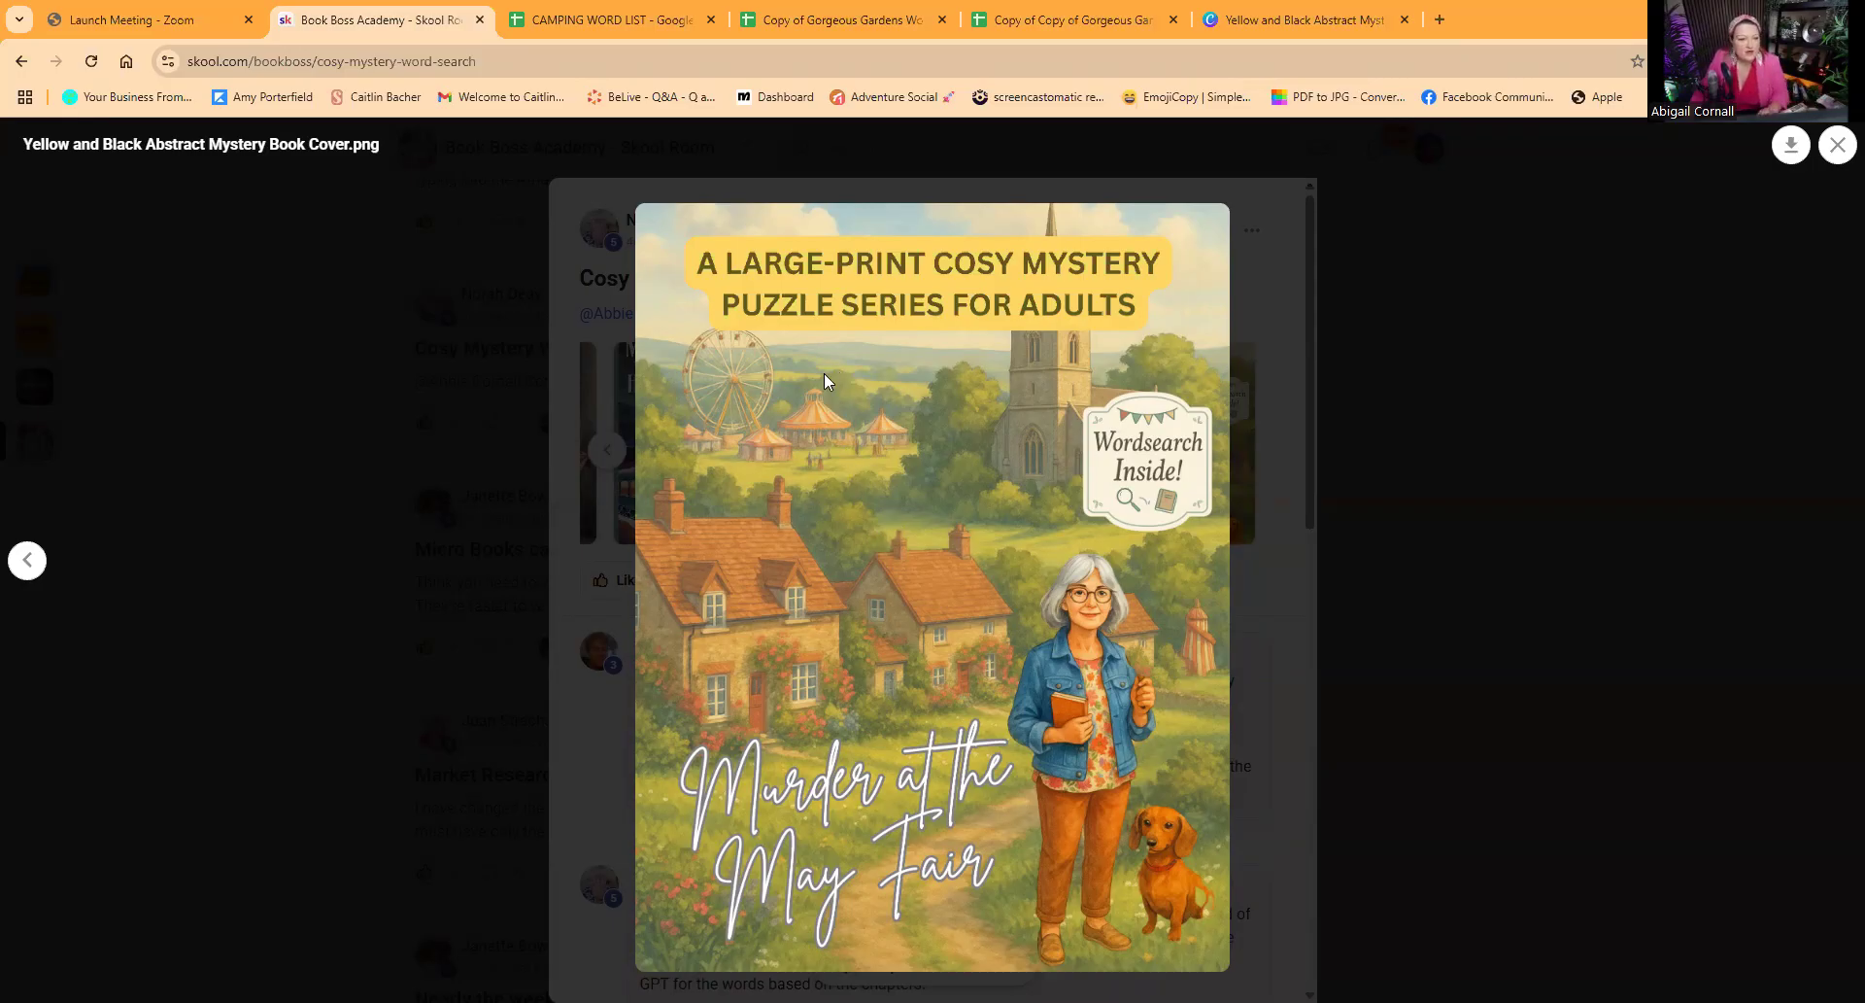
Step: Open the amazon.com home page in a new browser tab
{"action": "left_click", "coordinate": [1438, 21]}
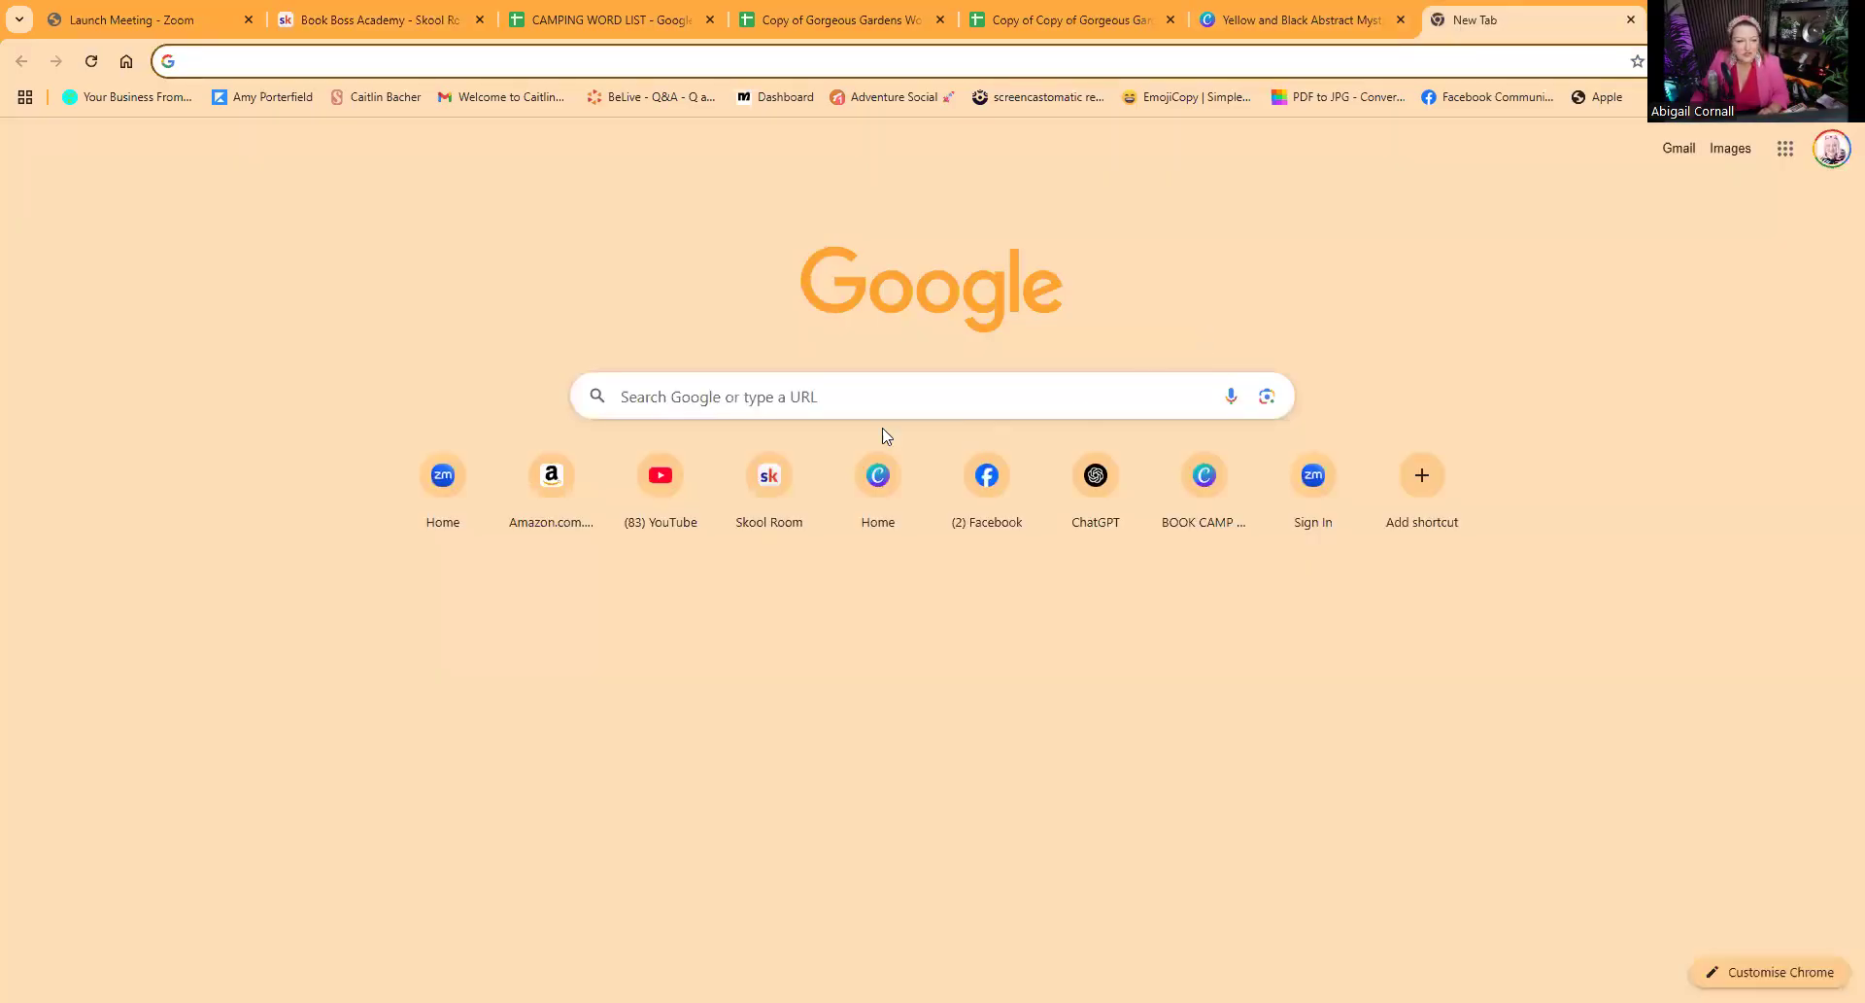
{"action": "type", "text": "ama"}
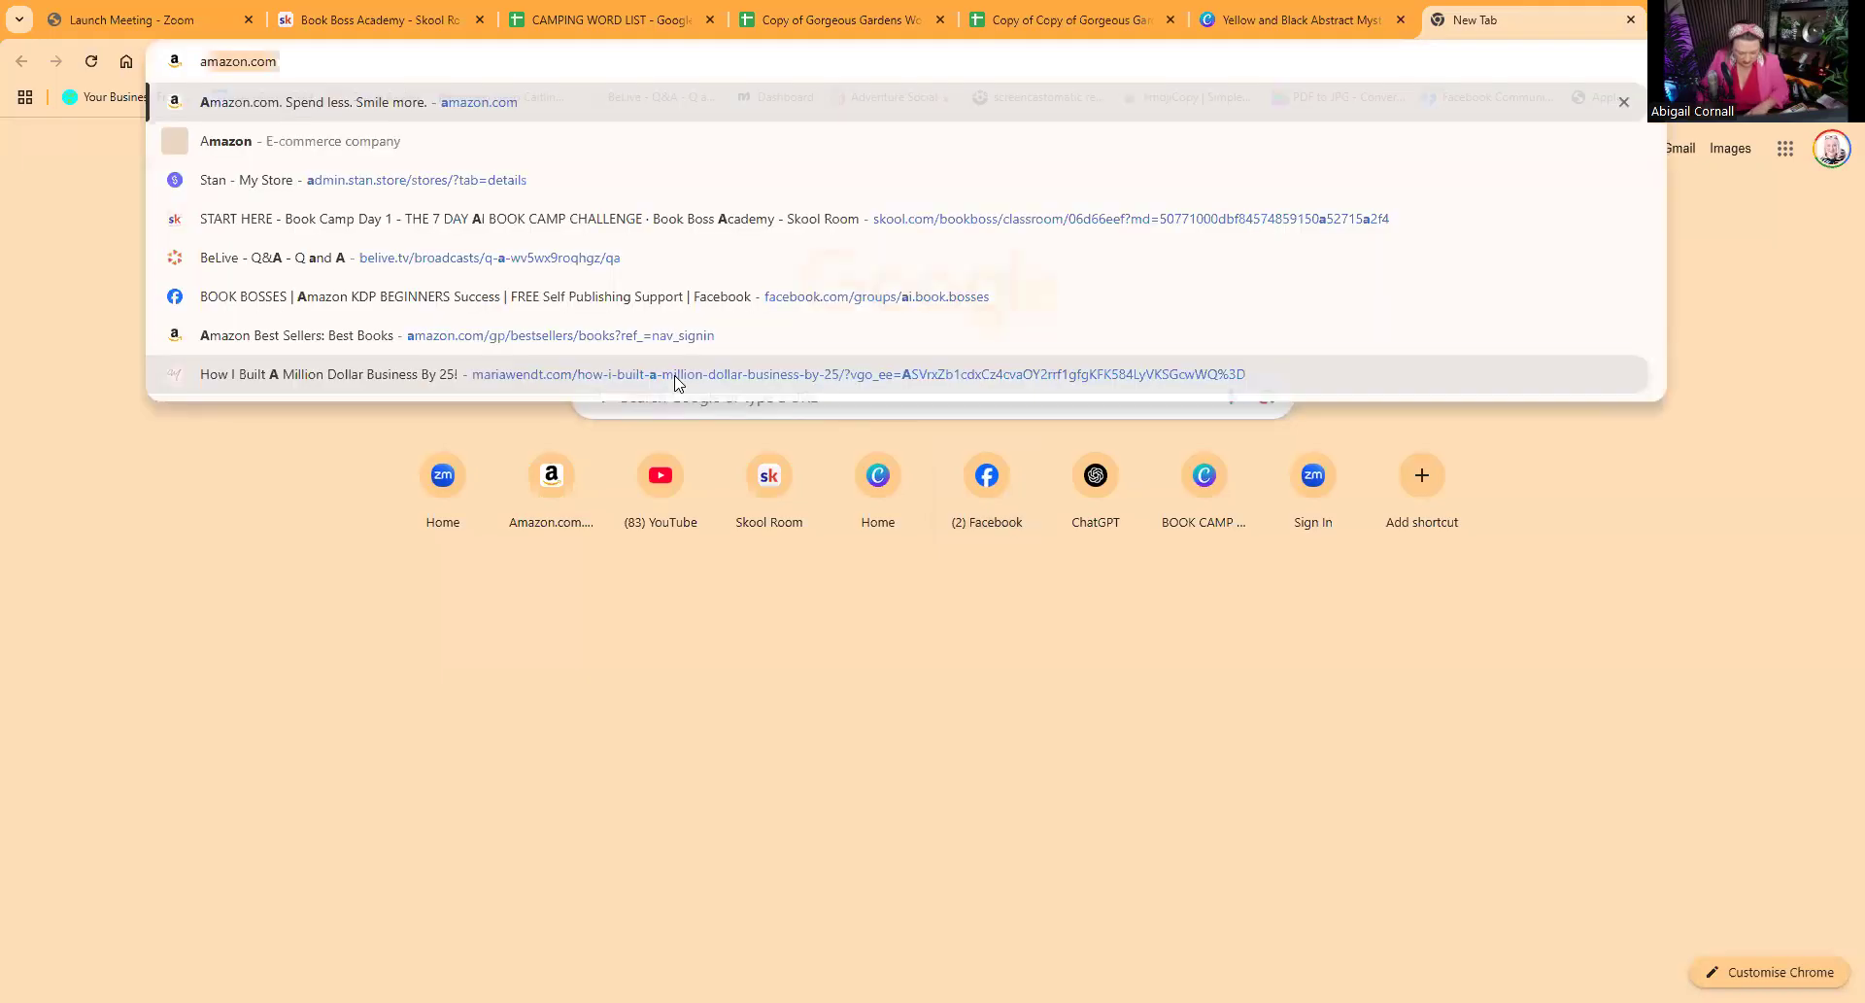
{"action": "type", "text": "z"}
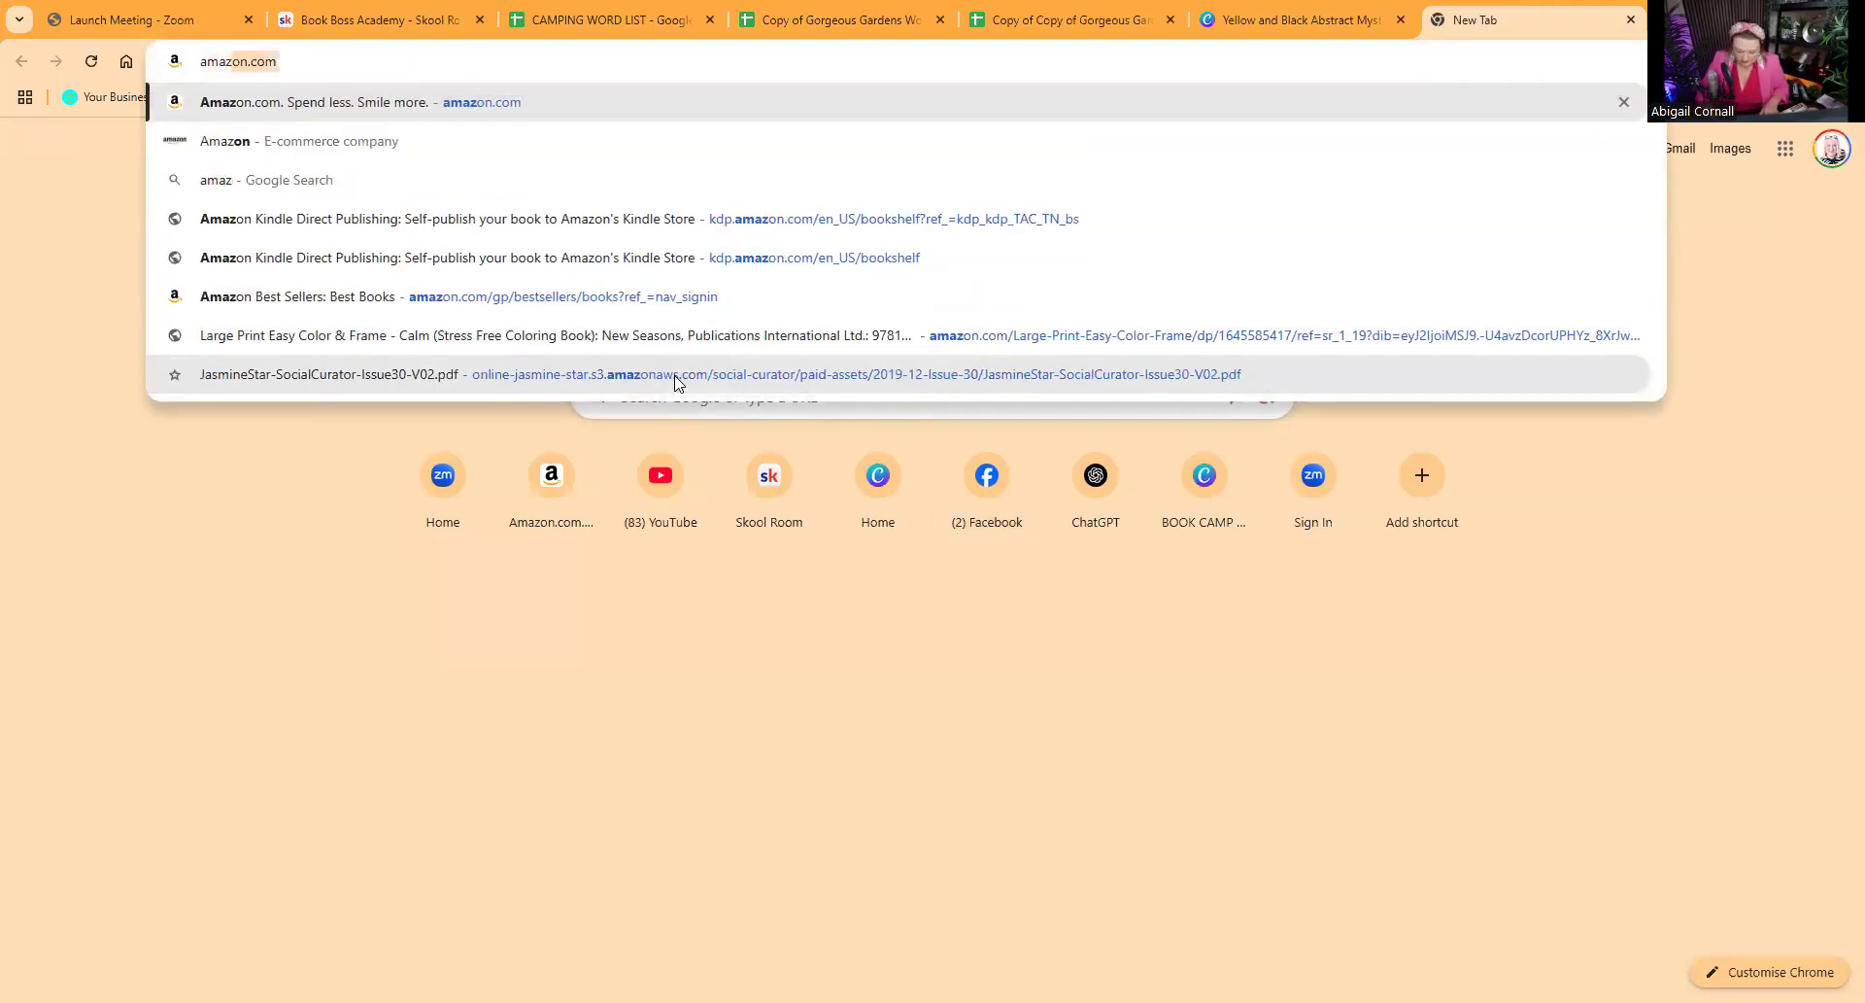
{"action": "key", "text": "Return"}
{"action": "left_click", "coordinate": [385, 286]}
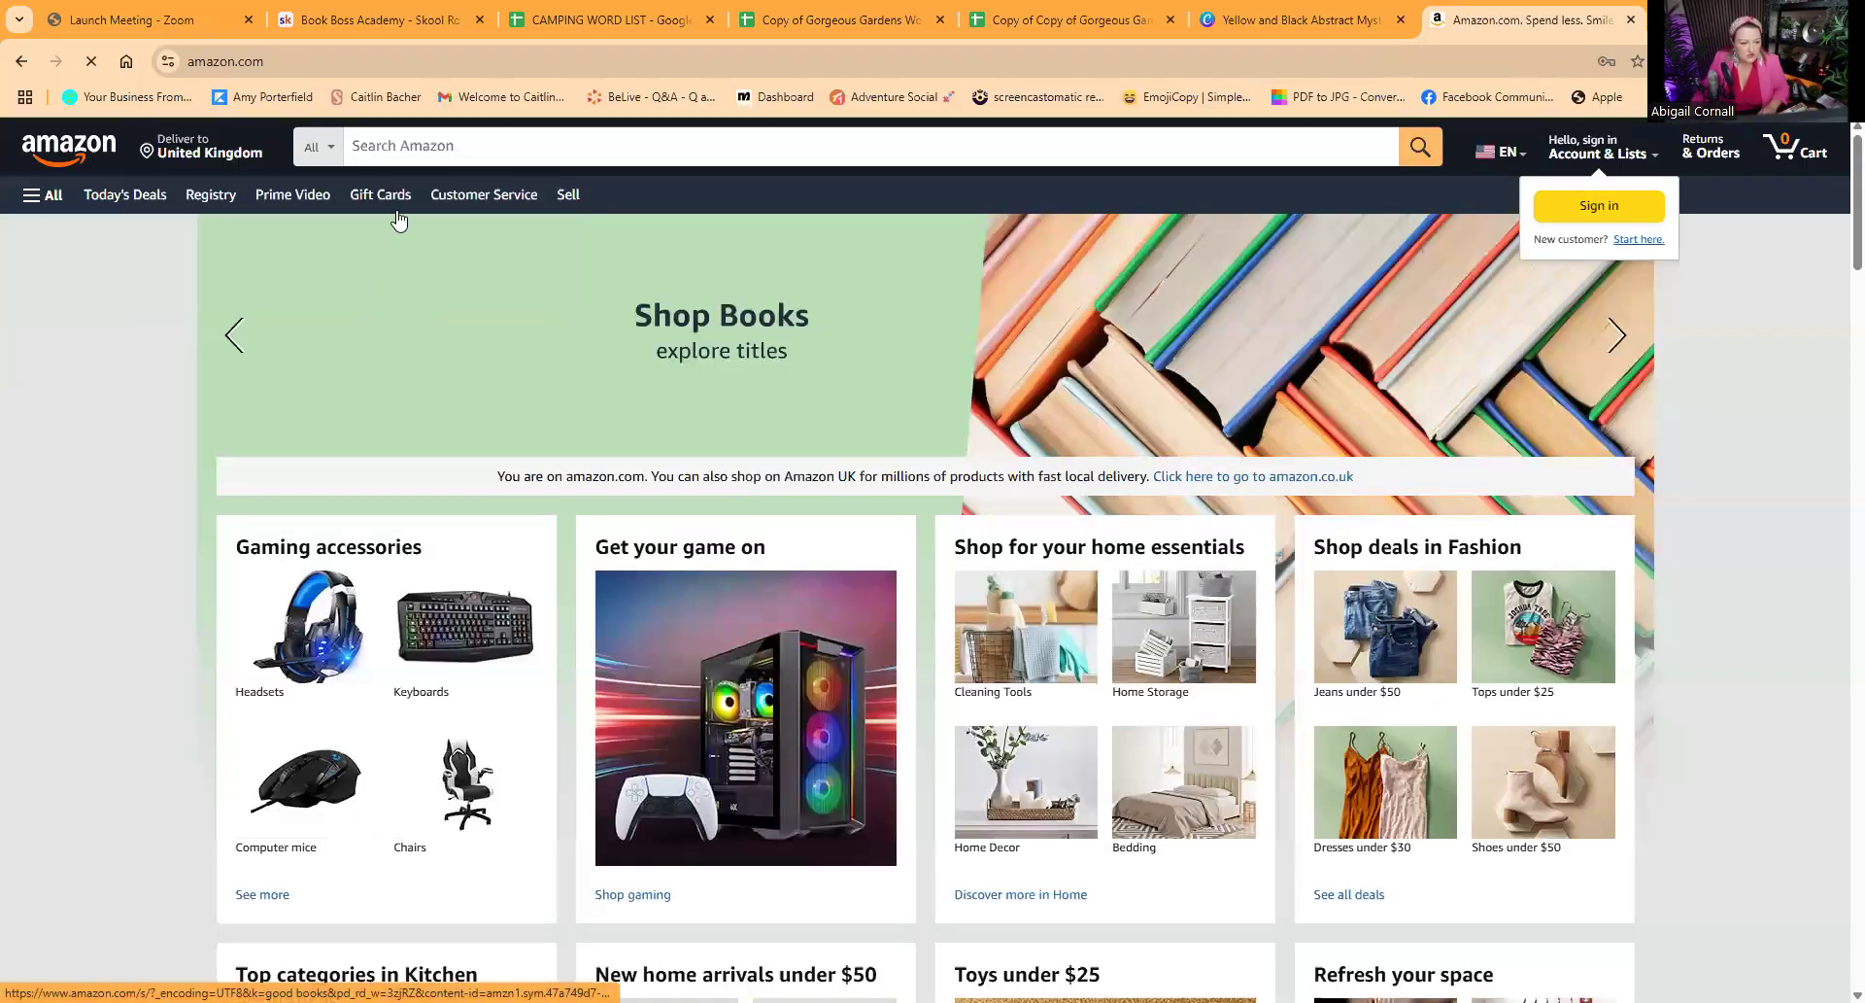
Step: Search Amazon's Books department for "murder mystery word search"
{"action": "left_click", "coordinate": [319, 146]}
{"action": "left_click", "coordinate": [331, 307]}
{"action": "left_click", "coordinate": [392, 163]}
{"action": "type", "text": "murder mys"}
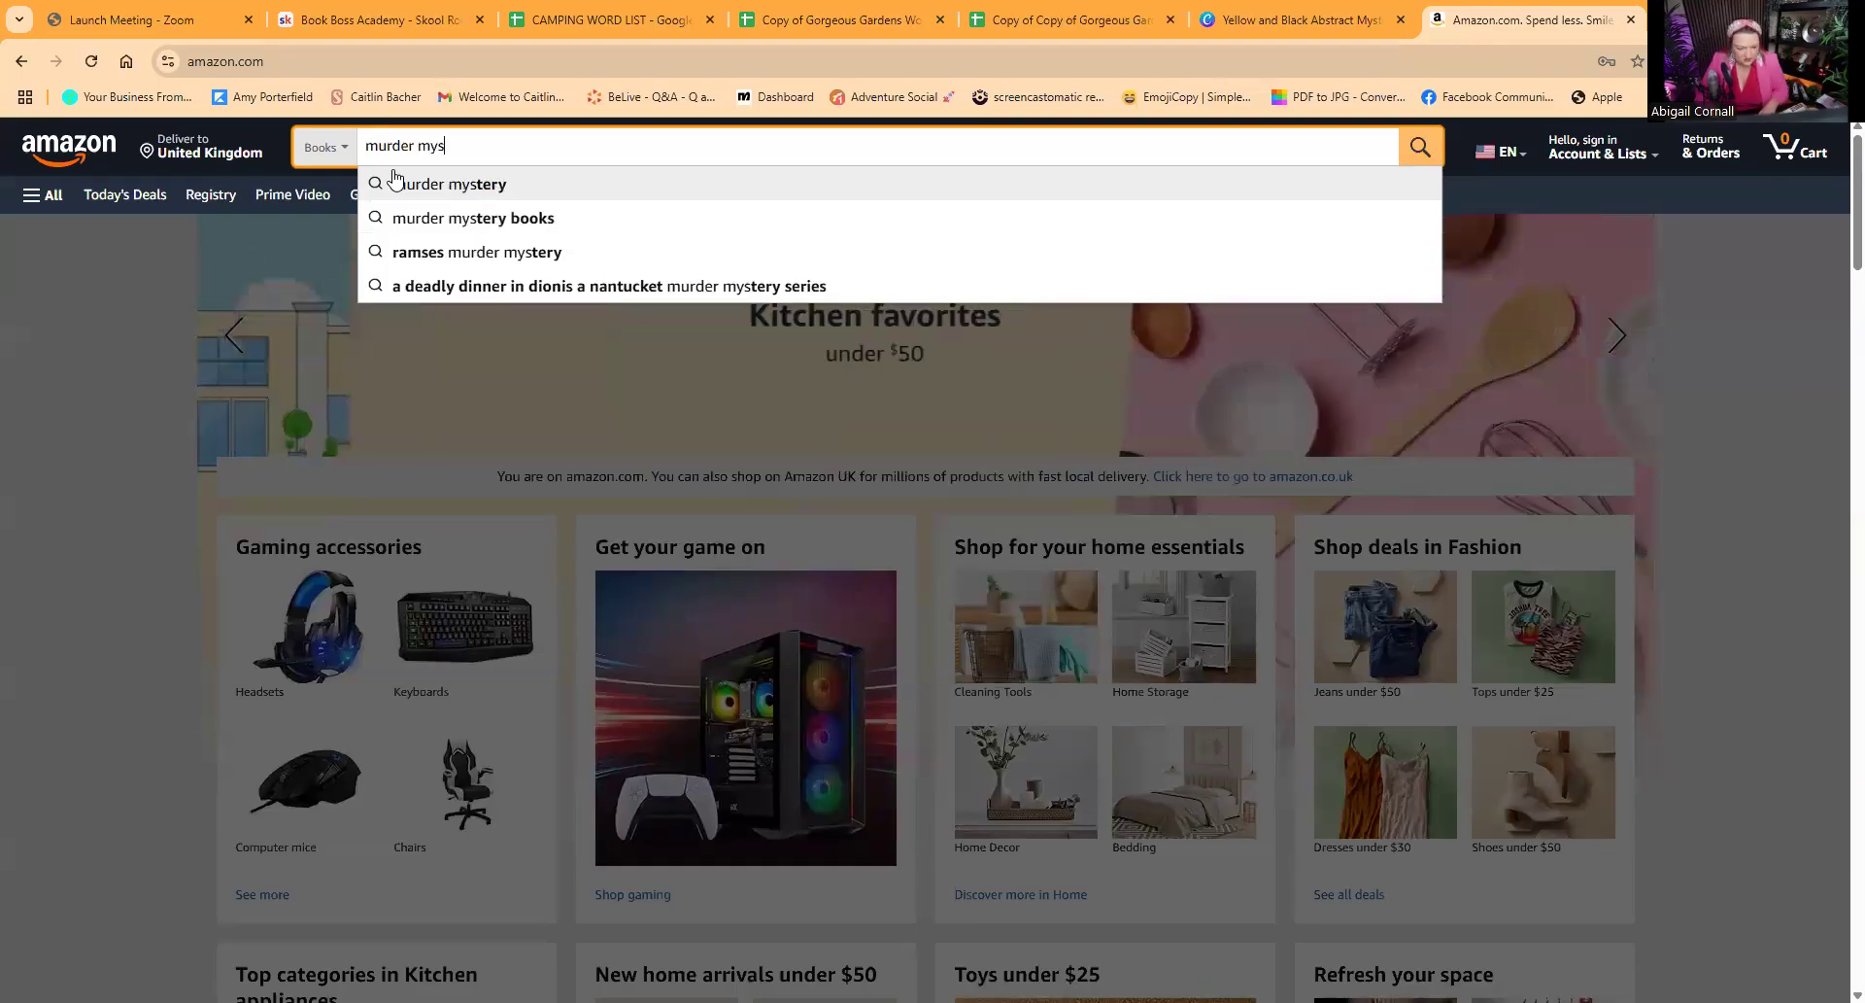
{"action": "type", "text": "tery"}
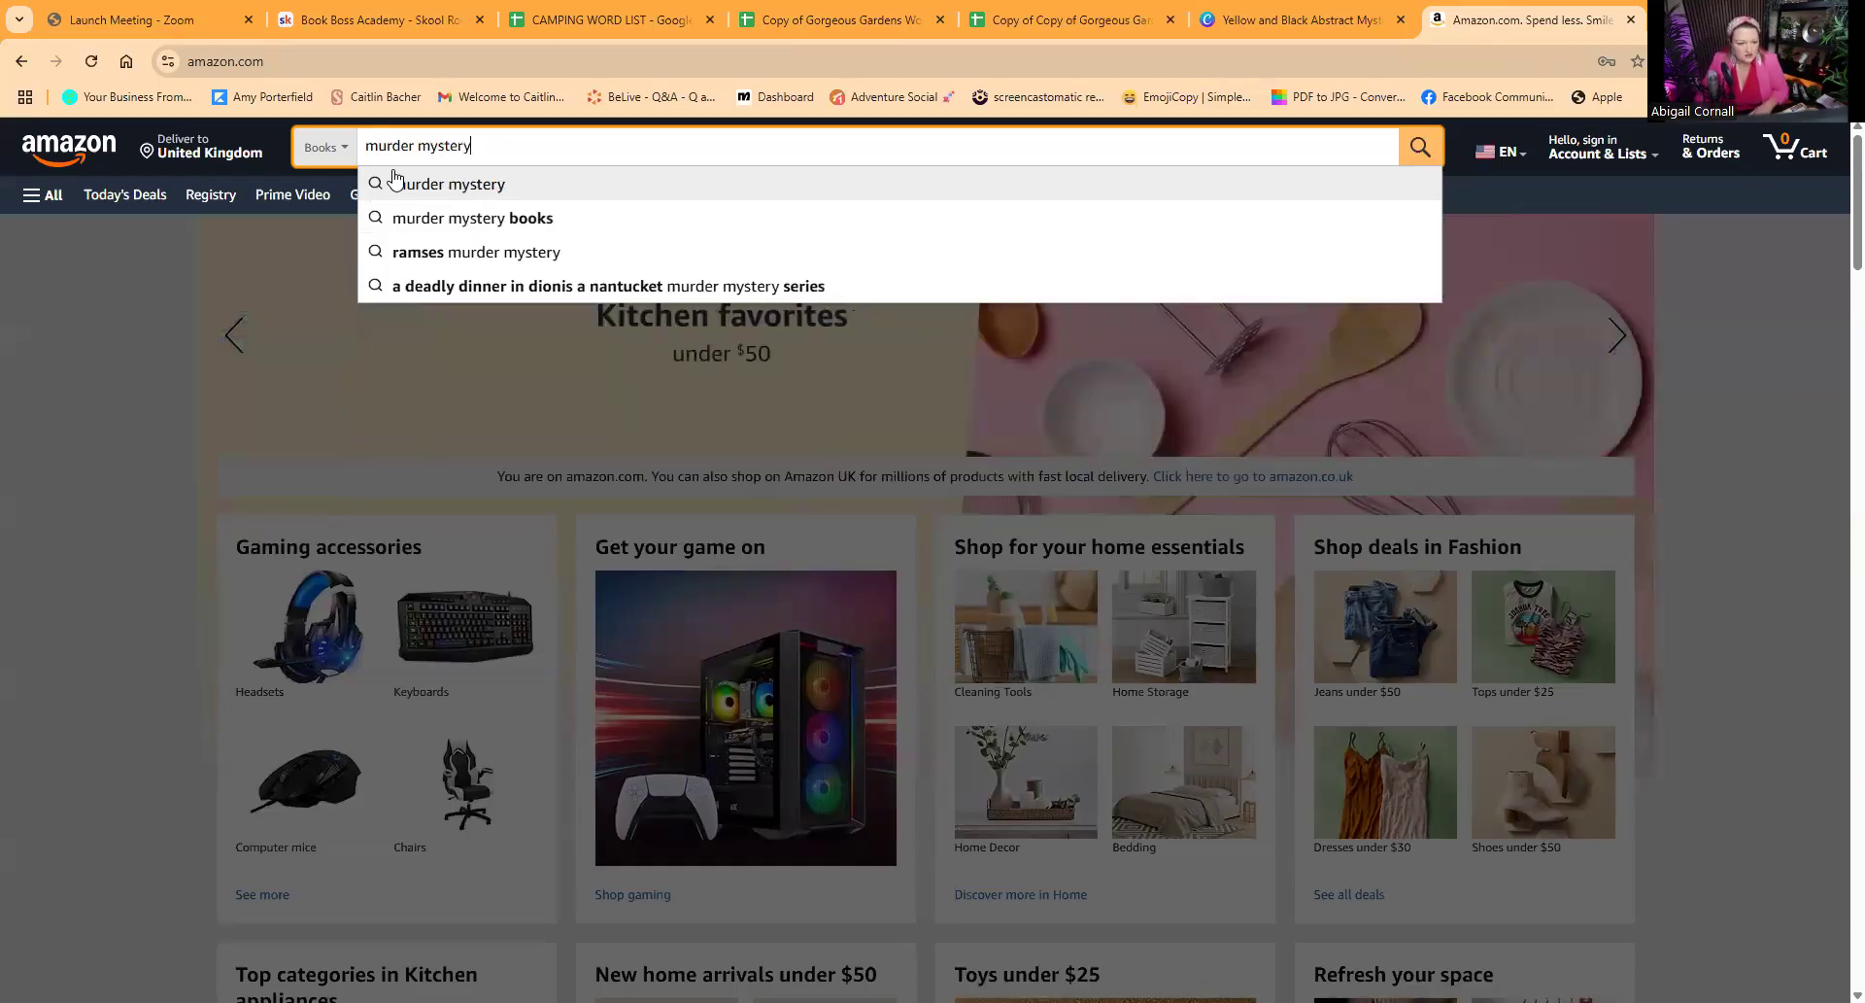
{"action": "type", "text": " wpr"}
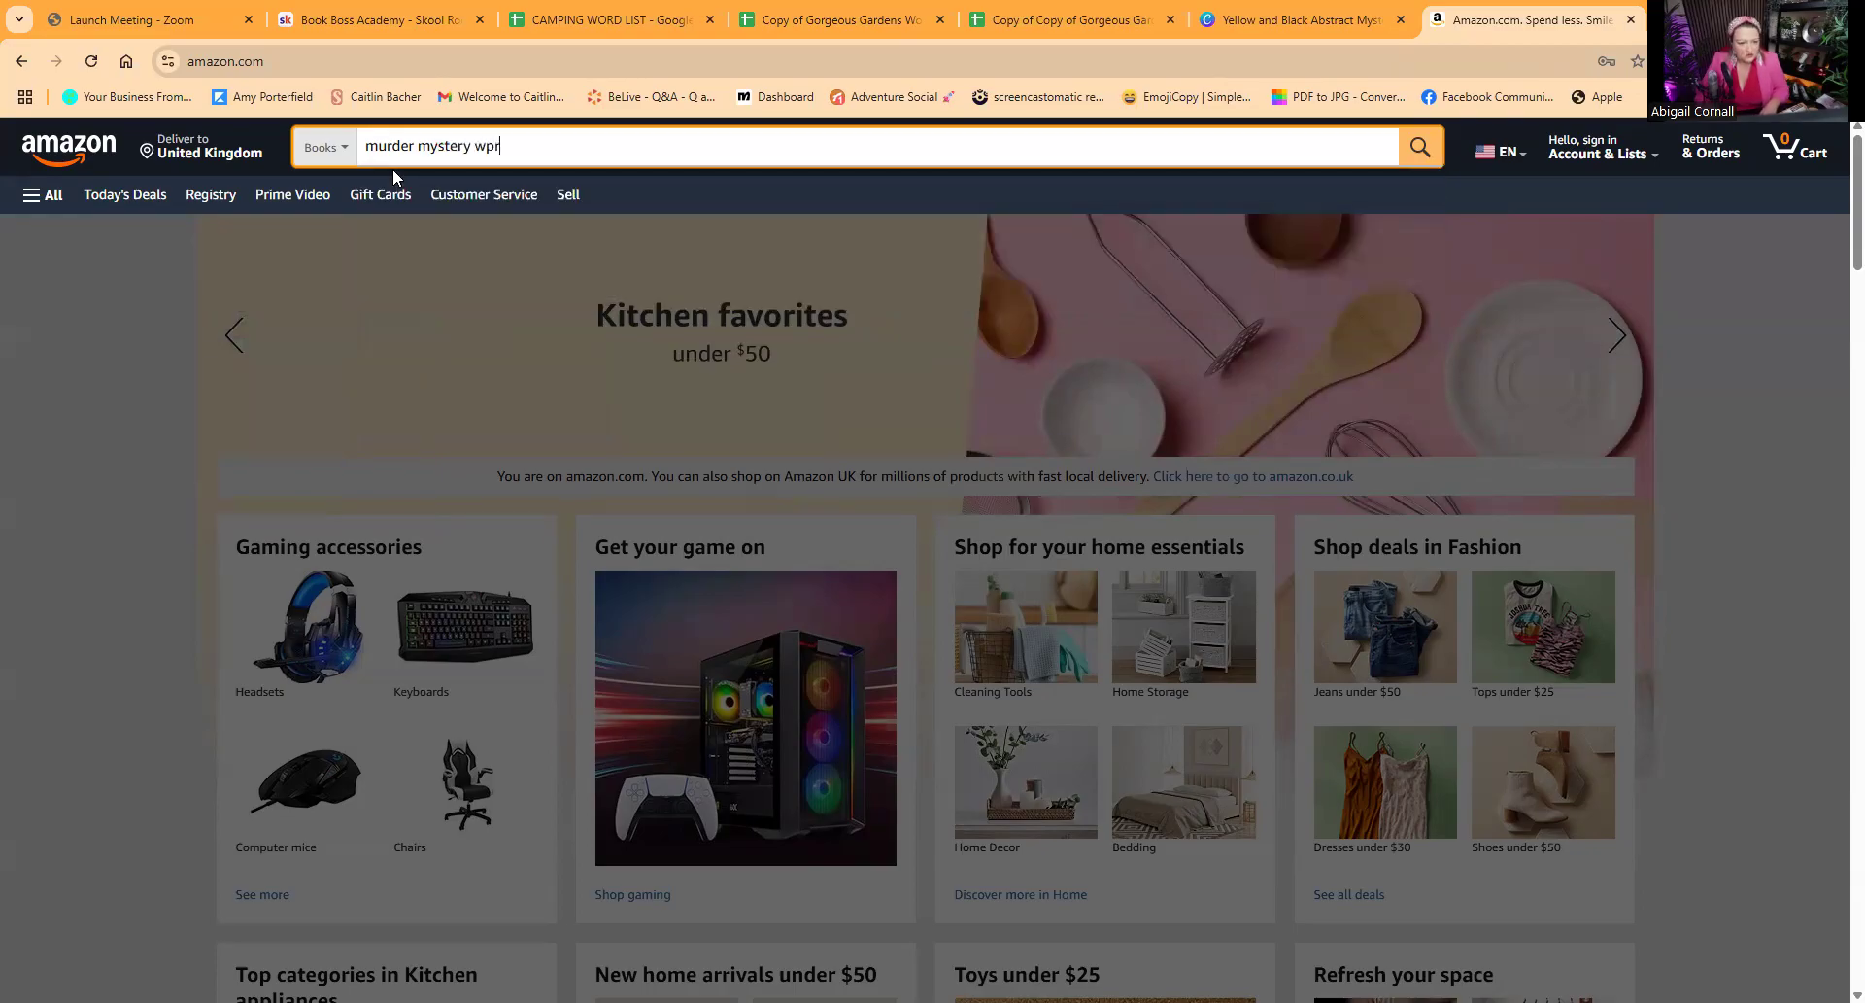
{"action": "key", "text": "BackSpace"}
{"action": "key", "text": "BackSpace"}
{"action": "type", "text": "or"}
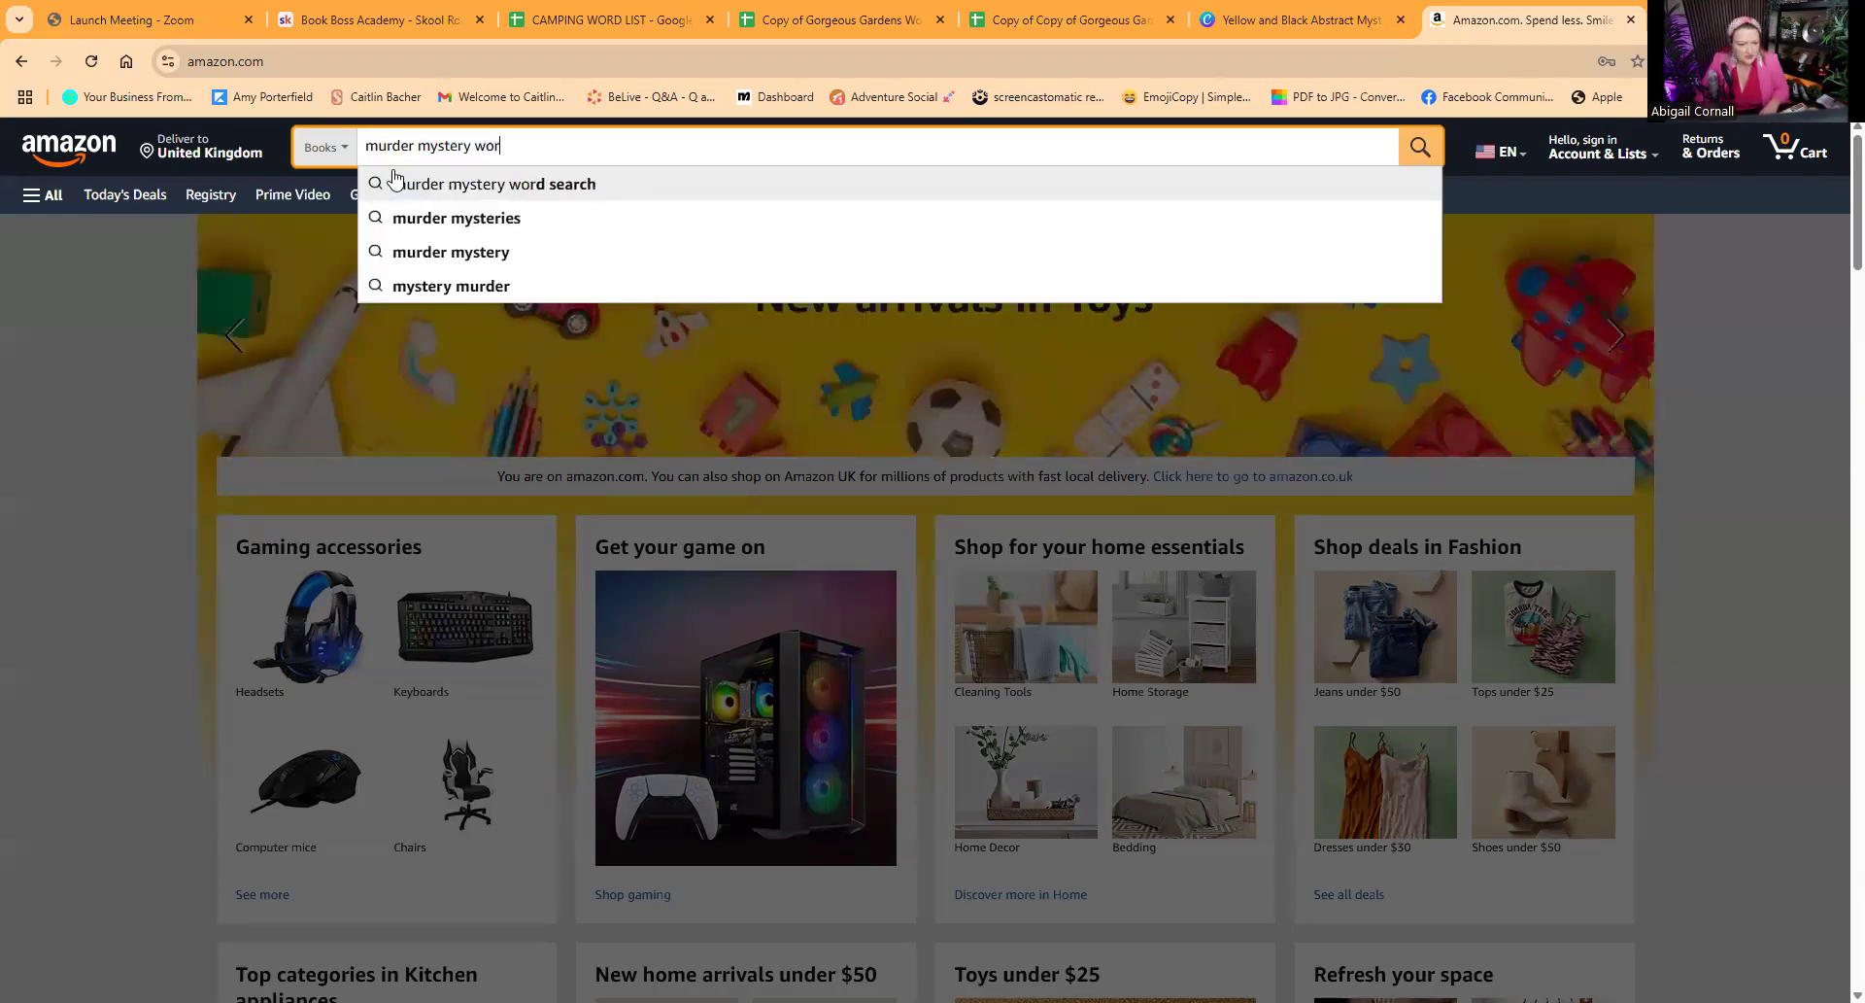
{"action": "type", "text": "d"}
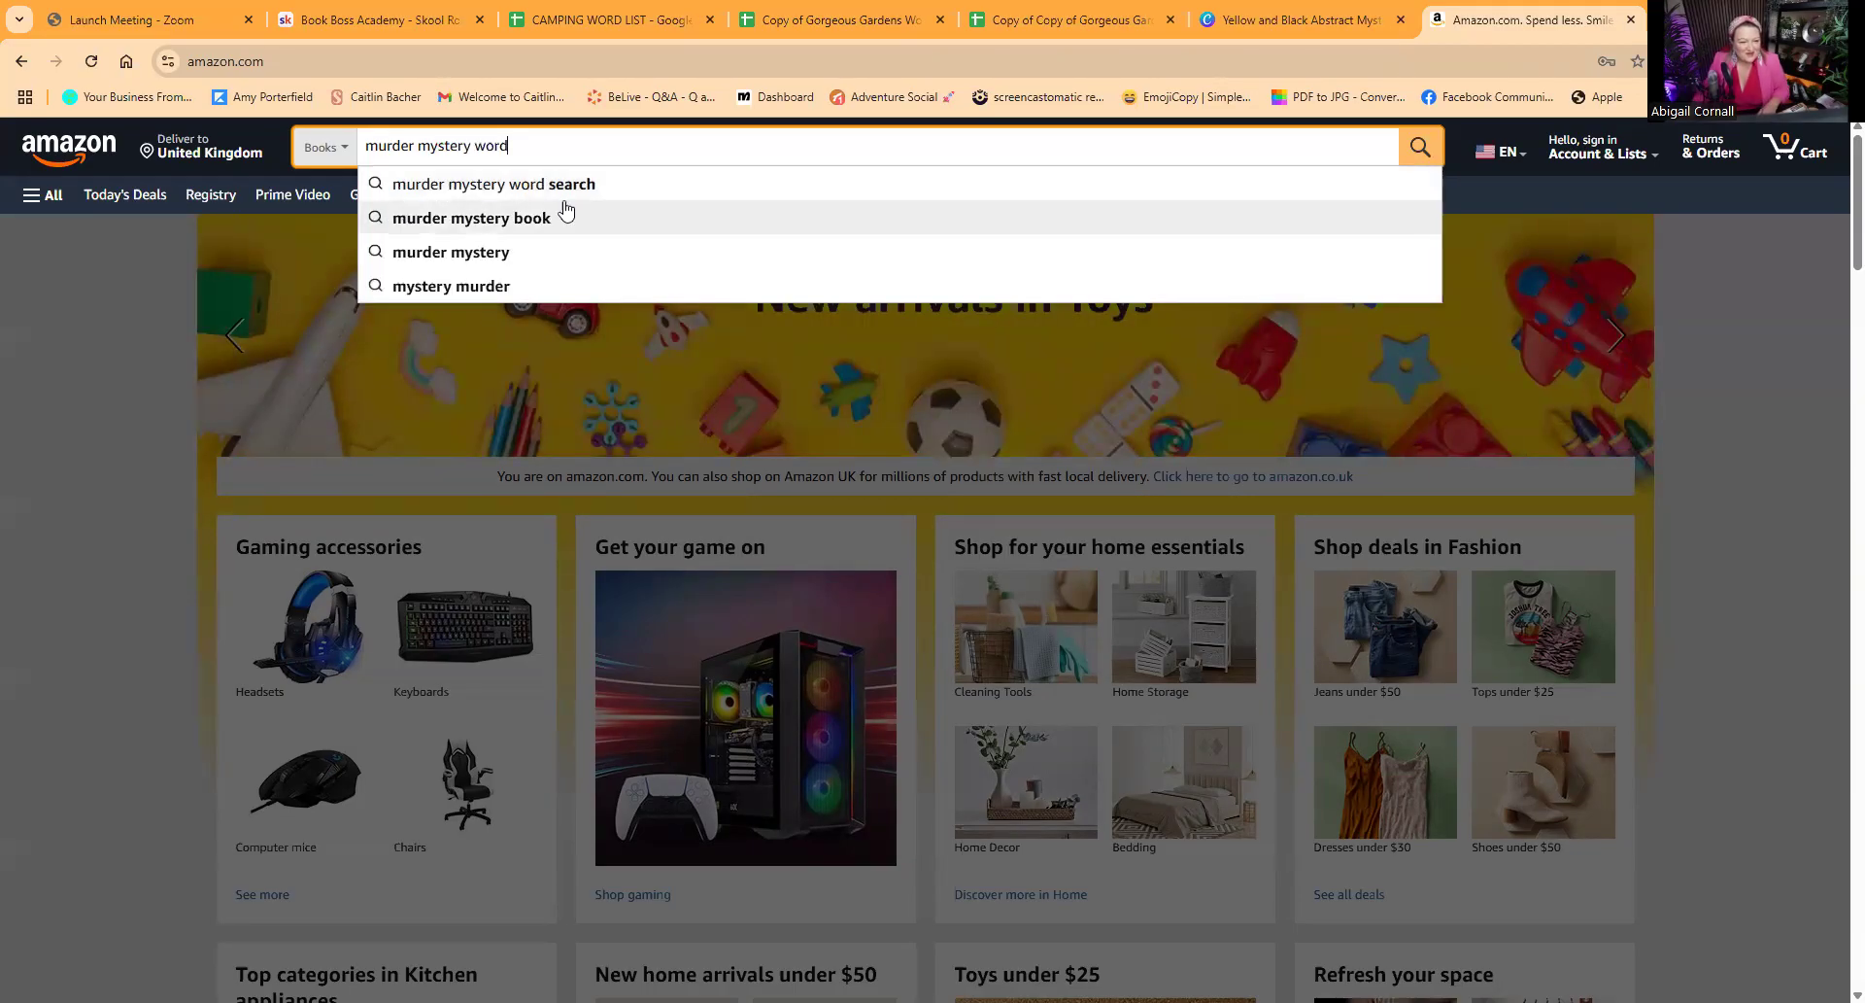
{"action": "left_click", "coordinate": [563, 198]}
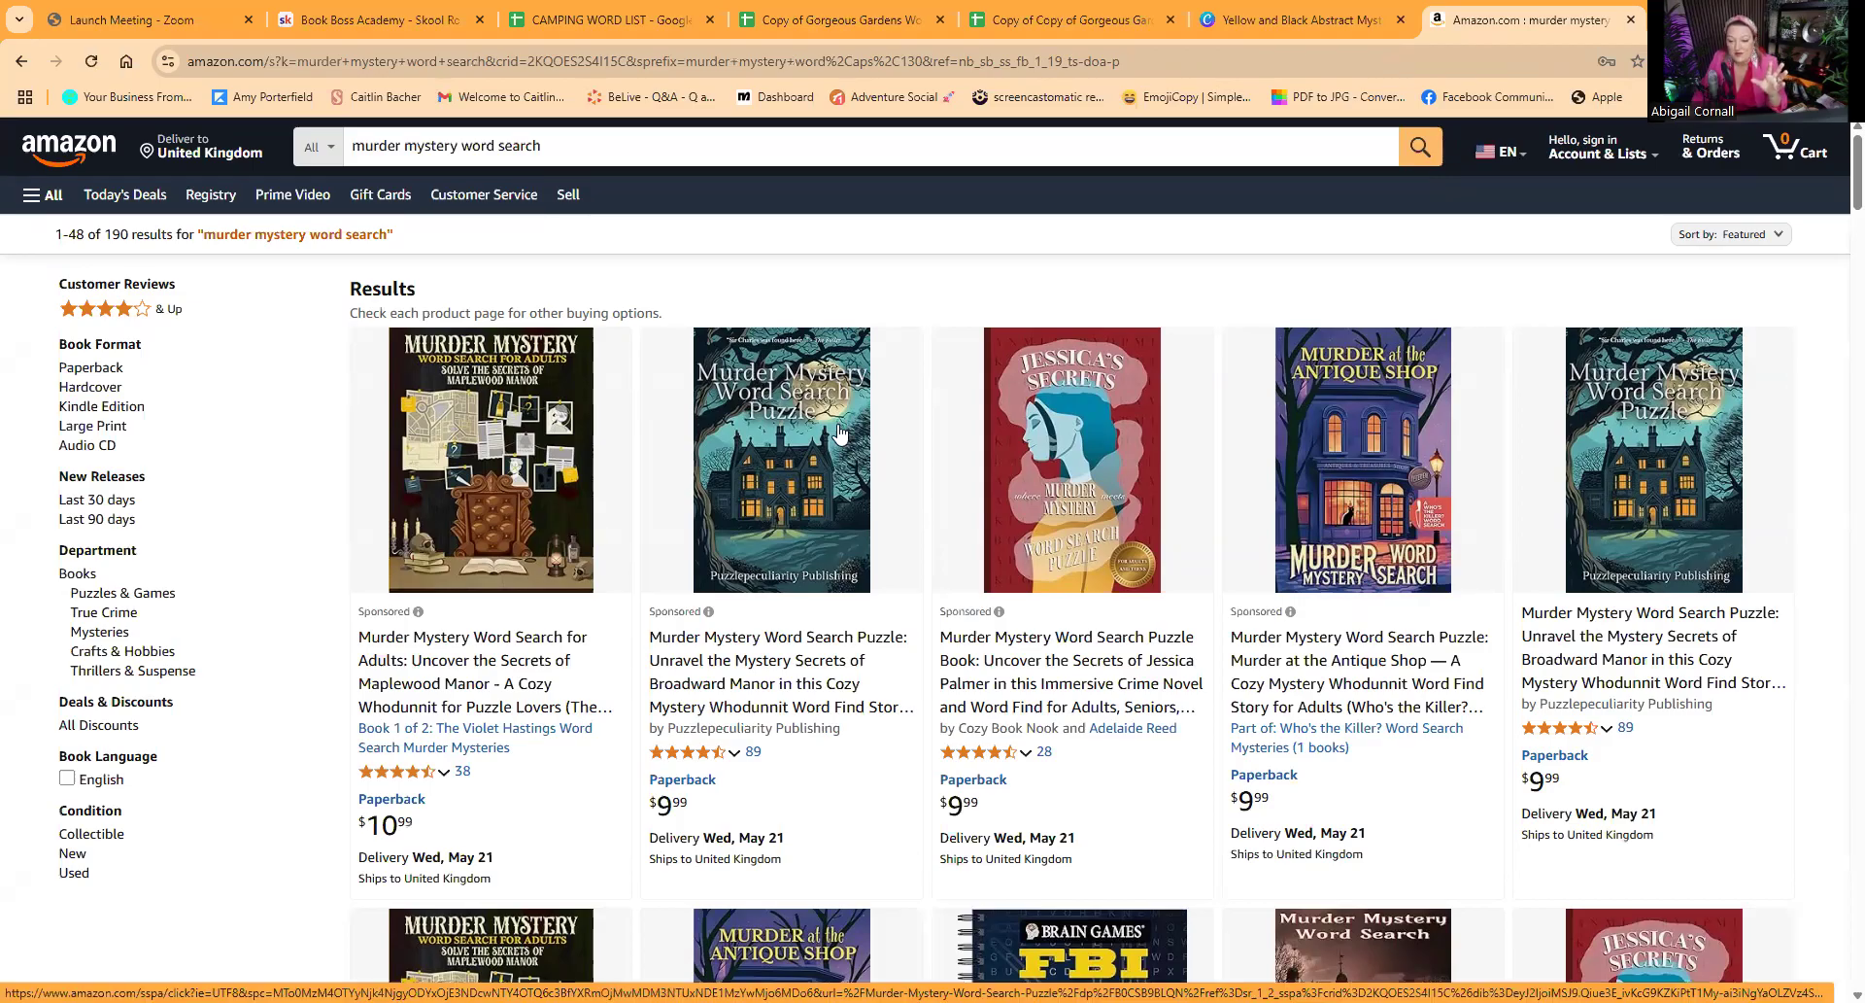
Step: Examine the Broadward Manor "Murder Mystery Word Search Puzzle" listing, including its cover and sales summary
{"action": "left_click", "coordinate": [793, 479]}
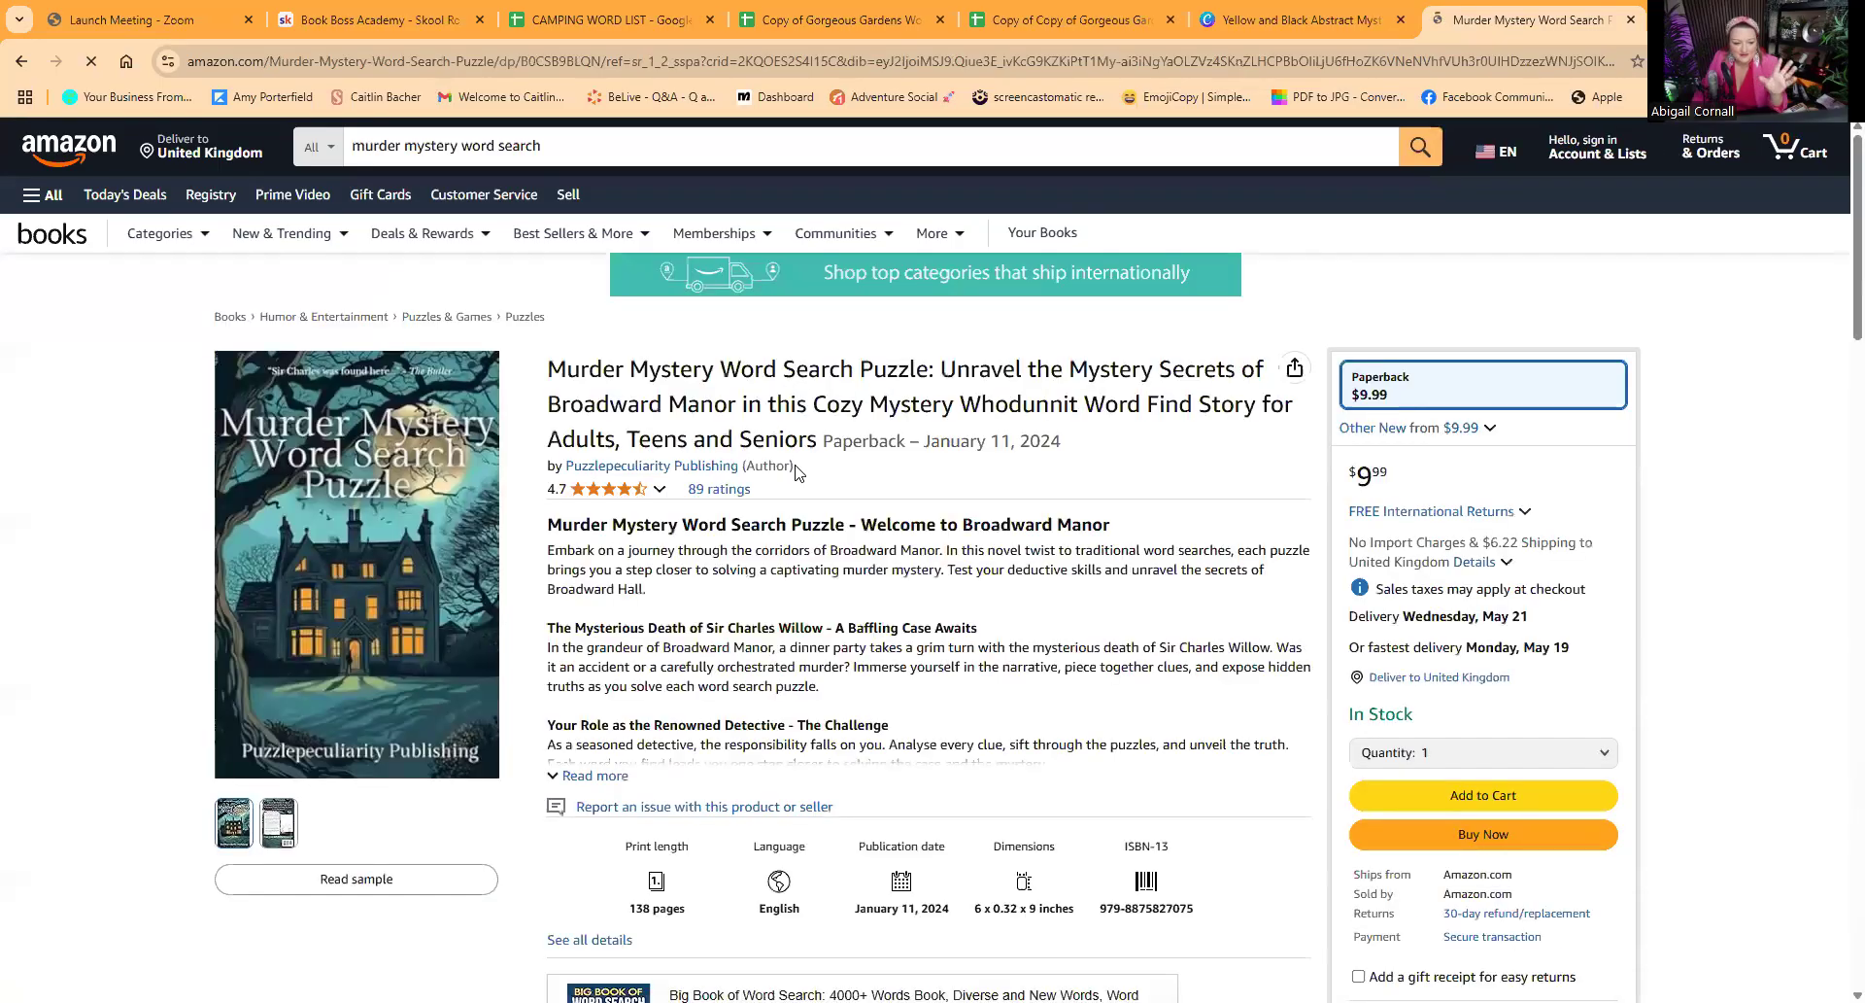
{"action": "mouse_move", "coordinate": [459, 615]}
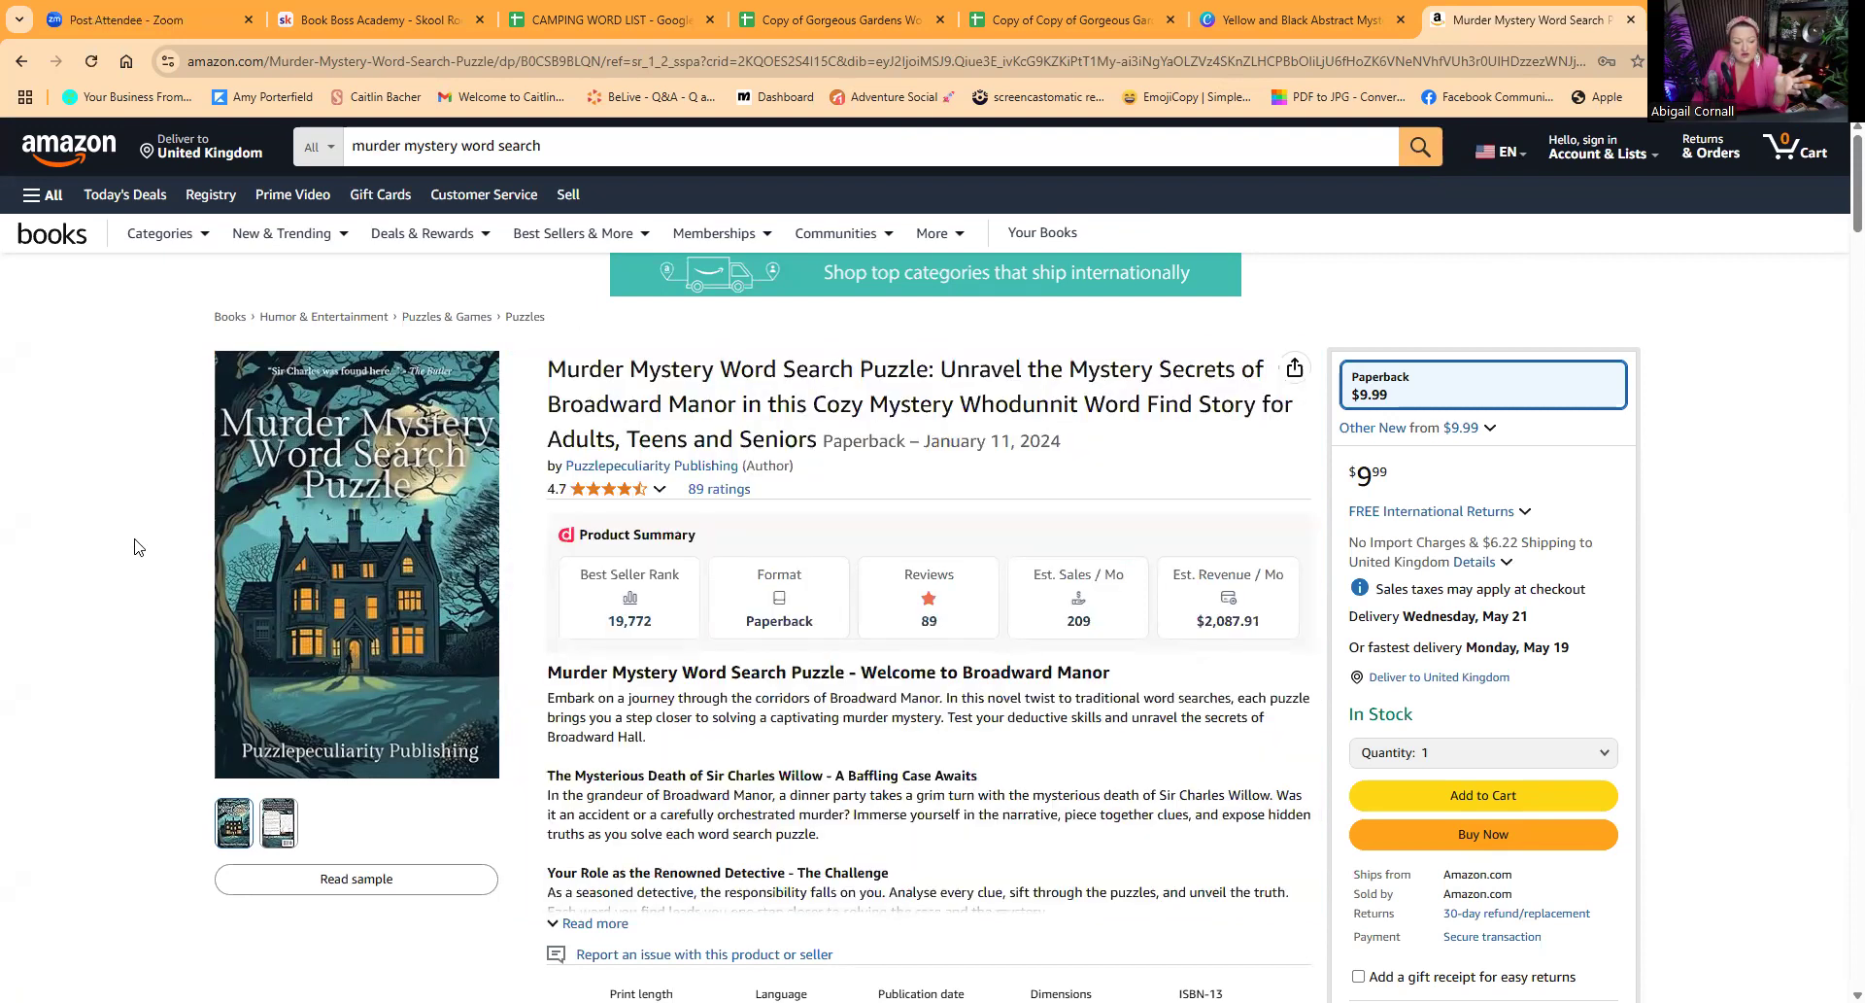
{"action": "mouse_move", "coordinate": [226, 525]}
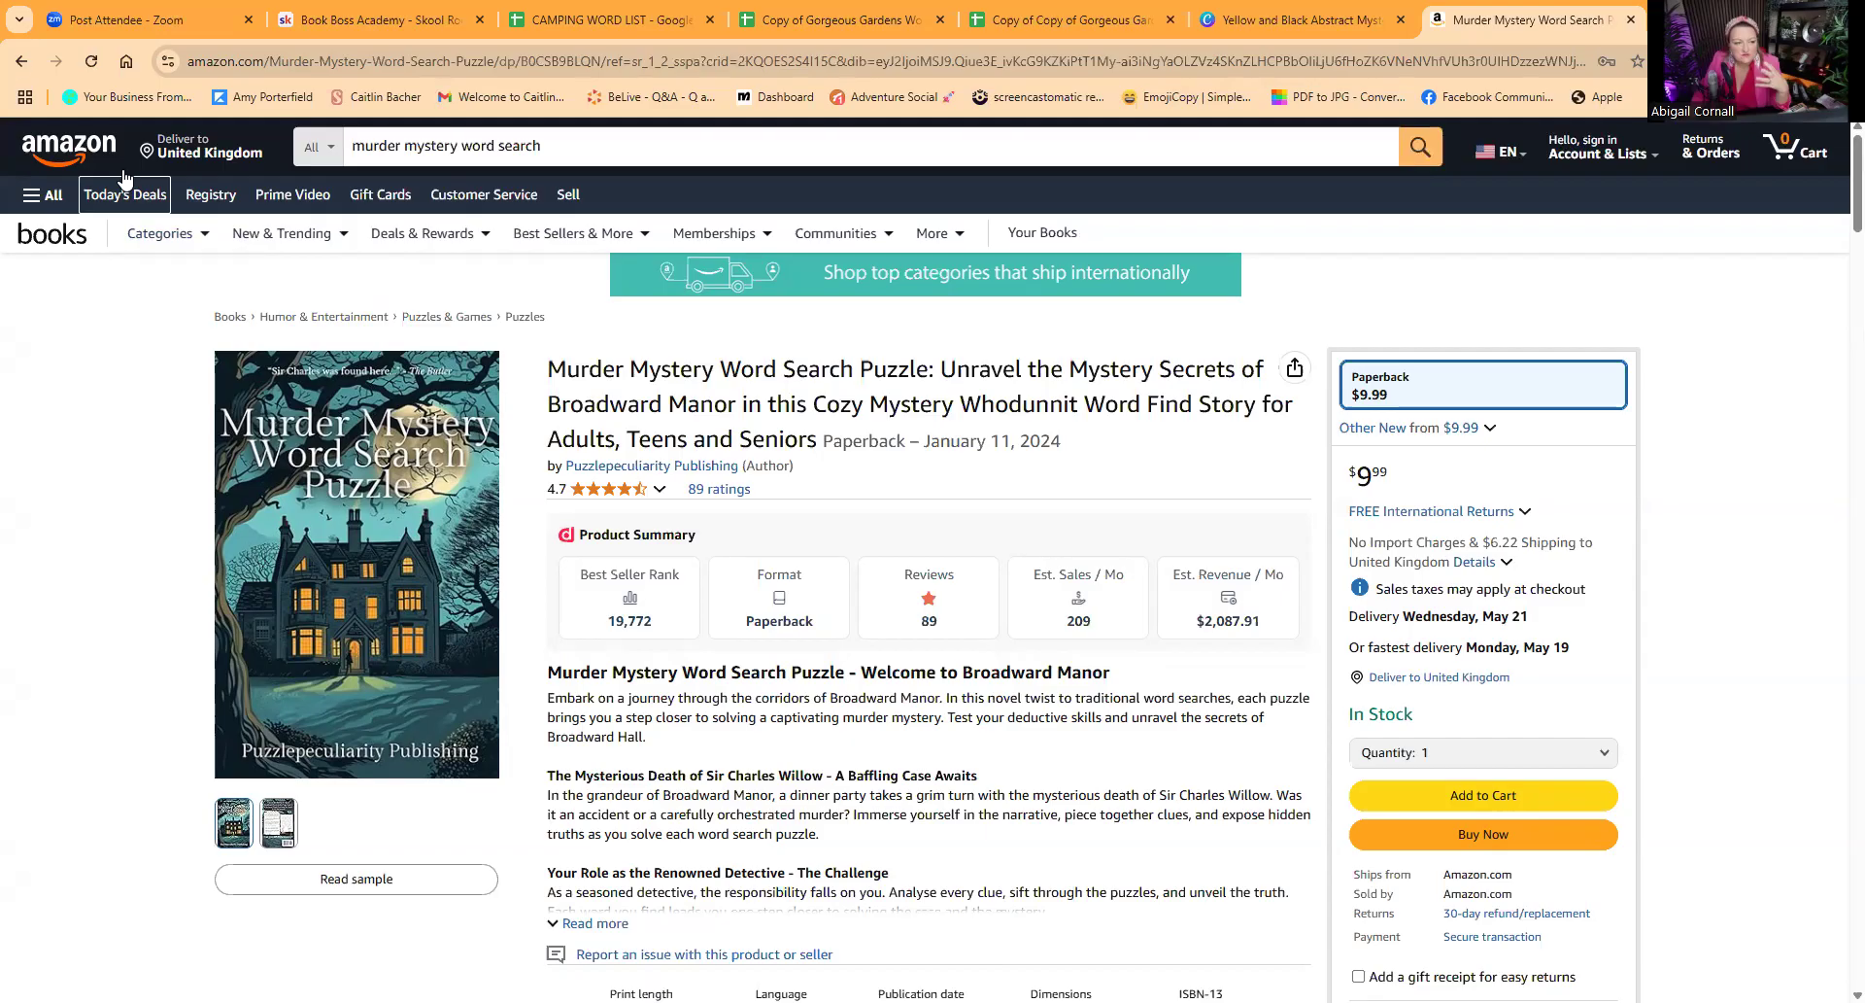
Step: Return to the results and examine the listings for "Murder at the Antique Shop" and the Maplewood Manor word search book
{"action": "left_click", "coordinate": [21, 60]}
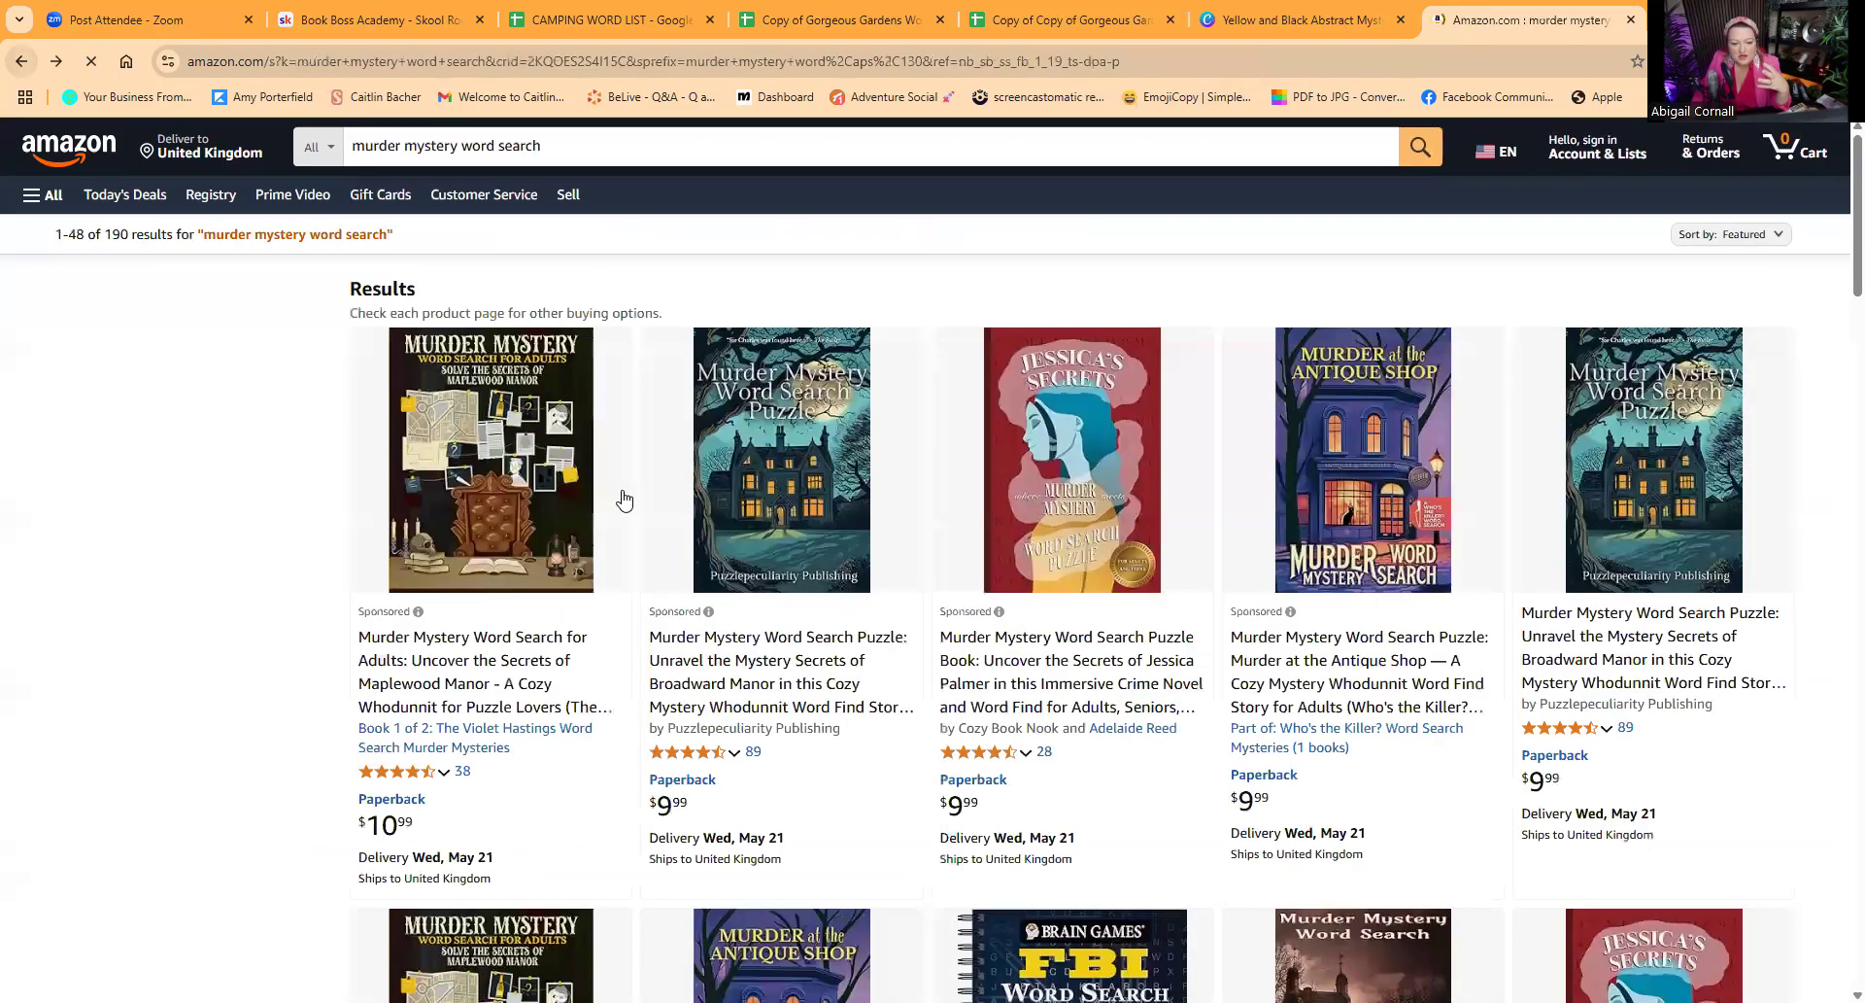
{"action": "left_click", "coordinate": [1360, 470]}
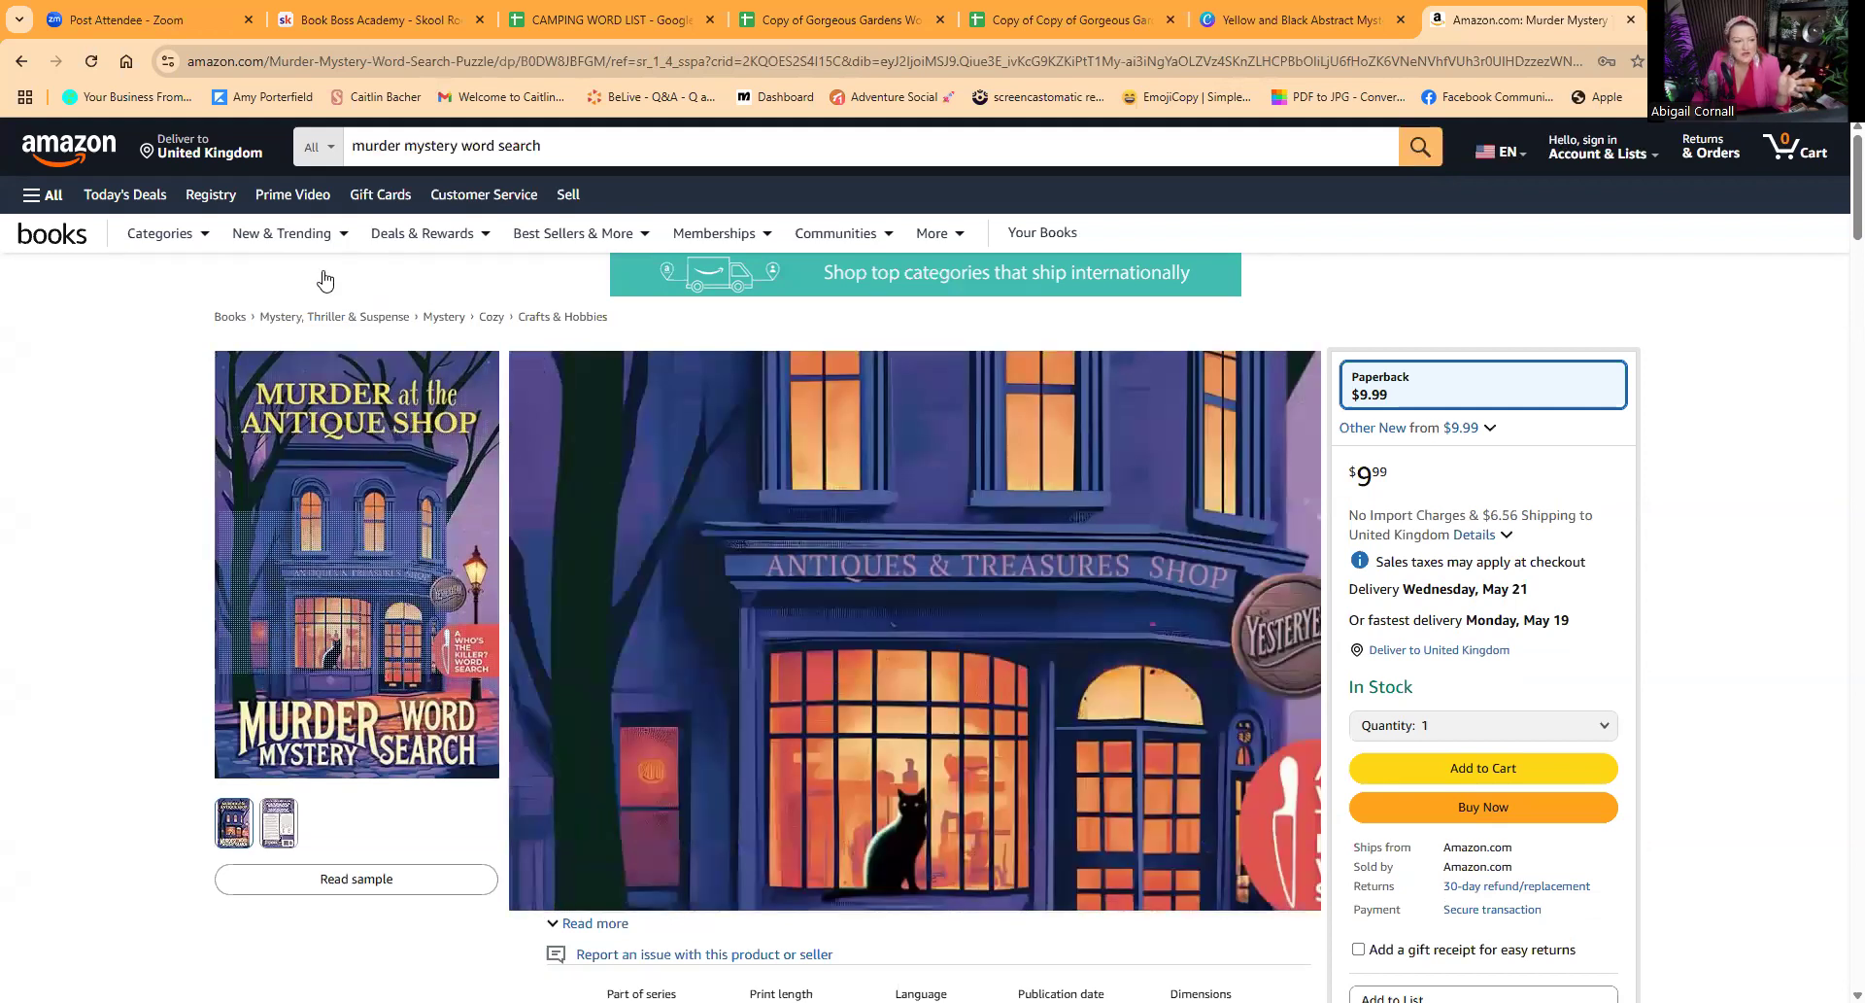
{"action": "left_click", "coordinate": [21, 61]}
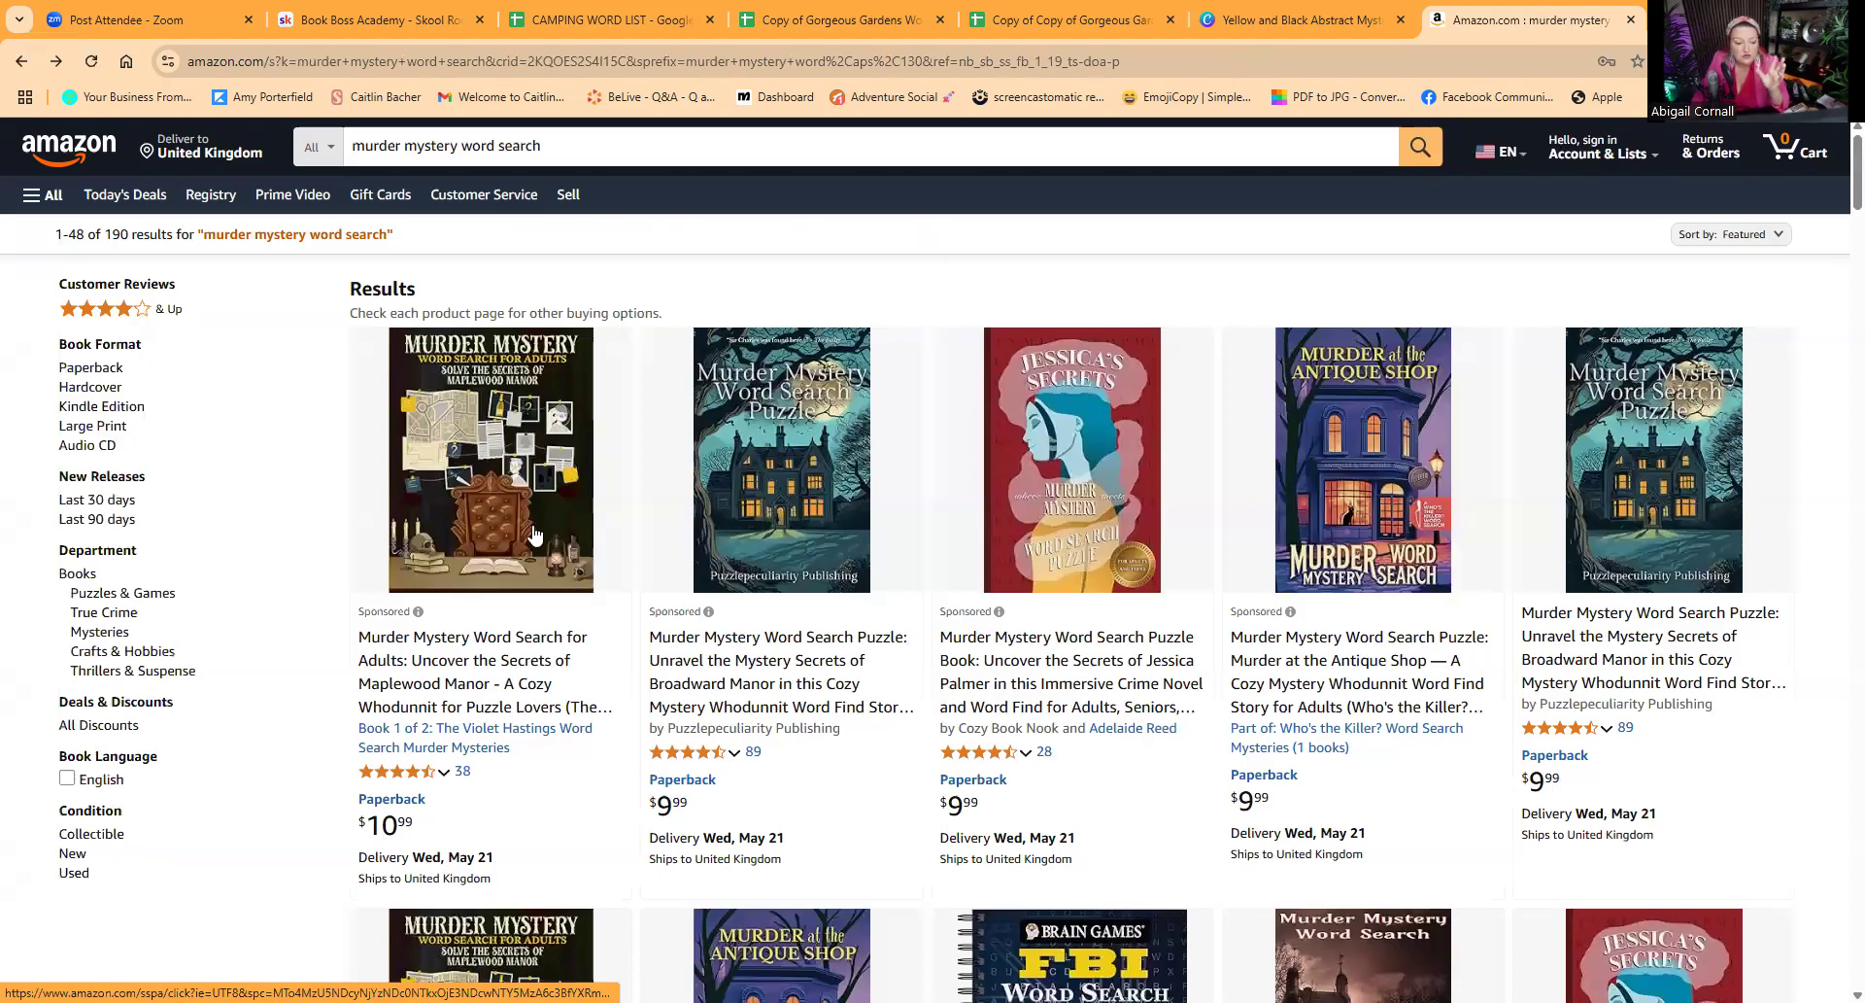
{"action": "left_click", "coordinate": [488, 468]}
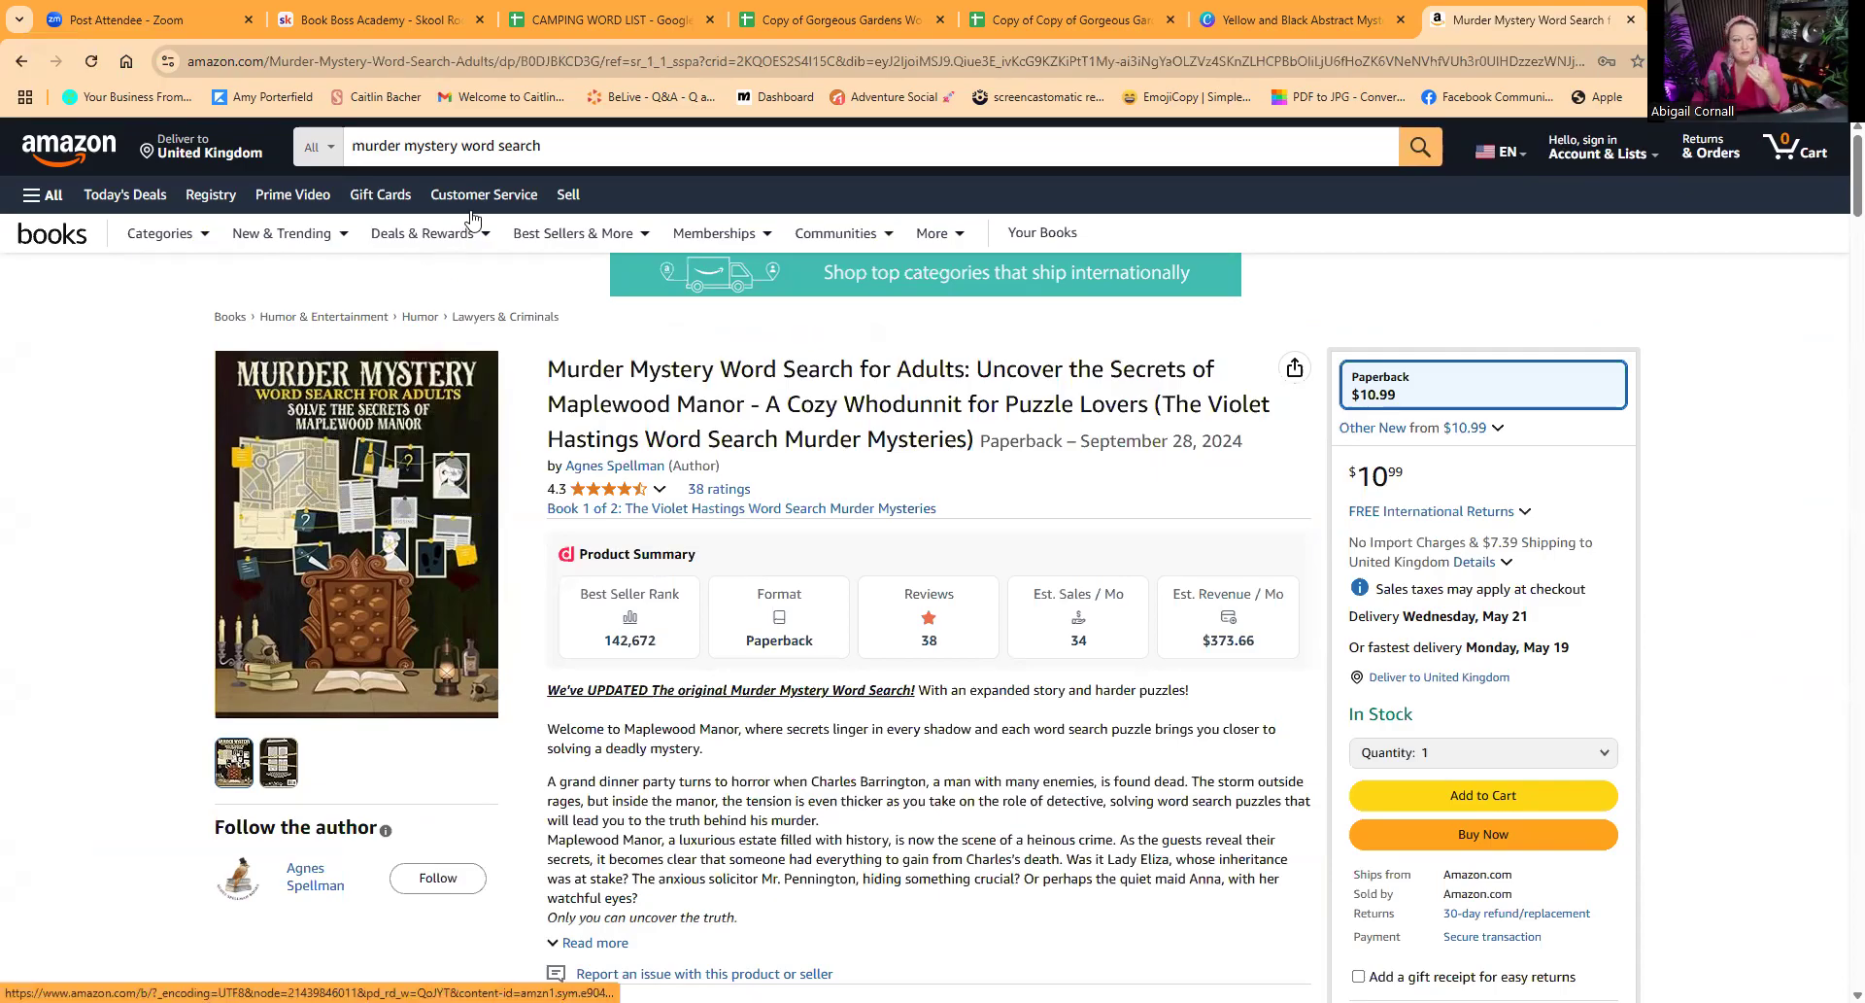
Step: Switch to the Skool post "Cosy Mystery Word Search" and view the revised "Murder at the Village Fair" cover attached in its comments
{"action": "left_click", "coordinate": [352, 17]}
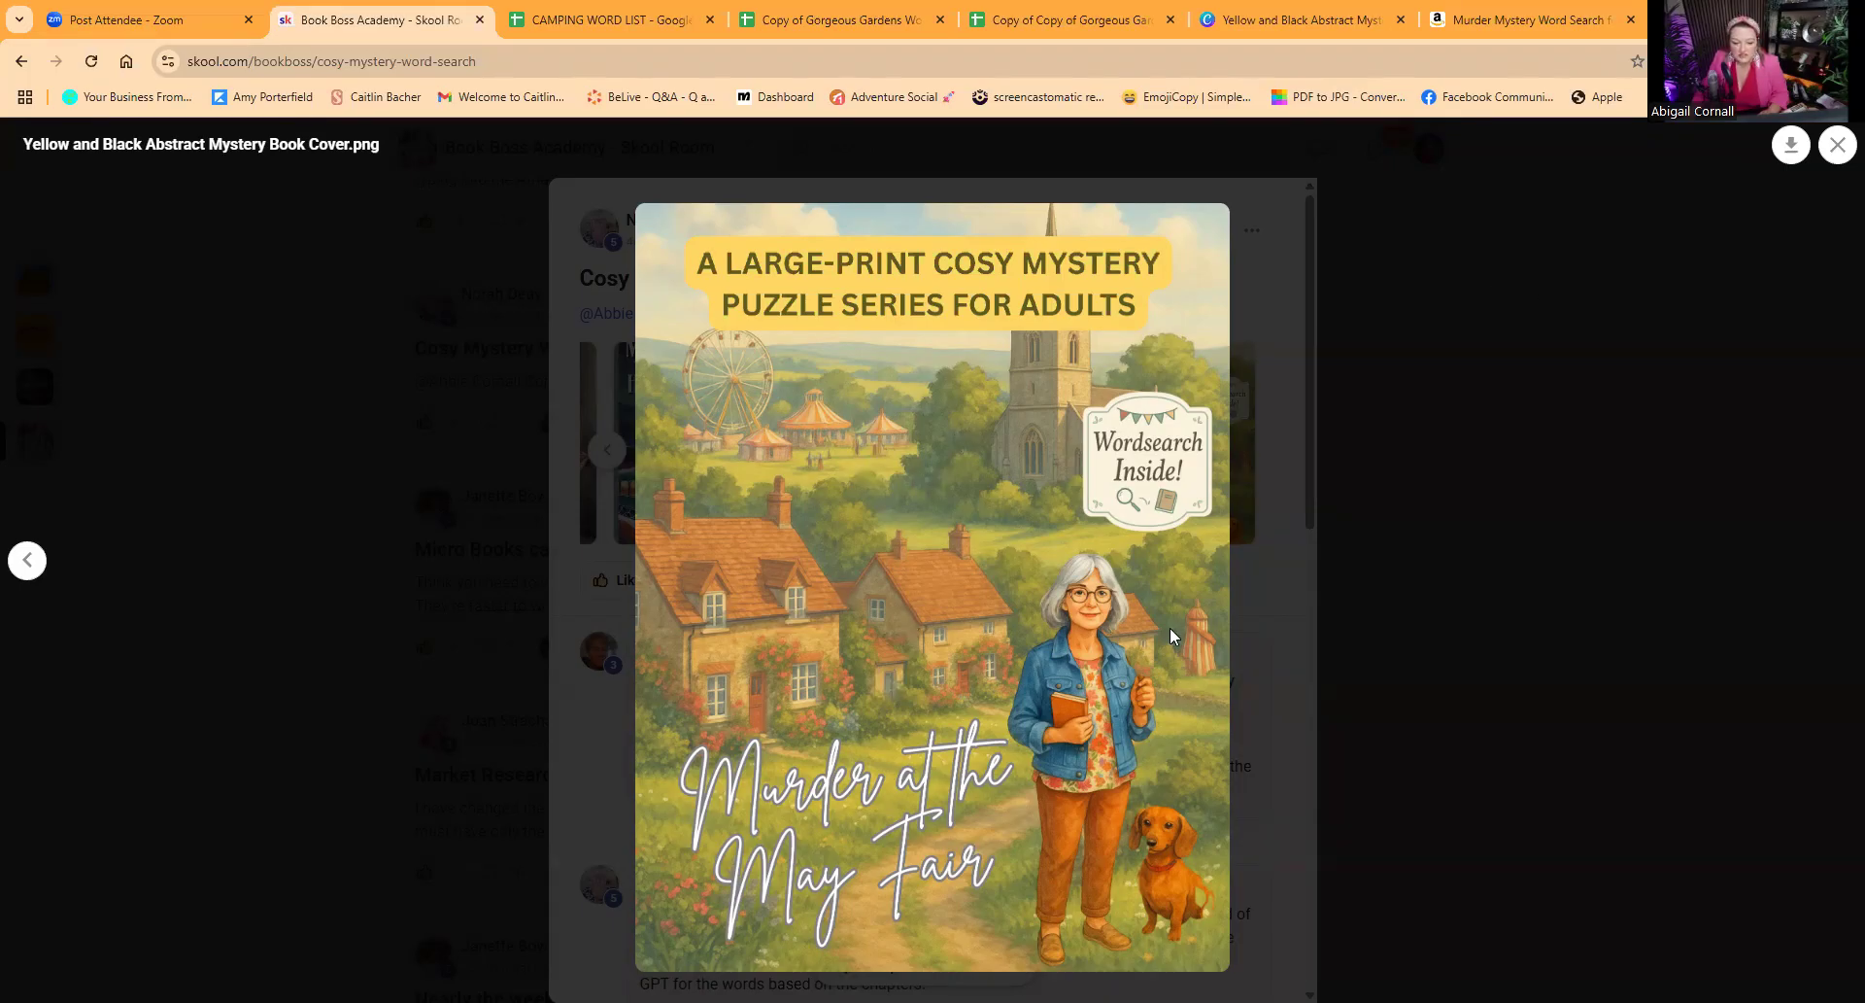
{"action": "key", "text": "Escape"}
{"action": "scroll", "coordinate": [906, 739], "scroll_direction": "down", "scroll_amount": 5}
{"action": "scroll", "coordinate": [907, 738], "scroll_direction": "down", "scroll_amount": 7}
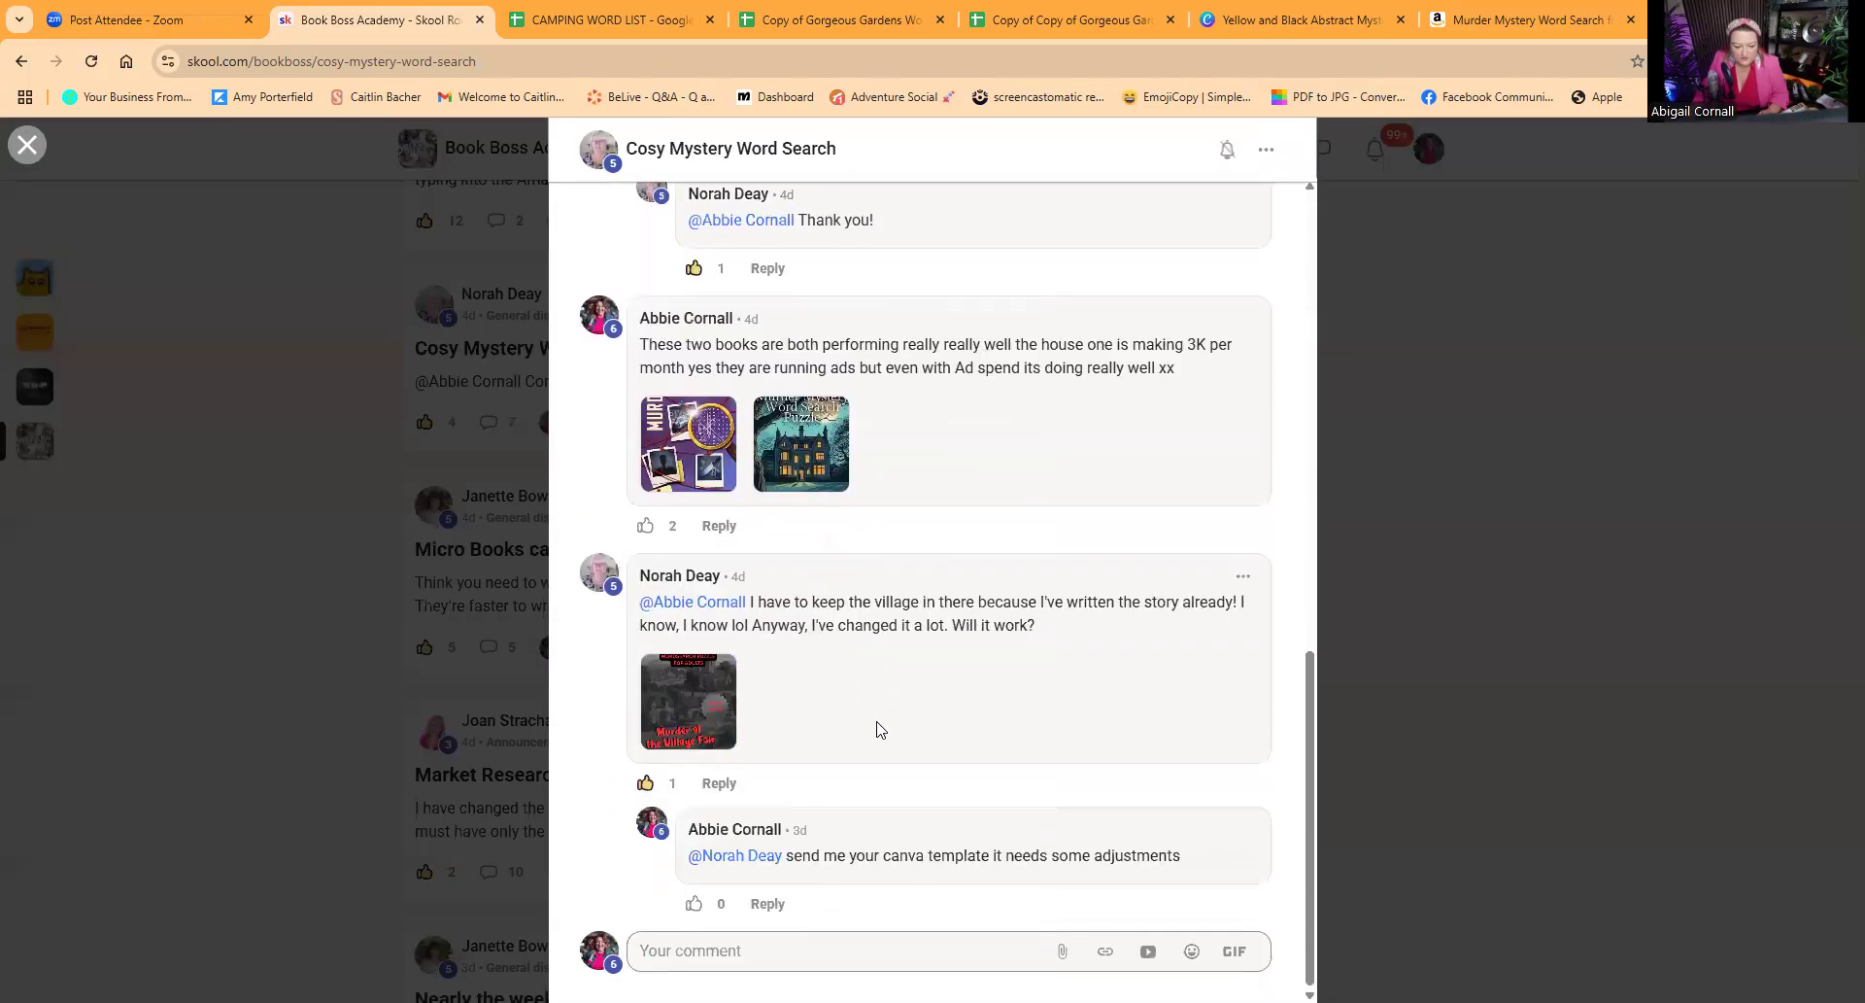
{"action": "left_click", "coordinate": [682, 701]}
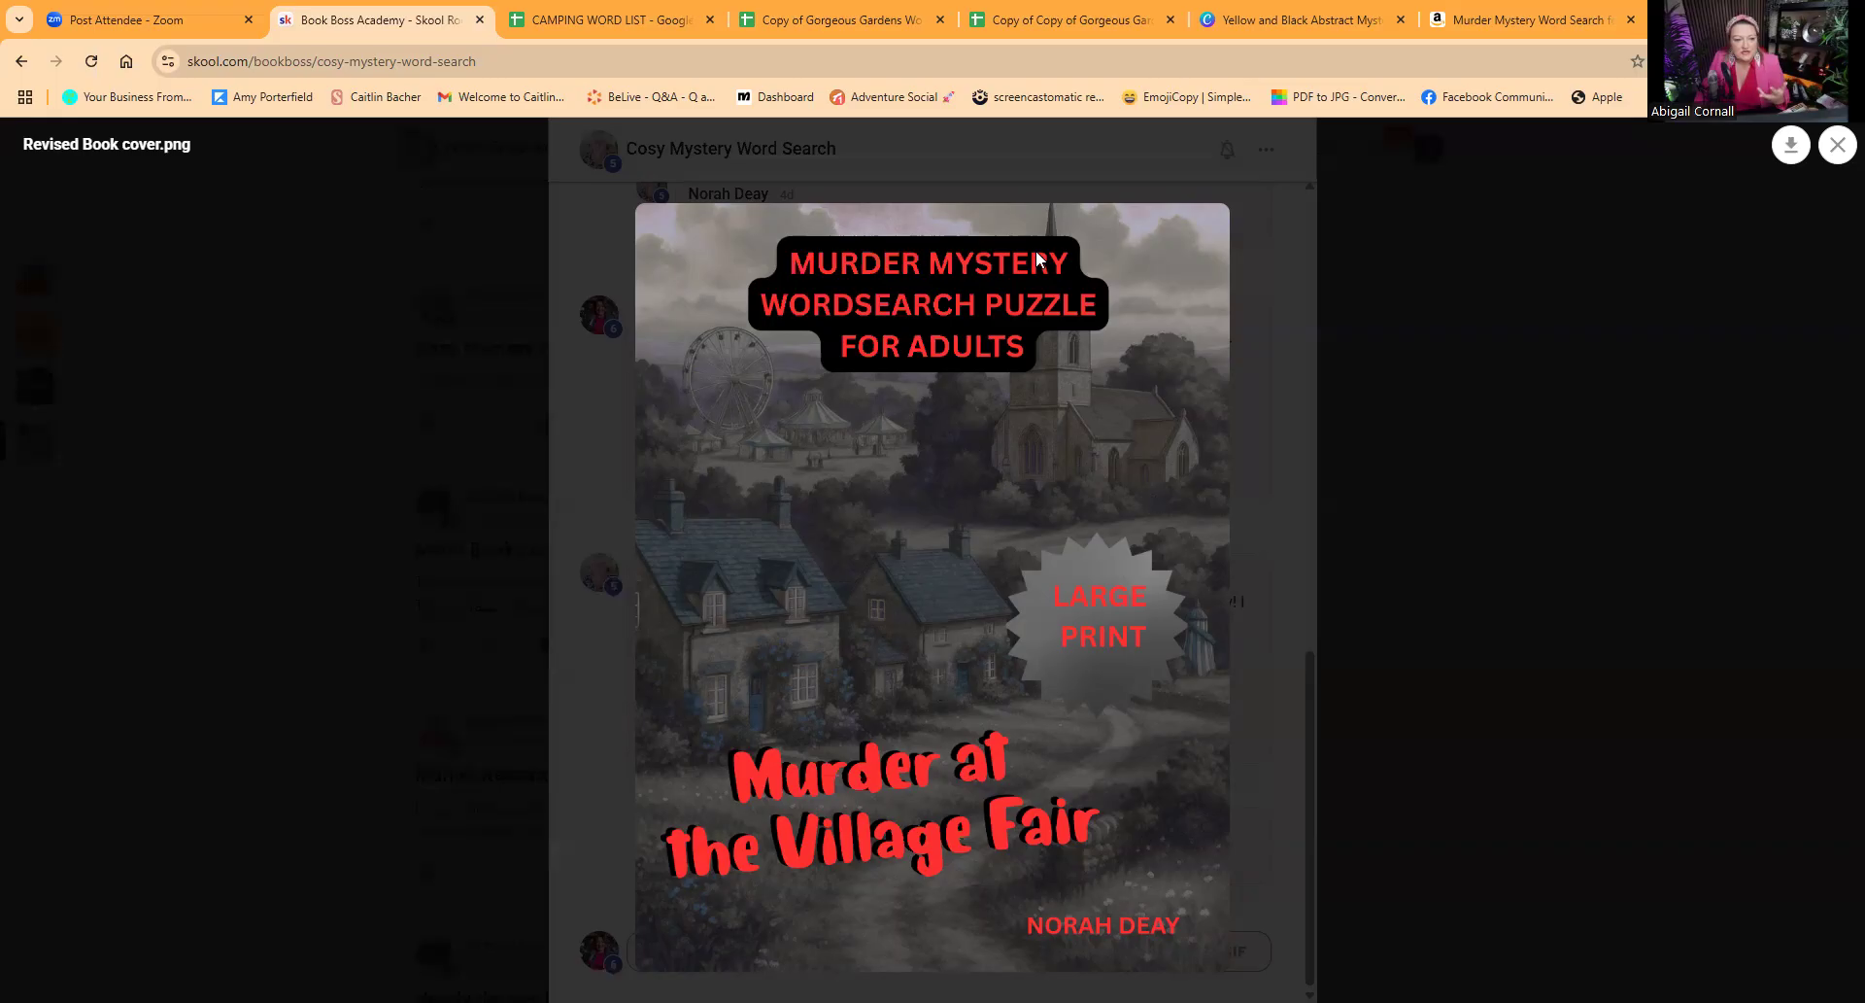
Step: Switch to the Canva mystery book cover design and compare the covers on pages 2 and 3
{"action": "left_click", "coordinate": [1268, 24]}
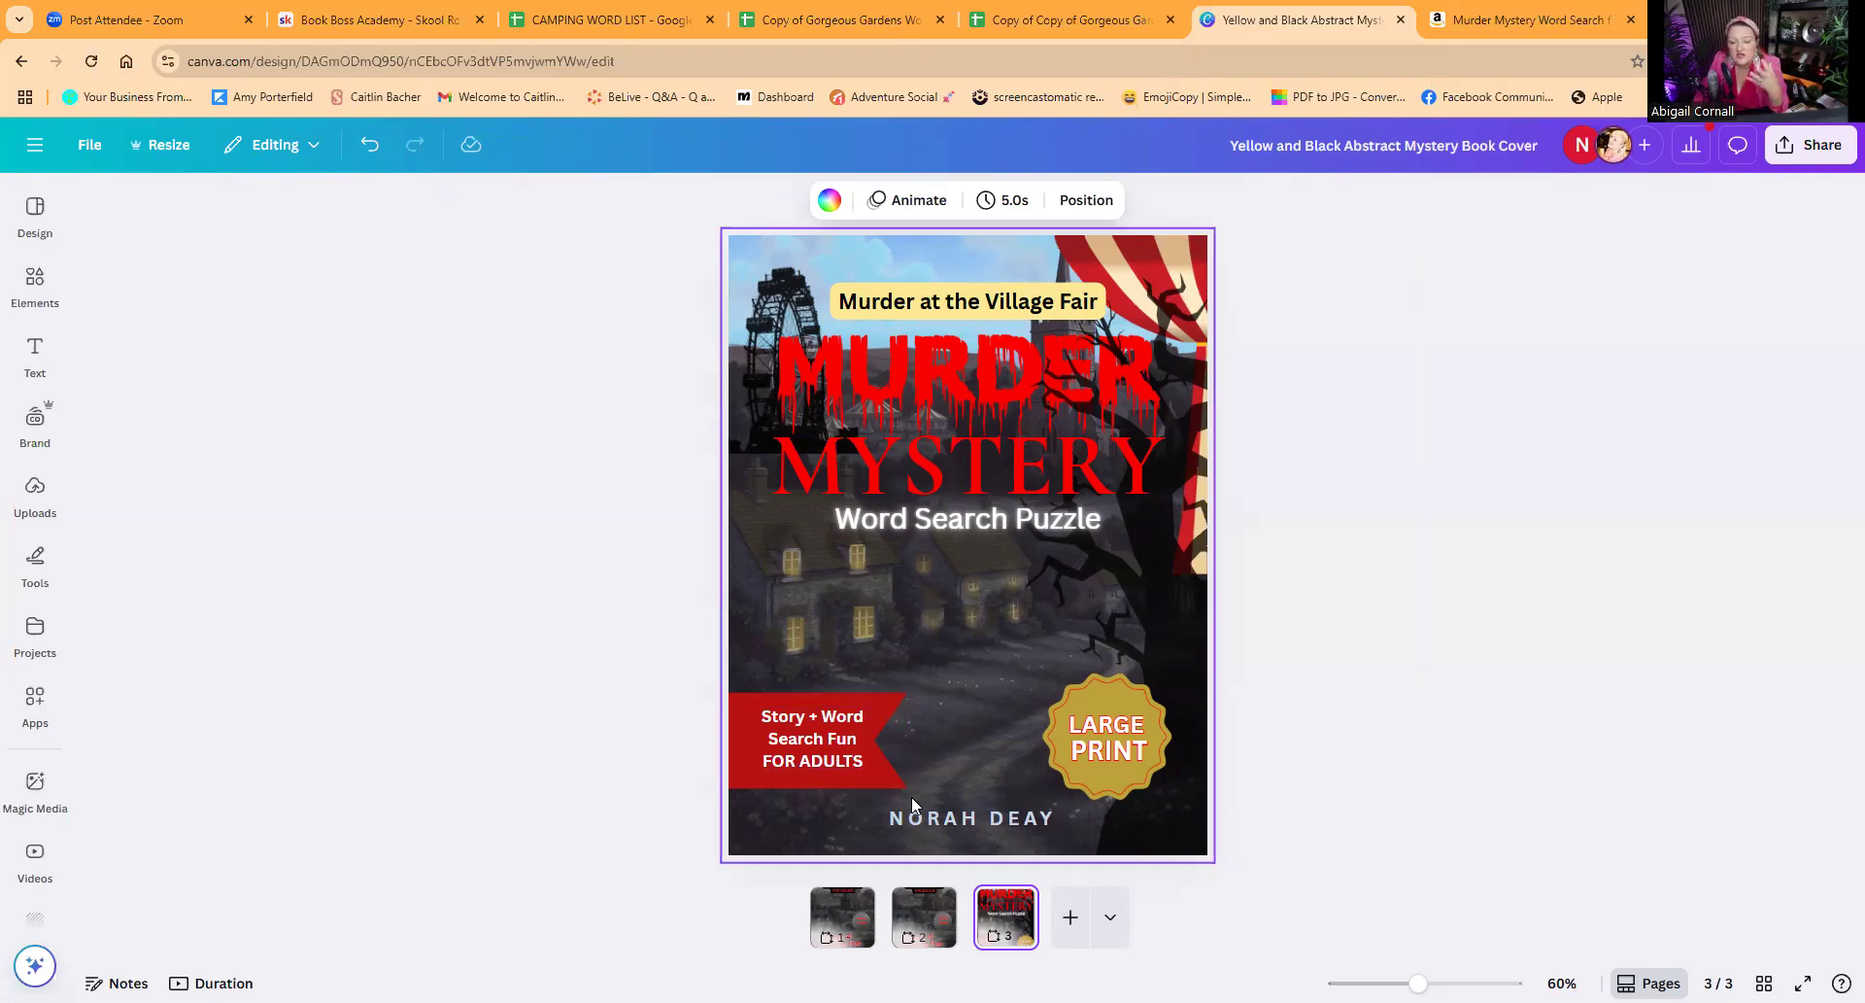
{"action": "left_click", "coordinate": [920, 921]}
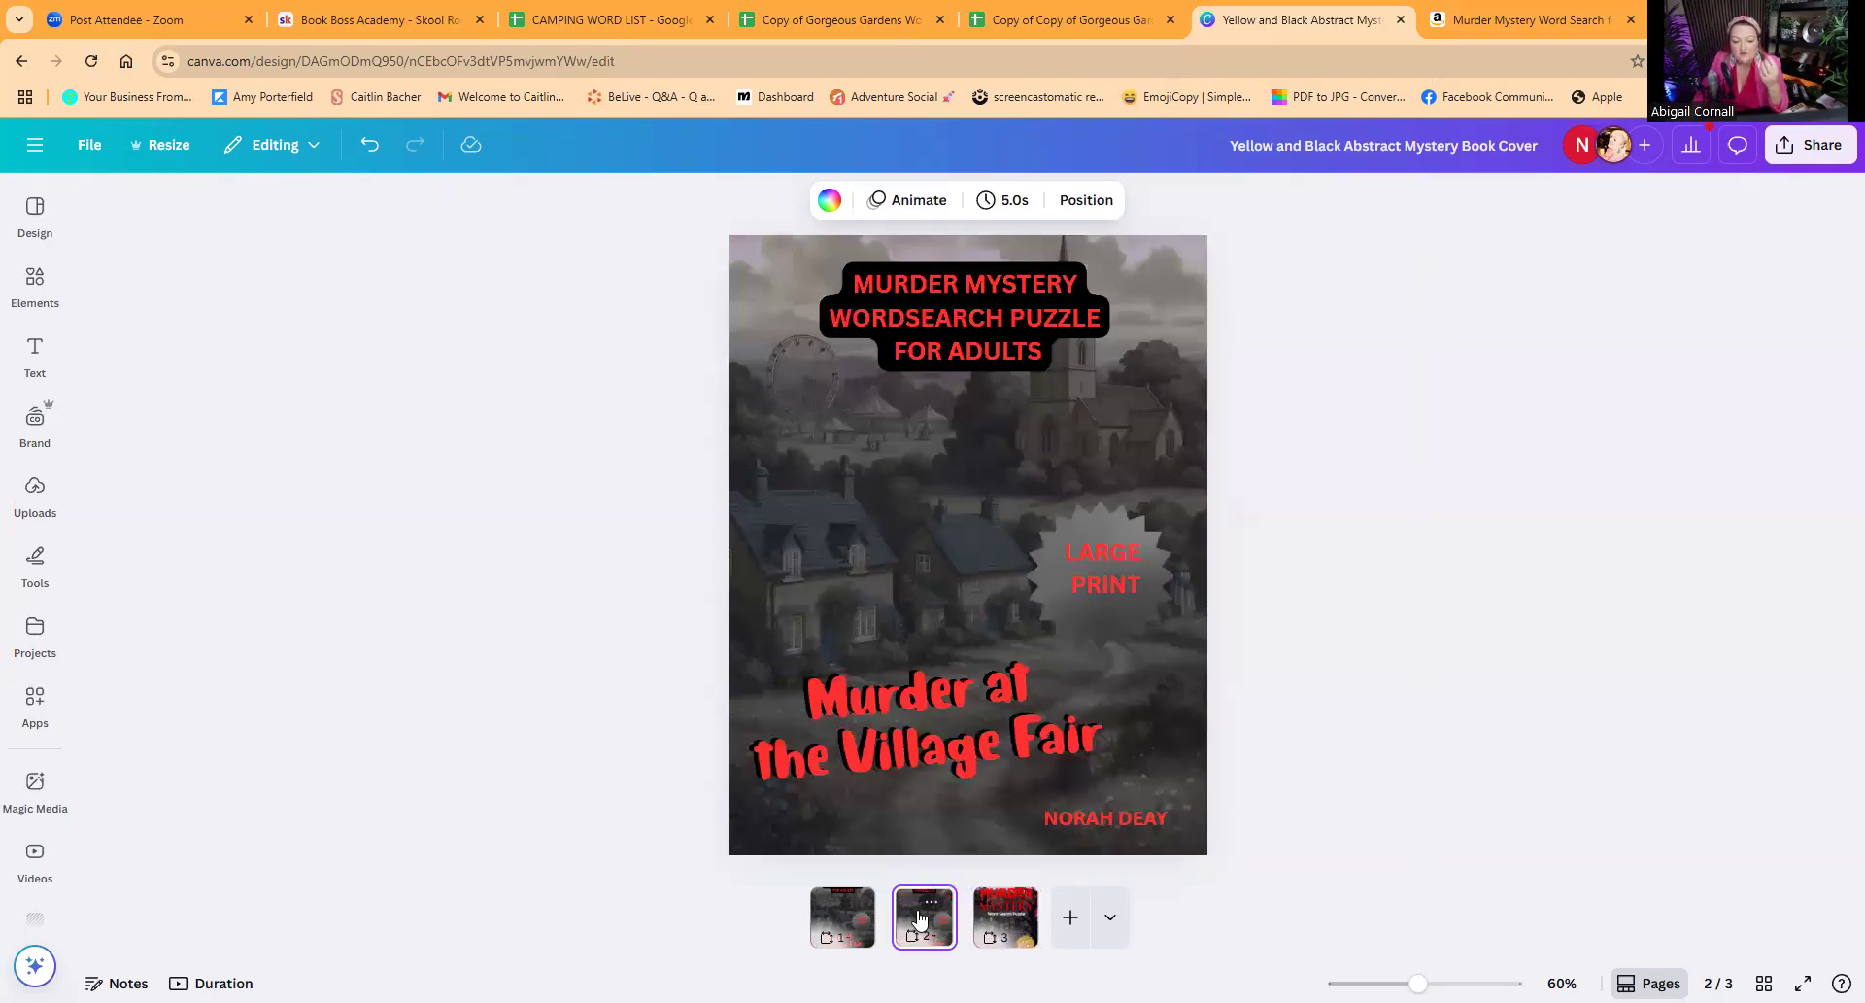
{"action": "left_click", "coordinate": [1010, 919]}
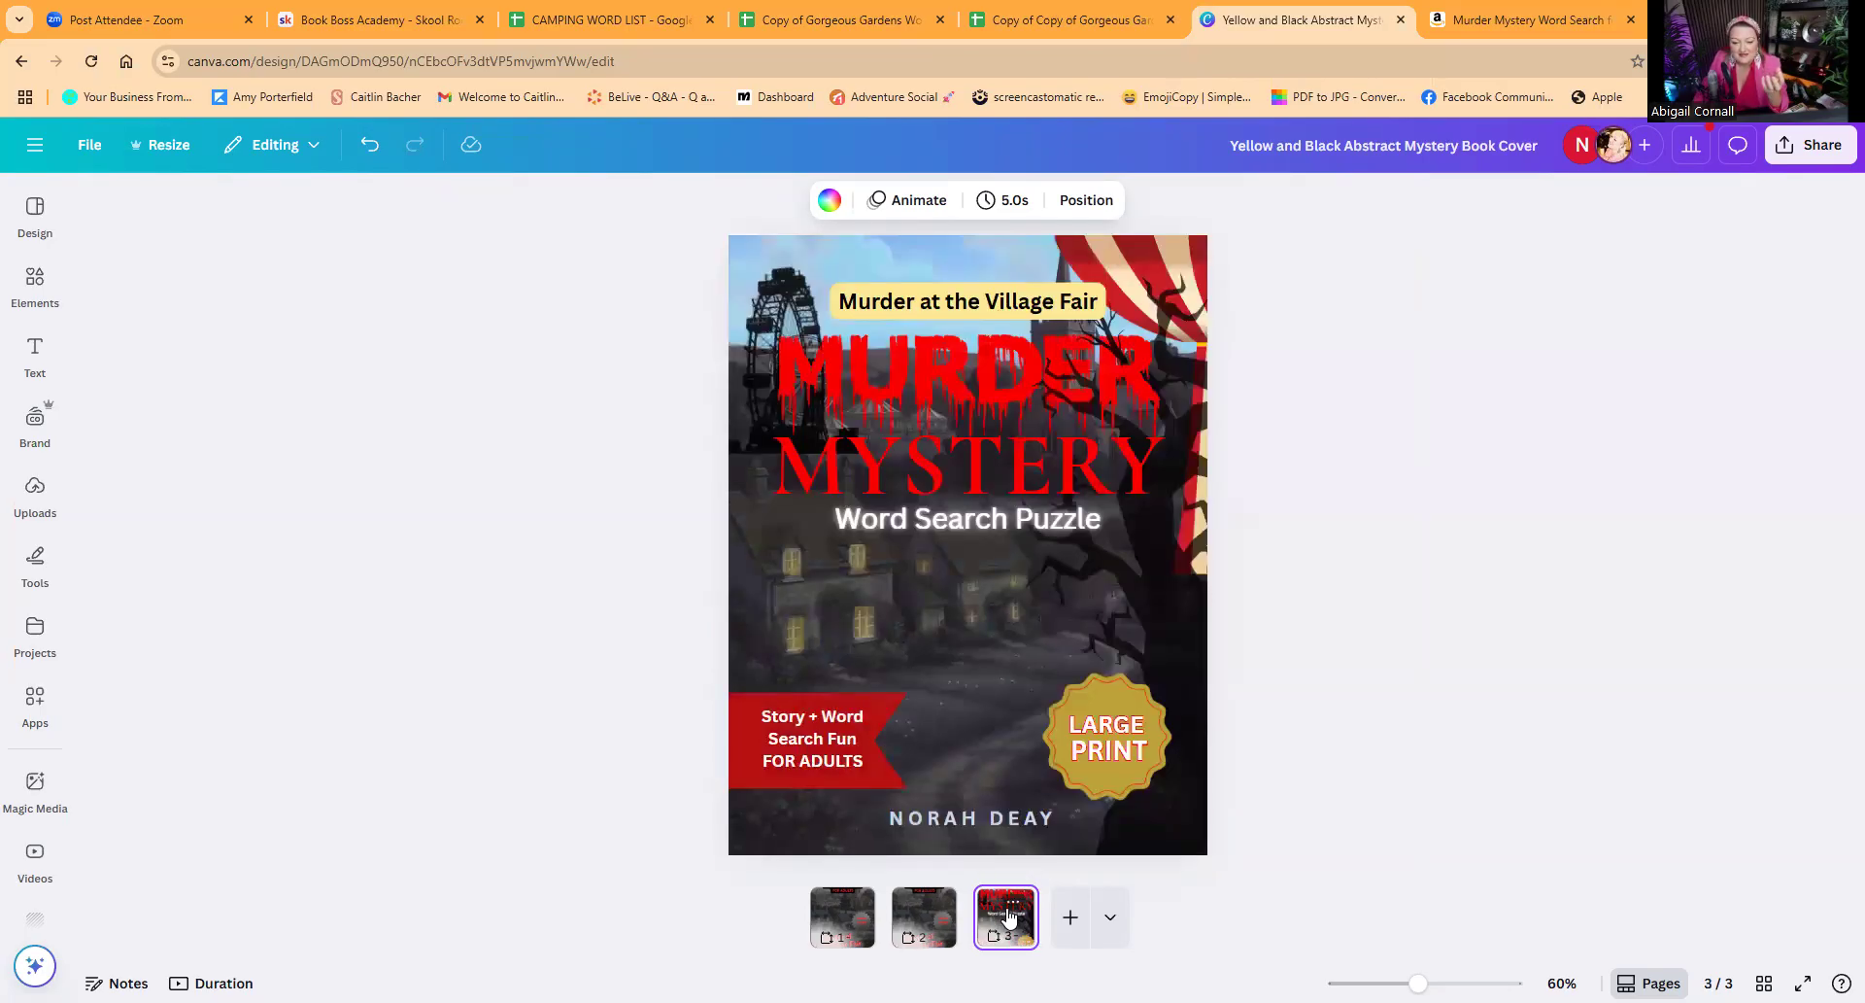
{"action": "left_click", "coordinate": [913, 925]}
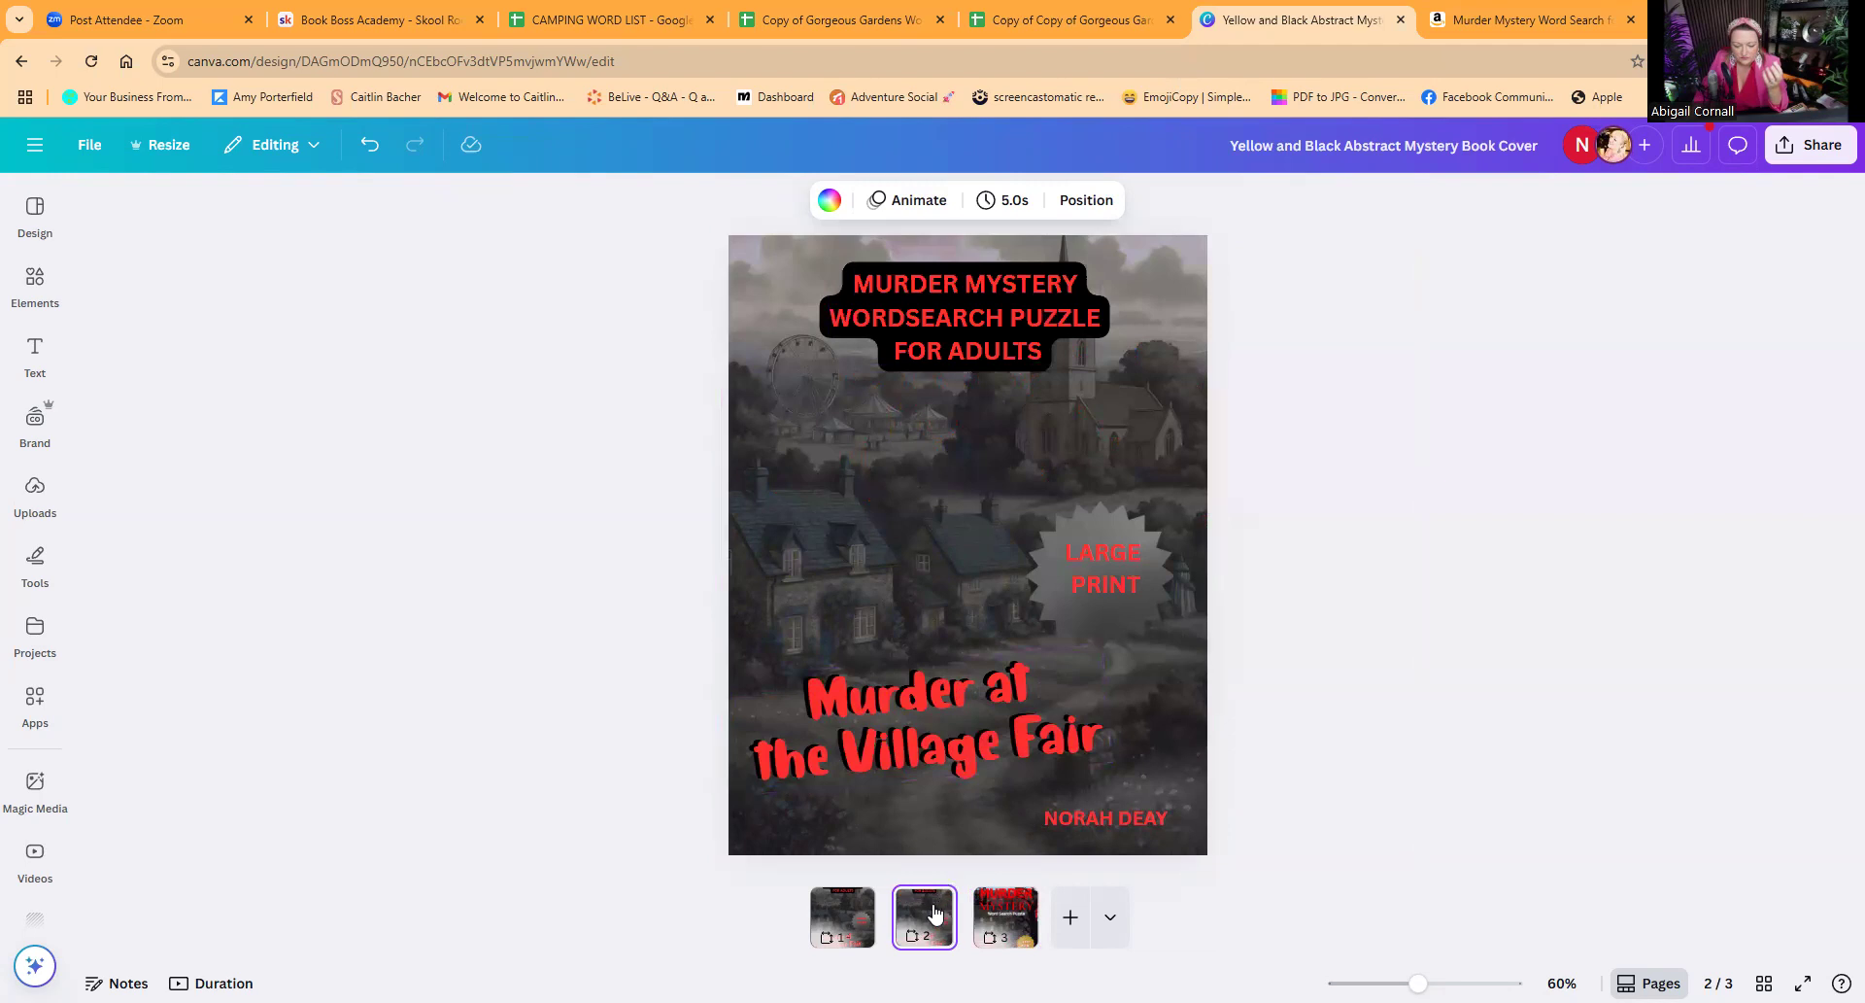
Step: Delete the heading, the LARGE PRINT text and its starburst badge, the book title and the author name from page 2
{"action": "left_click", "coordinate": [935, 338]}
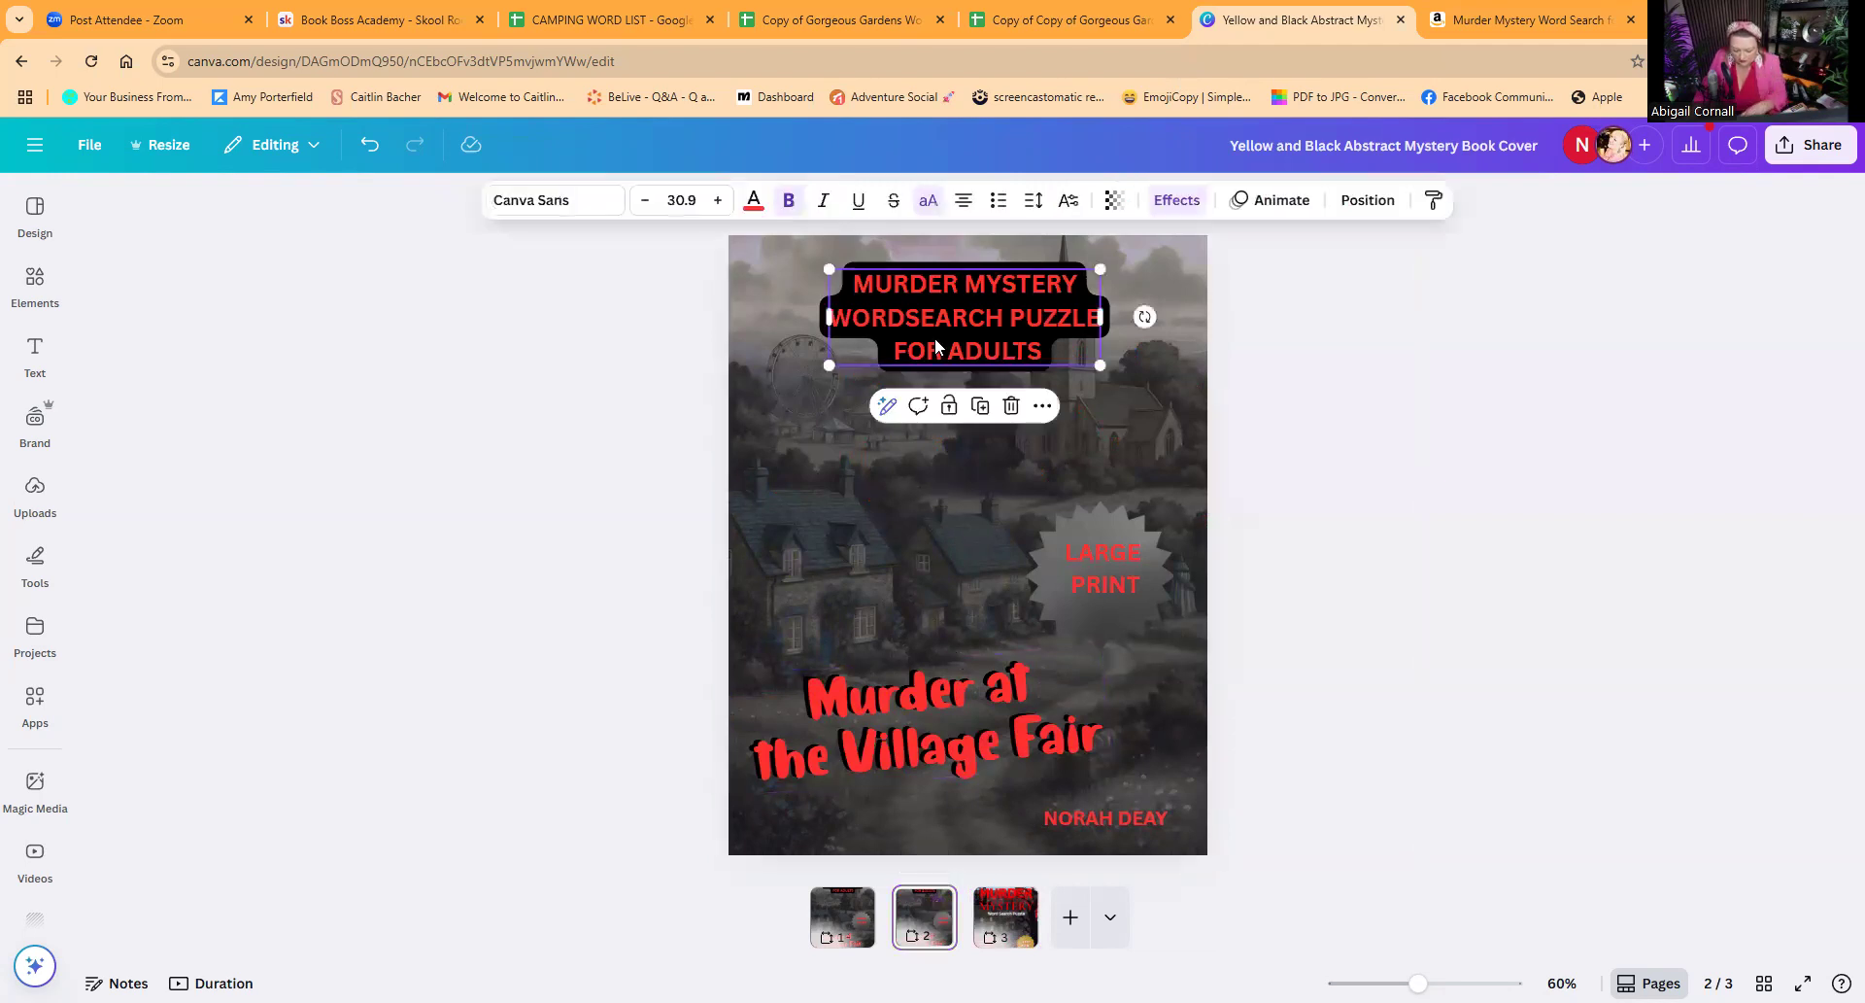
{"action": "key", "text": "Delete"}
{"action": "left_click", "coordinate": [1069, 550]}
{"action": "key", "text": "Delete"}
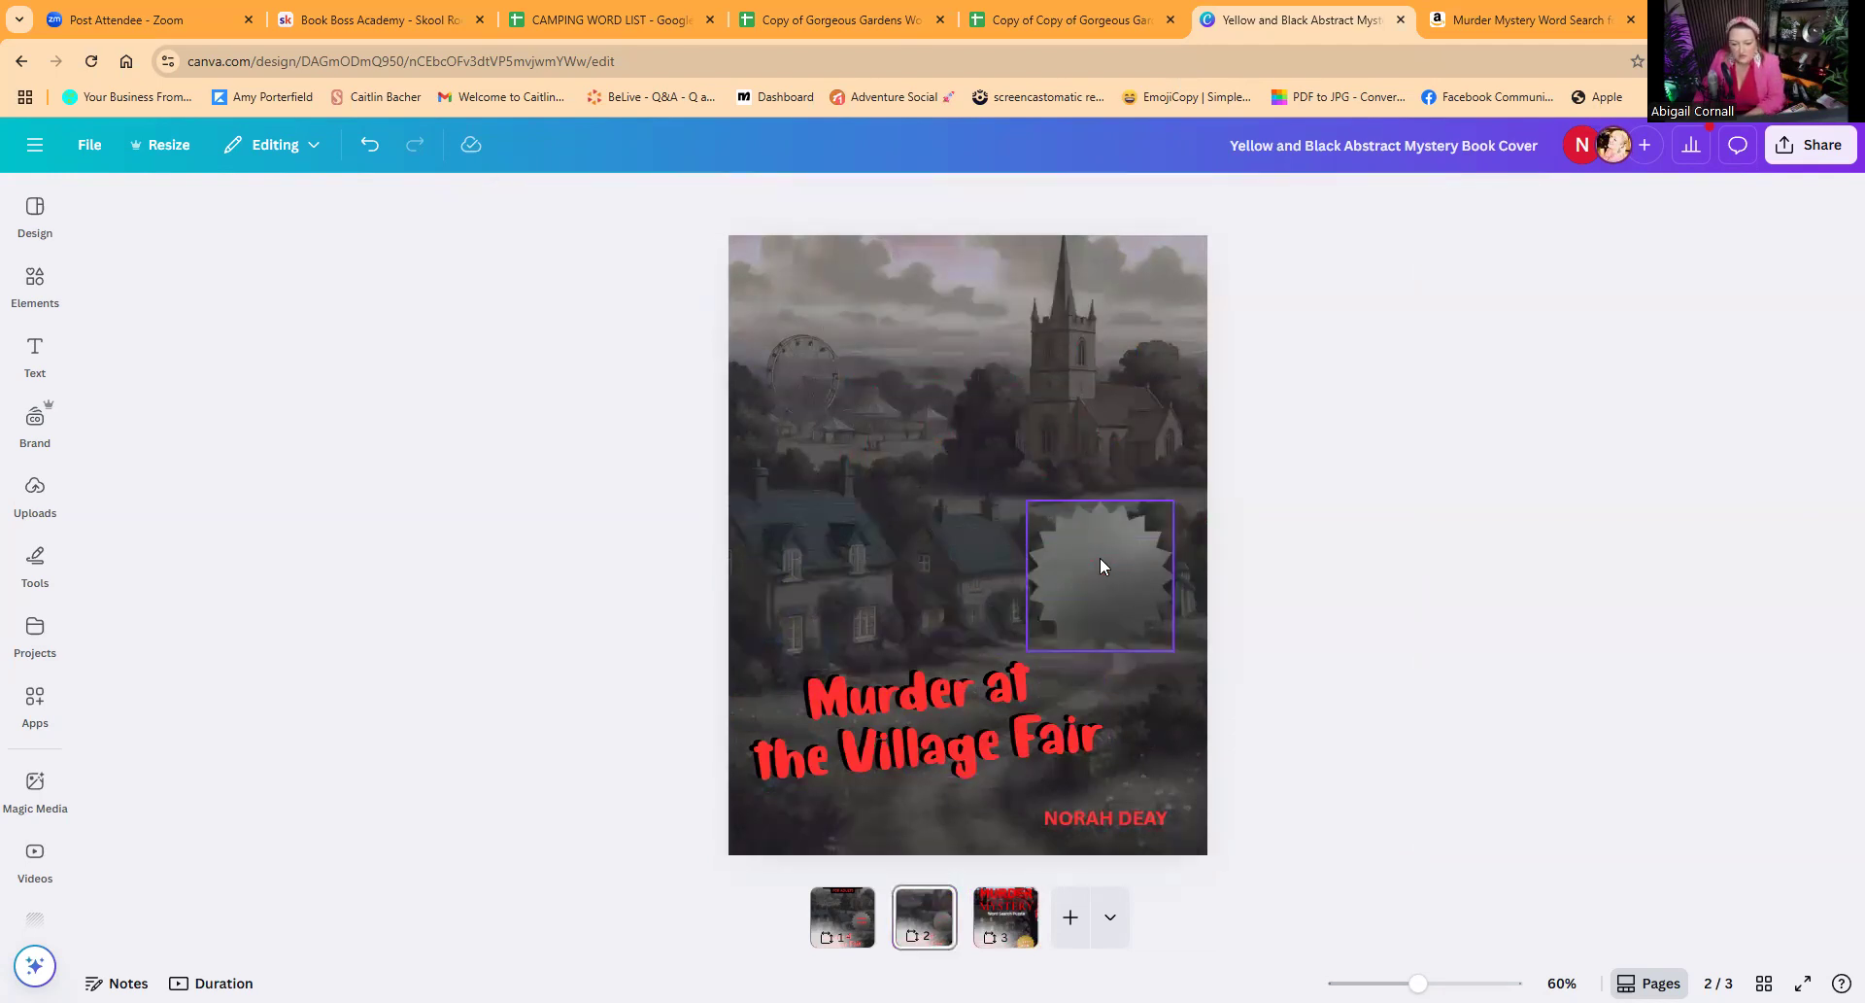
{"action": "left_click", "coordinate": [1100, 557]}
{"action": "key", "text": "Delete"}
{"action": "left_click", "coordinate": [1063, 762]}
{"action": "key", "text": "Delete"}
{"action": "left_click", "coordinate": [1088, 814]}
{"action": "key", "text": "Delete"}
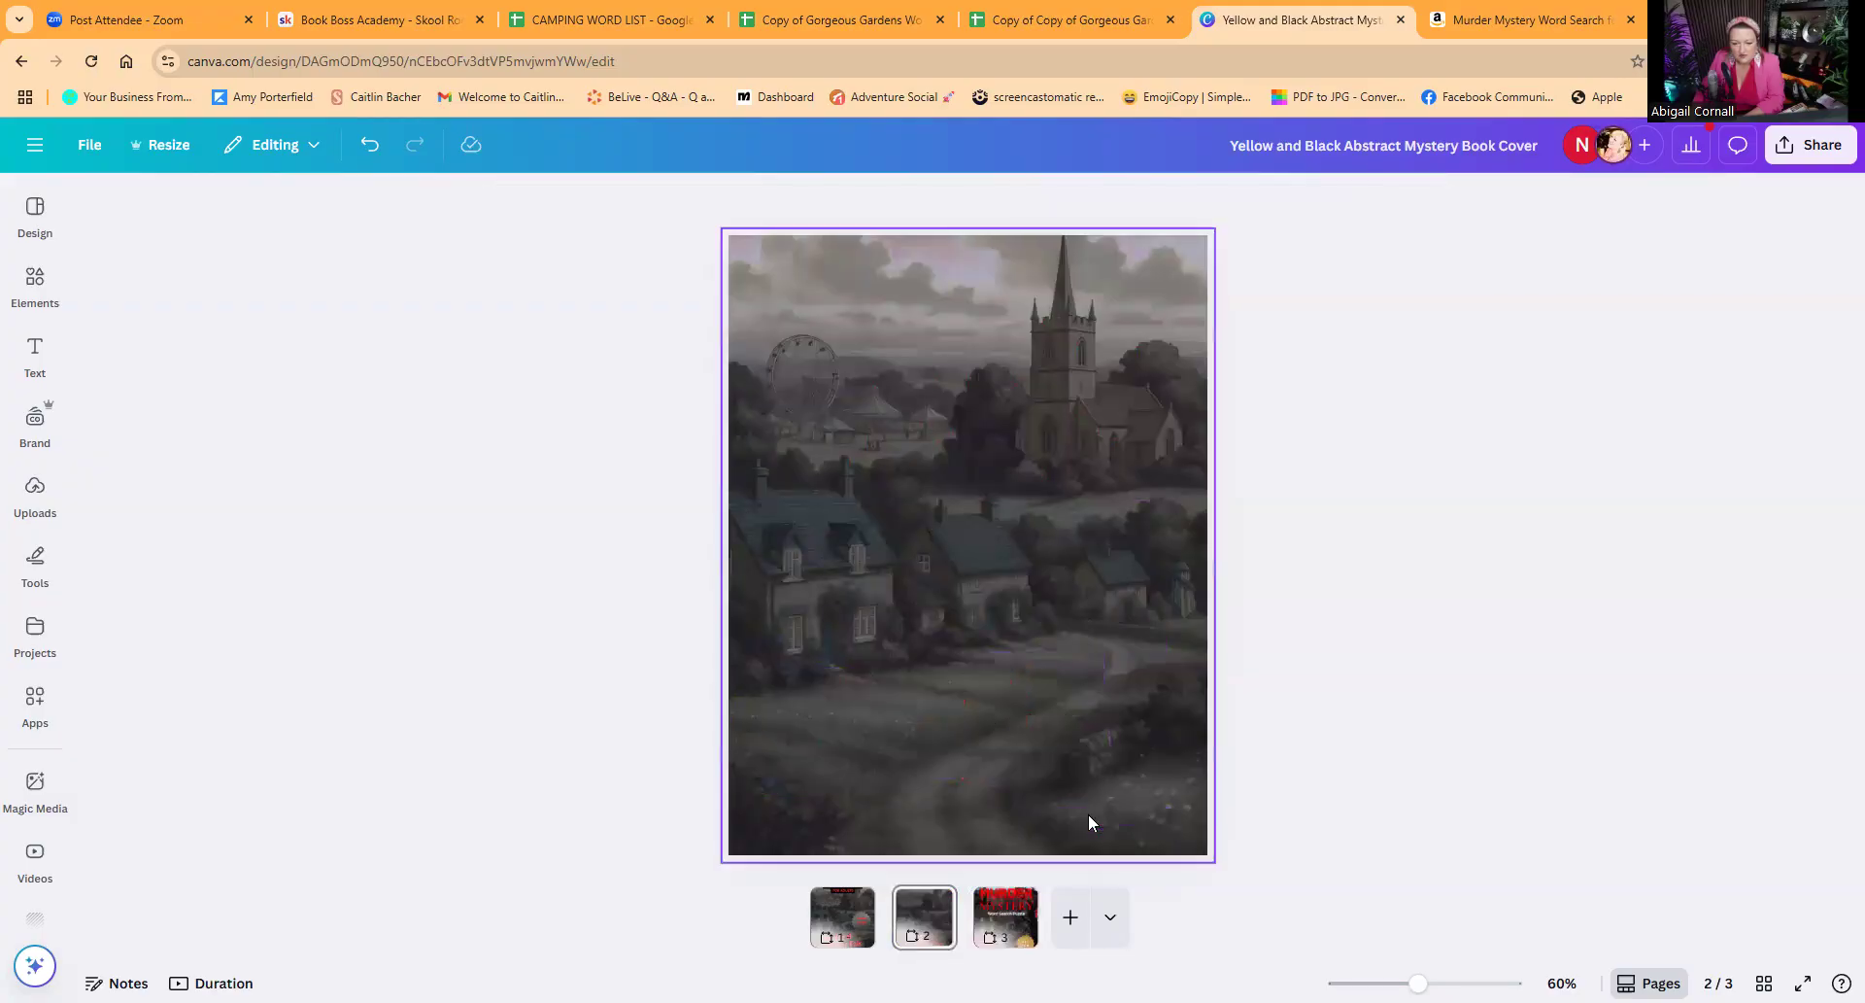
Step: Move the top dark village background image on page 2 down and to the right, partly off the cover
{"action": "left_click", "coordinate": [1029, 553]}
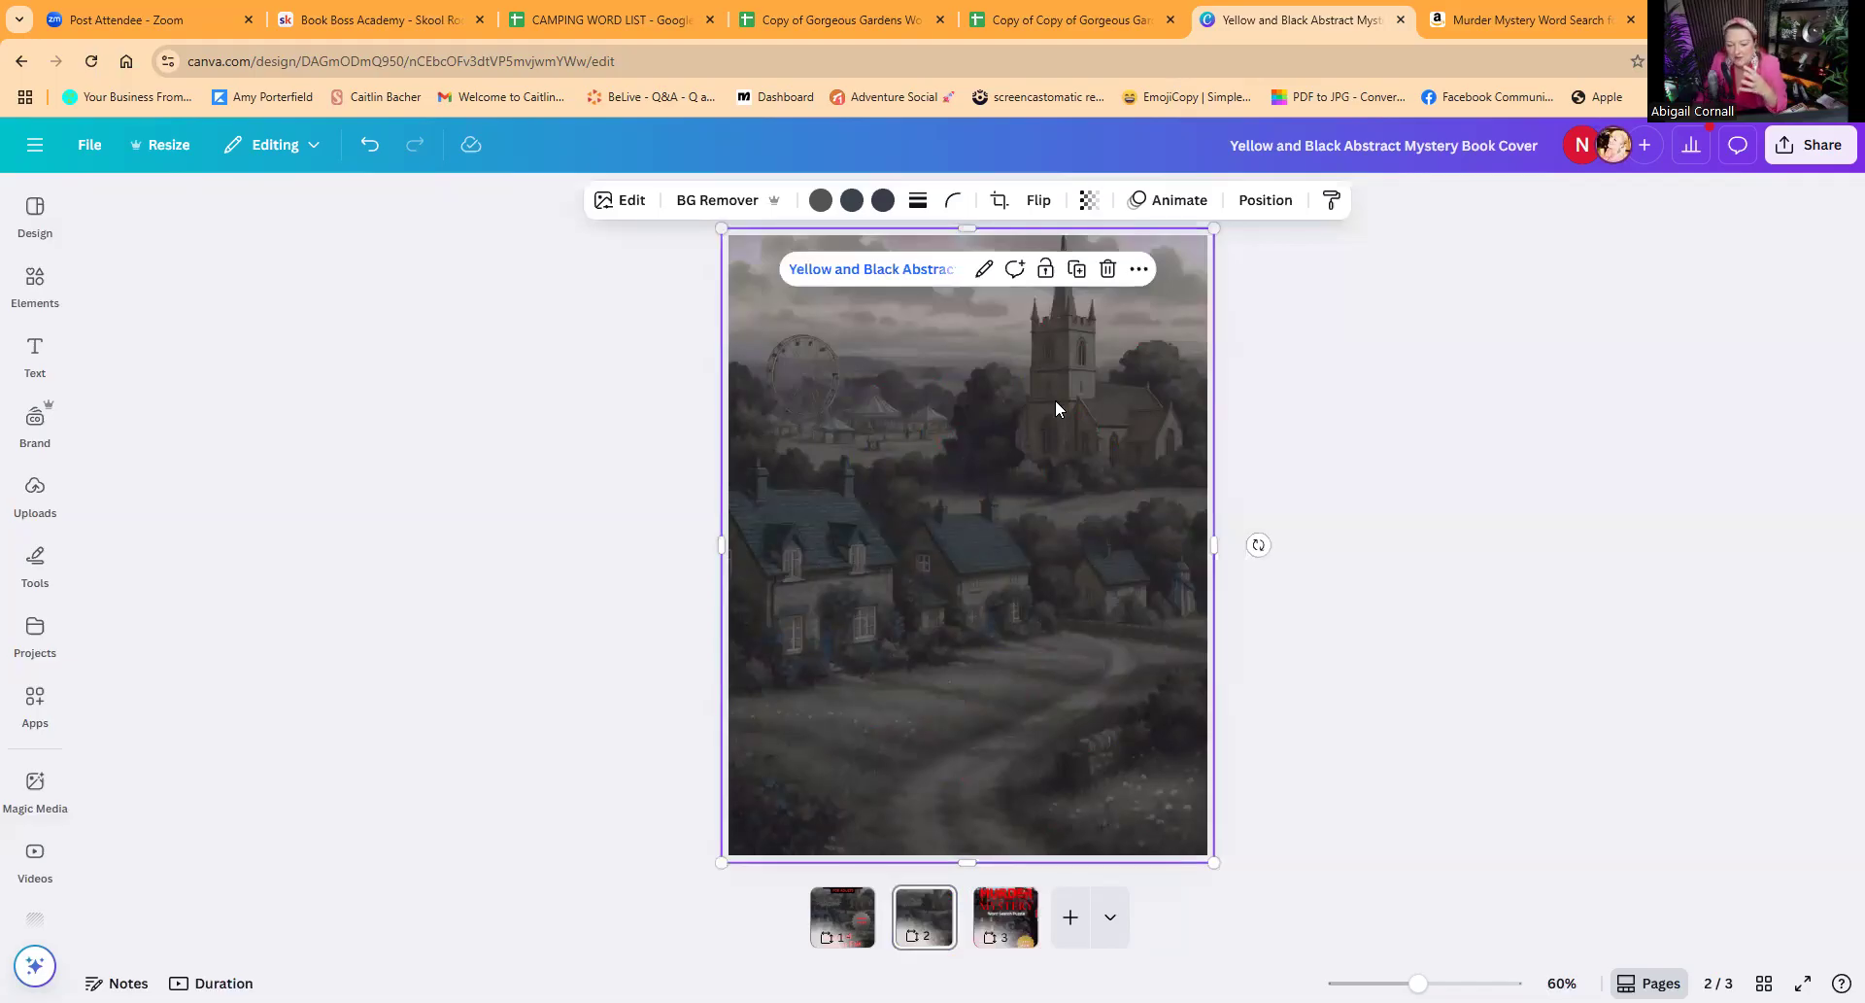
{"action": "mouse_move", "coordinate": [1018, 380]}
{"action": "left_mouse_down"}
{"action": "mouse_move", "coordinate": [1037, 387]}
{"action": "mouse_move", "coordinate": [1011, 388]}
{"action": "left_mouse_up"}
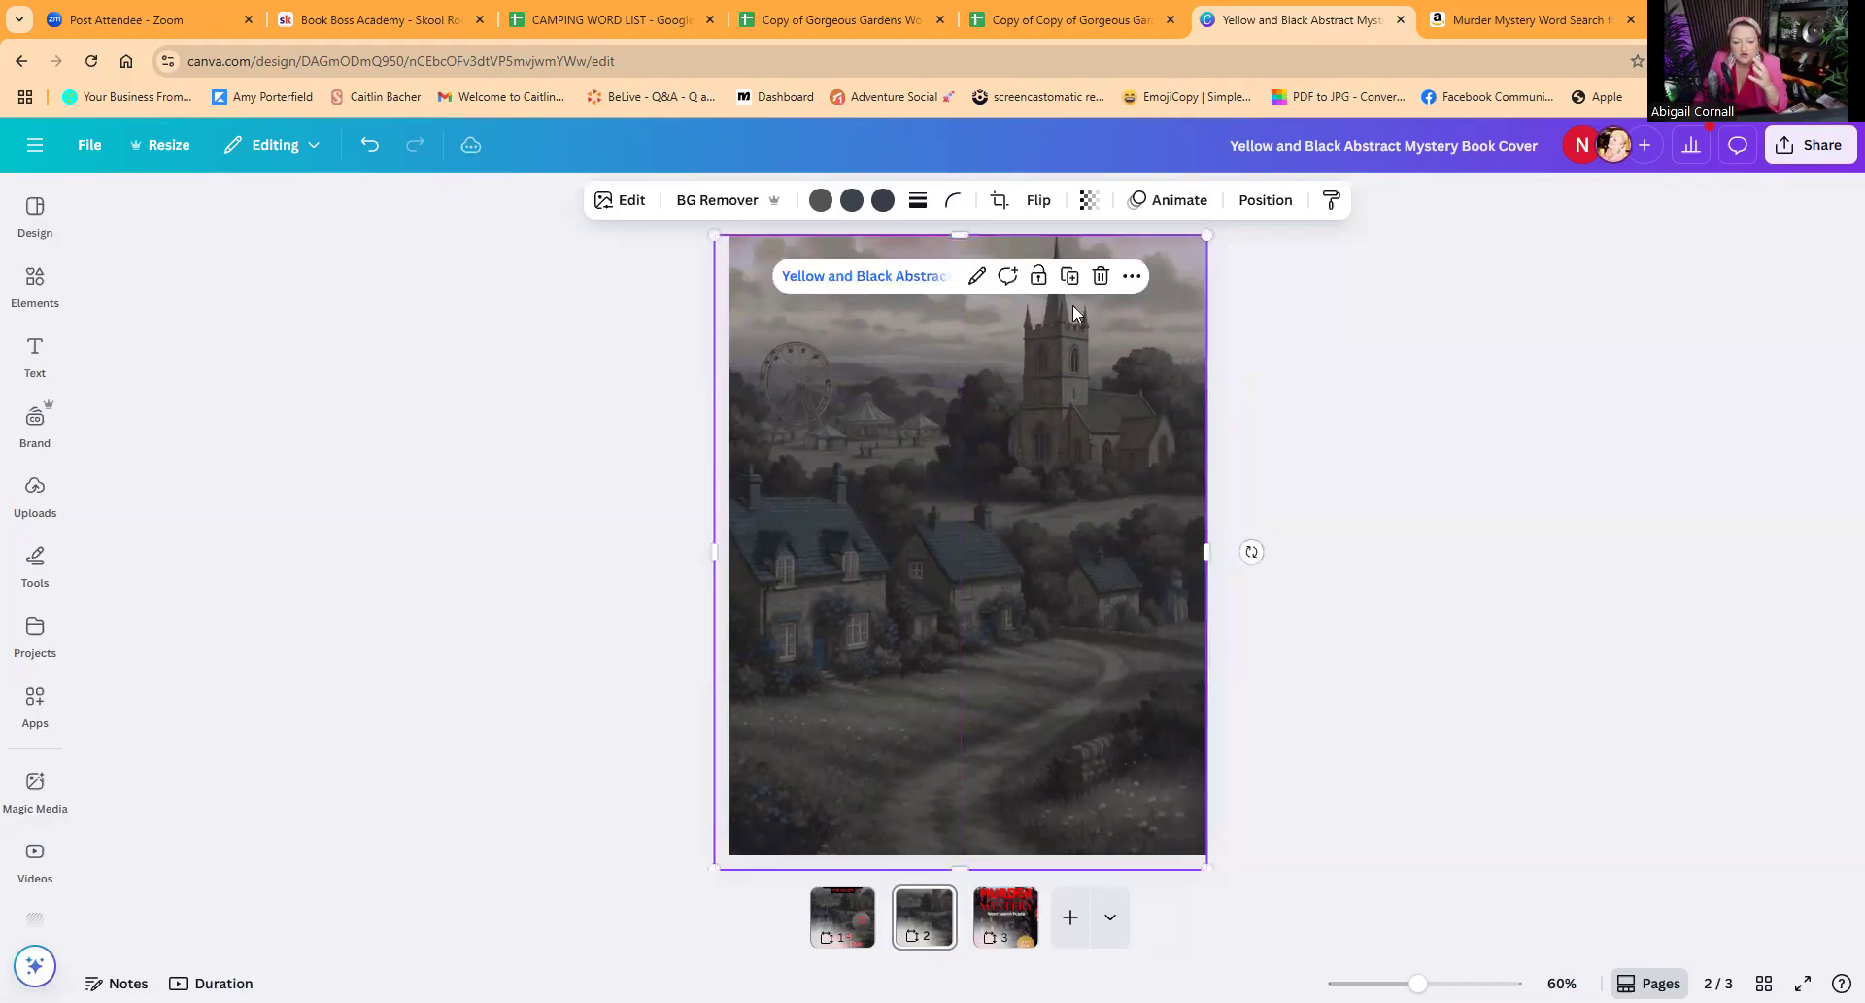
{"action": "left_click", "coordinate": [369, 144]}
{"action": "key", "text": "ctrl+y"}
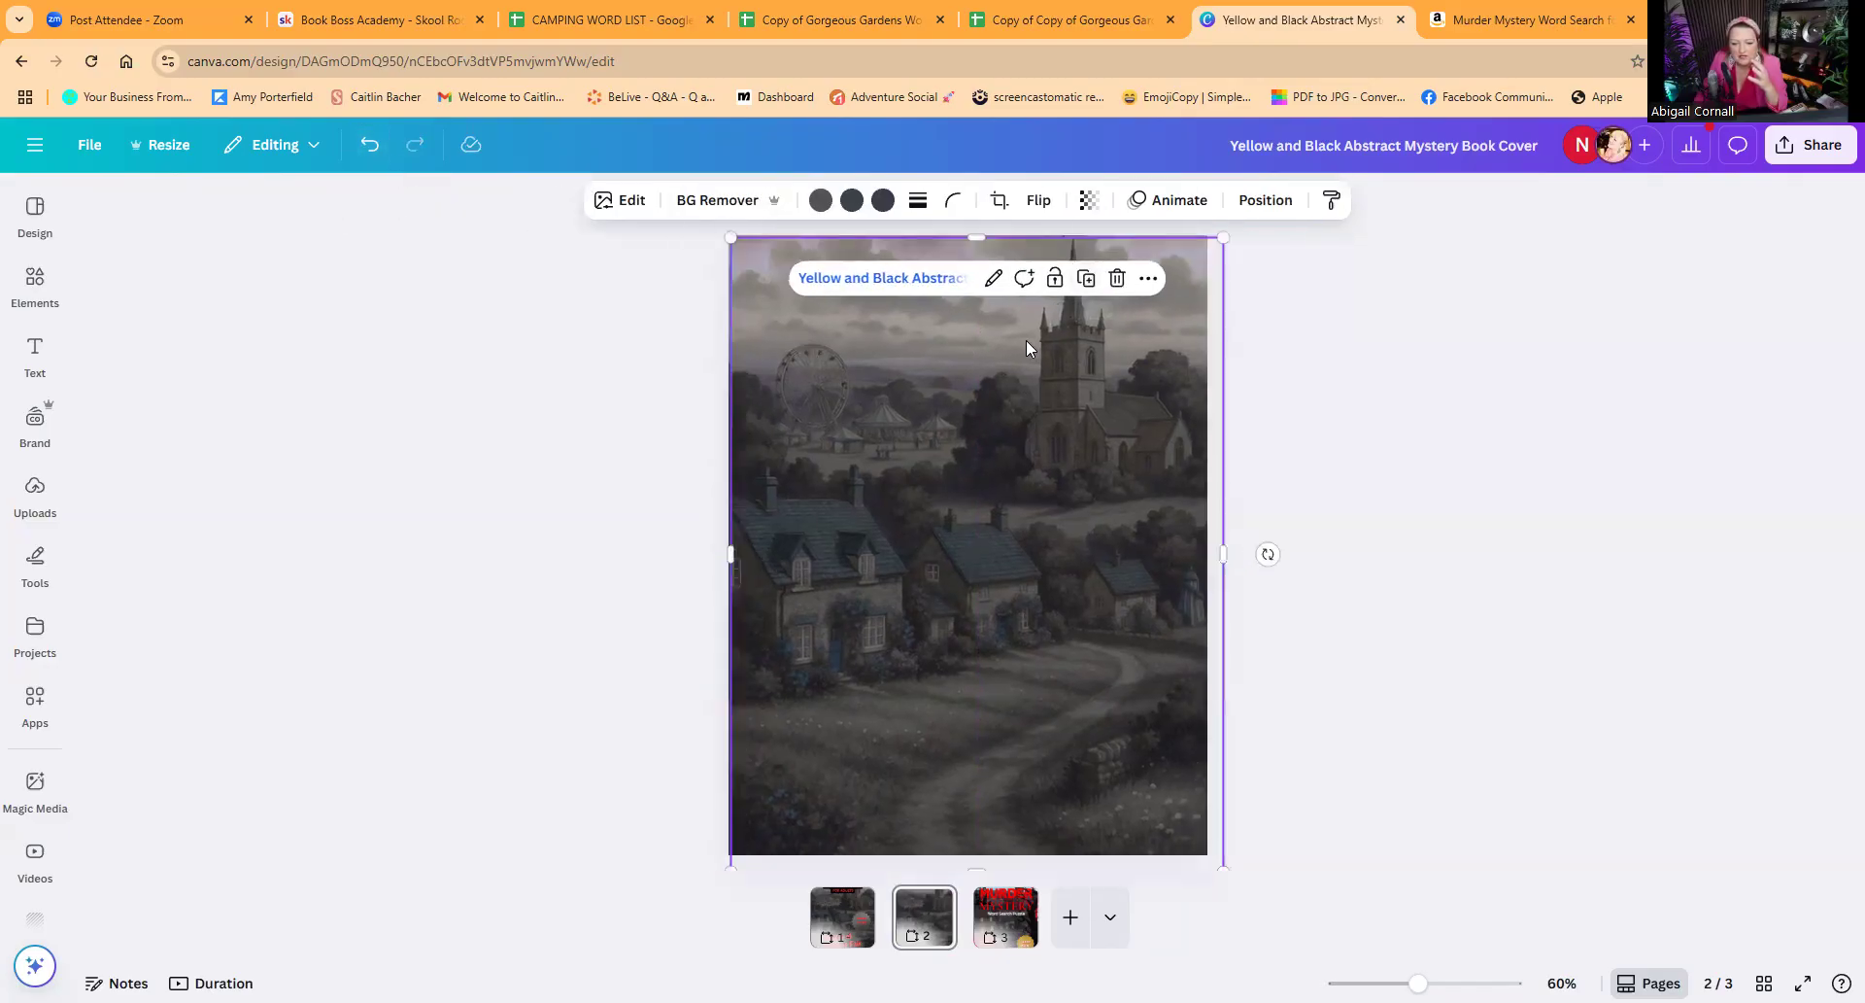
{"action": "left_click_drag", "start_coordinate": [1008, 342], "coordinate": [1084, 500]}
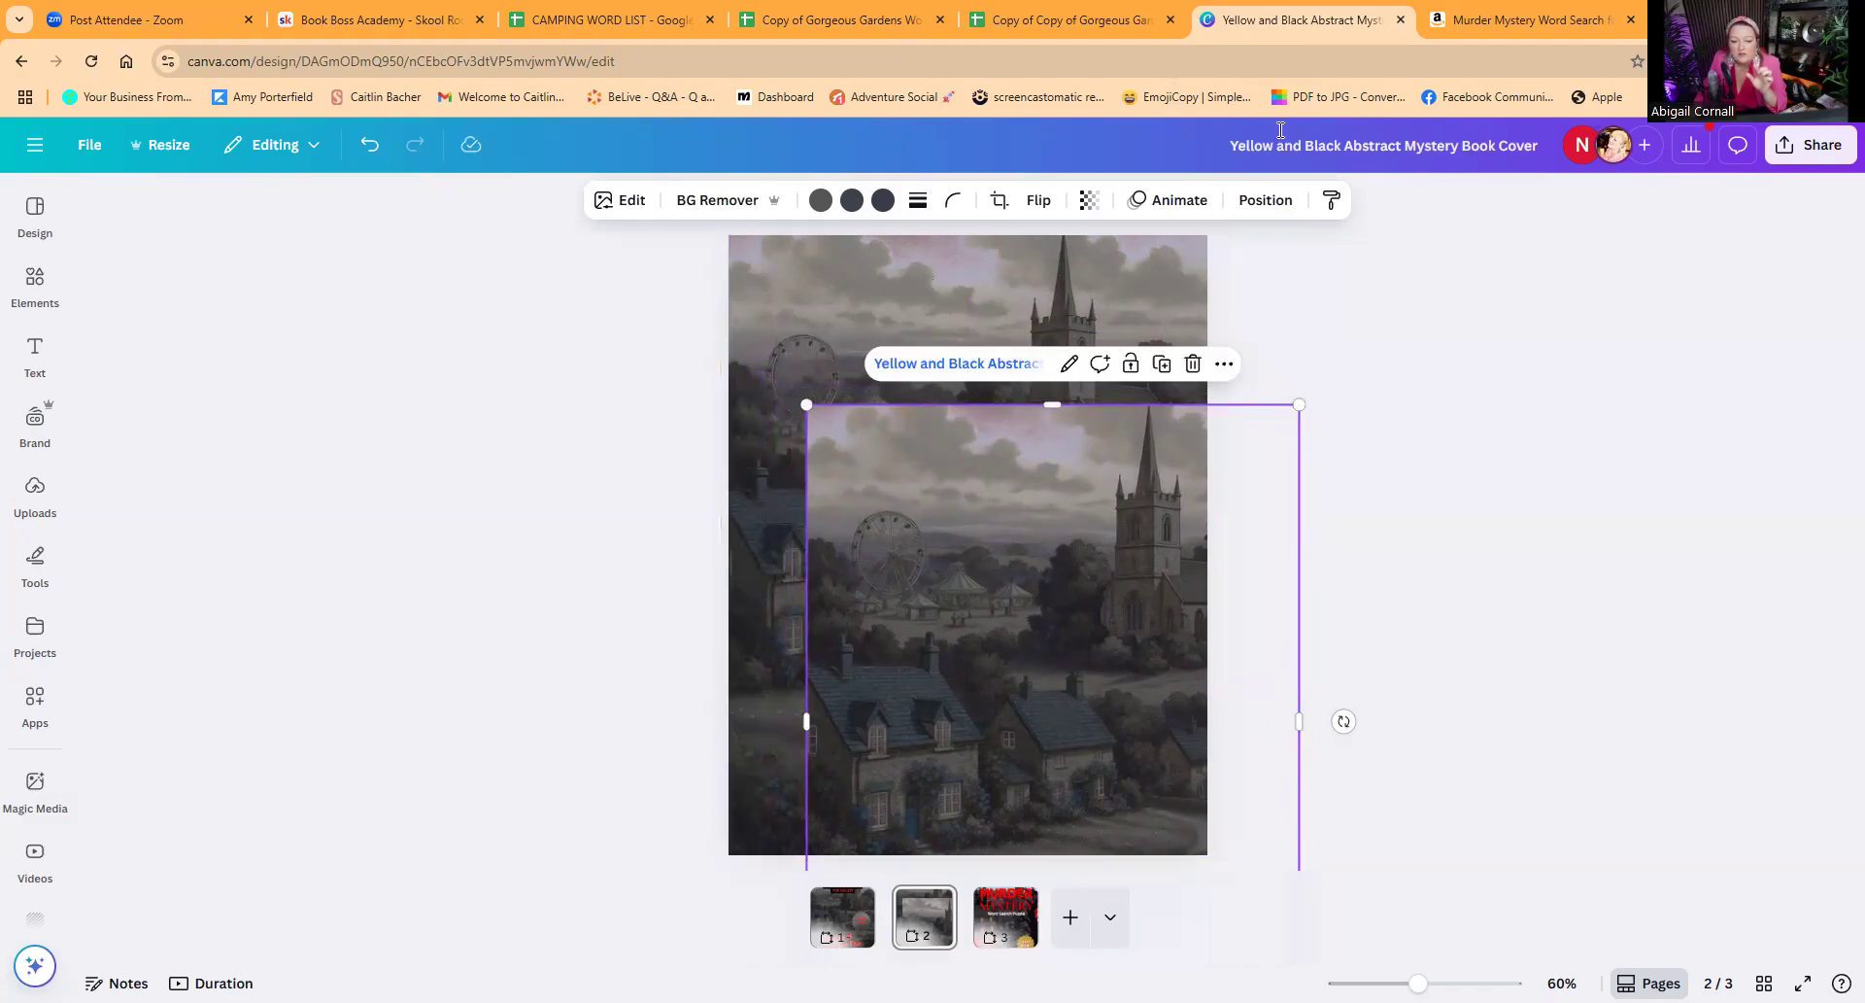
Step: Switch back to Amazon and reopen the Broadward Manor "Murder Mystery Word Search Puzzle" listing to examine its cover
{"action": "left_click", "coordinate": [1477, 22]}
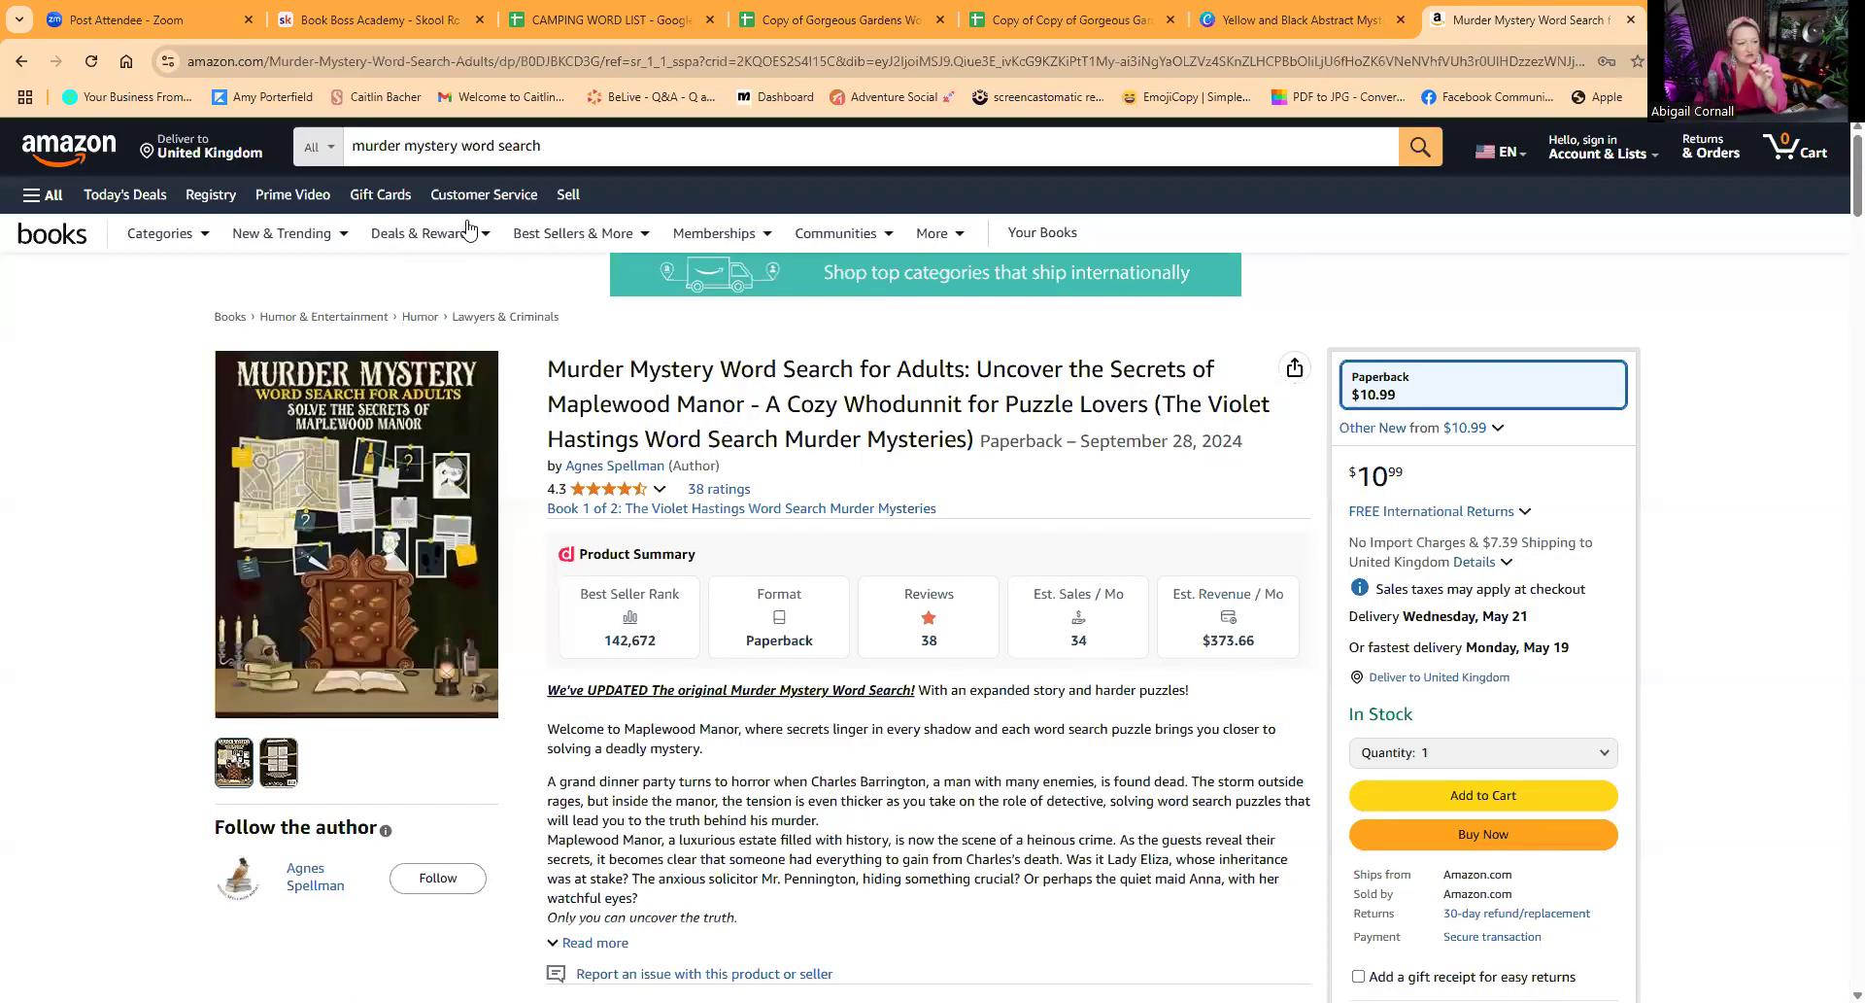
{"action": "left_click", "coordinate": [22, 62]}
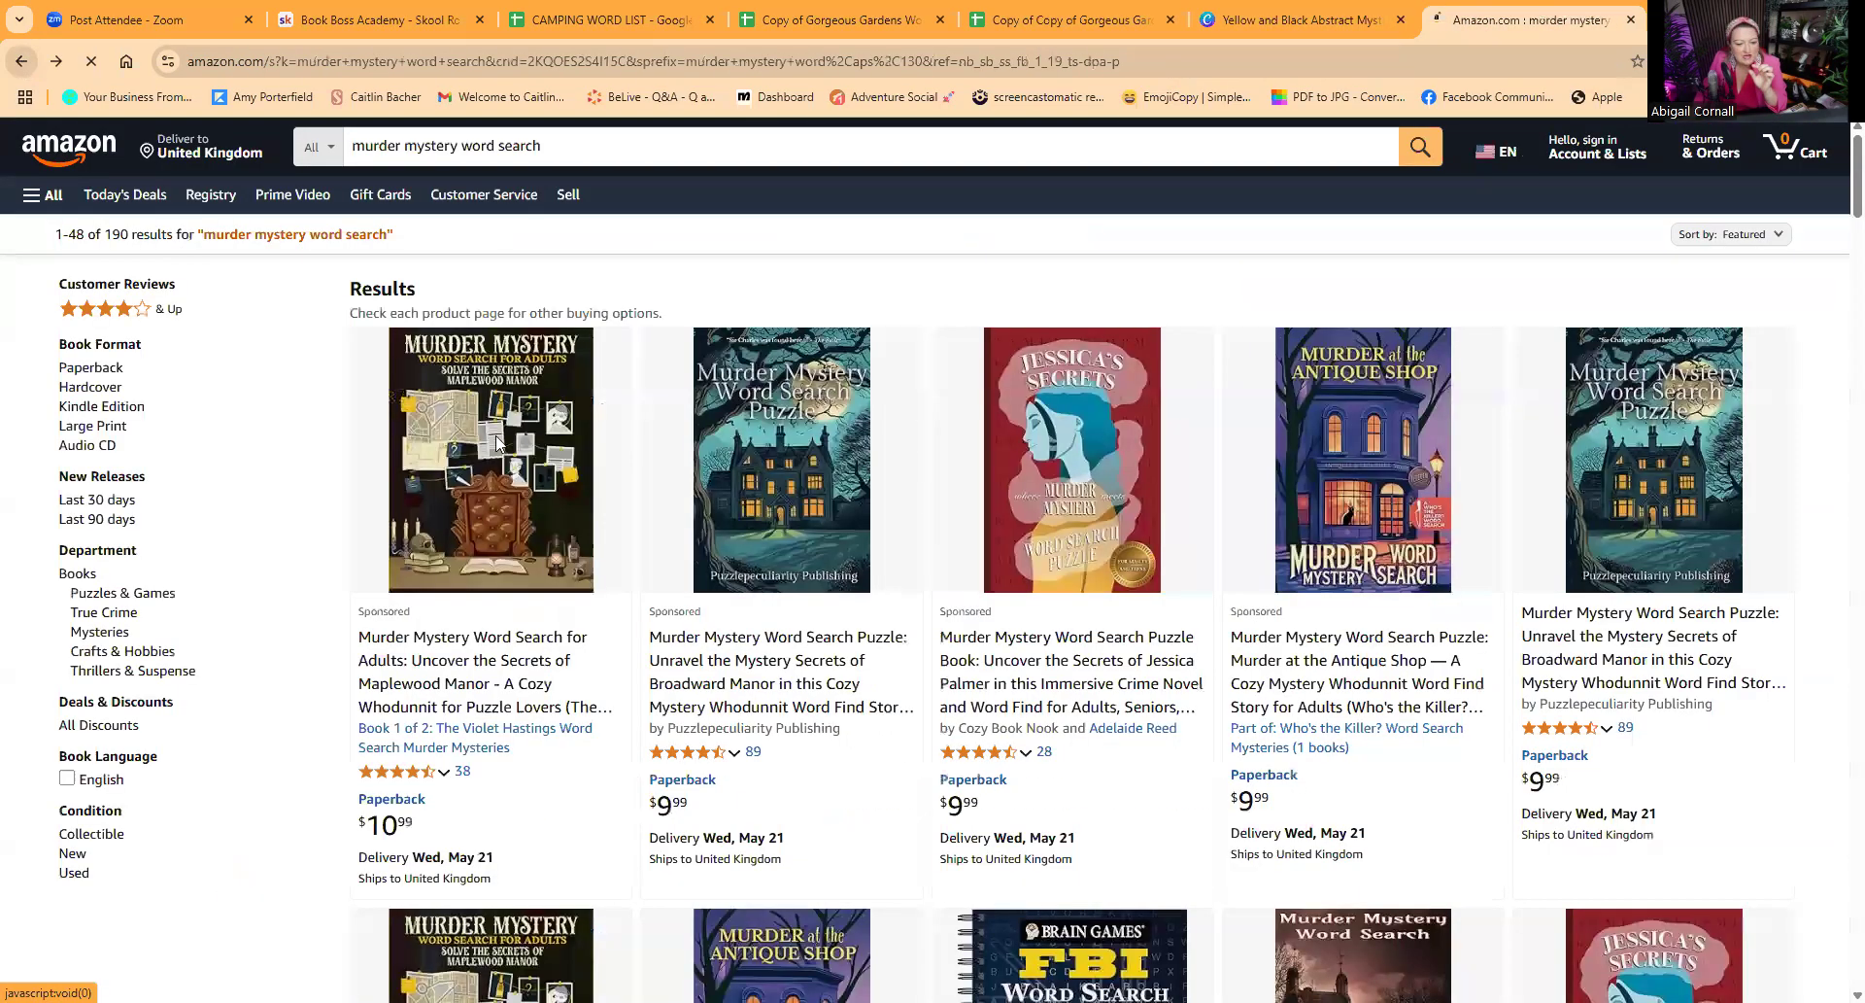
{"action": "left_click", "coordinate": [780, 493]}
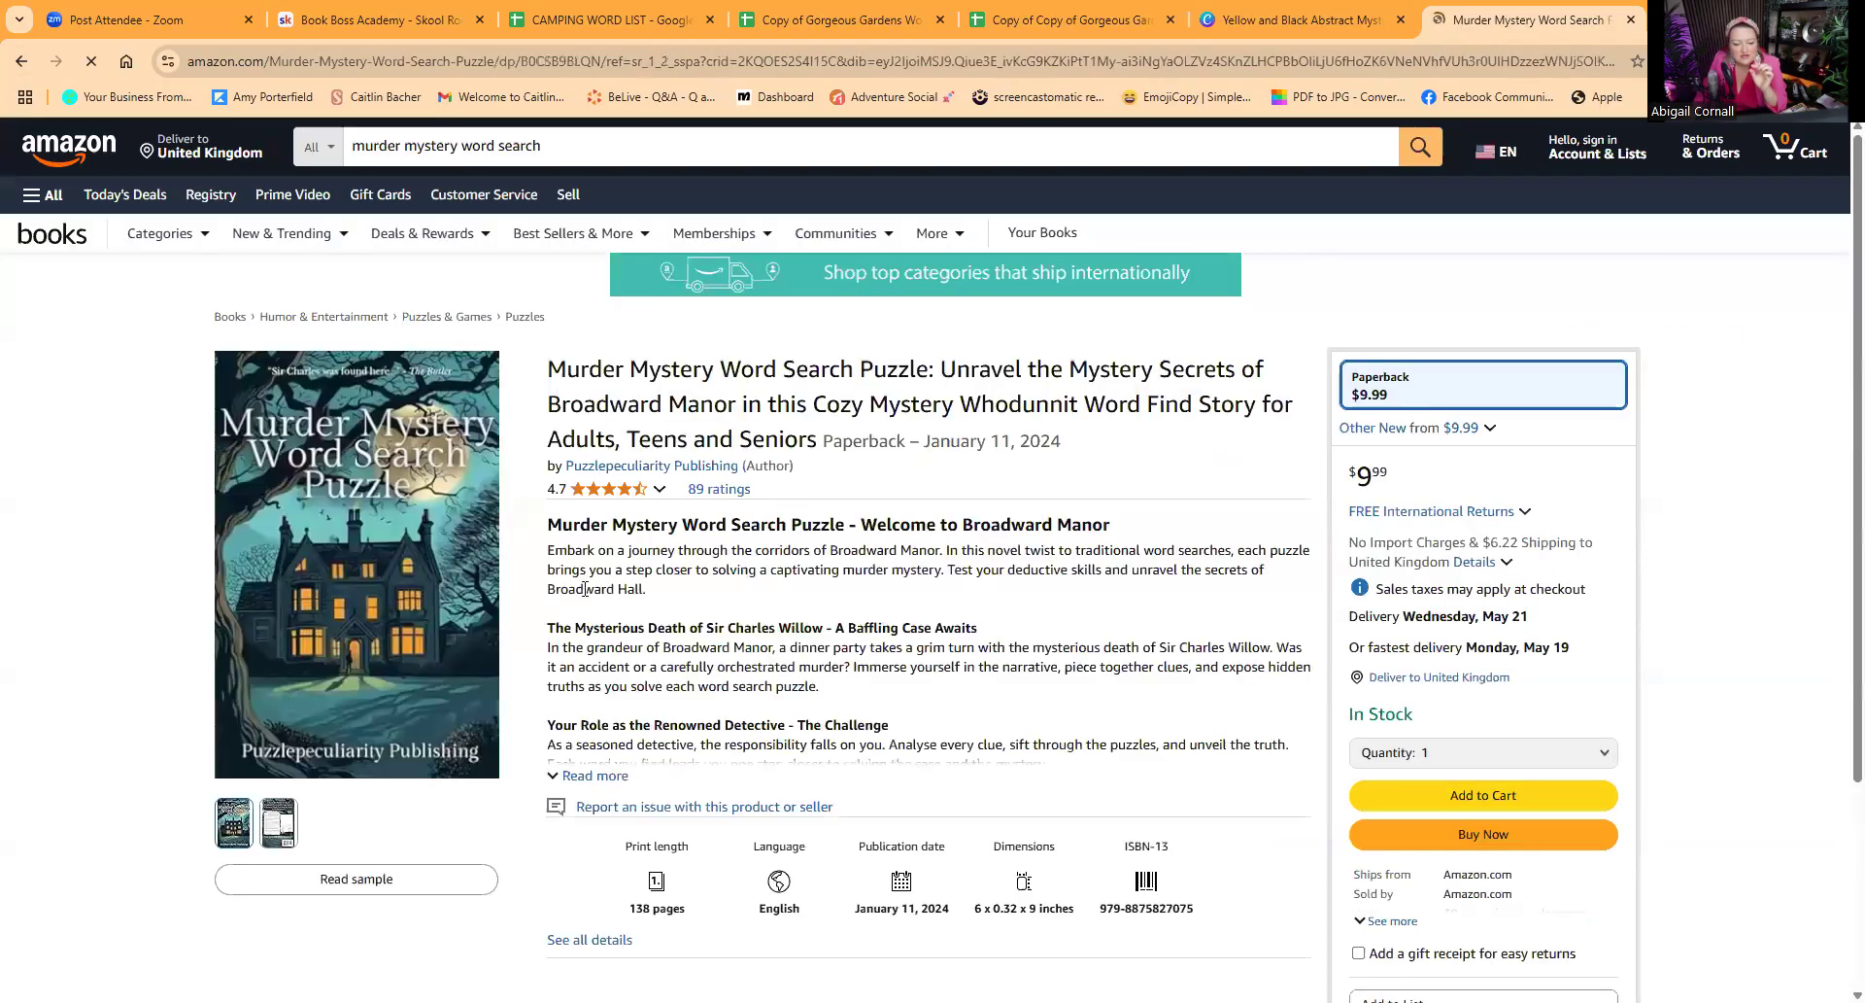
{"action": "mouse_move", "coordinate": [396, 598]}
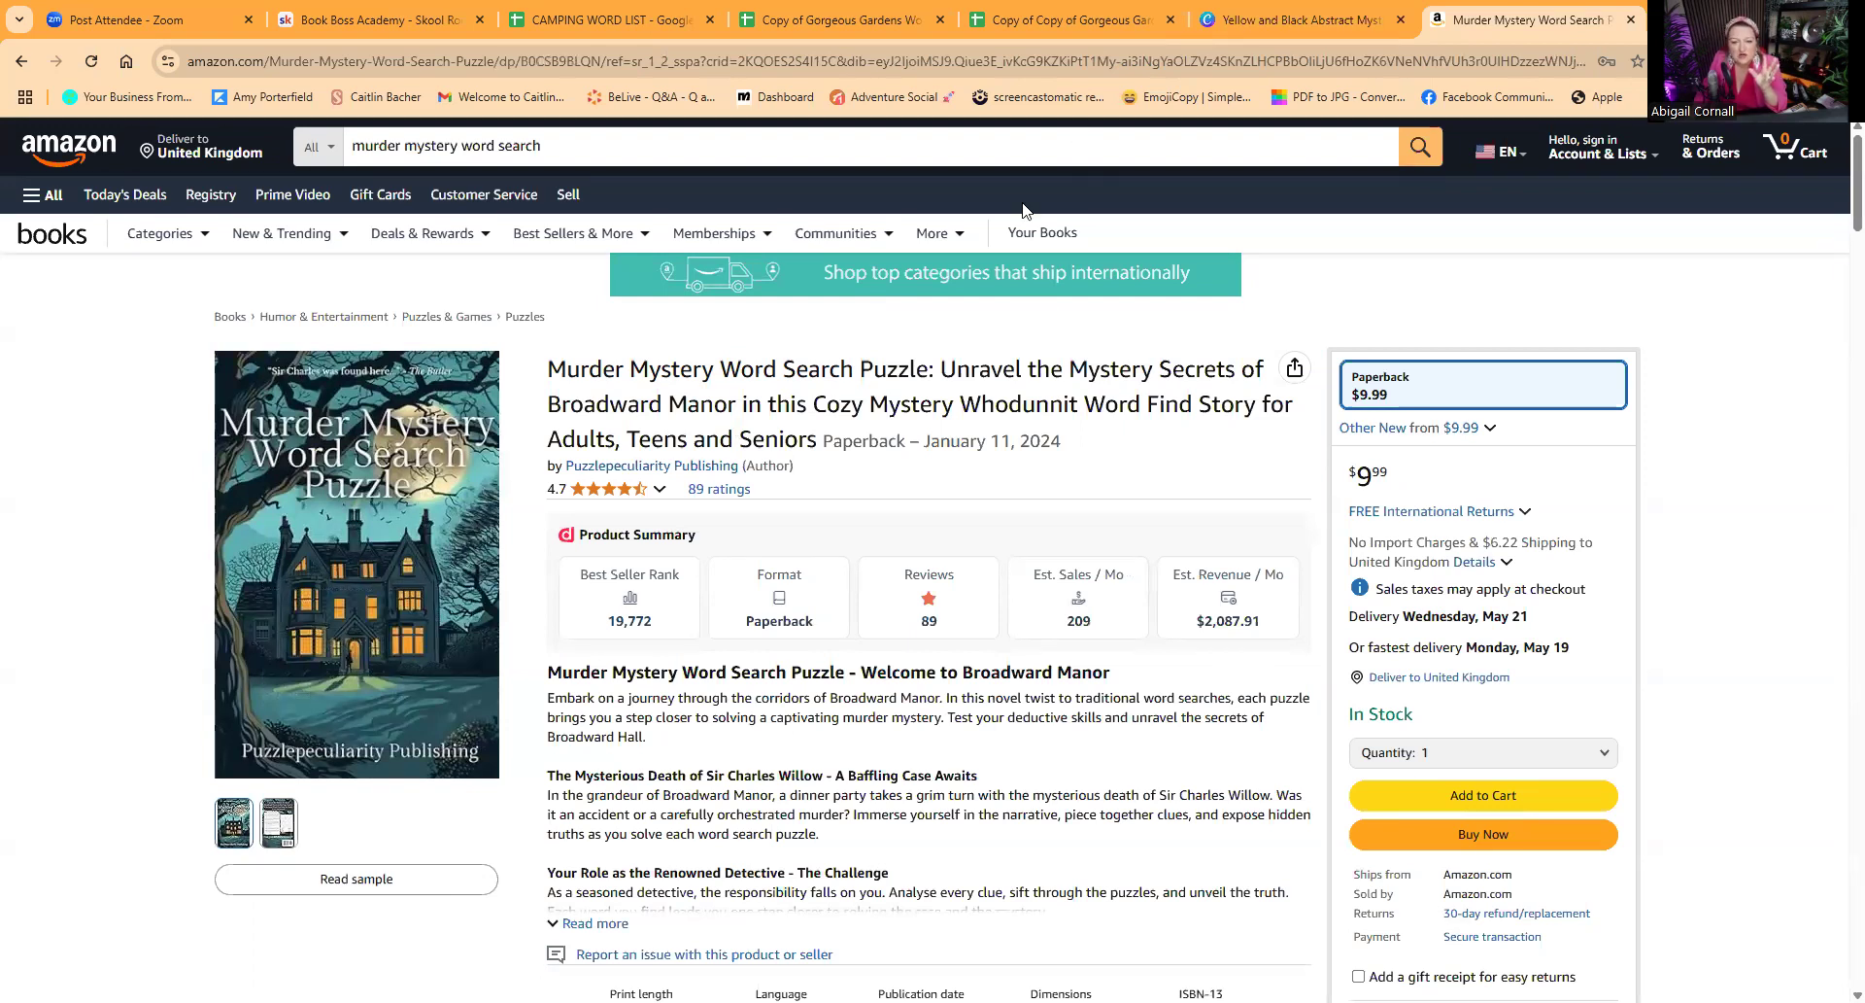
Step: Switch back to the Canva cover, remove the background from the front village image on page 2, and move it slightly up and left
{"action": "left_click", "coordinate": [1249, 21]}
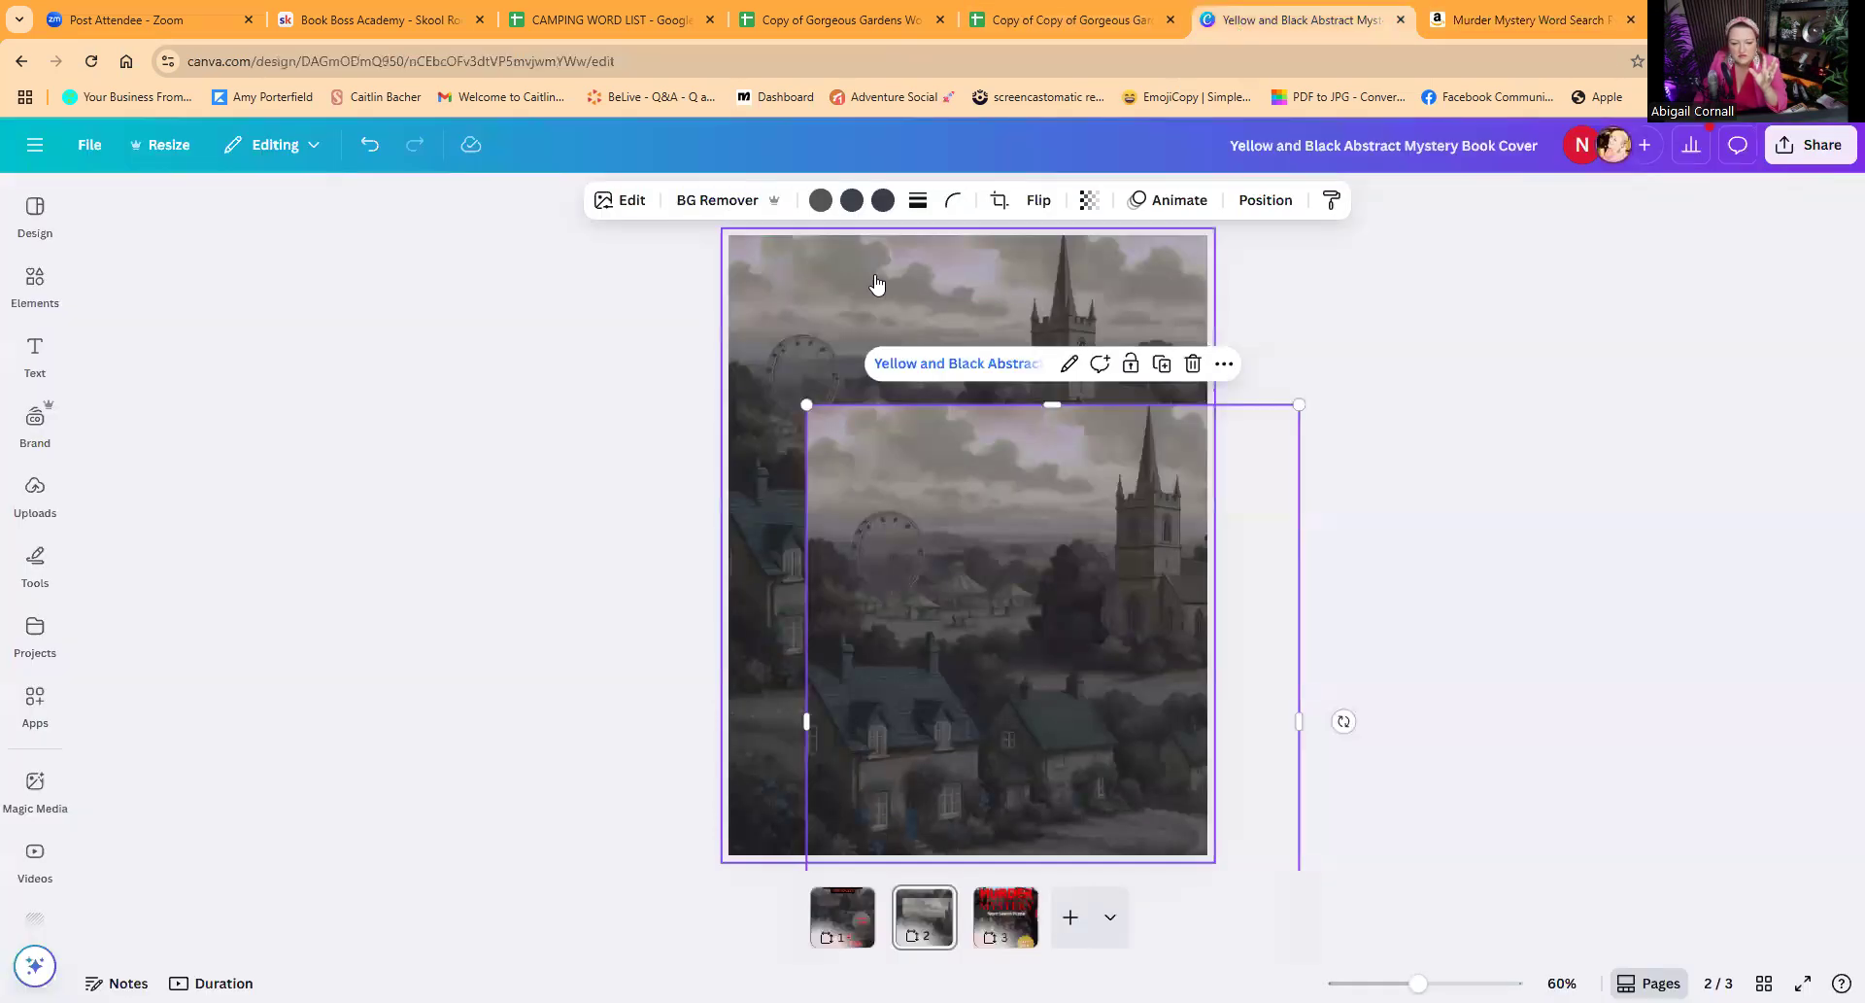
{"action": "left_click", "coordinate": [957, 440]}
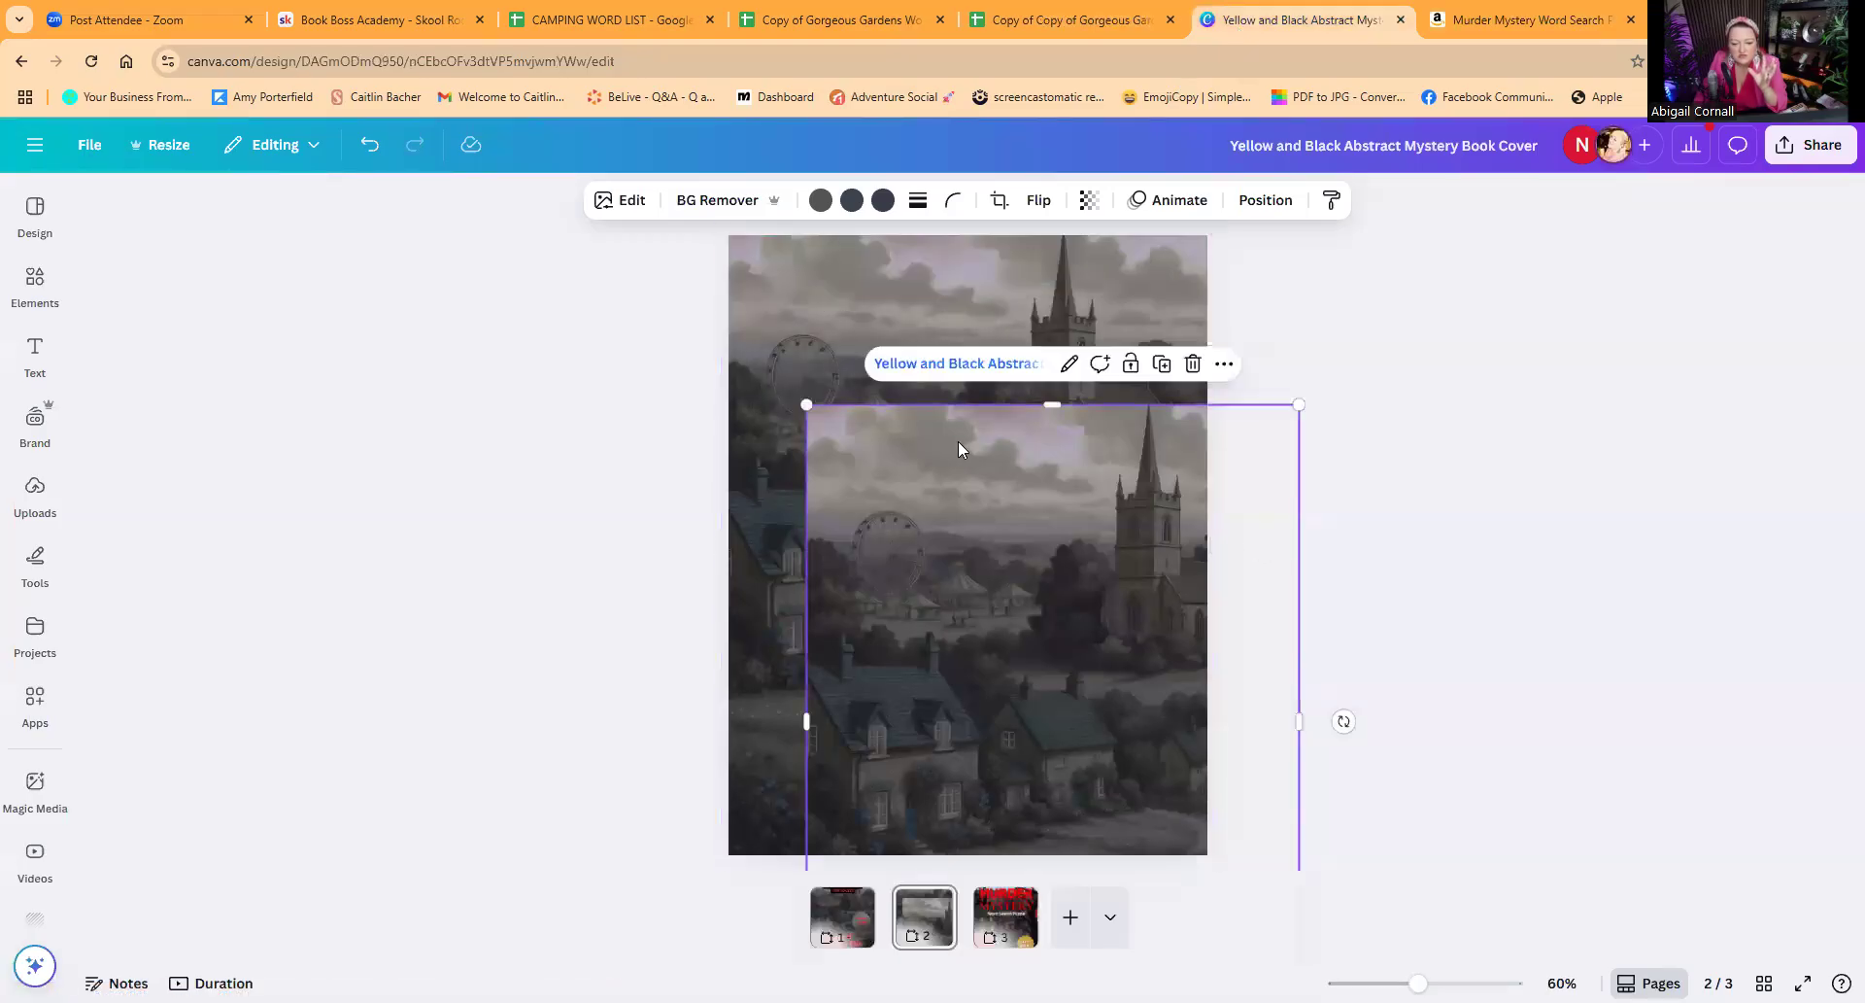
{"action": "left_click", "coordinate": [706, 202]}
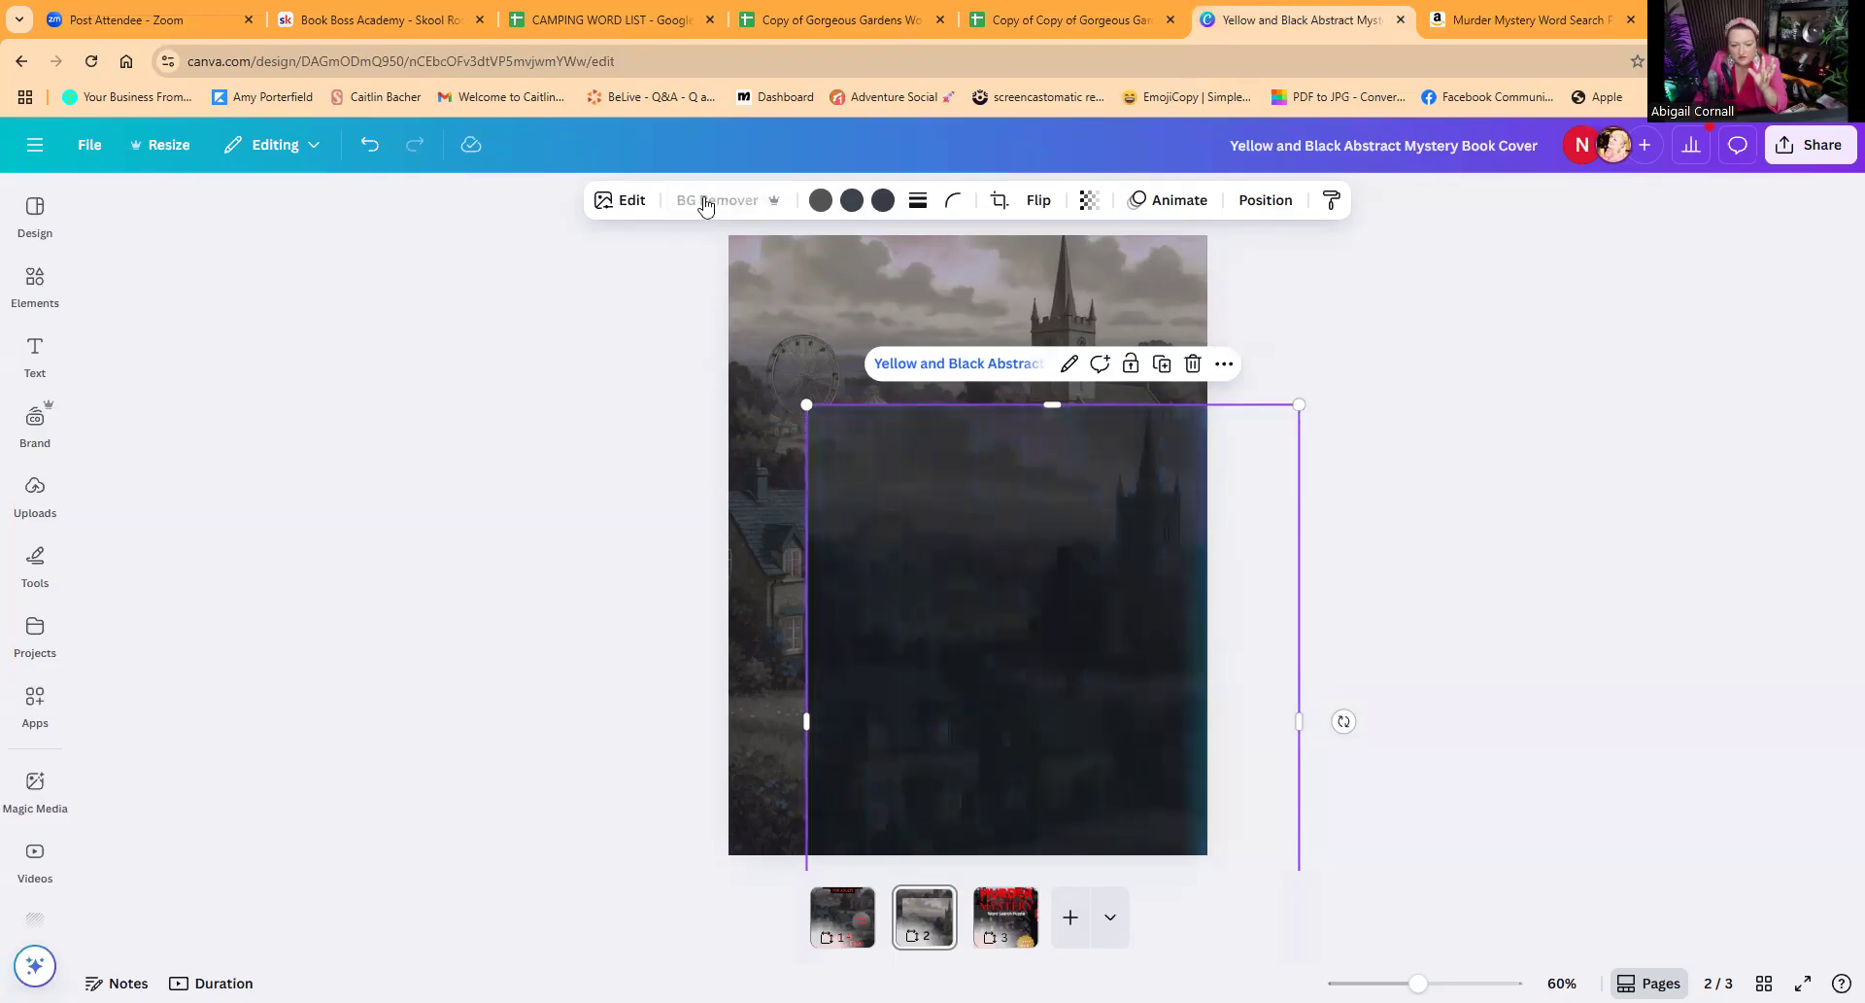
{"action": "left_click_drag", "start_coordinate": [1163, 600], "coordinate": [1116, 557]}
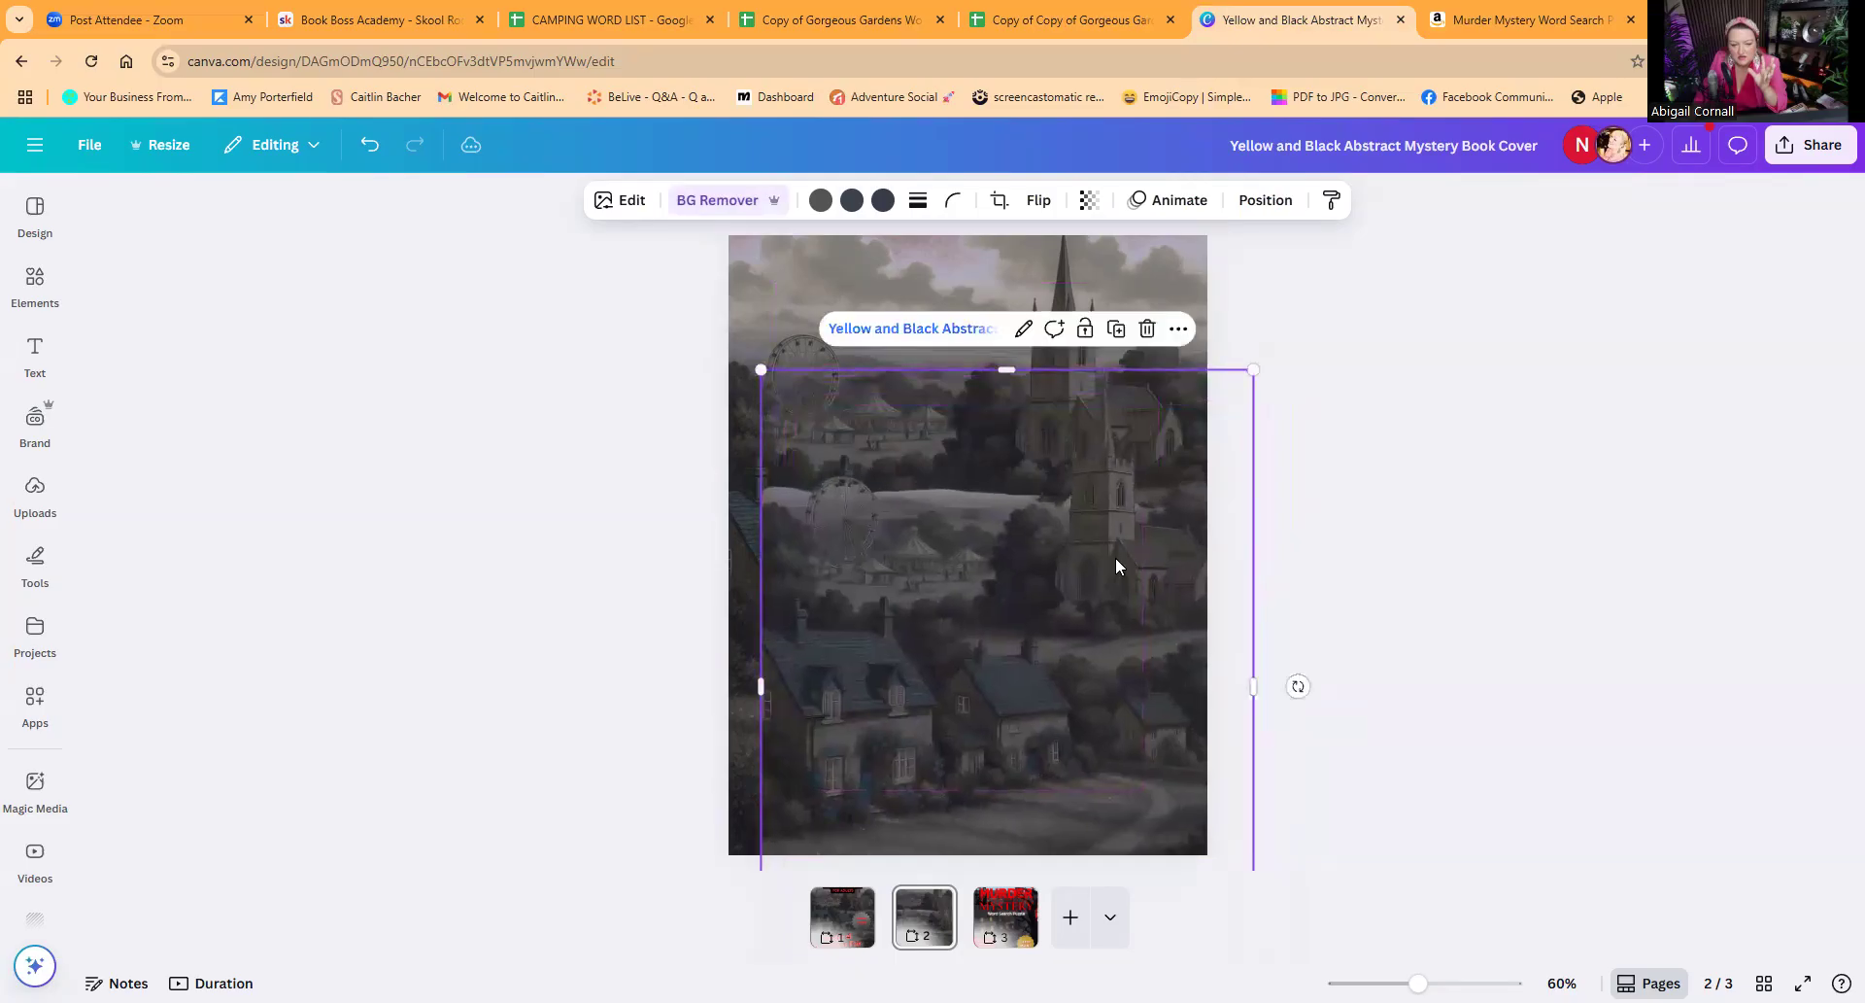
Step: Try the Tundra filter on the rear village image on page 2
{"action": "left_click", "coordinate": [913, 259]}
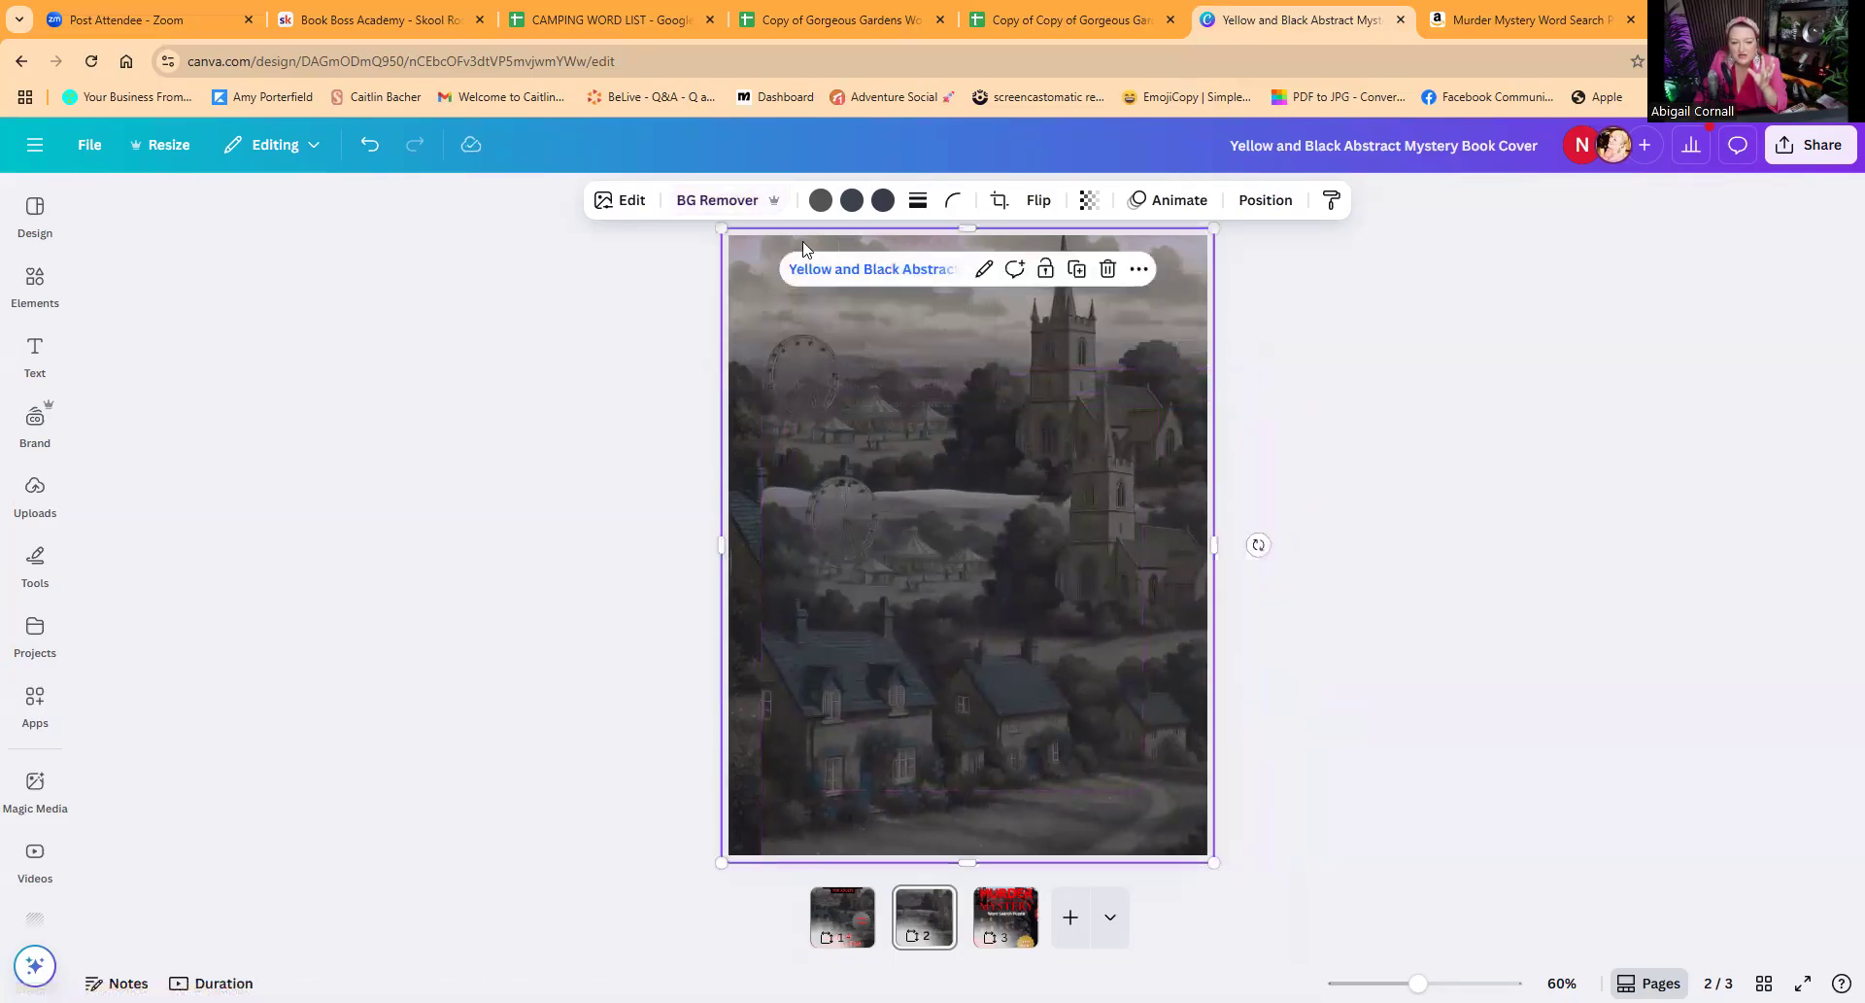
{"action": "left_click", "coordinate": [627, 203]}
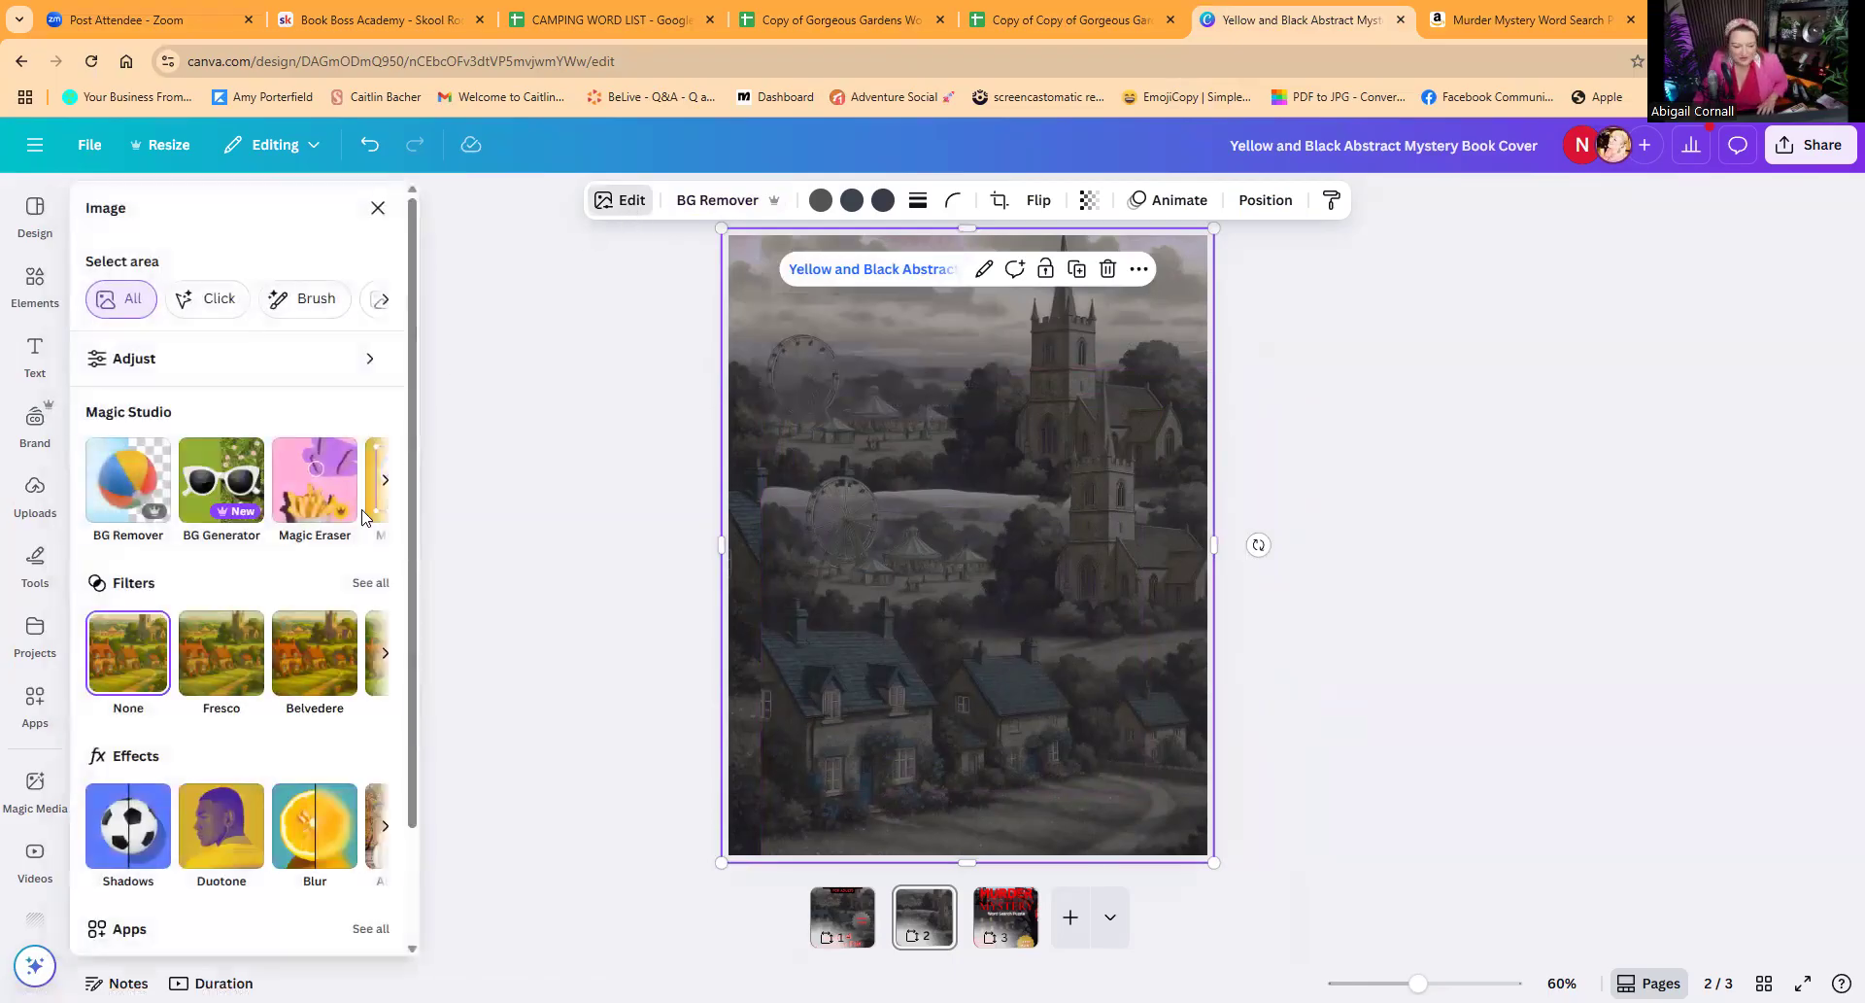
{"action": "left_click", "coordinate": [360, 583]}
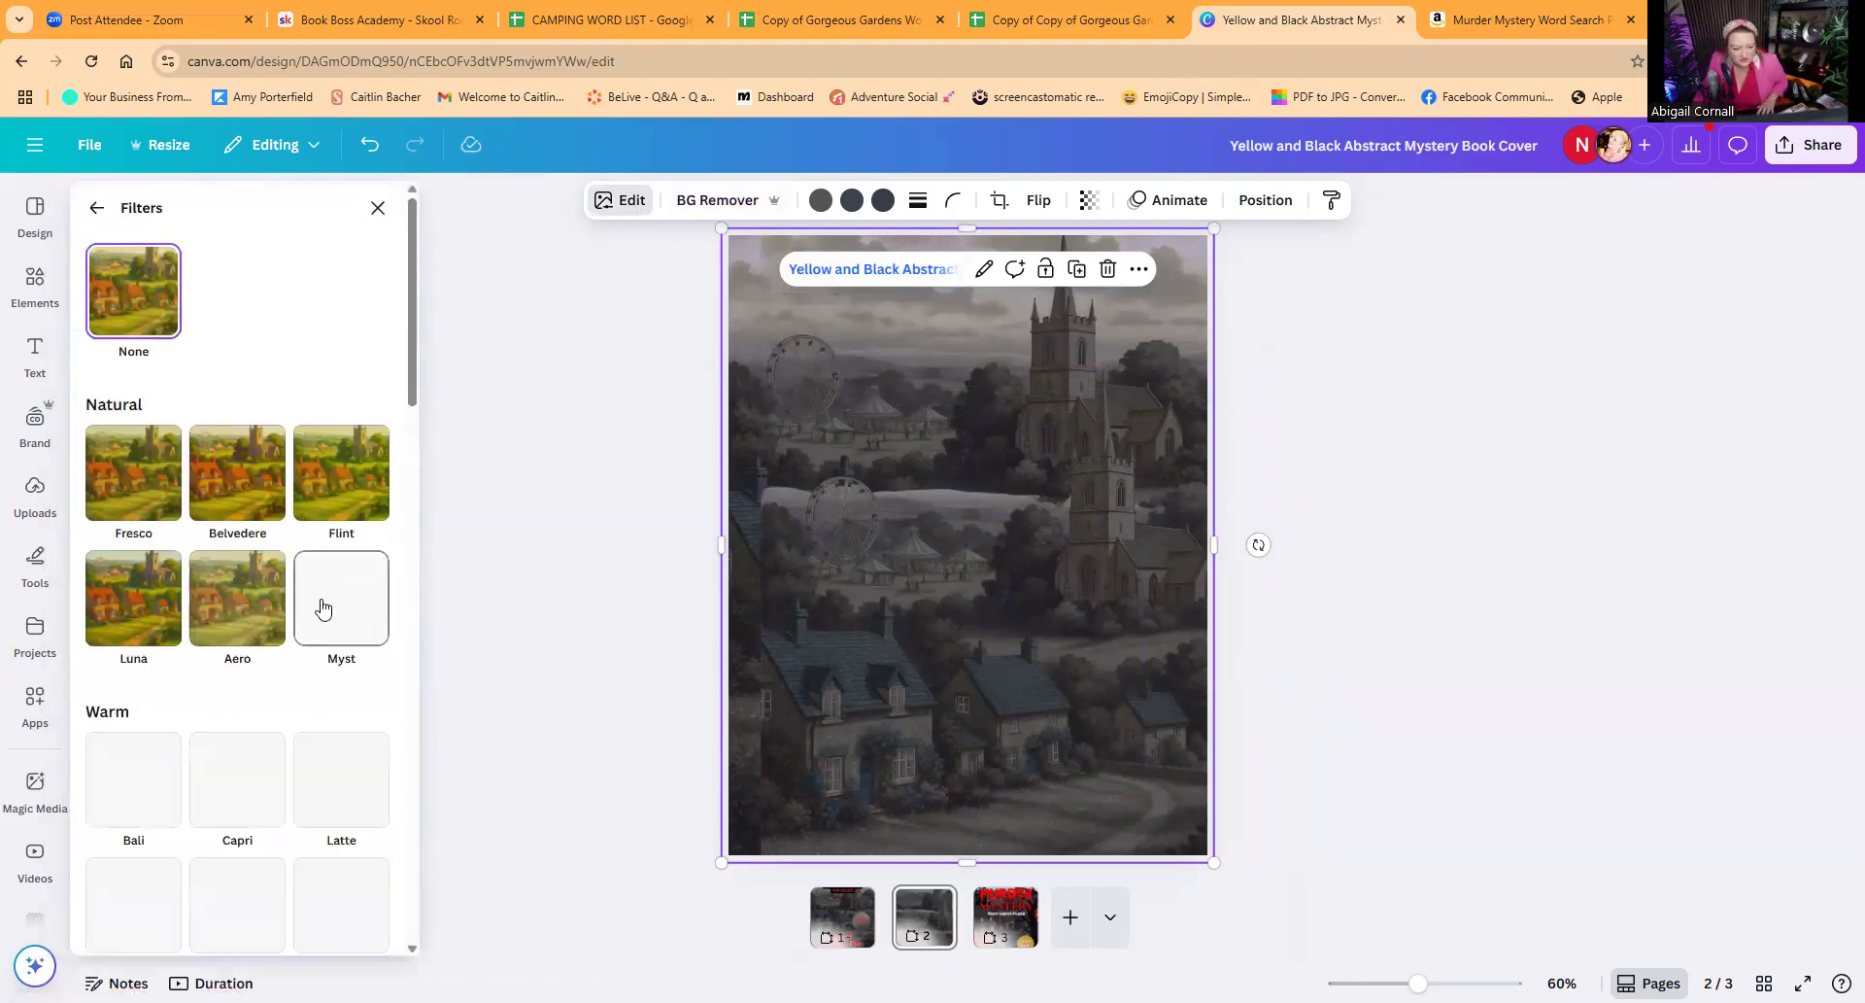
{"action": "scroll", "coordinate": [206, 711], "scroll_direction": "down", "scroll_amount": 7}
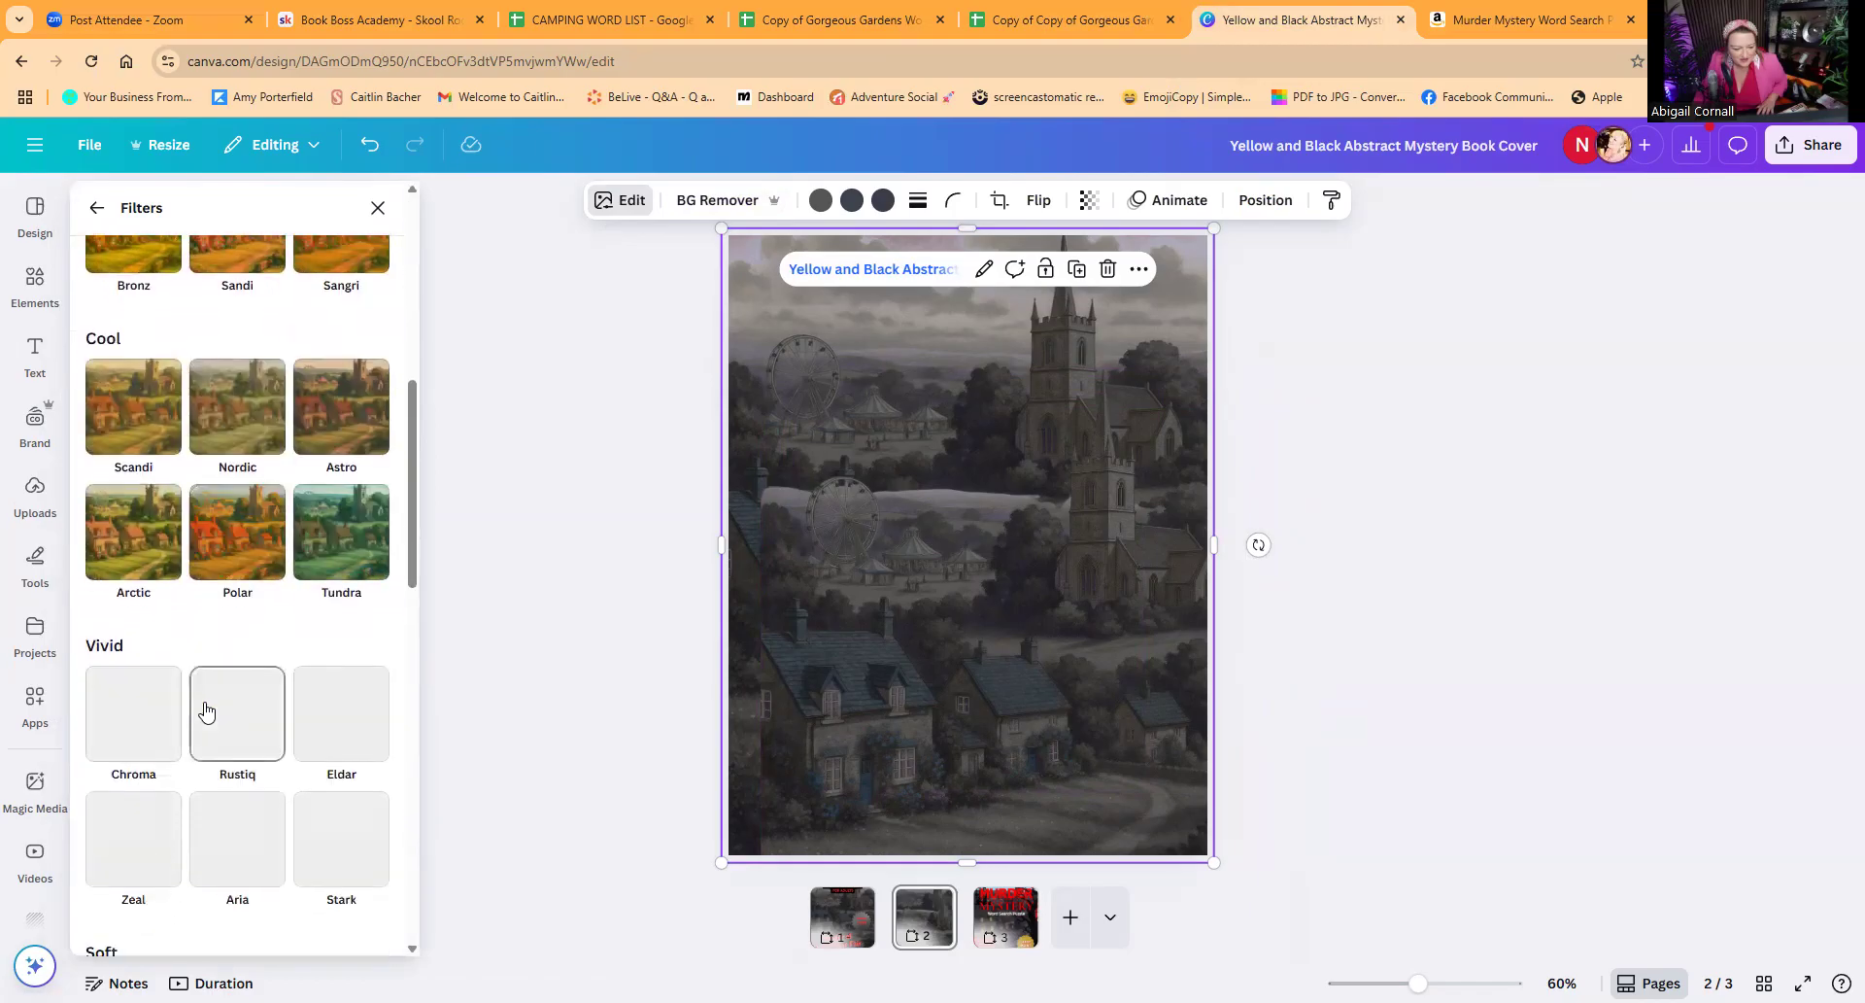
{"action": "scroll", "coordinate": [206, 711], "scroll_direction": "down", "scroll_amount": 4}
{"action": "scroll", "coordinate": [202, 700], "scroll_direction": "down", "scroll_amount": 2}
{"action": "scroll", "coordinate": [202, 700], "scroll_direction": "up", "scroll_amount": 7}
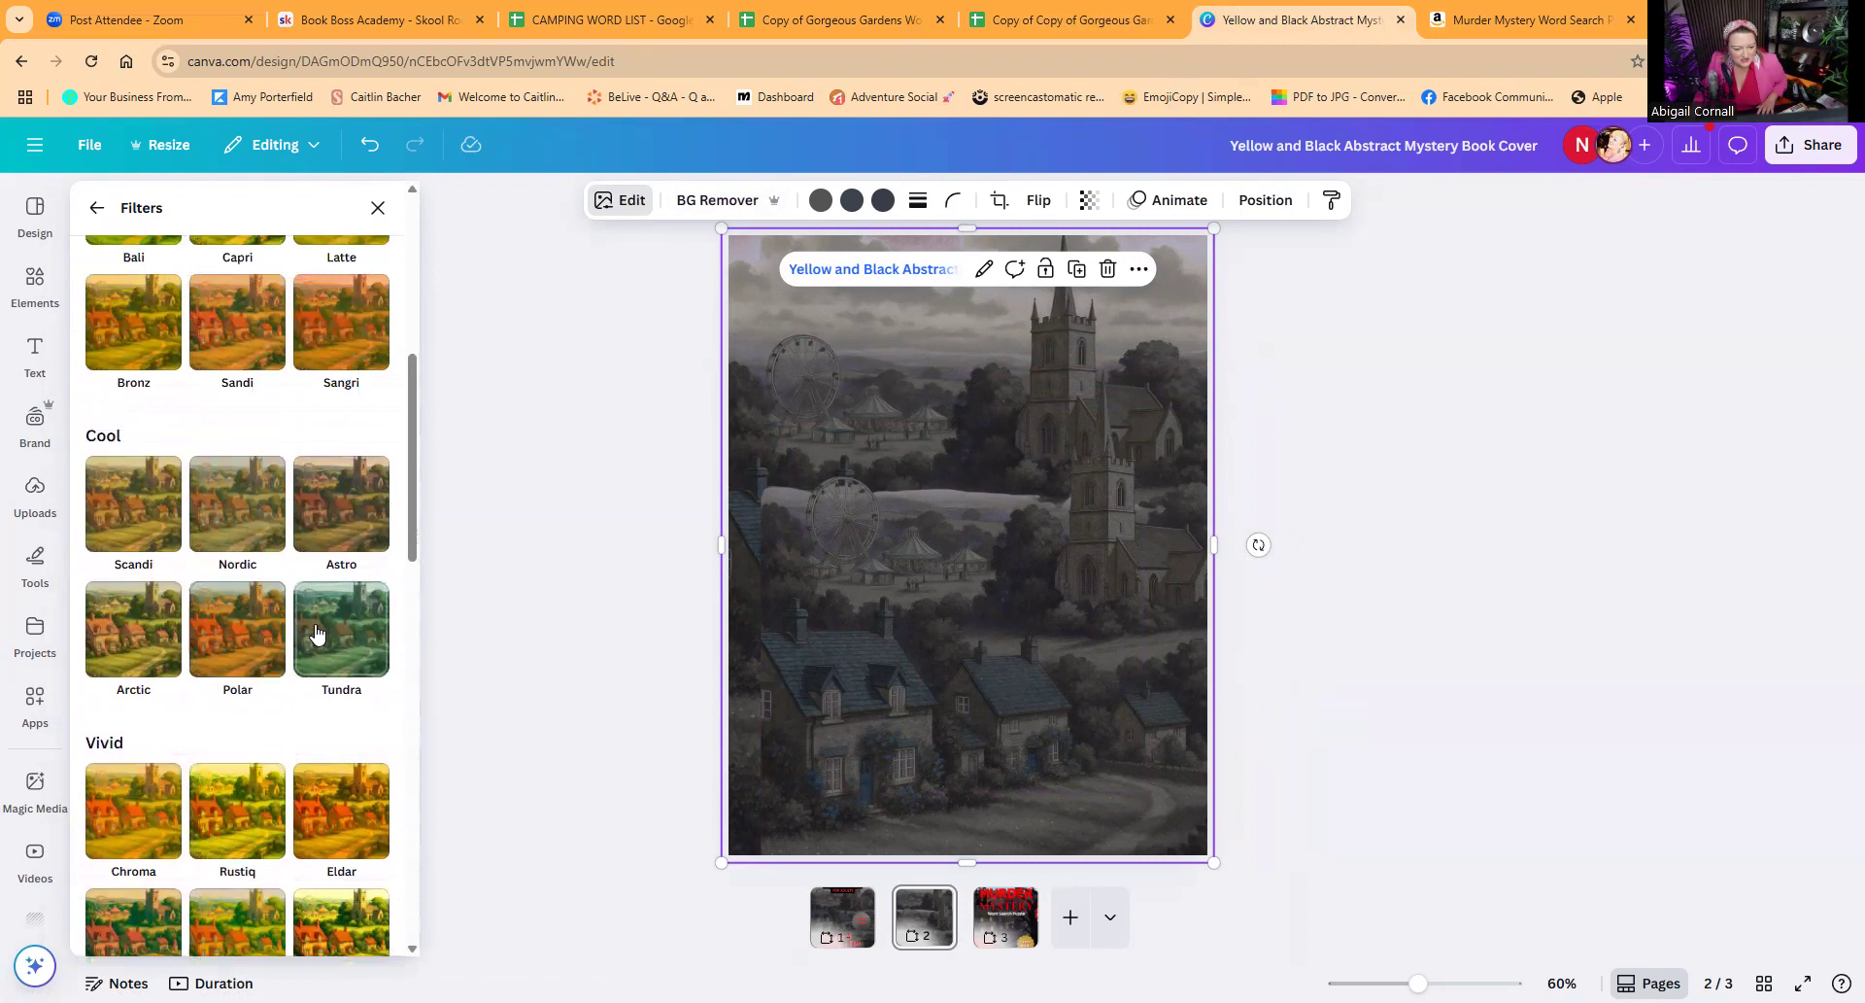
{"action": "left_click", "coordinate": [321, 635]}
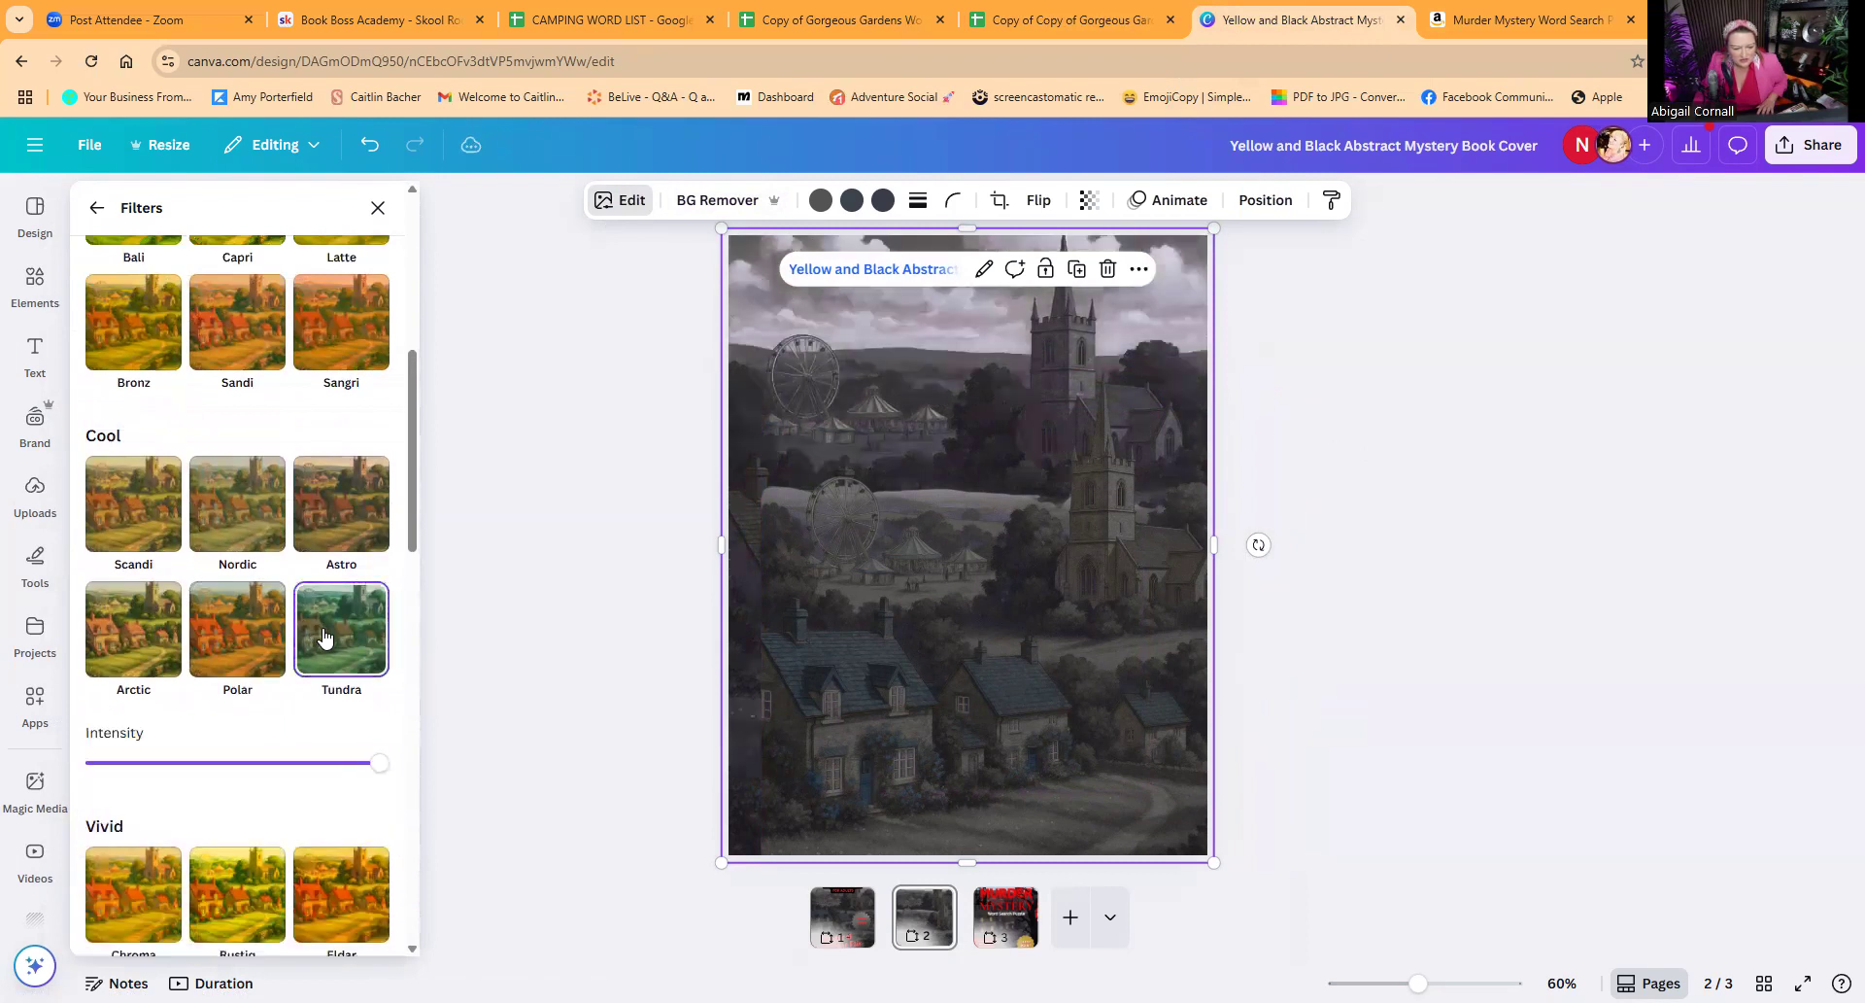
{"action": "scroll", "coordinate": [258, 707], "scroll_direction": "down", "scroll_amount": 2}
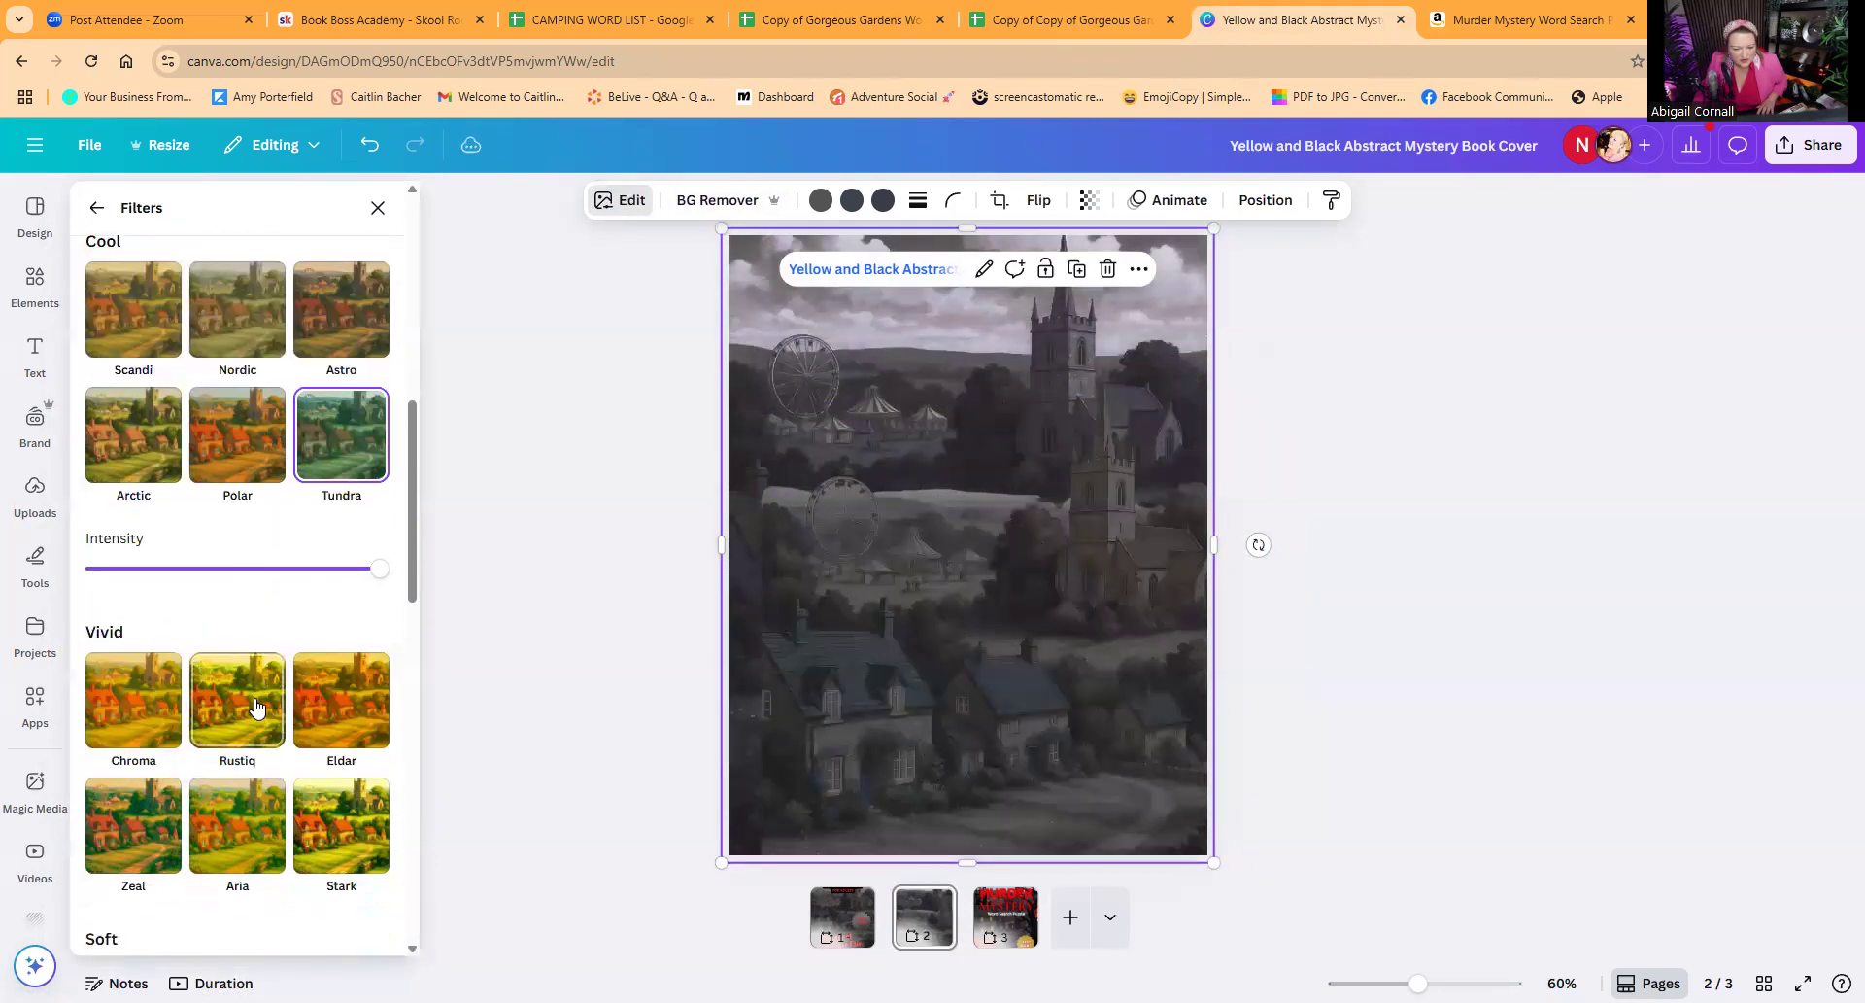
Step: Undo the accidental shift of the rear image and move the front village image down and to the right to uncover it
{"action": "left_click_drag", "start_coordinate": [812, 532], "coordinate": [871, 557]}
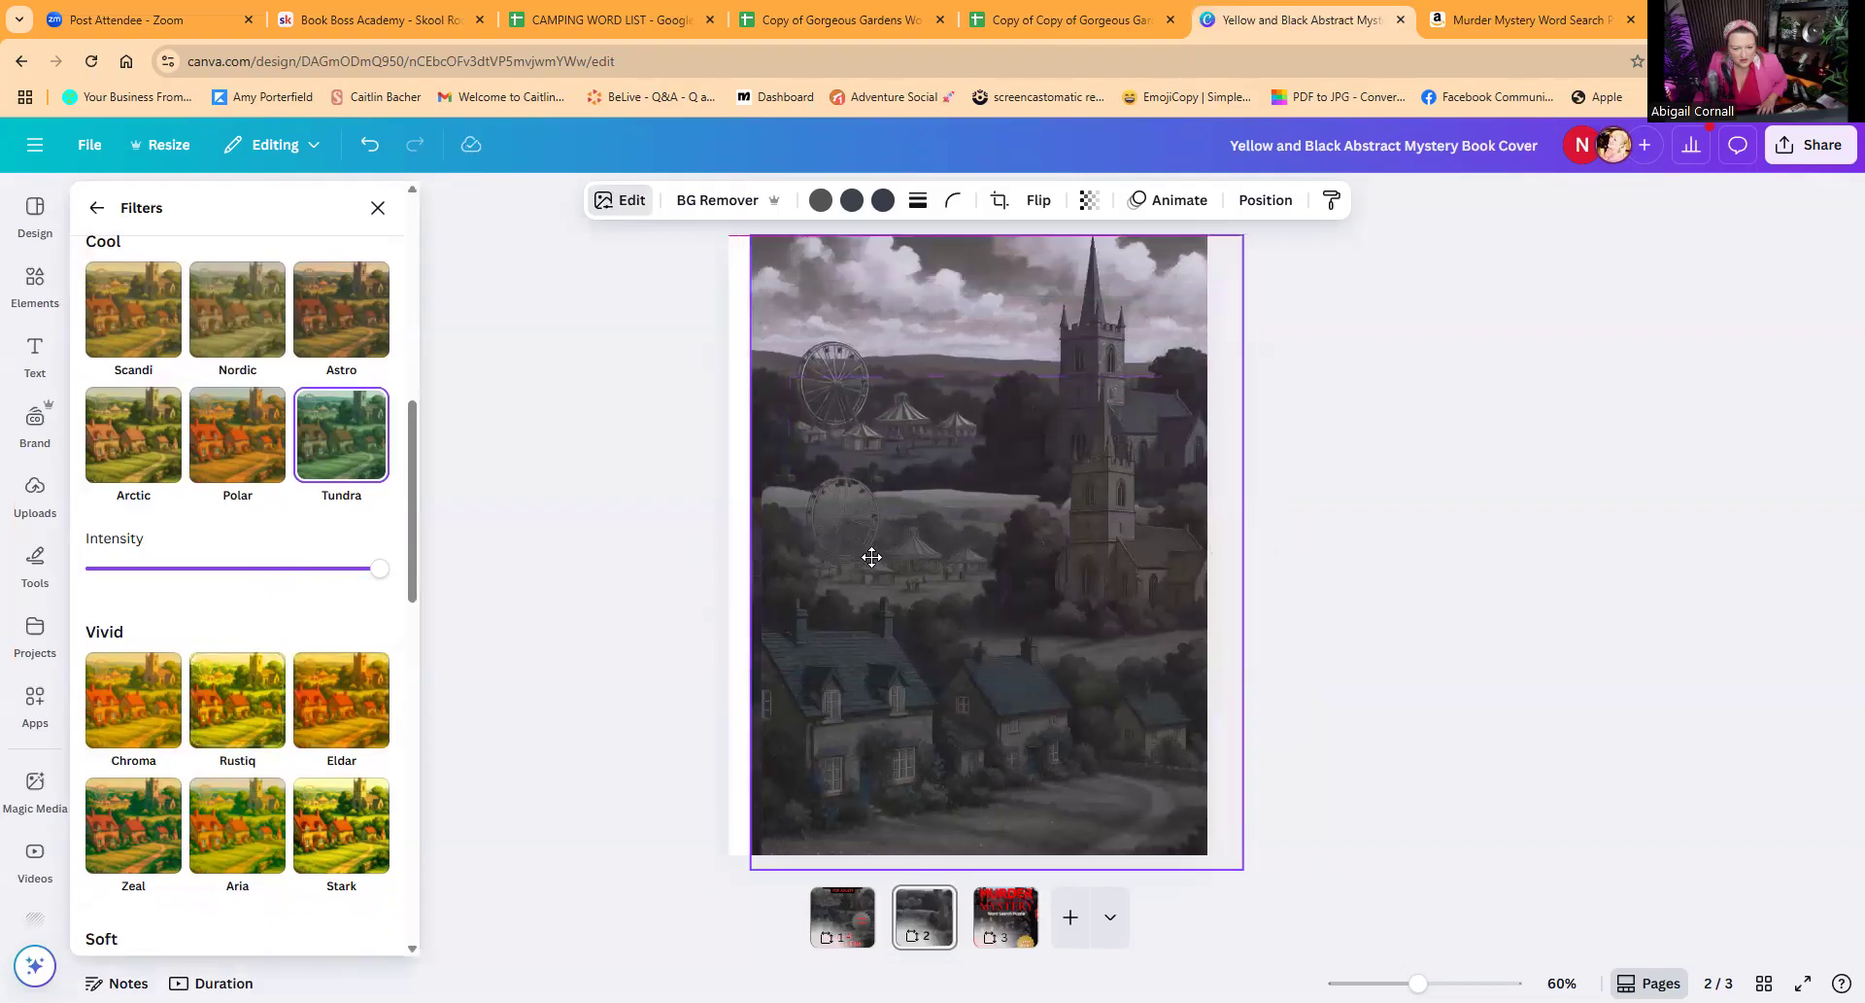
{"action": "left_click", "coordinate": [370, 145]}
{"action": "left_click_drag", "start_coordinate": [816, 422], "coordinate": [983, 600]}
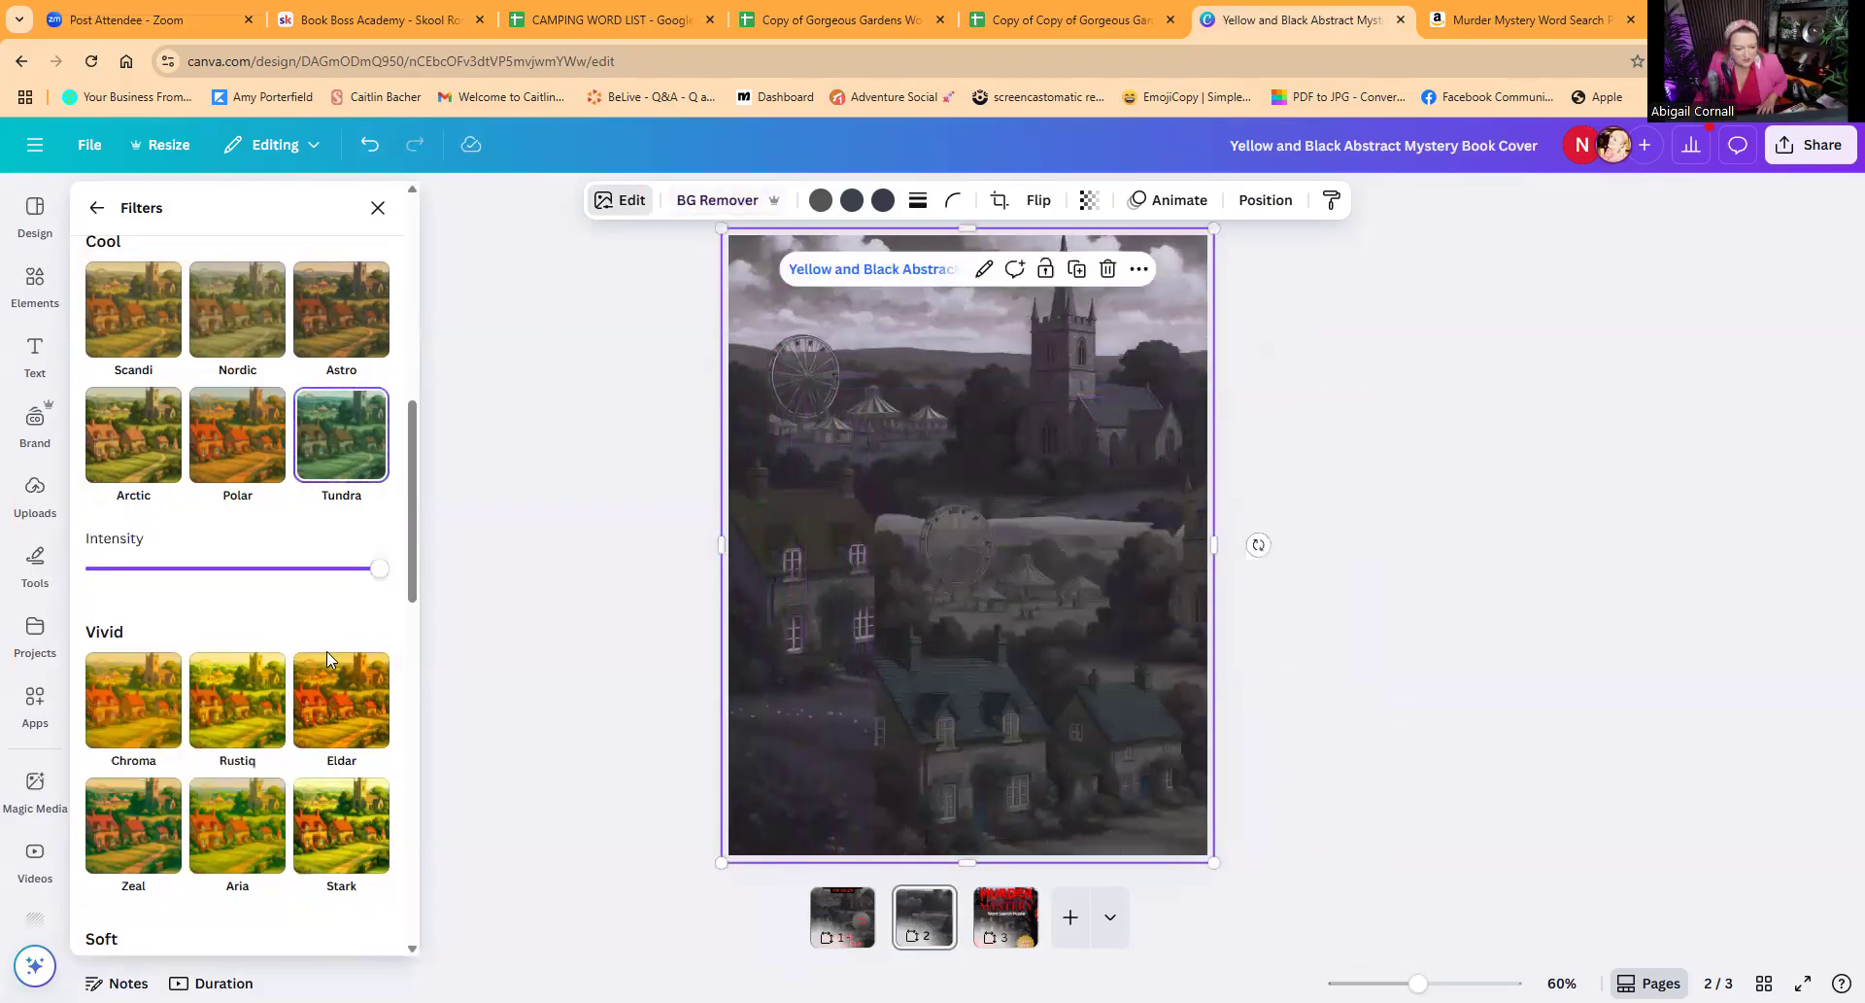
Step: Apply the Amethyst filter to the rear village image and reduce its intensity to about a third
{"action": "scroll", "coordinate": [291, 680], "scroll_direction": "down", "scroll_amount": 3}
{"action": "scroll", "coordinate": [284, 698], "scroll_direction": "down", "scroll_amount": 10}
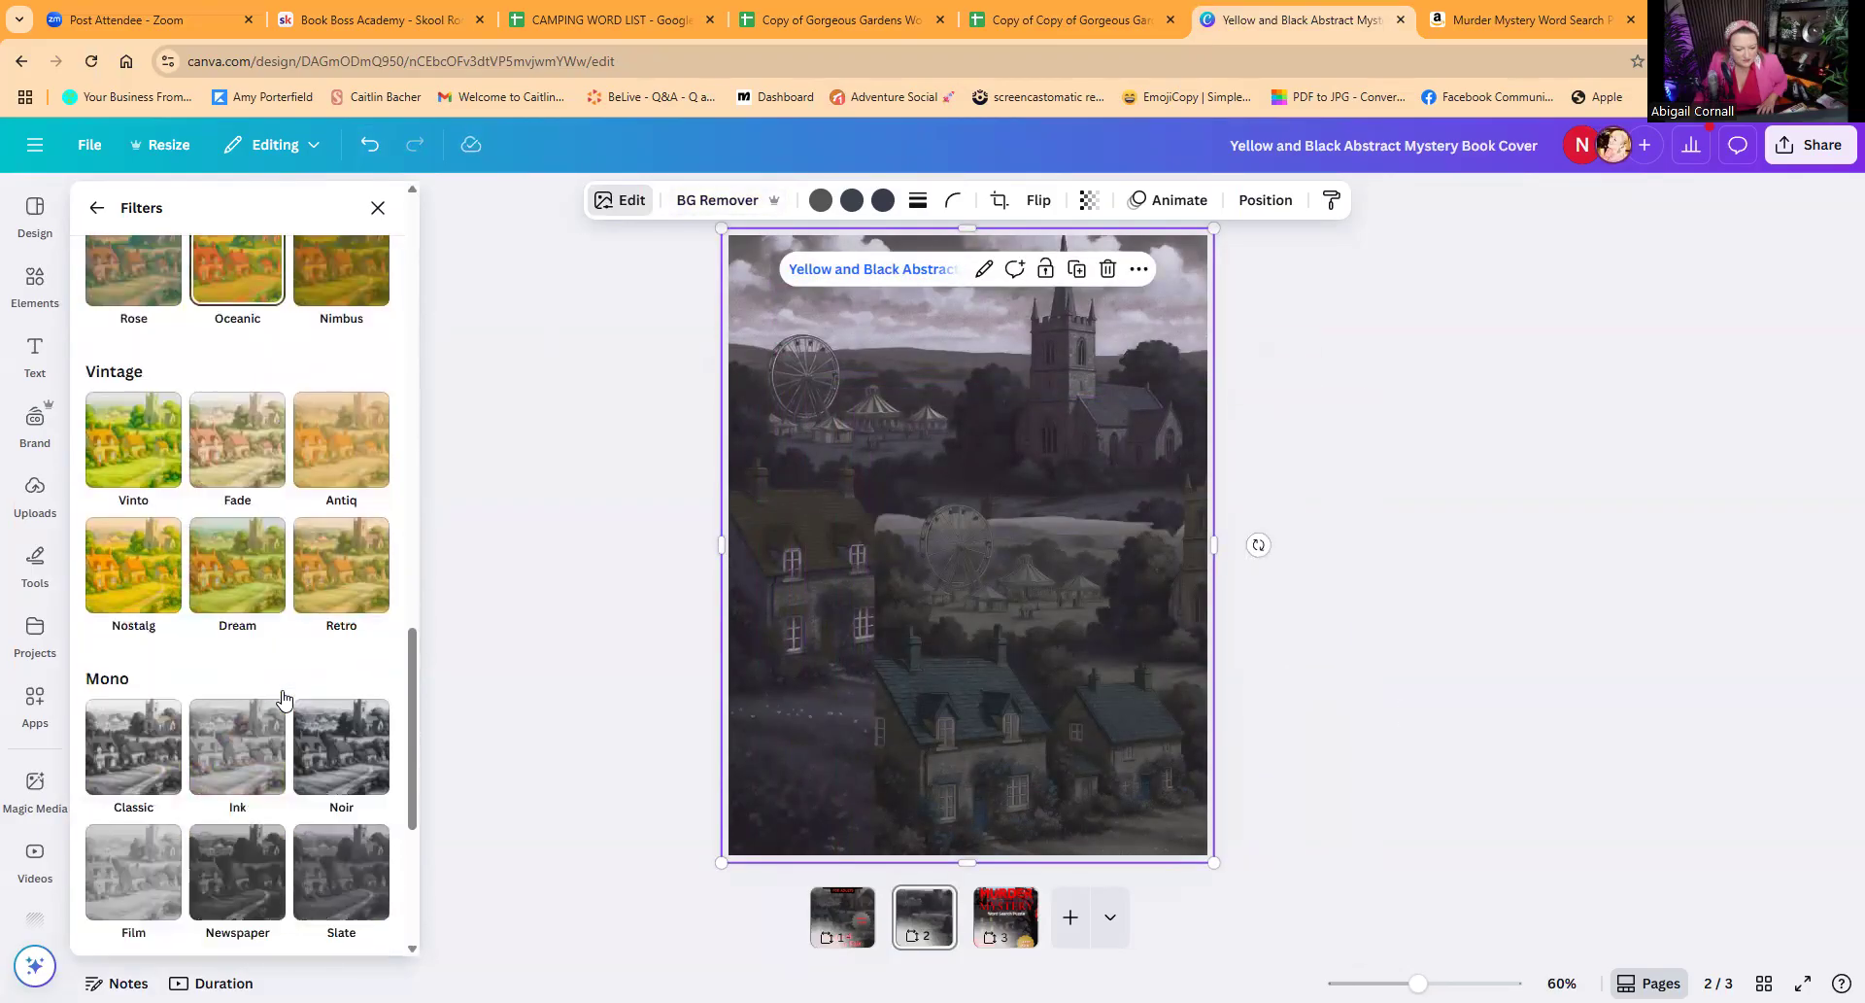
{"action": "scroll", "coordinate": [284, 698], "scroll_direction": "down", "scroll_amount": 1}
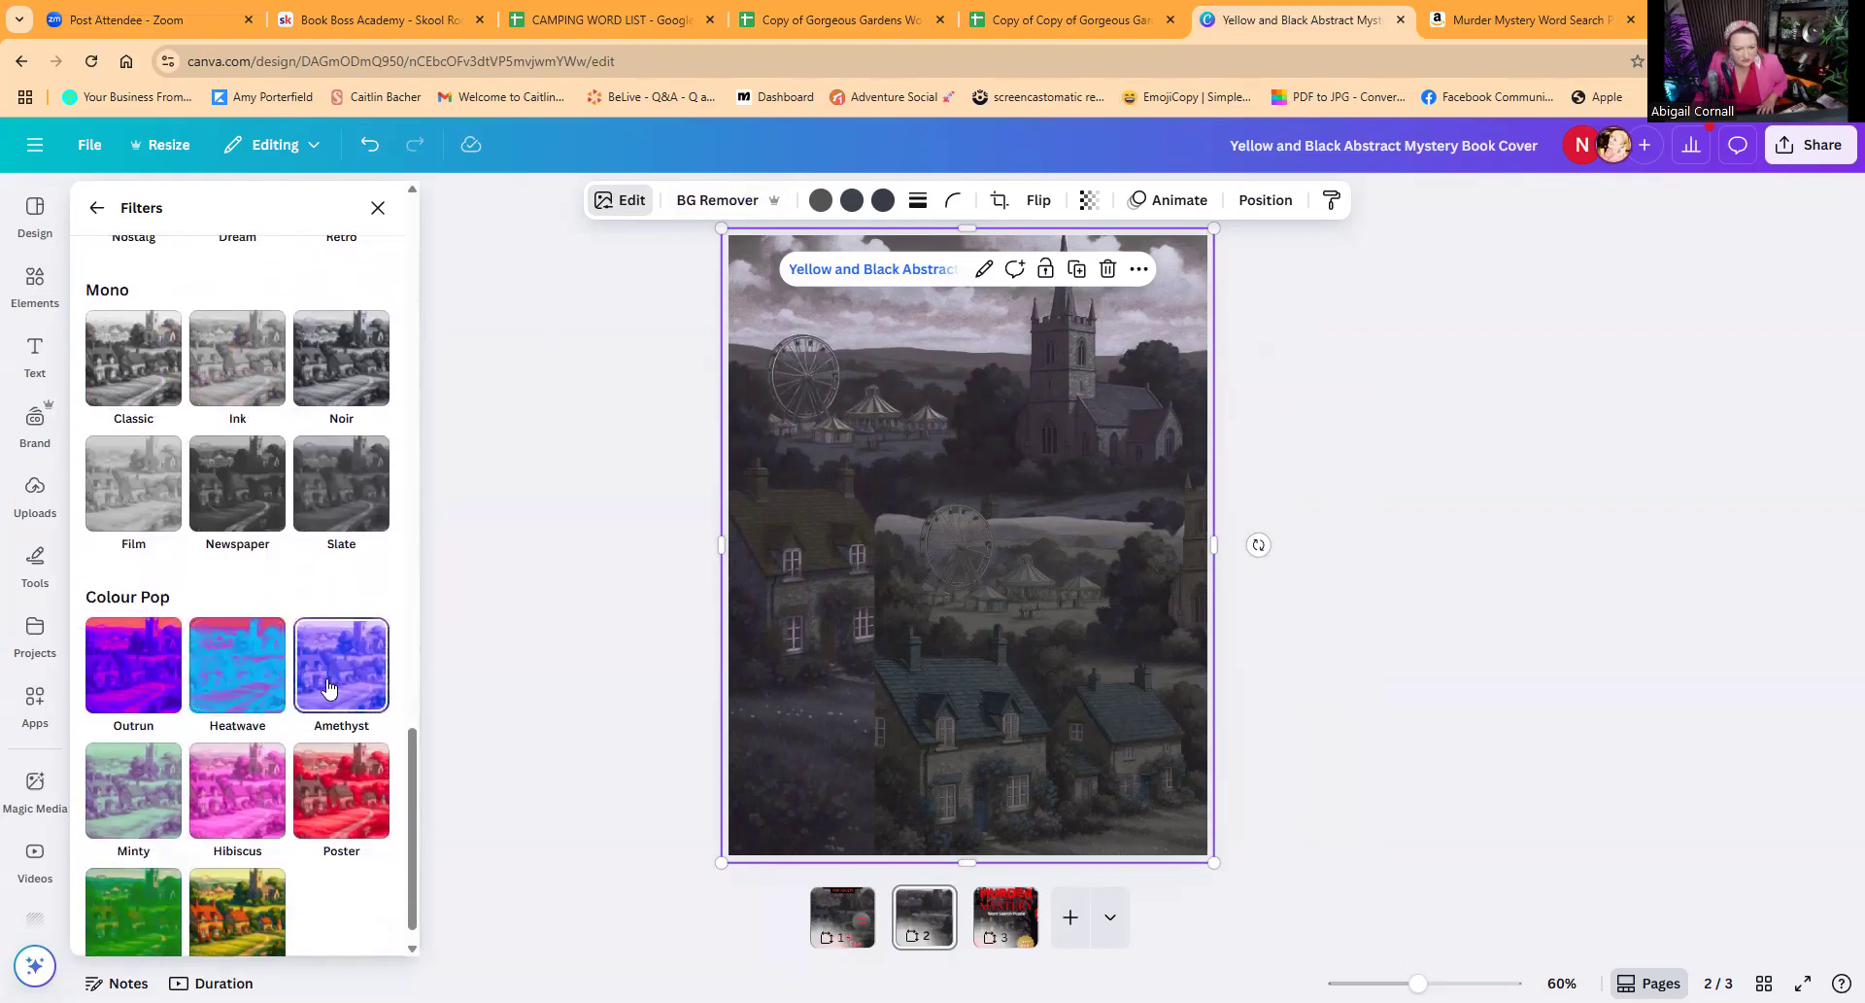
{"action": "left_click", "coordinate": [329, 688]}
{"action": "left_click_drag", "start_coordinate": [379, 799], "coordinate": [174, 783]}
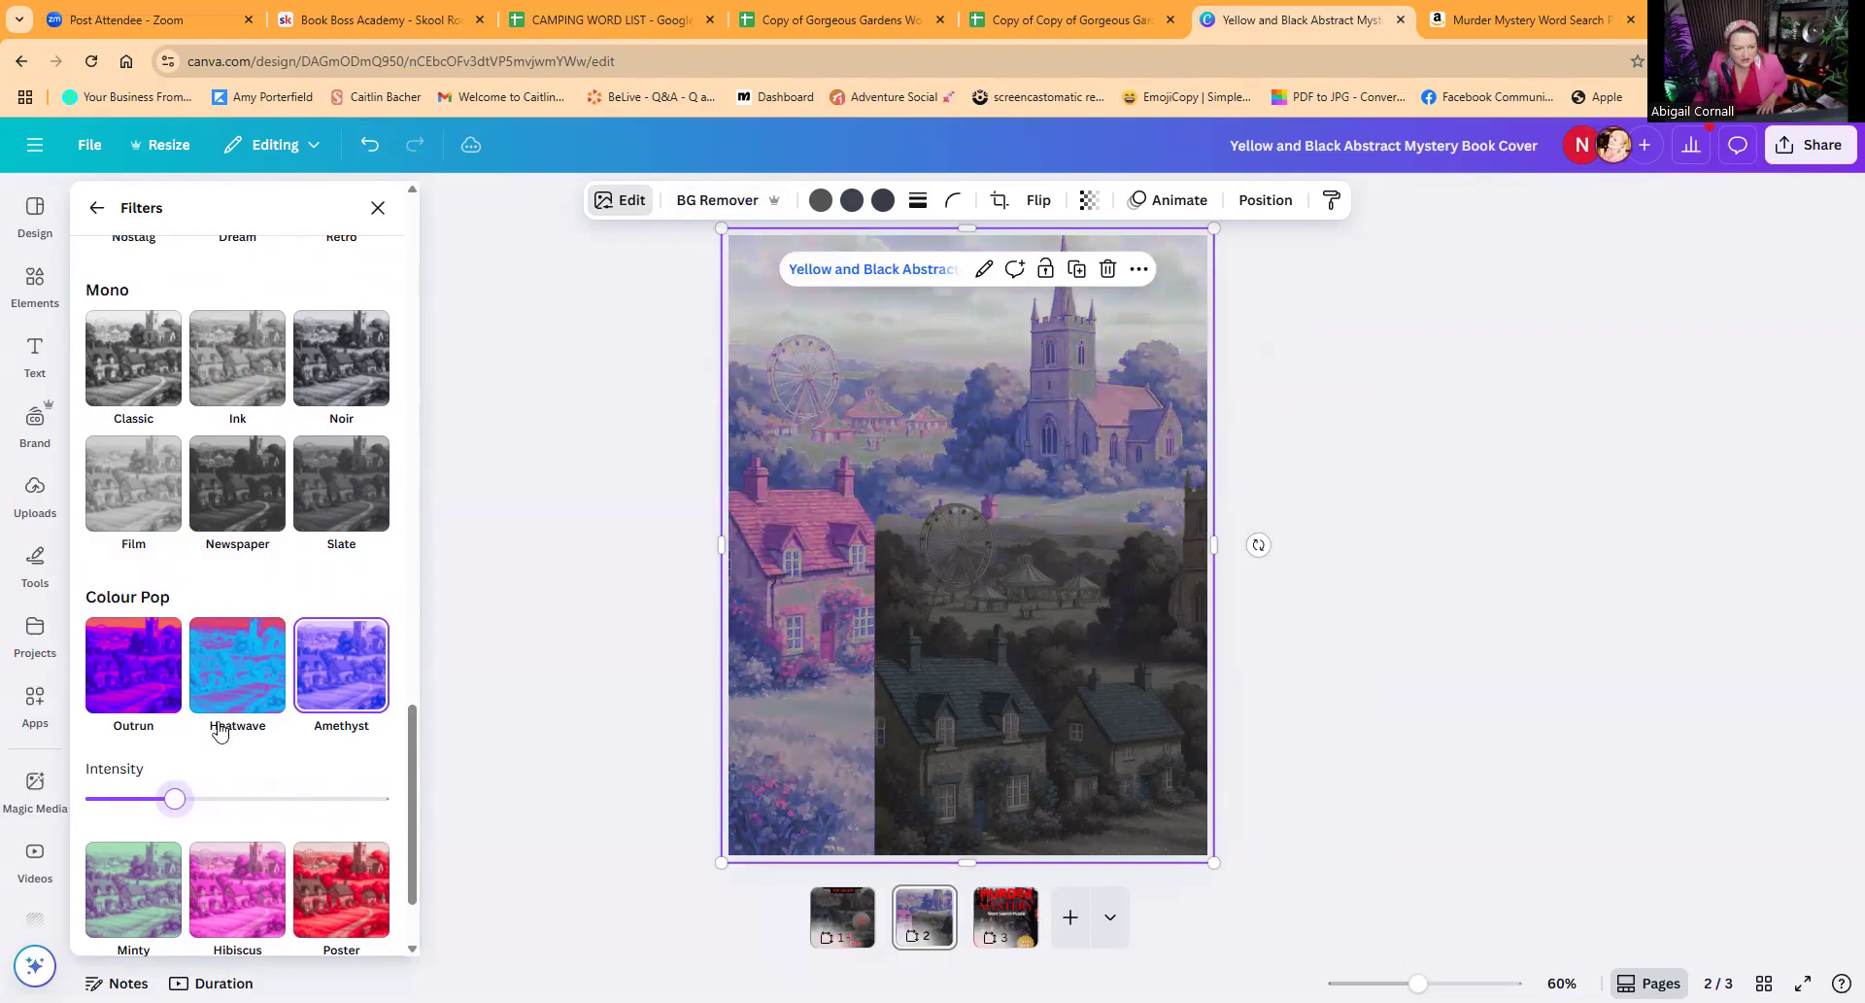
Step: Set the rear village image's temperature to -67 and its brightness to -12
{"action": "scroll", "coordinate": [217, 727], "scroll_direction": "up", "scroll_amount": 2}
{"action": "scroll", "coordinate": [219, 731], "scroll_direction": "down", "scroll_amount": 3}
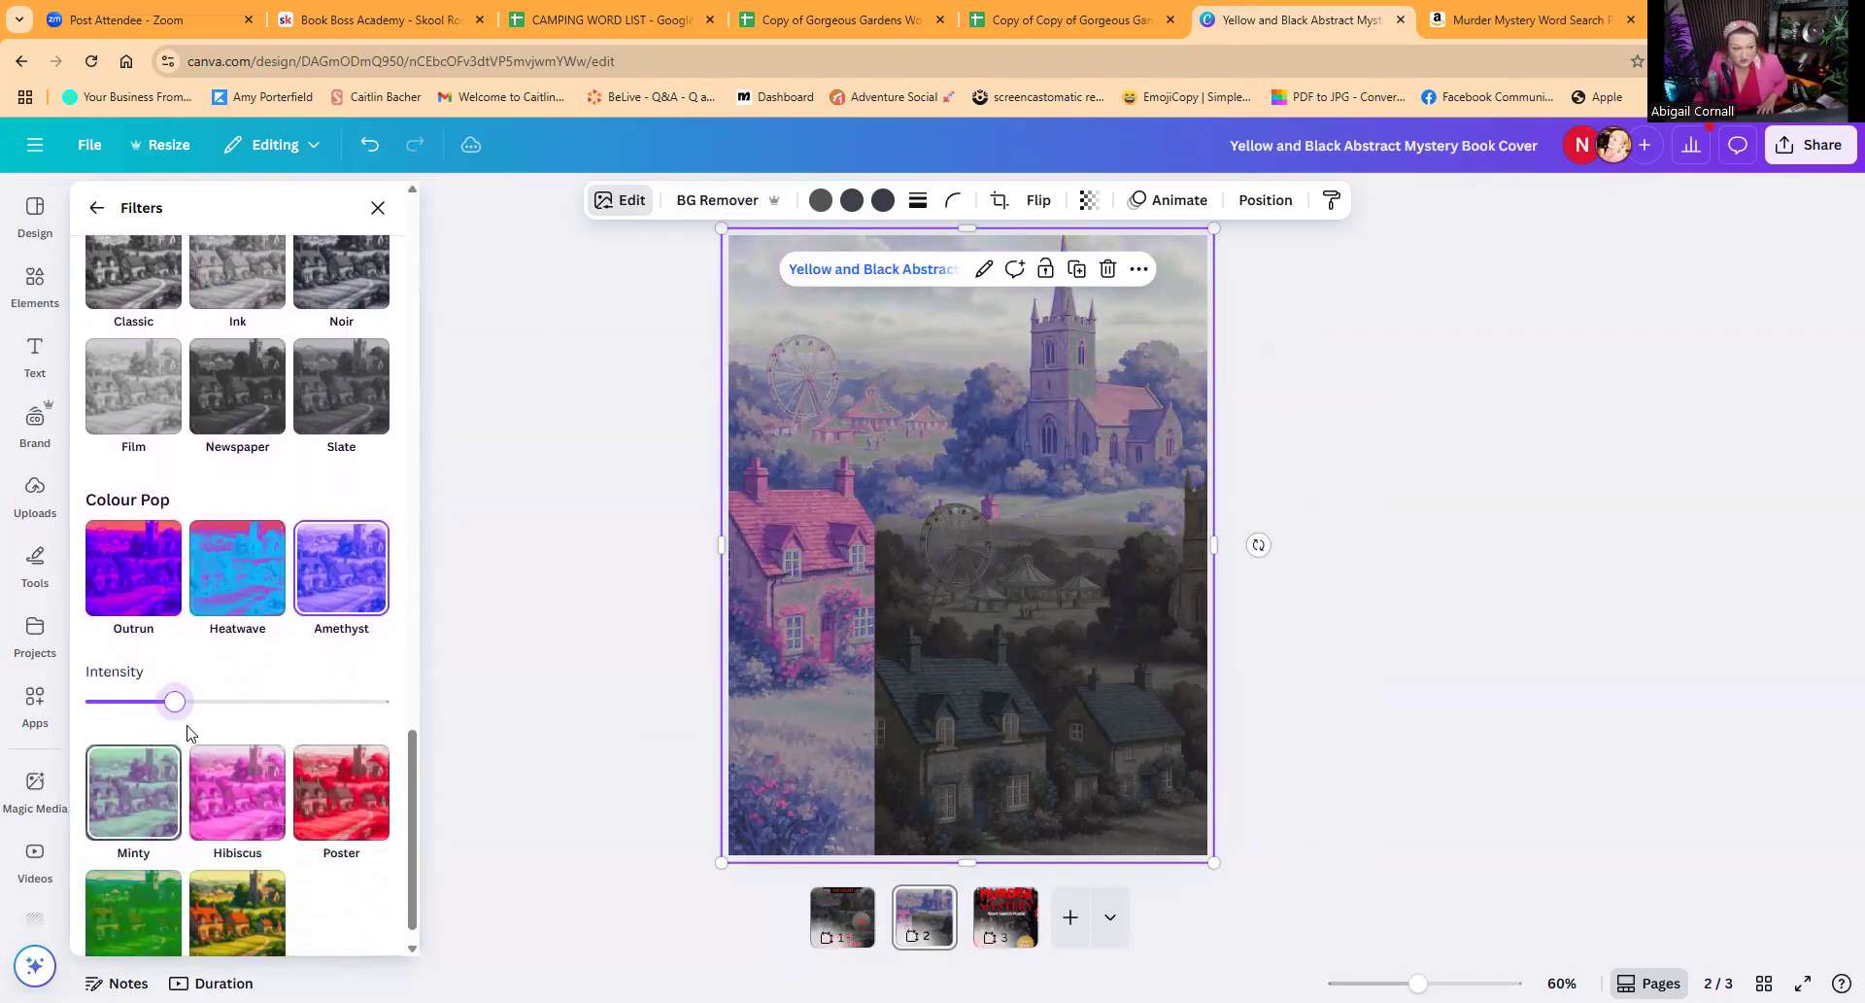
{"action": "scroll", "coordinate": [193, 729], "scroll_direction": "down", "scroll_amount": 1}
{"action": "scroll", "coordinate": [229, 621], "scroll_direction": "up", "scroll_amount": 10}
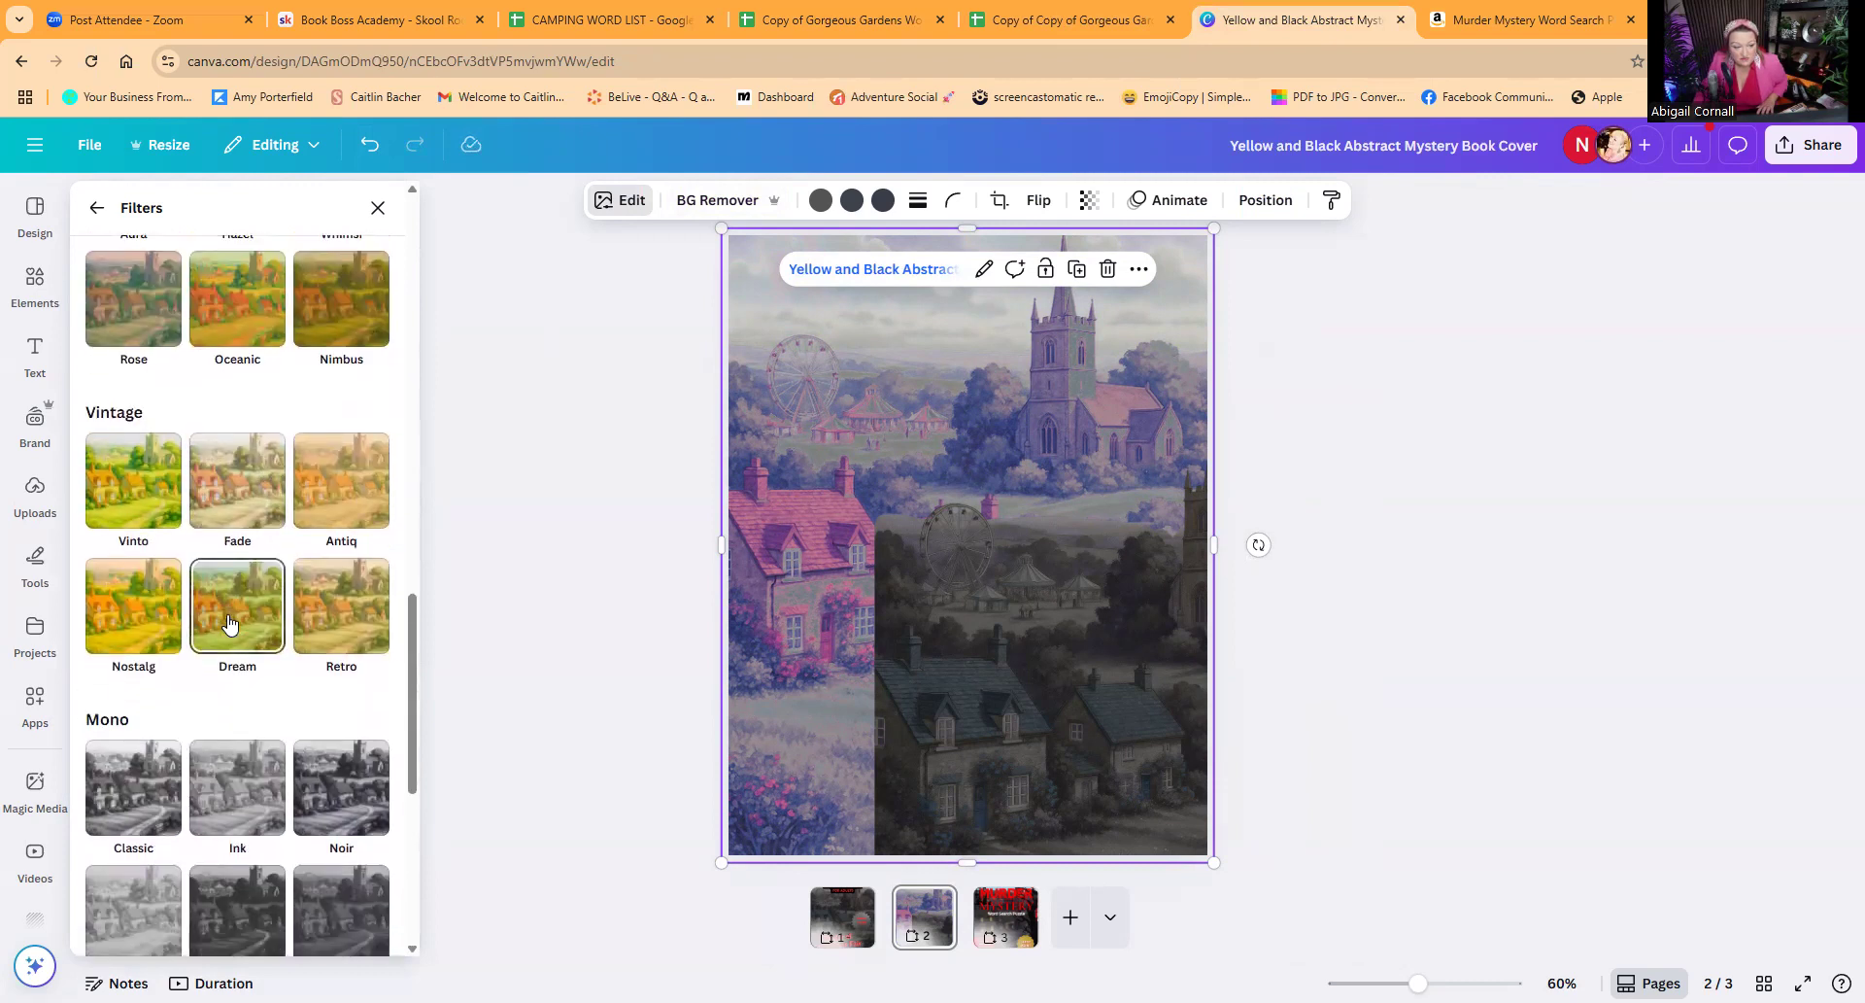
{"action": "scroll", "coordinate": [229, 622], "scroll_direction": "up", "scroll_amount": 2}
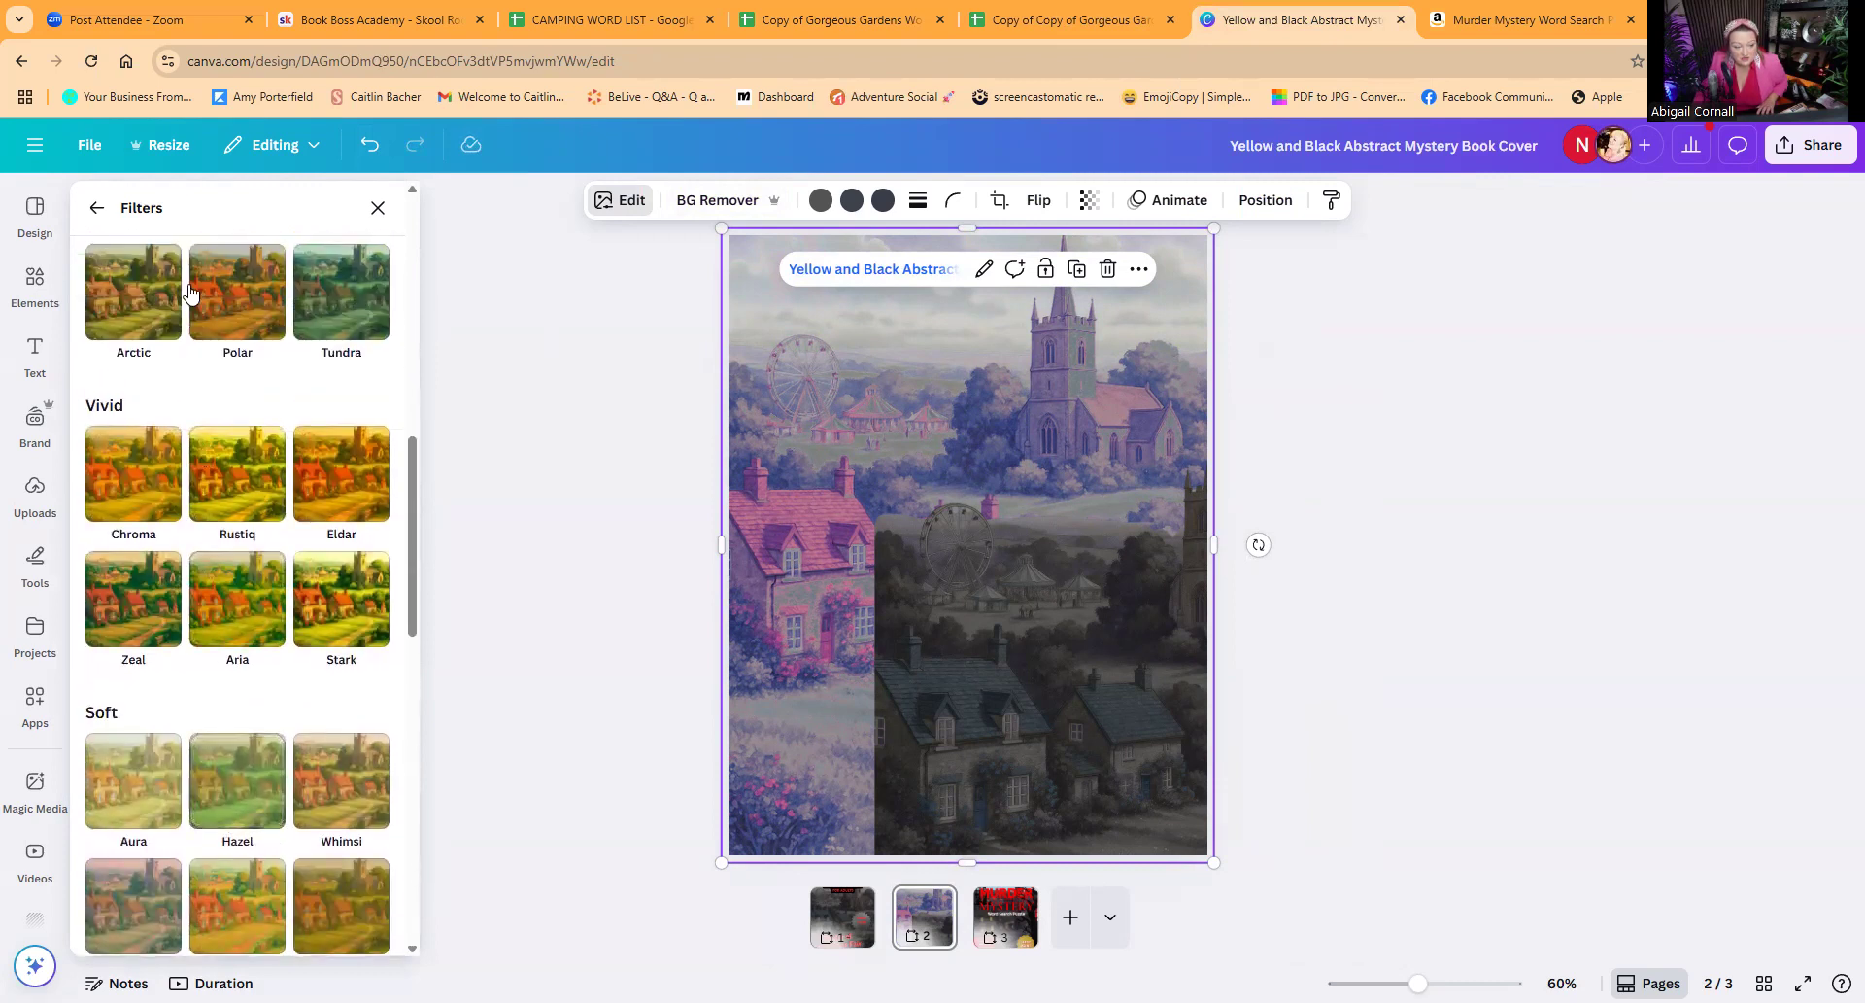
{"action": "left_click", "coordinate": [97, 207]}
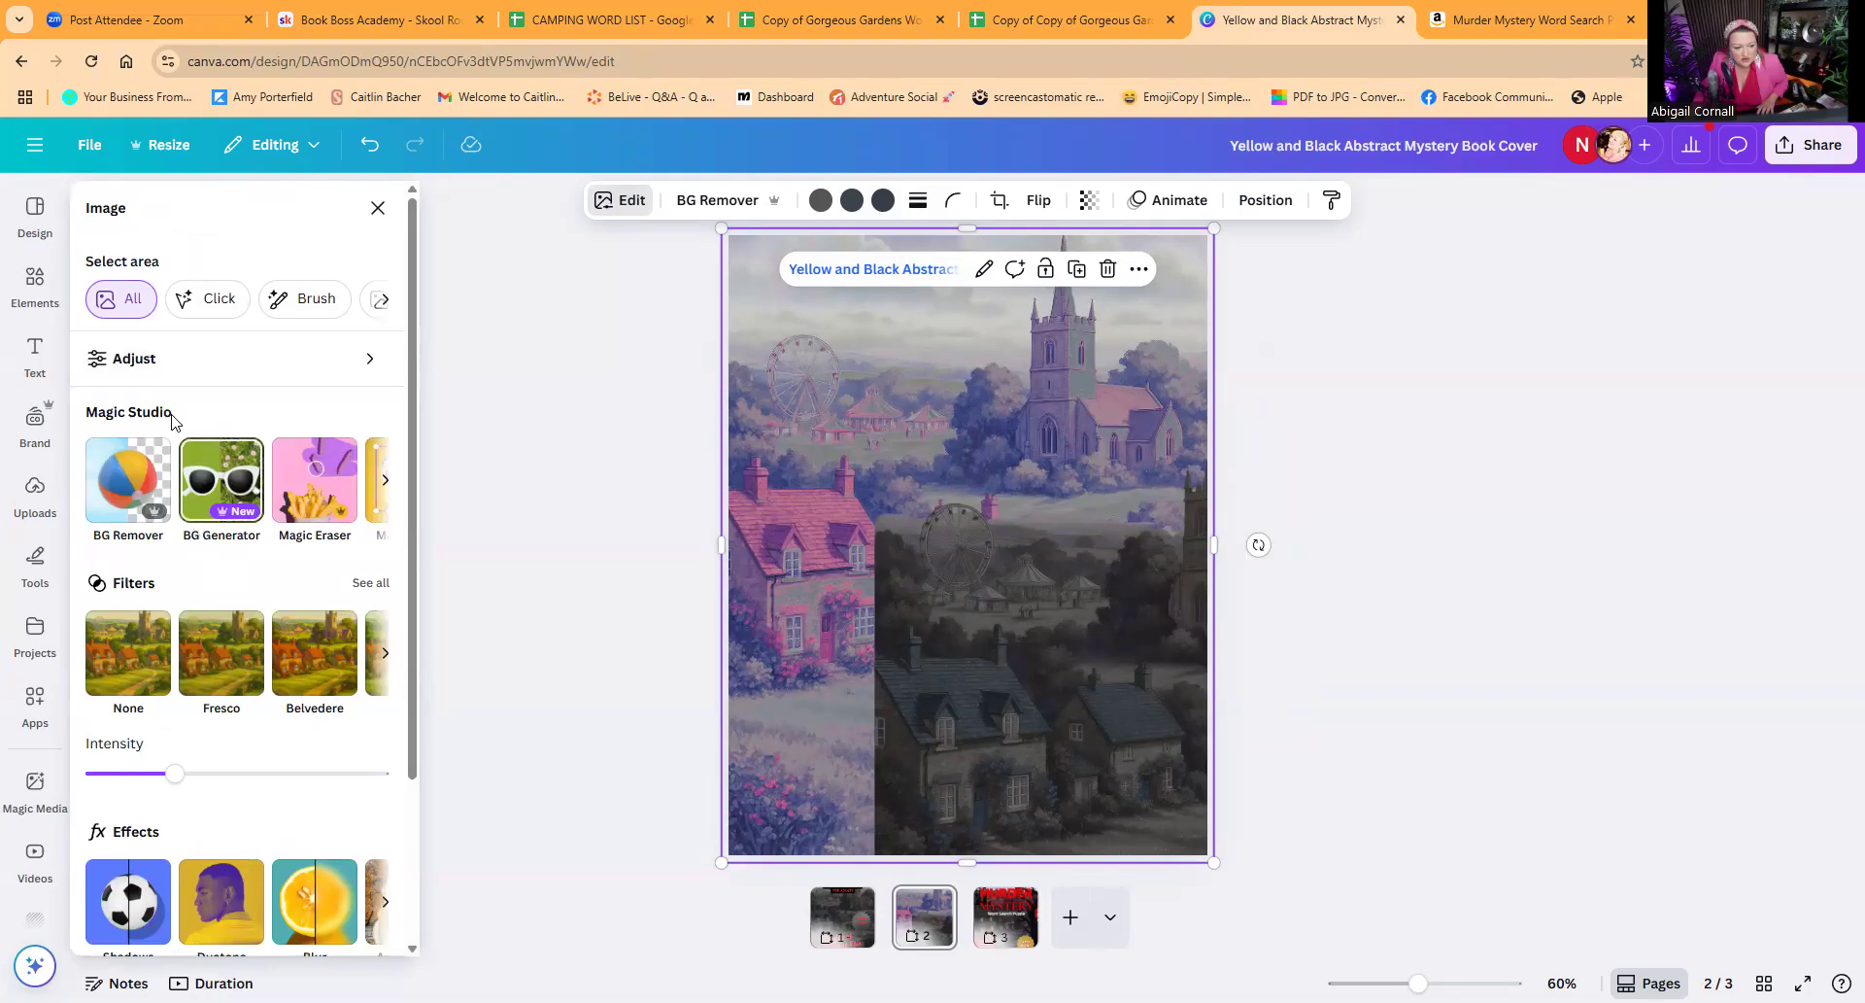
{"action": "left_click", "coordinate": [131, 361]}
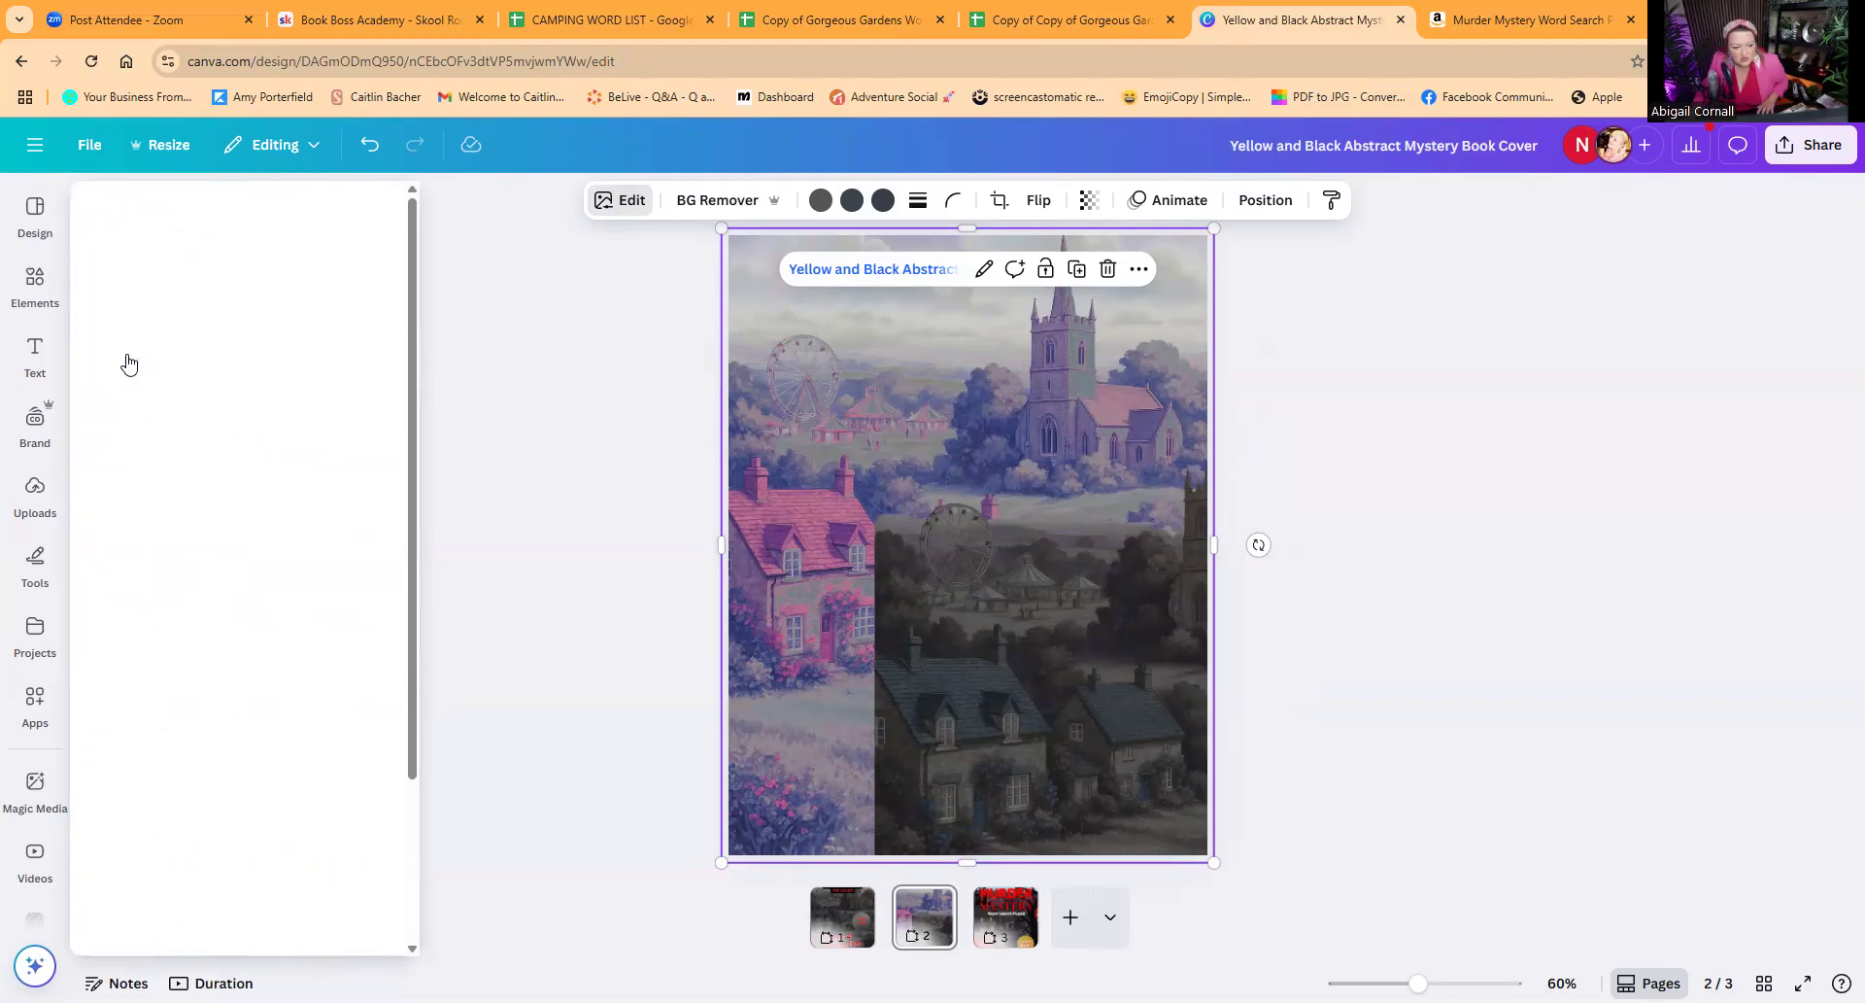
{"action": "left_click_drag", "start_coordinate": [210, 461], "coordinate": [136, 472]}
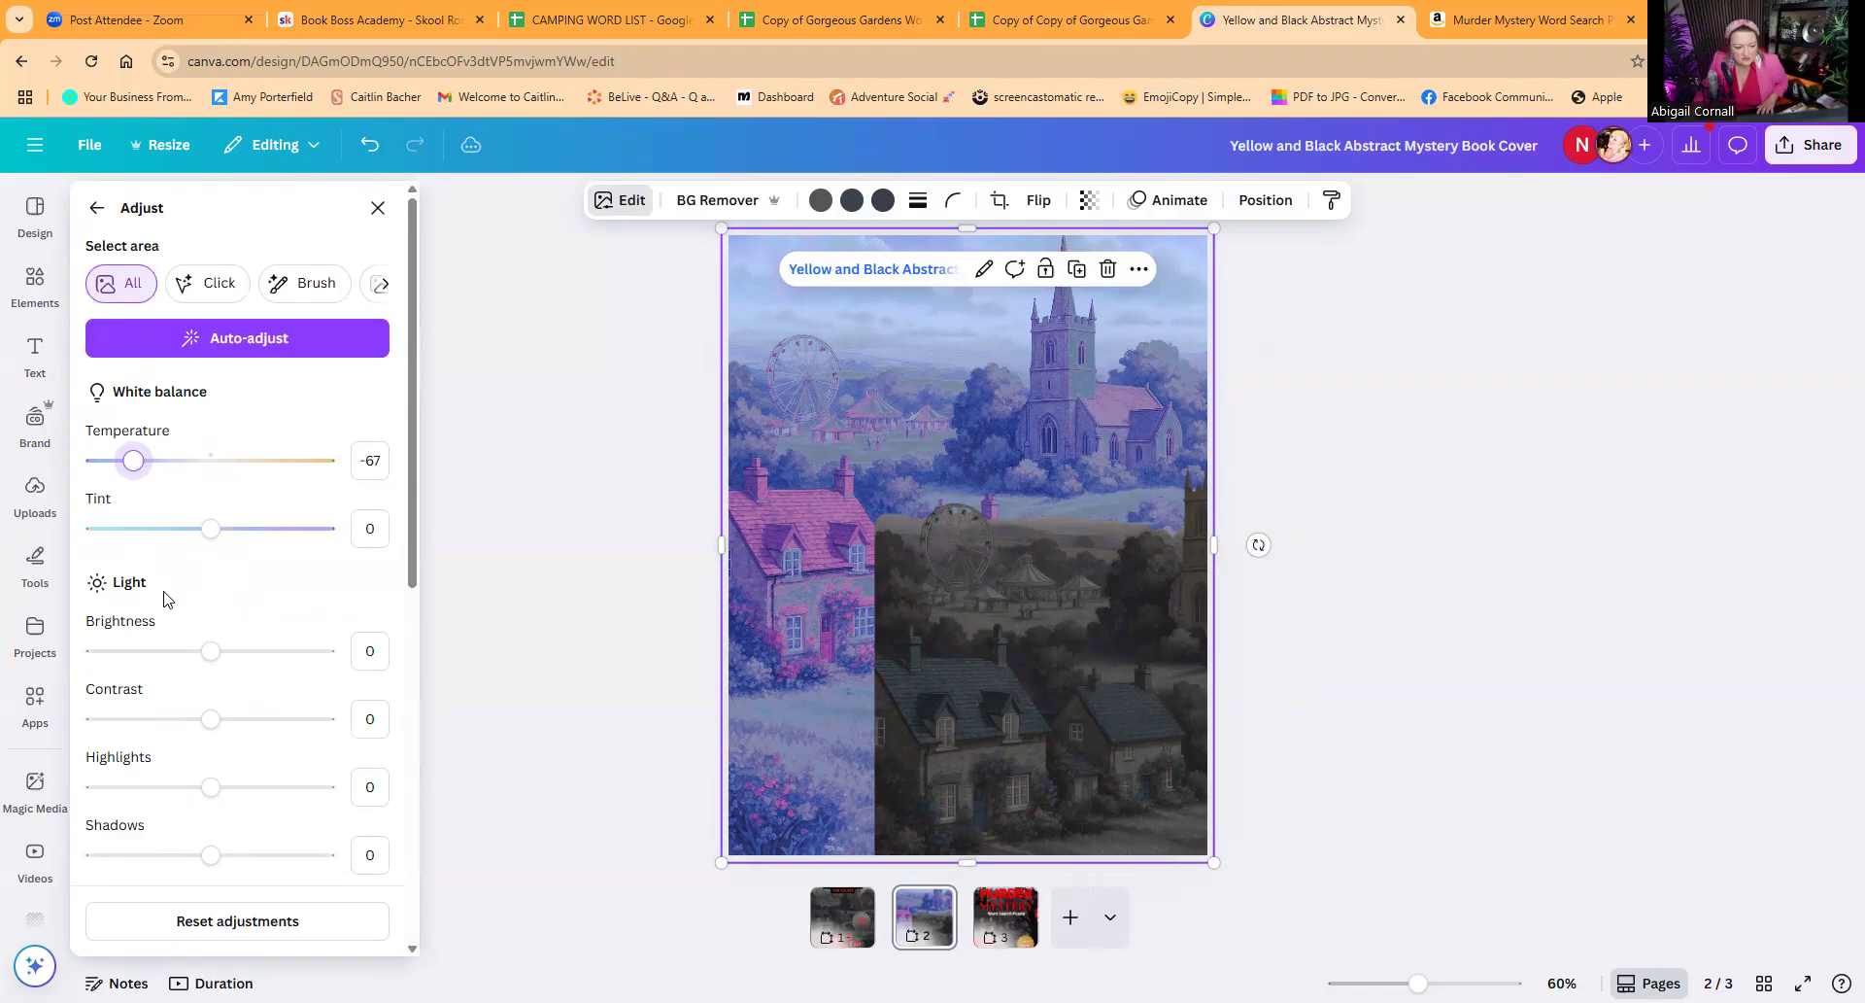
{"action": "left_click_drag", "start_coordinate": [208, 650], "coordinate": [197, 653]}
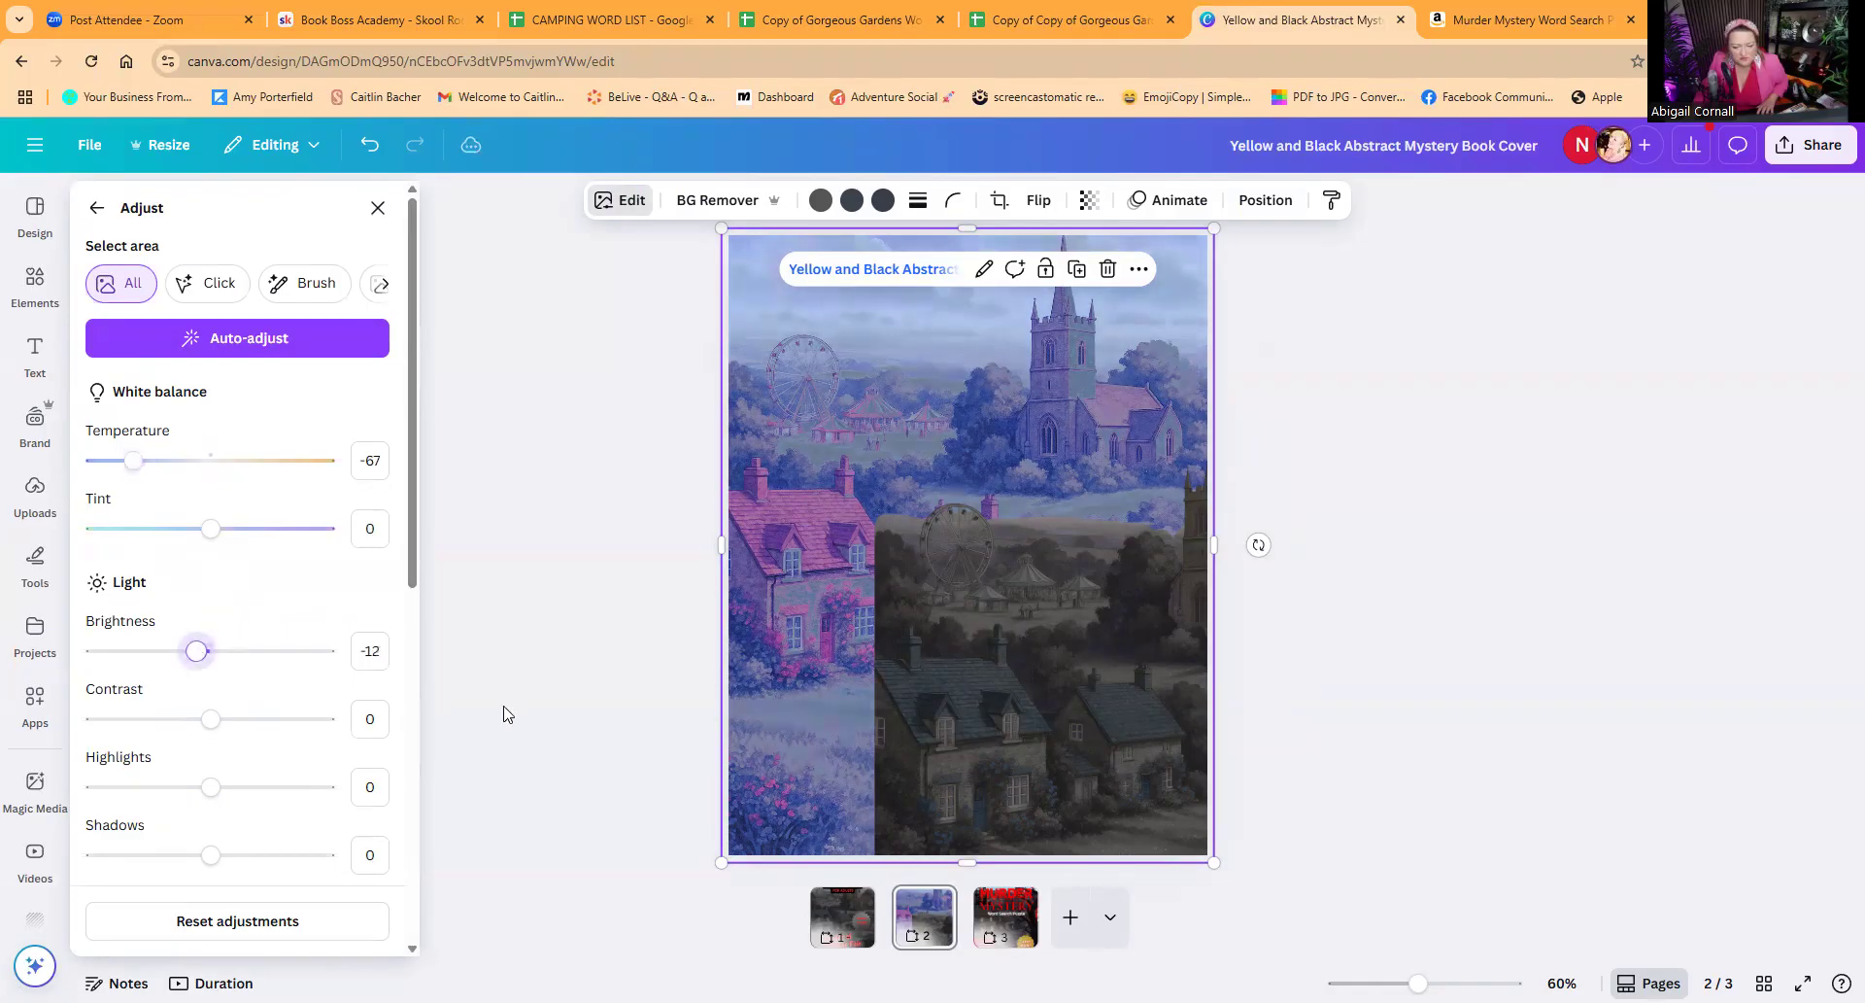
Step: Move the dark front village image up and to the left over the rear image
{"action": "left_click", "coordinate": [993, 685]}
{"action": "left_click_drag", "start_coordinate": [992, 684], "coordinate": [917, 595]}
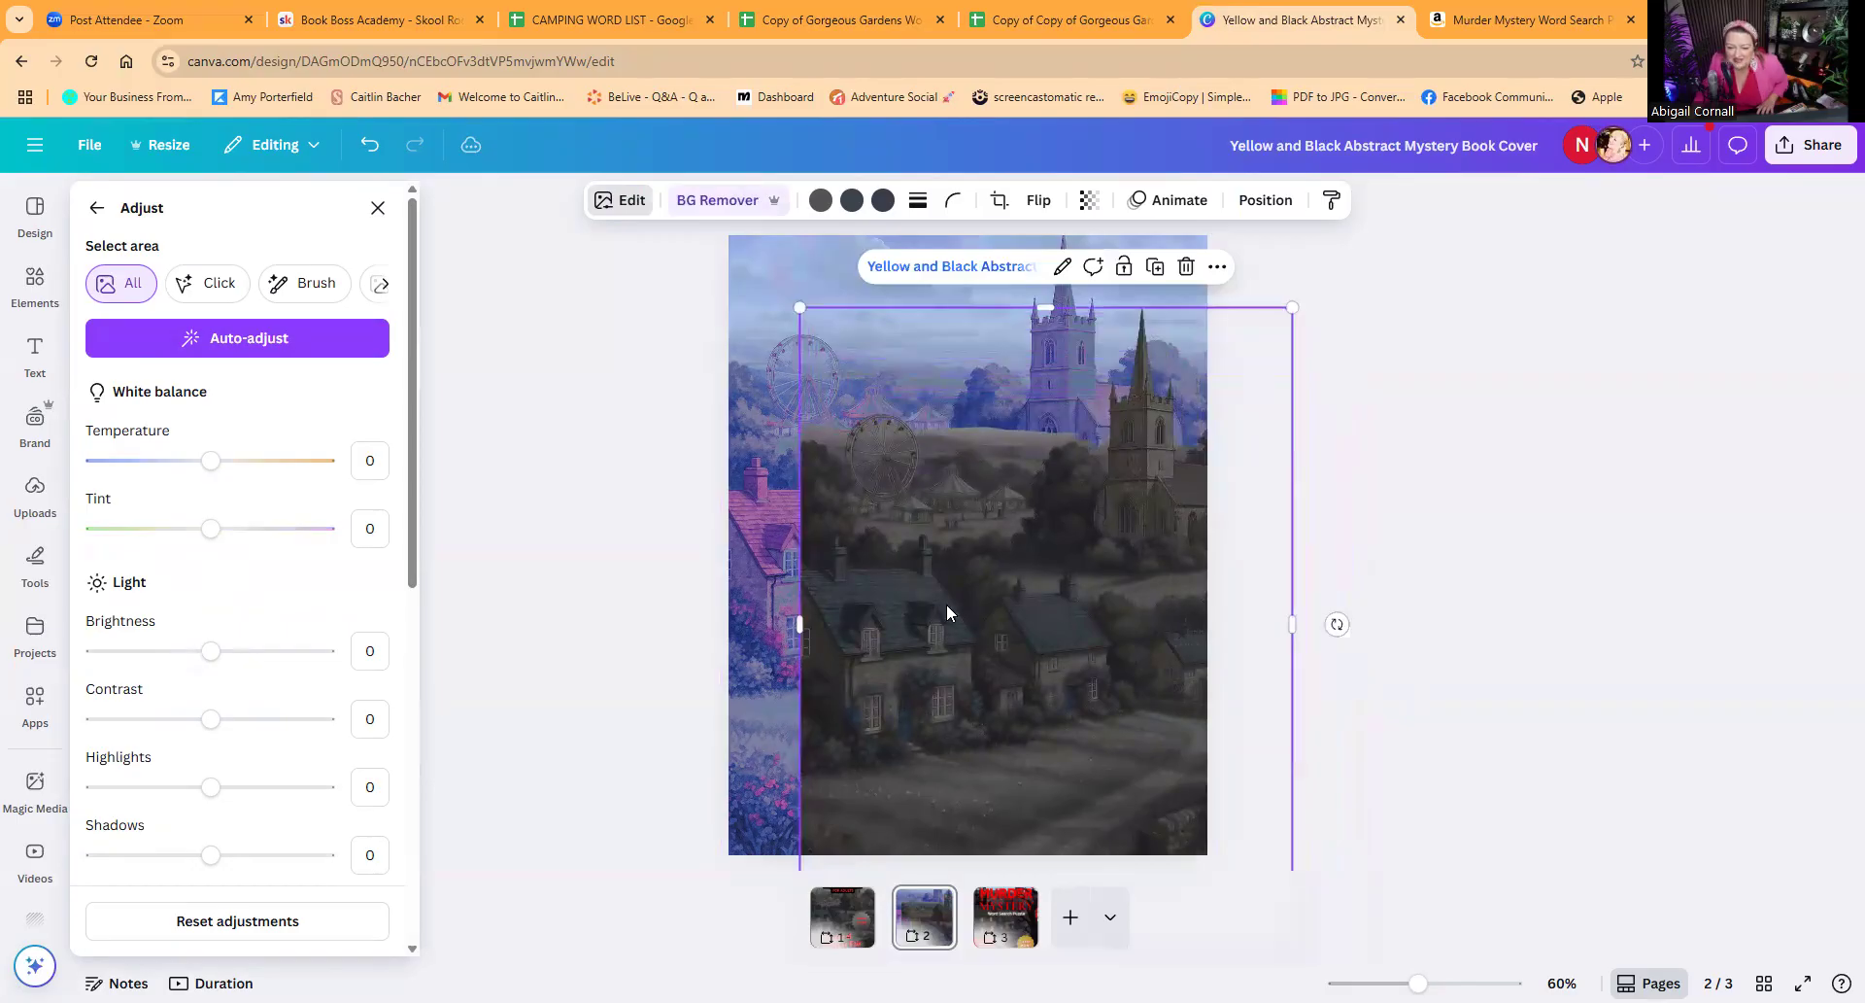
Step: Try the Astro filter on the front village image
{"action": "left_click", "coordinate": [627, 203]}
{"action": "left_click", "coordinate": [610, 203]}
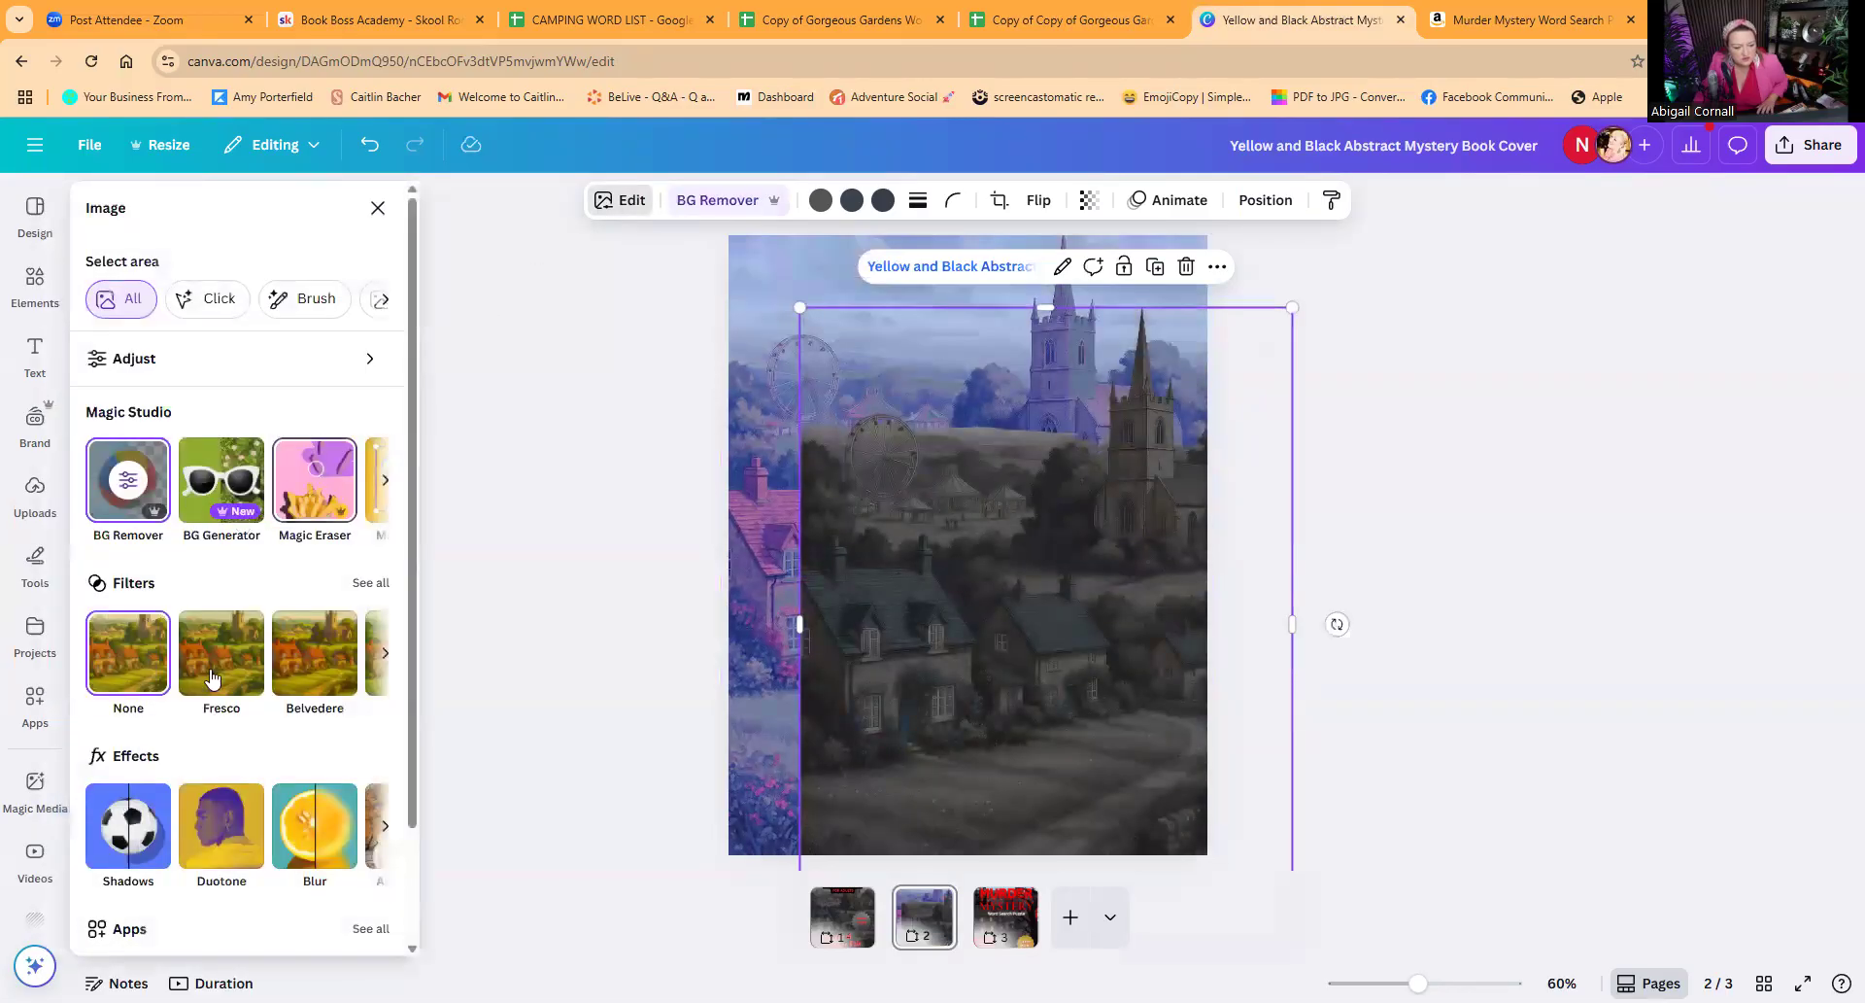
{"action": "left_click", "coordinate": [343, 599]}
{"action": "scroll", "coordinate": [282, 595], "scroll_direction": "down", "scroll_amount": 5}
{"action": "scroll", "coordinate": [277, 600], "scroll_direction": "down", "scroll_amount": 3}
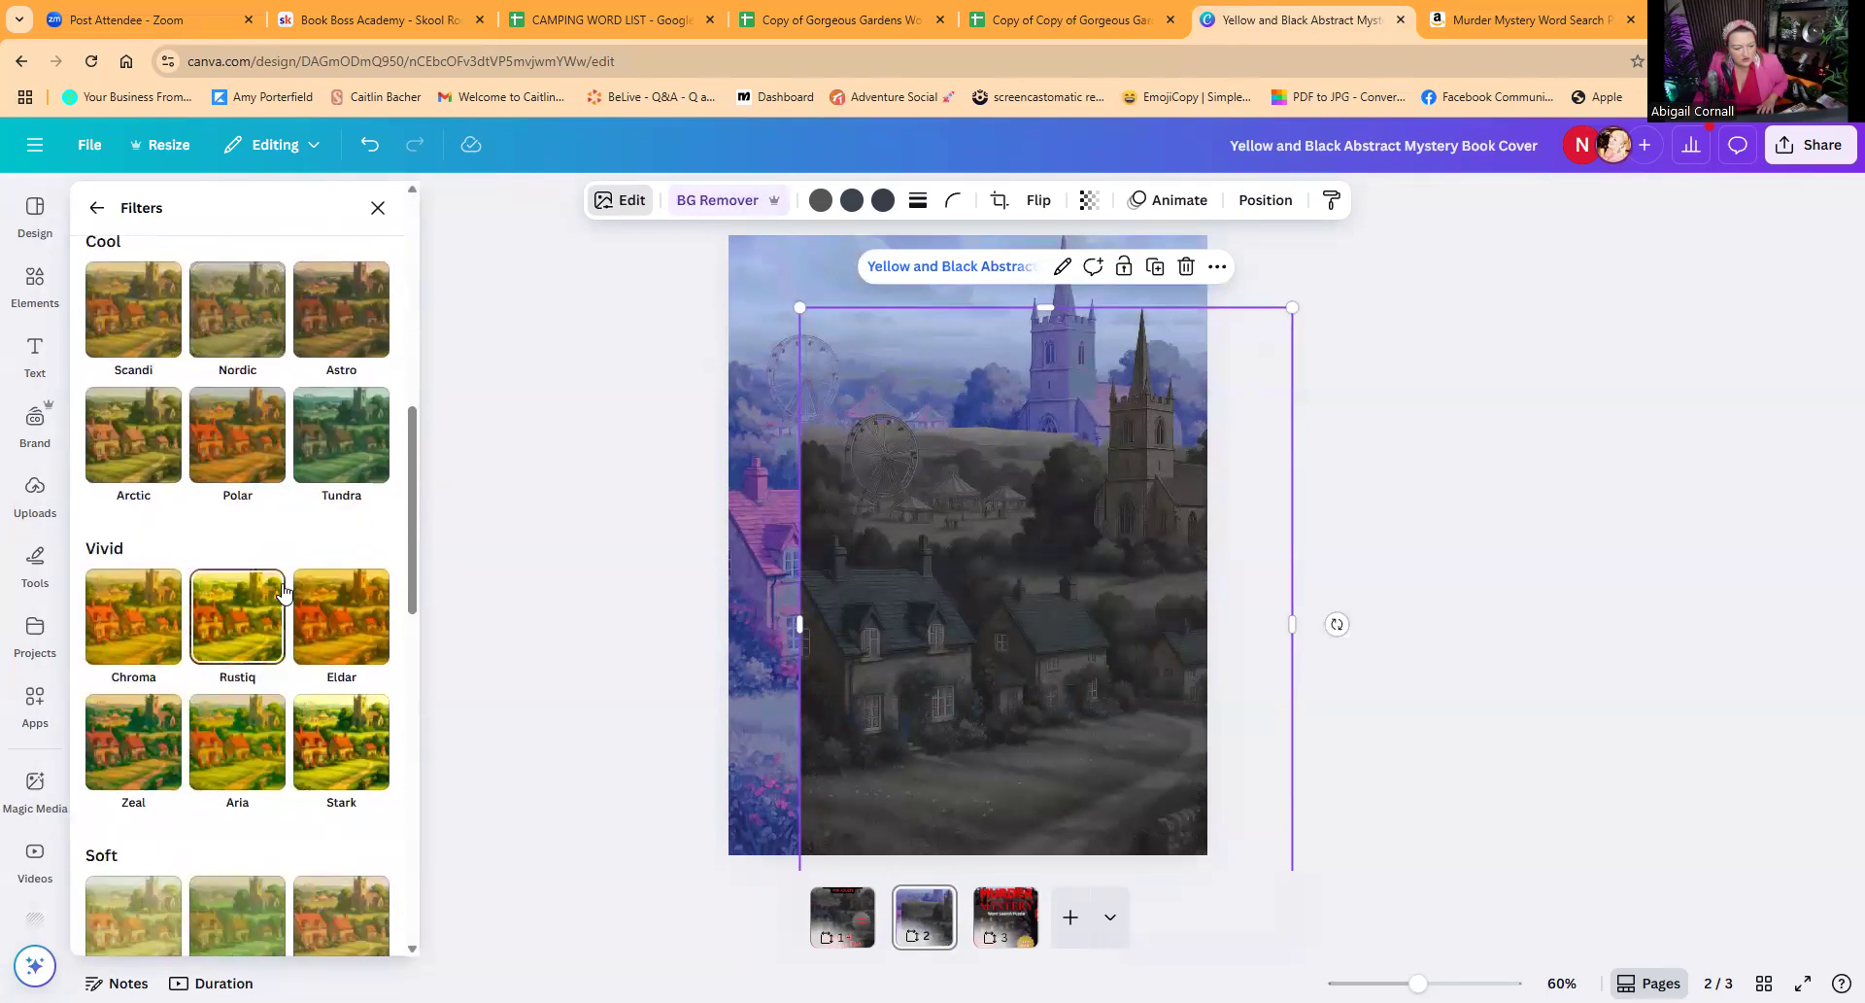
{"action": "scroll", "coordinate": [282, 588], "scroll_direction": "up", "scroll_amount": 1}
{"action": "left_click", "coordinate": [337, 423]}
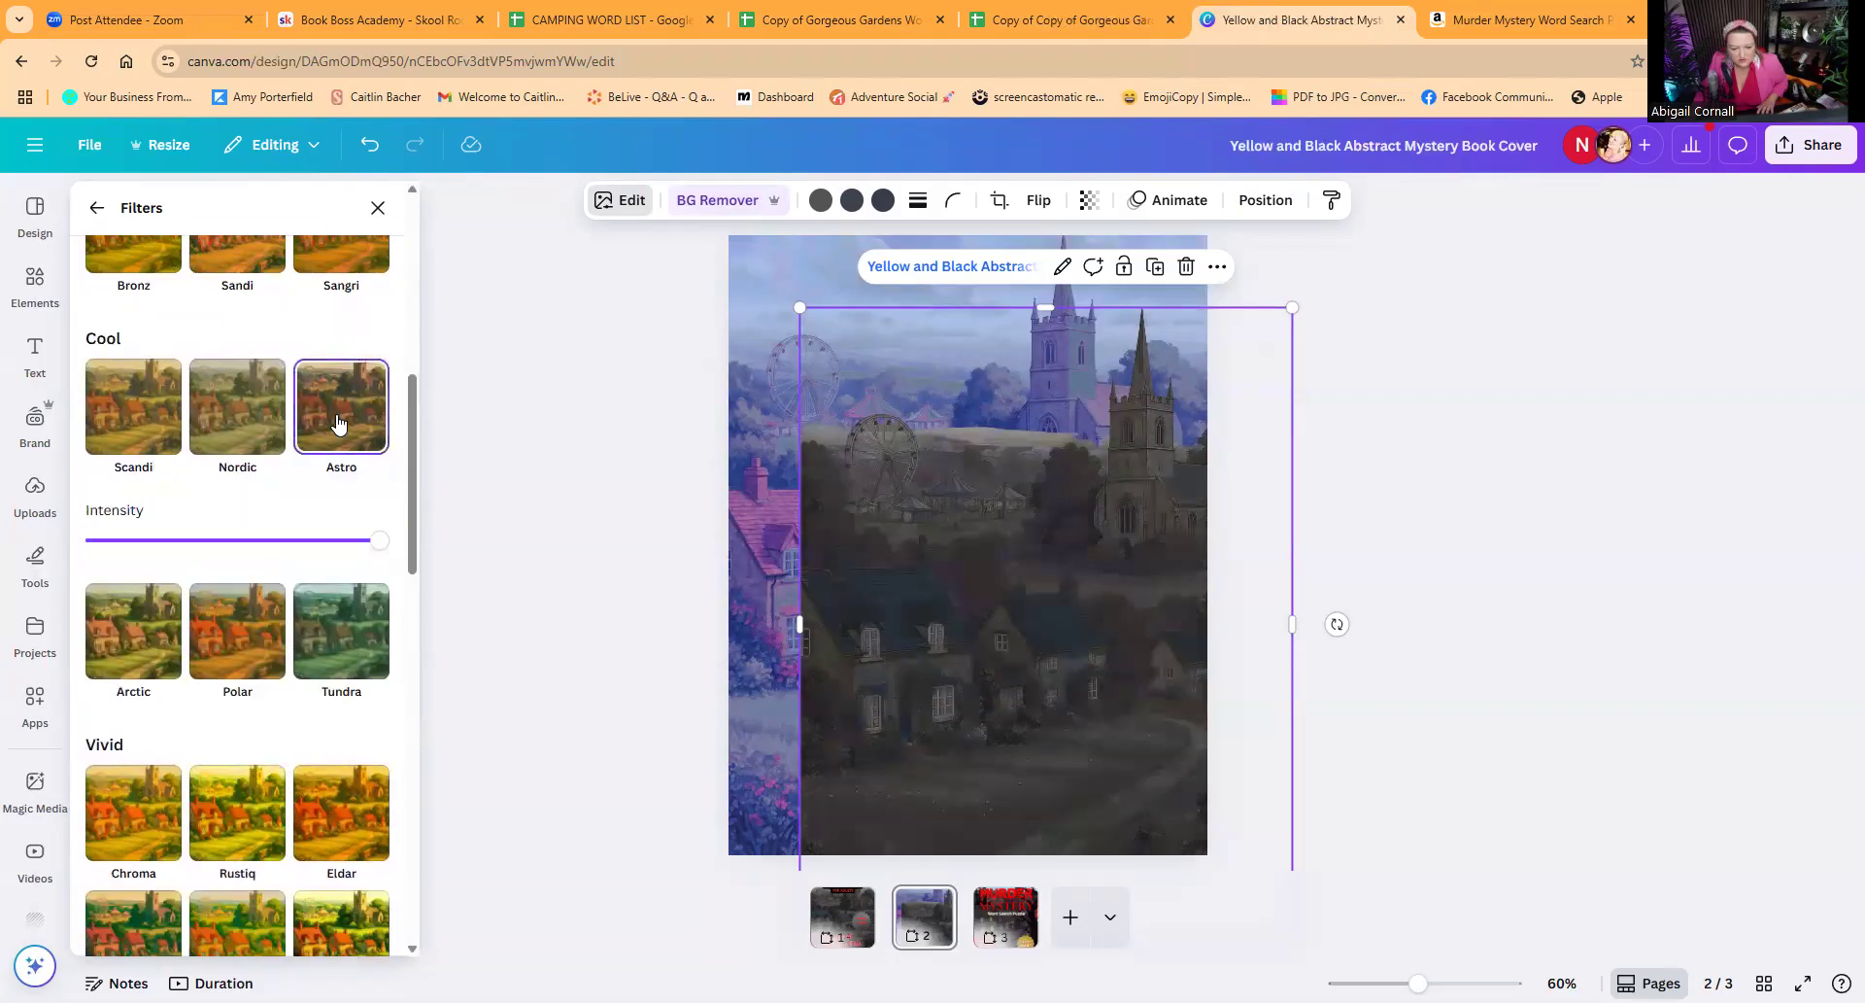
Step: Try the Noir filter and then the Rose filter on the front village image
{"action": "scroll", "coordinate": [288, 594], "scroll_direction": "down", "scroll_amount": 7}
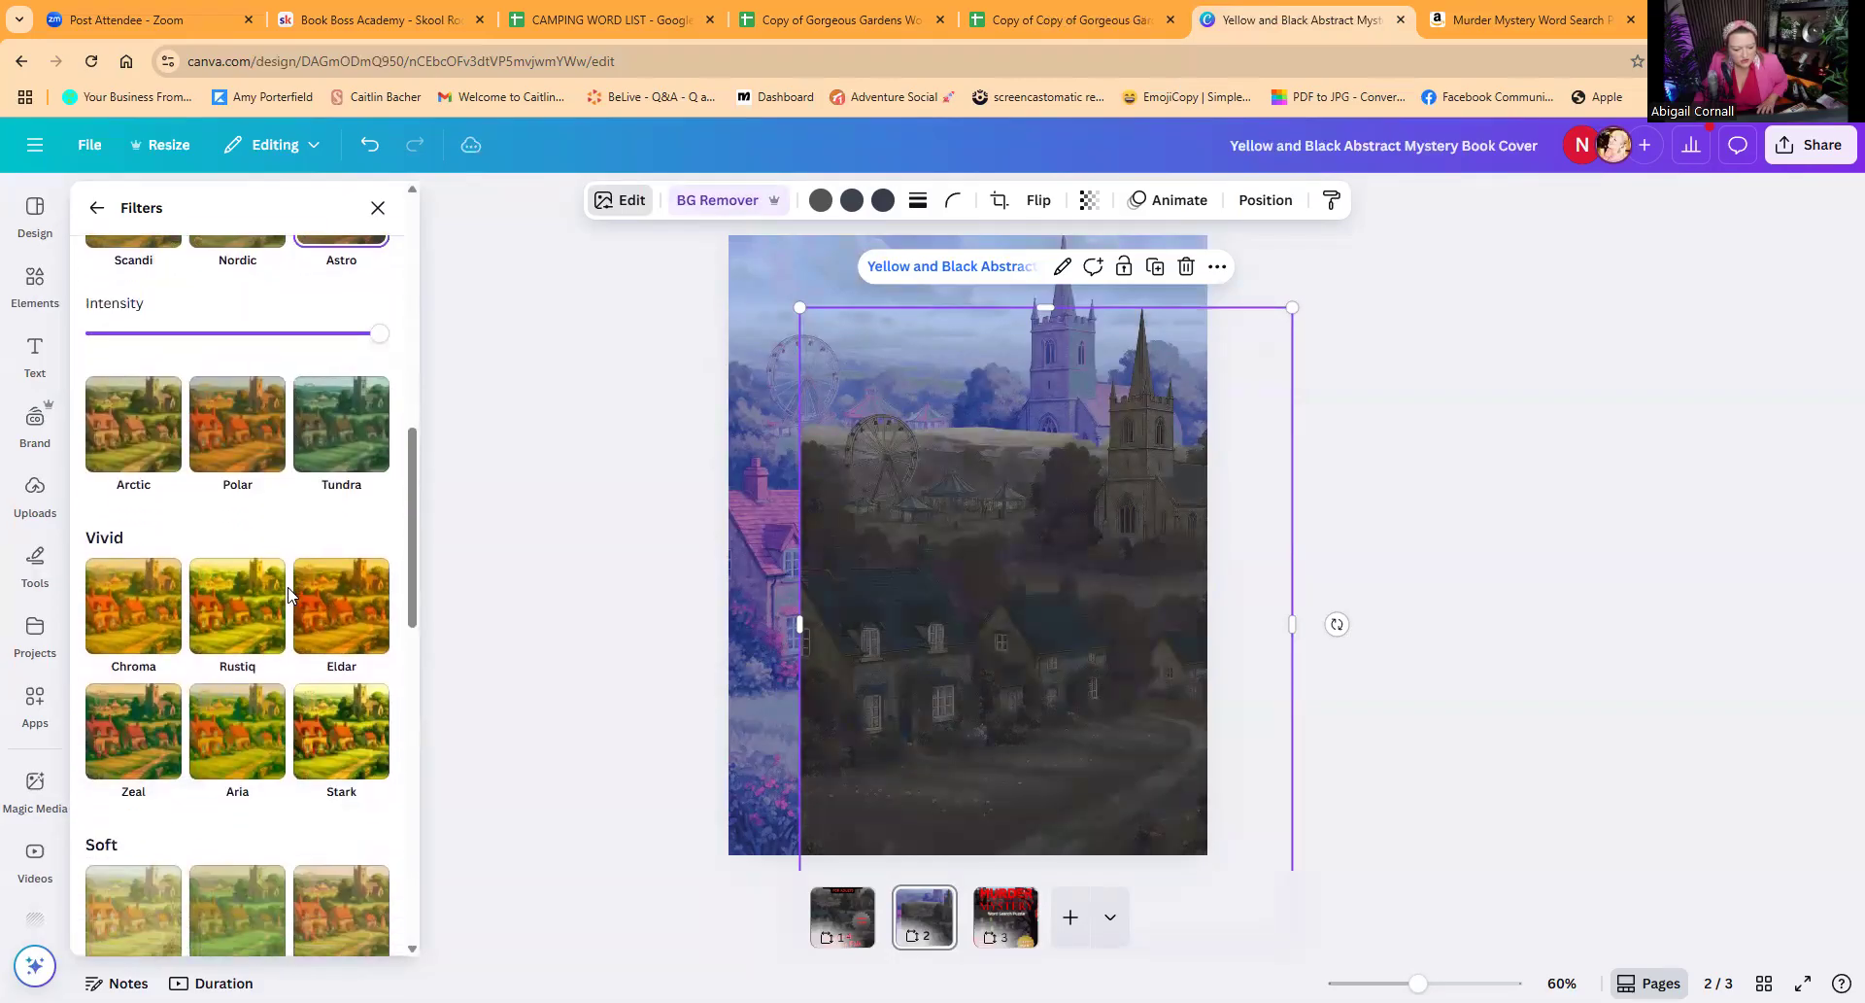
{"action": "scroll", "coordinate": [288, 594], "scroll_direction": "down", "scroll_amount": 5}
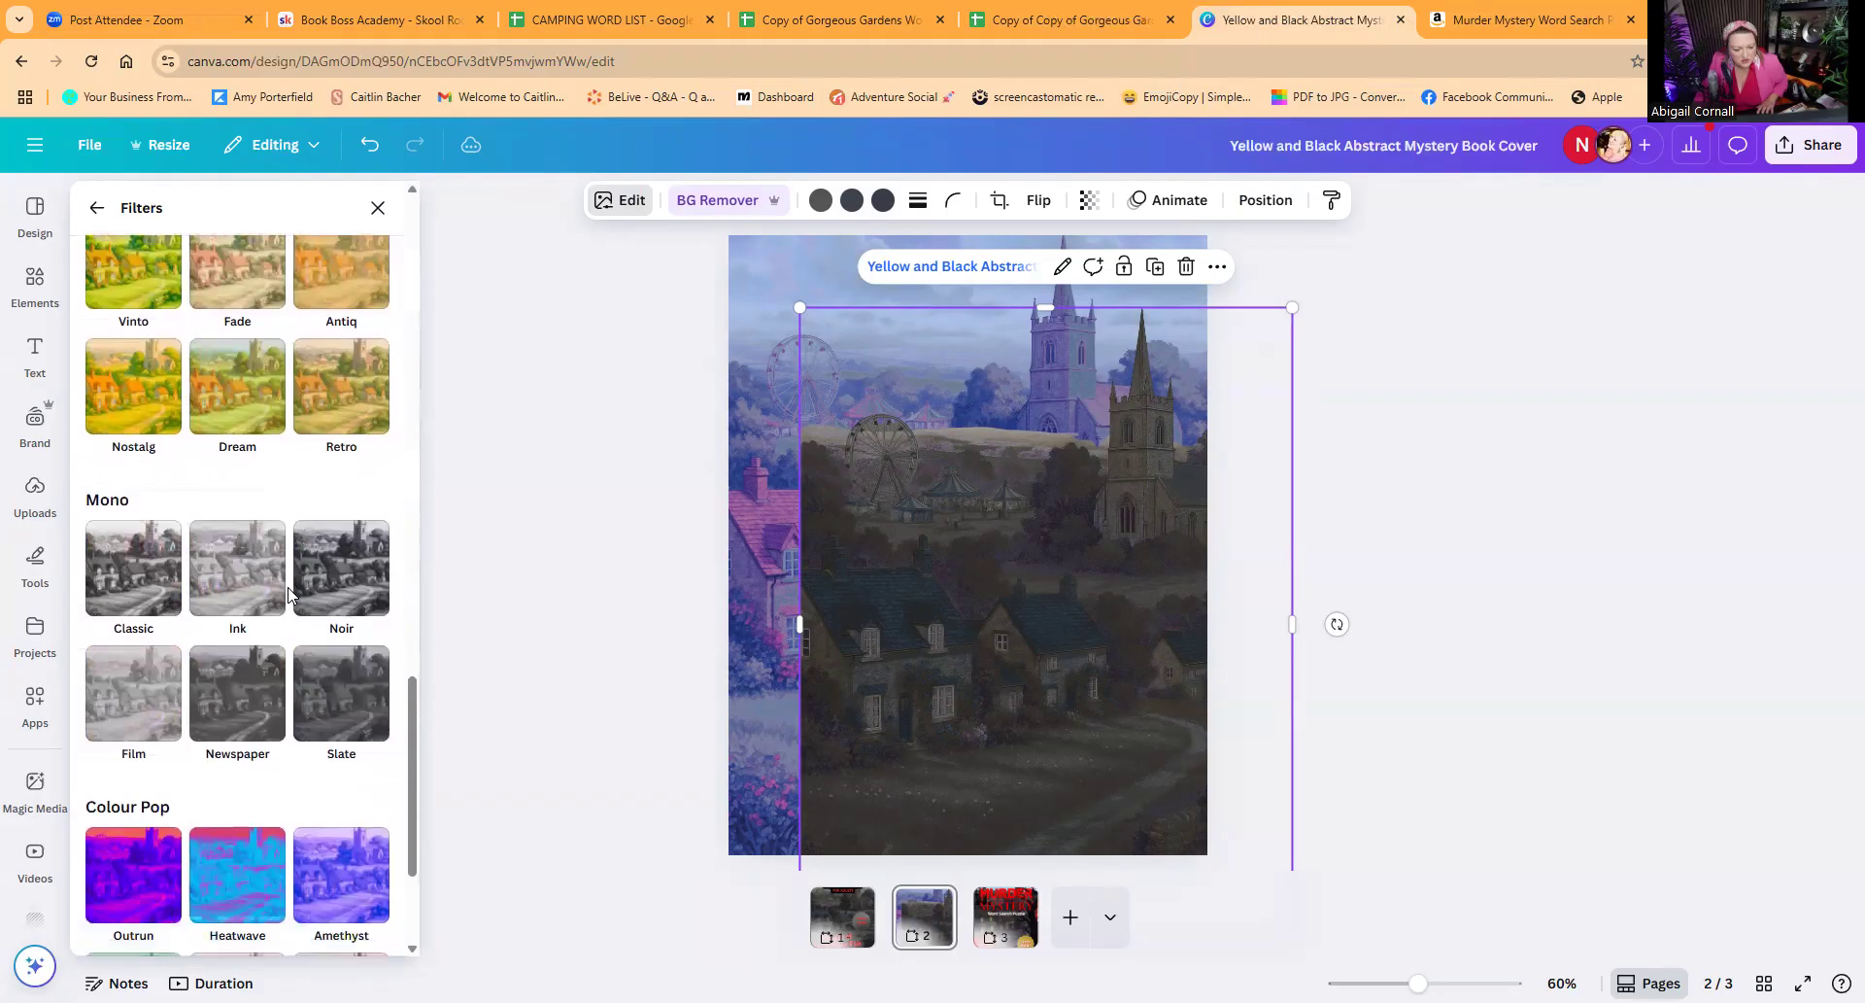
{"action": "left_click", "coordinate": [333, 583]}
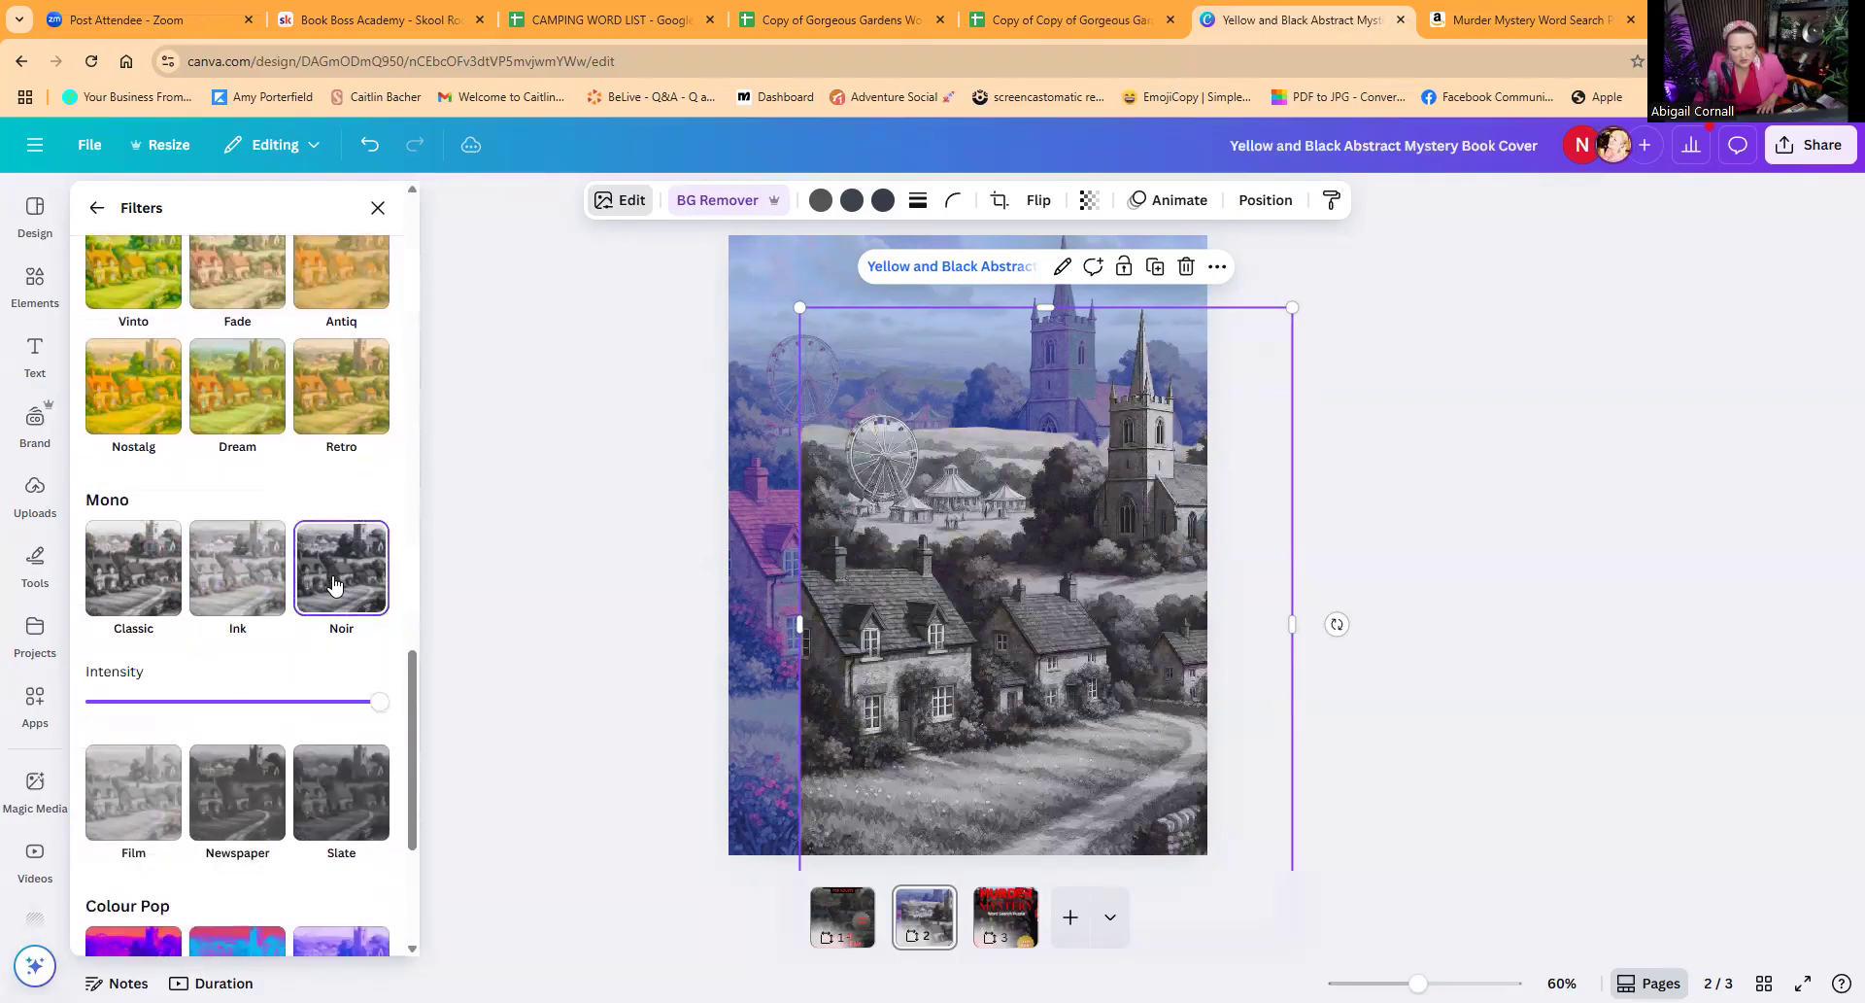
{"action": "scroll", "coordinate": [313, 573], "scroll_direction": "up", "scroll_amount": 4}
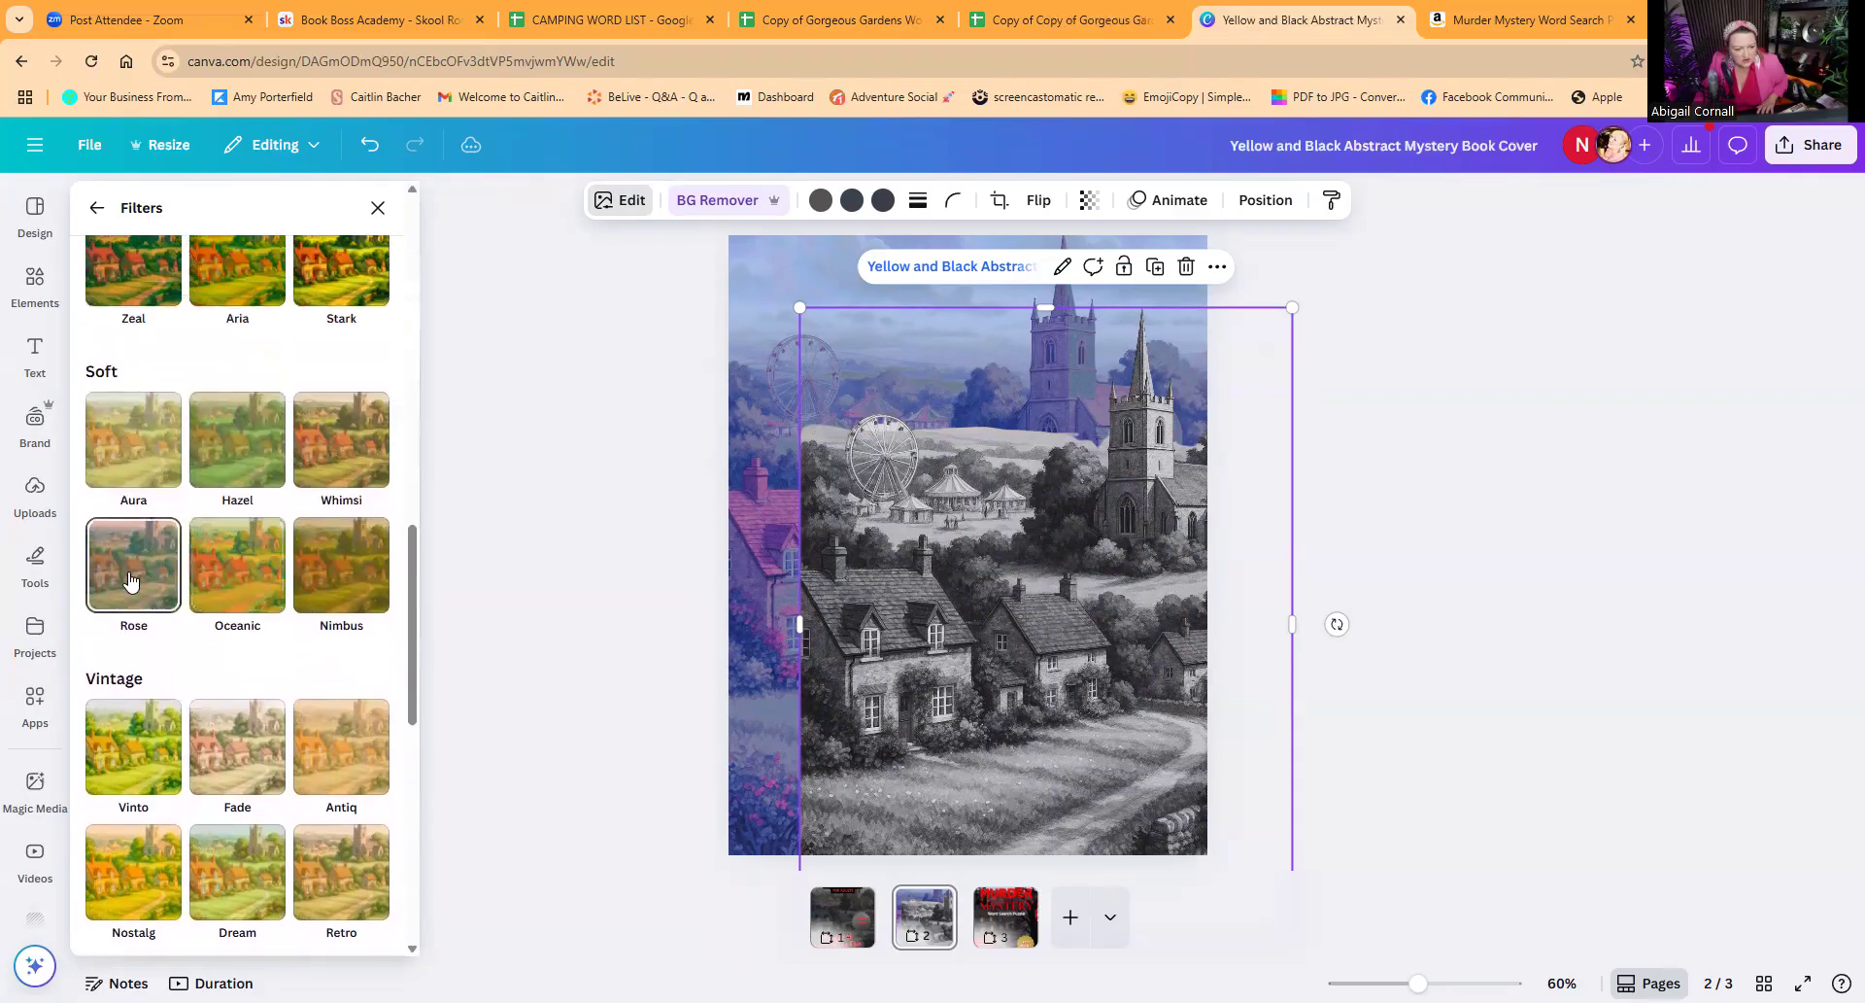
{"action": "left_click", "coordinate": [168, 575]}
Step: Apply the Nordic filter to the front village image and go to the cover on page 3
{"action": "scroll", "coordinate": [204, 574], "scroll_direction": "up", "scroll_amount": 5}
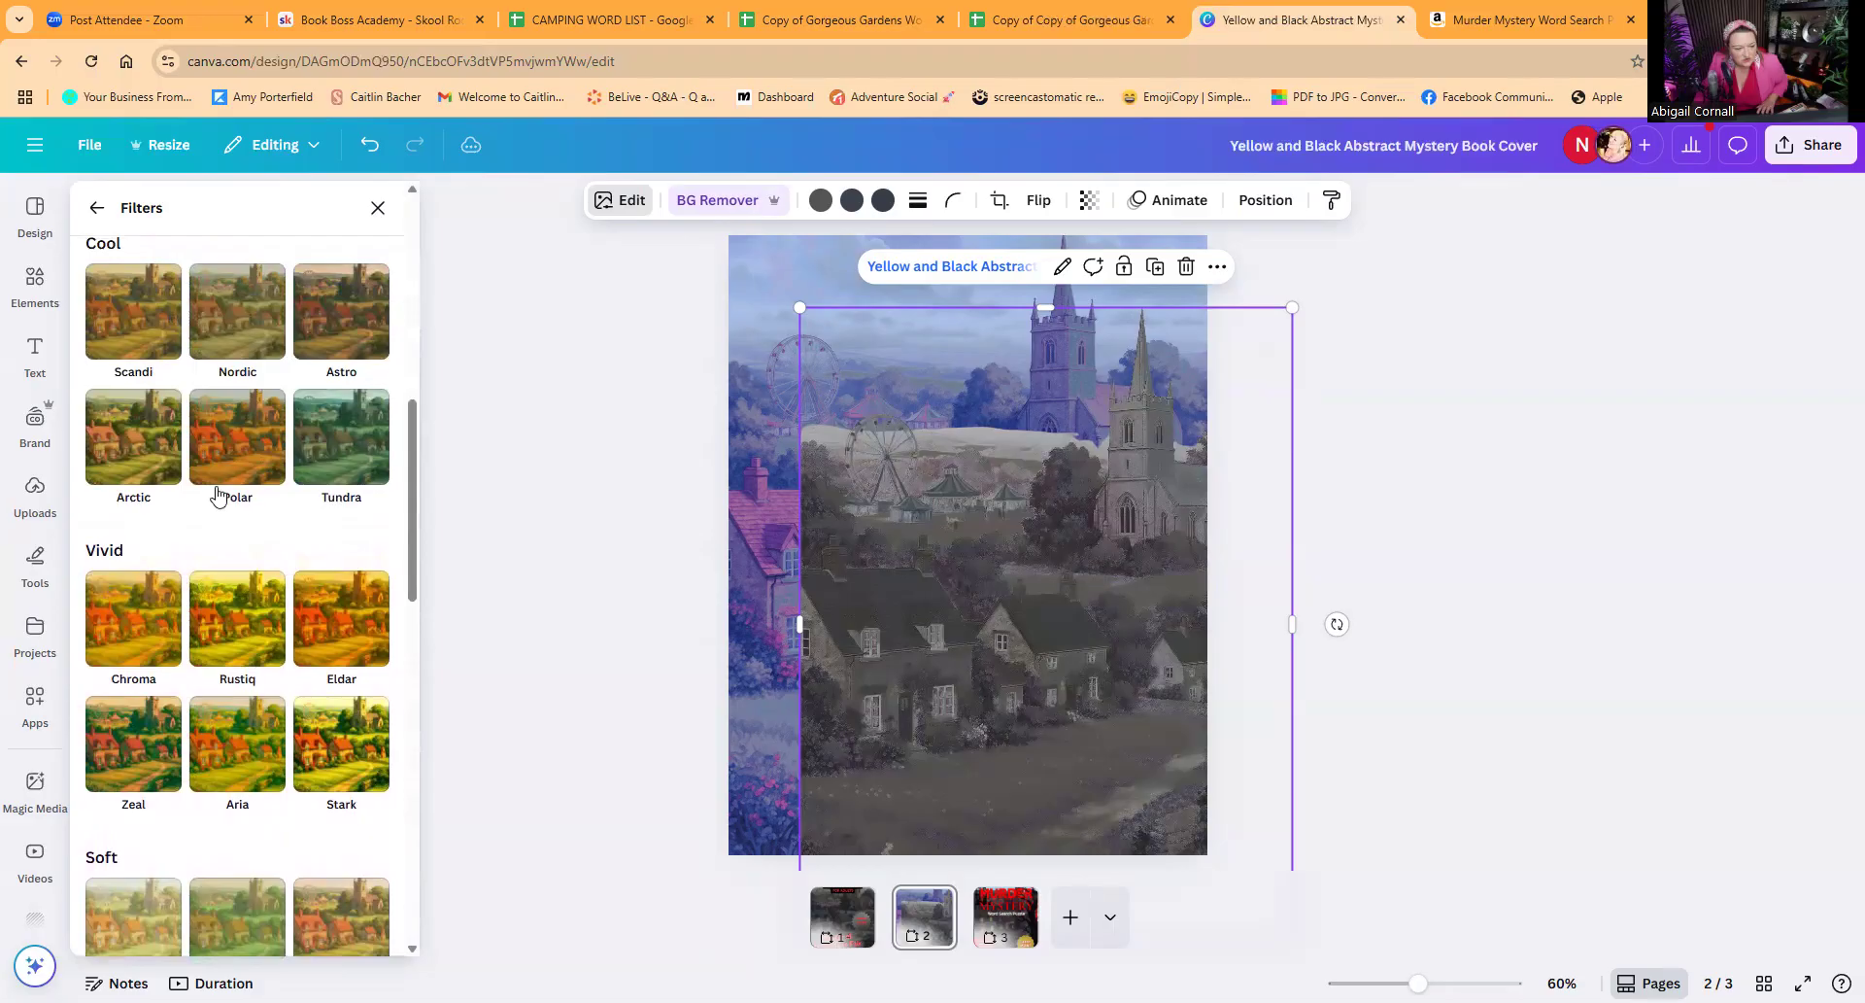
{"action": "left_click", "coordinate": [214, 466]}
{"action": "left_click", "coordinate": [341, 436]}
{"action": "scroll", "coordinate": [323, 473], "scroll_direction": "up", "scroll_amount": 1}
{"action": "scroll", "coordinate": [324, 473], "scroll_direction": "up", "scroll_amount": 2}
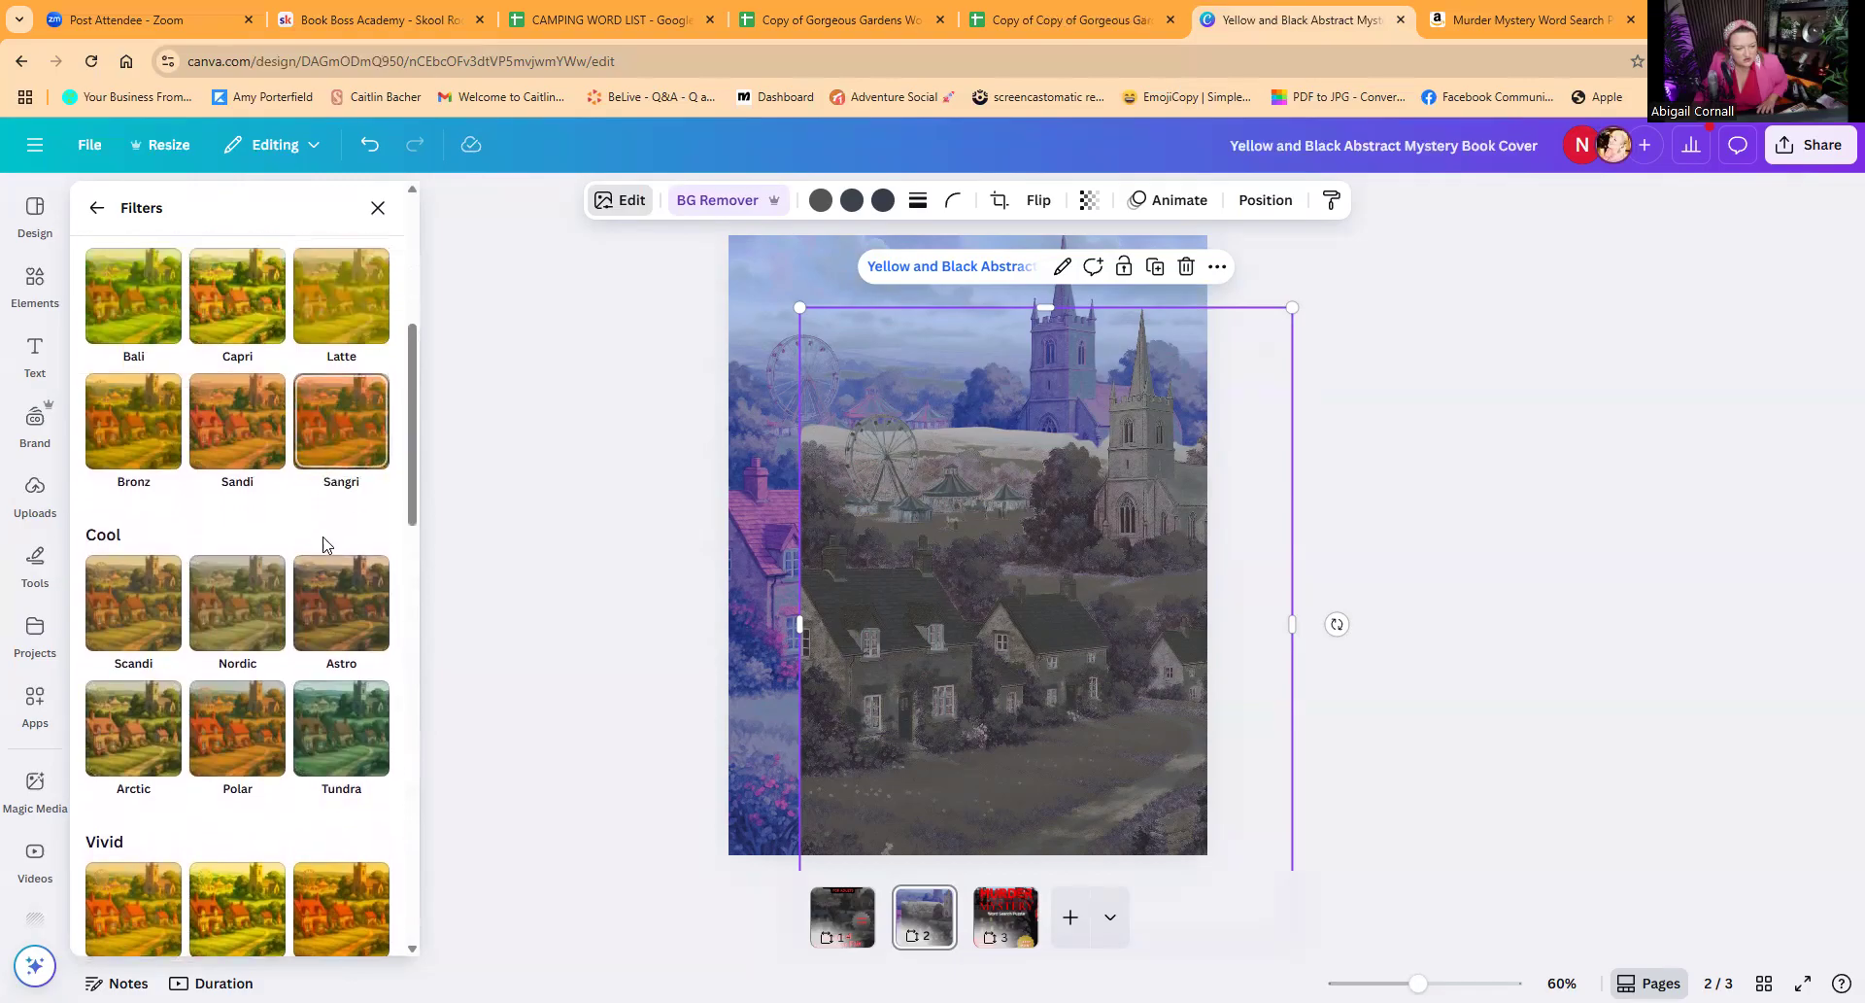
{"action": "left_click", "coordinate": [251, 615]}
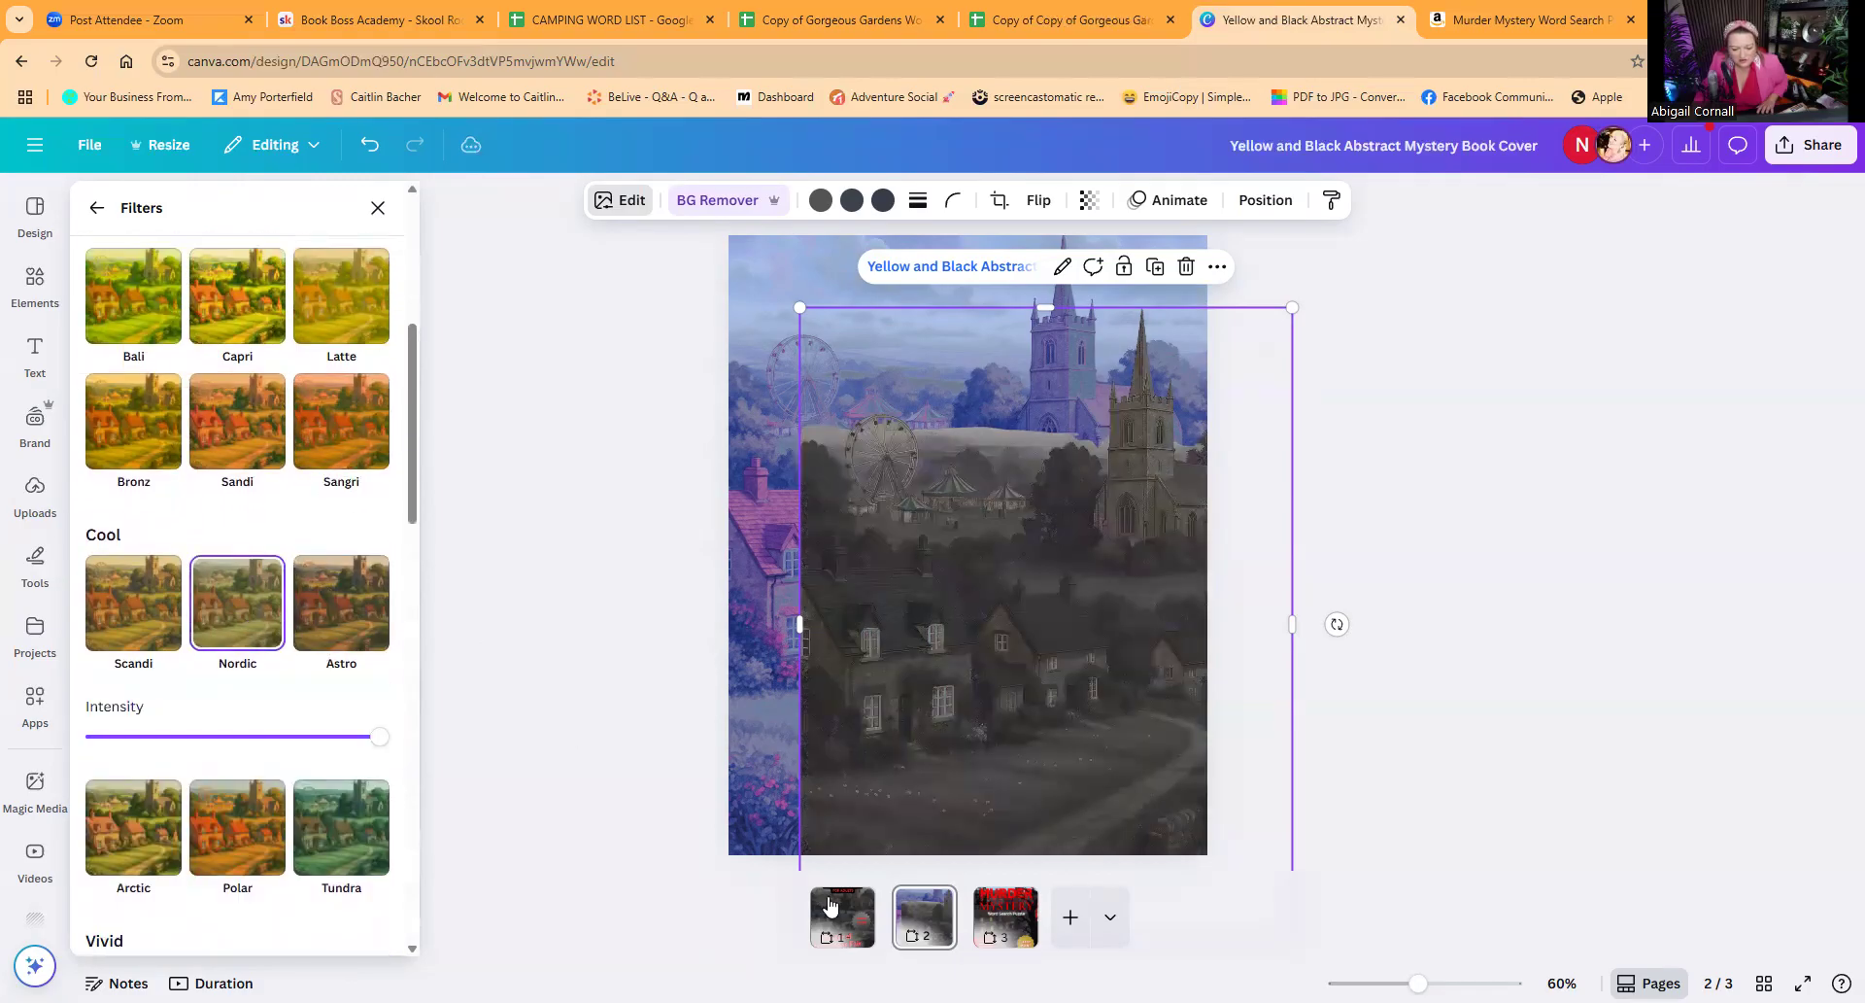
{"action": "left_click", "coordinate": [1022, 934]}
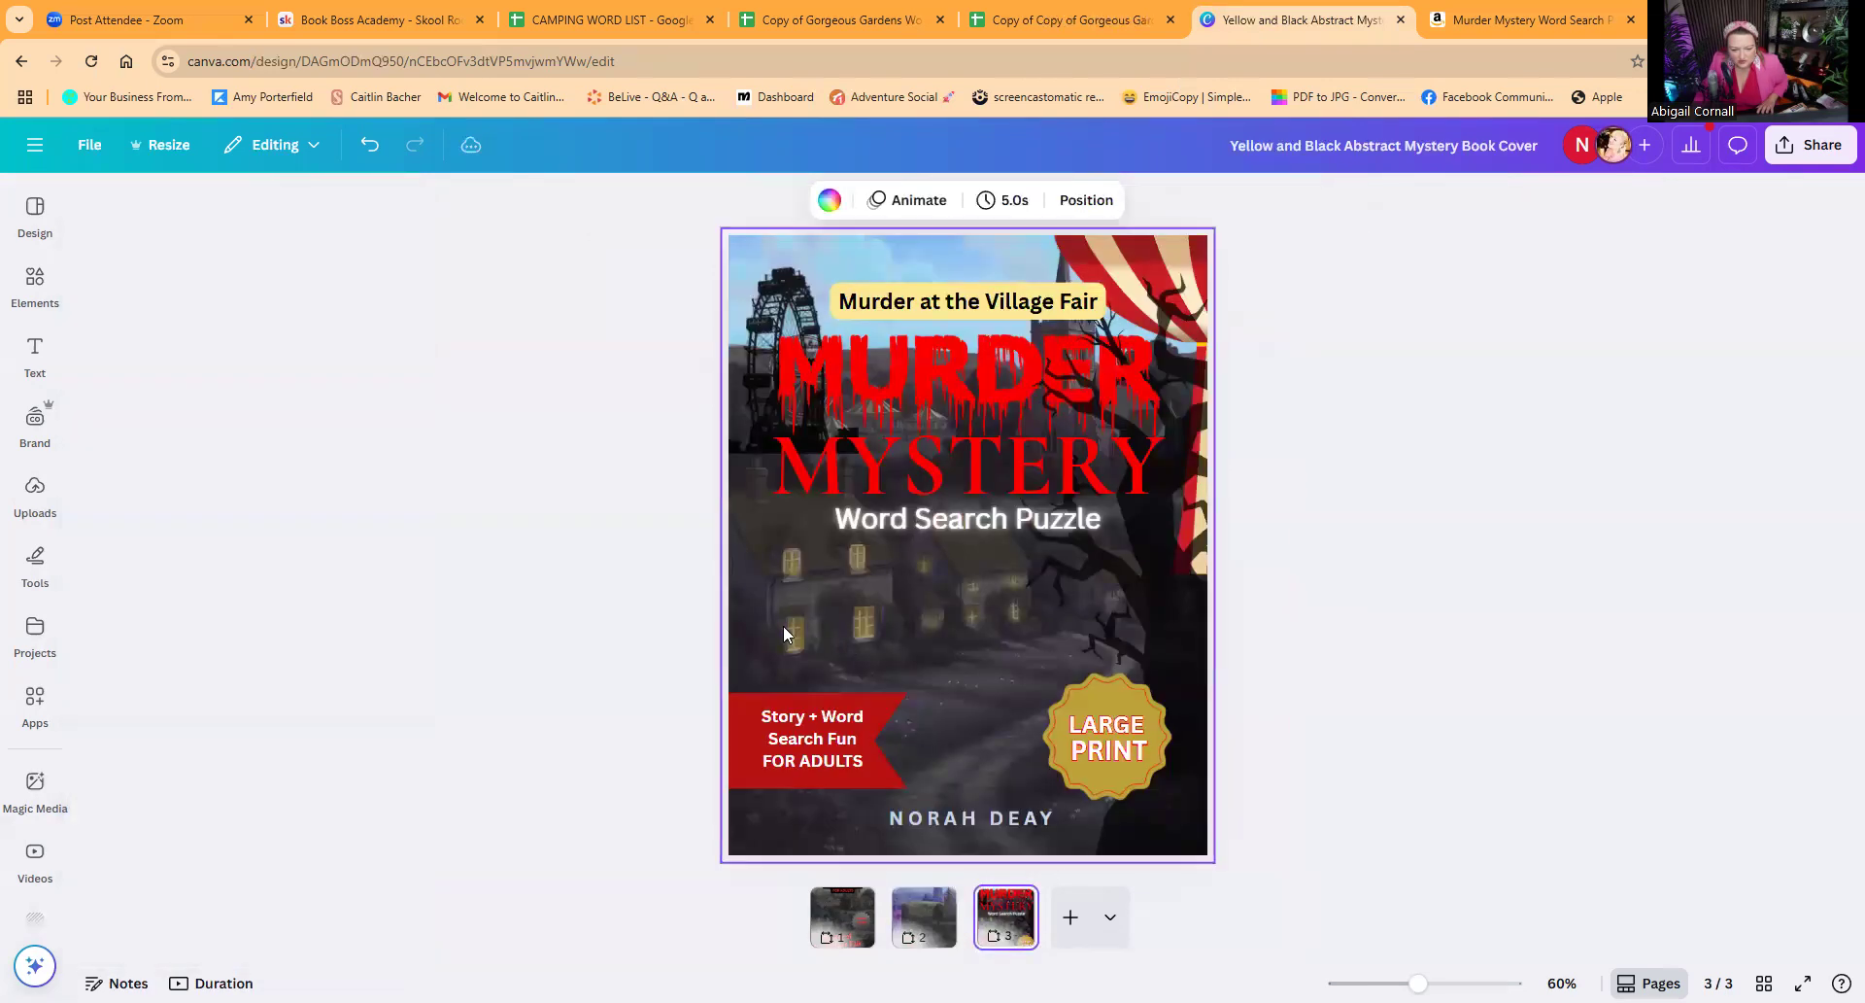
Step: Check which filter is applied to the background image on page 3 and return to page 2
{"action": "left_click", "coordinate": [752, 609]}
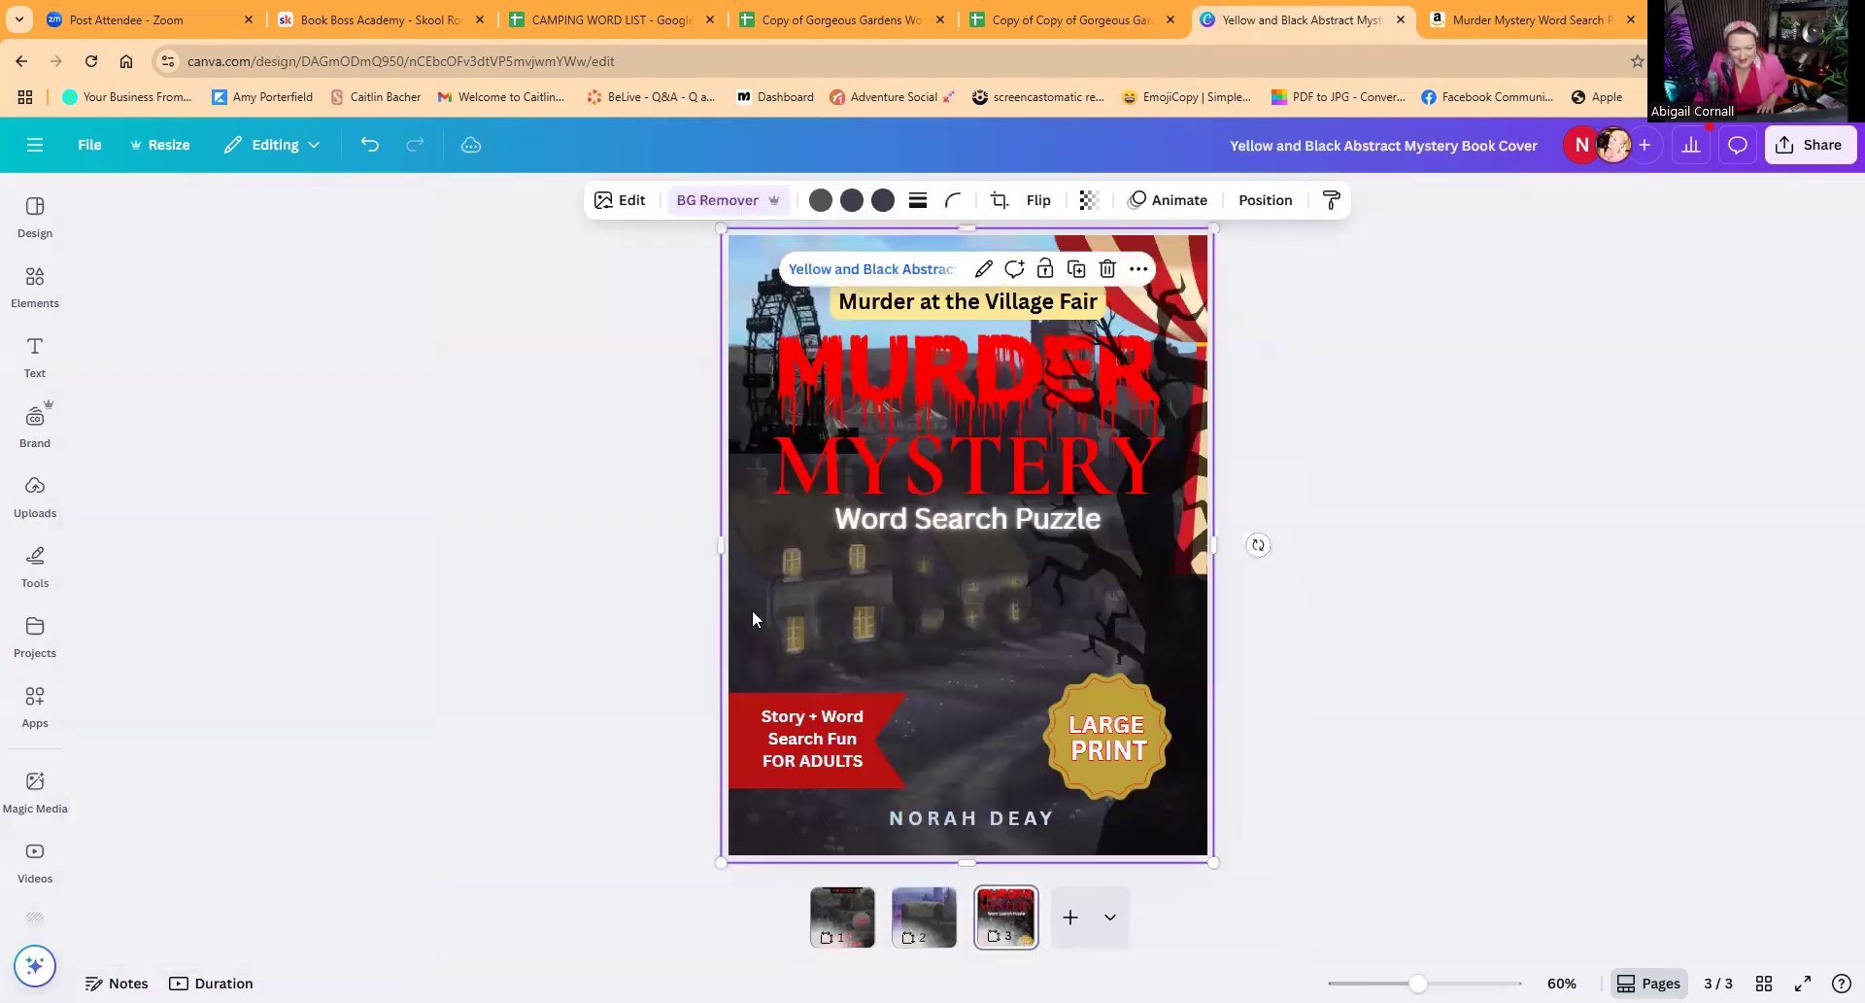
{"action": "left_click", "coordinate": [622, 201]}
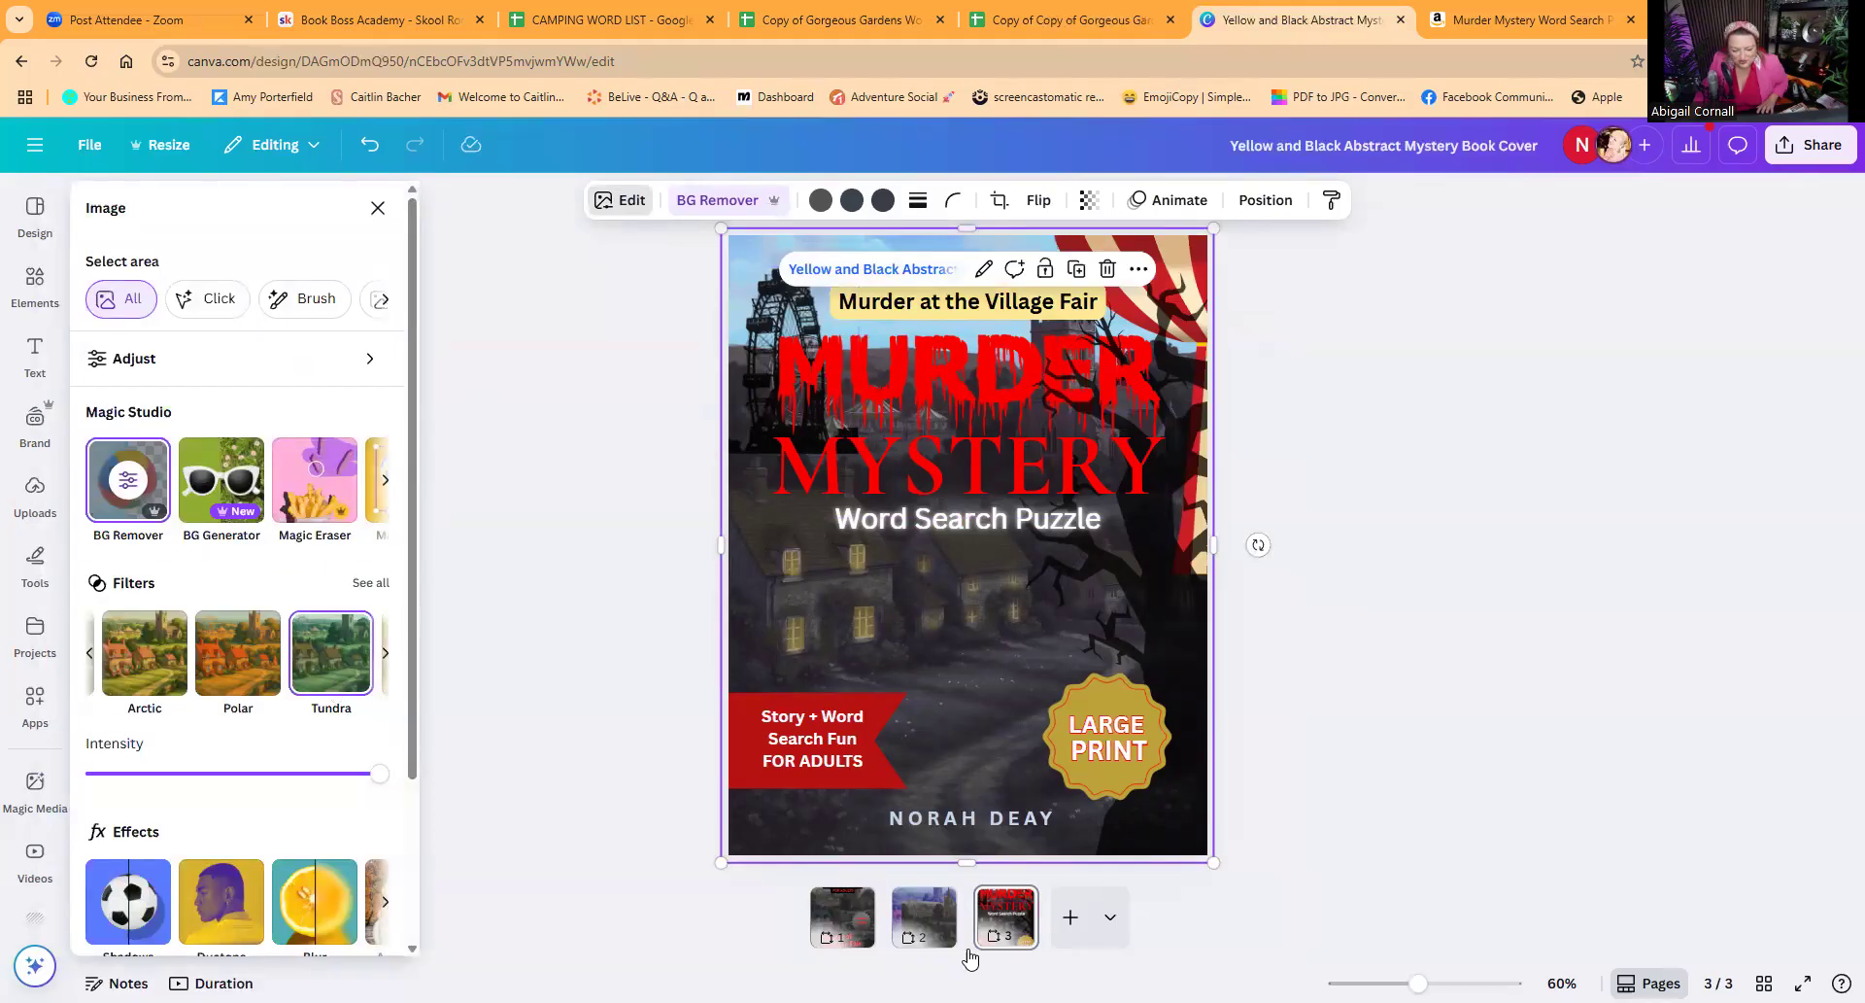
{"action": "left_click", "coordinate": [935, 930]}
Step: Apply the Tundra filter to the front village image on page 2 and move it to cover the whole page
{"action": "left_click", "coordinate": [941, 678]}
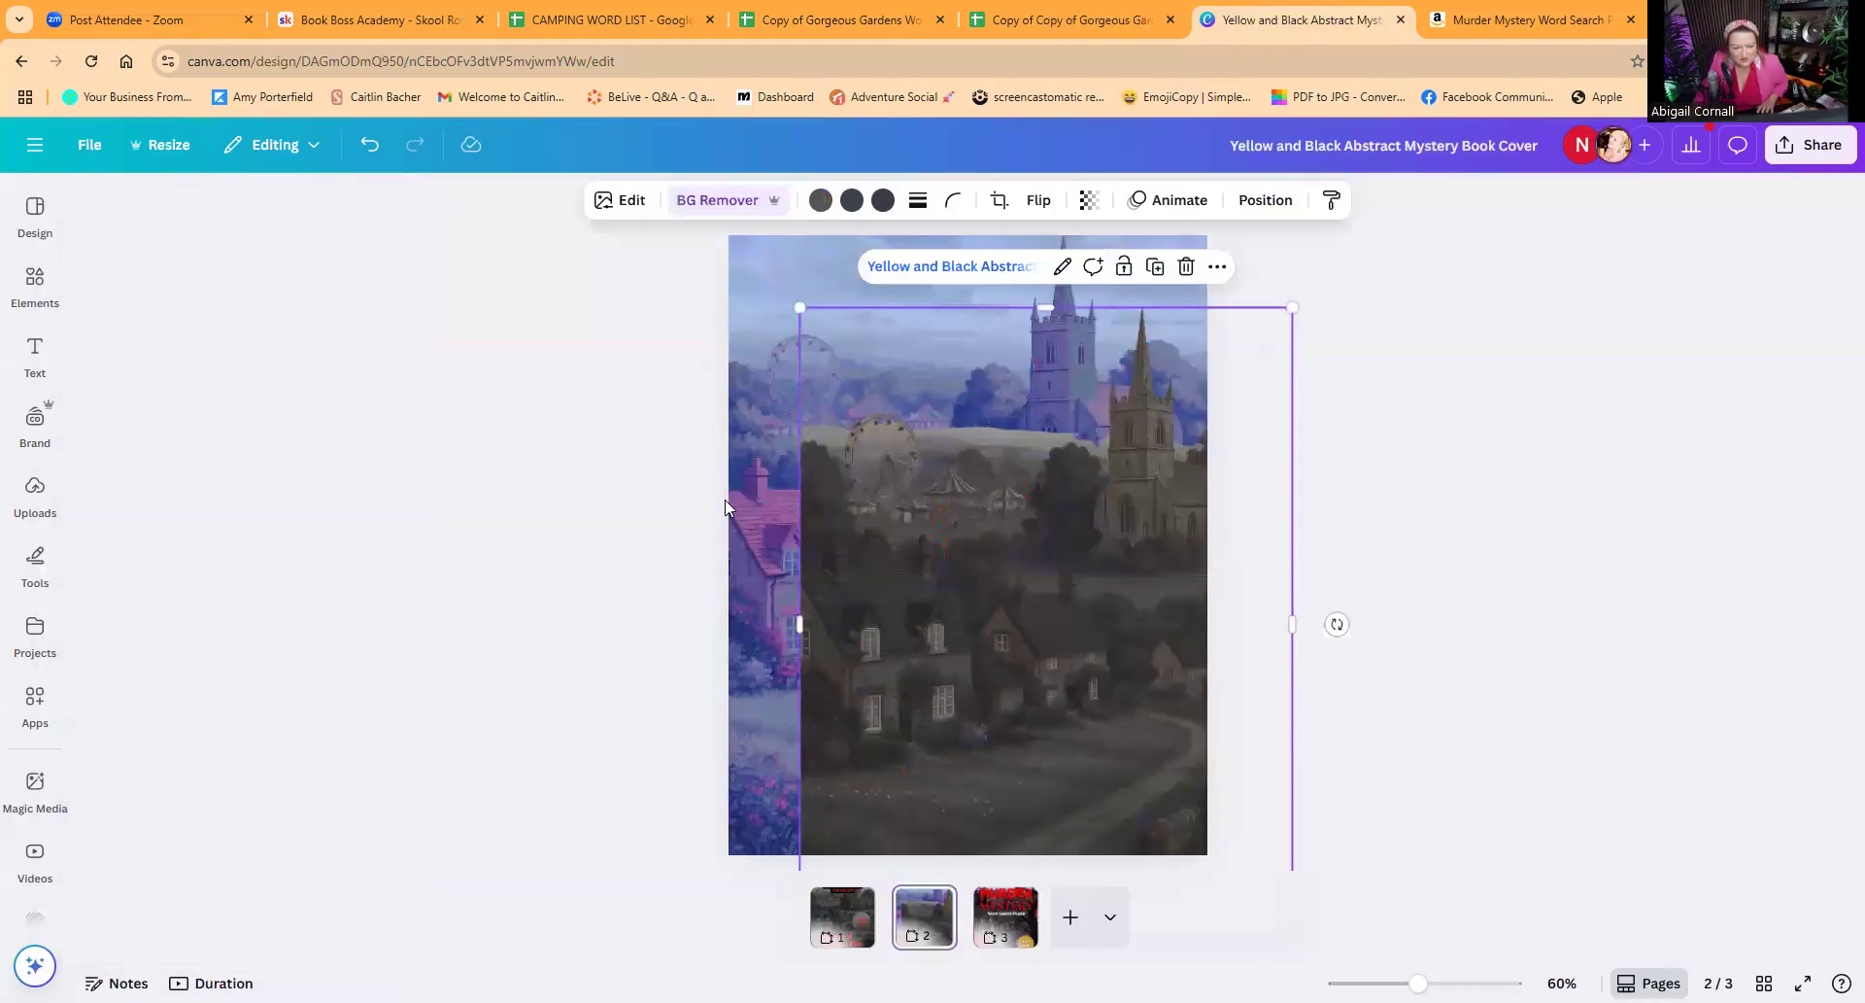
{"action": "left_click", "coordinate": [624, 201]}
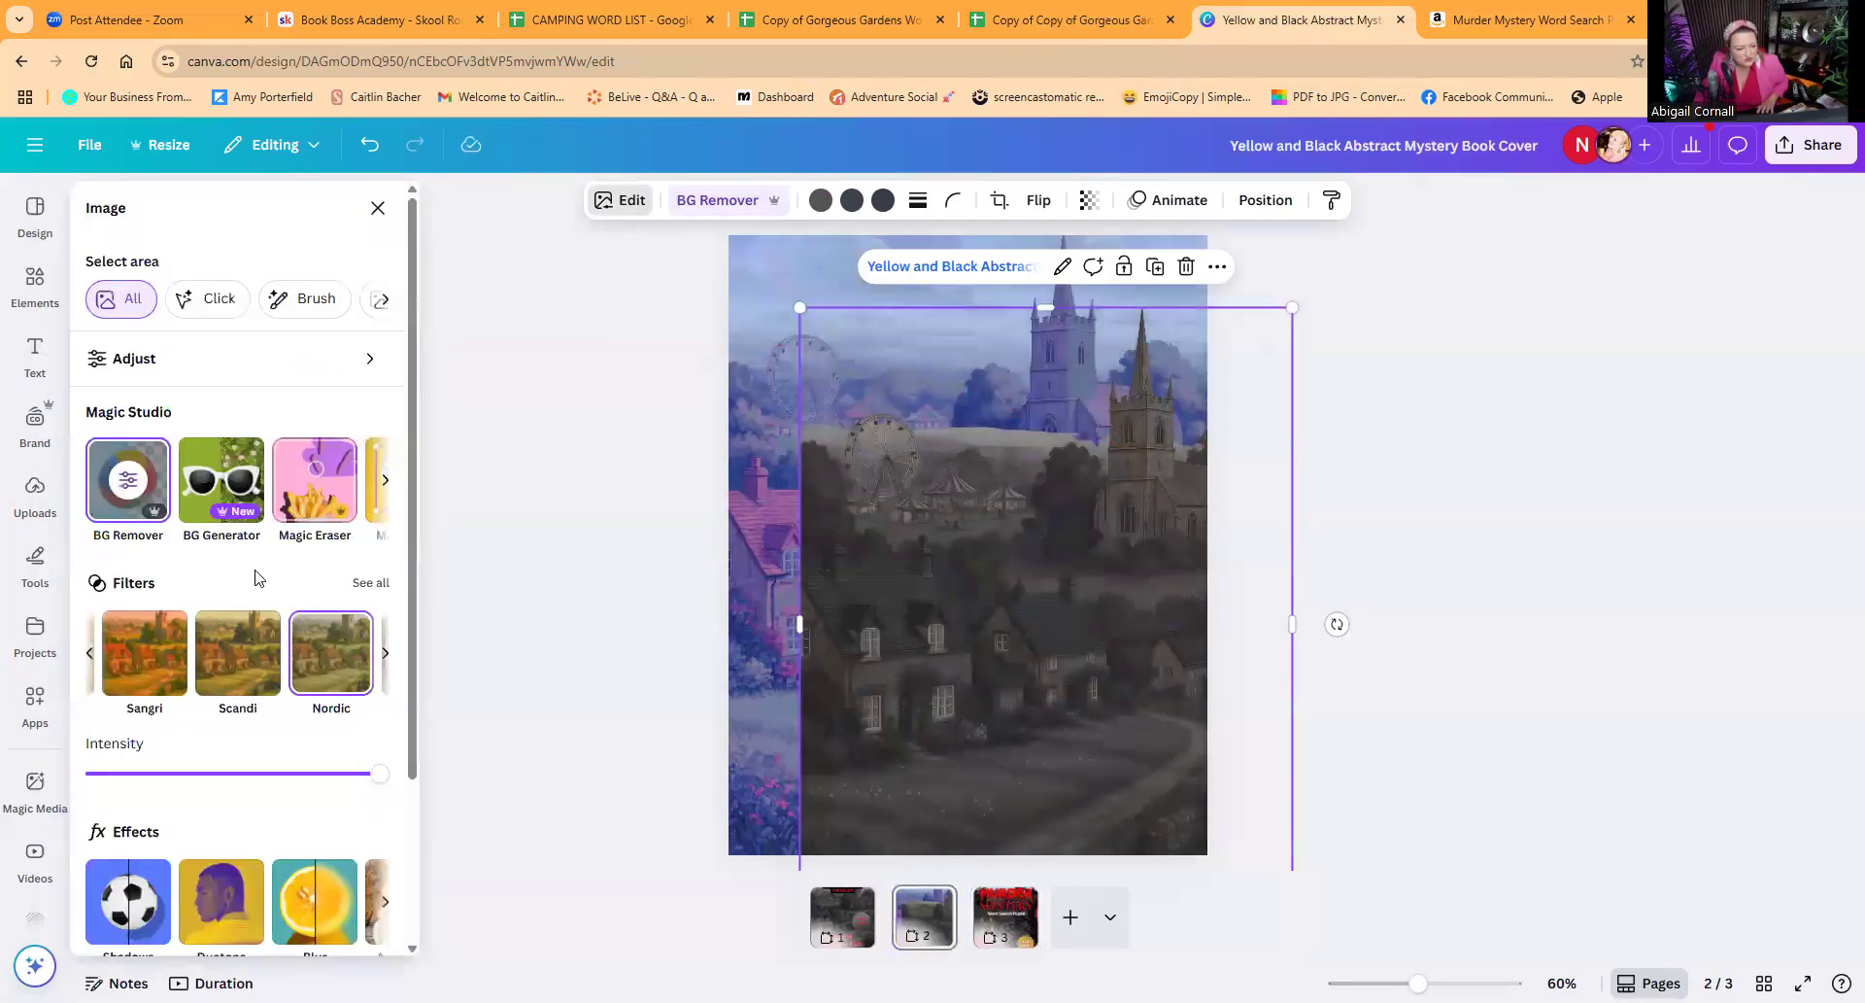
{"action": "left_click", "coordinate": [359, 589]}
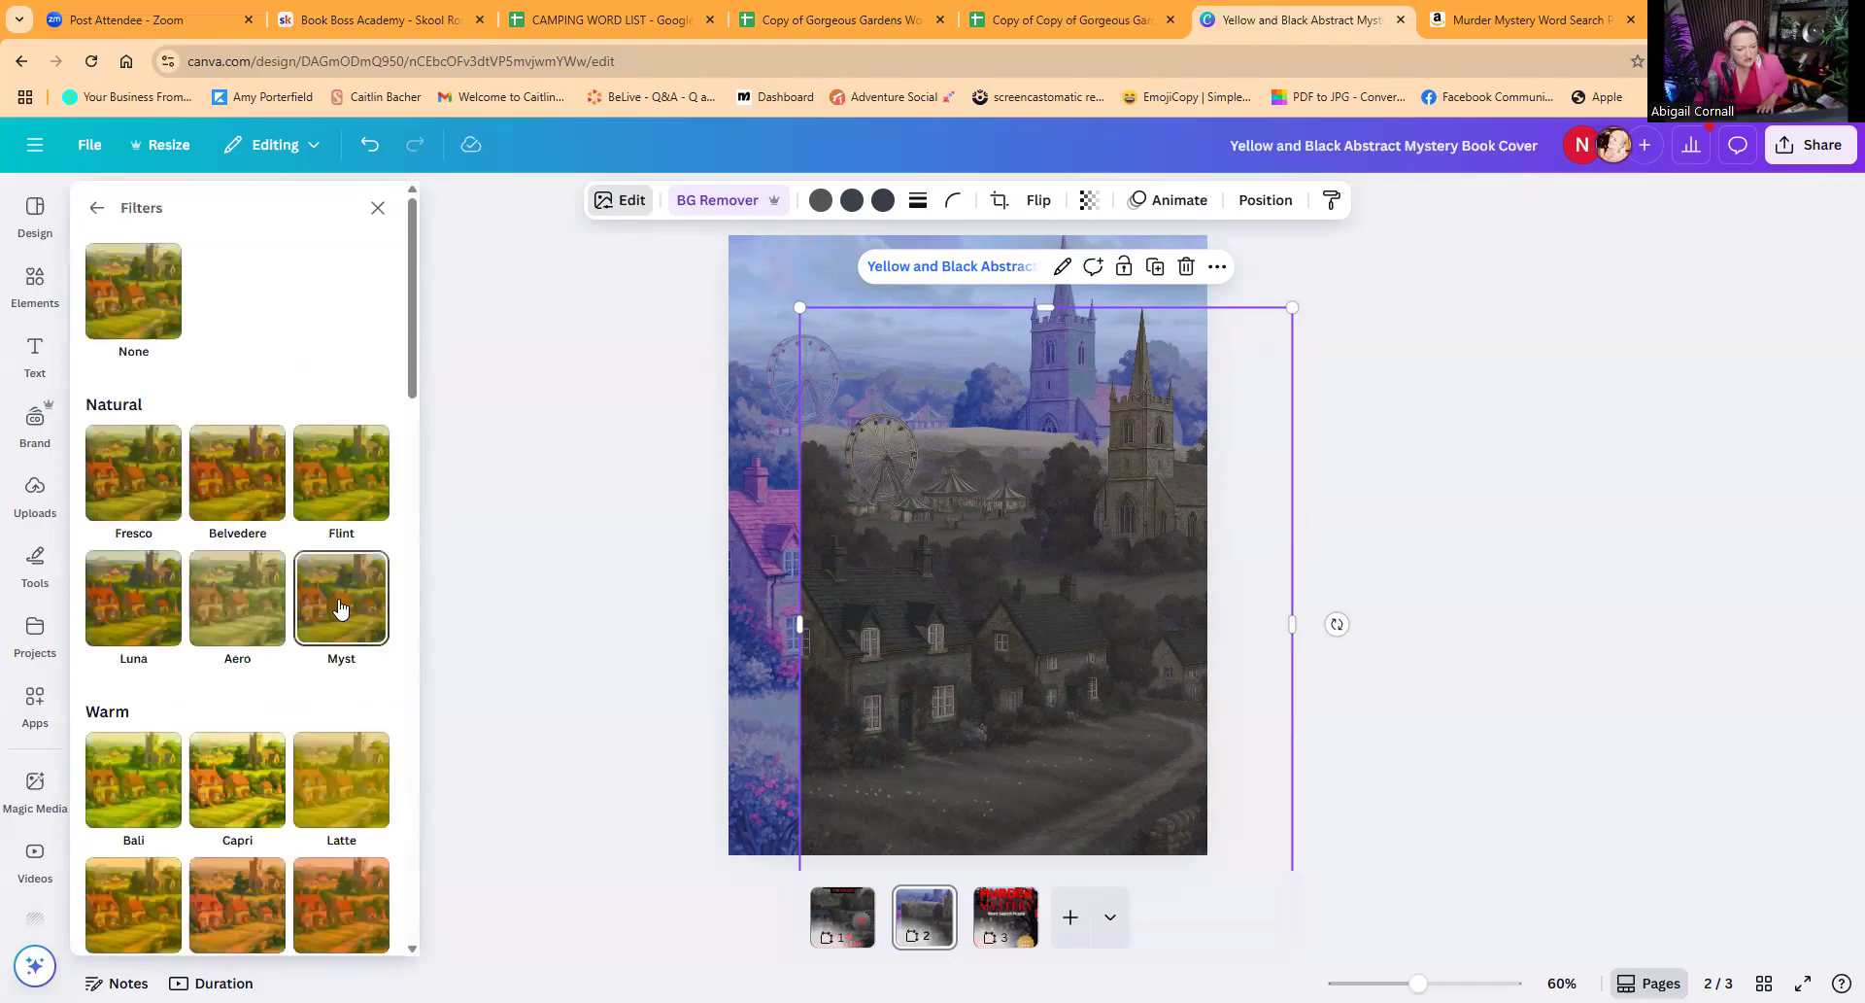
{"action": "scroll", "coordinate": [307, 668], "scroll_direction": "down", "scroll_amount": 1}
{"action": "scroll", "coordinate": [307, 671], "scroll_direction": "down", "scroll_amount": 5}
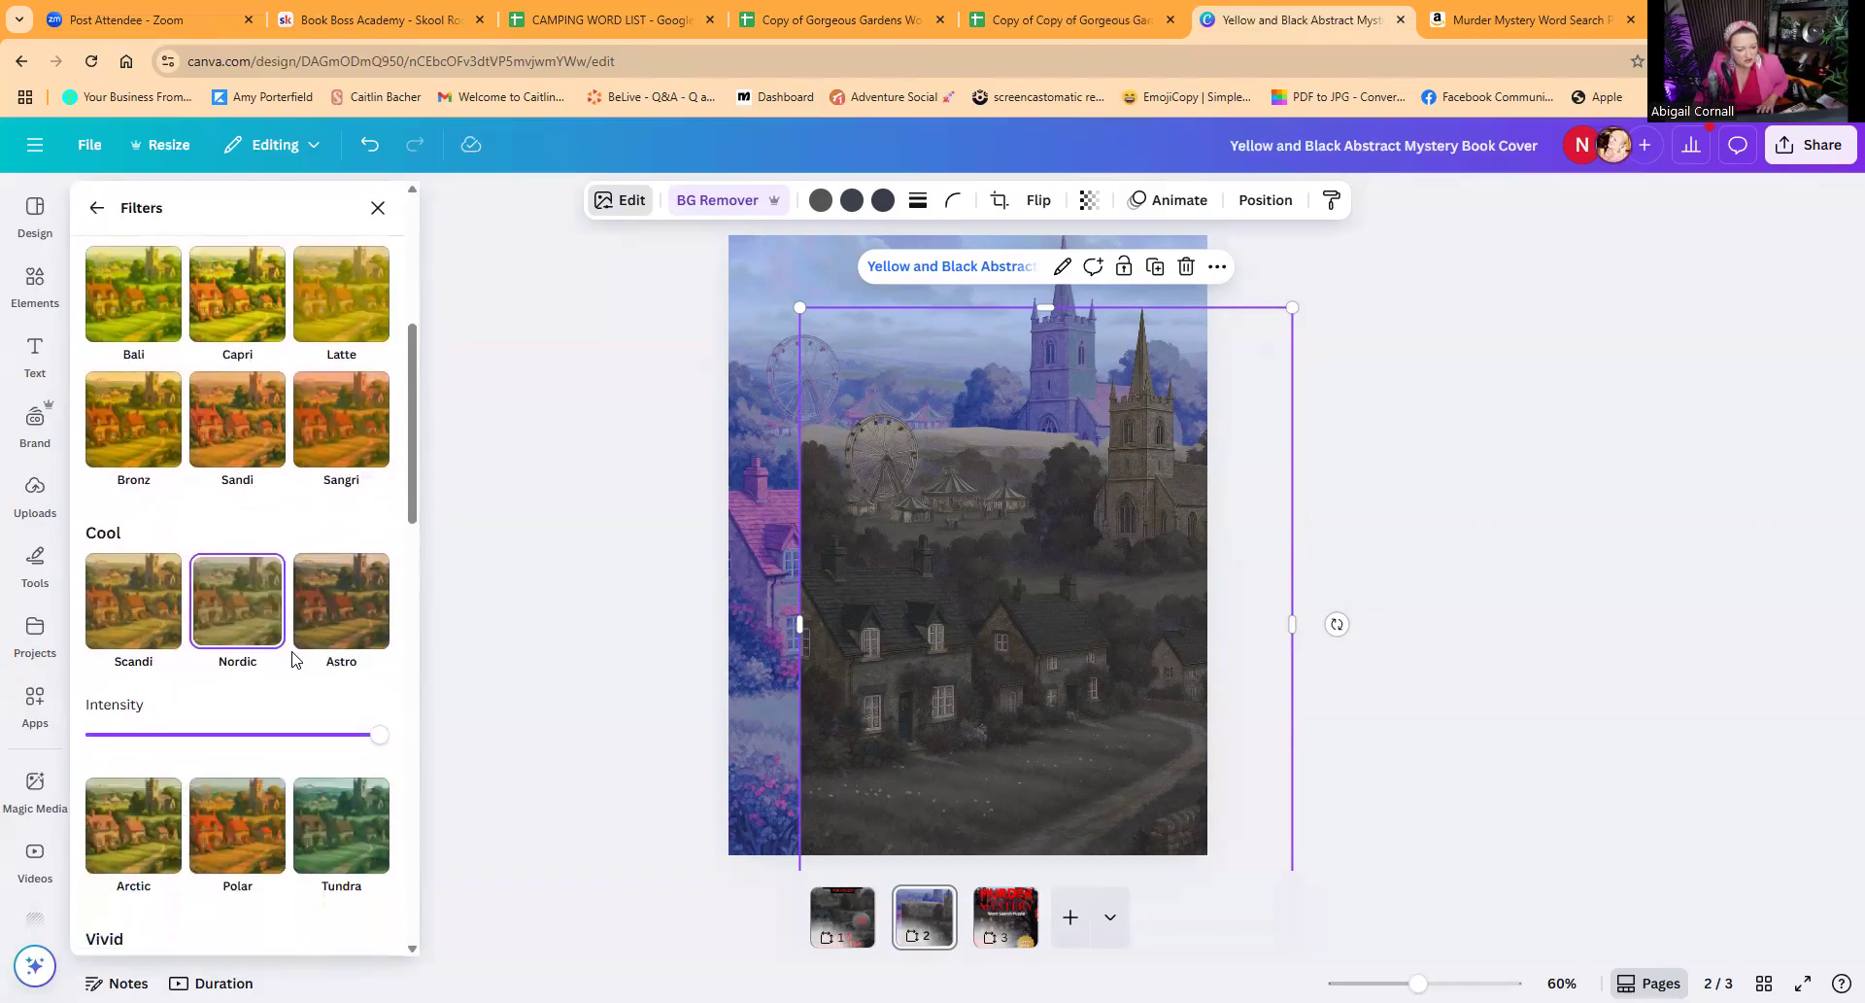
{"action": "scroll", "coordinate": [292, 657], "scroll_direction": "down", "scroll_amount": 3}
{"action": "left_click", "coordinate": [337, 645]}
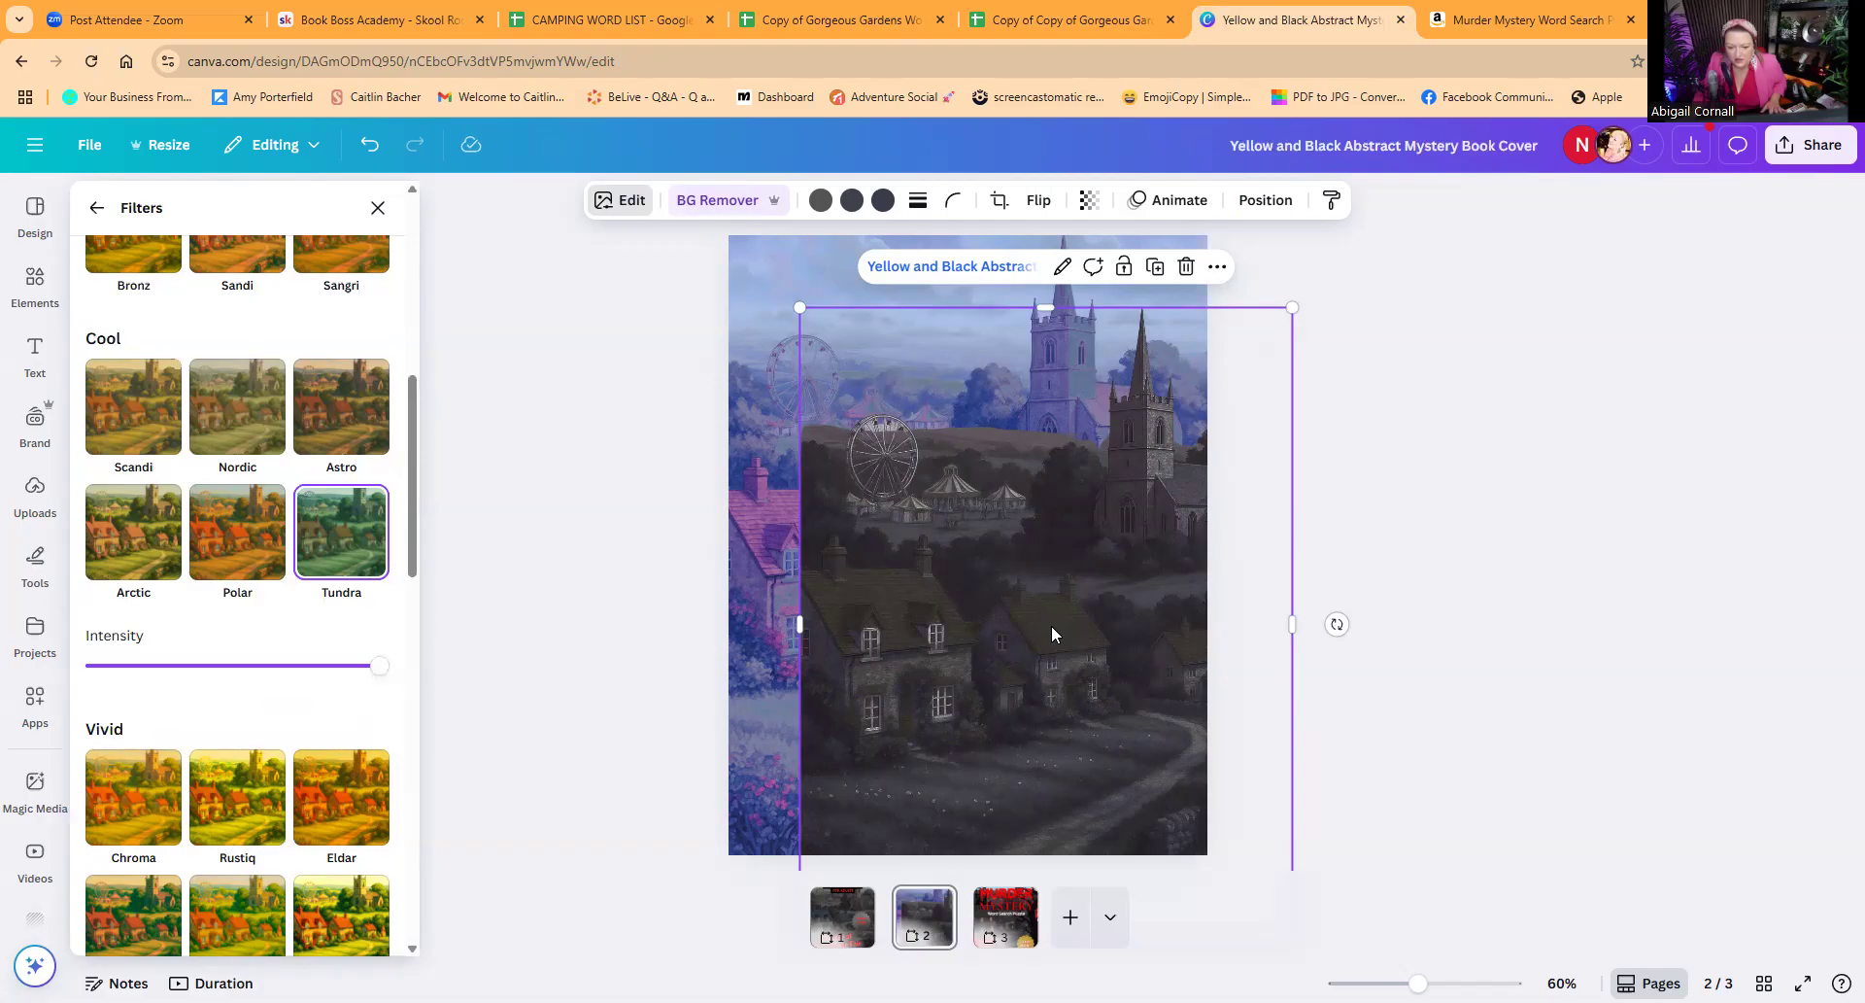
{"action": "left_click_drag", "start_coordinate": [1051, 626], "coordinate": [971, 544]}
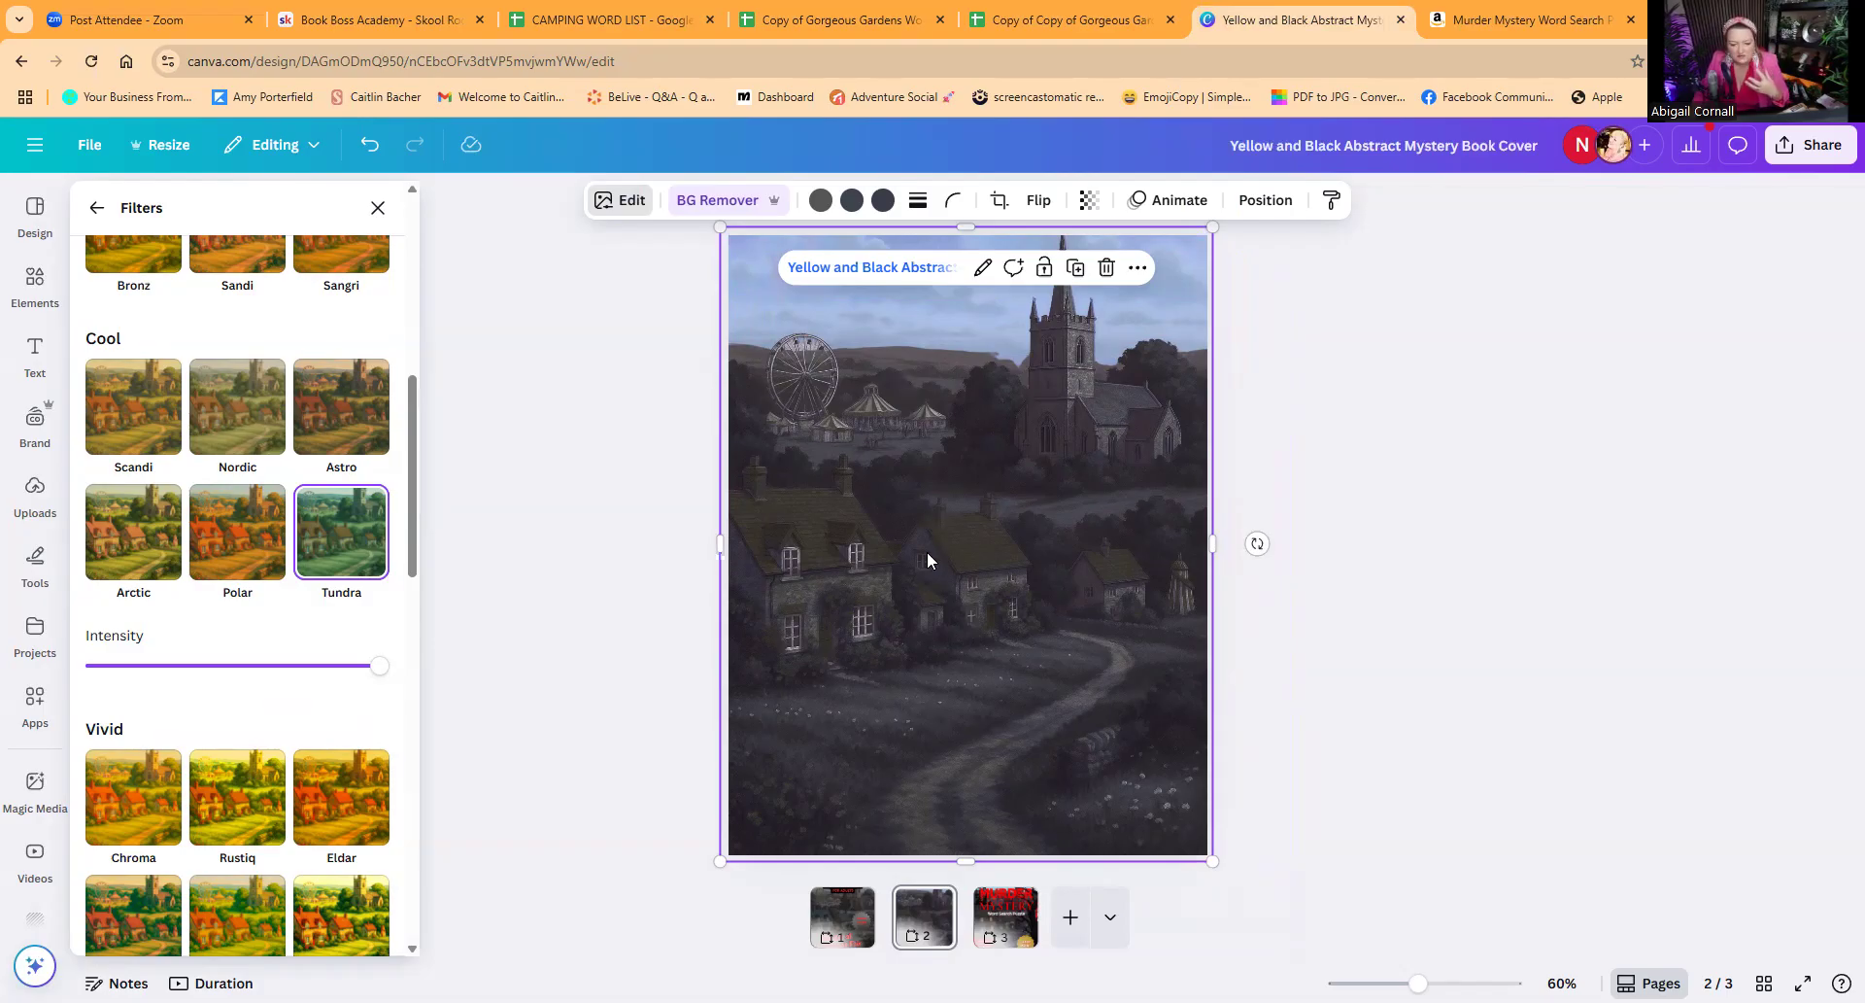
Step: Set the brightness of the front village image to -20
{"action": "left_click", "coordinate": [620, 203]}
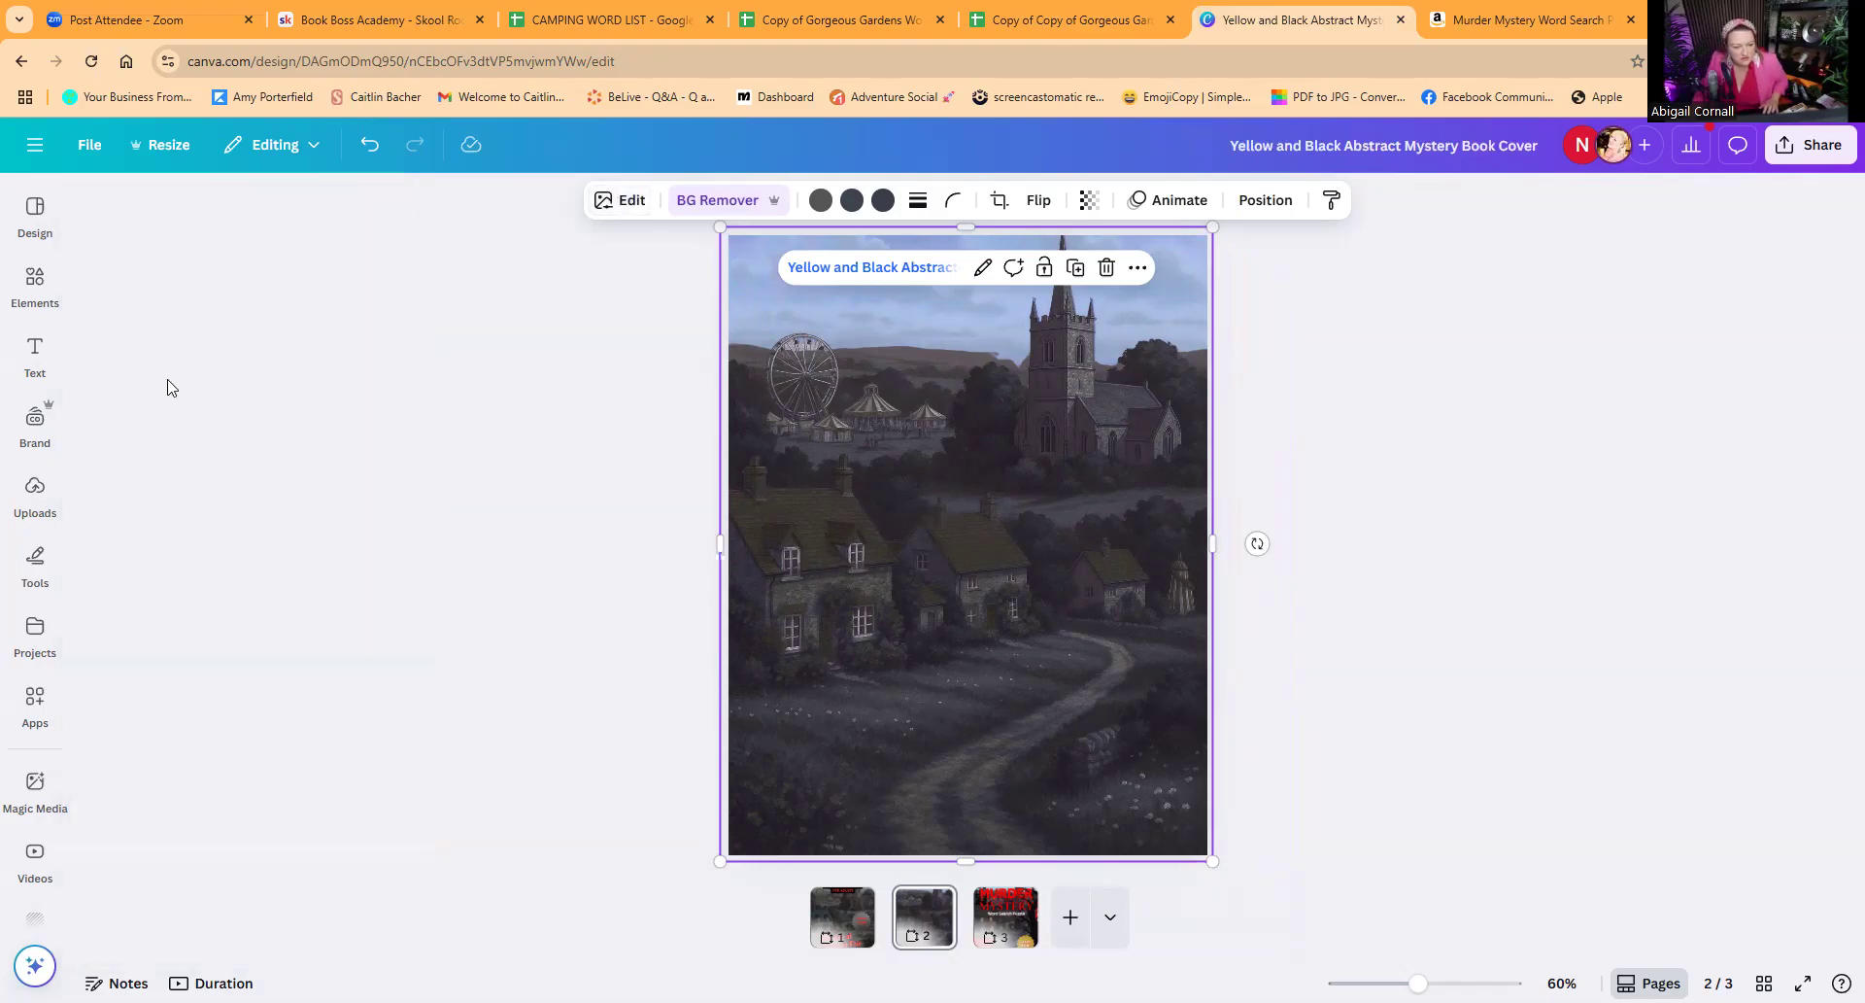
{"action": "left_click", "coordinate": [603, 203]}
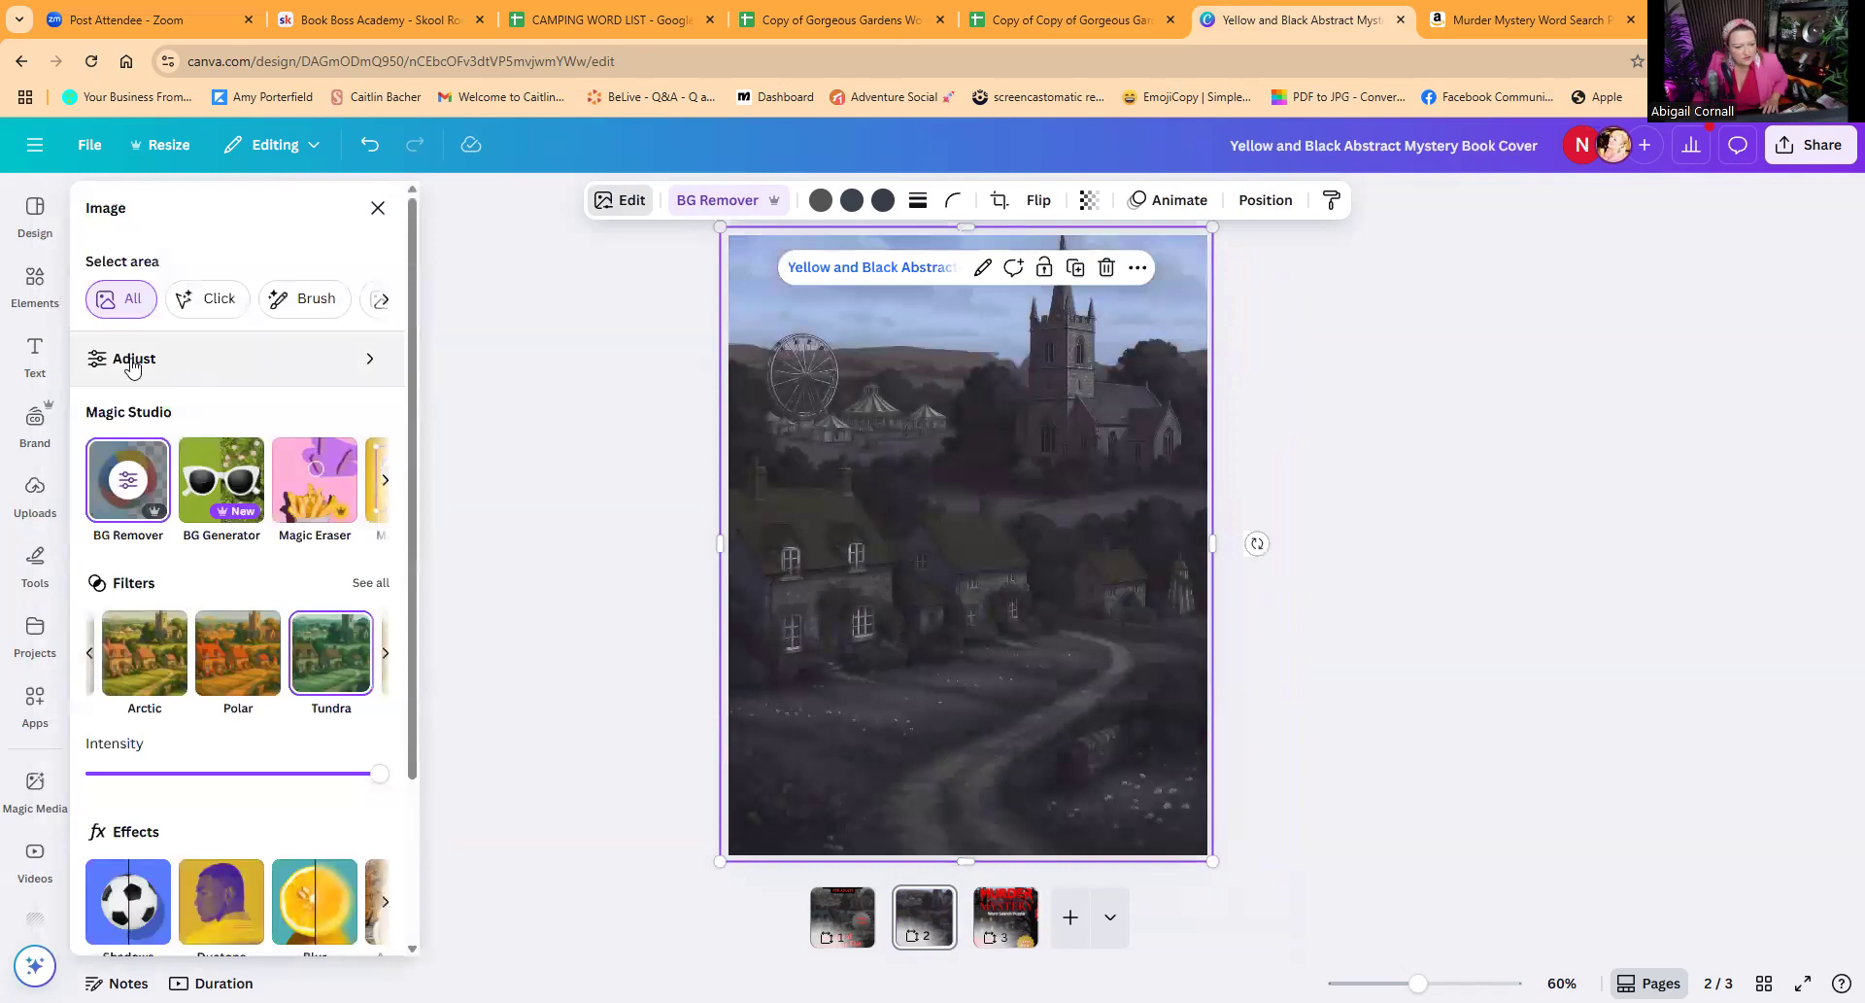
{"action": "left_click", "coordinate": [130, 361]}
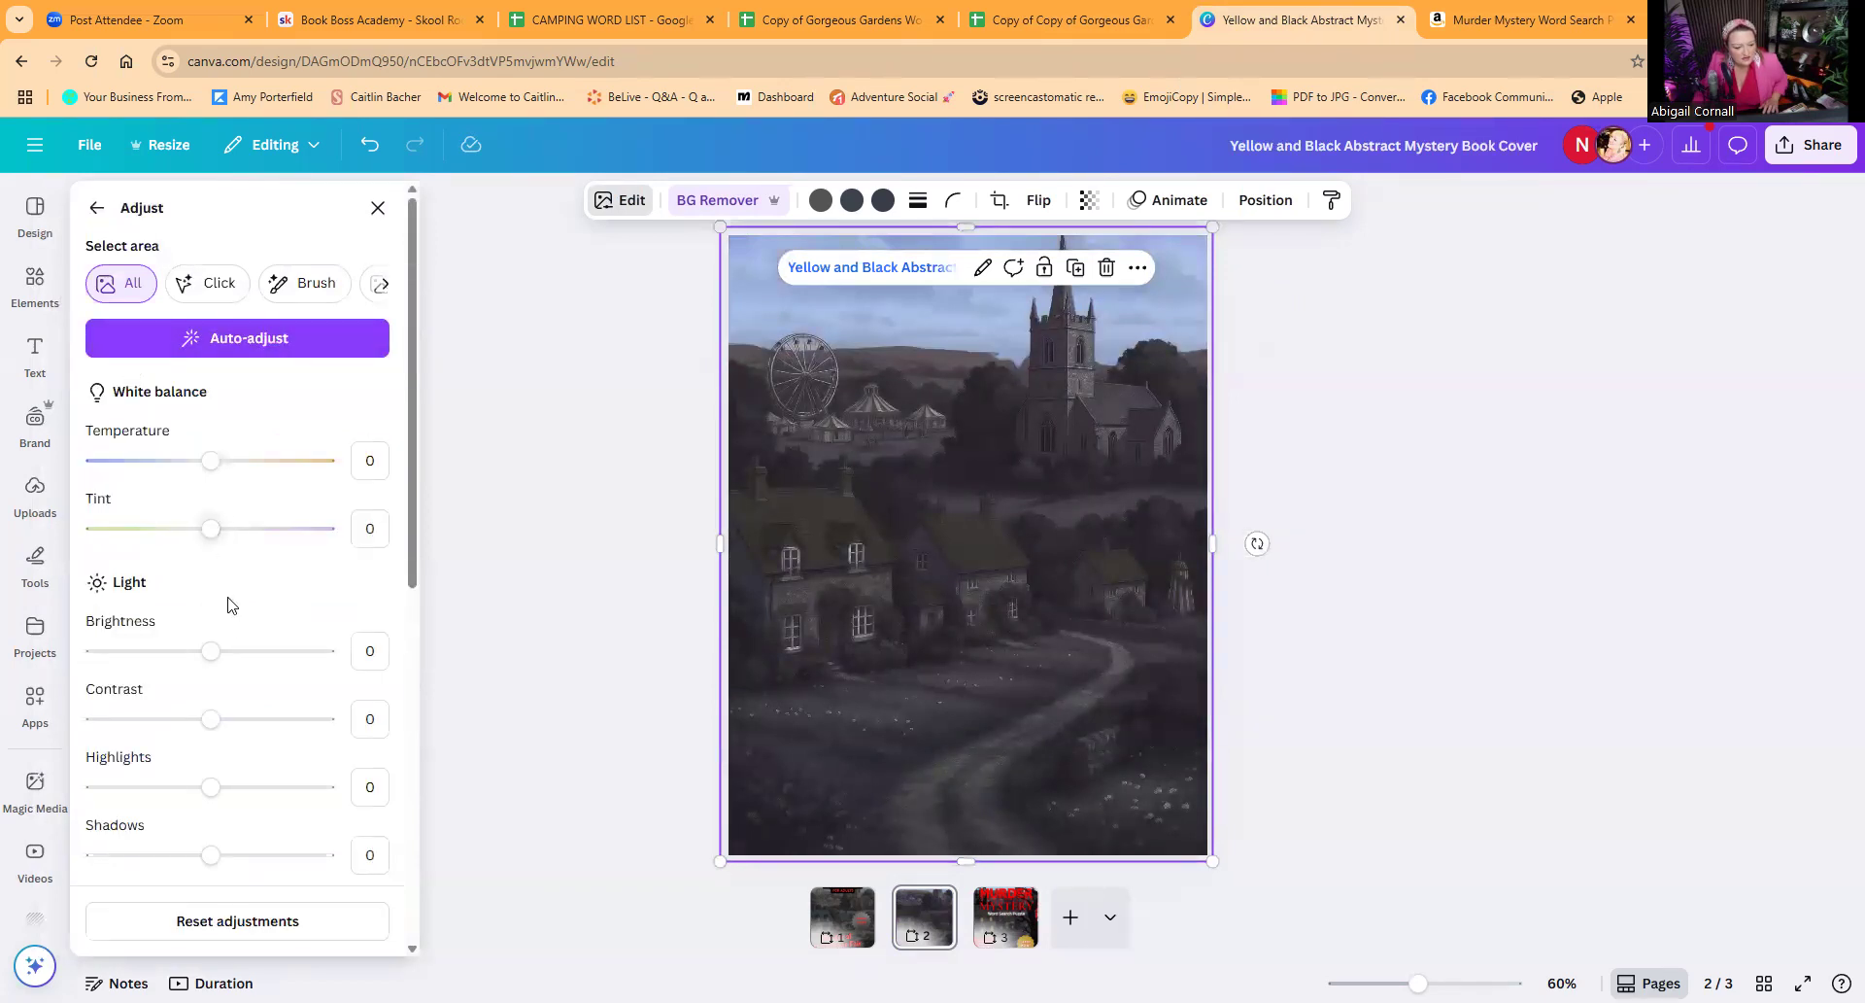
{"action": "left_click_drag", "start_coordinate": [201, 660], "coordinate": [188, 664]}
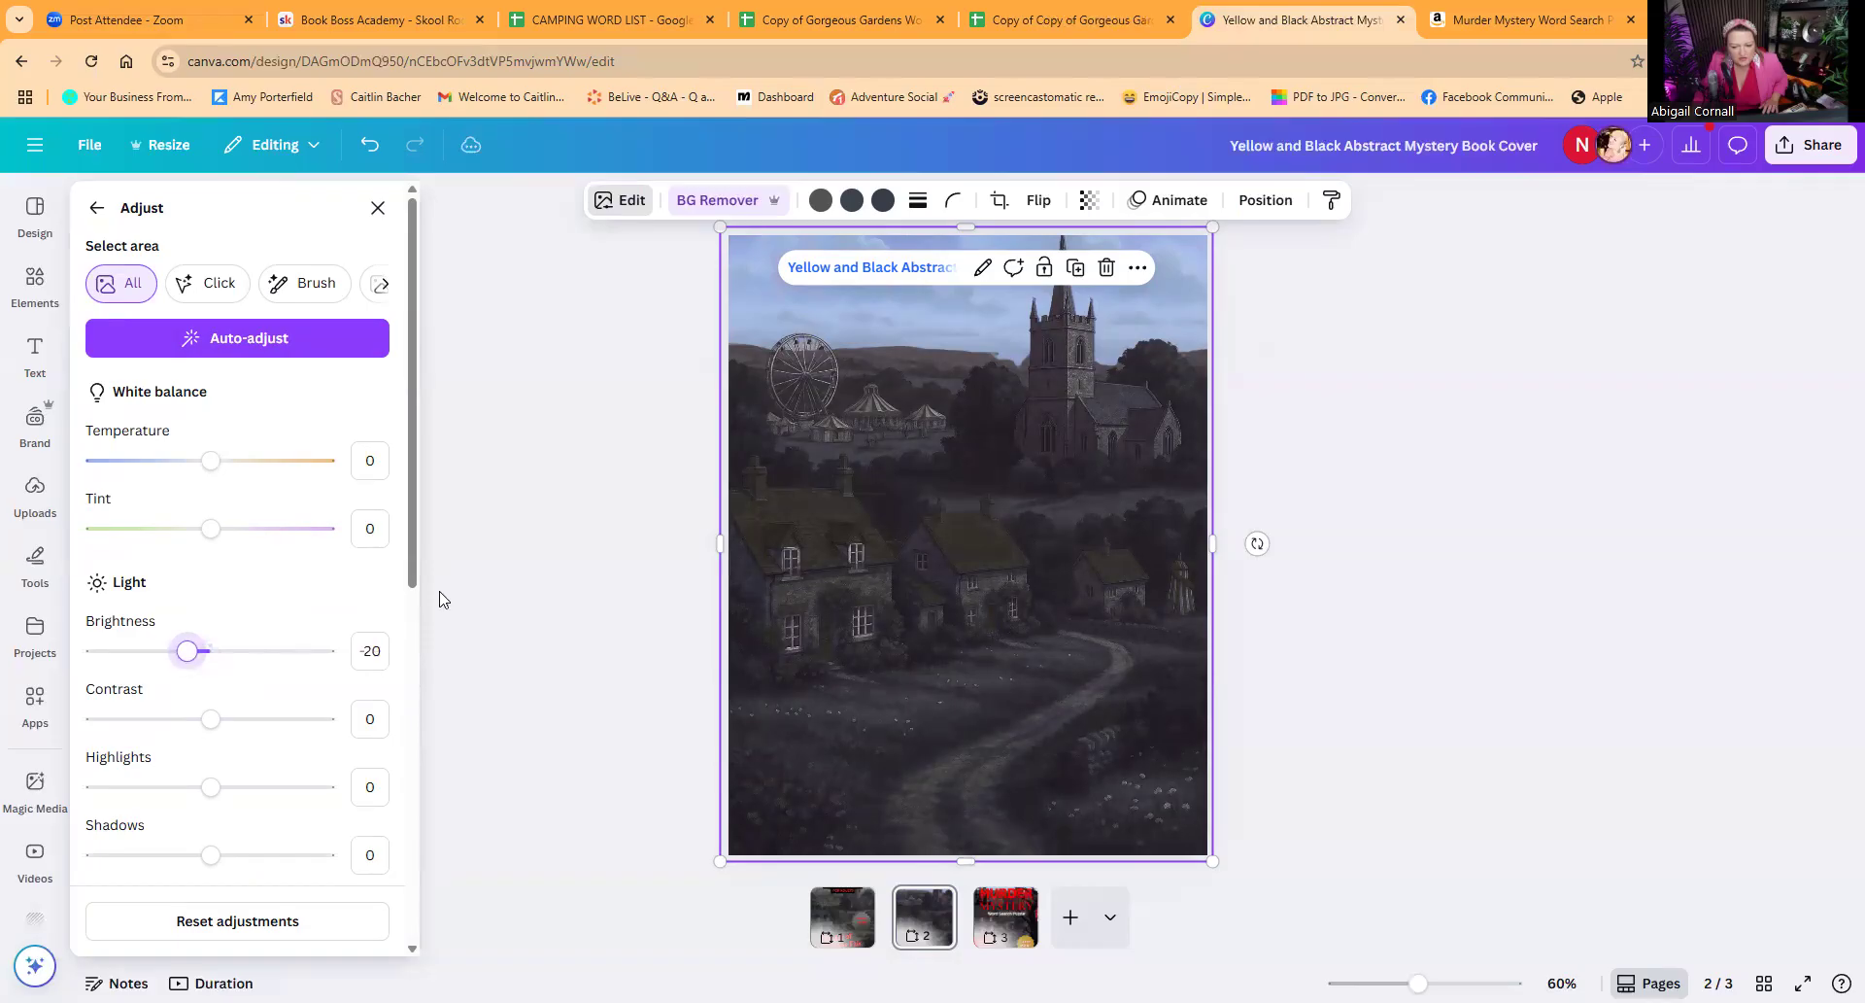
{"action": "left_click", "coordinate": [632, 564]}
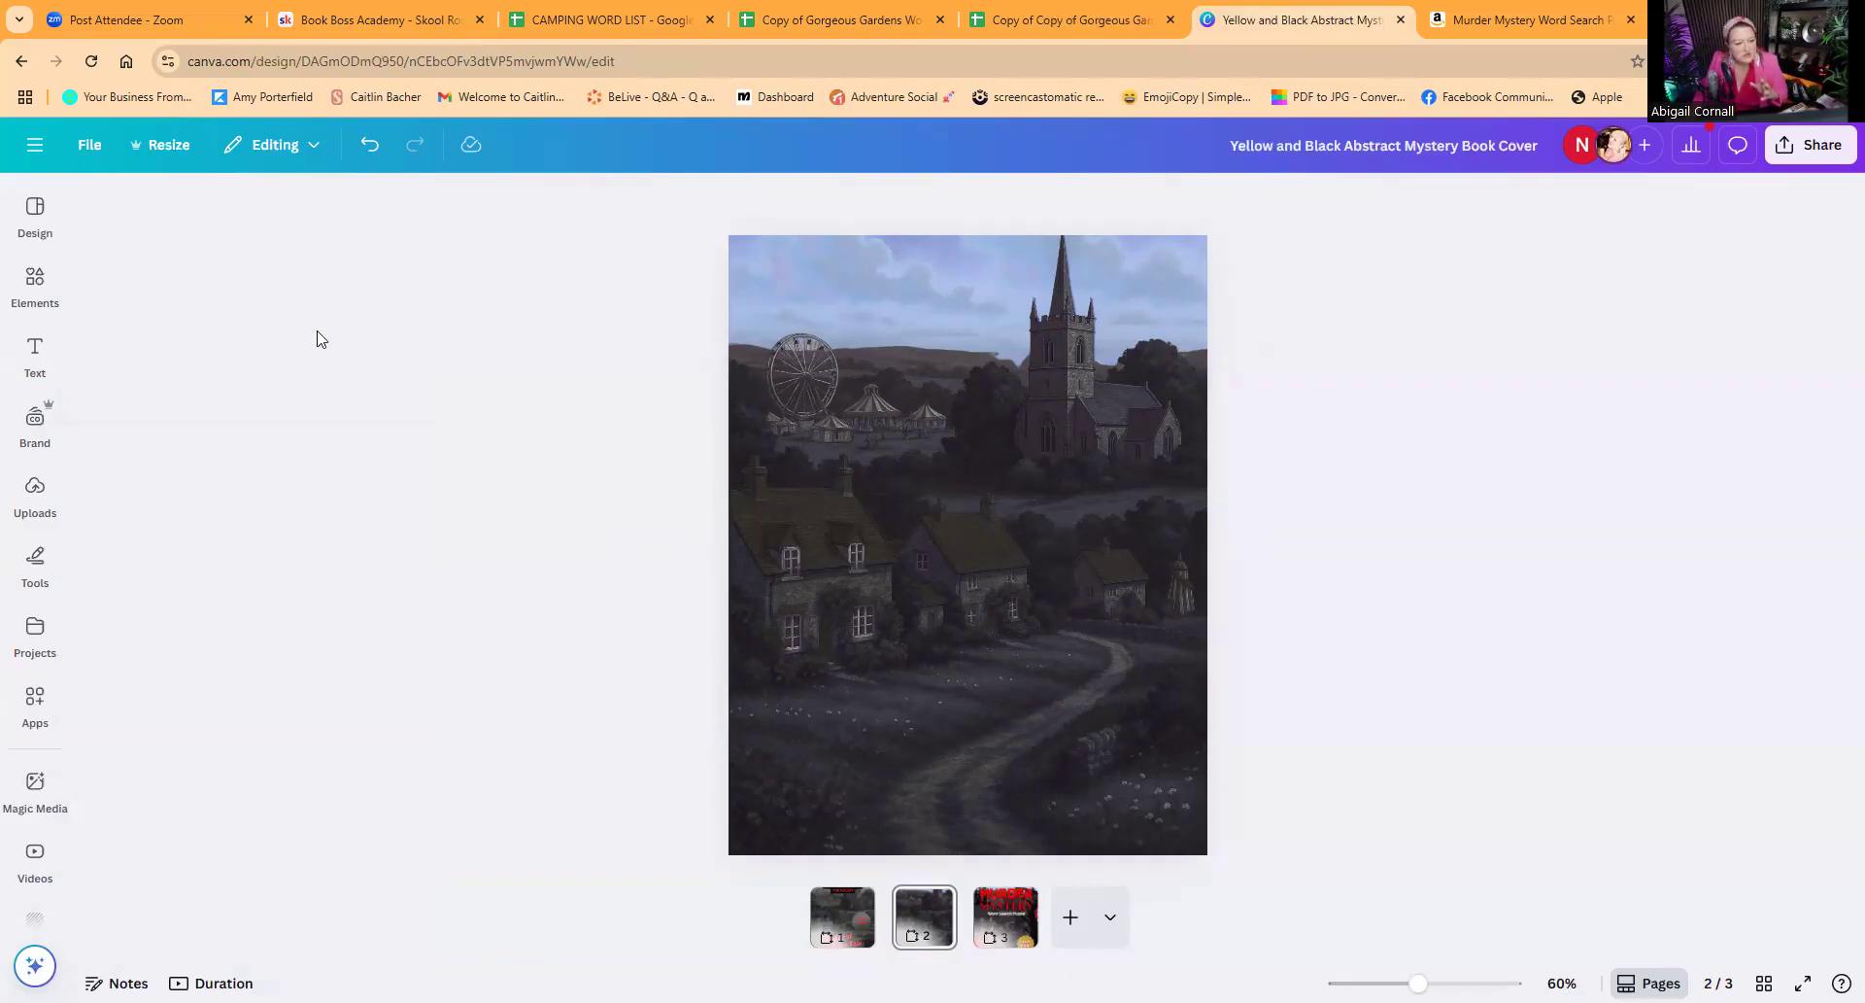
Step: Search the elements for "spooky letters" and show all the matching graphics
{"action": "left_click", "coordinate": [35, 282]}
{"action": "left_click", "coordinate": [149, 210]}
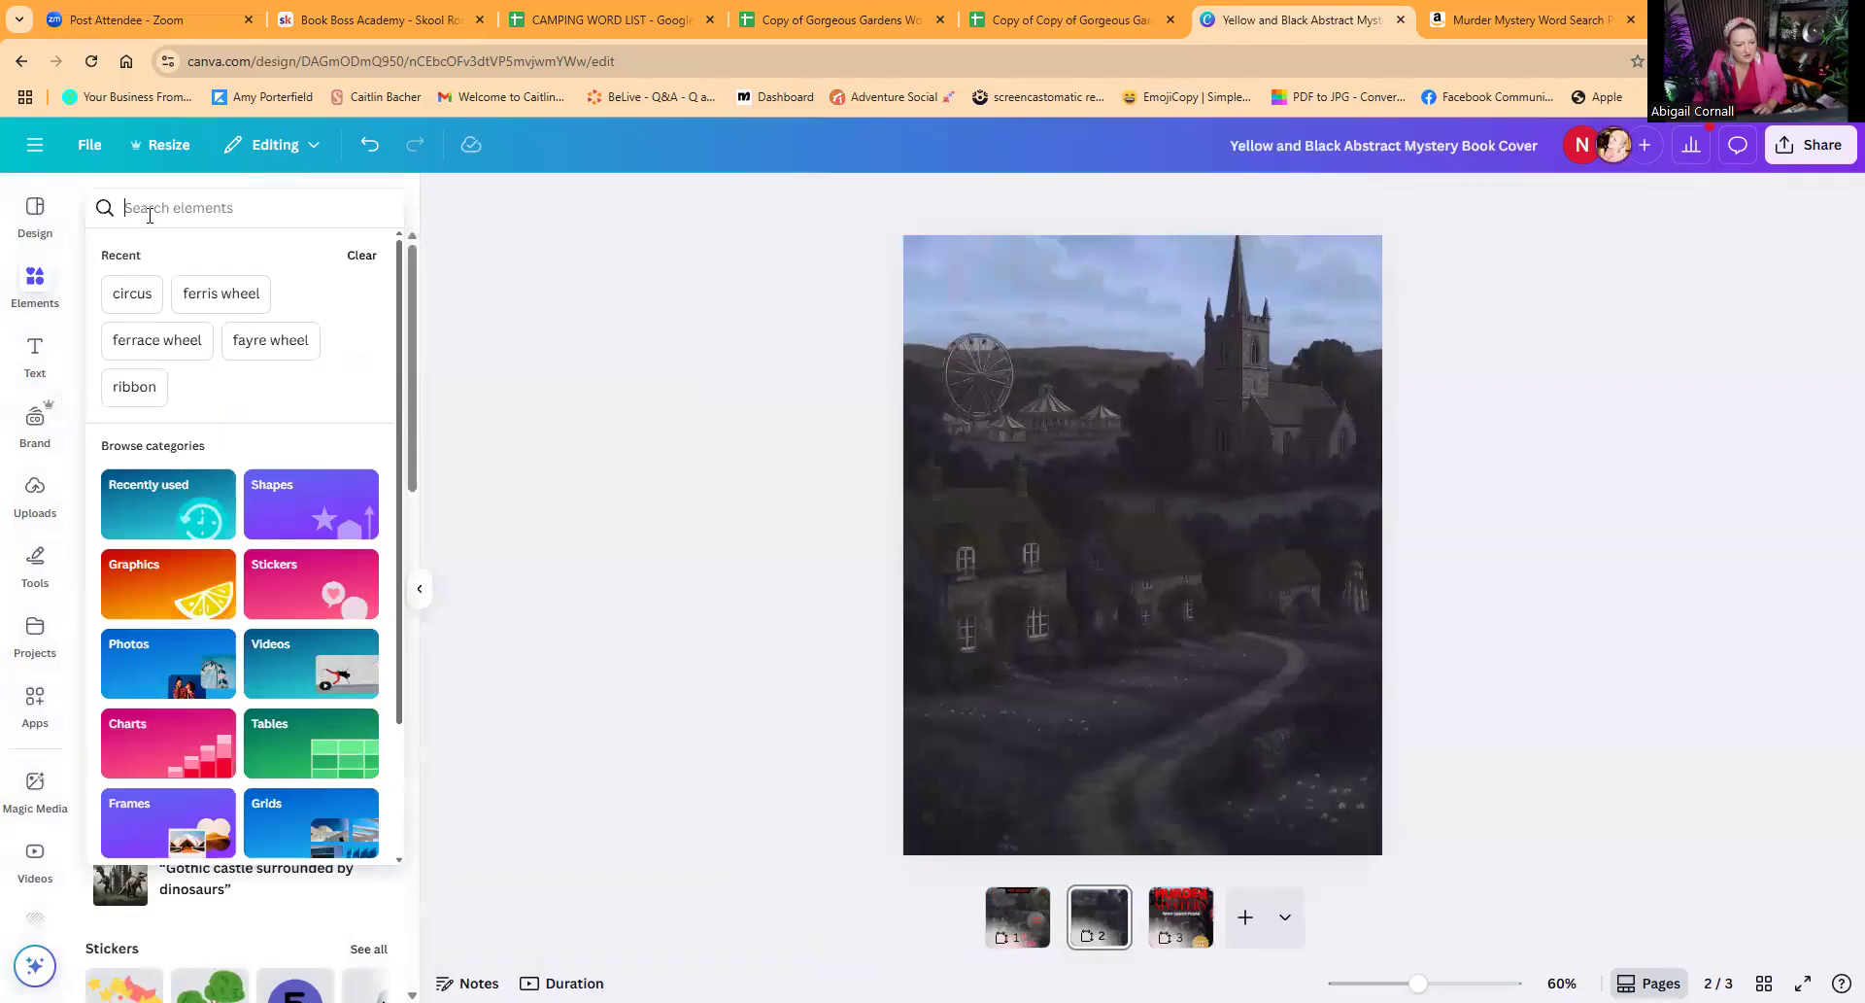
{"action": "type", "text": "spoo"}
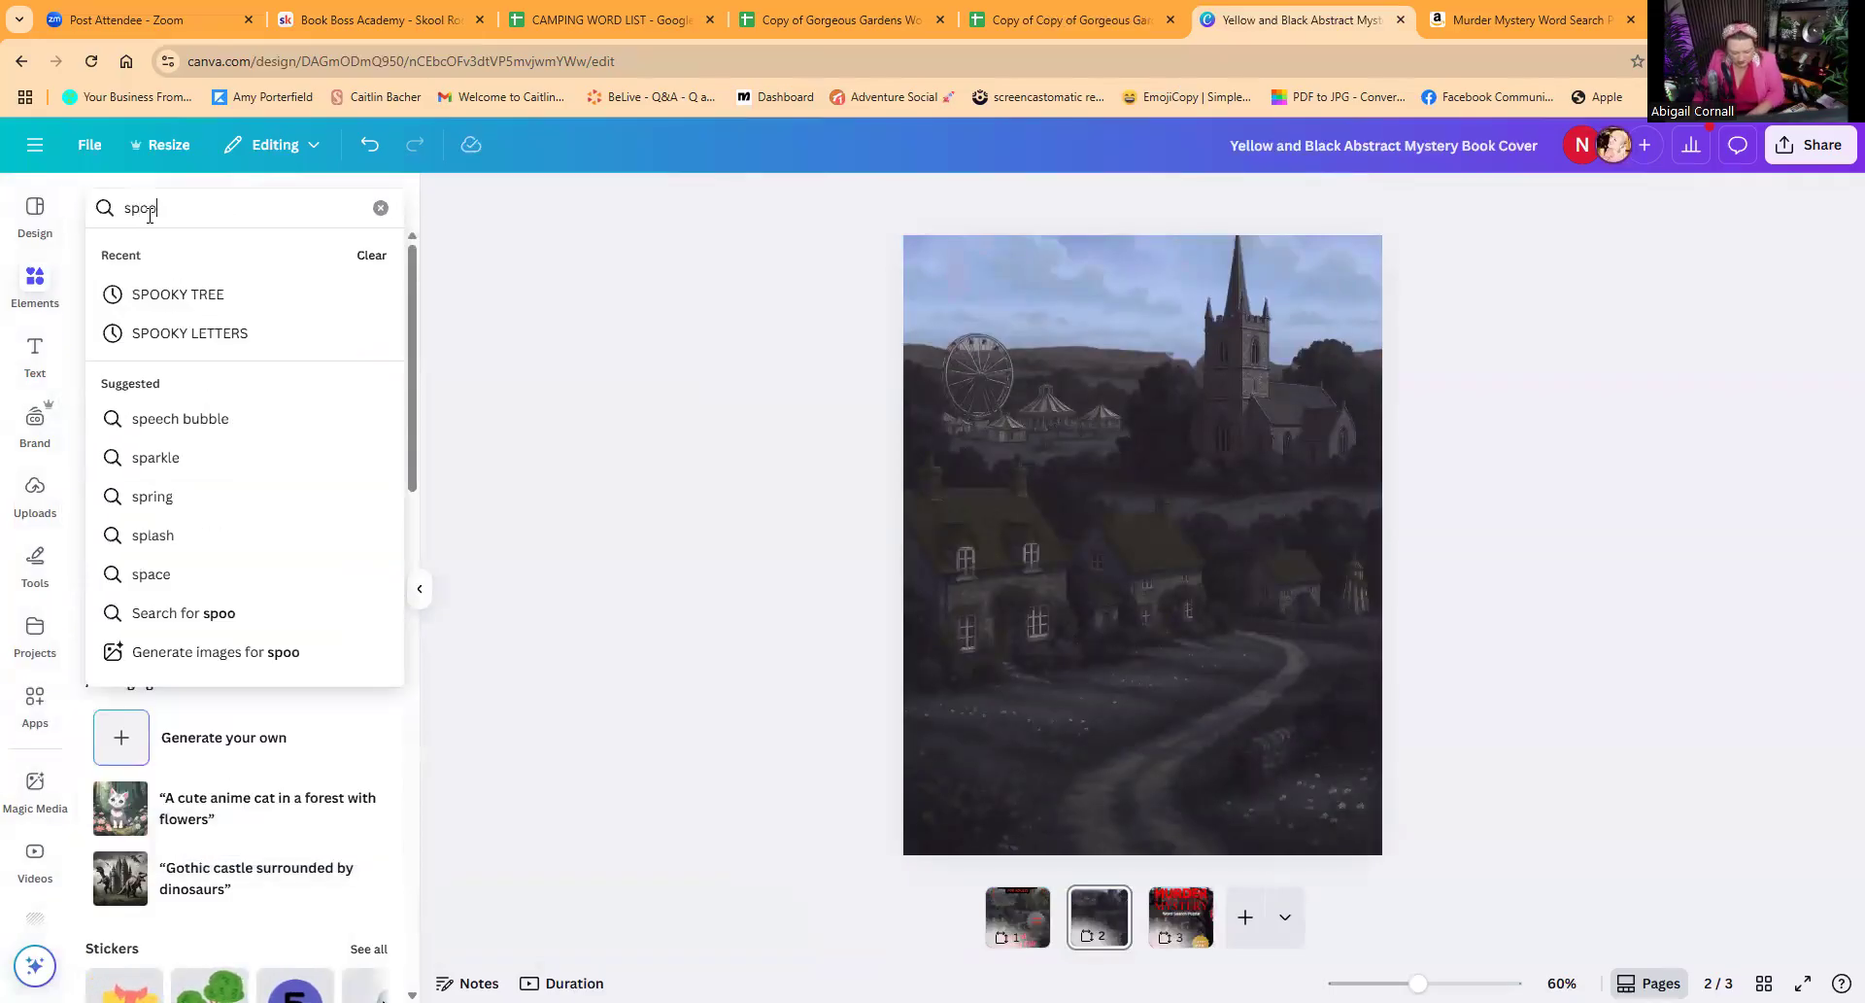
{"action": "type", "text": "ky fo"}
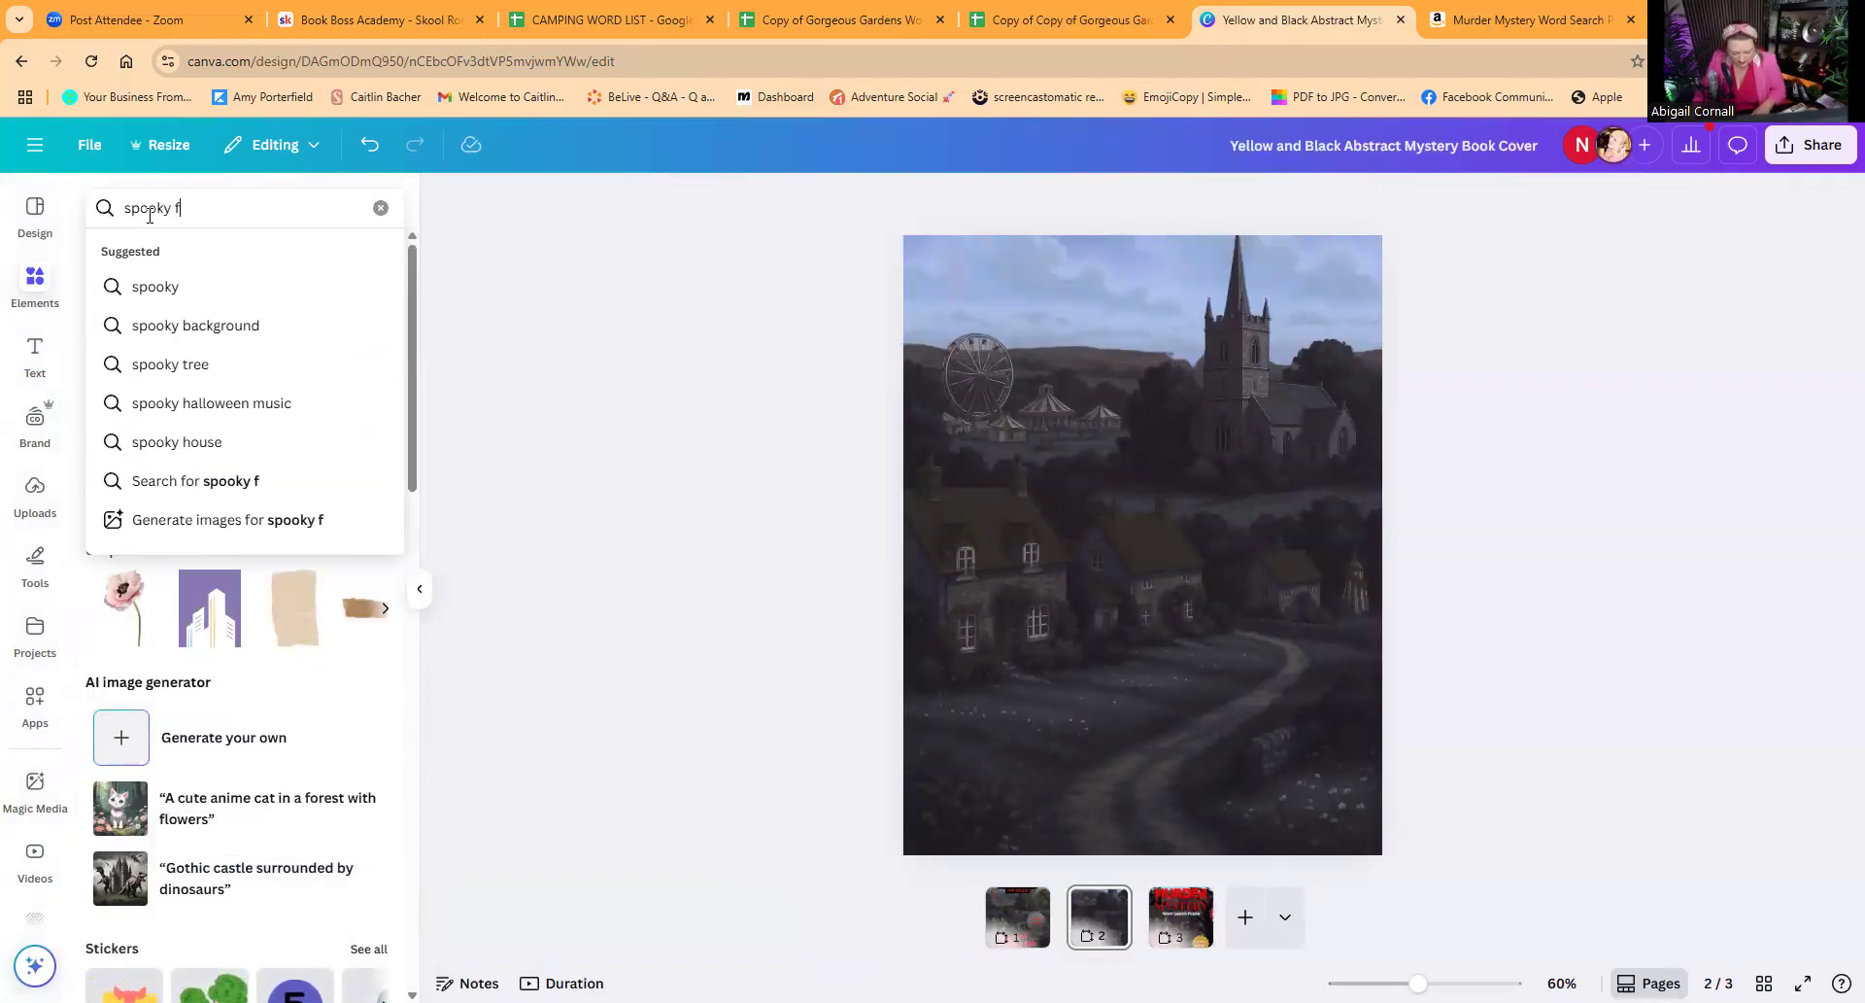
{"action": "key", "text": "BackSpace"}
{"action": "key", "text": "BackSpace"}
{"action": "key", "text": "BackSpace"}
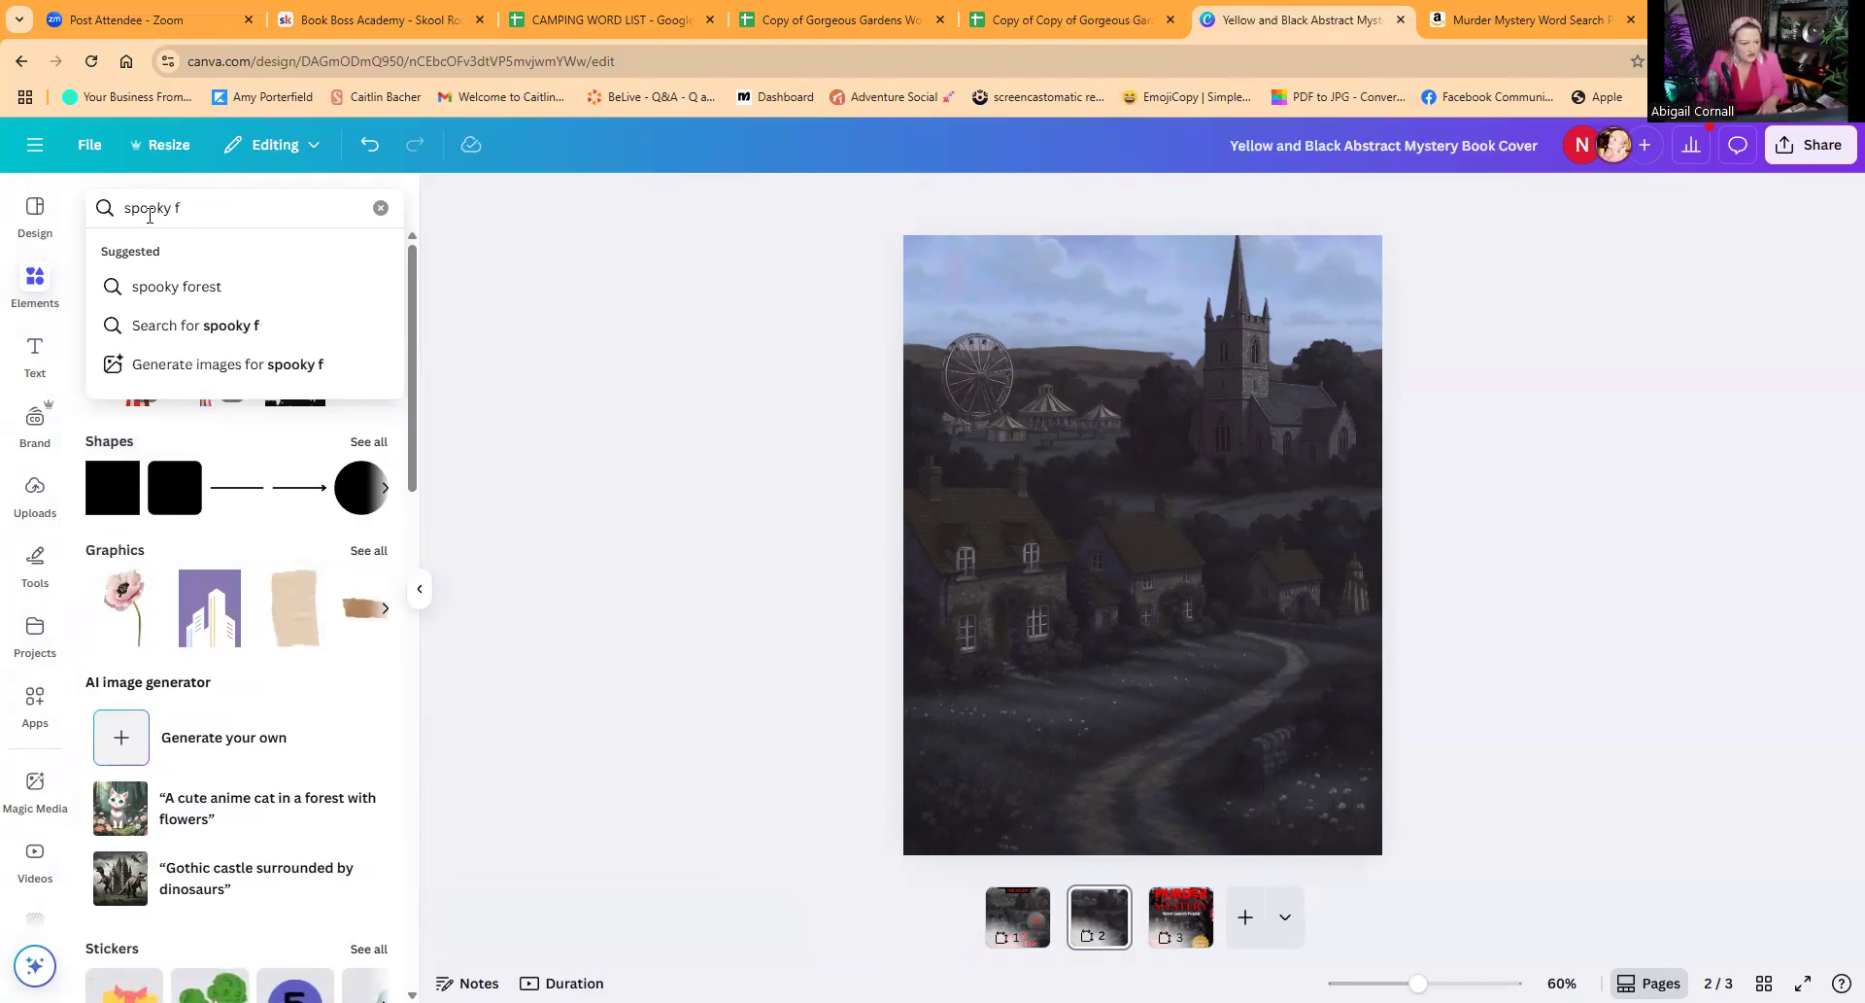
{"action": "type", "text": "letters"}
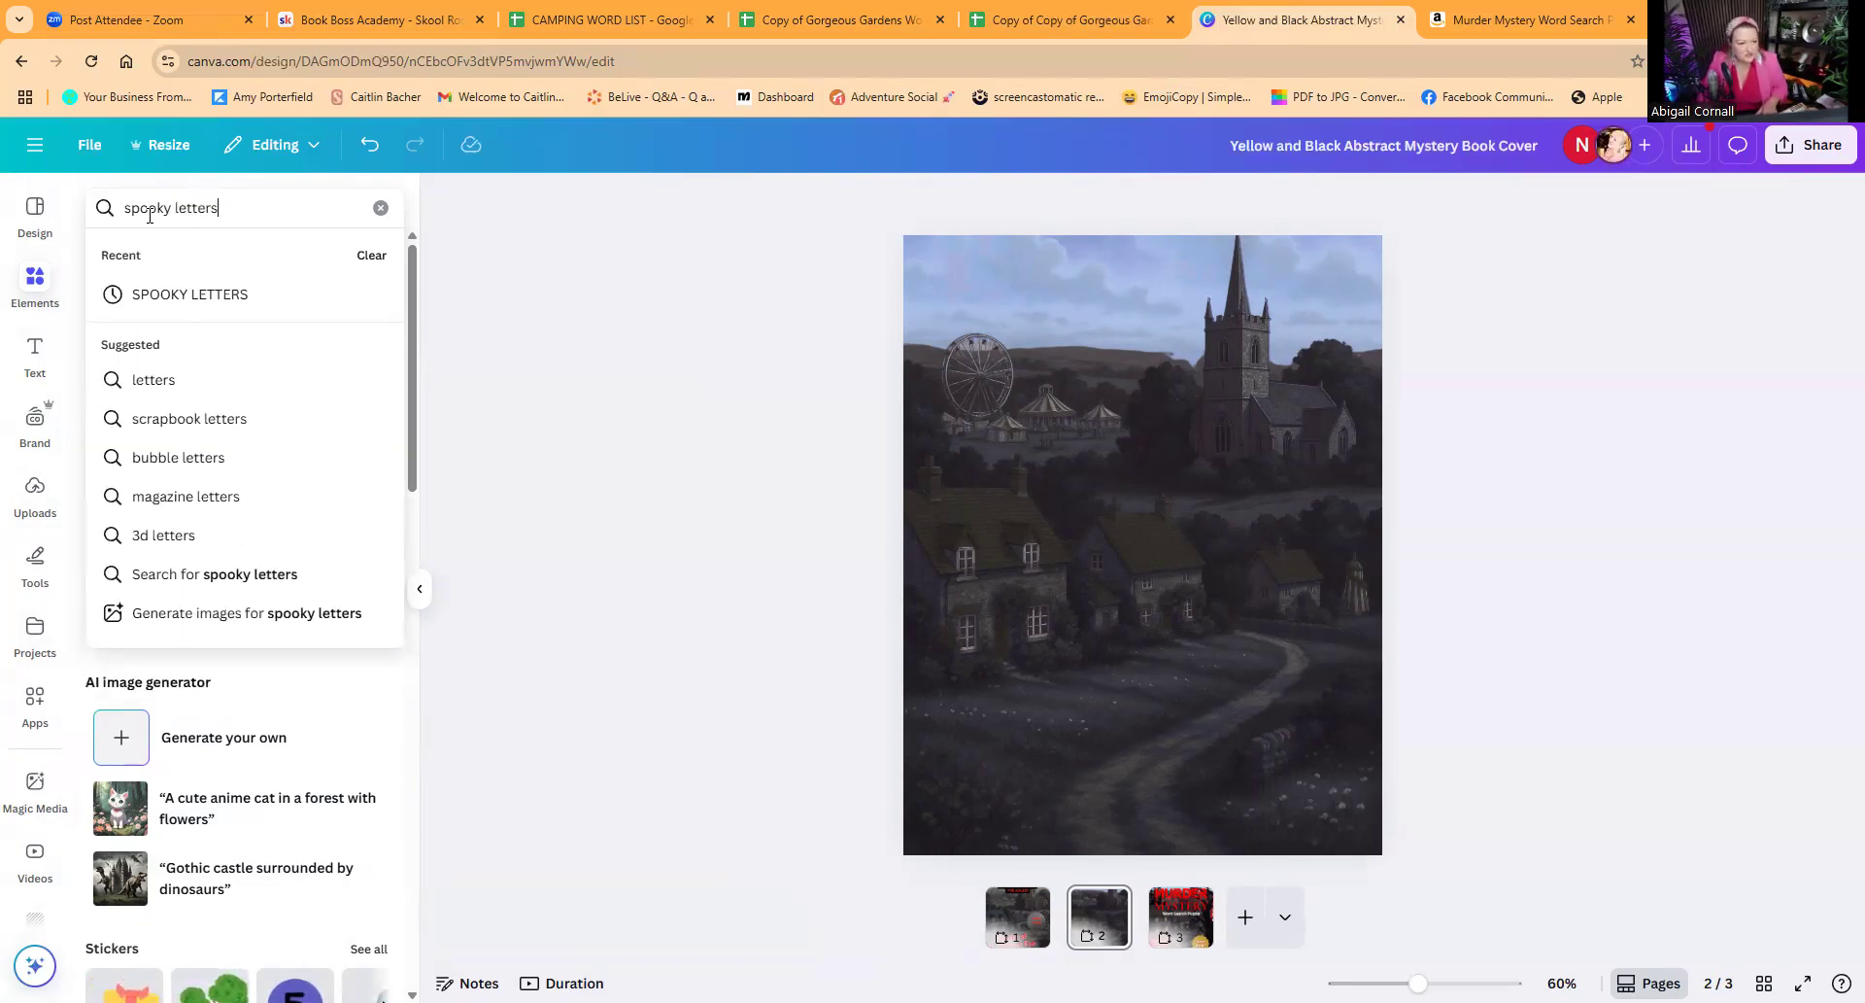
{"action": "key", "text": "Return"}
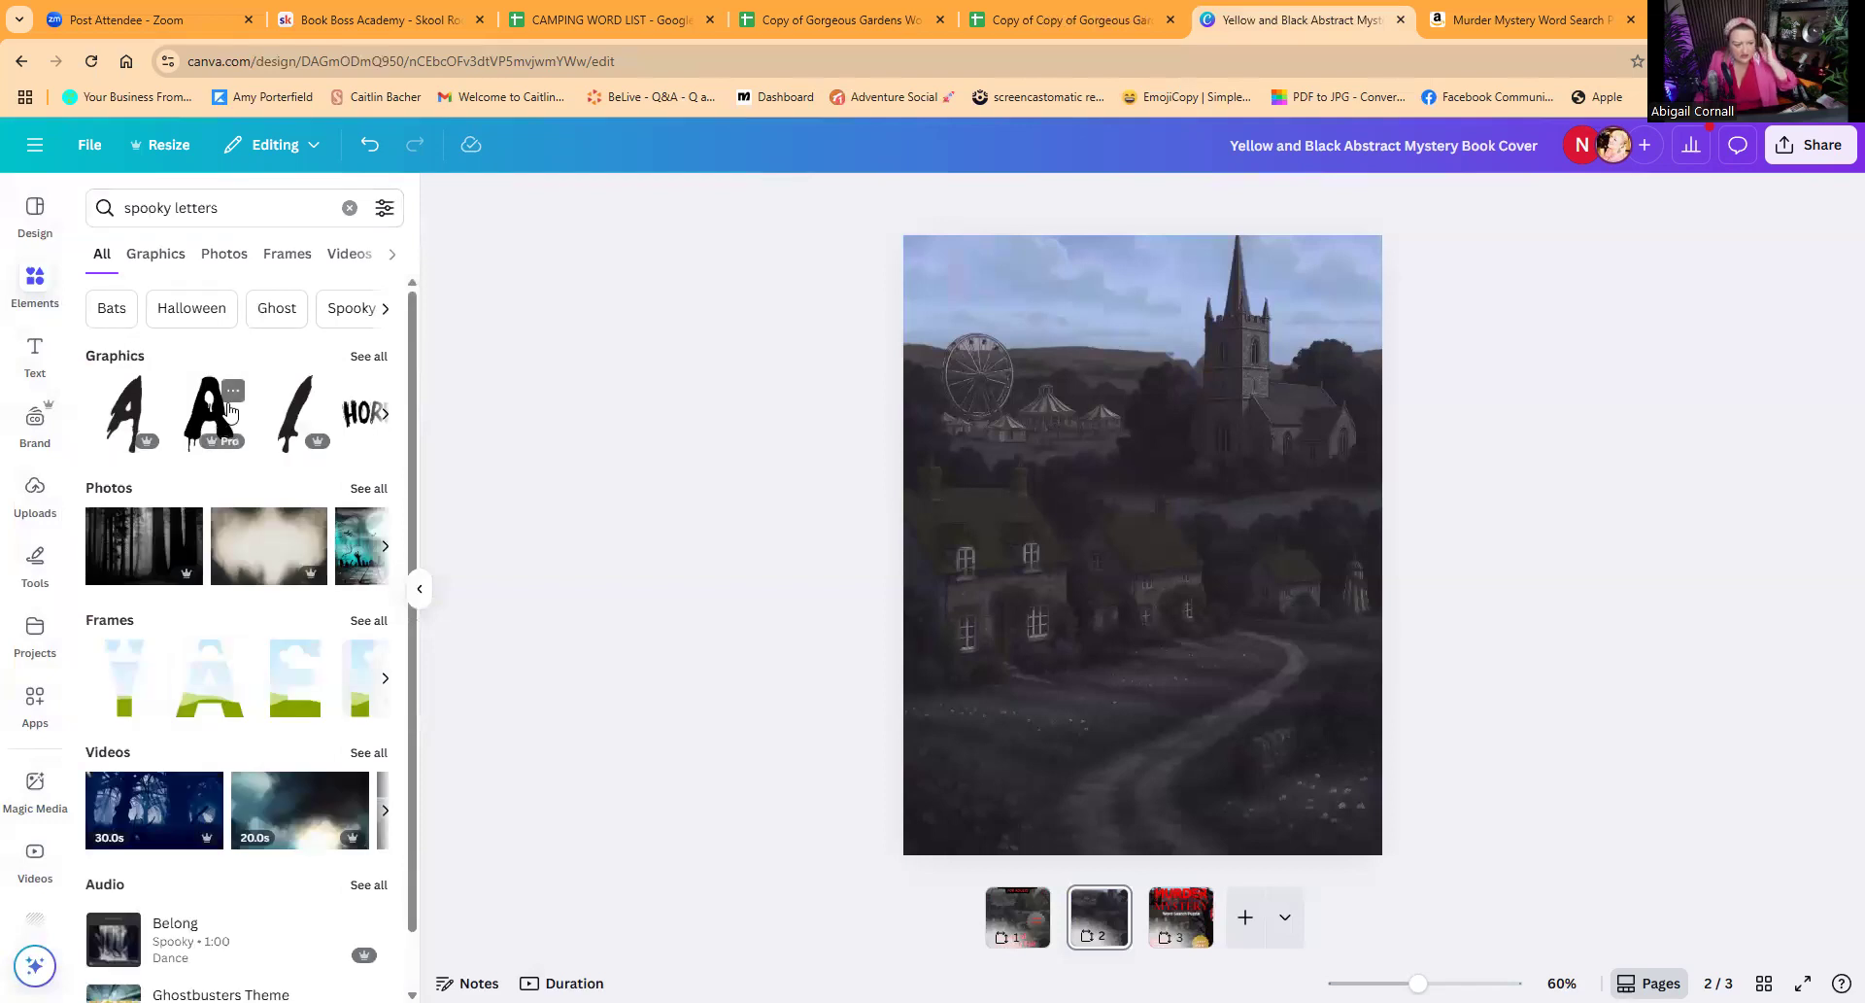
{"action": "left_click", "coordinate": [369, 356]}
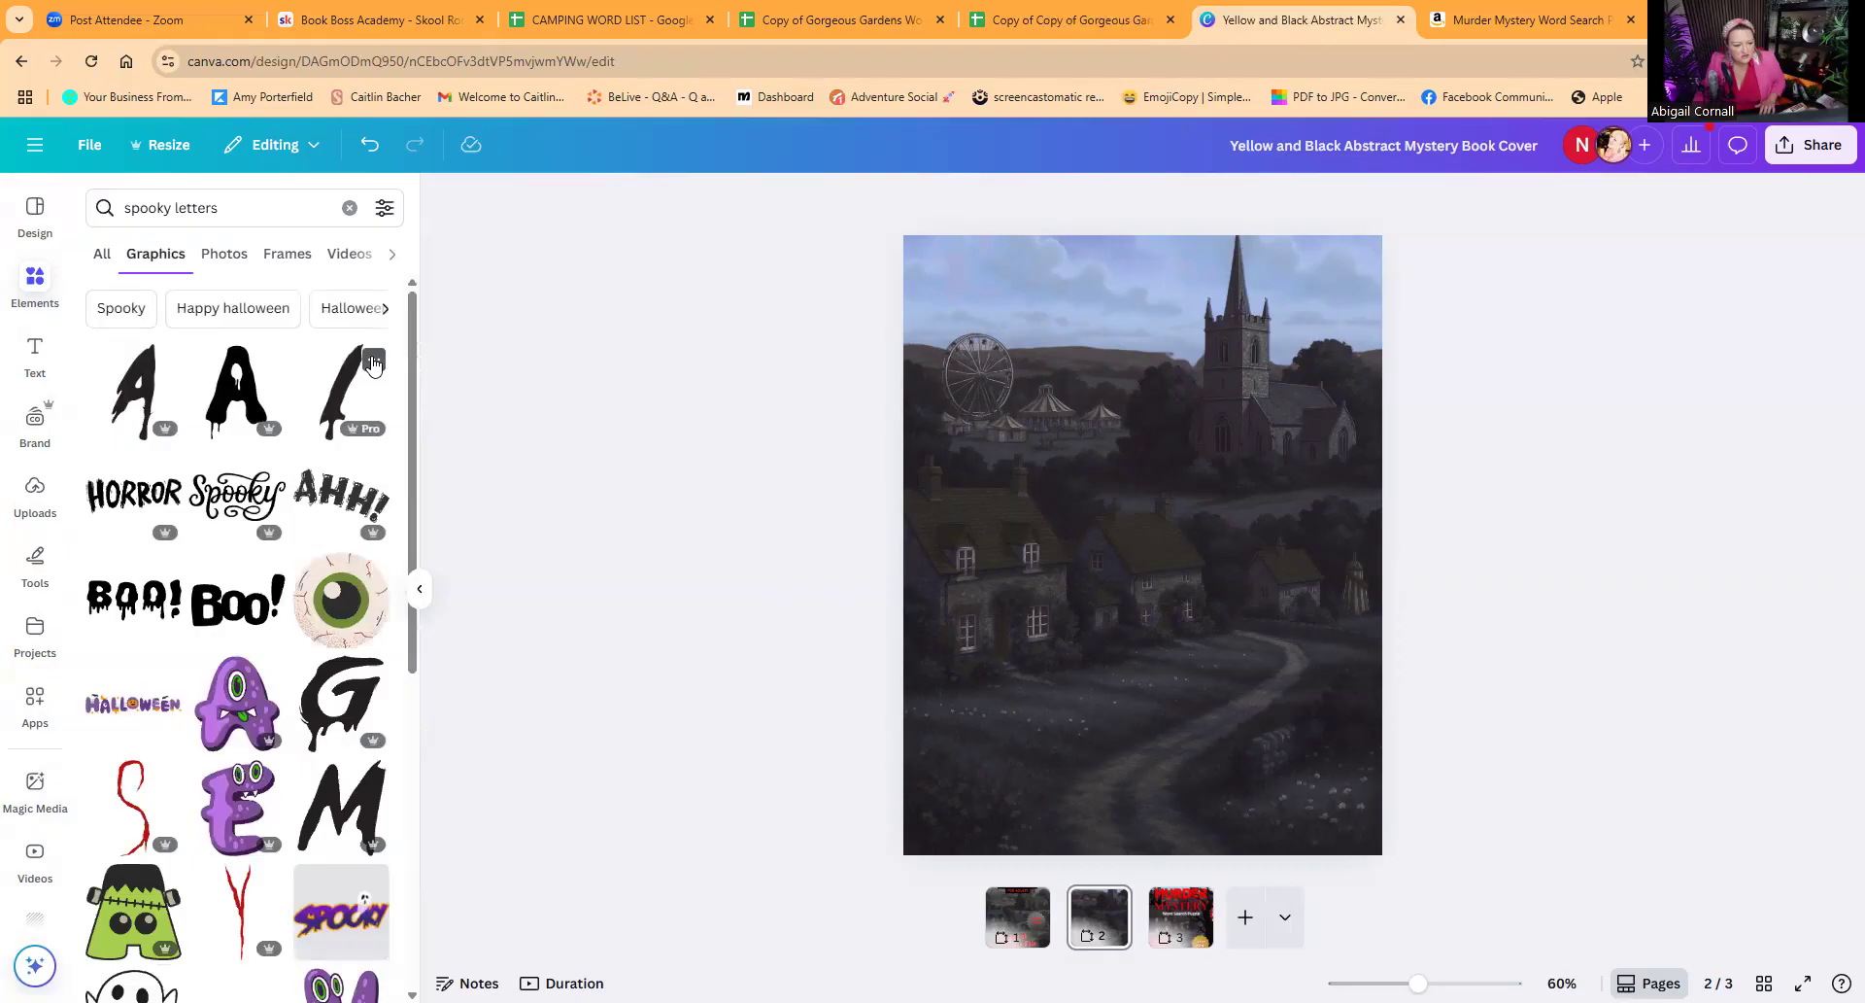
Step: Add the black dripping letter A to page 2 and browse all the letters recommended with it
{"action": "left_click", "coordinate": [239, 402]}
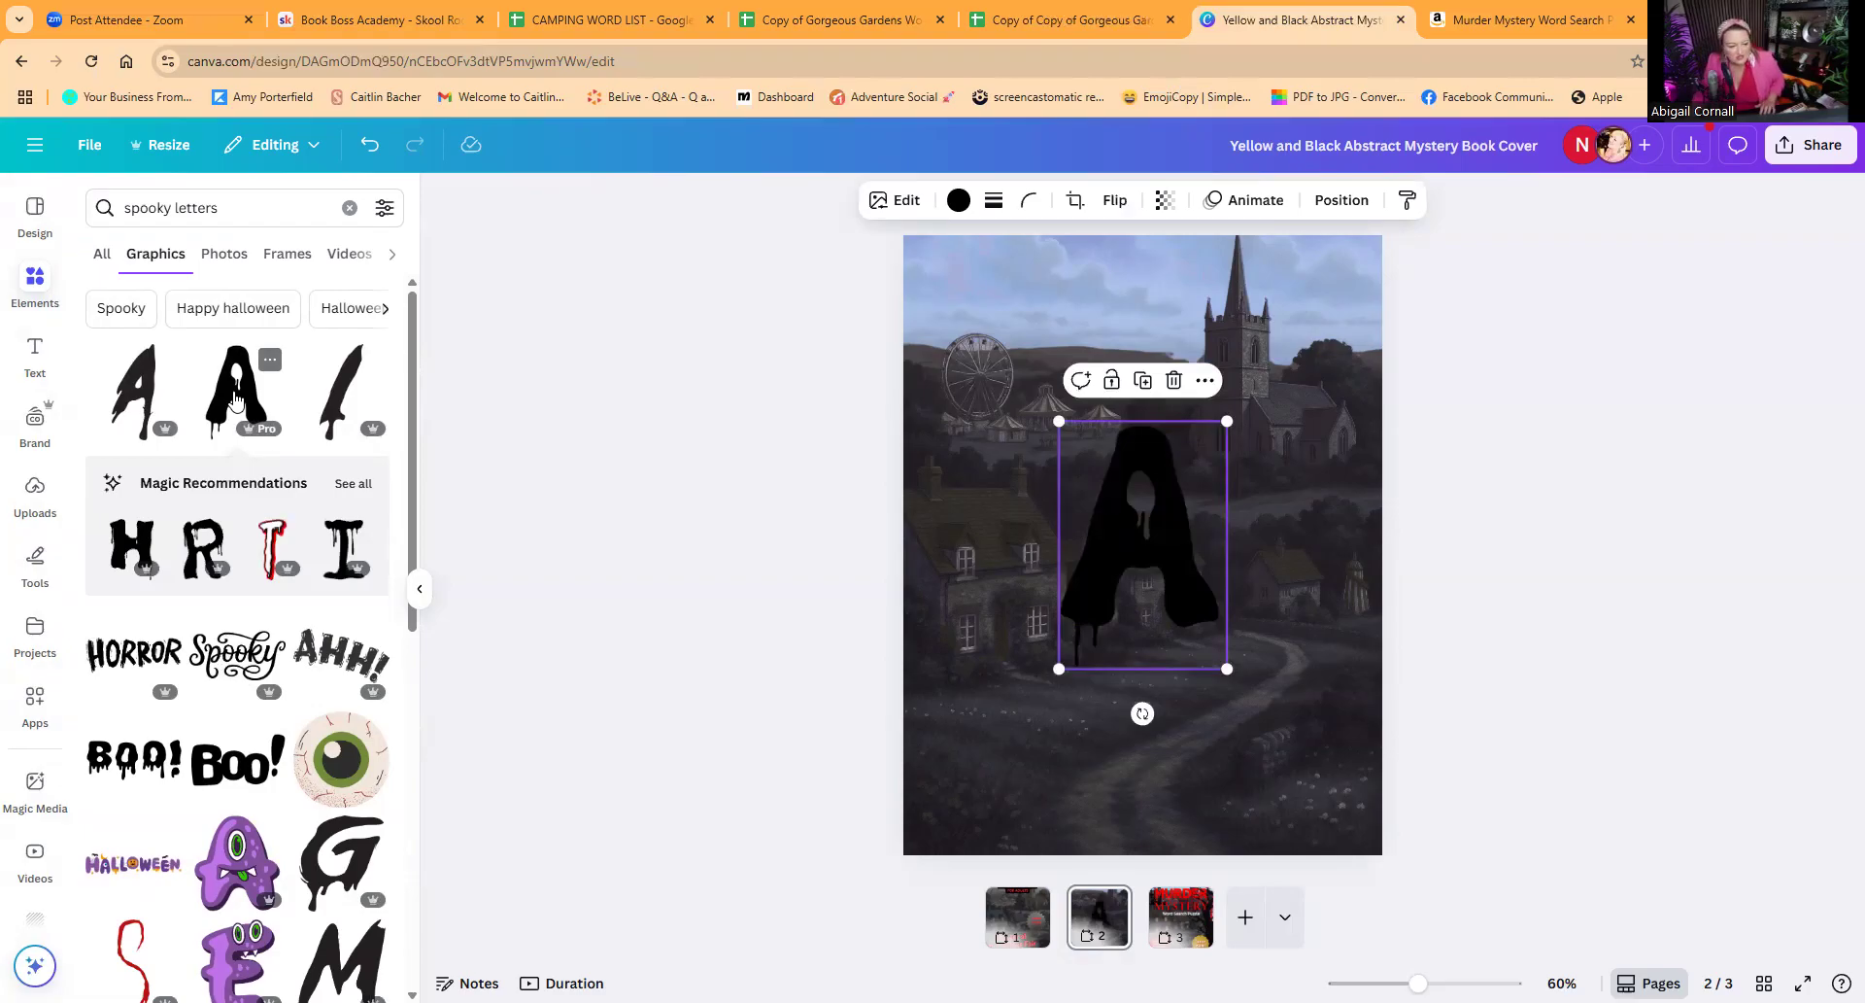
{"action": "left_click", "coordinate": [351, 484]}
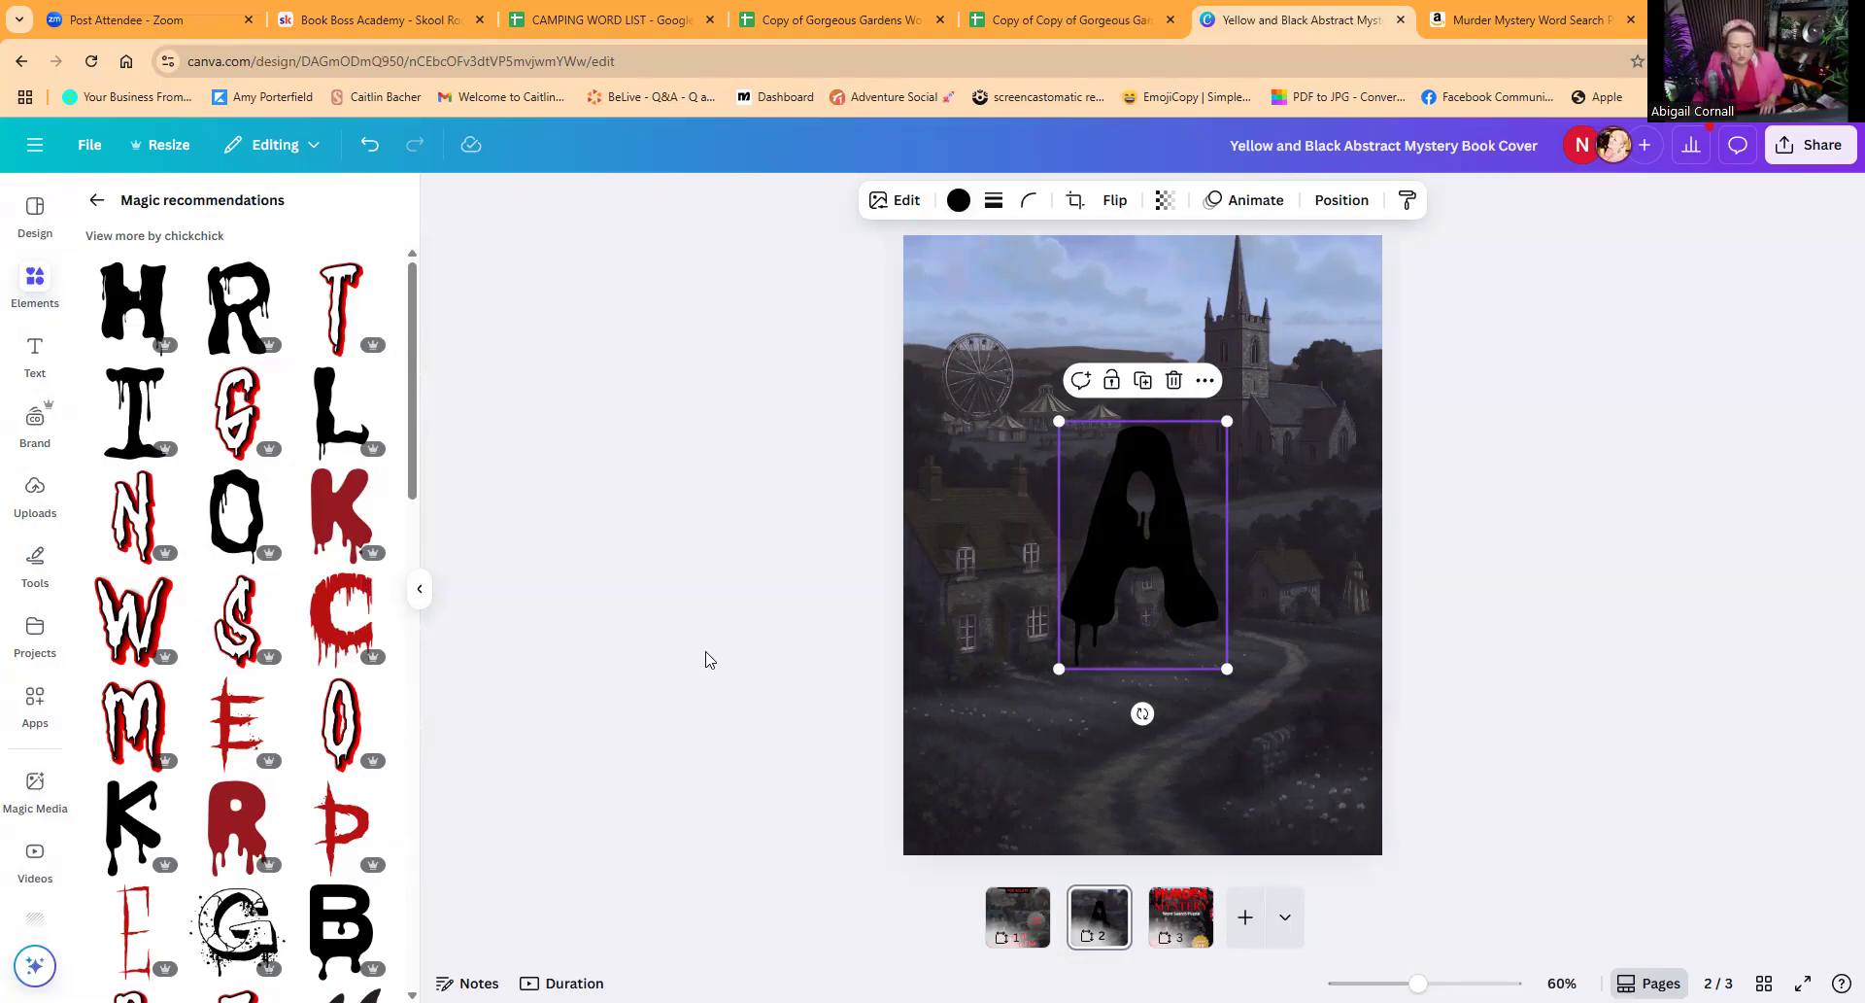
{"action": "scroll", "coordinate": [254, 780], "scroll_direction": "down", "scroll_amount": 4}
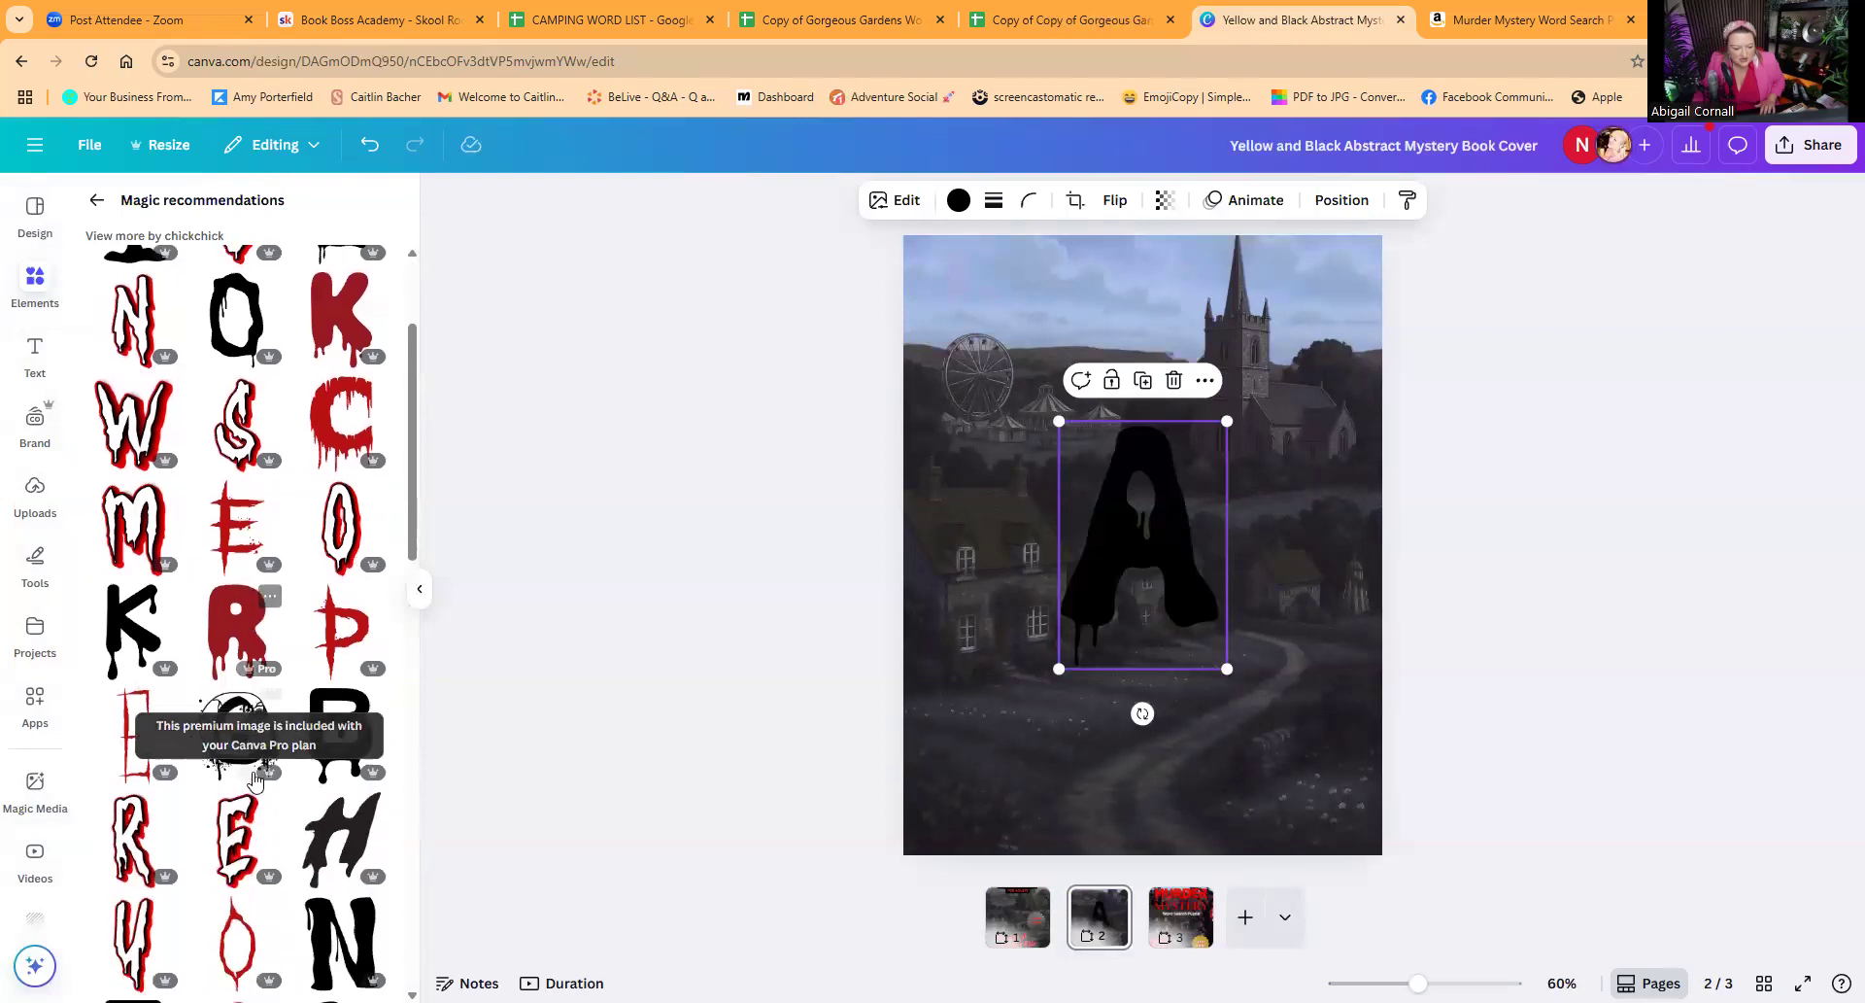
{"action": "scroll", "coordinate": [338, 437], "scroll_direction": "up", "scroll_amount": 3}
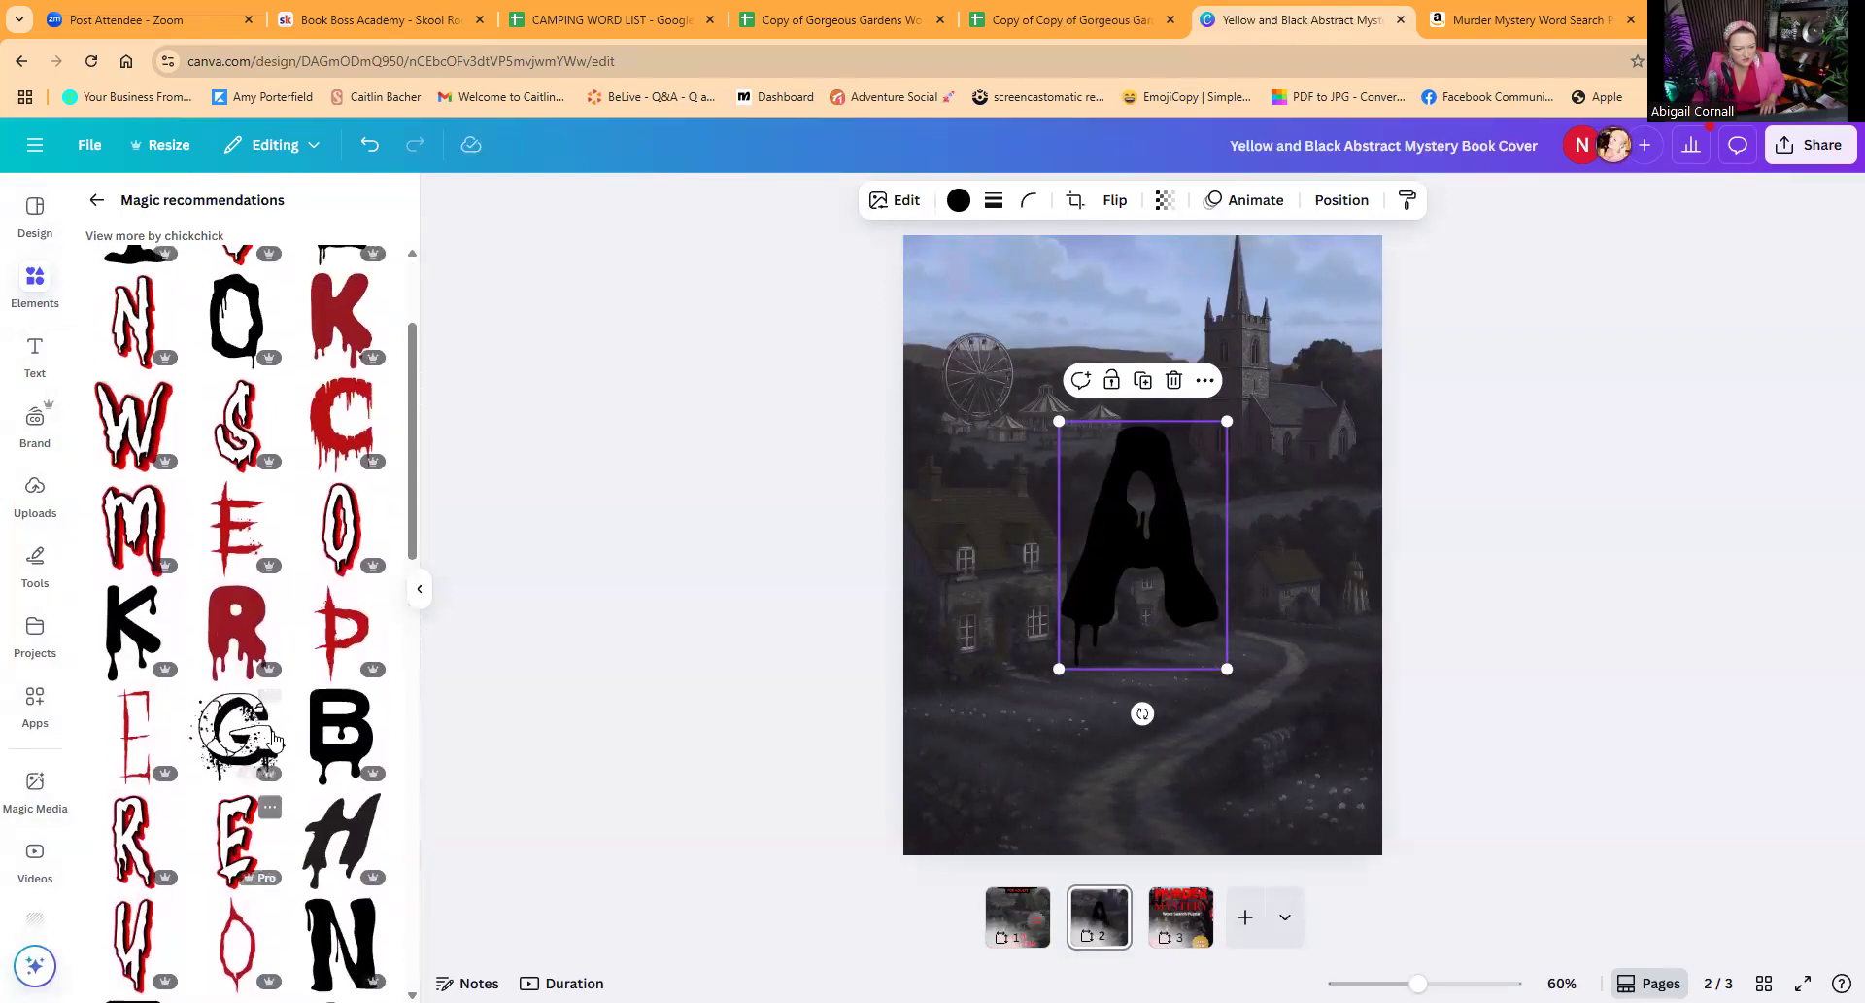
Step: Replace the black letter A with a red dripping letter C, shrunk to about half its size
{"action": "left_click", "coordinate": [338, 437]}
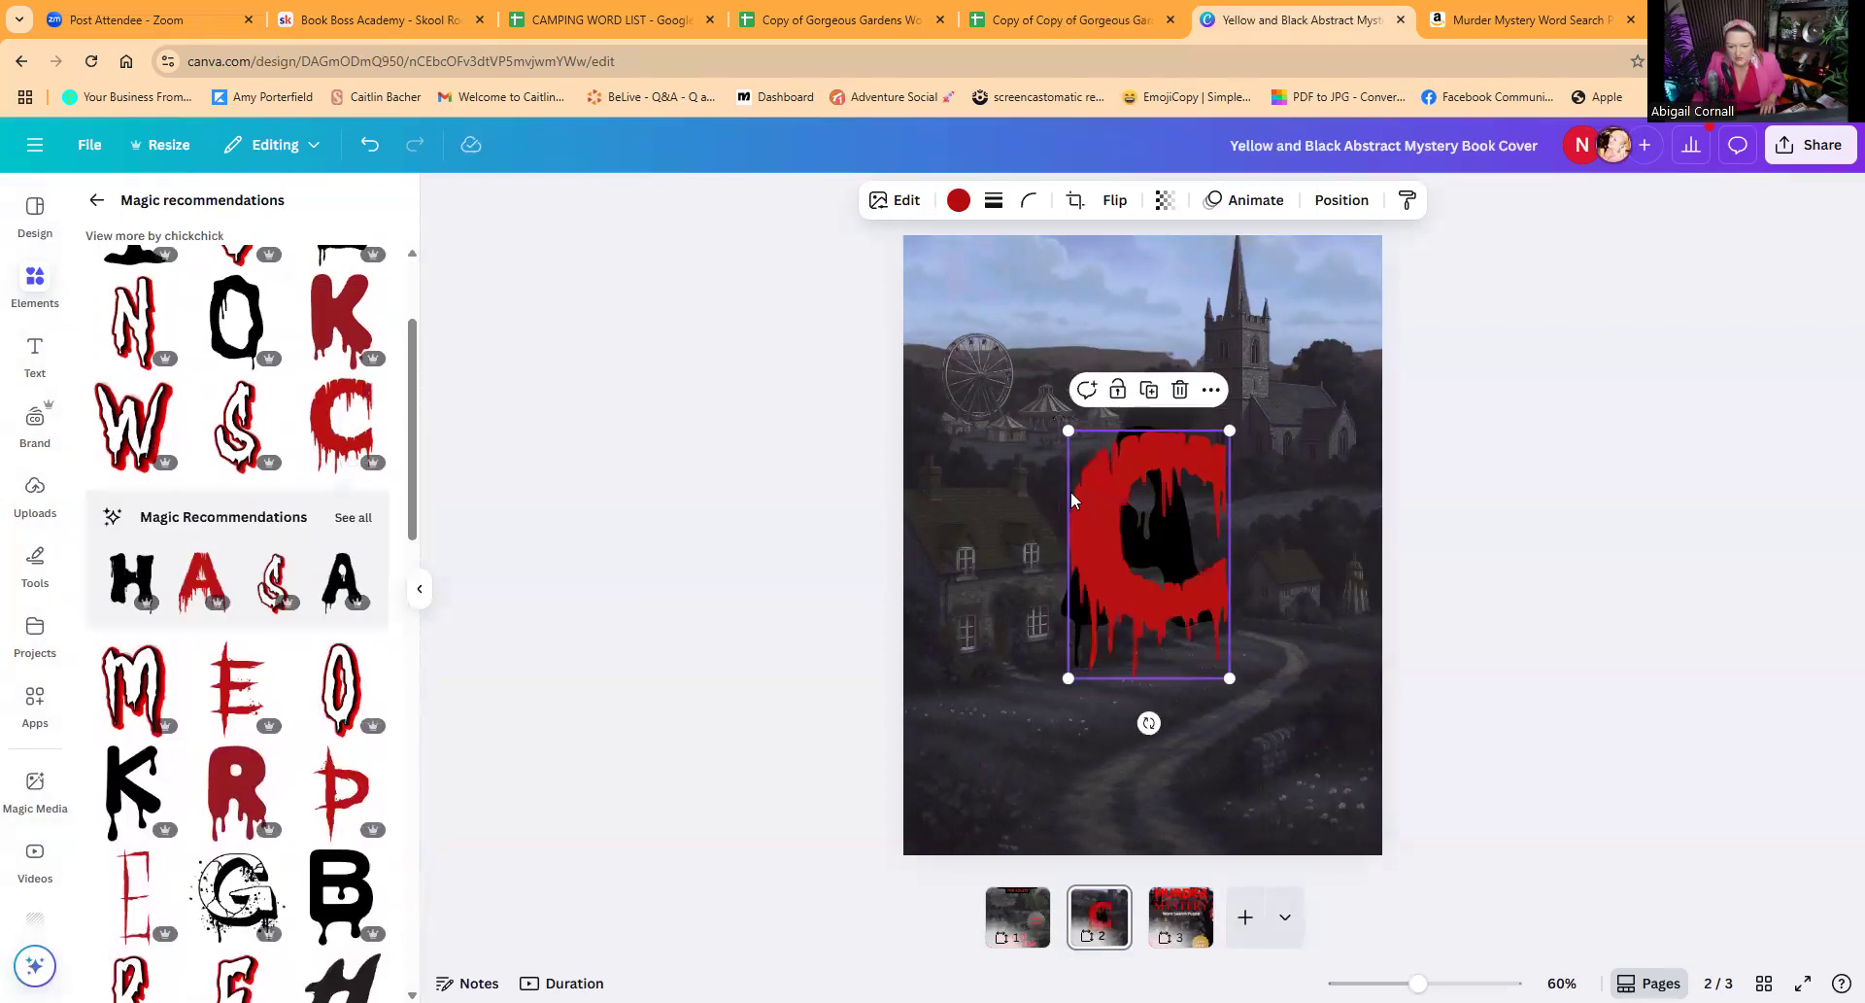
{"action": "left_click_drag", "start_coordinate": [1232, 428], "coordinate": [1127, 548]}
{"action": "left_click", "coordinate": [1152, 476]}
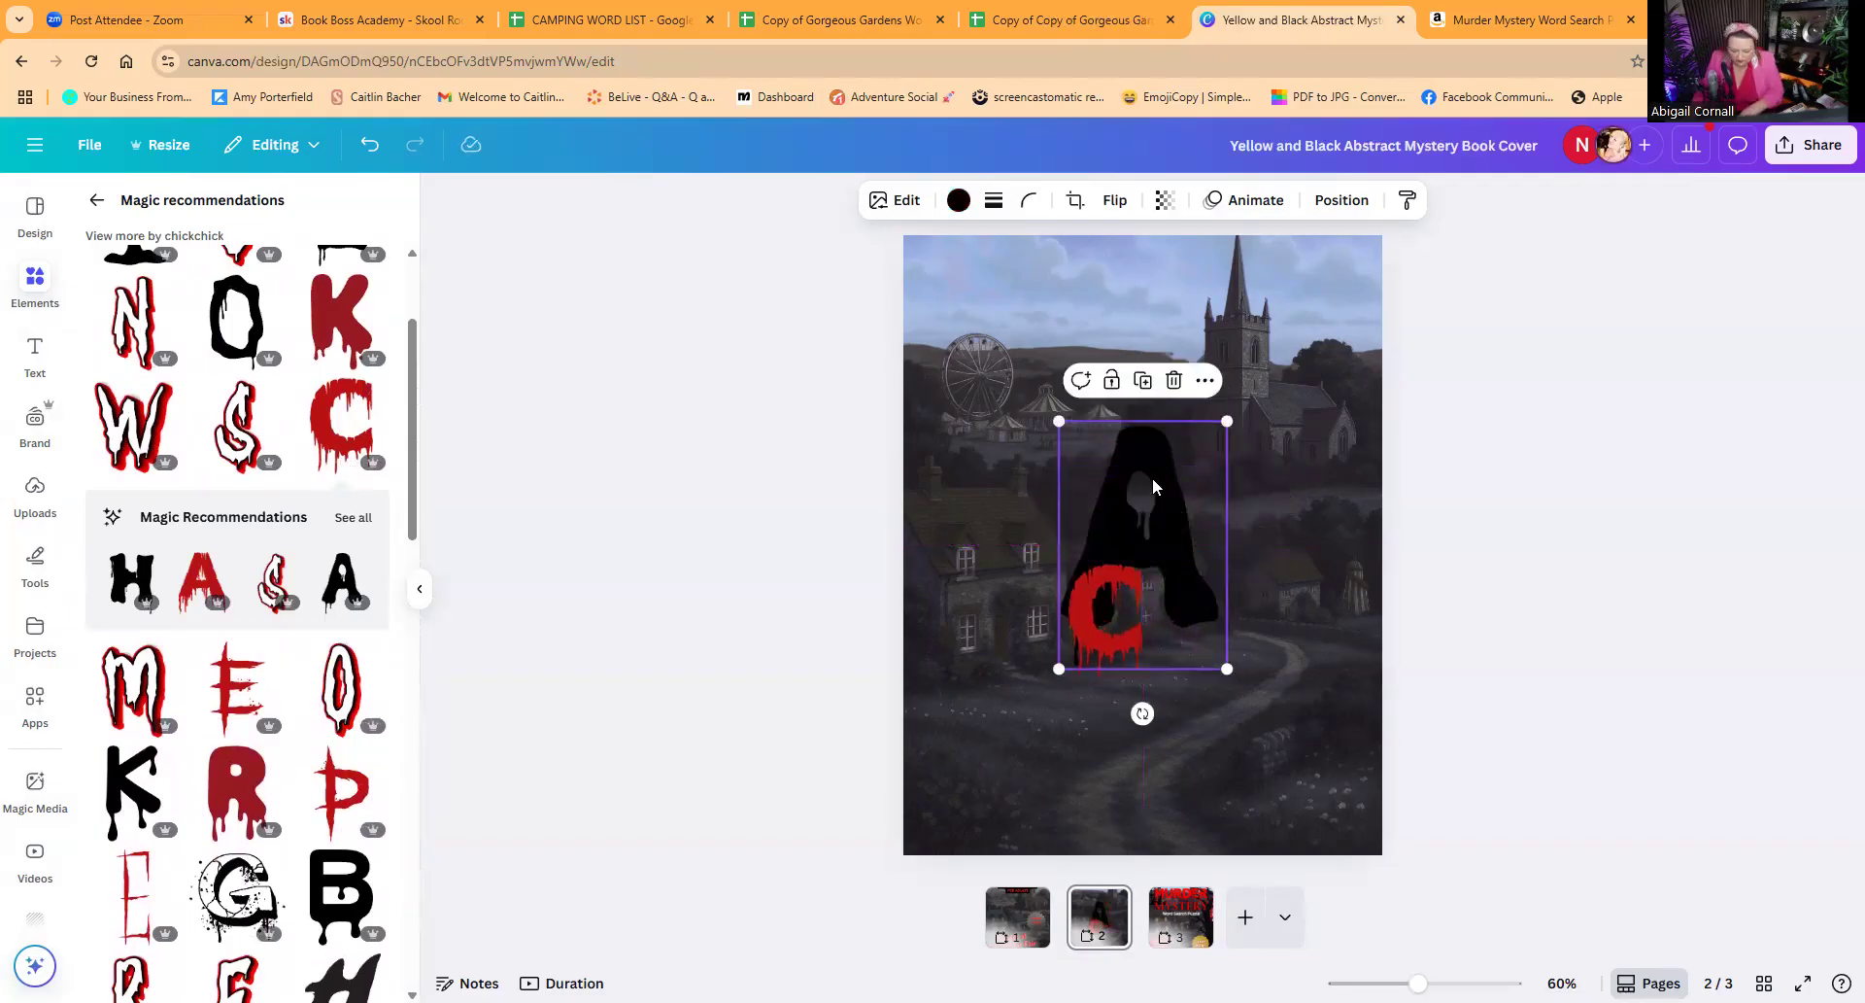
{"action": "key", "text": "Delete"}
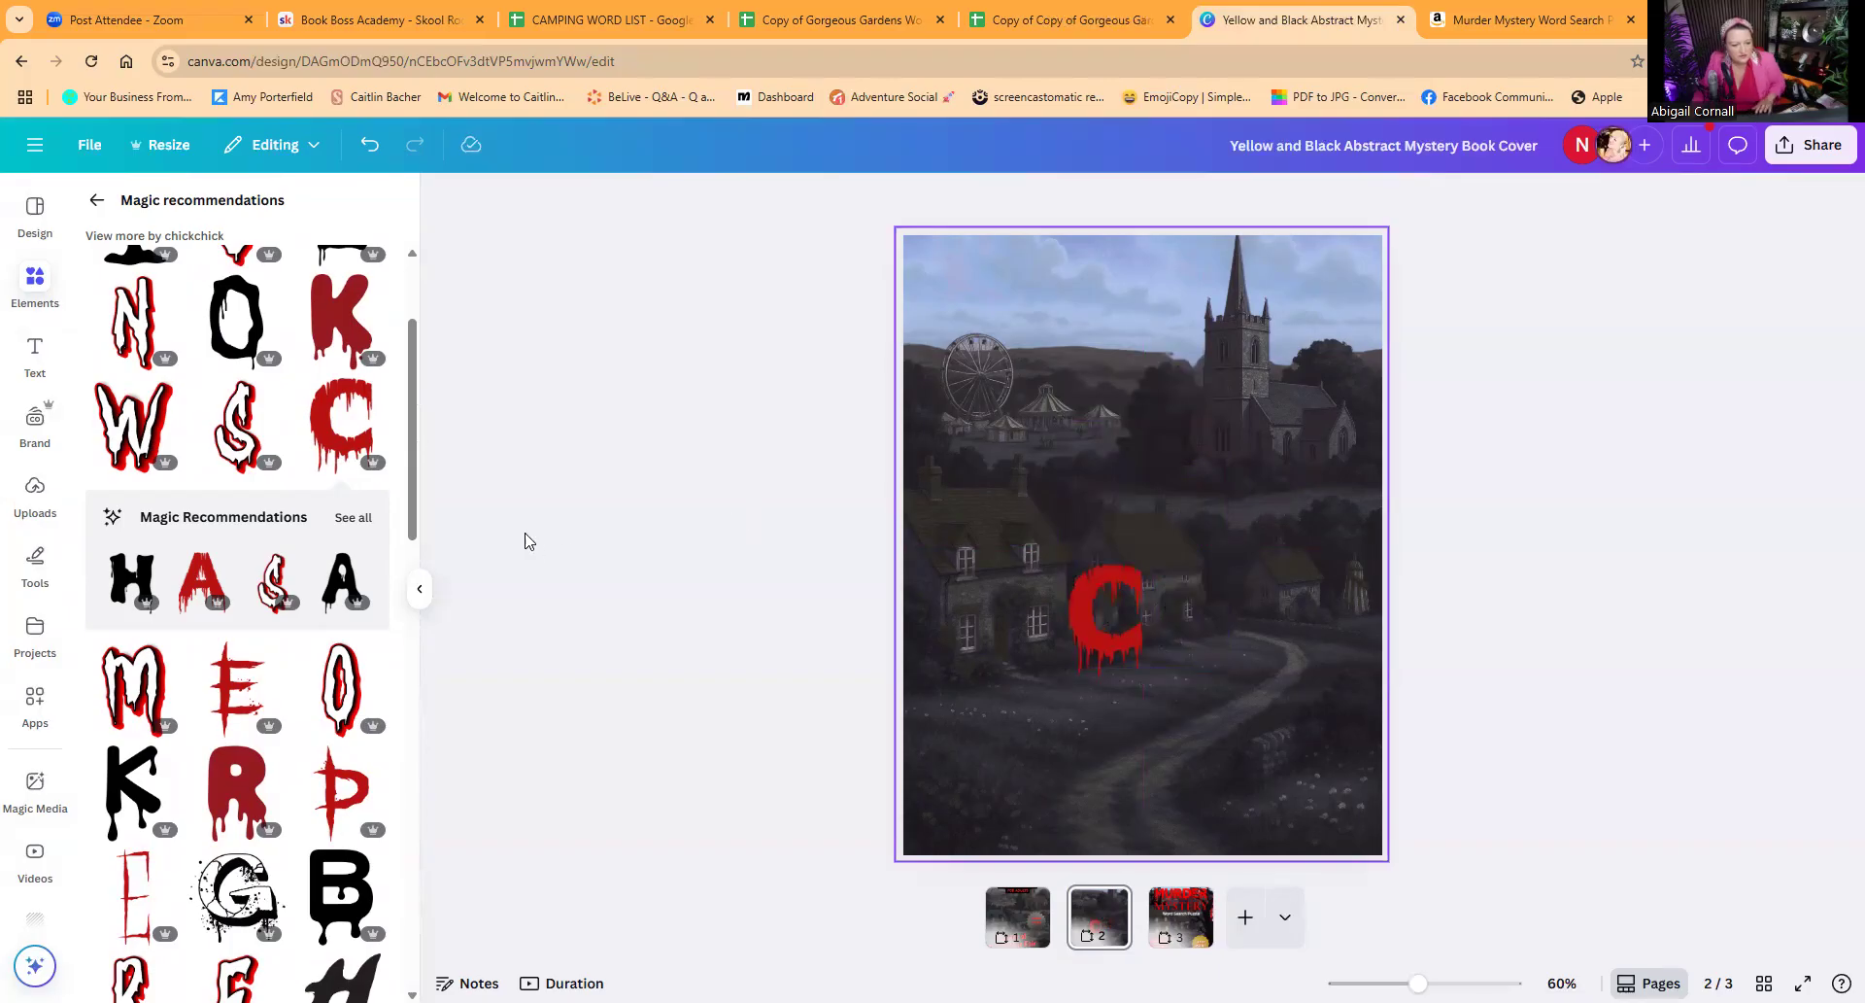
Step: Replace the red C with a matching red dripping letter D and place a matching E just to its right
{"action": "left_click", "coordinate": [351, 521]}
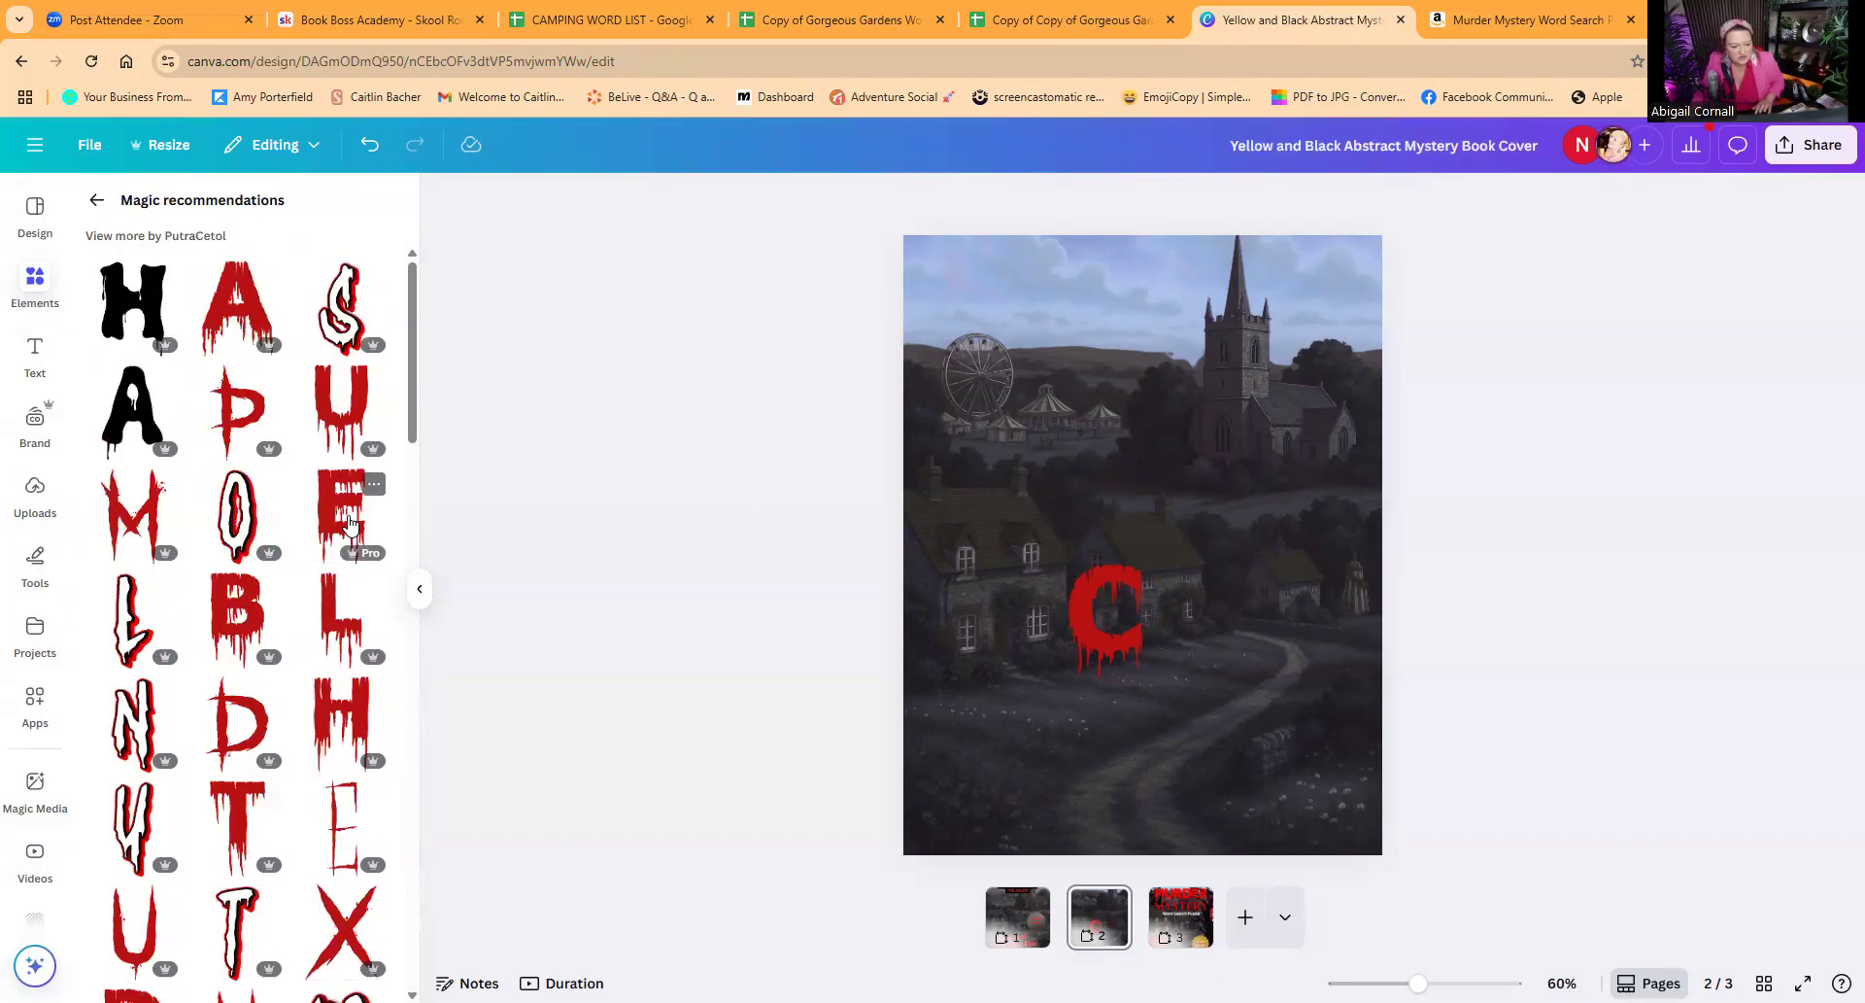
{"action": "scroll", "coordinate": [336, 714], "scroll_direction": "down", "scroll_amount": 1}
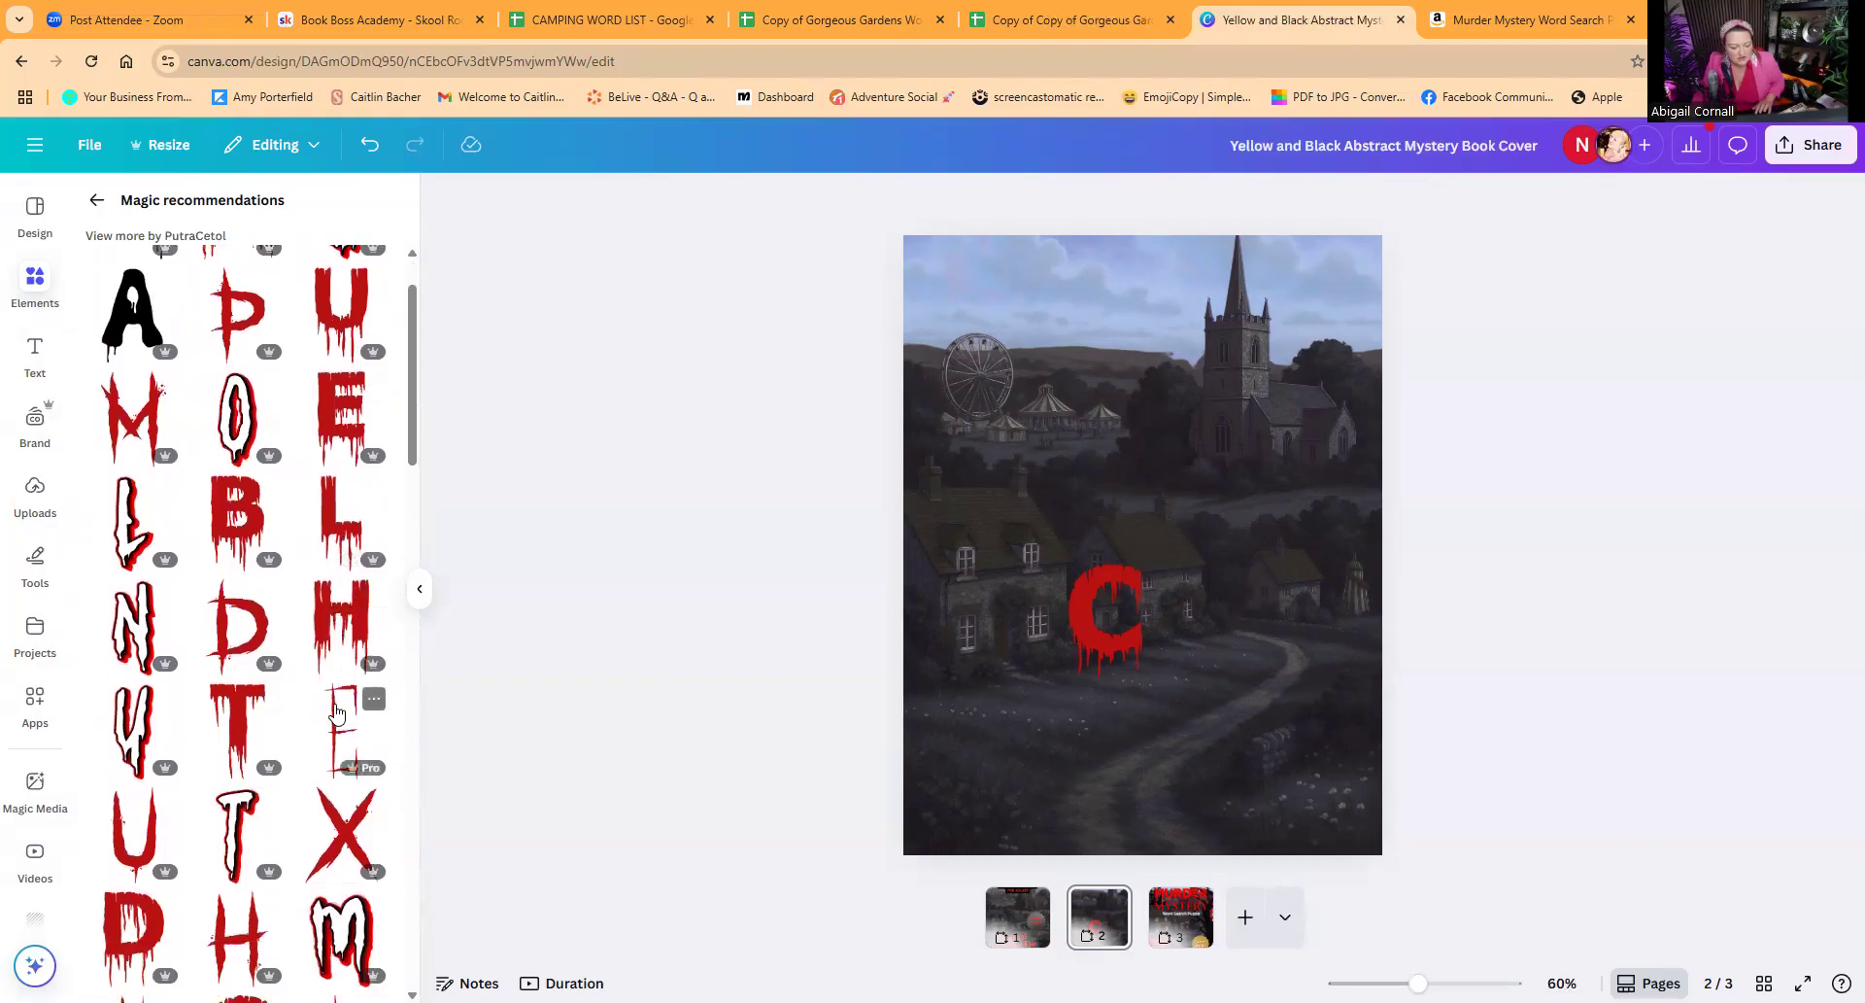
{"action": "scroll", "coordinate": [336, 714], "scroll_direction": "down", "scroll_amount": 1}
{"action": "left_click", "coordinate": [124, 831]}
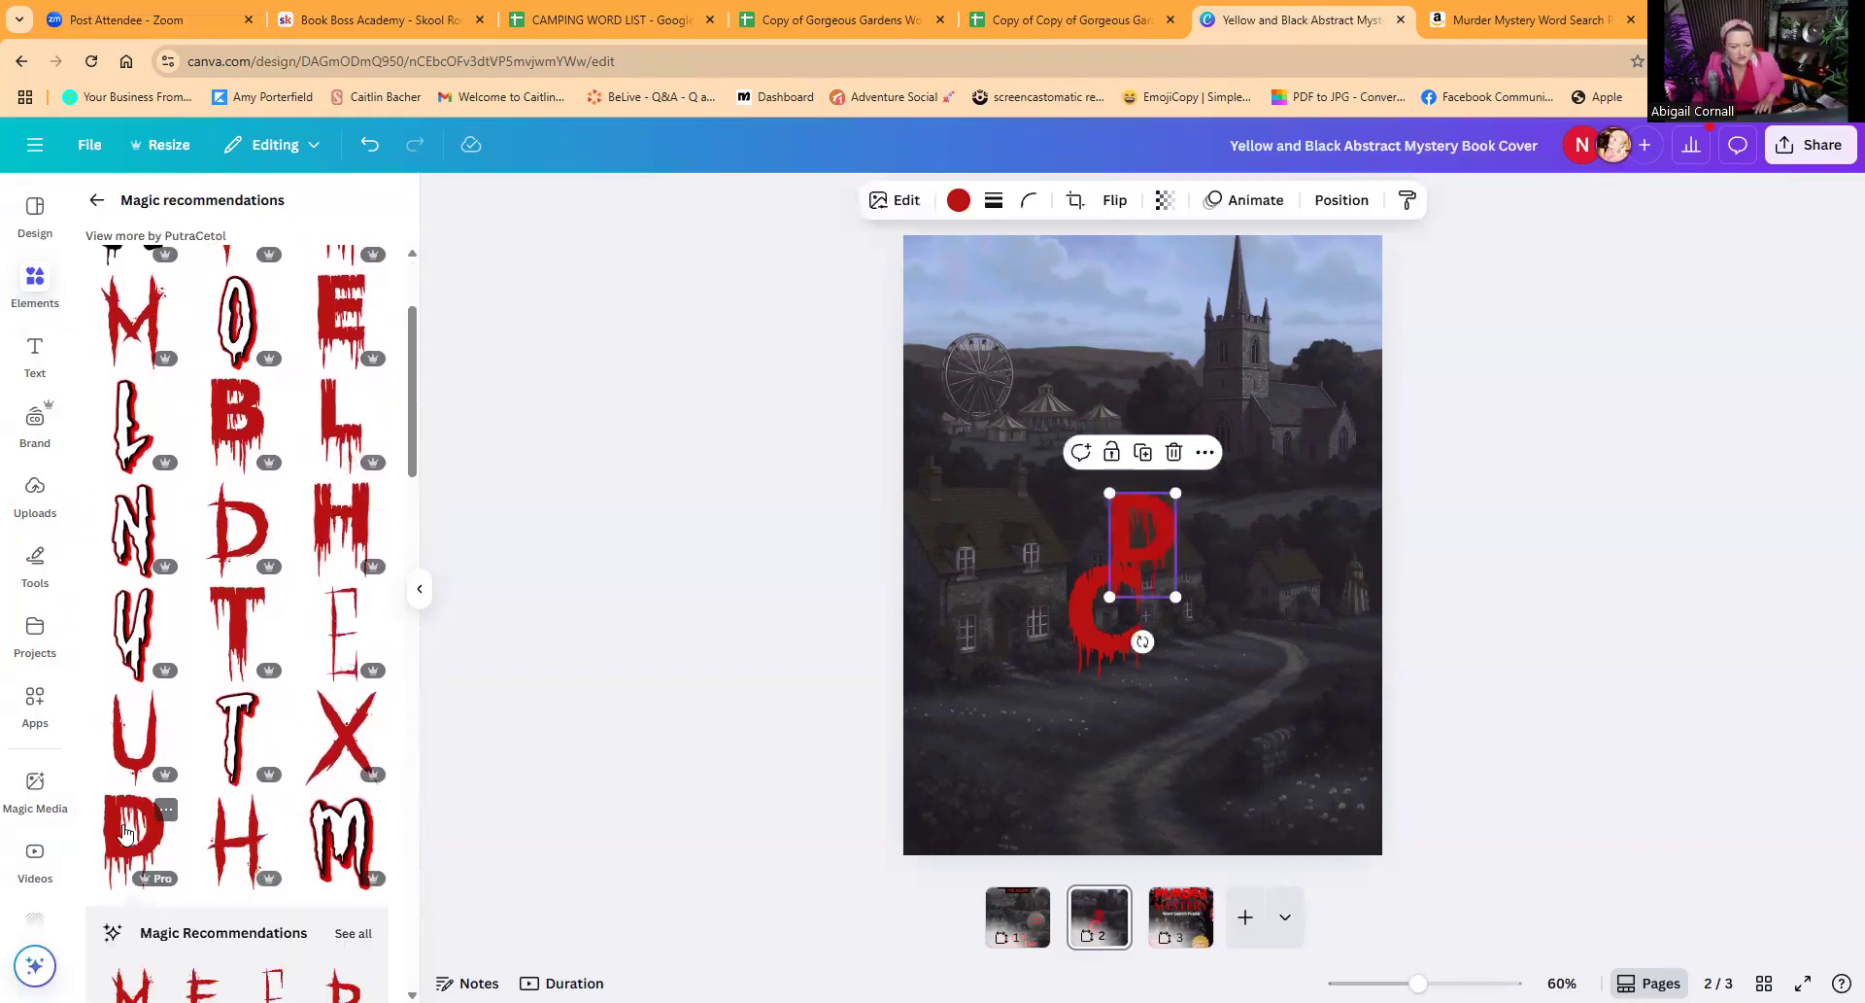
{"action": "left_click", "coordinate": [1086, 637]}
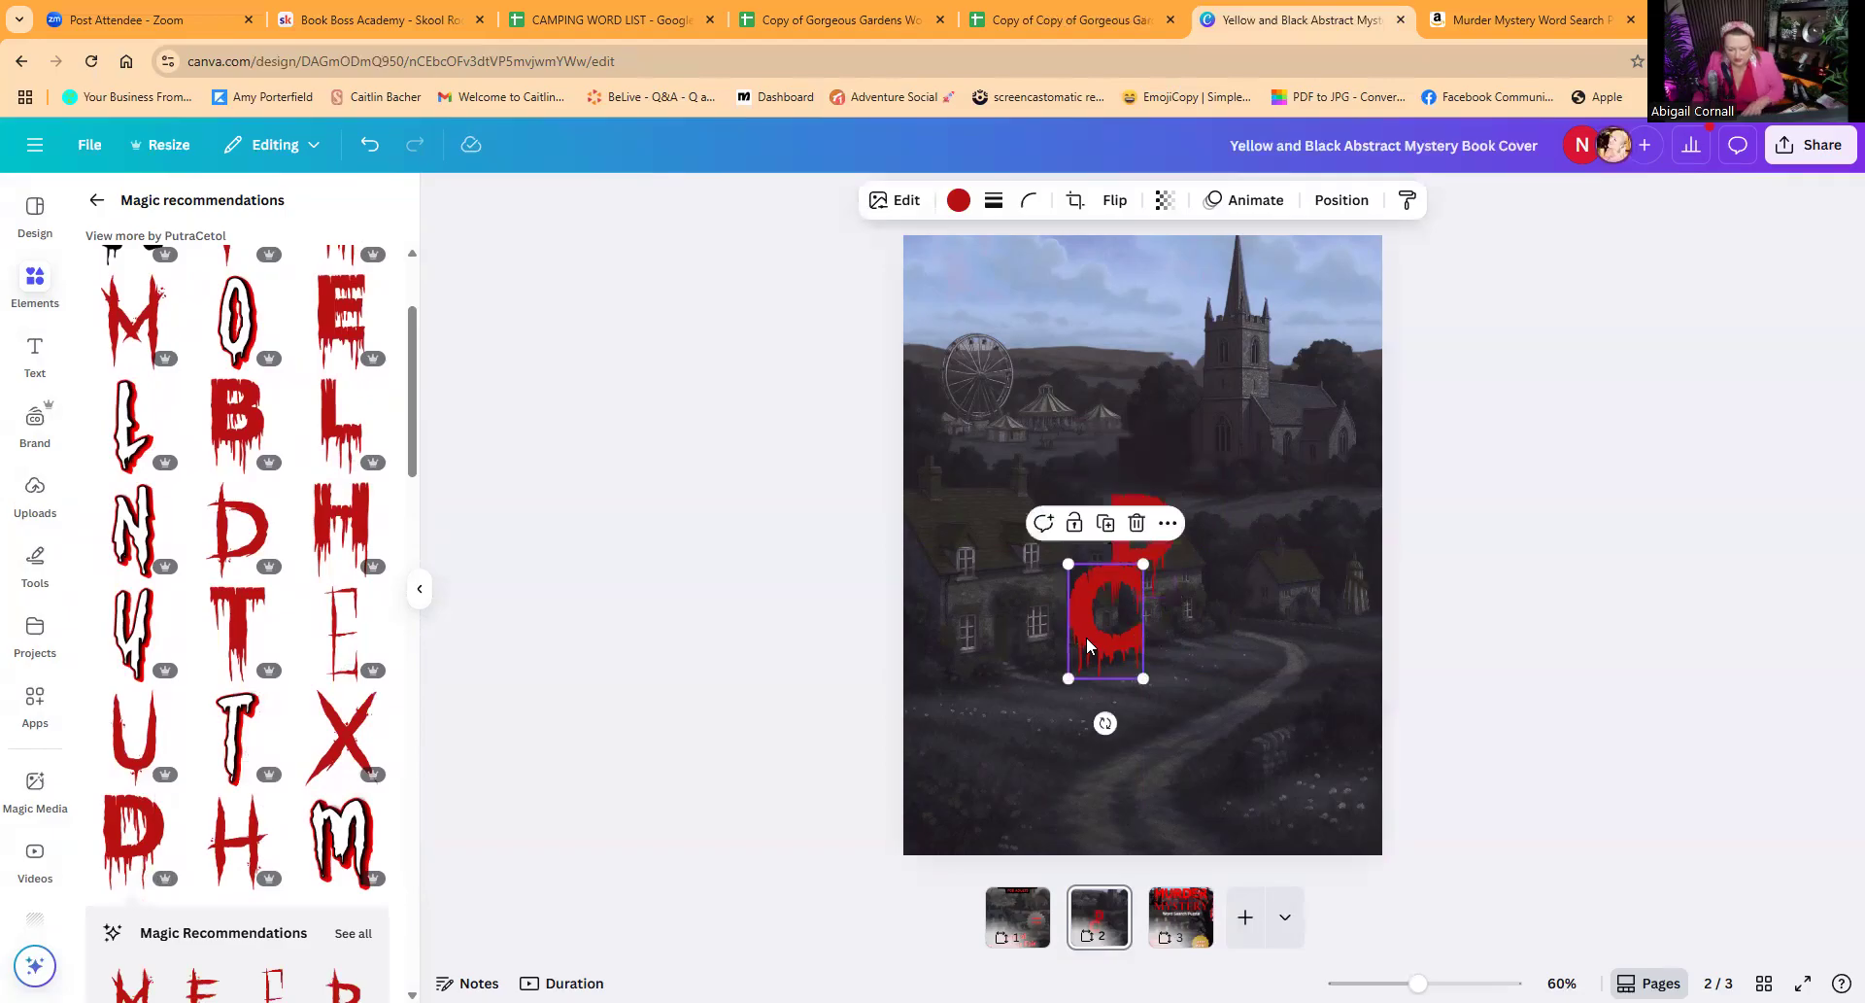
{"action": "key", "text": "Delete"}
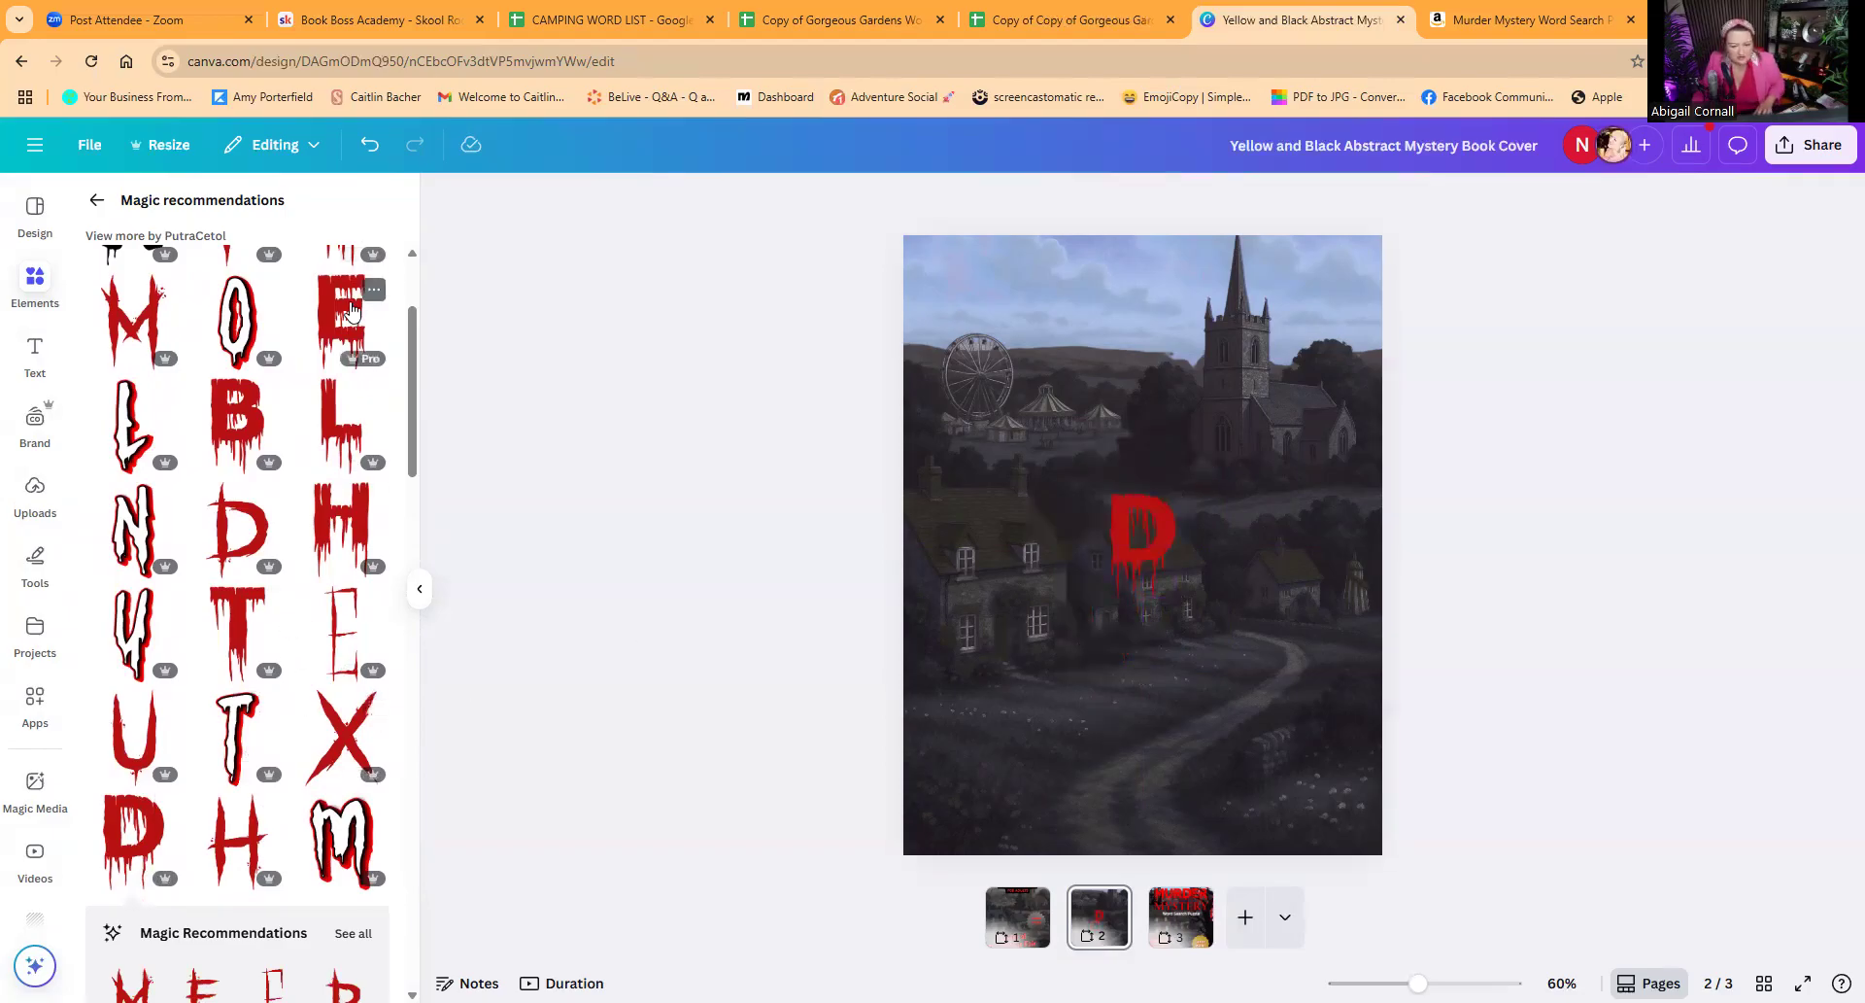
{"action": "left_click", "coordinate": [1143, 549]}
{"action": "left_click_drag", "start_coordinate": [1127, 531], "coordinate": [1200, 525]}
Step: Place matching red dripping letter Rs before the D and after the E so the row reads RDER
{"action": "scroll", "coordinate": [263, 792], "scroll_direction": "down", "scroll_amount": 1}
{"action": "scroll", "coordinate": [262, 792], "scroll_direction": "down", "scroll_amount": 5}
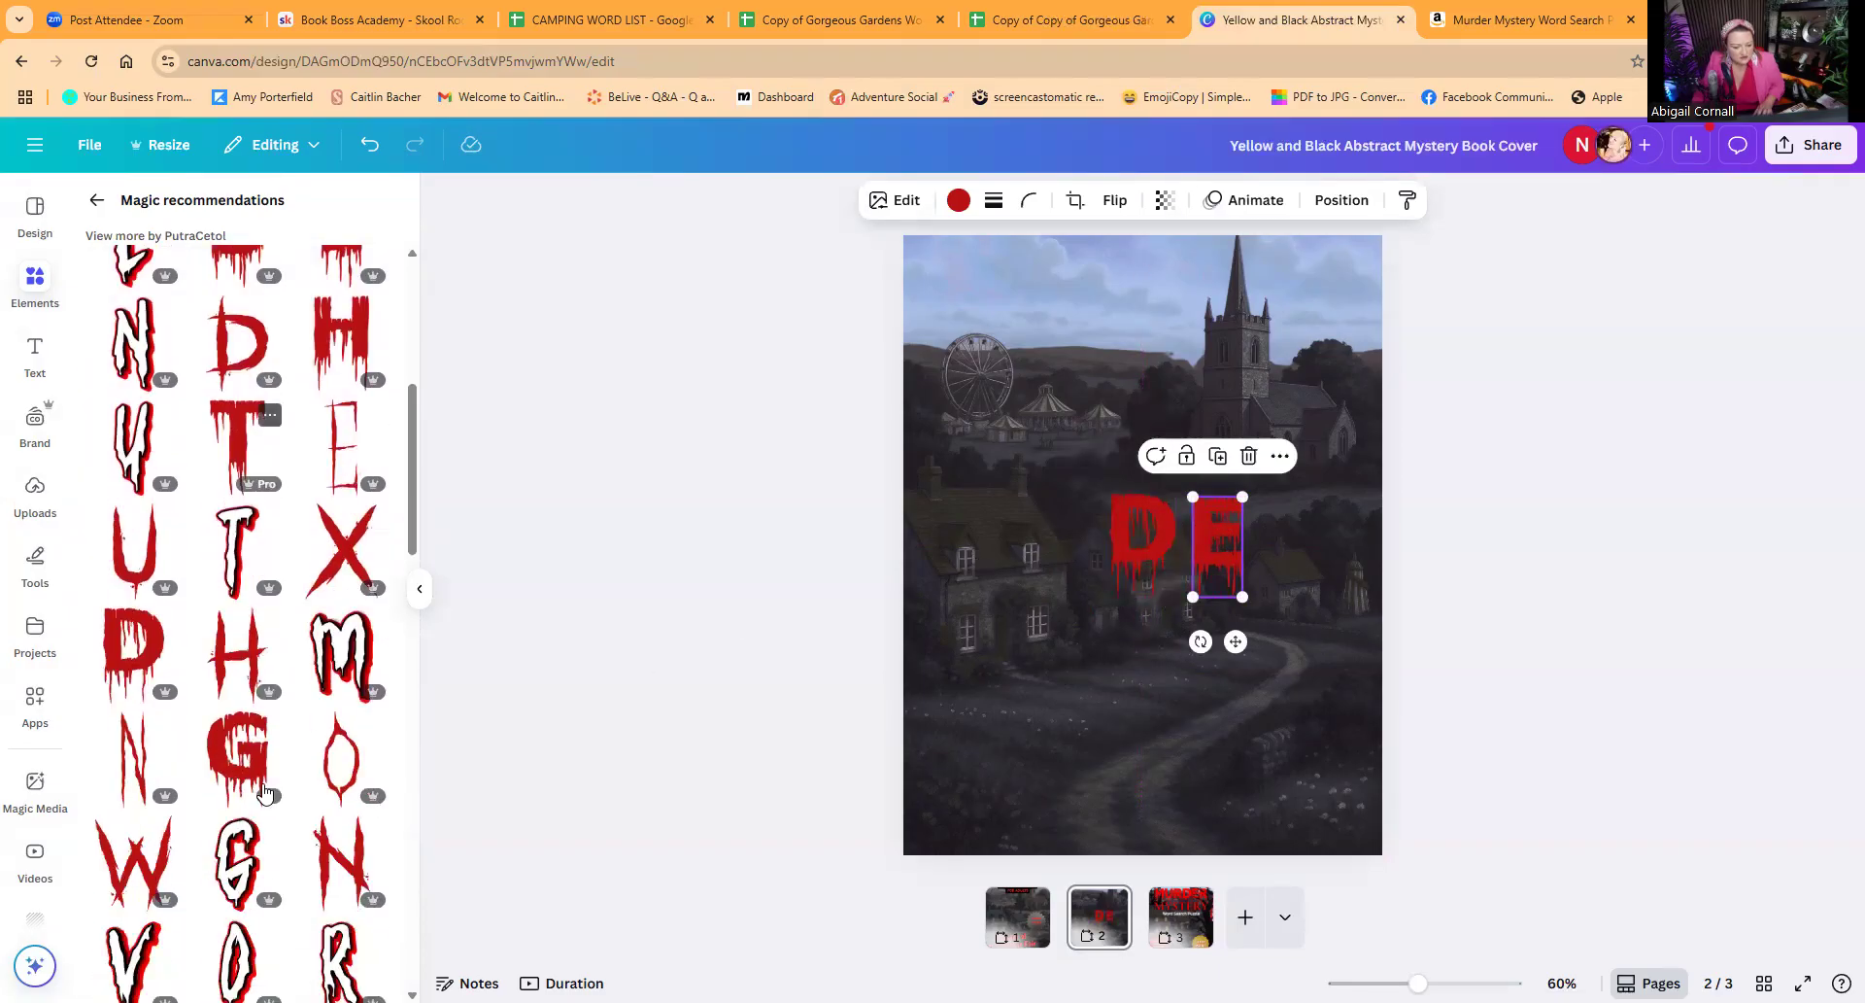
{"action": "scroll", "coordinate": [265, 789], "scroll_direction": "down", "scroll_amount": 8}
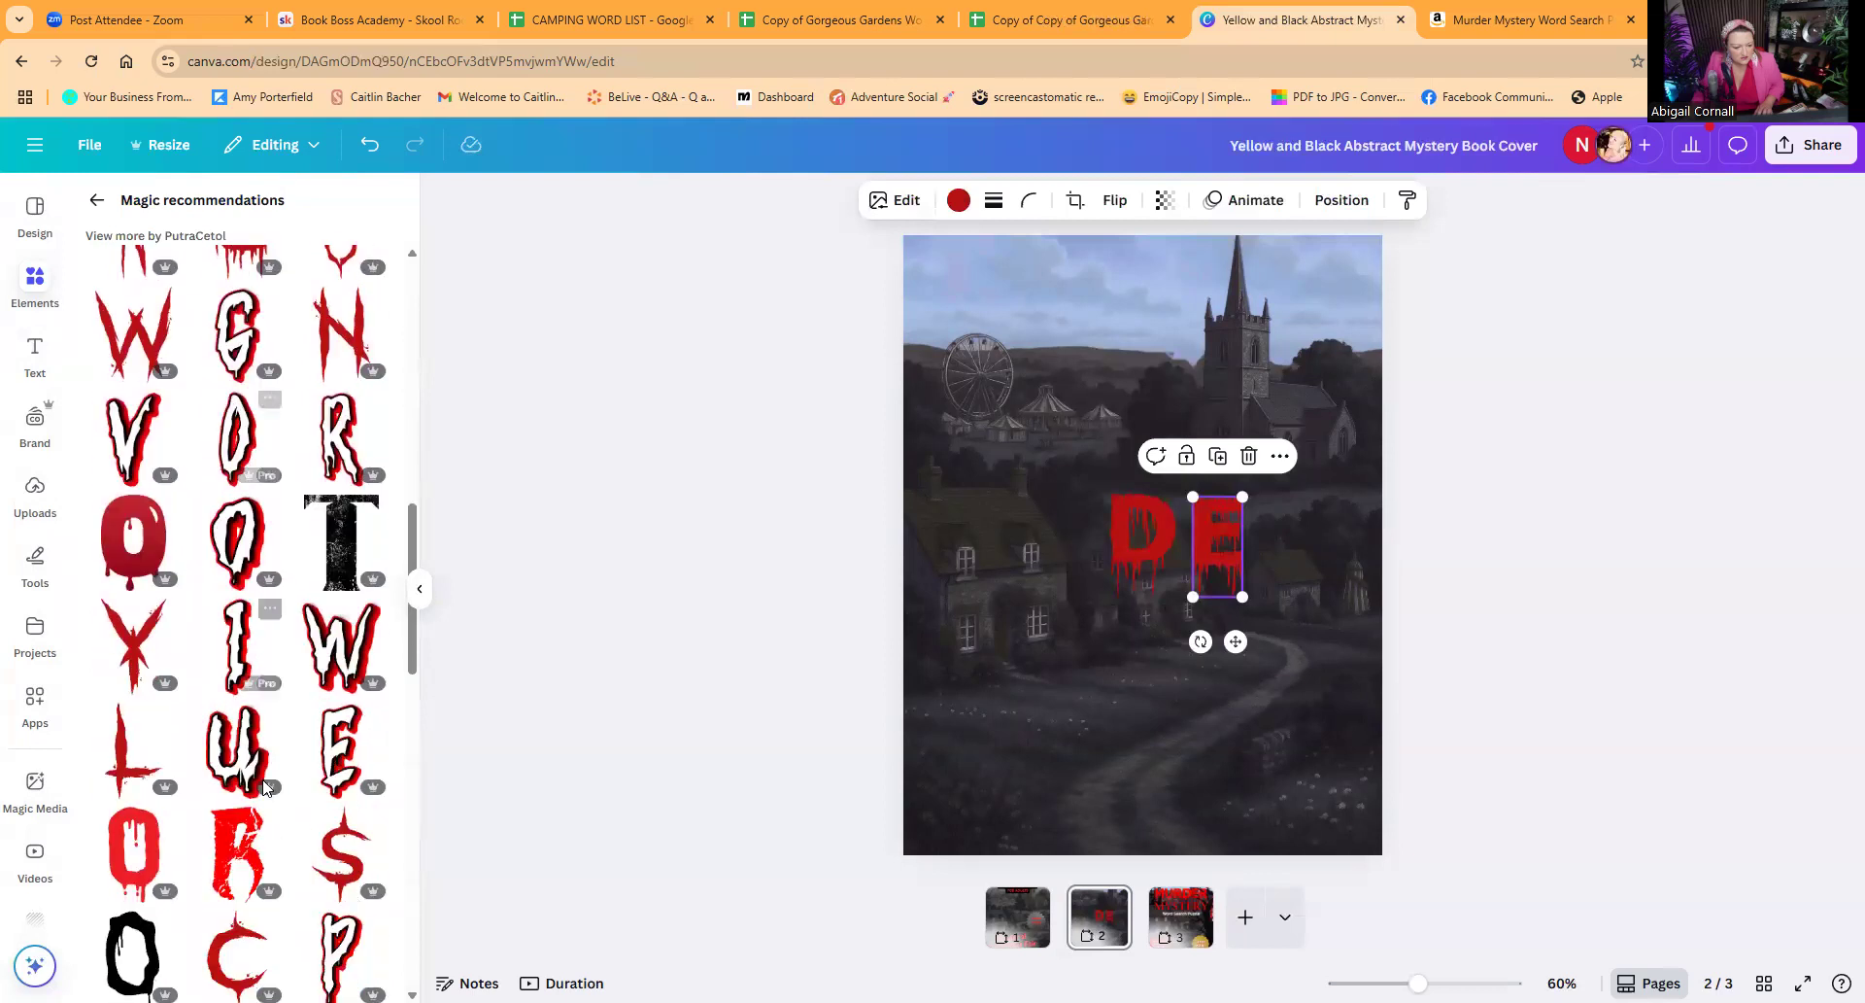
{"action": "scroll", "coordinate": [264, 787], "scroll_direction": "up", "scroll_amount": 1}
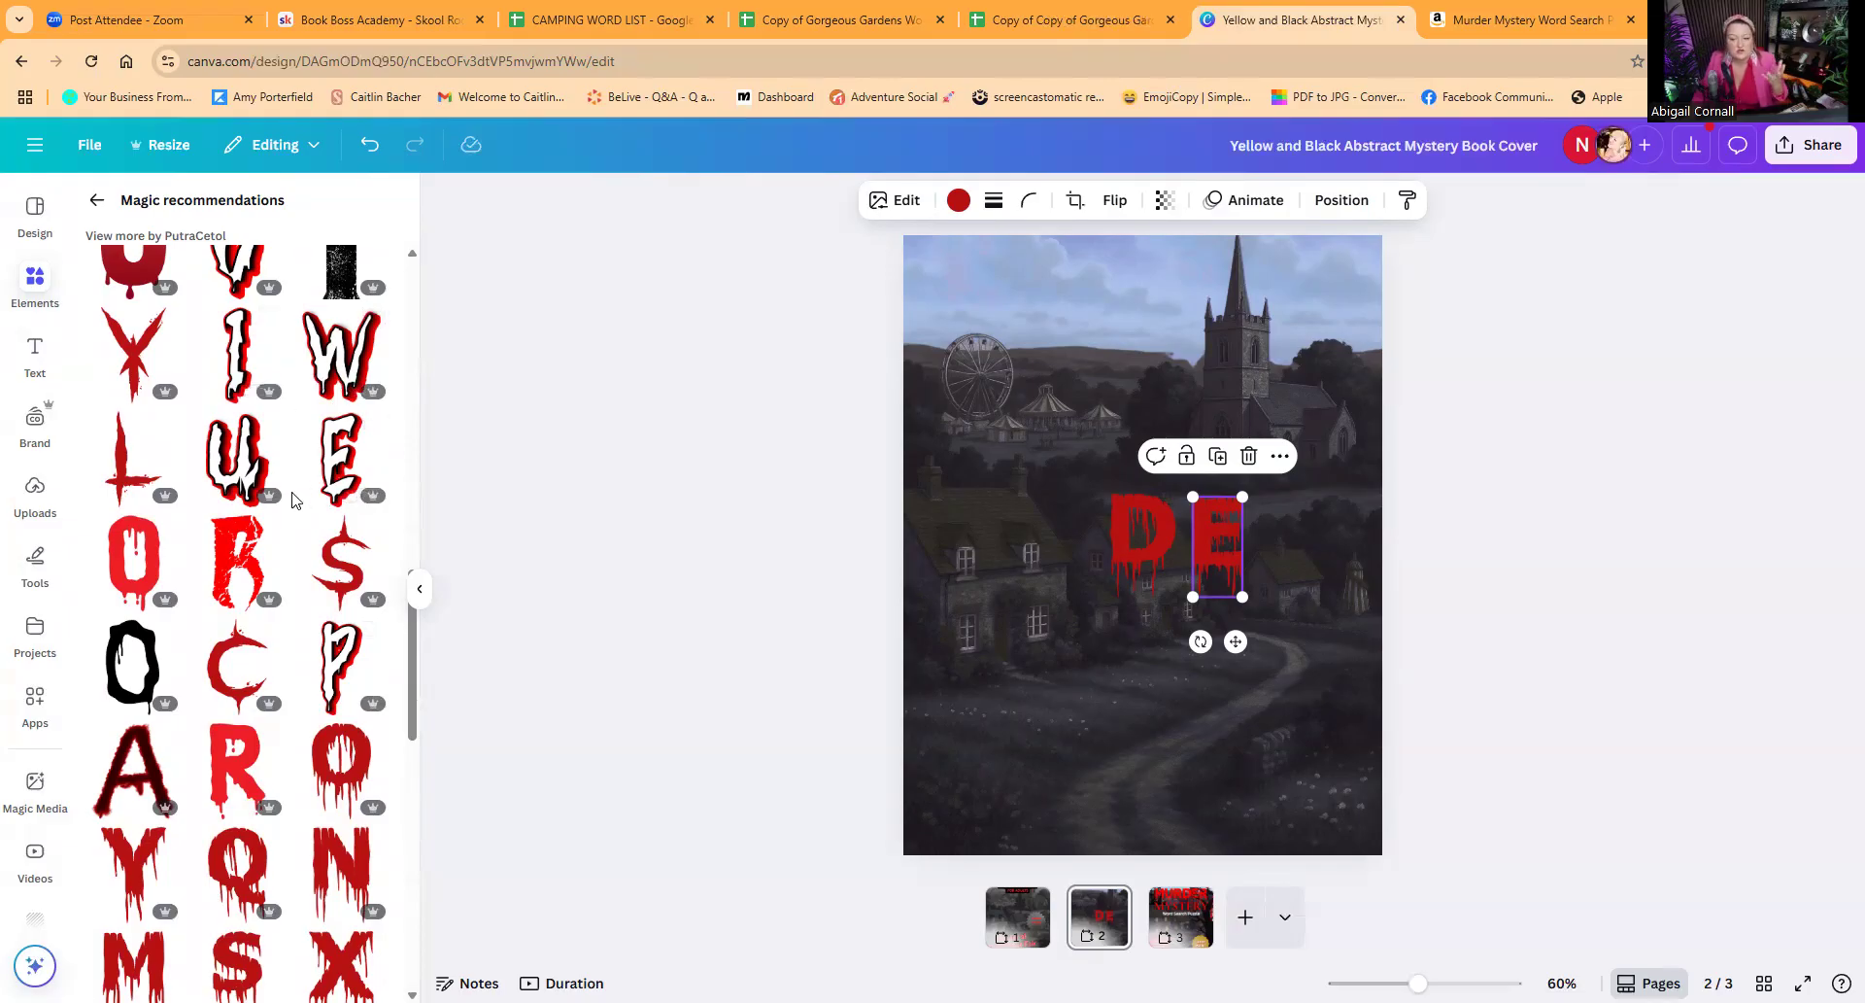
{"action": "scroll", "coordinate": [260, 636], "scroll_direction": "down", "scroll_amount": 5}
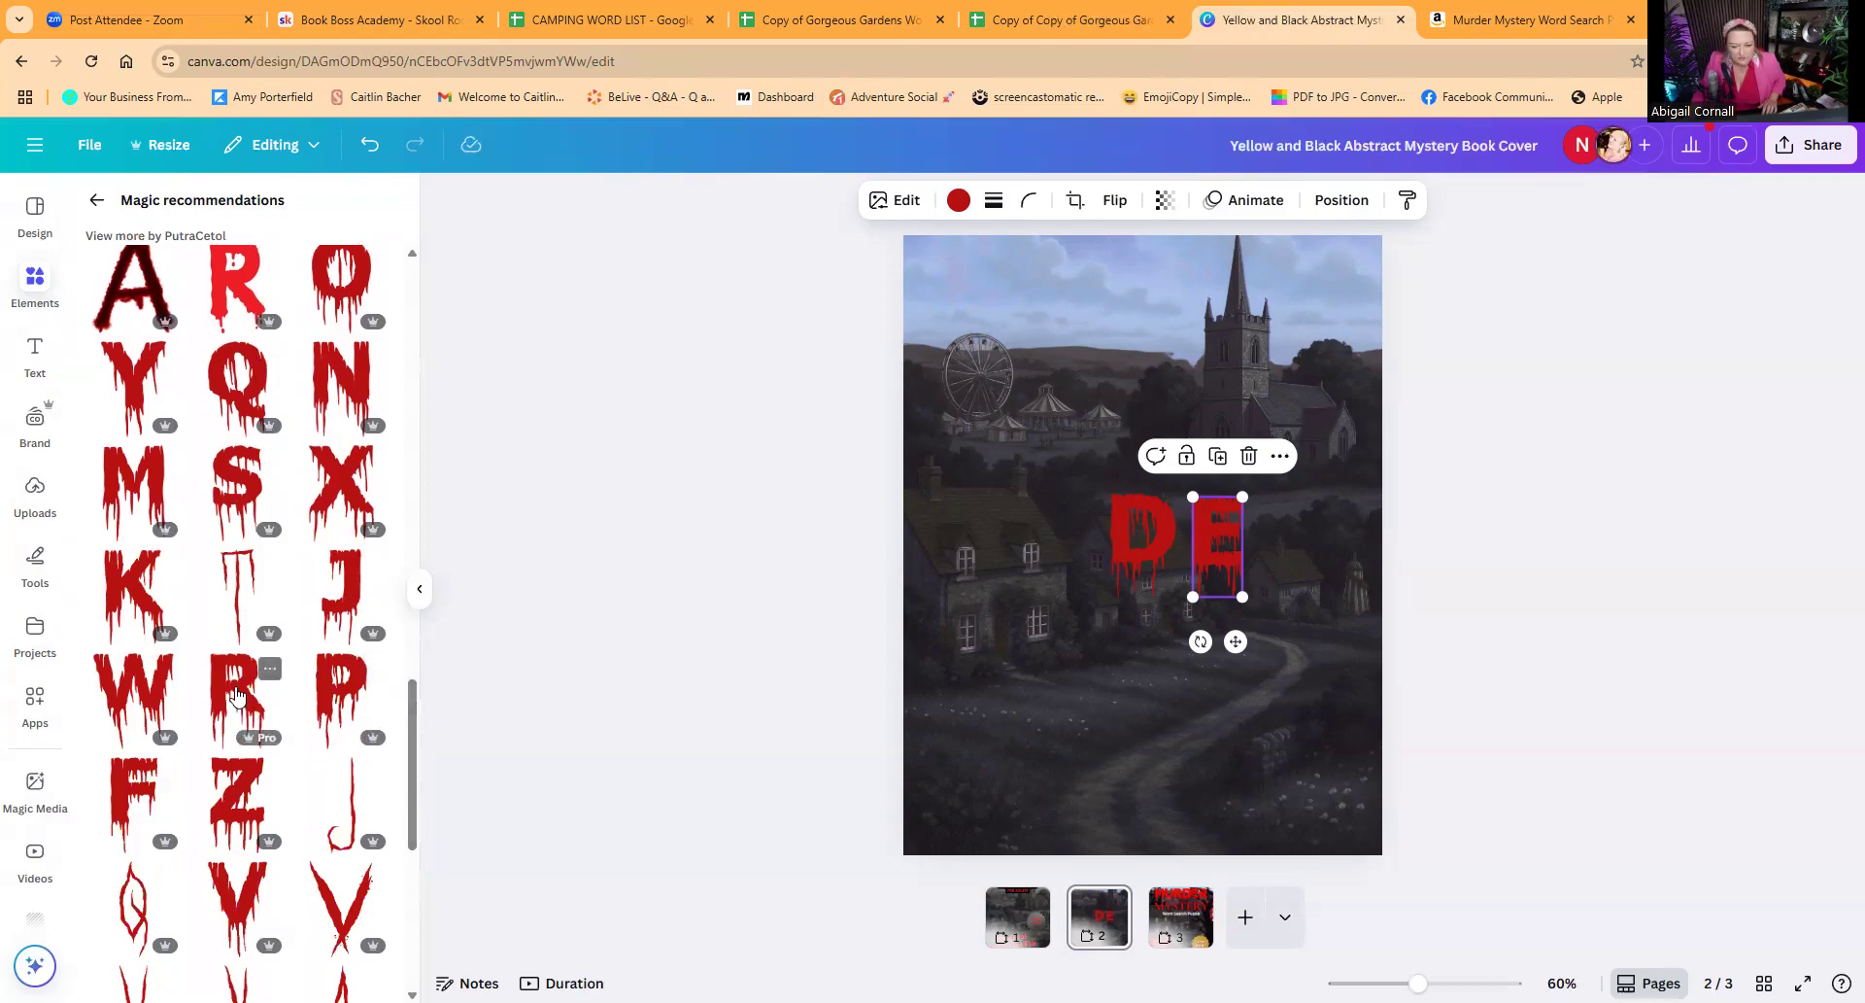
{"action": "left_click", "coordinate": [235, 692]}
{"action": "left_click_drag", "start_coordinate": [1114, 569], "coordinate": [1295, 535]}
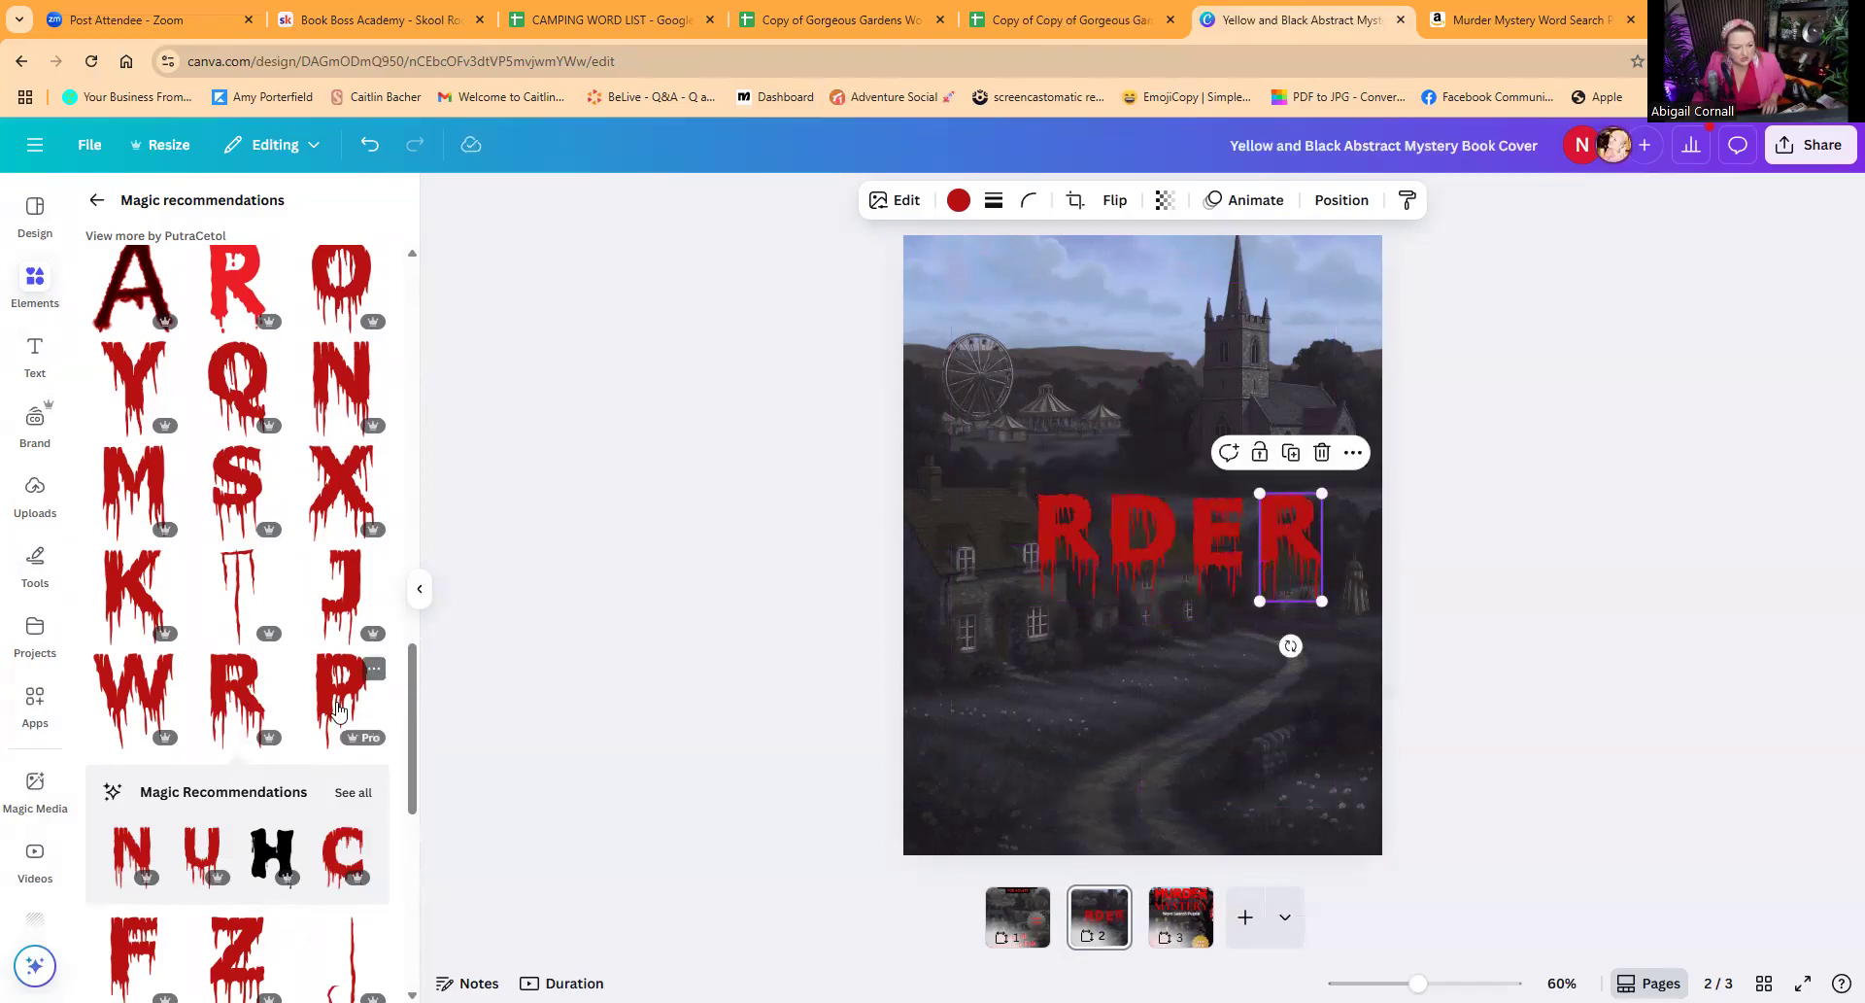
Step: Add a matching red dripping M at the start of the row and a U from the letters recommended with it
{"action": "left_click", "coordinate": [171, 489]}
{"action": "left_click_drag", "start_coordinate": [1131, 544], "coordinate": [954, 537]}
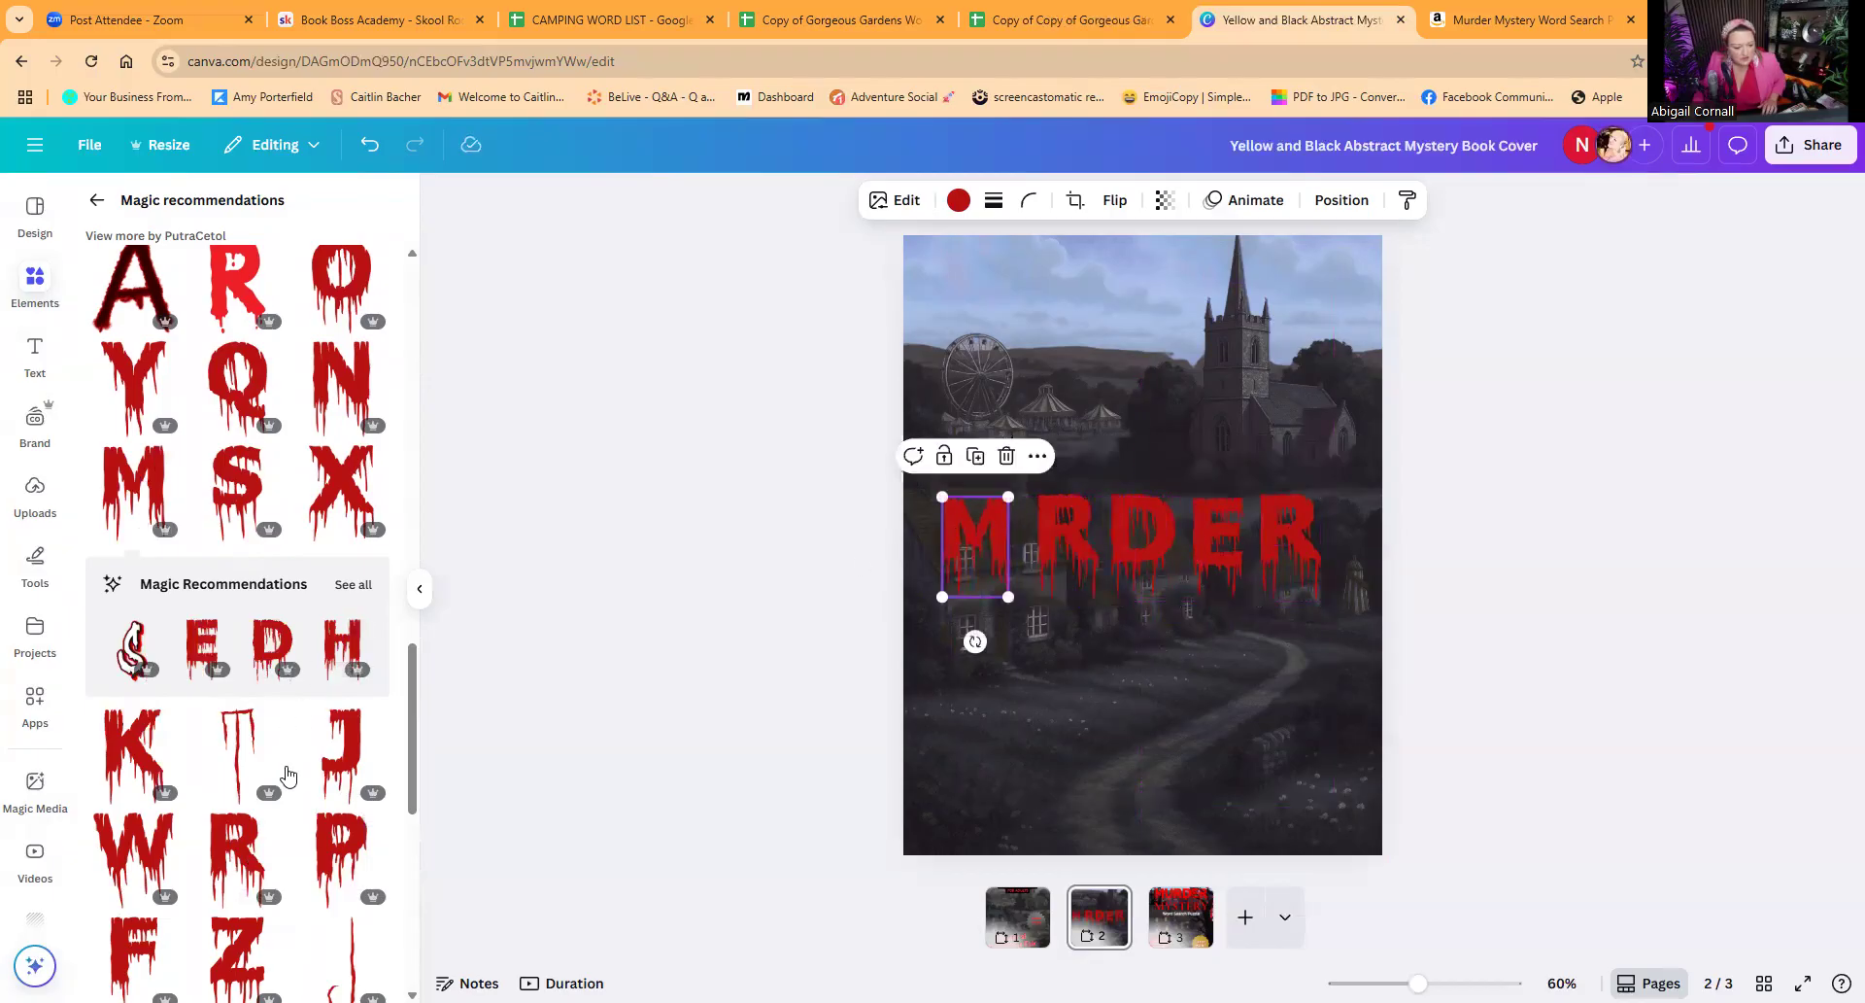
{"action": "scroll", "coordinate": [281, 777], "scroll_direction": "down", "scroll_amount": 3}
{"action": "scroll", "coordinate": [267, 814], "scroll_direction": "up", "scroll_amount": 6}
{"action": "scroll", "coordinate": [267, 814], "scroll_direction": "up", "scroll_amount": 5}
{"action": "scroll", "coordinate": [267, 814], "scroll_direction": "down", "scroll_amount": 10}
{"action": "scroll", "coordinate": [267, 814], "scroll_direction": "down", "scroll_amount": 5}
{"action": "scroll", "coordinate": [267, 814], "scroll_direction": "down", "scroll_amount": 2}
{"action": "scroll", "coordinate": [267, 814], "scroll_direction": "up", "scroll_amount": 6}
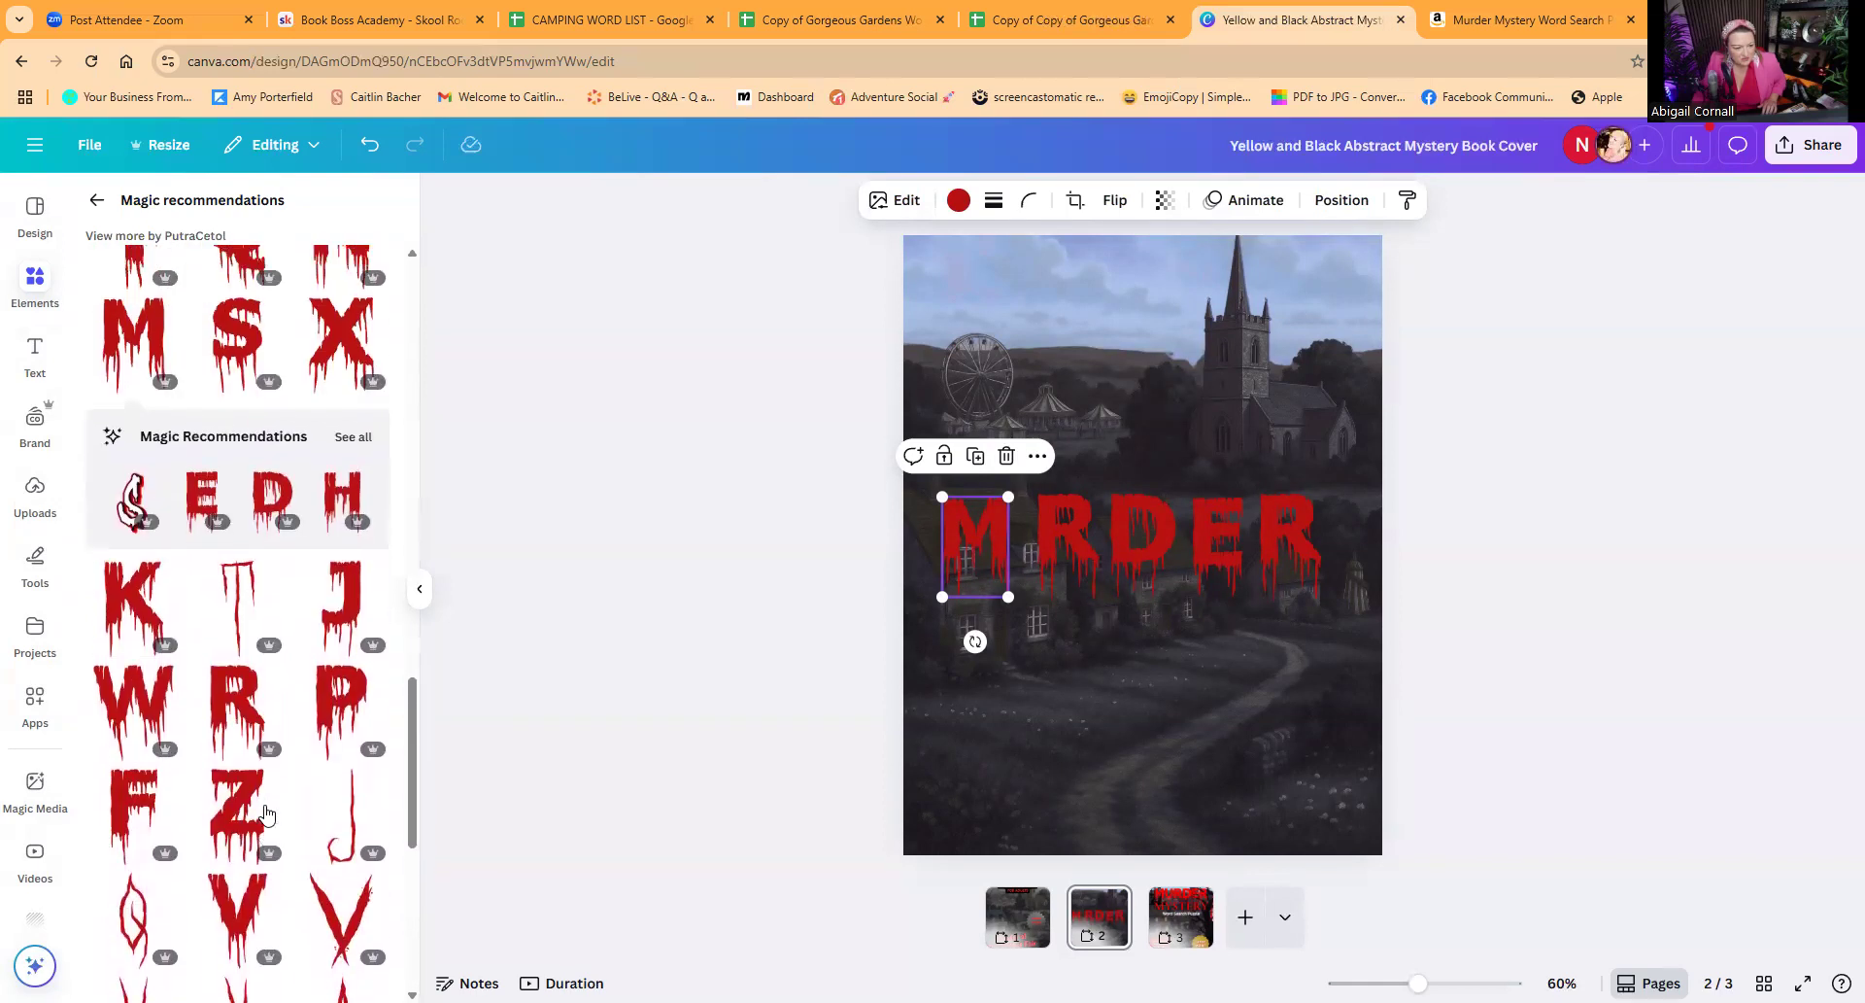
{"action": "scroll", "coordinate": [267, 814], "scroll_direction": "up", "scroll_amount": 2}
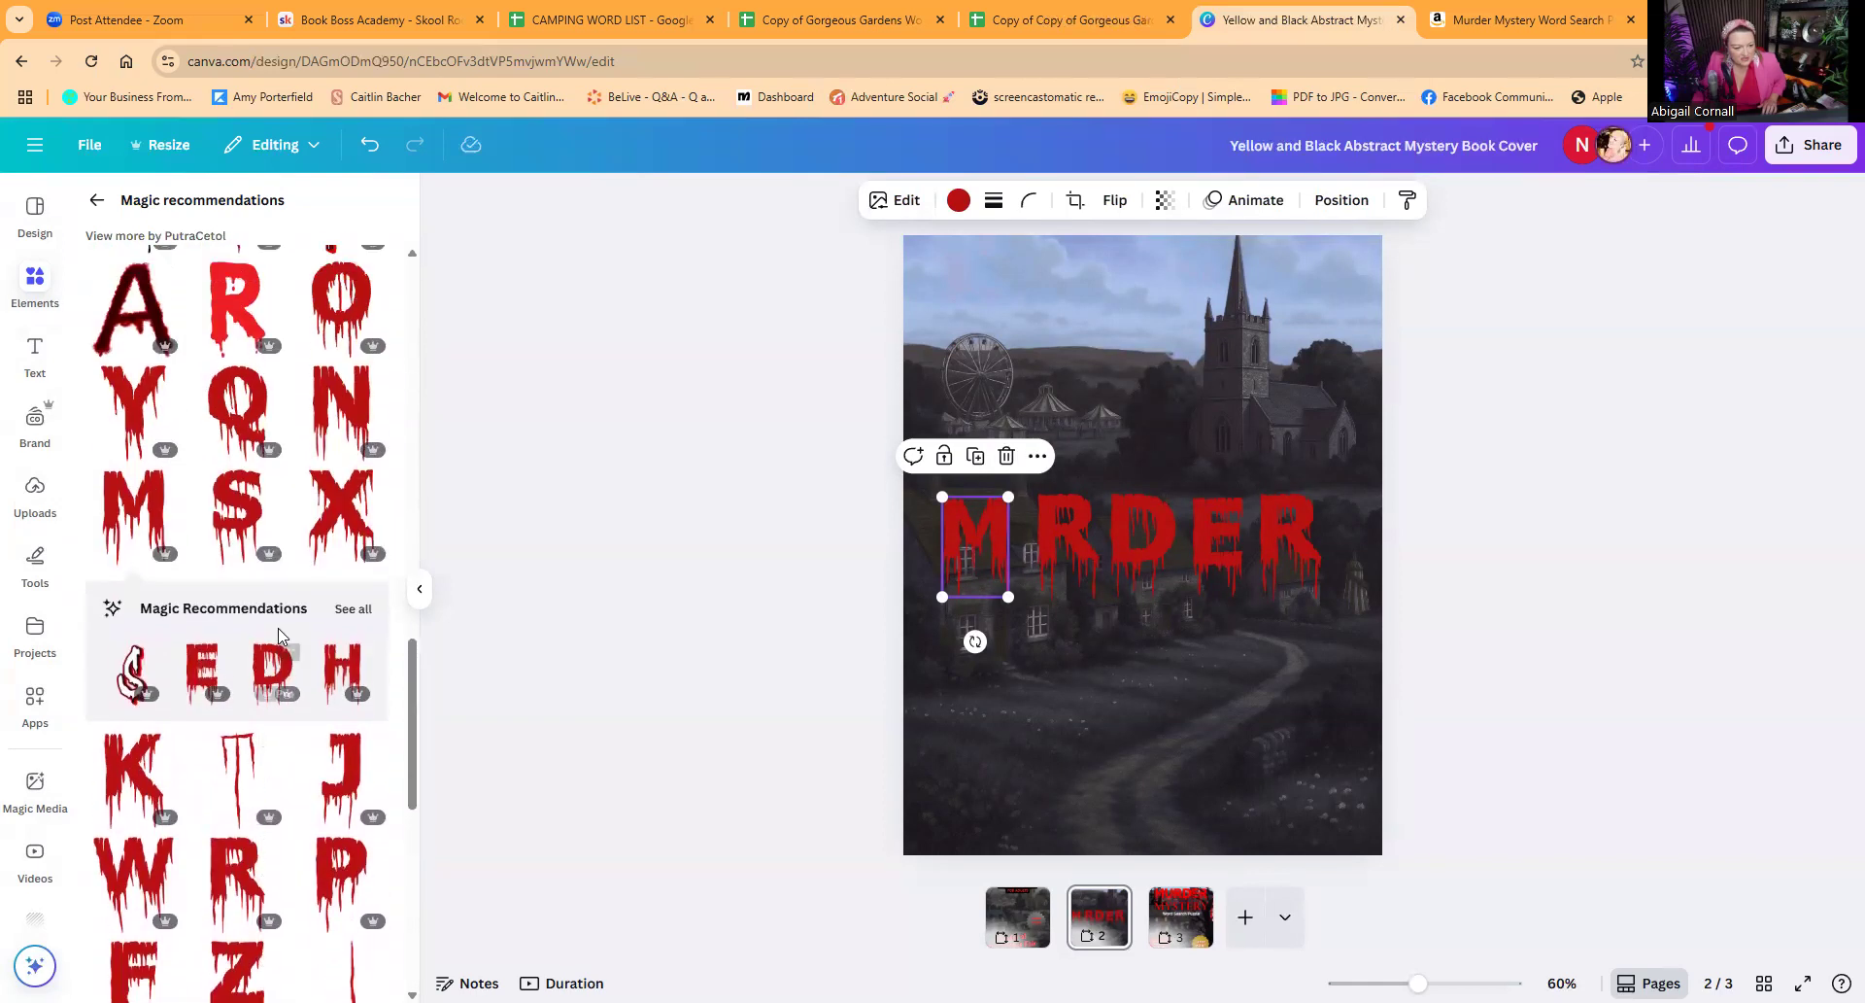
{"action": "left_click", "coordinate": [353, 609]}
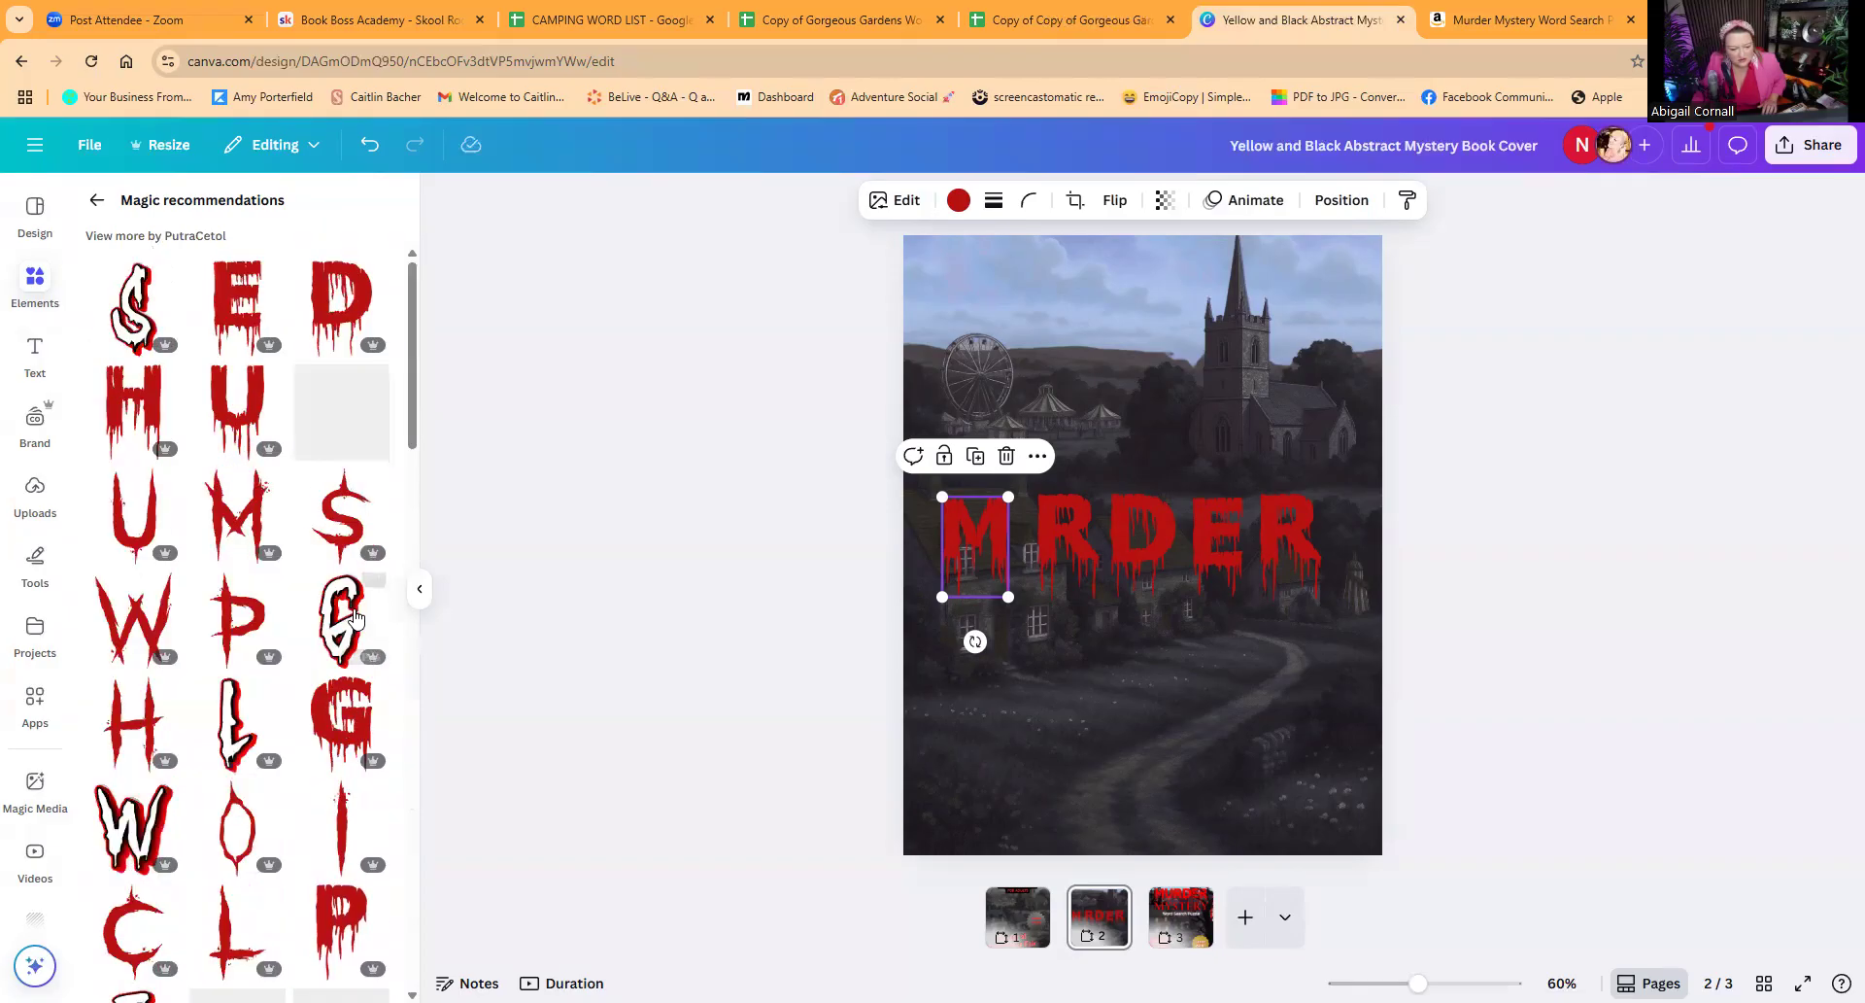
{"action": "left_click", "coordinate": [222, 392]}
Step: Shrink the six dripping letters and line them up as MURDER in one row across the Ferris wheel and church
{"action": "left_click_drag", "start_coordinate": [1137, 547], "coordinate": [1056, 387]}
{"action": "left_click_drag", "start_coordinate": [1096, 444], "coordinate": [1049, 357]}
{"action": "left_click_drag", "start_coordinate": [977, 539], "coordinate": [968, 392]}
{"action": "left_click", "coordinate": [971, 393]}
{"action": "left_click_drag", "start_coordinate": [1076, 517], "coordinate": [1091, 360]}
{"action": "left_click_drag", "start_coordinate": [1133, 442], "coordinate": [1112, 414]}
{"action": "left_click_drag", "start_coordinate": [1120, 491], "coordinate": [1138, 353]}
{"action": "left_click_drag", "start_coordinate": [1187, 439], "coordinate": [1175, 408]}
{"action": "left_click_drag", "start_coordinate": [1212, 506], "coordinate": [1203, 361]}
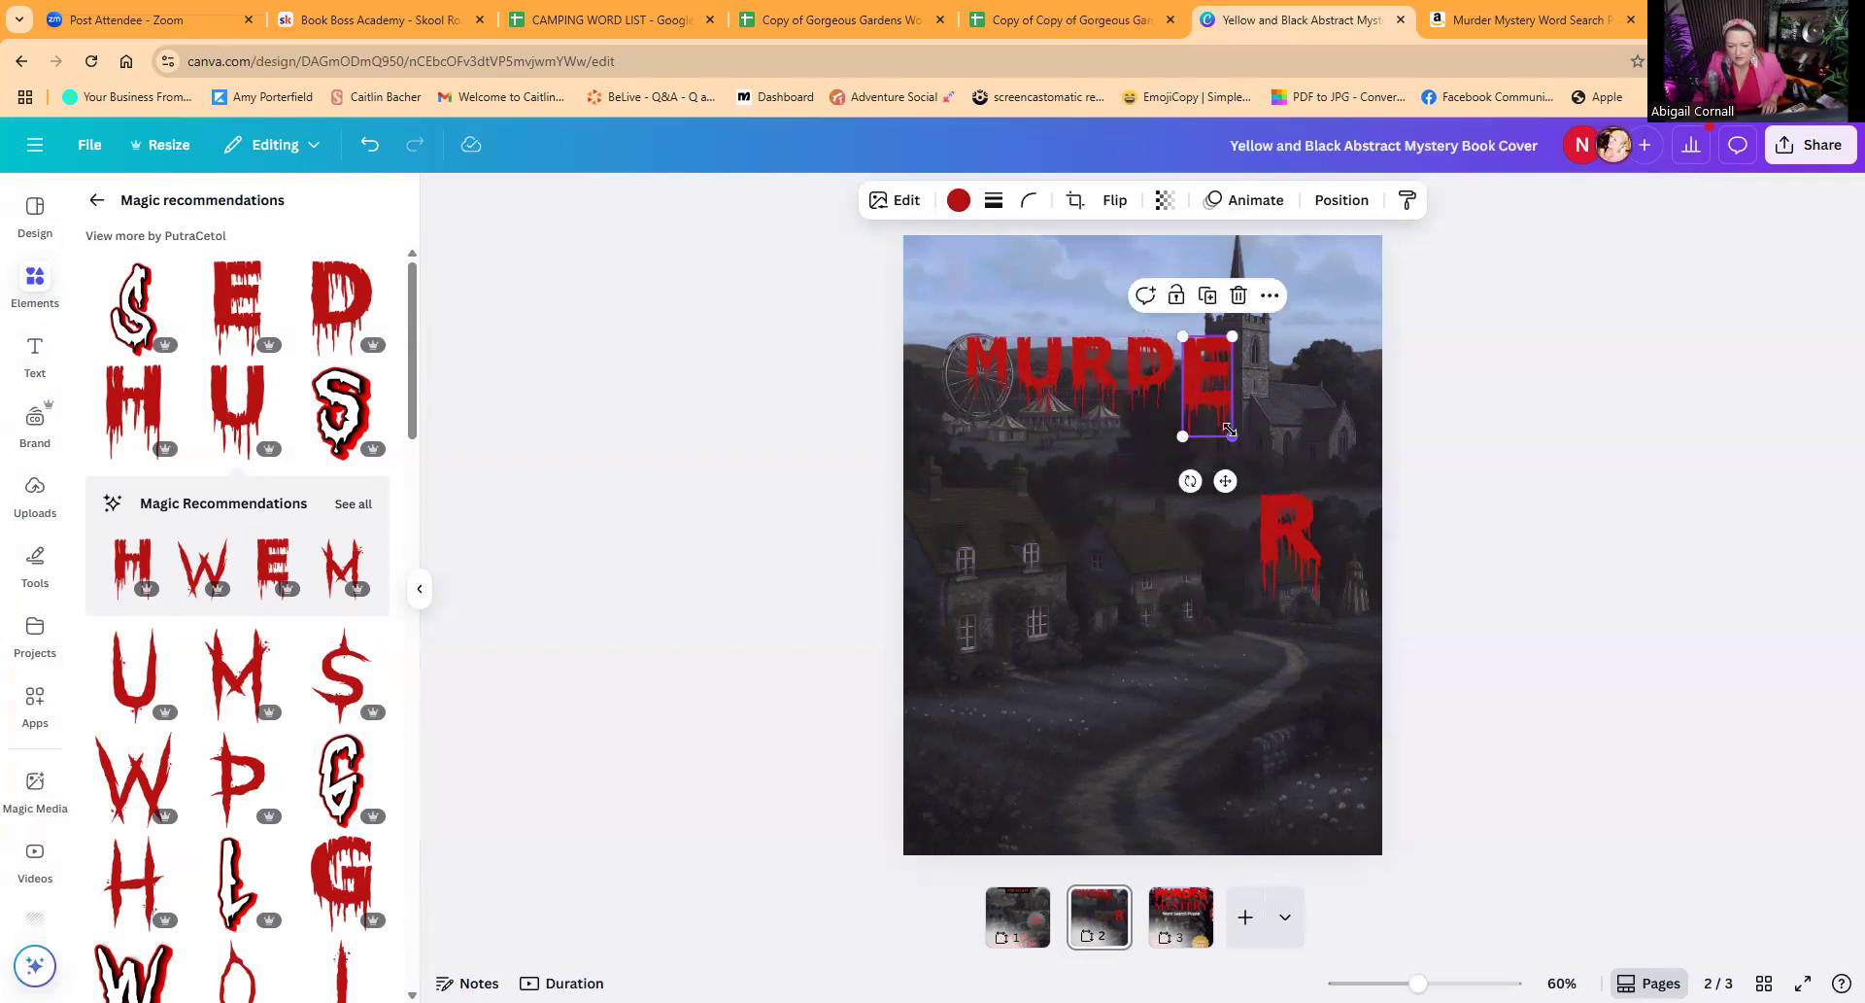
{"action": "left_click_drag", "start_coordinate": [1269, 507], "coordinate": [1241, 350]}
{"action": "left_click_drag", "start_coordinate": [1294, 444], "coordinate": [1277, 415]}
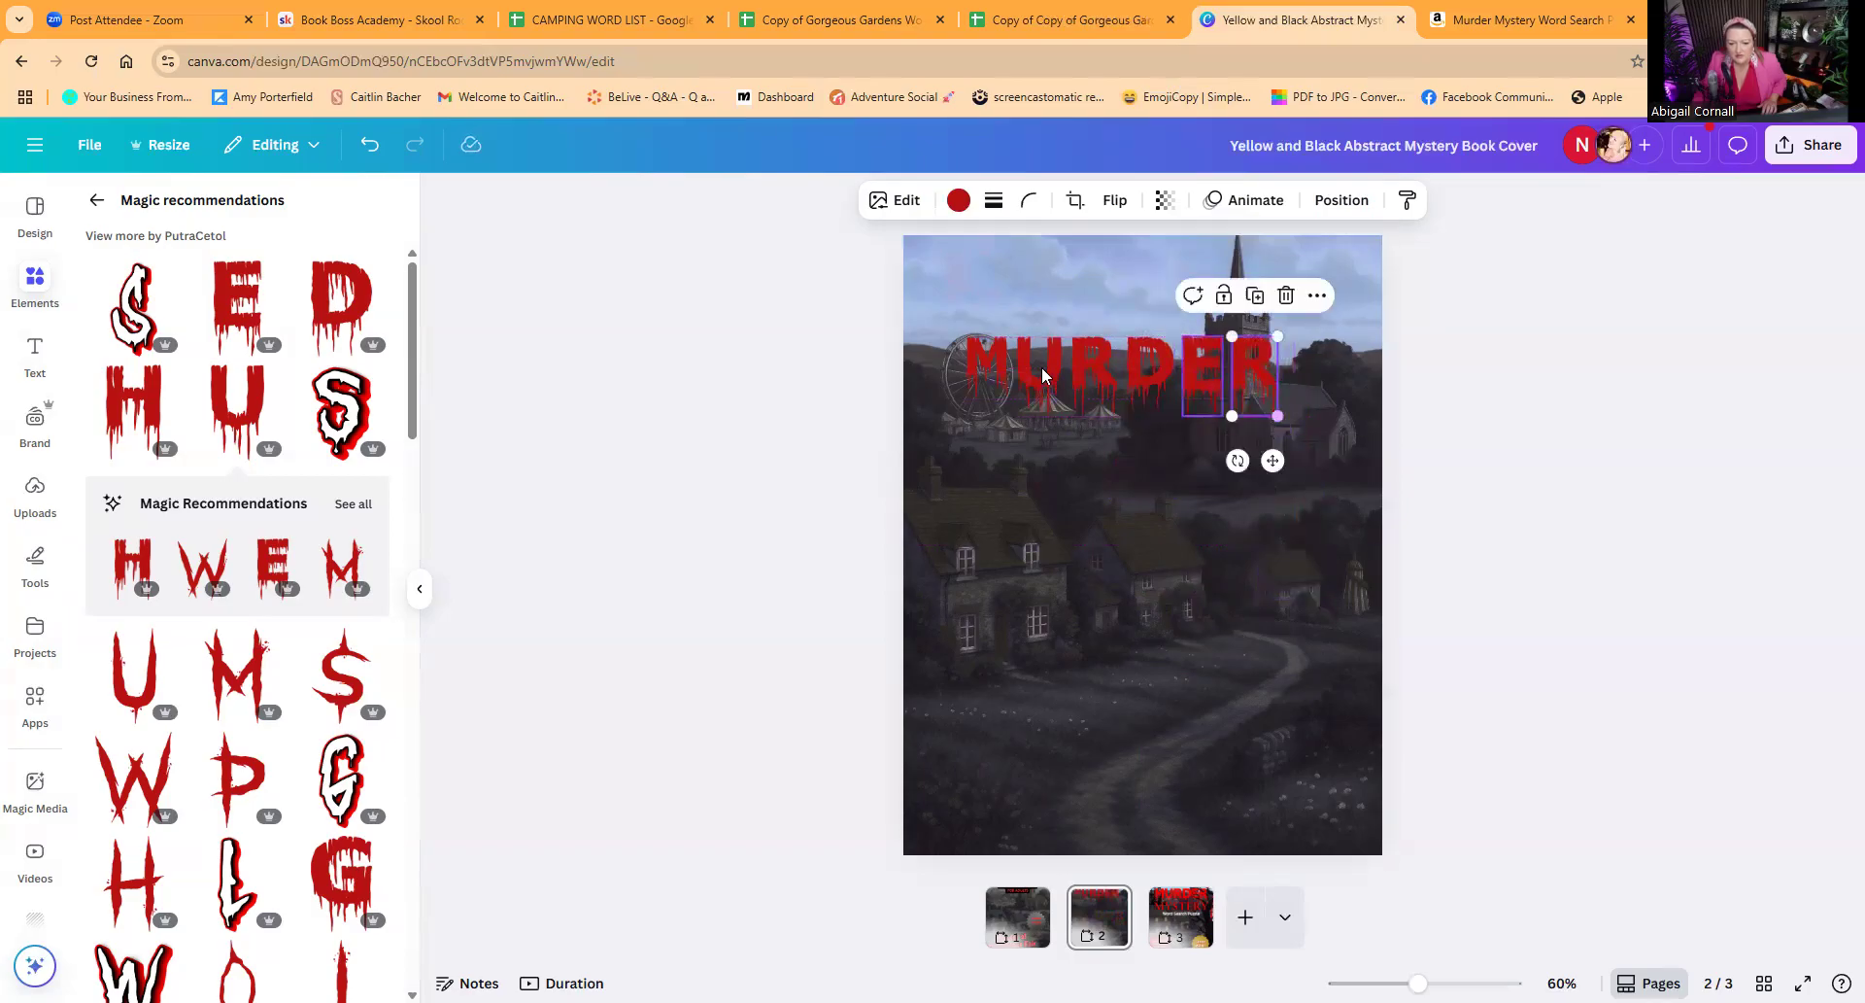
Step: Try bright red #ff3131 on the M, and recolour the M and U in the document's pure red
{"action": "left_click", "coordinate": [980, 367]}
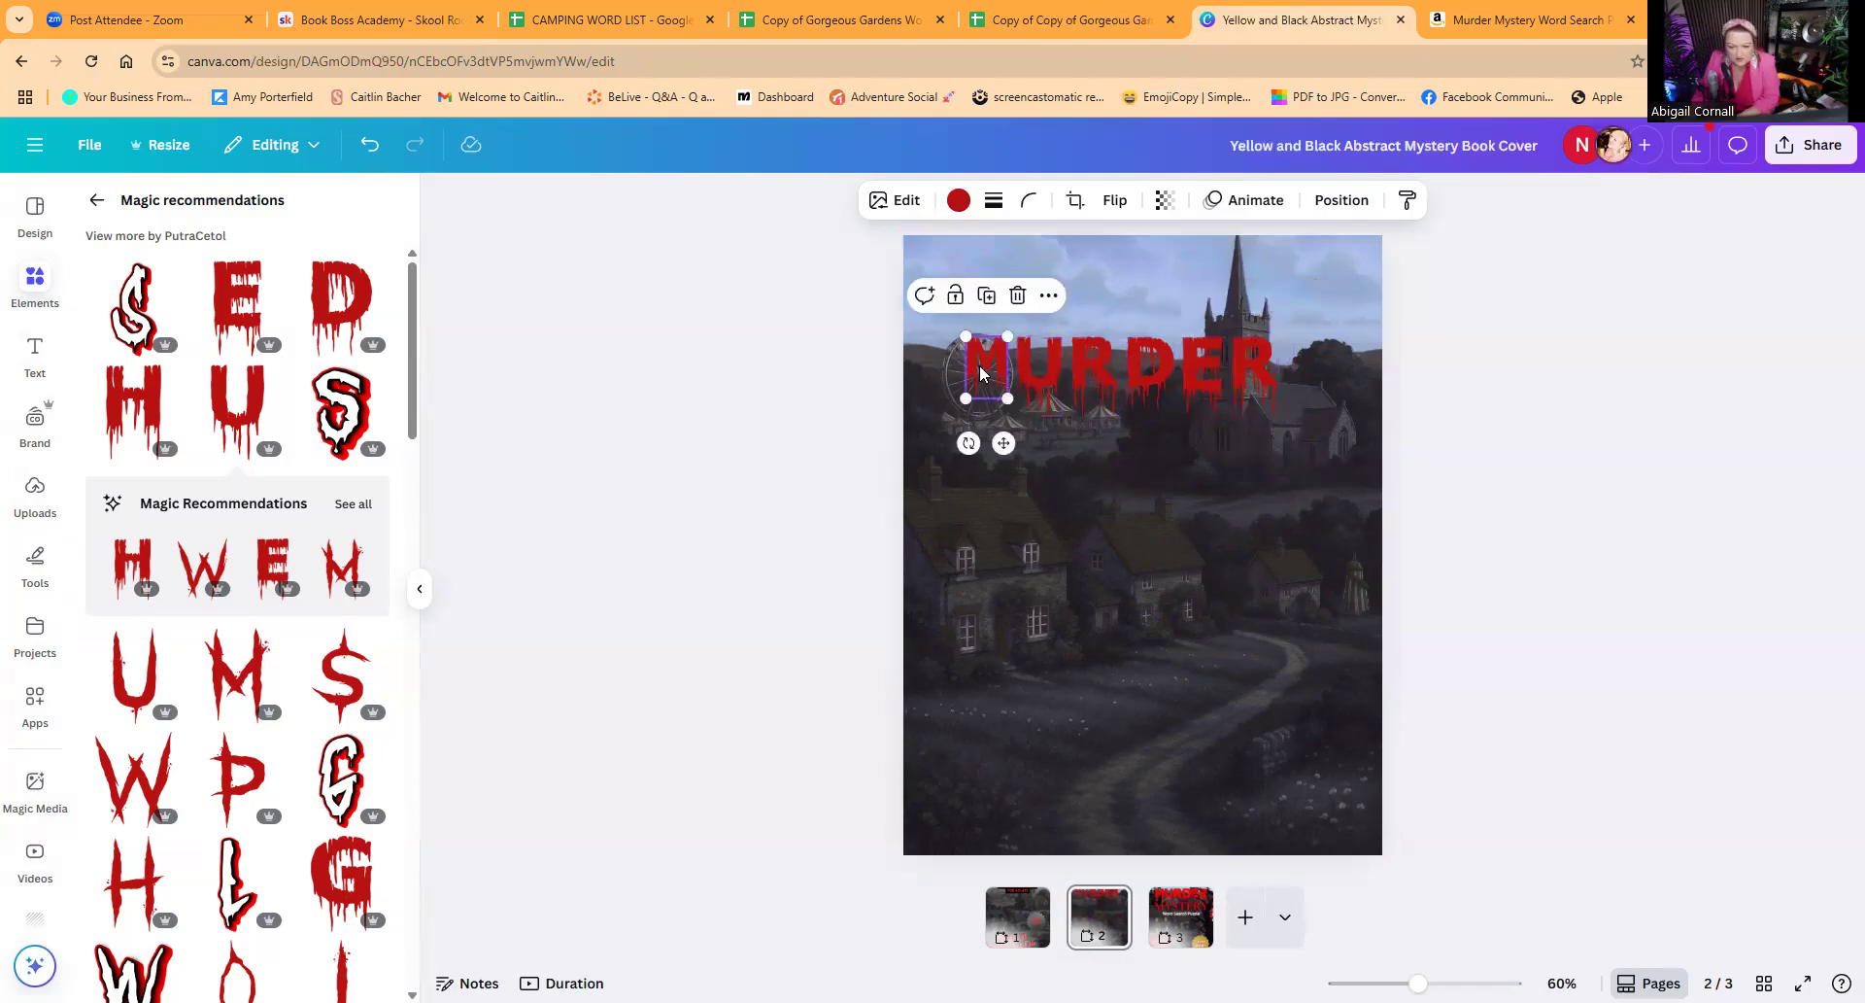
{"action": "left_click", "coordinate": [959, 201]}
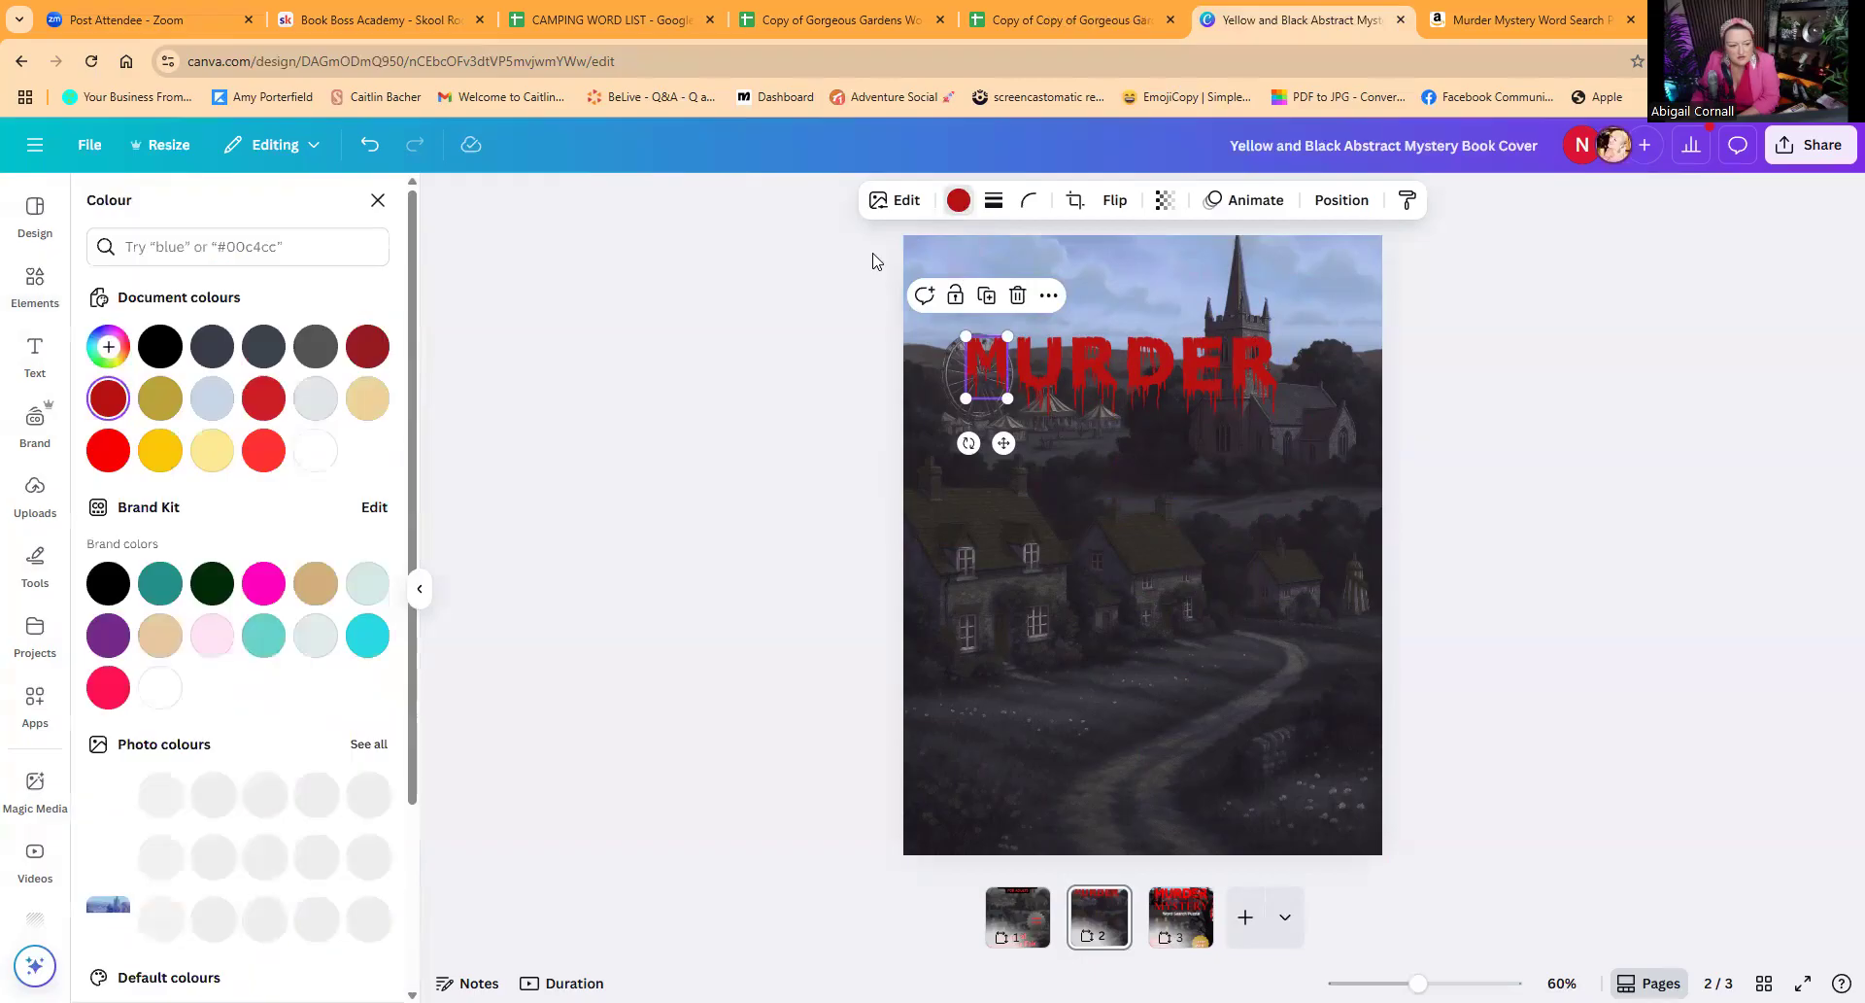
{"action": "left_click", "coordinate": [260, 449]}
{"action": "left_click", "coordinate": [1040, 379]}
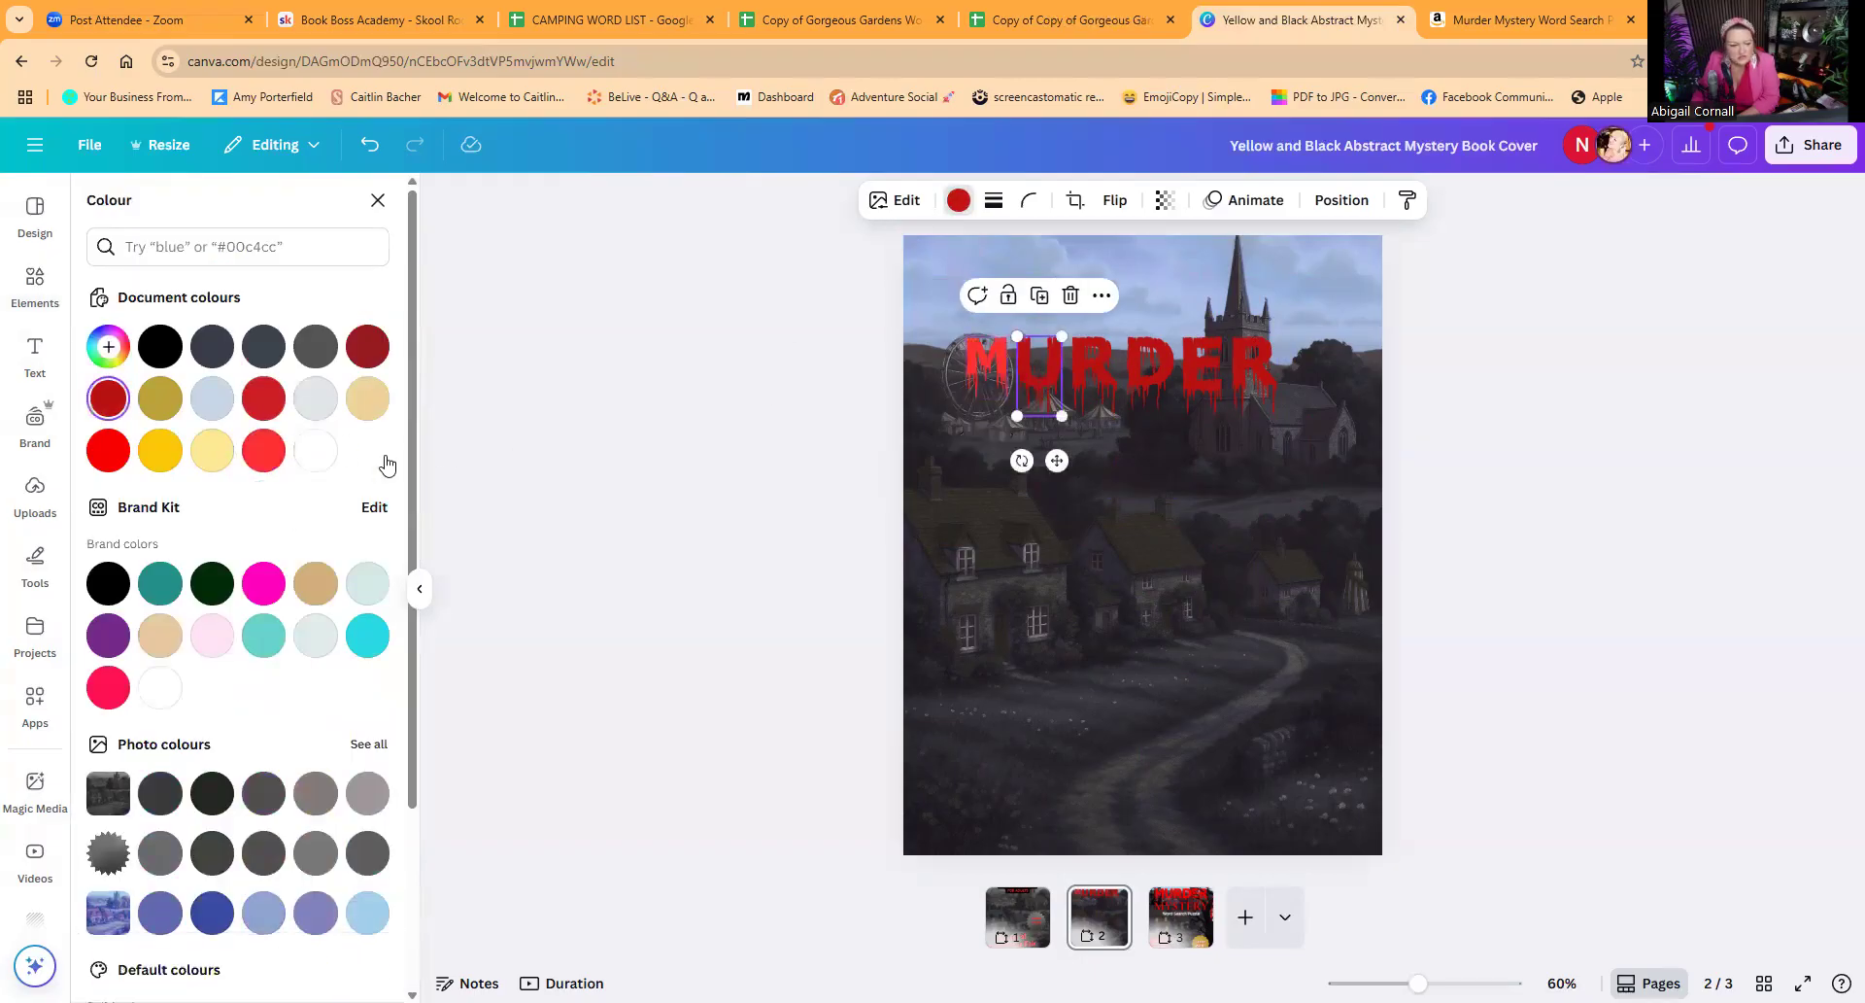
{"action": "left_click", "coordinate": [107, 450]}
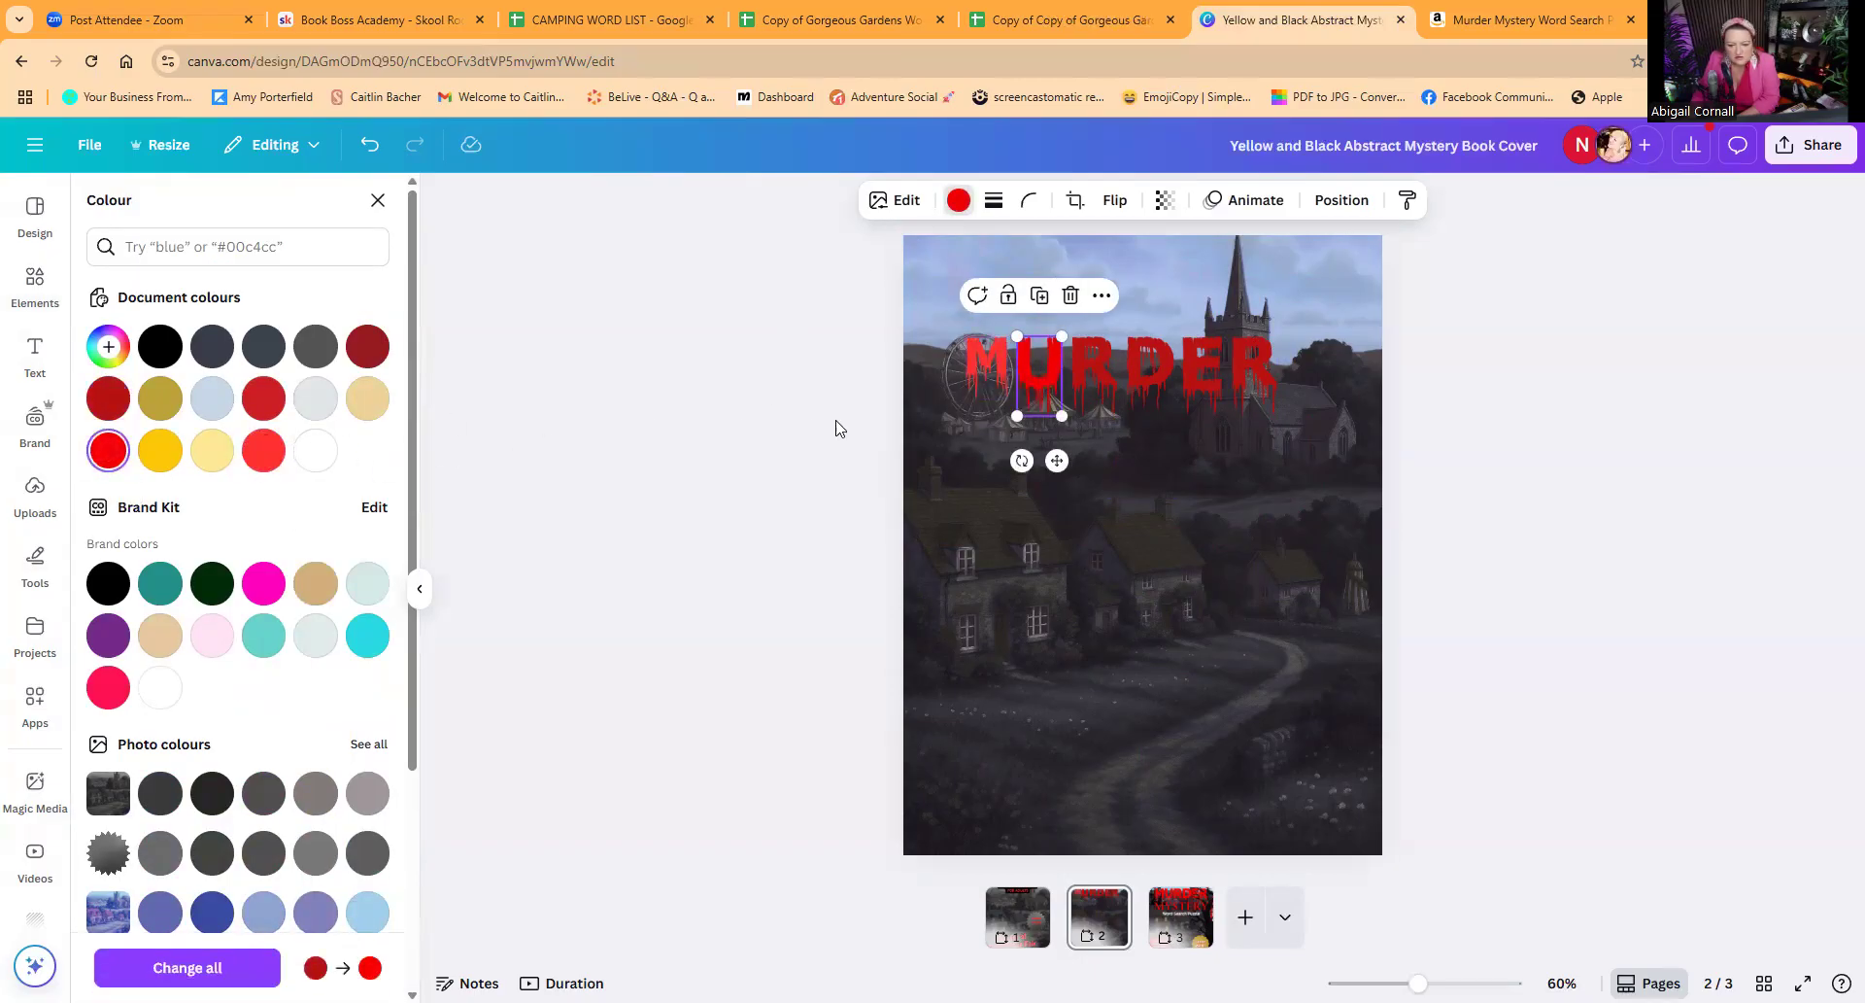
{"action": "left_click", "coordinate": [975, 364]}
{"action": "left_click", "coordinate": [108, 397]}
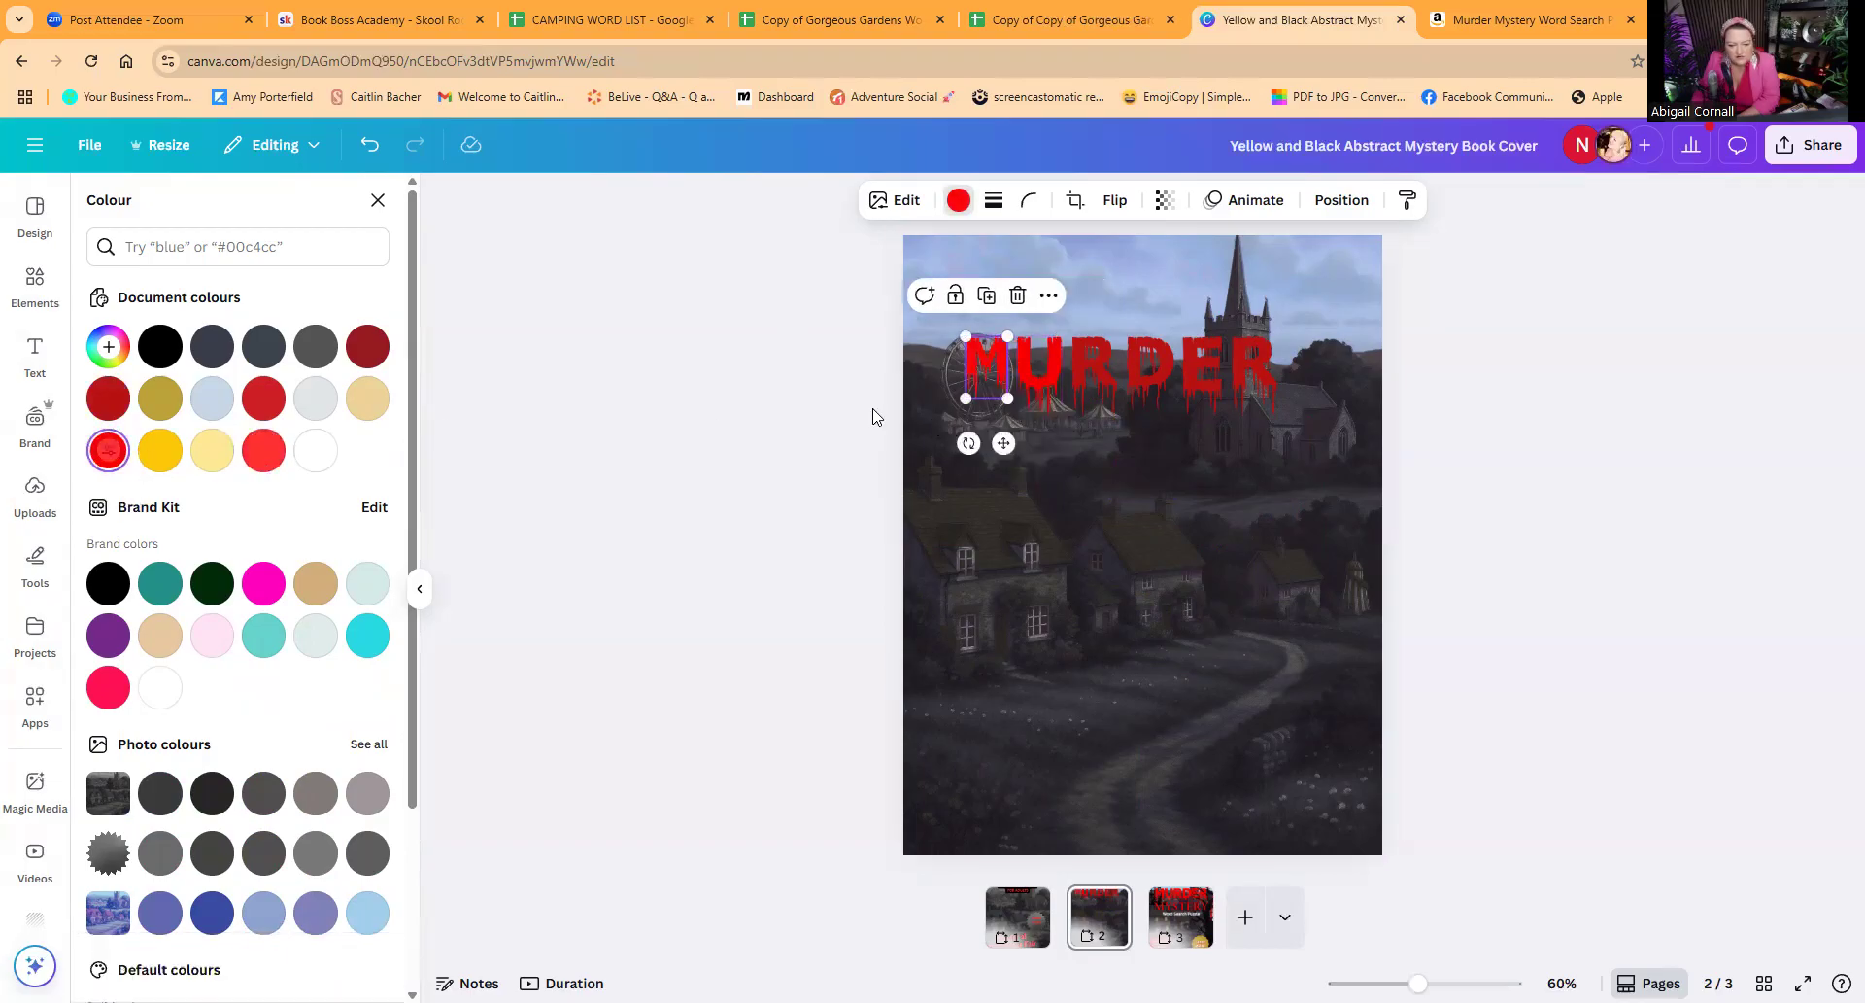
Step: Recolour the remaining R, D, E and R of MURDER in the same pure red
{"action": "left_click", "coordinate": [1084, 358]}
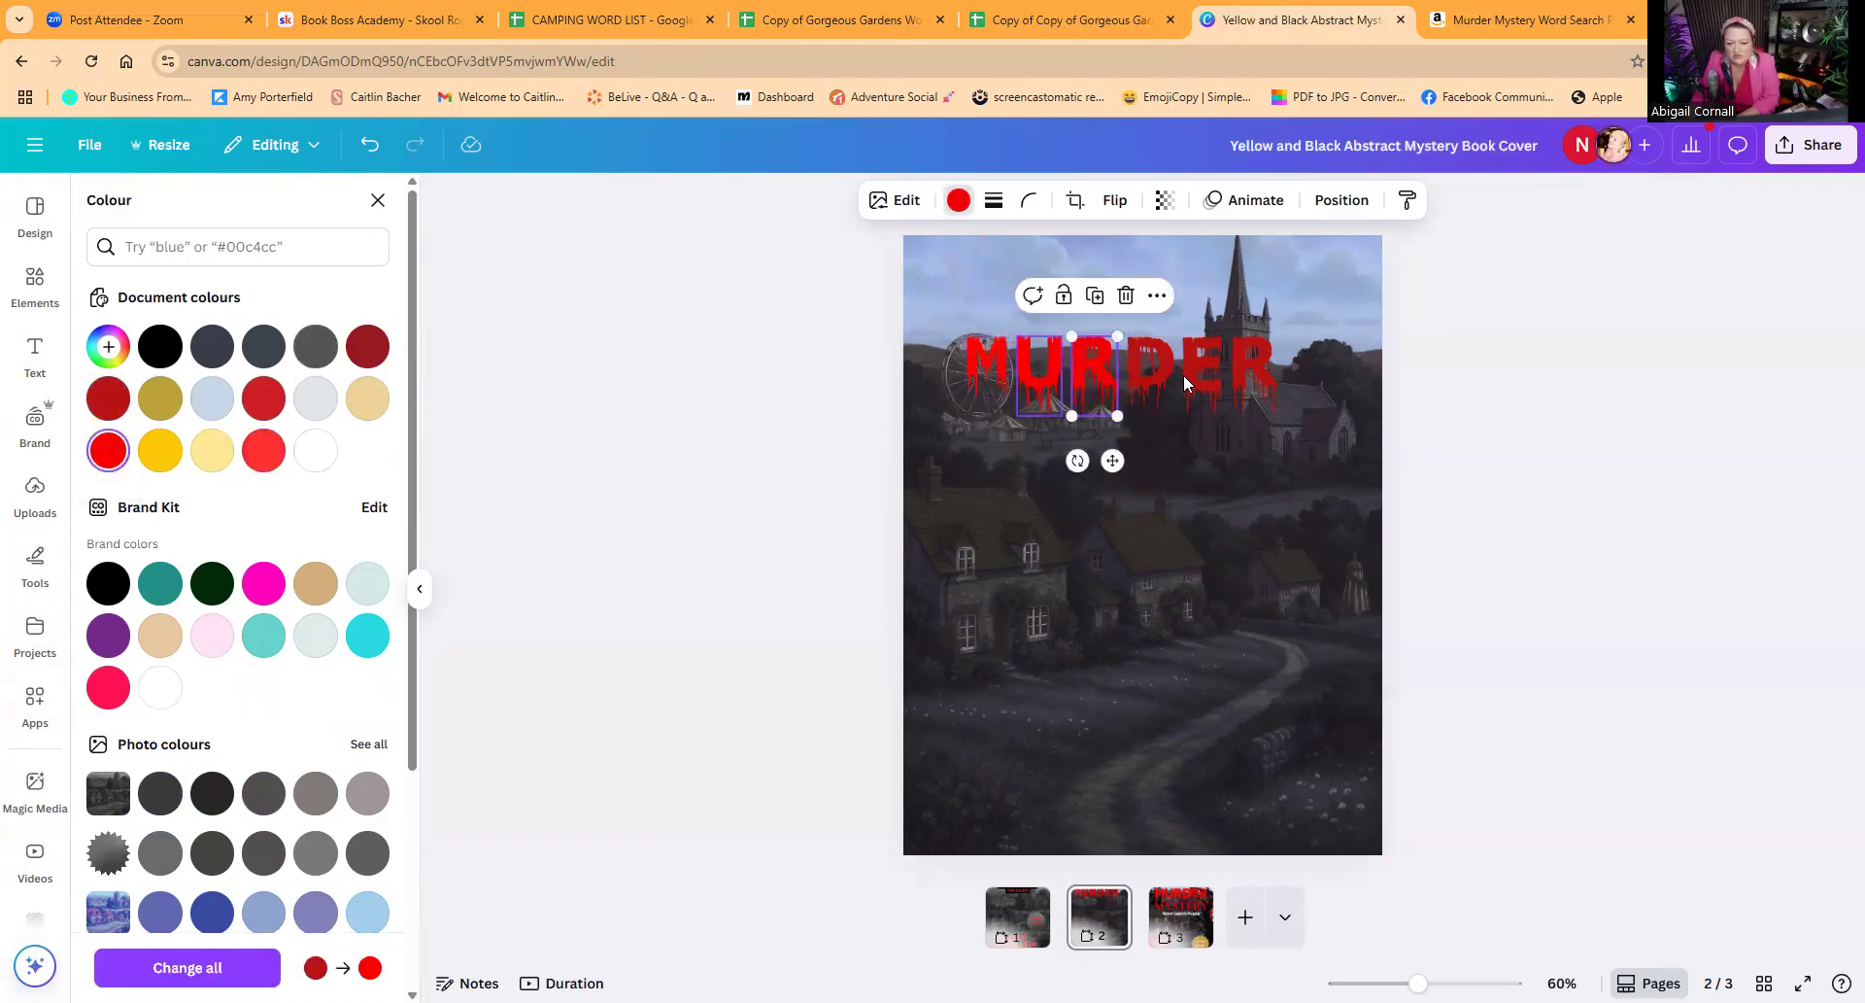
{"action": "left_click", "coordinate": [1148, 359]}
{"action": "left_click", "coordinate": [111, 452]}
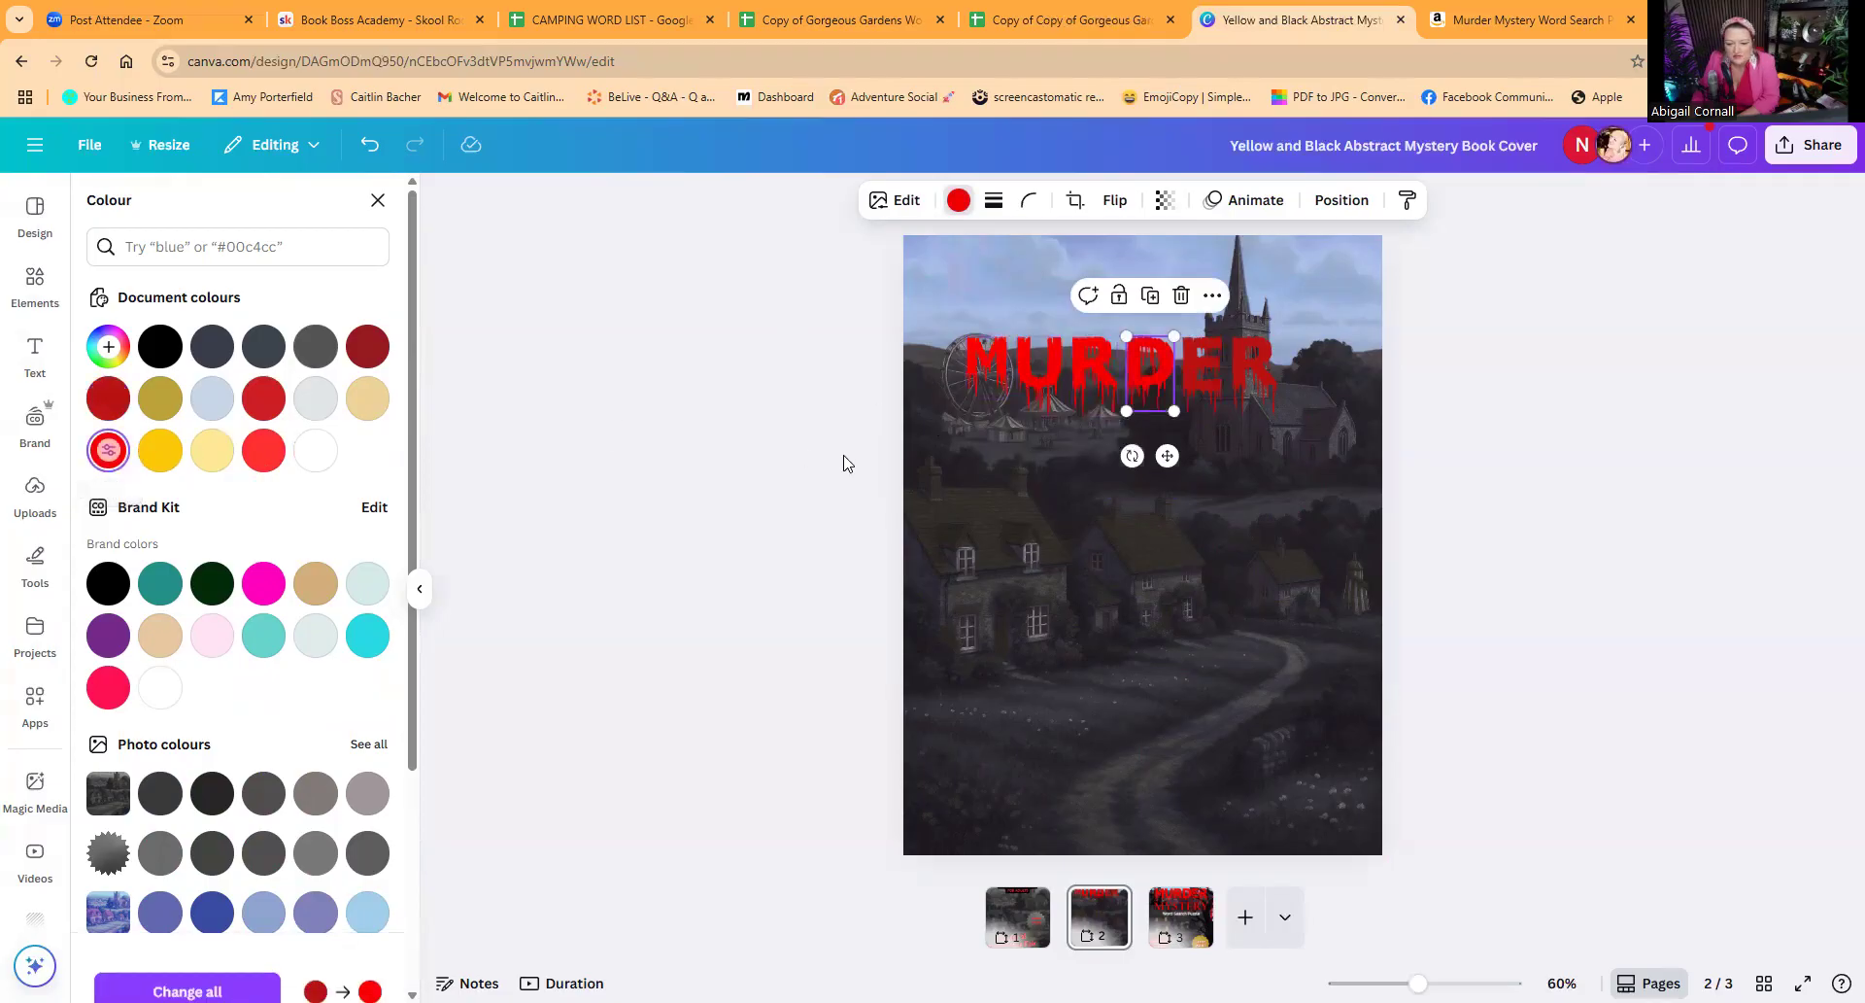
{"action": "left_click", "coordinate": [1206, 382]}
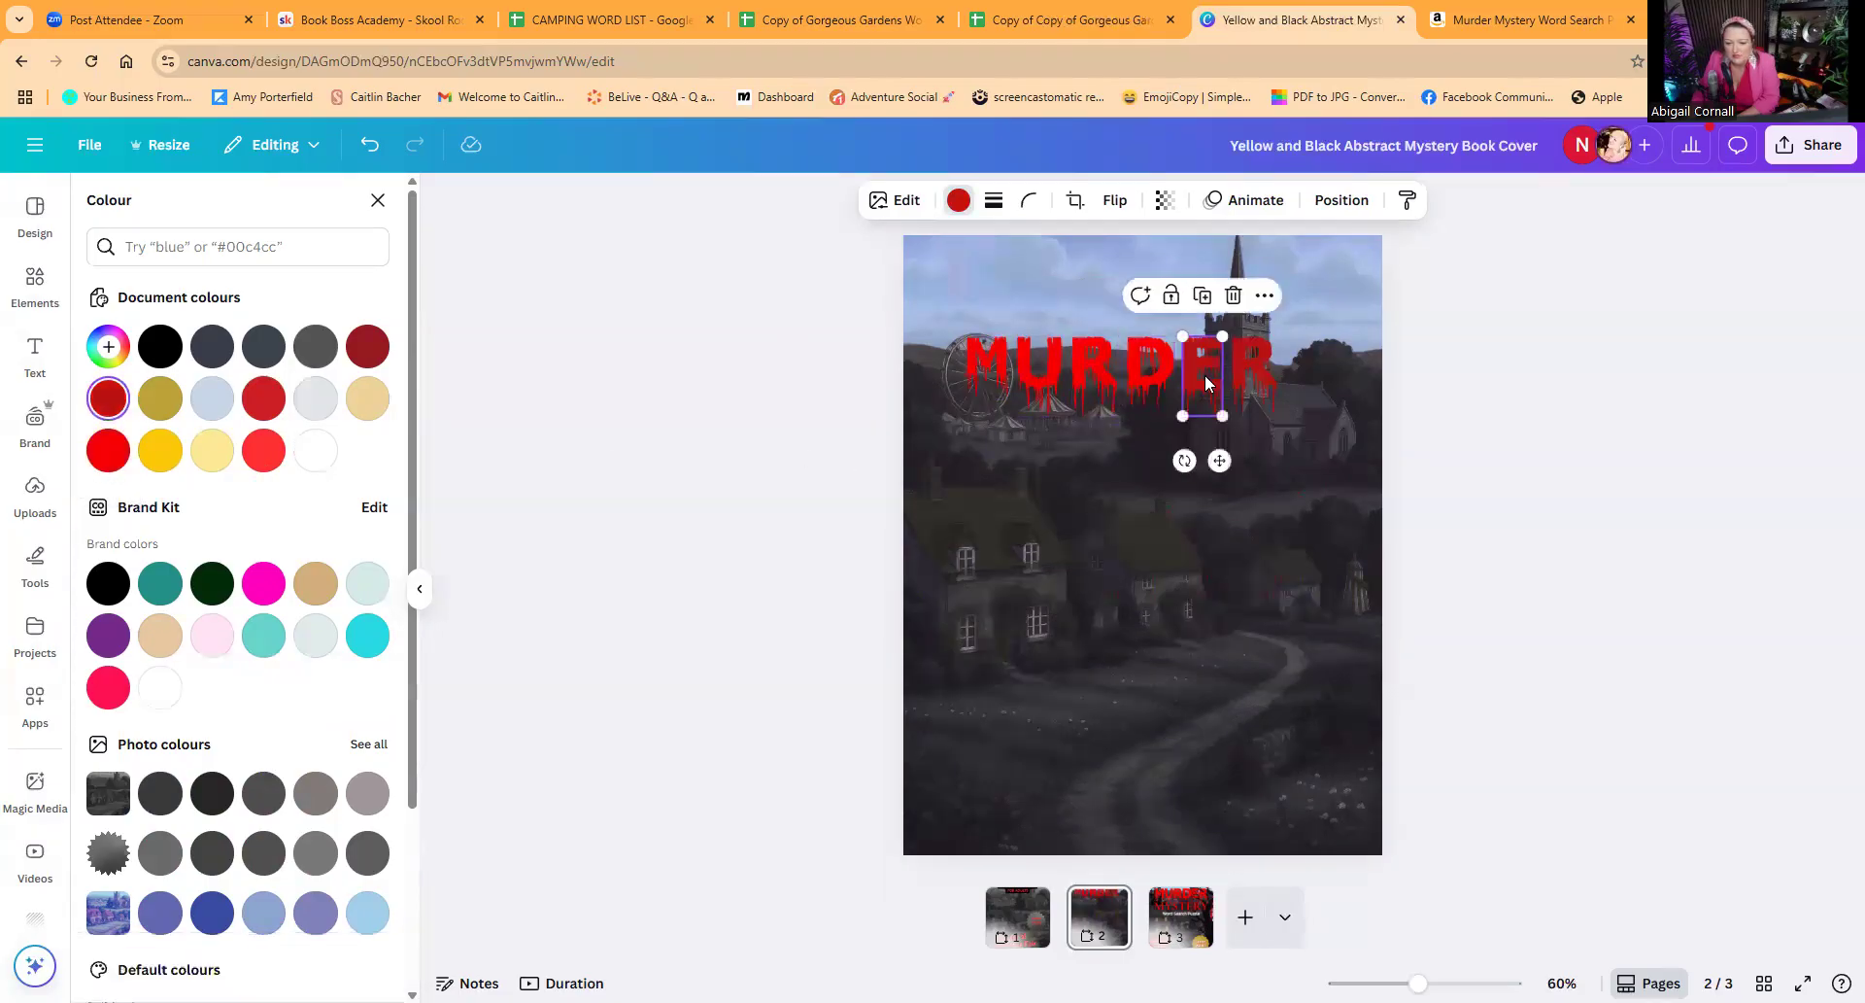
{"action": "left_click", "coordinate": [108, 450]}
{"action": "left_click", "coordinate": [1265, 386]}
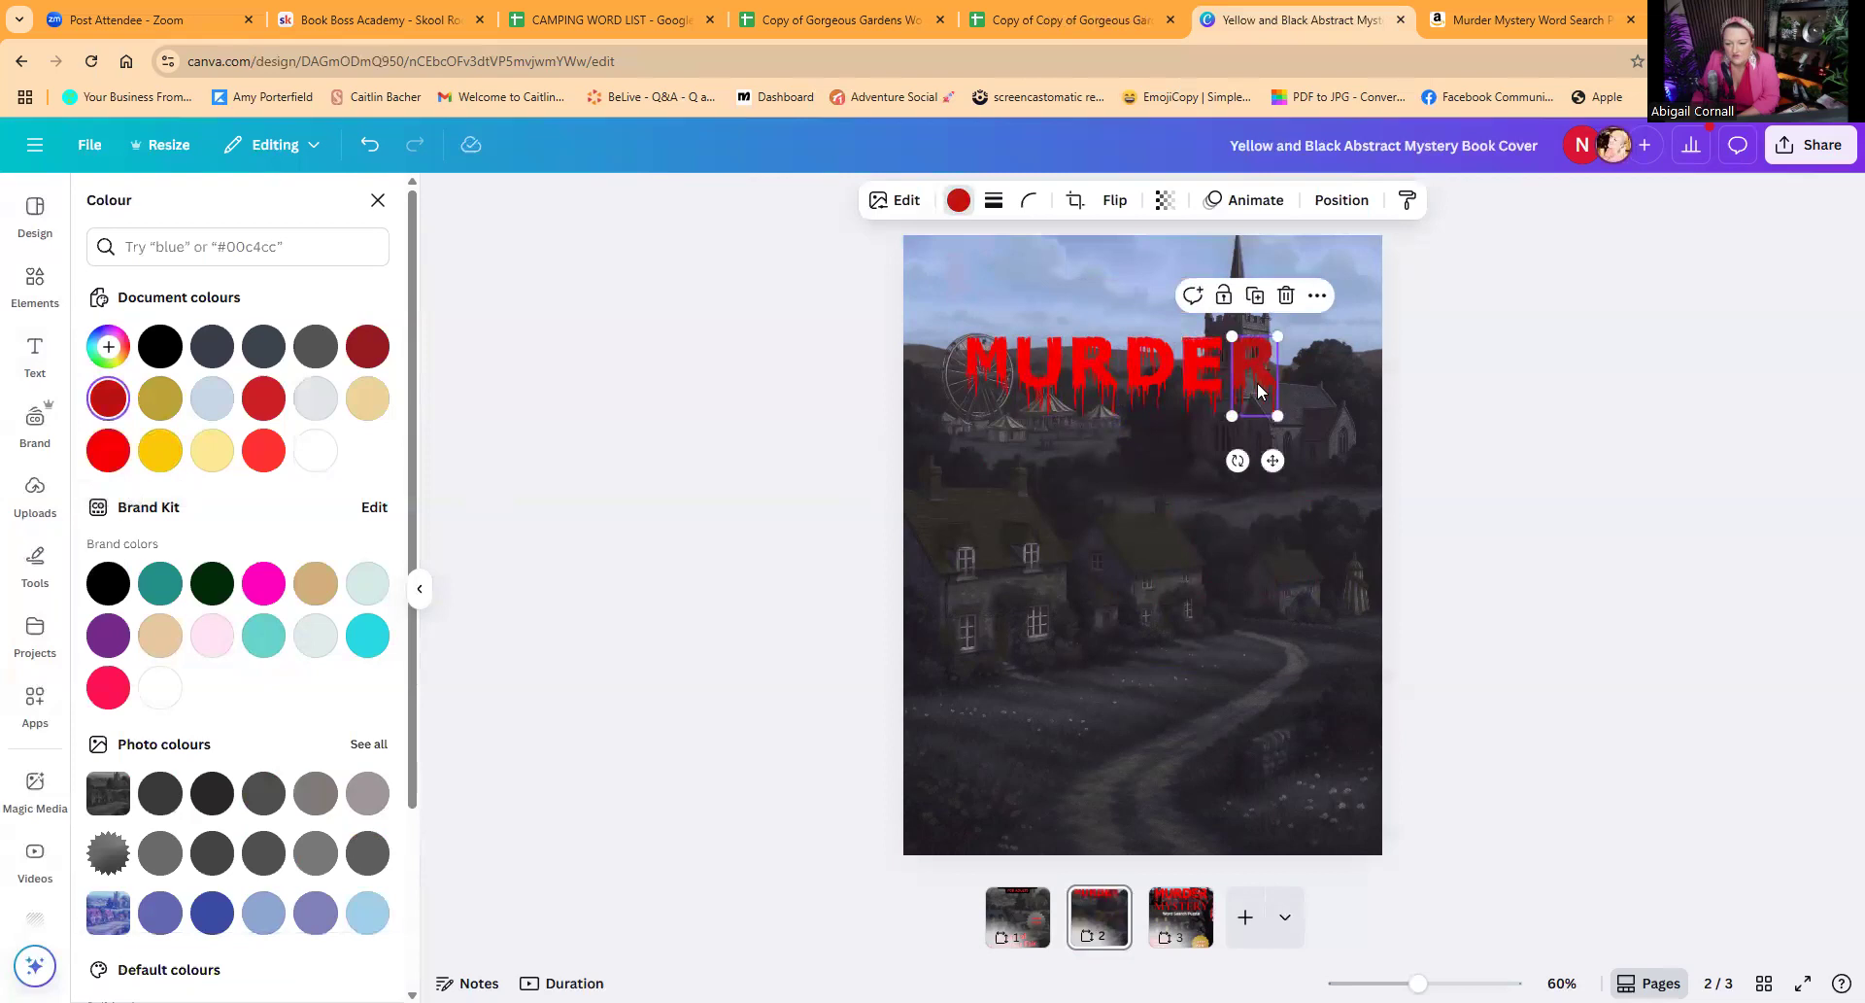
{"action": "left_click", "coordinate": [109, 447]}
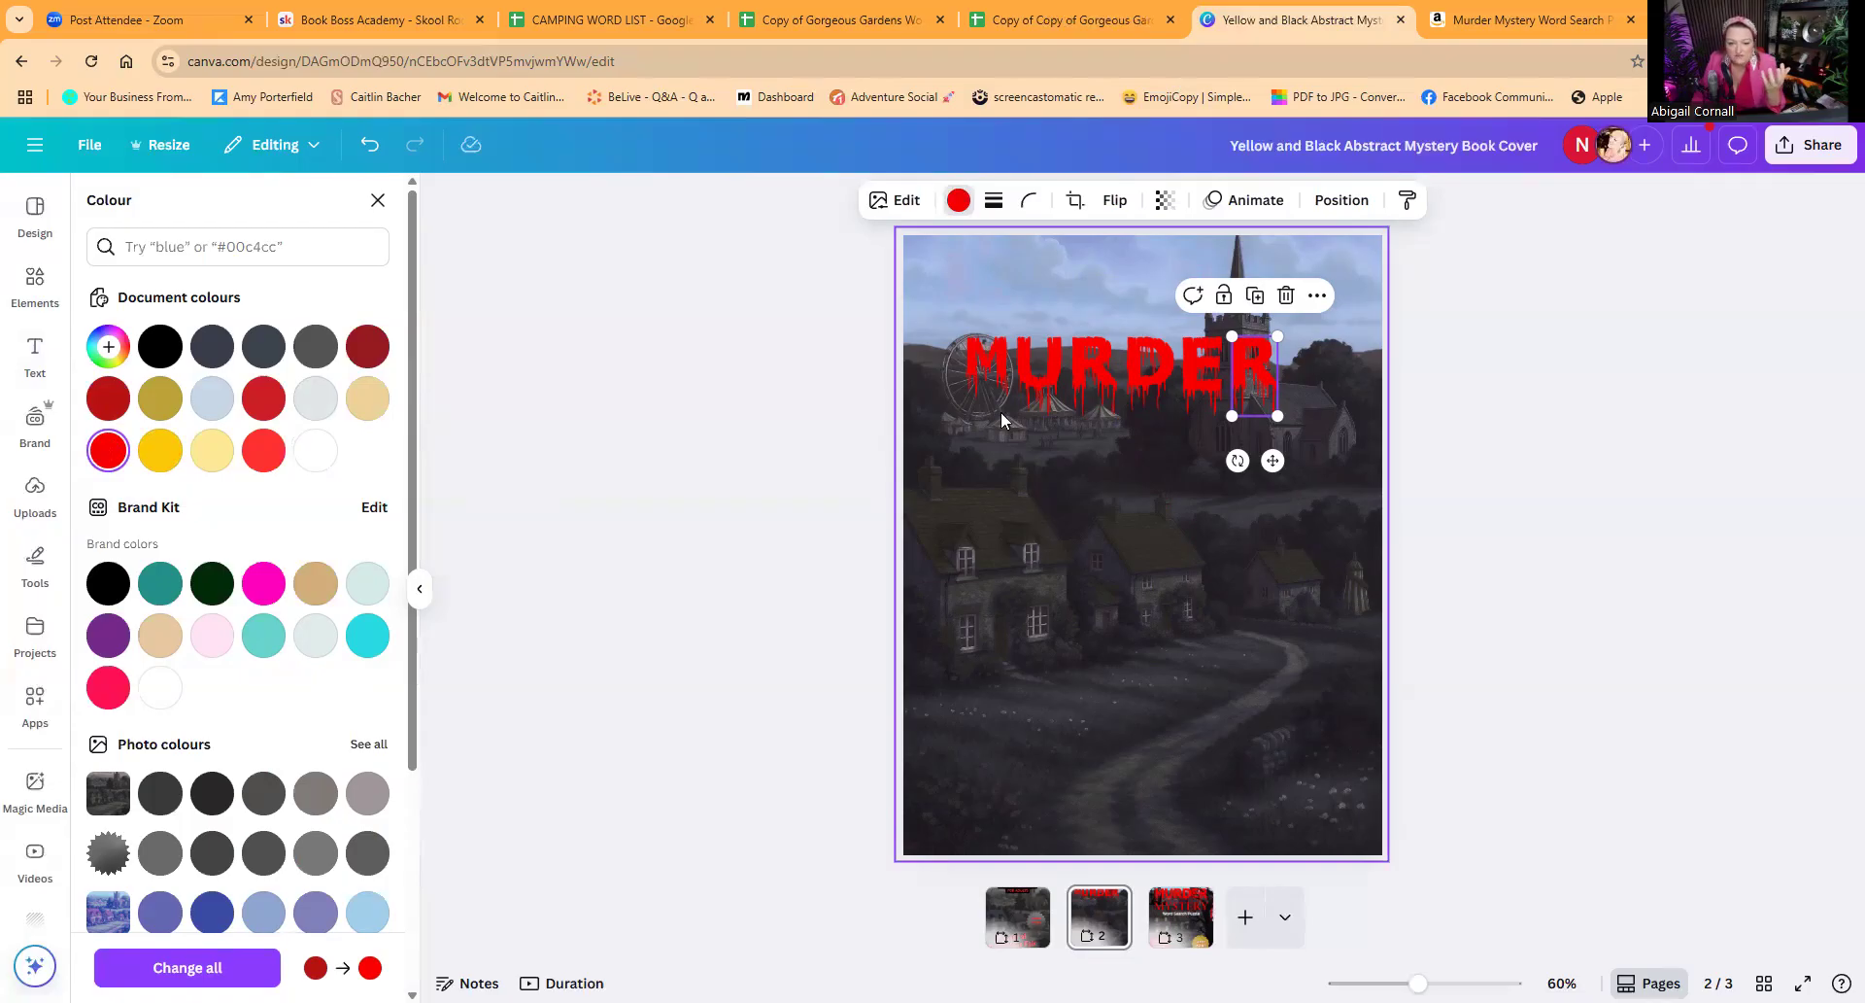
Step: Delete all six letters of the MURDER title from page 2
{"action": "left_click", "coordinate": [984, 376]}
{"action": "key", "text": "Delete"}
{"action": "left_click", "coordinate": [1047, 364]}
{"action": "key", "text": "Delete"}
{"action": "left_click", "coordinate": [1092, 375]}
{"action": "key", "text": "Delete"}
{"action": "left_click", "coordinate": [1127, 367]}
{"action": "key", "text": "Delete"}
{"action": "left_click", "coordinate": [1204, 396]}
{"action": "key", "text": "Delete"}
{"action": "left_click", "coordinate": [1254, 386]}
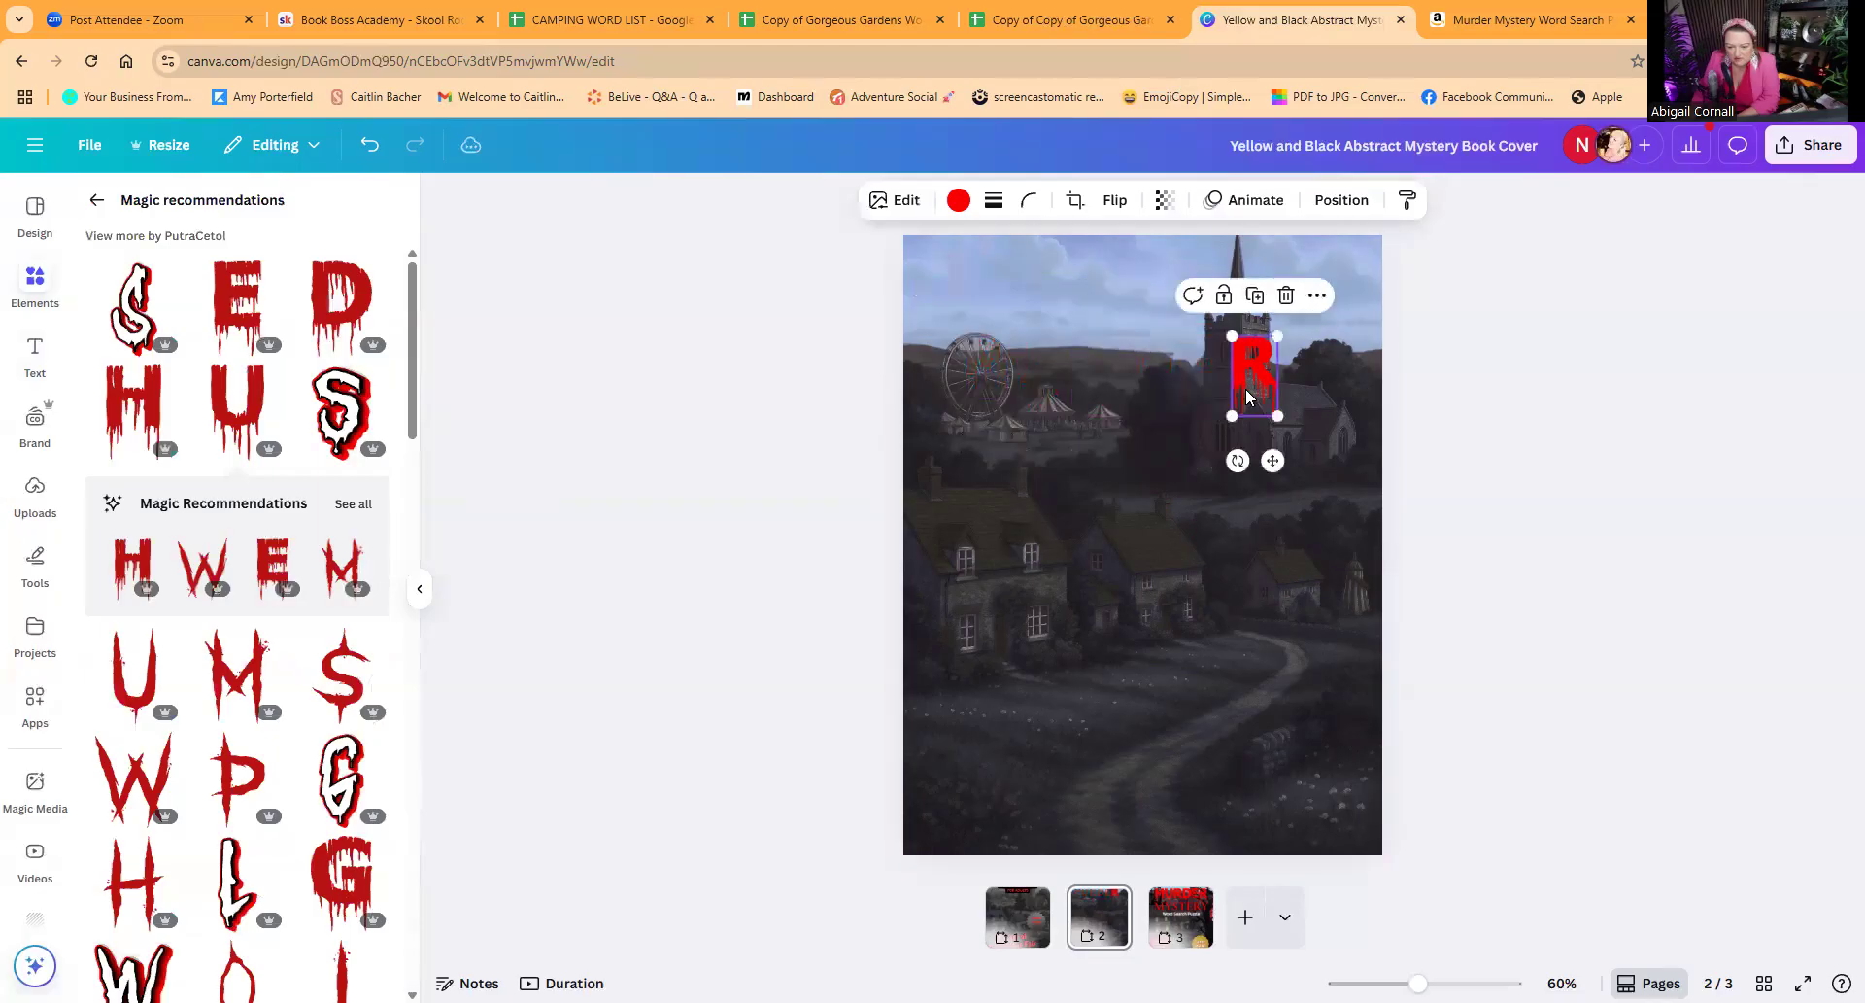
{"action": "key", "text": "Delete"}
Step: Copy the finished MURDER lettering together with the surrounding artwork from page 3 onto page 2
{"action": "left_click", "coordinate": [1186, 918]}
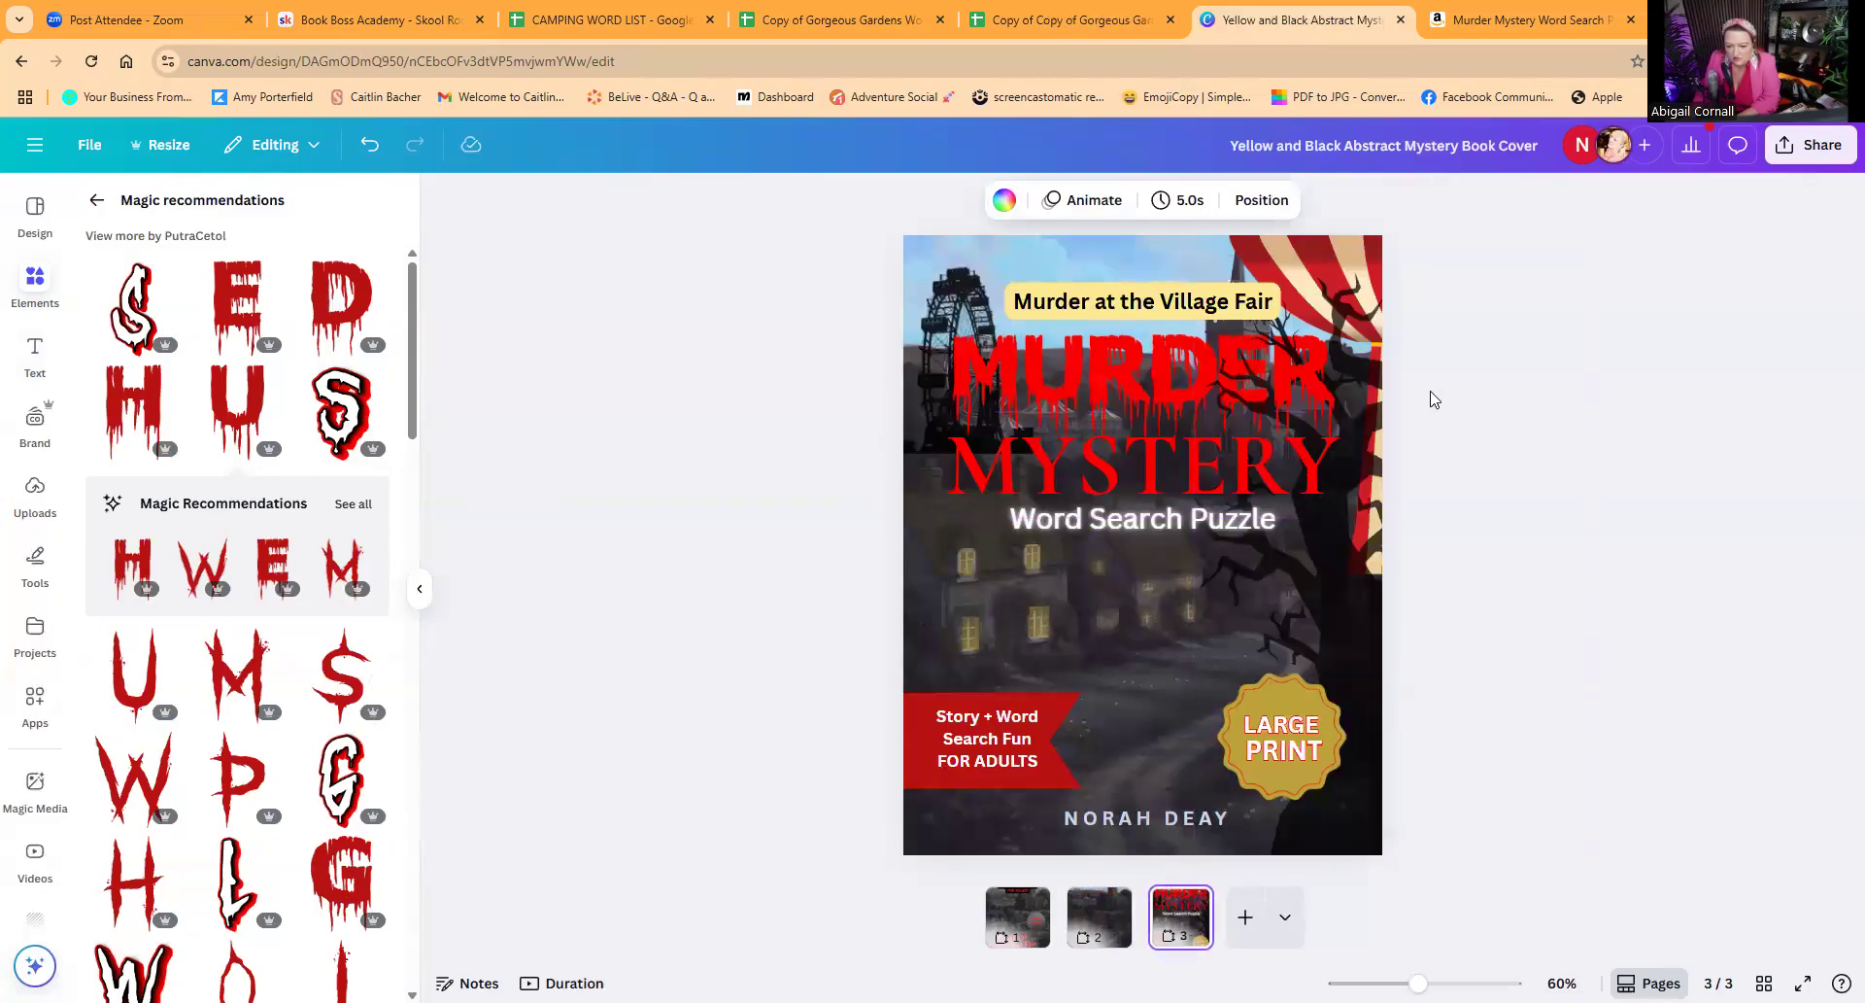
{"action": "left_click_drag", "start_coordinate": [848, 331], "coordinate": [1301, 417]}
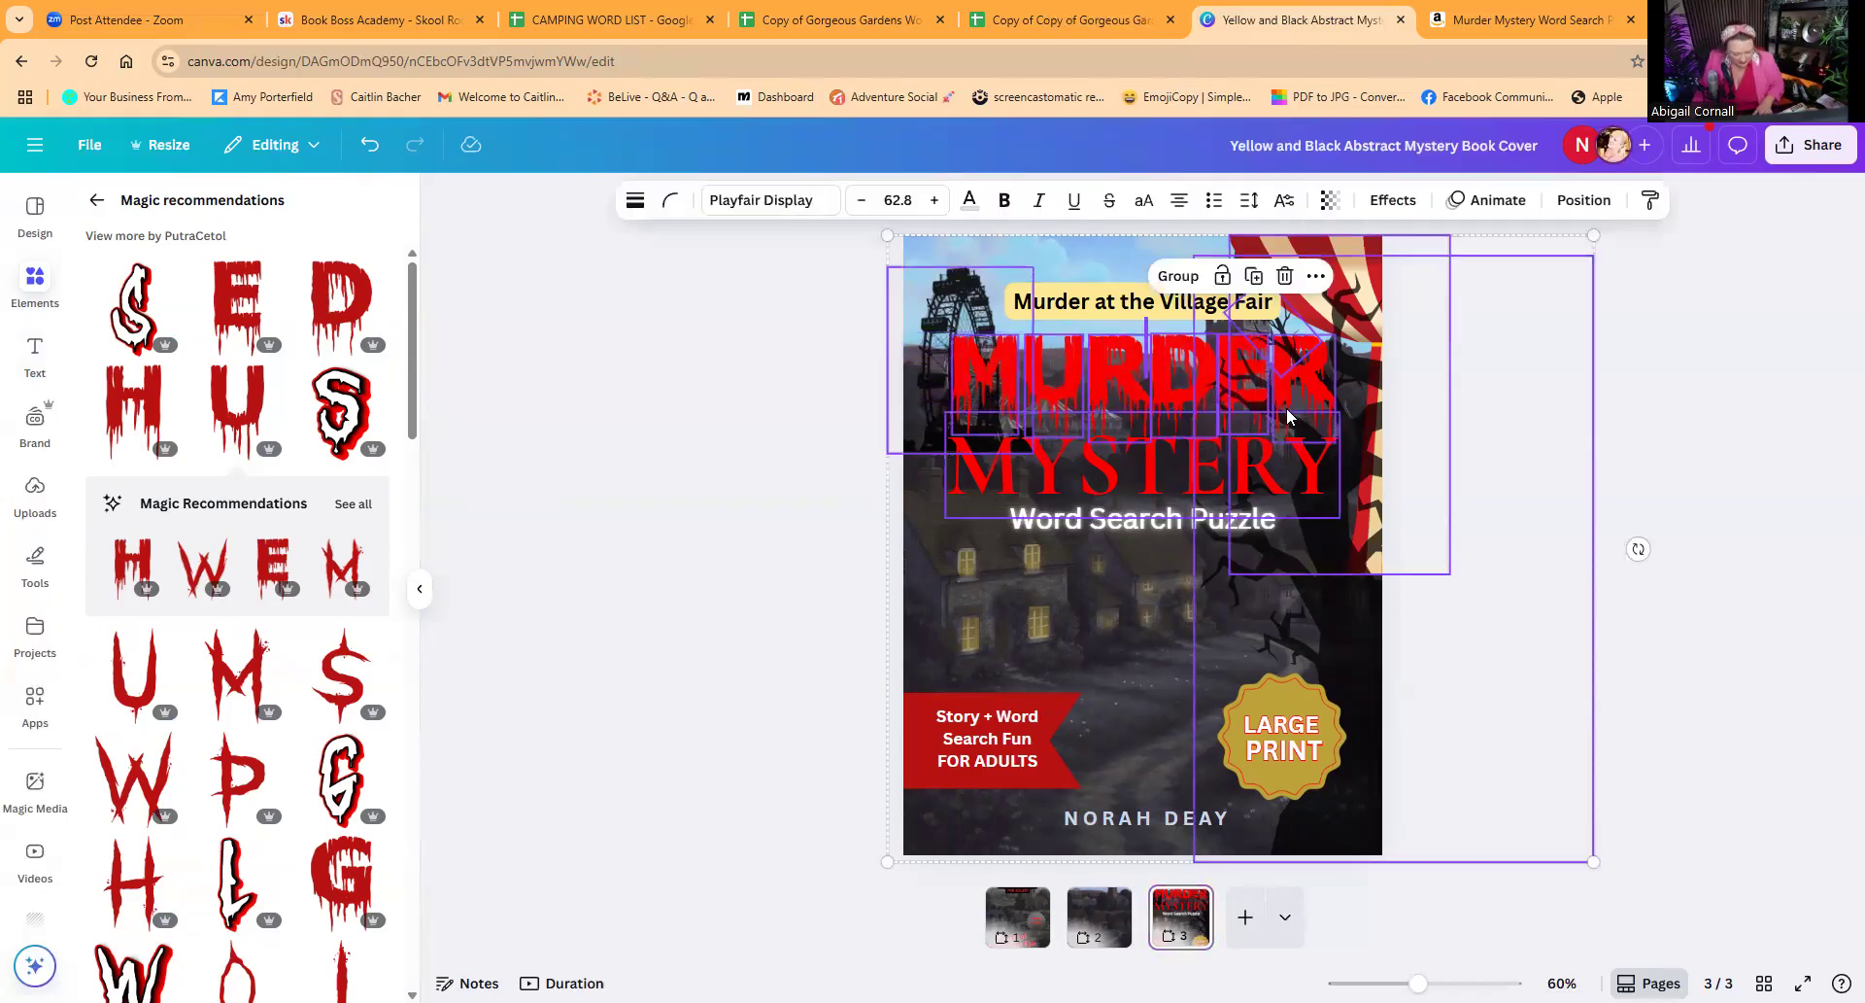
{"action": "left_click", "coordinate": [1107, 913]}
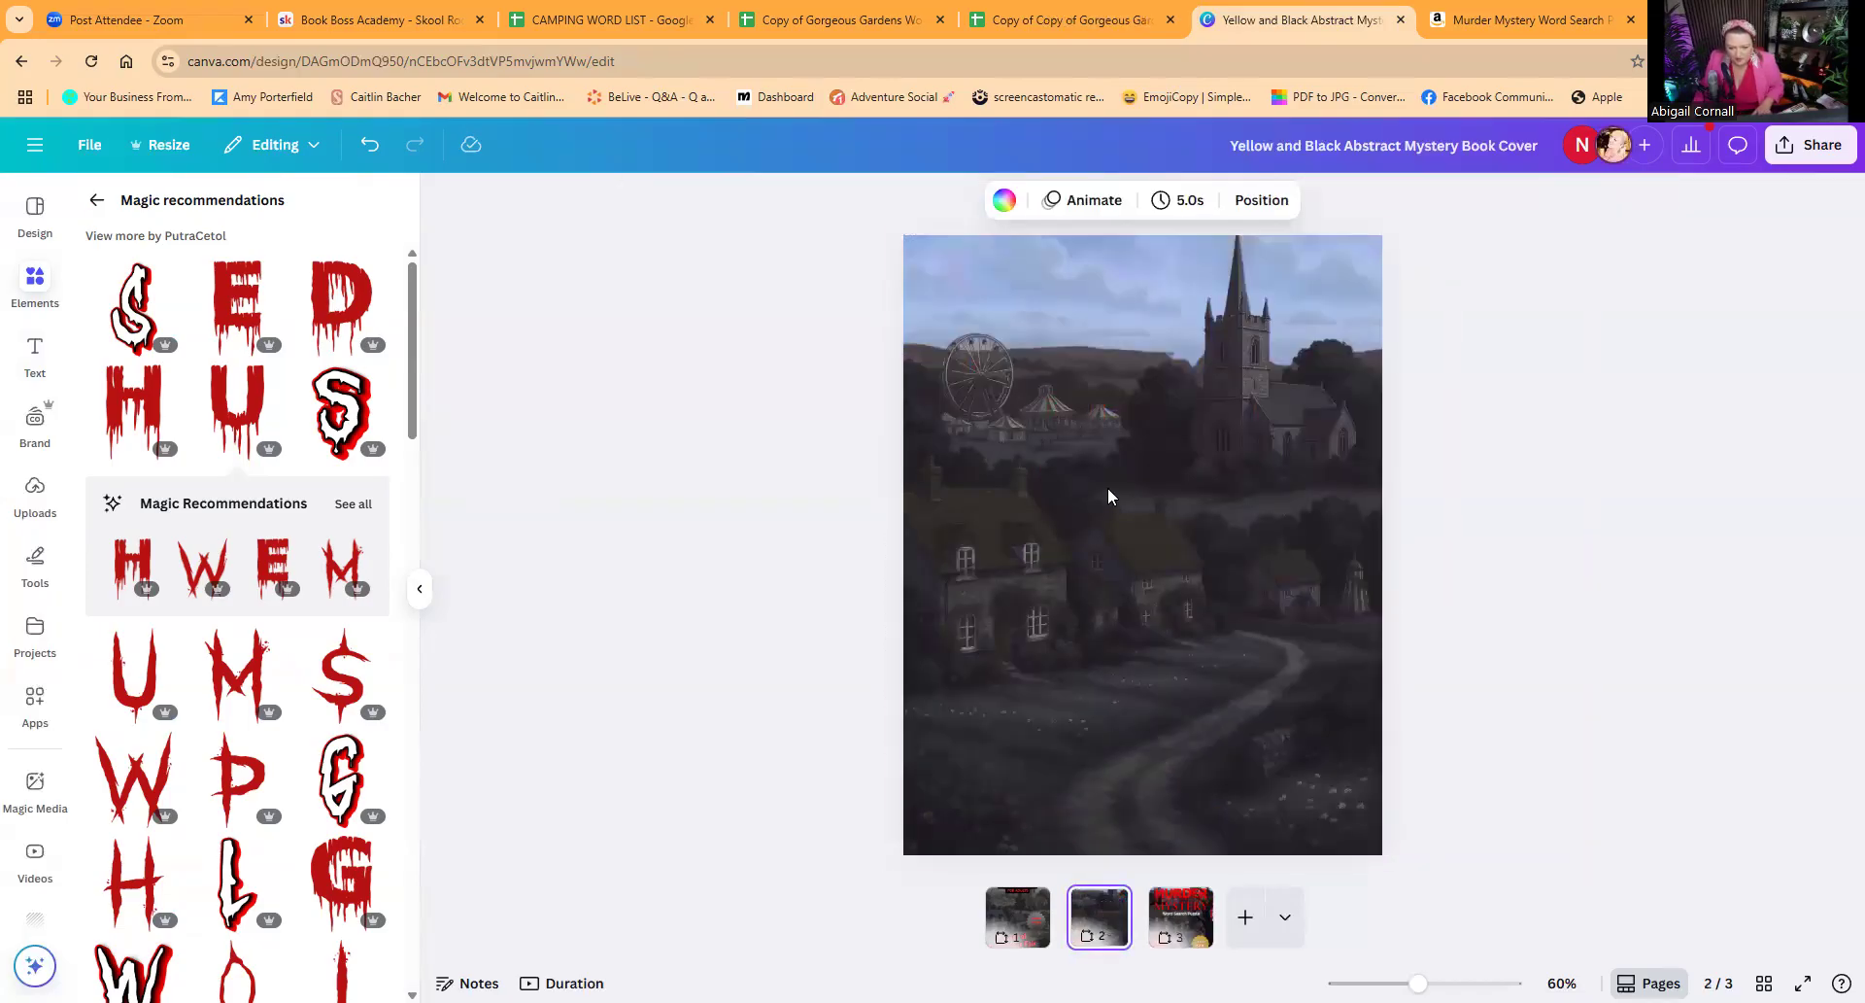
{"action": "key", "text": "ctrl+v"}
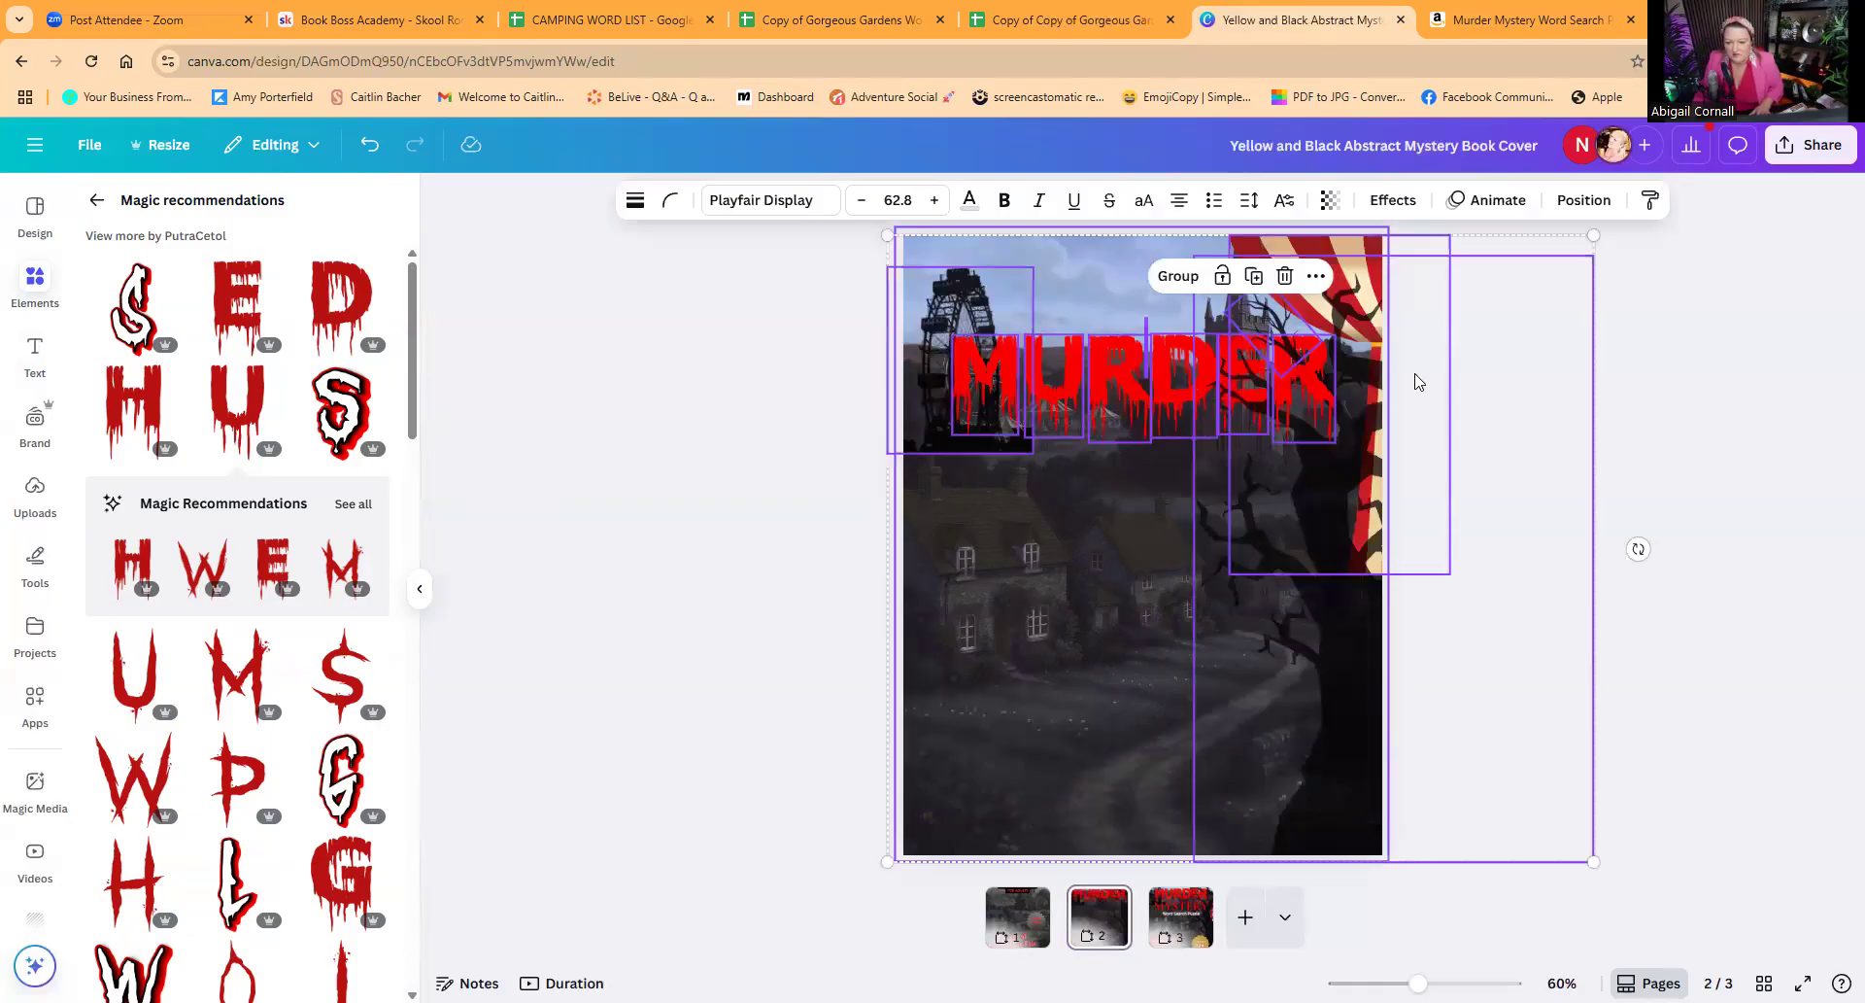
{"action": "left_click", "coordinate": [1632, 359]}
Step: Delete the pasted circus tent, bare tree and black Ferris wheel from page 2, keeping the MURDER letters
{"action": "left_click", "coordinate": [1293, 254]}
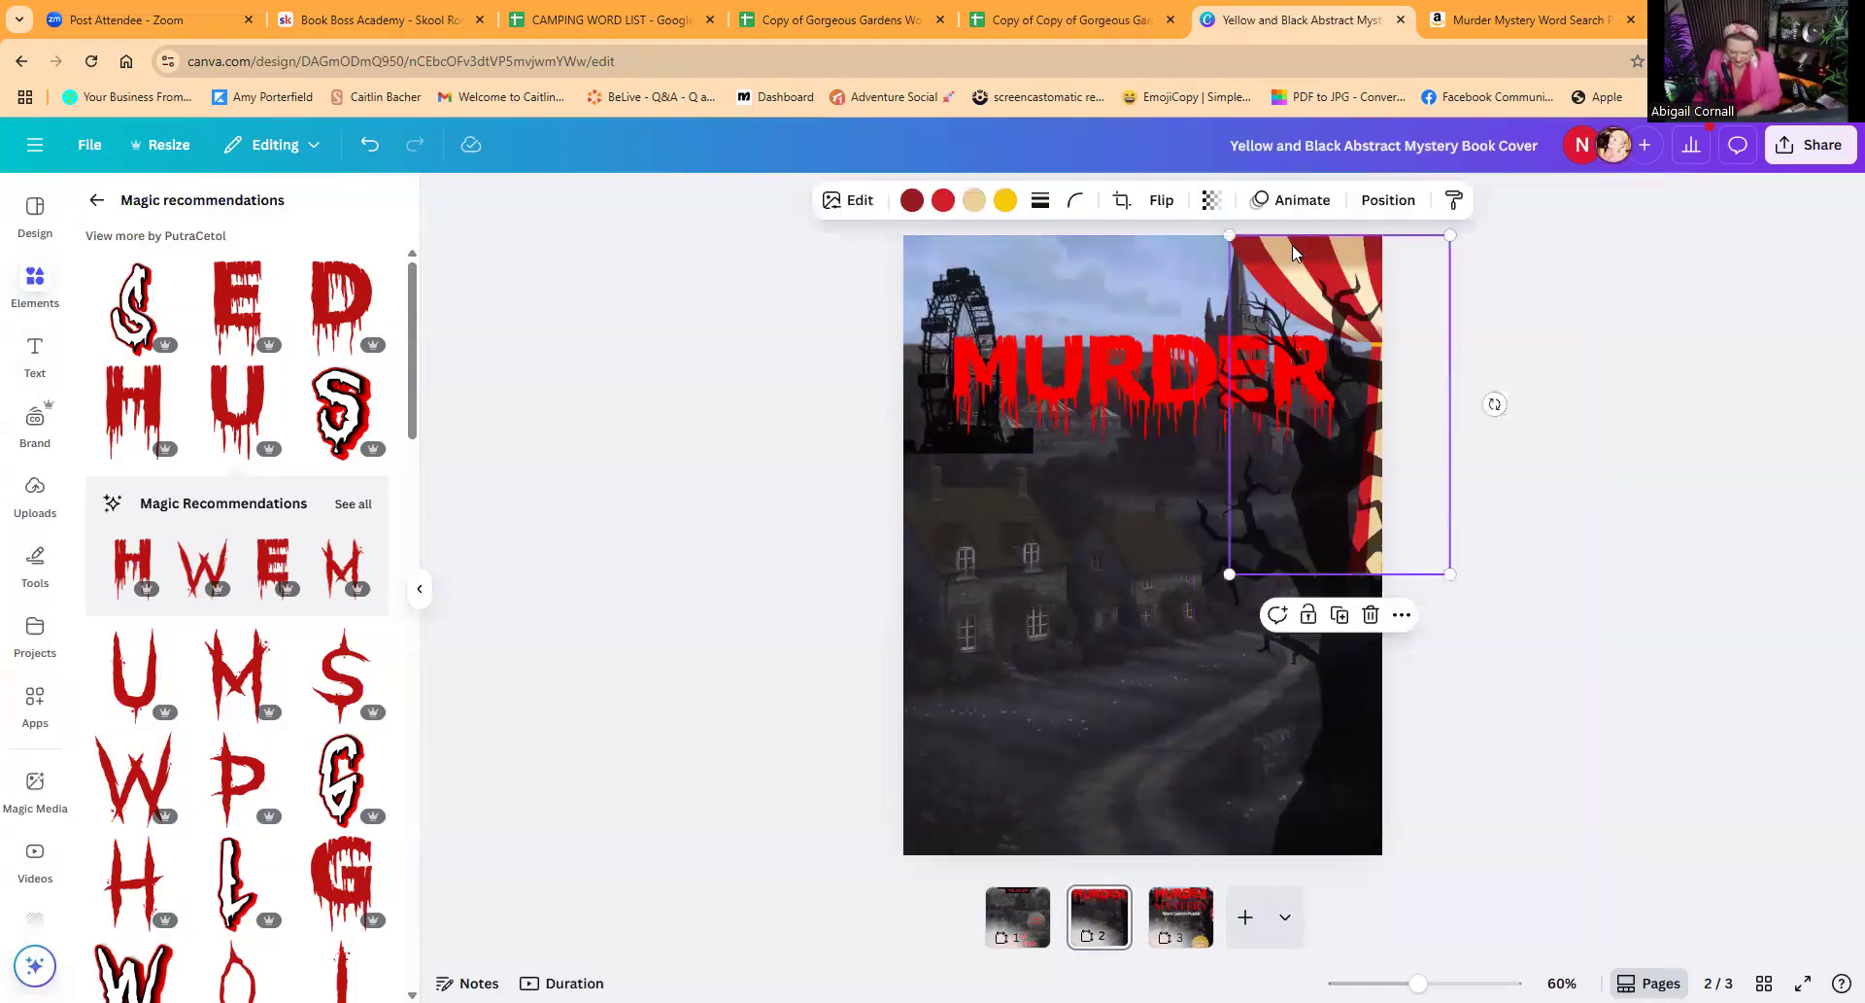
{"action": "key", "text": "Delete"}
{"action": "left_click", "coordinate": [1286, 298]}
{"action": "key", "text": "Delete"}
{"action": "left_click", "coordinate": [955, 307]}
{"action": "key", "text": "Delete"}
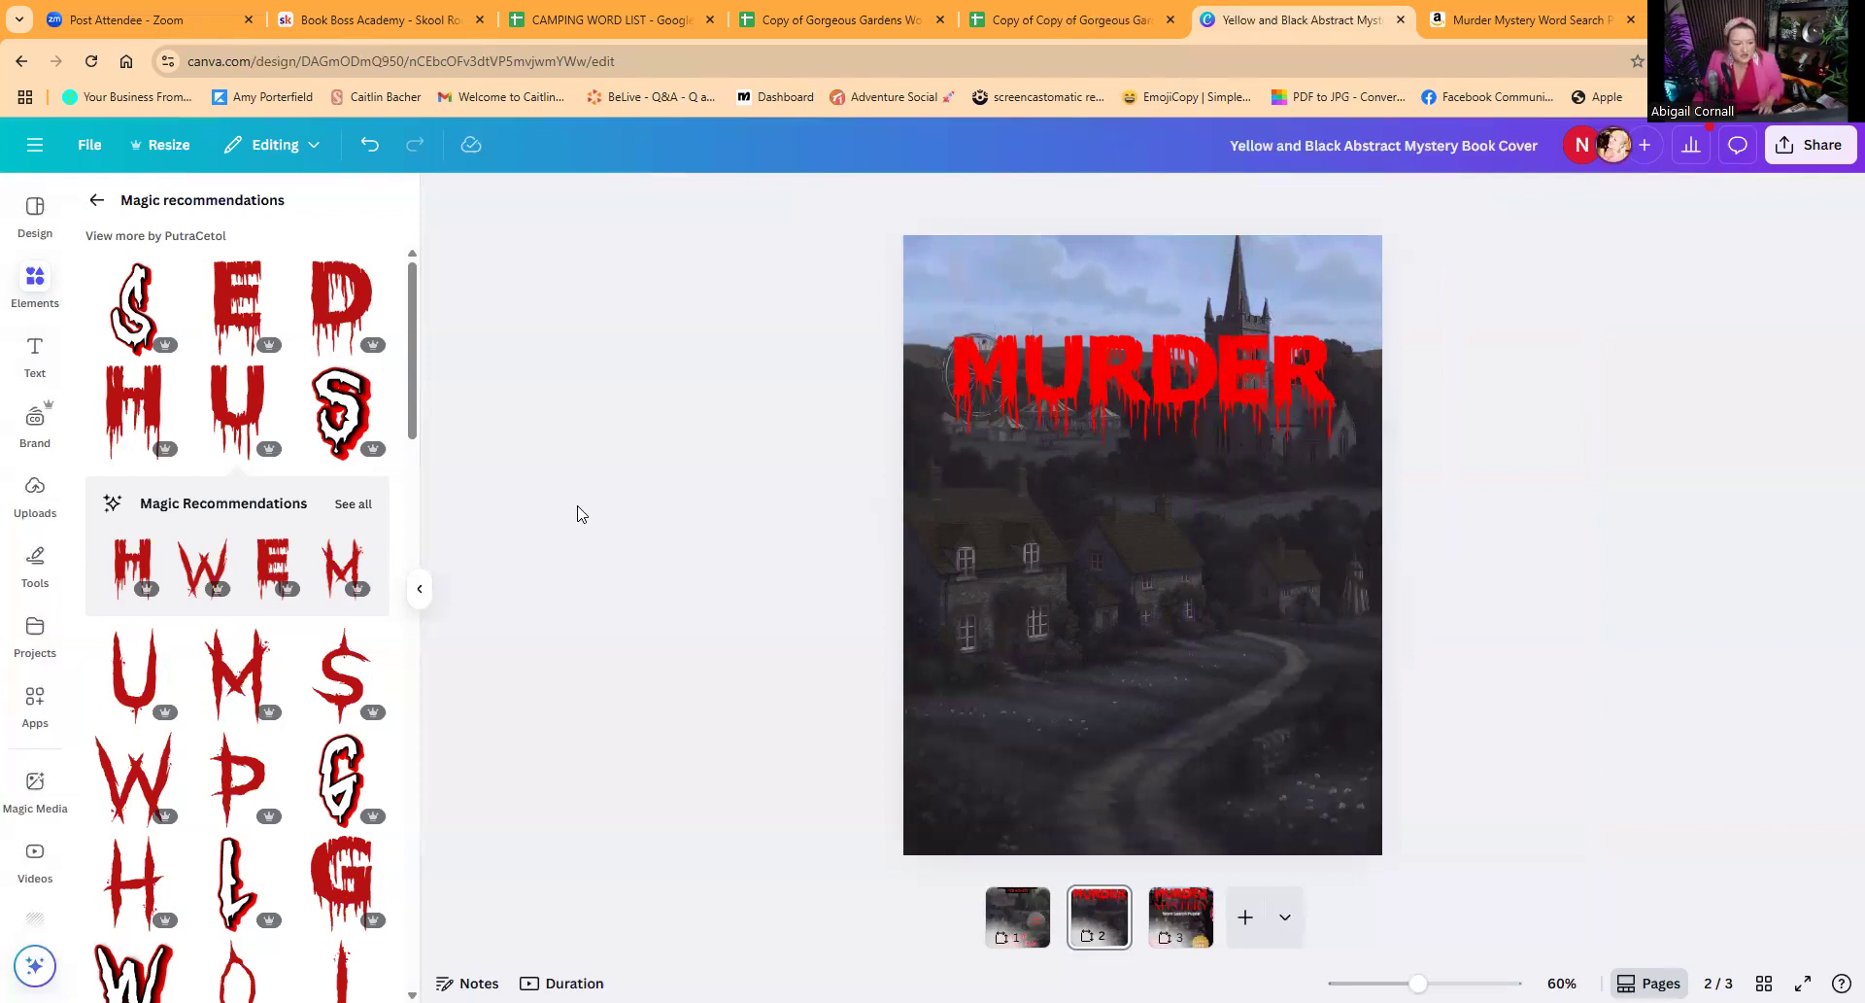
Step: Add a Cormorant Garamond Bold text reading "MYSTERY" below the MURDER title on page 2
{"action": "left_click", "coordinate": [34, 351]}
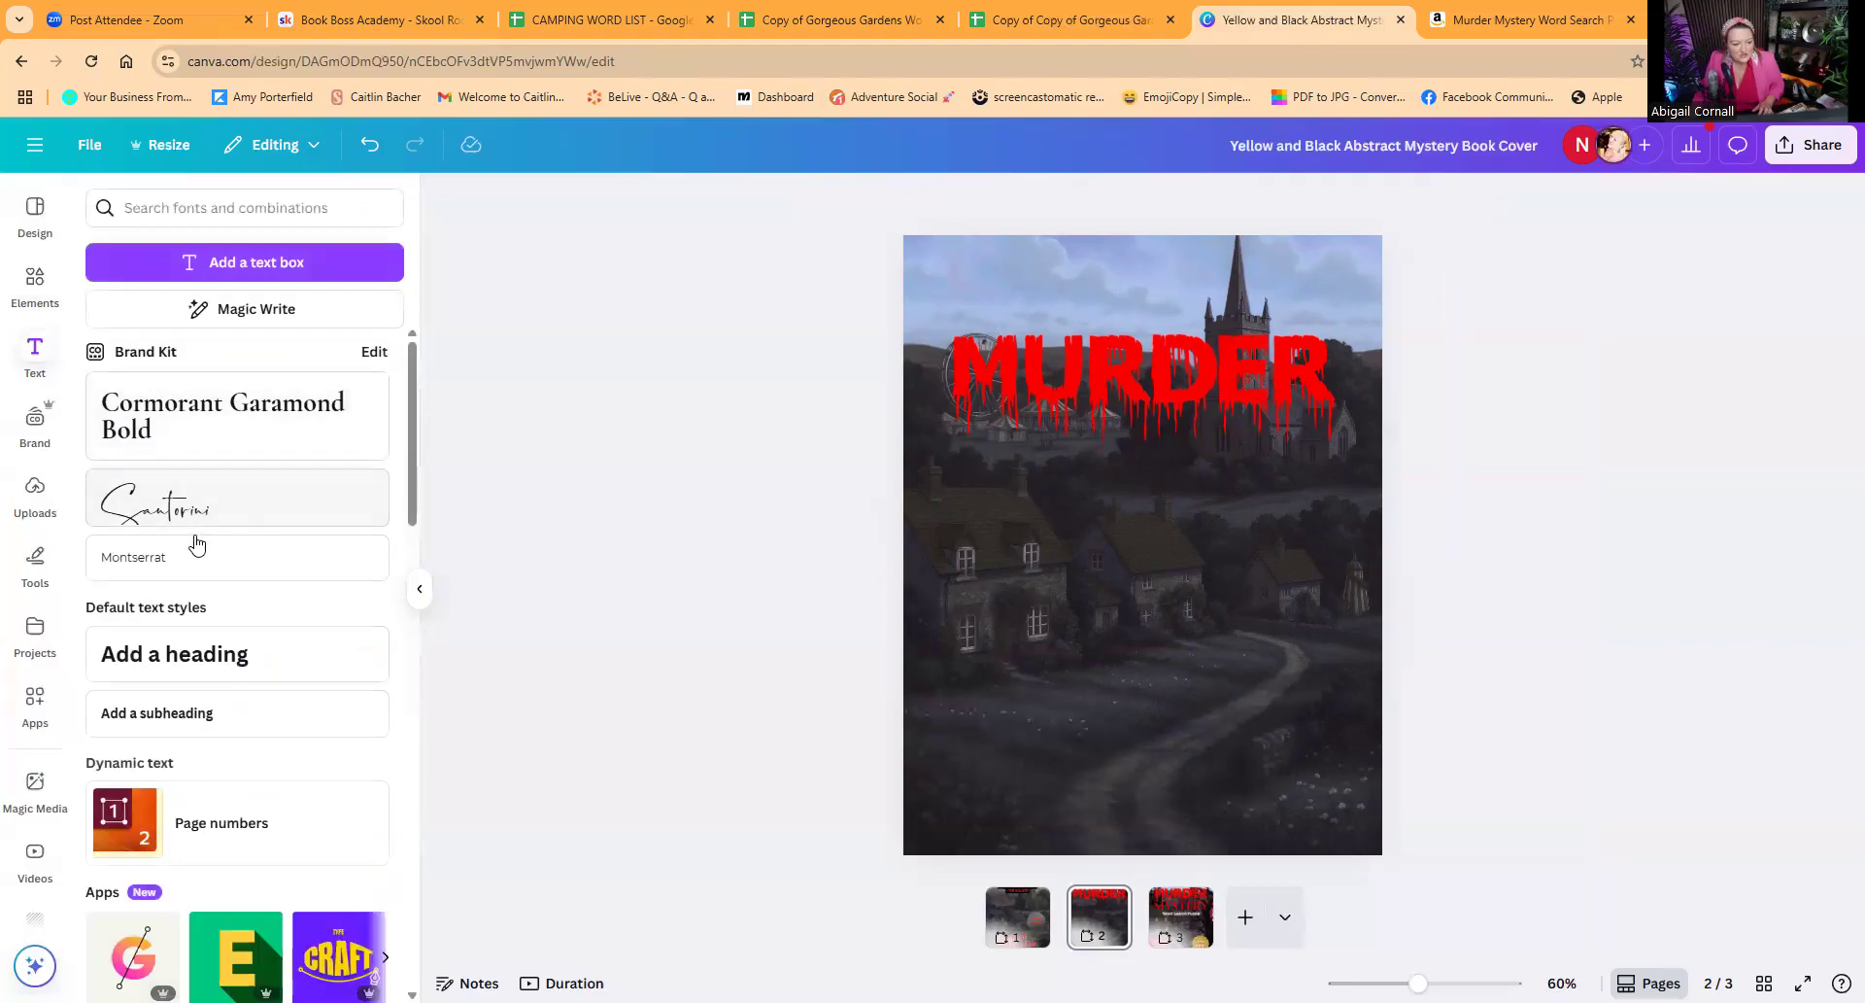
{"action": "left_click", "coordinate": [189, 433]}
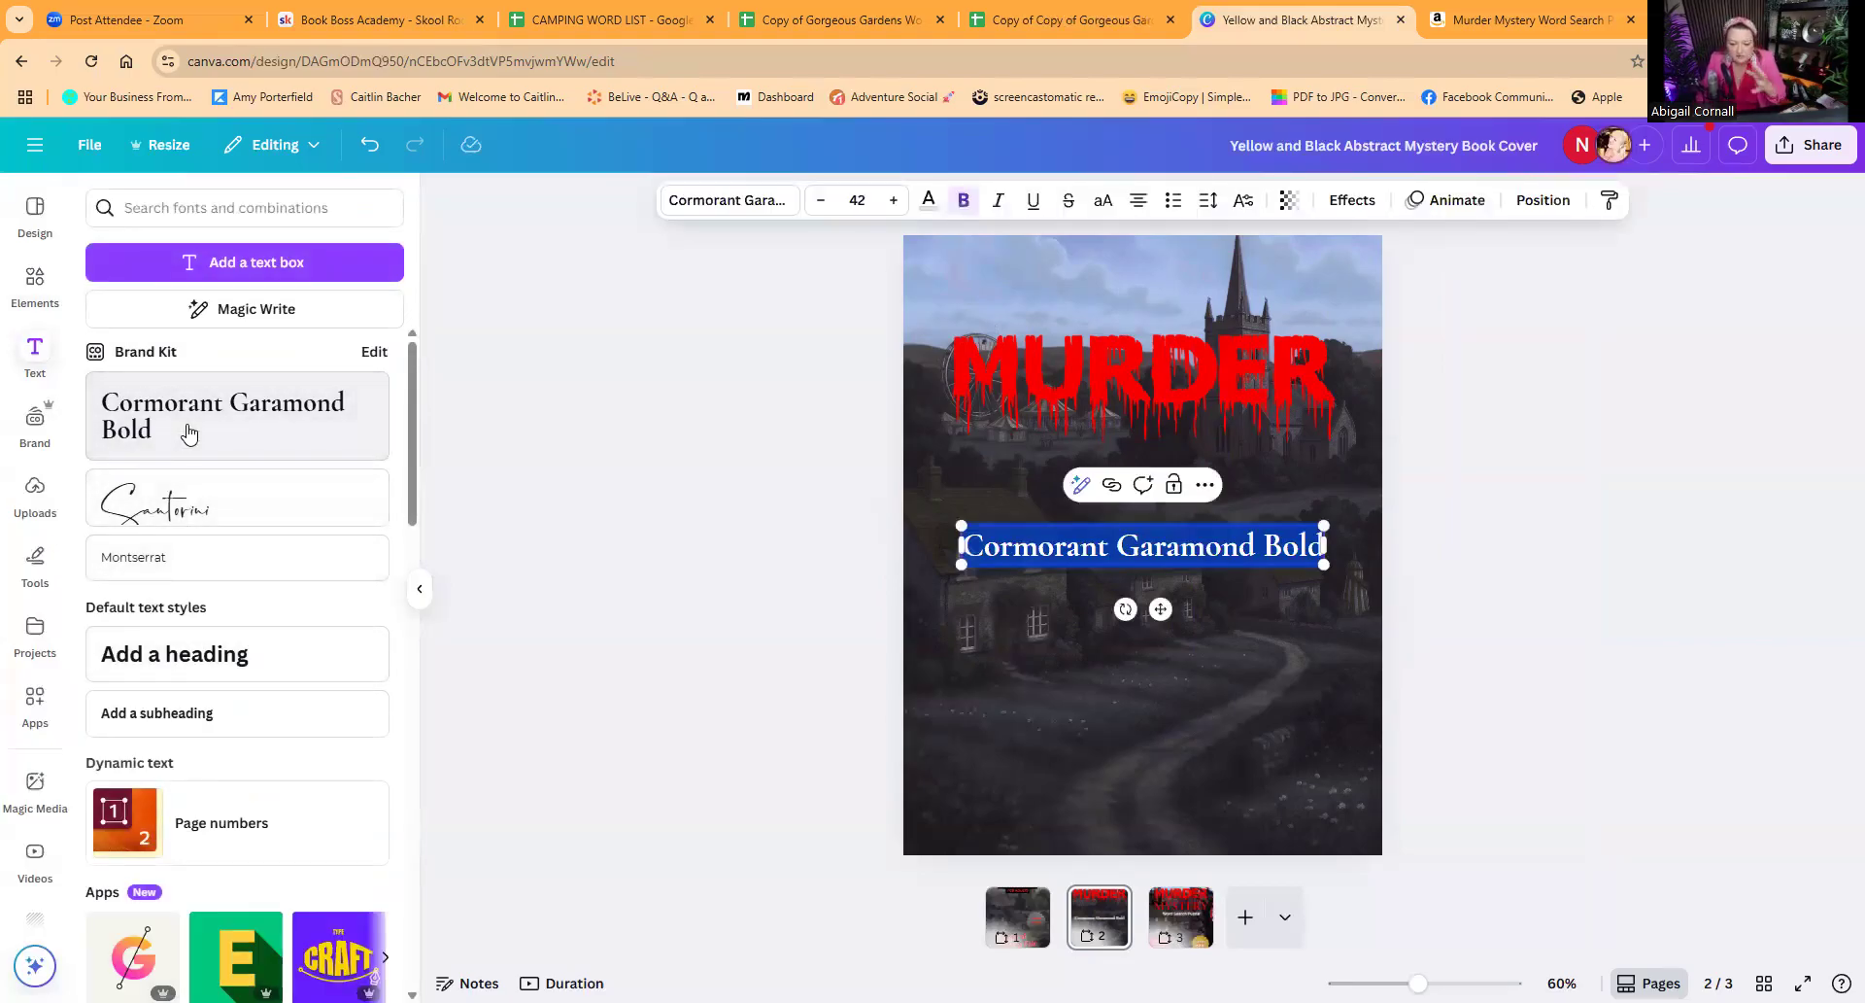
{"action": "type", "text": "MY"}
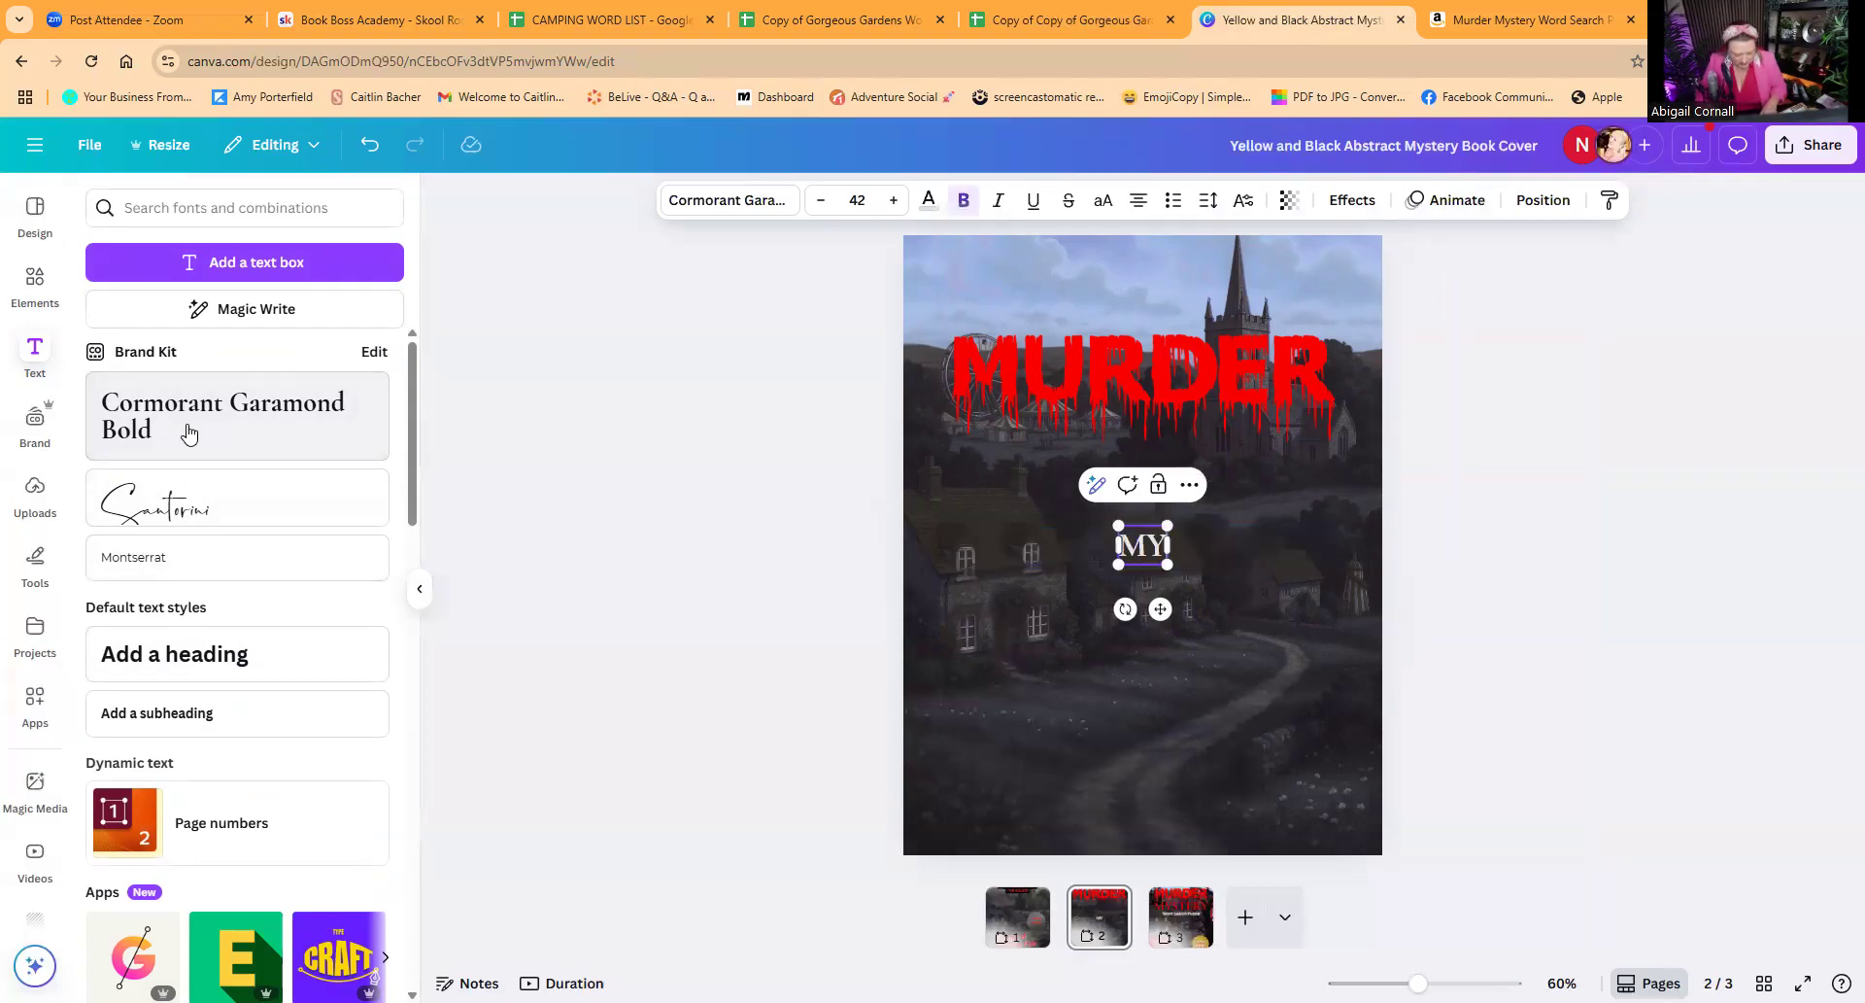
{"action": "type", "text": "STERY"}
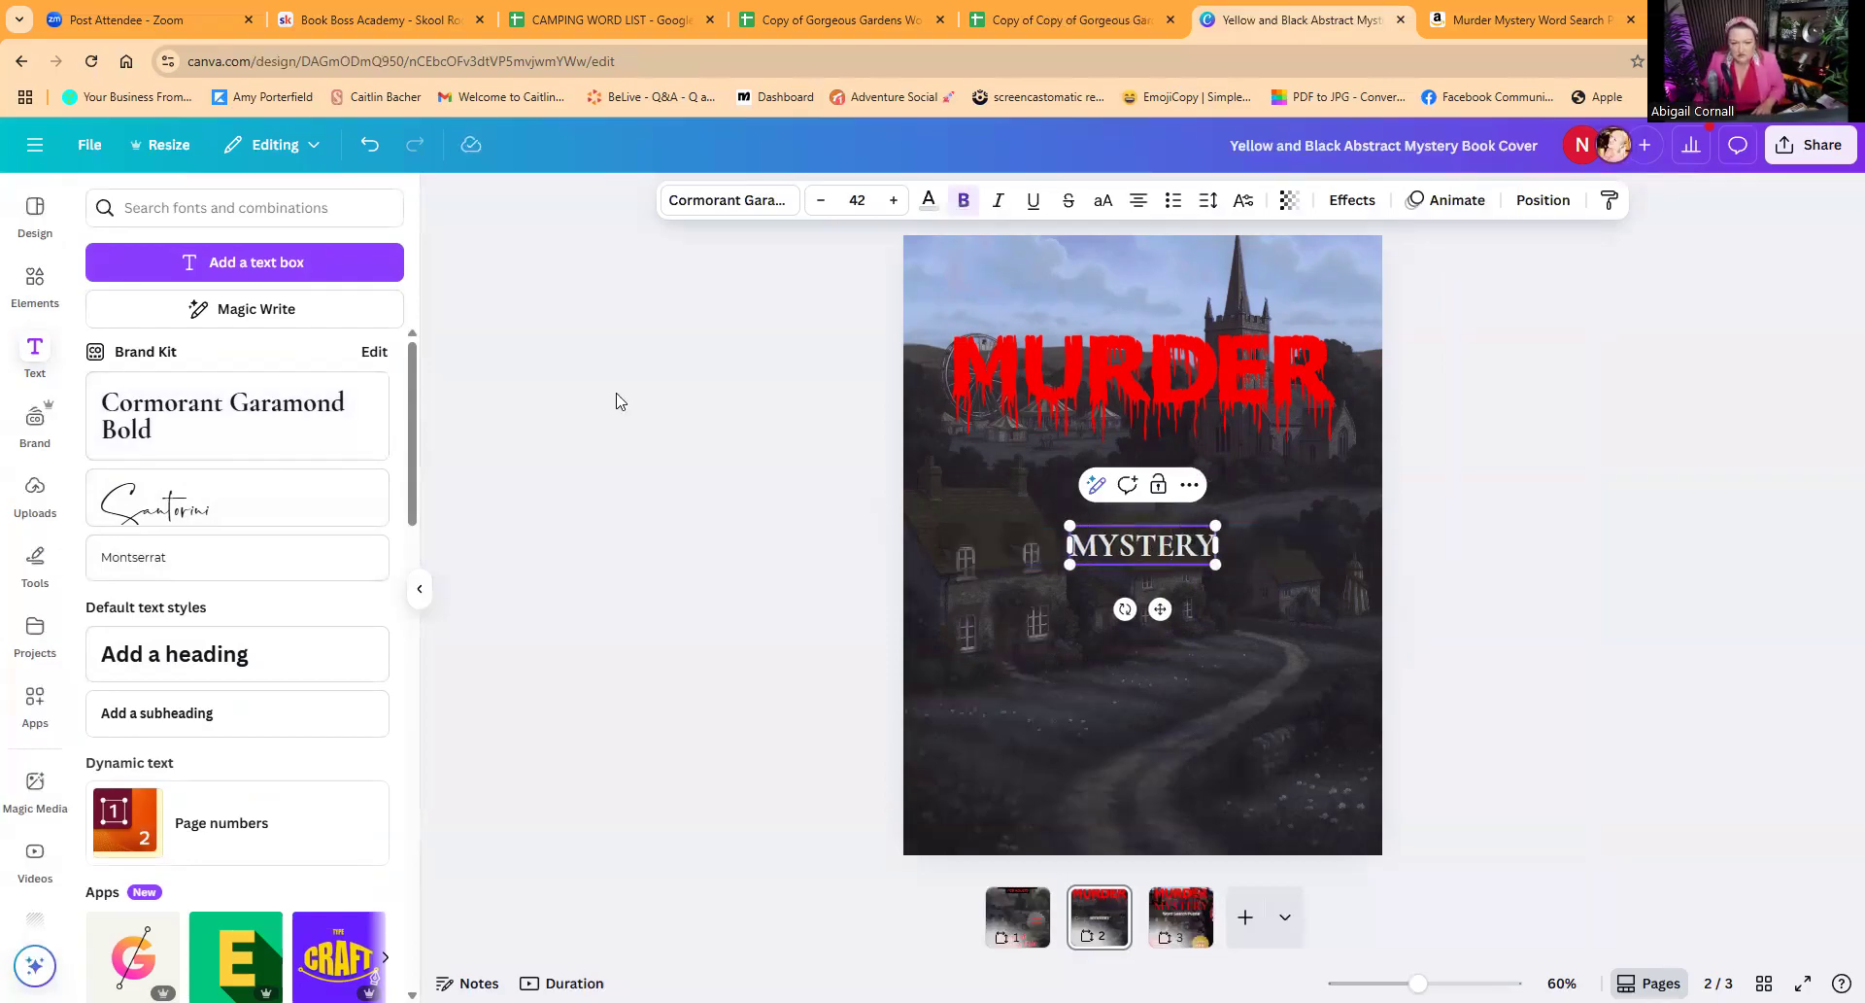
Step: Colour the MYSTERY text white and enlarge it to about font size 111
{"action": "left_click", "coordinate": [929, 200]}
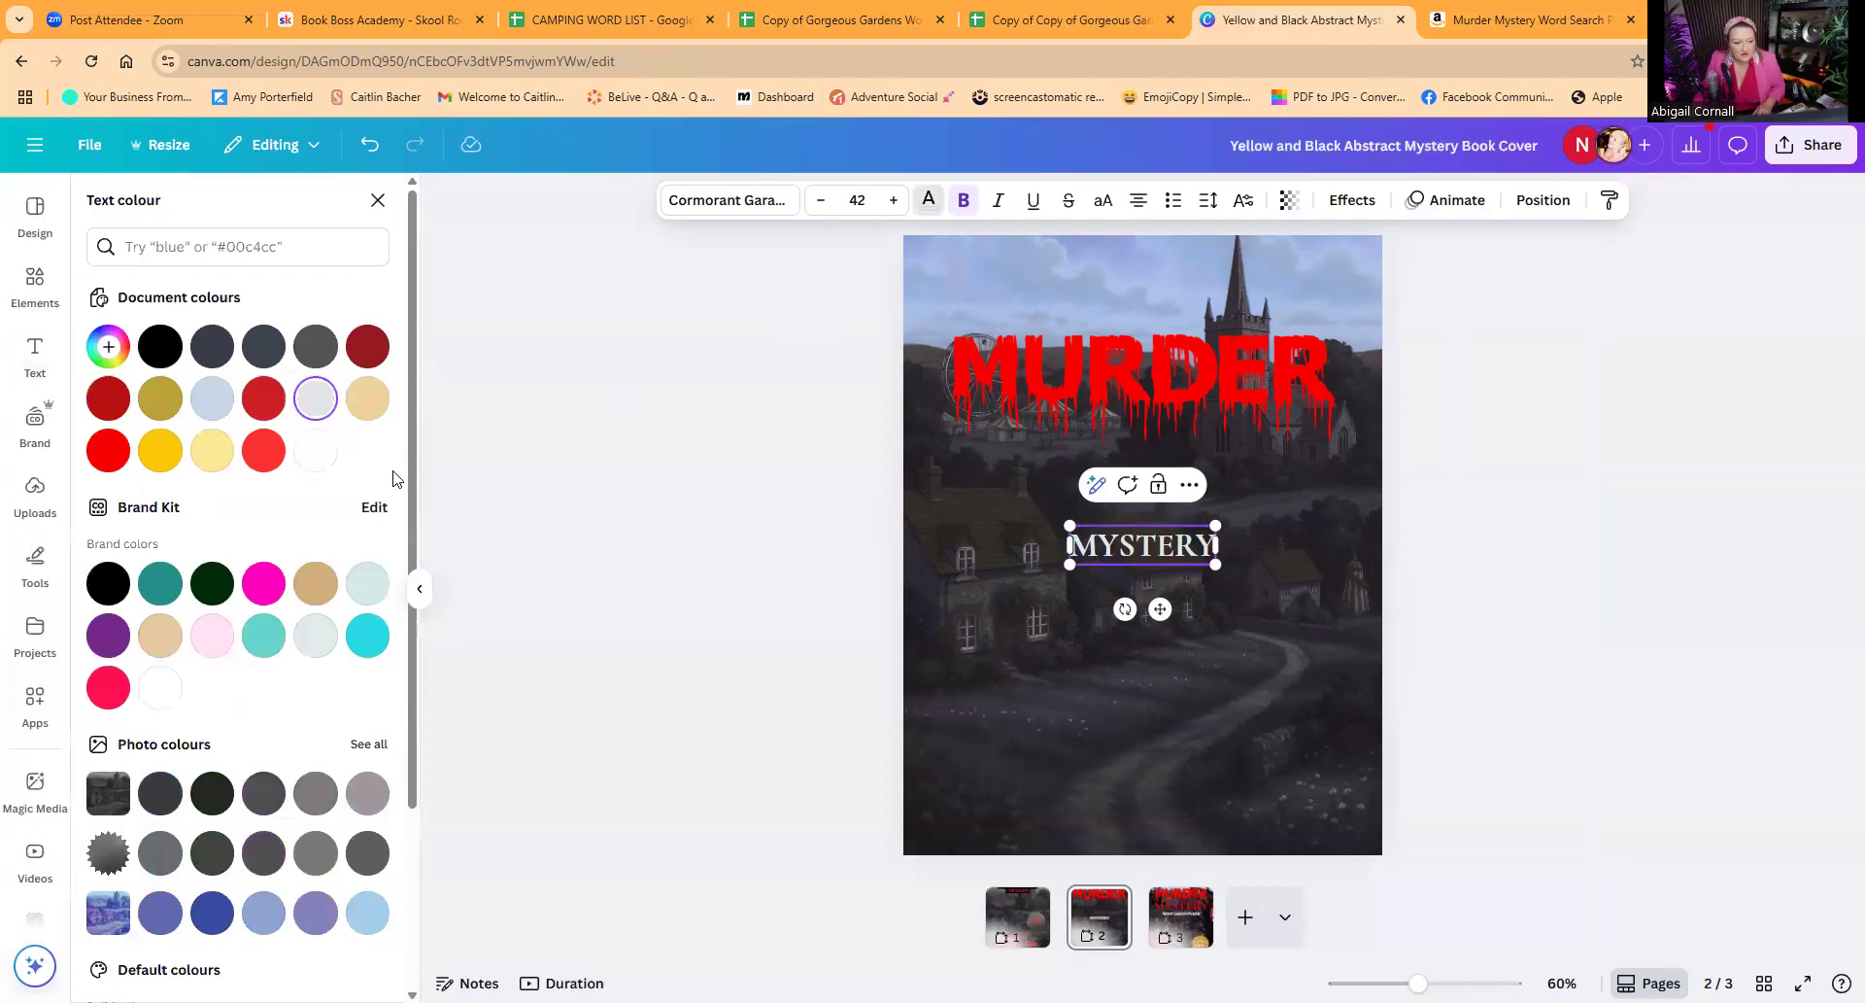
{"action": "left_click", "coordinate": [315, 450]}
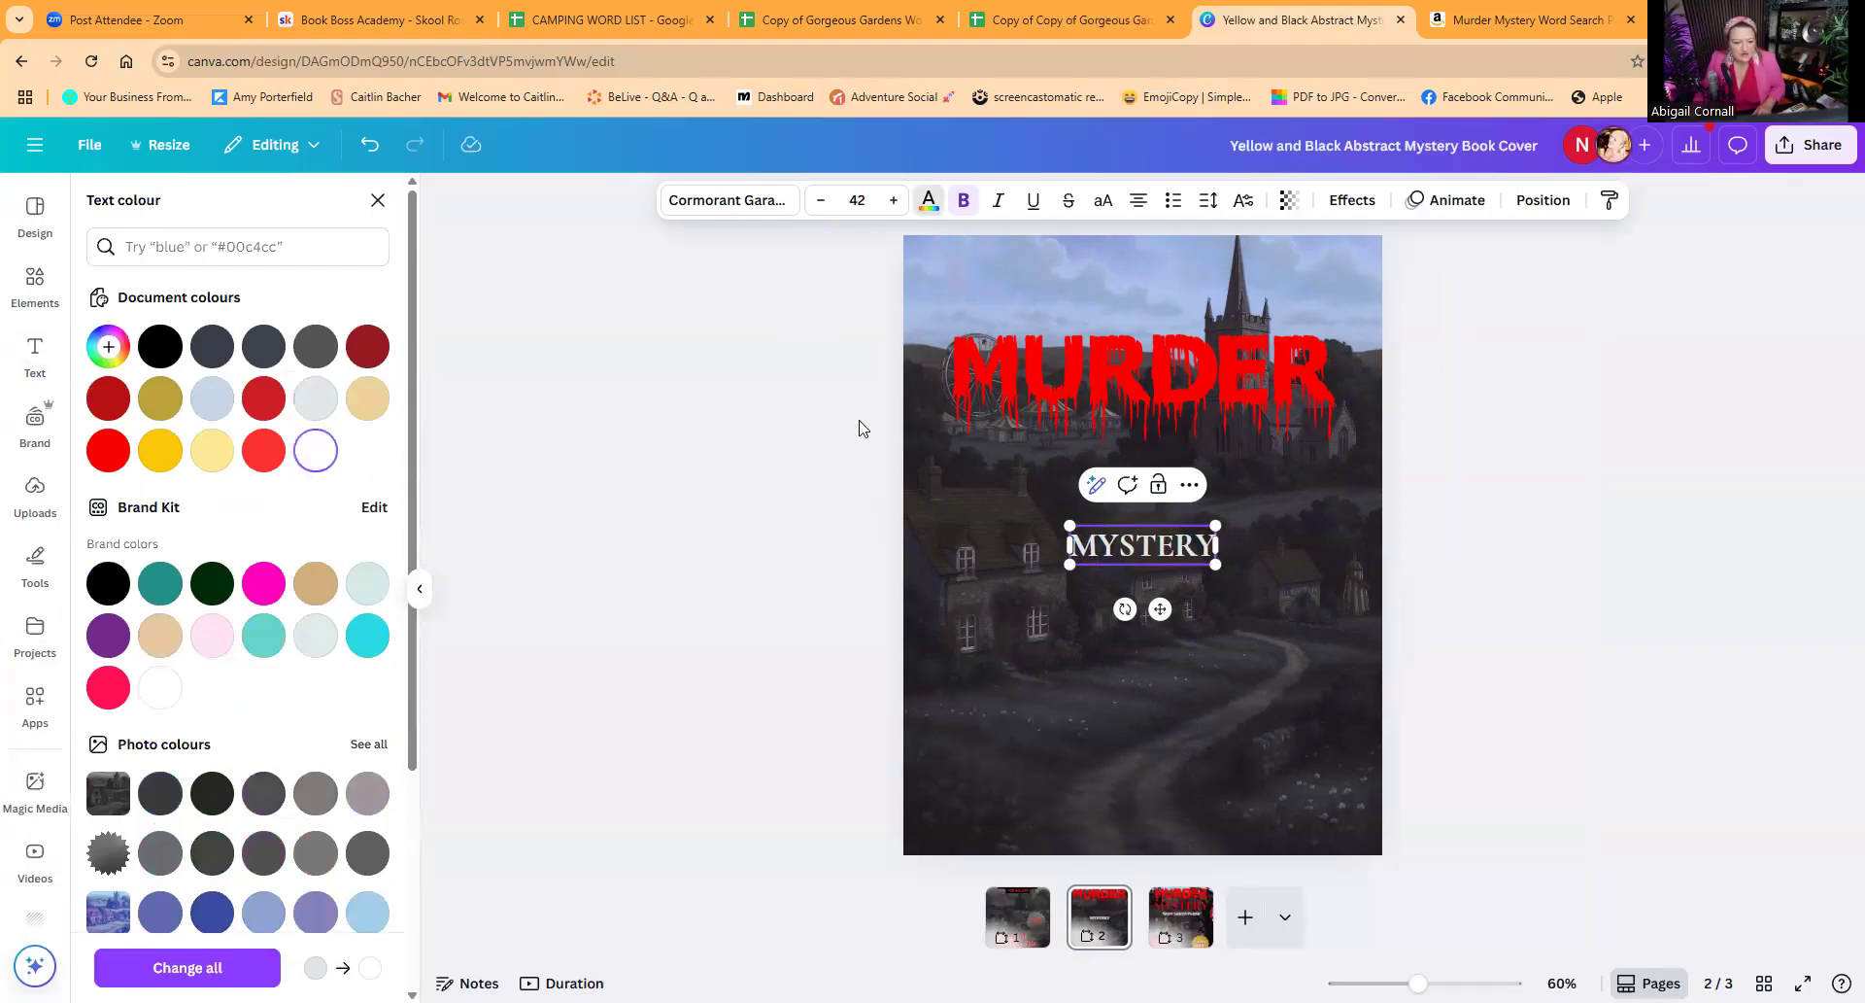
{"action": "left_click_drag", "start_coordinate": [1065, 525], "coordinate": [830, 461]}
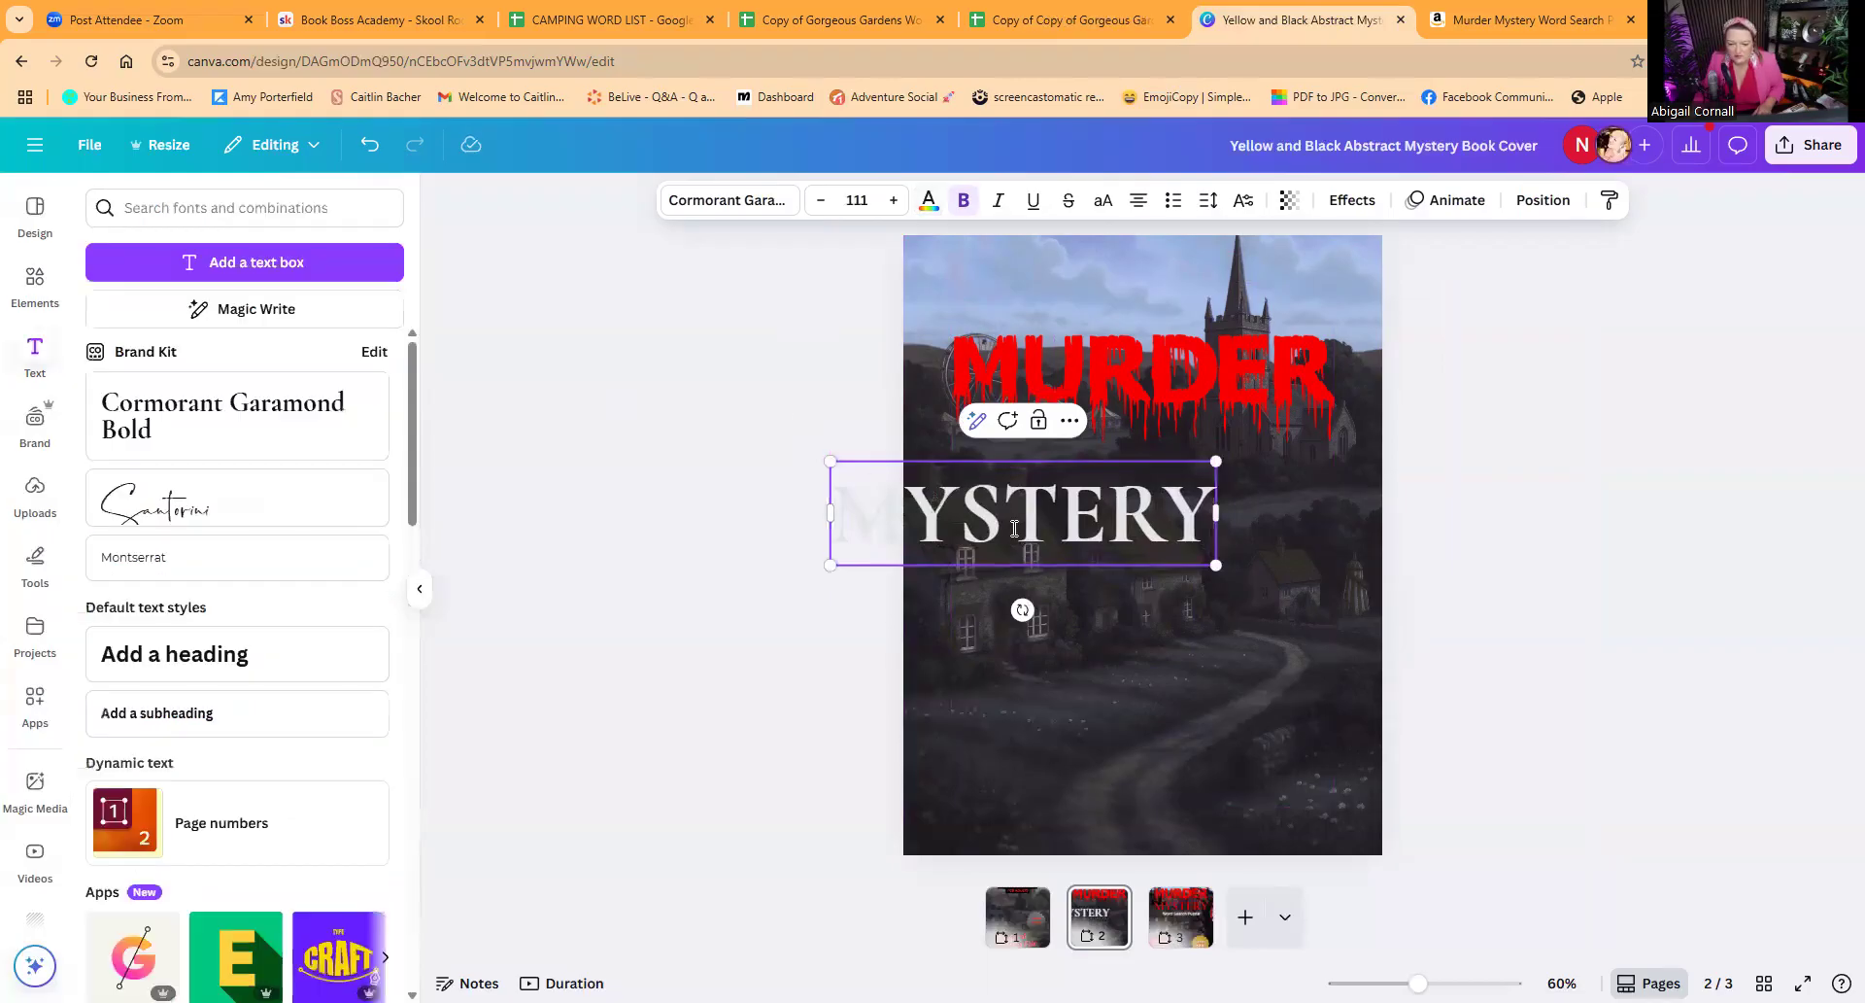
Step: Colour the MYSTERY text pure white and place it centred directly beneath the dripping MURDER title
{"action": "left_click_drag", "start_coordinate": [1043, 518], "coordinate": [1188, 505]}
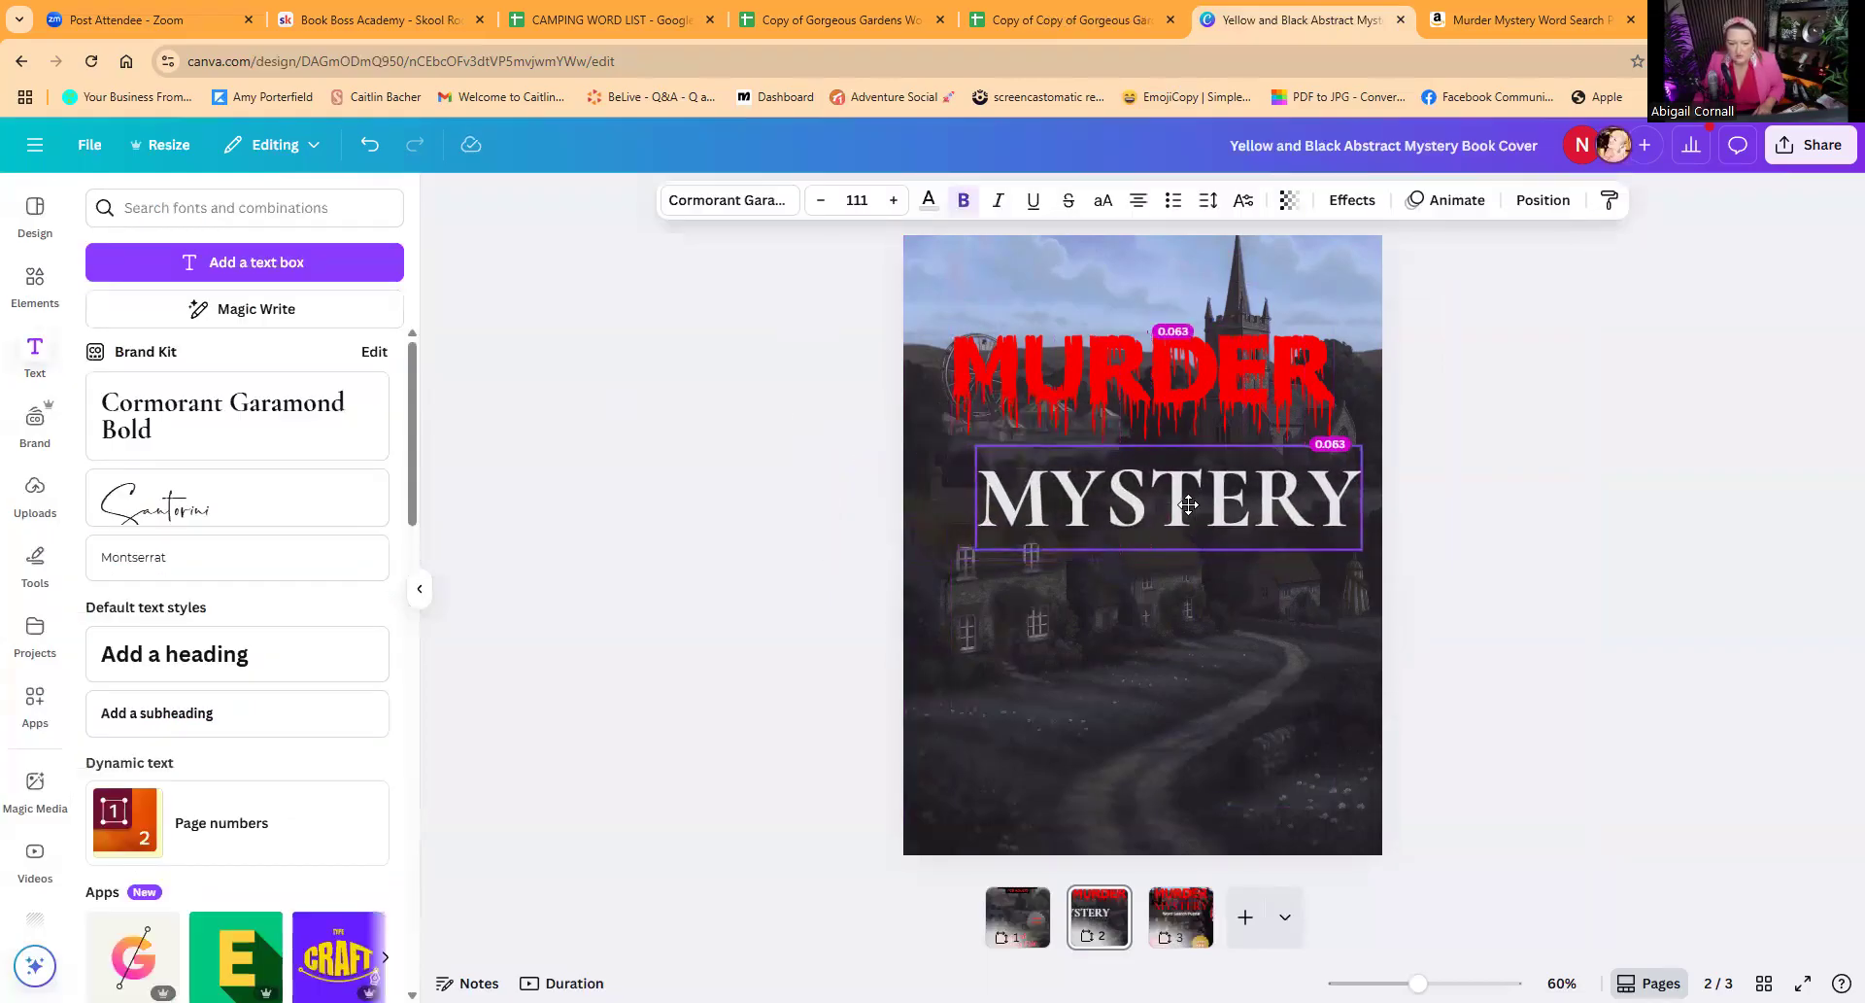
{"action": "left_click", "coordinate": [929, 201]}
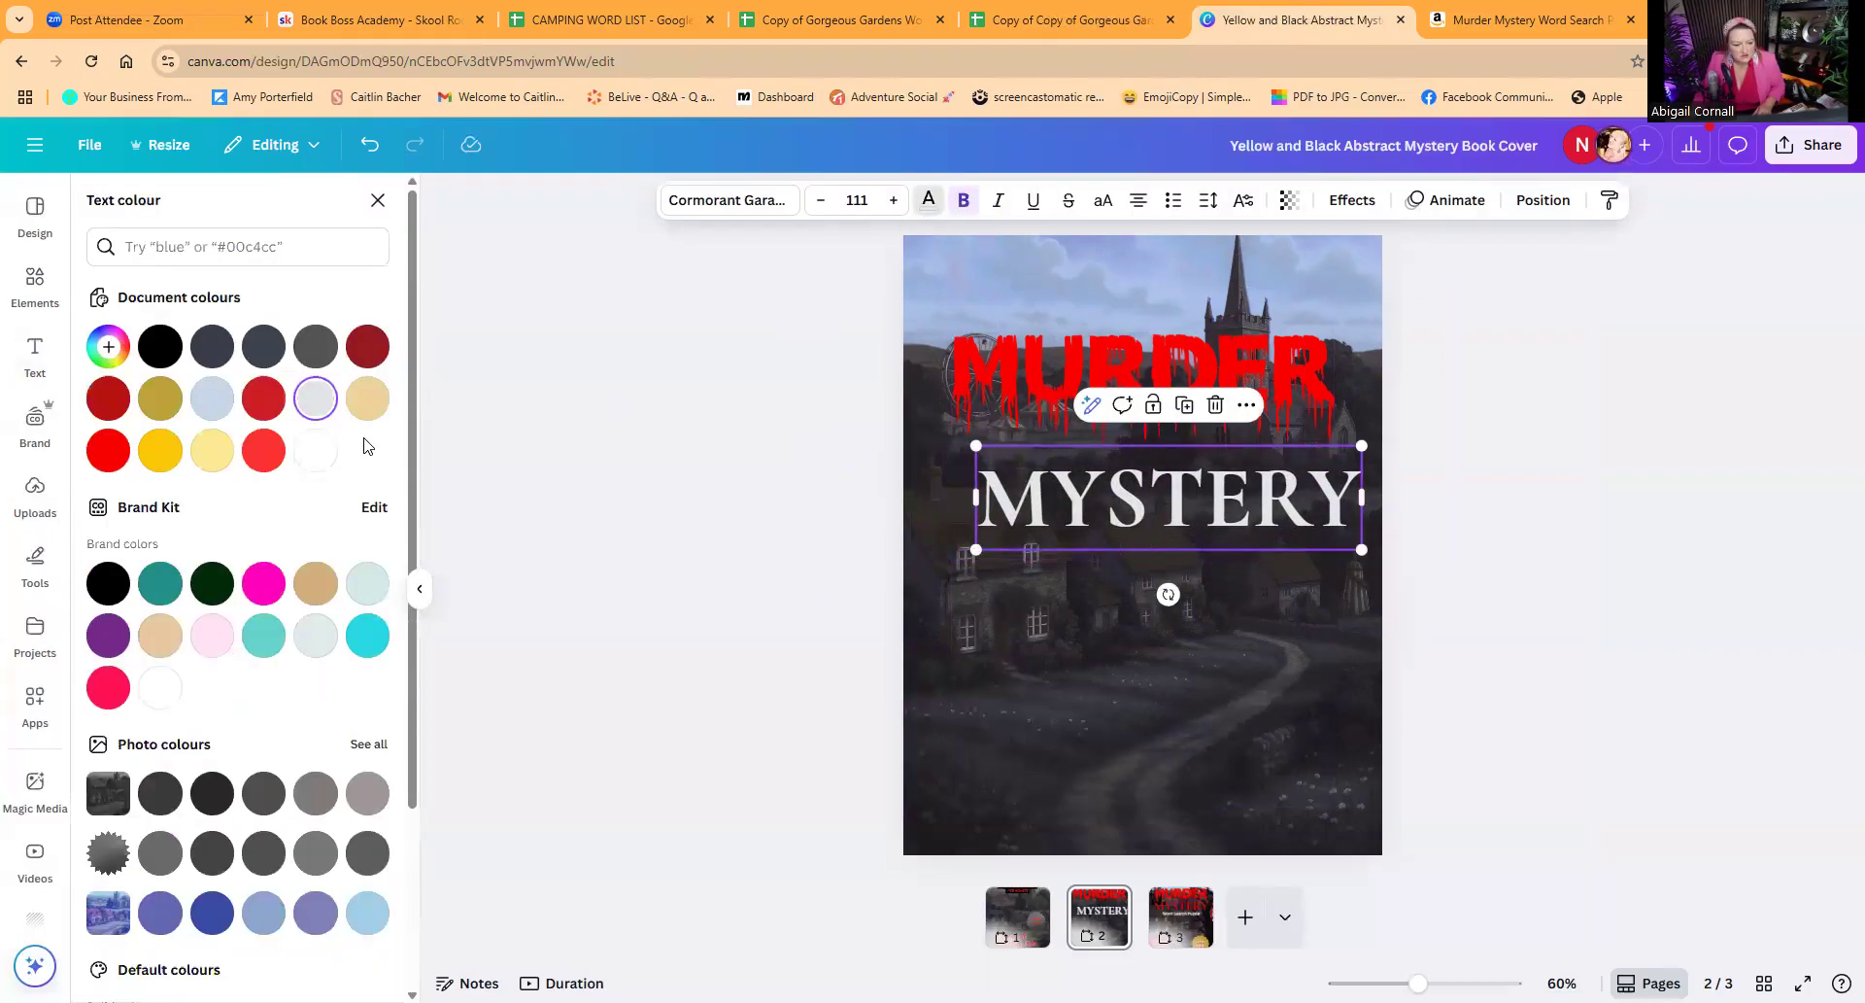
{"action": "left_click", "coordinate": [324, 449]}
{"action": "left_click_drag", "start_coordinate": [1170, 517], "coordinate": [1140, 468]}
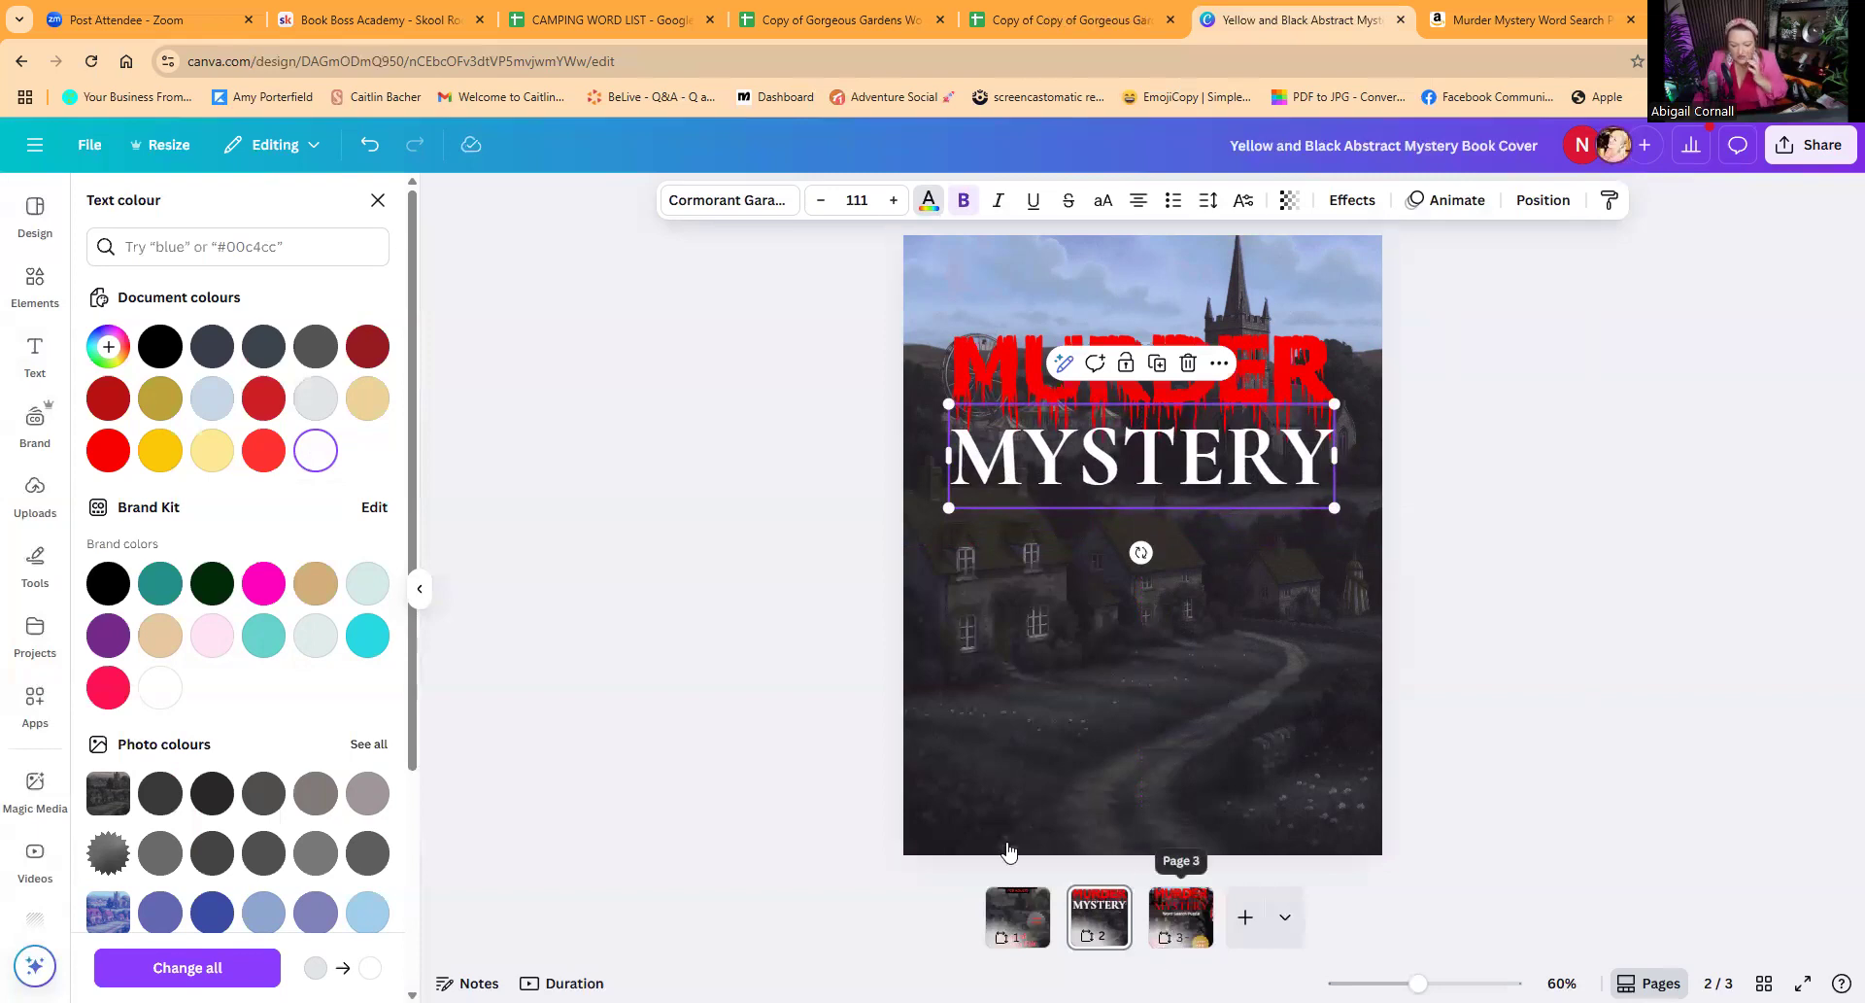
Step: Add a subheading reading "Word Search Book" below the MYSTERY text on page 2
{"action": "left_click", "coordinate": [35, 358]}
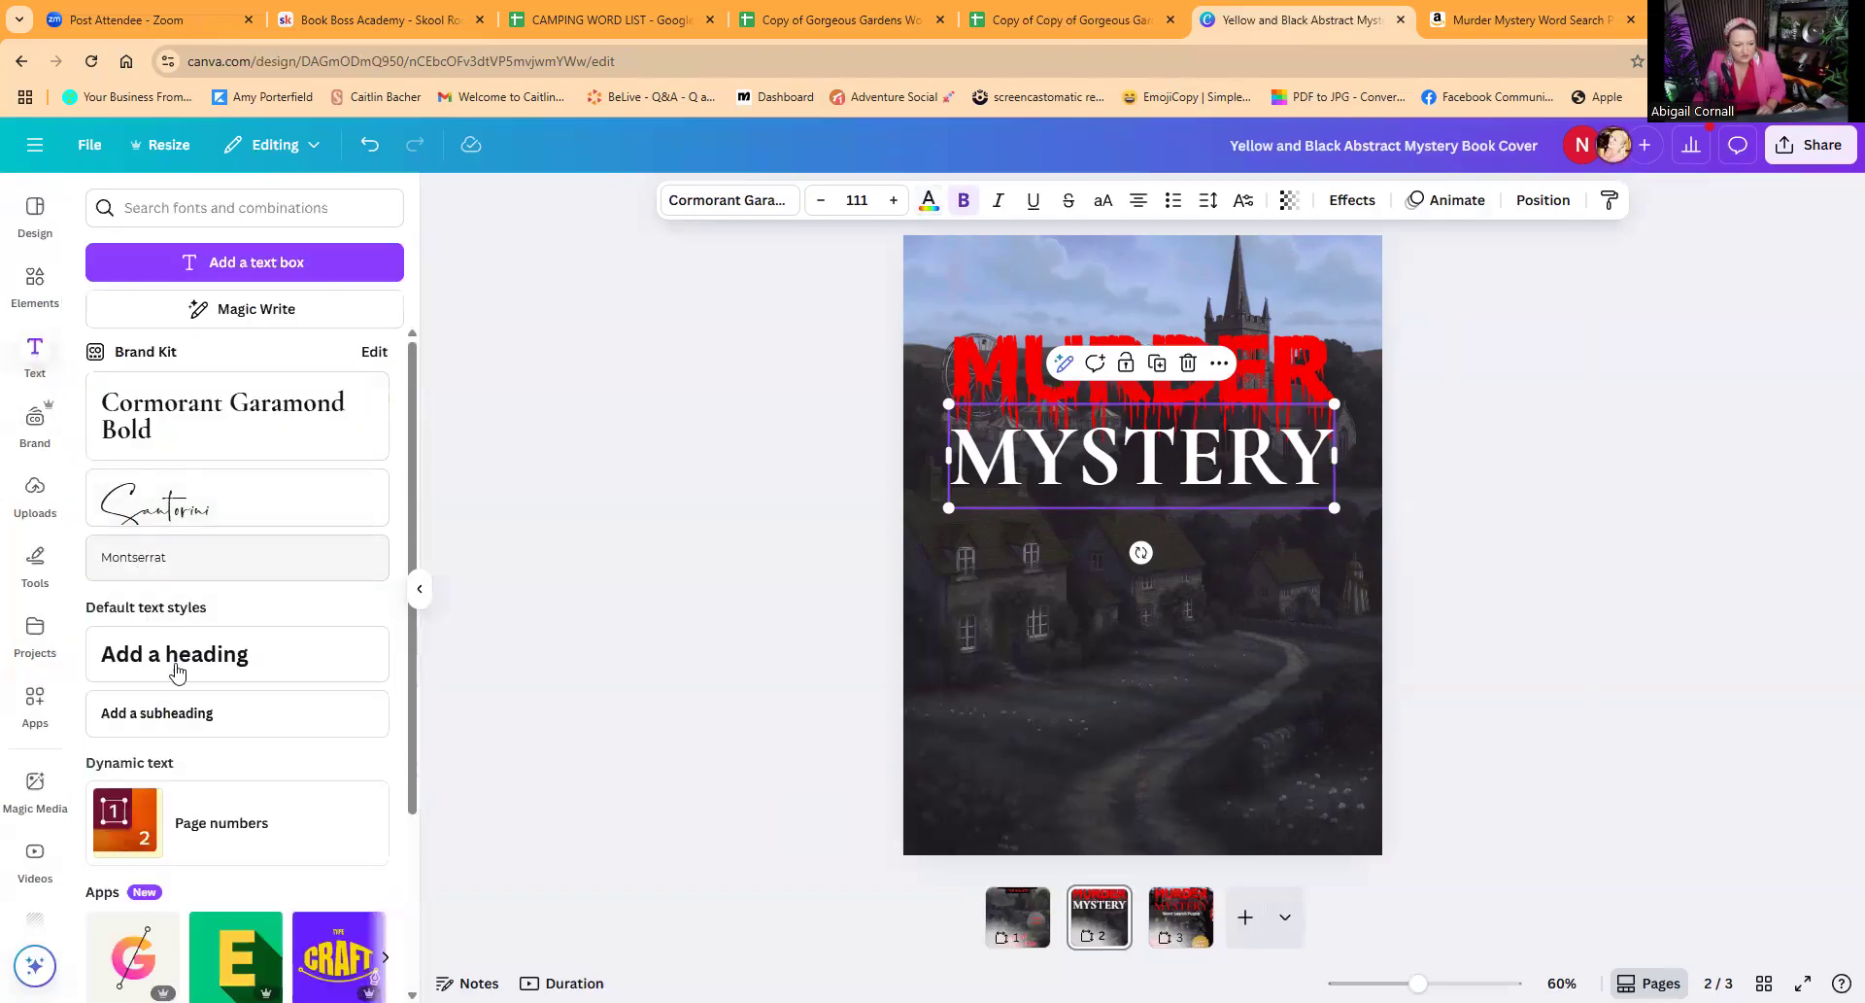
{"action": "left_click", "coordinate": [181, 714]}
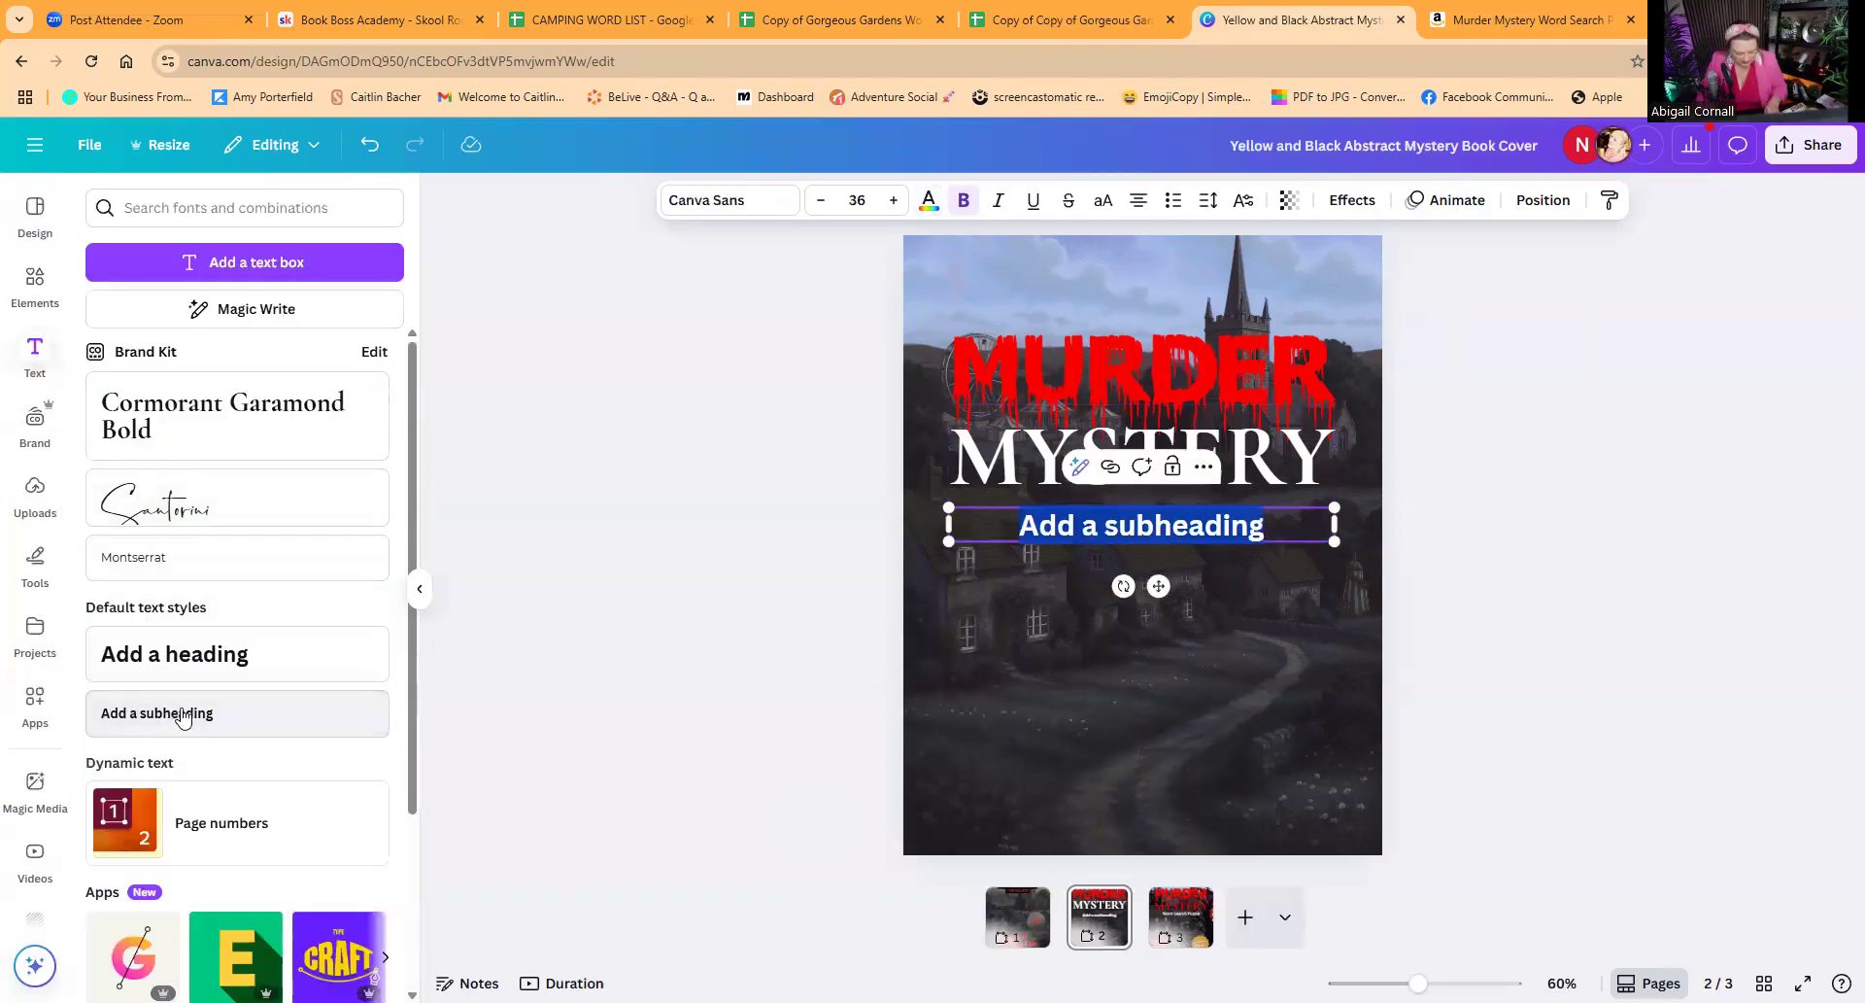
{"action": "type", "text": "Word S"}
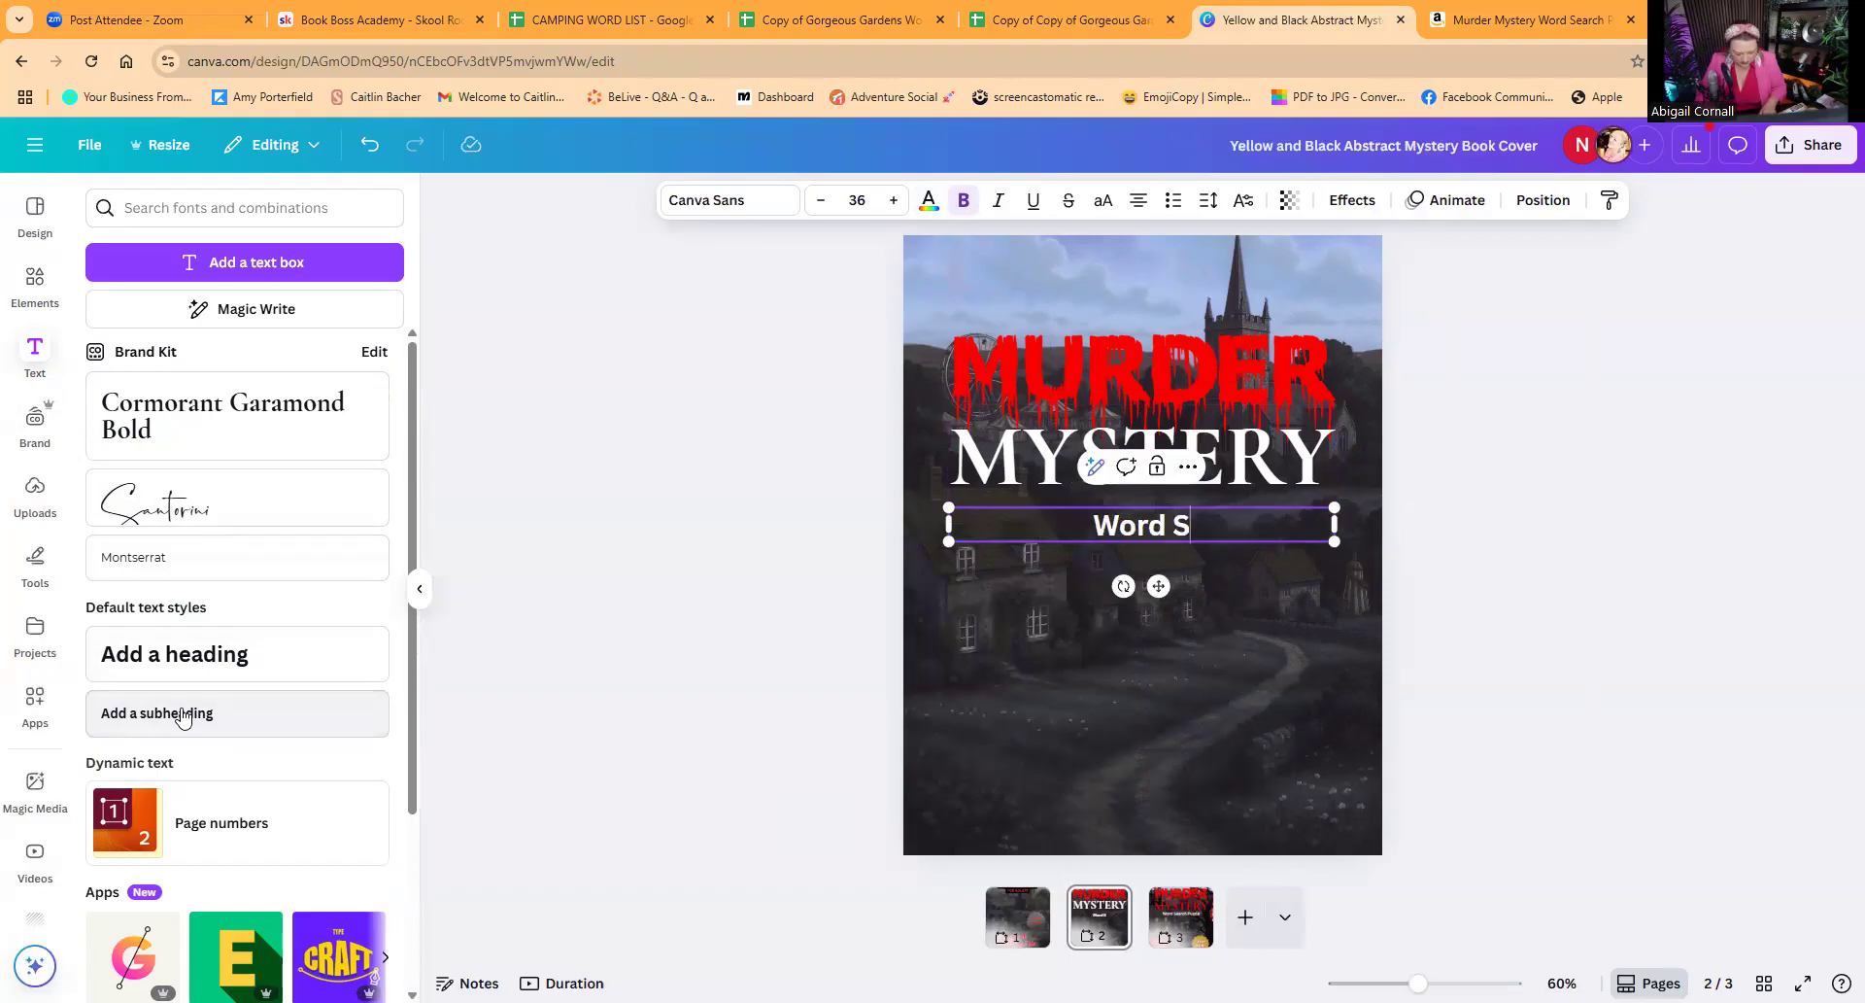
{"action": "type", "text": "earch Book"}
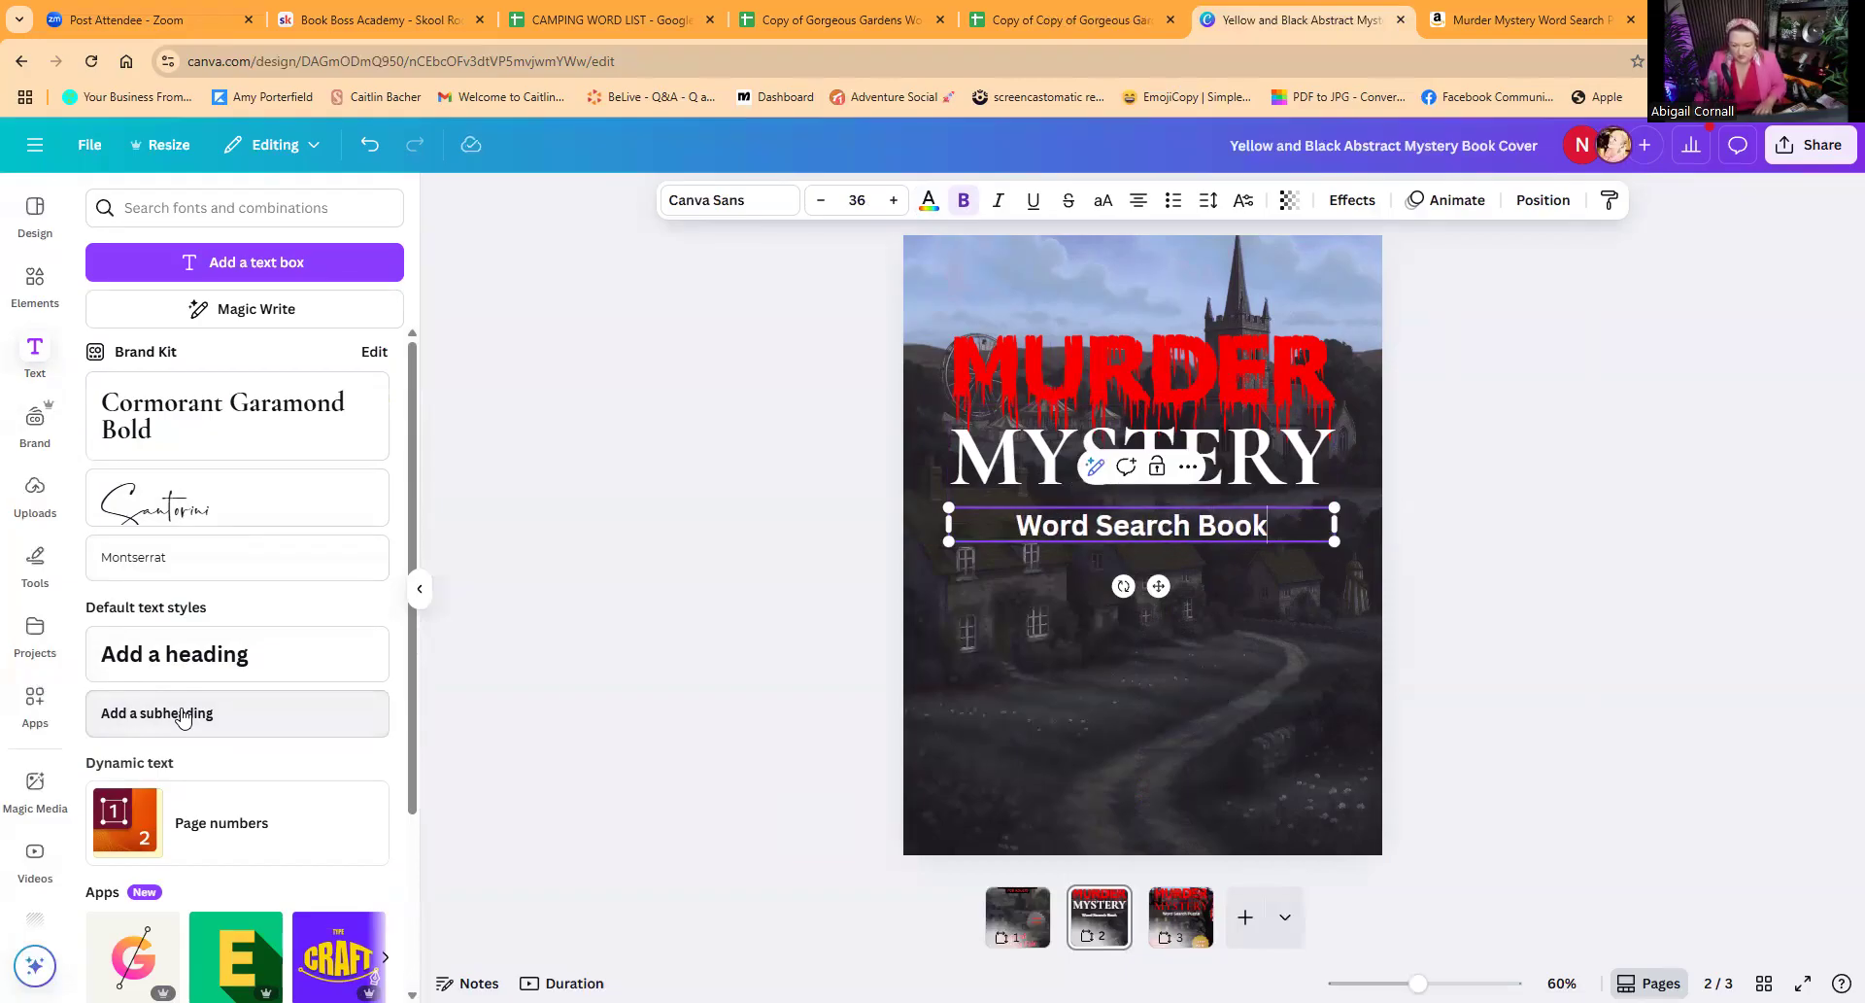
Step: Recolour the MYSTERY text in the document red #f90000 to match the MURDER lettering
{"action": "left_click", "coordinate": [1047, 463]}
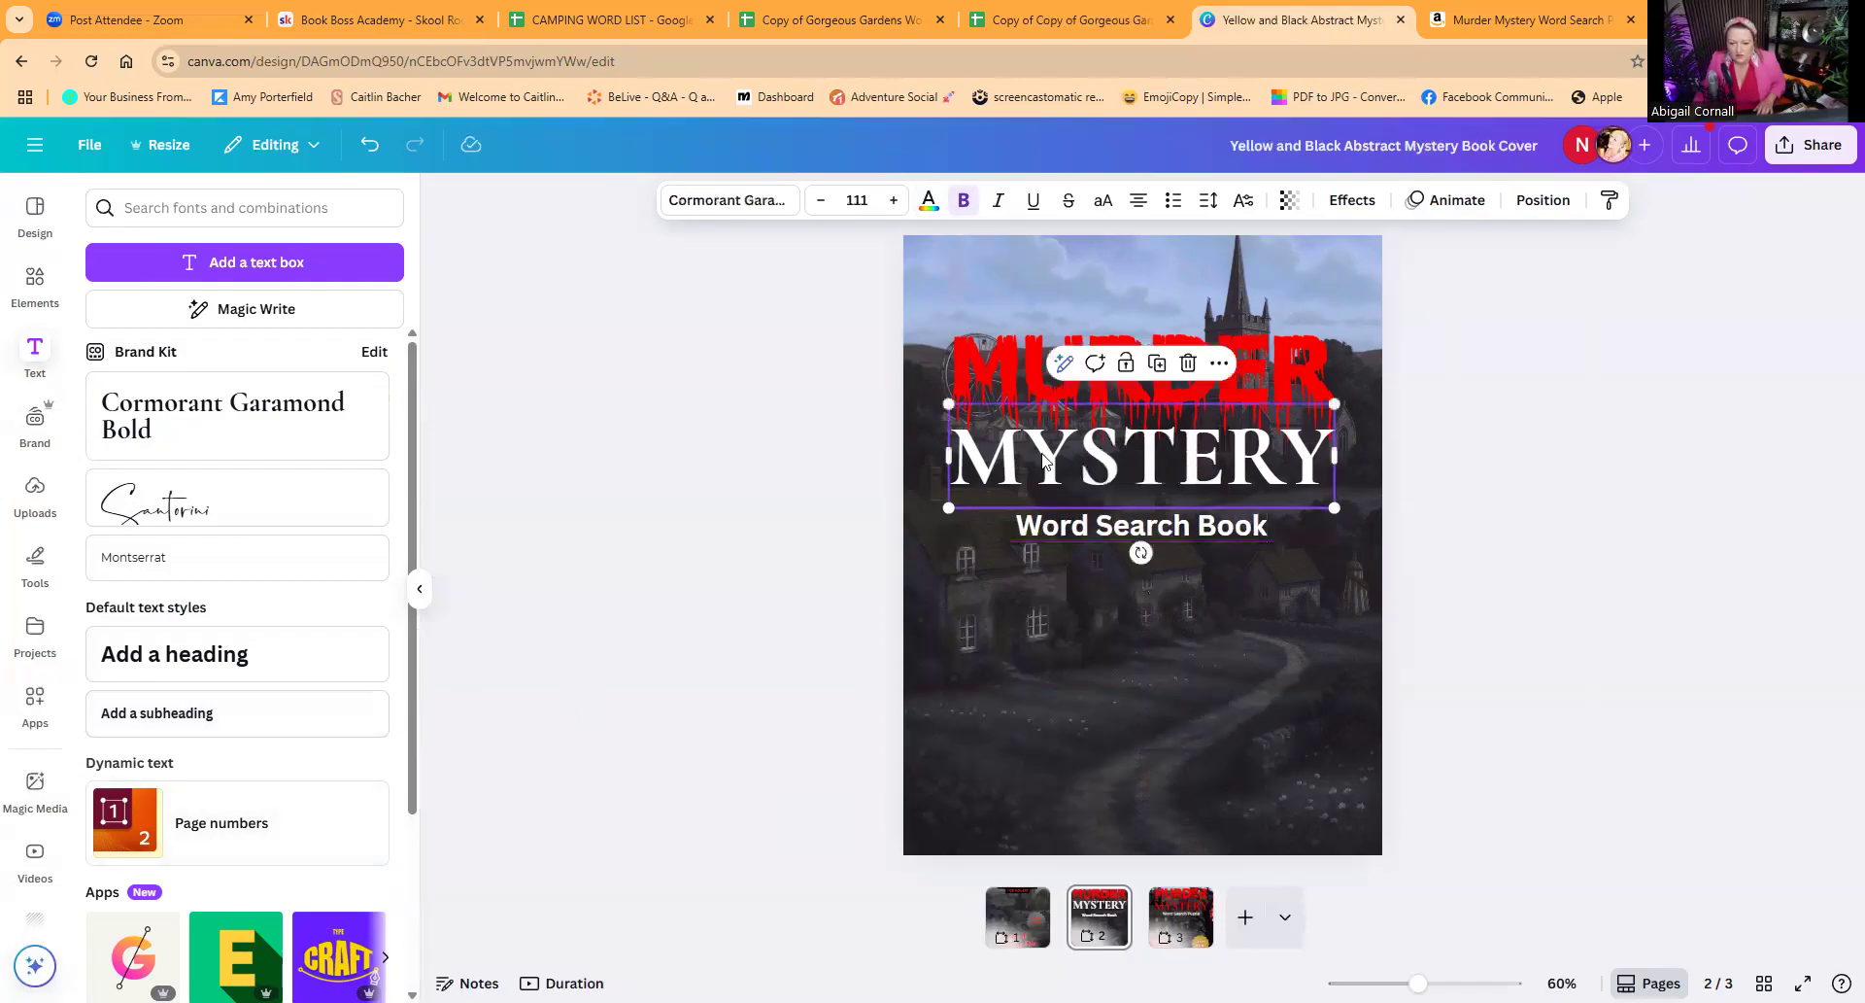
{"action": "left_click", "coordinate": [930, 202]}
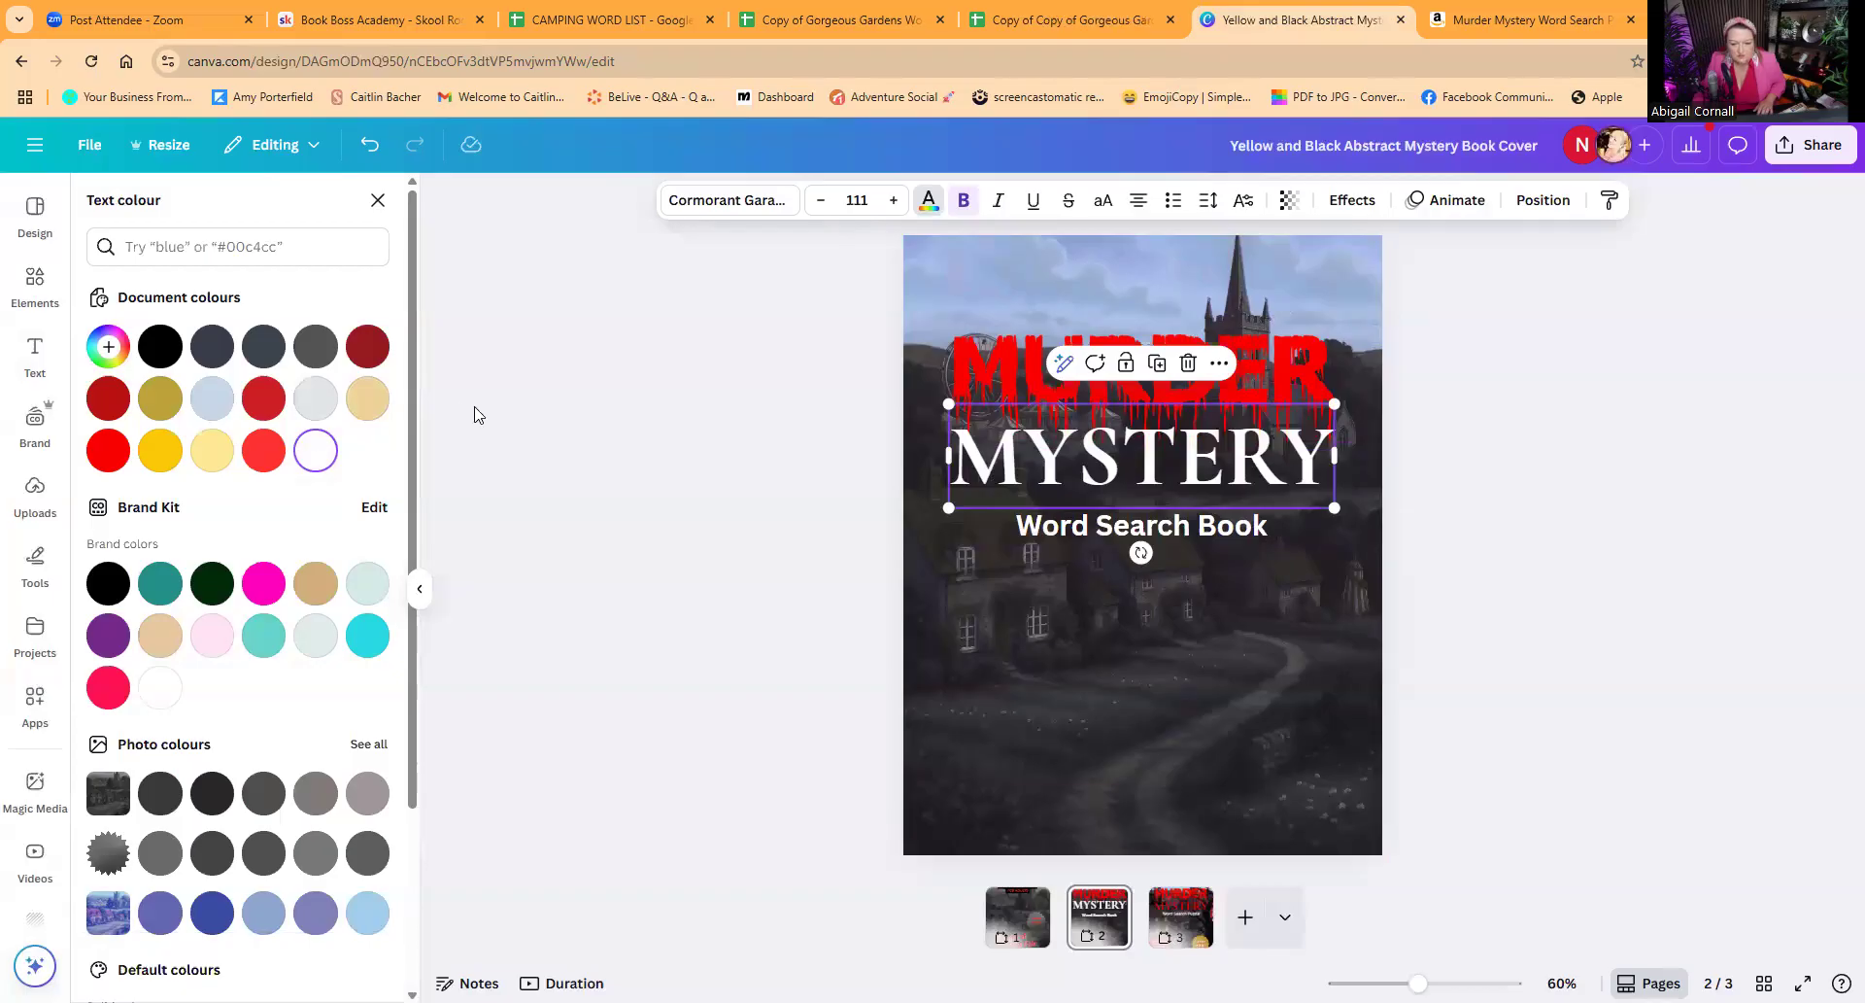
{"action": "left_click", "coordinate": [108, 450]}
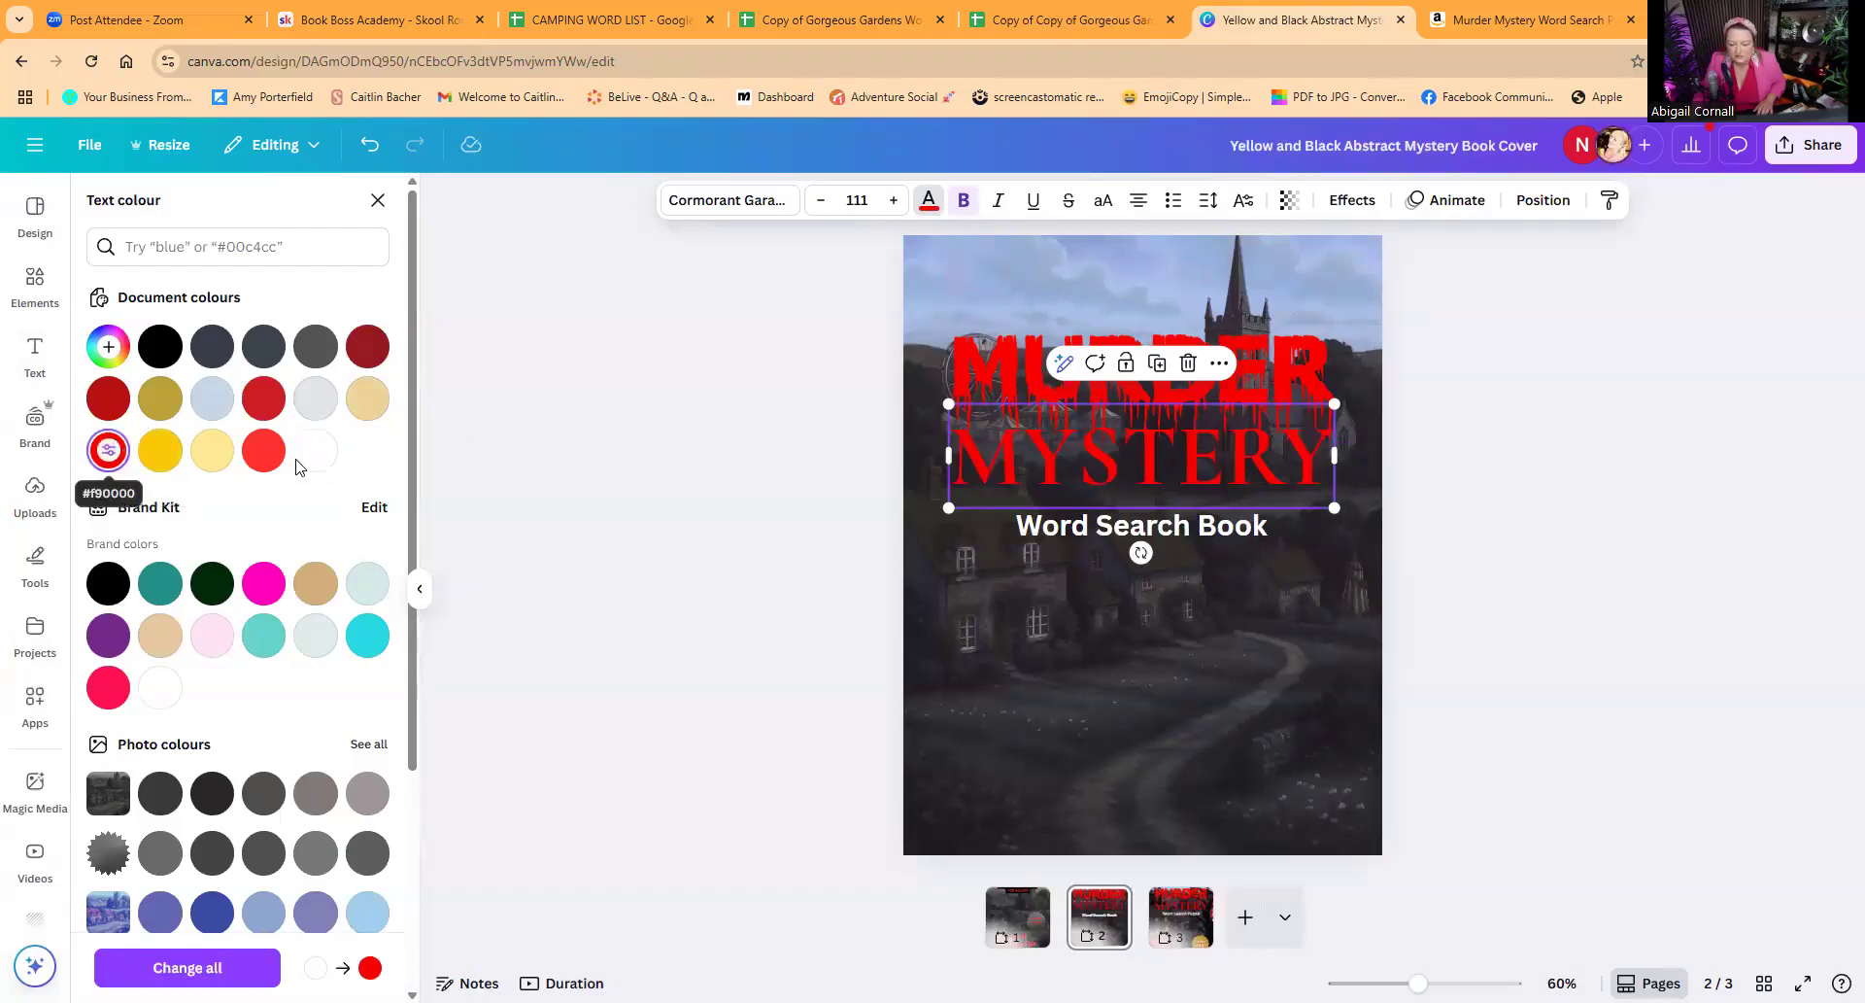
Step: Remove bold from the "Word Search Book" text, move it up close under MYSTERY and align it to the page centre
{"action": "left_click", "coordinate": [1113, 534]}
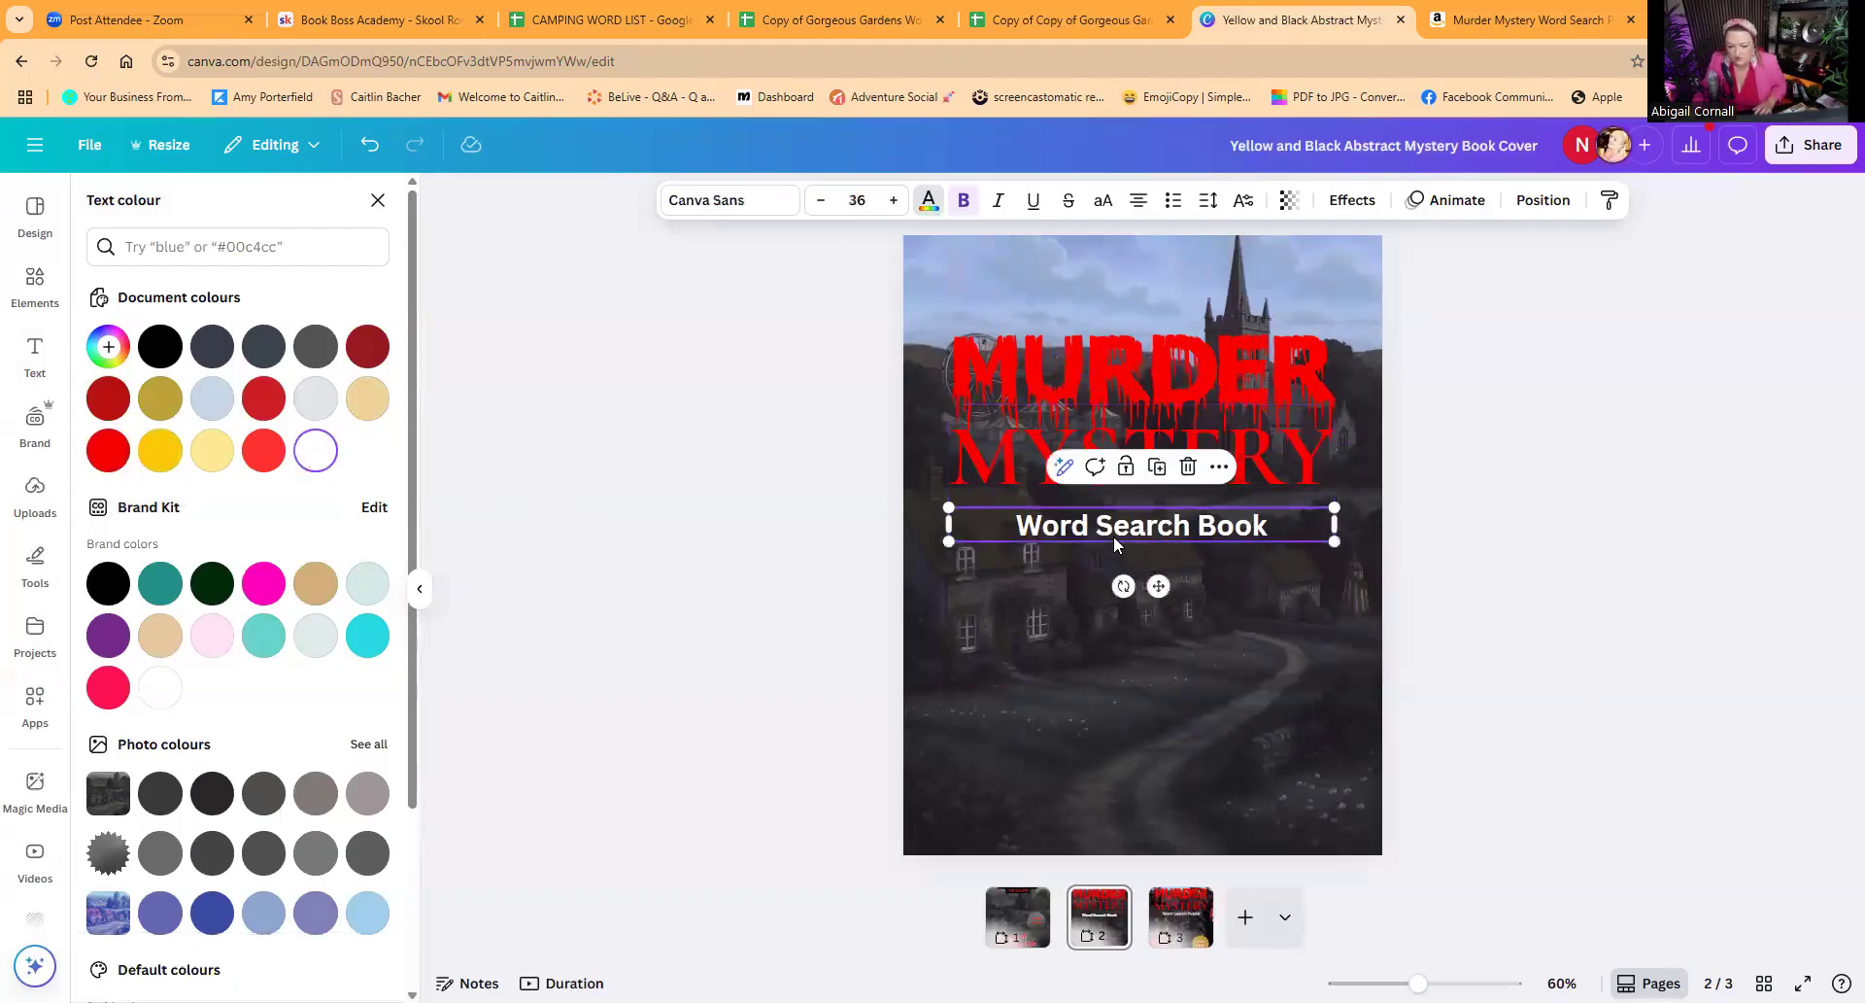
{"action": "left_click", "coordinate": [963, 201]}
{"action": "left_click_drag", "start_coordinate": [1167, 532], "coordinate": [1164, 510]}
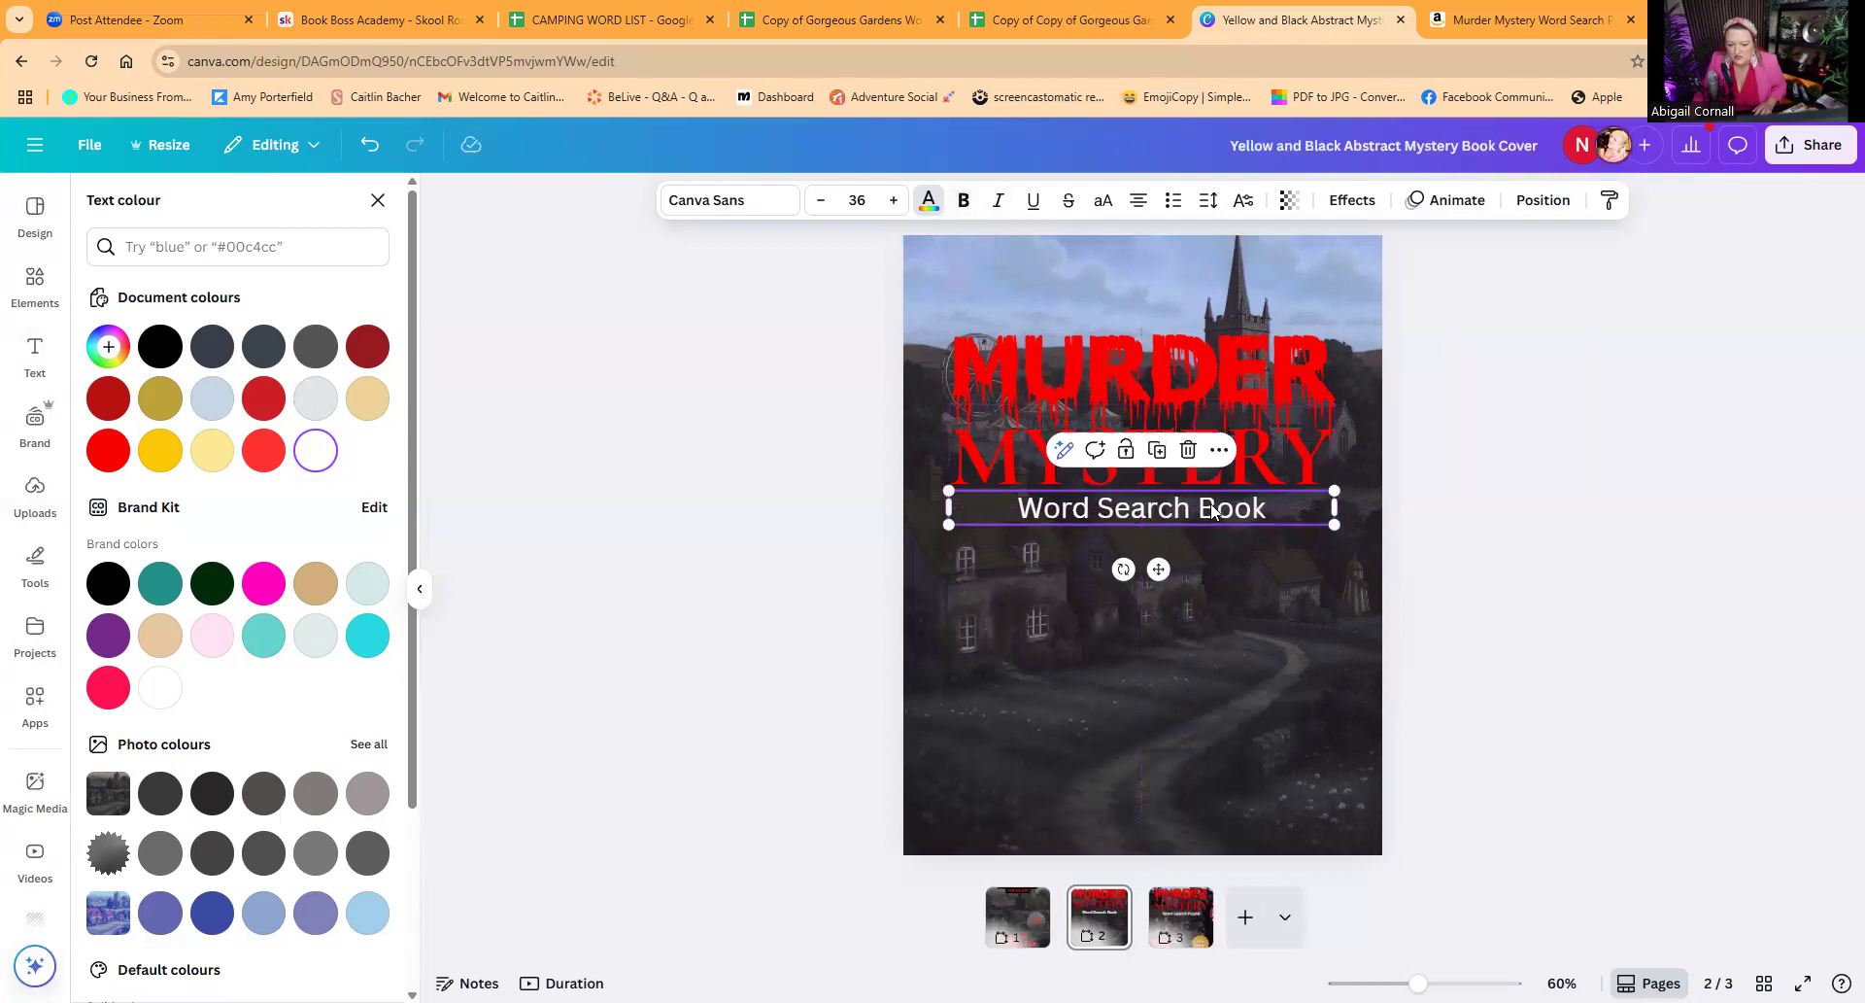
{"action": "left_click", "coordinate": [1221, 453]}
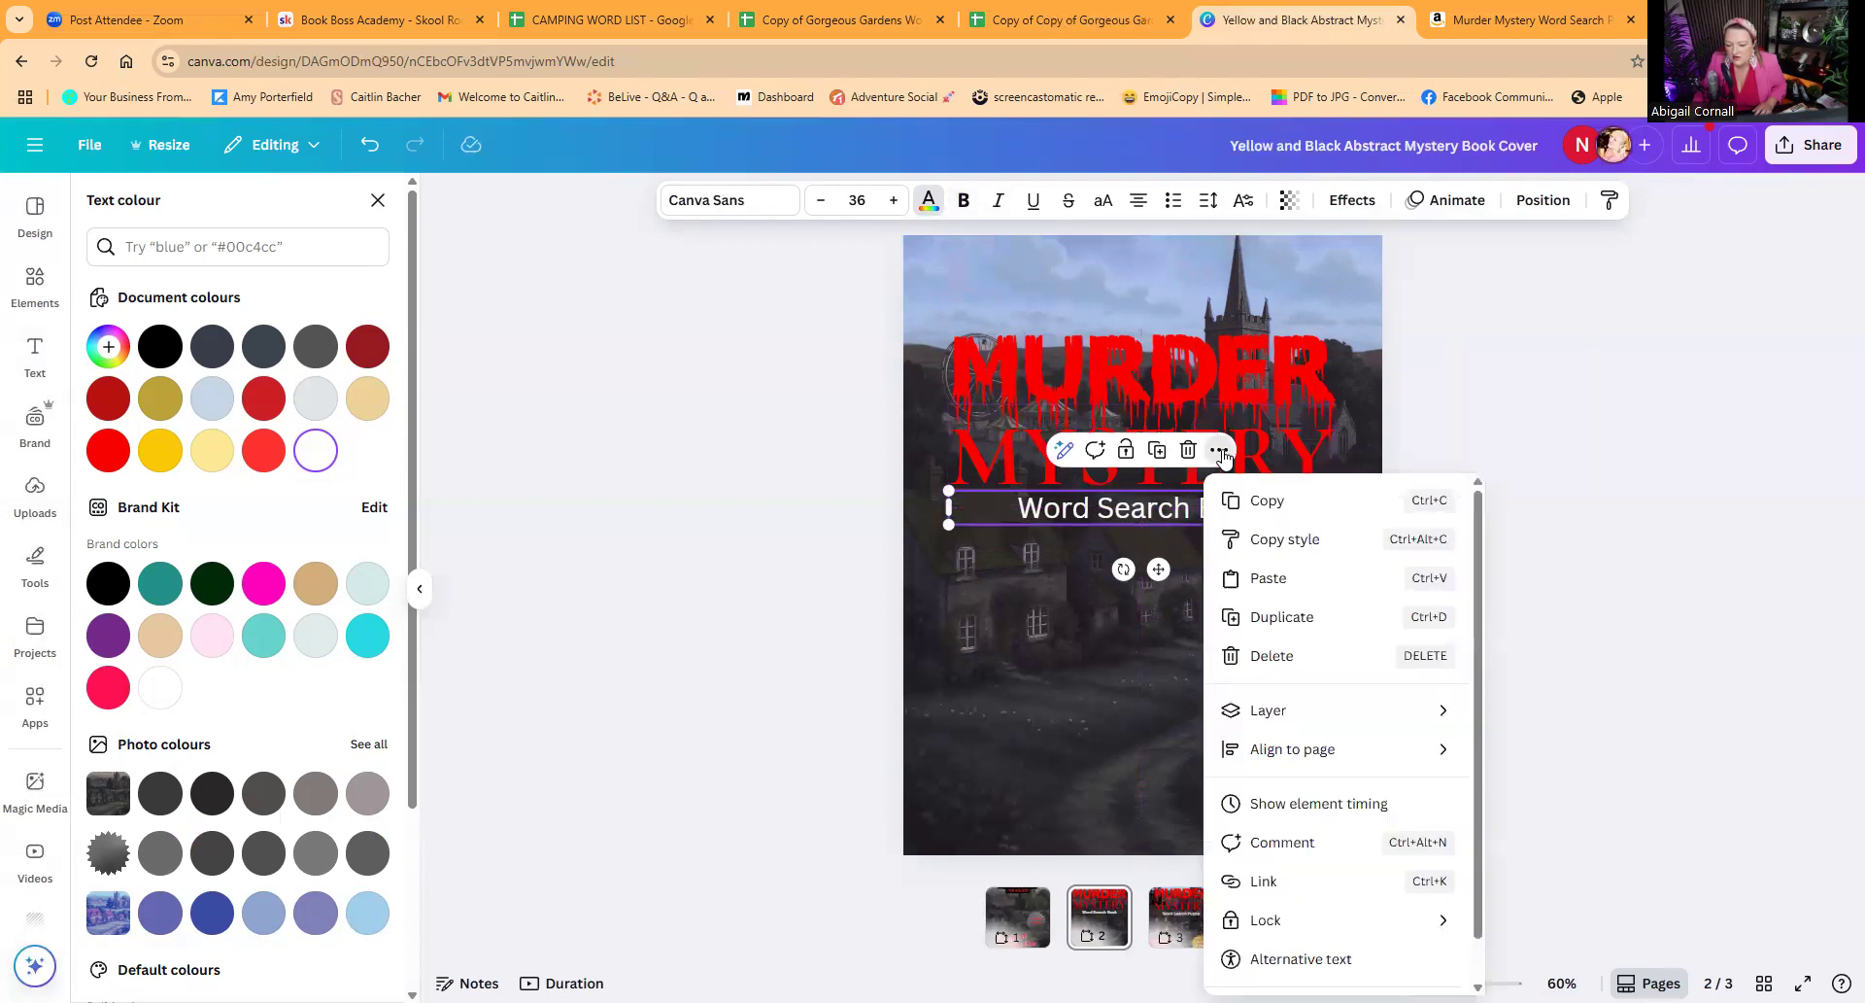
{"action": "mouse_move", "coordinate": [1329, 749]}
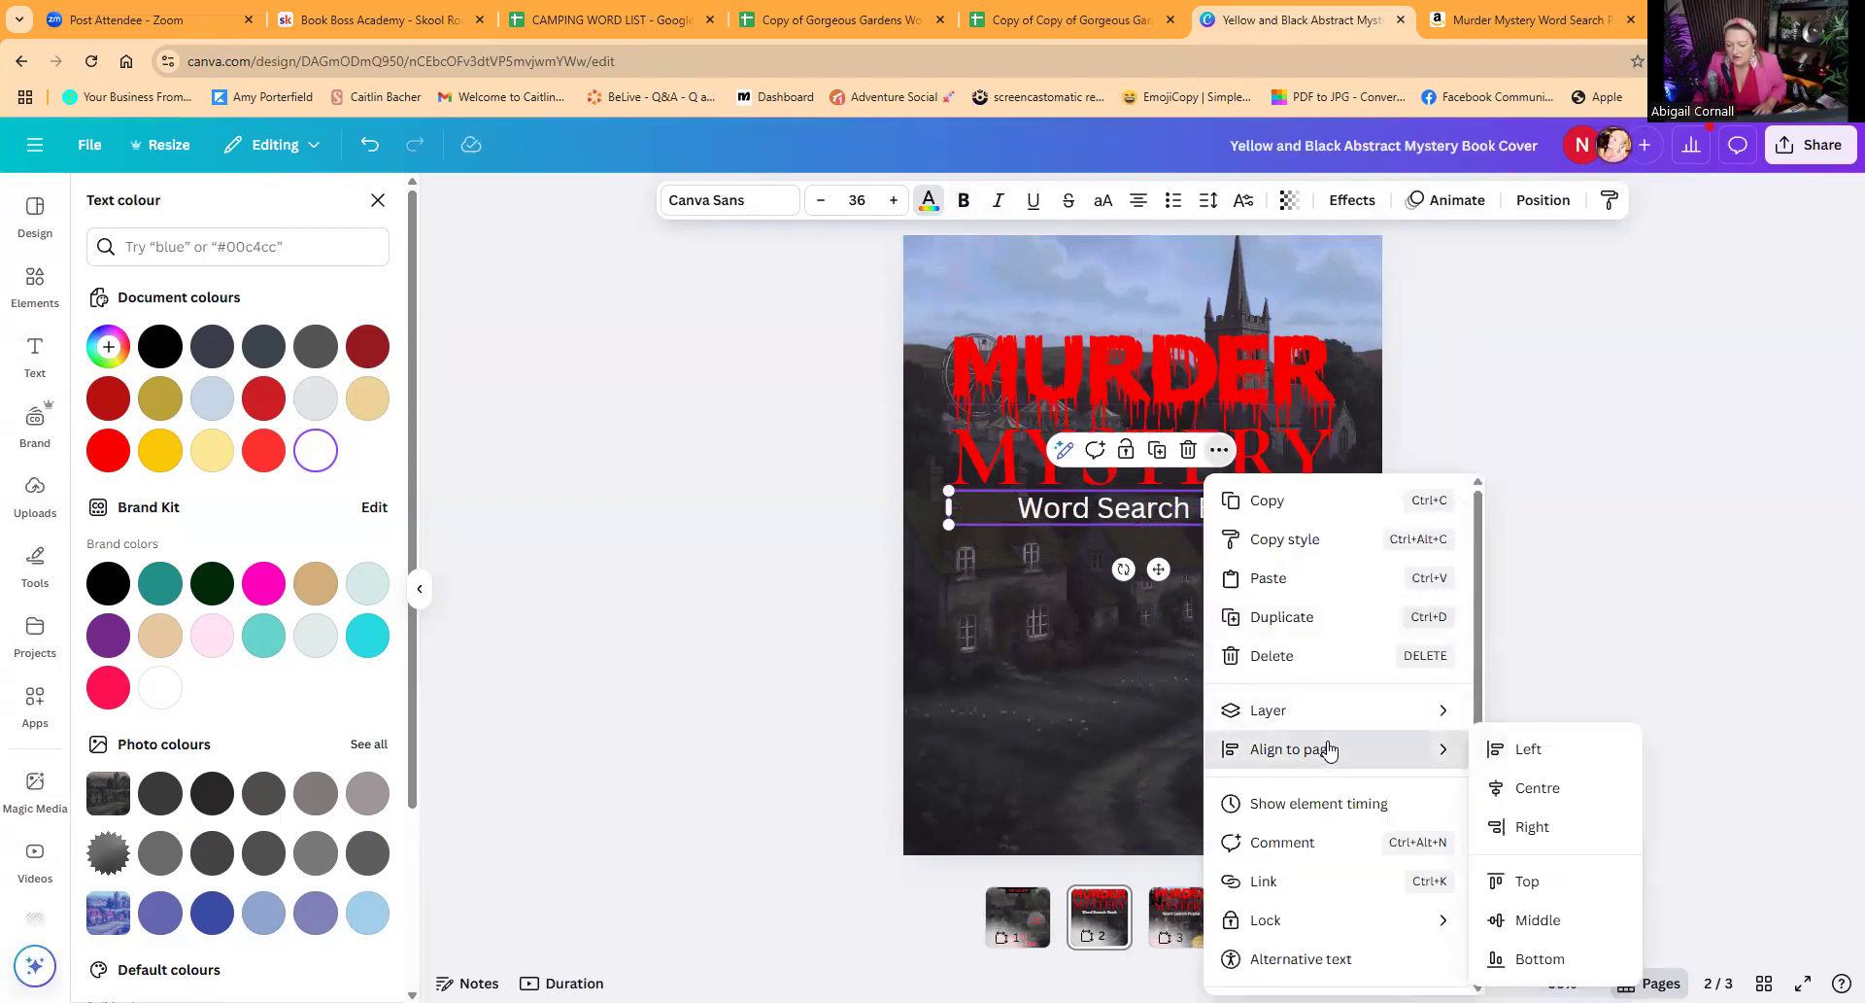
{"action": "left_click", "coordinate": [1500, 785]}
Step: Align the red MYSTERY text to the horizontal centre of the page and deselect it
{"action": "left_click", "coordinate": [1265, 458]}
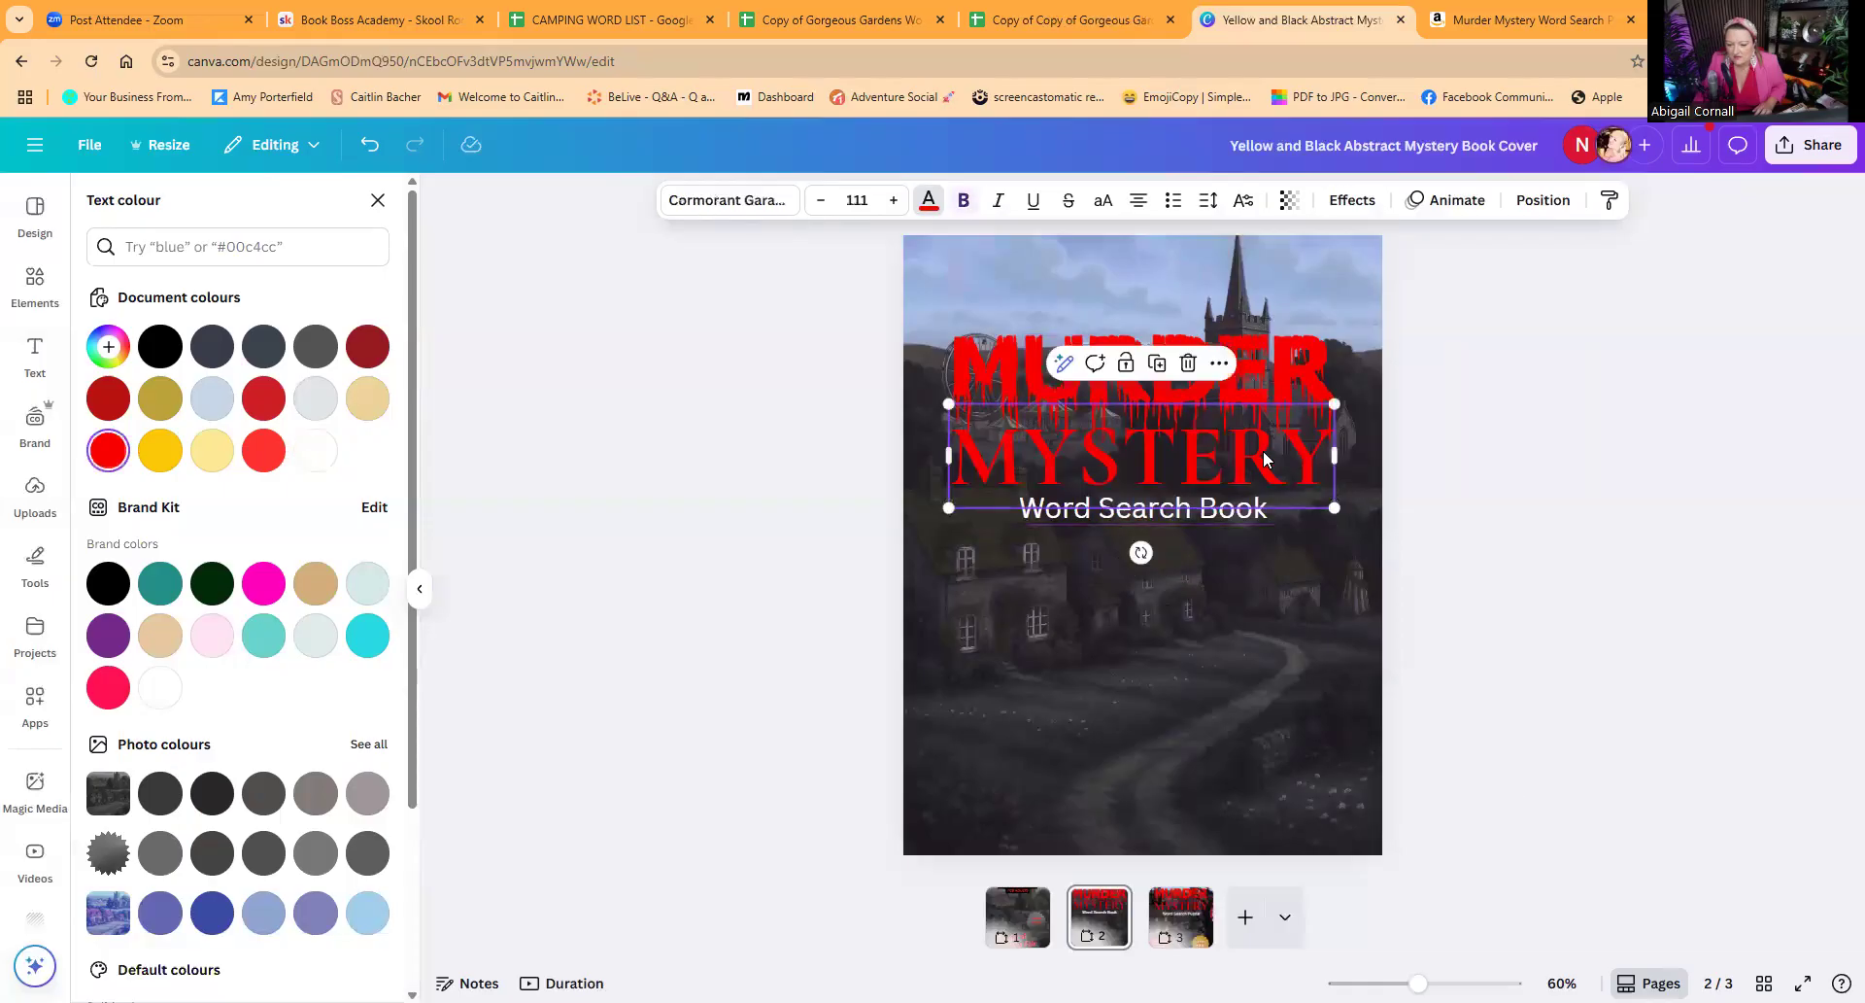
{"action": "left_click", "coordinate": [1220, 367]}
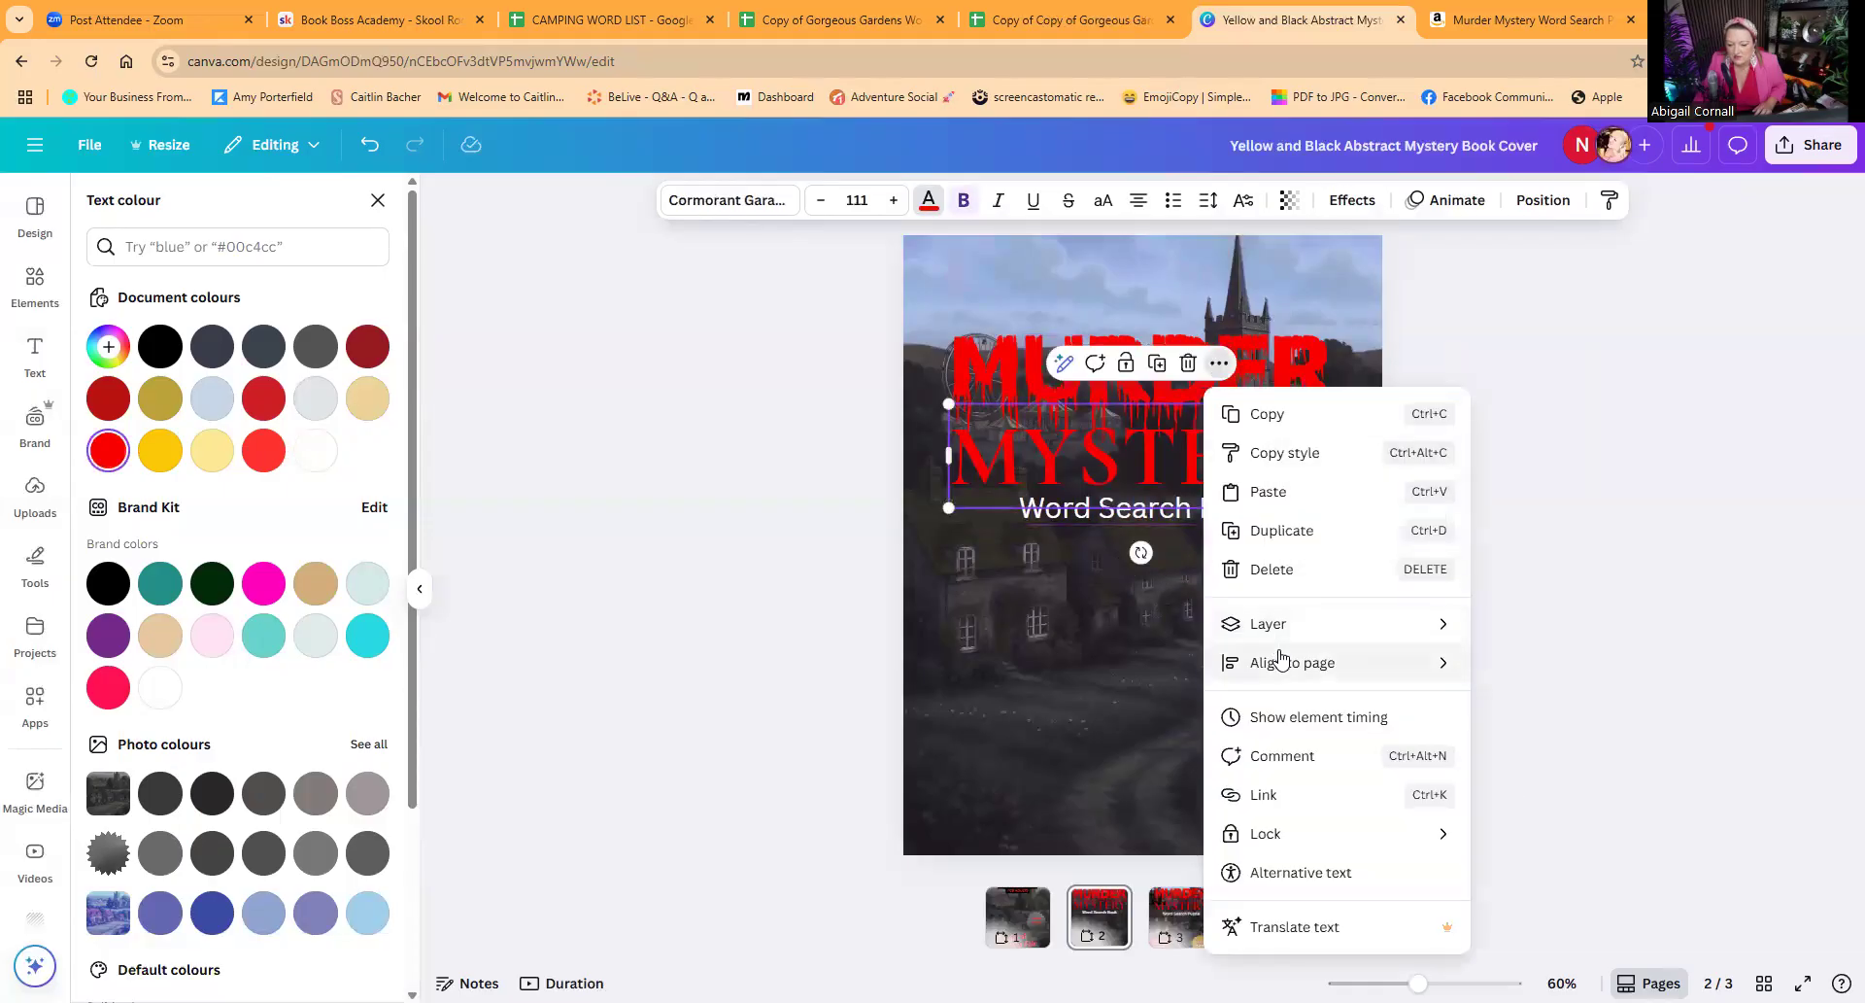
{"action": "mouse_move", "coordinate": [1263, 661]}
{"action": "left_click", "coordinate": [1520, 703]}
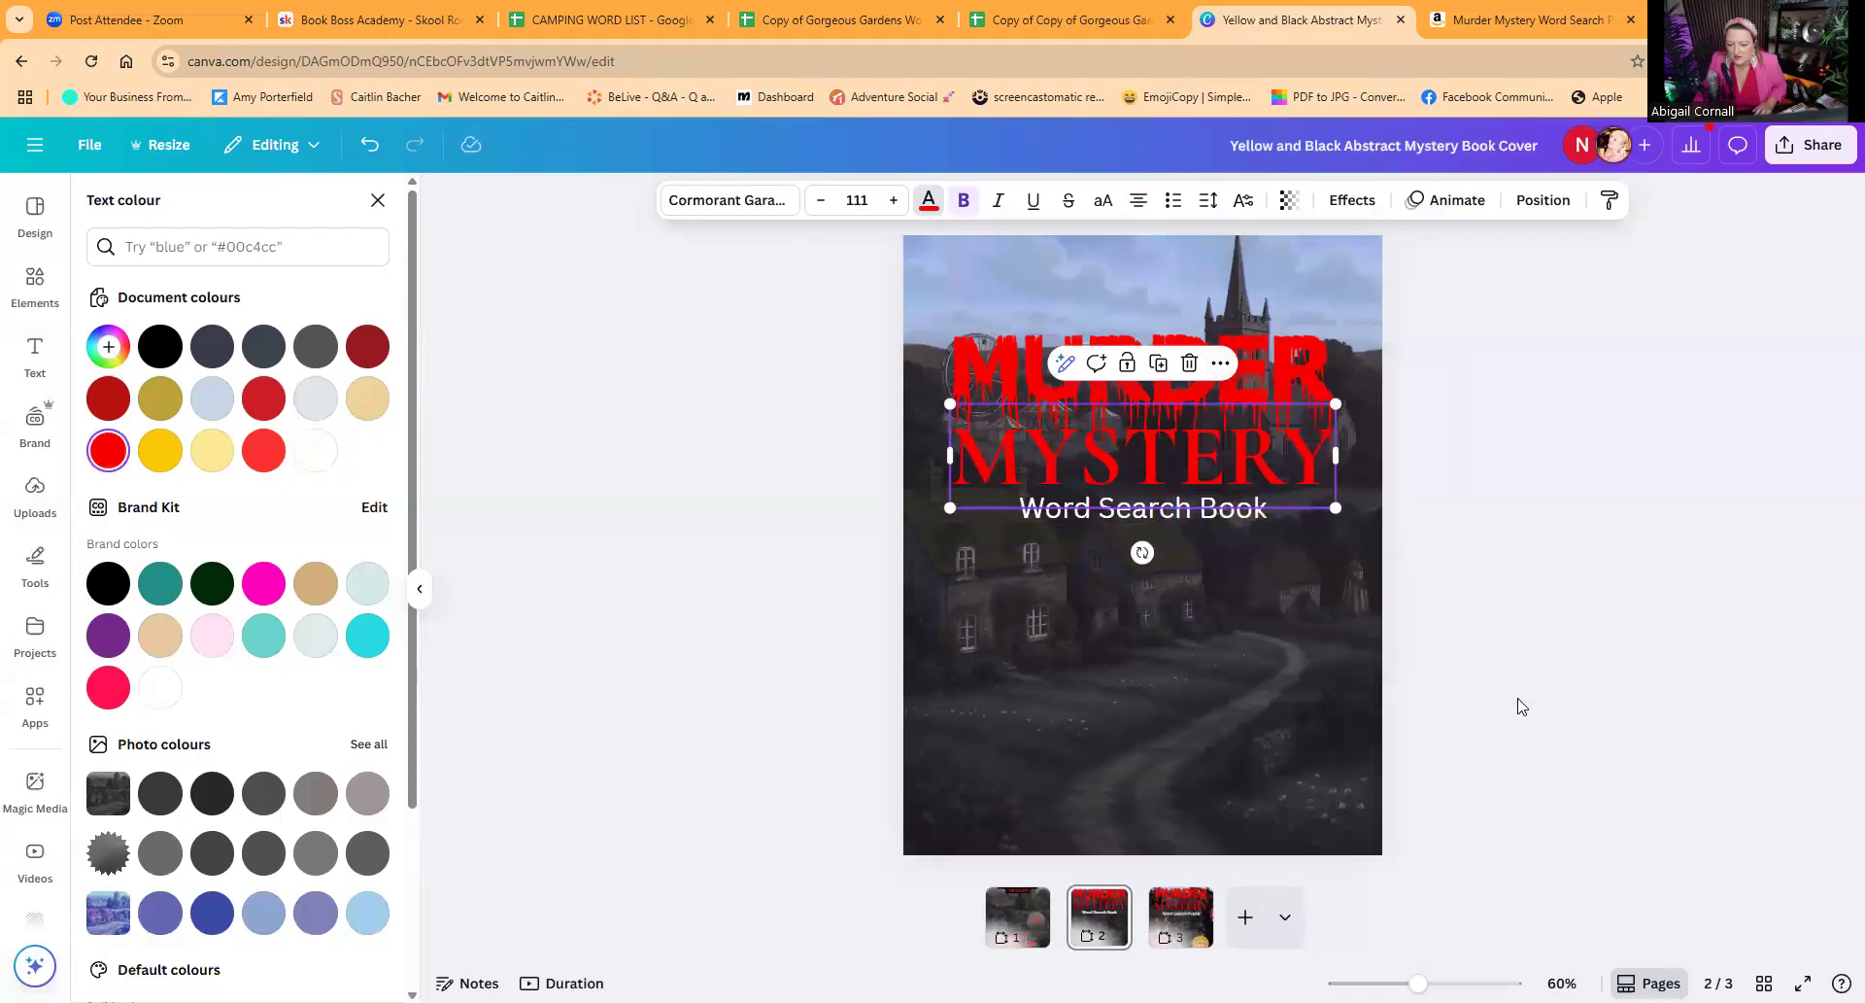
{"action": "left_click", "coordinate": [1447, 547]}
{"action": "left_click", "coordinate": [1446, 547]}
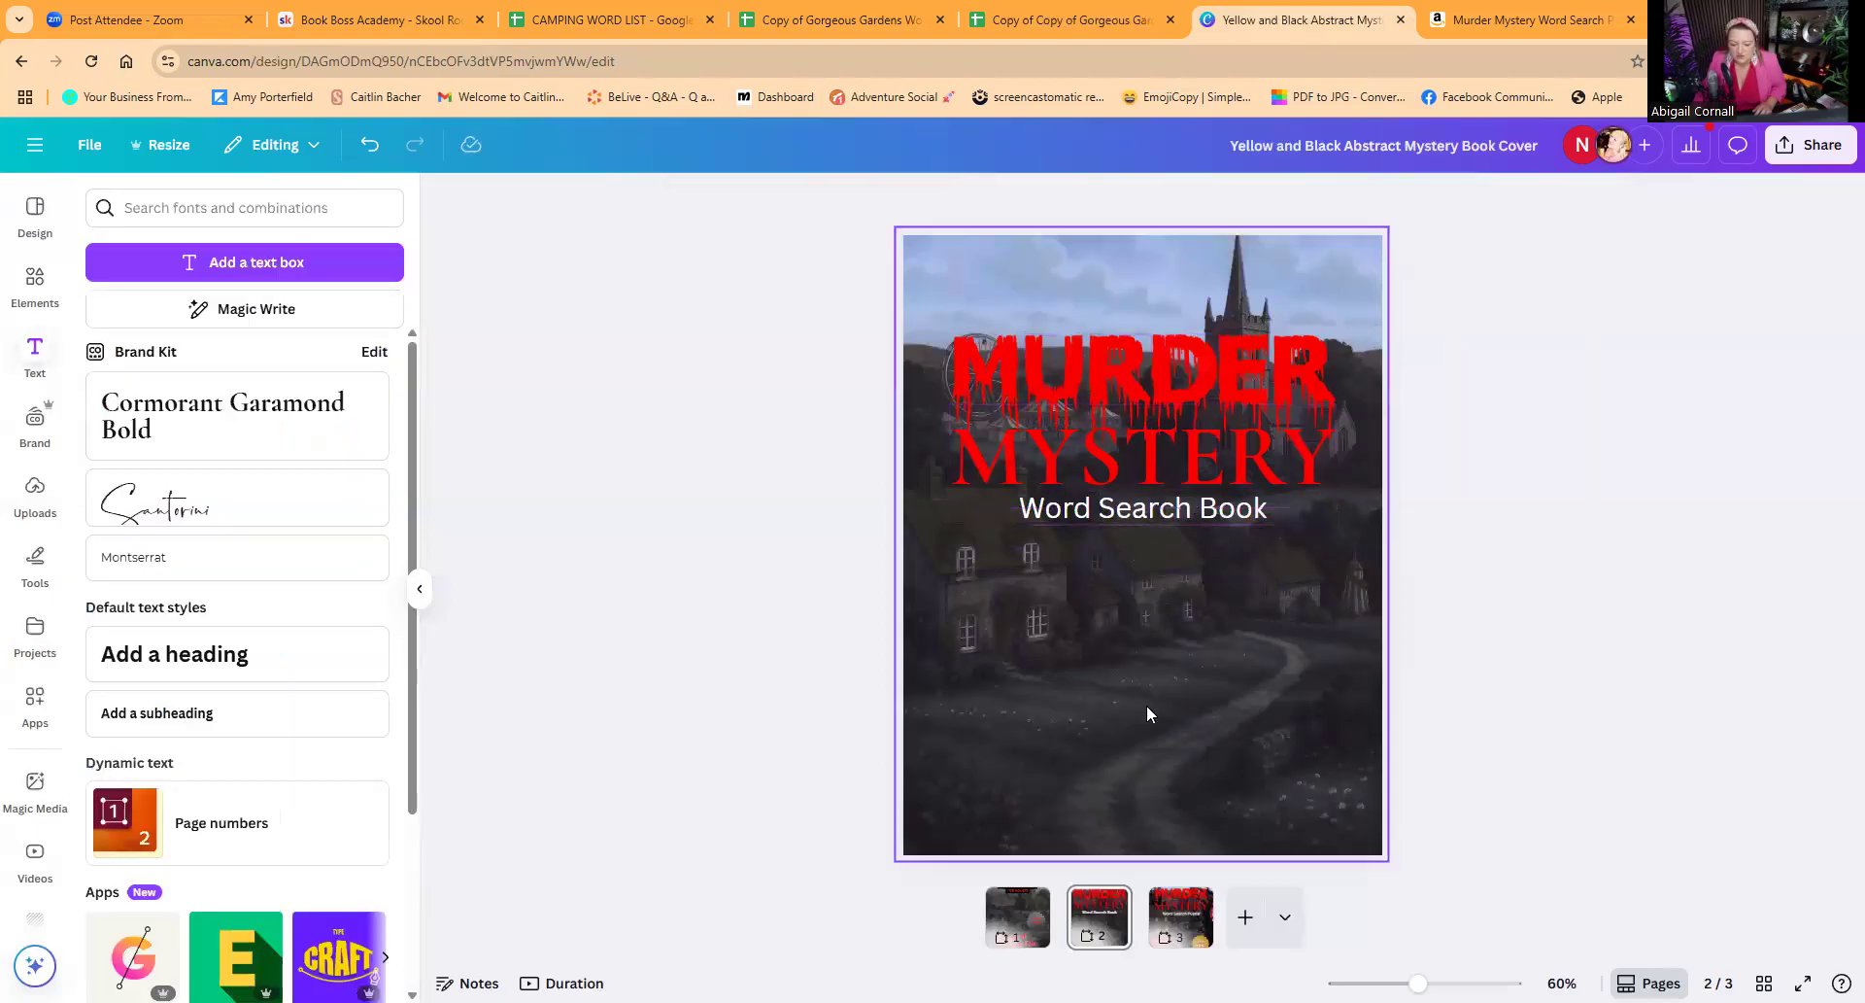
Step: Compare the page 2 cover with the original on page 1 and the murder mystery word search listing on Amazon, returning to Canva
{"action": "left_click", "coordinate": [1023, 916]}
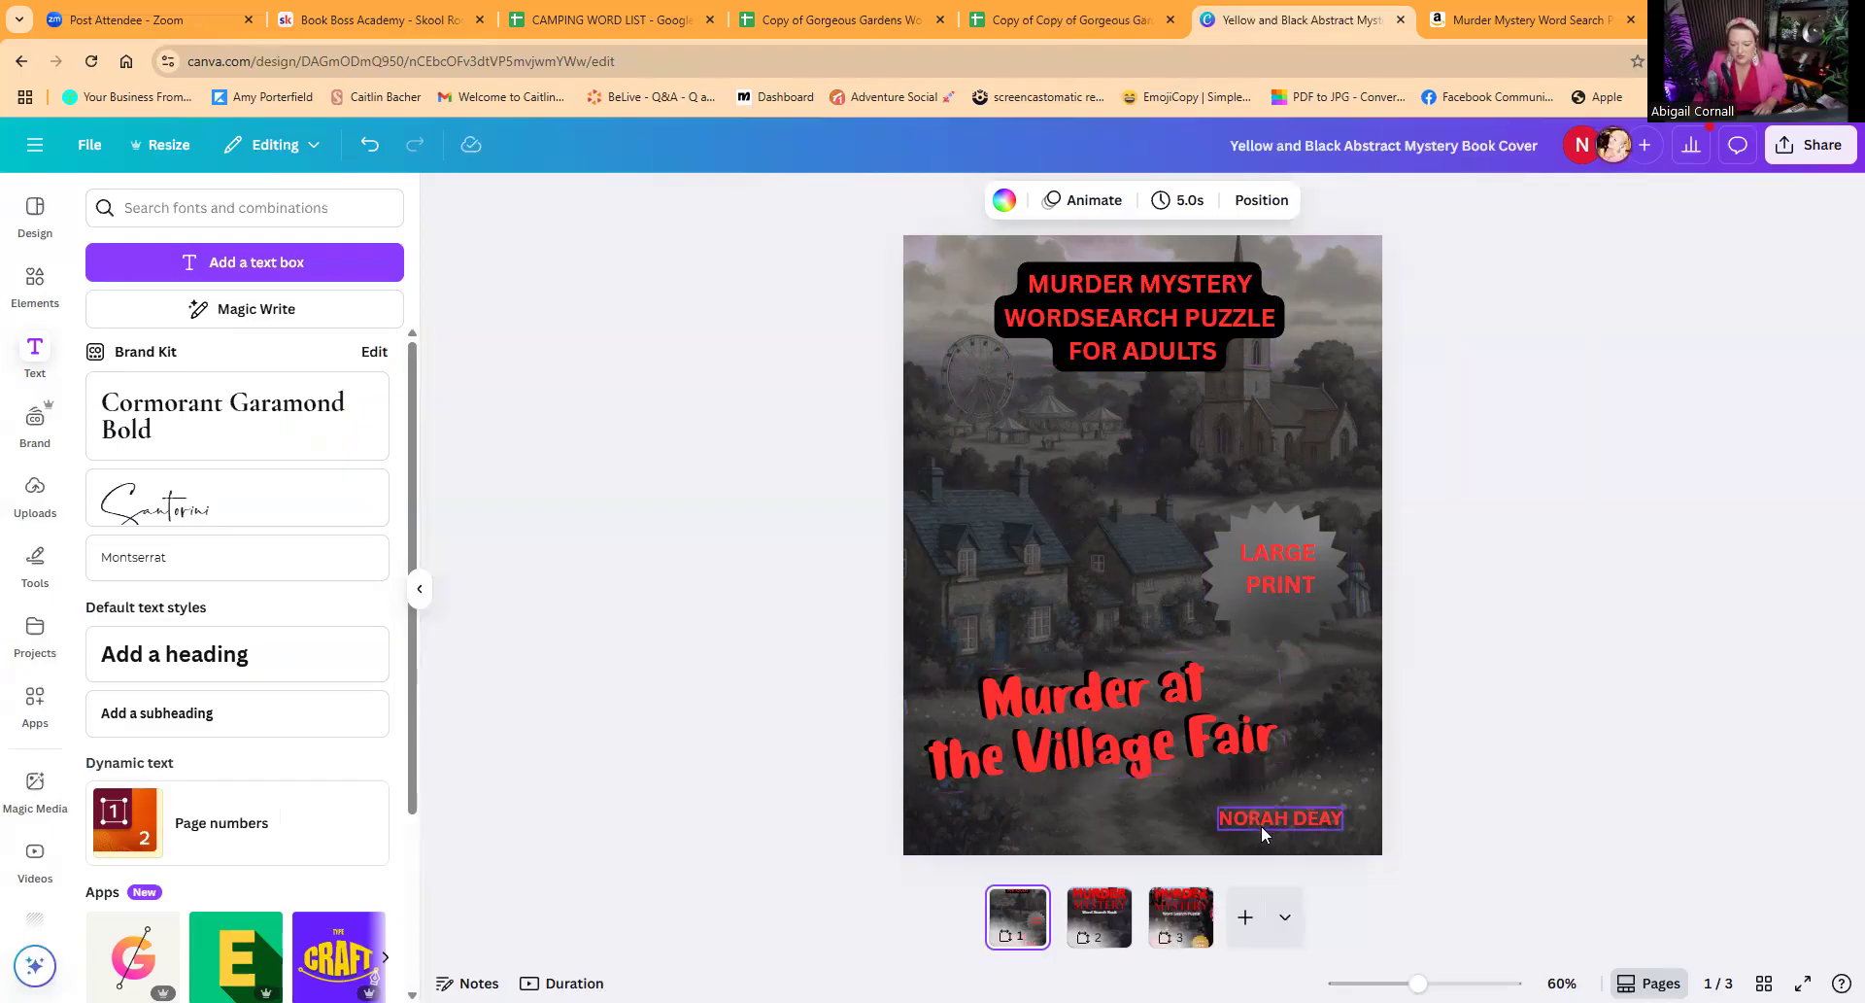
{"action": "left_click", "coordinate": [1100, 918]}
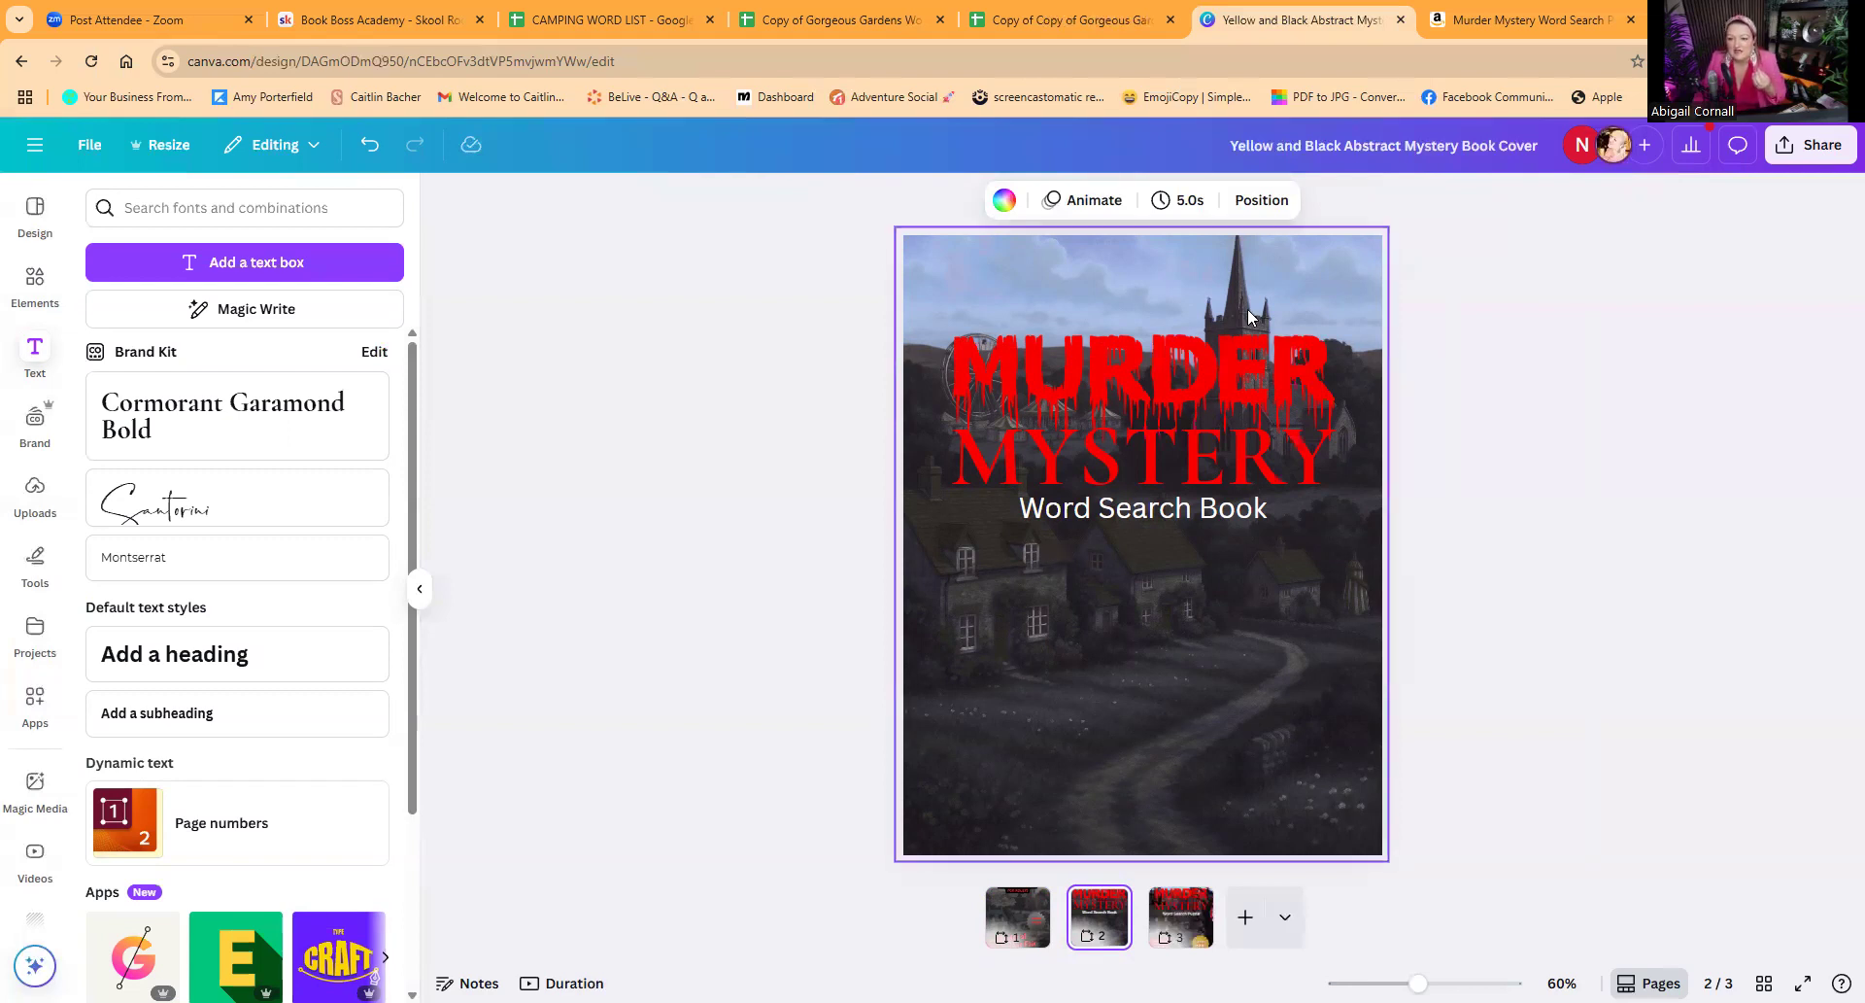
{"action": "left_click", "coordinate": [1507, 21]}
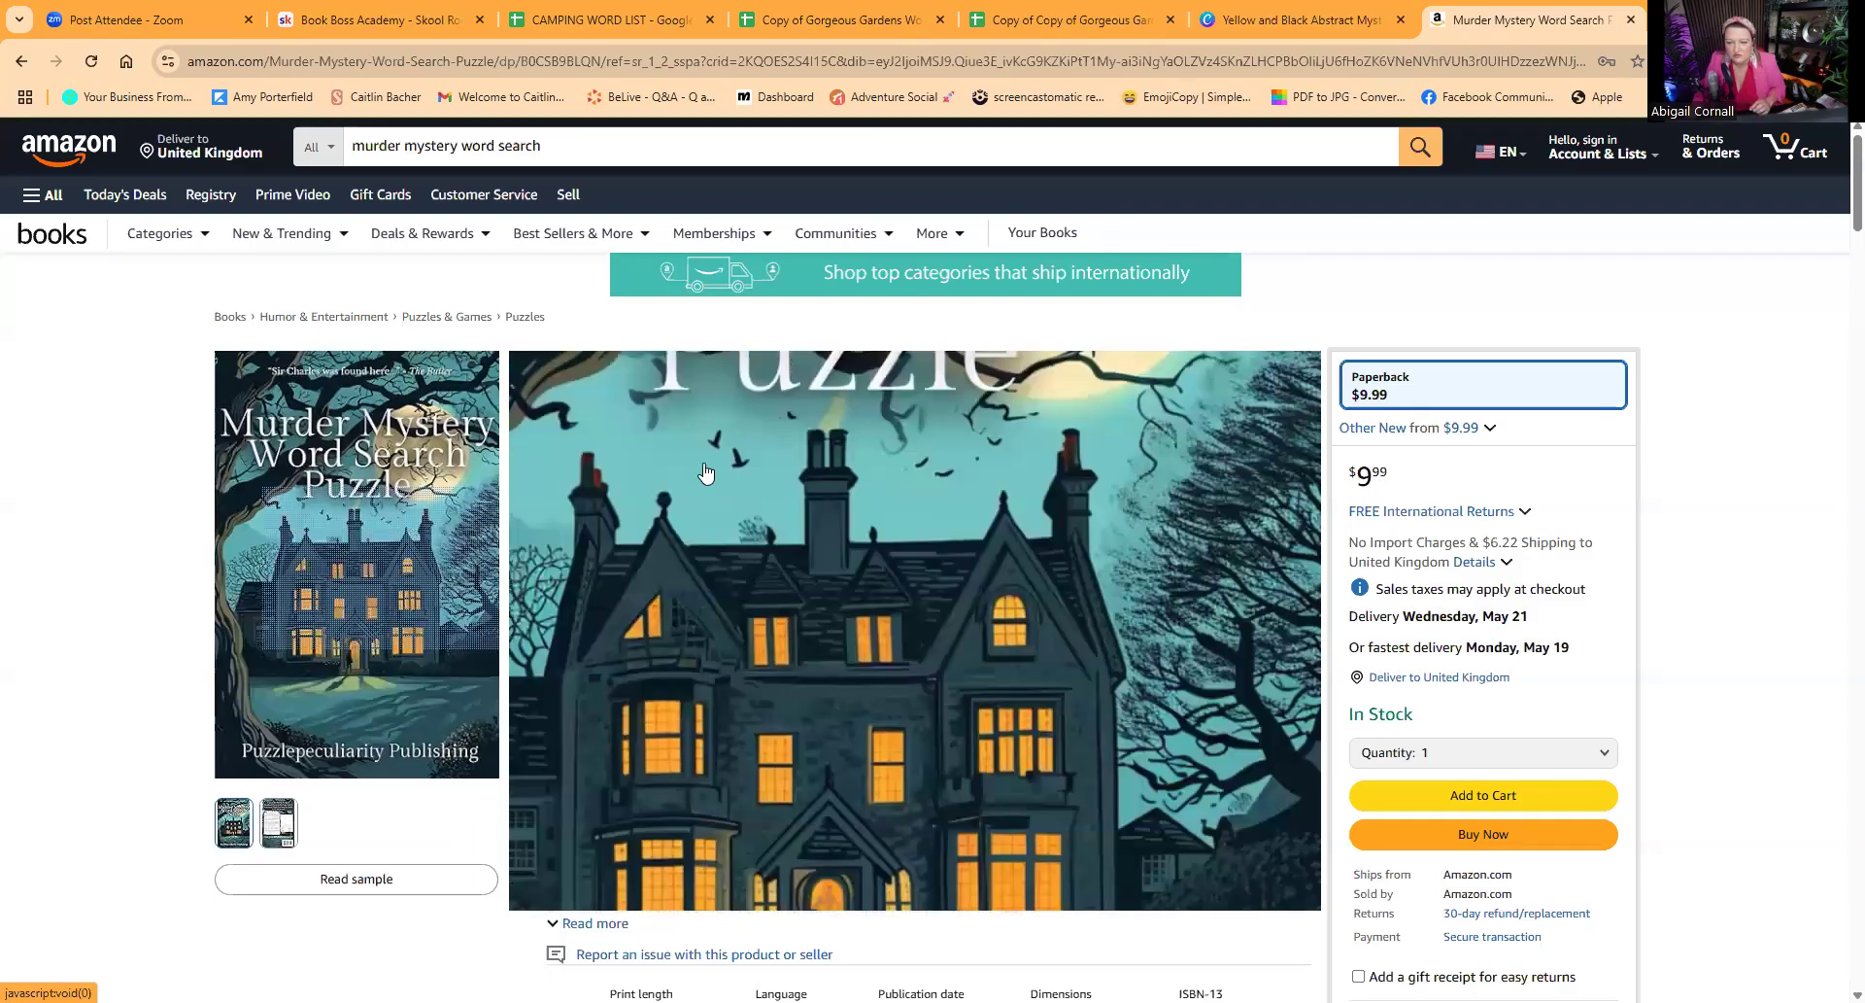
{"action": "left_click", "coordinate": [1247, 16]}
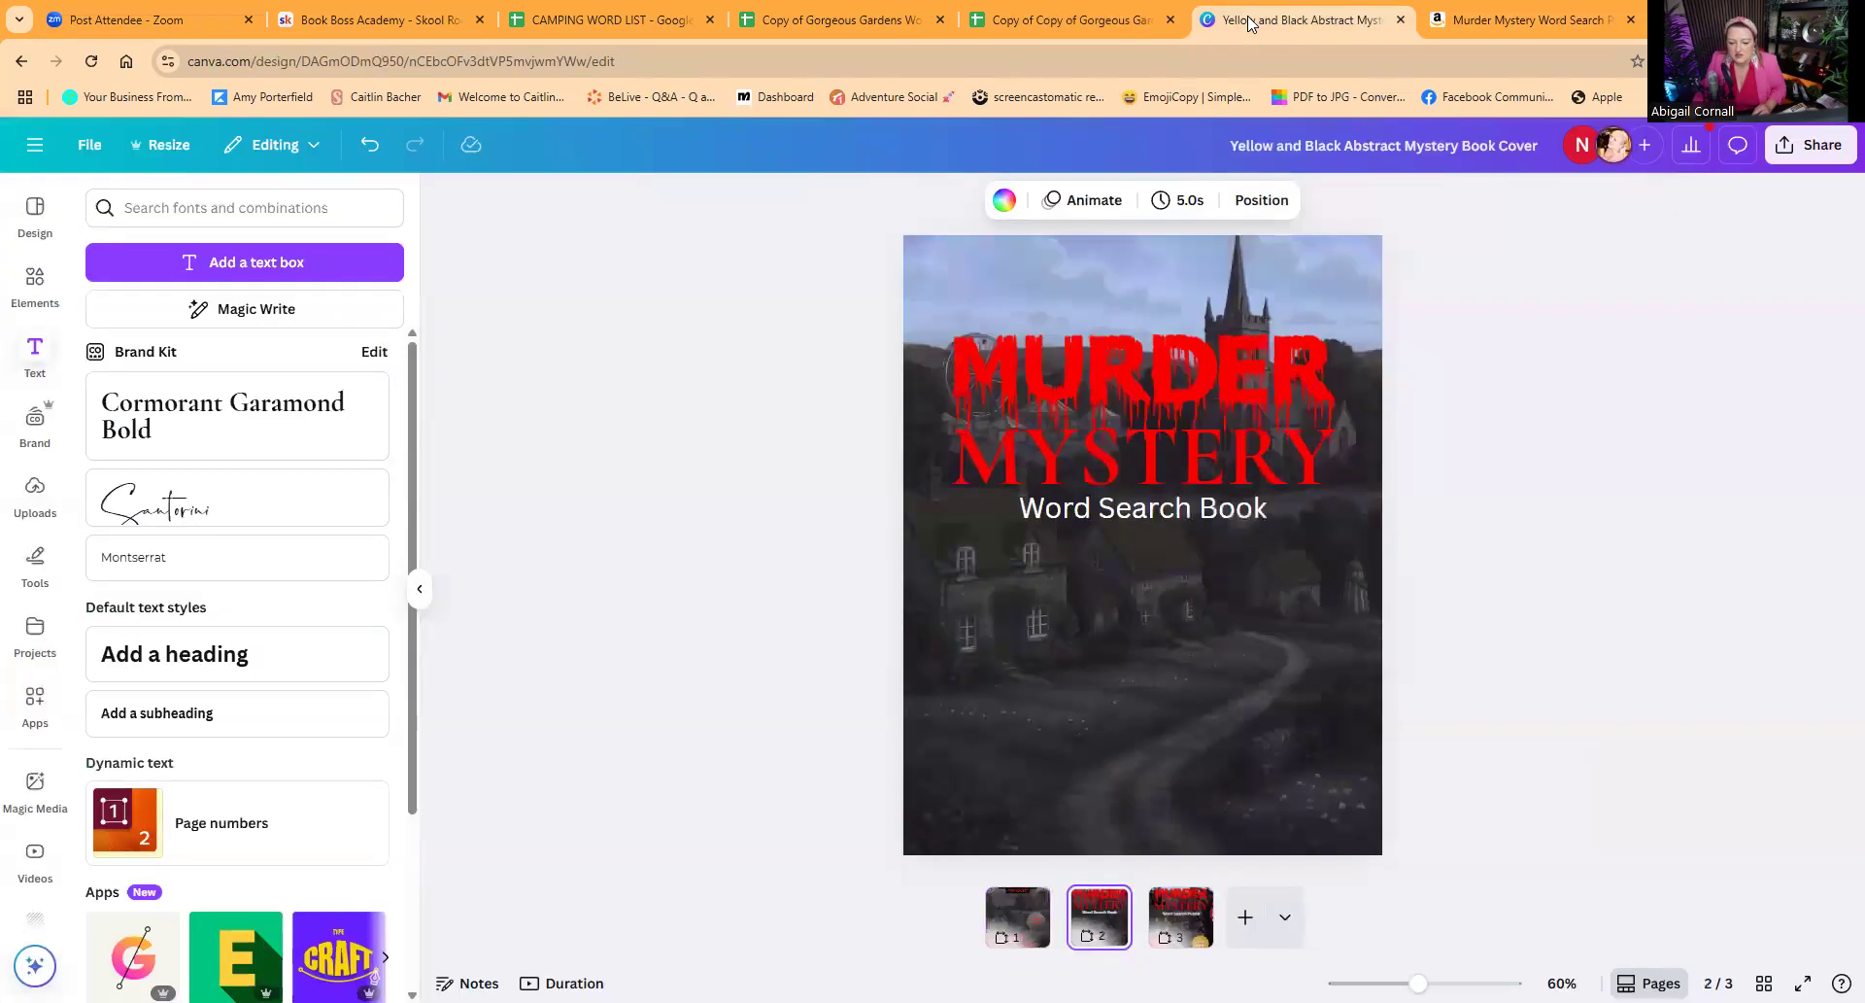
Step: Add a square shape over the cottages below the subtitle and fill it with yellow #fbc907
{"action": "left_click", "coordinate": [35, 281]}
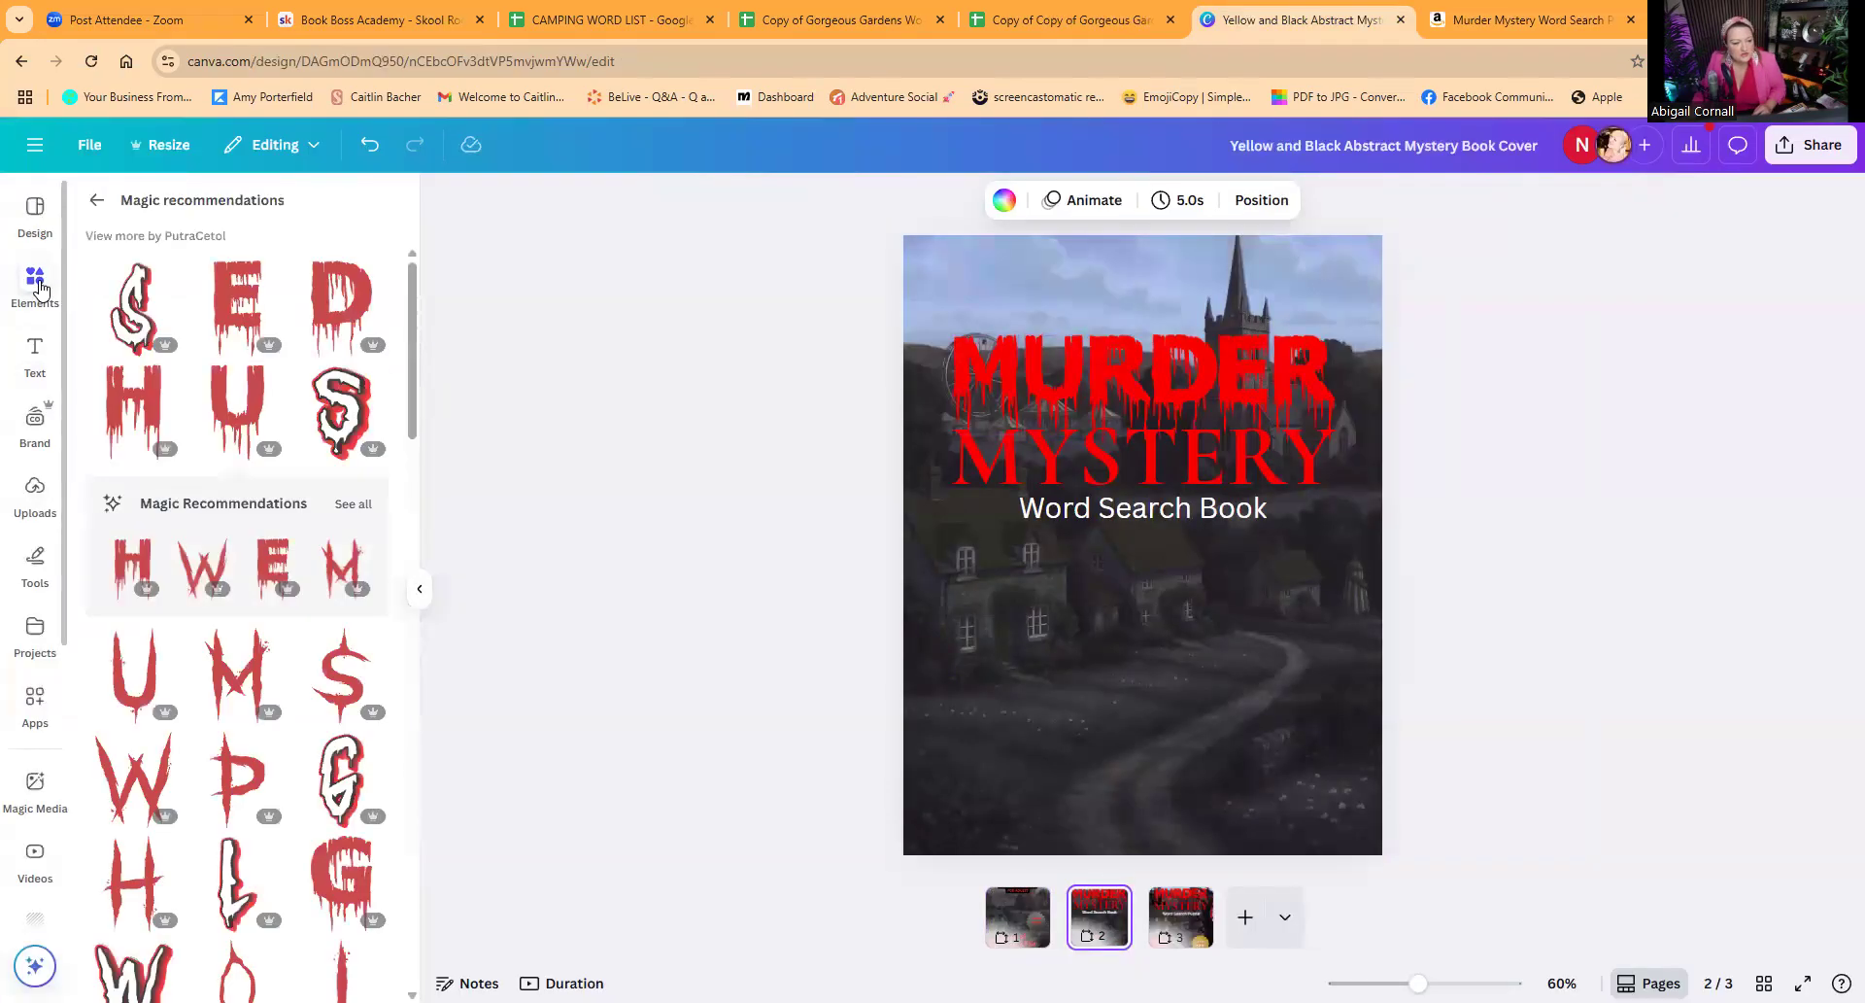
{"action": "left_click", "coordinate": [105, 207]}
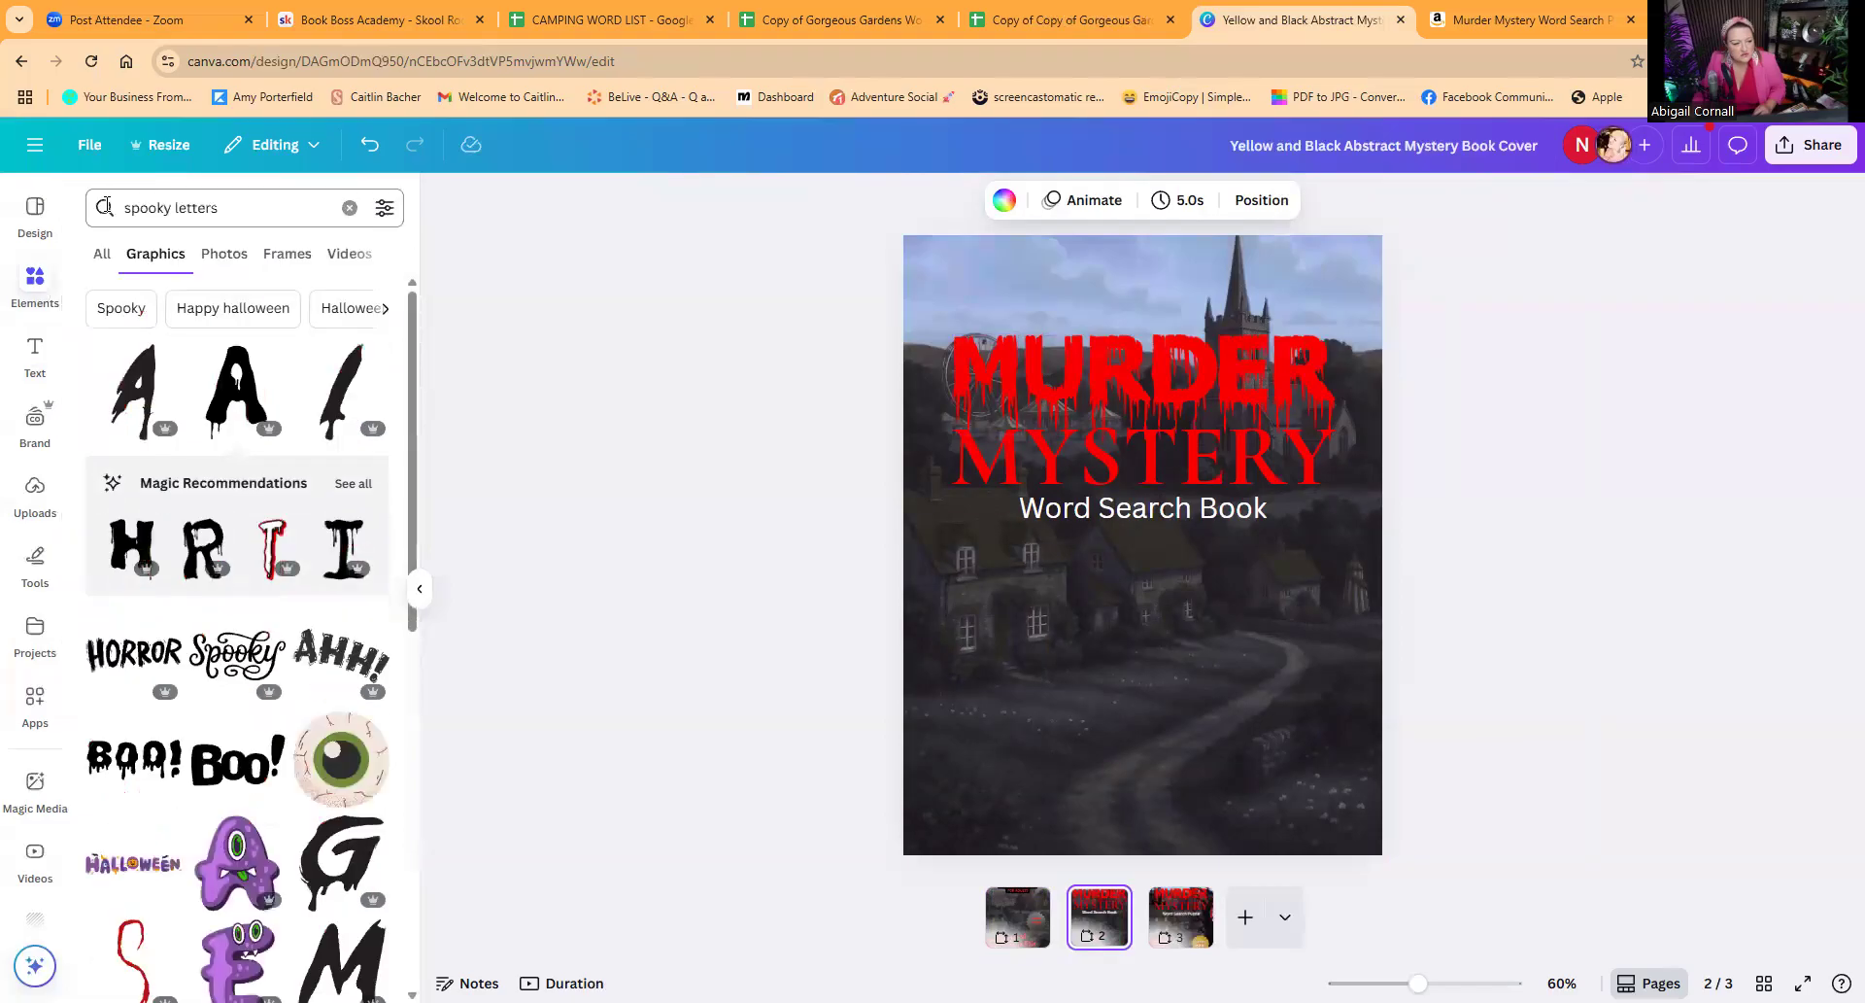
{"action": "left_click", "coordinate": [352, 208]}
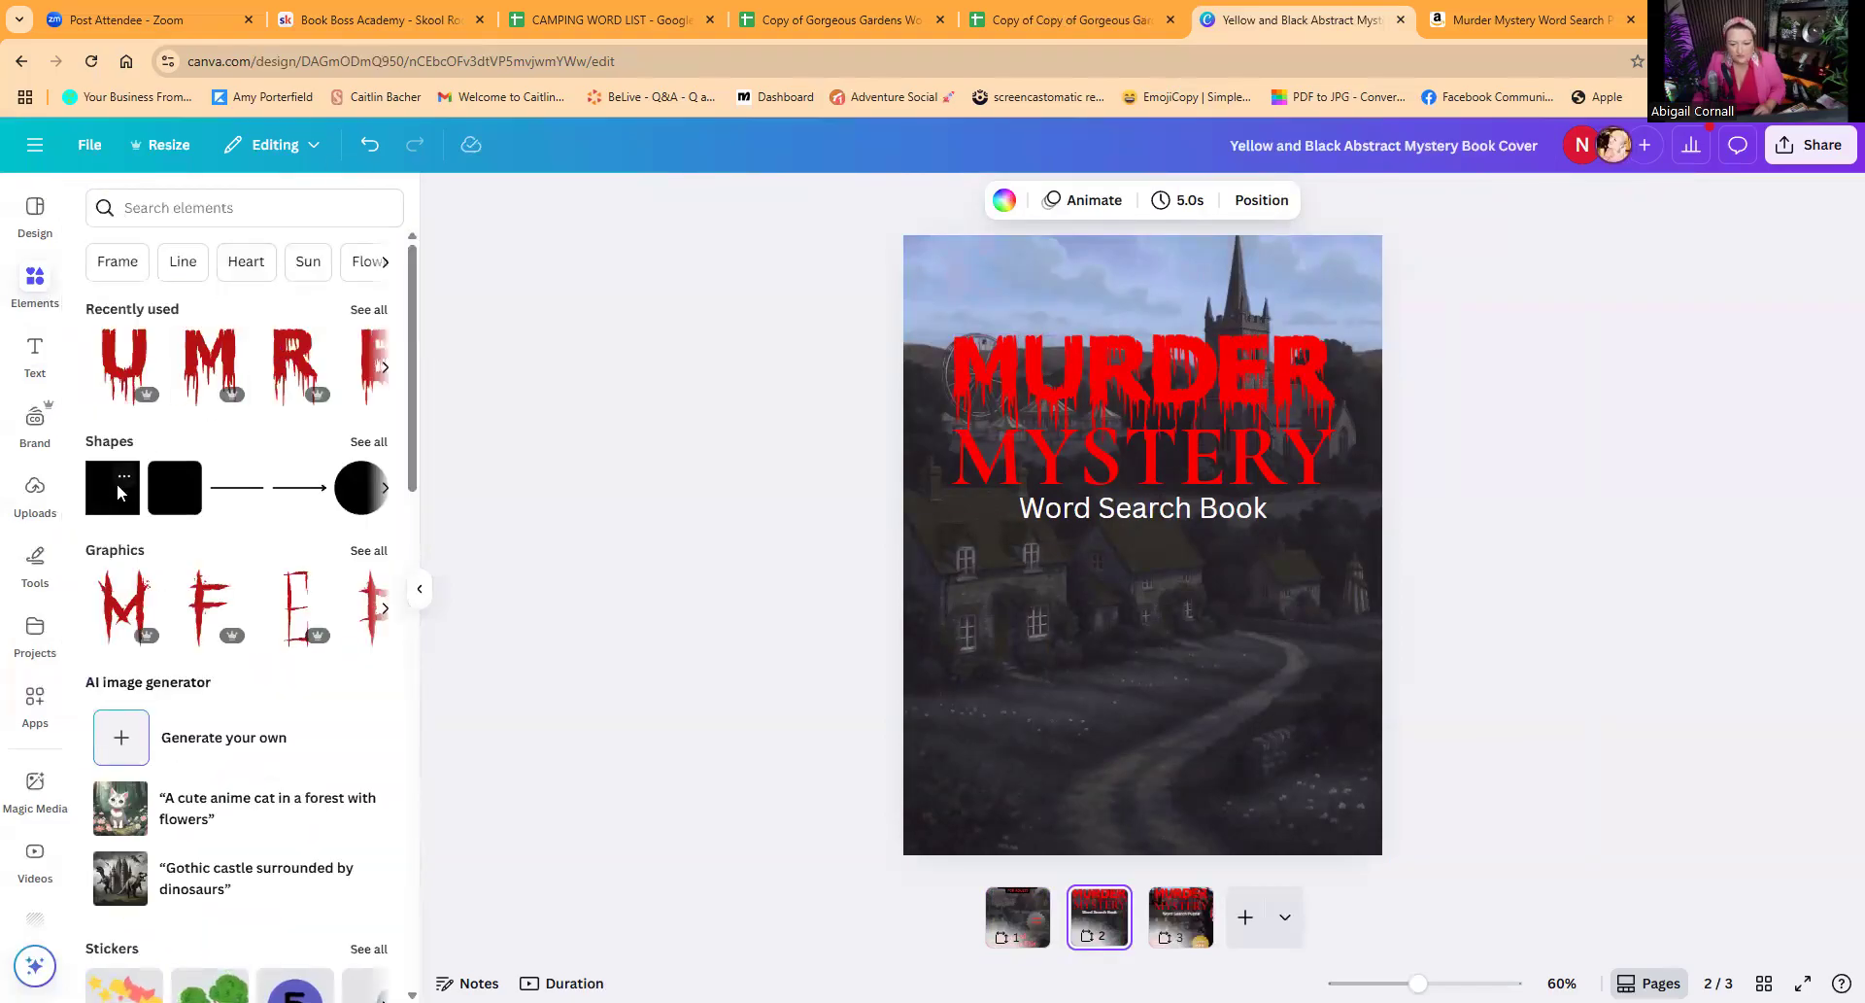
{"action": "left_click", "coordinate": [121, 483]}
{"action": "left_click", "coordinate": [111, 488]}
{"action": "left_click", "coordinate": [111, 488]}
{"action": "left_click_drag", "start_coordinate": [1121, 581], "coordinate": [1035, 638]}
{"action": "left_click", "coordinate": [697, 200]}
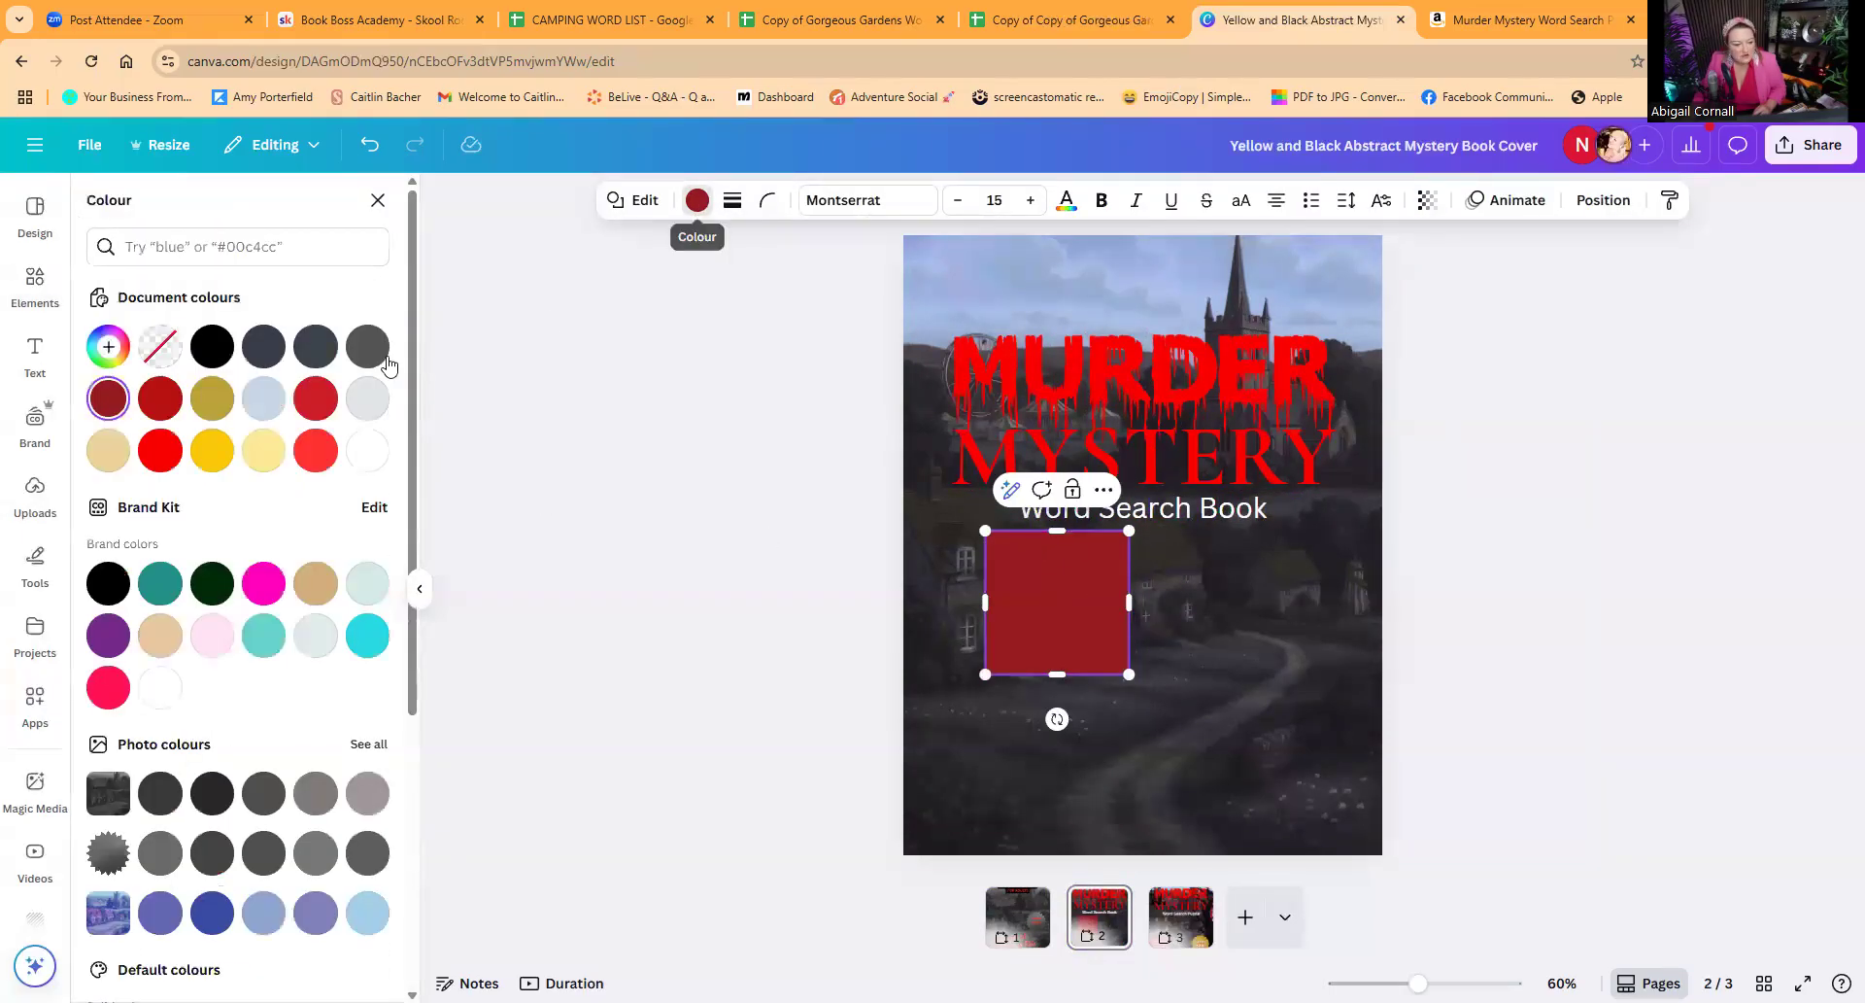
{"action": "left_click", "coordinate": [212, 450]}
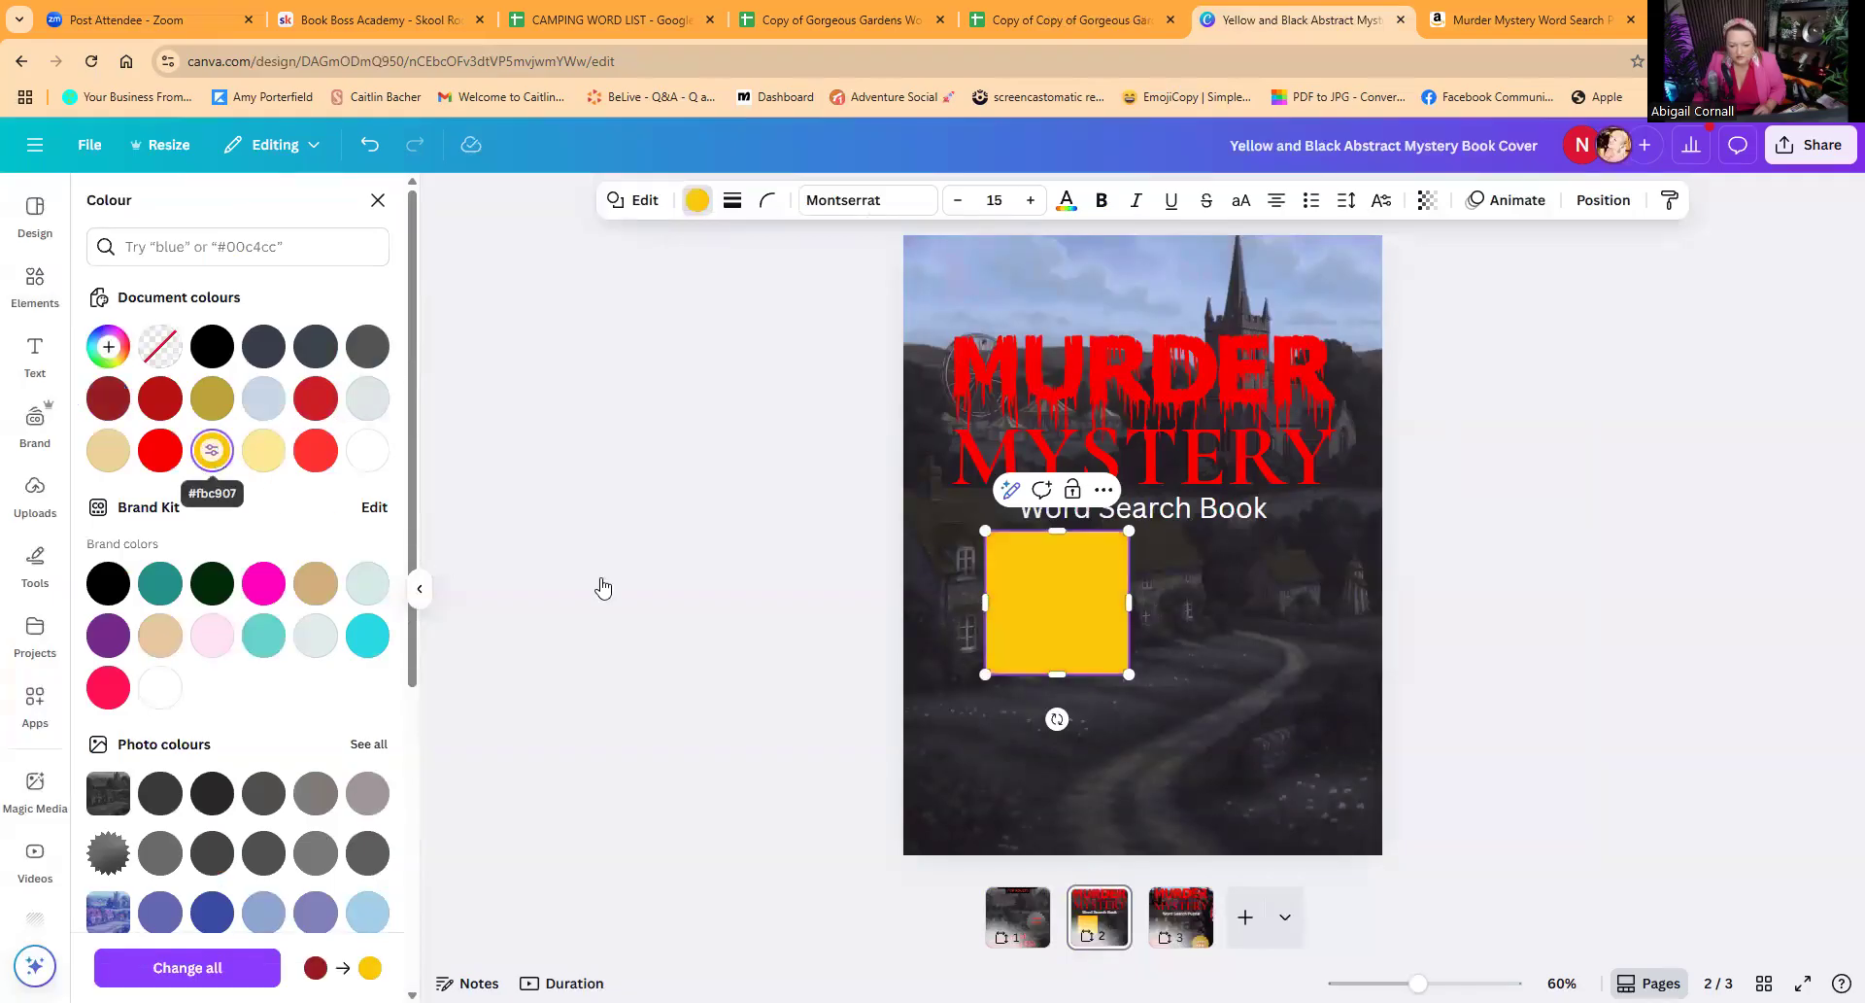
Step: Shrink the yellow square to a small window-sized rectangle and set its transparency to 28
{"action": "left_click_drag", "start_coordinate": [1126, 673], "coordinate": [1003, 562]}
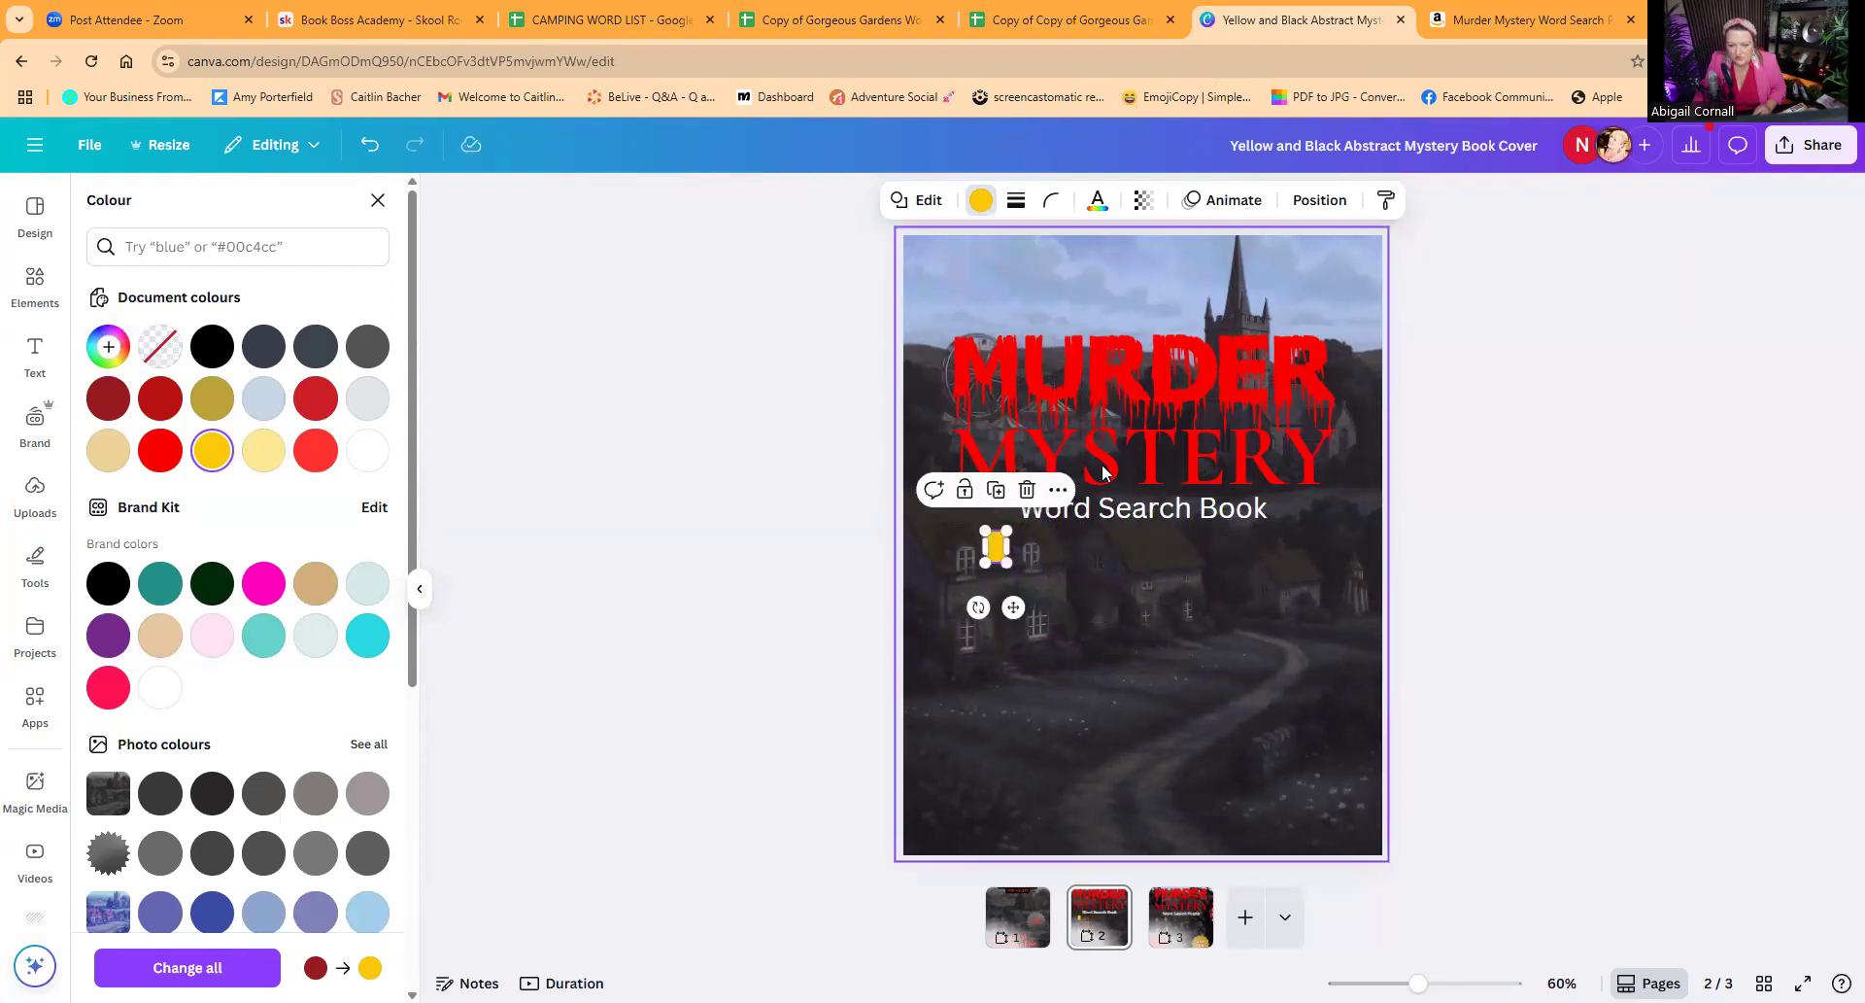
{"action": "left_click", "coordinate": [1143, 199]}
{"action": "left_click_drag", "start_coordinate": [1191, 282], "coordinate": [1088, 285]}
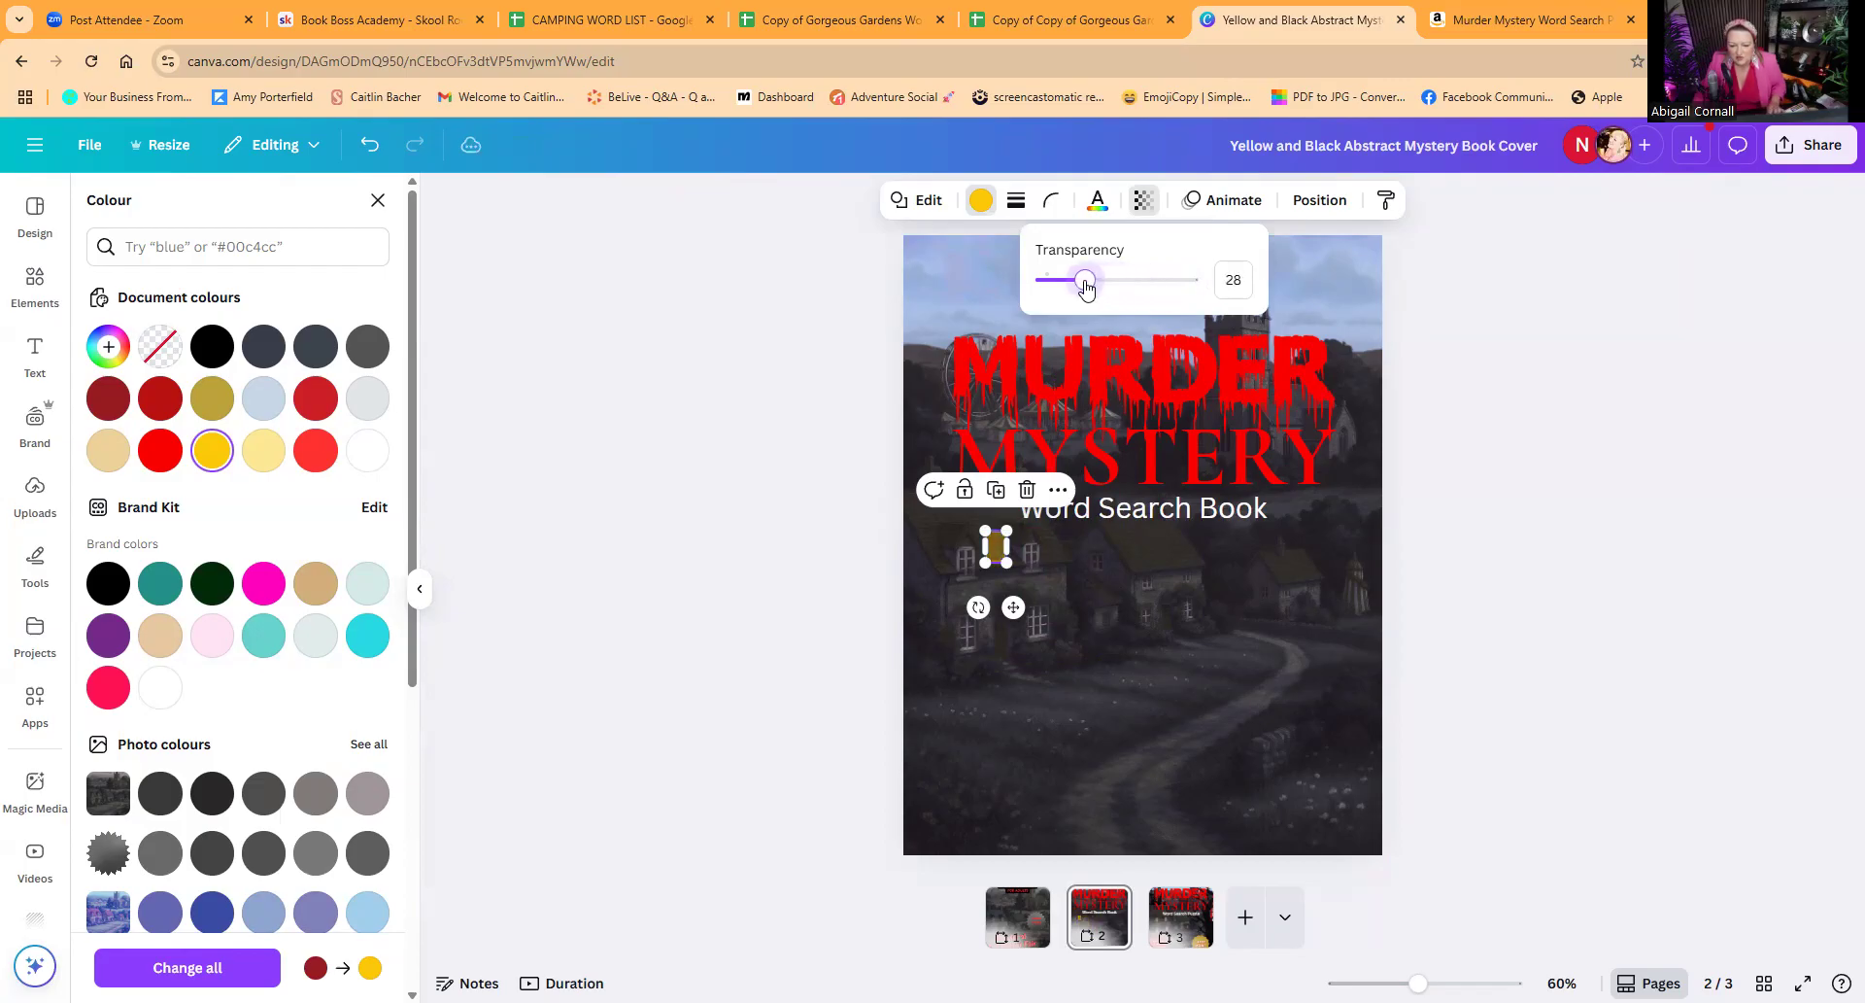
{"action": "left_click", "coordinate": [831, 559]}
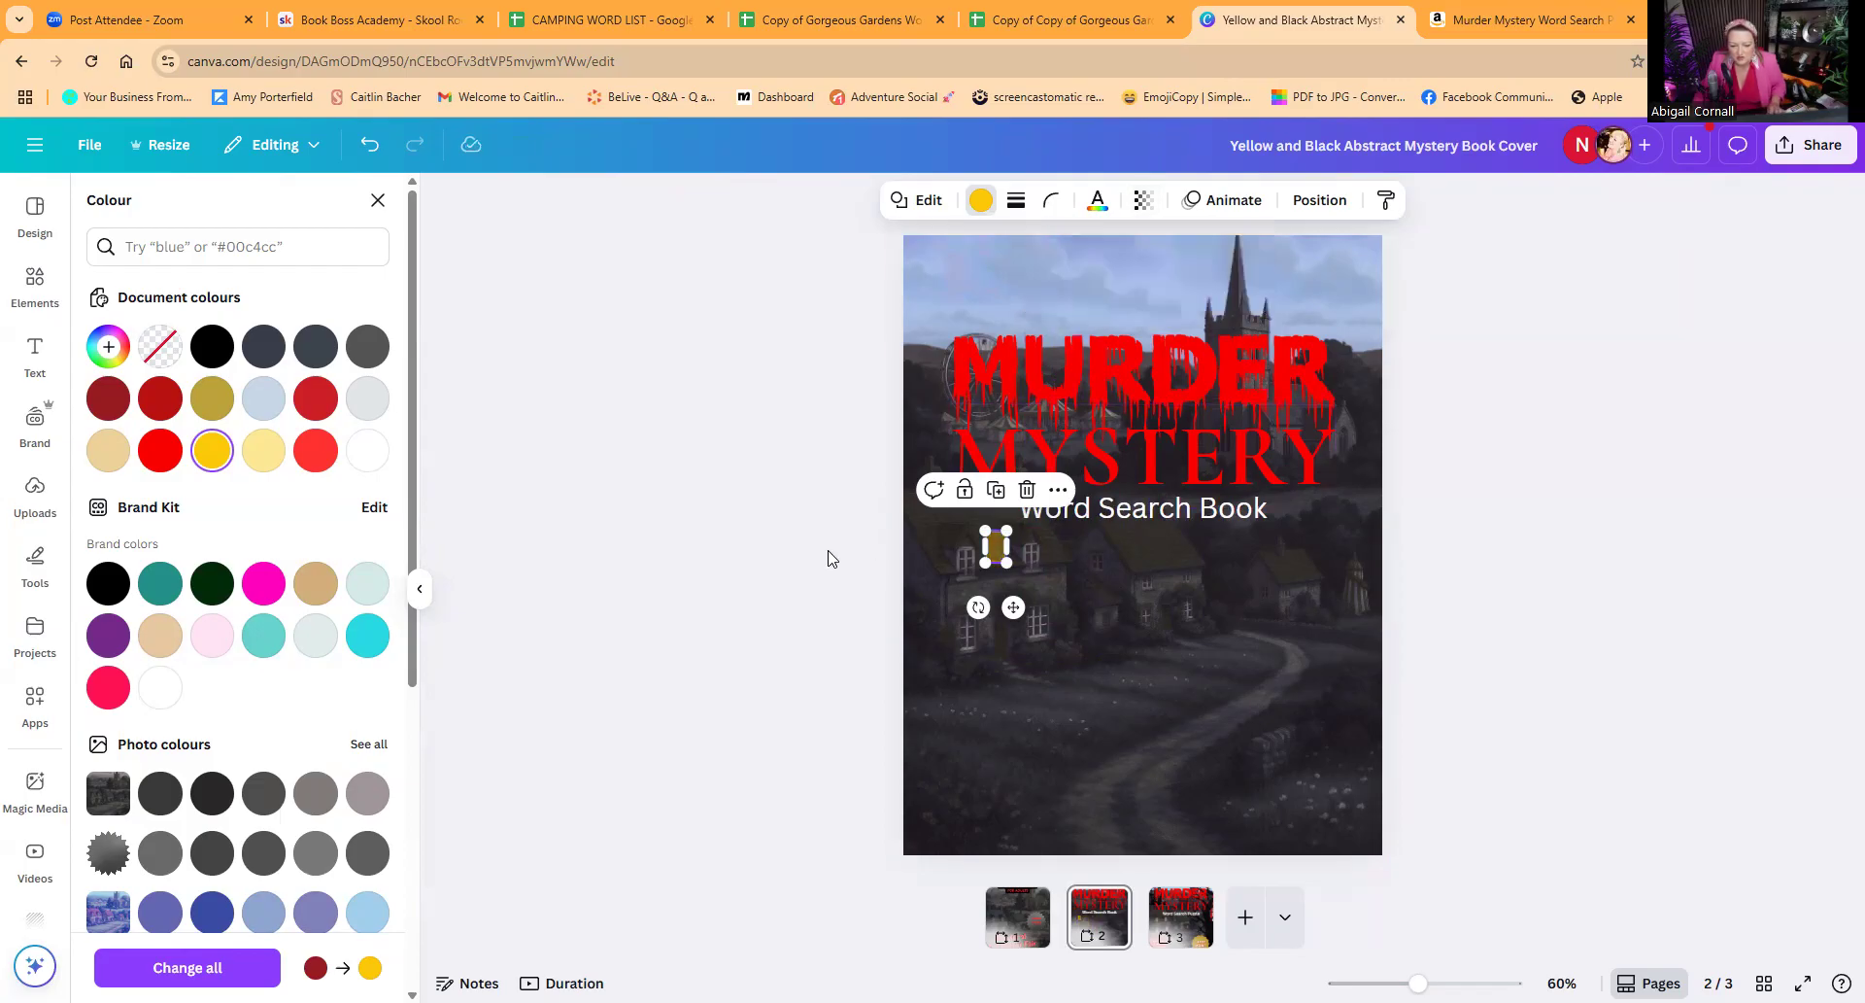
Step: Fit the yellow rectangle over the leftmost upper window of the nearest cottage and set its transparency to 18
{"action": "left_click", "coordinate": [992, 554]}
{"action": "left_click_drag", "start_coordinate": [992, 554], "coordinate": [963, 567]}
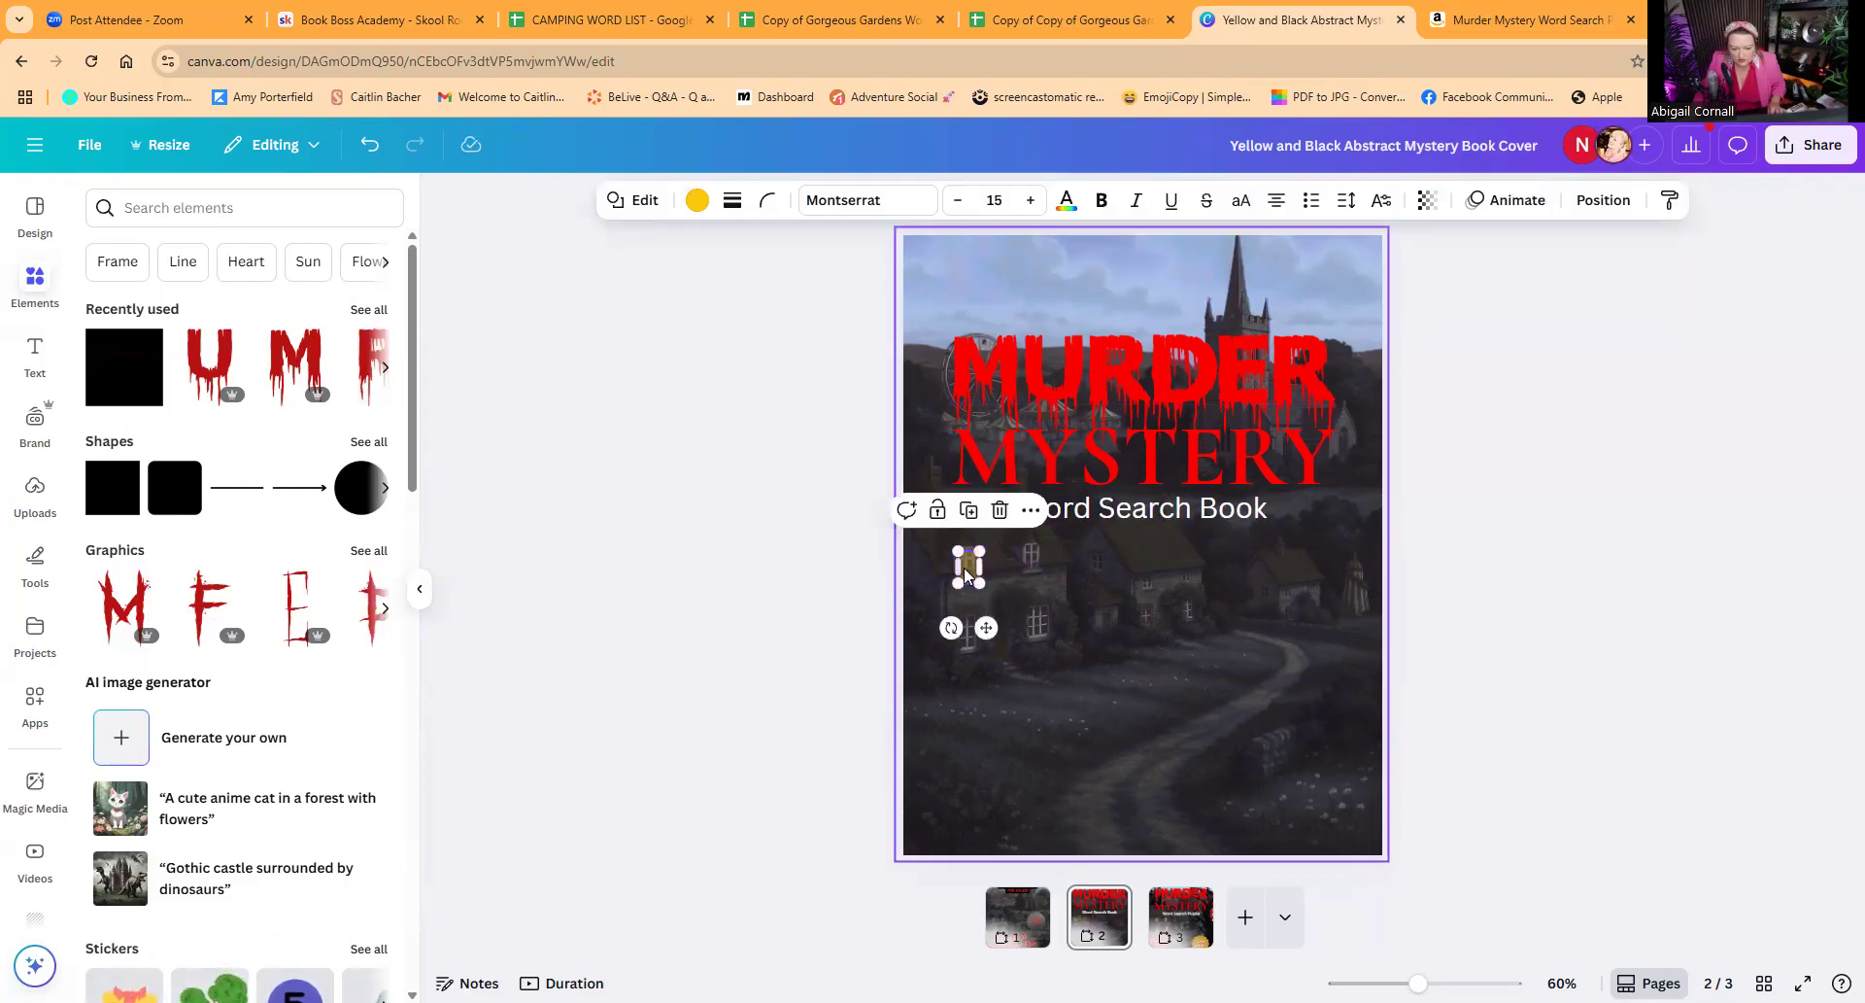
{"action": "left_click_drag", "start_coordinate": [1418, 984], "coordinate": [1477, 984]}
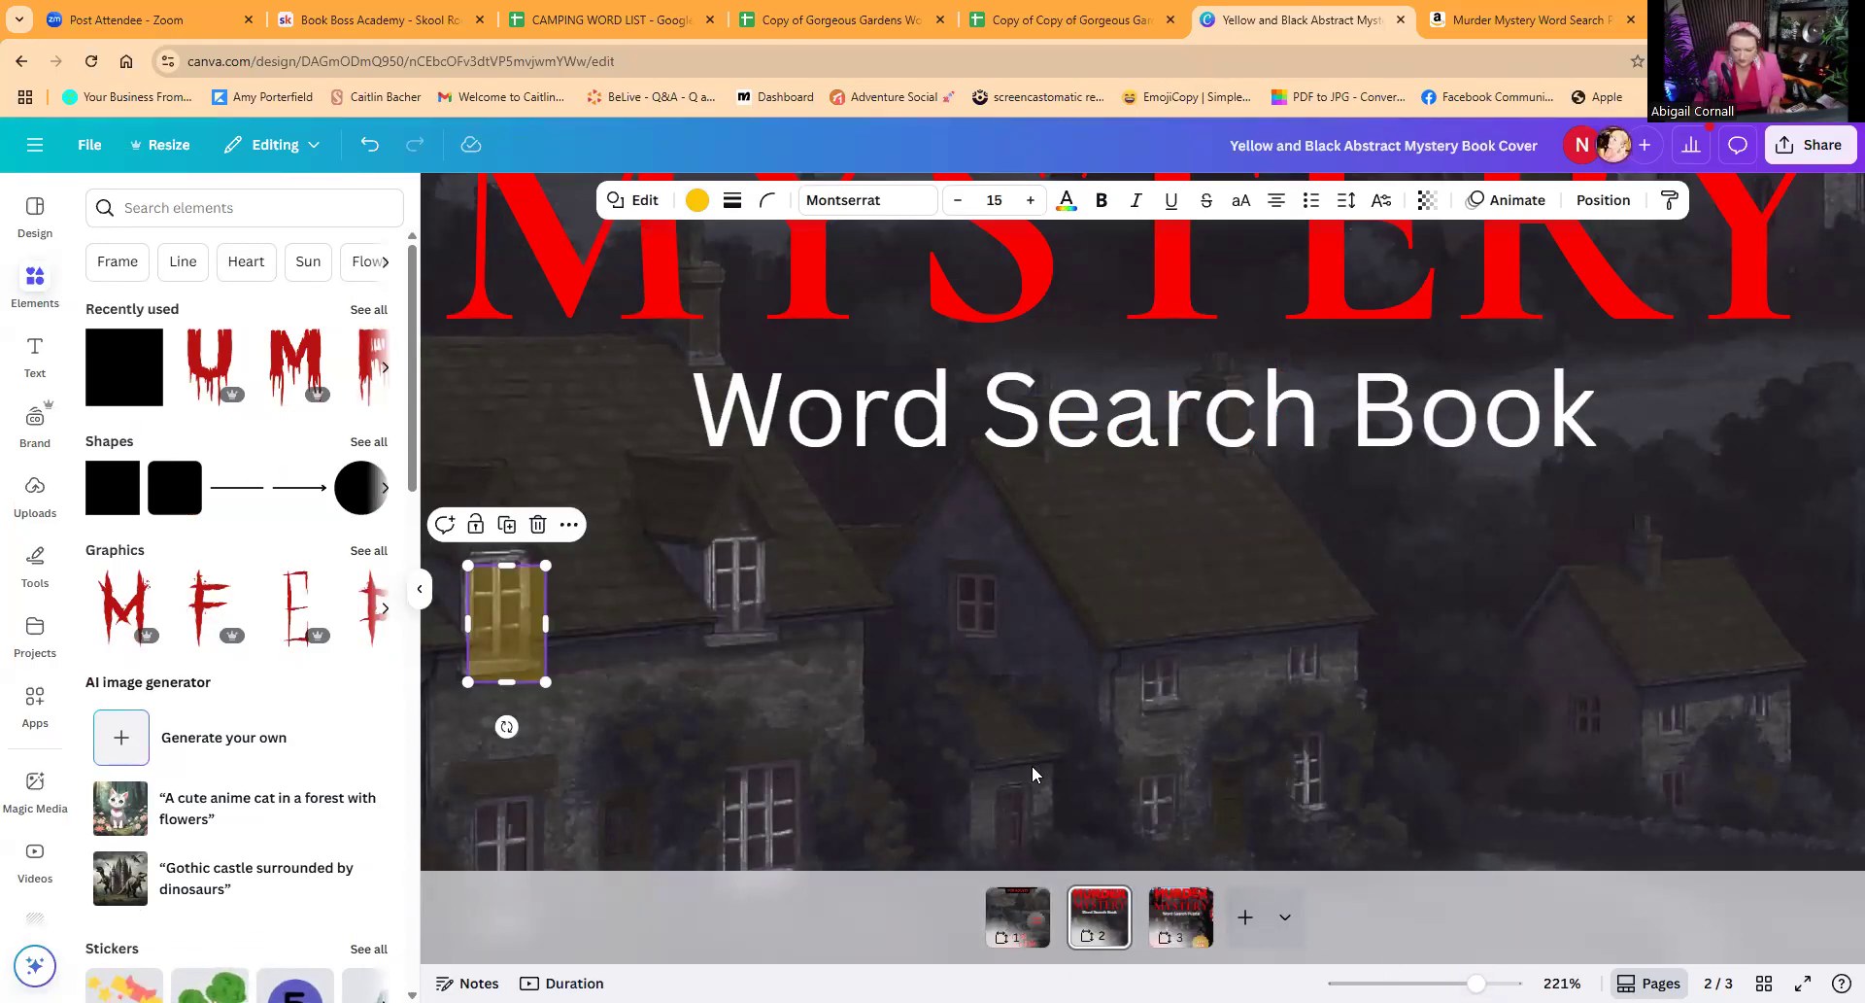
{"action": "left_click_drag", "start_coordinate": [1476, 983], "coordinate": [1465, 983]}
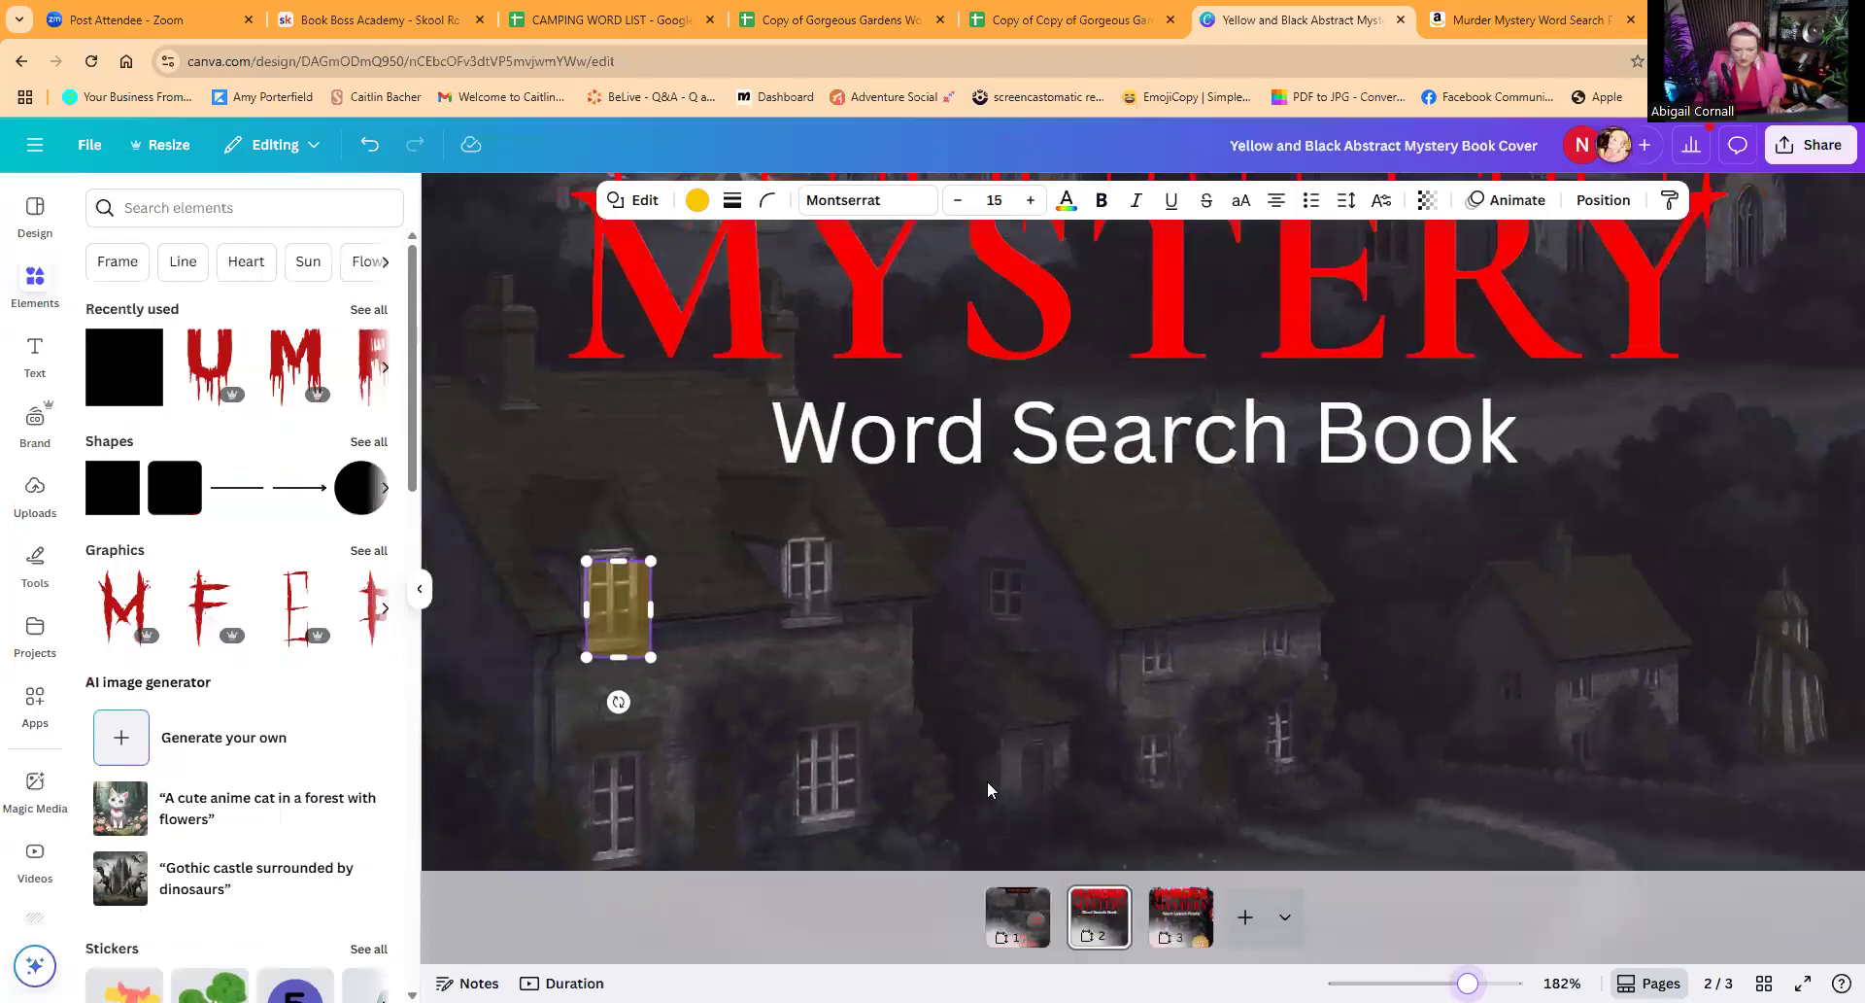
{"action": "left_click_drag", "start_coordinate": [682, 651], "coordinate": [661, 630]}
{"action": "left_click_drag", "start_coordinate": [641, 561], "coordinate": [641, 557]}
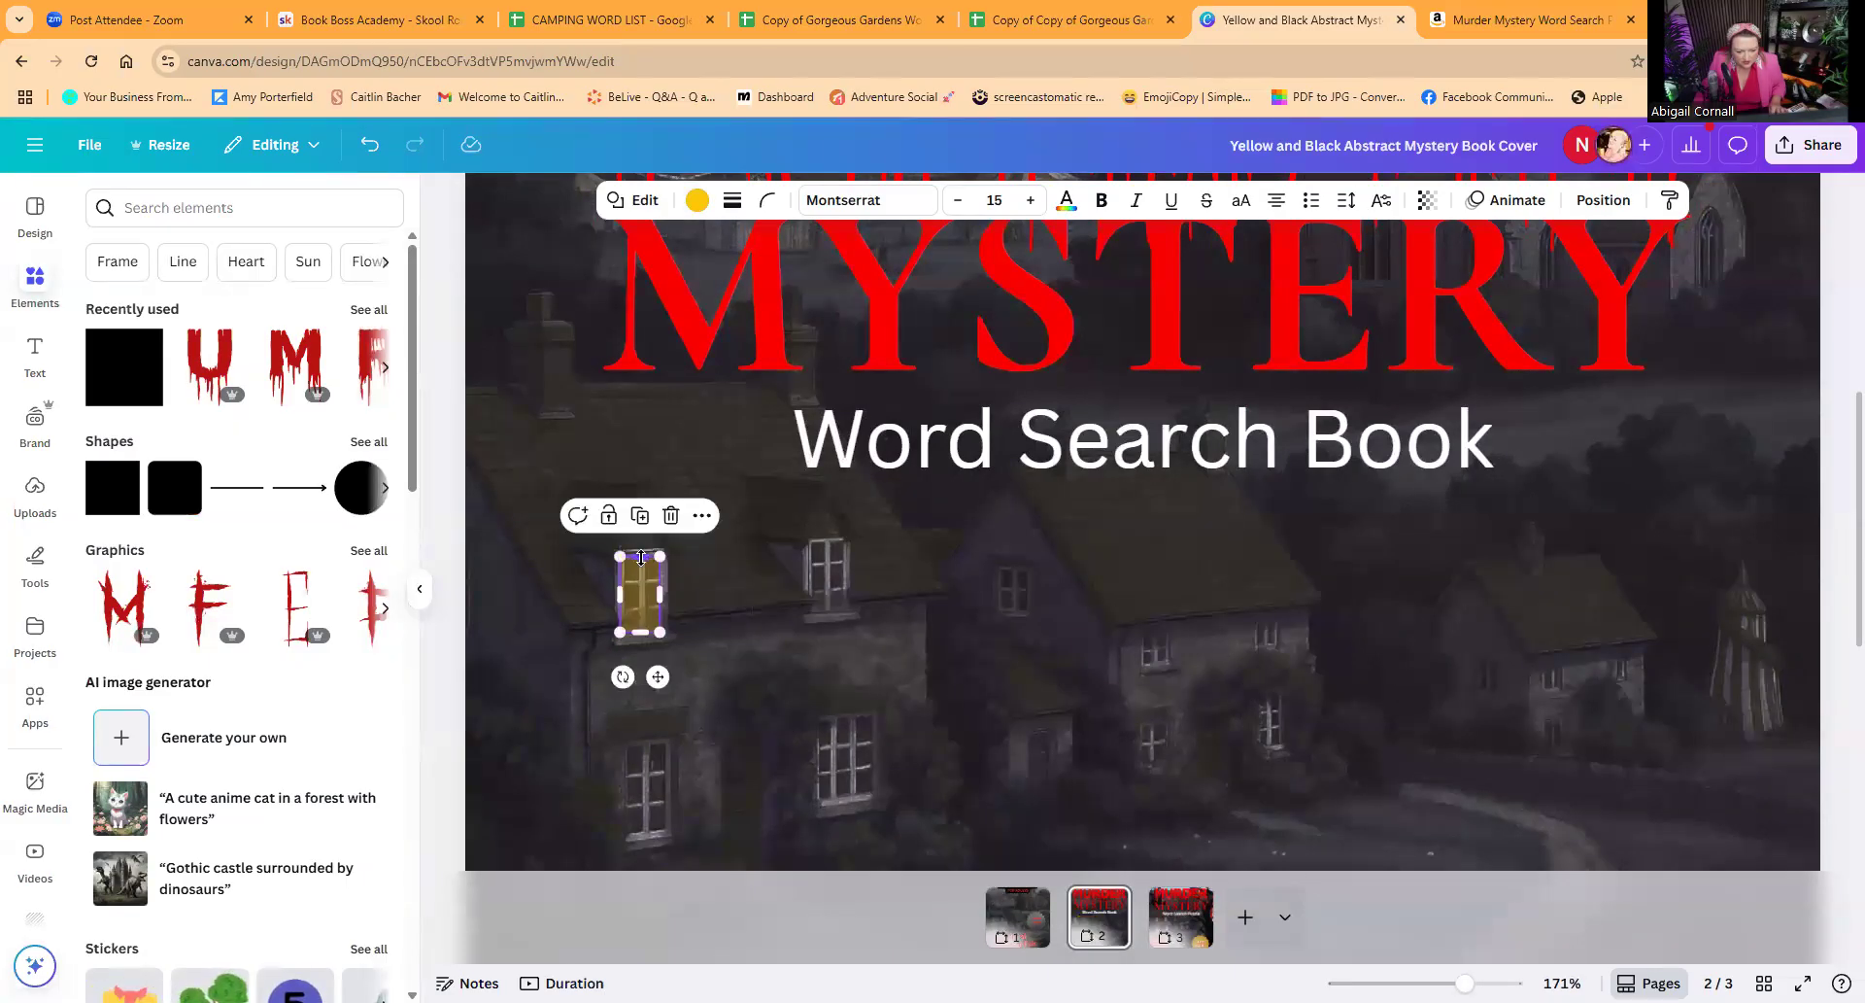
{"action": "left_click", "coordinate": [1424, 201]}
{"action": "left_click_drag", "start_coordinate": [1370, 284], "coordinate": [1354, 284]}
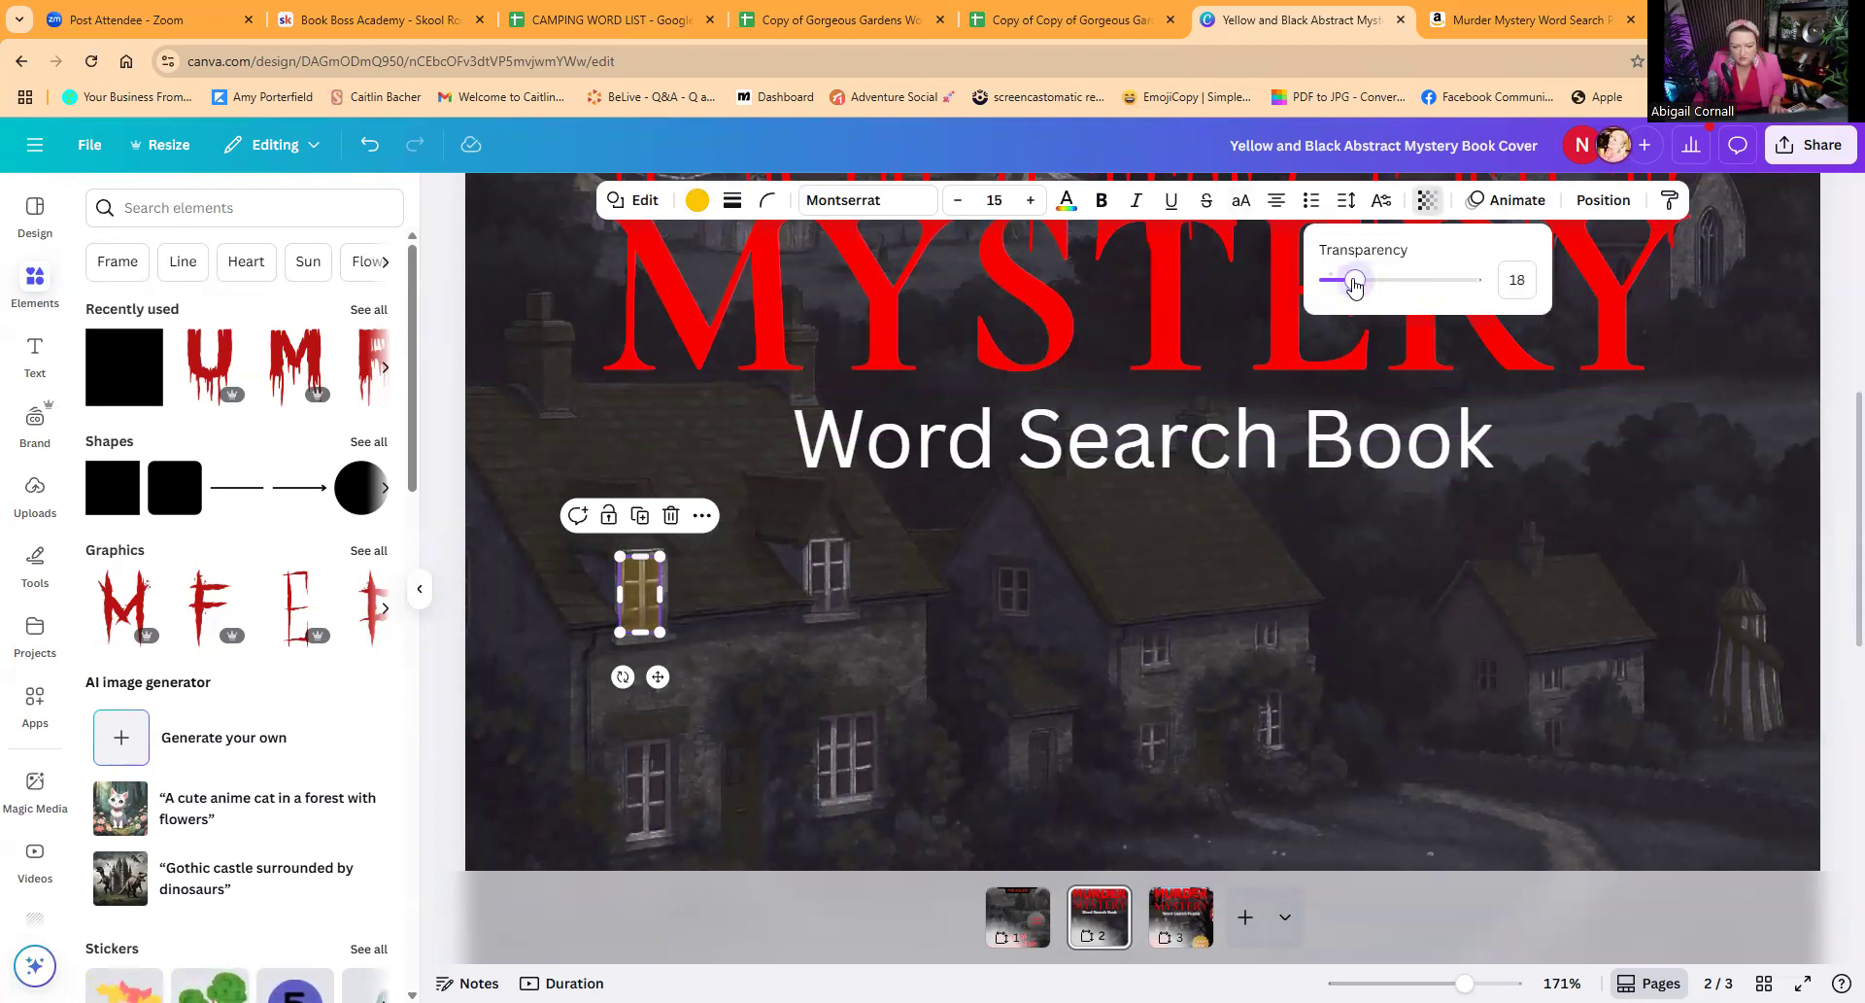
Step: Copy the yellow rectangle onto the nearest cottage's other upper window and its lower-left window, fitting each copy to the window
{"action": "left_click_drag", "start_coordinate": [633, 607], "coordinate": [830, 602]}
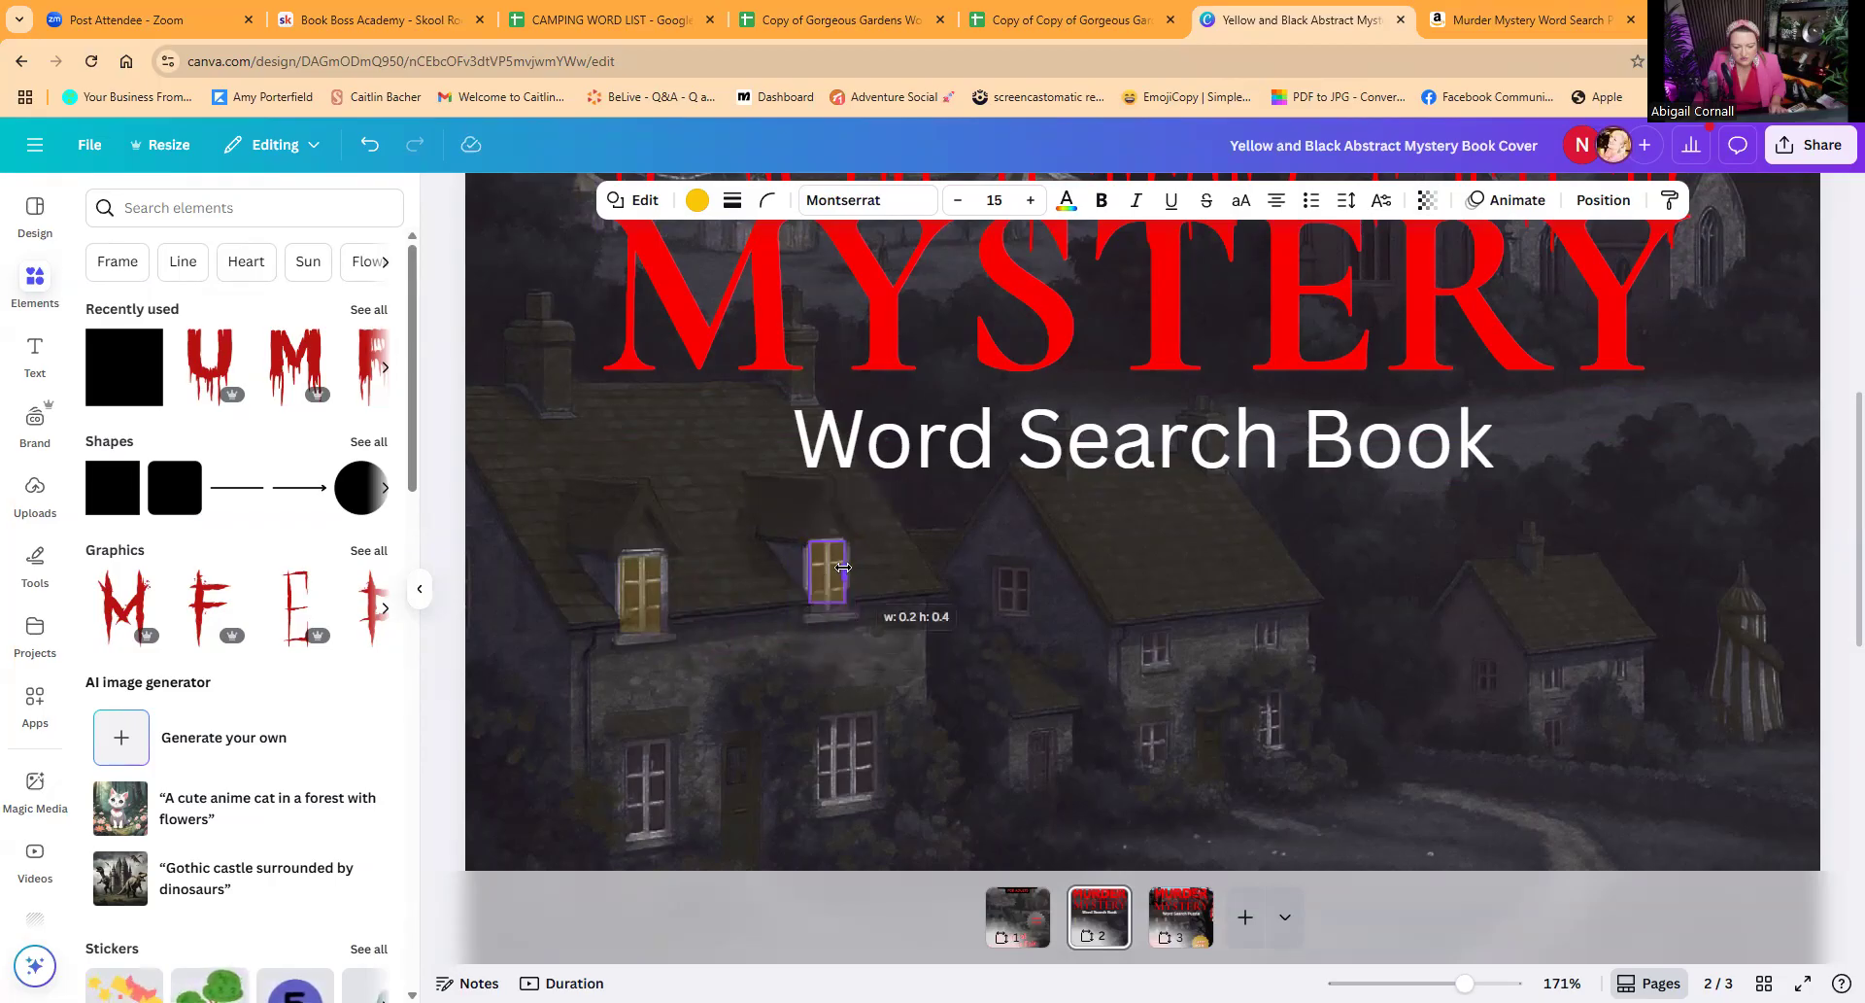
{"action": "left_click", "coordinate": [648, 594]}
{"action": "left_click", "coordinate": [639, 516]}
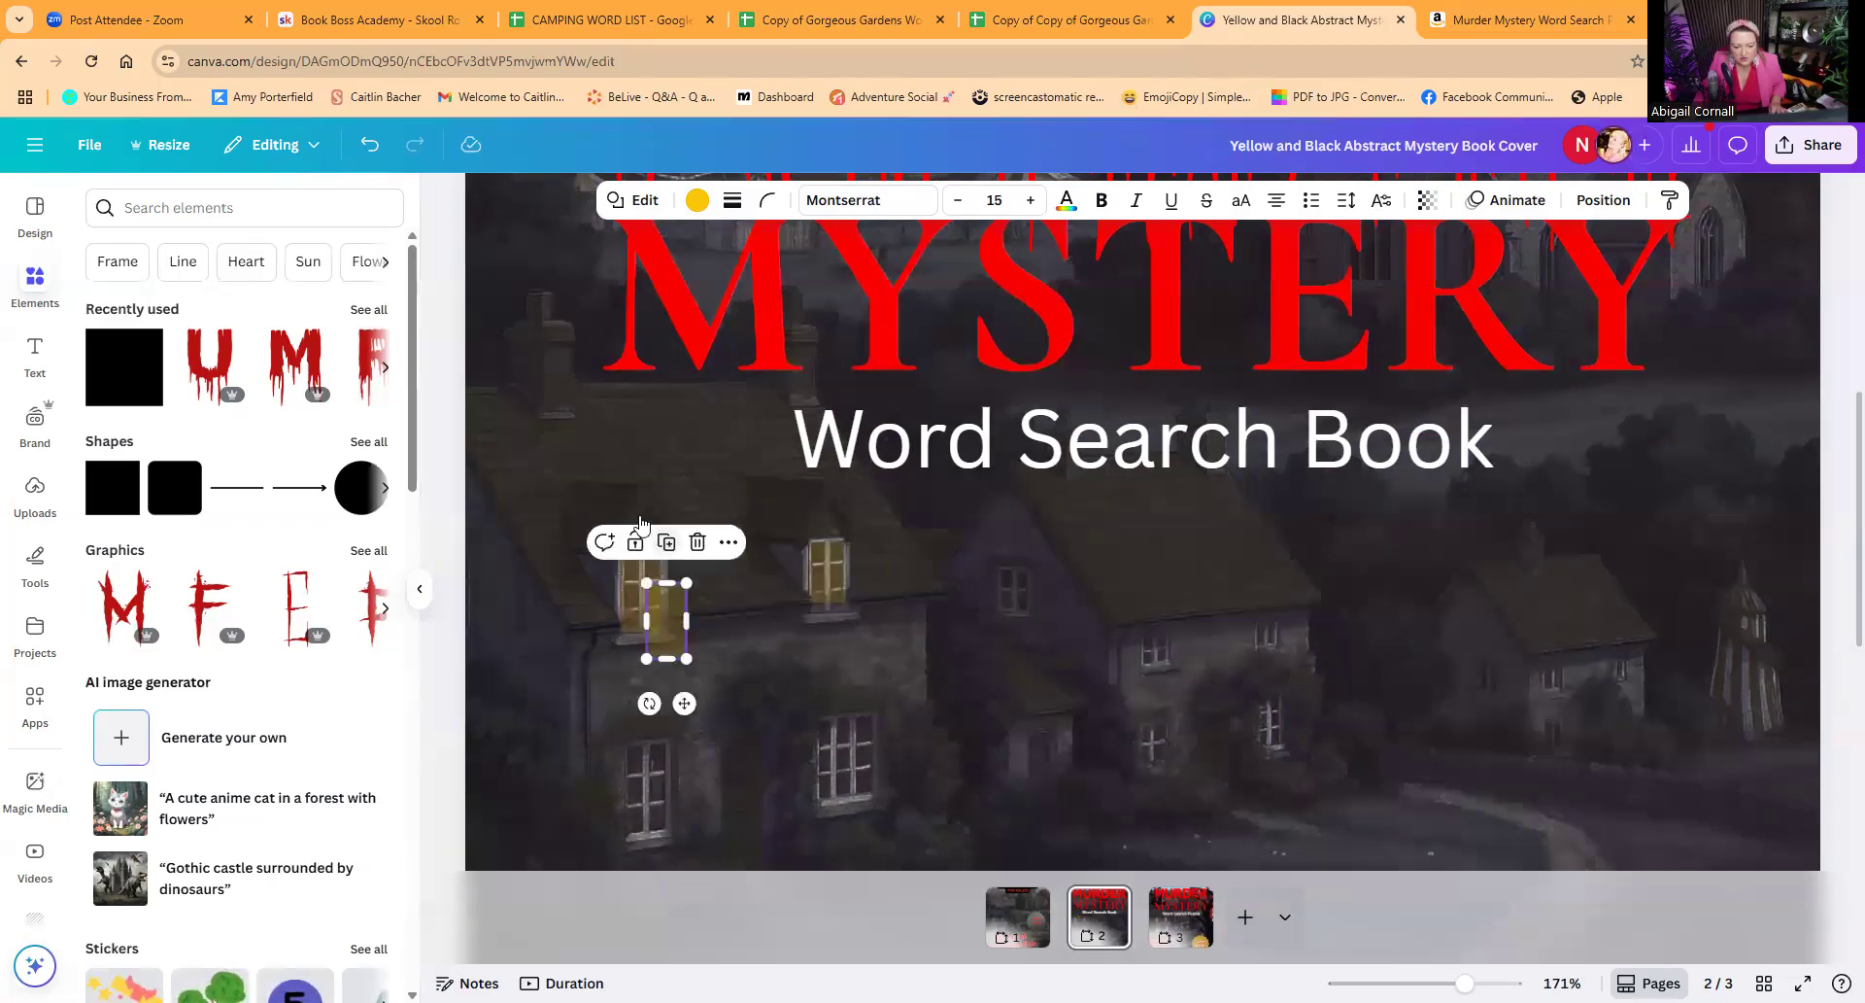
{"action": "left_click_drag", "start_coordinate": [666, 608], "coordinate": [650, 837]}
Step: Duplicate the yellow rectangle from the nearest cottage's upper-right window and fit the copy over its lower-right window
{"action": "left_click", "coordinate": [820, 591]}
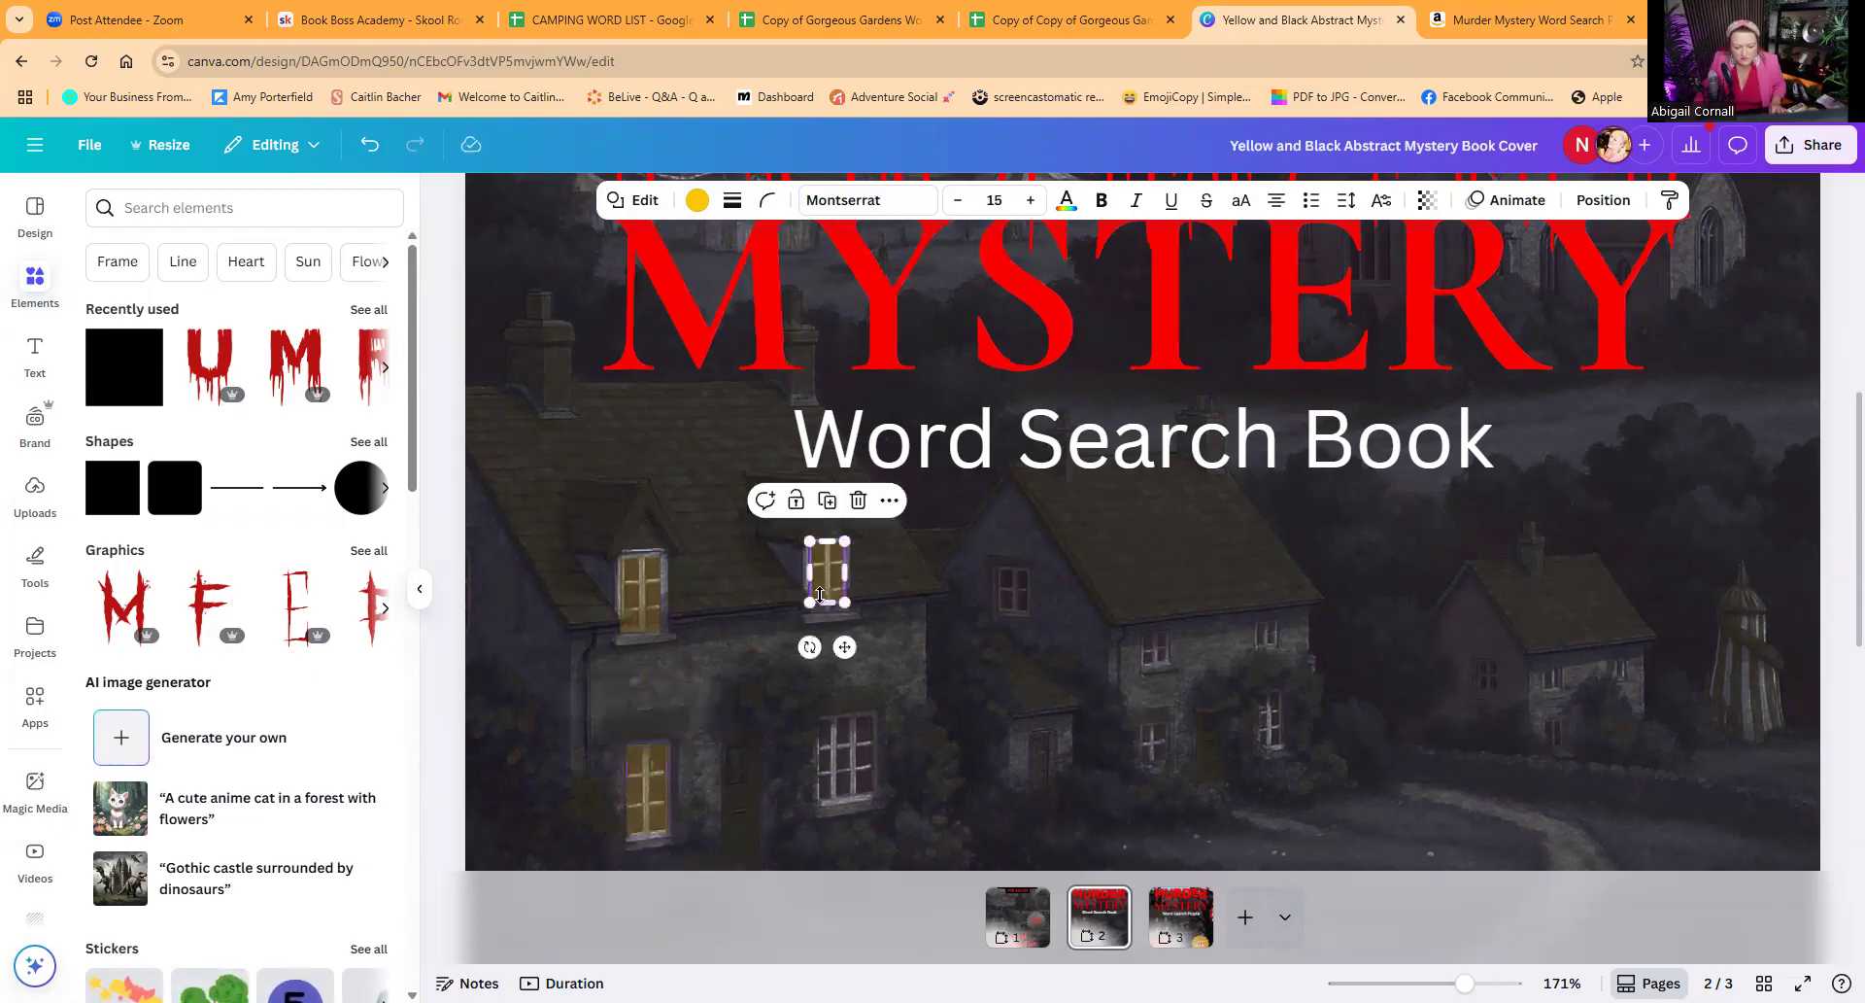
{"action": "left_click", "coordinate": [828, 502]}
{"action": "left_click_drag", "start_coordinate": [864, 667], "coordinate": [849, 798]}
{"action": "left_click", "coordinate": [884, 708]}
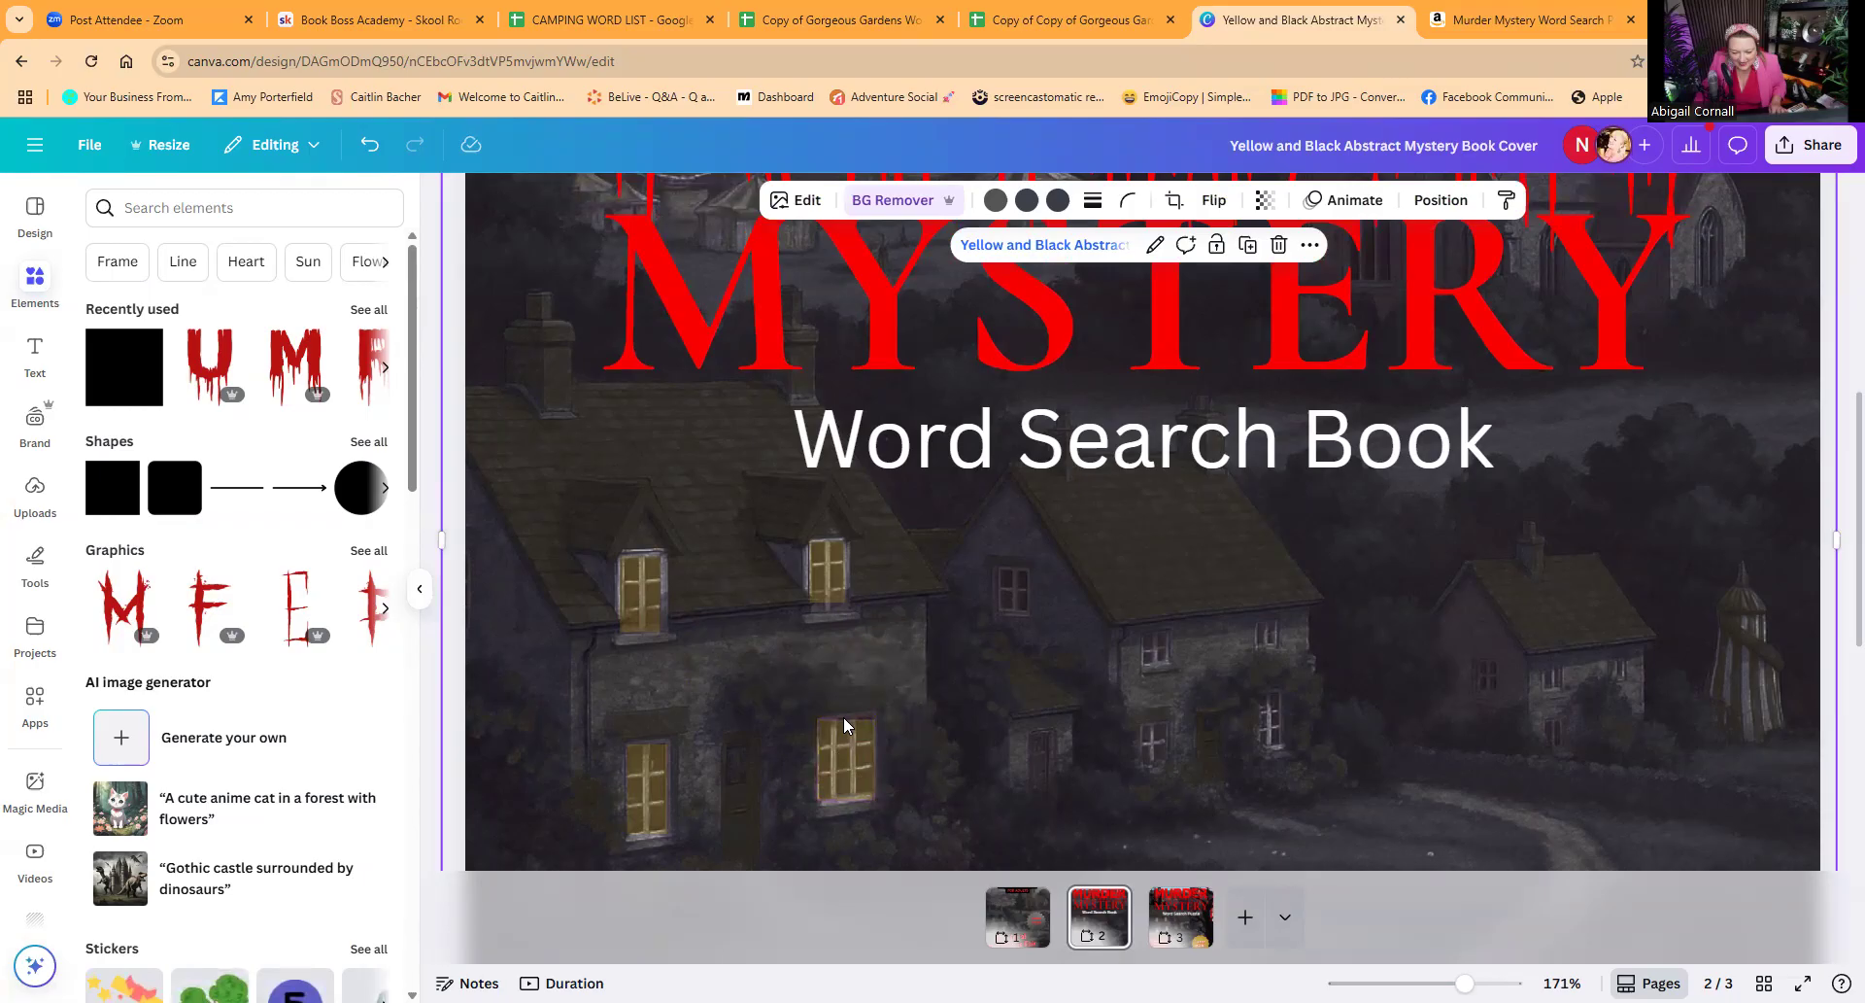
{"action": "left_click", "coordinate": [855, 725]}
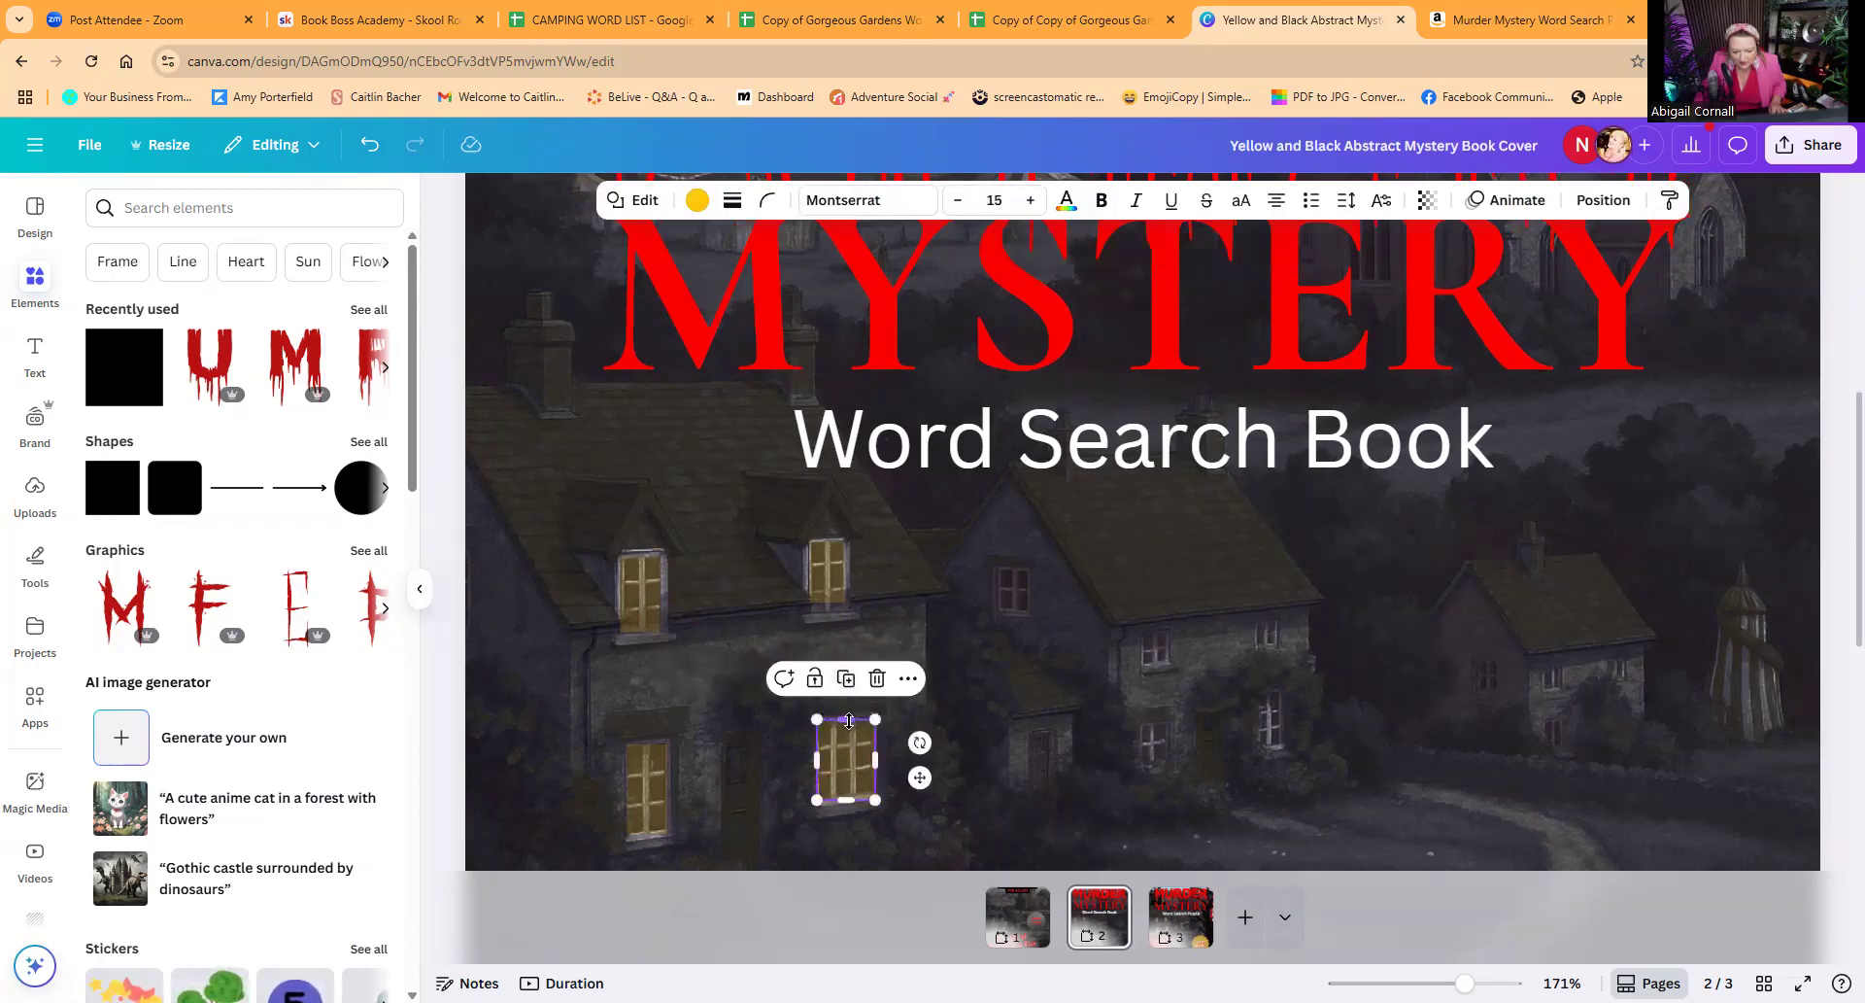
{"action": "left_click_drag", "start_coordinate": [849, 720], "coordinate": [847, 717]}
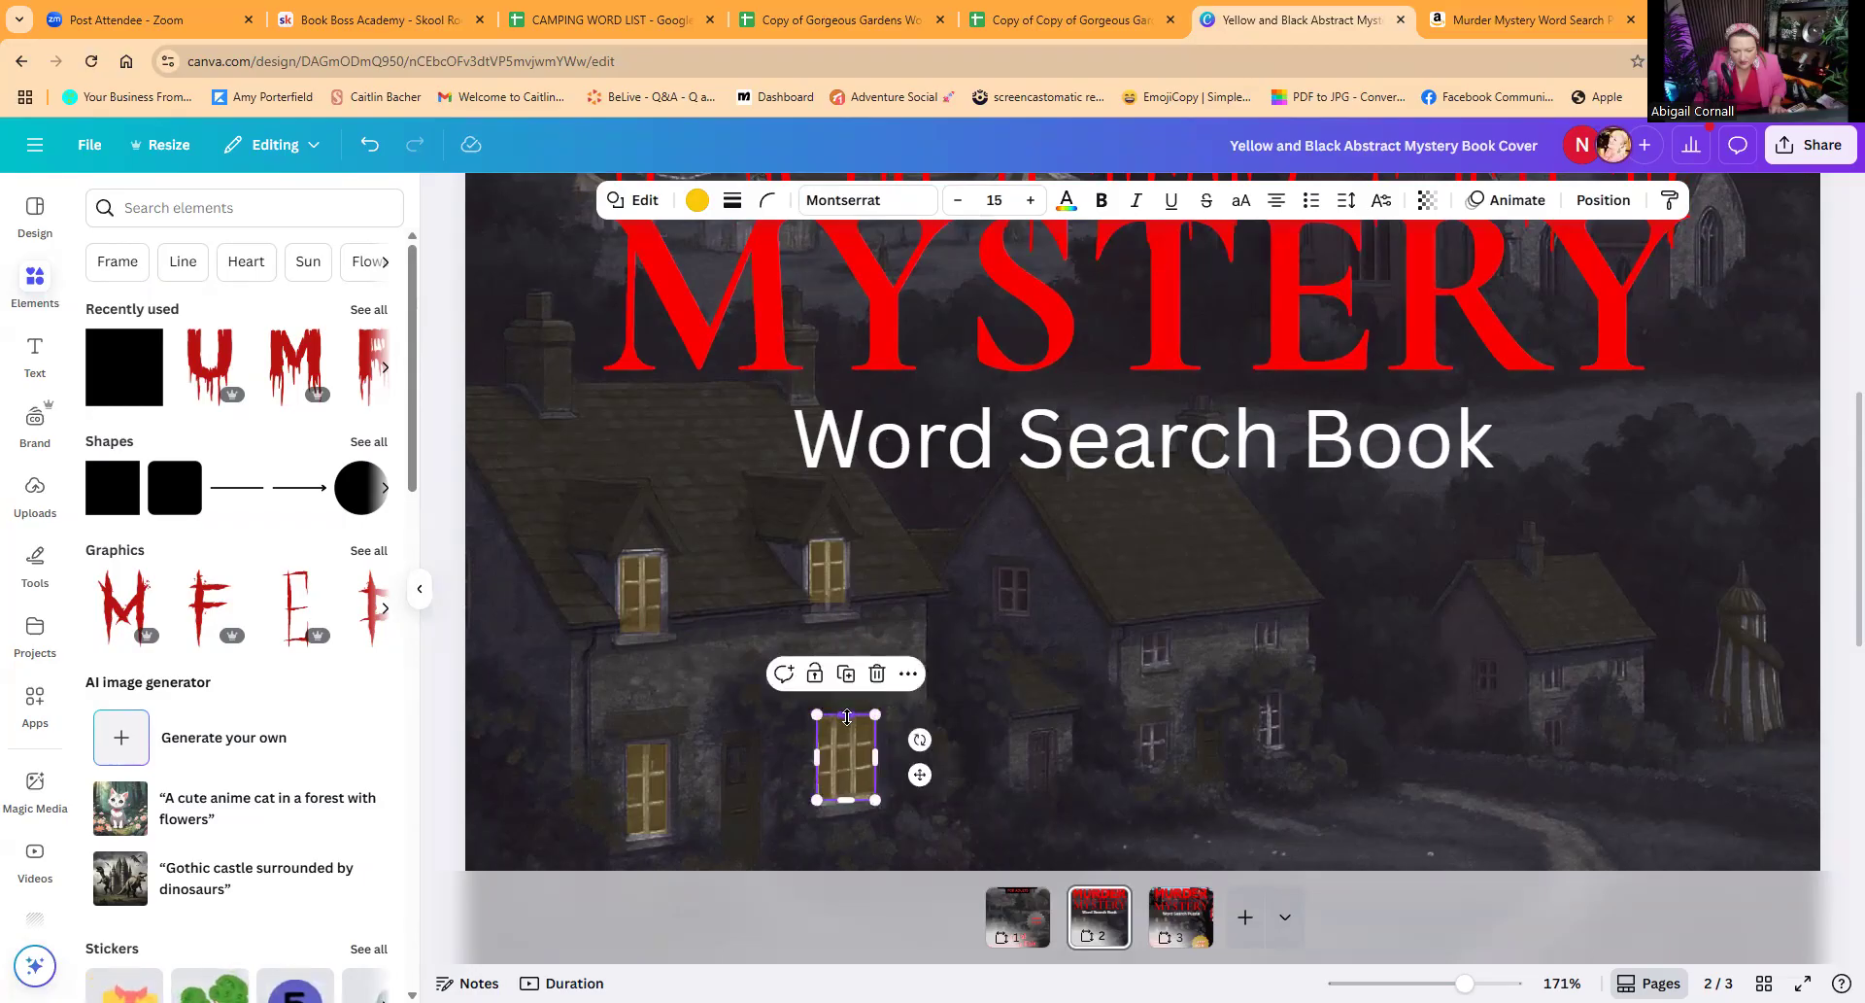
Step: Duplicate the same upper-right rectangle and fit the copy over the leftmost window of the middle cottage
{"action": "left_click", "coordinate": [839, 558]}
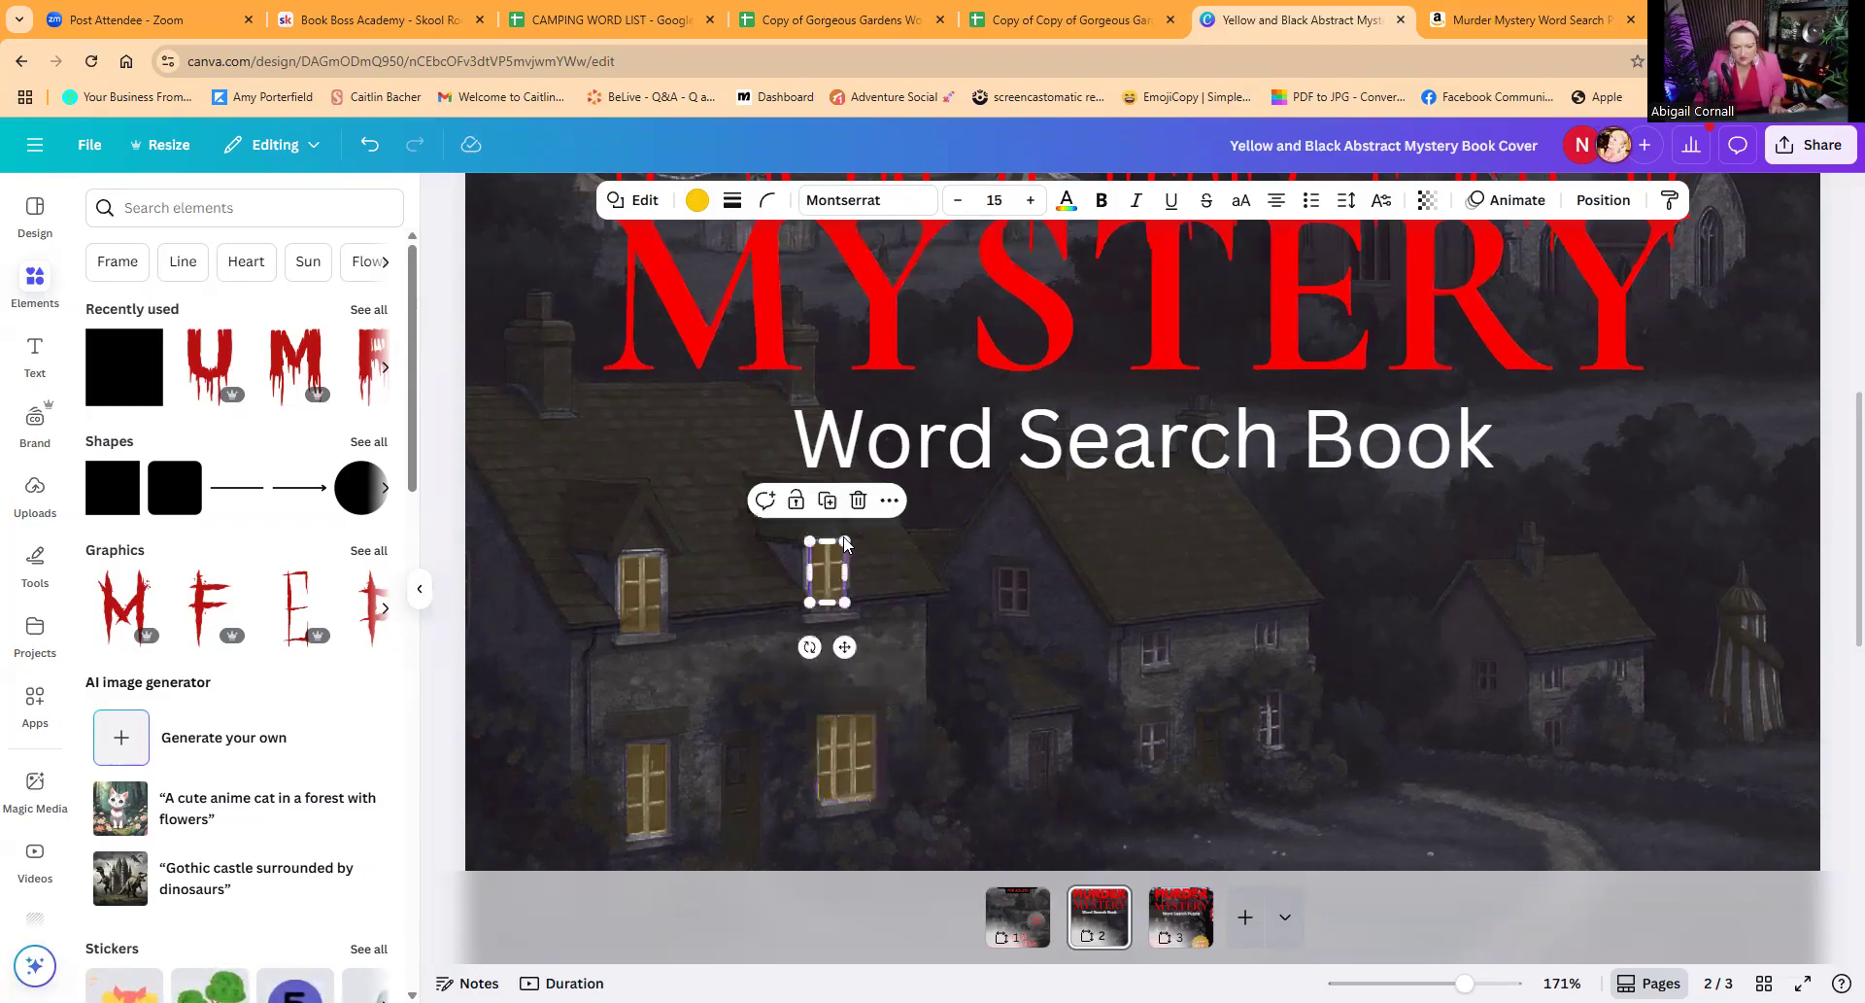
{"action": "left_click", "coordinate": [830, 500]}
{"action": "left_click_drag", "start_coordinate": [848, 598], "coordinate": [1028, 613]}
Step: Duplicate the yellow rectangle onto the two small upper windows on the middle cottage's front wall, resizing each copy to fit
{"action": "left_click", "coordinate": [1018, 532]}
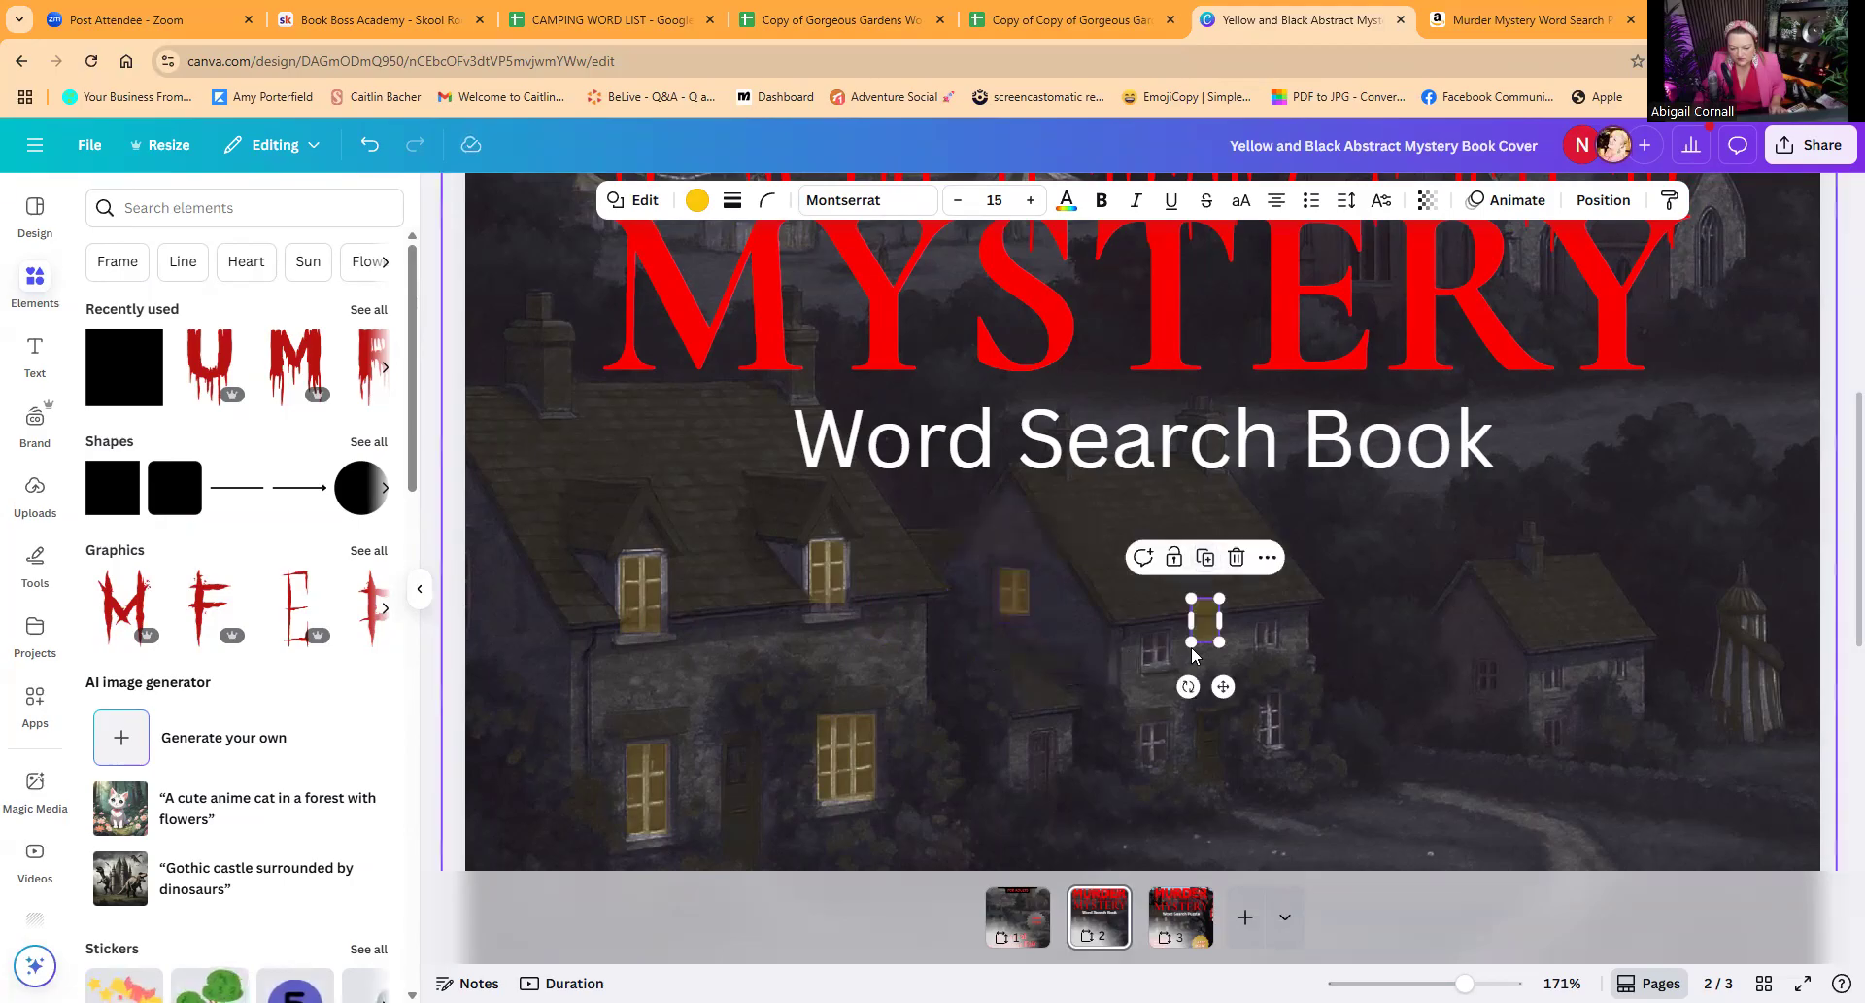
{"action": "left_click_drag", "start_coordinate": [1202, 629], "coordinate": [1155, 665]}
{"action": "left_click", "coordinate": [1158, 592]}
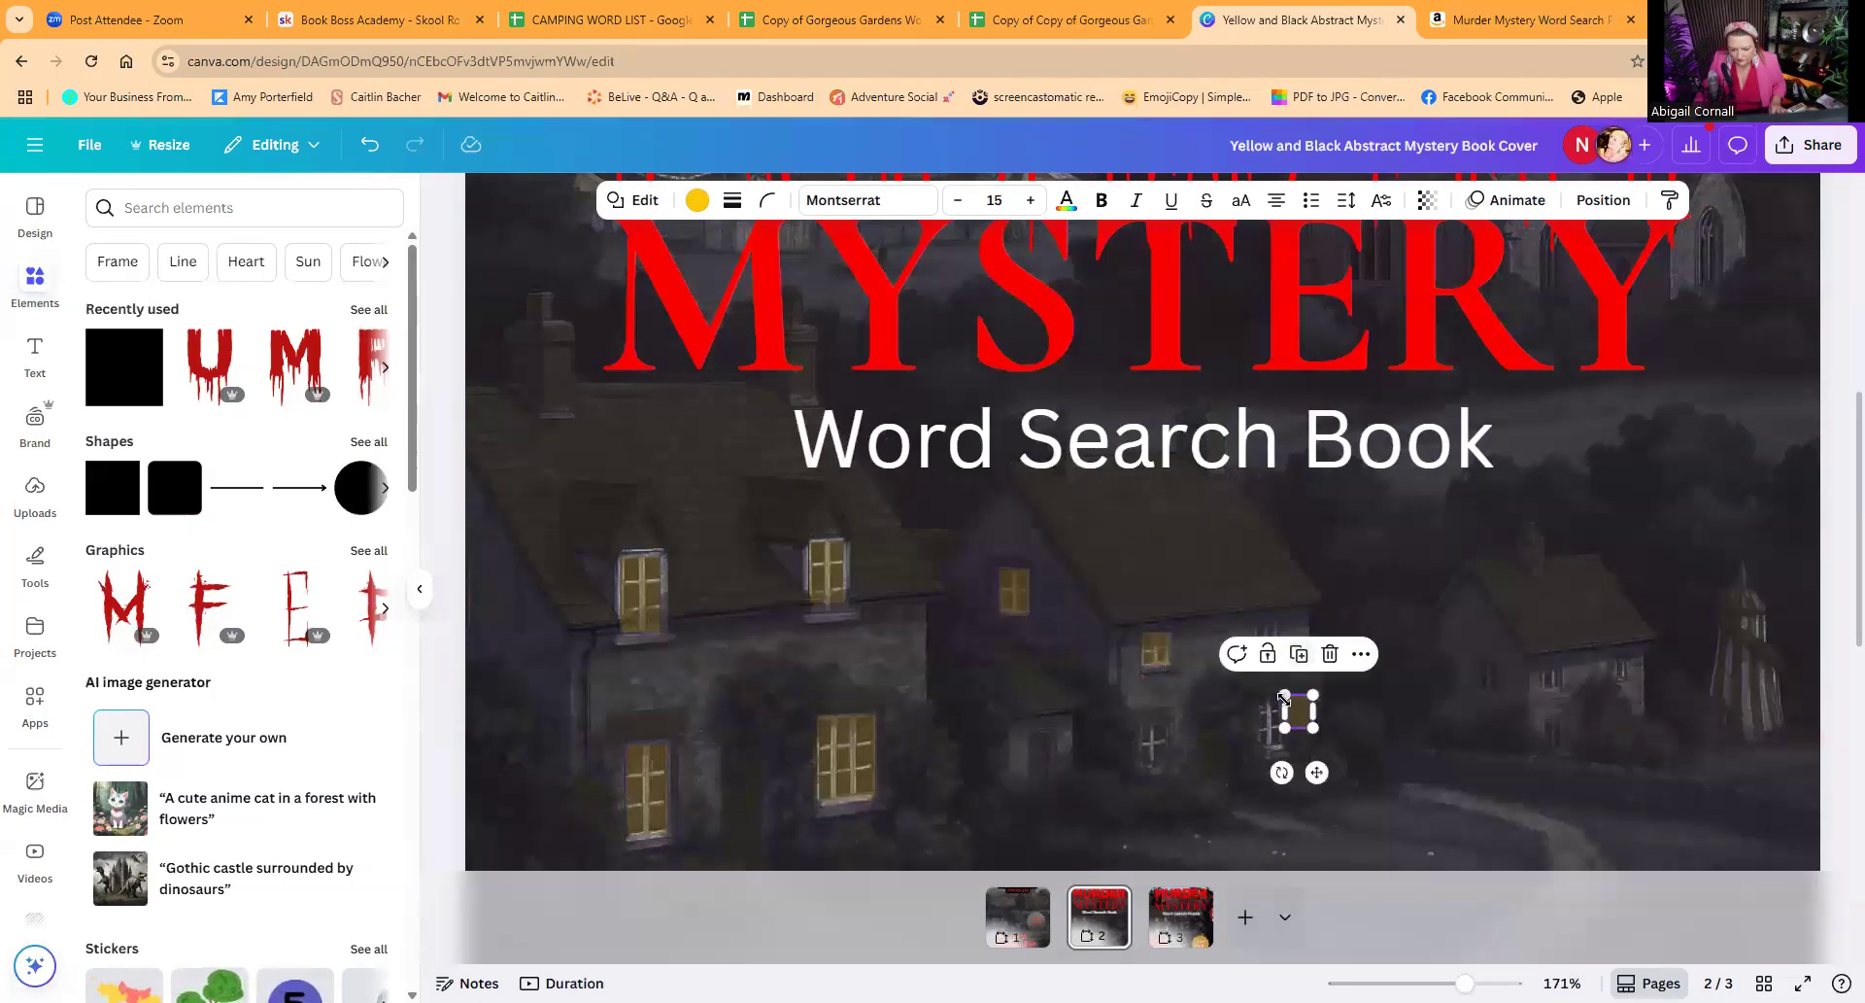
{"action": "left_click_drag", "start_coordinate": [1295, 717], "coordinate": [1276, 646]}
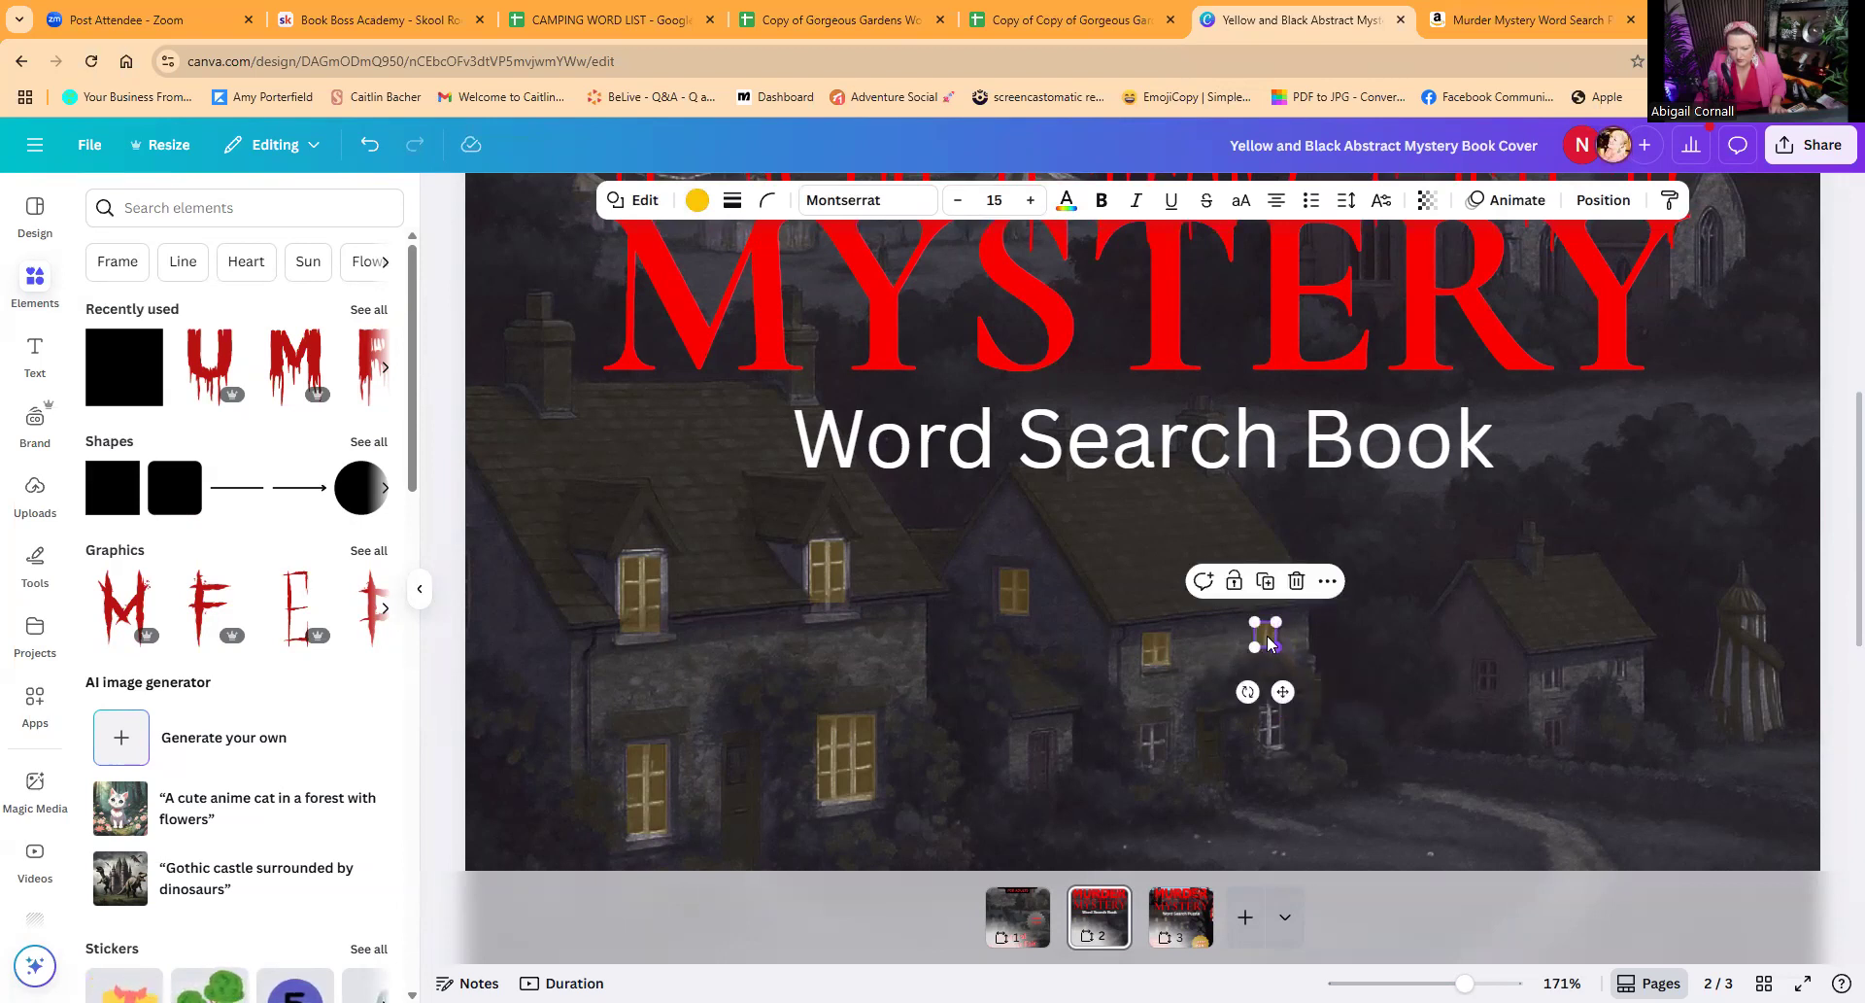
Step: Duplicate the yellow rectangle onto the middle cottage's two lower front windows and resize the copies to match them
{"action": "left_click", "coordinate": [1155, 646]}
{"action": "left_click", "coordinate": [1157, 593]}
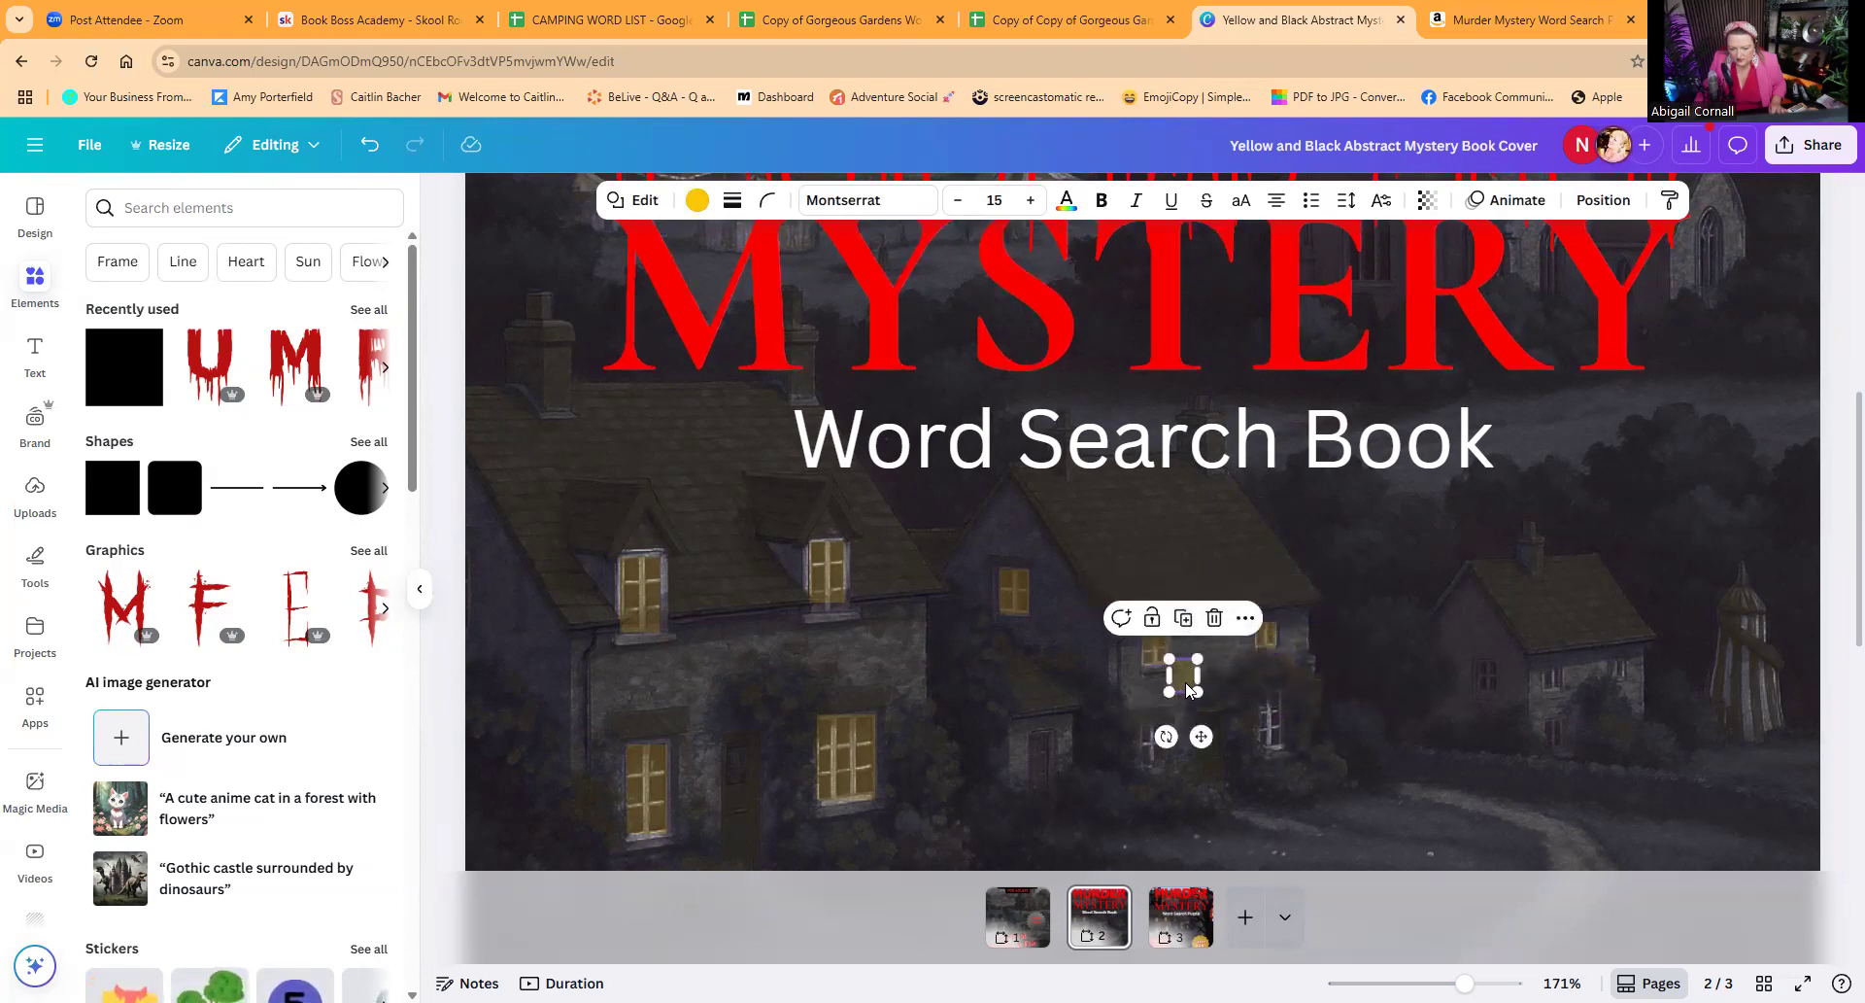
{"action": "left_click_drag", "start_coordinate": [1187, 688], "coordinate": [1160, 768]}
{"action": "left_click", "coordinate": [1158, 685]}
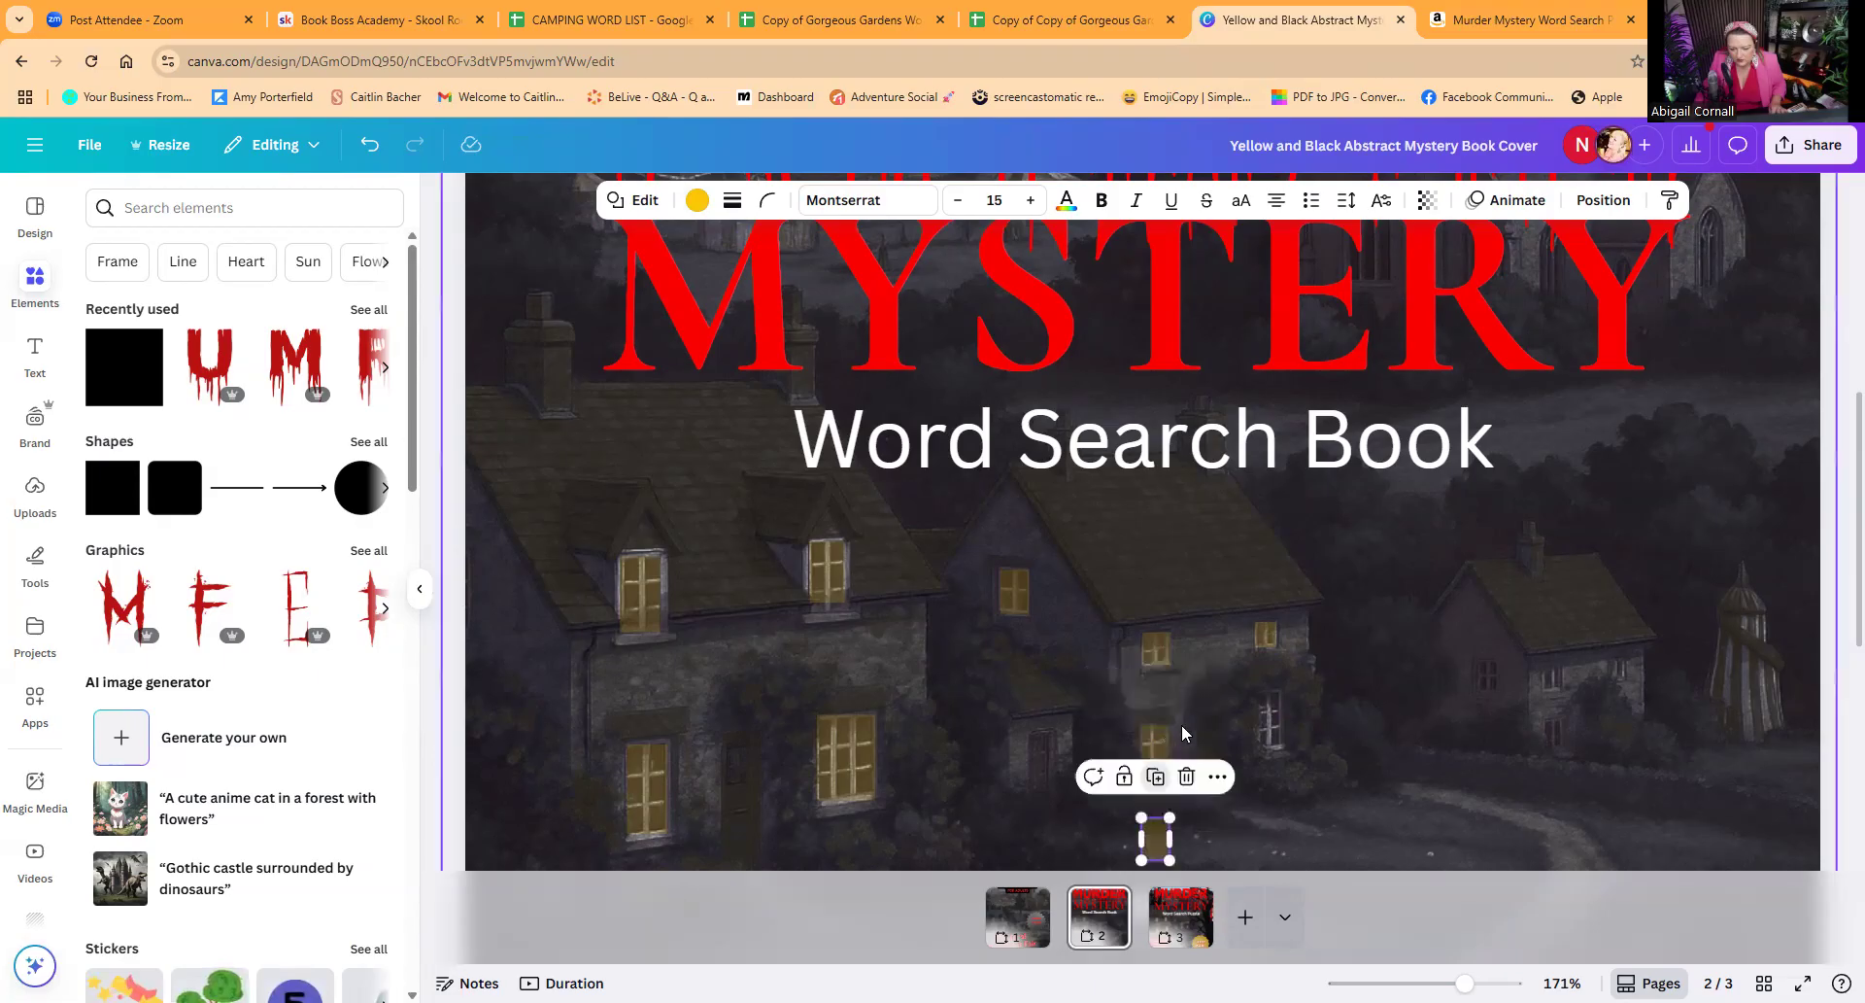
{"action": "left_click_drag", "start_coordinate": [1154, 843], "coordinate": [1267, 749]}
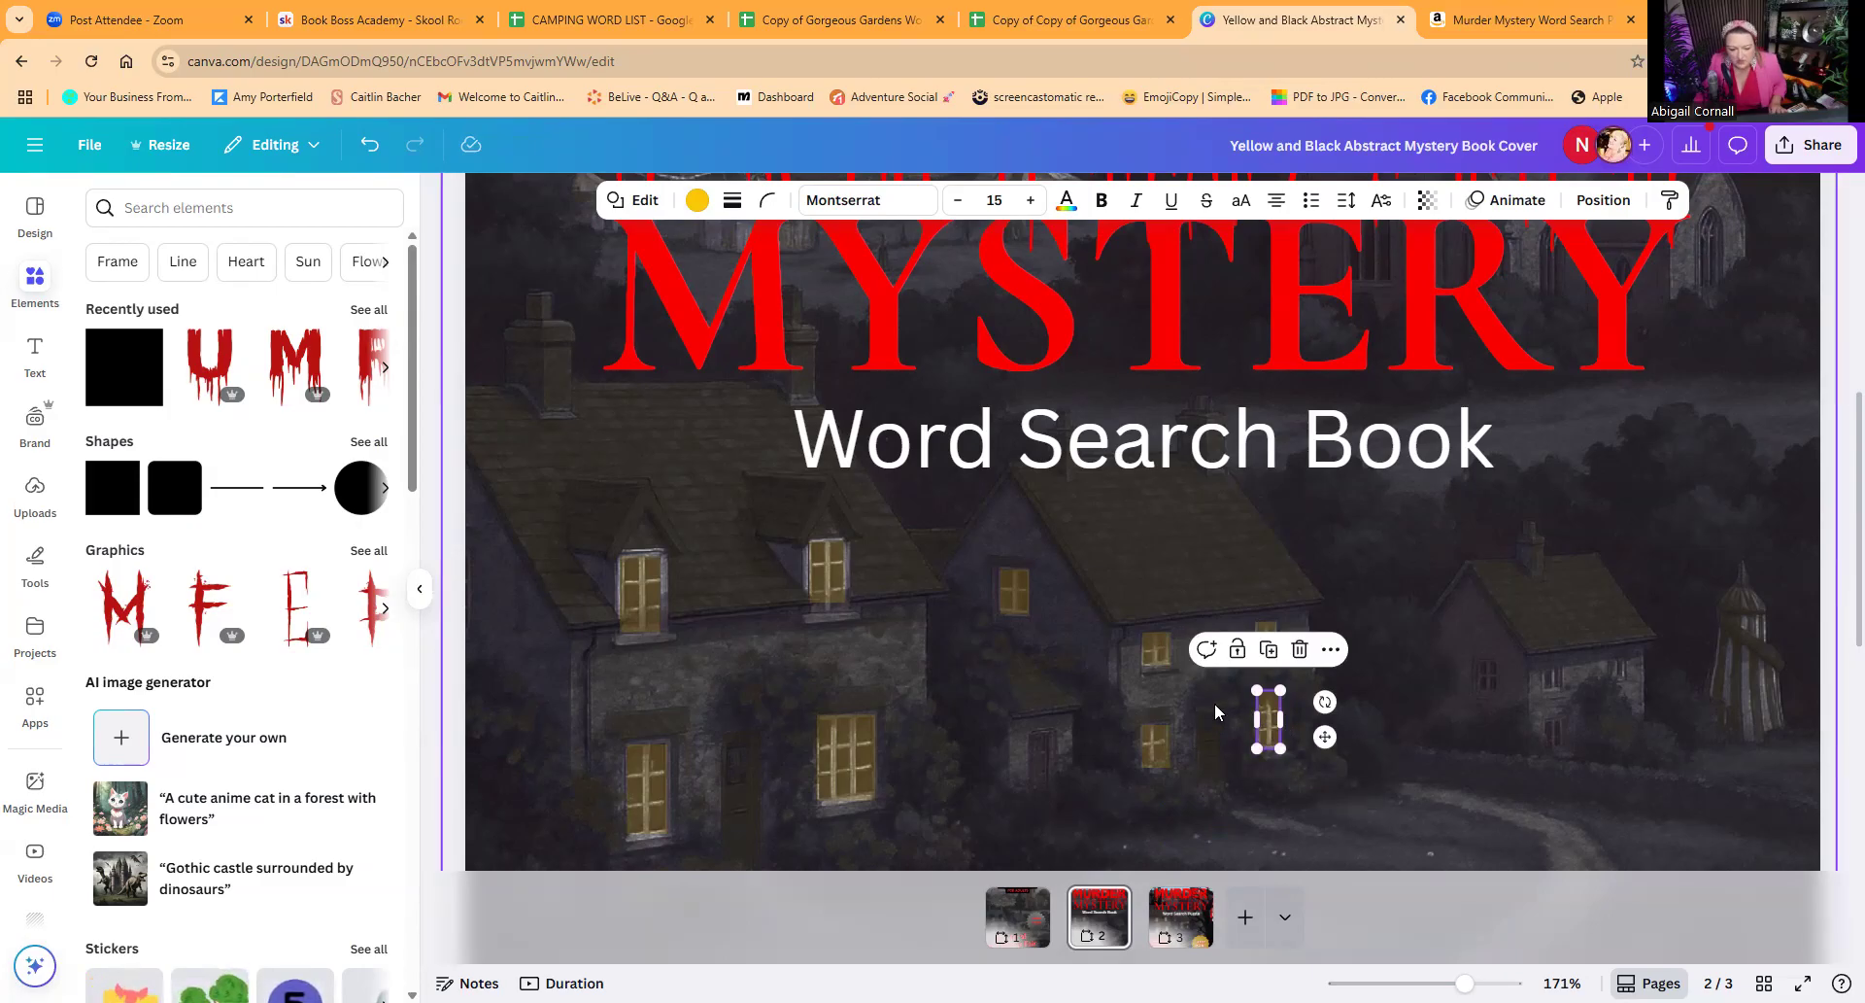
Step: Shorten the yellow rectangles on the nearest cottage's two upper windows slightly from their lower edges
{"action": "left_click", "coordinate": [837, 600]}
{"action": "left_click_drag", "start_coordinate": [827, 605], "coordinate": [829, 598]}
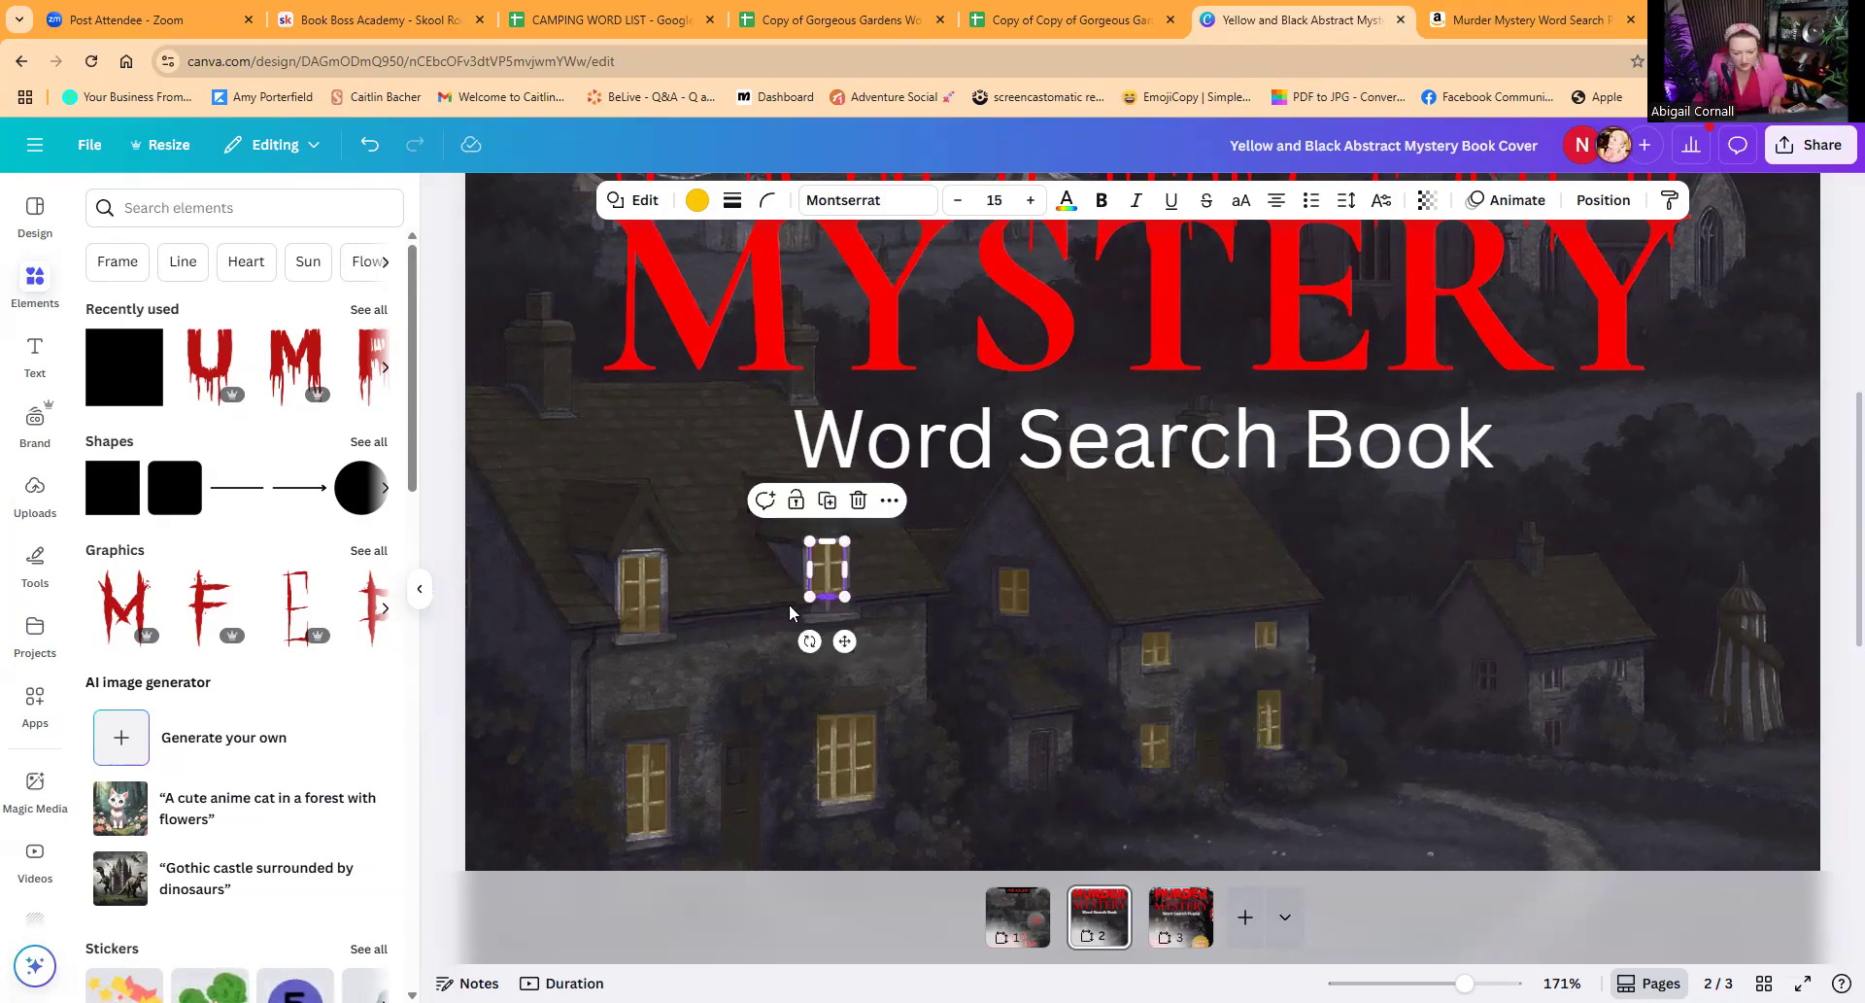
{"action": "left_click", "coordinate": [641, 597]}
{"action": "left_click_drag", "start_coordinate": [642, 628], "coordinate": [642, 626]}
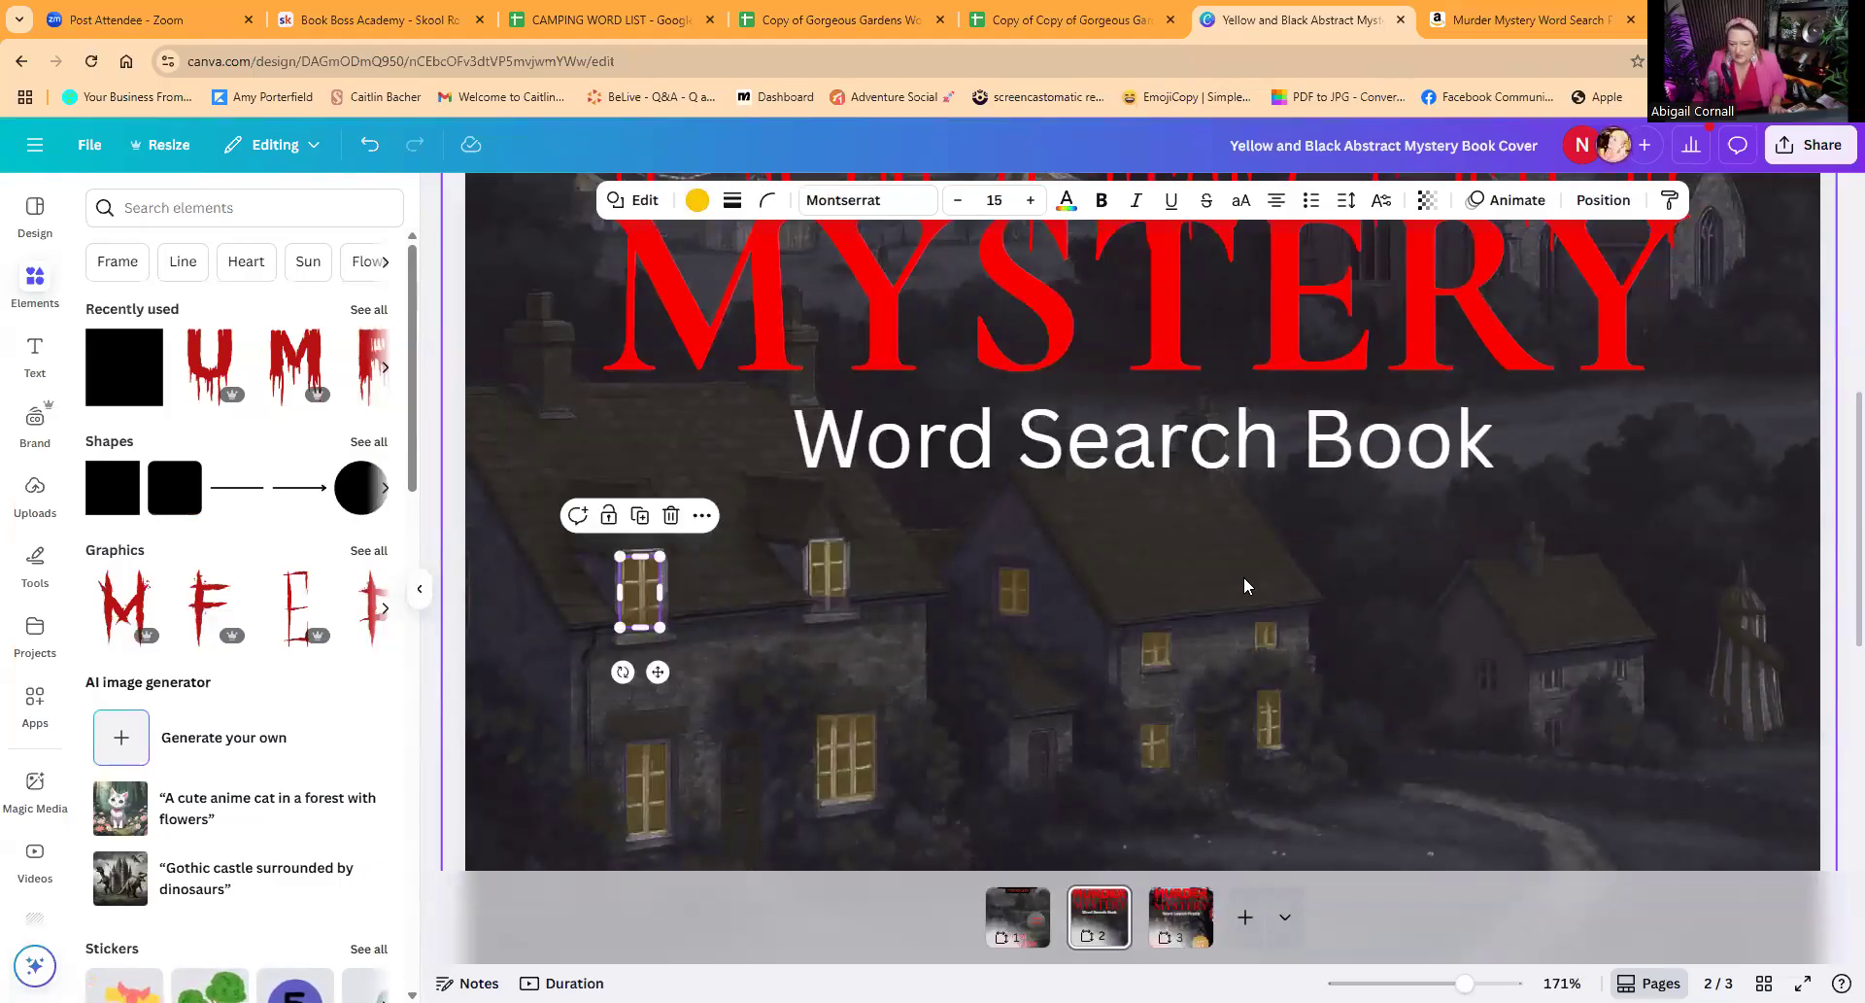
Step: Set the transparency of the yellow rectangle on the nearest cottage's upper-left window to 9
{"action": "scroll", "coordinate": [1381, 947], "scroll_direction": "down", "scroll_amount": 10, "text": "ctrl"}
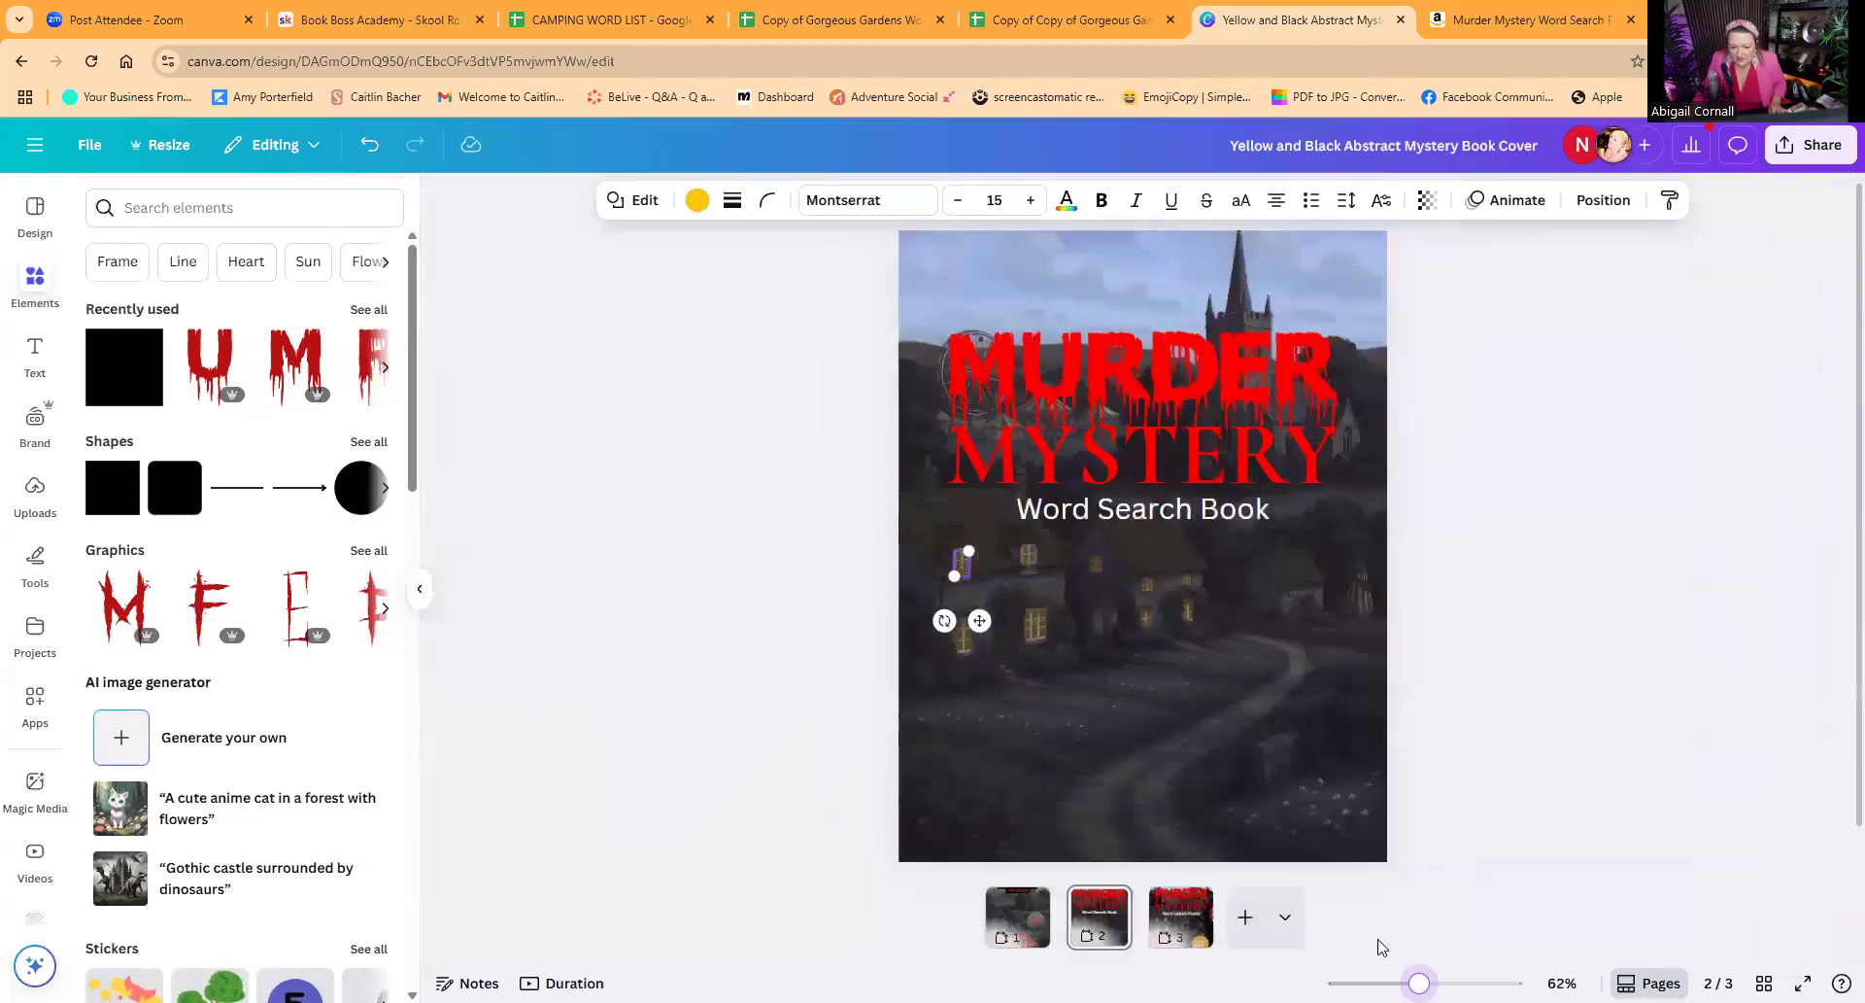
{"action": "left_click", "coordinate": [1179, 774]}
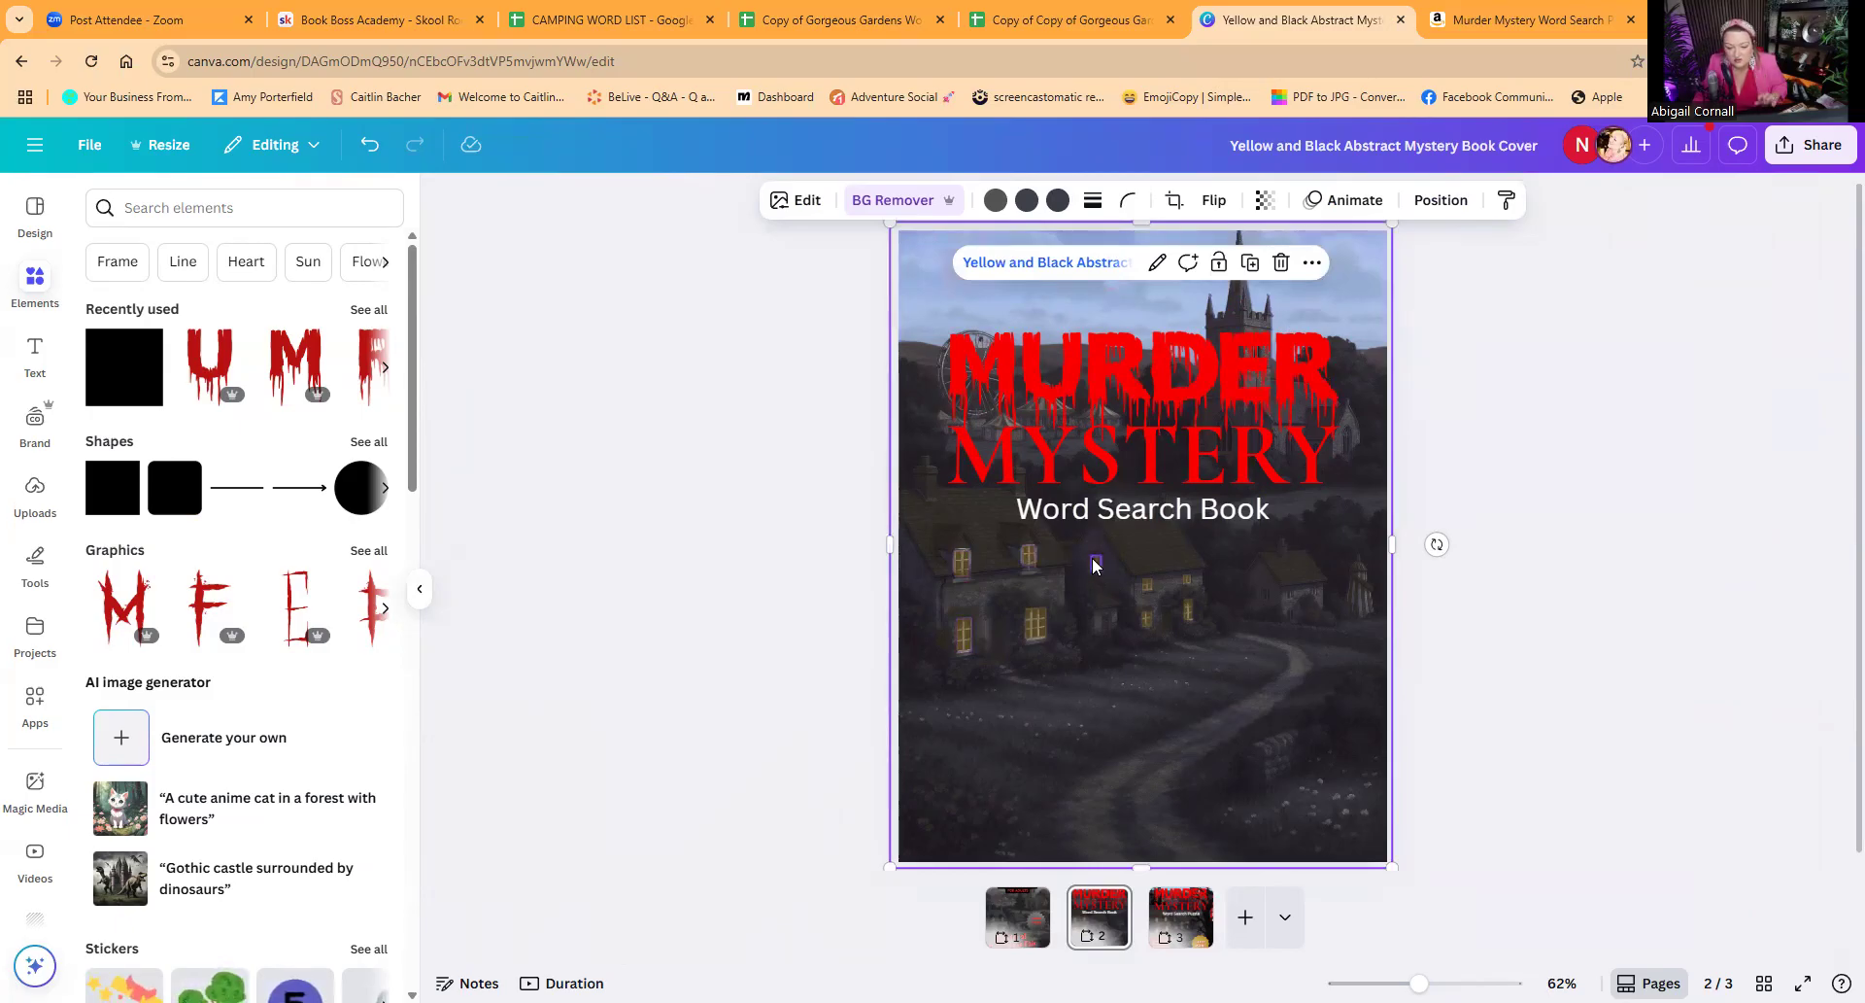
{"action": "left_click", "coordinate": [964, 565]}
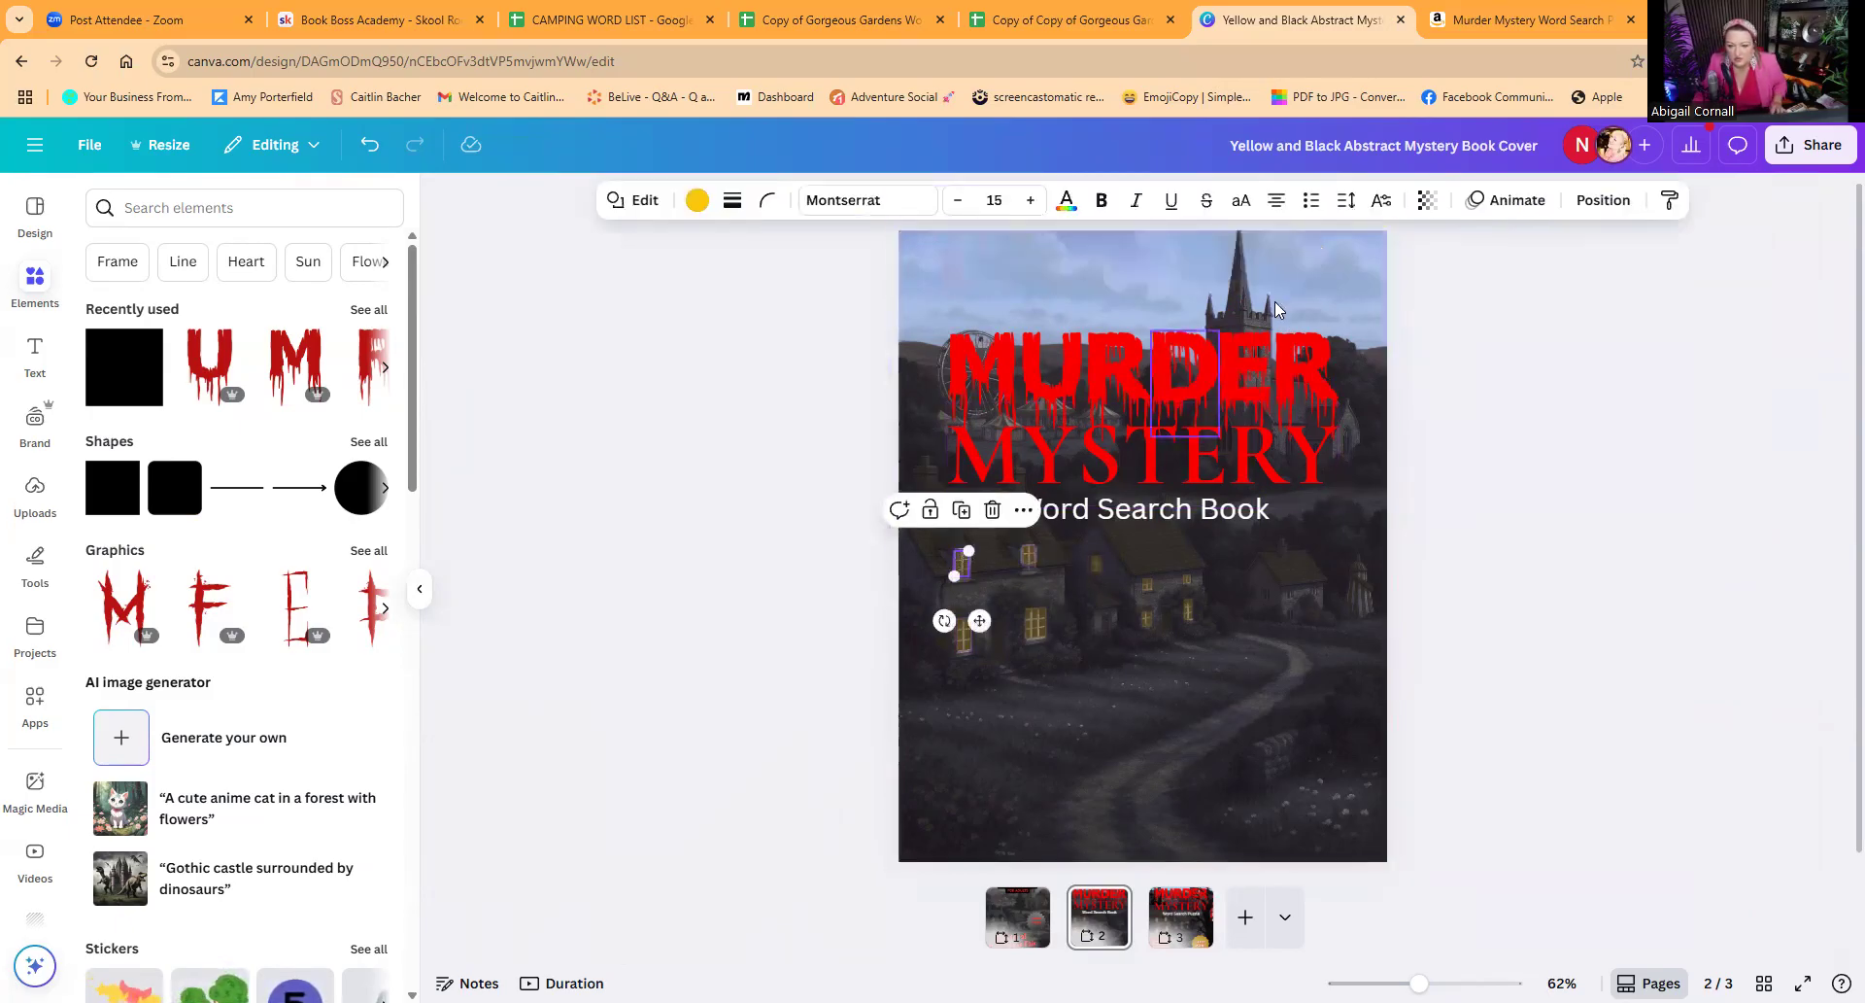
{"action": "left_click", "coordinate": [1424, 200]}
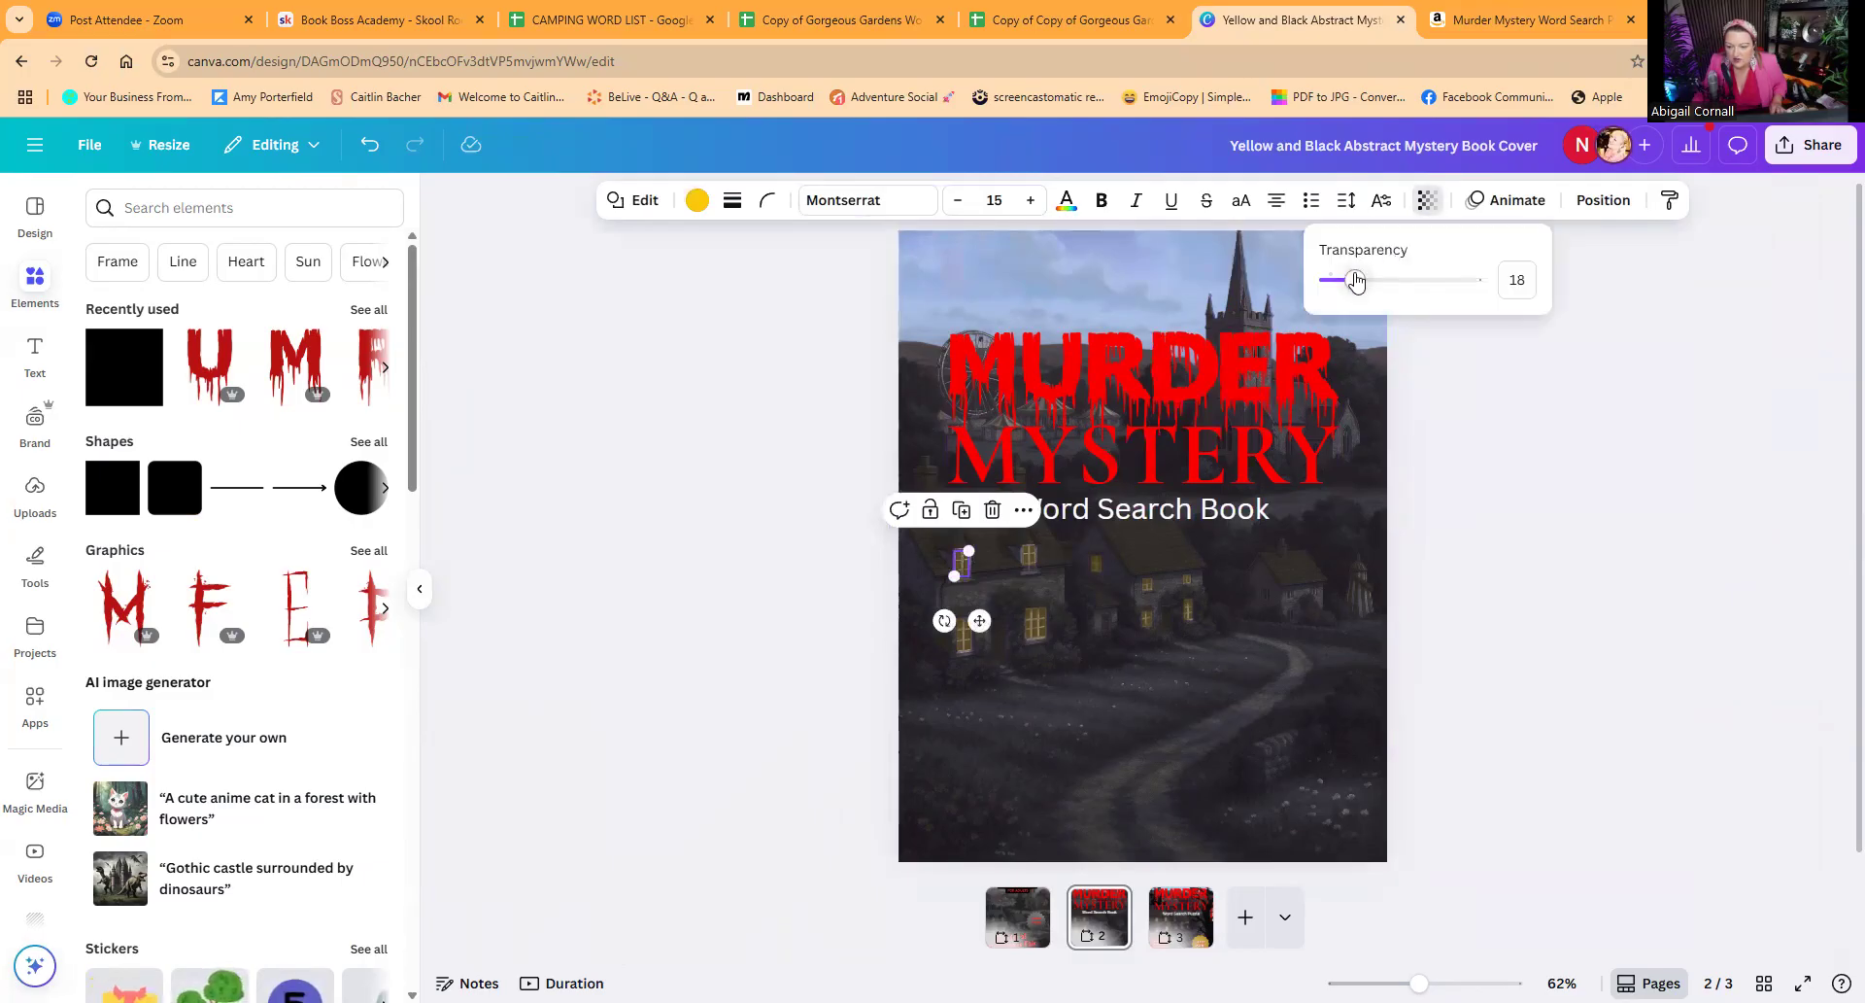
{"action": "left_click_drag", "start_coordinate": [1353, 280], "coordinate": [1341, 281]}
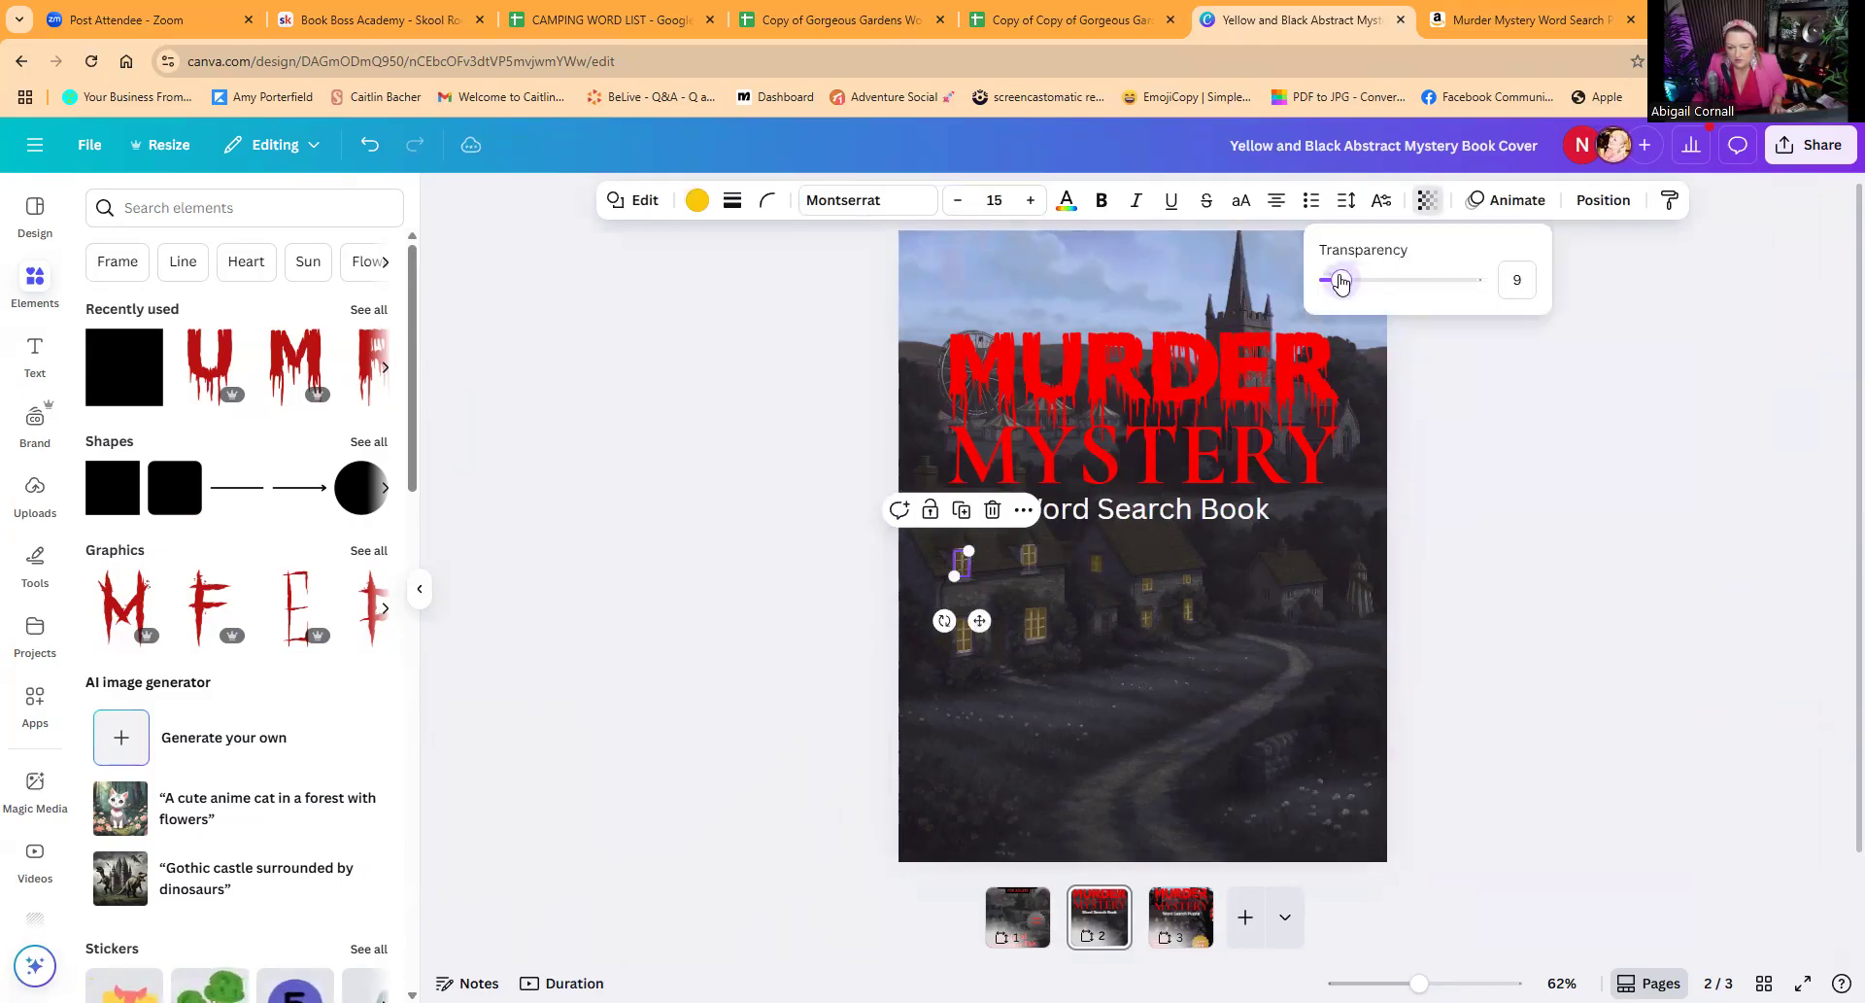
Step: Set the transparency of the yellow rectangle on the nearest cottage's upper-right window to 7
{"action": "left_click", "coordinate": [1043, 564]}
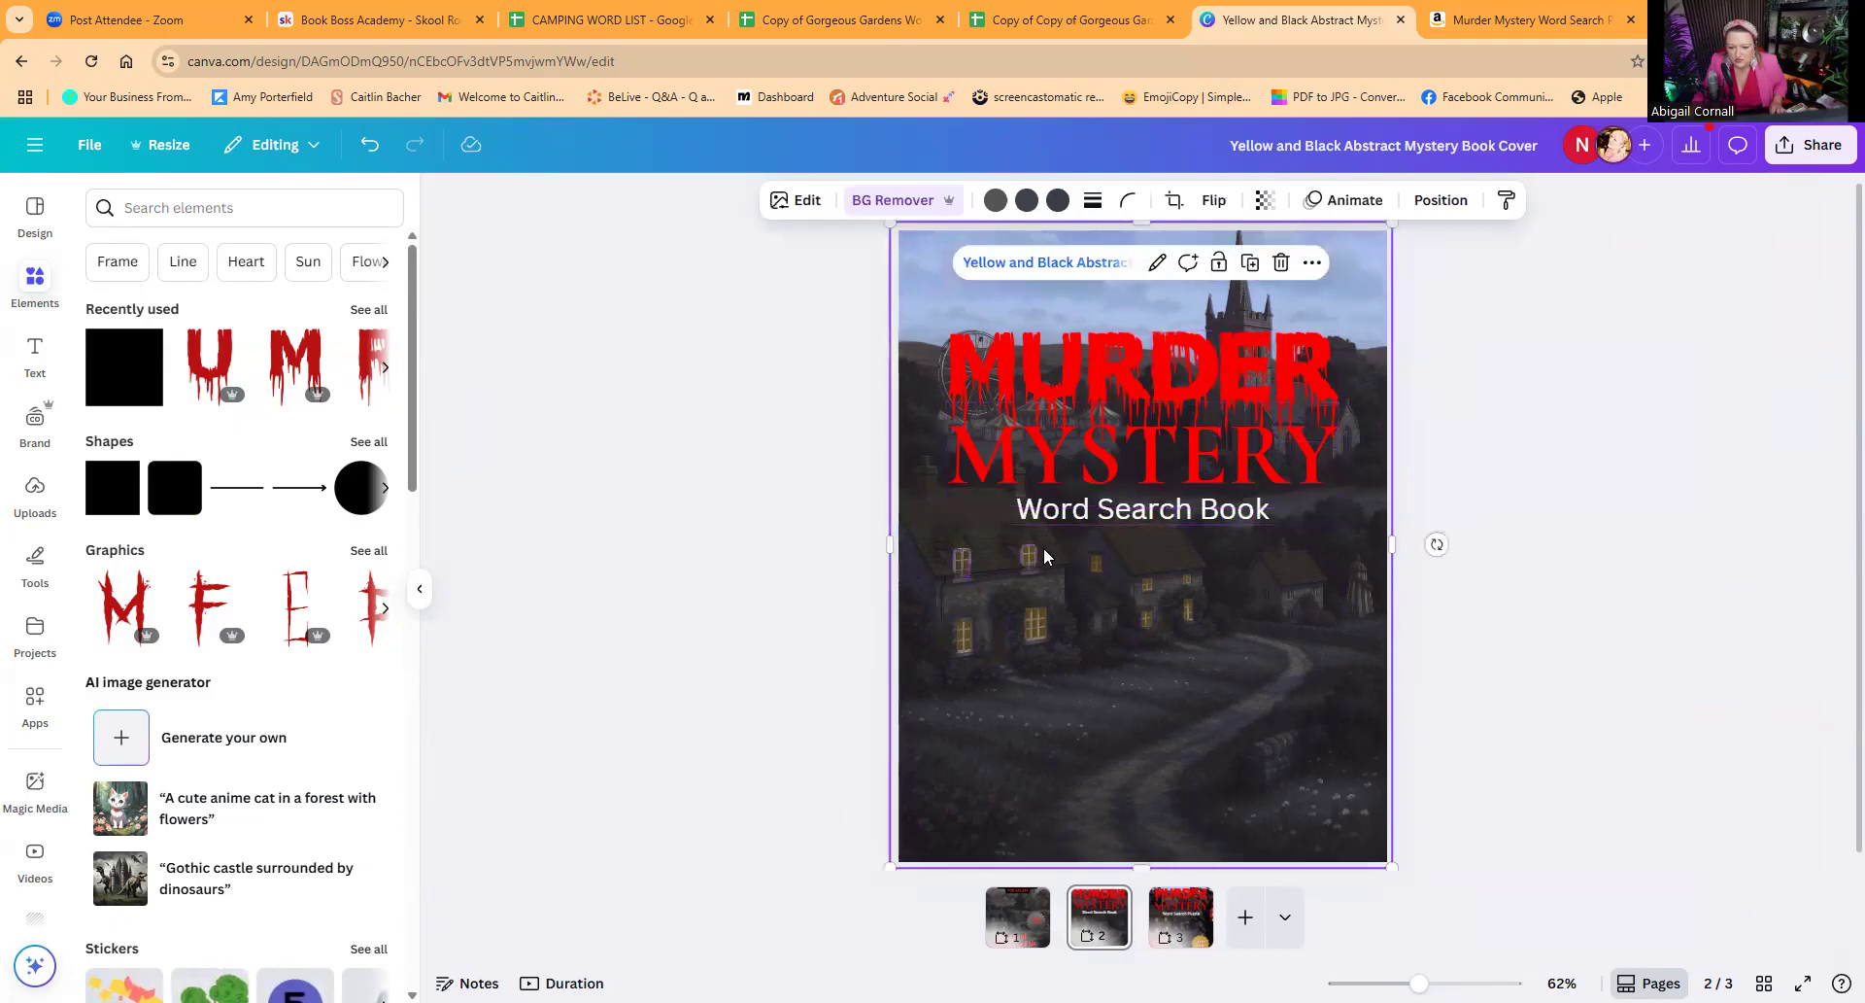
{"action": "left_click", "coordinate": [1029, 554]}
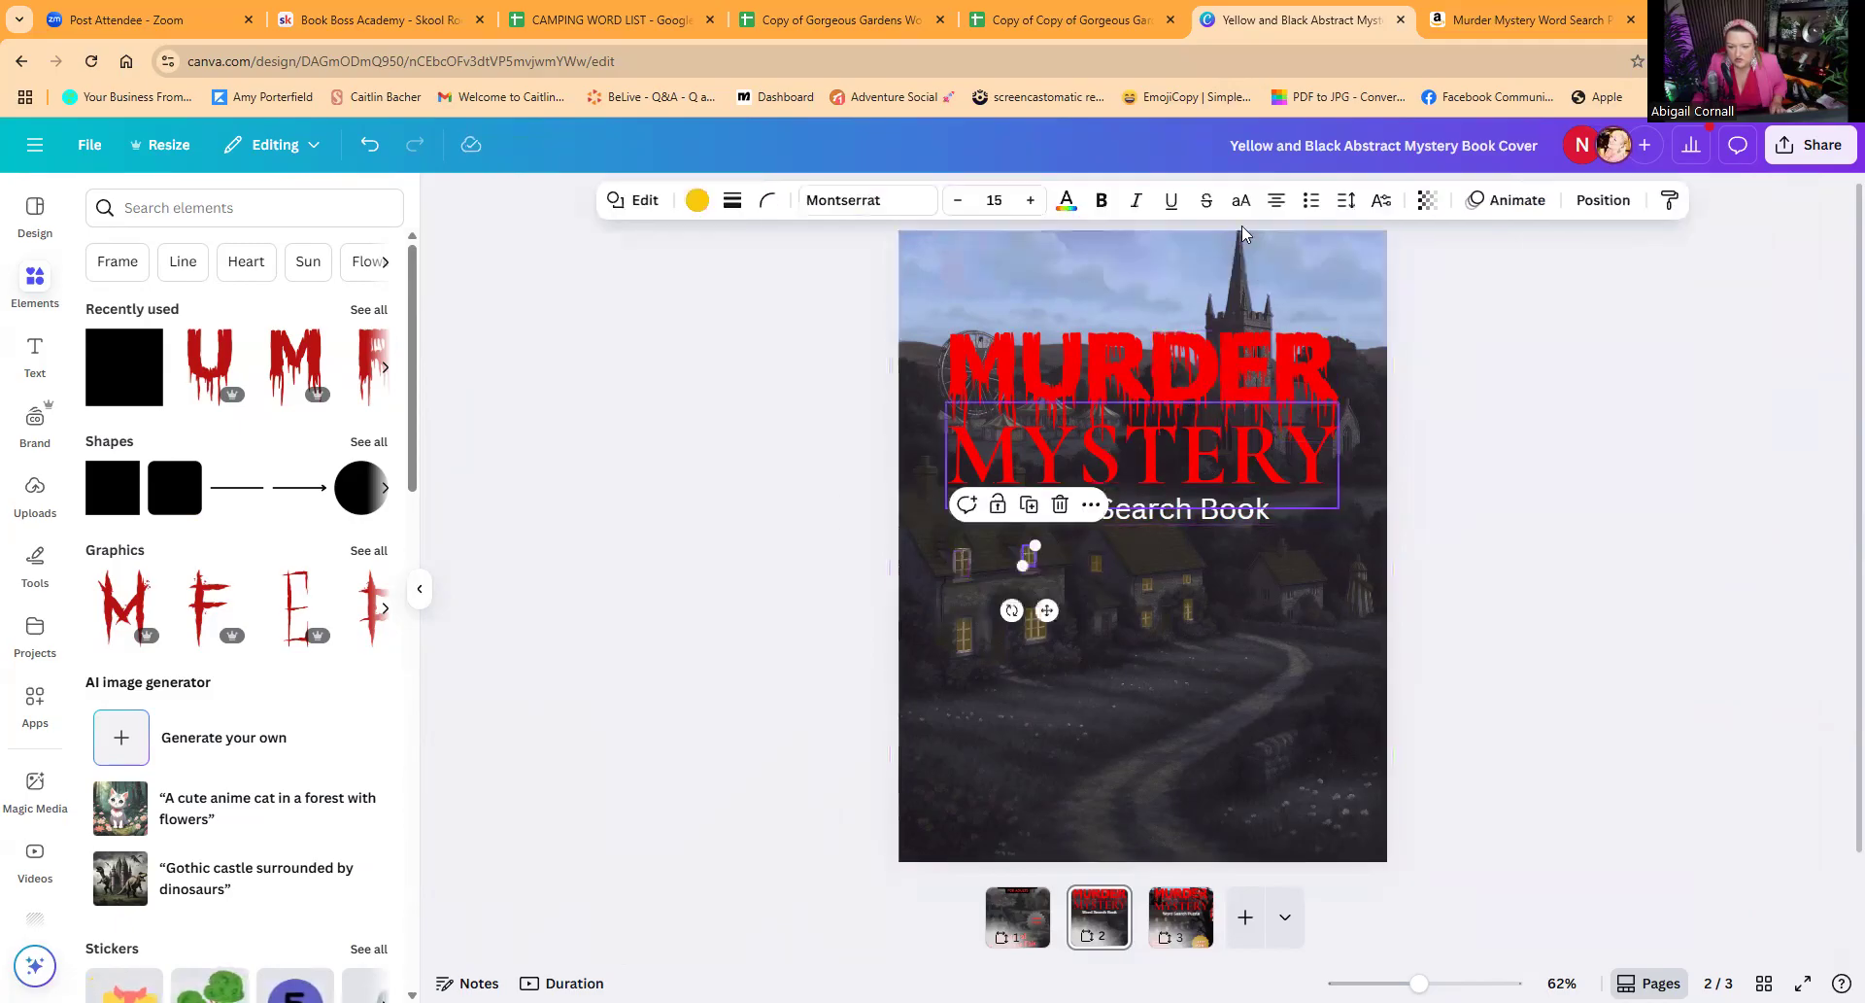
{"action": "left_click", "coordinate": [1424, 202]}
{"action": "left_click_drag", "start_coordinate": [1352, 282], "coordinate": [1335, 286]}
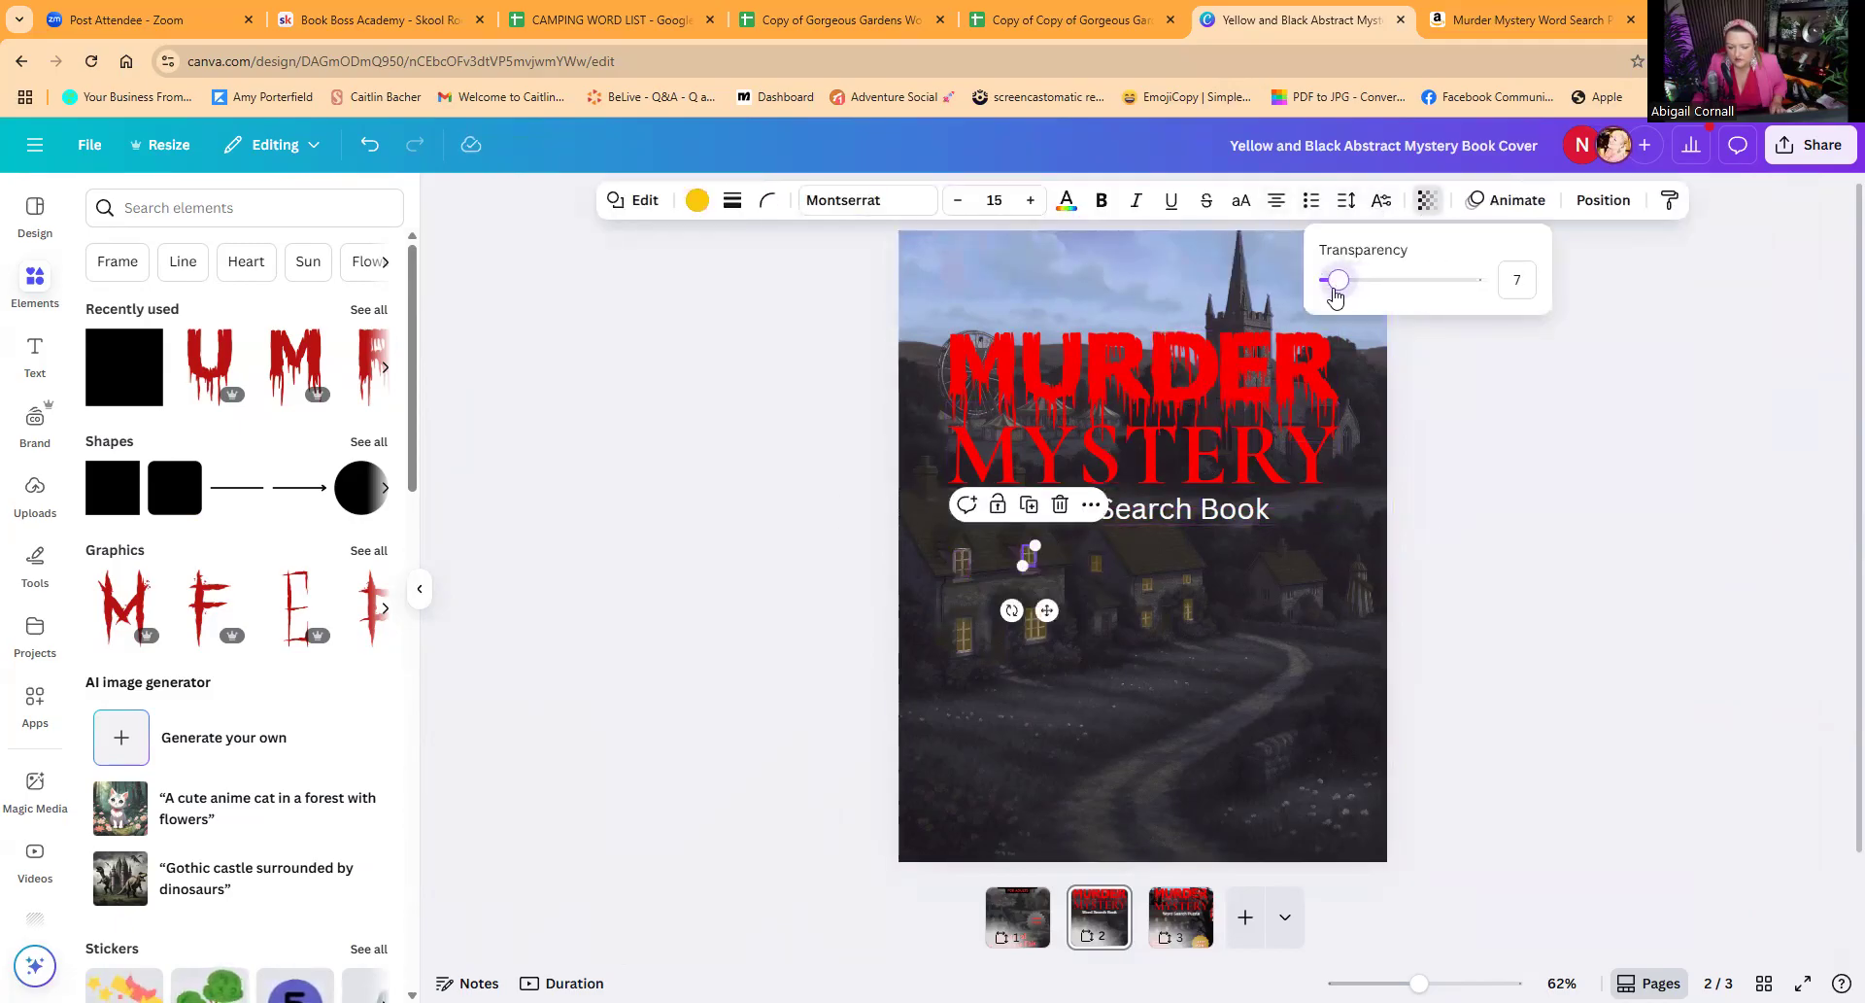
Step: Set the transparency of the nearest cottage's lower window rectangles to 5 for the right one and 7 for the left one
{"action": "left_click", "coordinate": [1035, 627]}
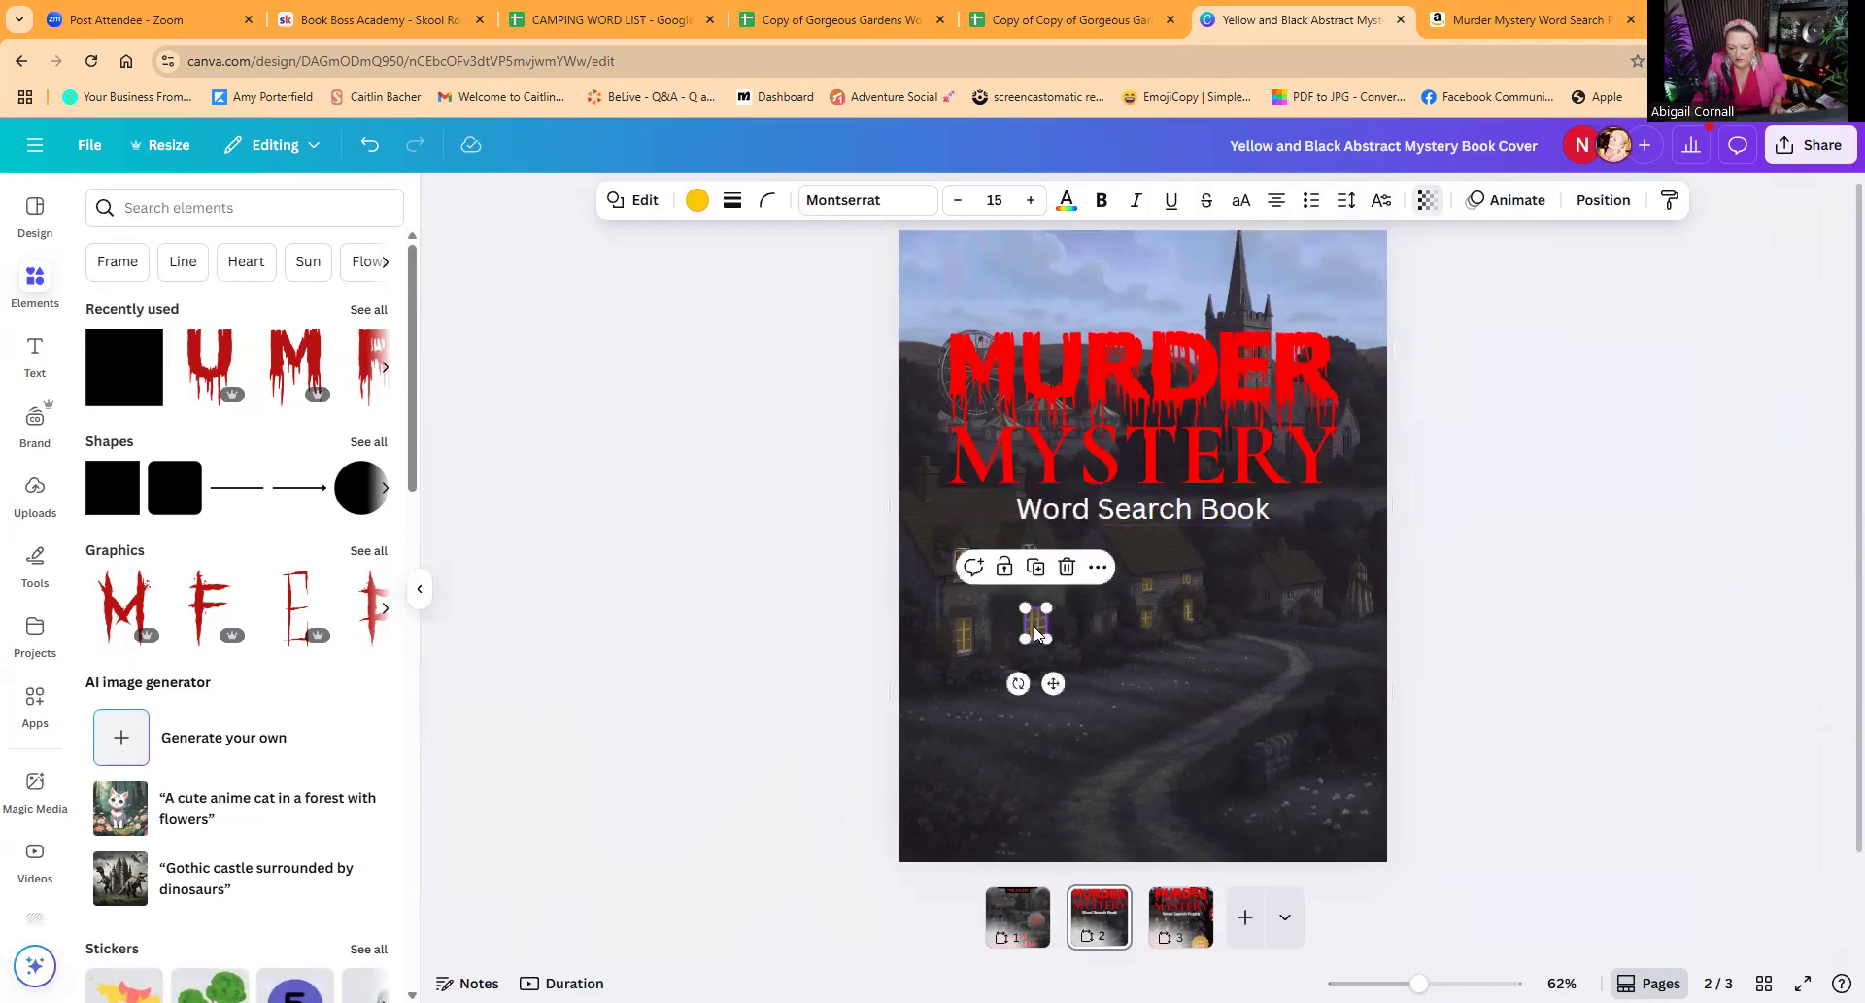
{"action": "left_click", "coordinate": [1425, 204]}
{"action": "left_click_drag", "start_coordinate": [1354, 284], "coordinate": [1333, 283]}
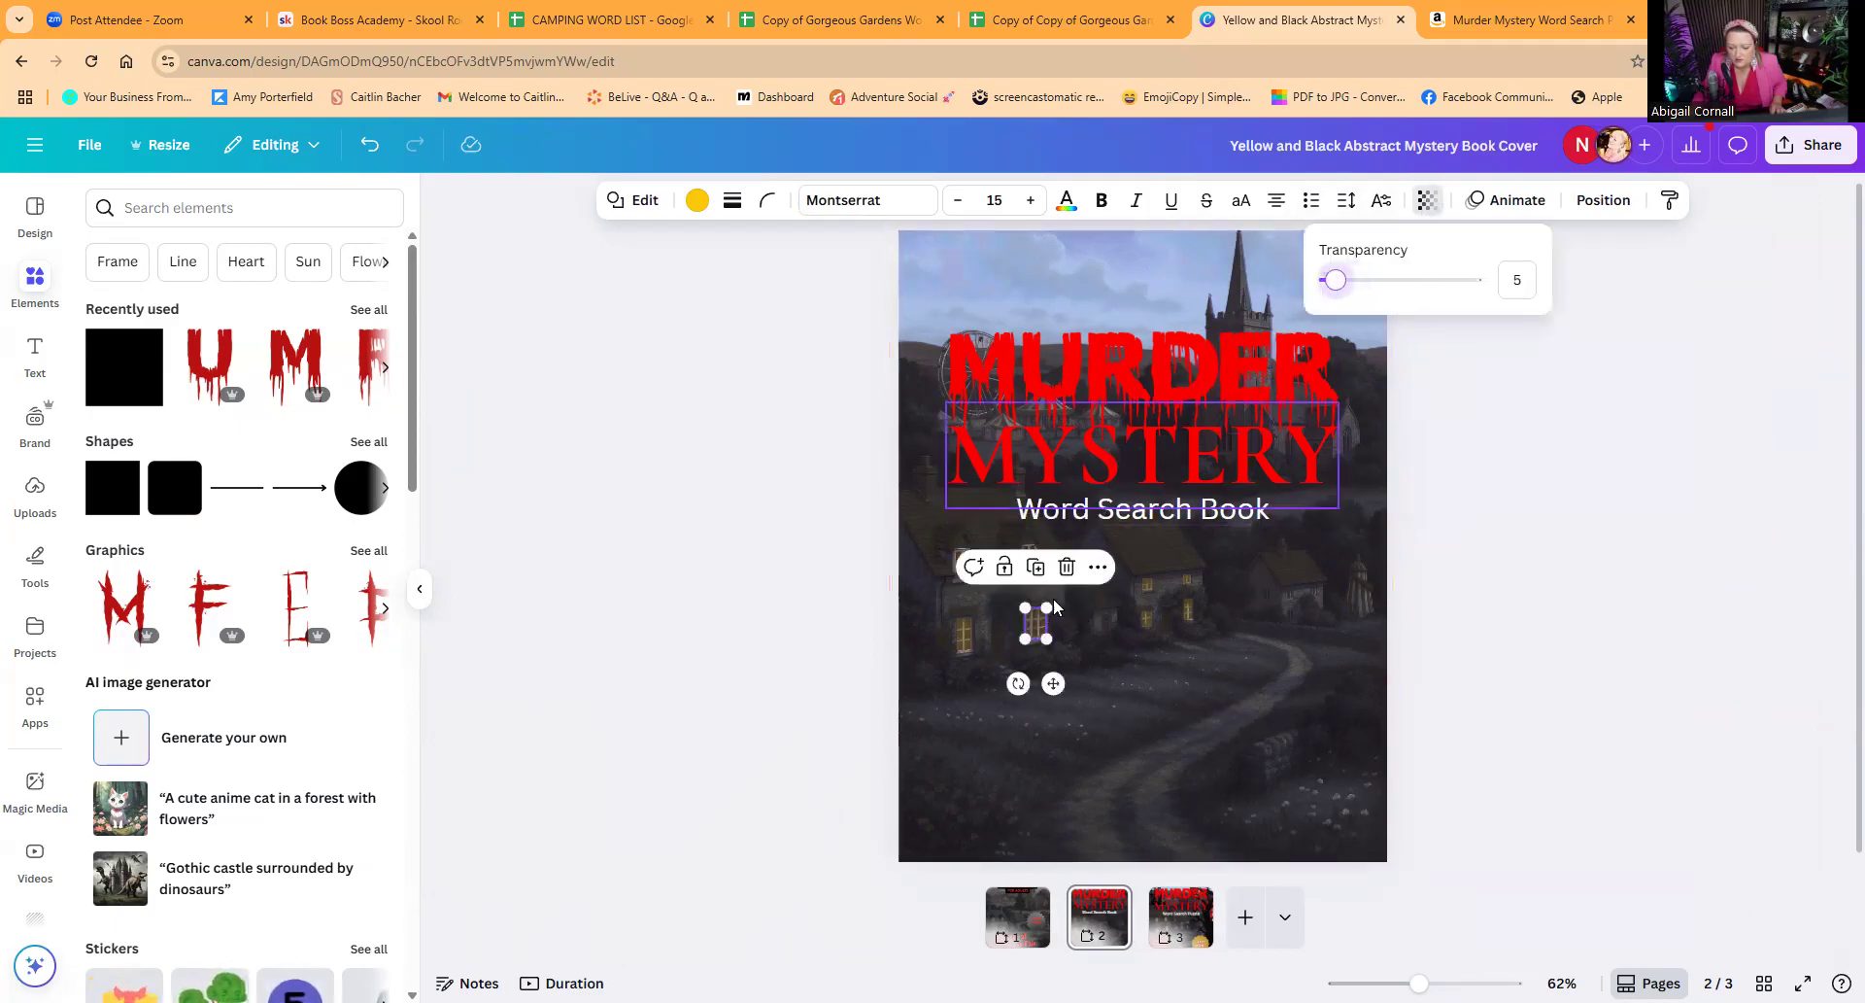
{"action": "left_click", "coordinate": [964, 633]}
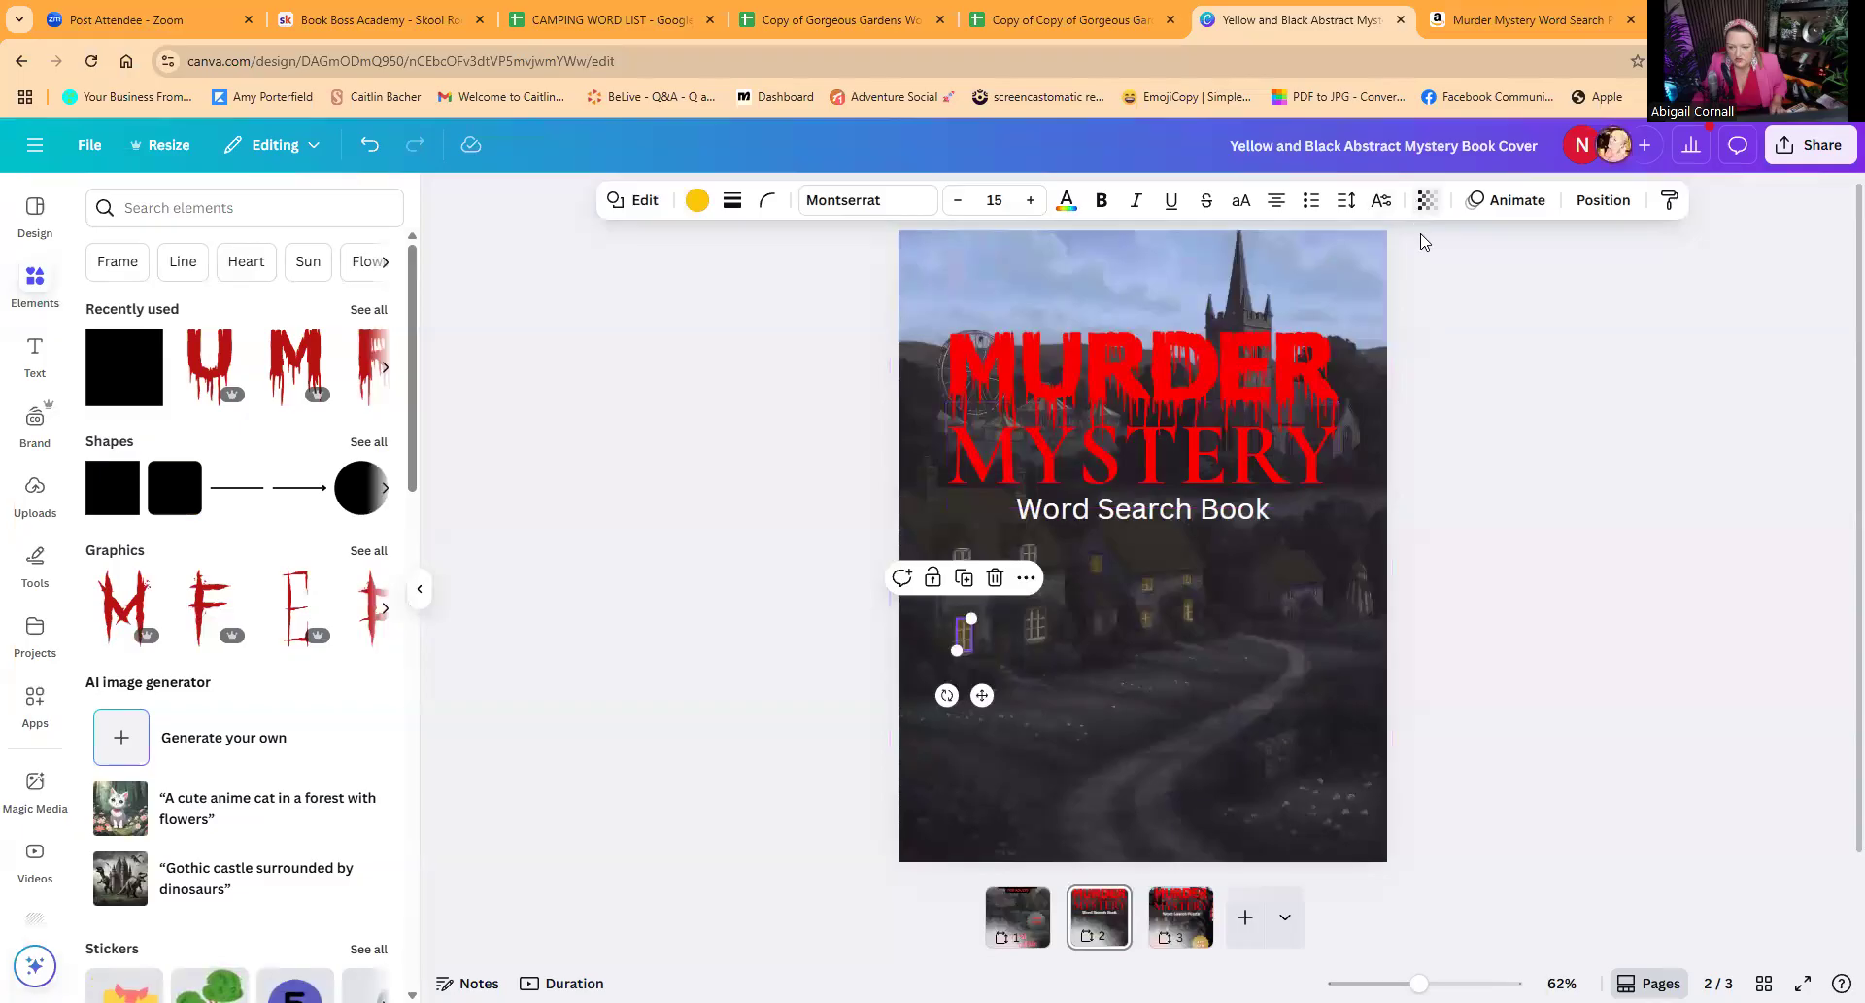
{"action": "left_click", "coordinate": [1426, 200]}
{"action": "left_click_drag", "start_coordinate": [1339, 292], "coordinate": [1337, 292]}
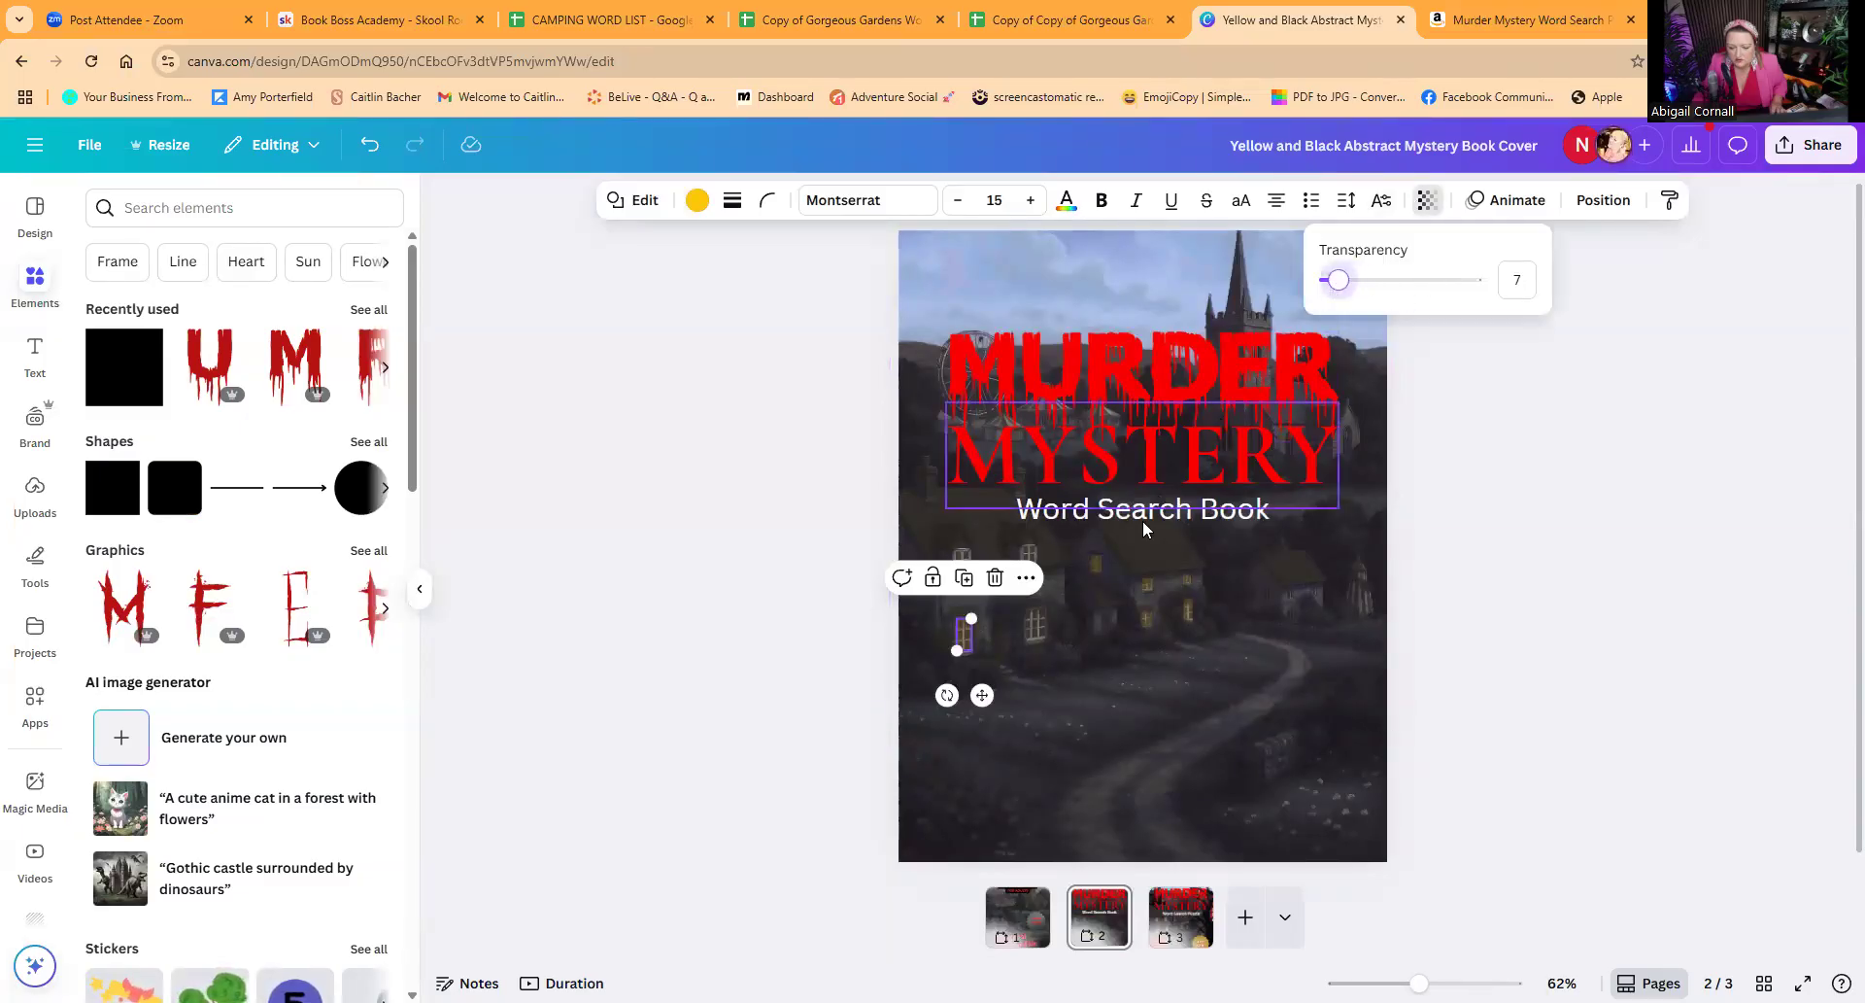
Step: Set the transparency of the middle cottage's leftmost window rectangle to 9 and lower that of its upper-left front window
{"action": "left_click", "coordinate": [1097, 563]}
{"action": "left_click", "coordinate": [1426, 199]}
{"action": "left_click_drag", "start_coordinate": [1347, 288], "coordinate": [1337, 282]}
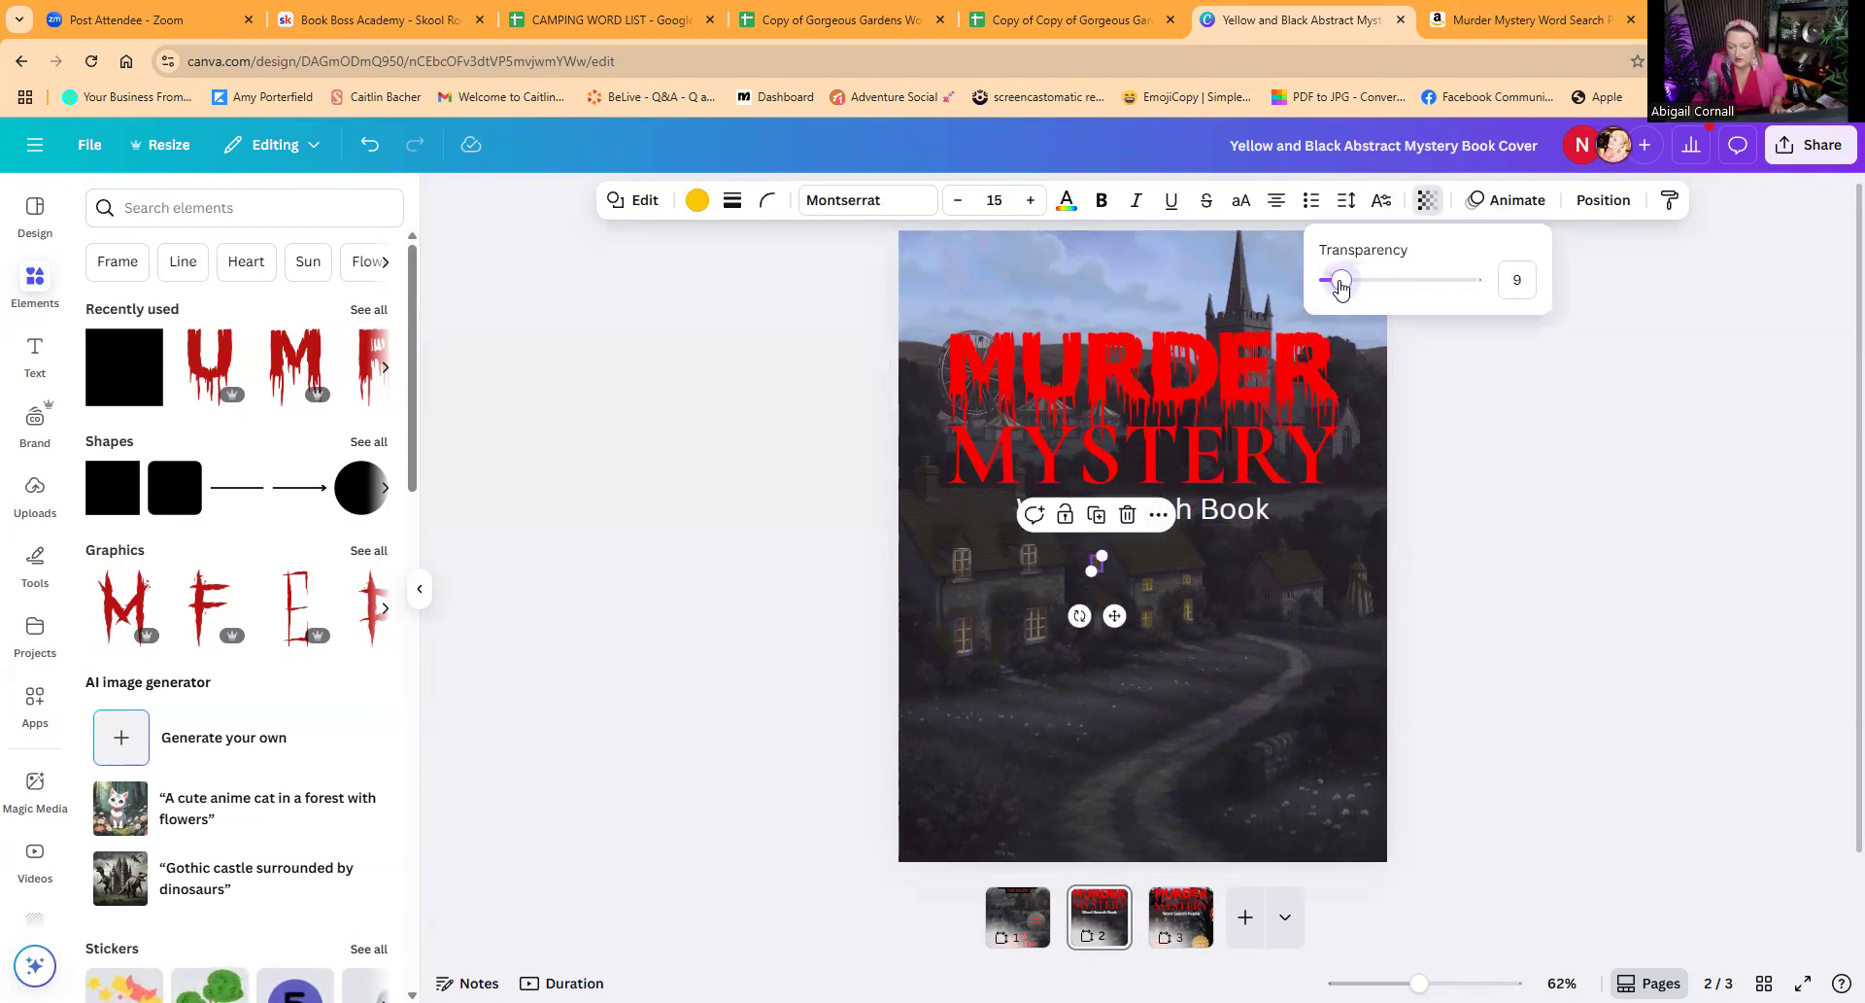
{"action": "left_click", "coordinate": [1146, 589]}
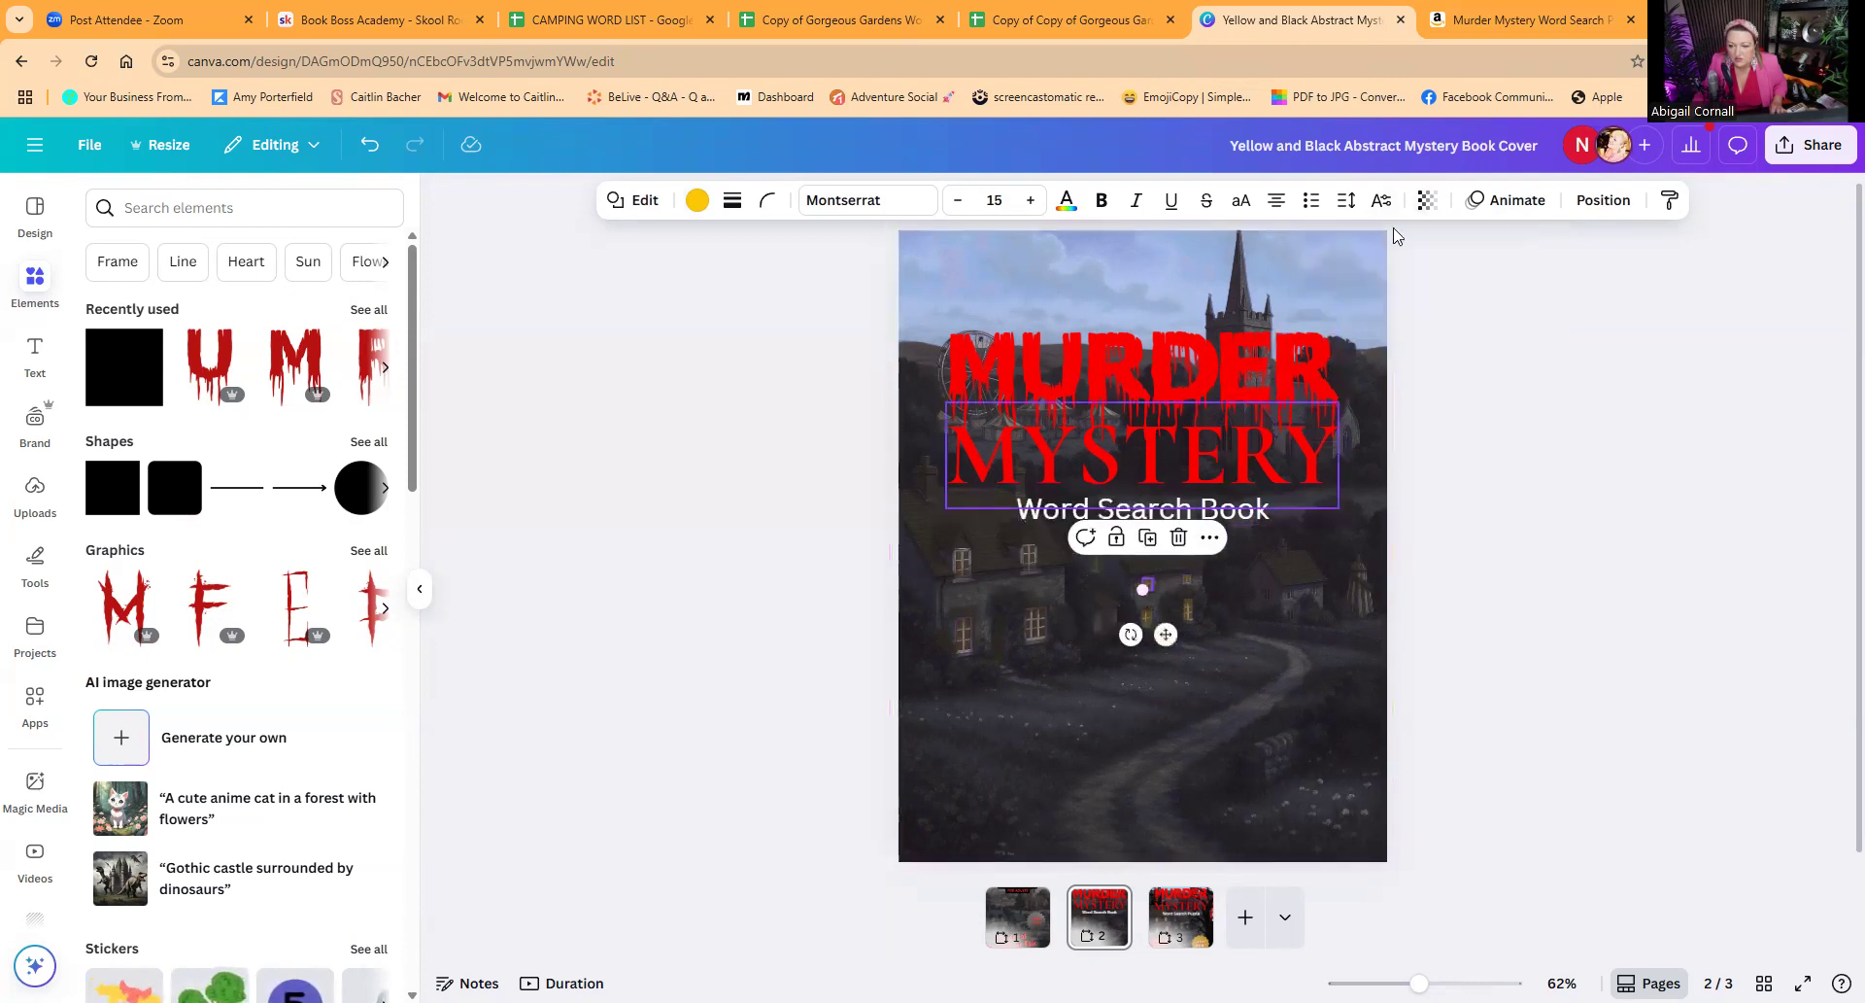
{"action": "left_click", "coordinate": [1426, 199]}
{"action": "left_click", "coordinate": [1341, 281]}
Step: Lower the transparency of the middle cottage's upper-right window rectangle and set its lower-right one to 12
{"action": "left_click", "coordinate": [1186, 581]}
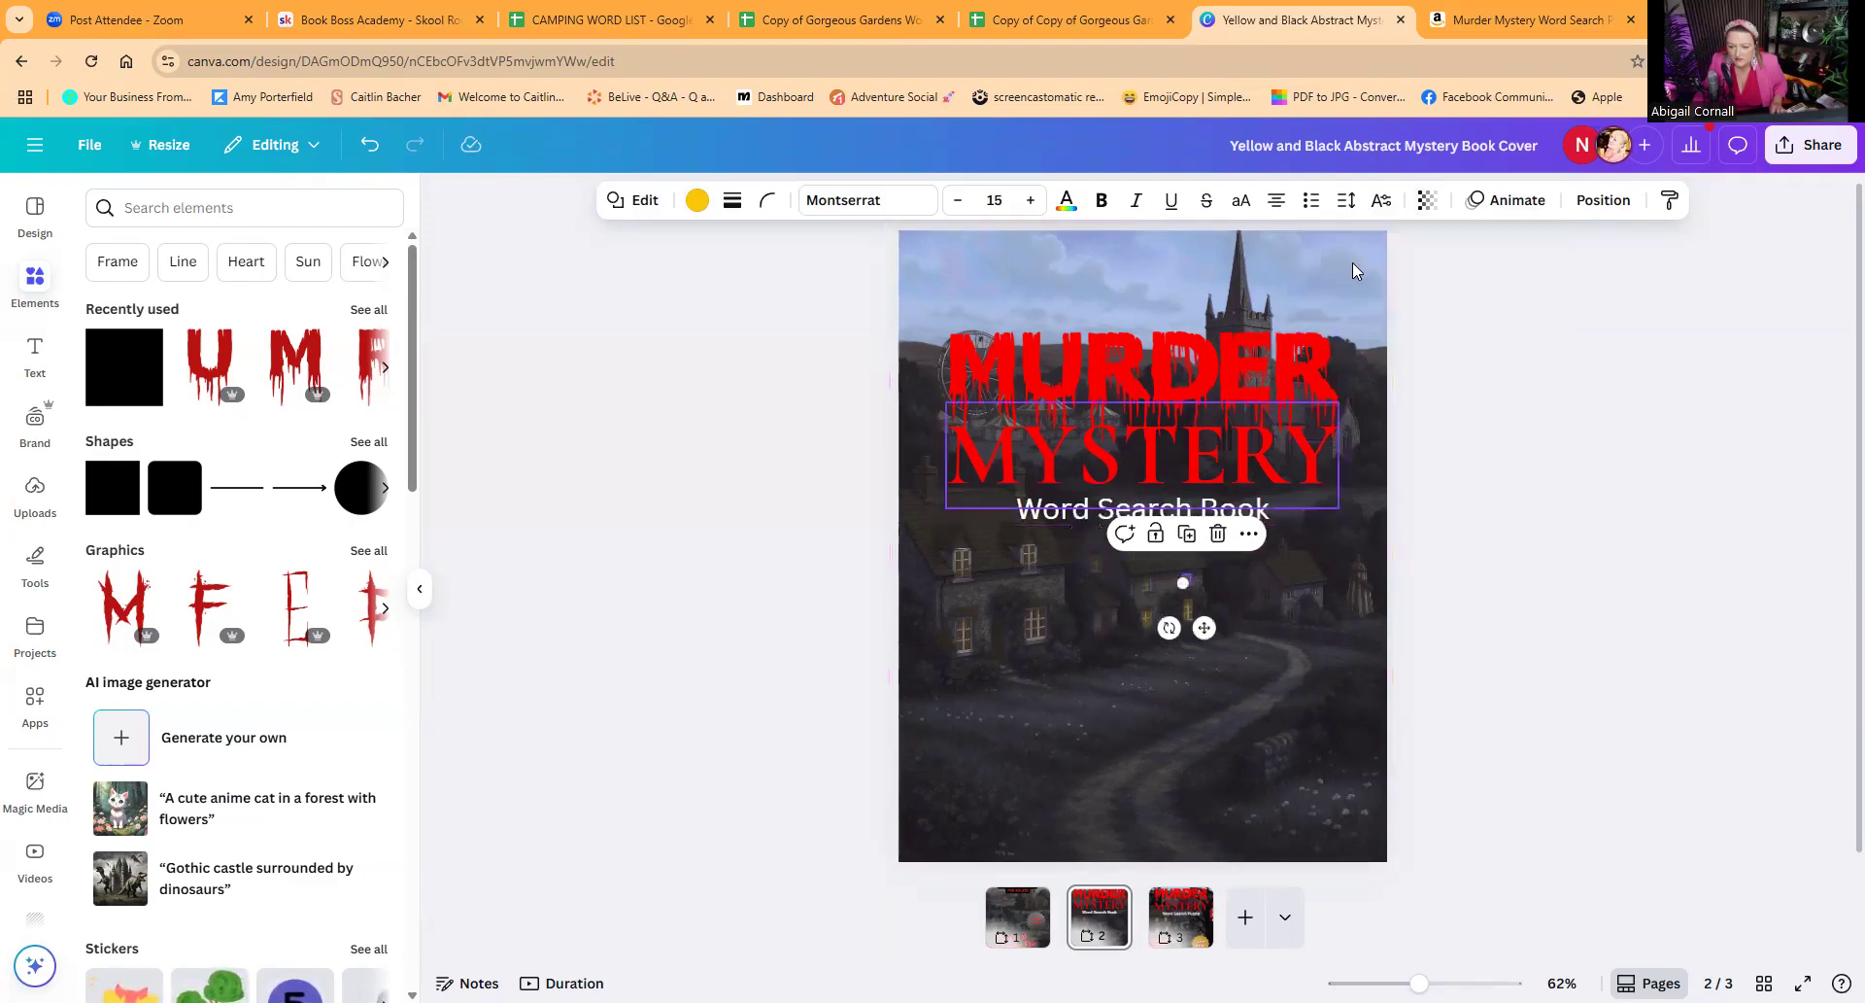
{"action": "left_click", "coordinate": [1426, 199]}
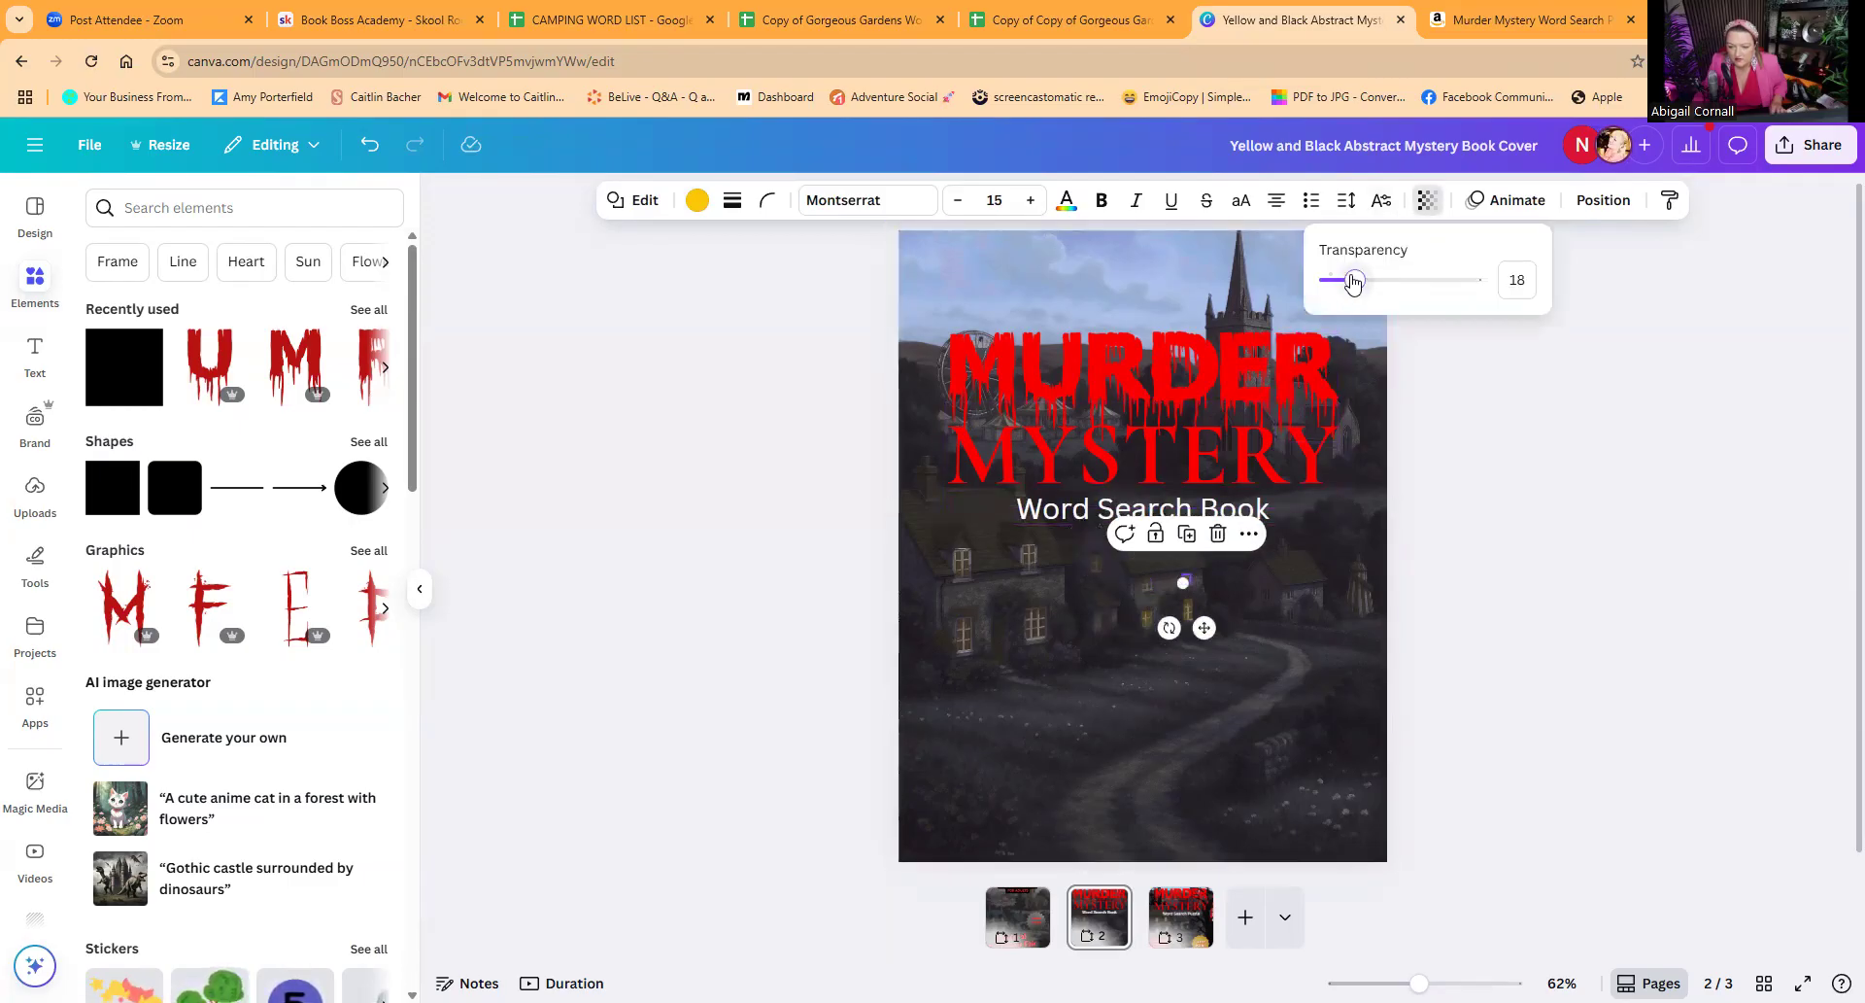
{"action": "left_click", "coordinate": [1189, 604]}
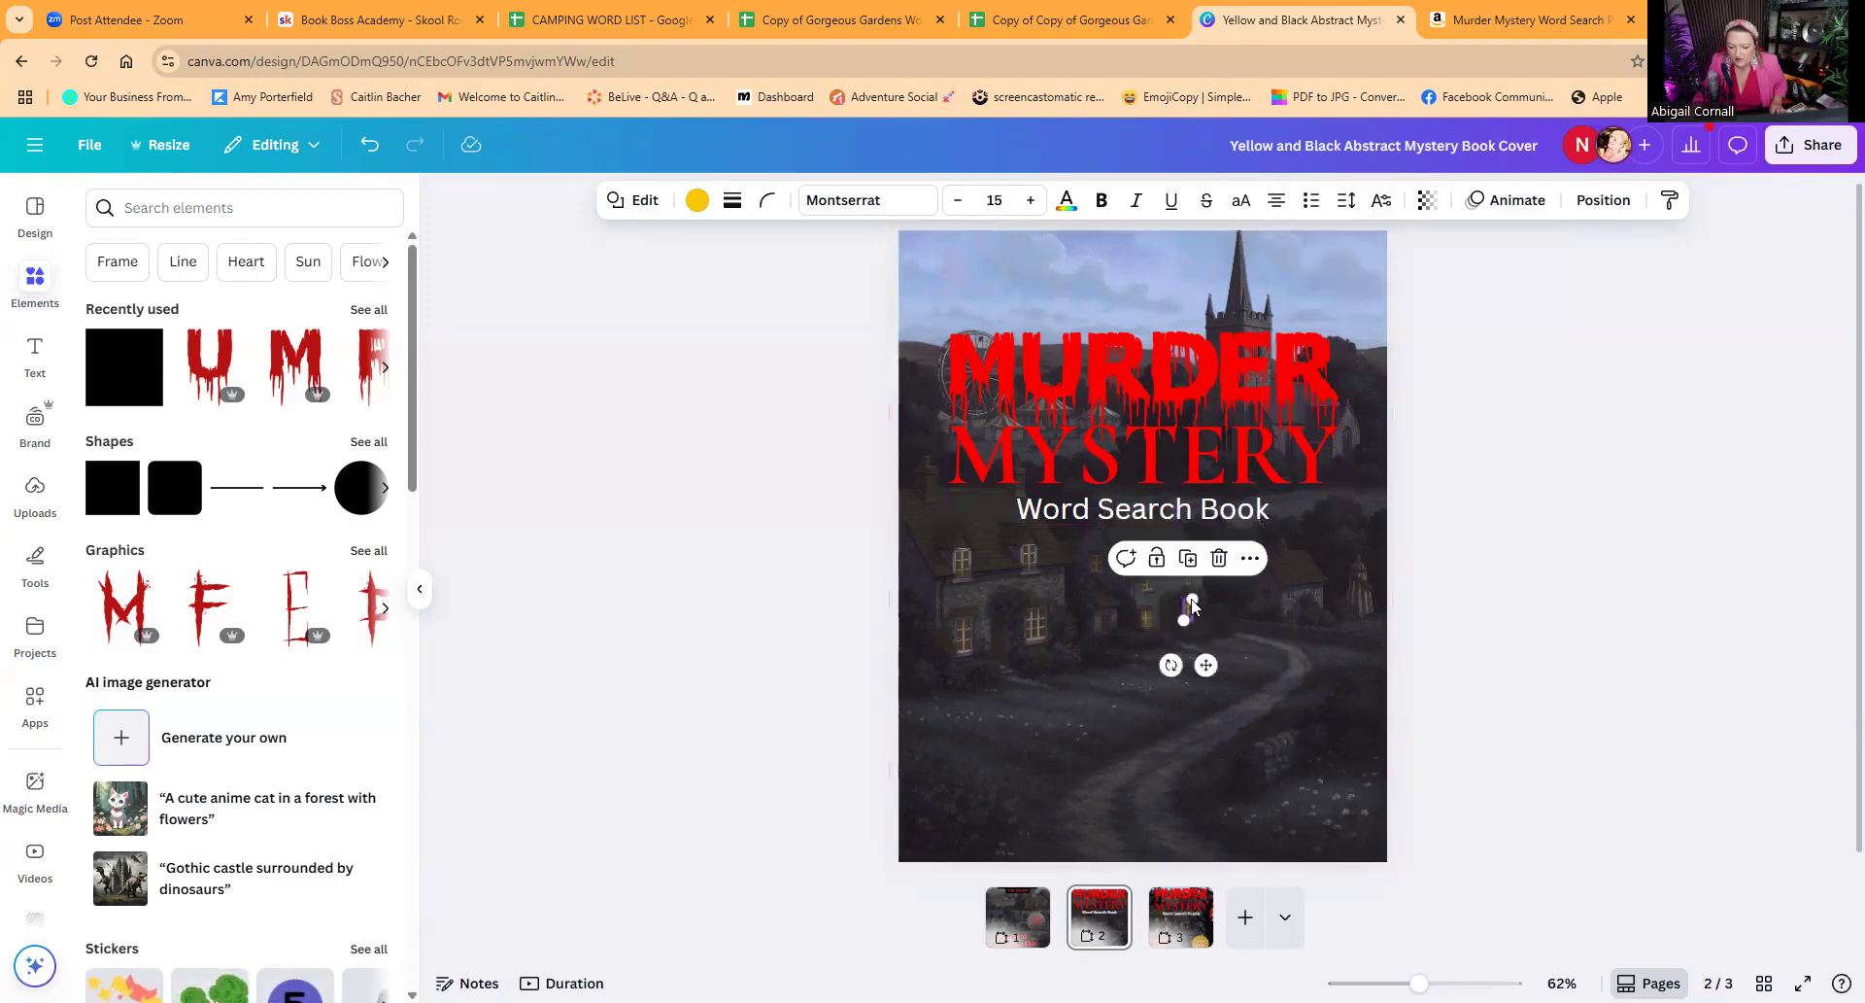
{"action": "left_click", "coordinate": [1426, 199]}
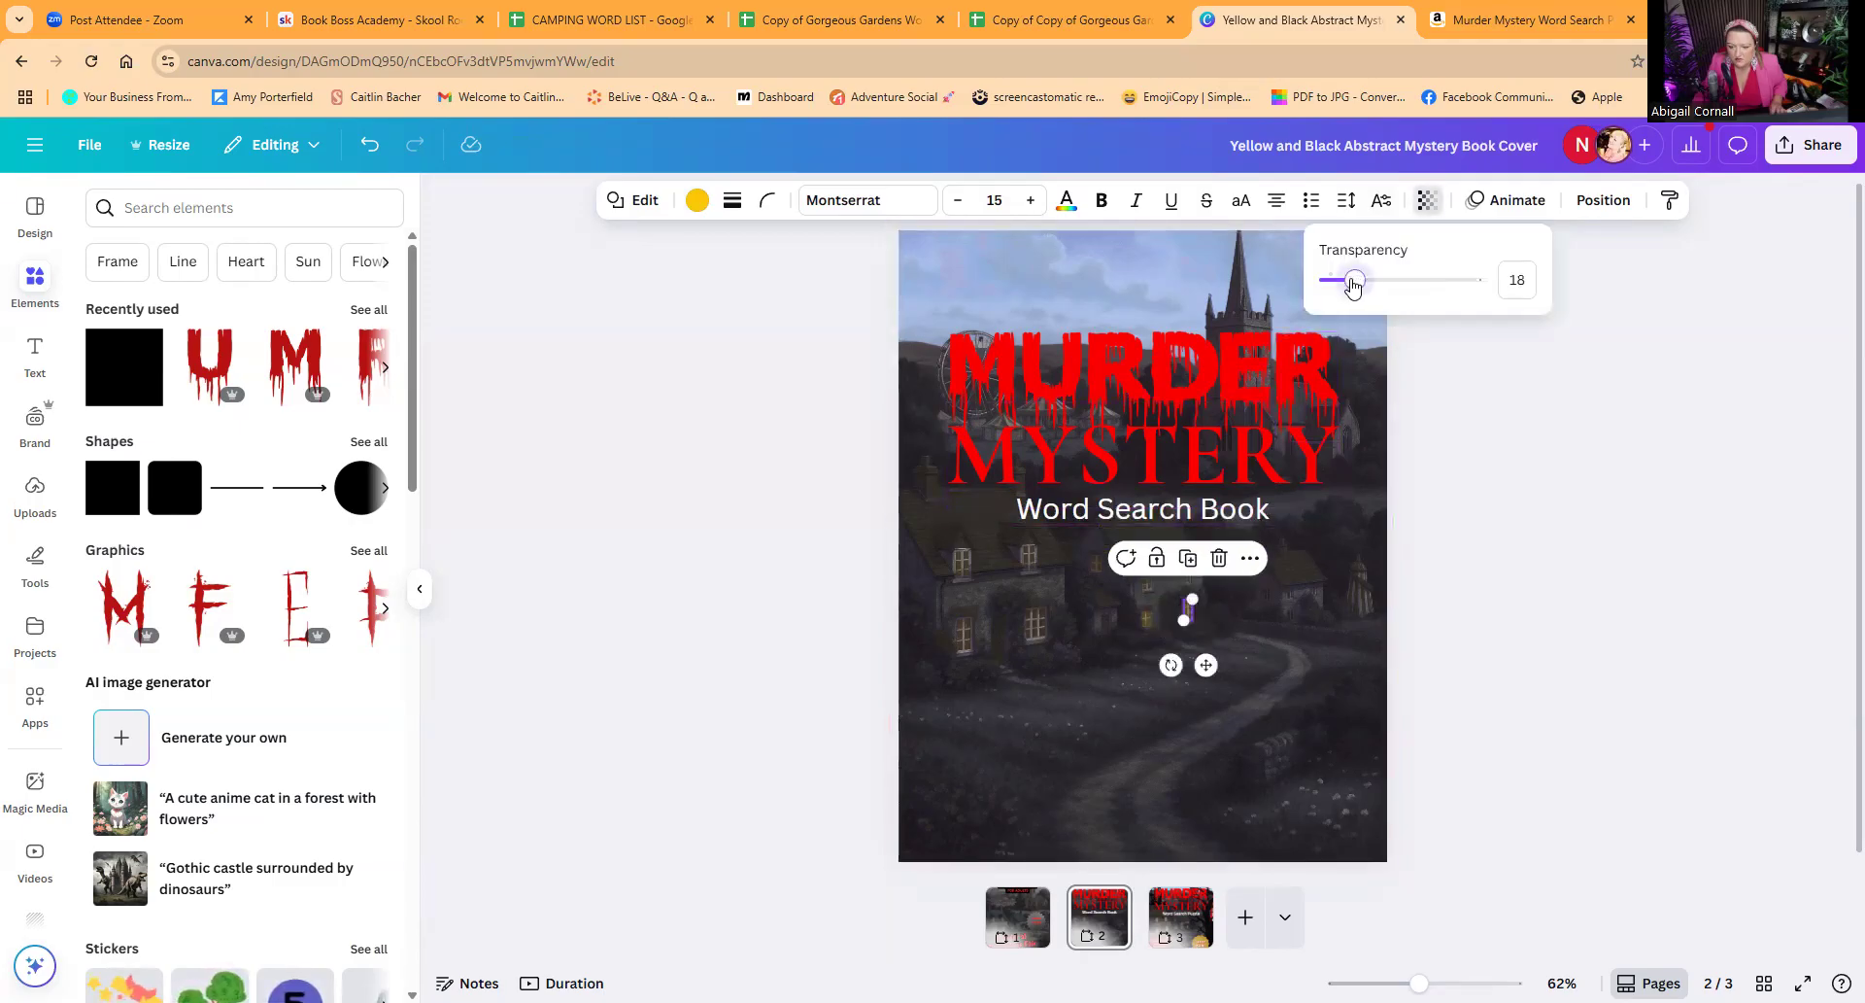
Step: Lower the transparency of the middle cottage's lower-left front window rectangle and set its leftmost window rectangle to 7
{"action": "left_click", "coordinate": [1147, 619]}
{"action": "left_click", "coordinate": [1423, 202]}
{"action": "left_click_drag", "start_coordinate": [1356, 282], "coordinate": [1336, 281]}
{"action": "left_click", "coordinate": [1098, 595]}
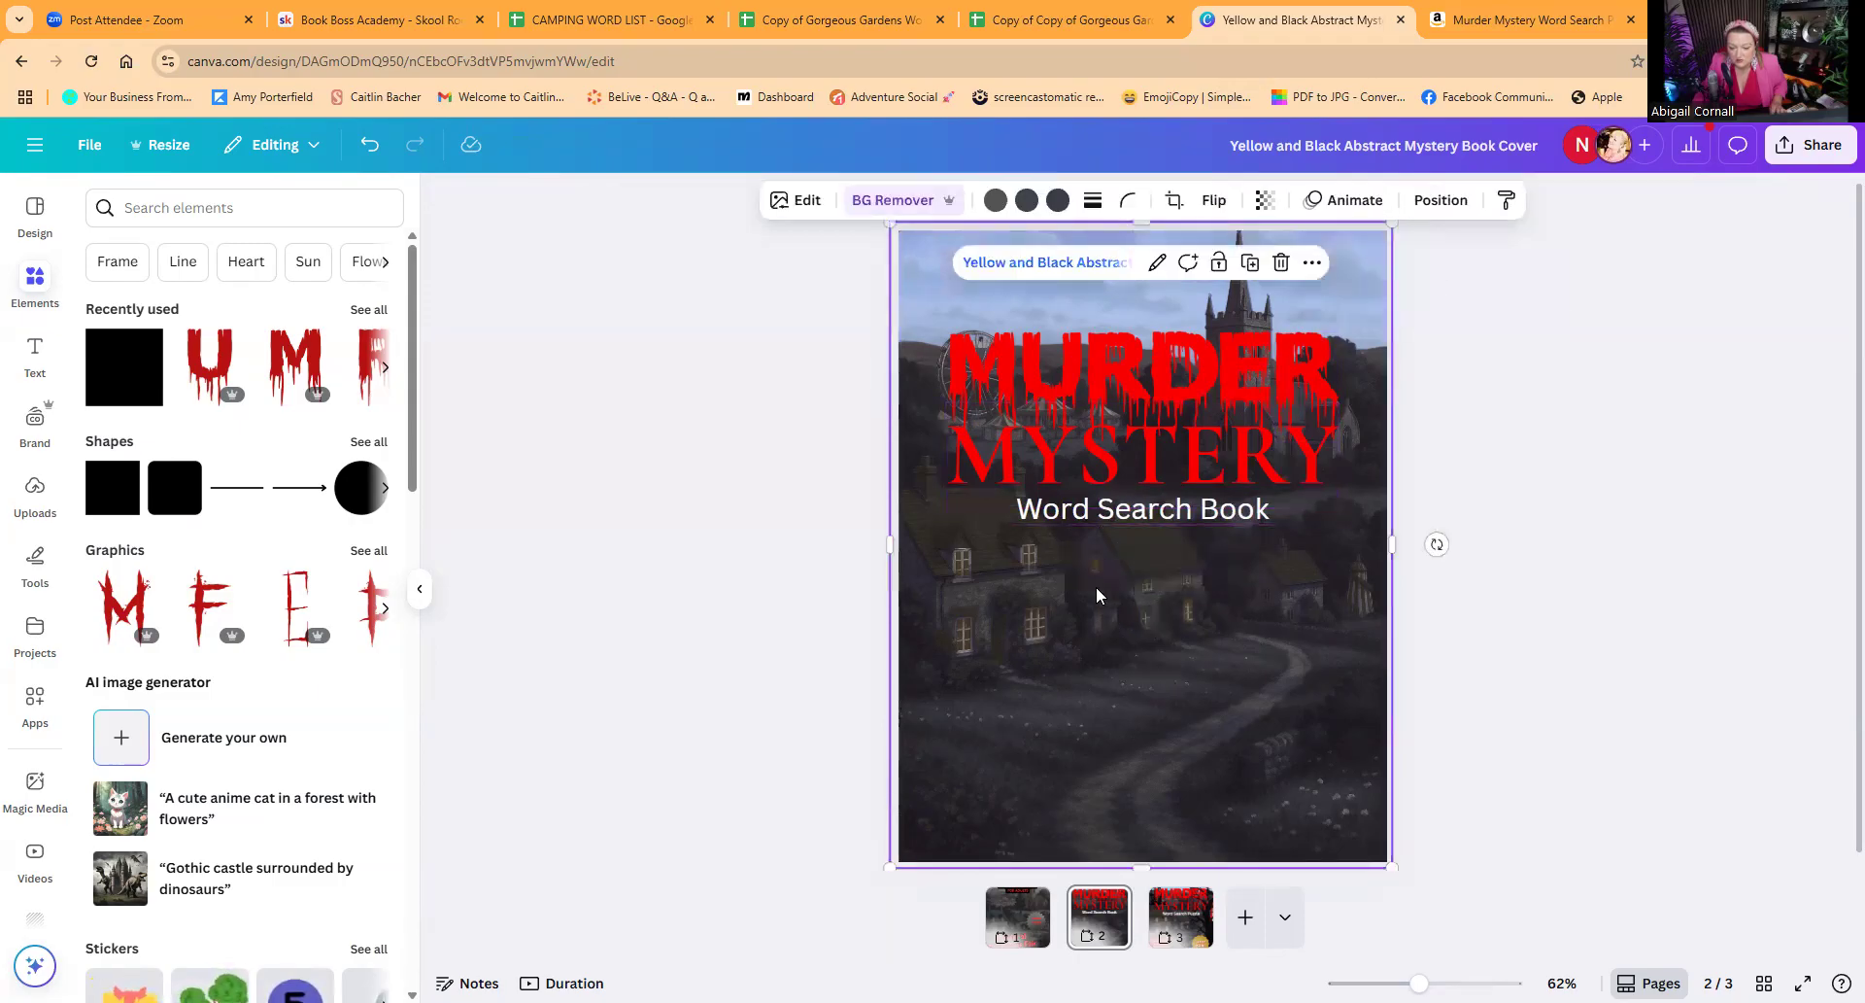
{"action": "left_click", "coordinate": [1095, 564]}
{"action": "left_click", "coordinate": [1426, 200]}
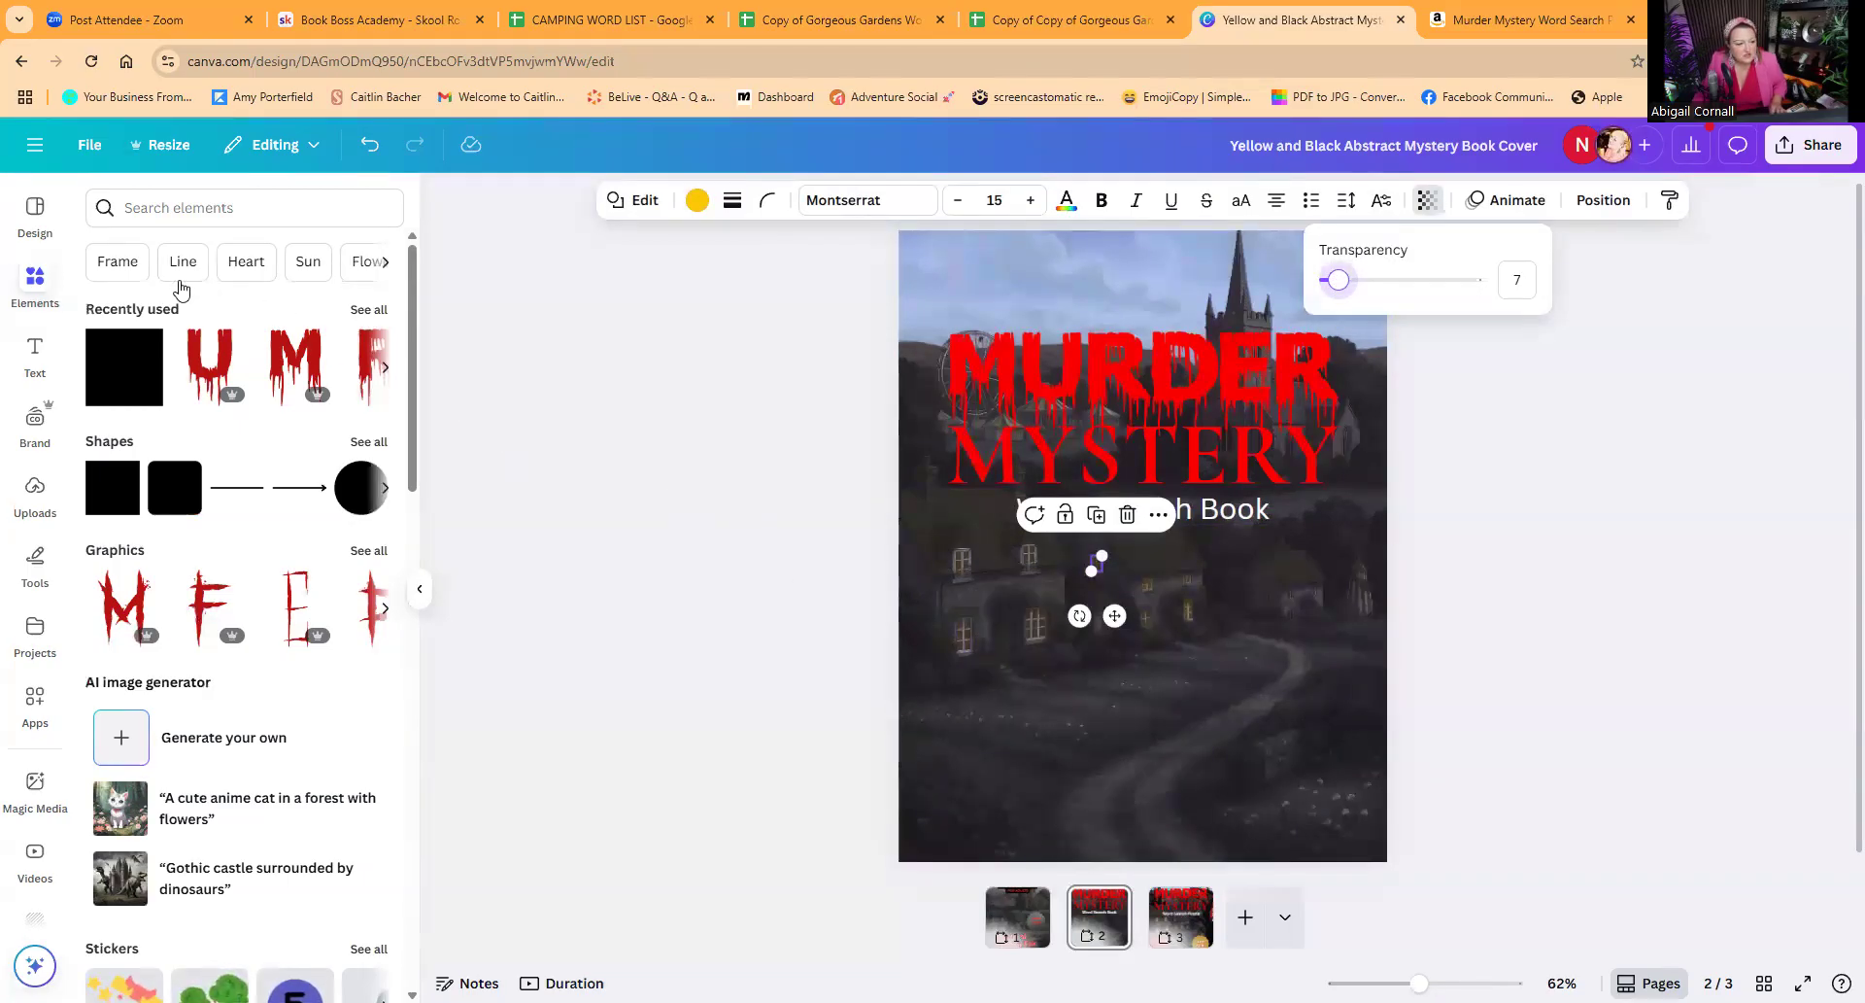
Step: Search the elements for "orange glow" and add the first round glow graphic, shrunk to window size on the cover's dark lower-left area
{"action": "left_click", "coordinate": [156, 208]}
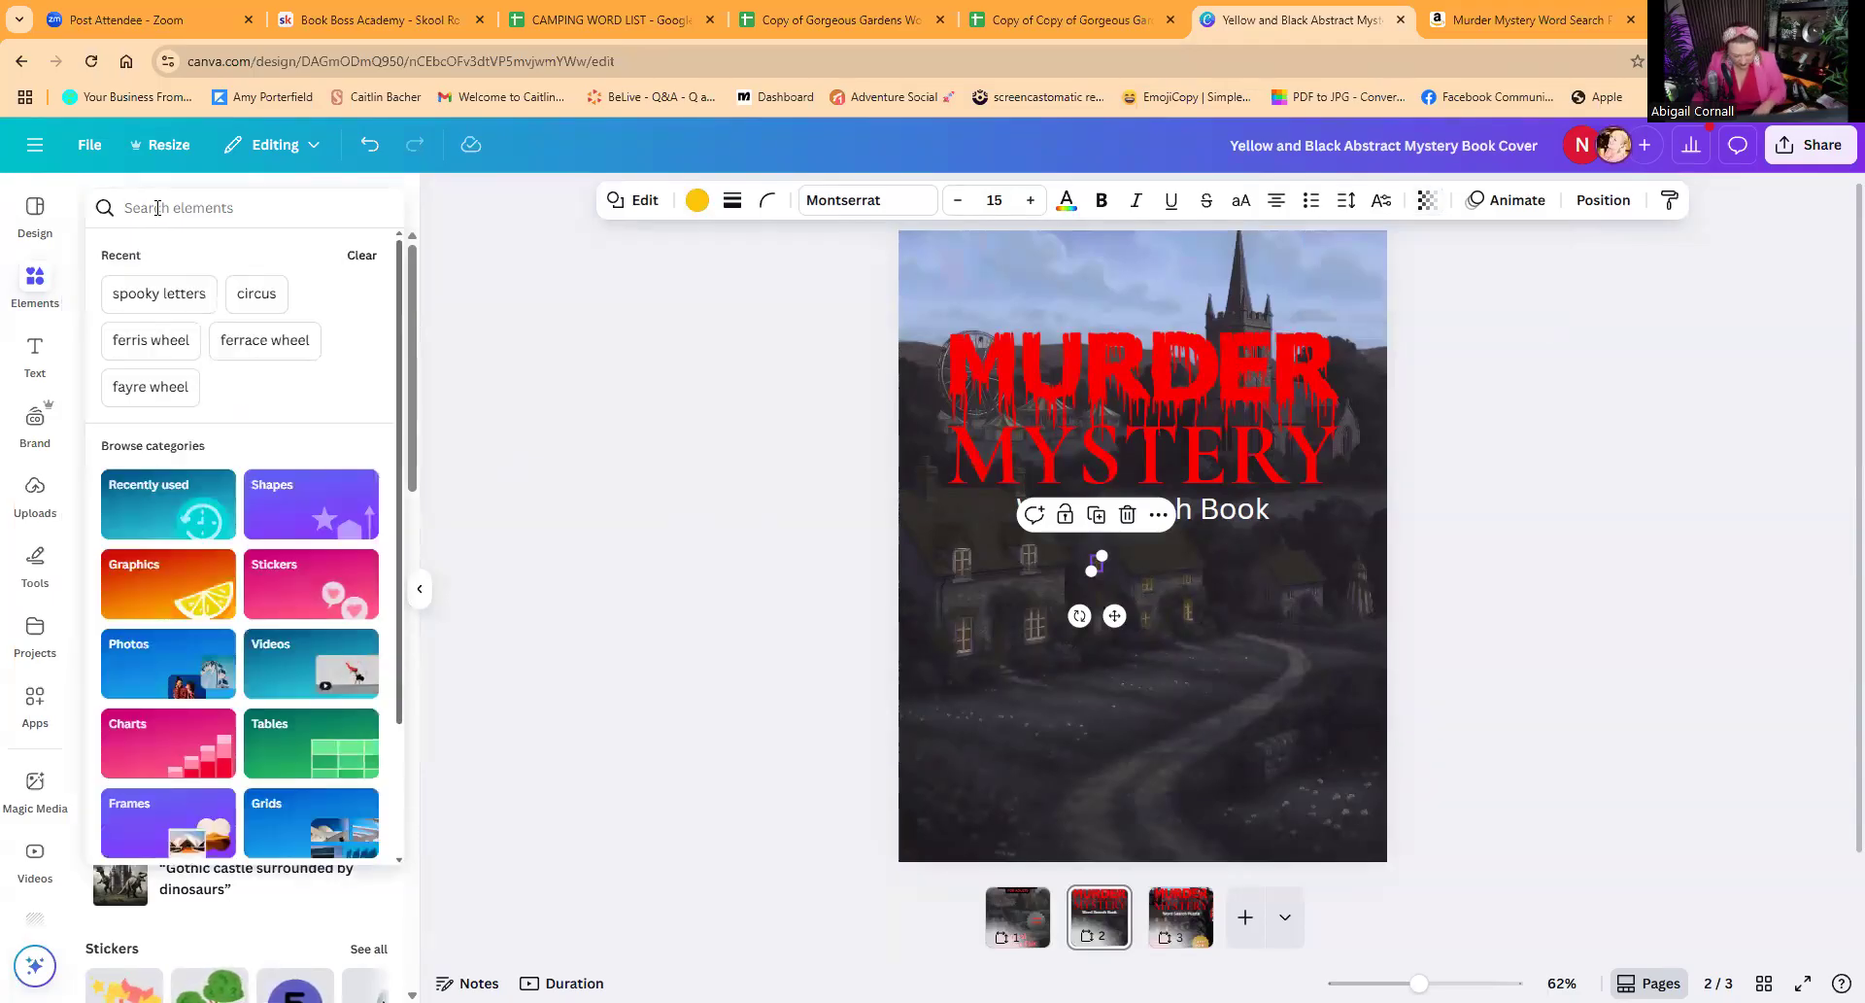
{"action": "type", "text": "o"}
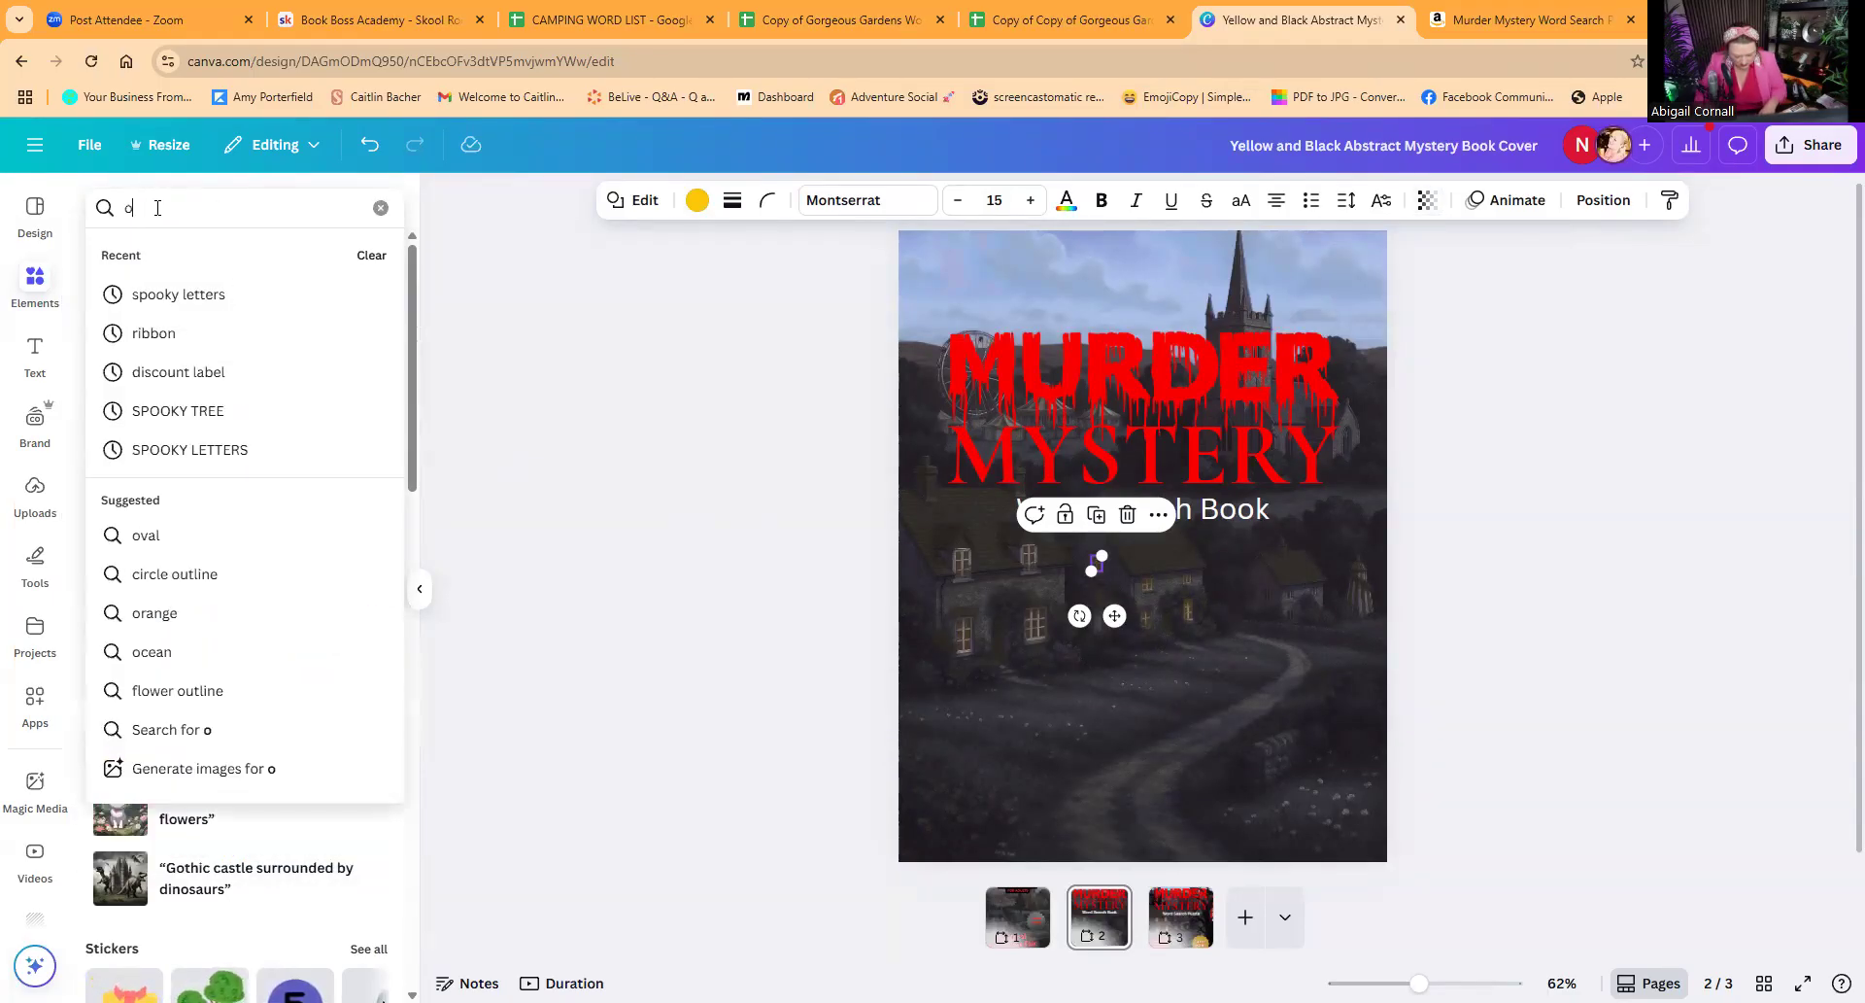
{"action": "type", "text": "range glow"}
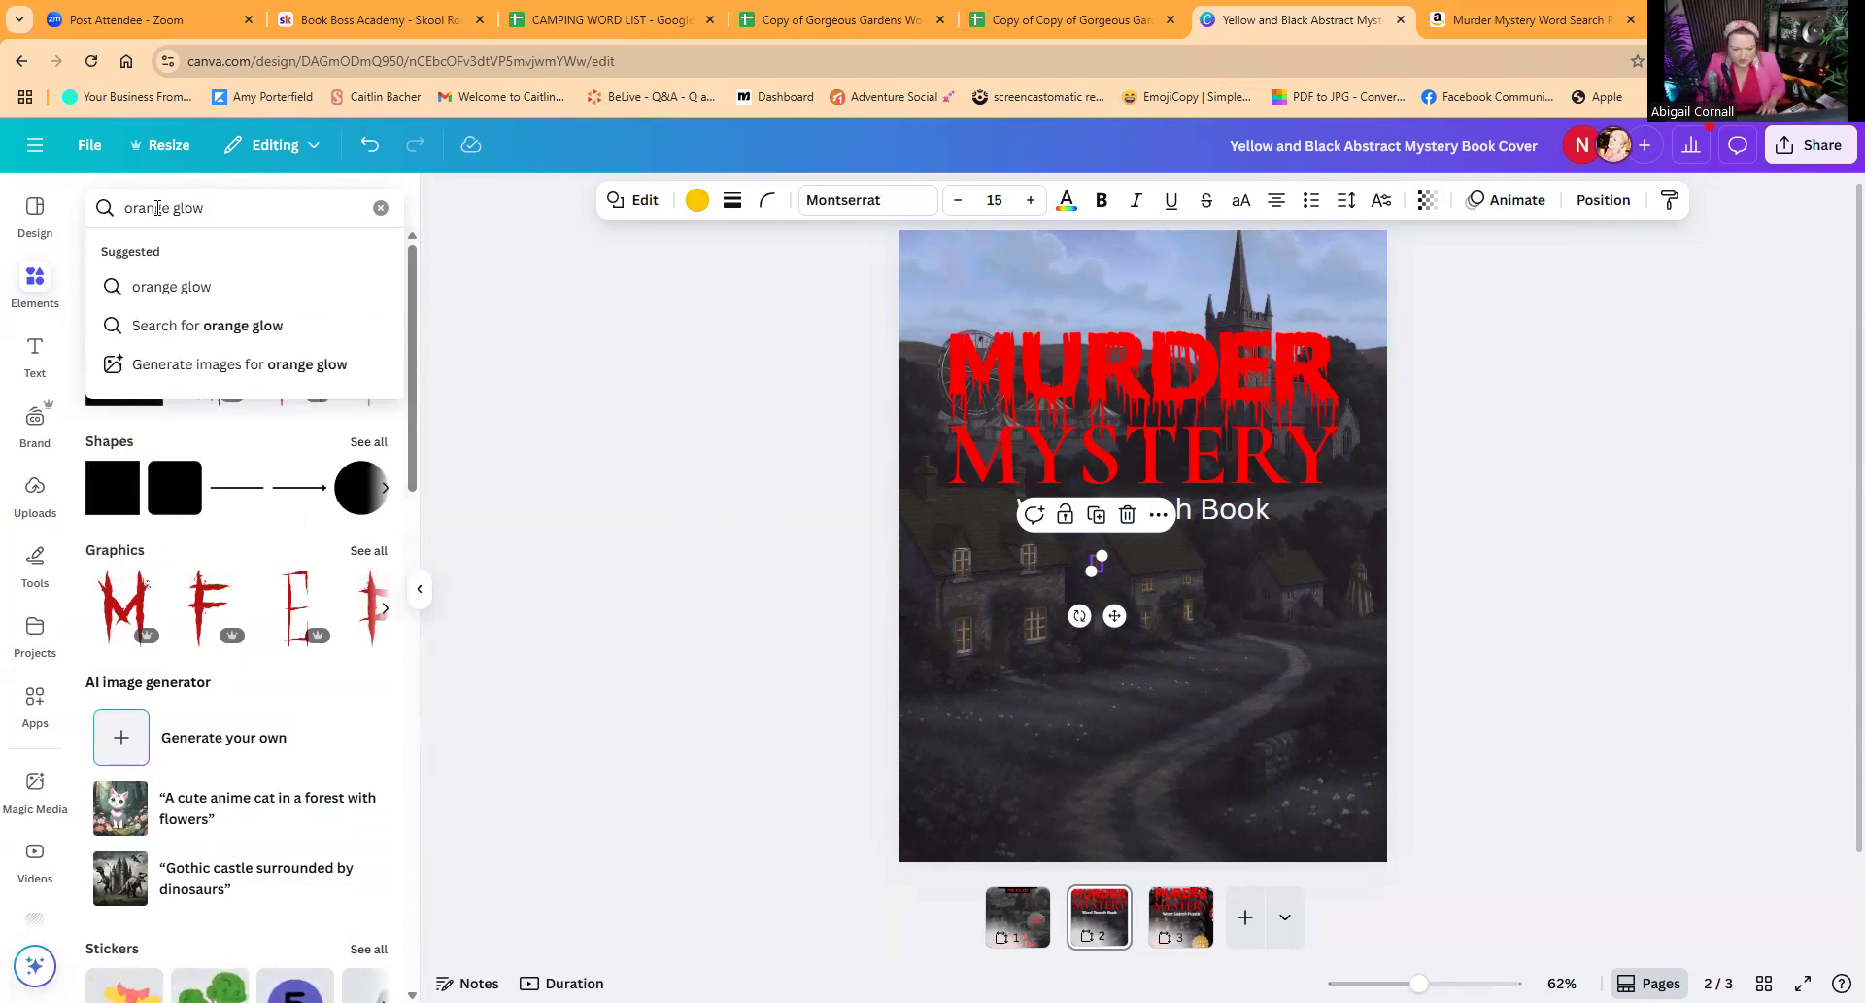
{"action": "key", "text": "Return"}
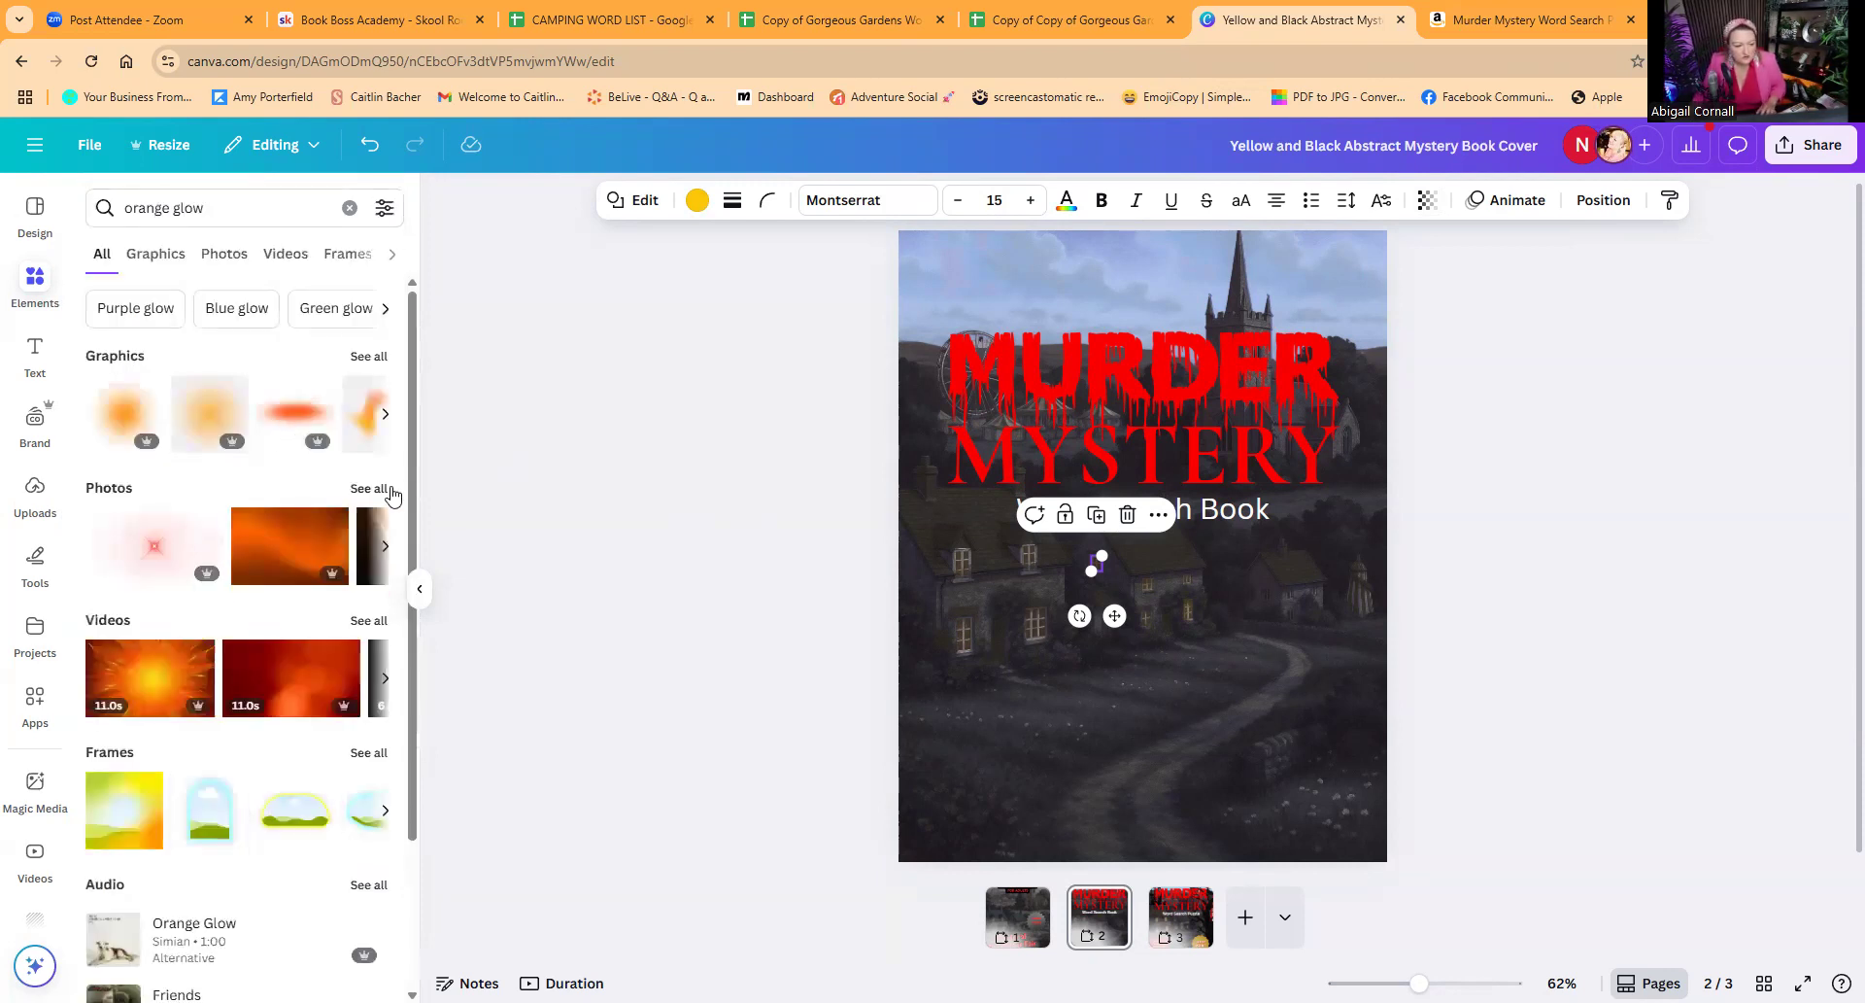
{"action": "left_click", "coordinate": [127, 425]}
{"action": "left_click_drag", "start_coordinate": [1153, 623], "coordinate": [1178, 675]}
{"action": "left_click_drag", "start_coordinate": [1360, 398], "coordinate": [1000, 776]}
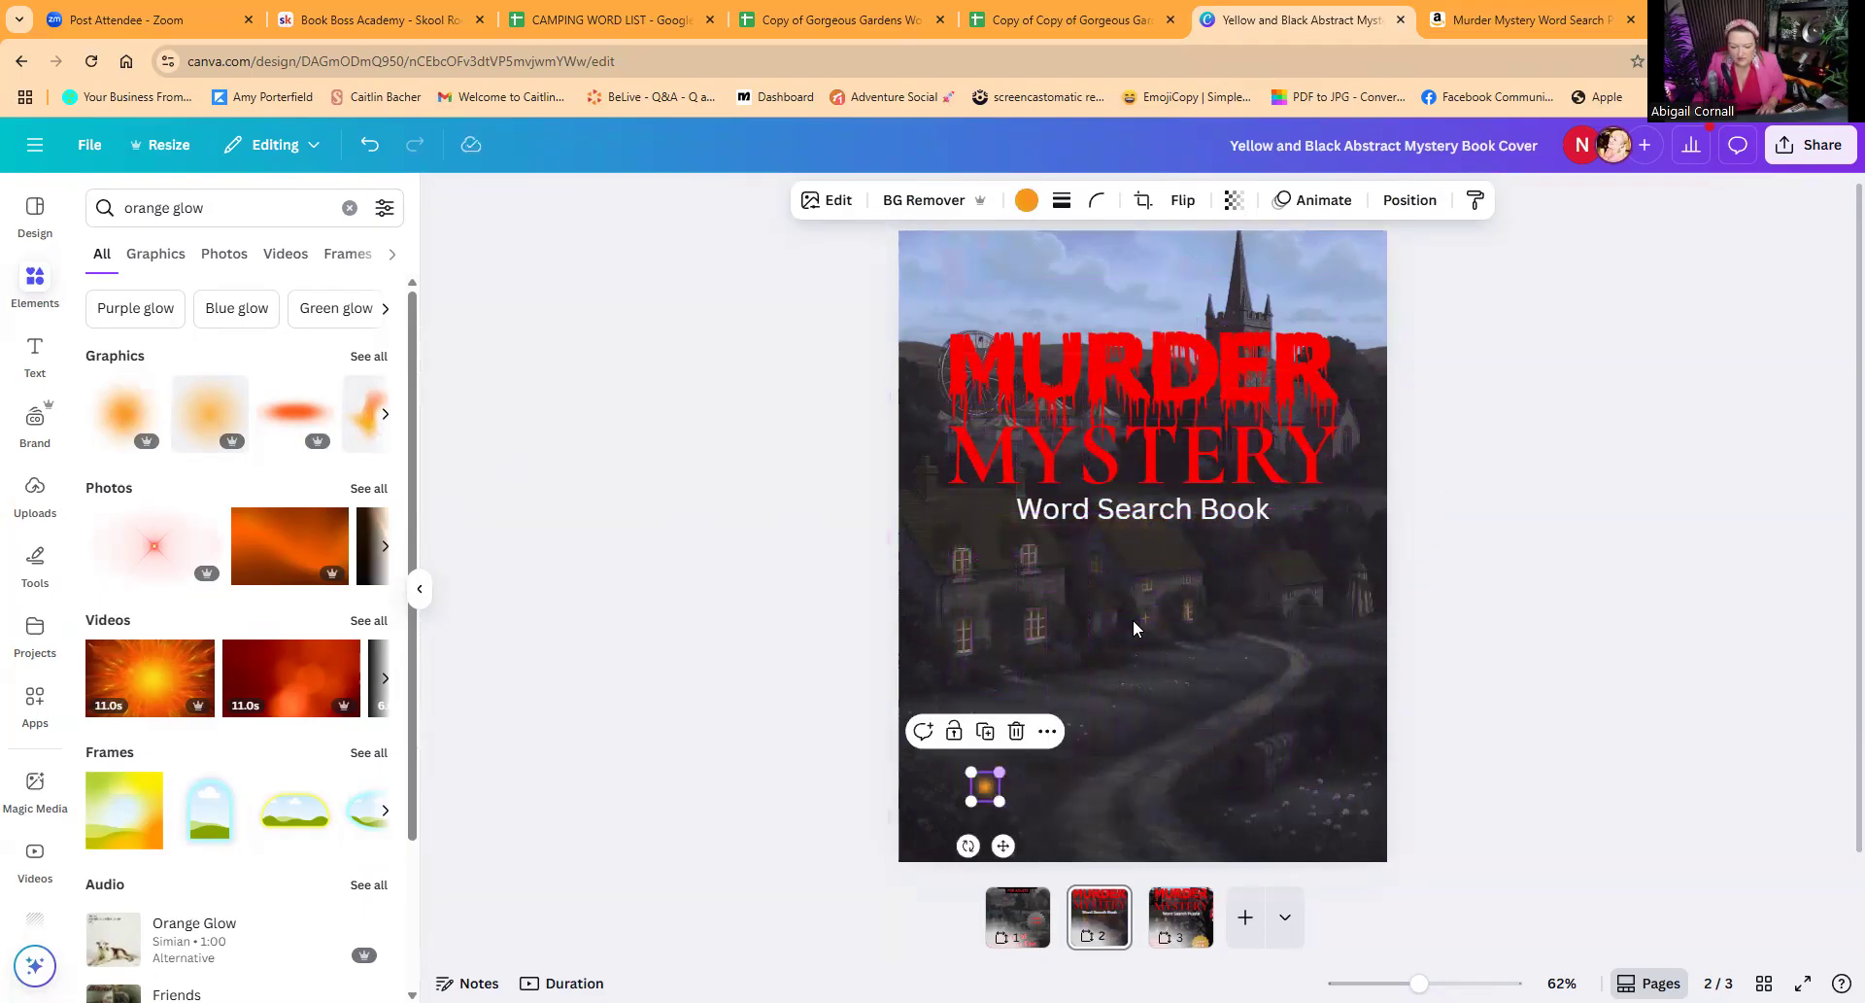
Step: Set the glow's transparency to 75 and recolour it to the yellow document colour #fbc907
{"action": "left_click", "coordinate": [1234, 200]}
{"action": "left_click_drag", "start_coordinate": [1273, 289], "coordinate": [1246, 295]}
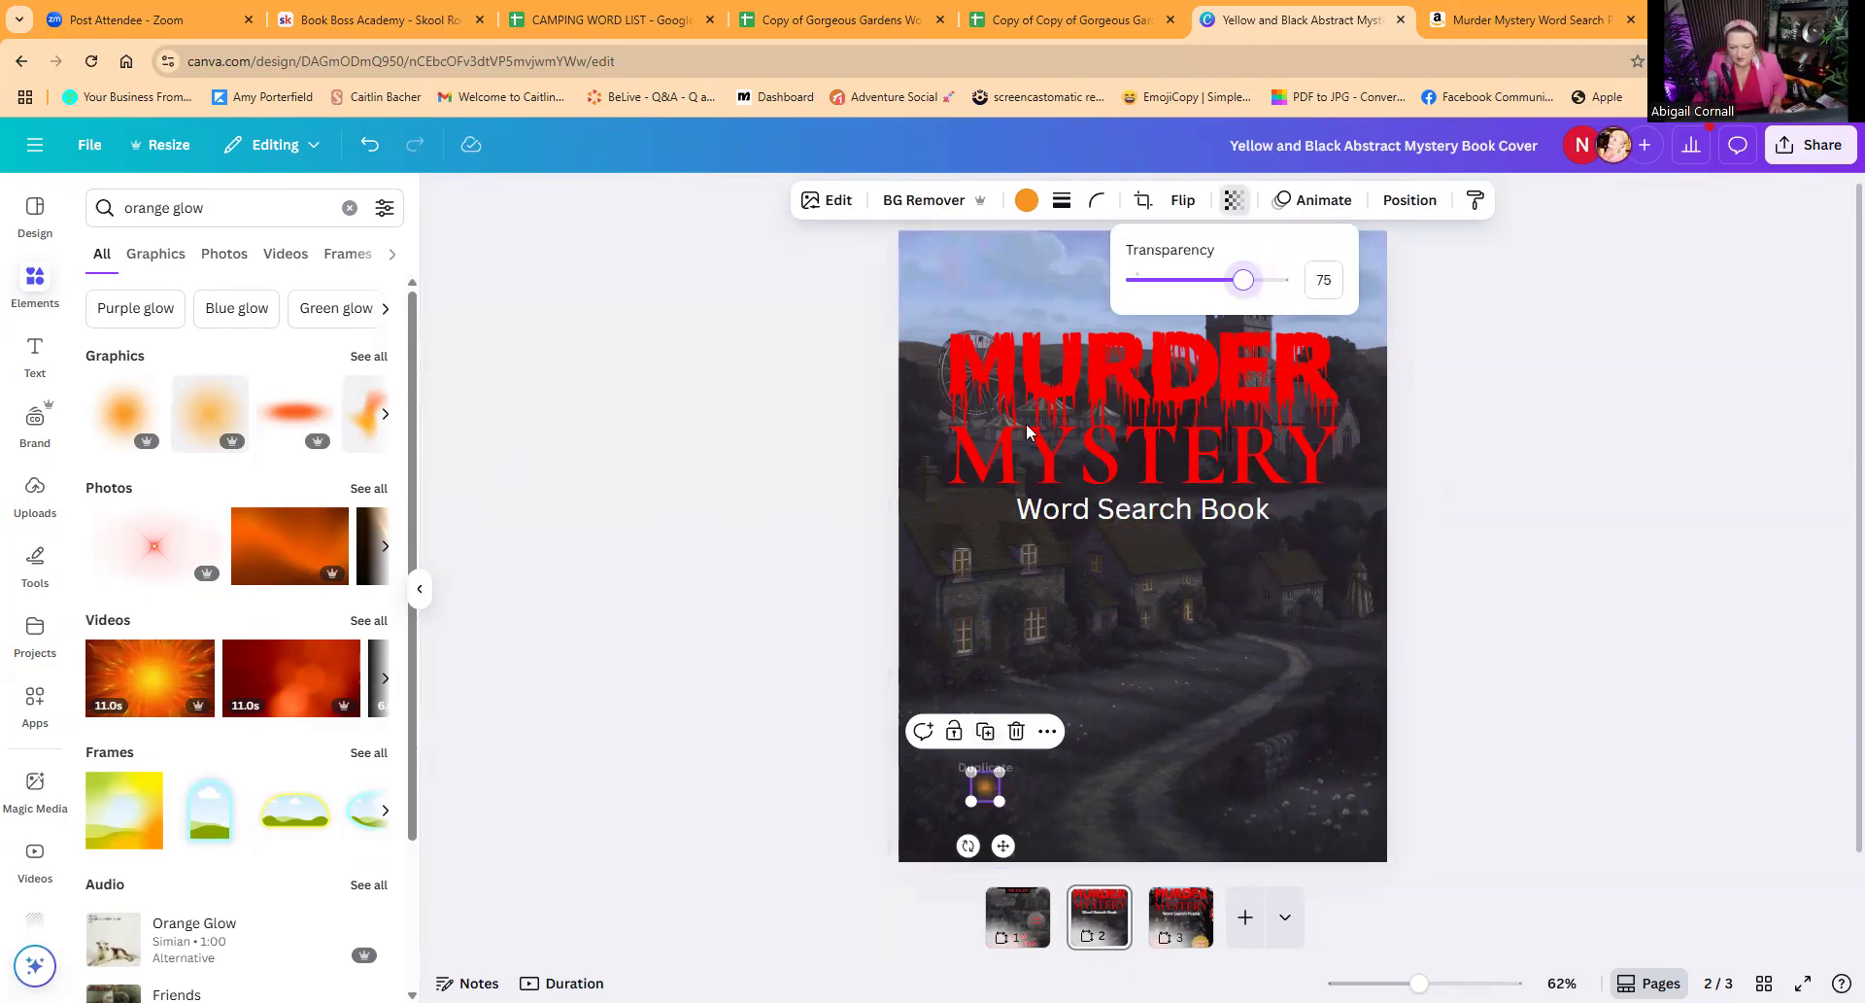
{"action": "left_click", "coordinate": [1026, 201]}
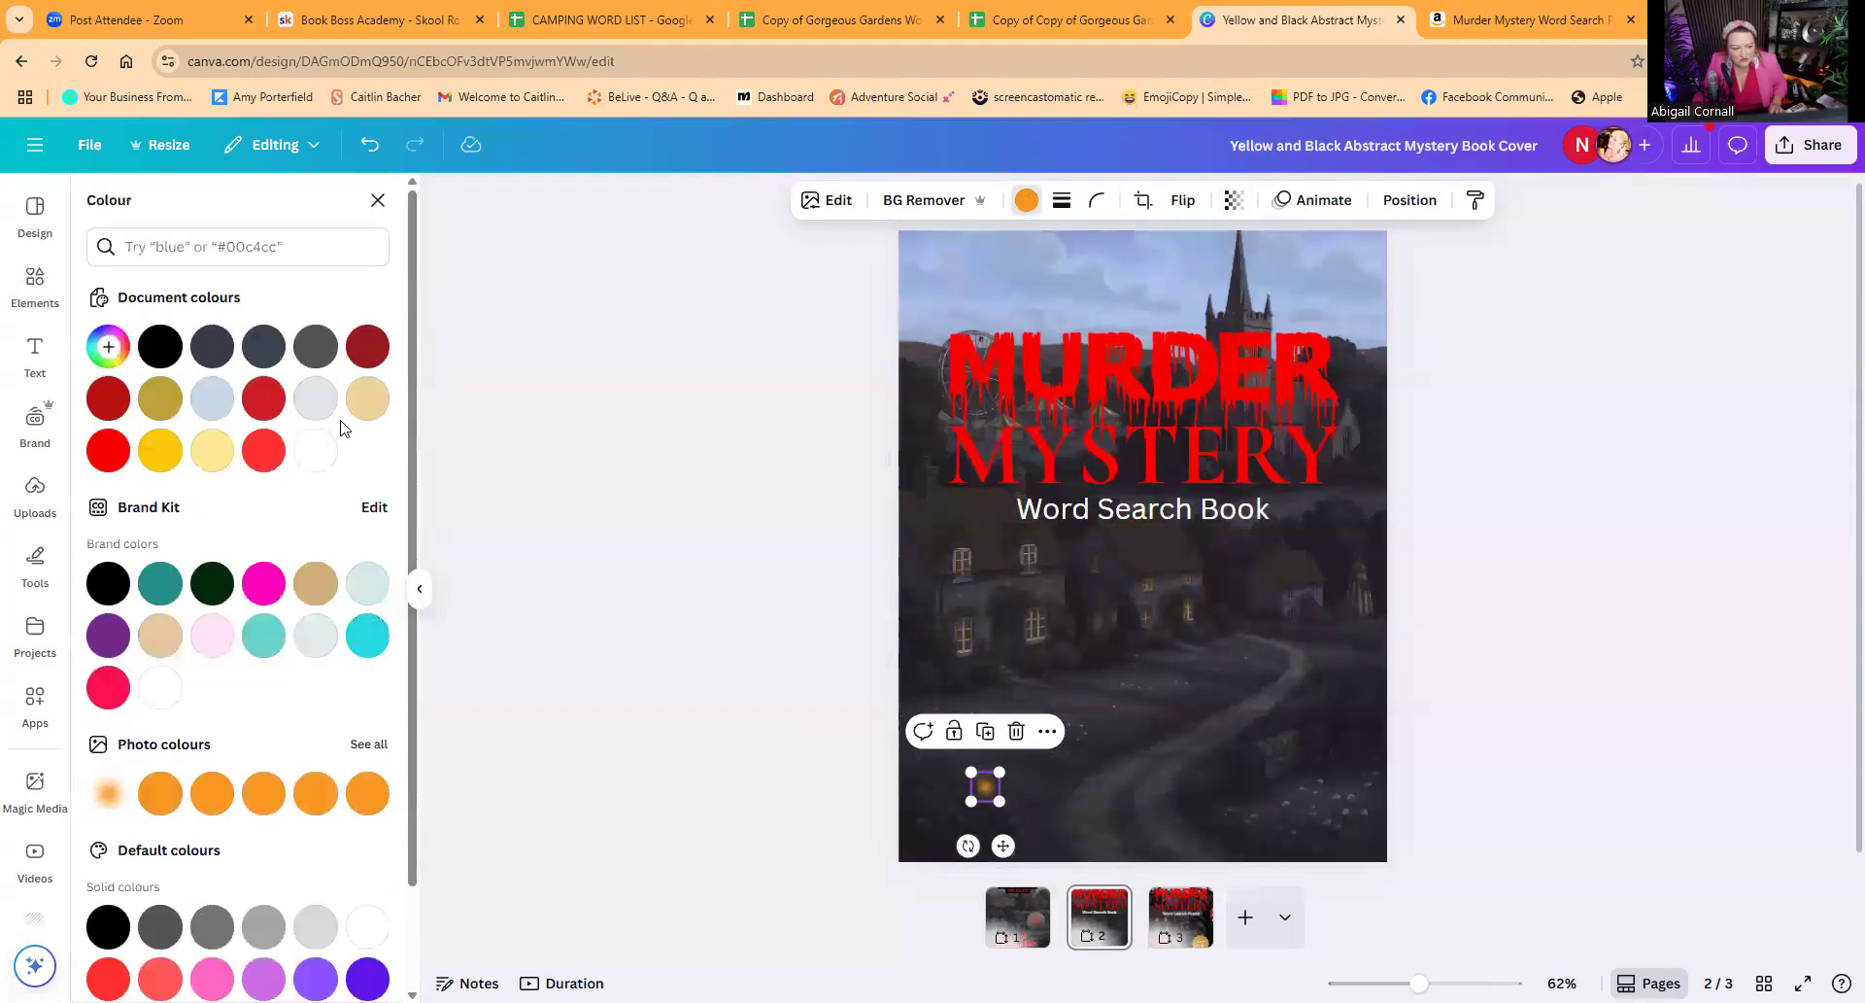
{"action": "left_click", "coordinate": [156, 453]}
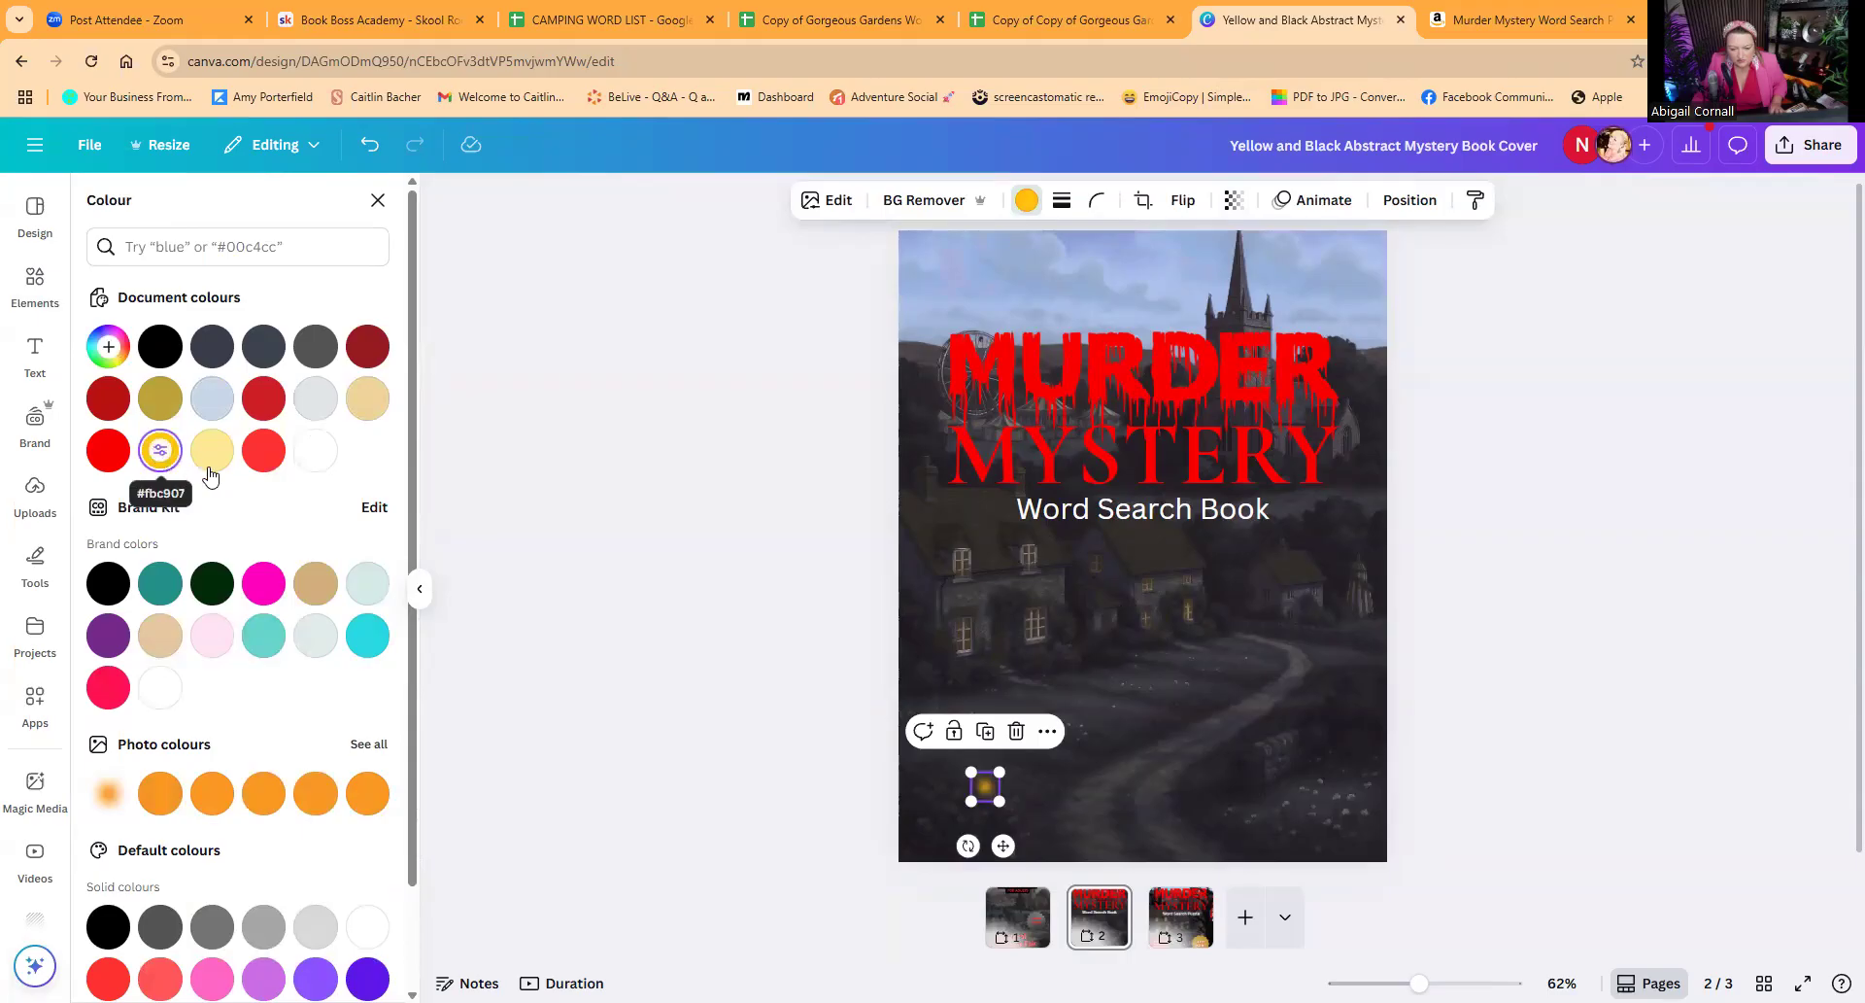
Step: Place the yellow glow over the nearest cottage's upper-left window and set its transparency to 55
{"action": "left_click_drag", "start_coordinate": [965, 768], "coordinate": [962, 566]}
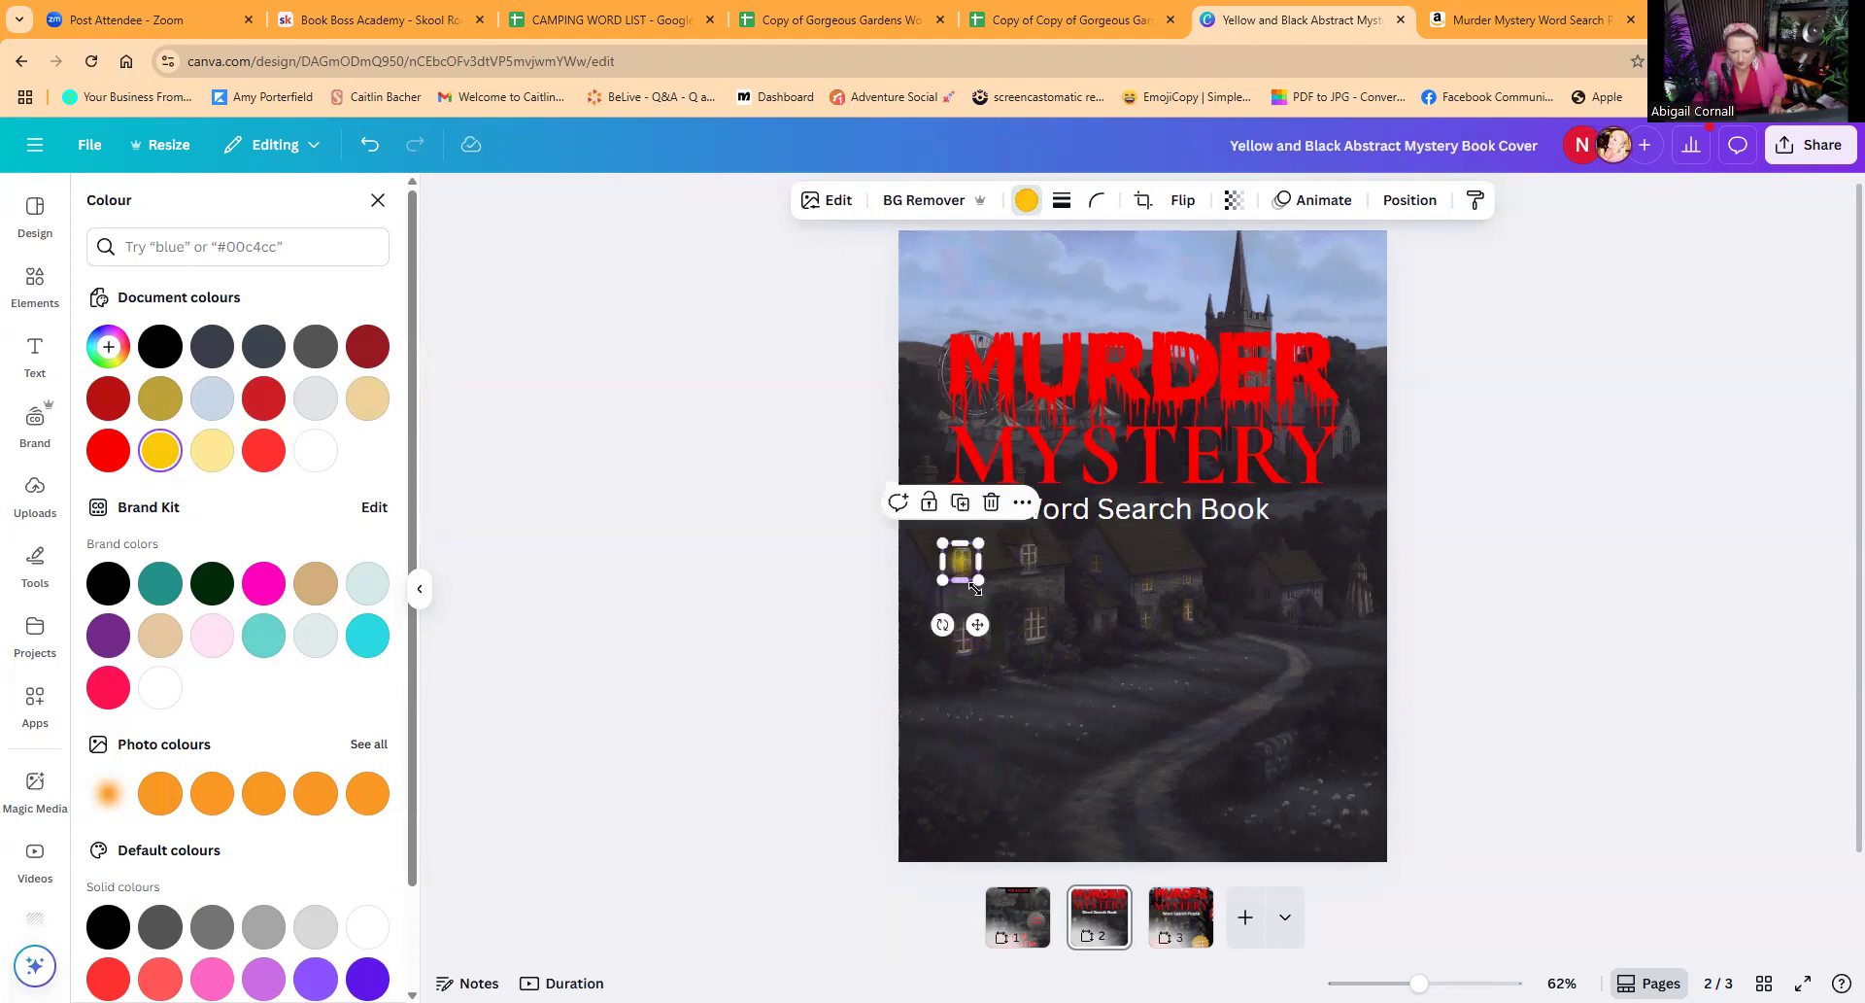
{"action": "left_click", "coordinate": [1232, 200]}
{"action": "left_click_drag", "start_coordinate": [1241, 281], "coordinate": [1214, 281]}
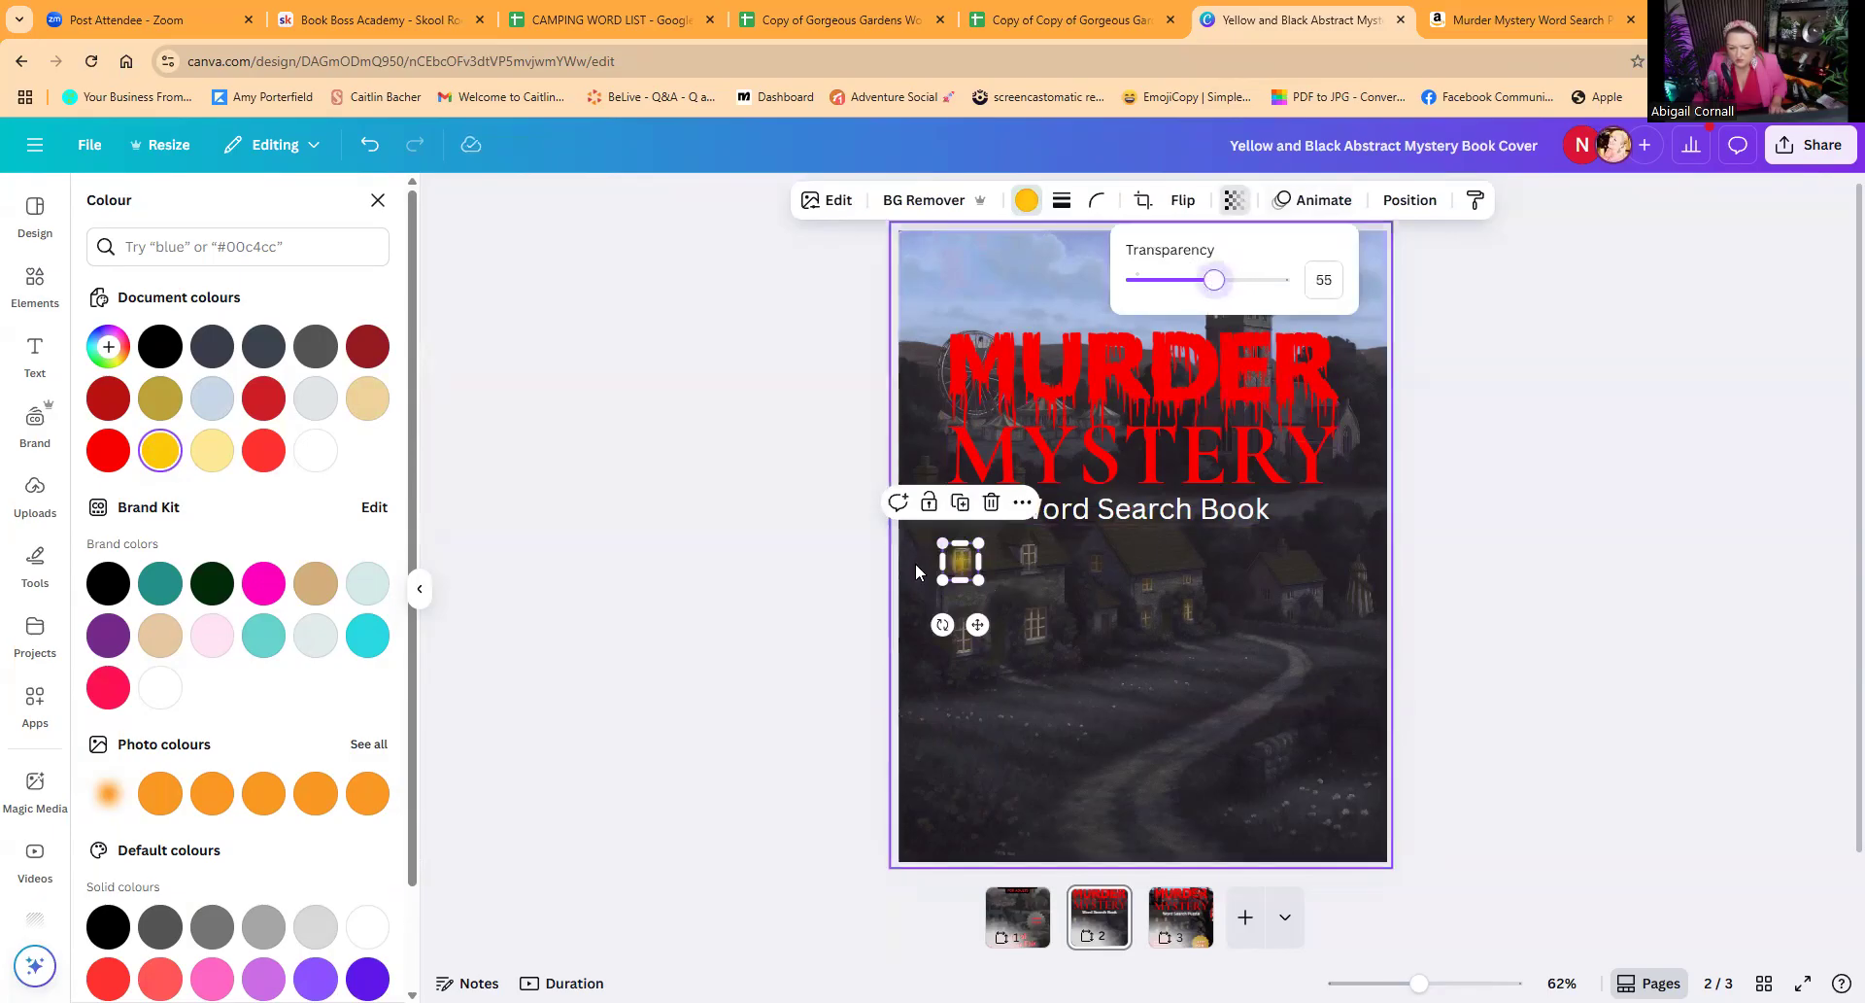
Step: Duplicate the yellow glow and place the copies over the nearest cottage's remaining windows
{"action": "left_click", "coordinate": [961, 503]}
{"action": "left_click_drag", "start_coordinate": [982, 570], "coordinate": [1036, 628]}
{"action": "left_click", "coordinate": [957, 628]}
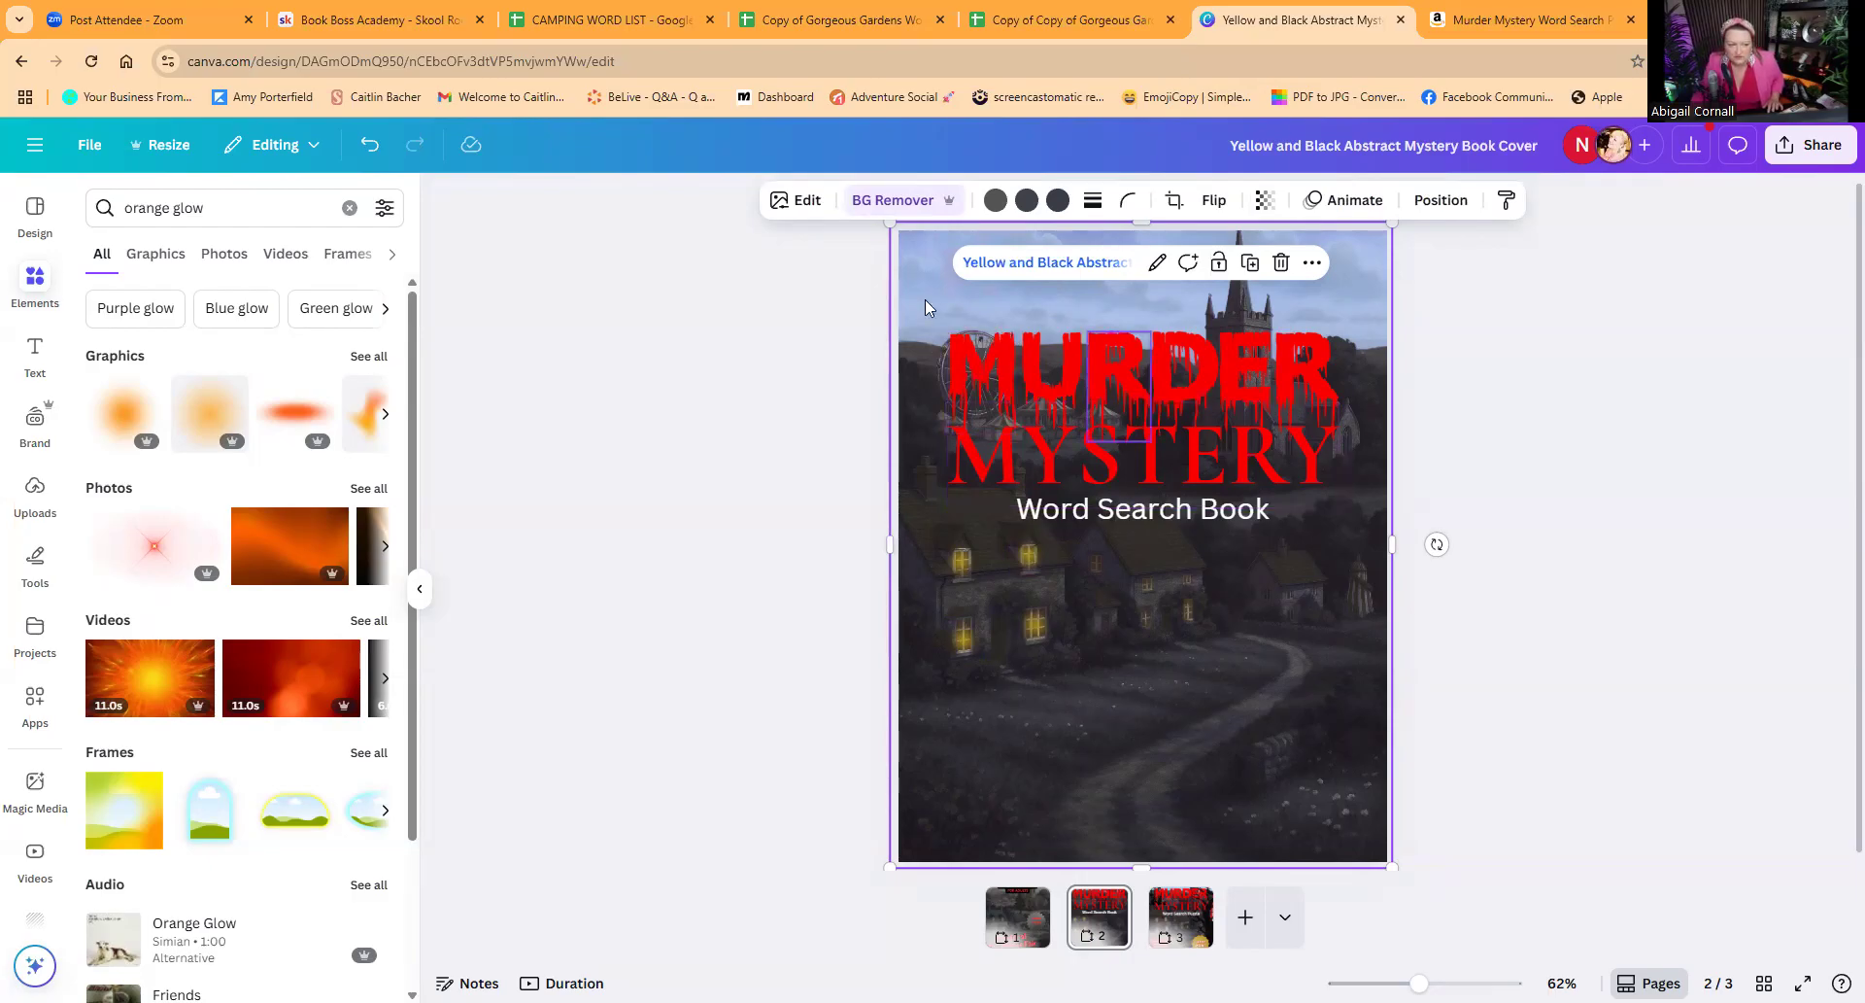
Step: Search the elements for "ferris wheel" and show all matching graphics
{"action": "left_click", "coordinate": [350, 208]}
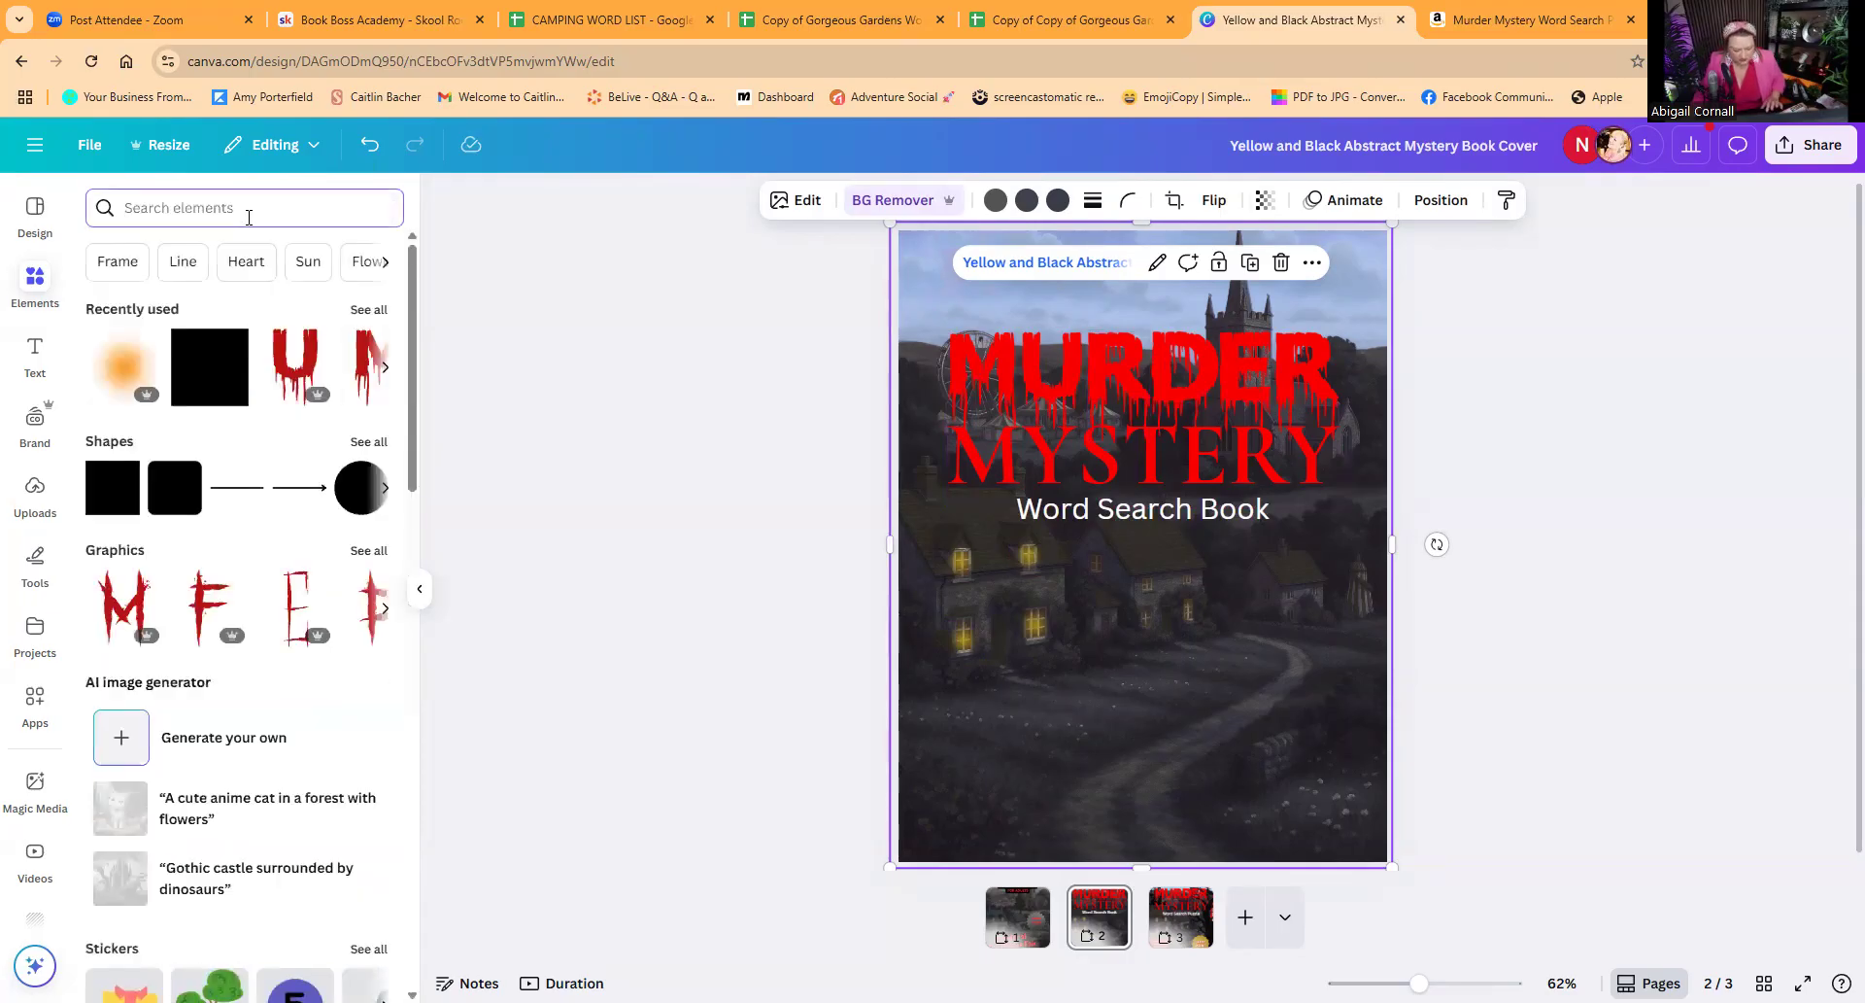
{"action": "left_click", "coordinate": [249, 218]}
{"action": "type", "text": "r"}
{"action": "key", "text": "BackSpace"}
{"action": "type", "text": "fe"}
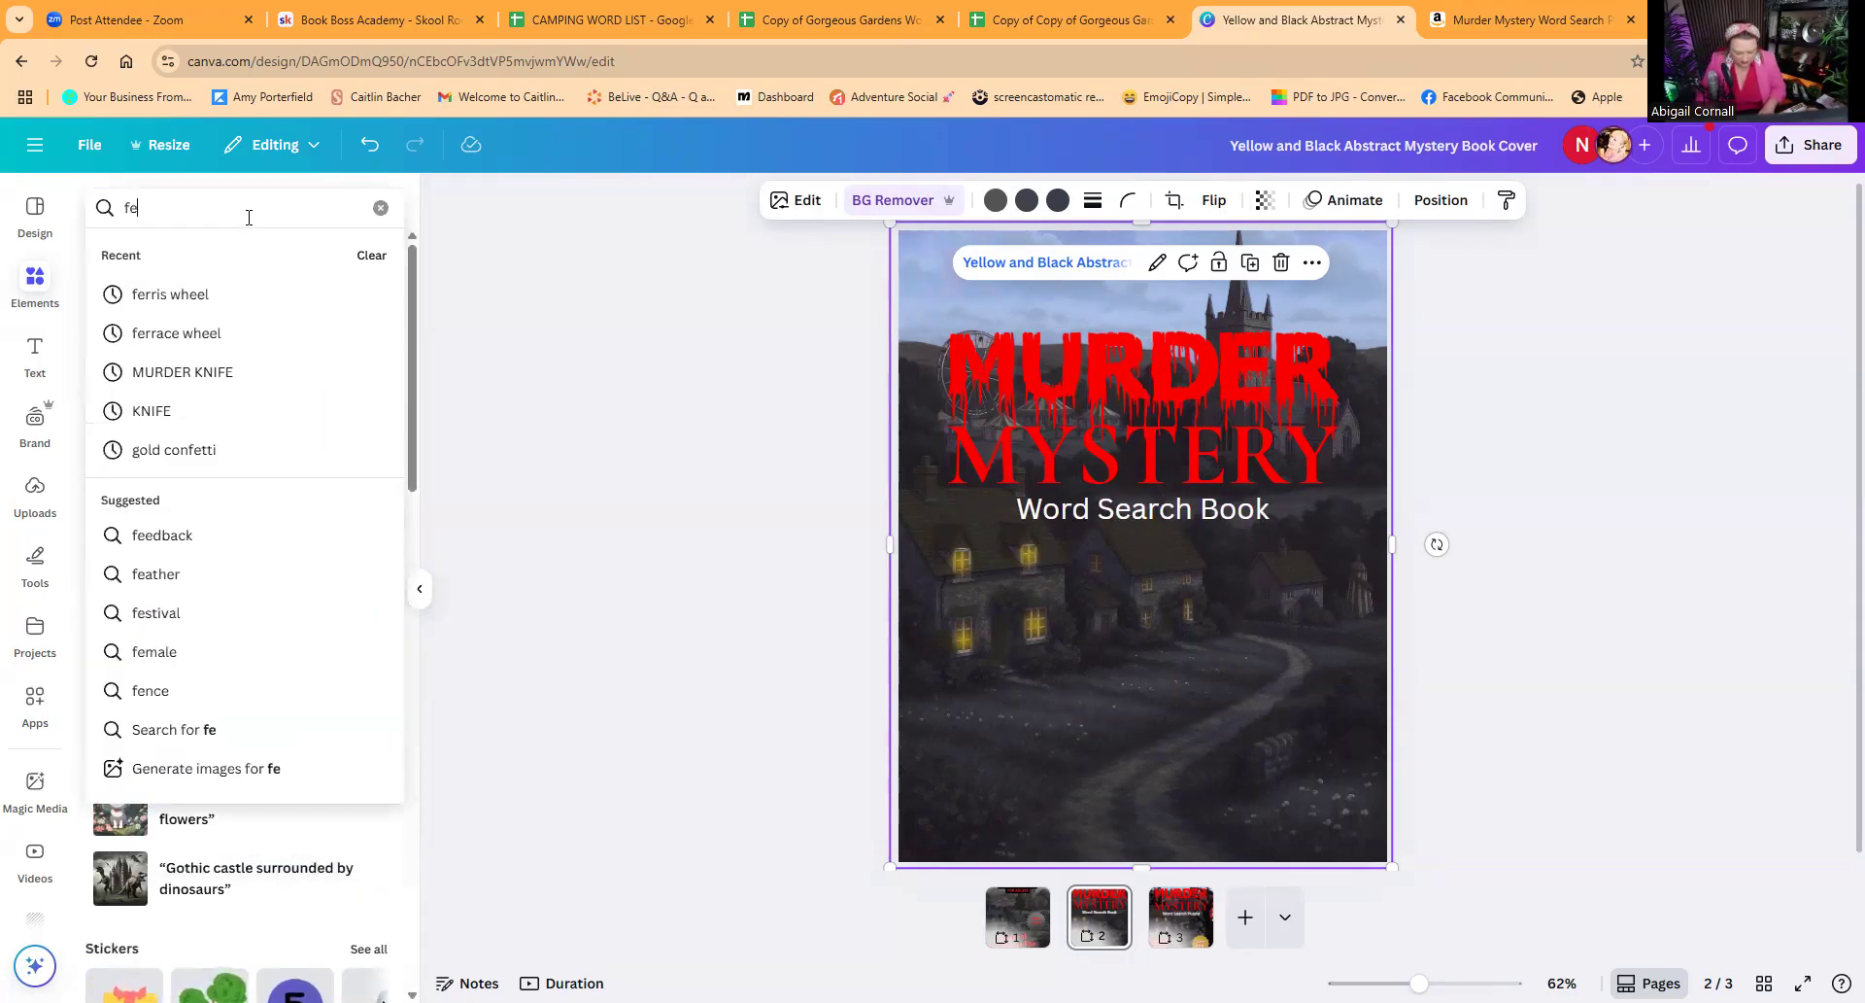
{"action": "type", "text": "rris "}
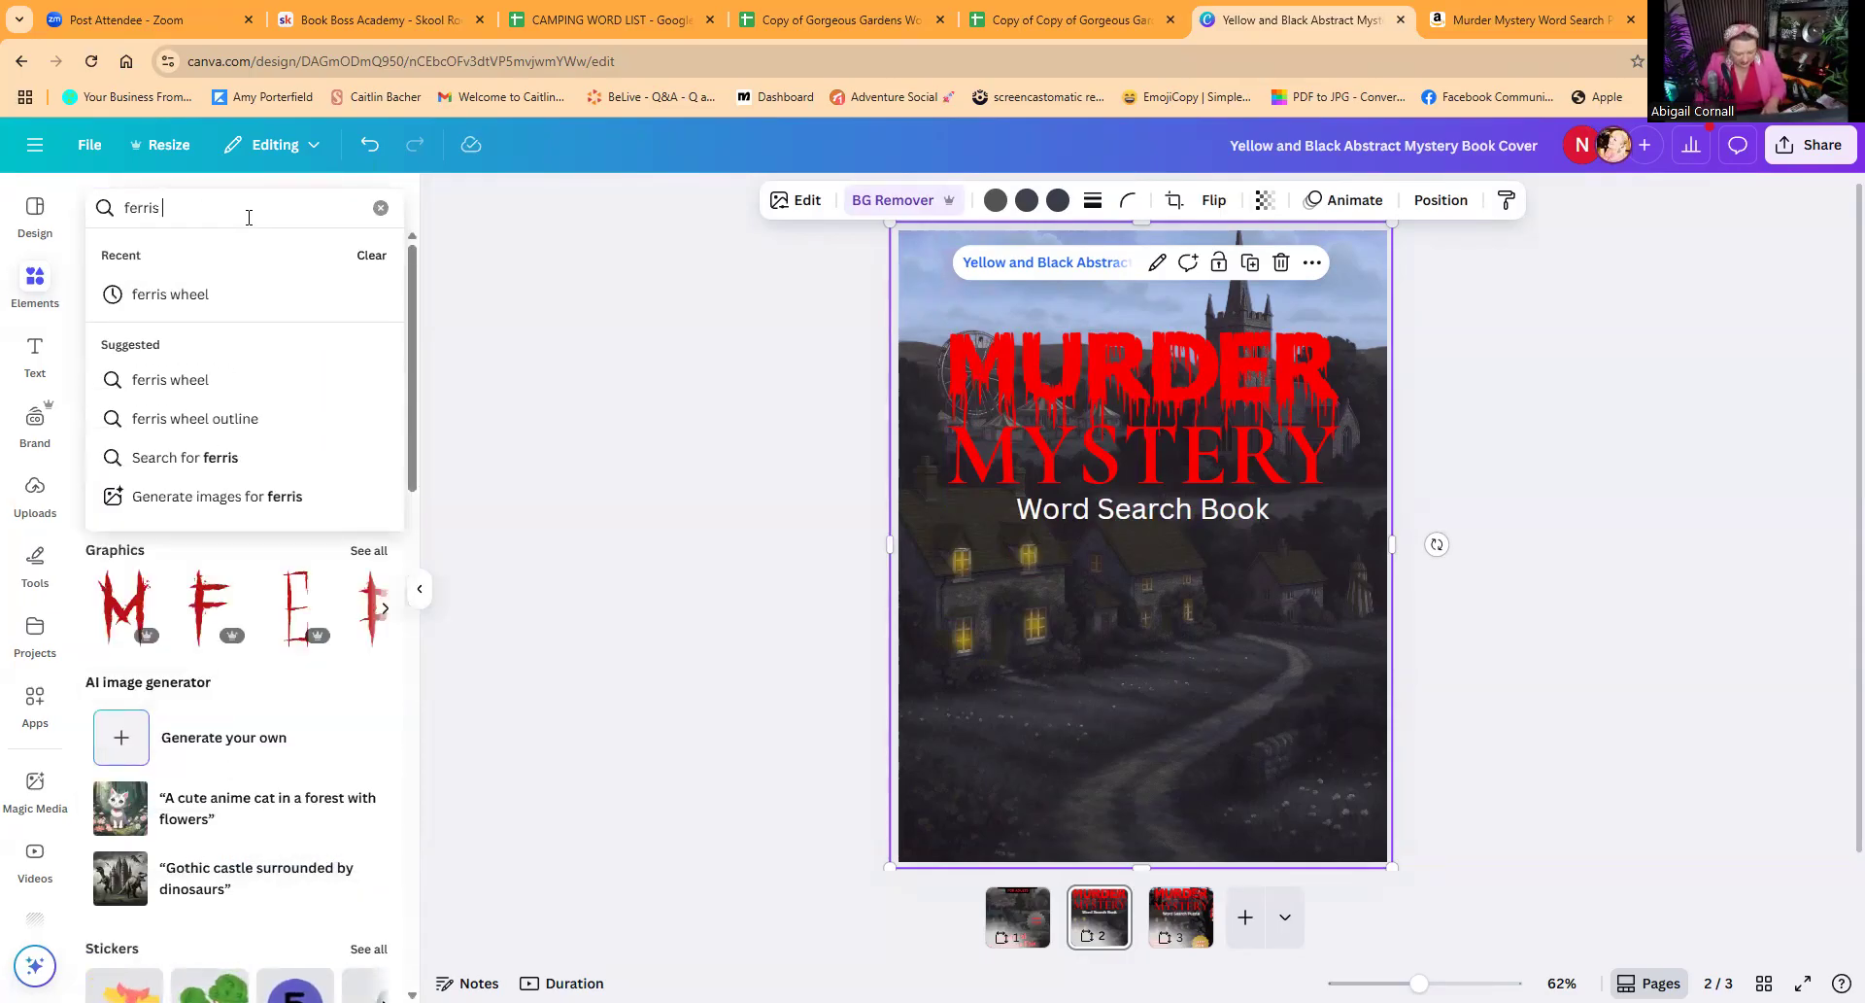
{"action": "type", "text": "wheel"}
{"action": "key", "text": "Return"}
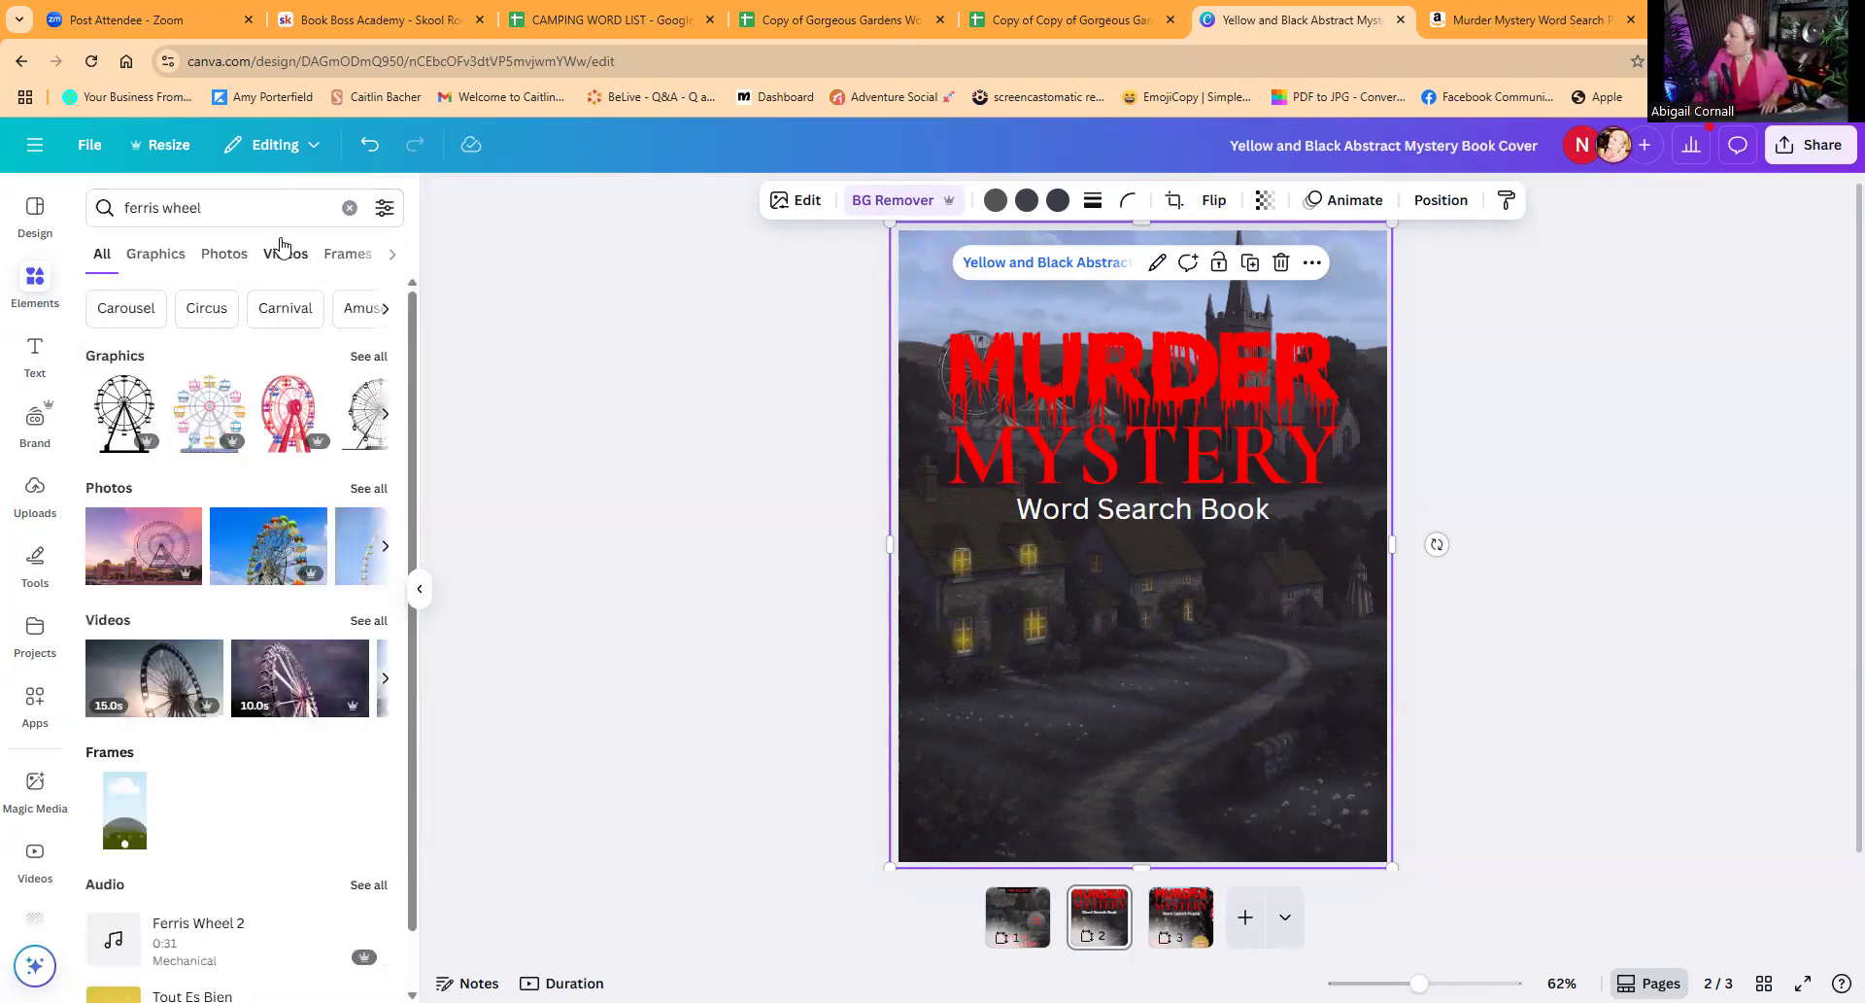
{"action": "left_click", "coordinate": [367, 357]}
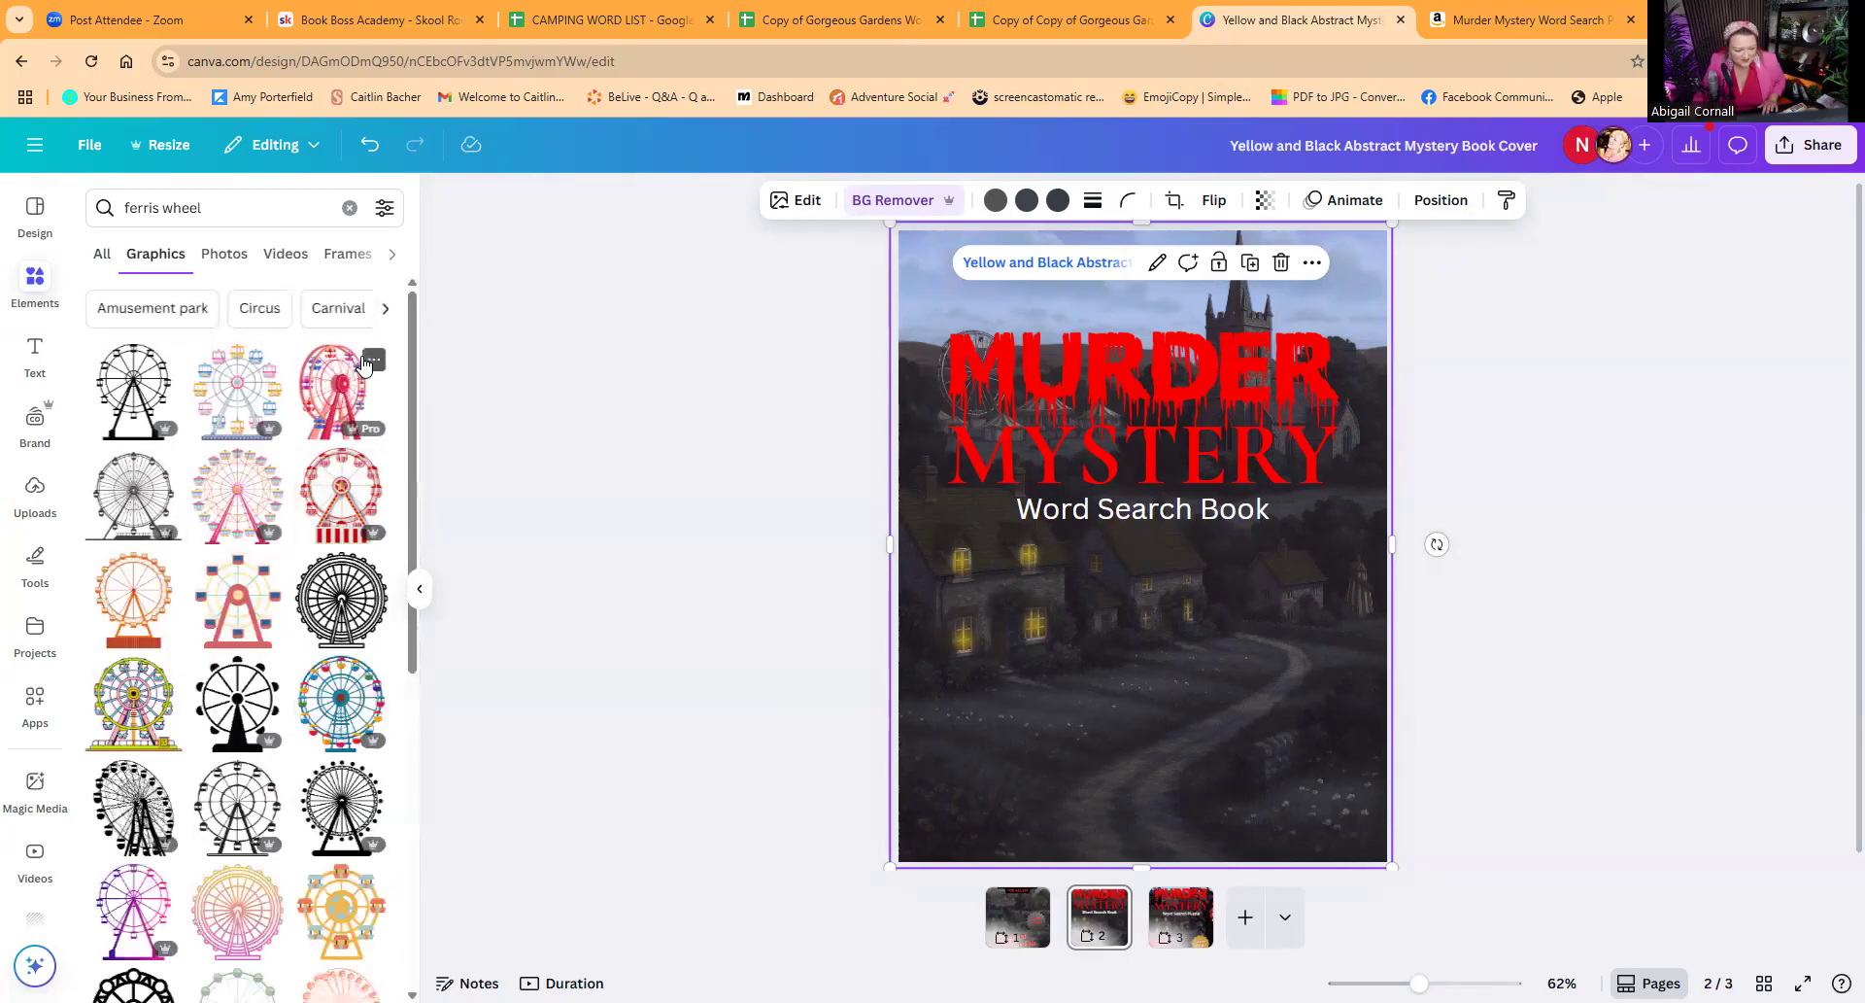
Step: Try an angled black Ferris wheel silhouette over the left half of the title, and take it off the page
{"action": "scroll", "coordinate": [267, 702], "scroll_direction": "down", "scroll_amount": 2}
{"action": "scroll", "coordinate": [268, 701], "scroll_direction": "down", "scroll_amount": 4}
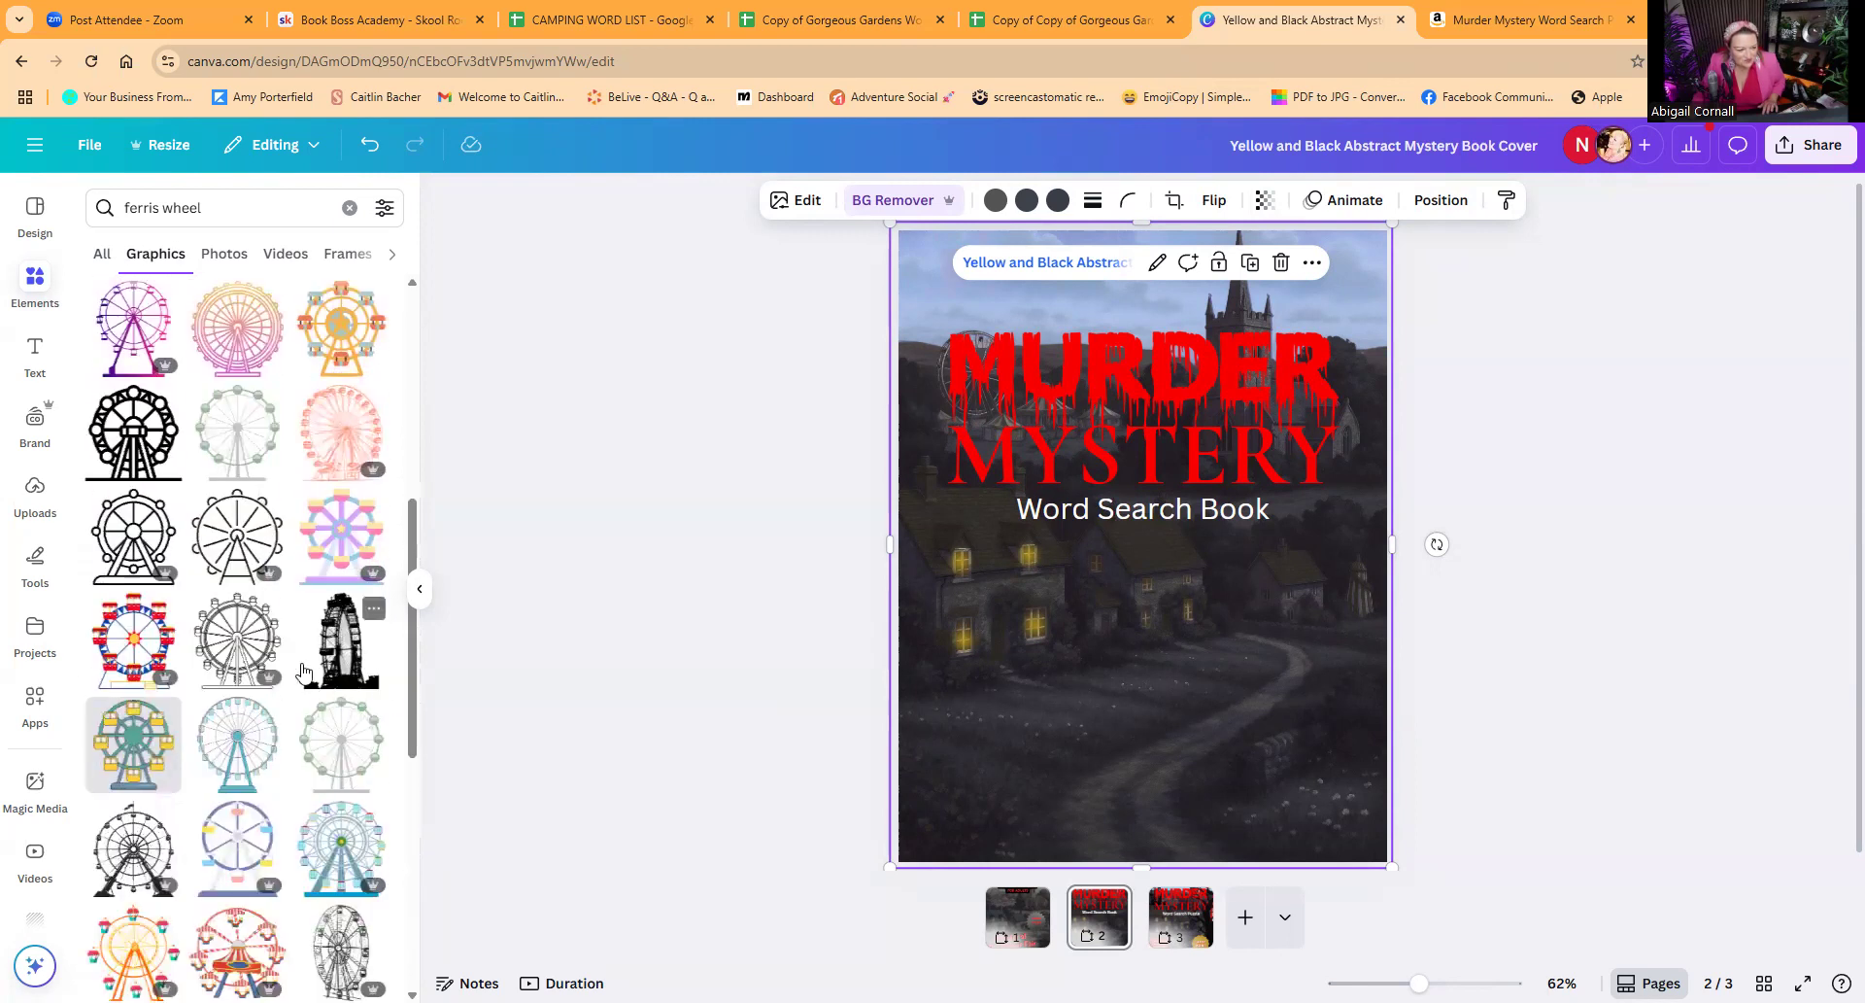
{"action": "scroll", "coordinate": [302, 671], "scroll_direction": "up", "scroll_amount": 2}
{"action": "left_click", "coordinate": [341, 833]}
{"action": "left_click_drag", "start_coordinate": [1122, 602], "coordinate": [988, 441]}
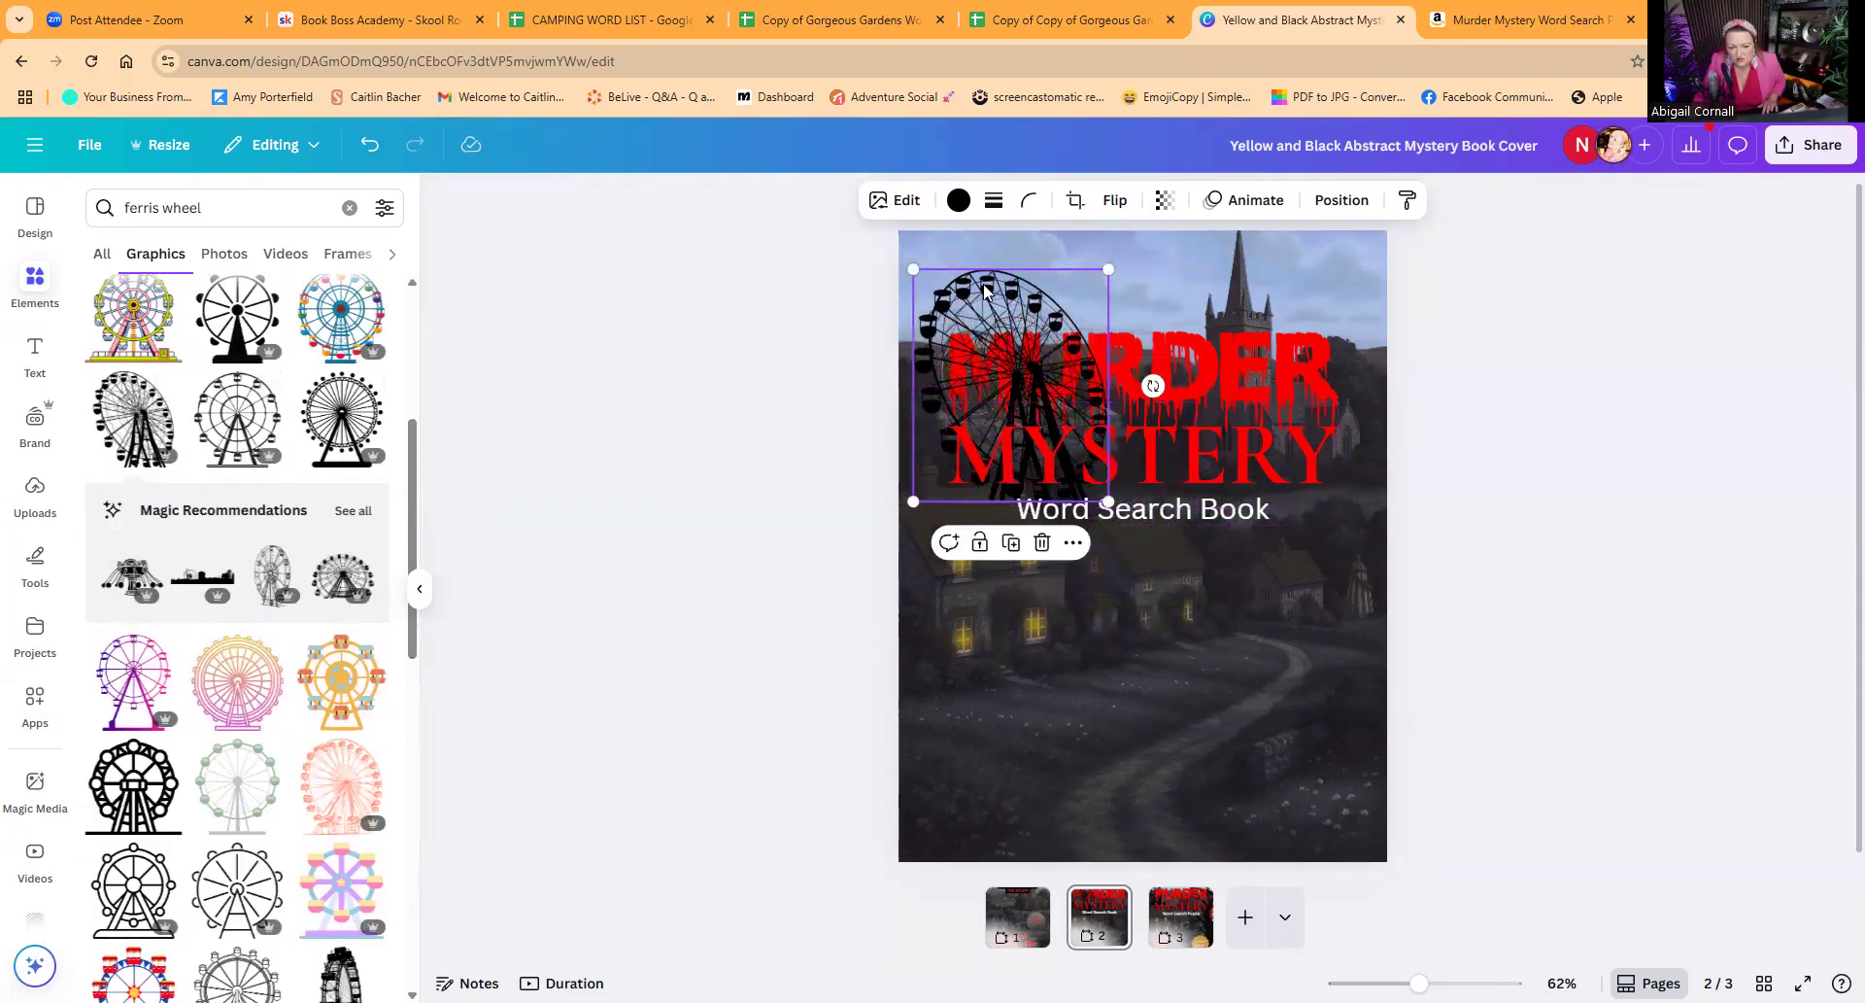
{"action": "left_click_drag", "start_coordinate": [1003, 282], "coordinate": [634, 272]}
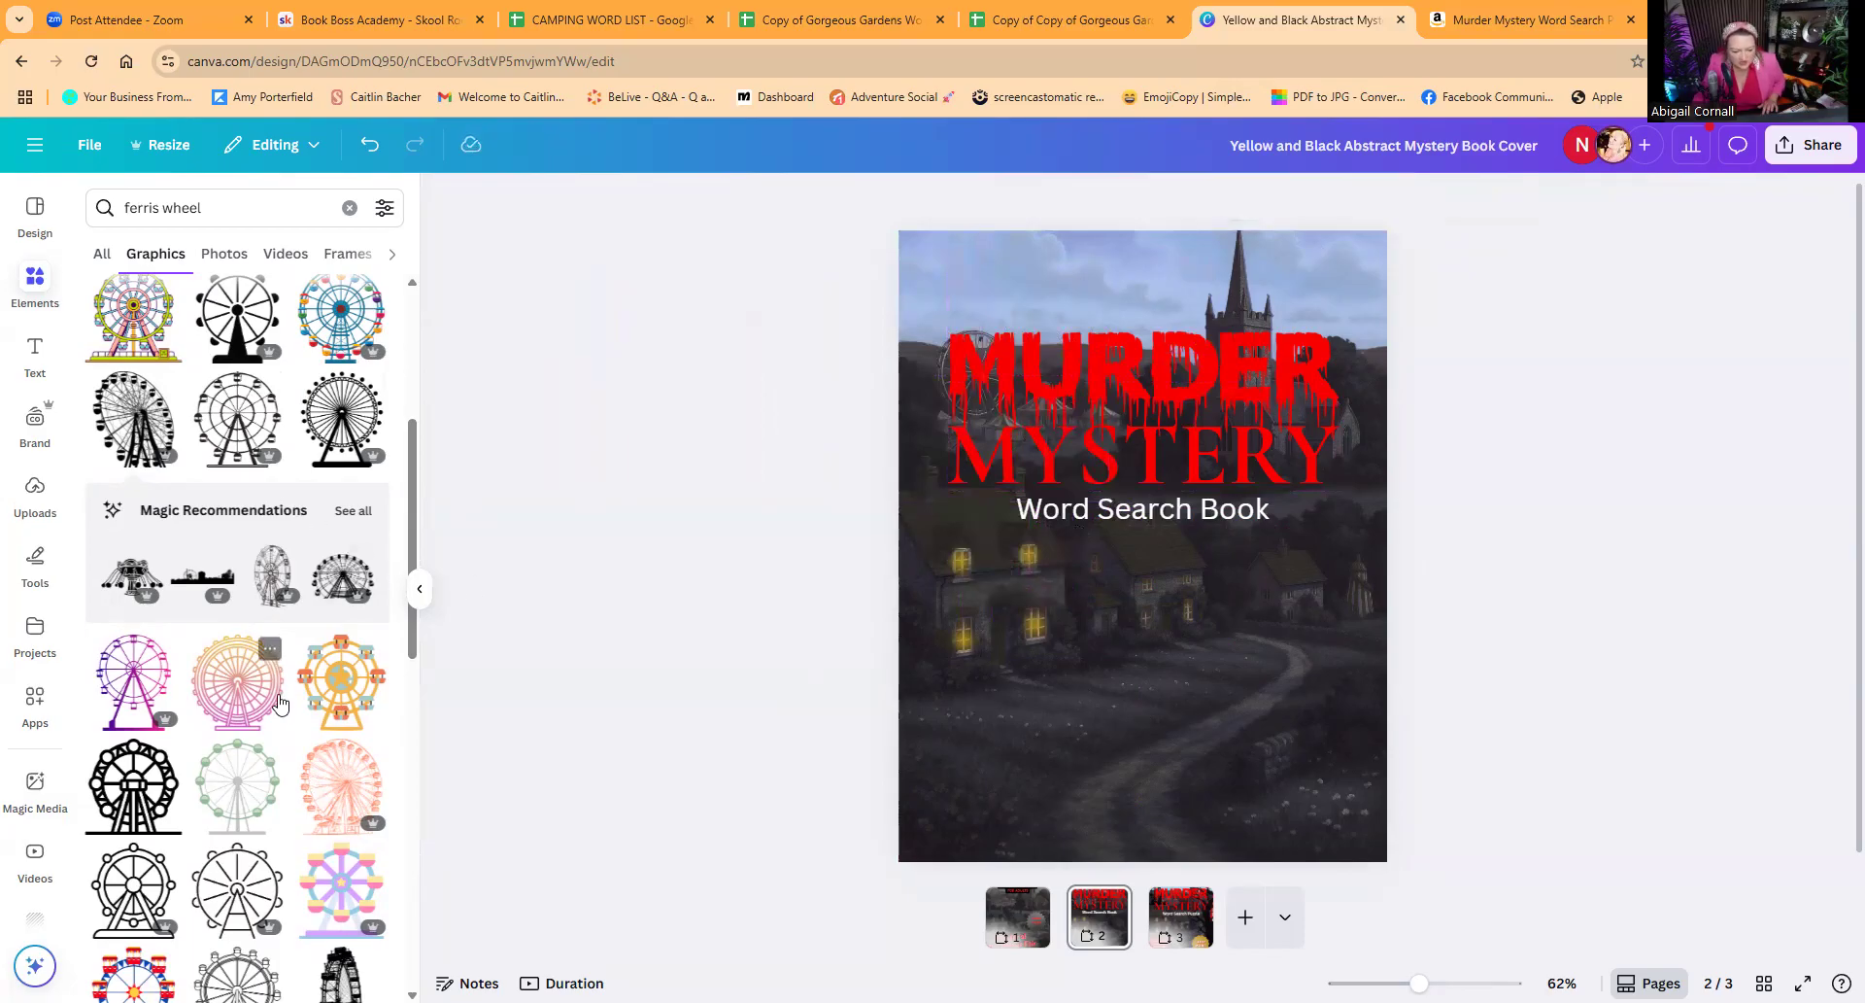
Step: Add the solid black side-view Ferris wheel silhouette, slightly shrunk and semi-transparent, against the cover's upper-left skyline
{"action": "scroll", "coordinate": [282, 680], "scroll_direction": "down", "scroll_amount": 2}
{"action": "left_click", "coordinate": [341, 798]}
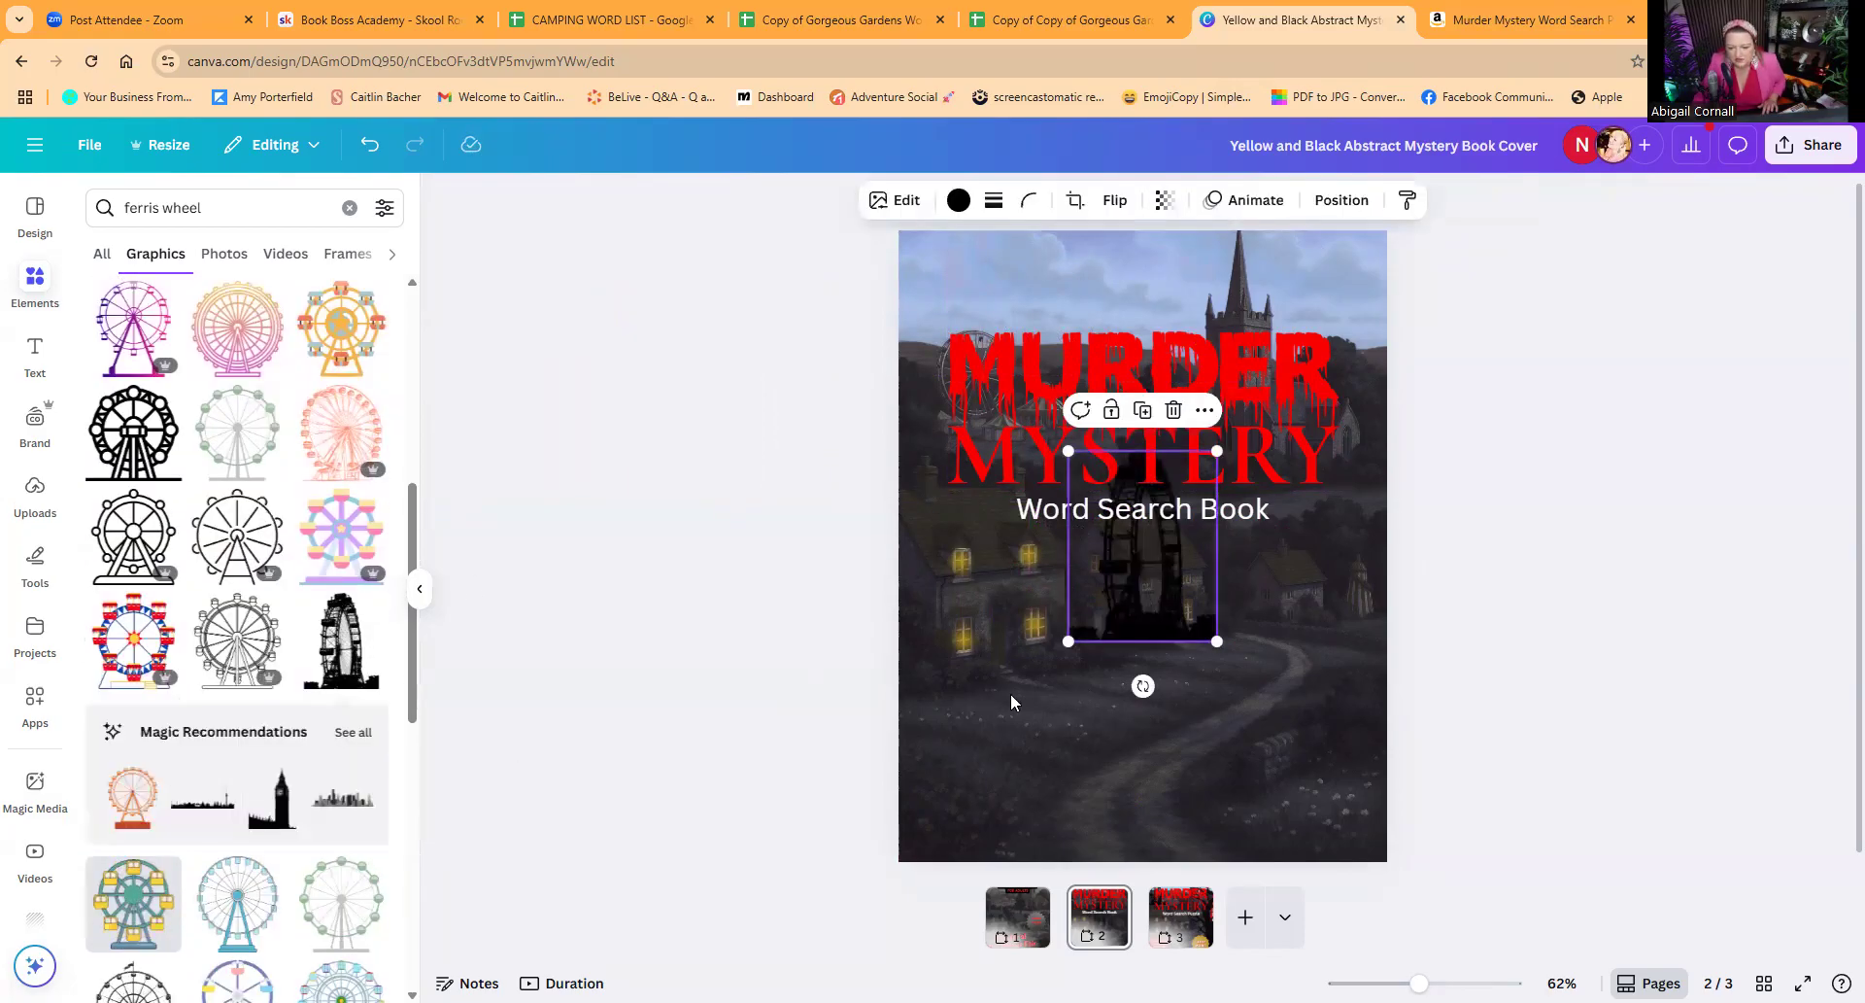
{"action": "mouse_move", "coordinate": [1154, 603]}
{"action": "left_mouse_down"}
{"action": "mouse_move", "coordinate": [1102, 588]}
{"action": "mouse_move", "coordinate": [1161, 620]}
{"action": "mouse_move", "coordinate": [1147, 604]}
{"action": "left_mouse_up"}
{"action": "left_click", "coordinate": [1165, 201]}
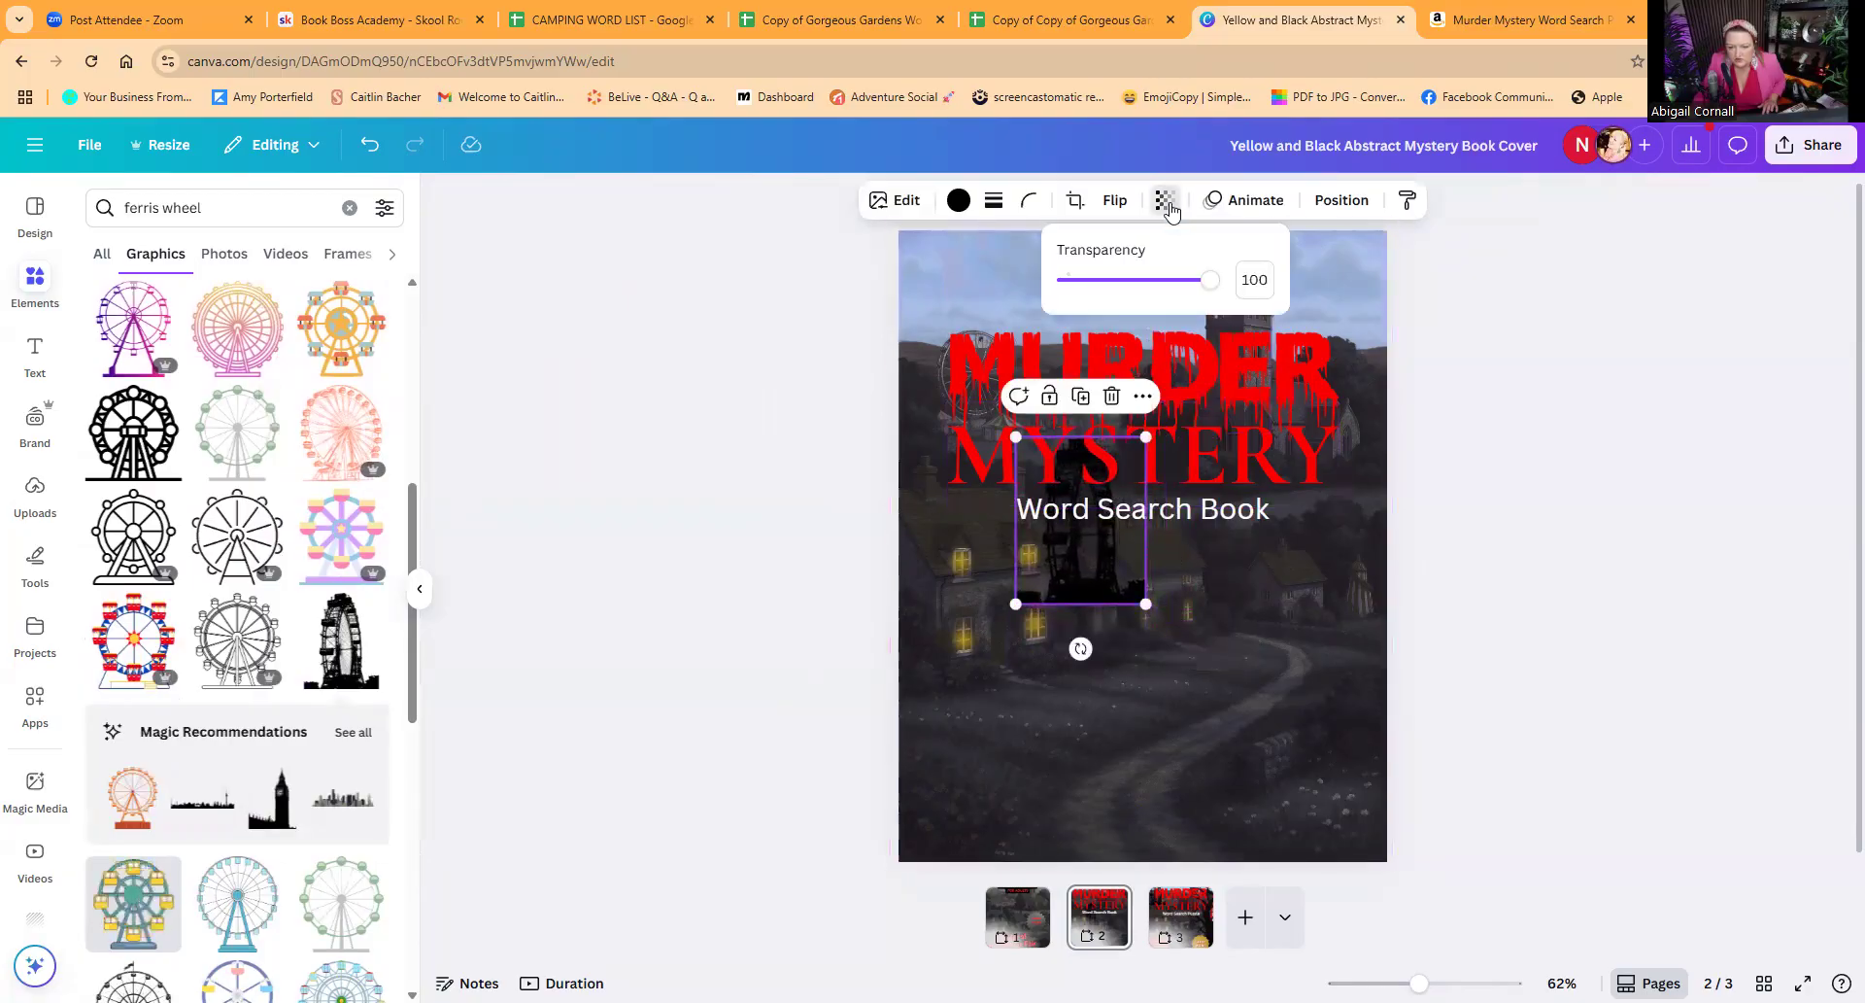
{"action": "left_click_drag", "start_coordinate": [1205, 279], "coordinate": [1169, 279]}
{"action": "left_click_drag", "start_coordinate": [1037, 522], "coordinate": [963, 419]}
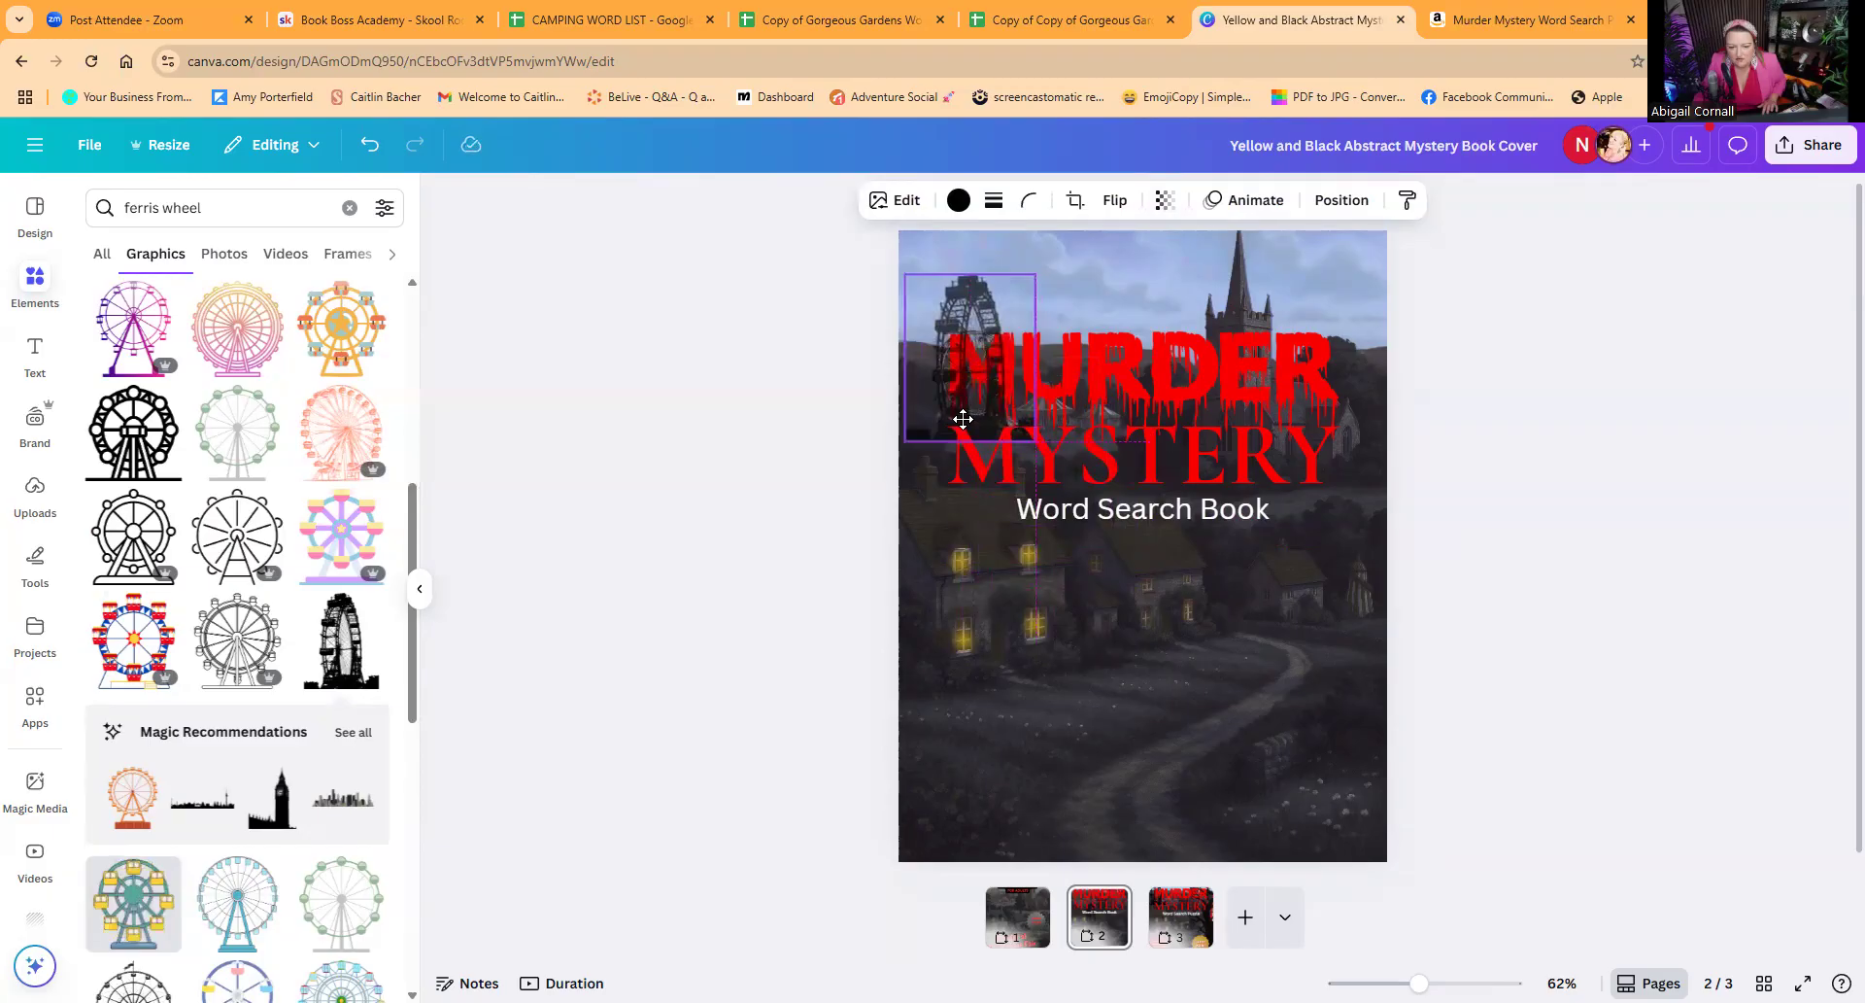
{"action": "left_click_drag", "start_coordinate": [963, 419], "coordinate": [964, 416]}
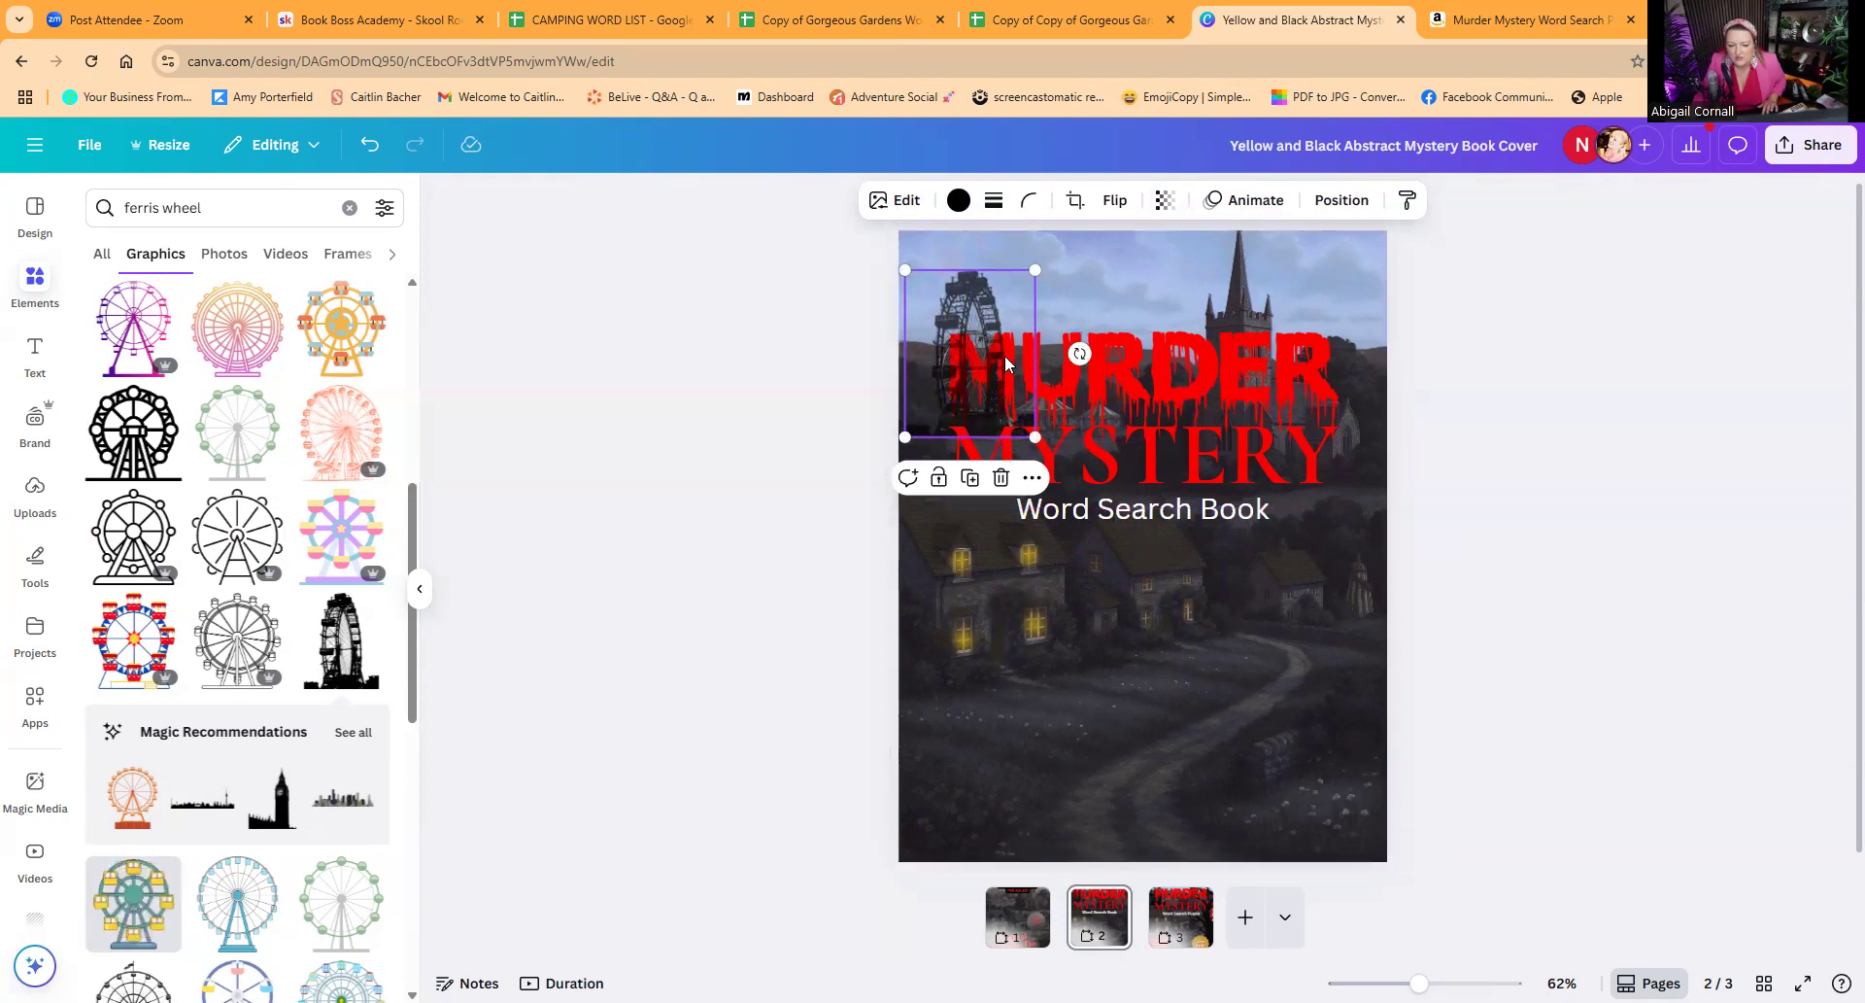
Step: Send the Ferris wheel backward behind the MURDER title and enlarge it to about 2.46 by 3.16 in
{"action": "left_click", "coordinate": [1342, 199]}
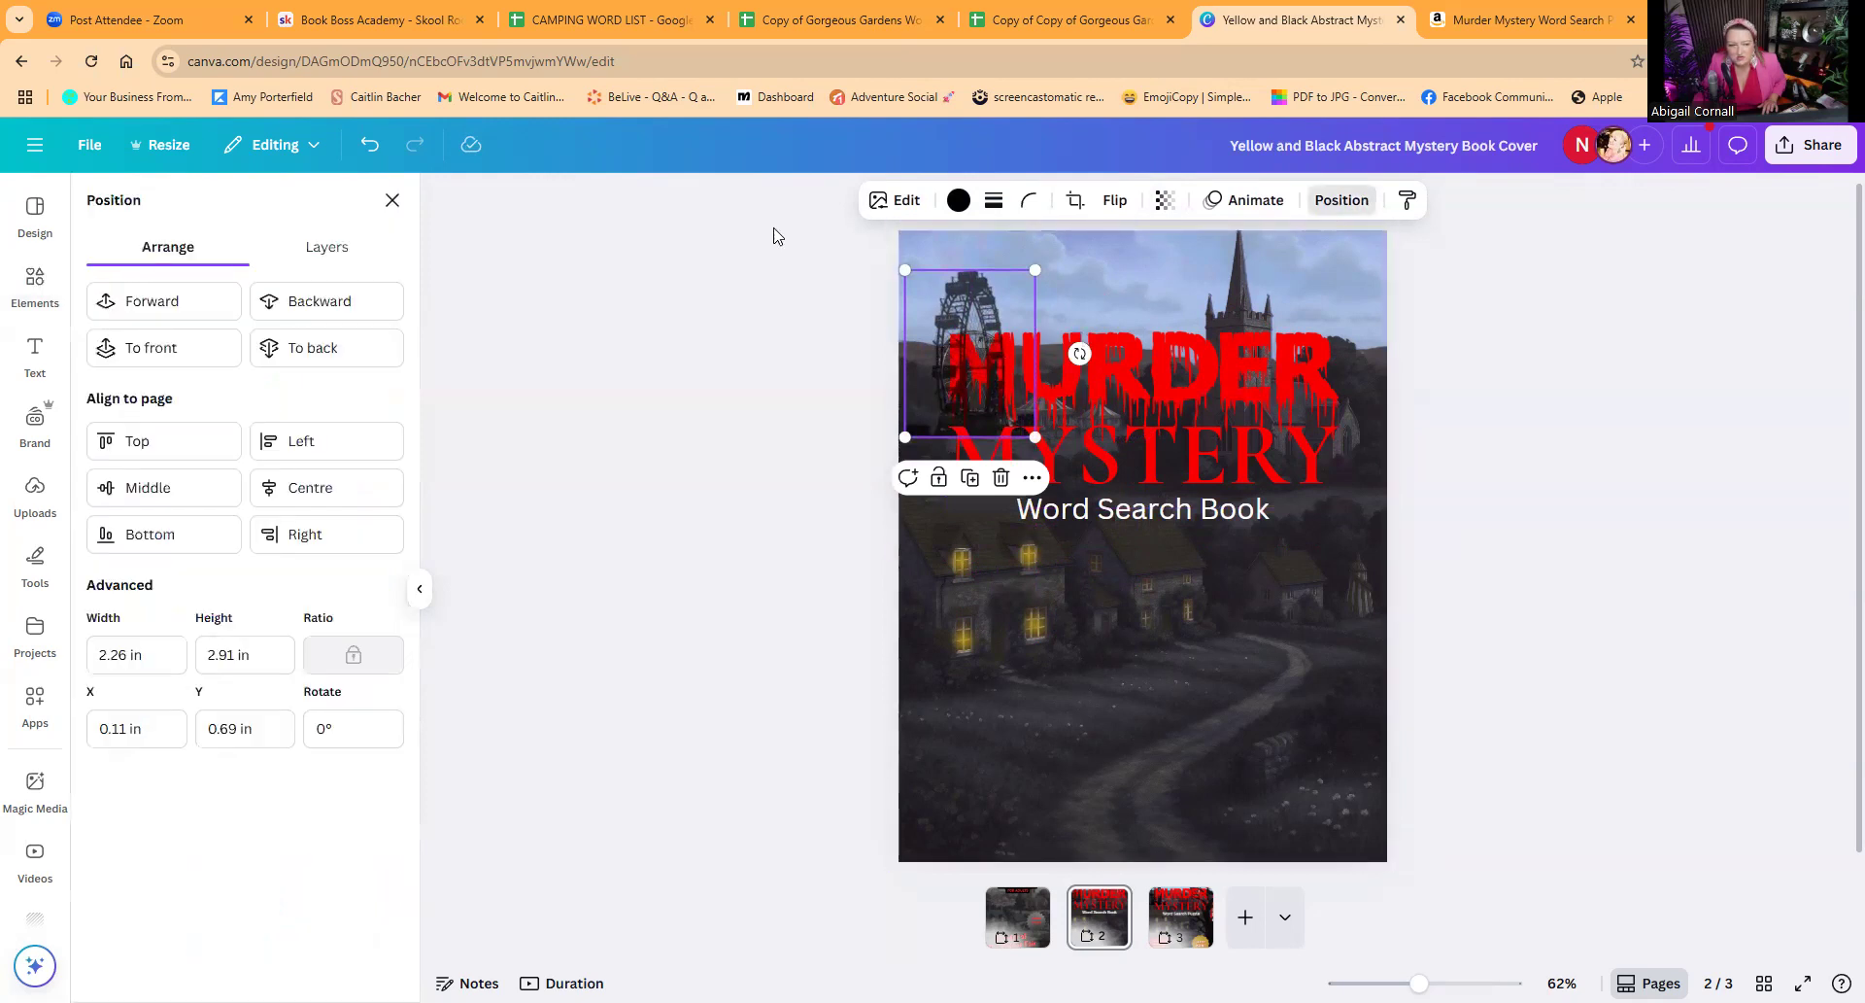
{"action": "left_click", "coordinate": [349, 309]}
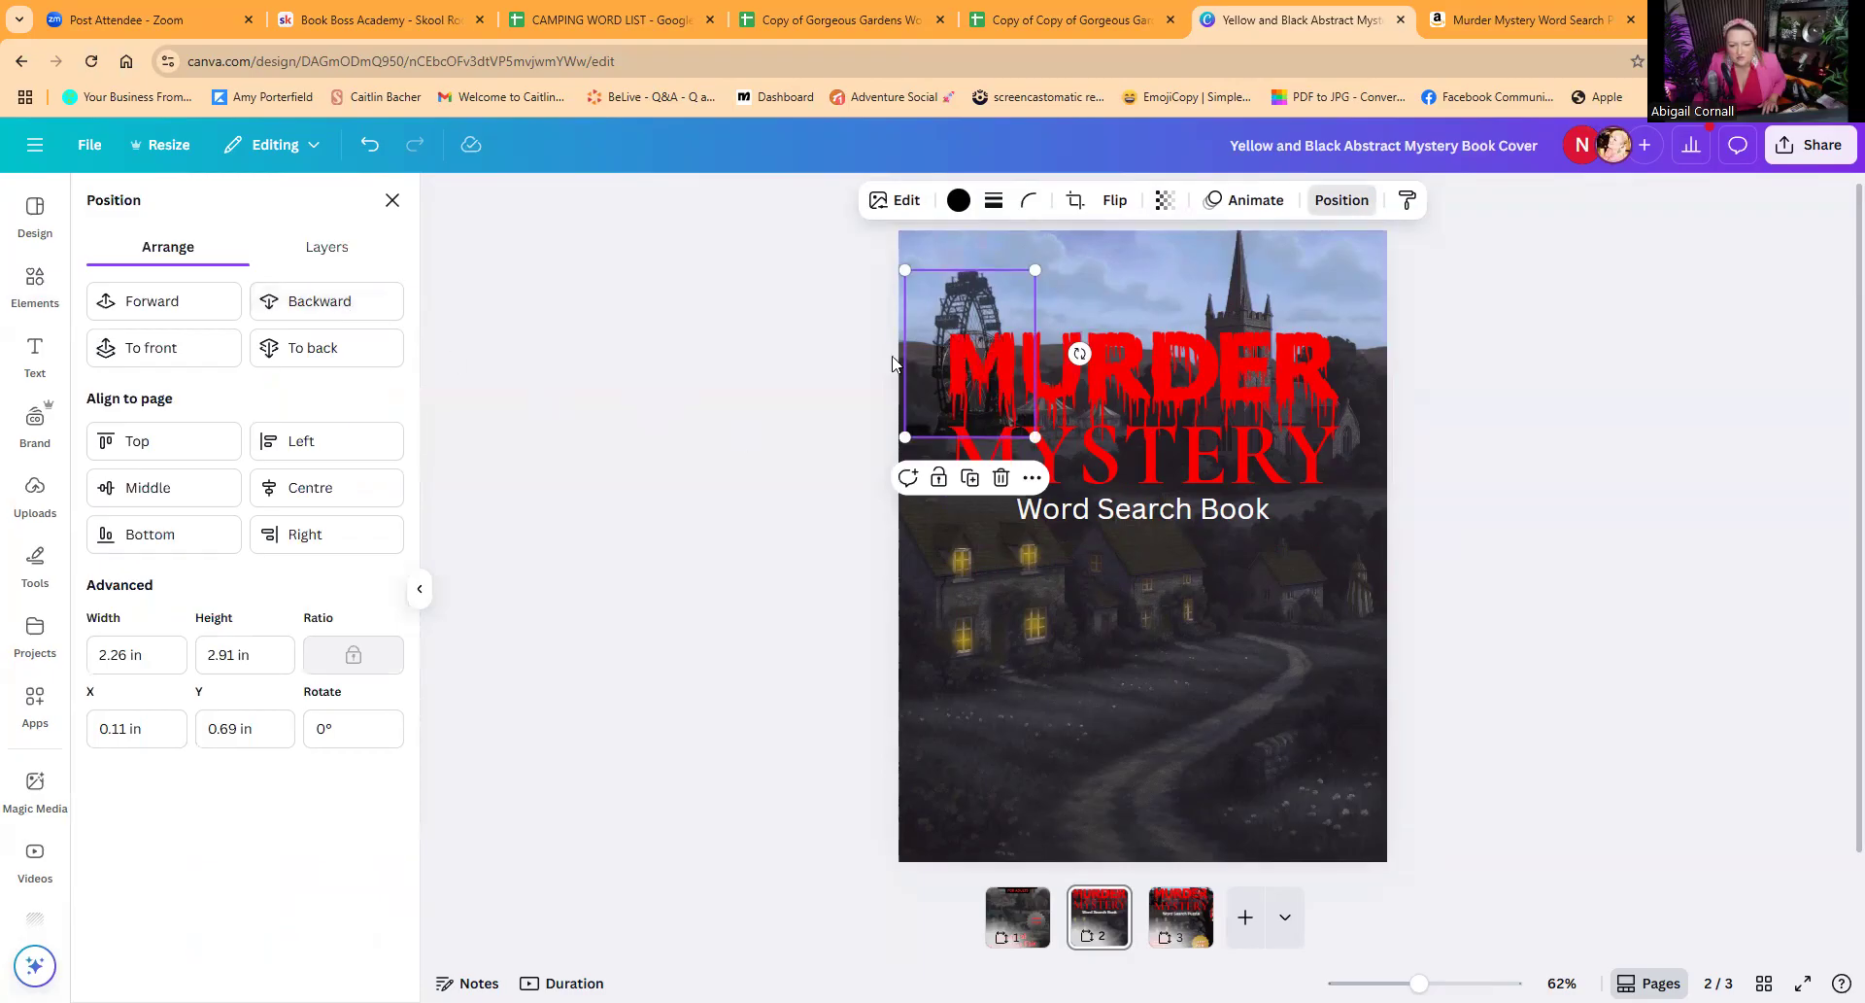
{"action": "left_click_drag", "start_coordinate": [1035, 269], "coordinate": [973, 281]}
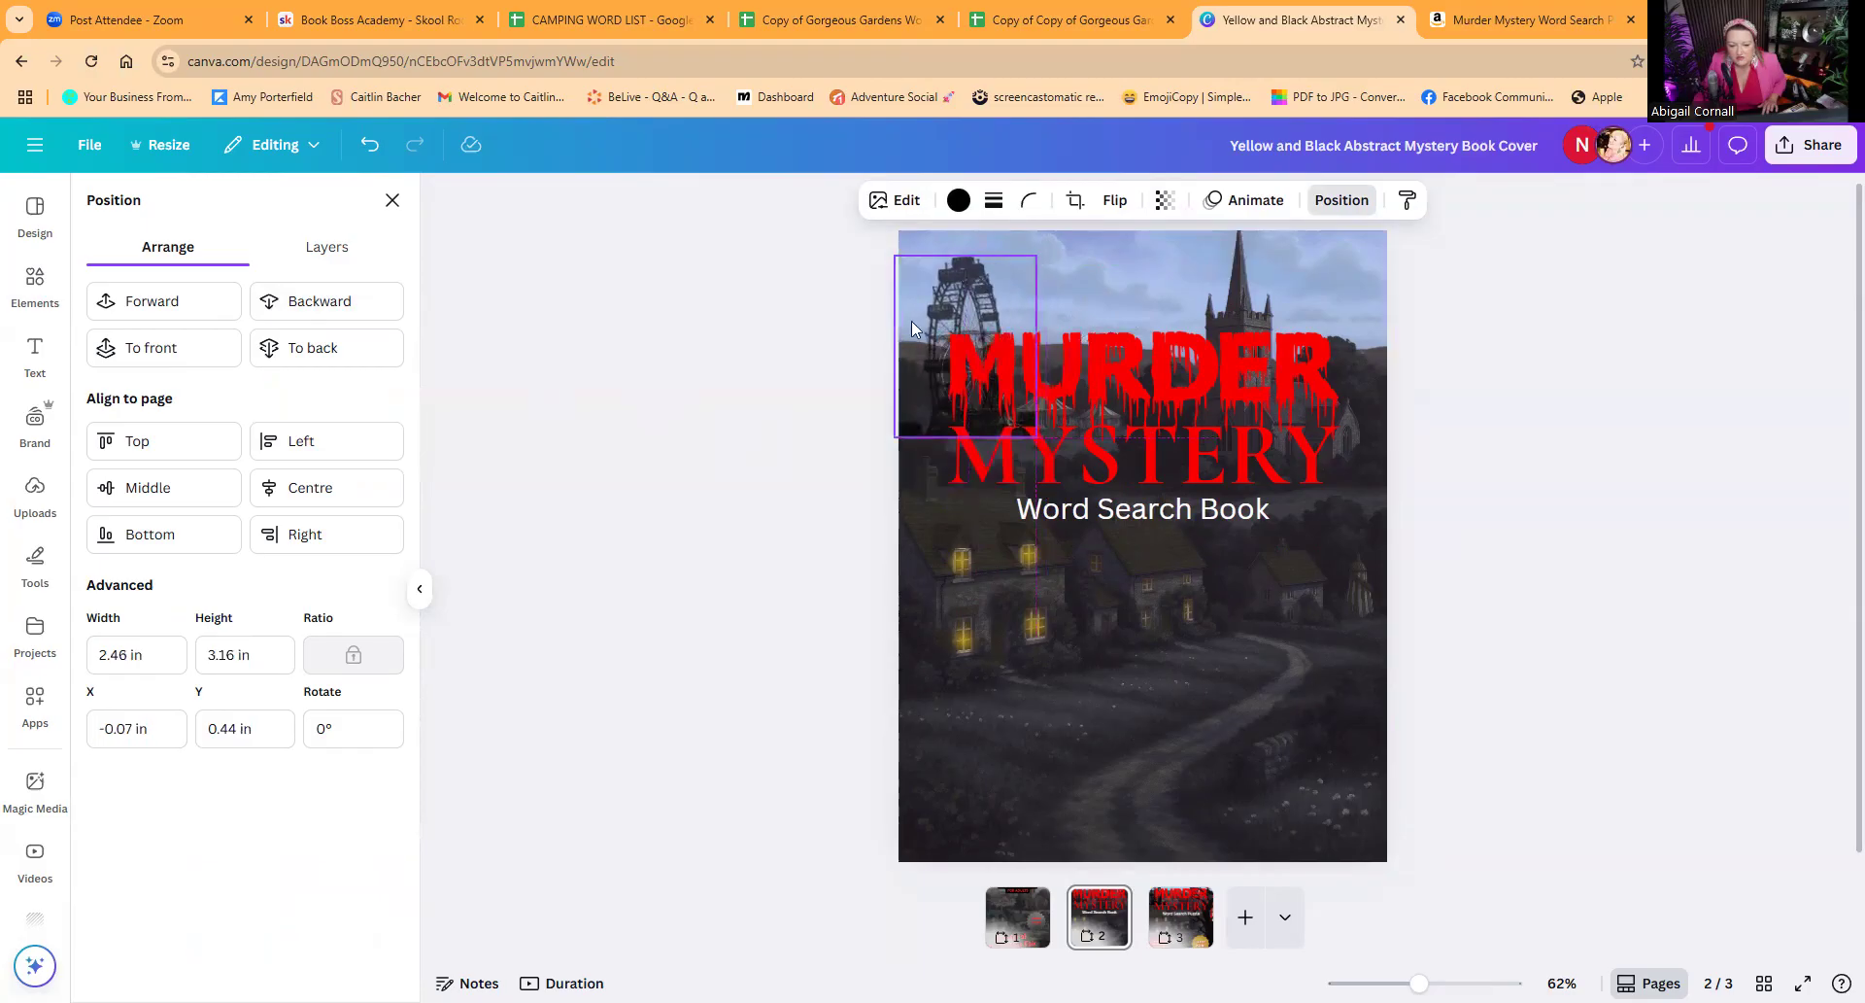
{"action": "left_click", "coordinate": [774, 391]}
{"action": "left_click", "coordinate": [782, 389]}
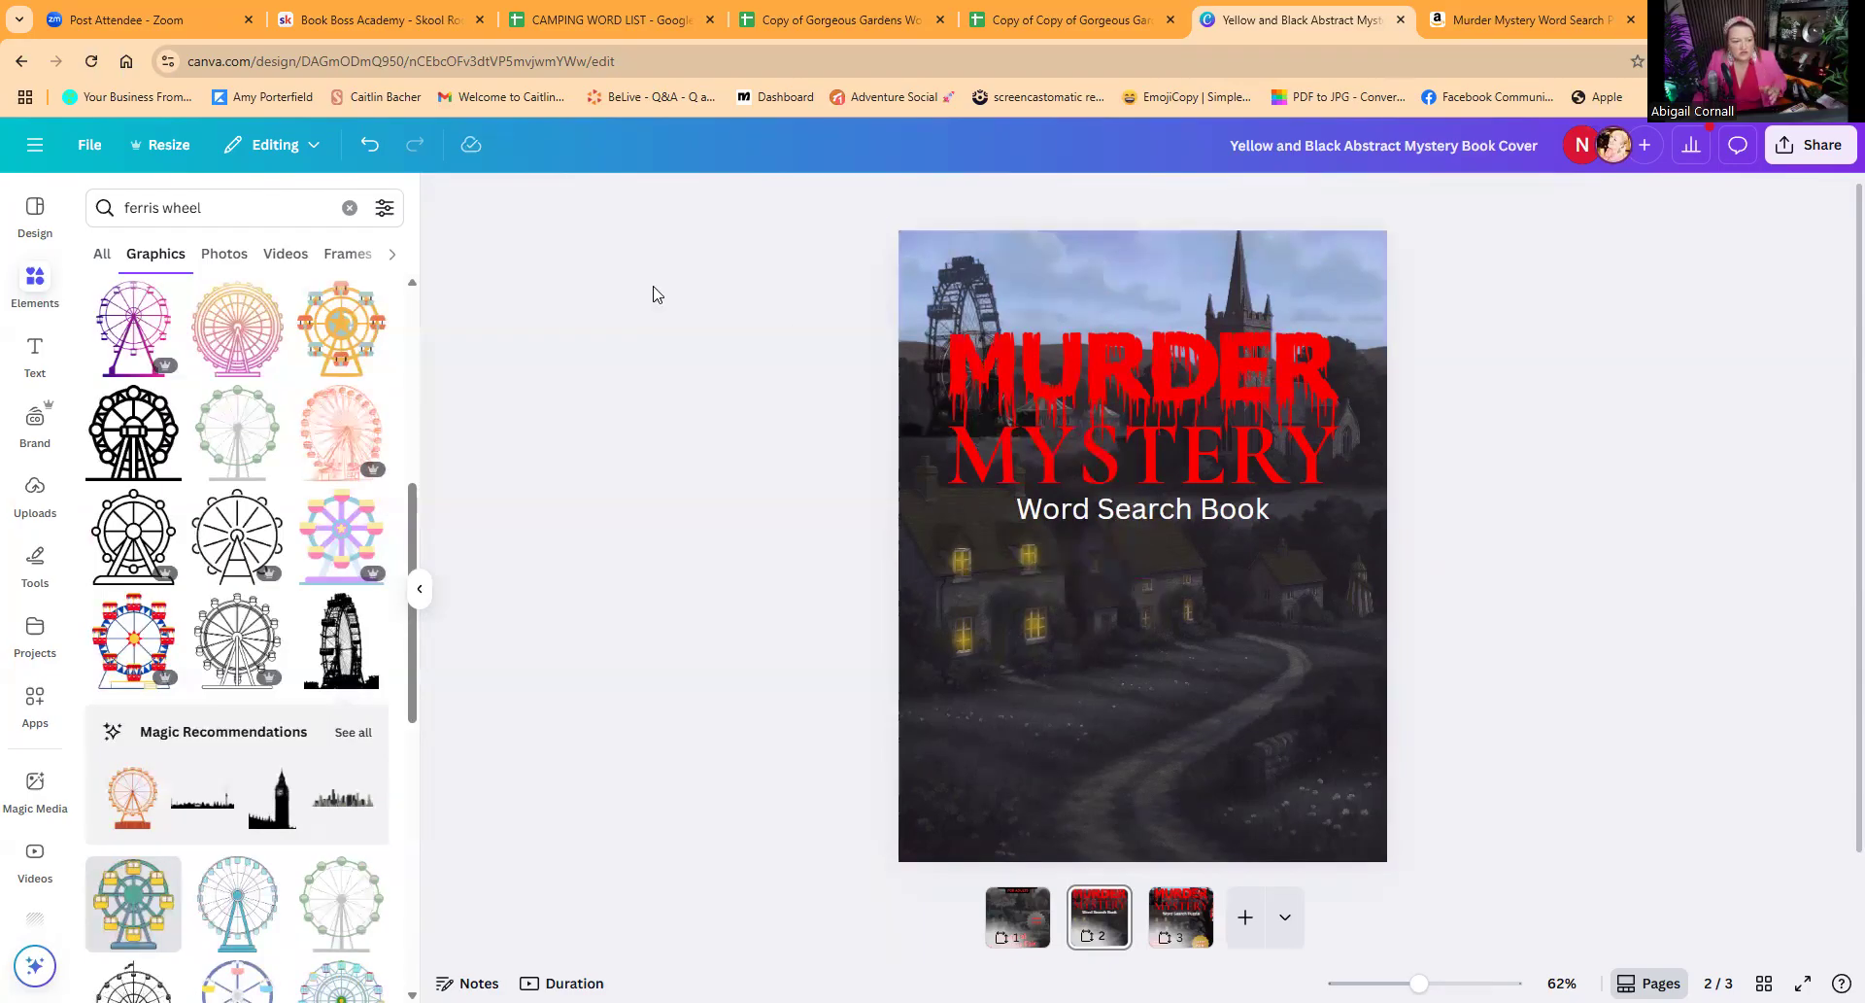
Step: Search the graphics for "circus curtain" and add the tied-back red and cream striped side curtain
{"action": "left_click", "coordinate": [291, 210]}
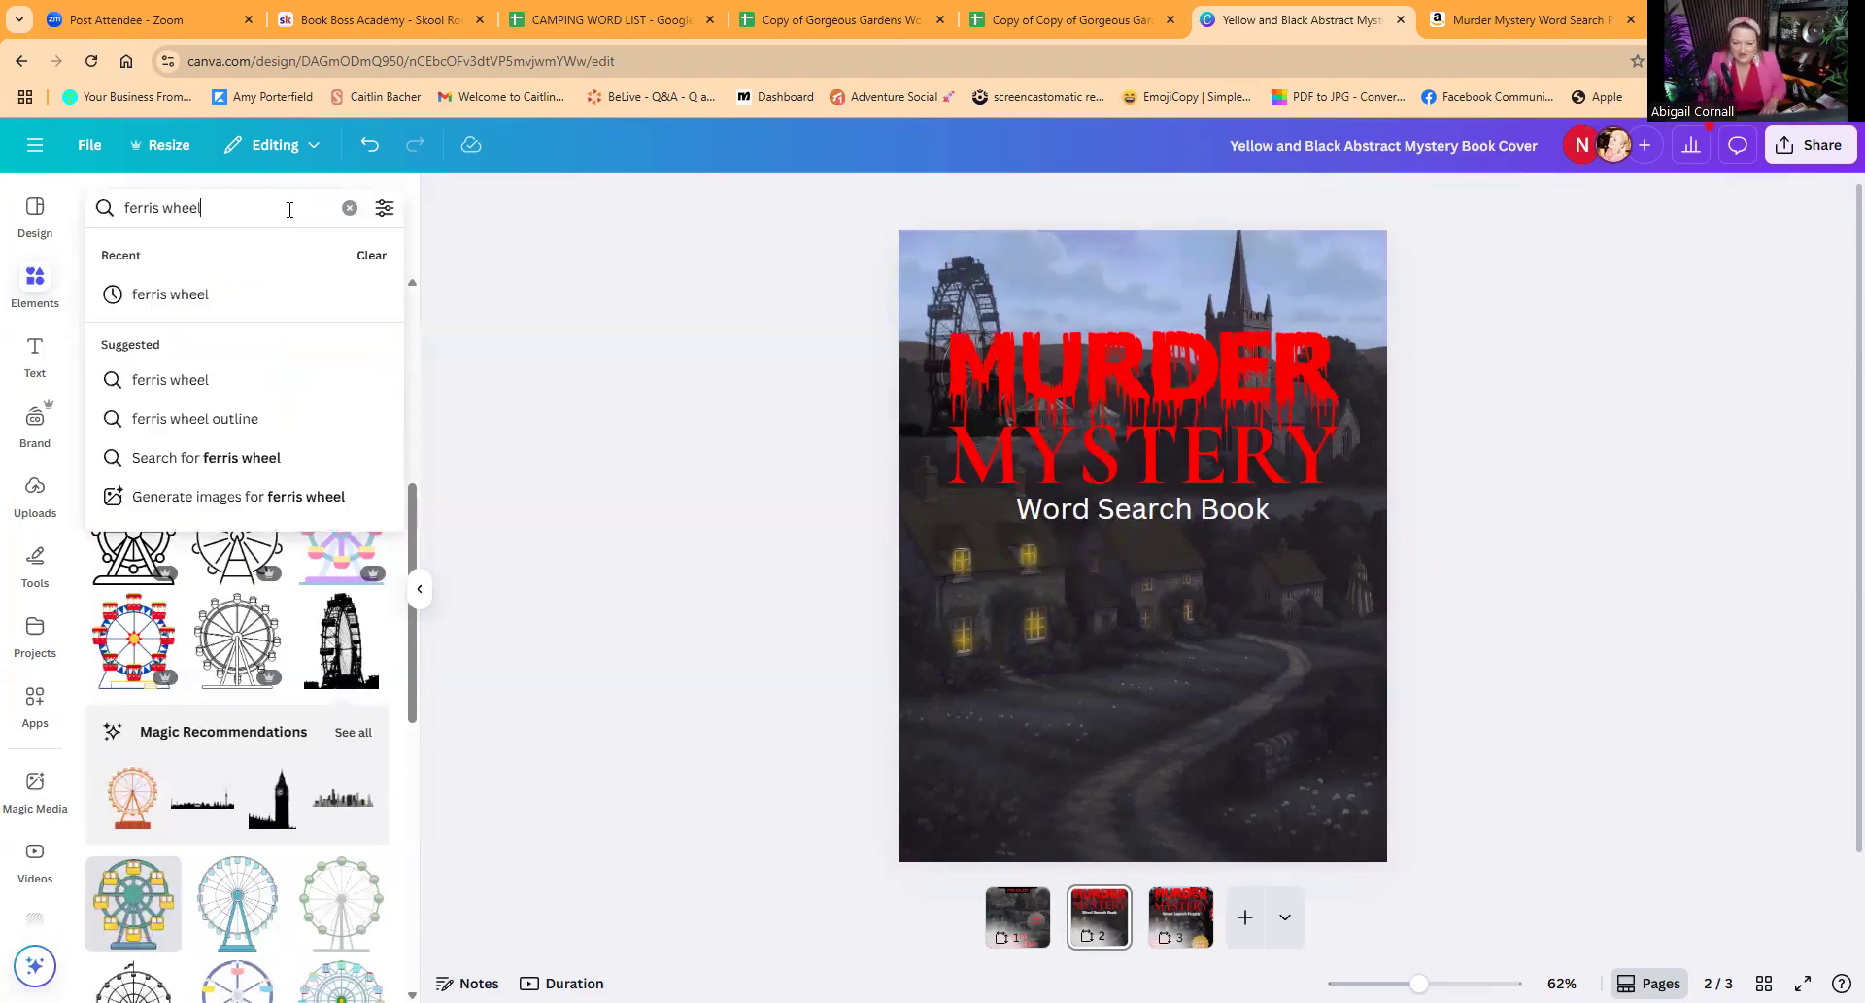
{"action": "key", "text": "BackSpace"}
{"action": "key", "text": "BackSpace"}
{"action": "key", "text": "BackSpace"}
{"action": "key", "text": "BackSpace"}
{"action": "key", "text": "BackSpace"}
{"action": "key", "text": "BackSpace"}
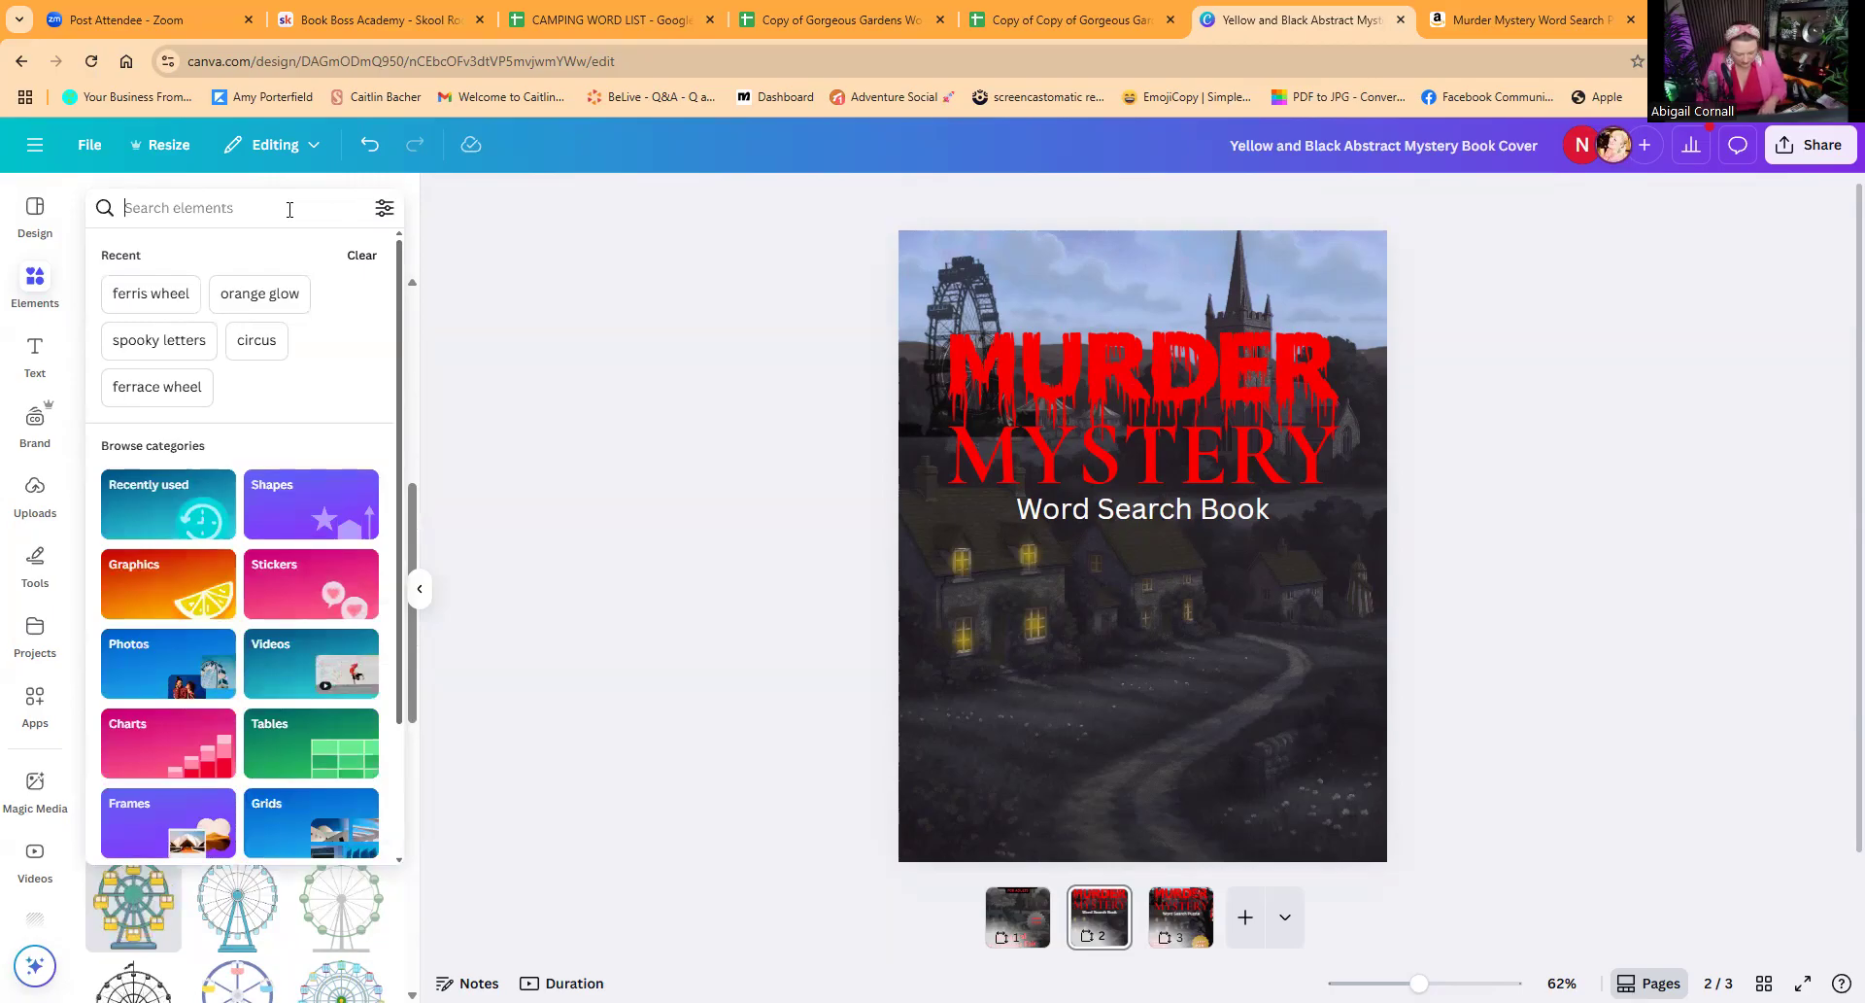
{"action": "type", "text": "circu"}
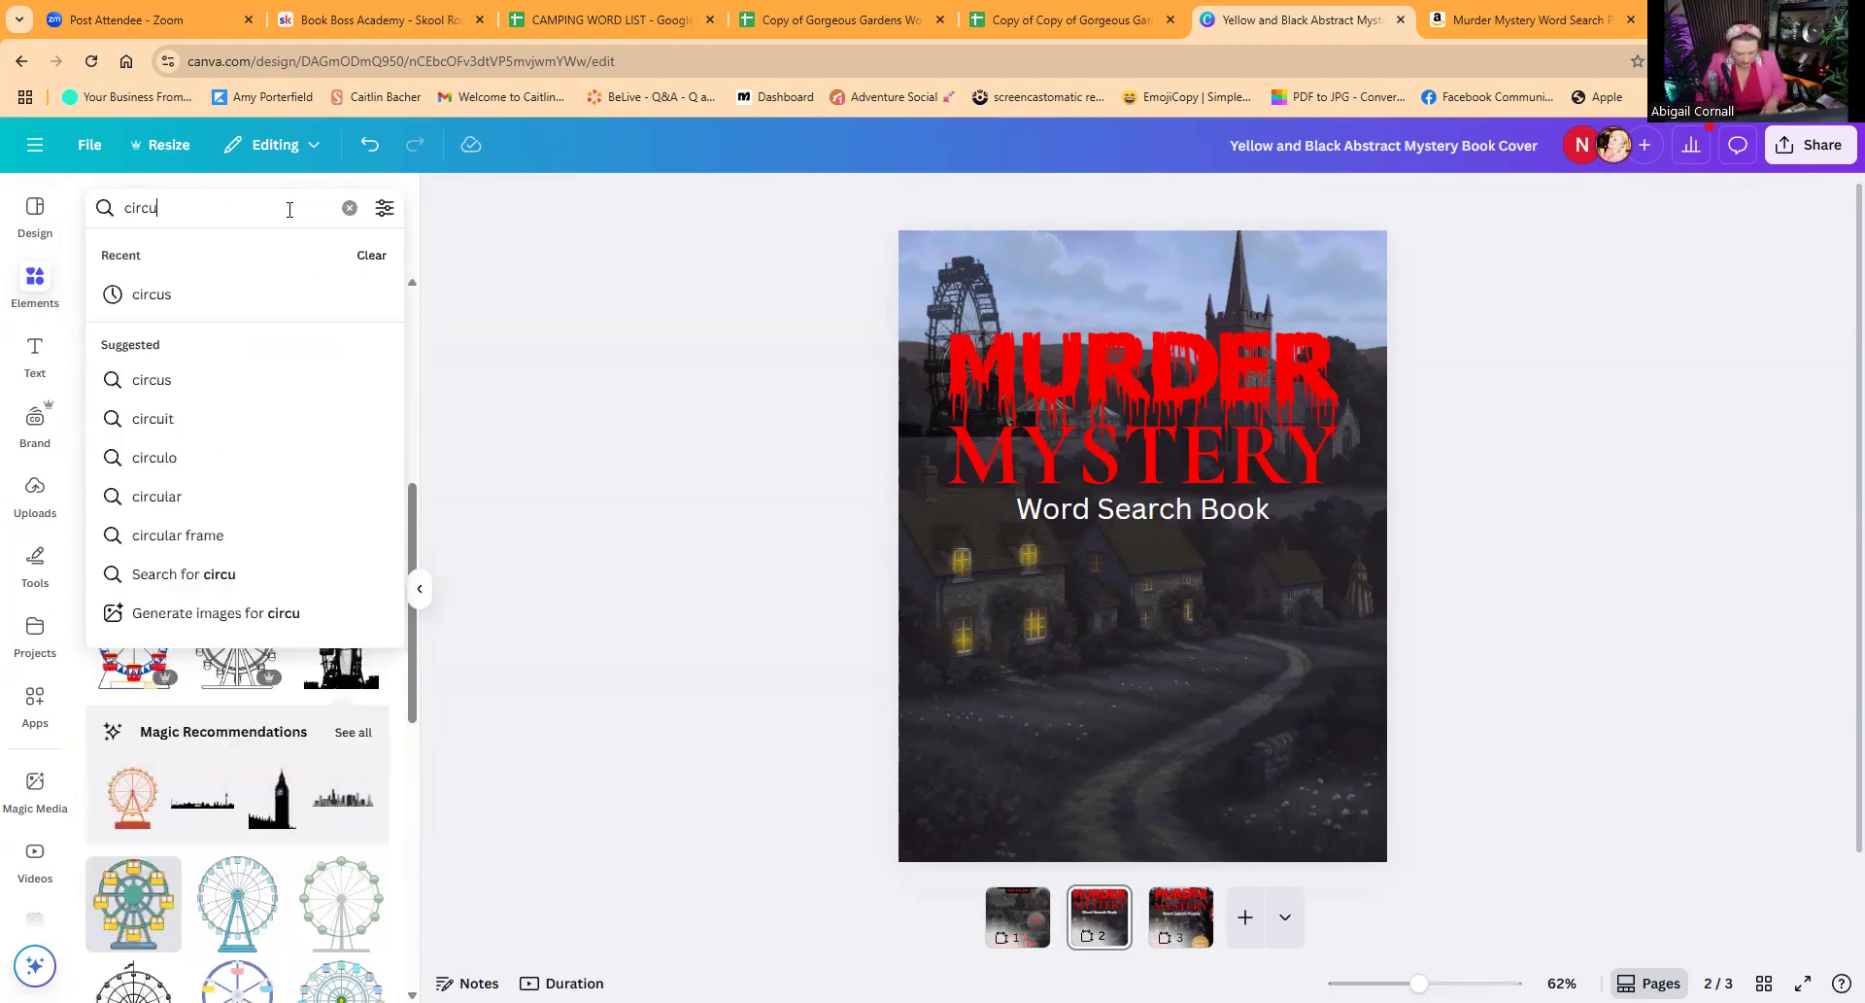
{"action": "type", "text": "s curtain"}
{"action": "key", "text": "Return"}
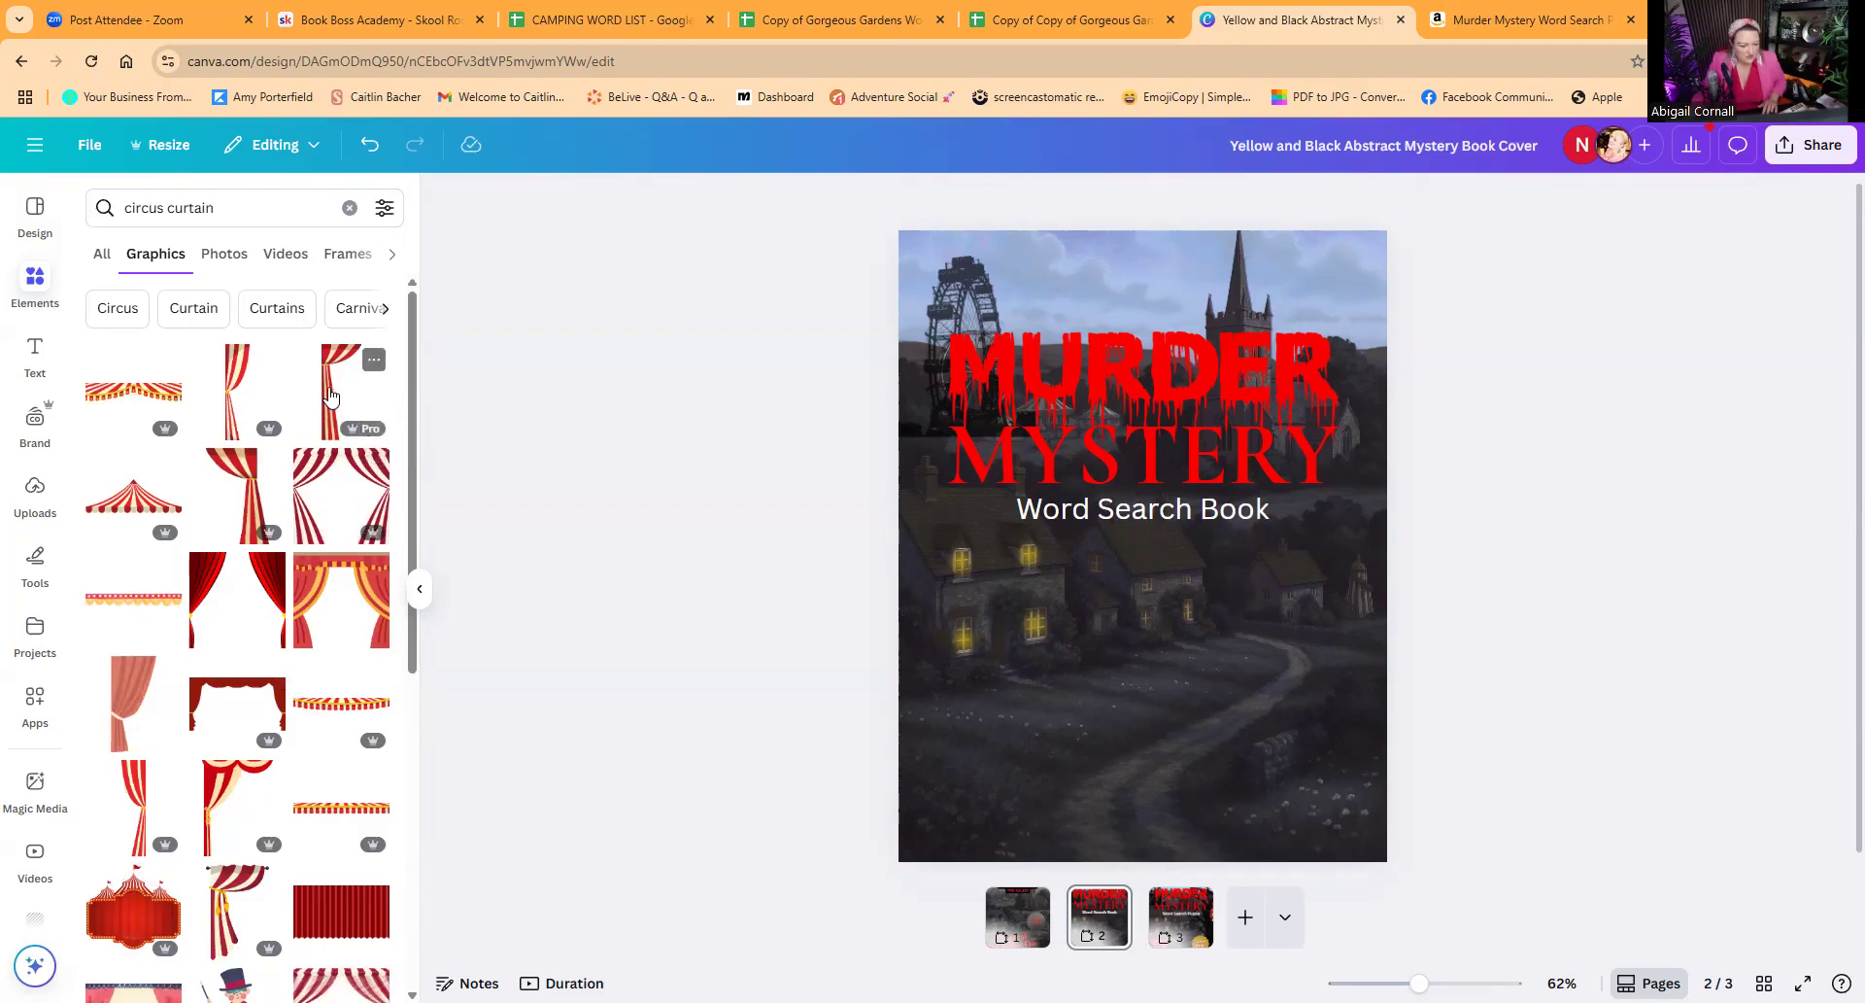
{"action": "left_click", "coordinate": [331, 393]}
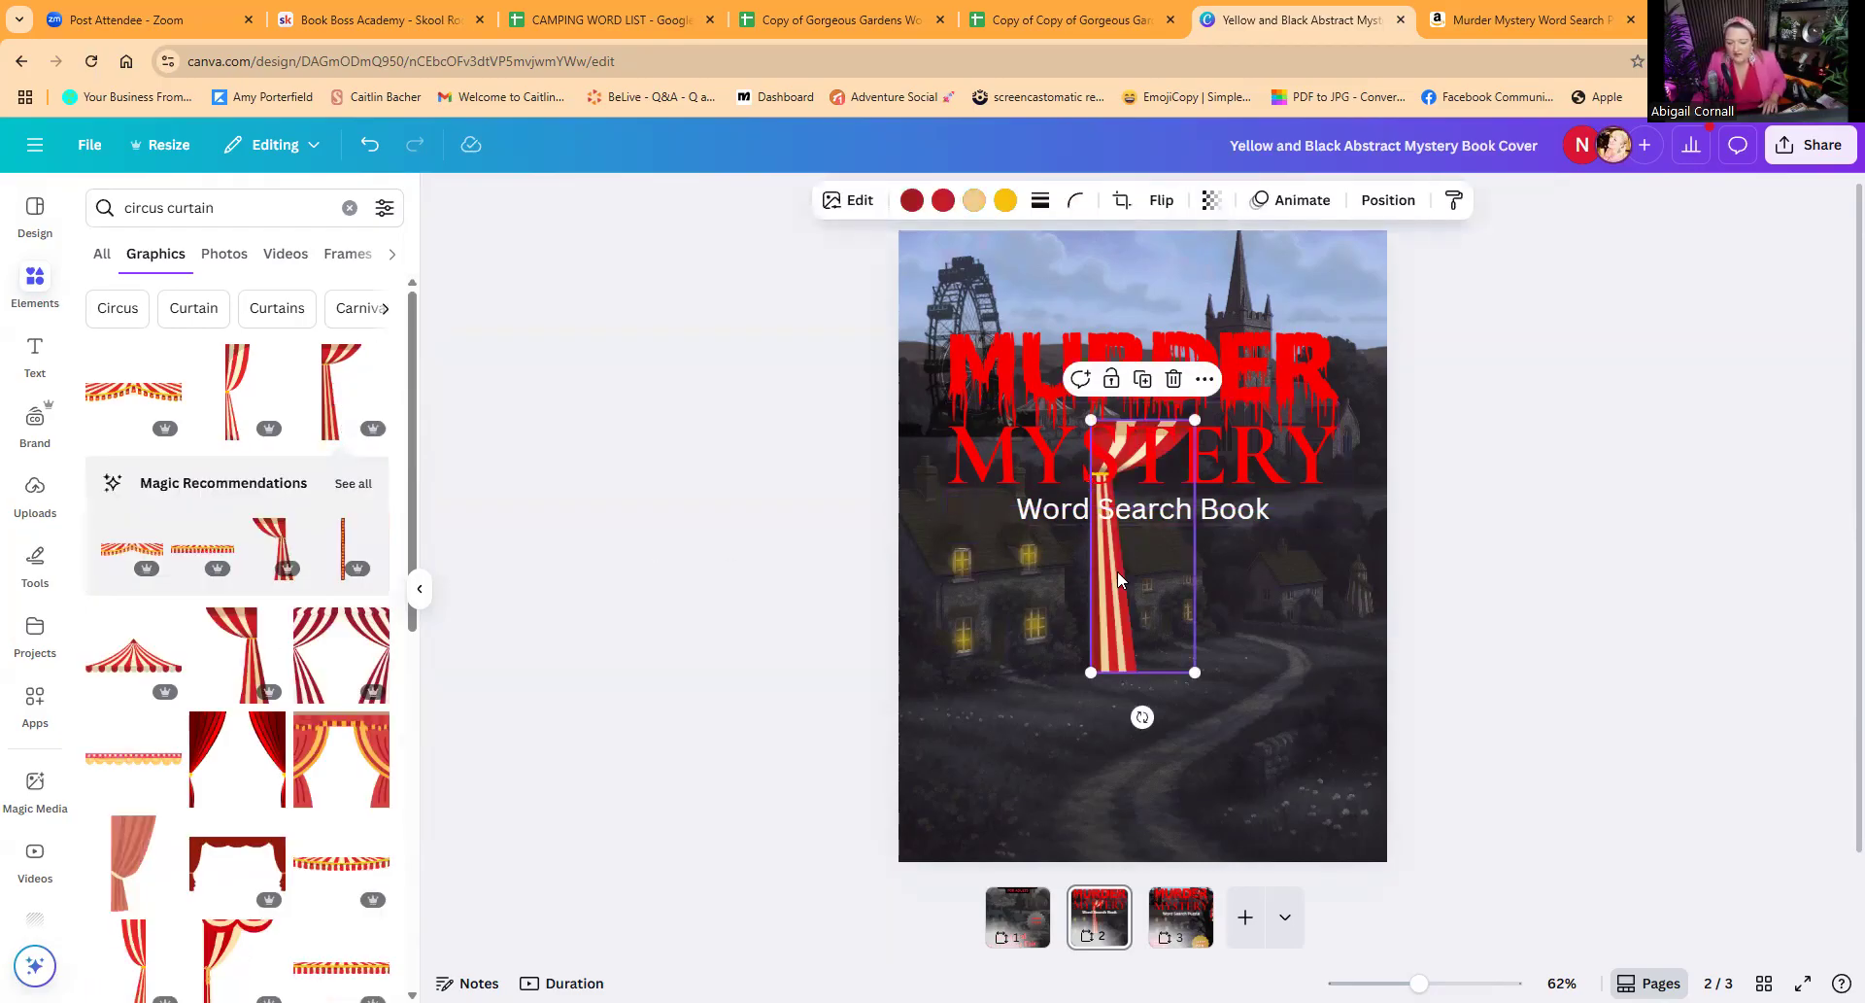
Step: Flip the striped curtain horizontally and fit it, enlarged, into the cover's top-right corner
{"action": "left_click", "coordinate": [1161, 200]}
{"action": "left_click", "coordinate": [1142, 252]}
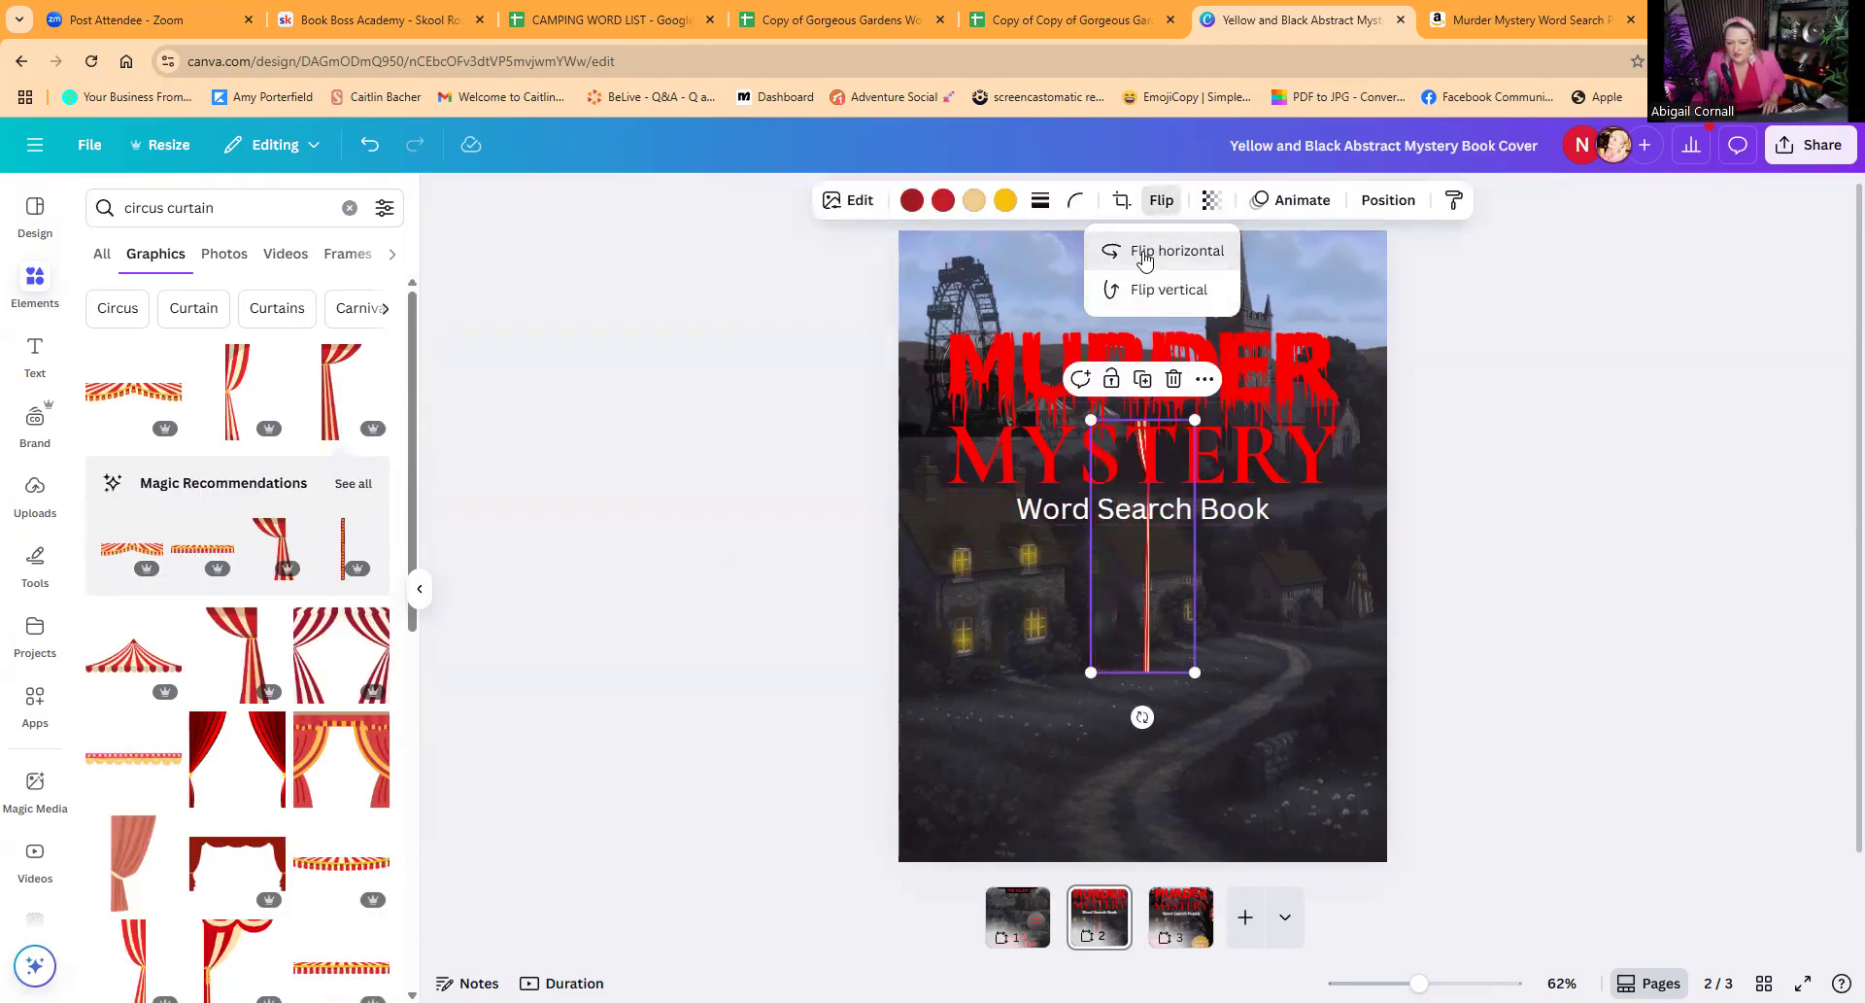
{"action": "left_click_drag", "start_coordinate": [1163, 614], "coordinate": [1348, 417]}
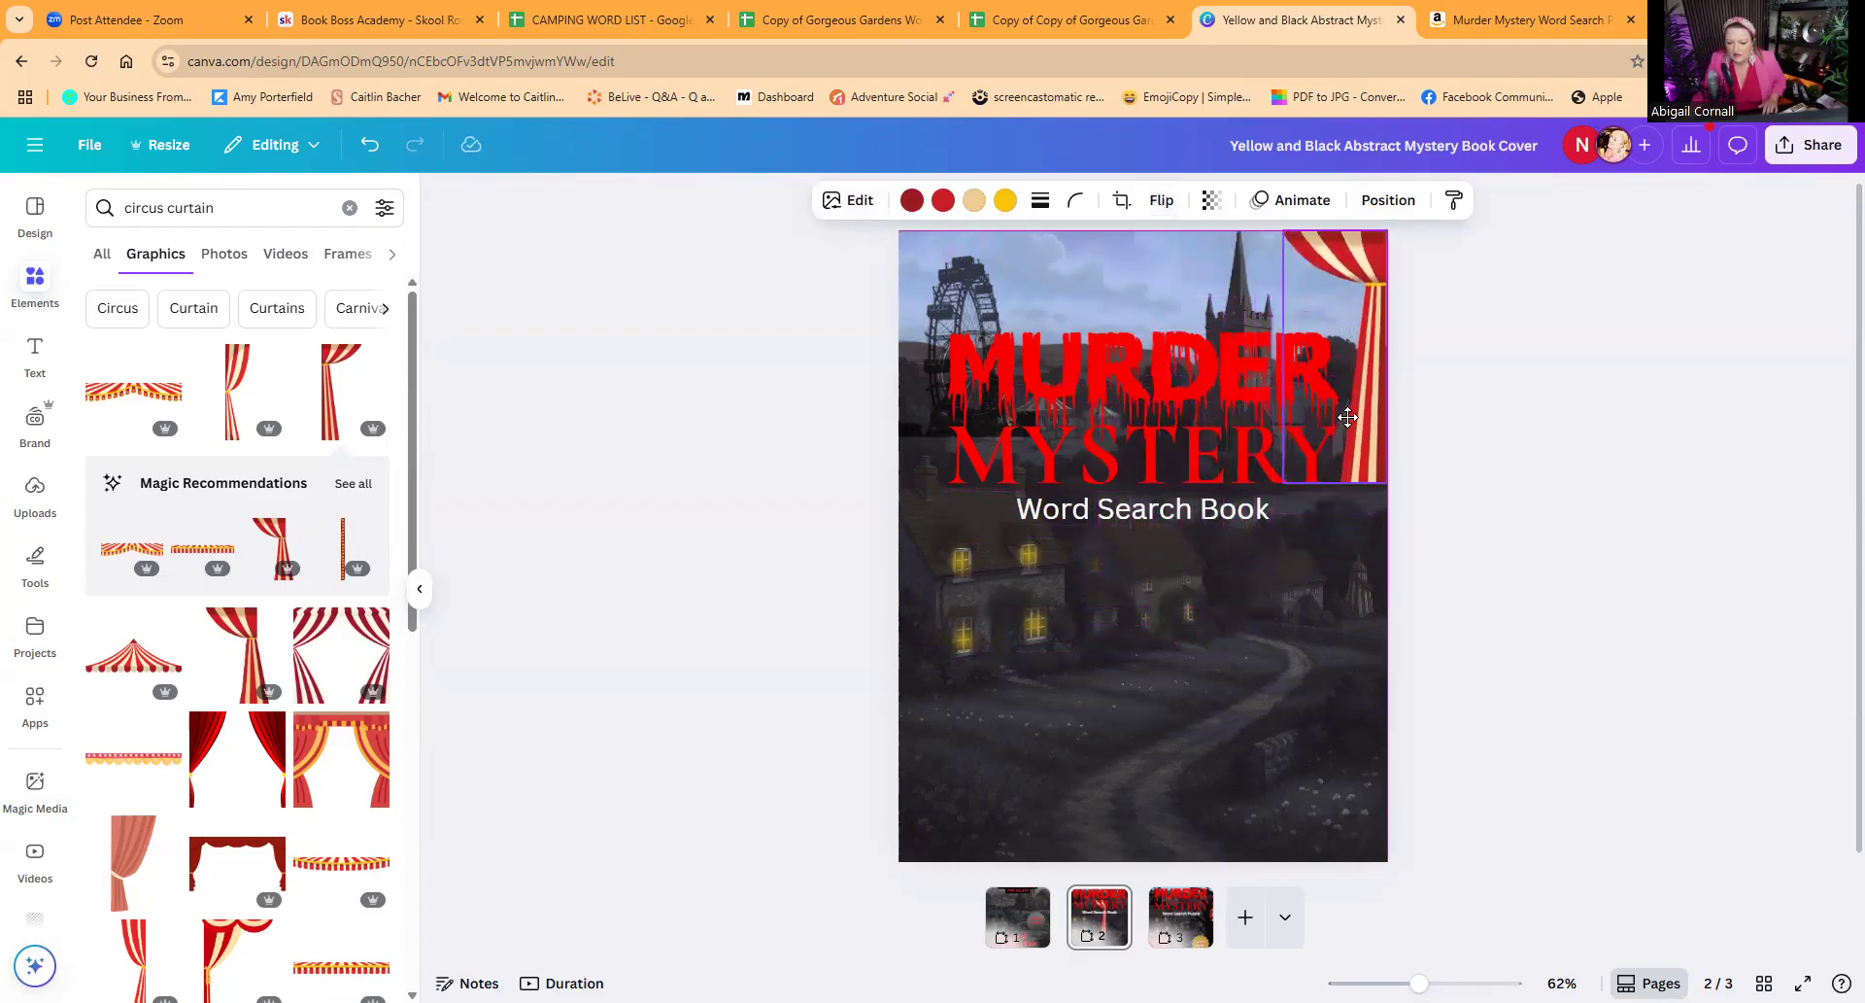
{"action": "left_click_drag", "start_coordinate": [1324, 476], "coordinate": [1260, 530]}
{"action": "left_click", "coordinate": [1535, 527]}
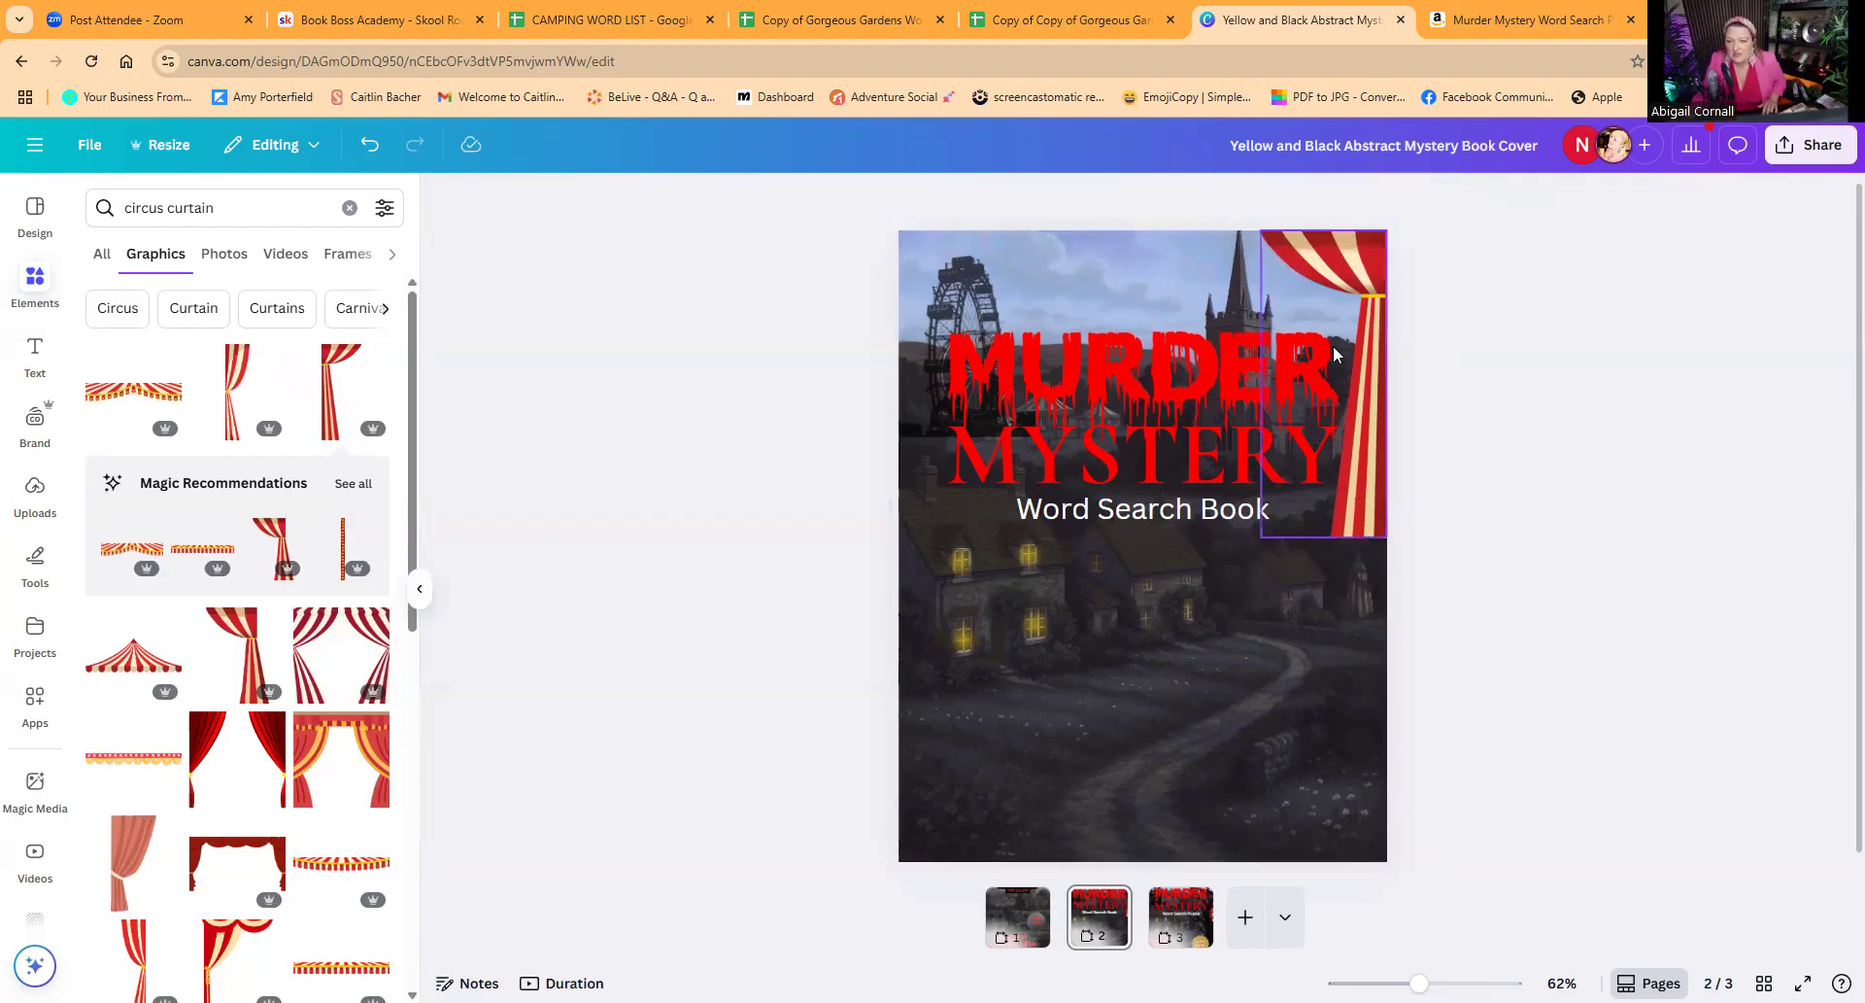
Step: Check the Murder Mystery Word Search Puzzle cover on its Amazon page as a reference and return to the Canva design
{"action": "left_click", "coordinate": [1473, 31]}
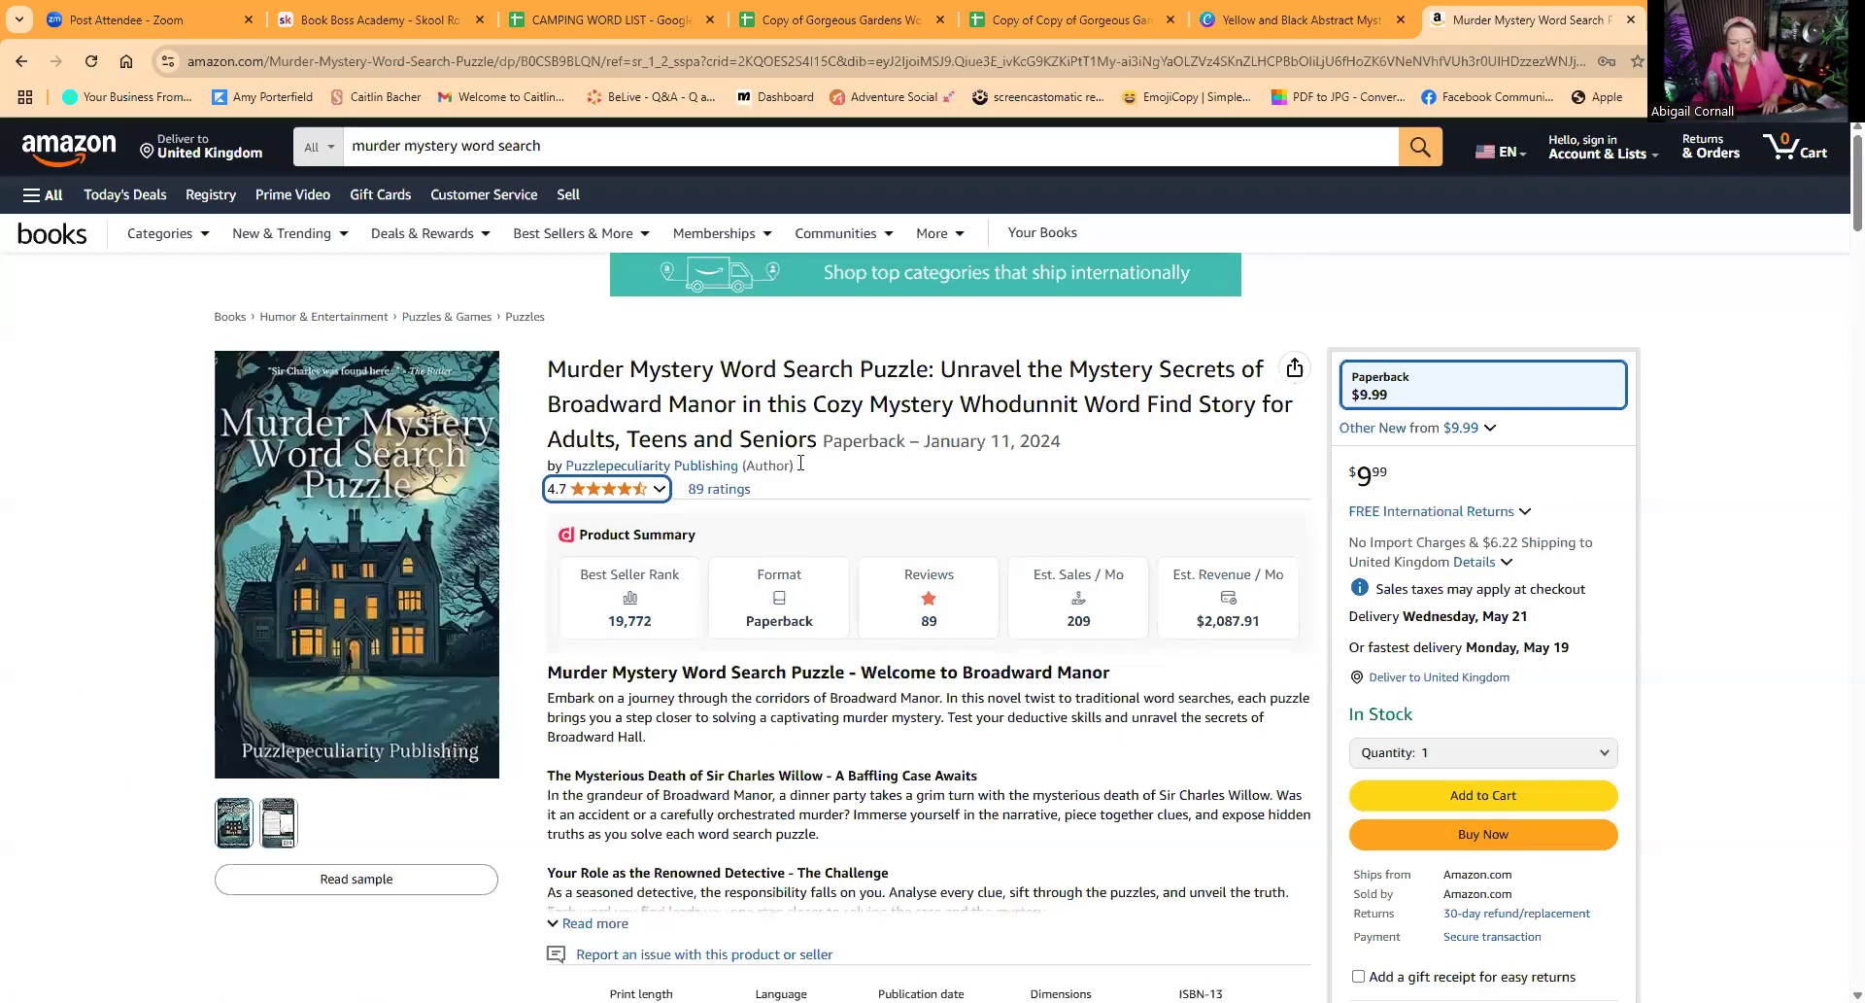
{"action": "mouse_move", "coordinate": [303, 432]}
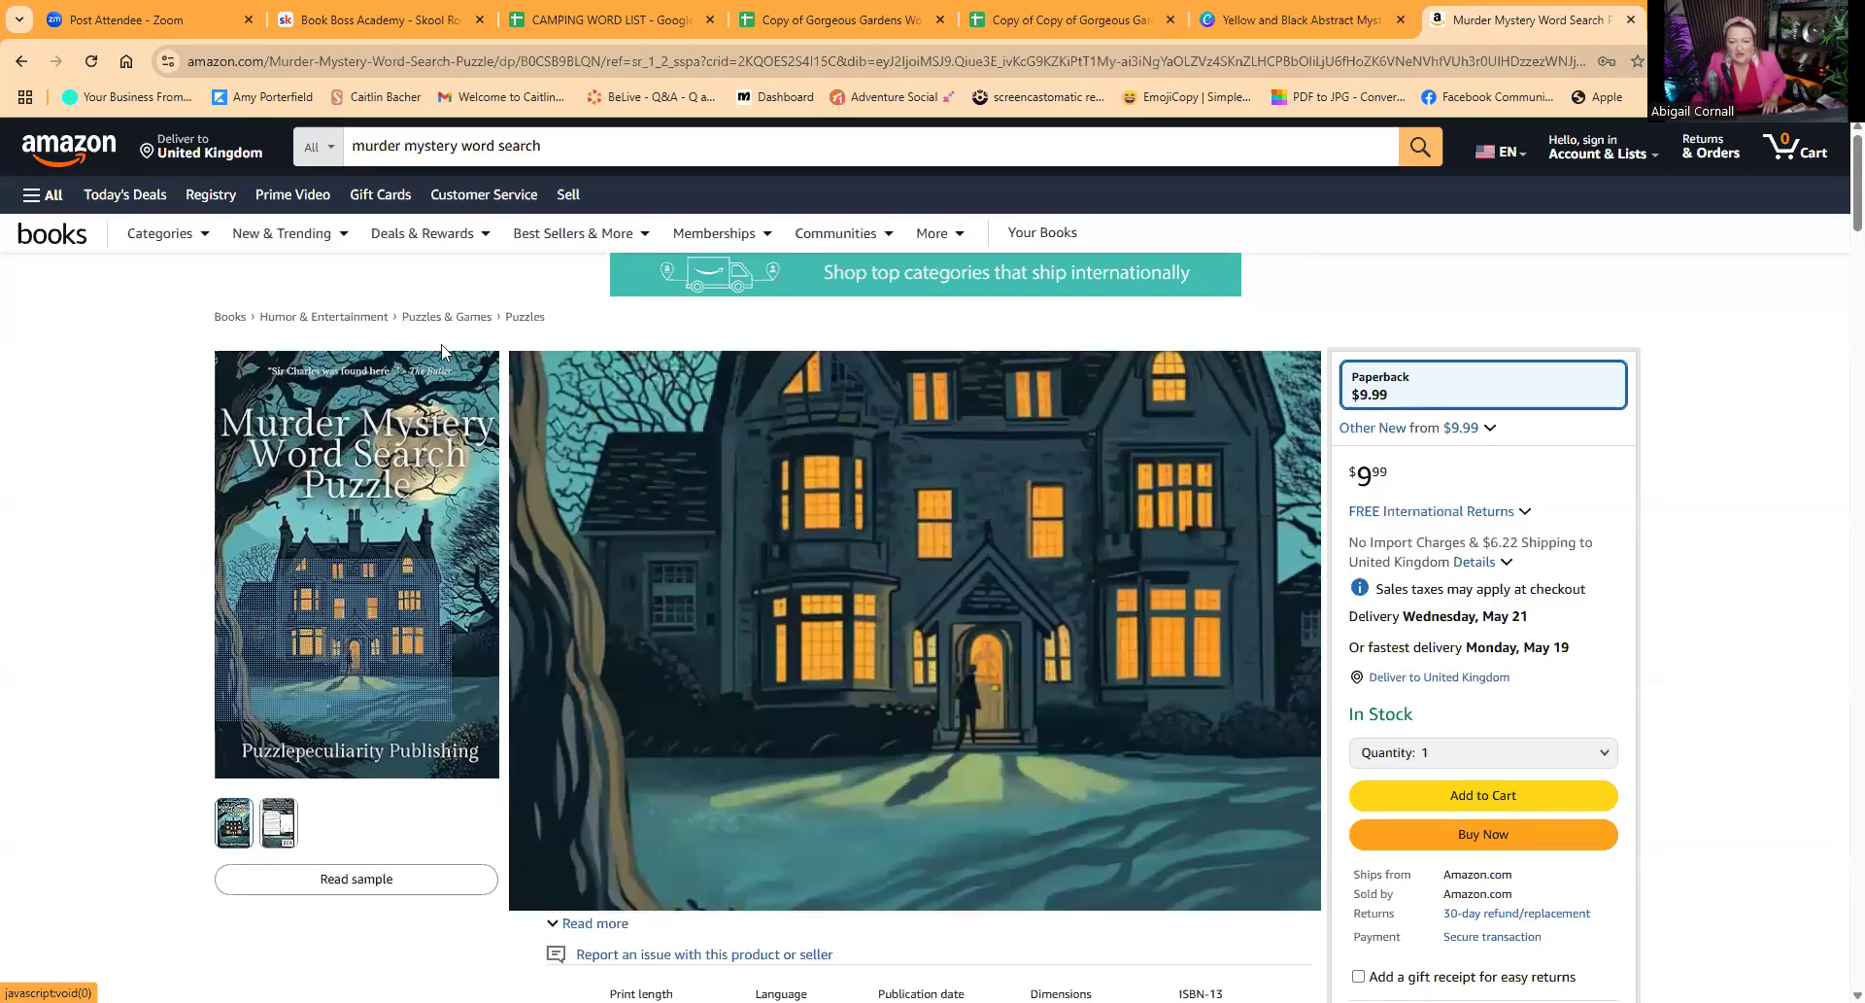
{"action": "left_click", "coordinate": [1262, 25]}
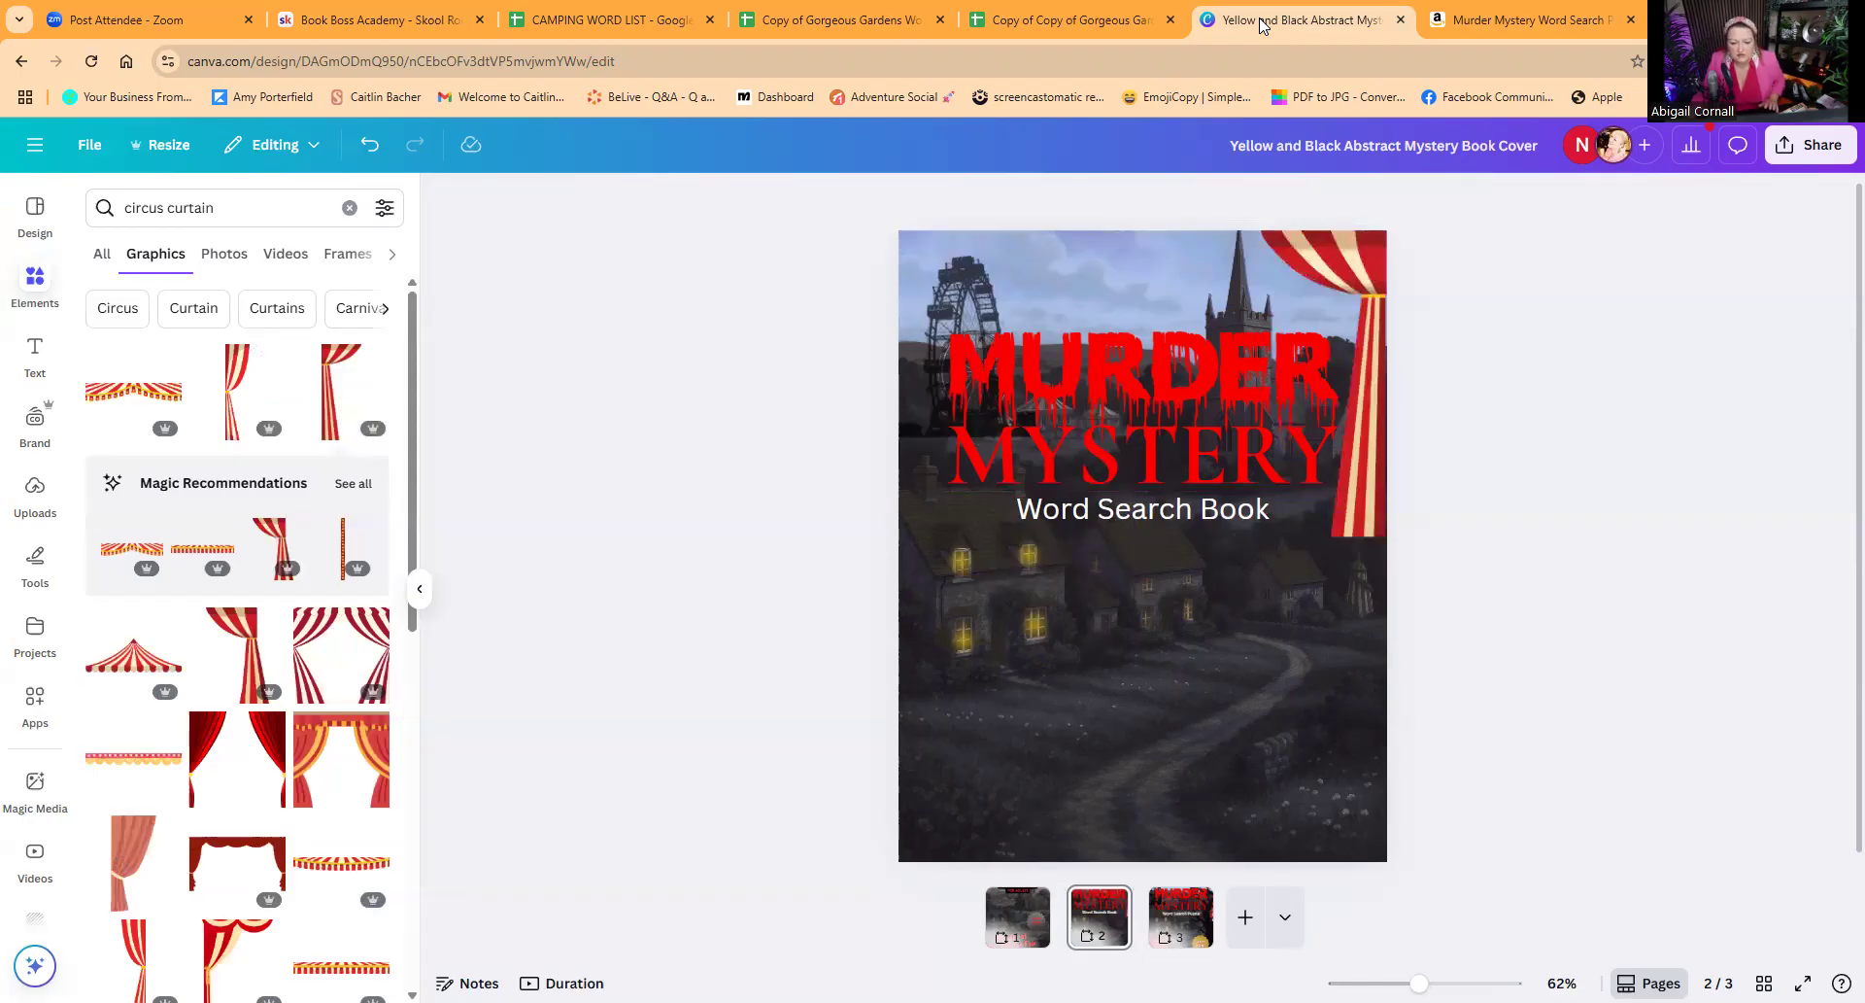
Step: Search the graphics for "spooky tree" and look through the results for a bare tree silhouette
{"action": "left_click_drag", "start_coordinate": [222, 207], "coordinate": [105, 207]}
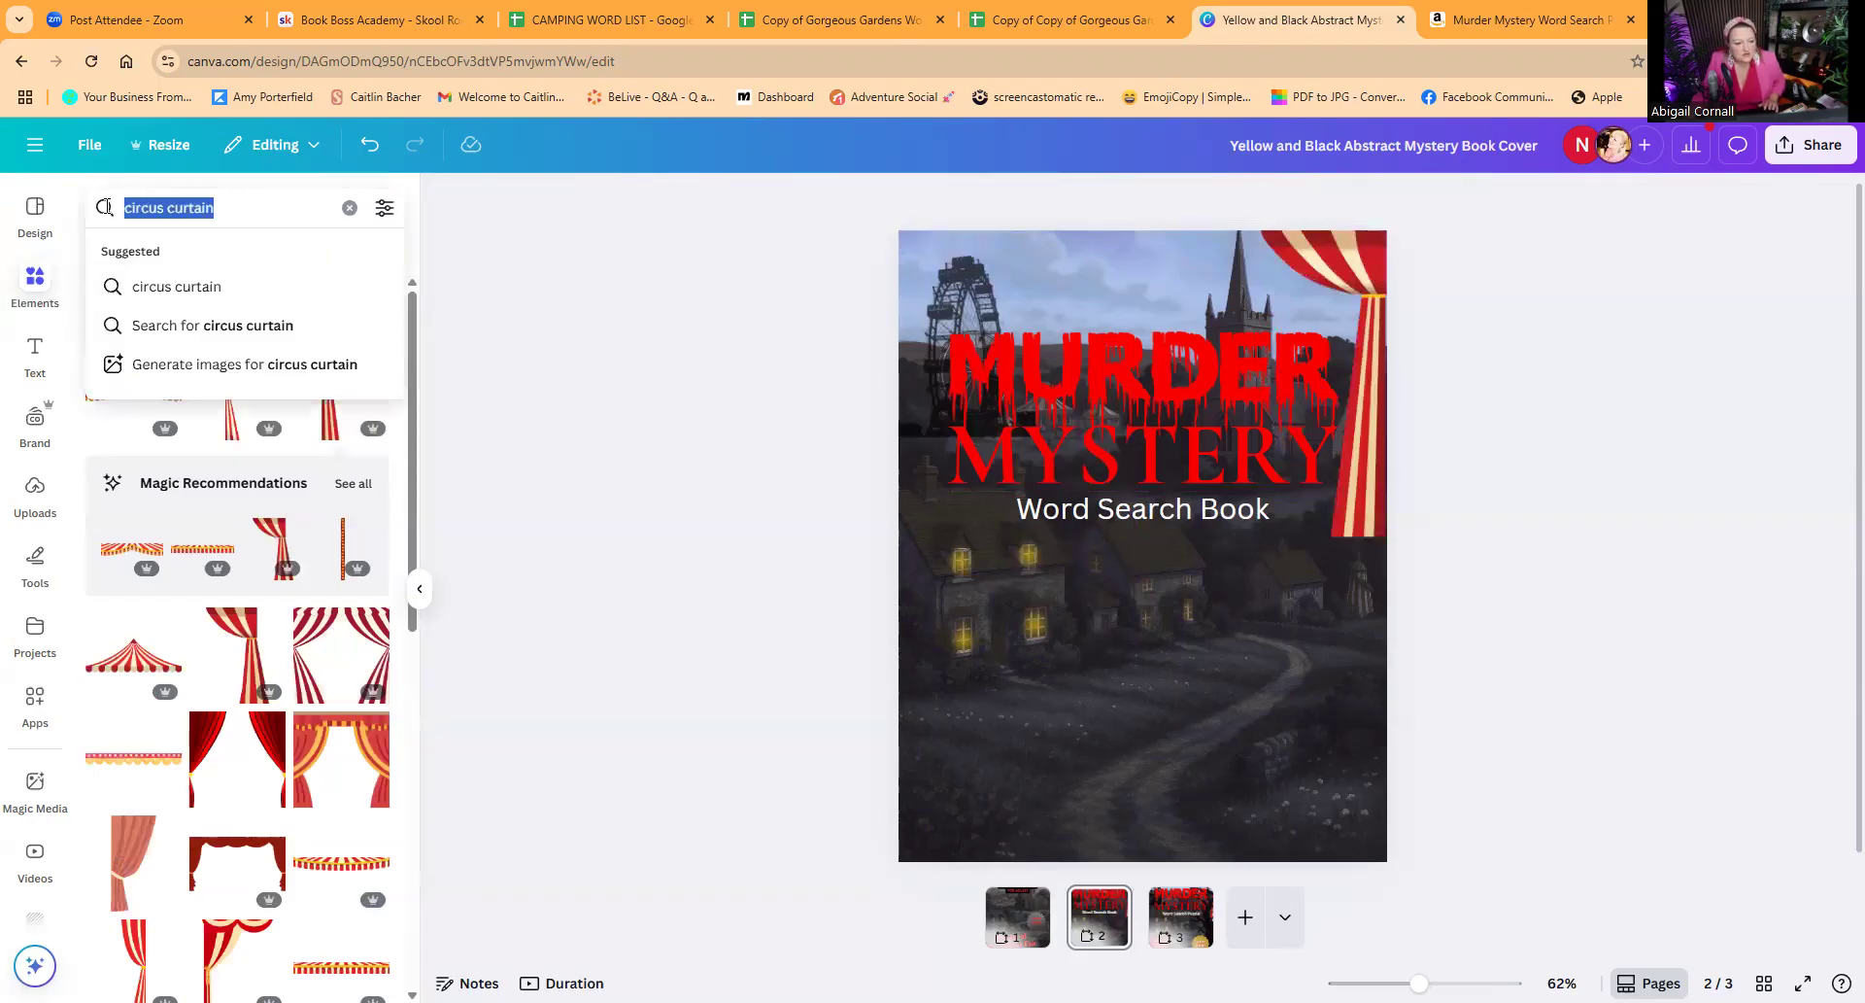
{"action": "type", "text": "spoo"}
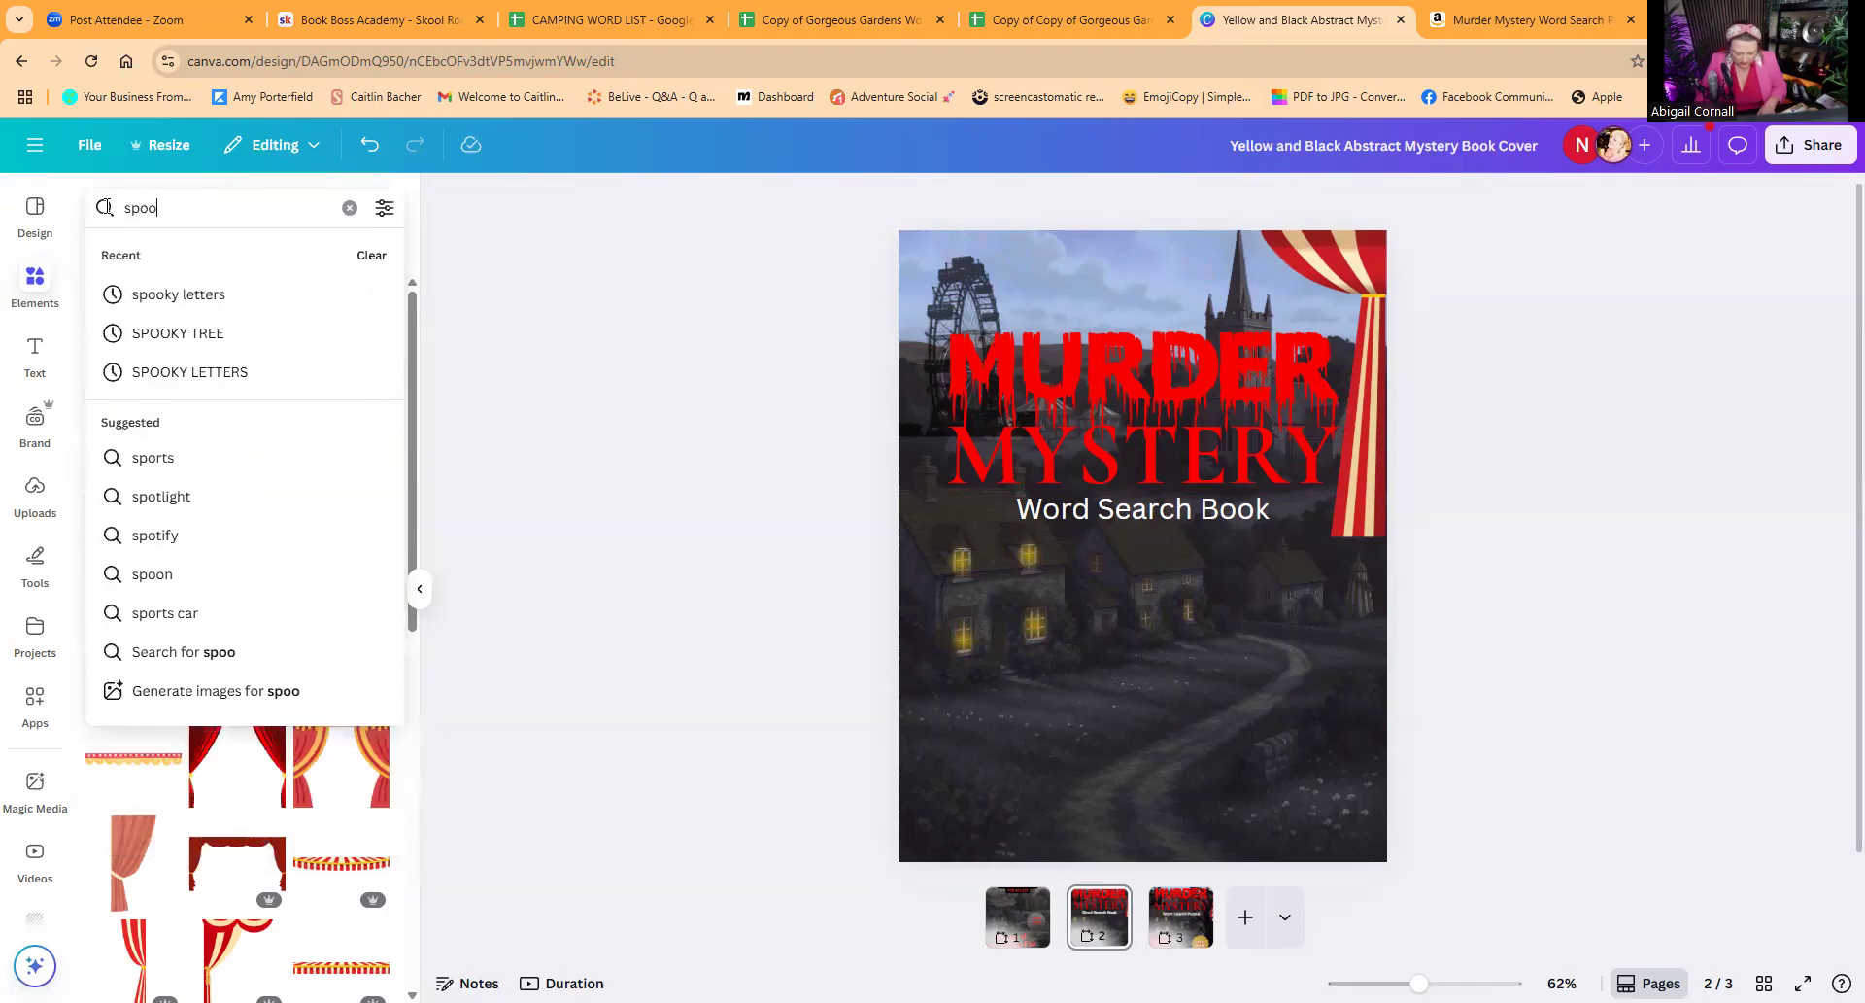
{"action": "type", "text": "ky tree"}
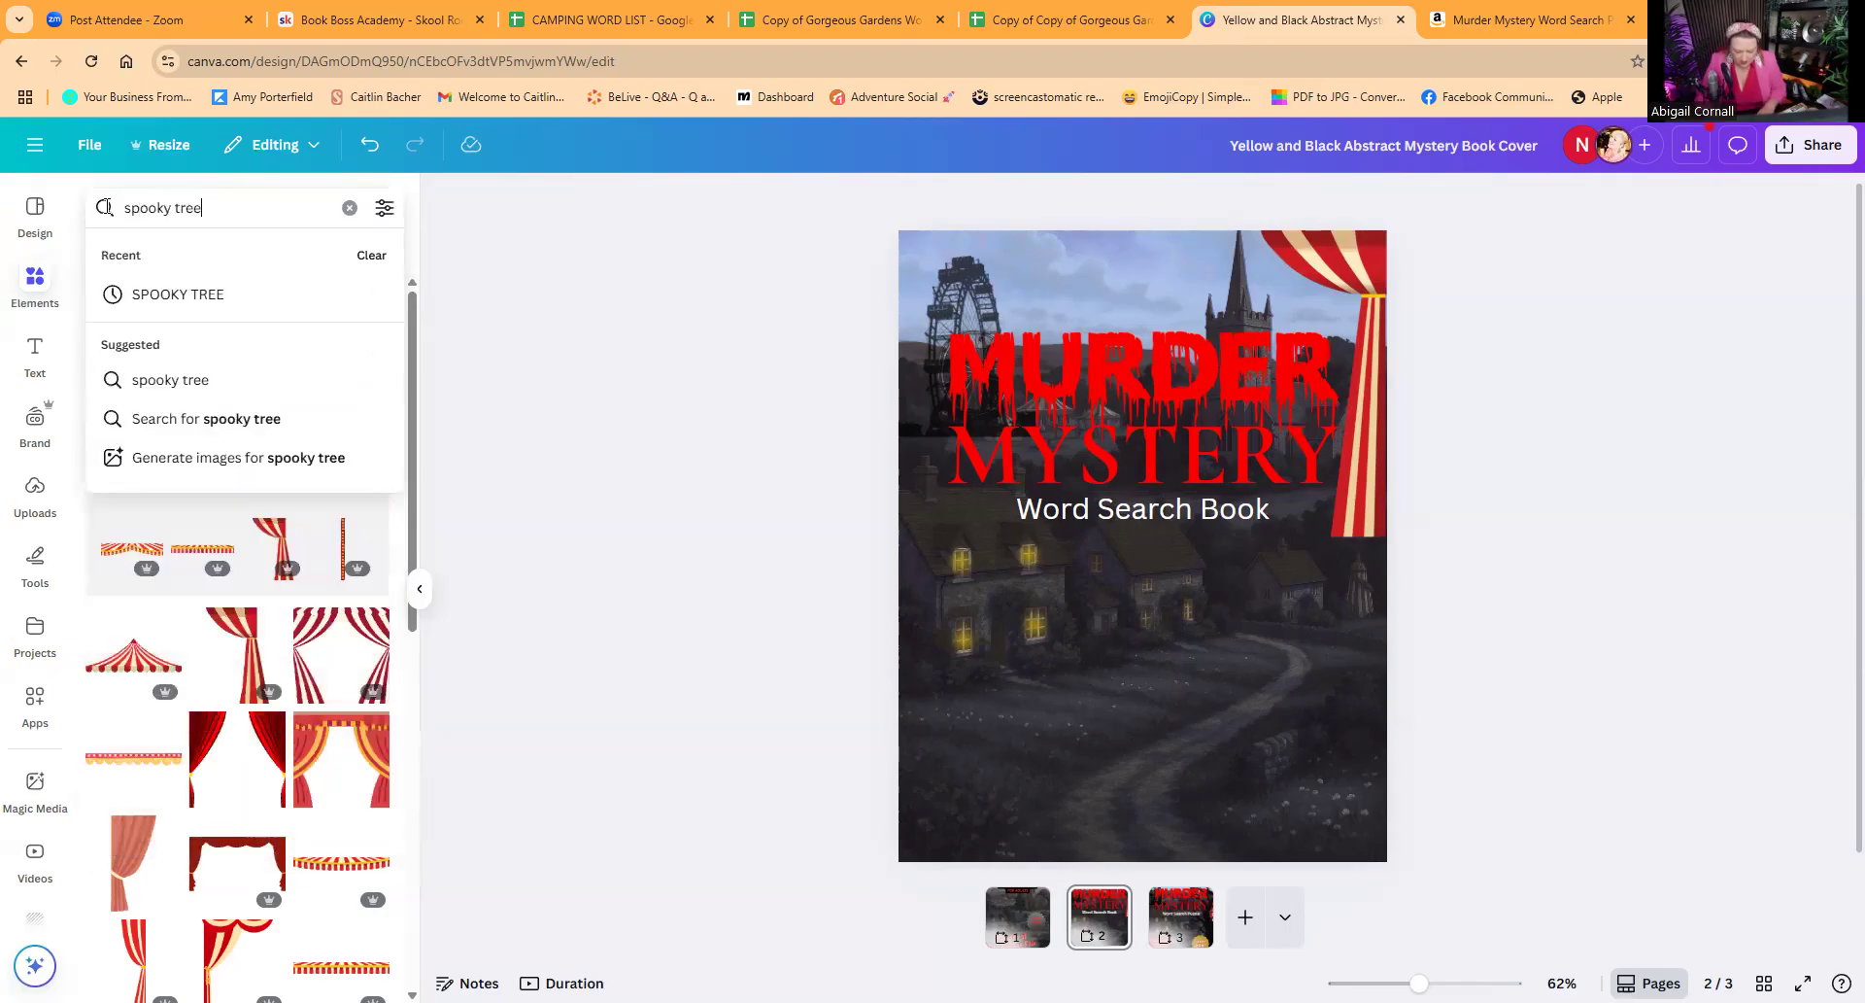
{"action": "key", "text": "Return"}
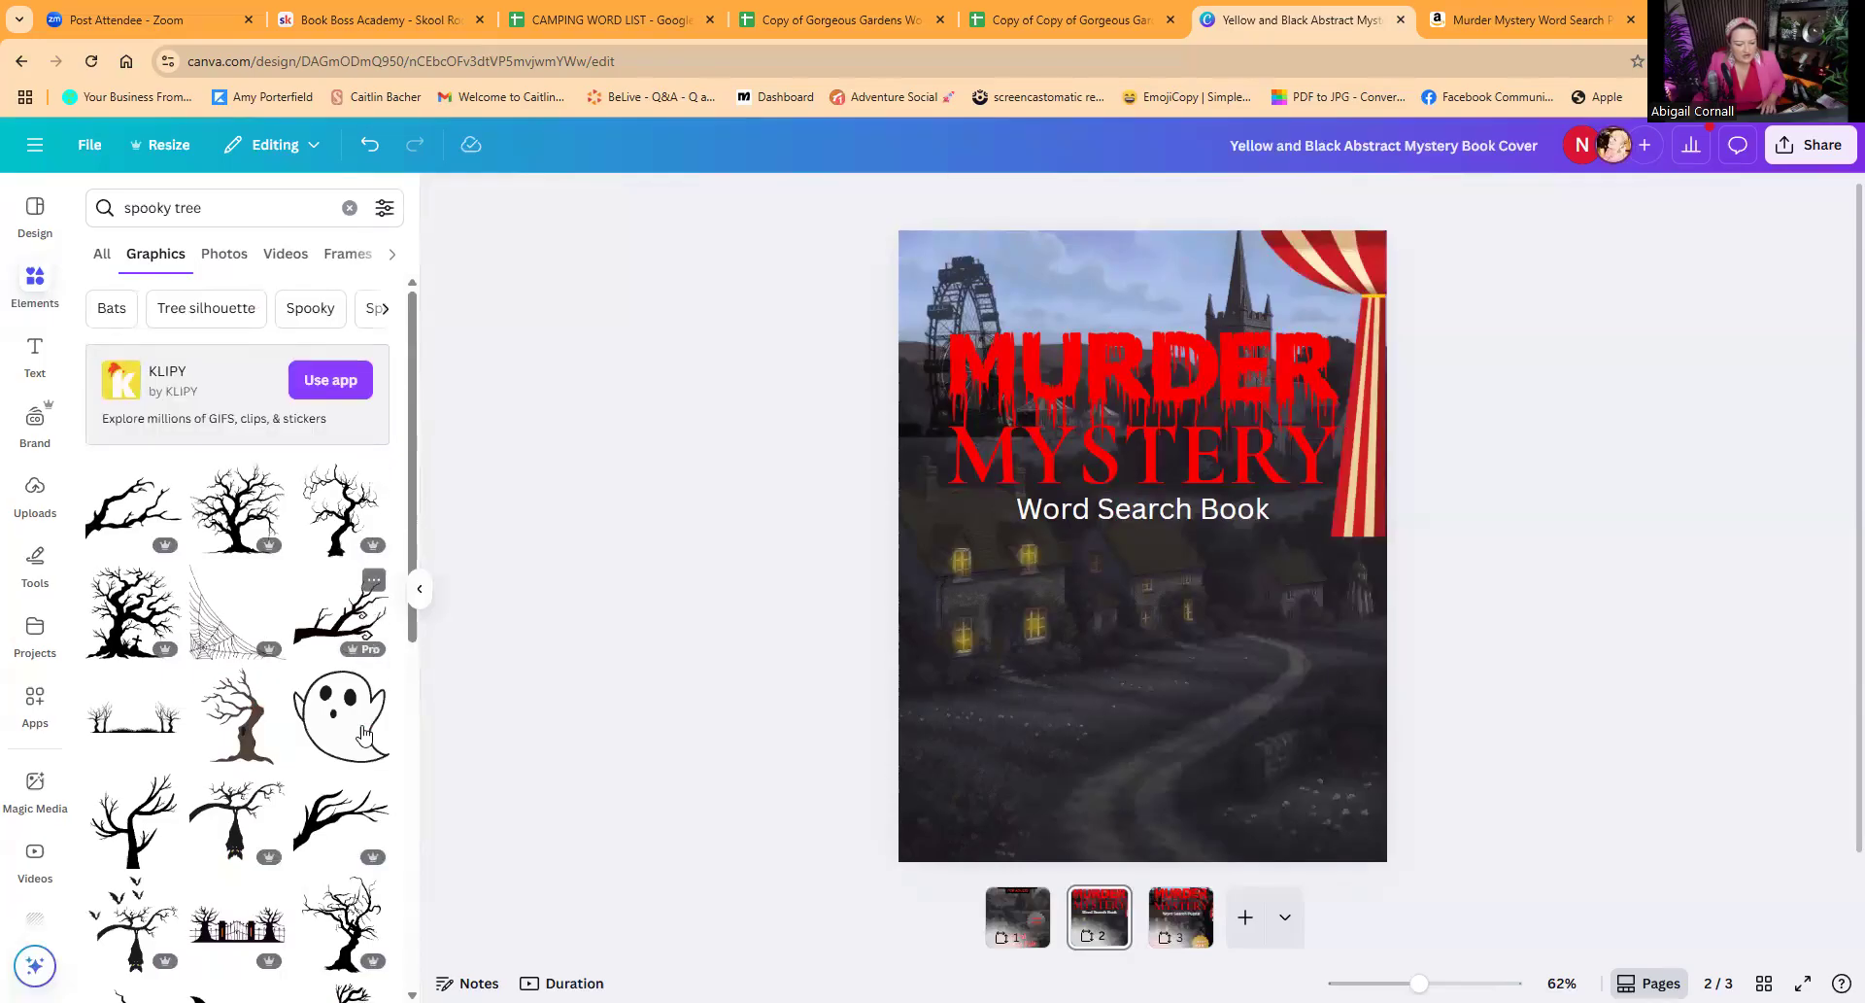
{"action": "scroll", "coordinate": [331, 641], "scroll_direction": "down", "scroll_amount": 2}
{"action": "scroll", "coordinate": [328, 685], "scroll_direction": "down", "scroll_amount": 2}
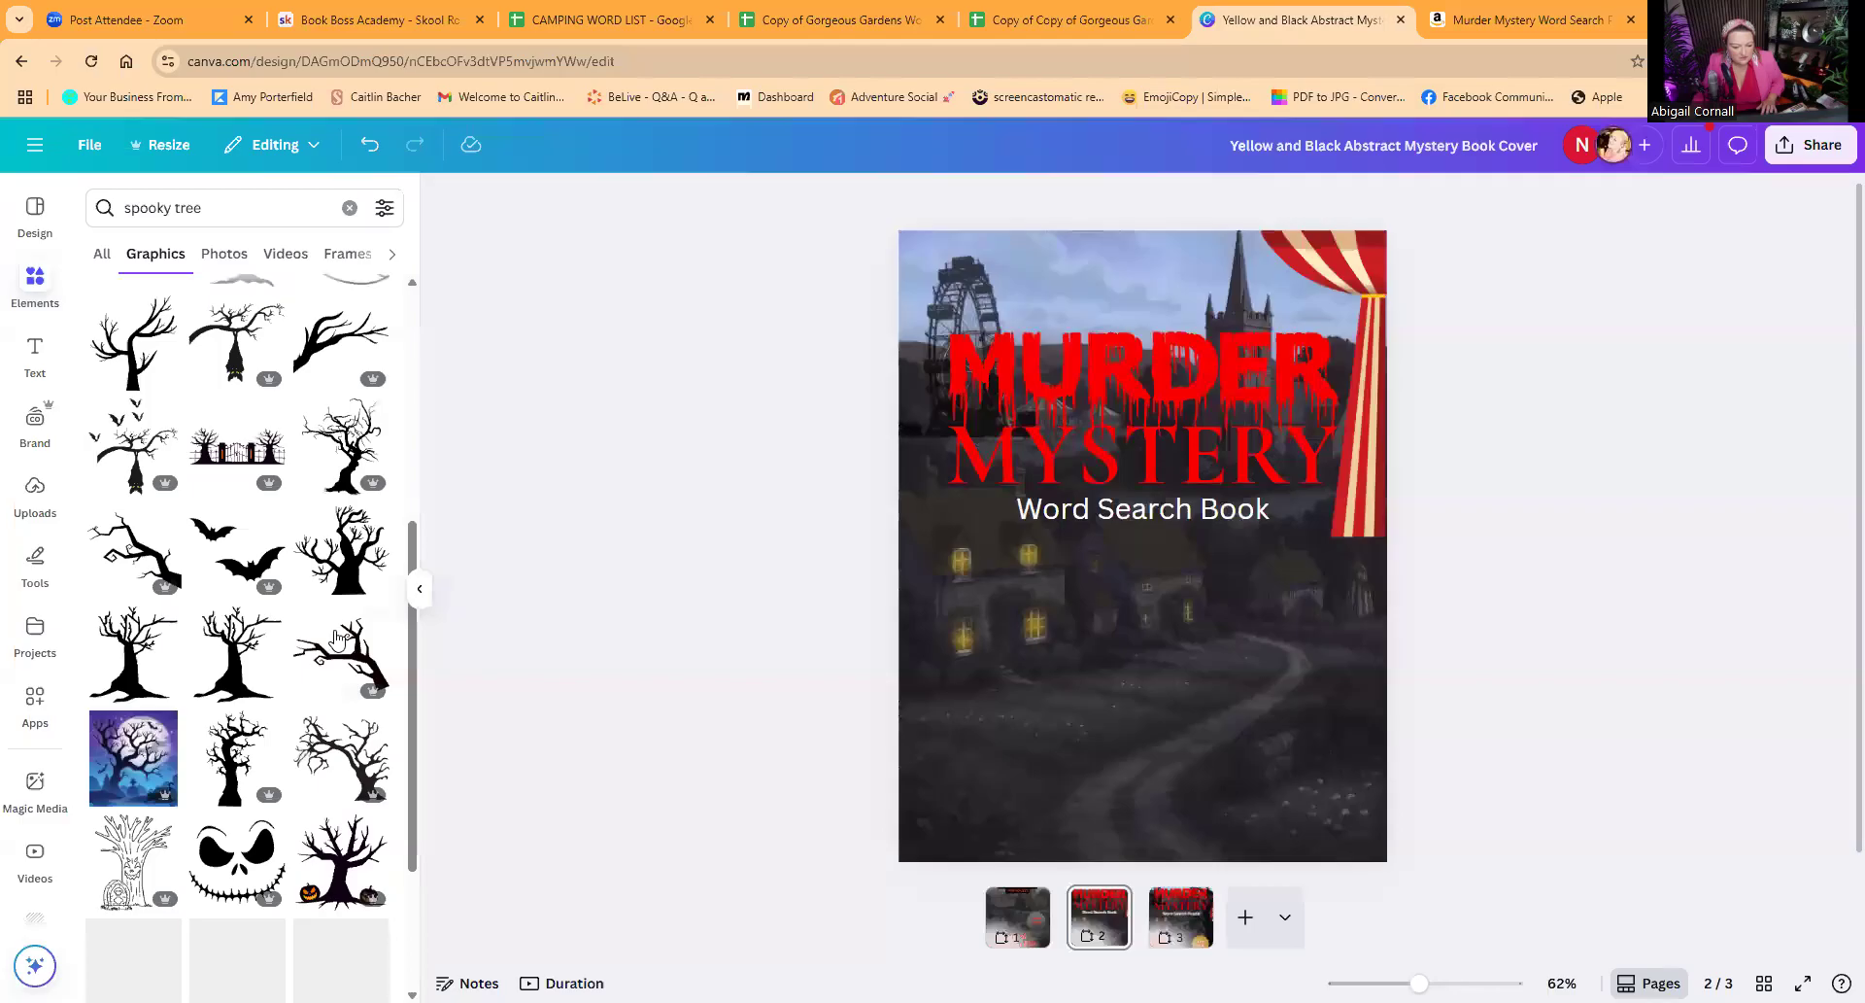
{"action": "scroll", "coordinate": [321, 692], "scroll_direction": "down", "scroll_amount": 3}
{"action": "scroll", "coordinate": [319, 696], "scroll_direction": "down", "scroll_amount": 2}
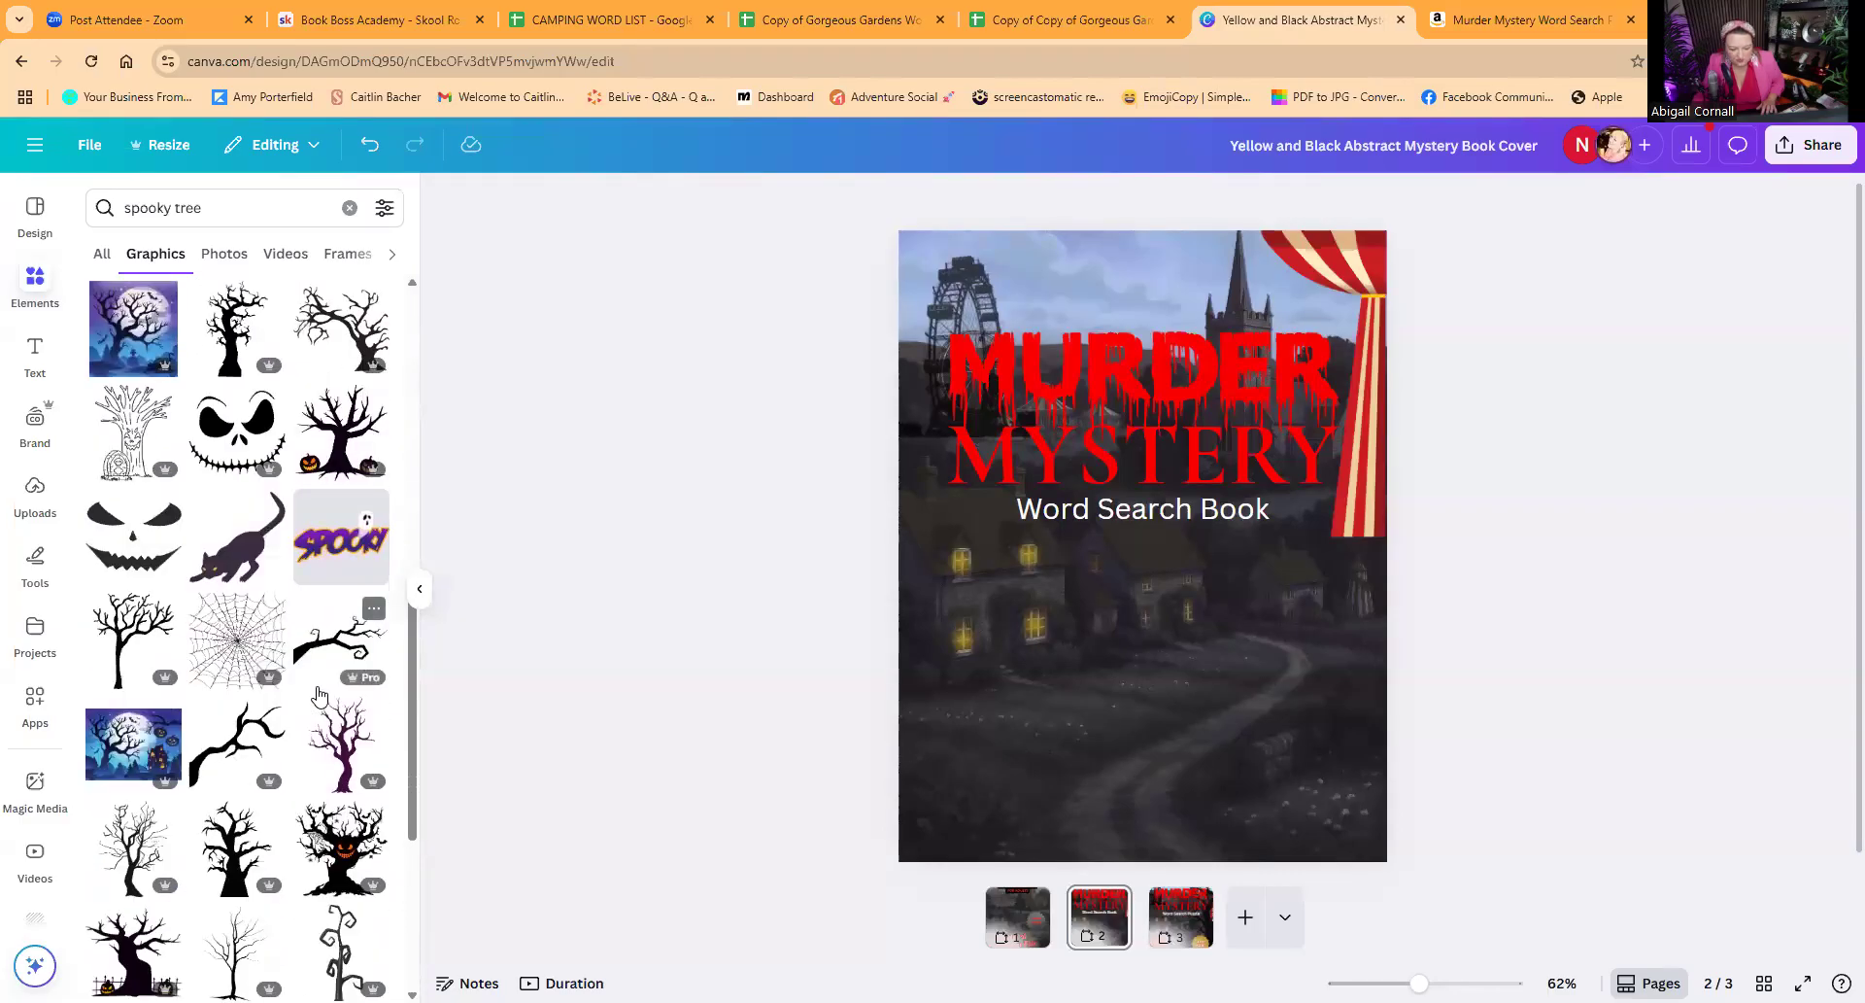
{"action": "scroll", "coordinate": [315, 690], "scroll_direction": "down", "scroll_amount": 3}
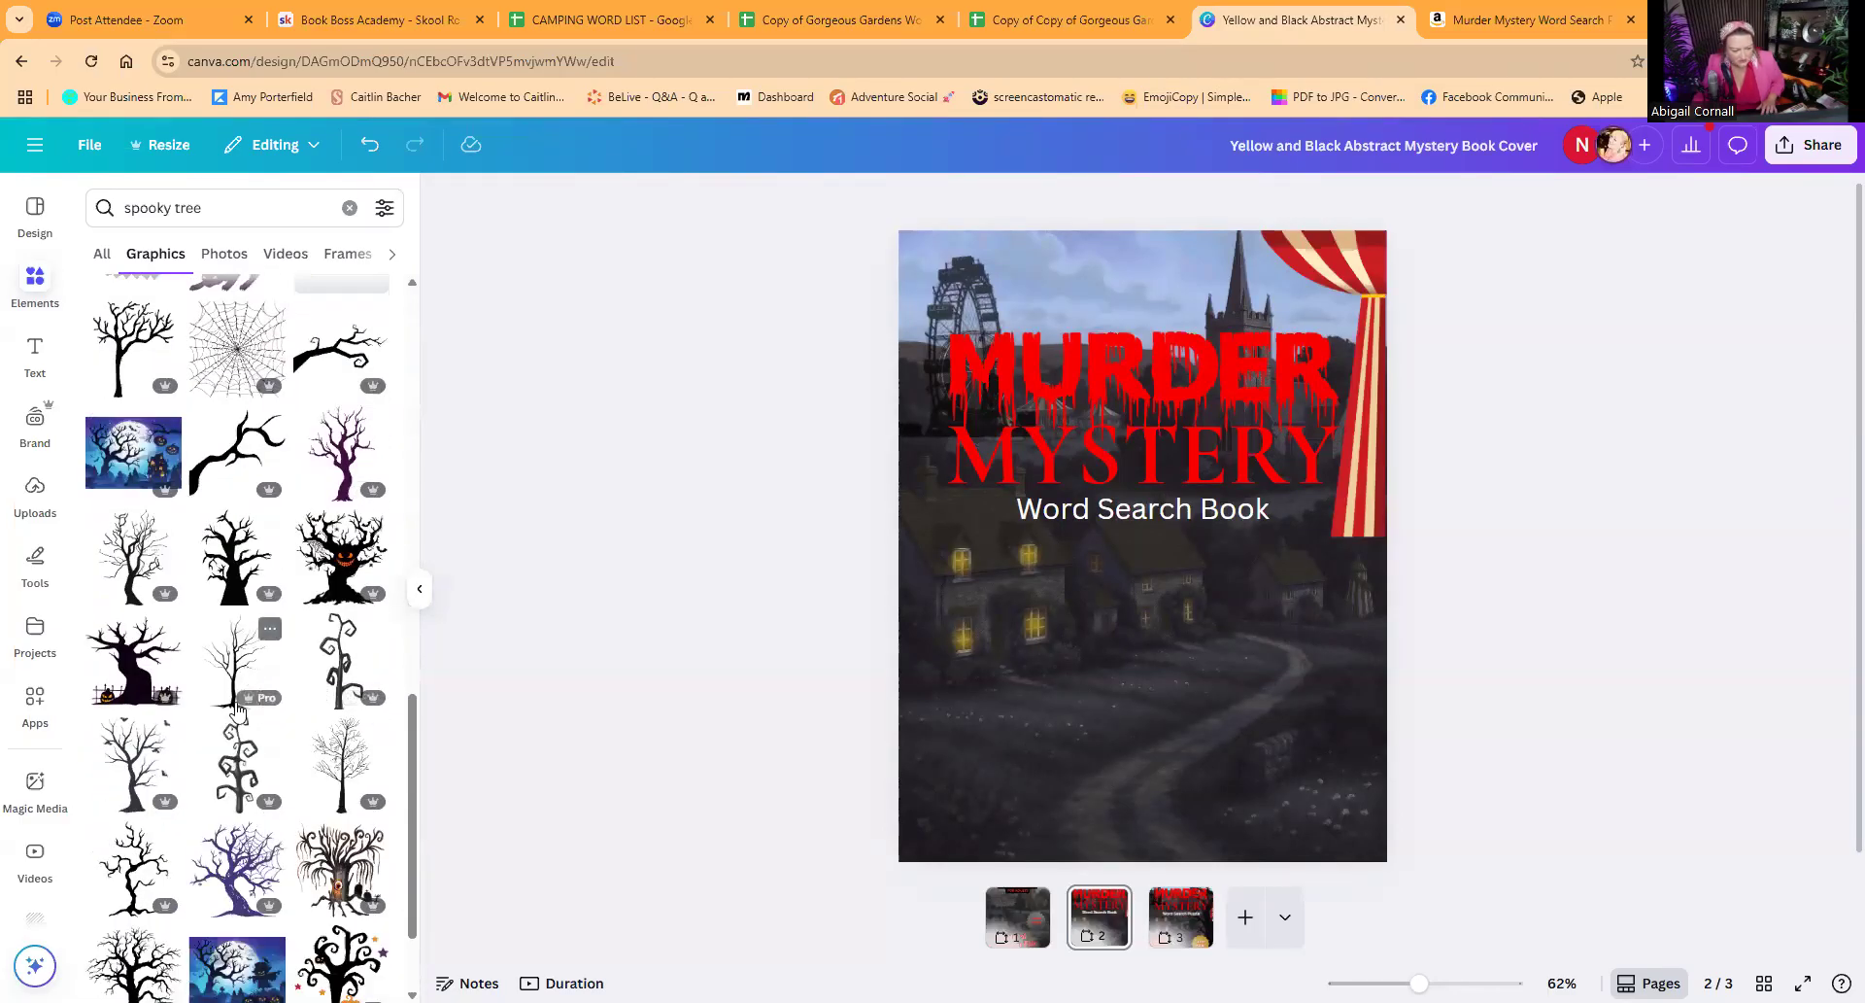
{"action": "scroll", "coordinate": [277, 718], "scroll_direction": "down", "scroll_amount": 2}
{"action": "scroll", "coordinate": [277, 719], "scroll_direction": "down", "scroll_amount": 2}
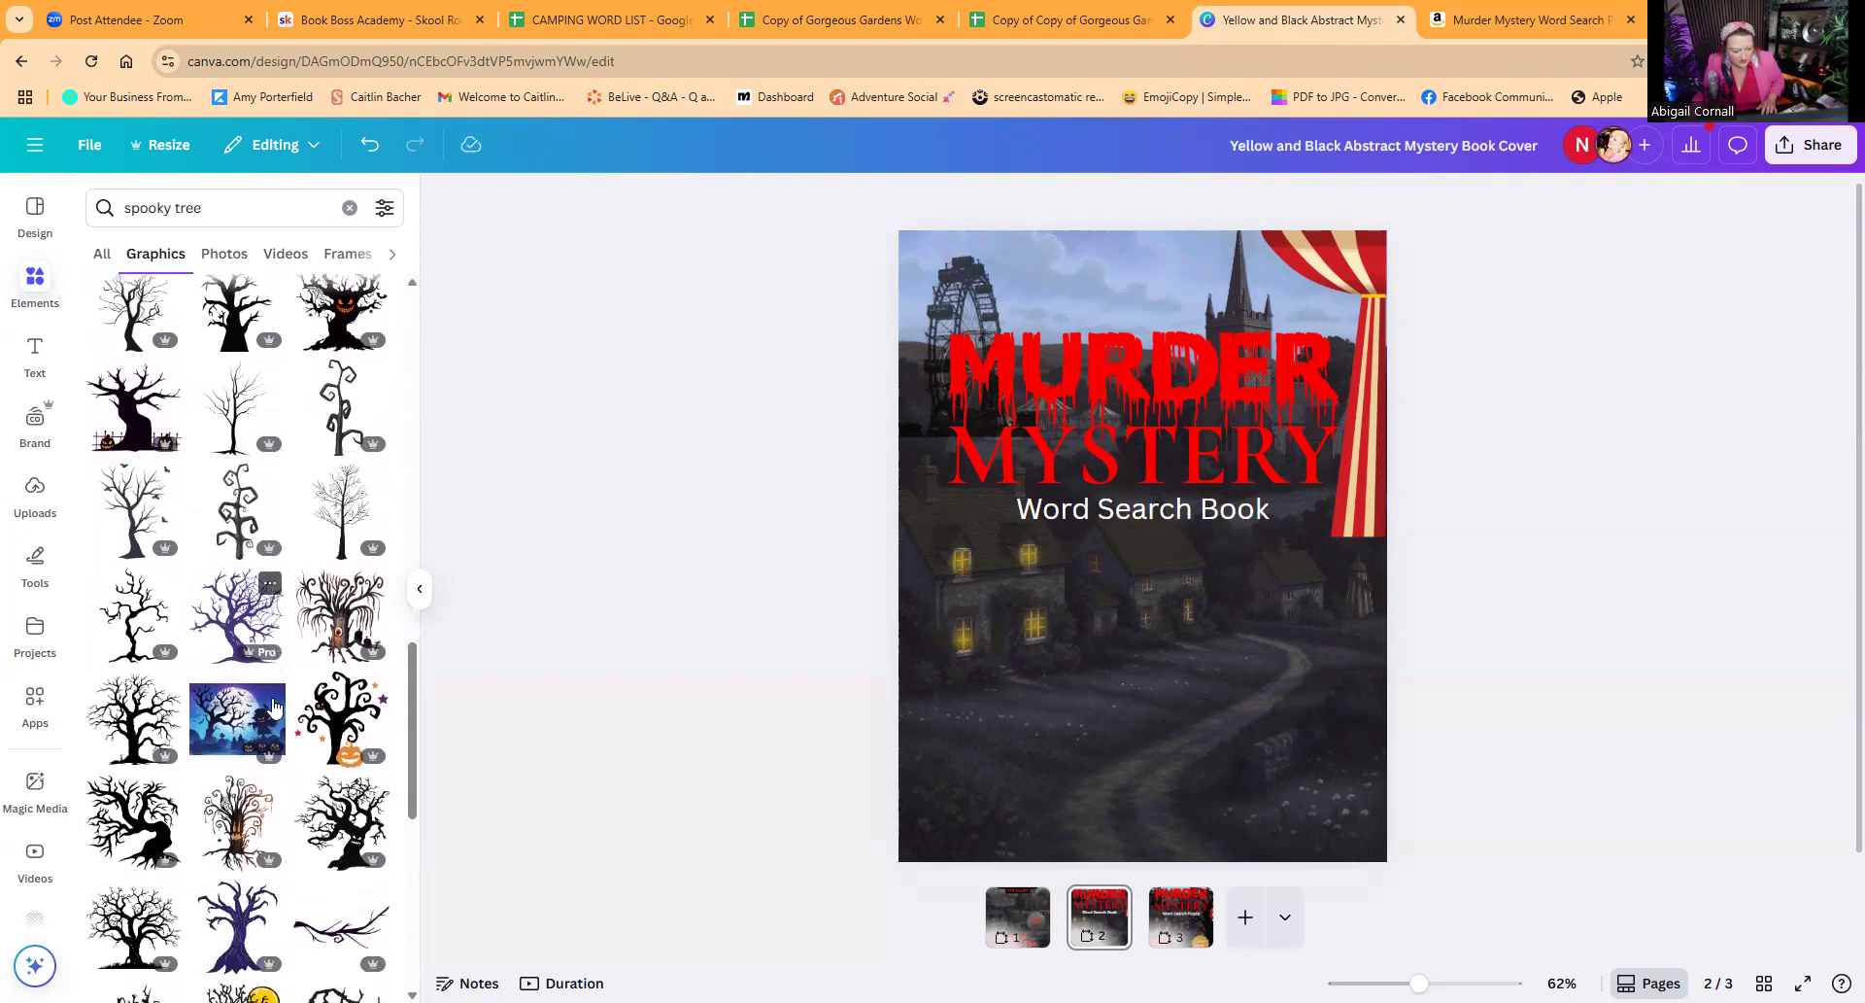
{"action": "scroll", "coordinate": [274, 706], "scroll_direction": "down", "scroll_amount": 1}
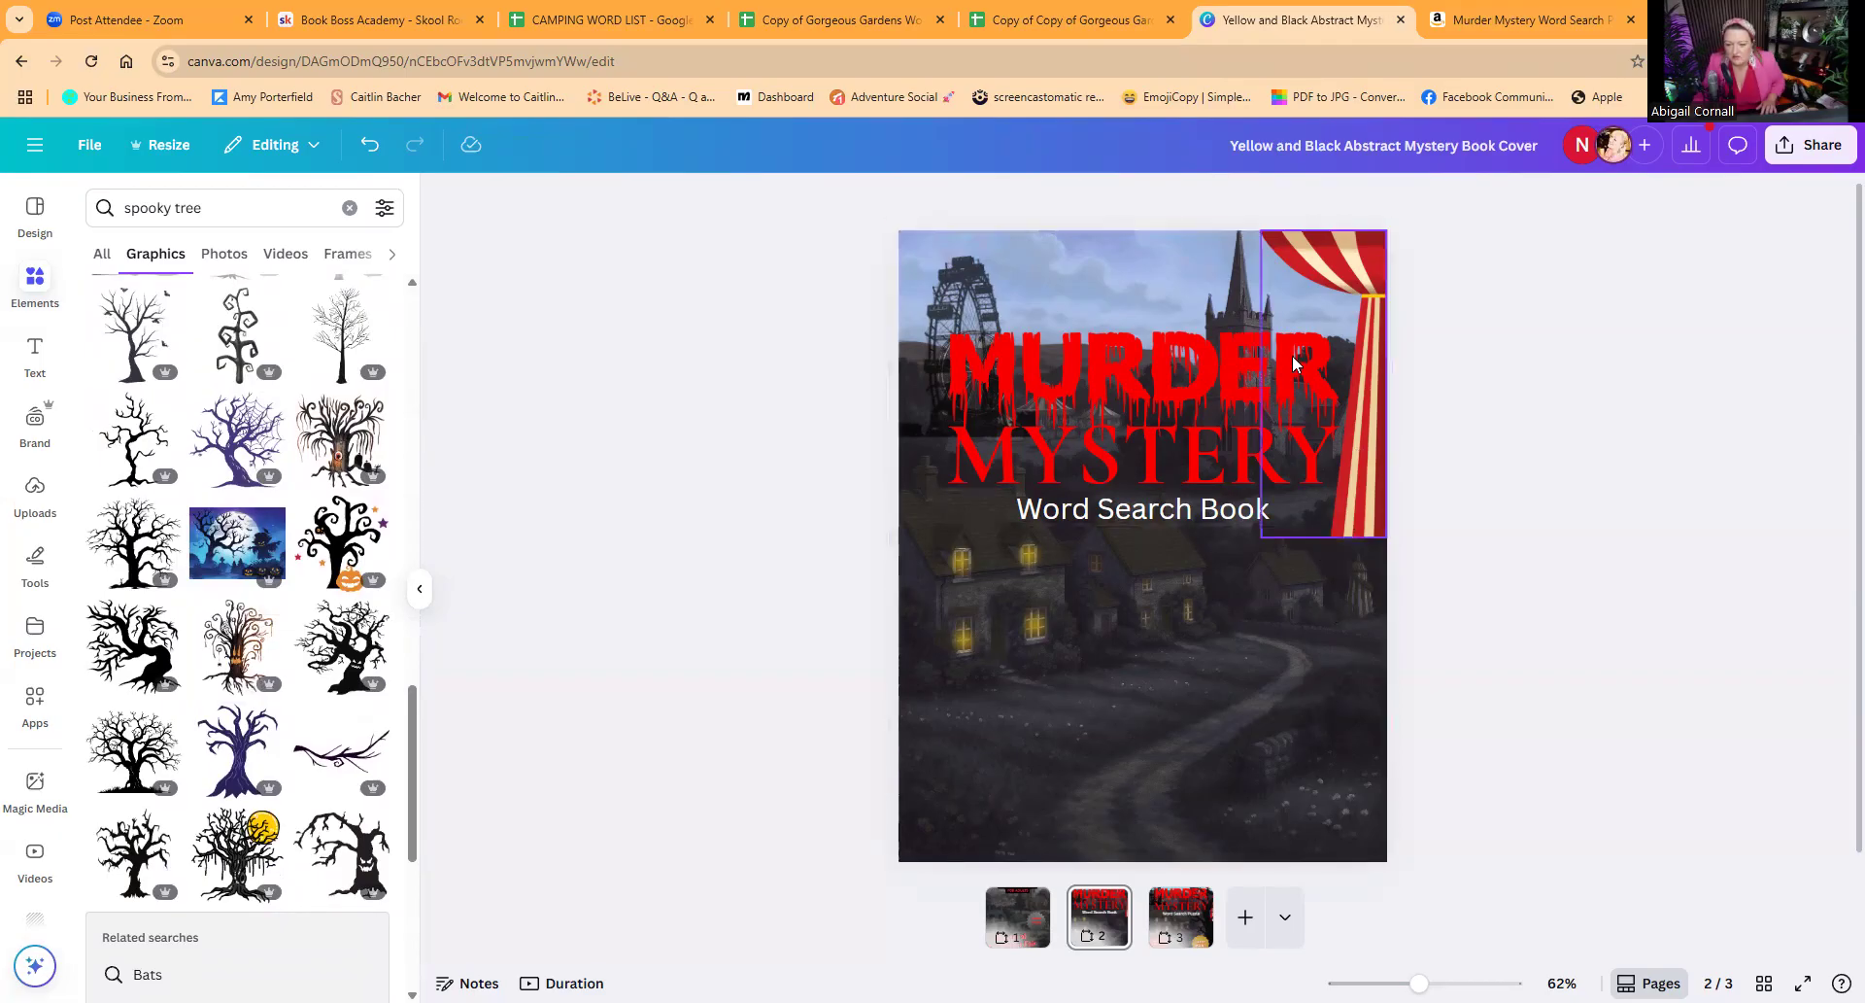
{"action": "scroll", "coordinate": [257, 583], "scroll_direction": "down", "scroll_amount": 2}
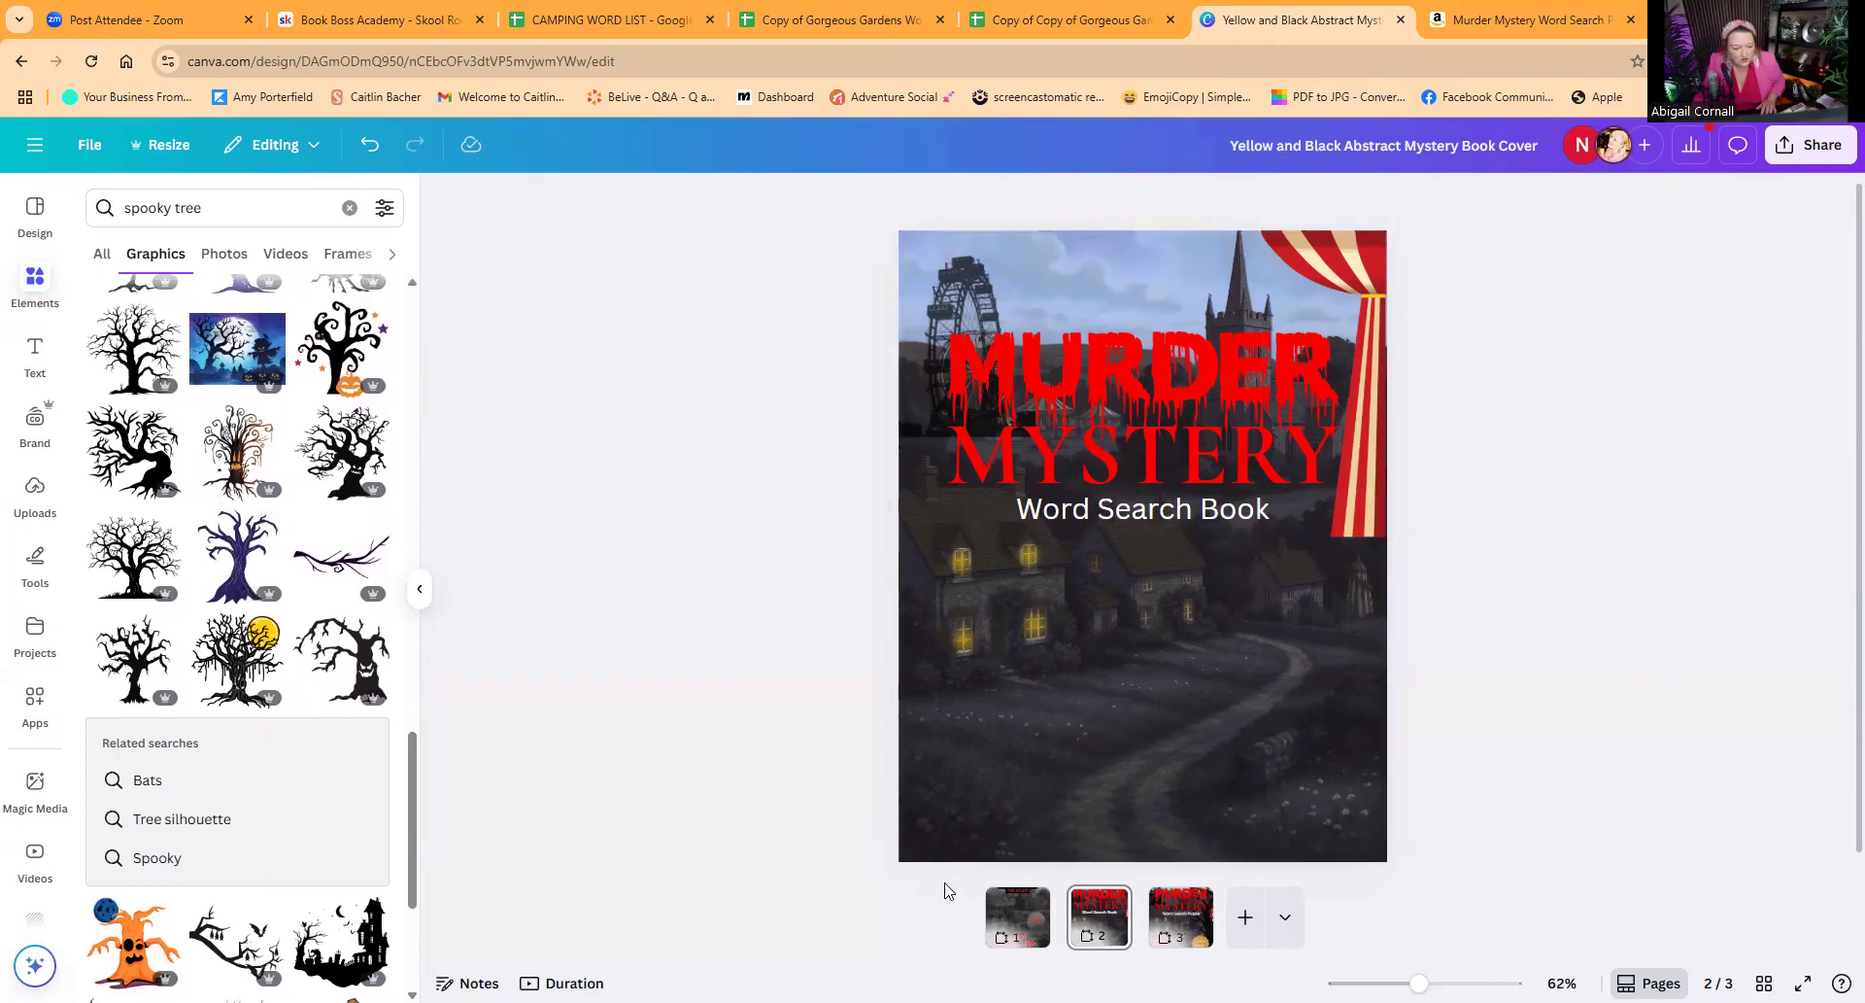
Step: Copy the black bare tree silhouette from page 3 onto the page 2 cover
{"action": "left_click", "coordinate": [1180, 916]}
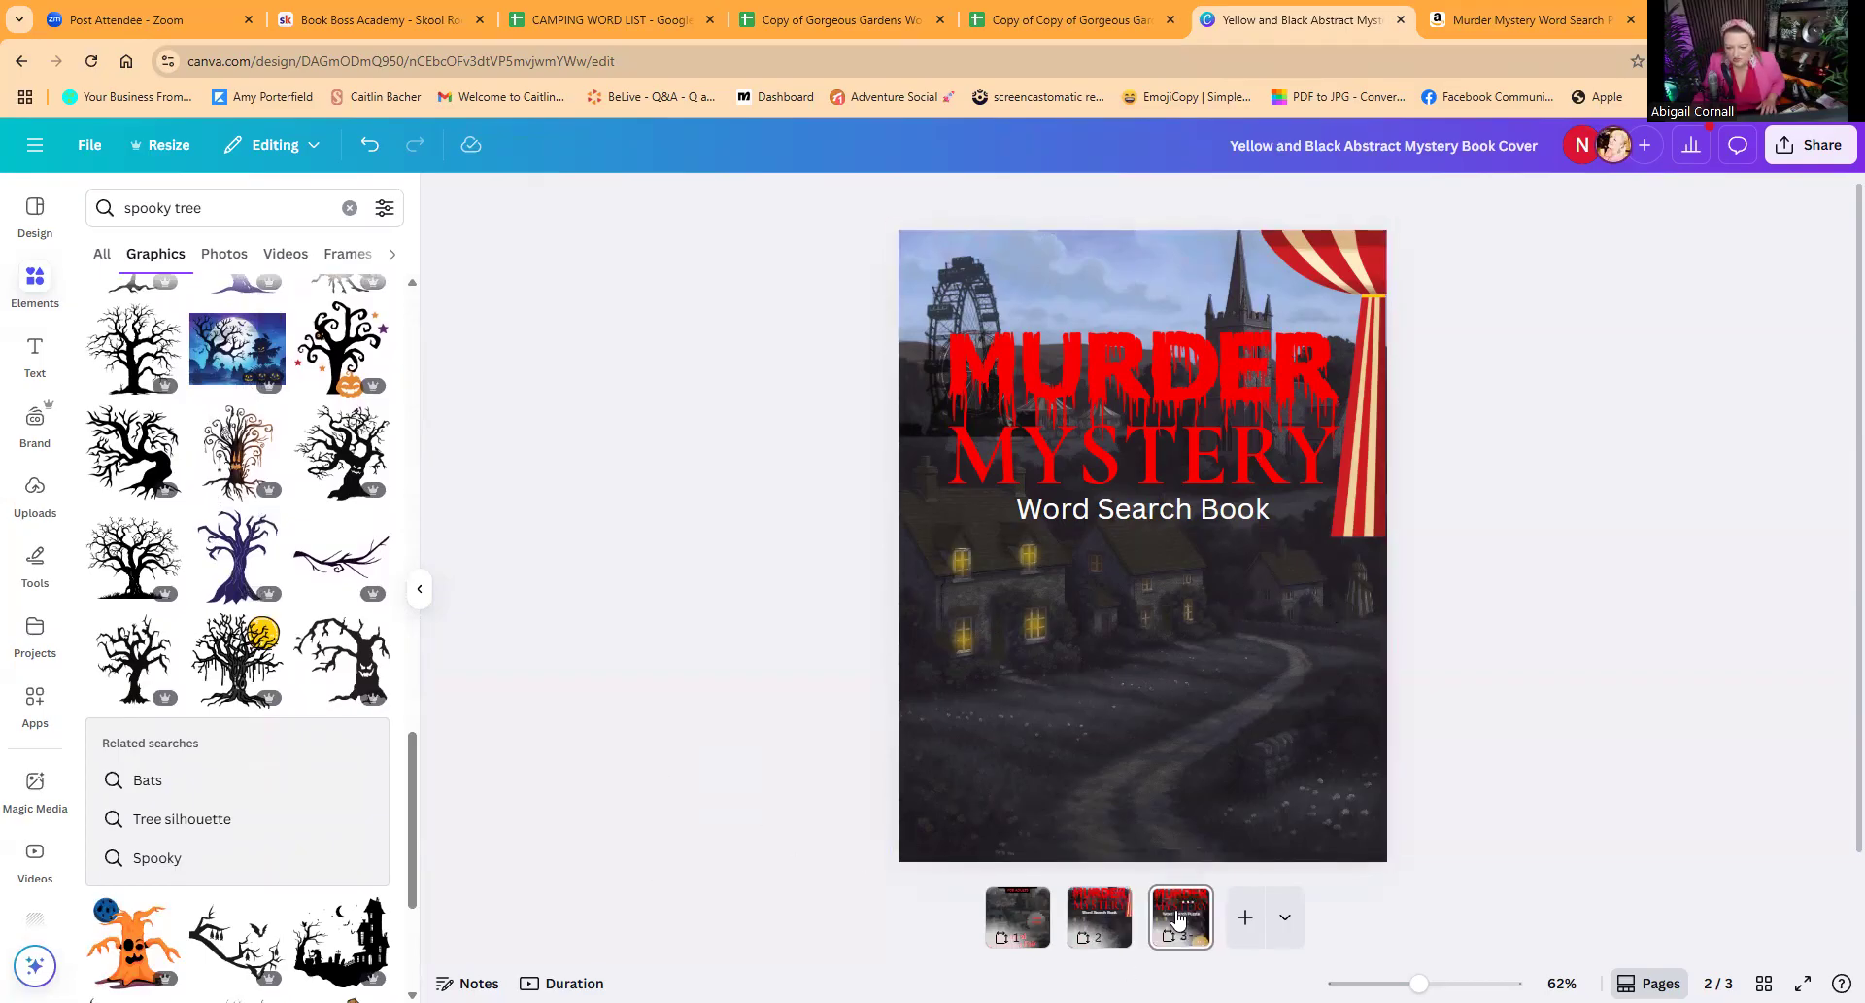
{"action": "left_click", "coordinate": [1356, 669]}
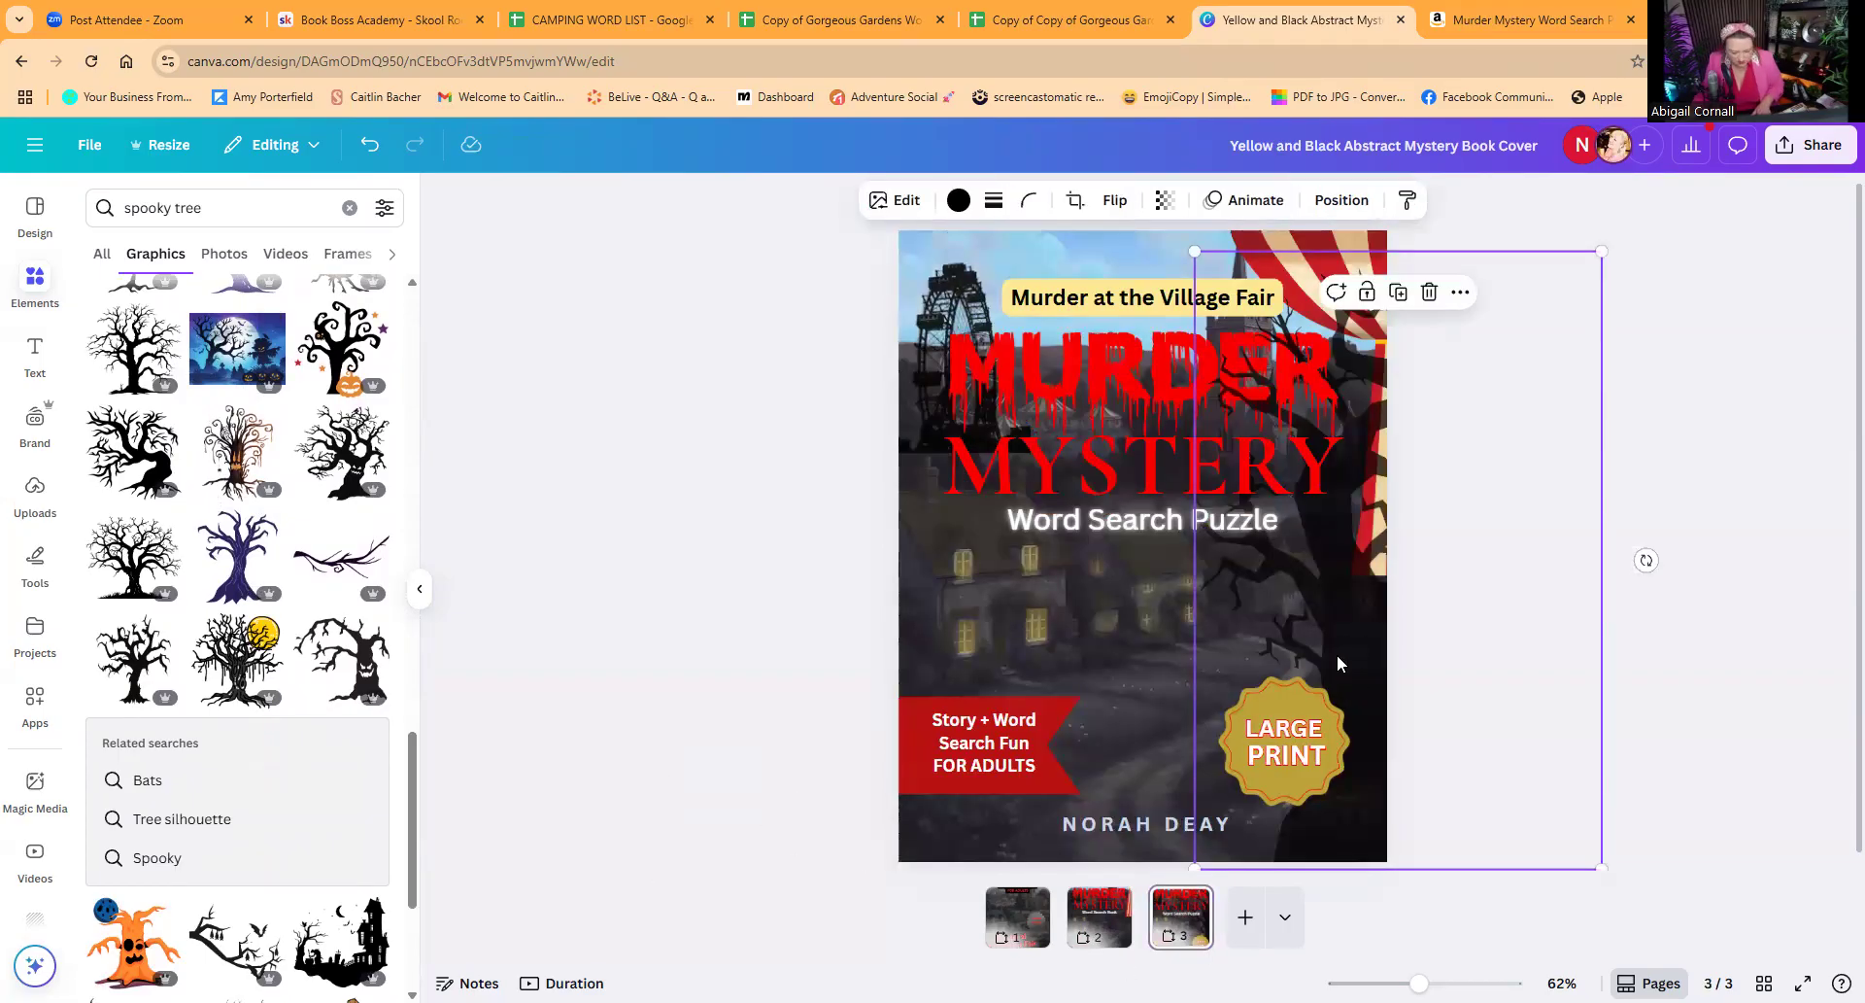
{"action": "left_click", "coordinate": [1113, 935]}
{"action": "left_click", "coordinate": [1301, 749]}
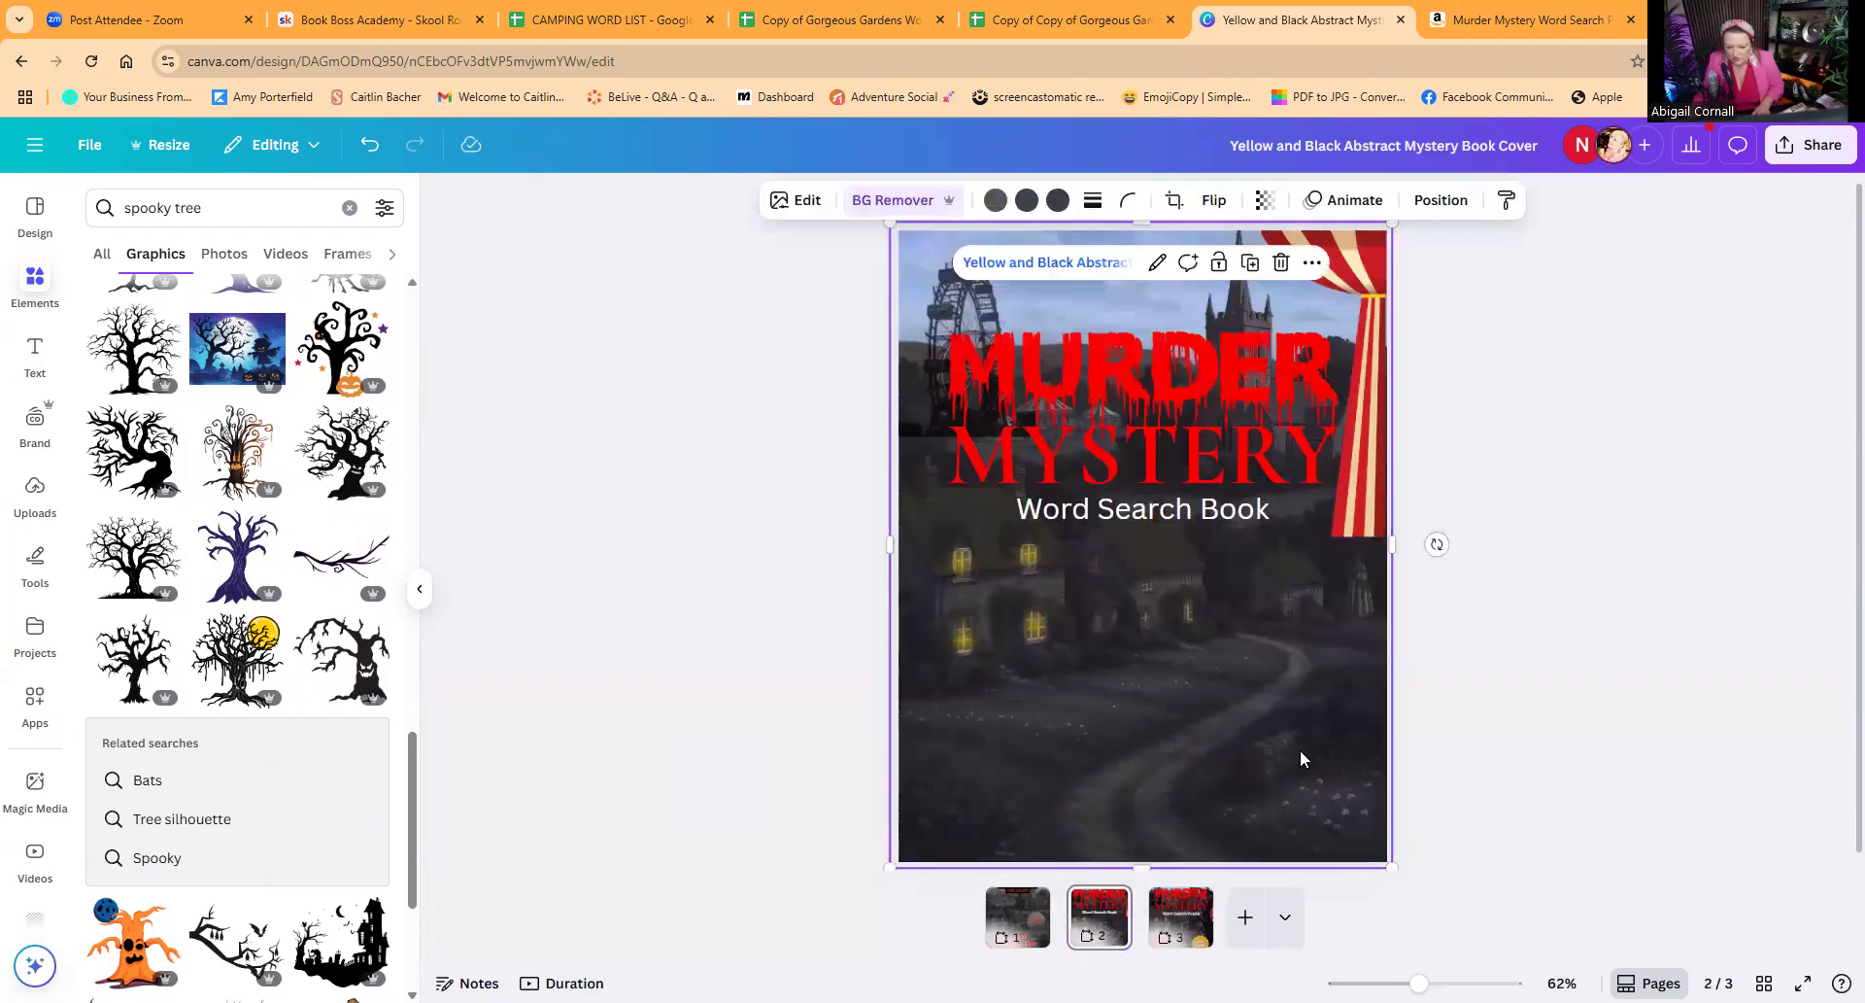
{"action": "key", "text": "ctrl+v"}
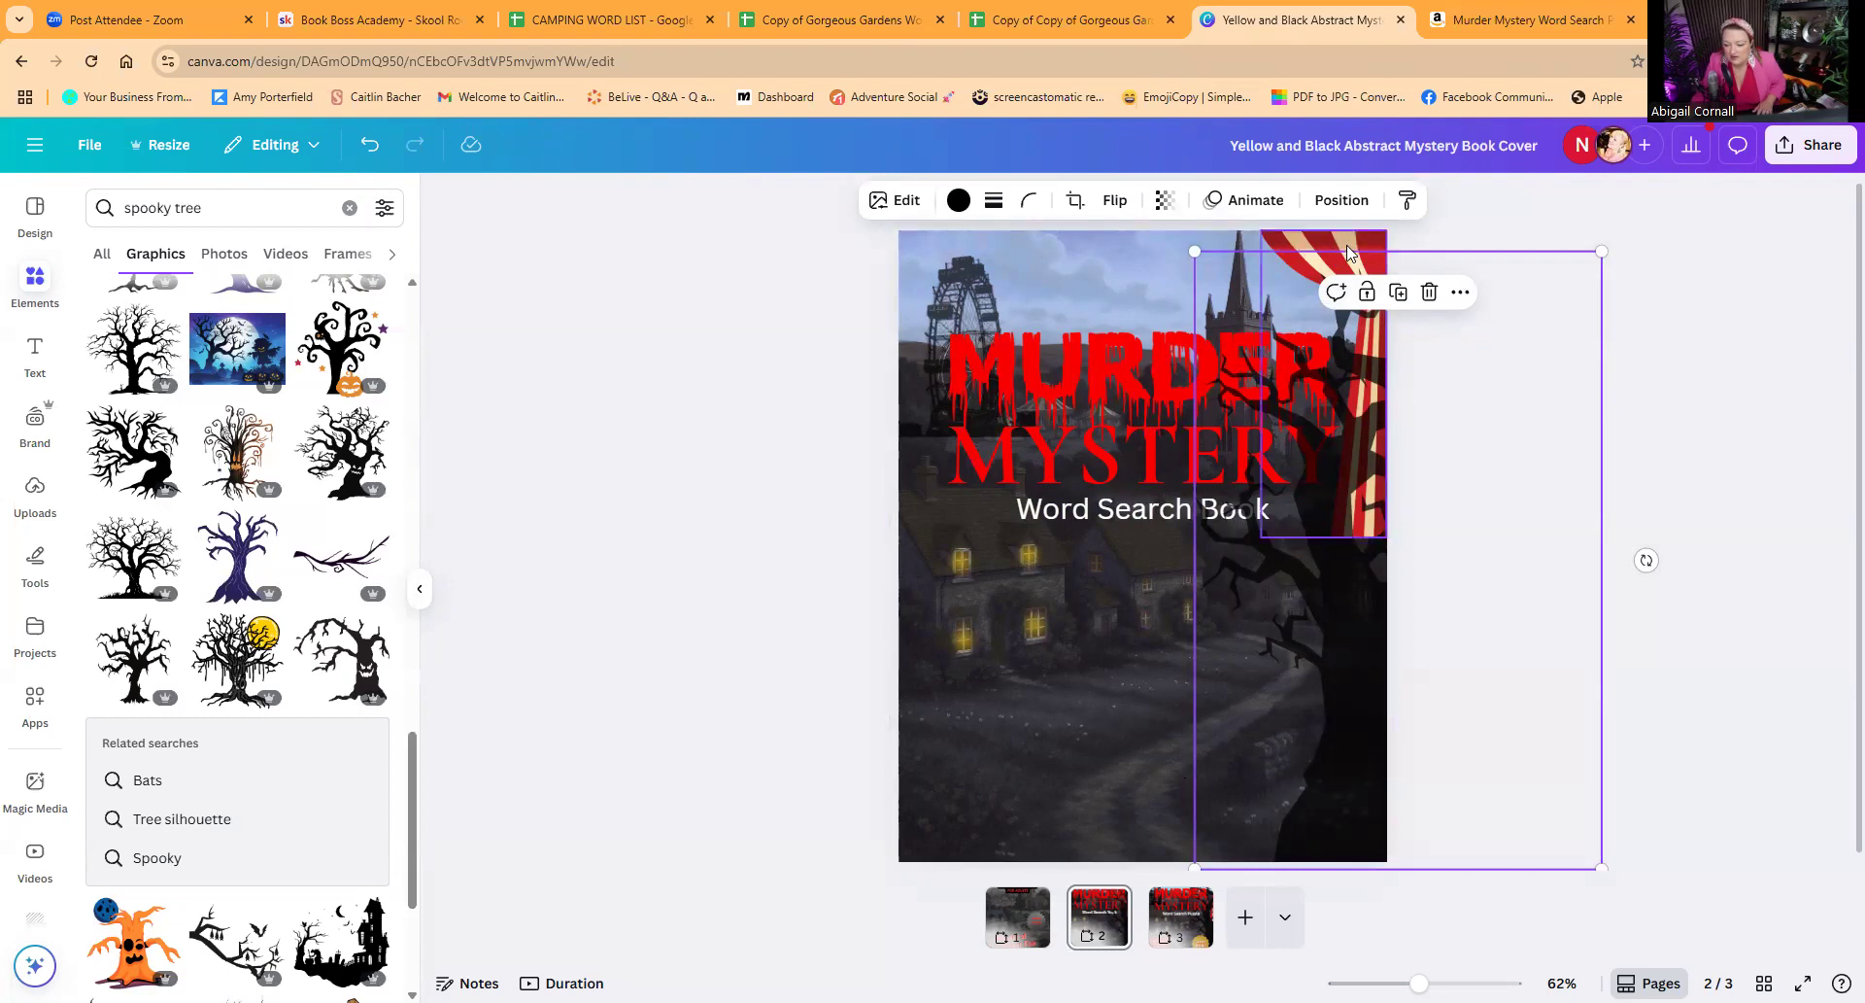
Step: Enlarge the striped curtain to about 2.68 by 6.55 in and move it one layer backward, keeping it above the dark background
{"action": "left_click", "coordinate": [1347, 251]}
{"action": "left_click_drag", "start_coordinate": [1260, 537], "coordinate": [1218, 600]}
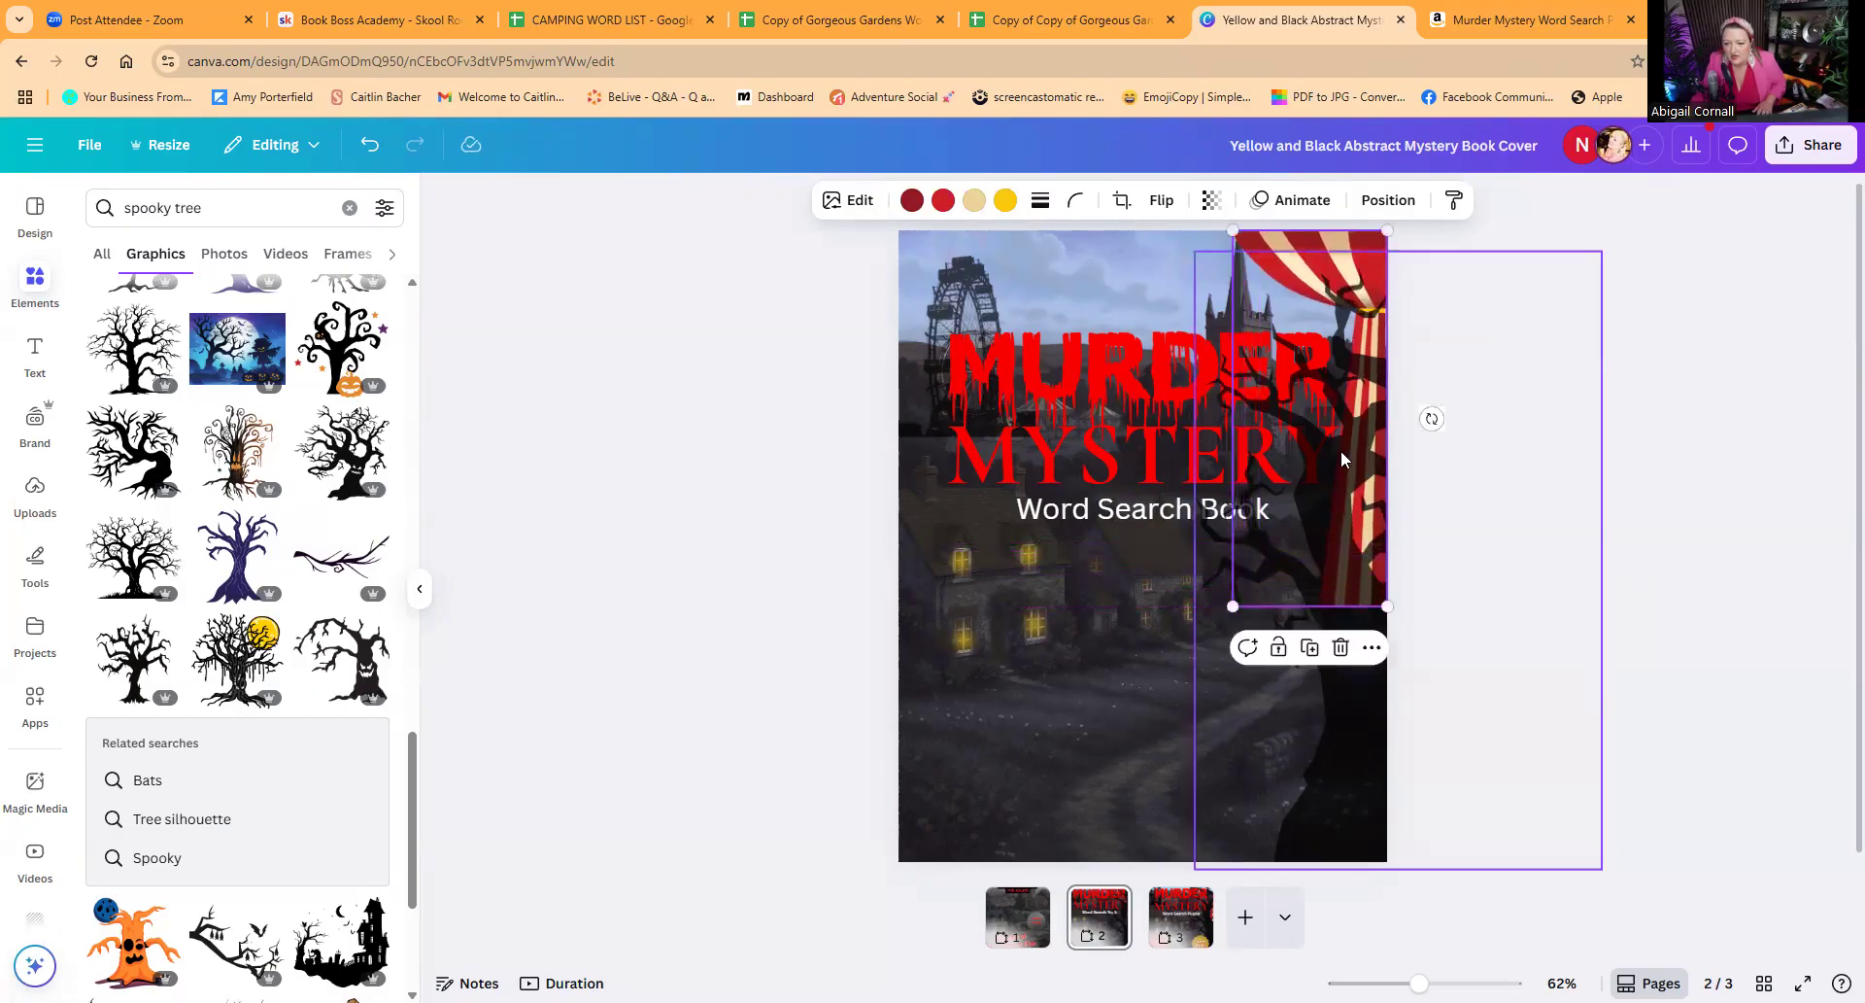
{"action": "left_click", "coordinate": [1389, 199]}
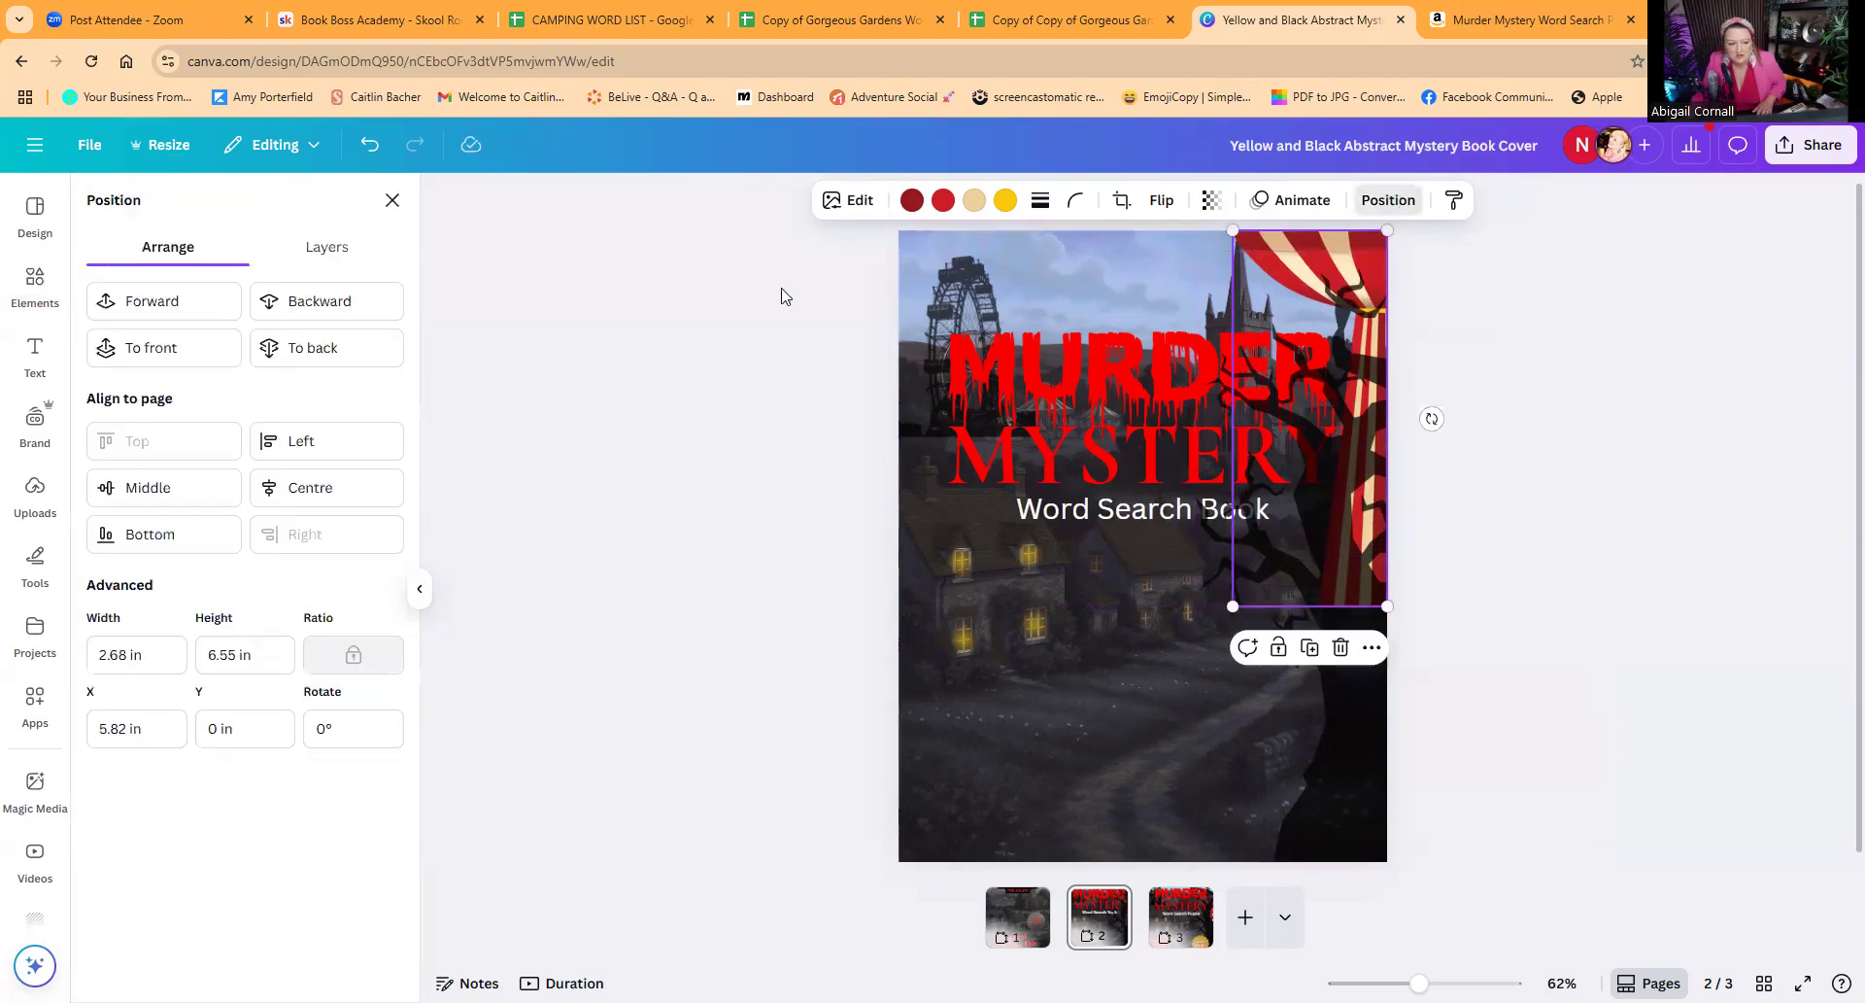
{"action": "left_click", "coordinate": [309, 305]}
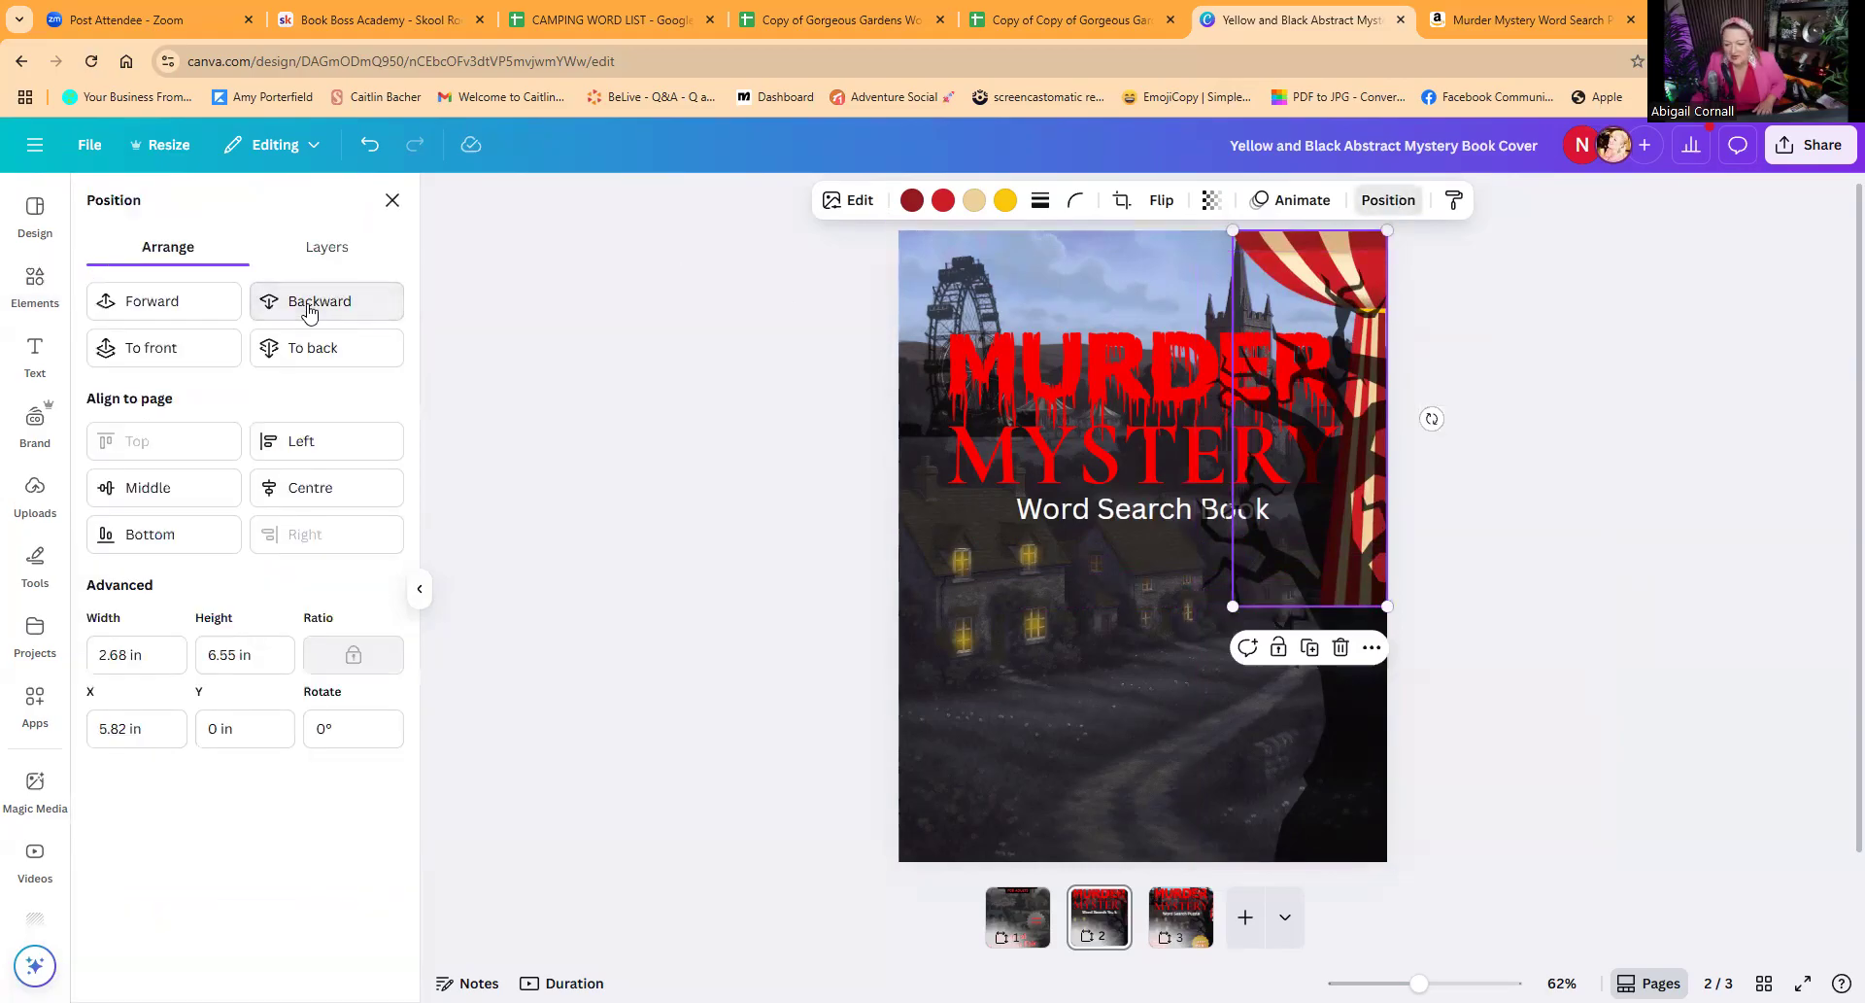
{"action": "left_click", "coordinate": [309, 305]}
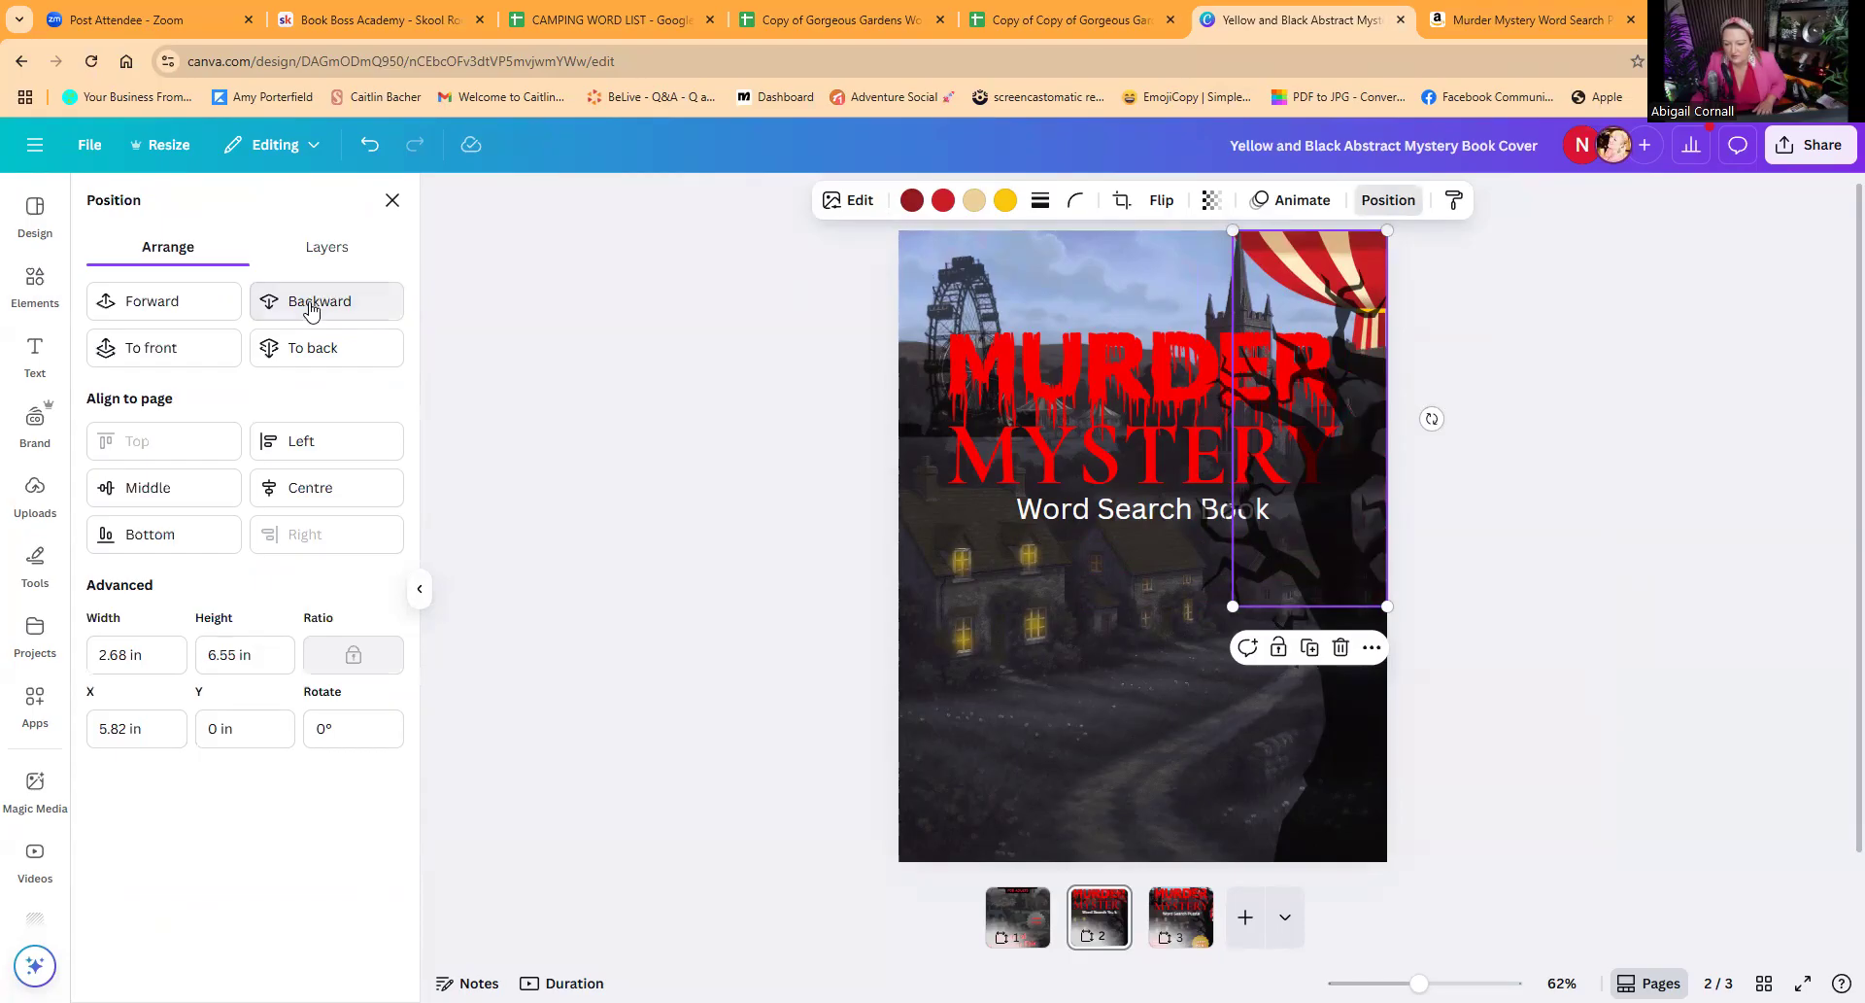
{"action": "left_click", "coordinate": [187, 305]}
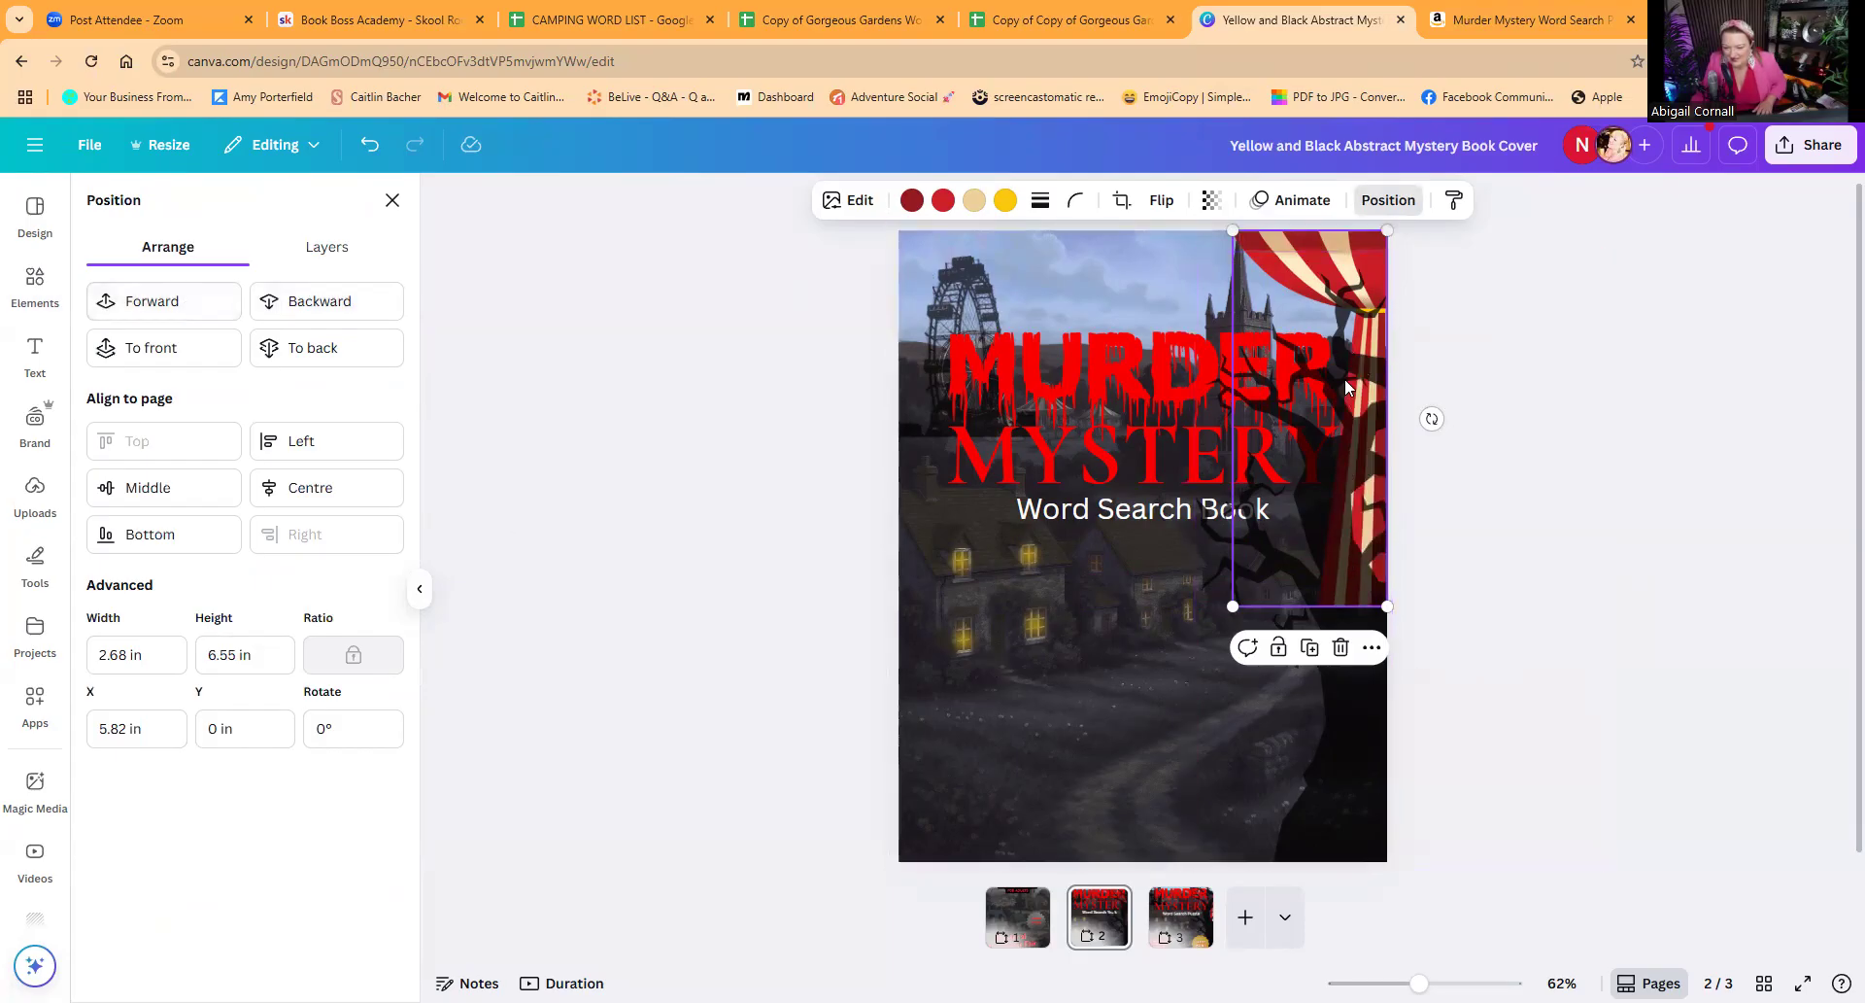
Step: Make the tree silhouette fully opaque by setting its transparency value to 100
{"action": "left_click", "coordinate": [1341, 738]}
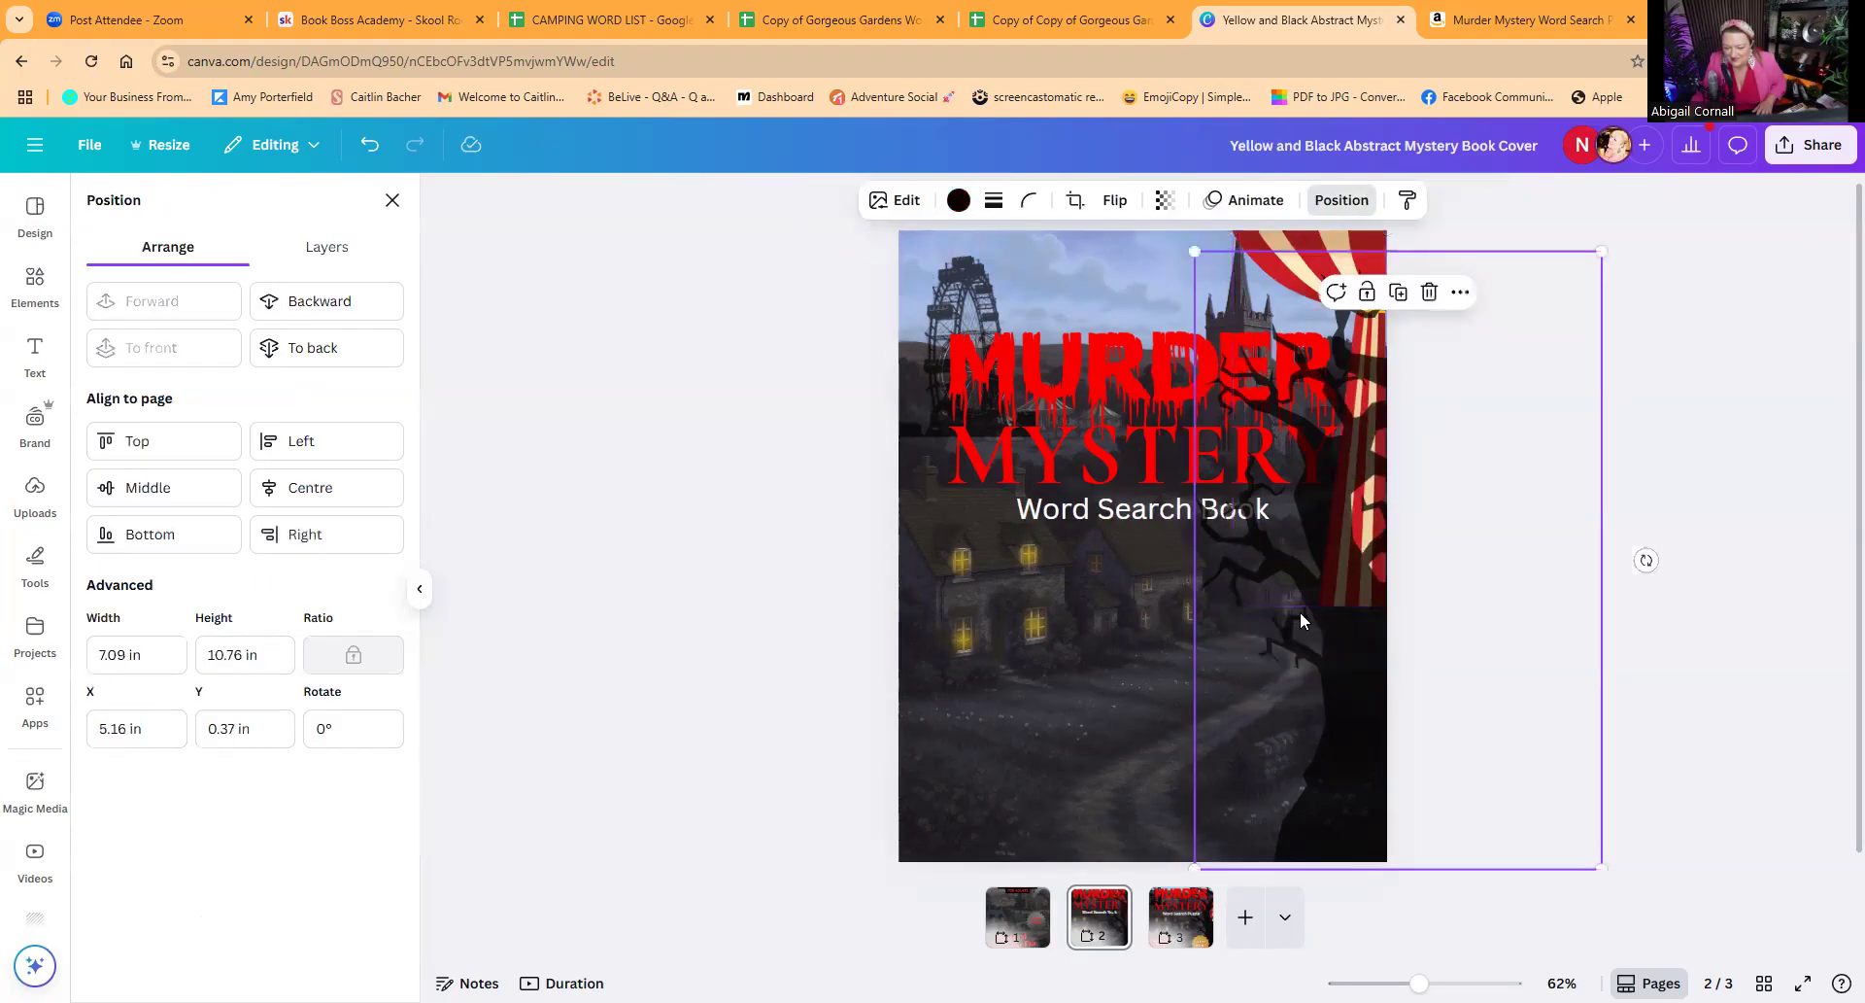
{"action": "left_click", "coordinate": [1162, 201]}
{"action": "left_click_drag", "start_coordinate": [1181, 284], "coordinate": [1247, 289]}
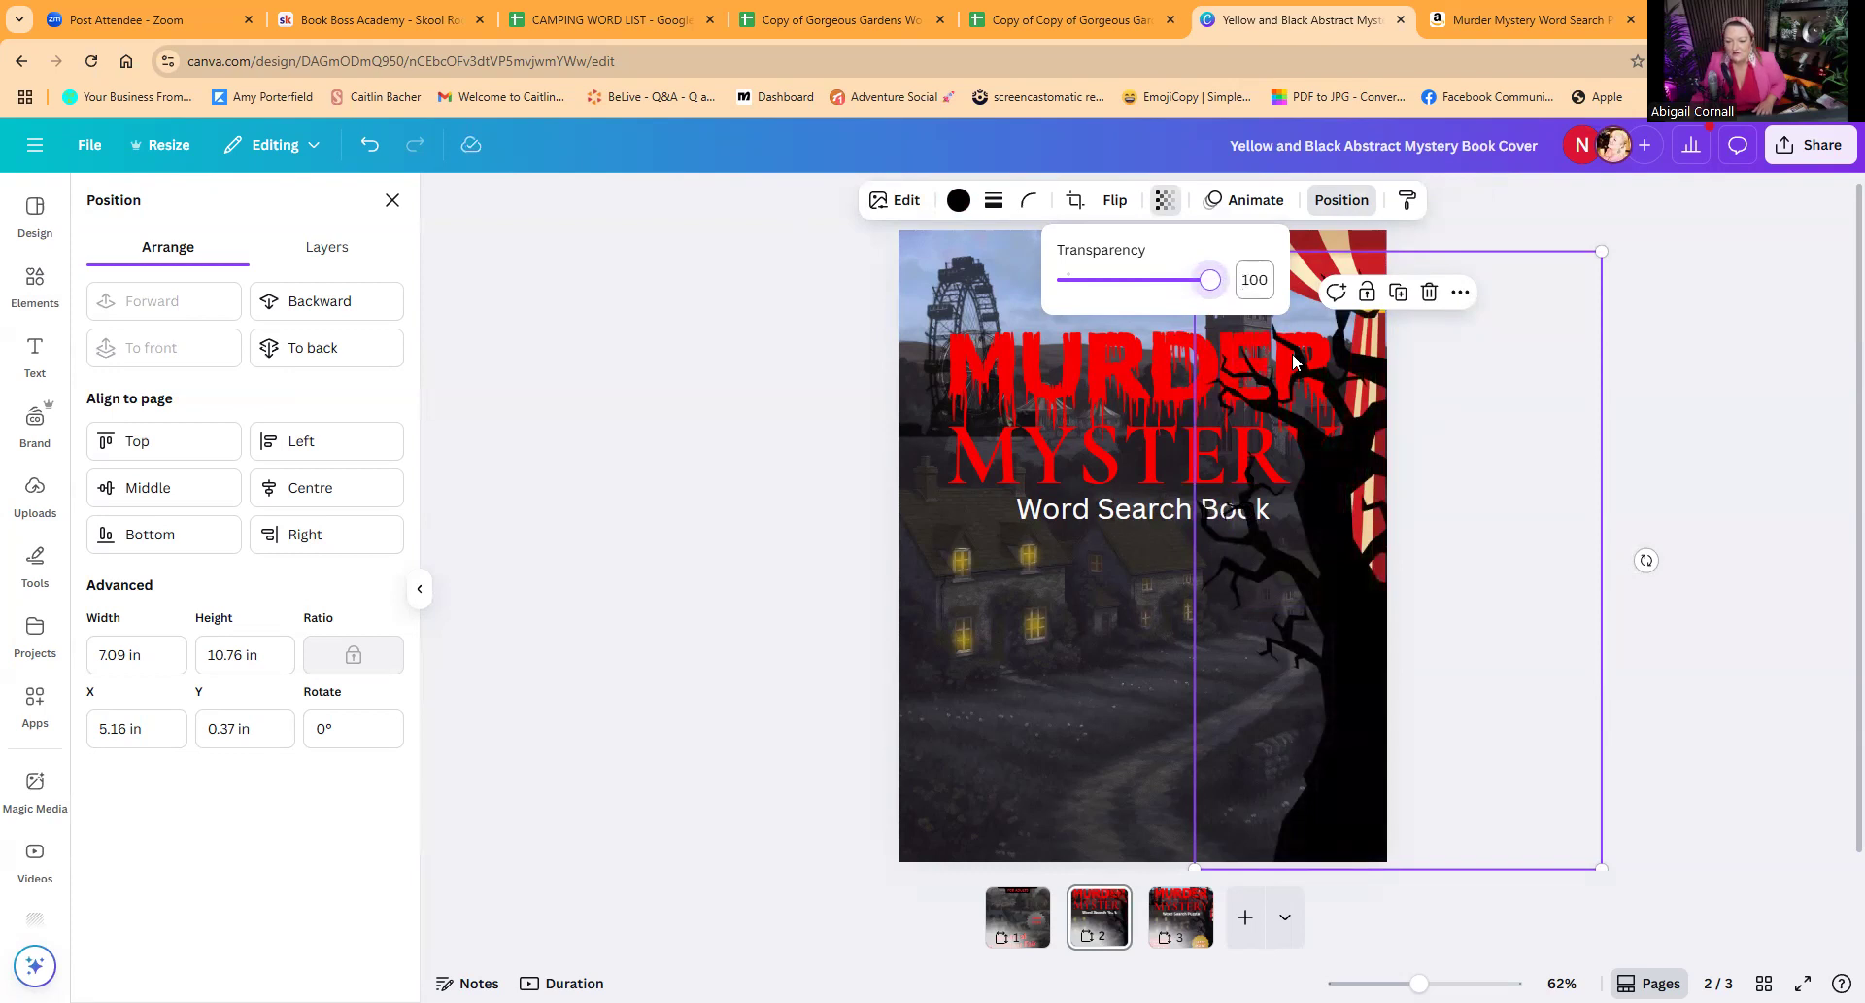
{"action": "left_click", "coordinate": [1613, 453]}
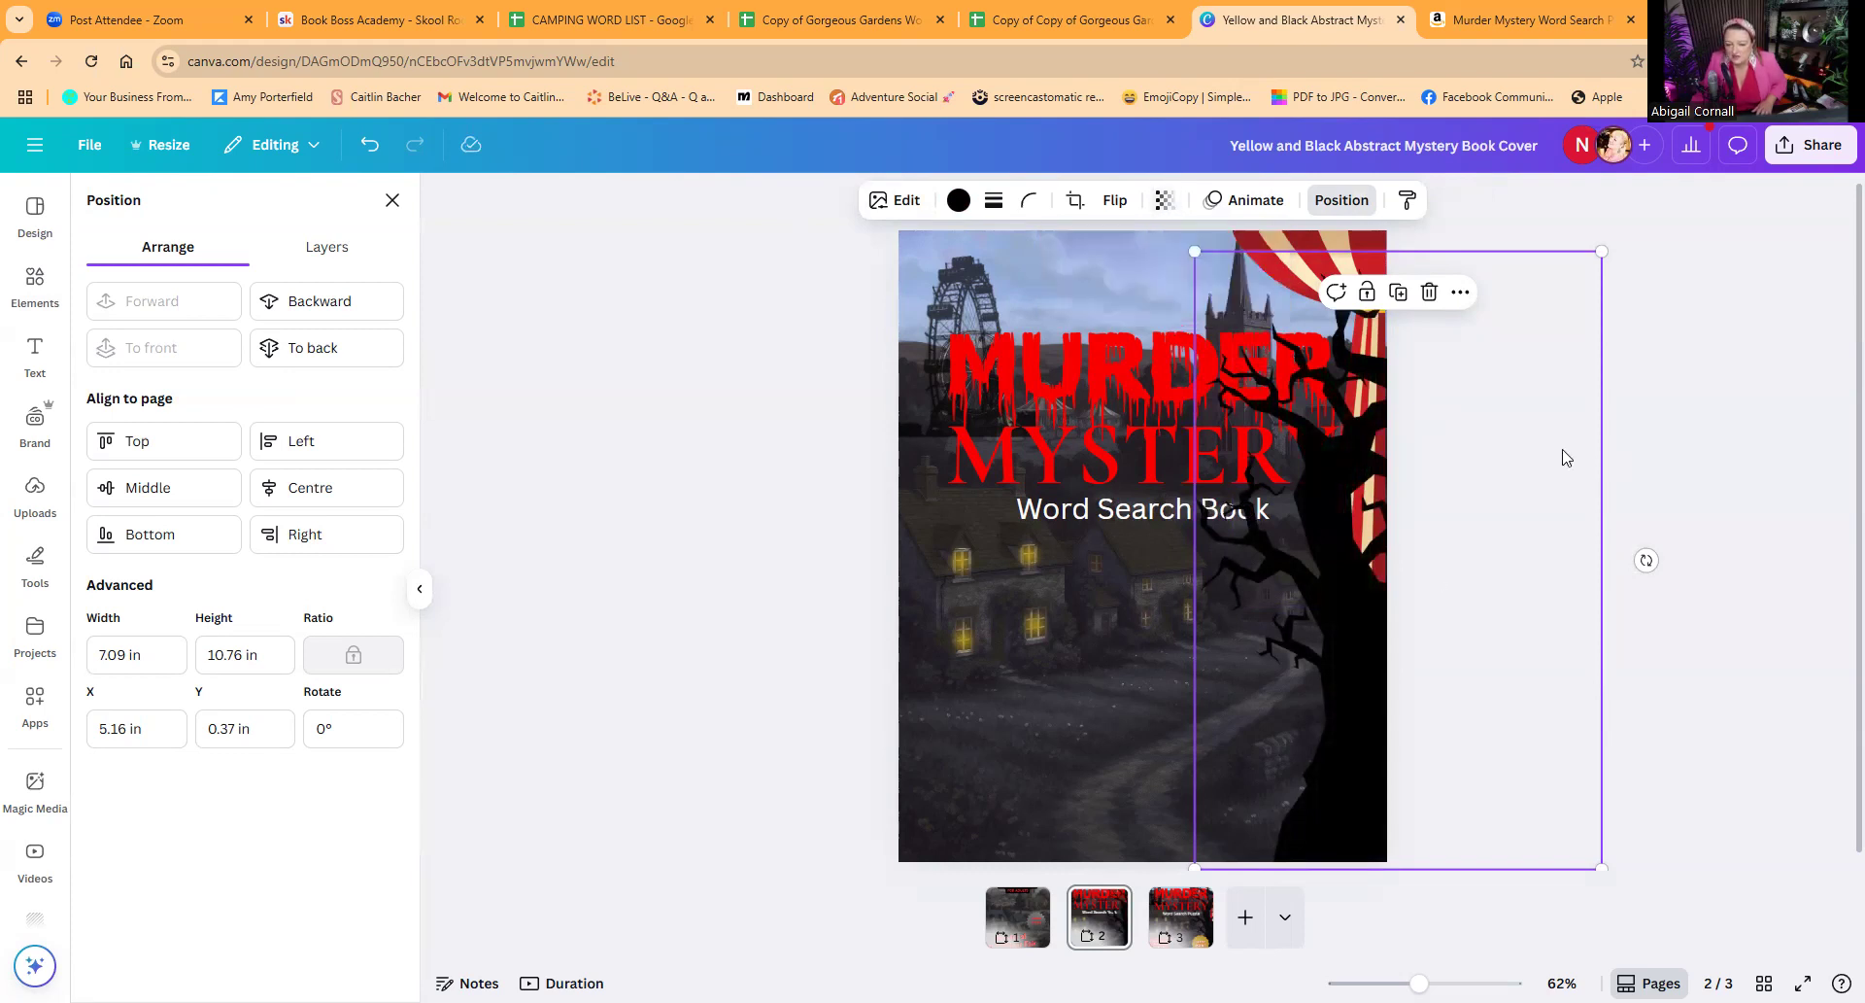
{"action": "left_click", "coordinate": [1637, 488]}
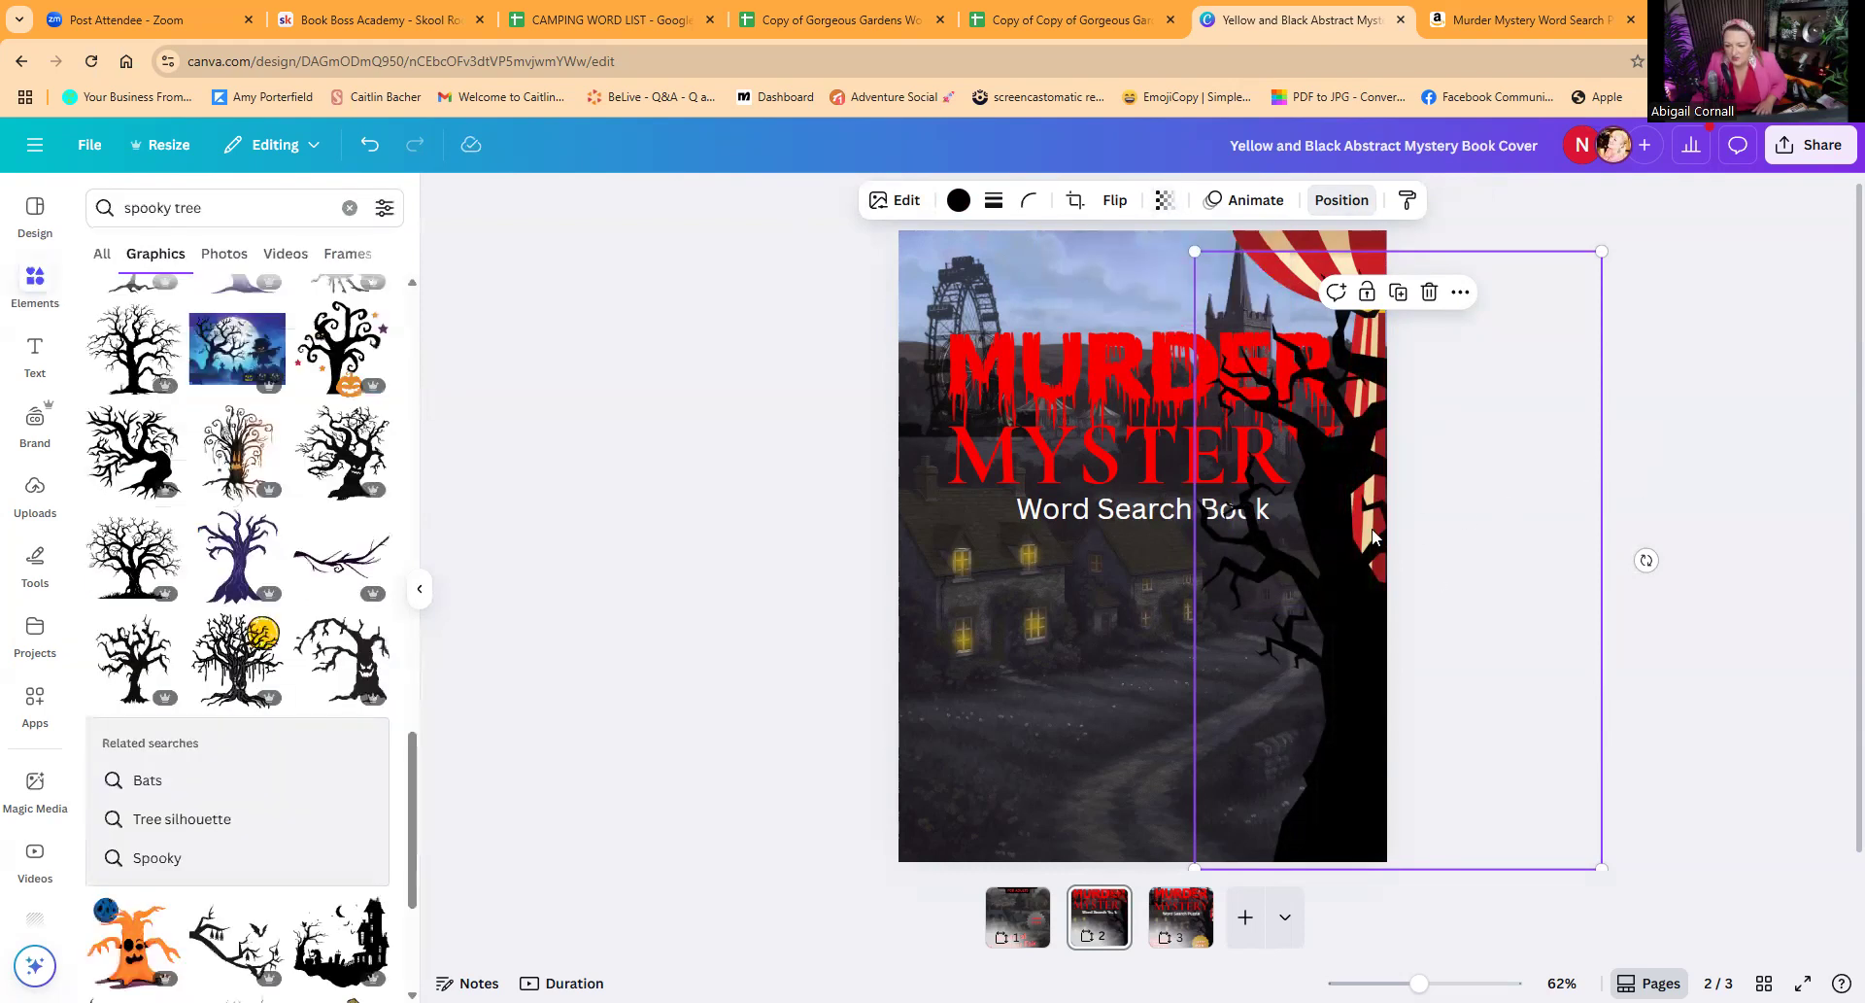
Step: Send the tree silhouette backward behind the MYSTERY and Word Search Book text
{"action": "left_click", "coordinate": [1333, 202]}
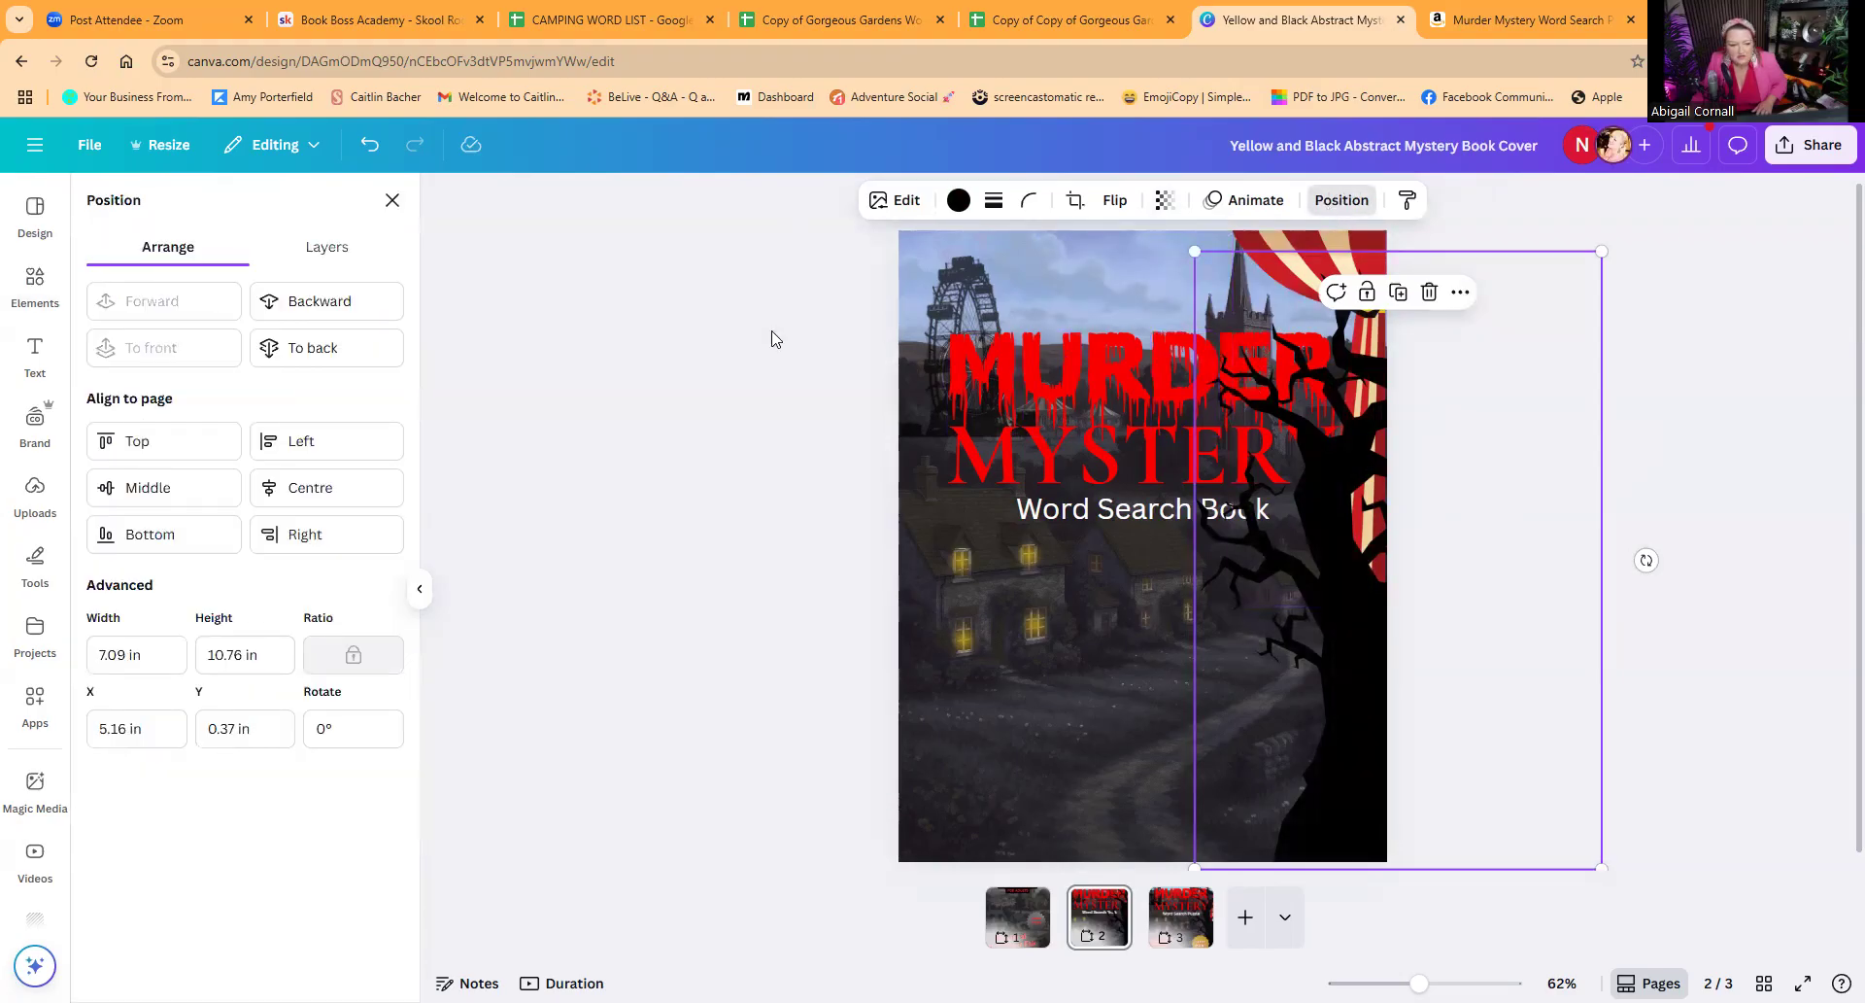
{"action": "left_click", "coordinate": [316, 301]}
{"action": "left_click", "coordinate": [316, 300]}
{"action": "left_click", "coordinate": [315, 300]}
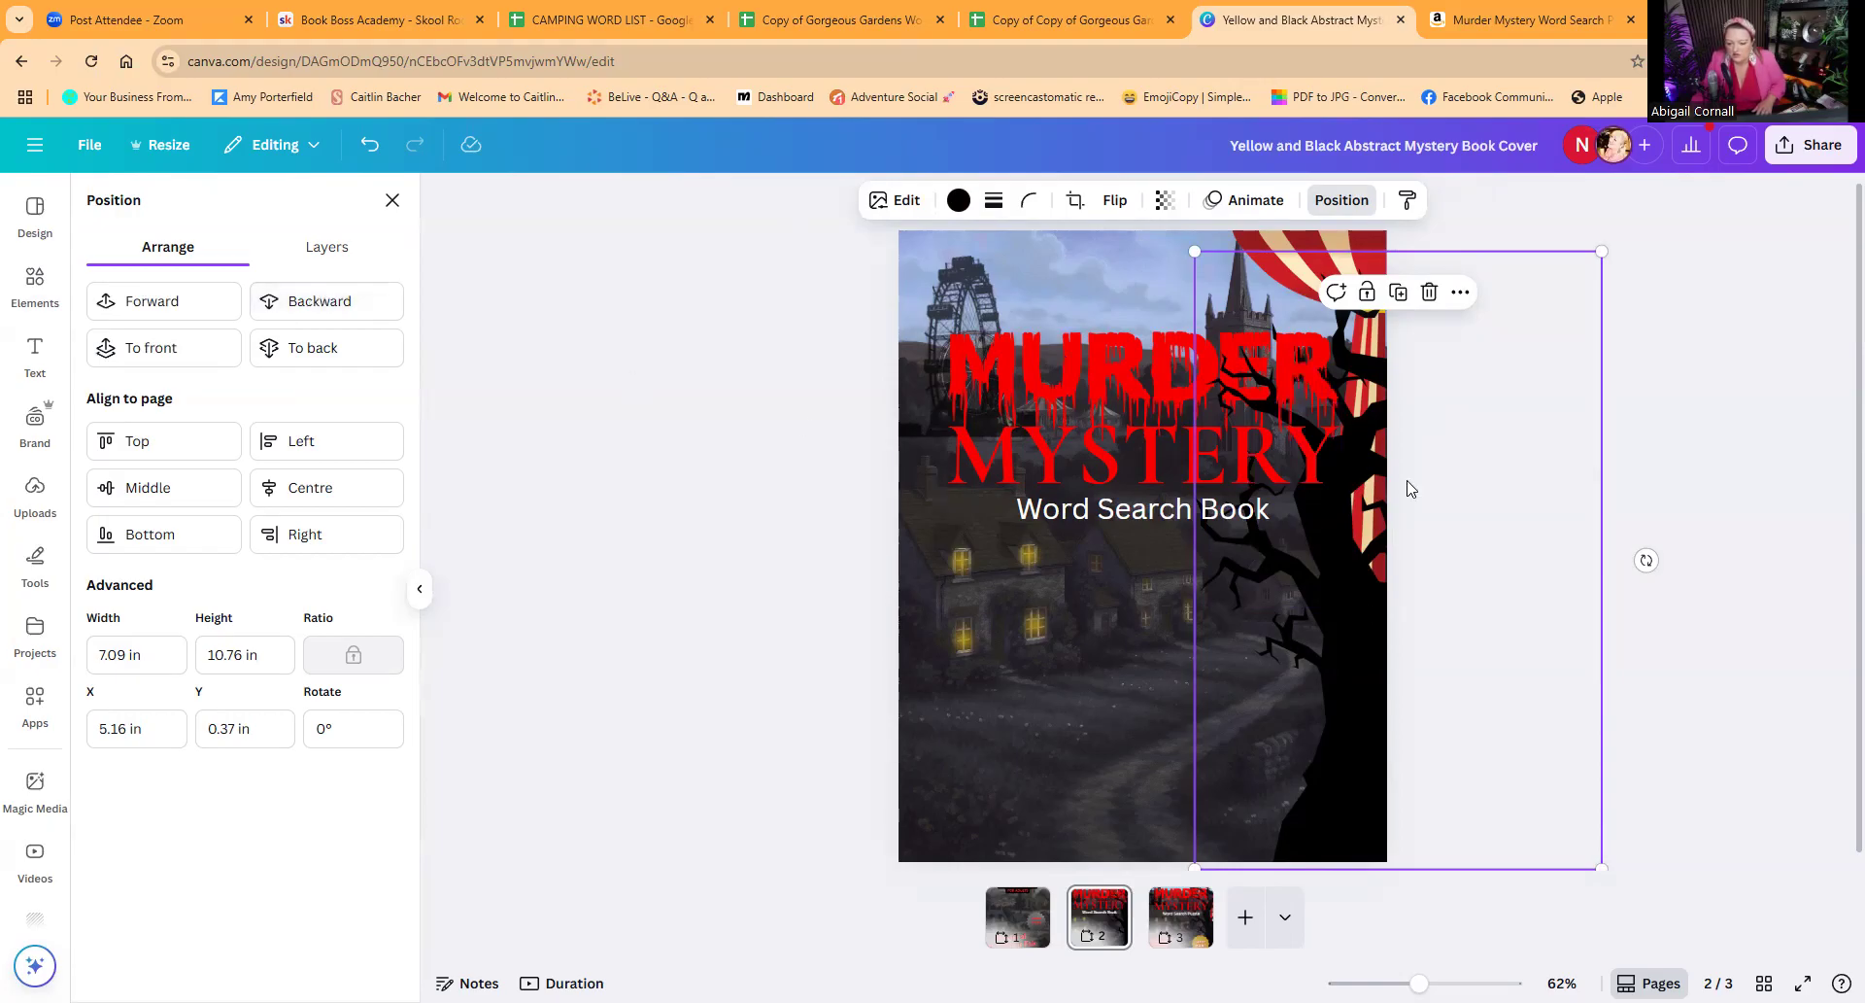
Step: Enlarge the striped curtain to about 2.76 by 6.74 in and shift it slightly right, past the cover's edge
{"action": "left_click", "coordinate": [1327, 241]}
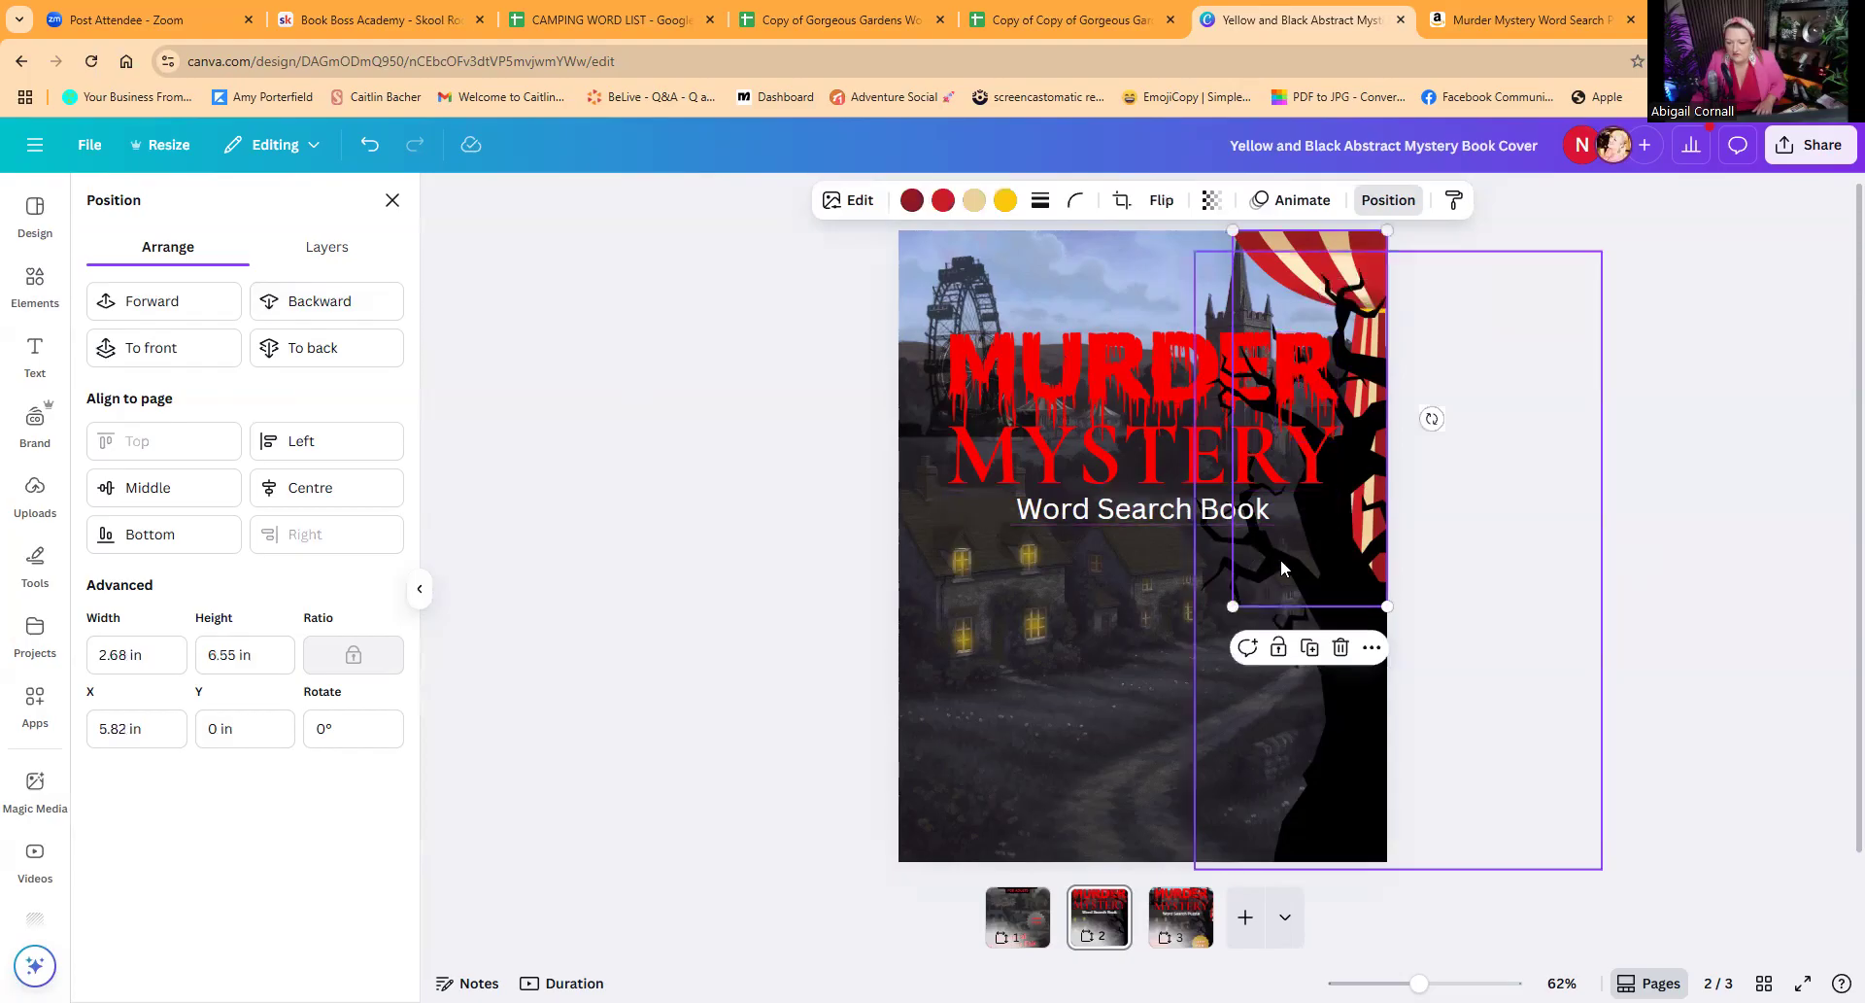
{"action": "left_click_drag", "start_coordinate": [1226, 614], "coordinate": [1224, 616]}
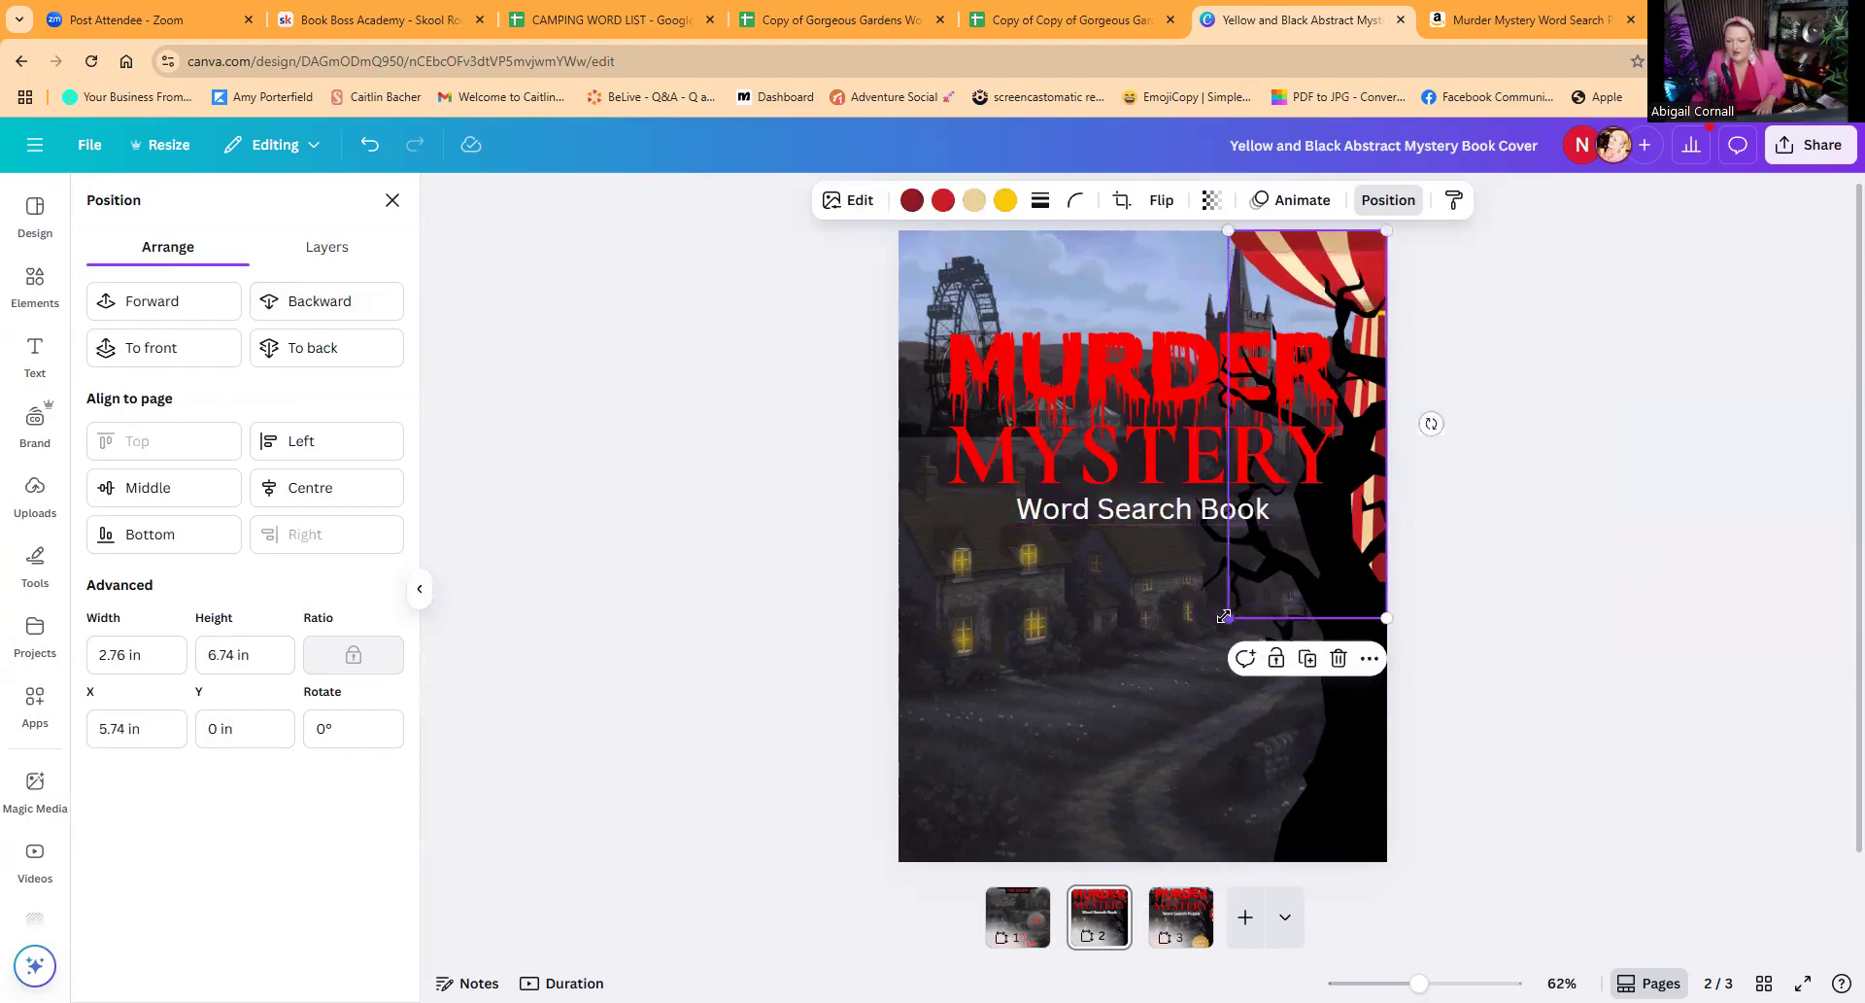
{"action": "left_click_drag", "start_coordinate": [1349, 237], "coordinate": [1359, 237]}
{"action": "left_click", "coordinate": [1464, 288]}
{"action": "left_click", "coordinate": [1415, 284]}
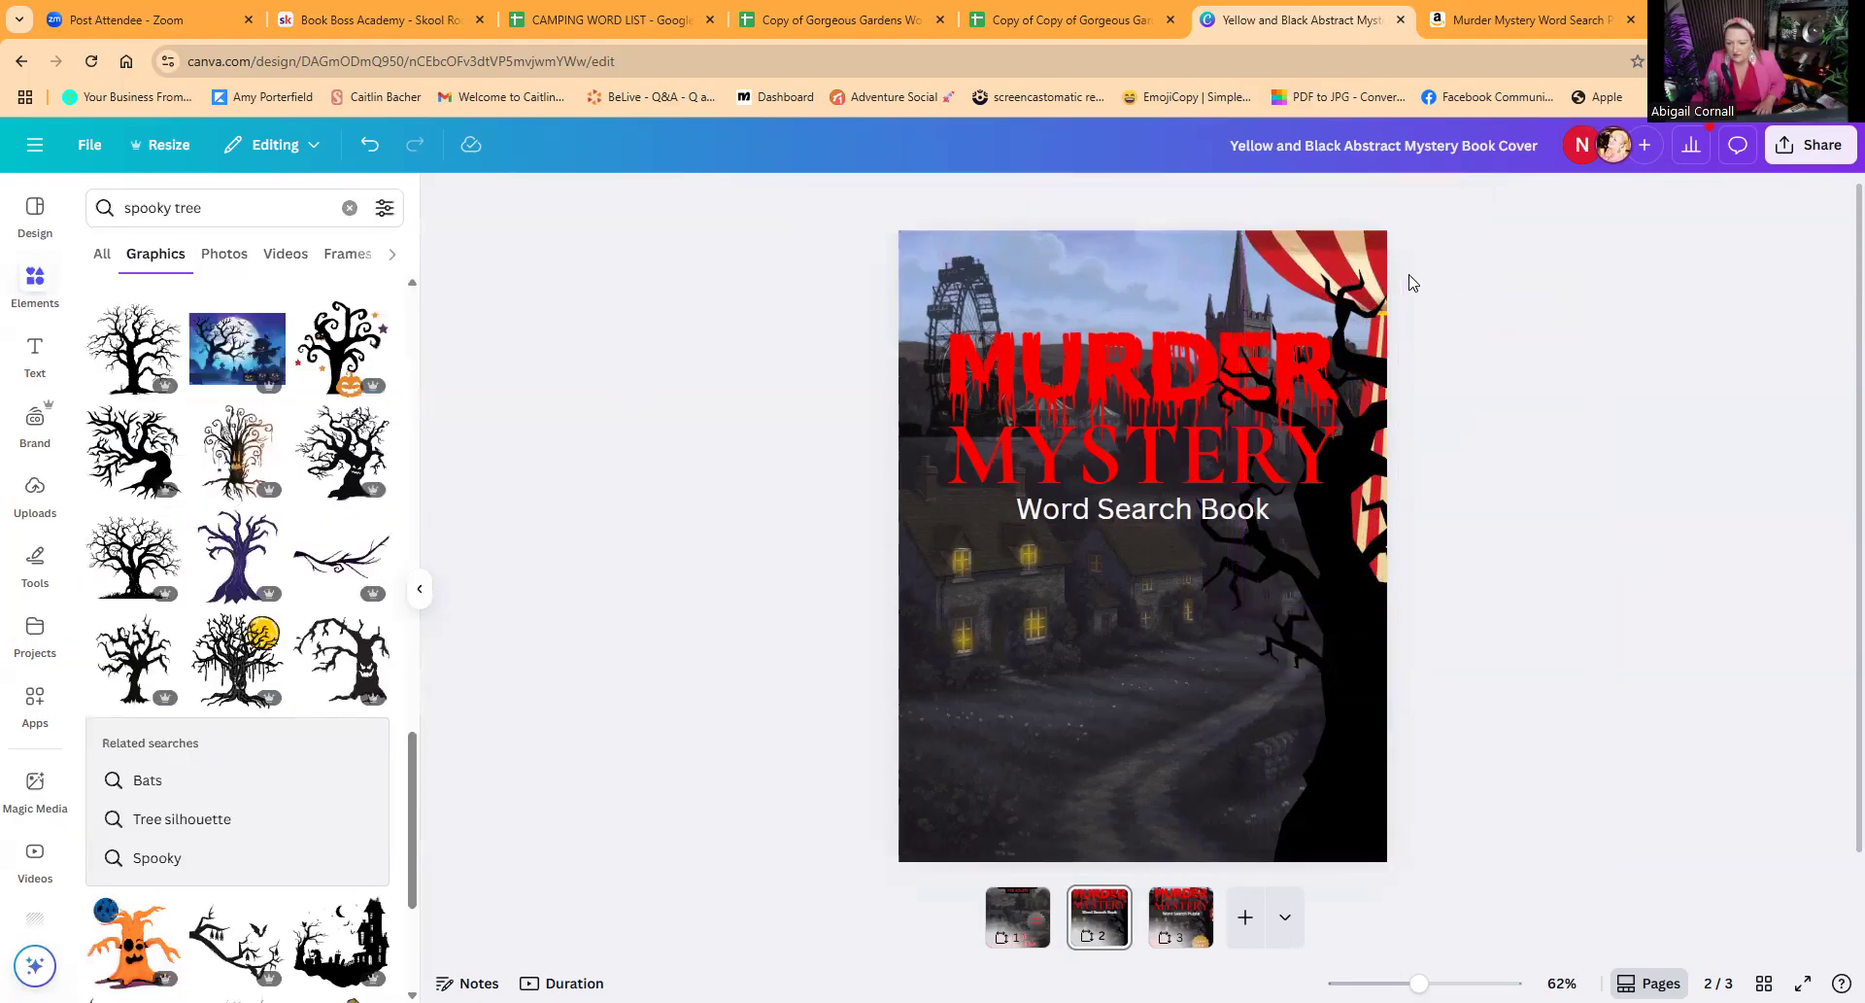
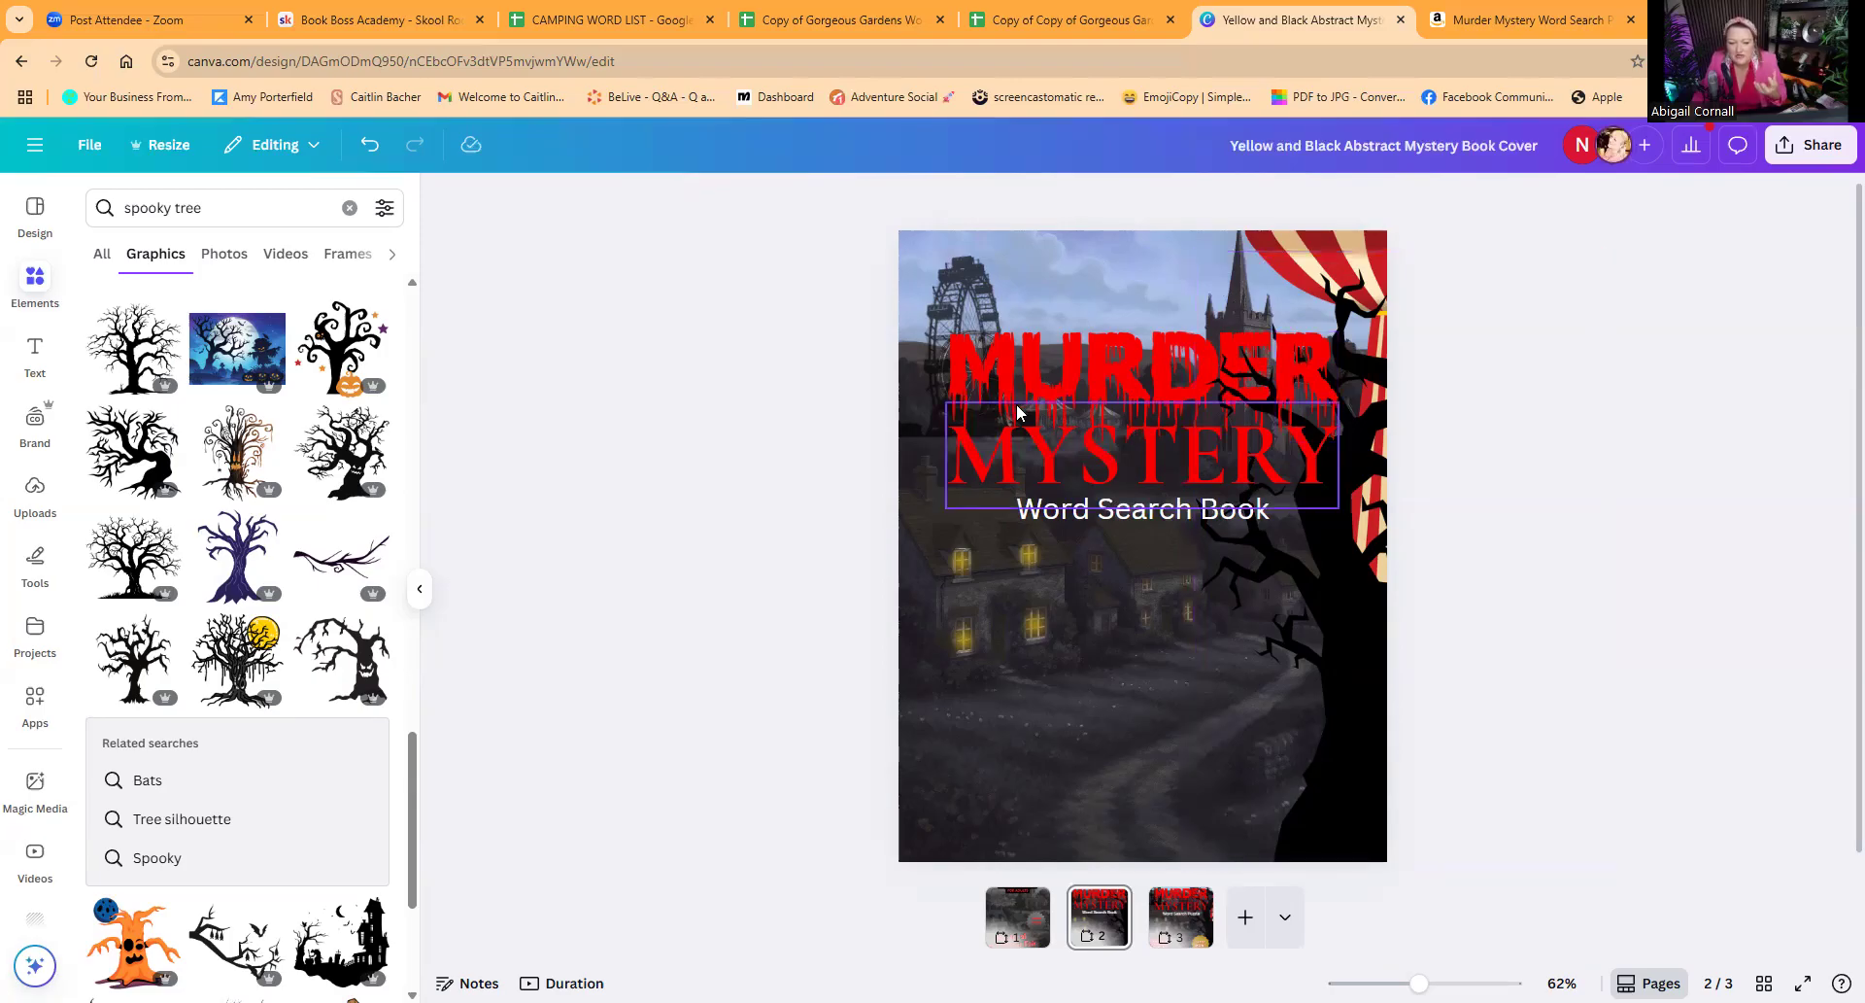
Step: Make the Ferris wheel silhouette more opaque by setting its transparency value to 93
{"action": "left_click", "coordinate": [960, 286]}
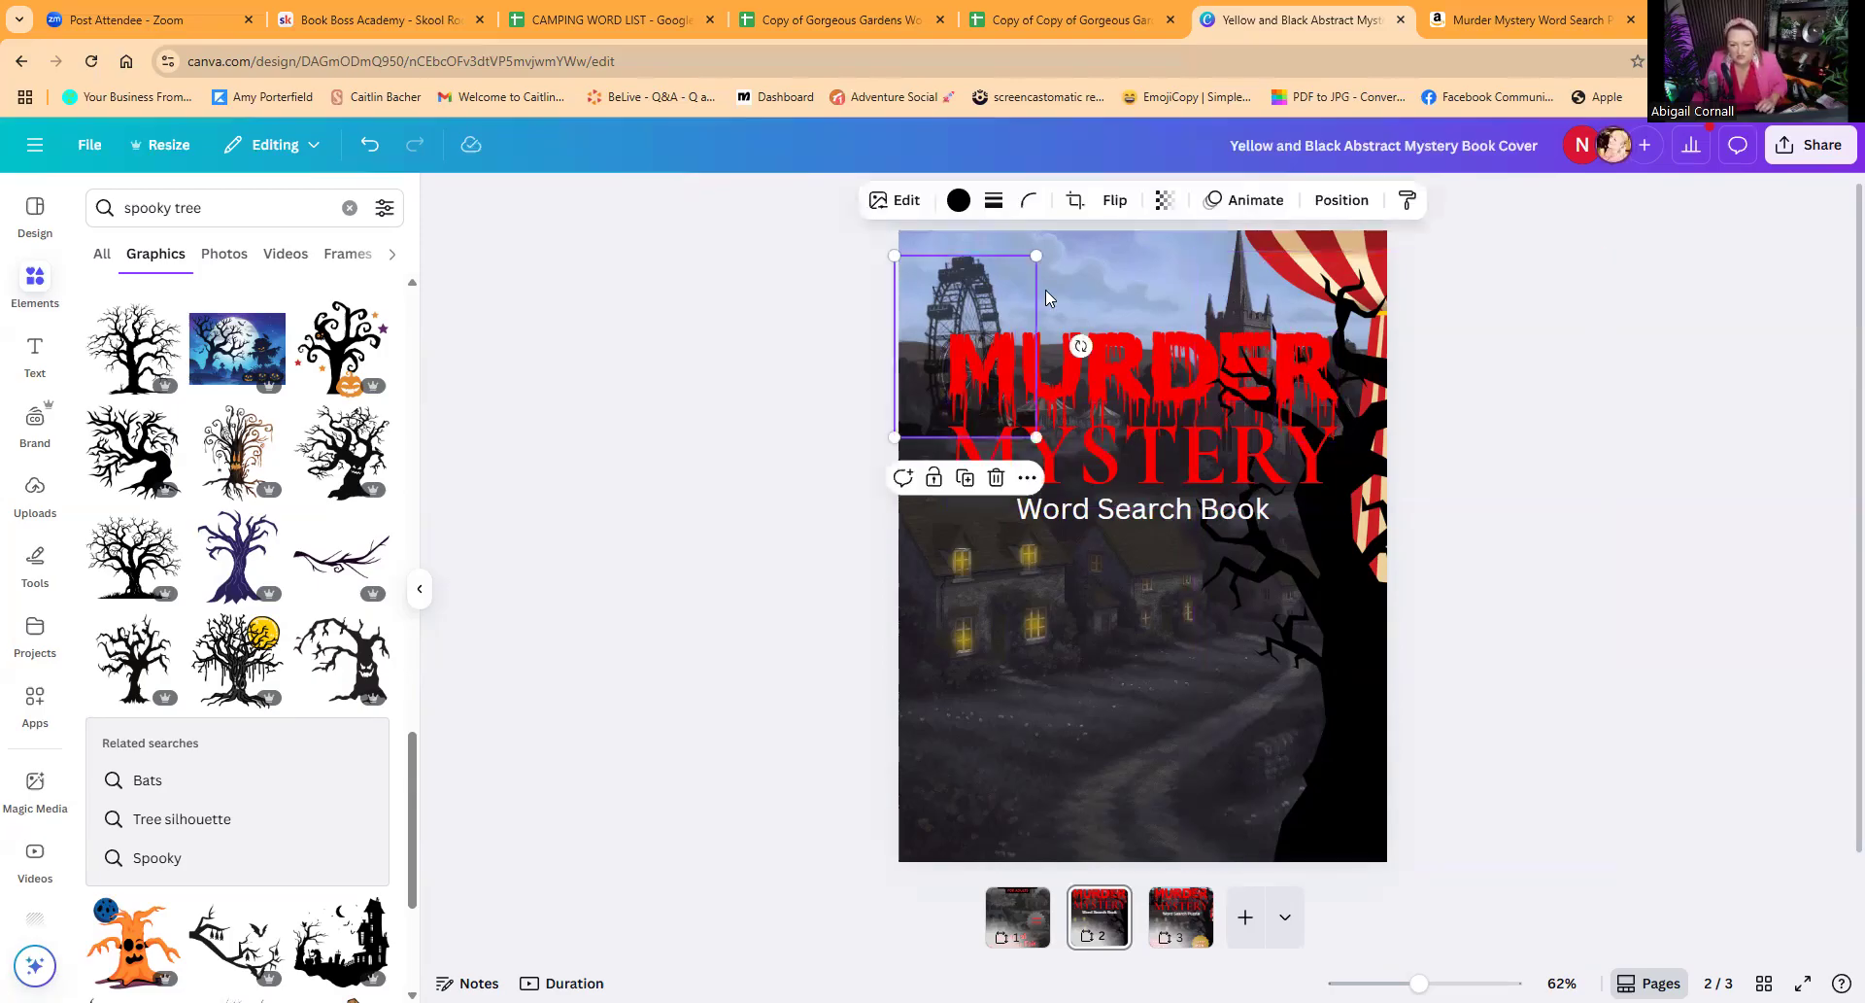
{"action": "left_click", "coordinate": [1163, 205]}
{"action": "left_click_drag", "start_coordinate": [1168, 280], "coordinate": [1204, 279]}
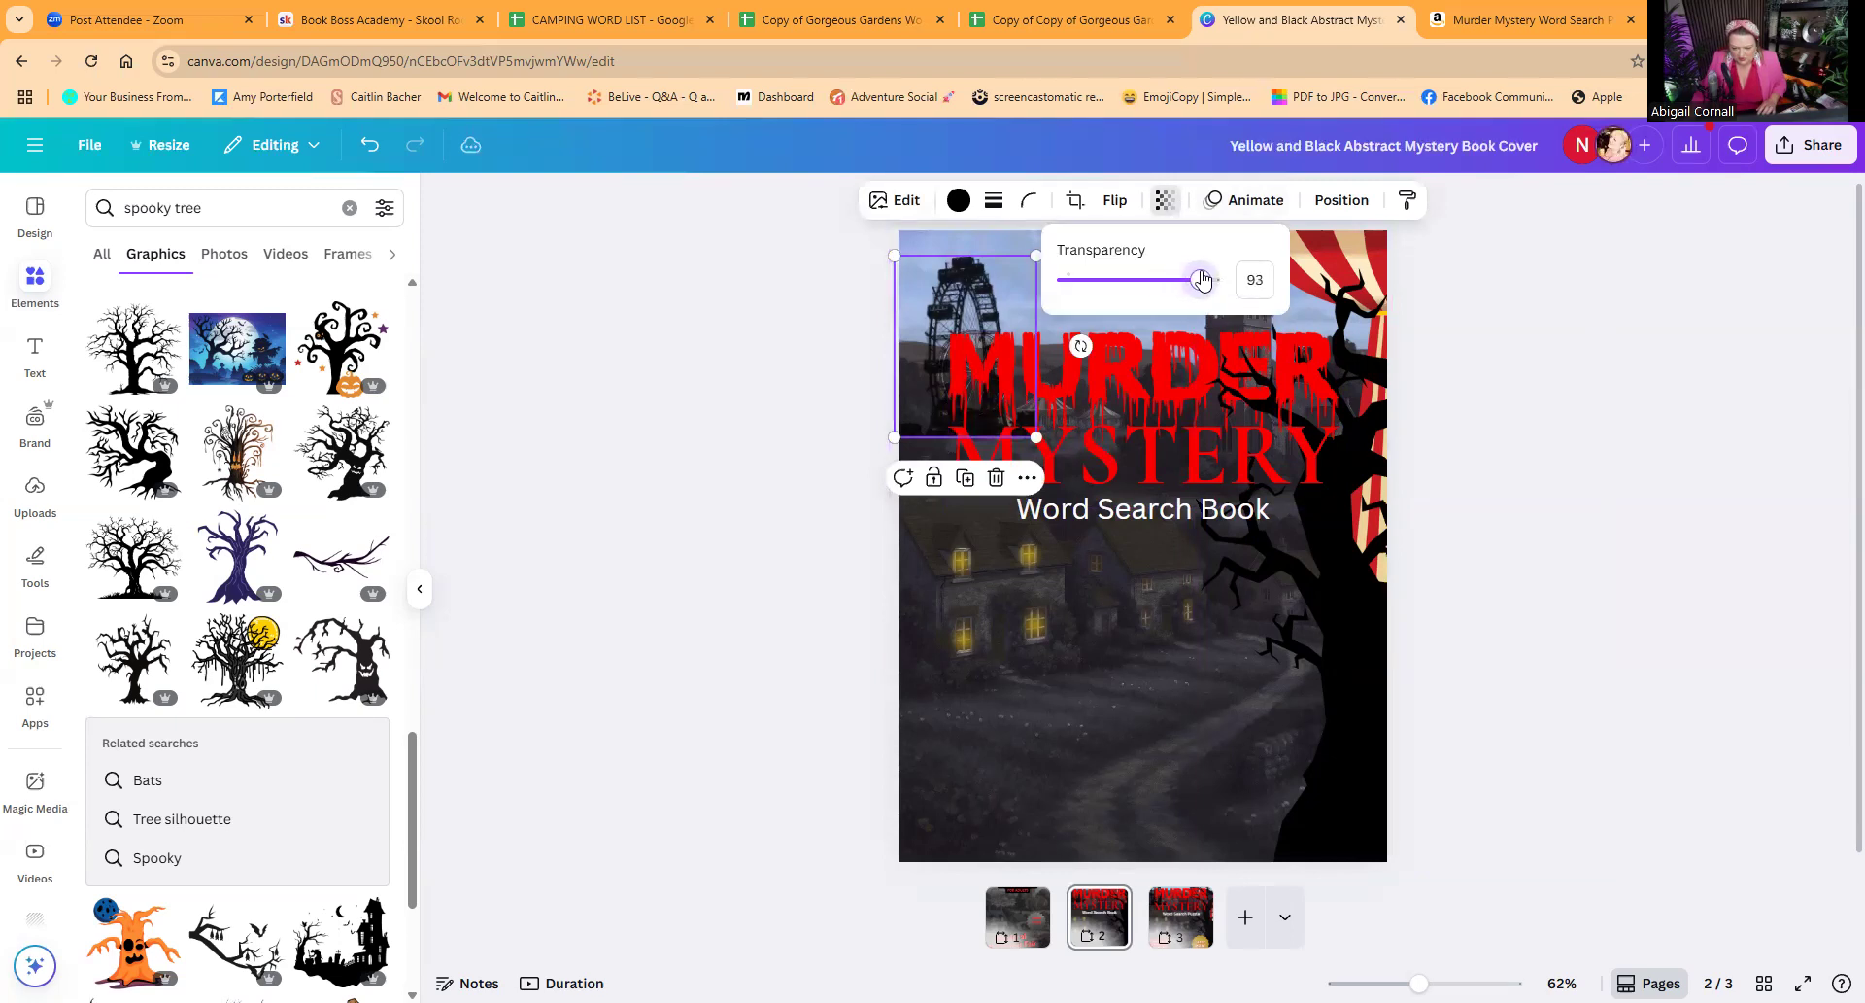
{"action": "left_click", "coordinate": [761, 380]}
Step: Search the graphics for "spooky branck" and add a bare black branch silhouette to the cover
{"action": "left_click", "coordinate": [184, 207]}
{"action": "double_click", "coordinate": [177, 206]}
{"action": "type", "text": "branck"}
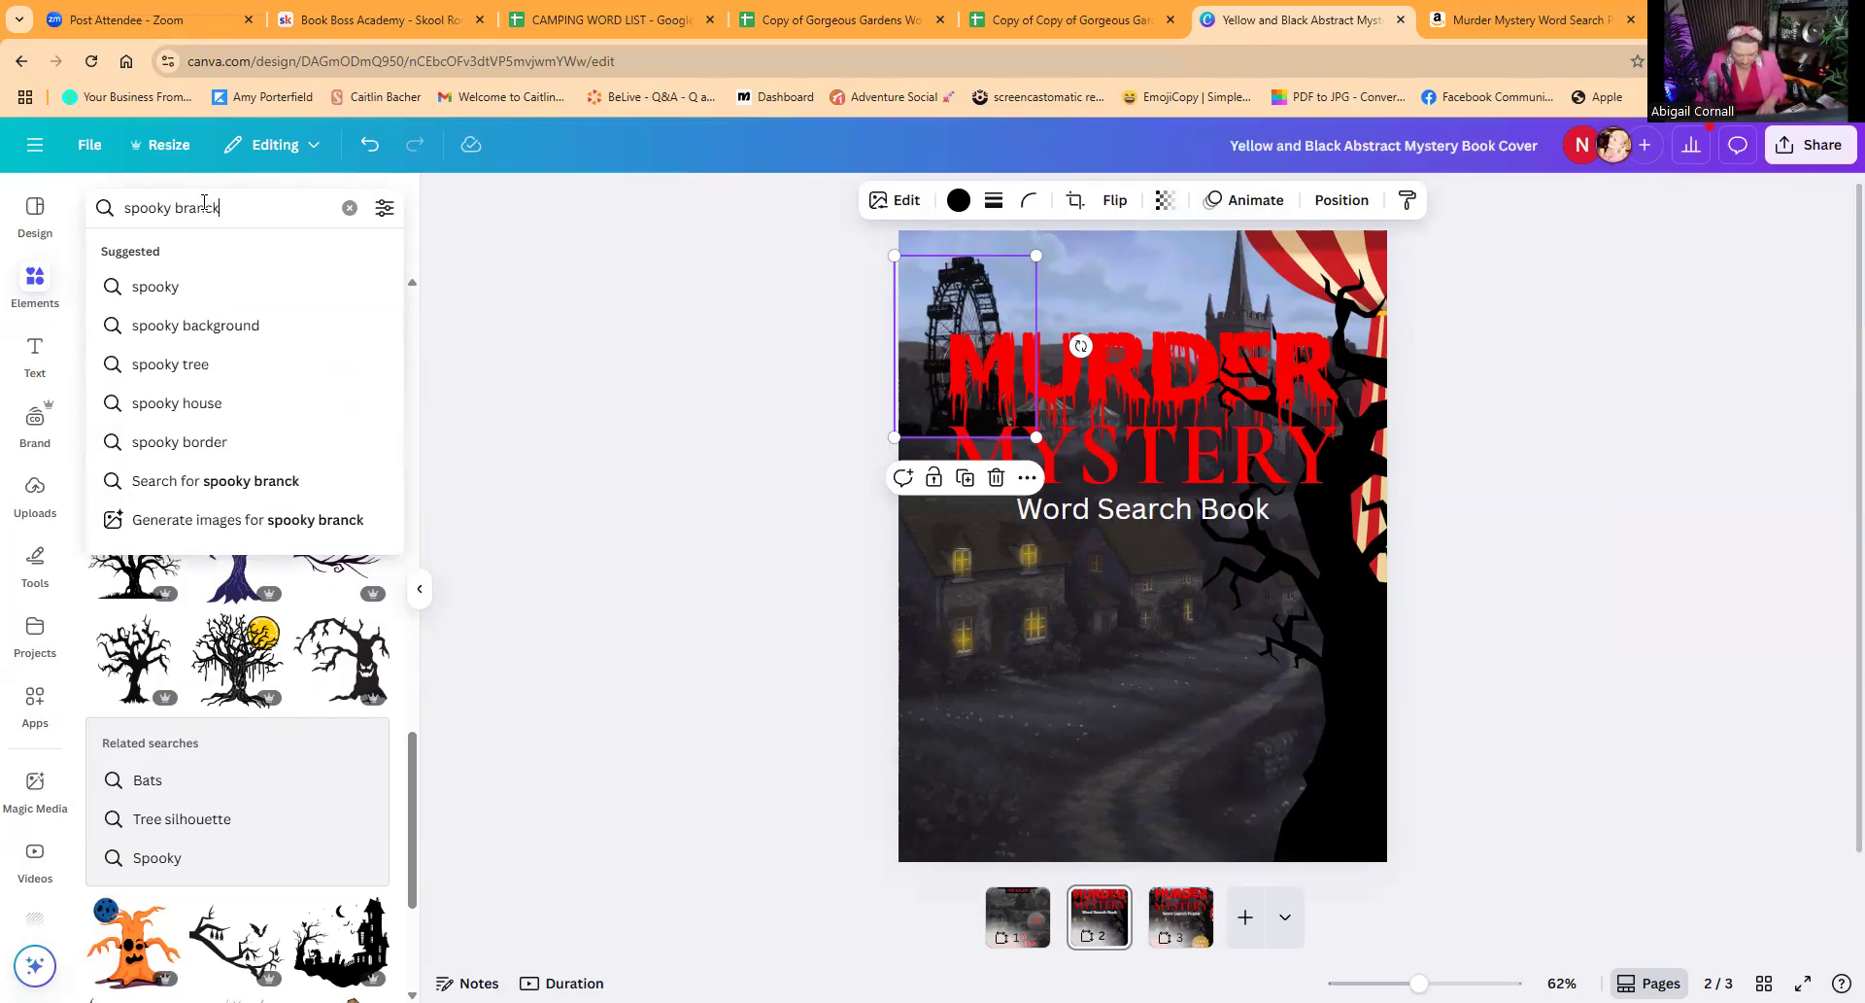
{"action": "key", "text": "Return"}
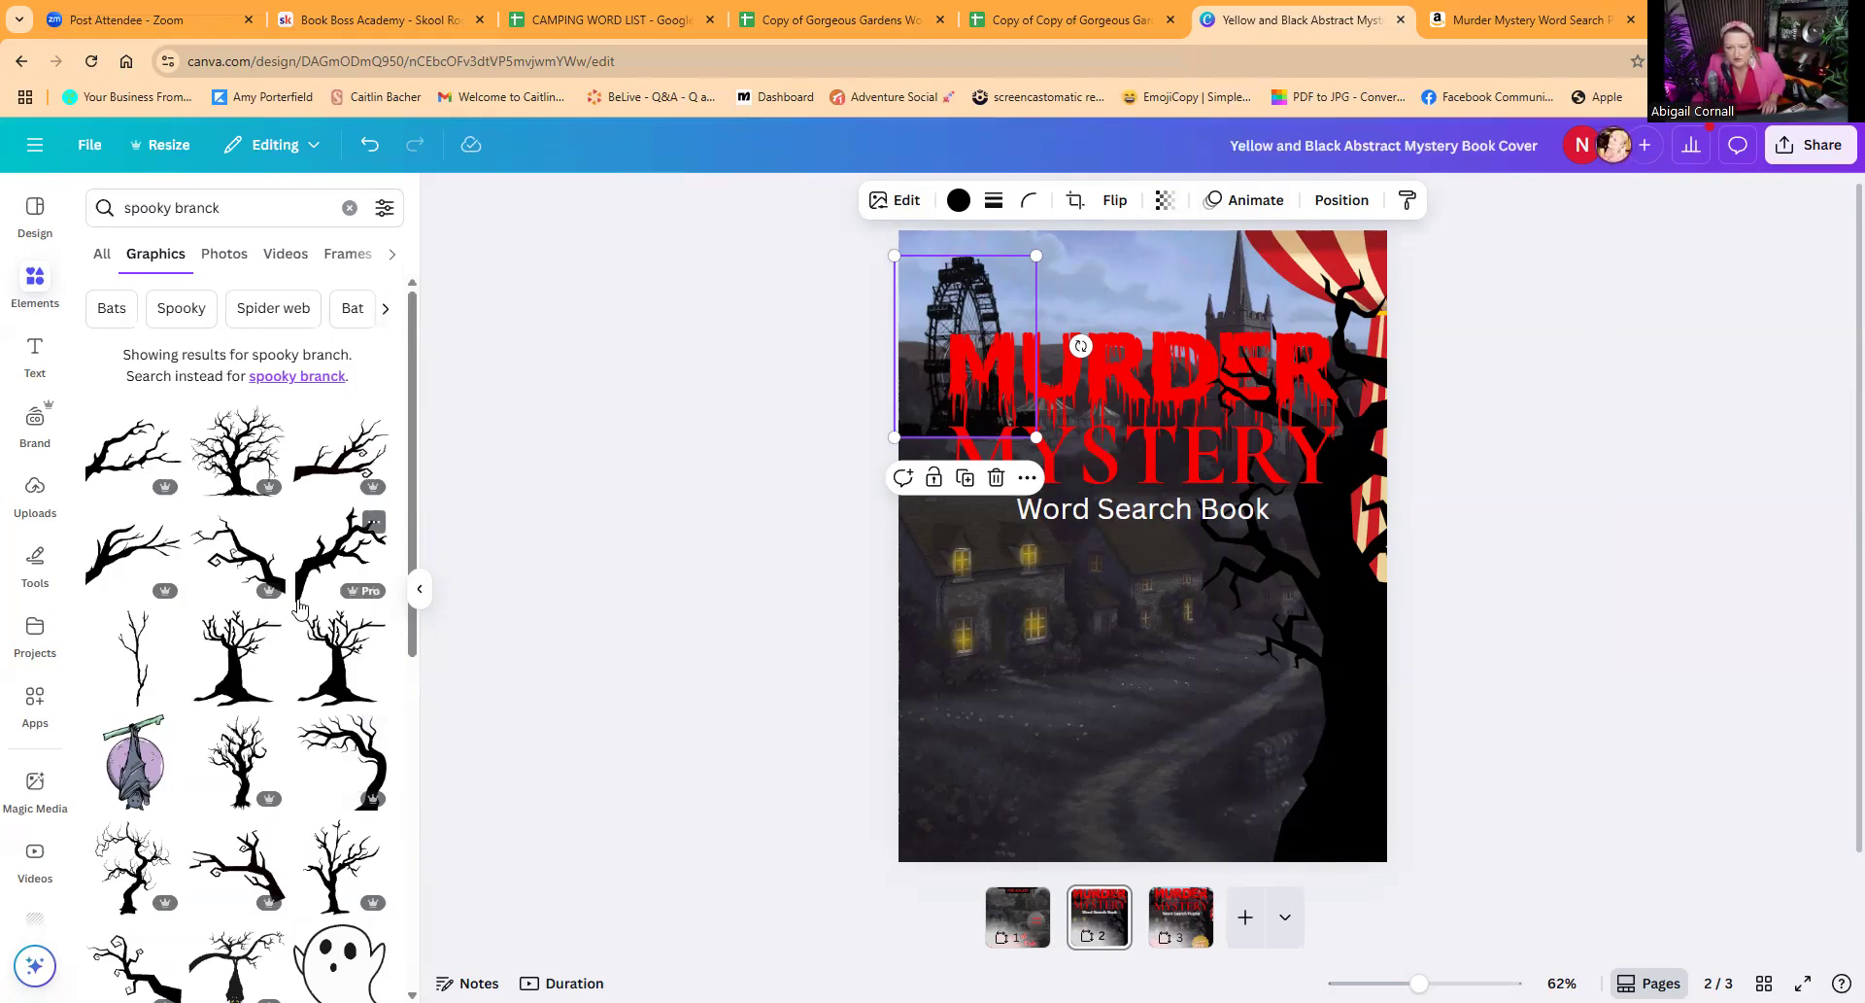
{"action": "left_click", "coordinate": [129, 547]}
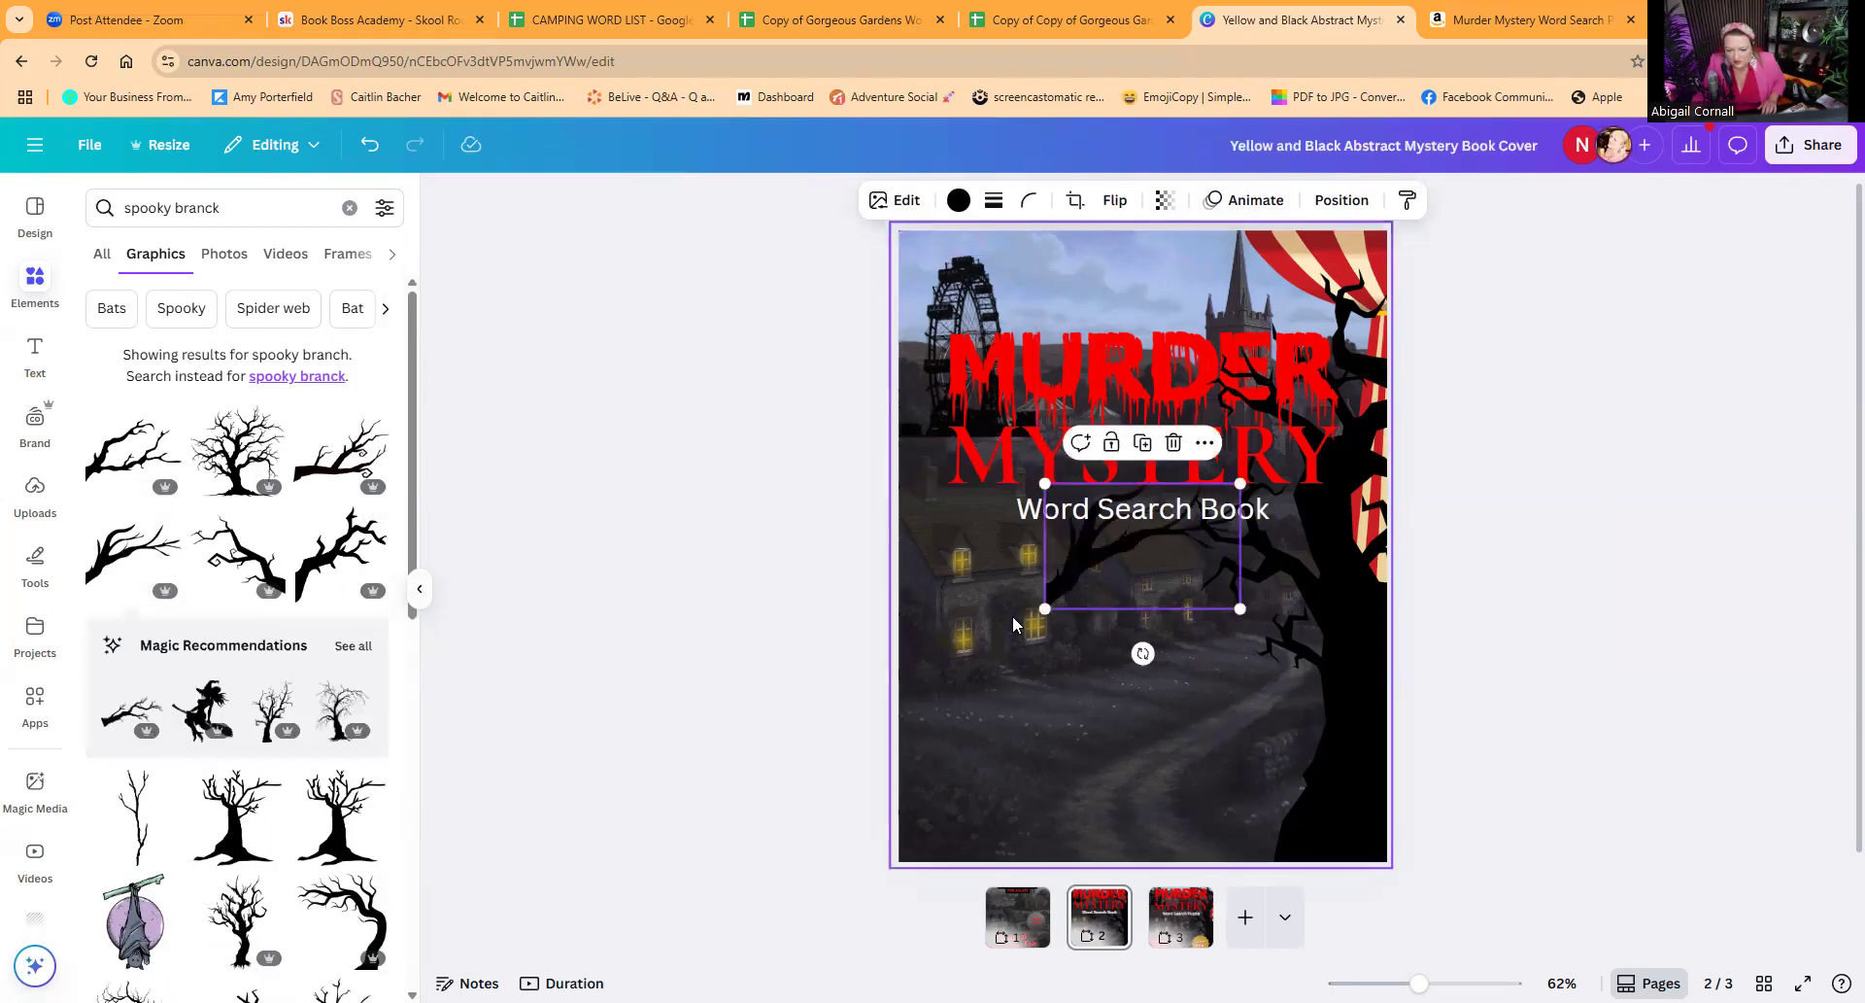
Step: Move the branch to the cover's upper edge and flip it horizontally
{"action": "left_click_drag", "start_coordinate": [1051, 550], "coordinate": [1024, 297]}
{"action": "left_click", "coordinate": [1114, 200]}
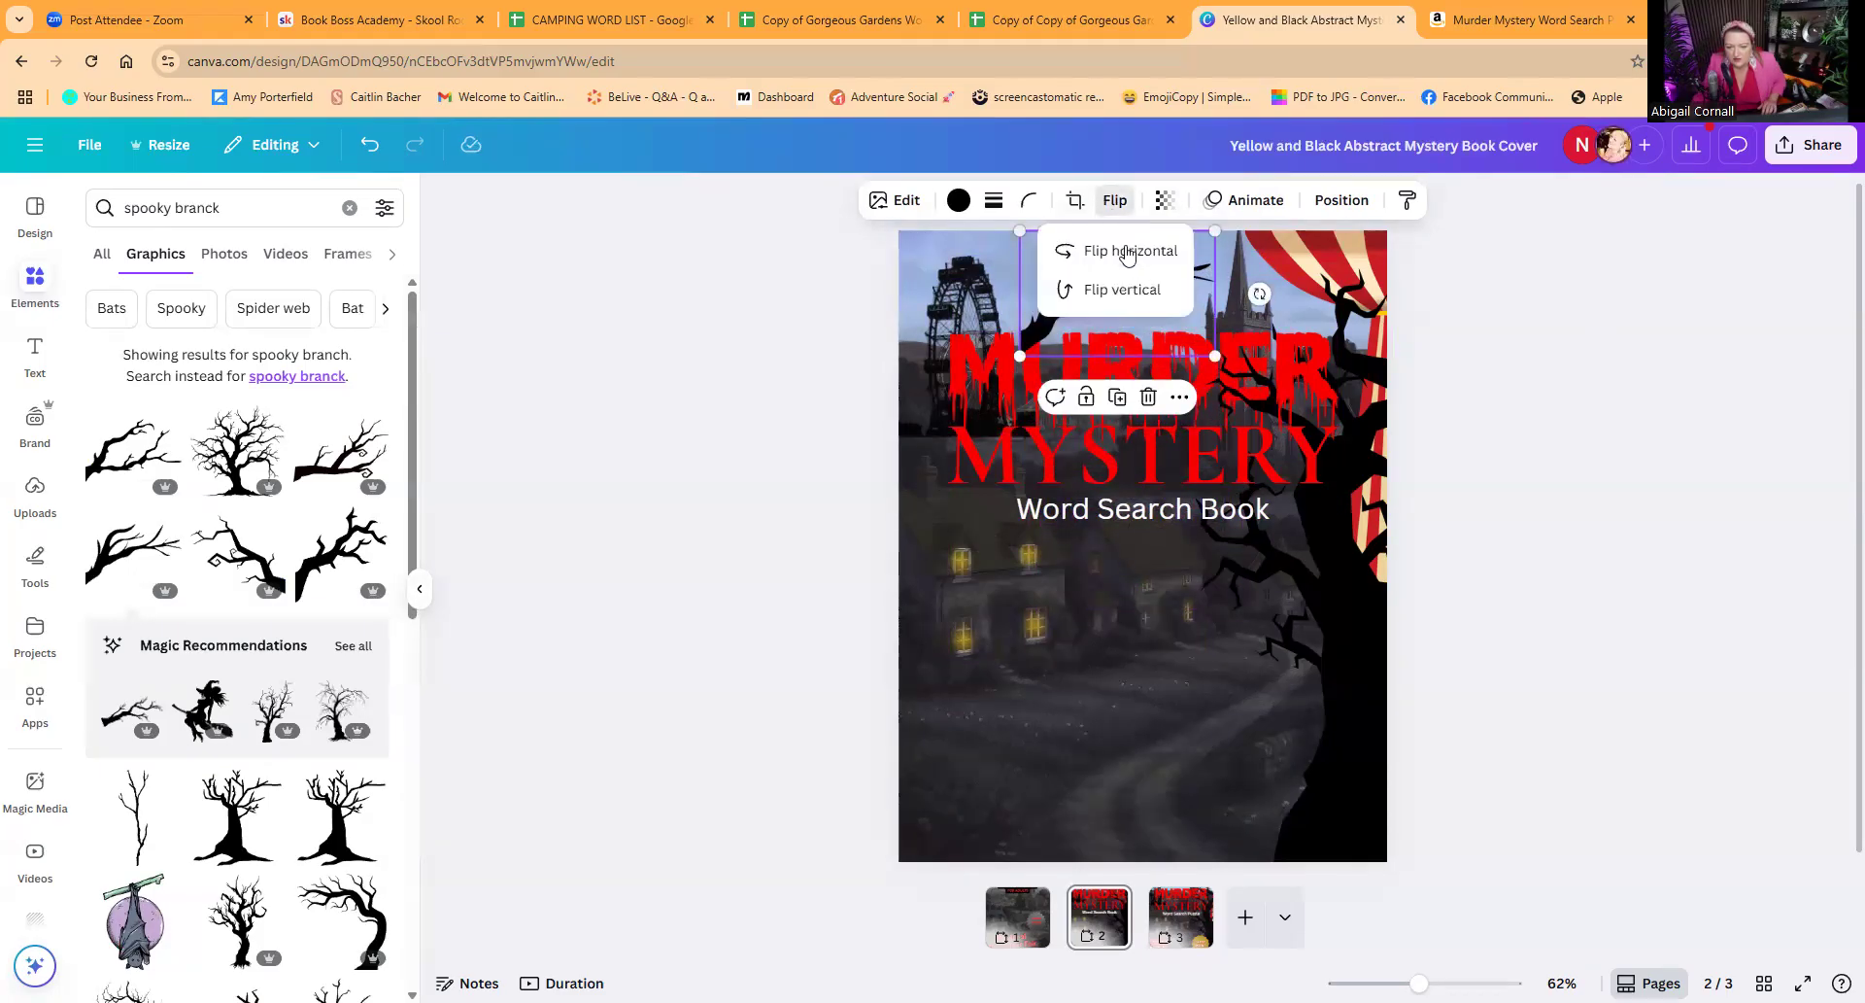
{"action": "left_click", "coordinate": [1130, 253]}
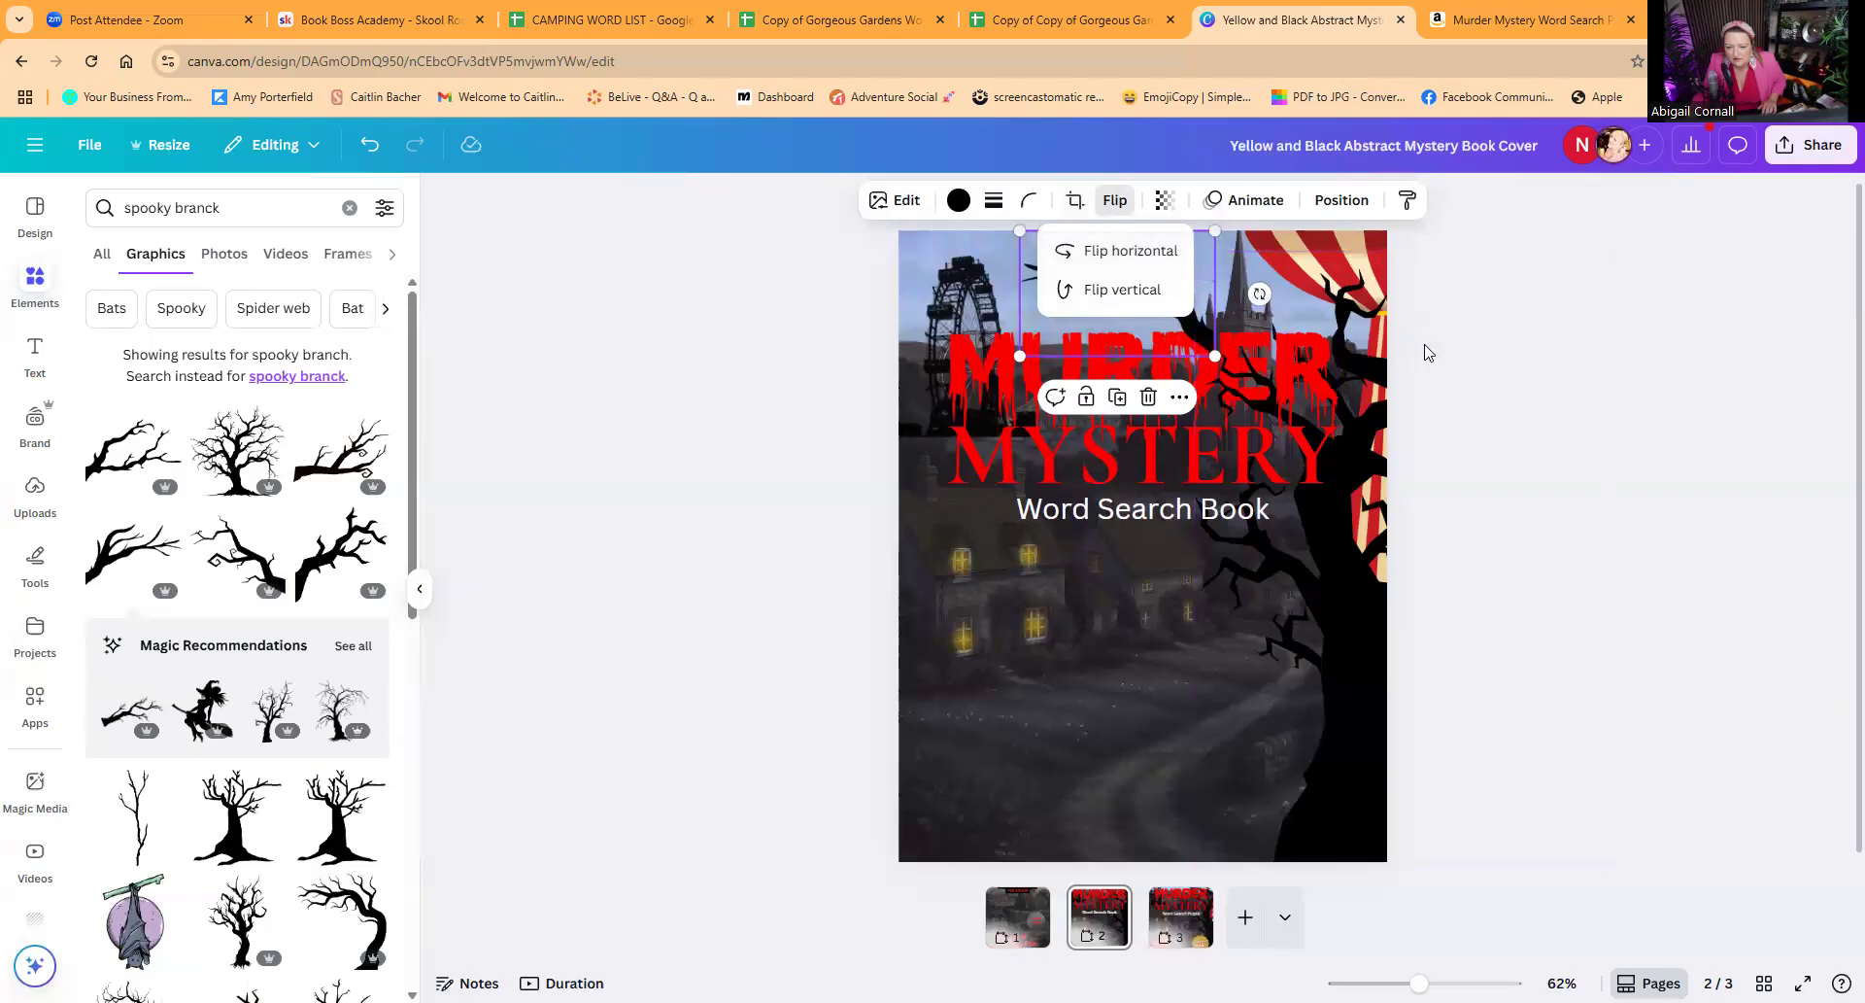
Step: Shrink the branch, tilt it slightly and join it to the tree's upper branches in front of the church steeple
{"action": "left_click", "coordinate": [1135, 272]}
{"action": "left_click_drag", "start_coordinate": [1022, 232], "coordinate": [1119, 294]}
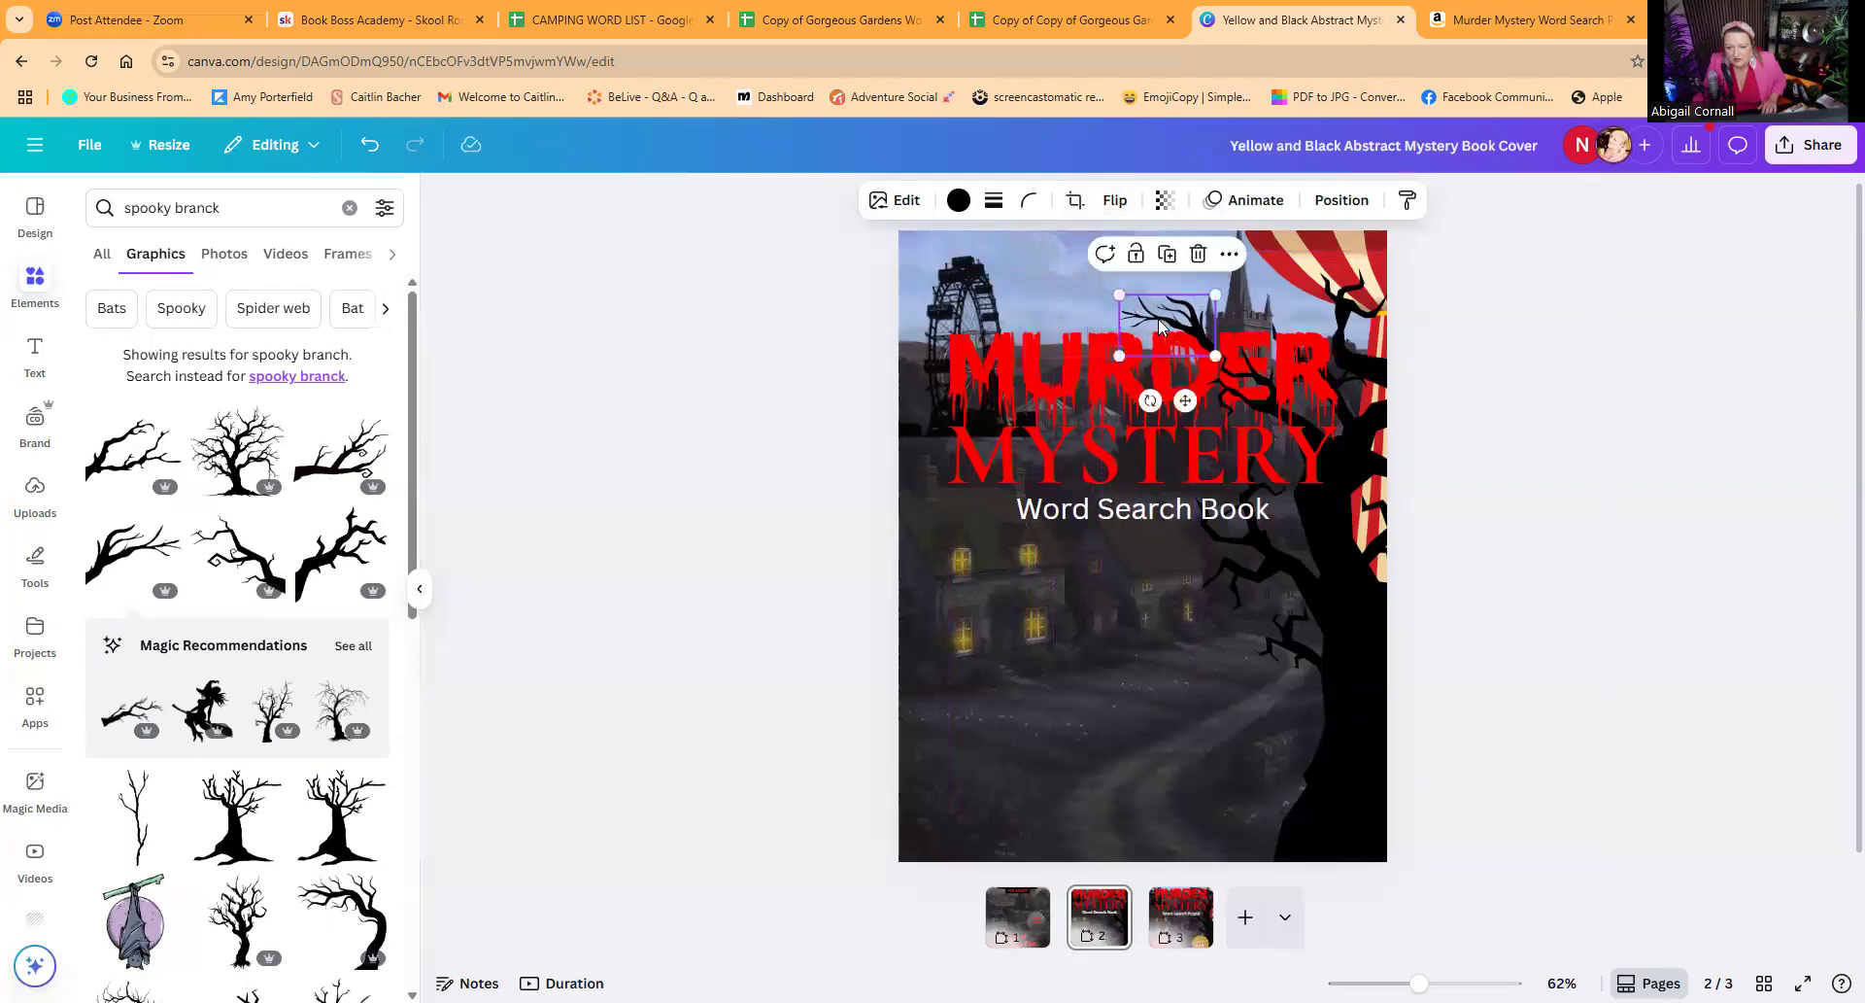
{"action": "left_click_drag", "start_coordinate": [1151, 398], "coordinate": [1142, 397]}
{"action": "left_click_drag", "start_coordinate": [1166, 313], "coordinate": [1280, 316]}
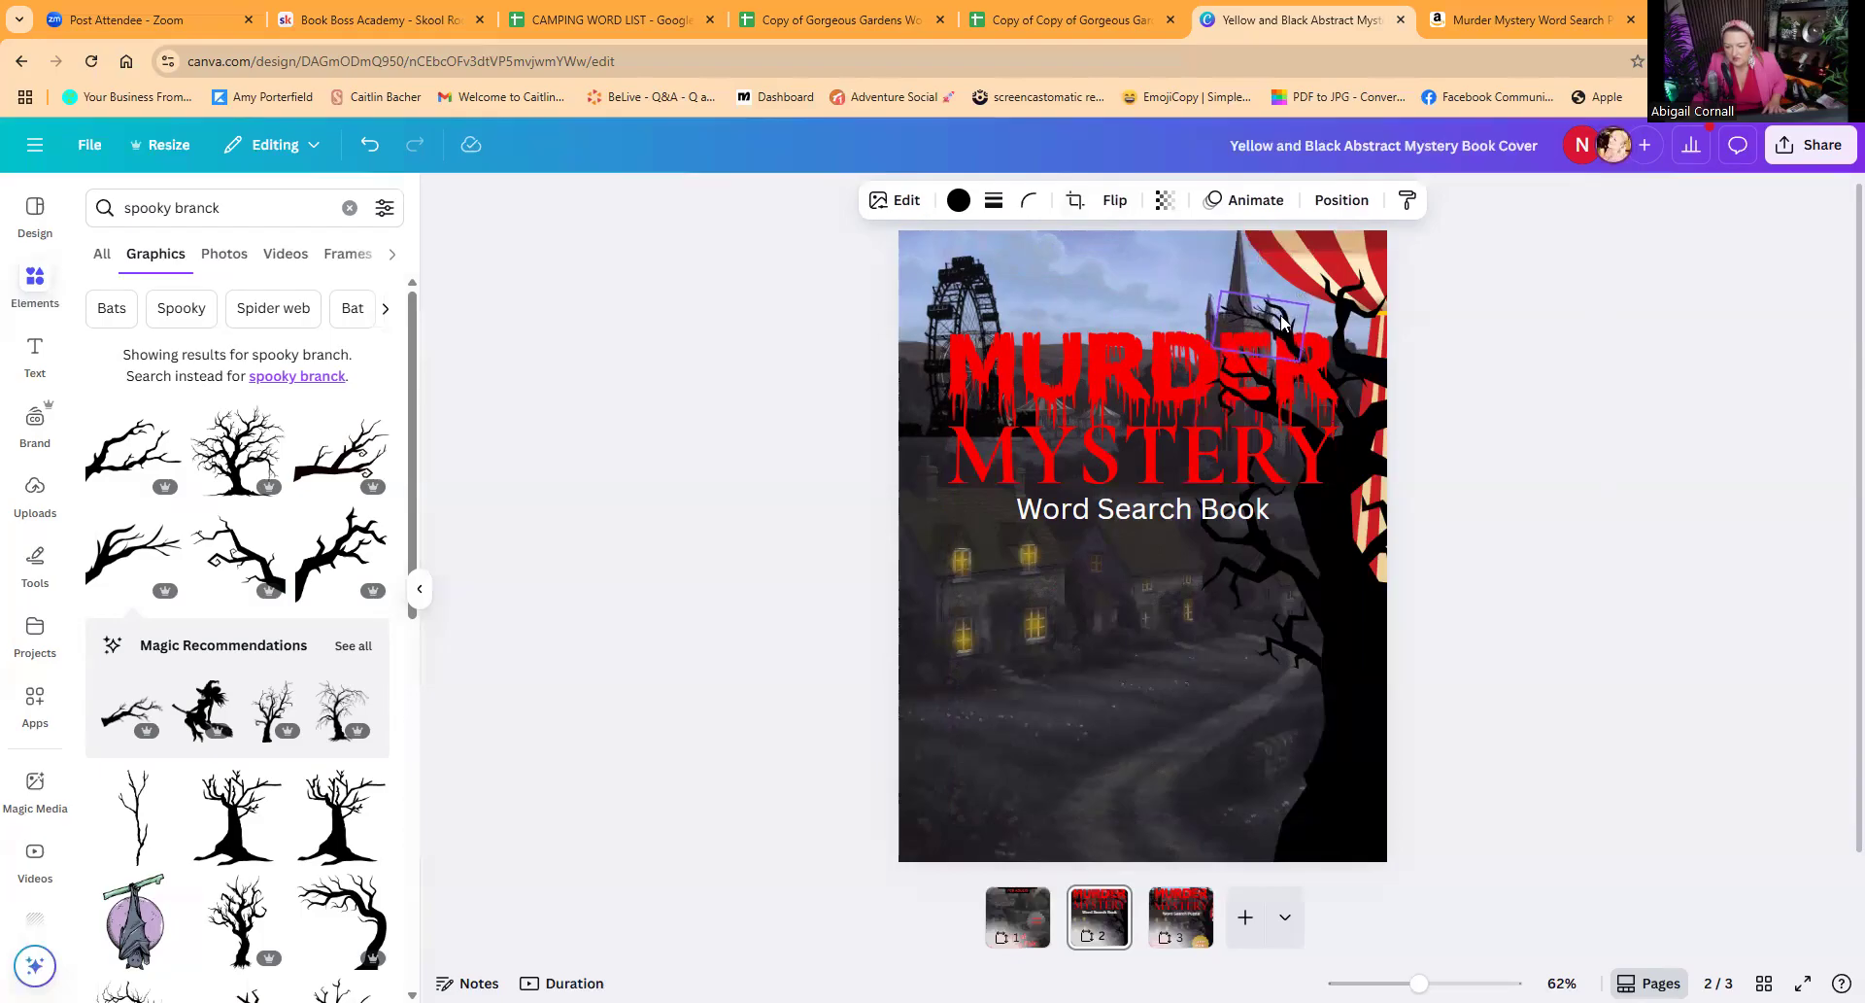
{"action": "left_click", "coordinate": [1484, 387]}
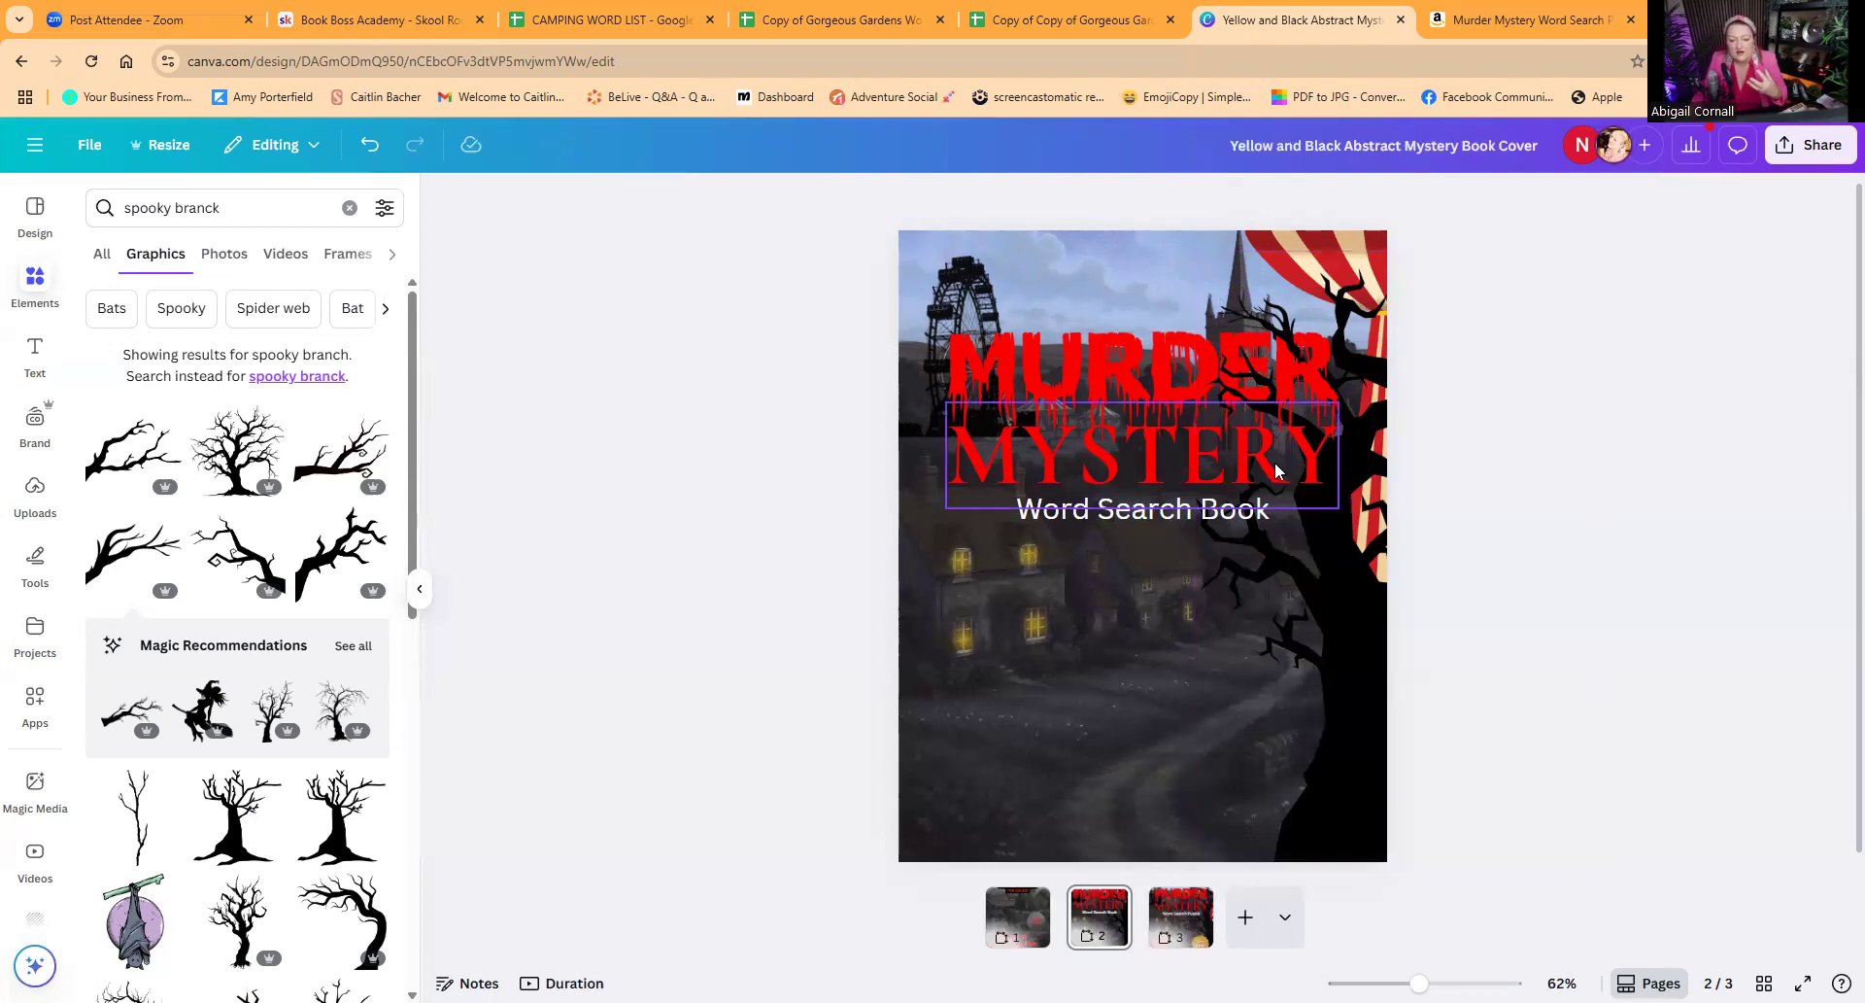
Step: Add a smaller, fainter copy of the yellow window glow to the neighbouring cottage
{"action": "left_click", "coordinate": [1030, 556]}
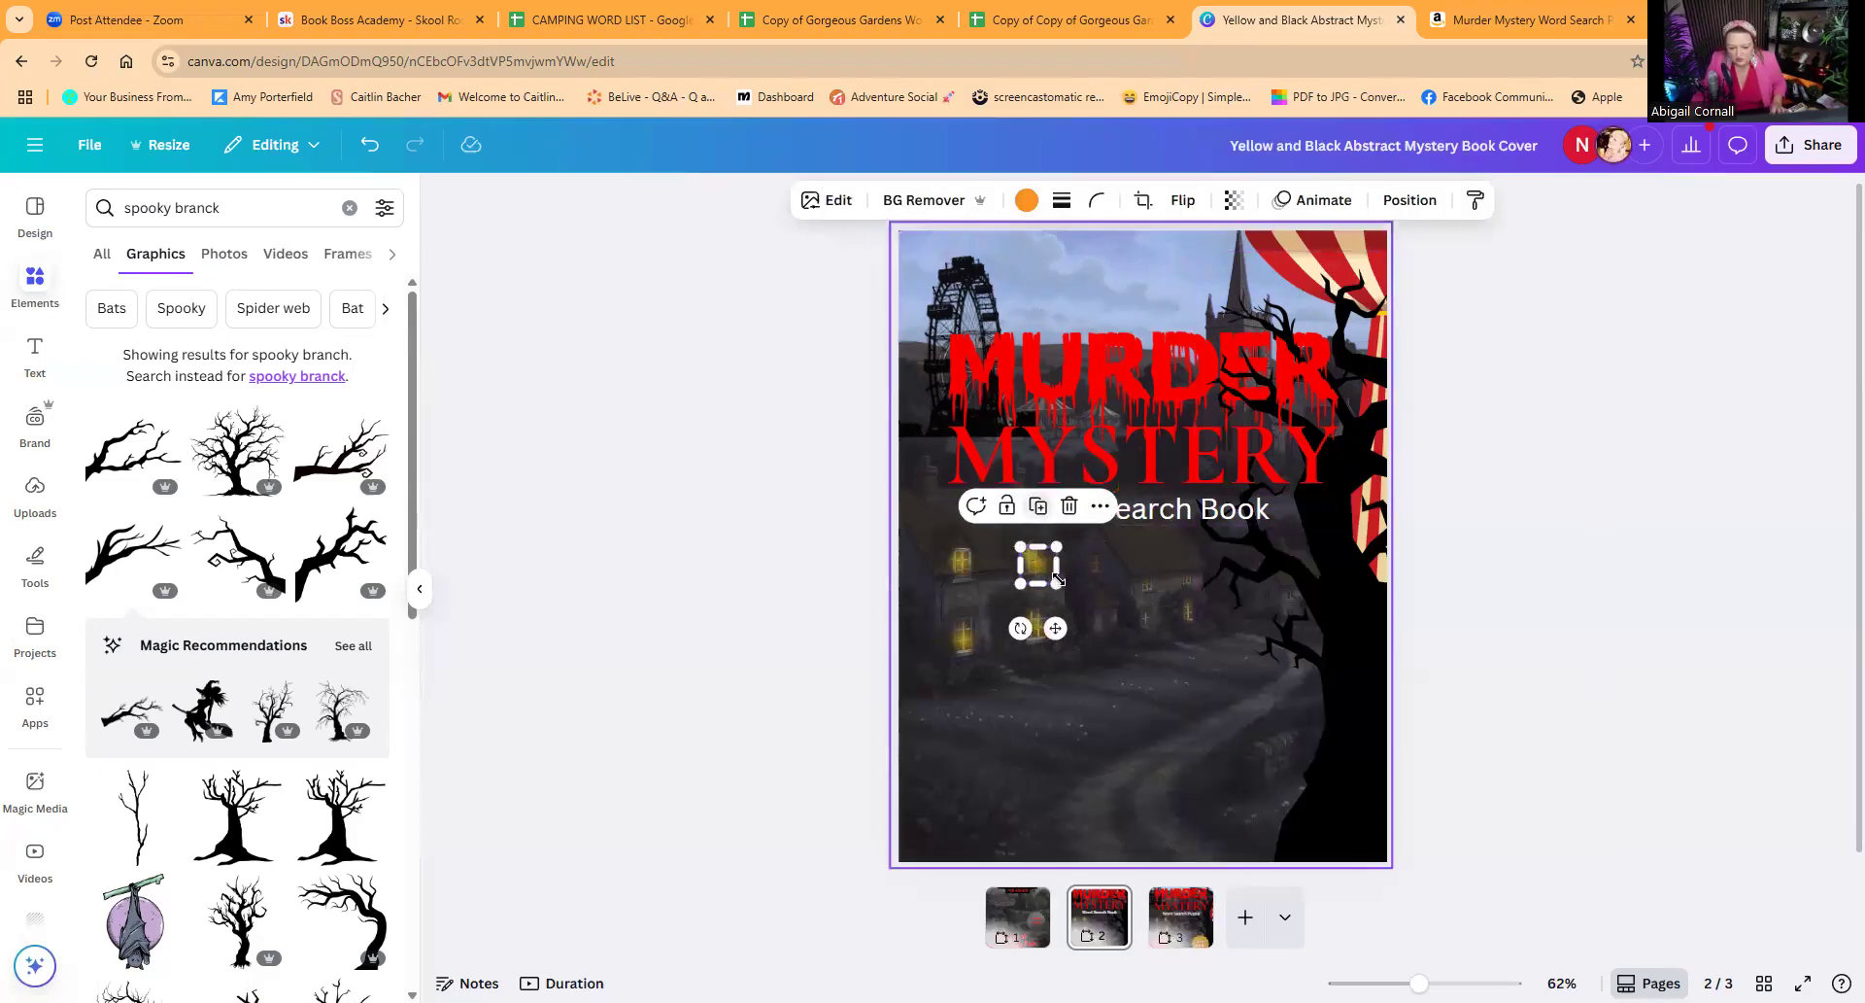
{"action": "left_click_drag", "start_coordinate": [1057, 579], "coordinate": [1047, 574]}
{"action": "left_click", "coordinate": [1234, 200]}
{"action": "left_click_drag", "start_coordinate": [1282, 280], "coordinate": [1170, 280]}
{"action": "left_click_drag", "start_coordinate": [1036, 566], "coordinate": [1148, 579]}
{"action": "left_click", "coordinate": [1187, 561]}
{"action": "left_click", "coordinate": [1186, 530]}
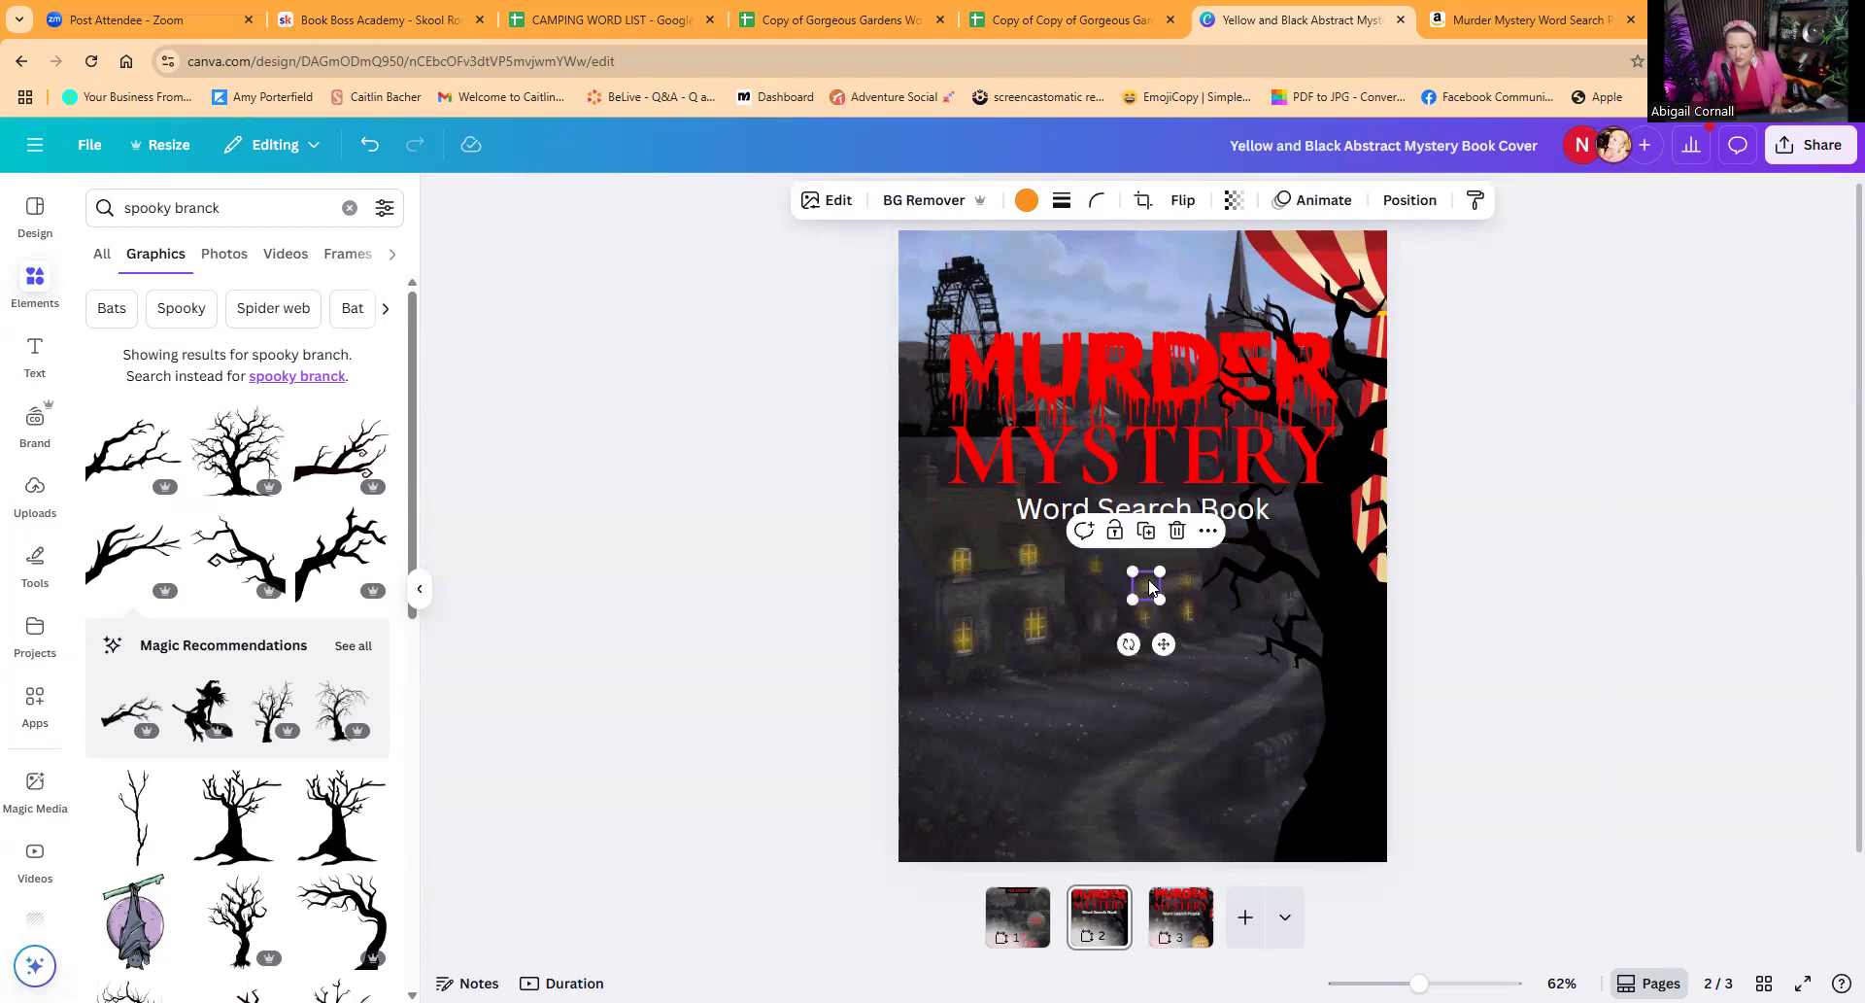
{"action": "left_click", "coordinate": [1474, 512]}
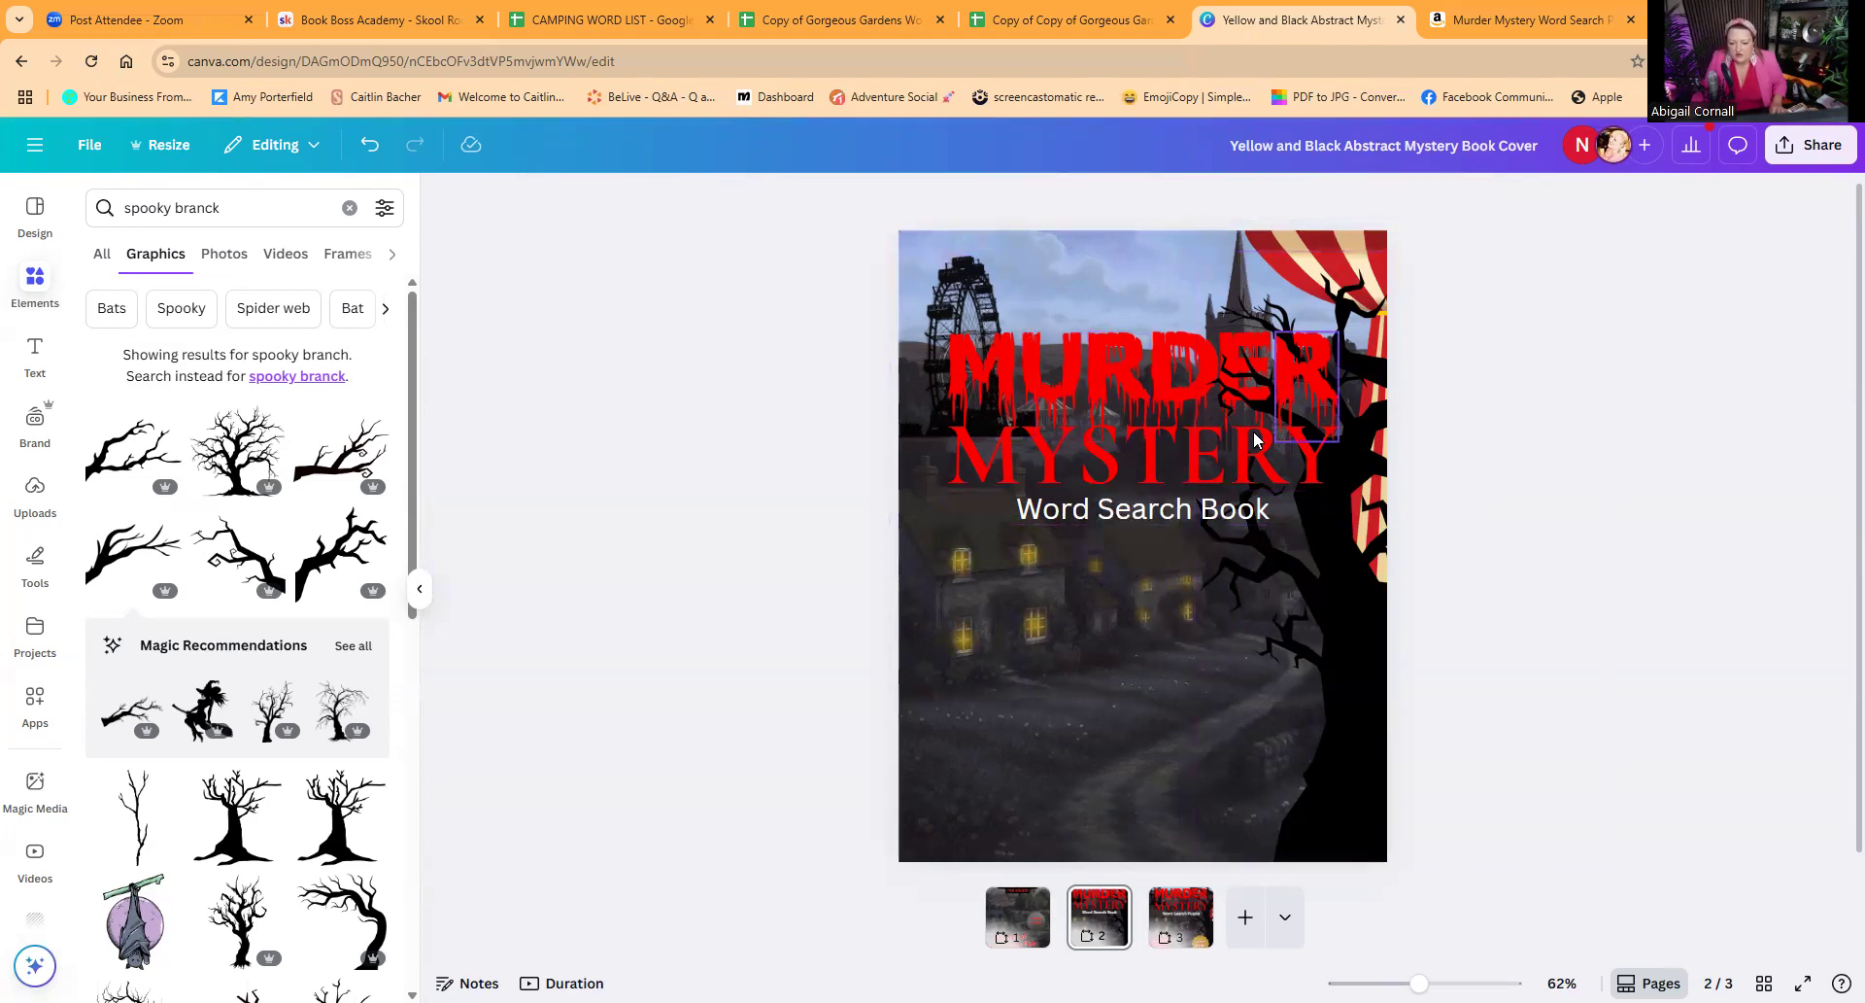
Step: Search the graphics for "price discount" and add the red scalloped badge to page 2
{"action": "left_click", "coordinate": [1016, 923]}
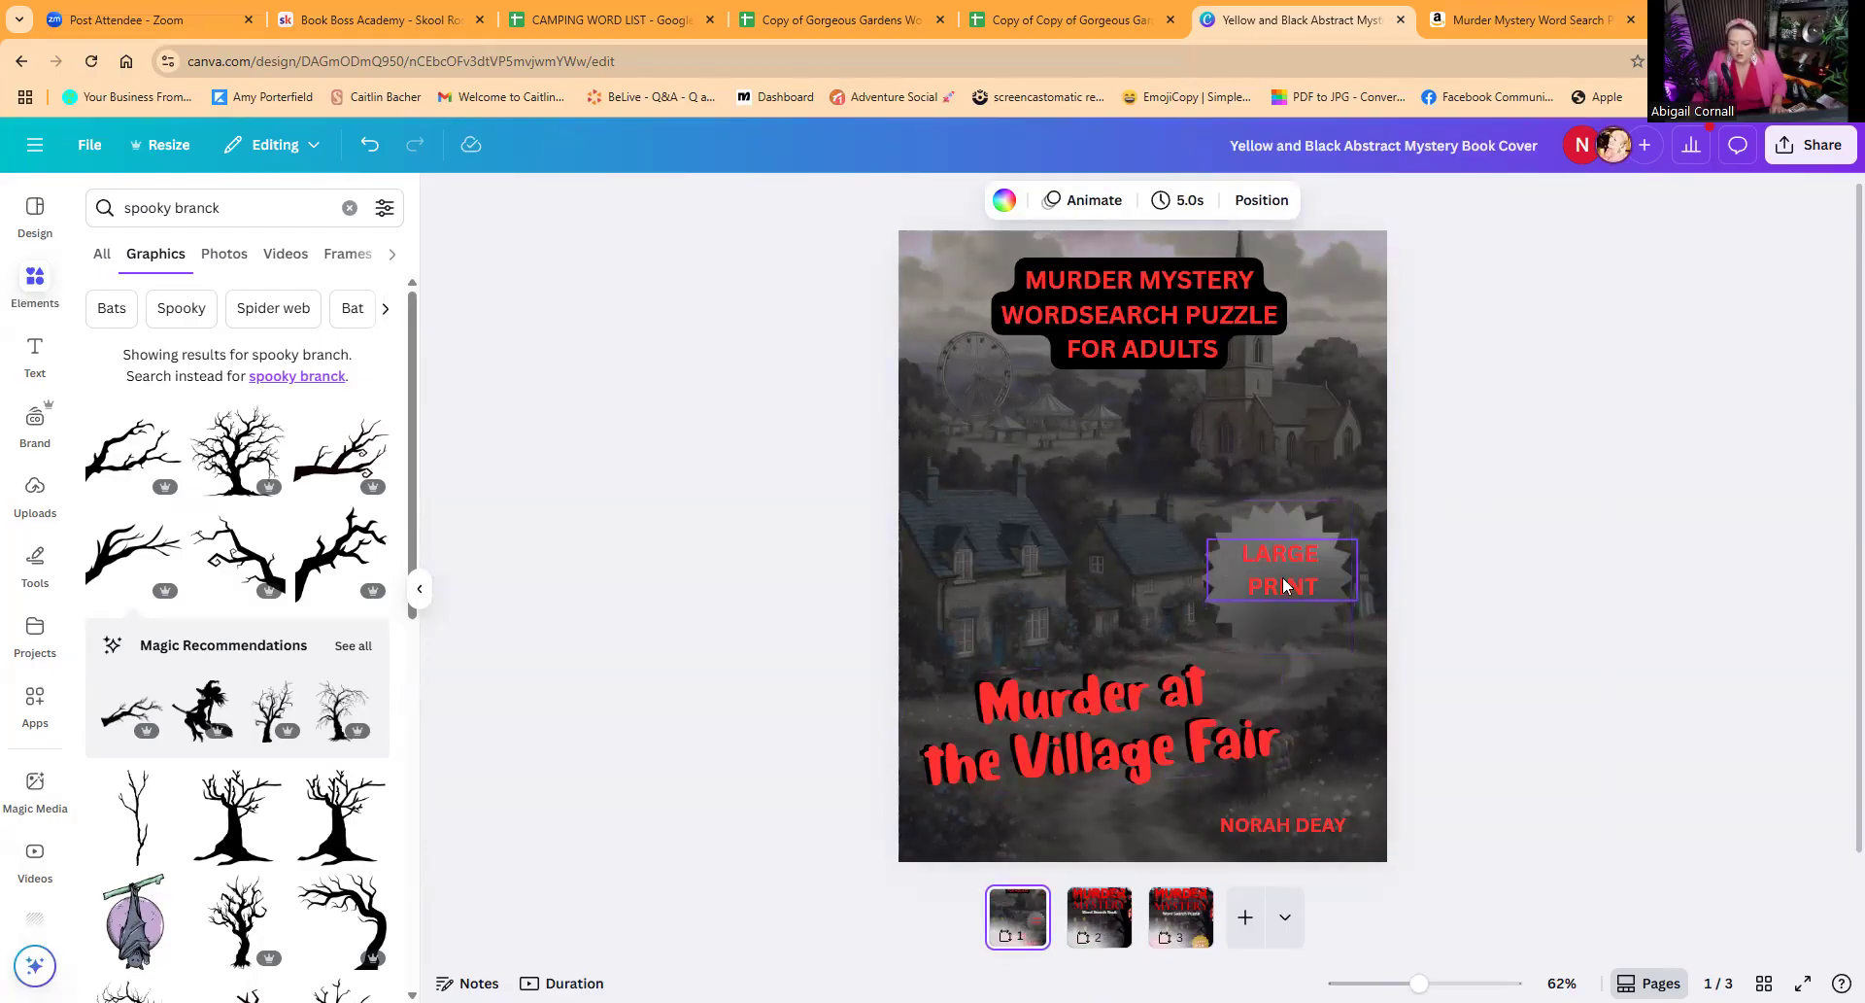
{"action": "left_click", "coordinate": [1101, 931]}
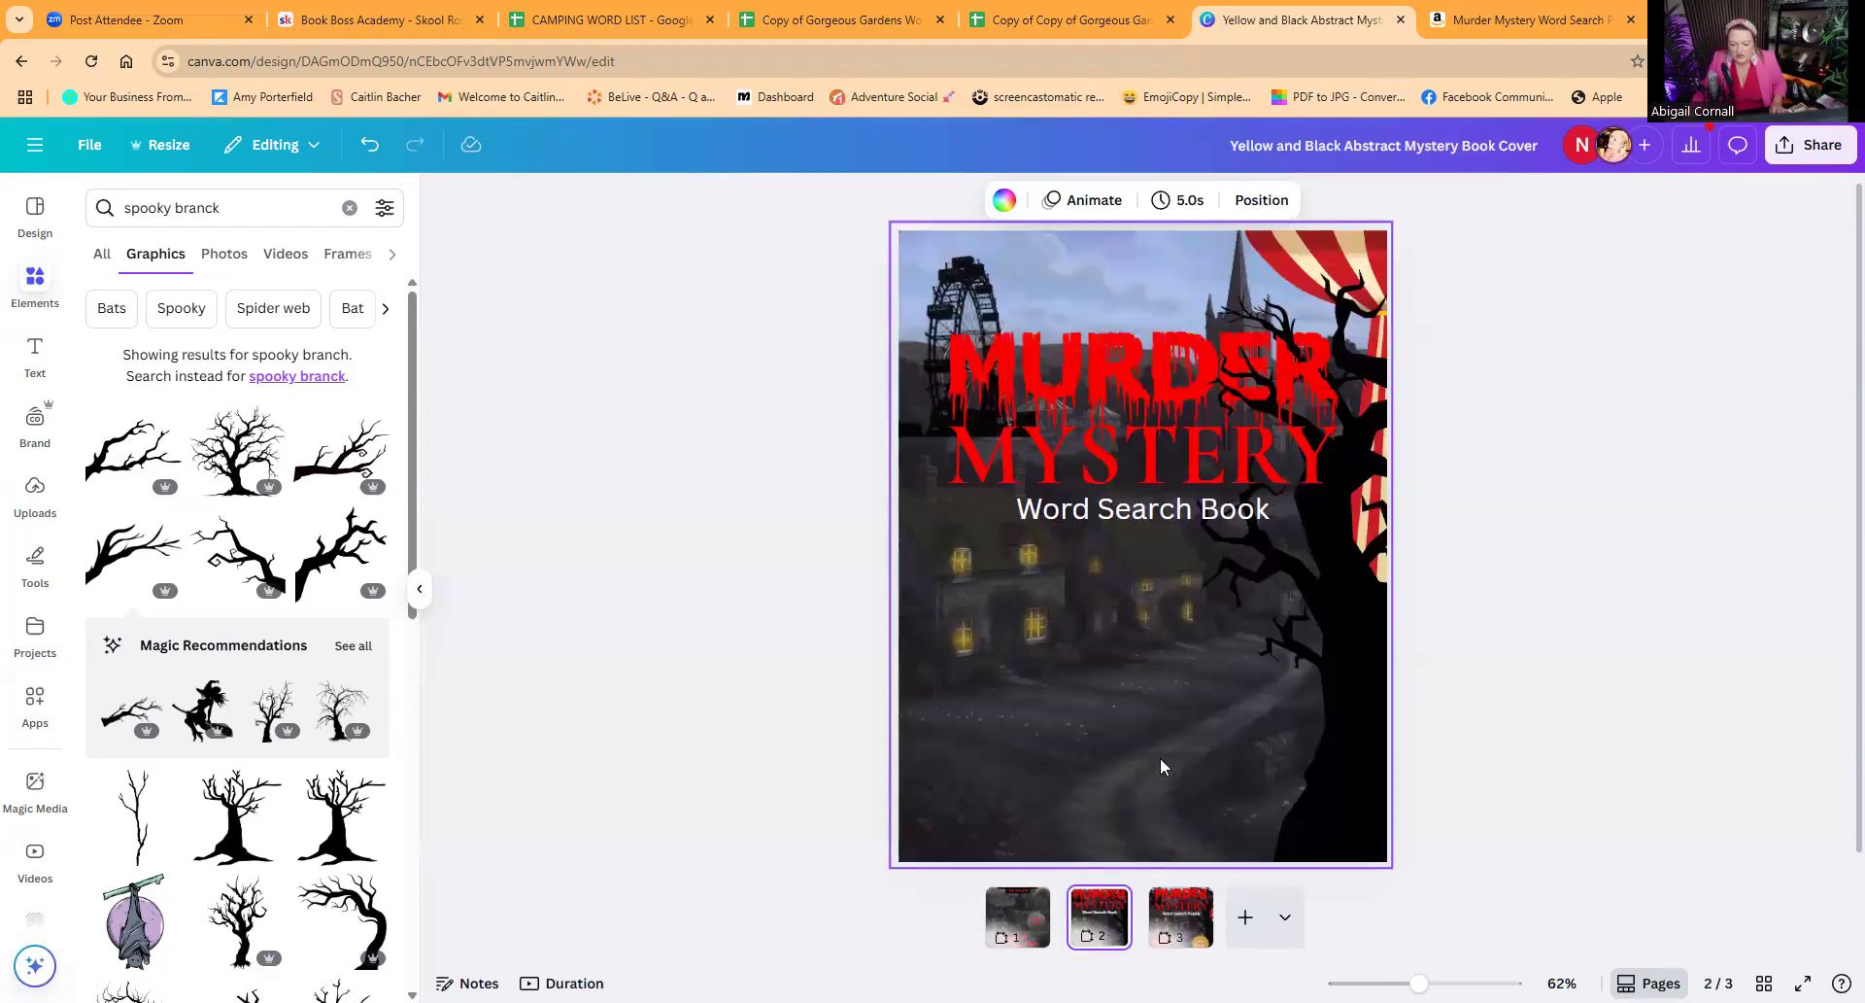
{"action": "left_click", "coordinate": [229, 207]}
{"action": "left_click_drag", "start_coordinate": [229, 207], "coordinate": [104, 207]}
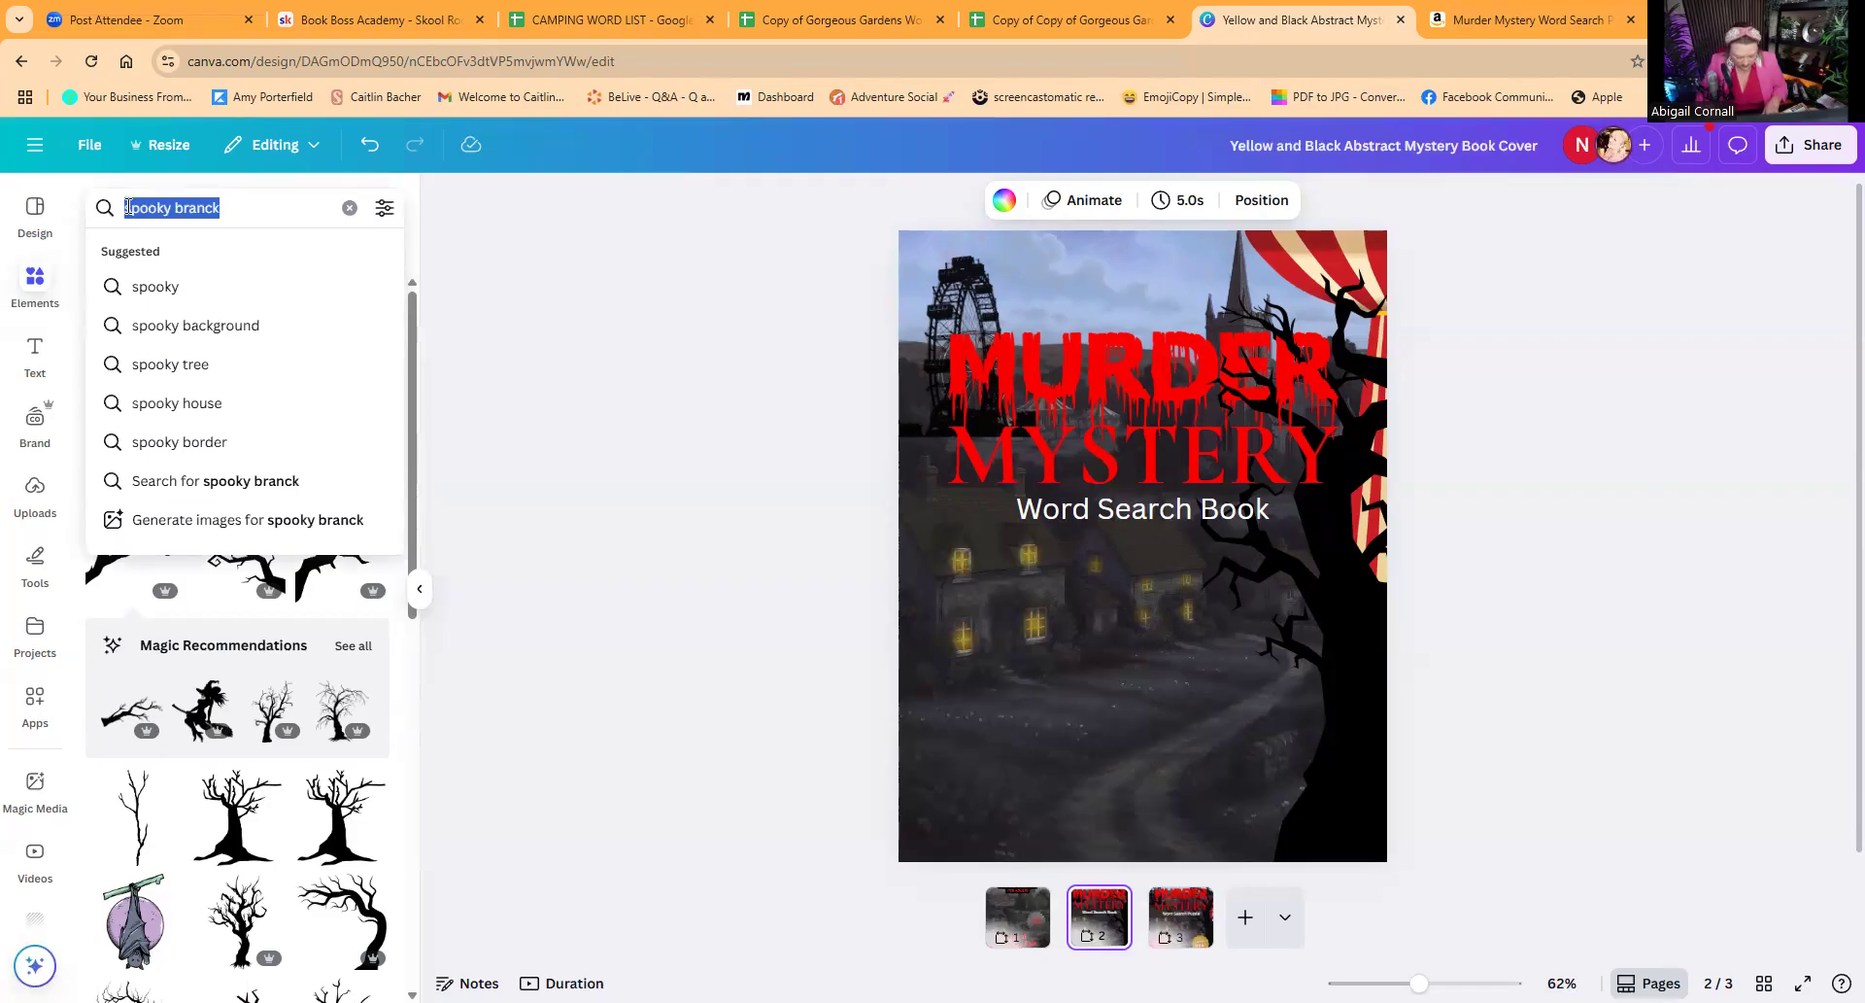
{"action": "type", "text": "pr"}
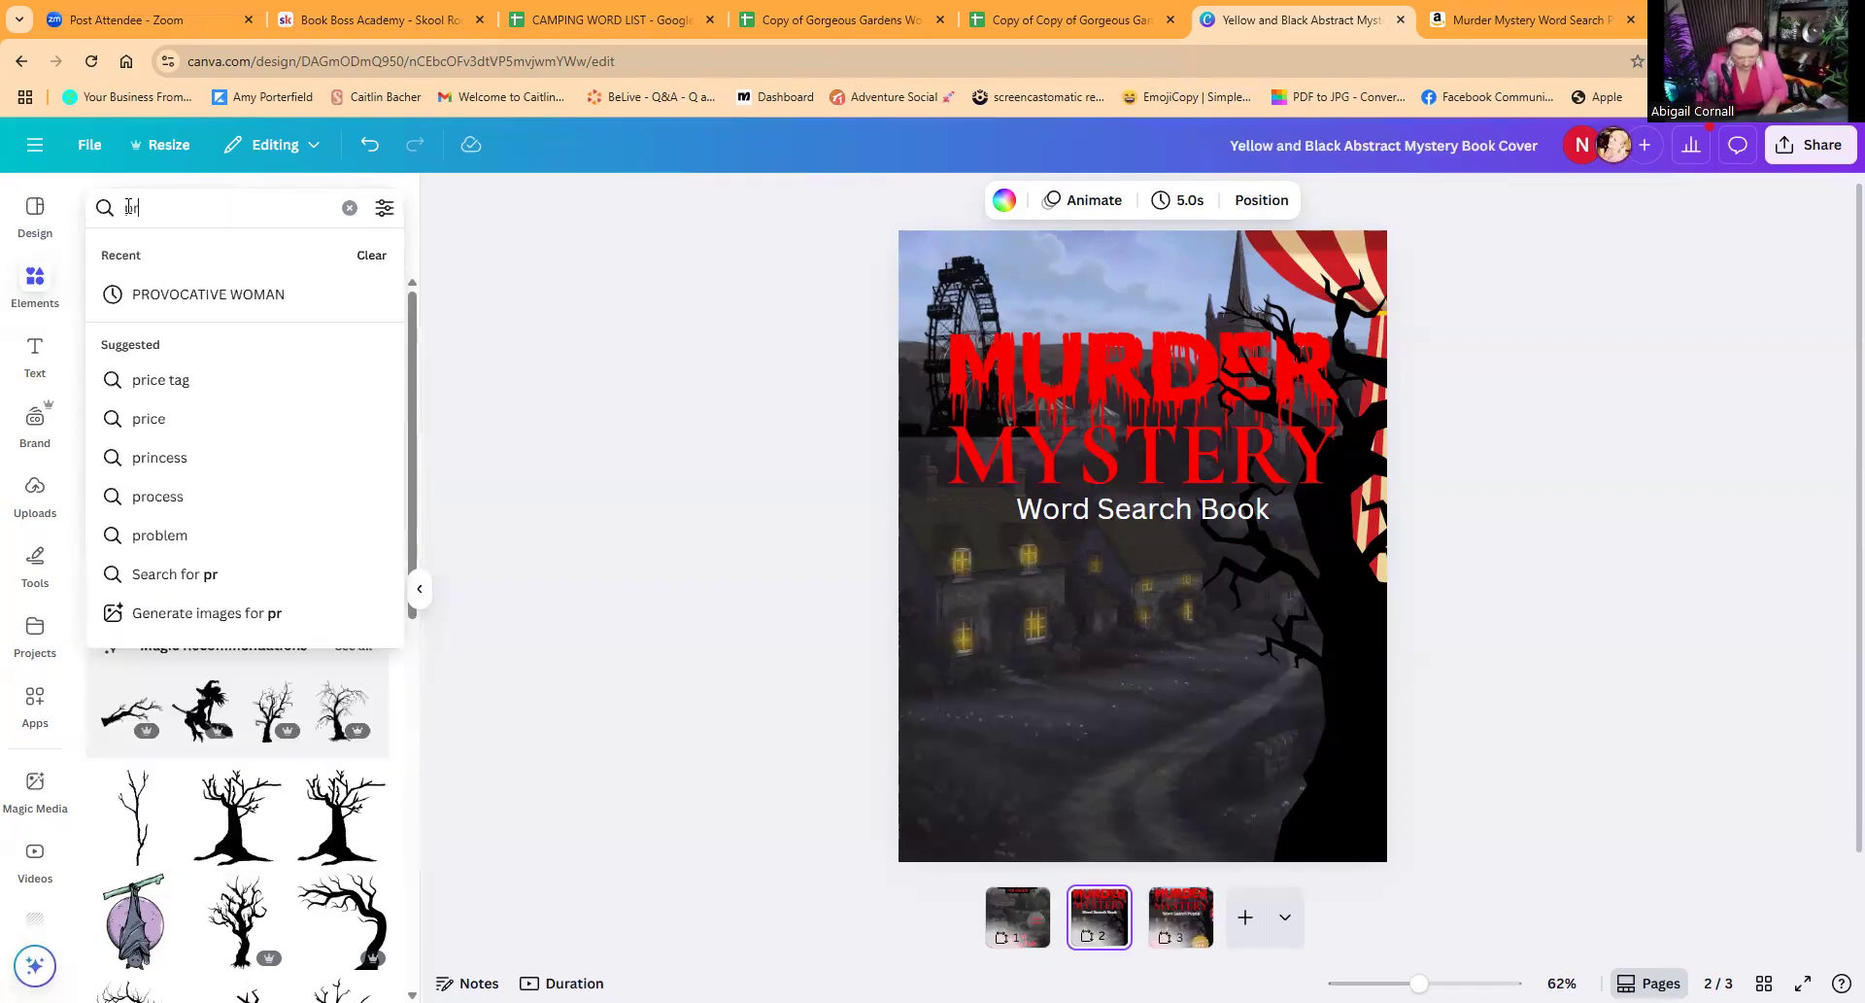
{"action": "type", "text": "ice discount"}
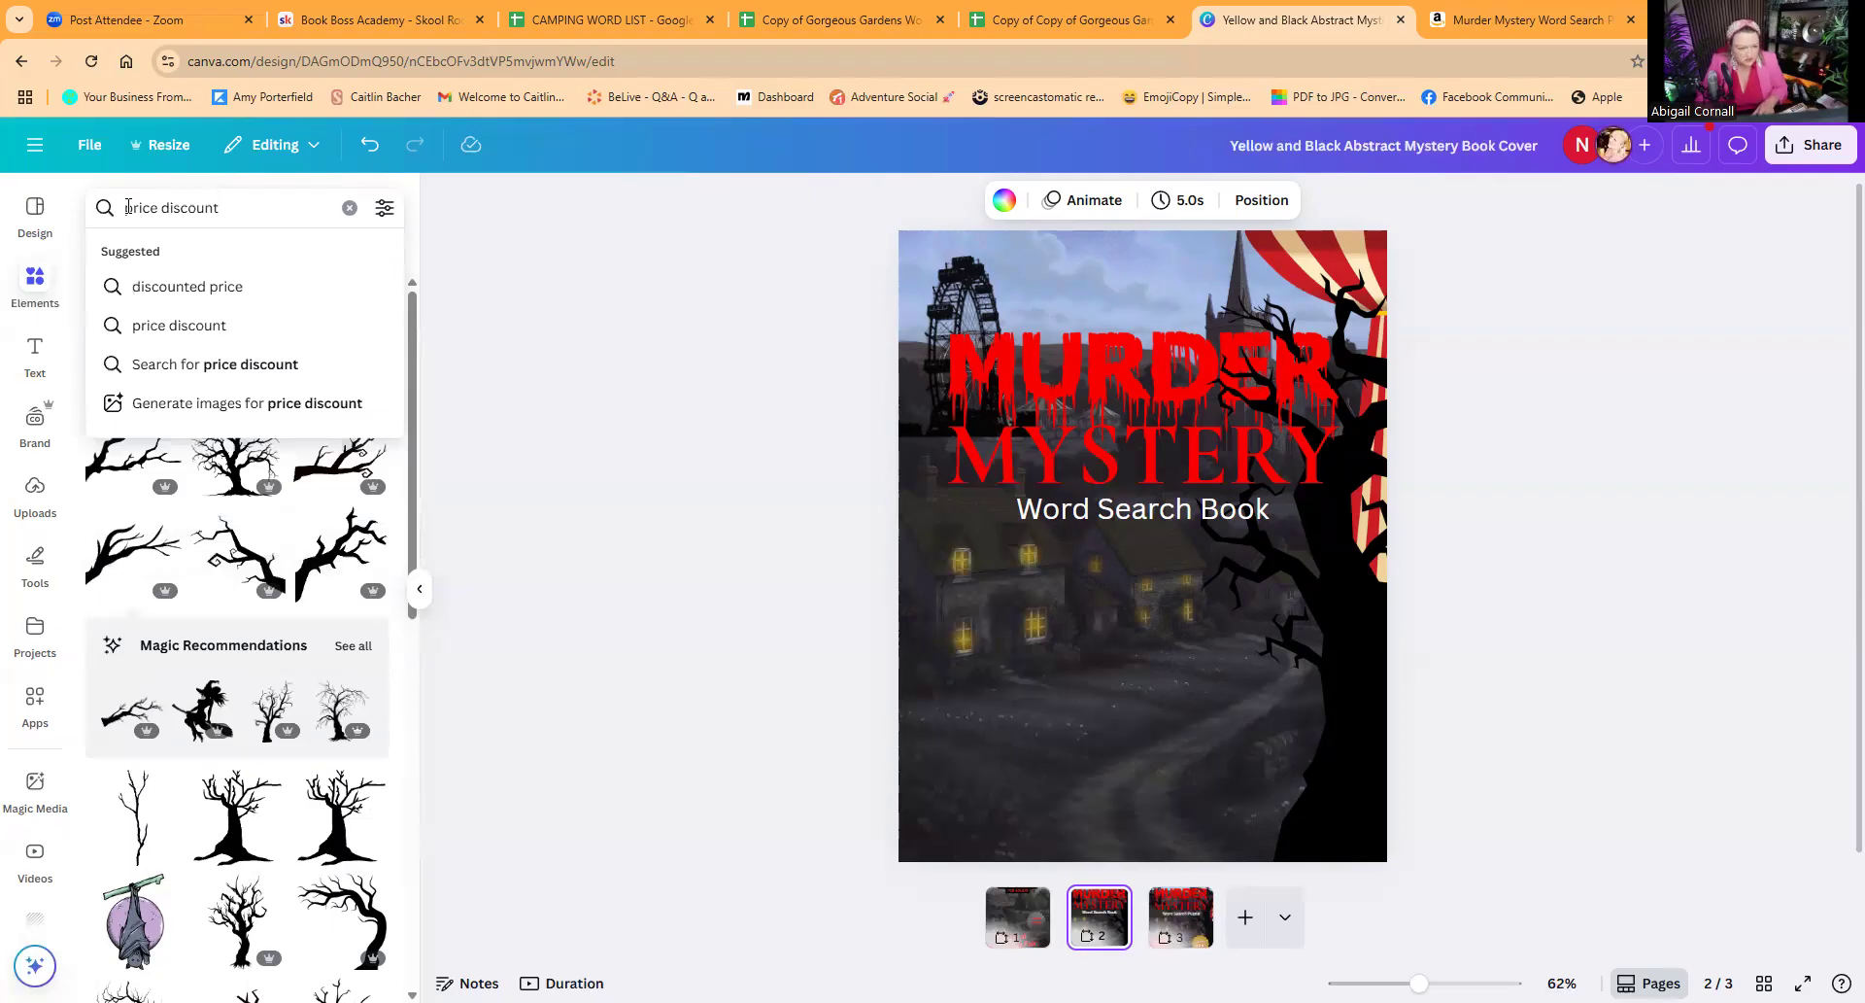
{"action": "key", "text": "Return"}
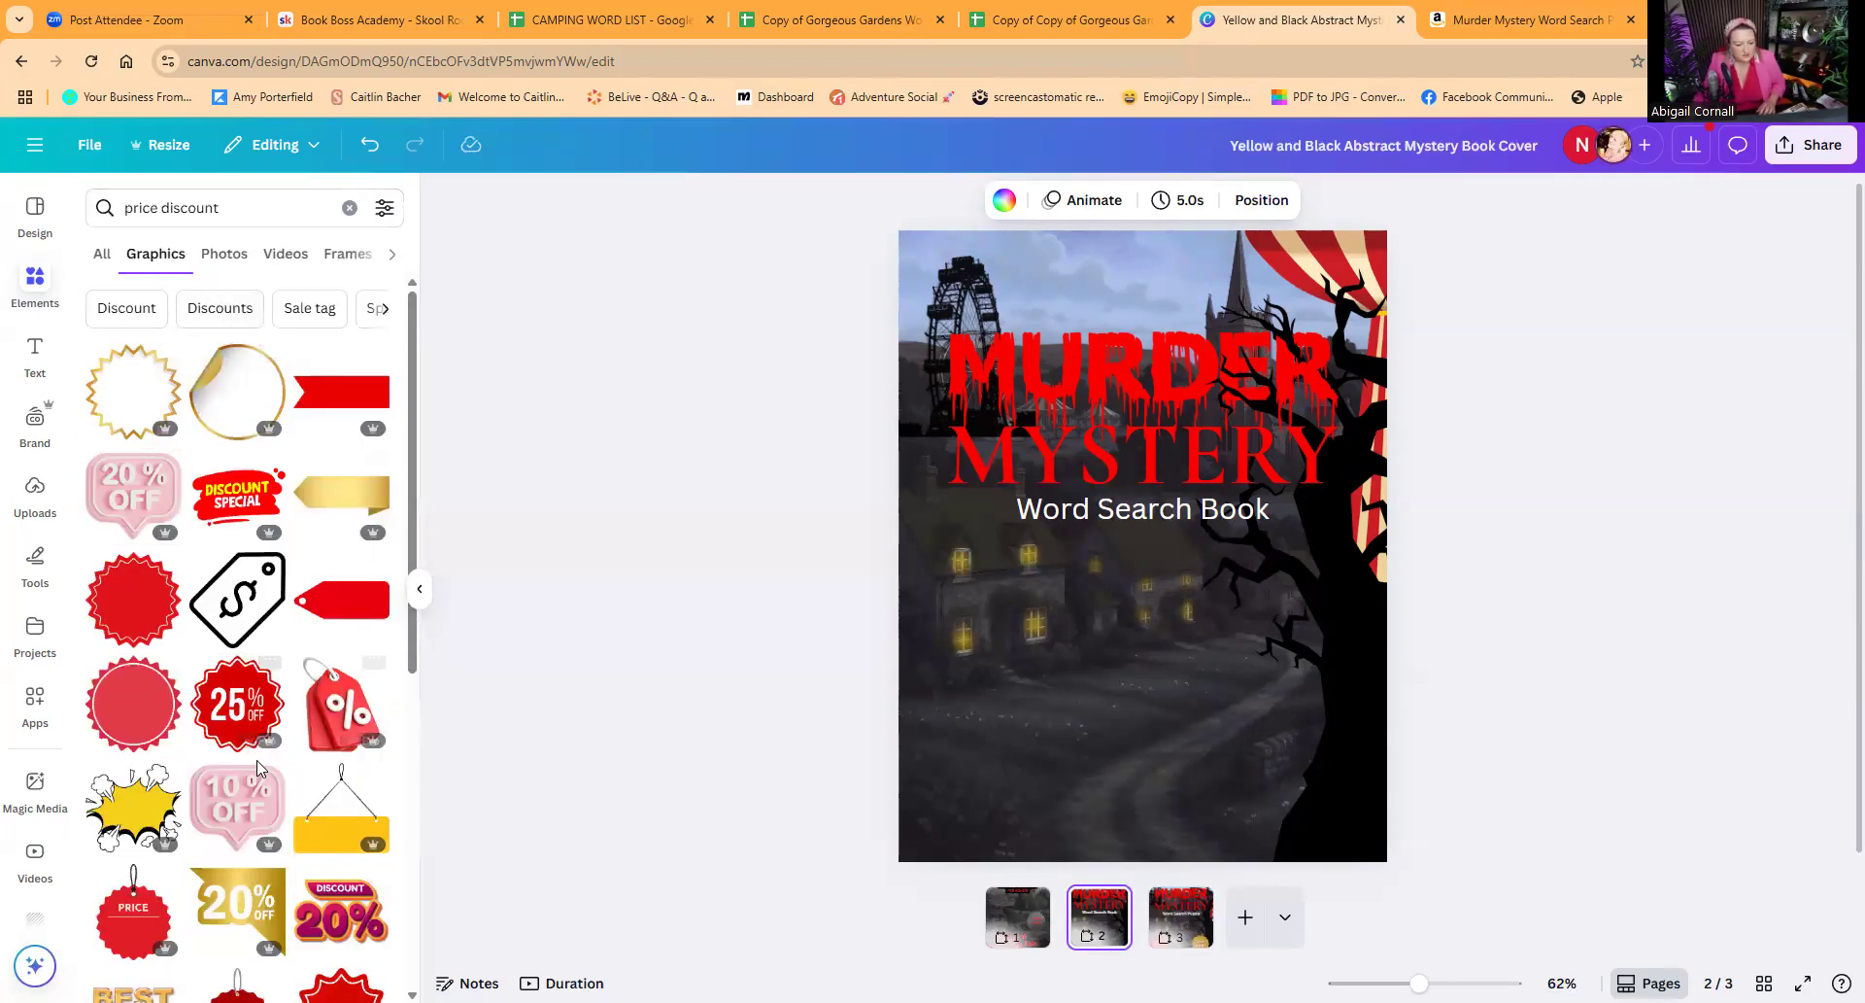
{"action": "left_click", "coordinate": [134, 610]}
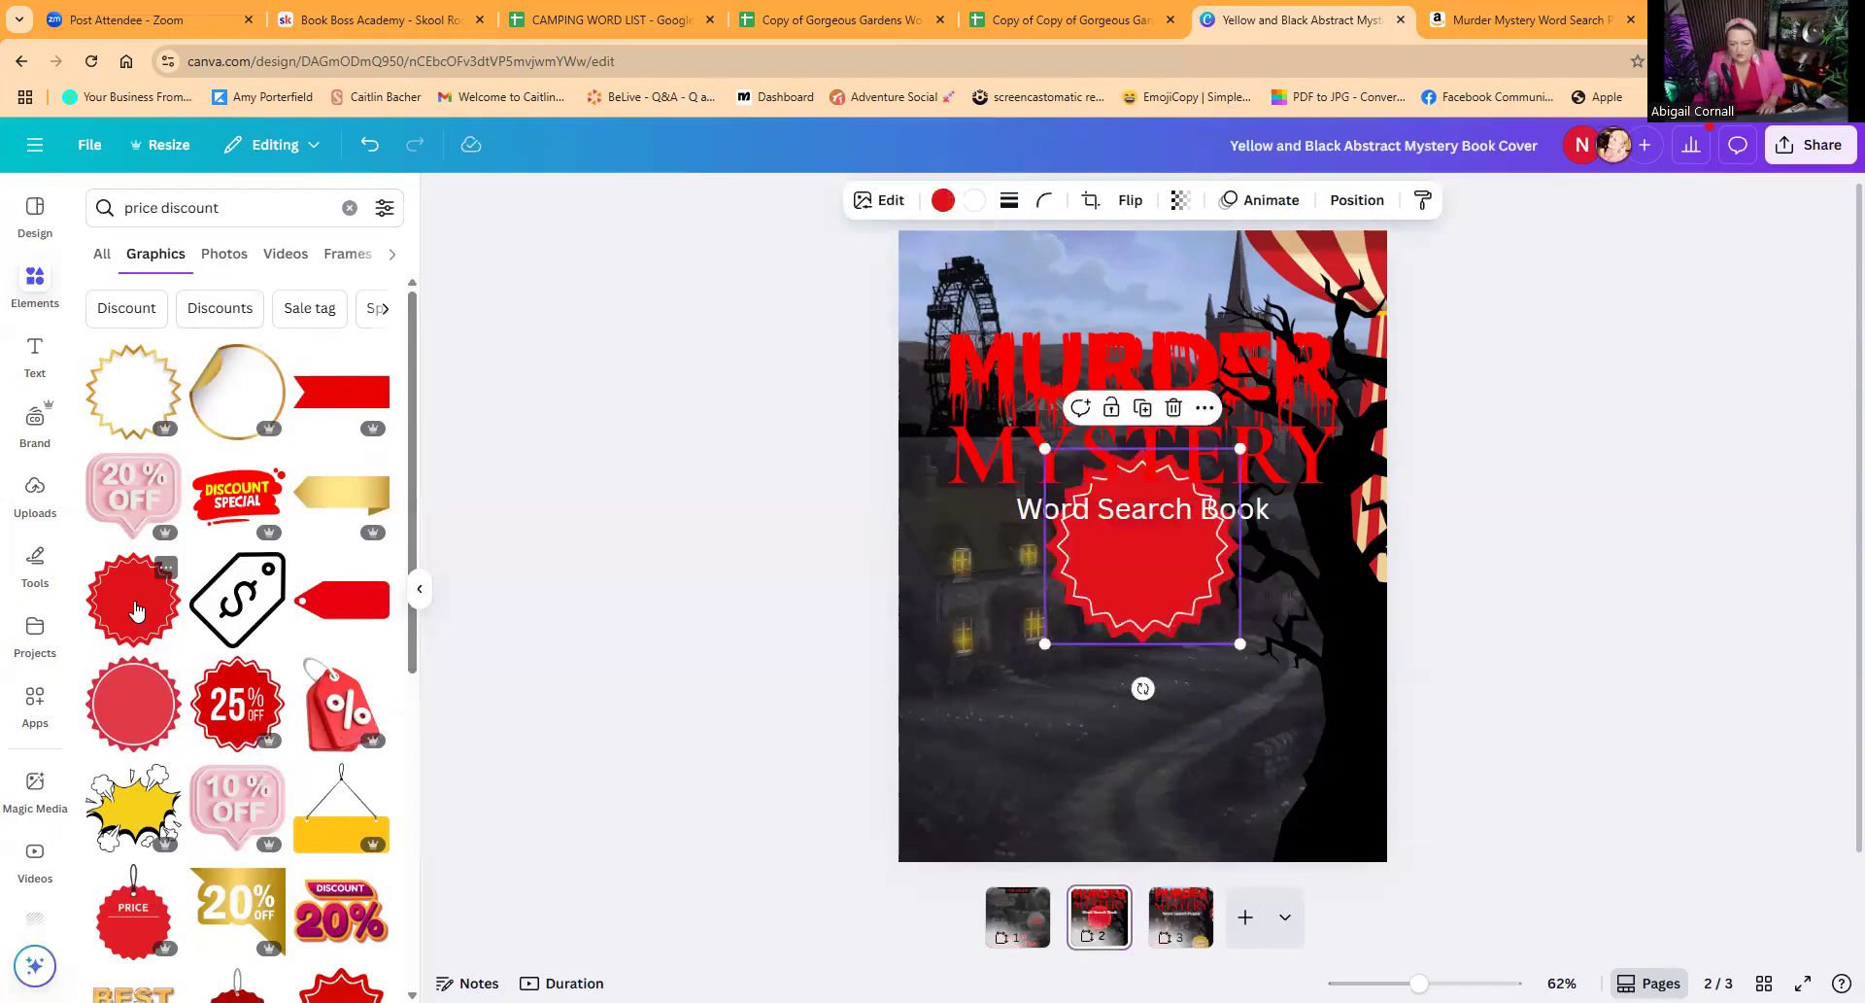
Step: Shrink the red badge and place it over the lower tree trunk near the cover's right edge
{"action": "left_click_drag", "start_coordinate": [1042, 448], "coordinate": [1132, 536]}
{"action": "mouse_move", "coordinate": [1214, 638]}
{"action": "left_mouse_down"}
{"action": "mouse_move", "coordinate": [1282, 696]}
{"action": "mouse_move", "coordinate": [1291, 733]}
{"action": "mouse_move", "coordinate": [1225, 667]}
{"action": "left_mouse_up"}
{"action": "left_click_drag", "start_coordinate": [1288, 727], "coordinate": [1292, 726]}
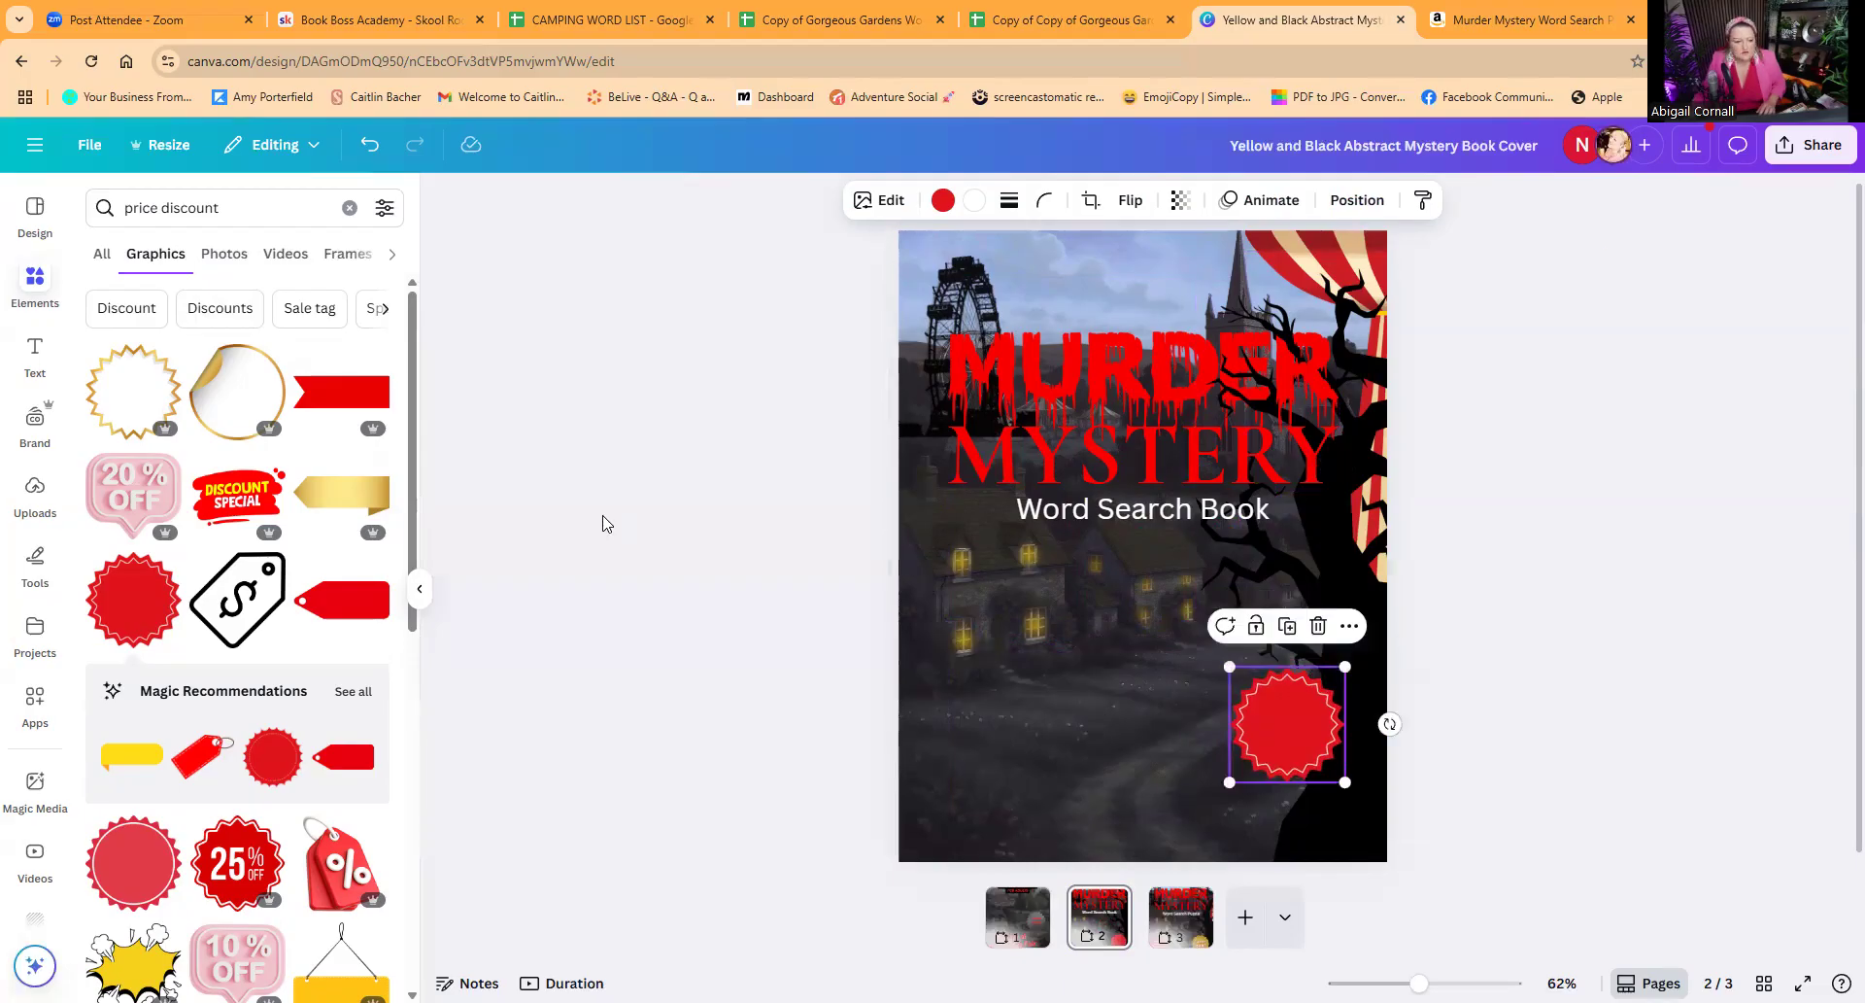
Step: Copy the author name text from page 1 onto the page 2 cover
{"action": "left_click", "coordinate": [1016, 913]}
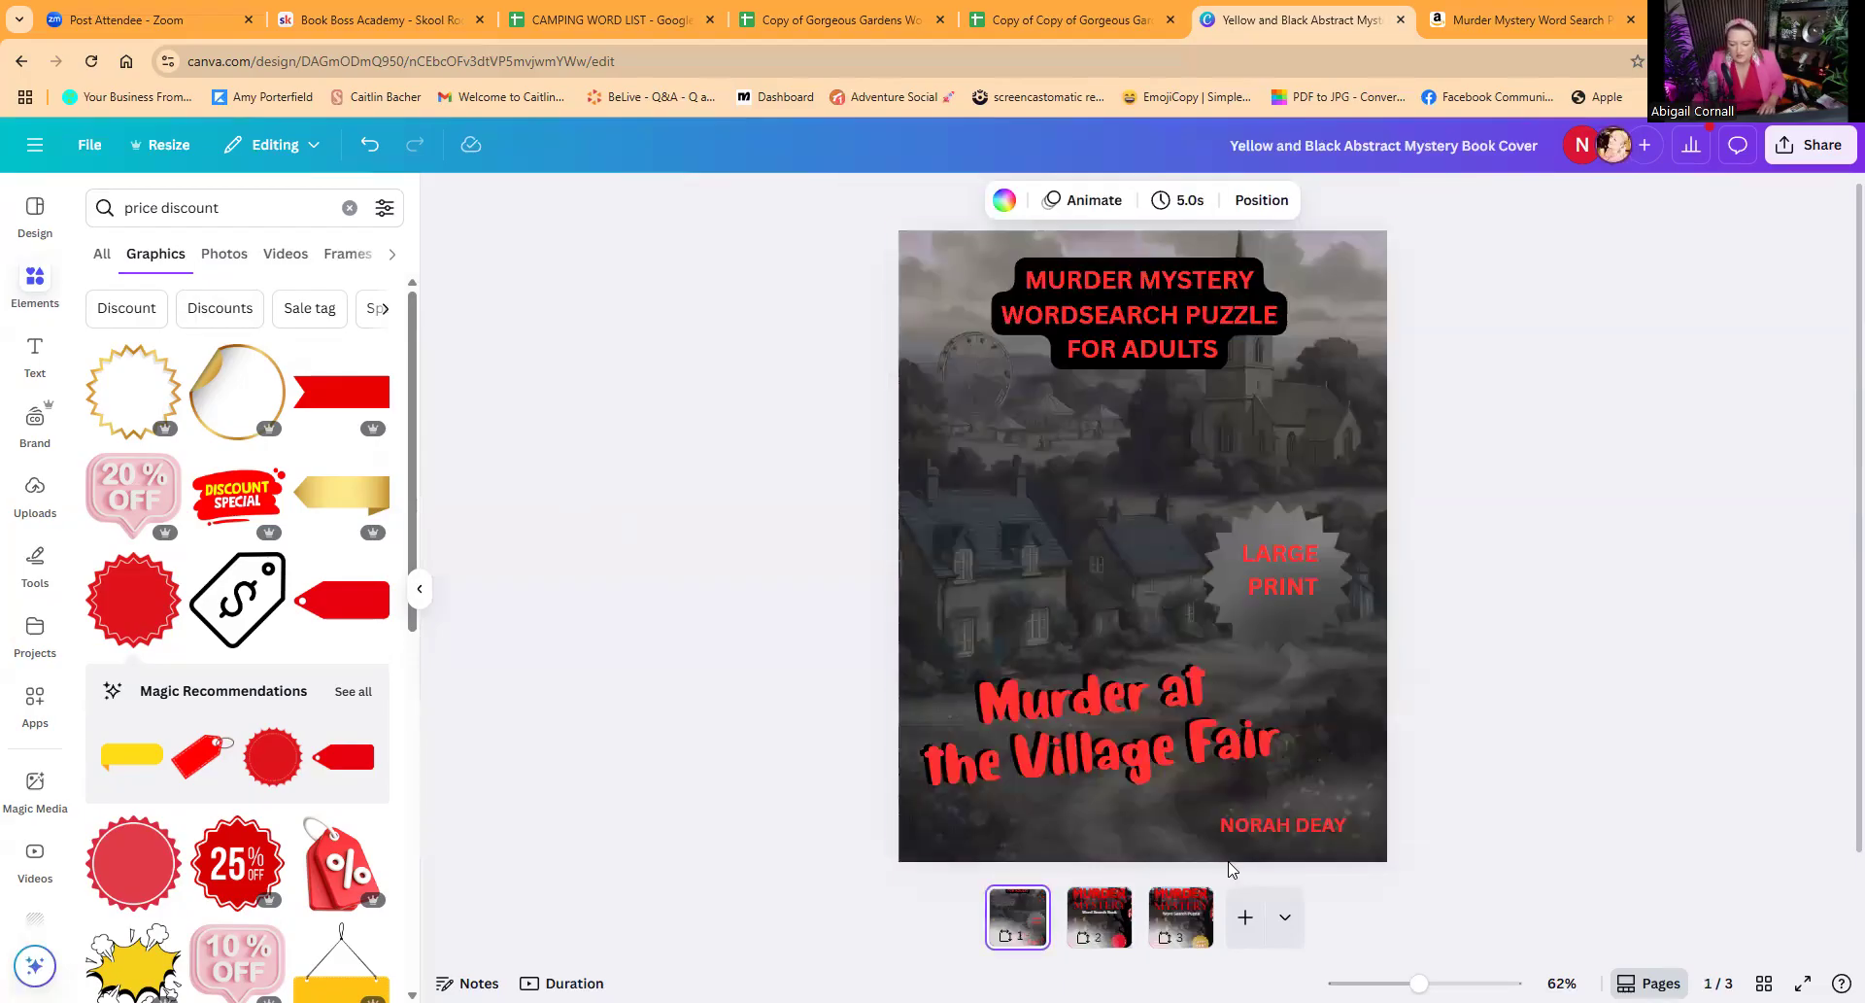
{"action": "left_click", "coordinate": [1259, 826]}
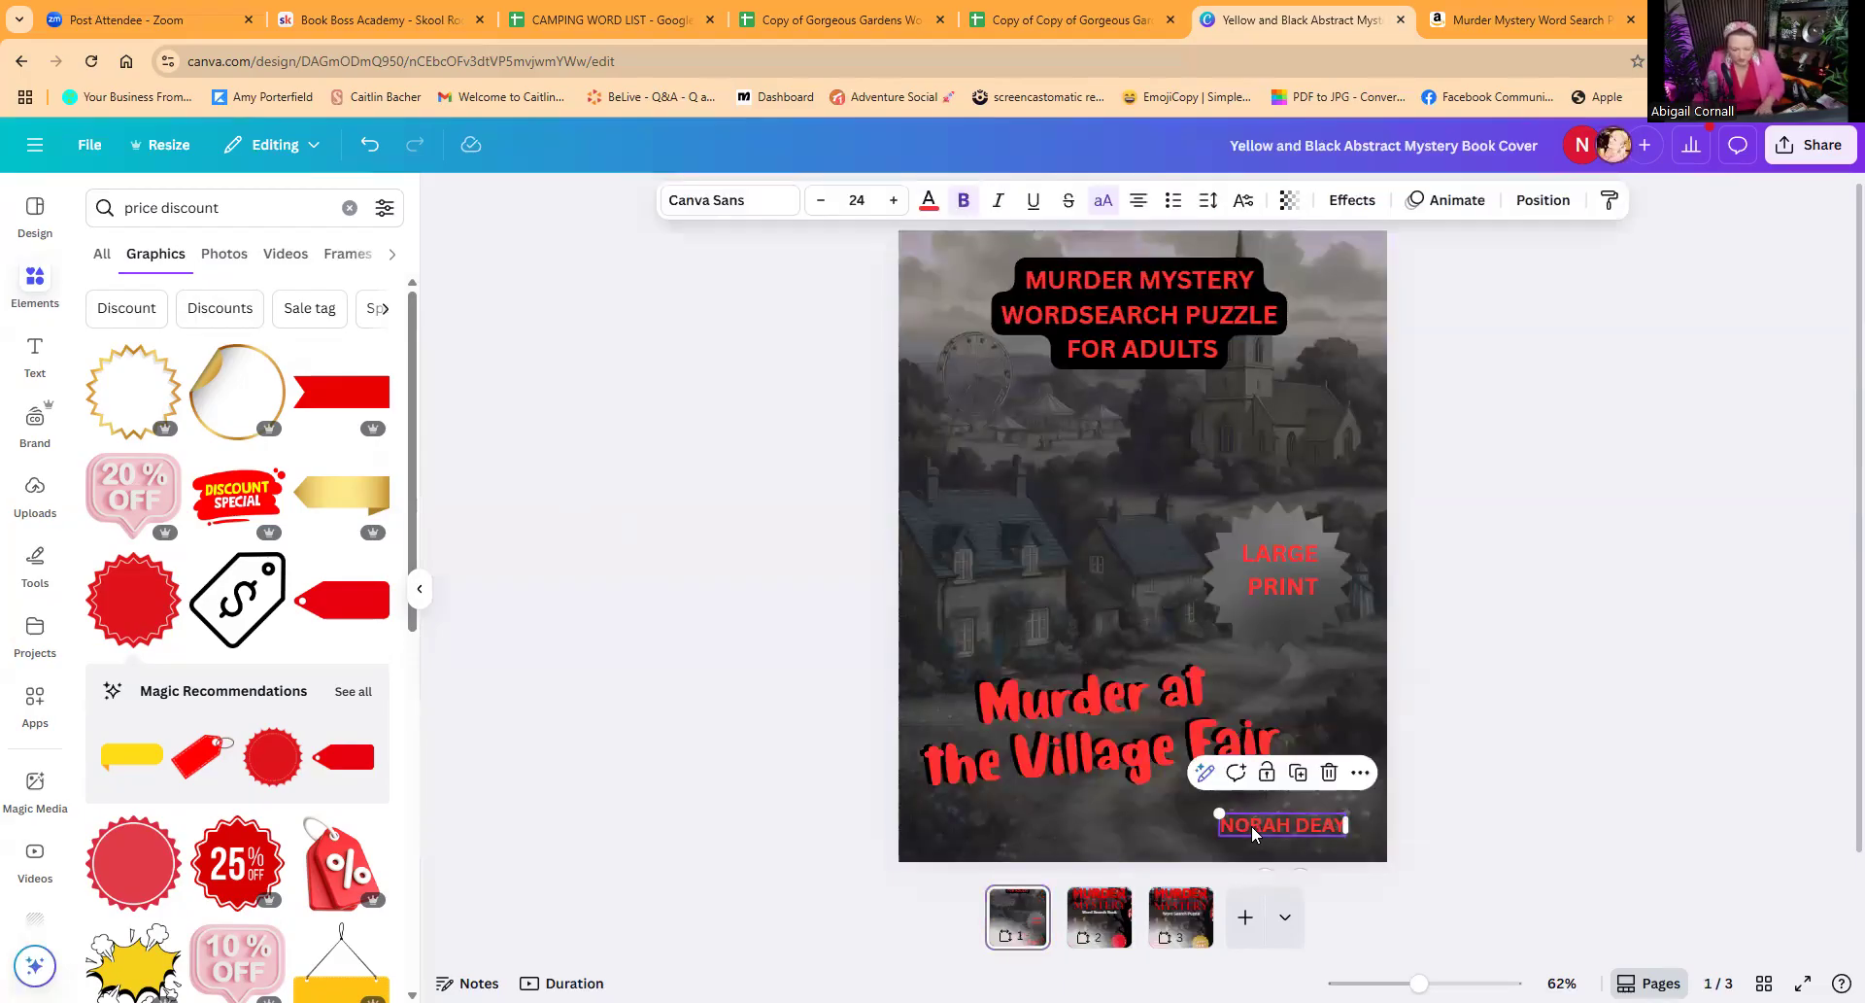
{"action": "left_click", "coordinate": [1114, 929]}
{"action": "left_click", "coordinate": [1145, 808]}
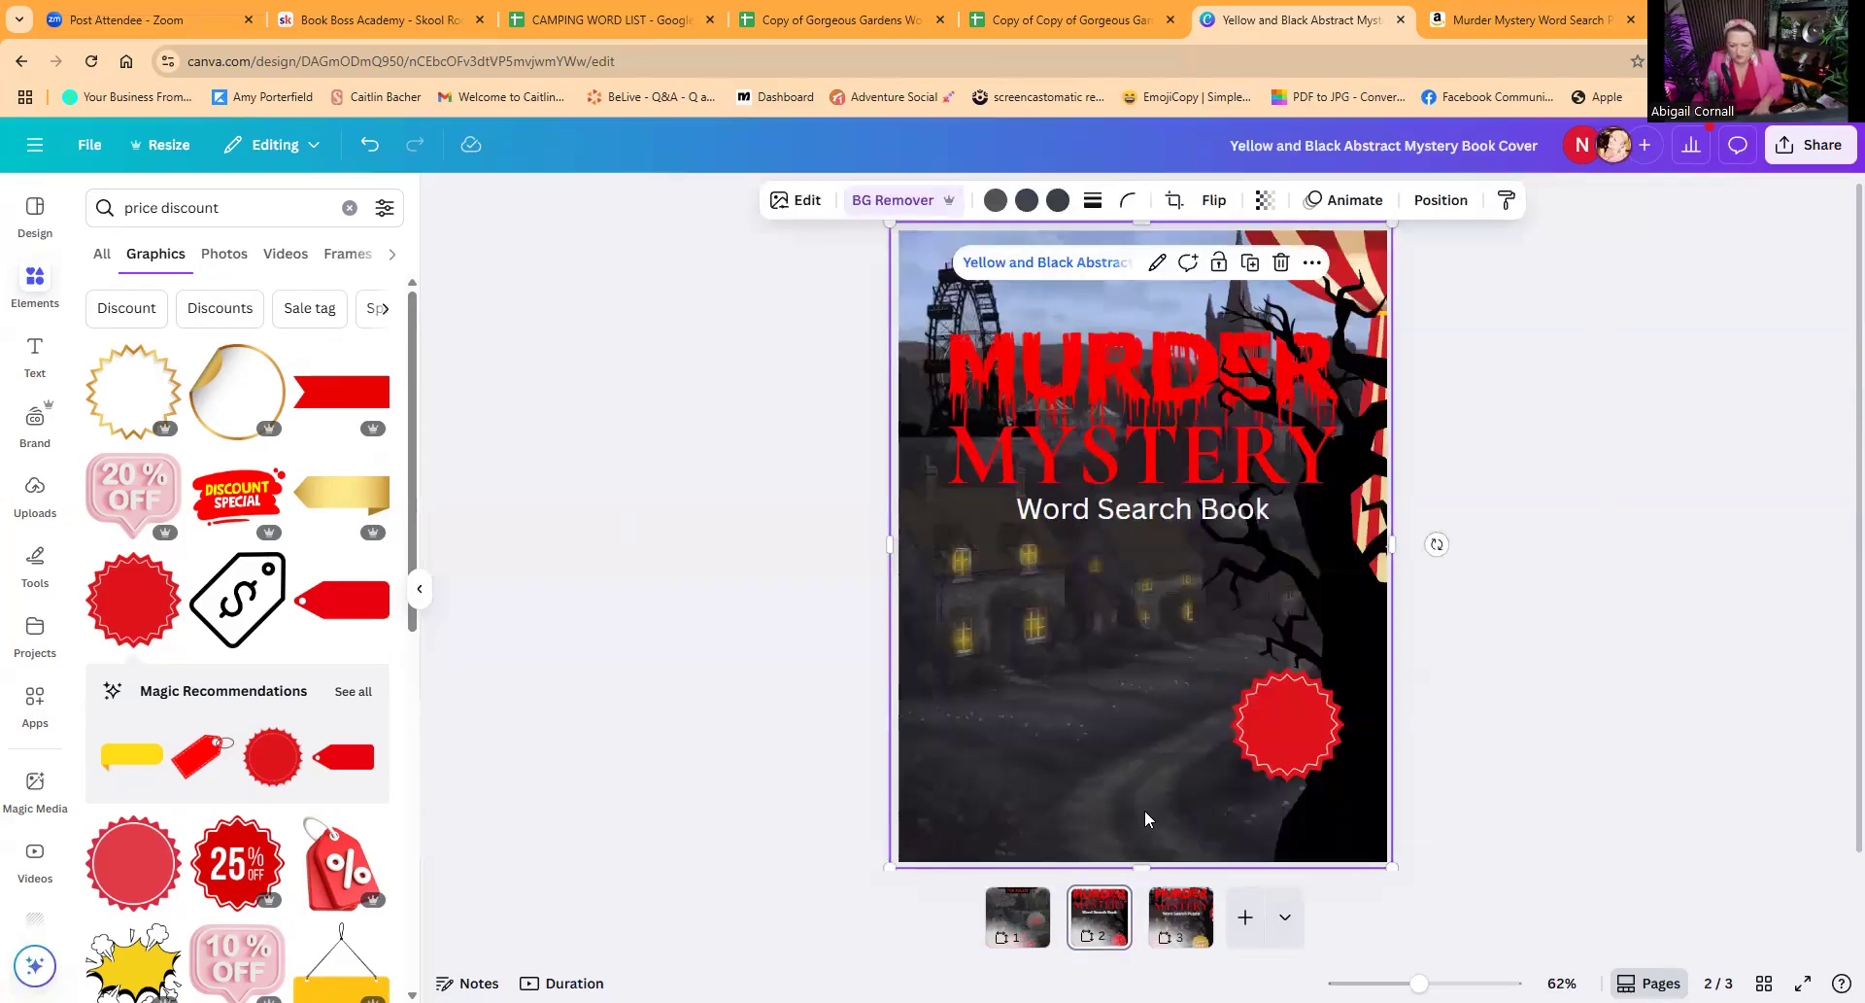
{"action": "key", "text": "ctrl+v"}
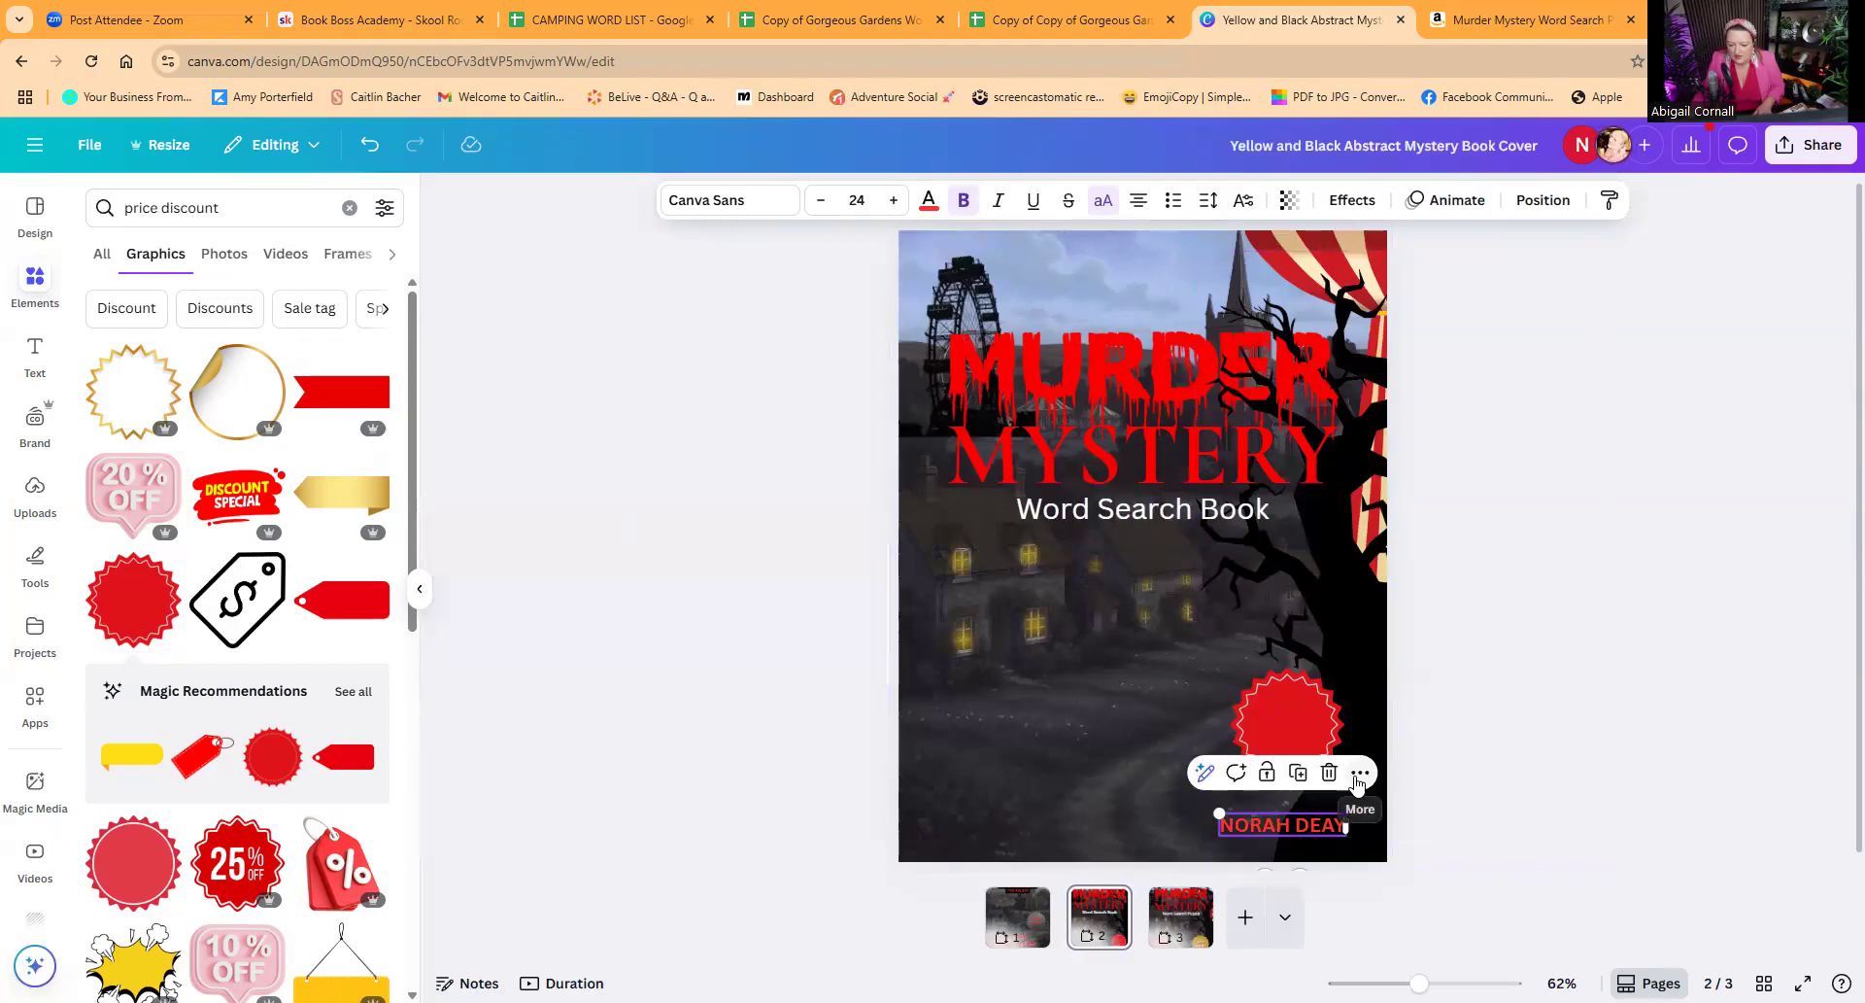
Step: Center the author name horizontally on the page along the bottom of the cover
{"action": "left_click", "coordinate": [1359, 775]}
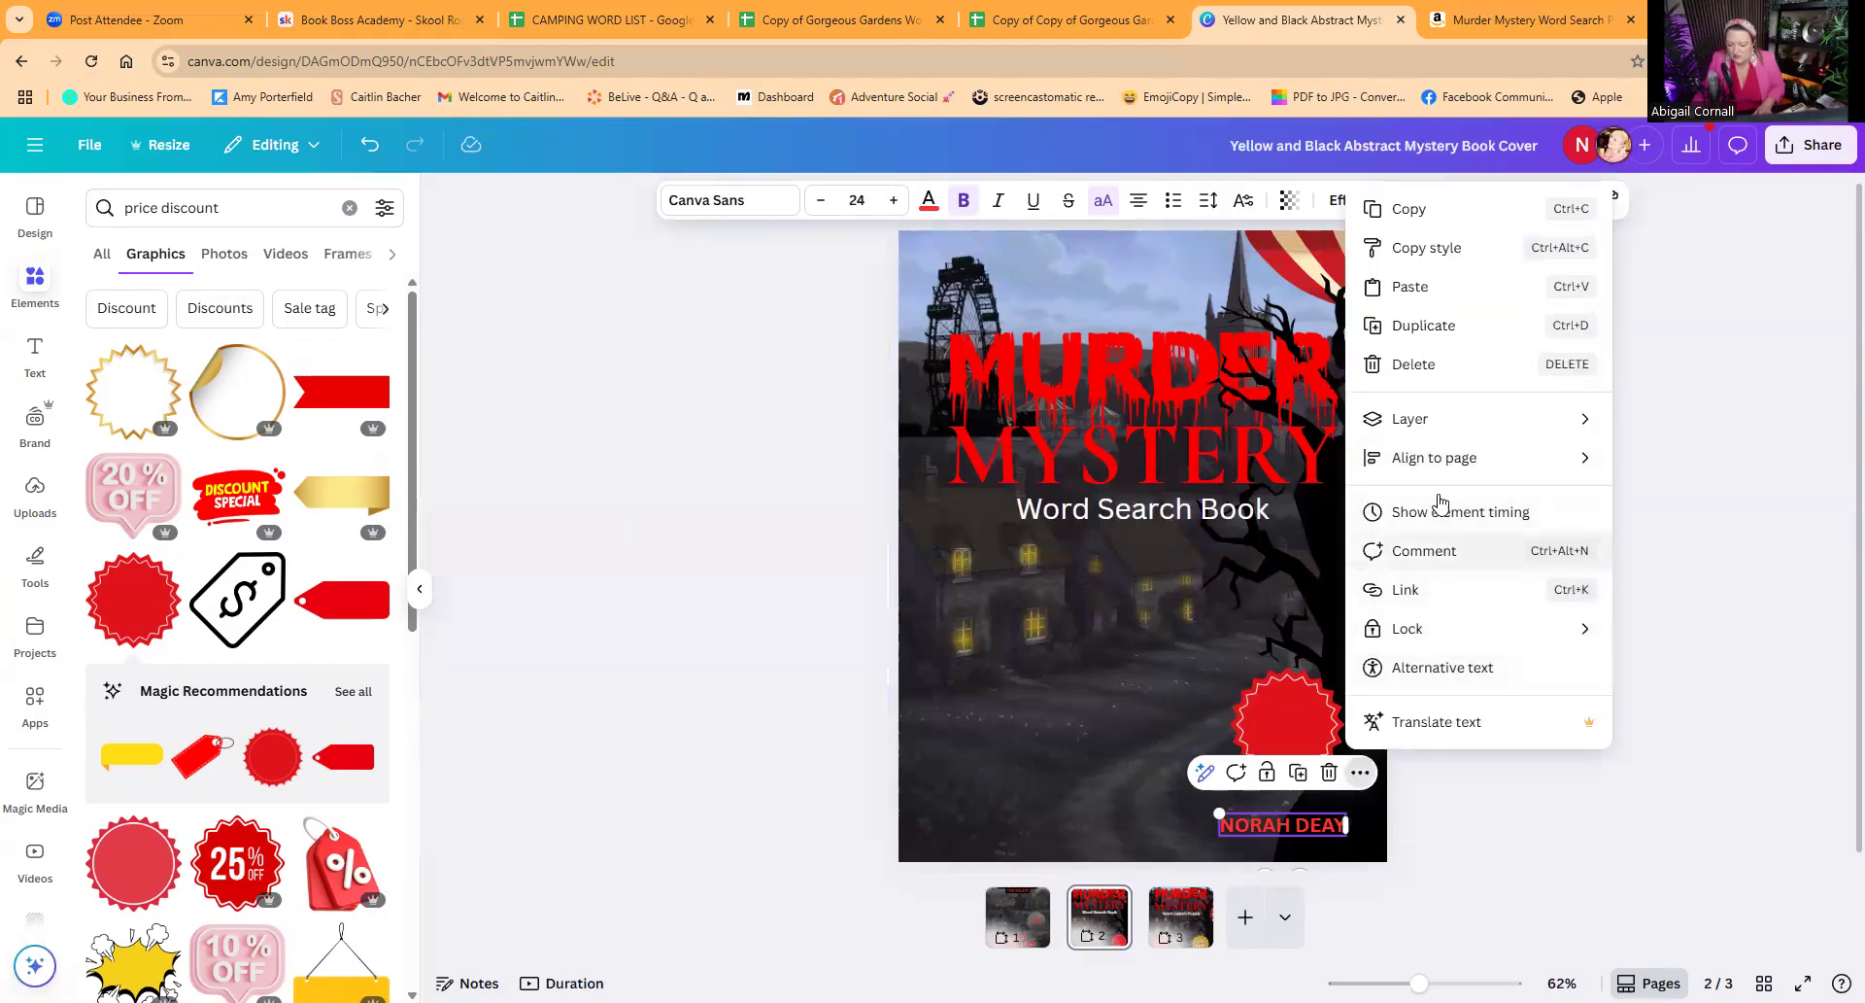
{"action": "mouse_move", "coordinate": [1436, 458]}
{"action": "left_click", "coordinate": [1663, 493]}
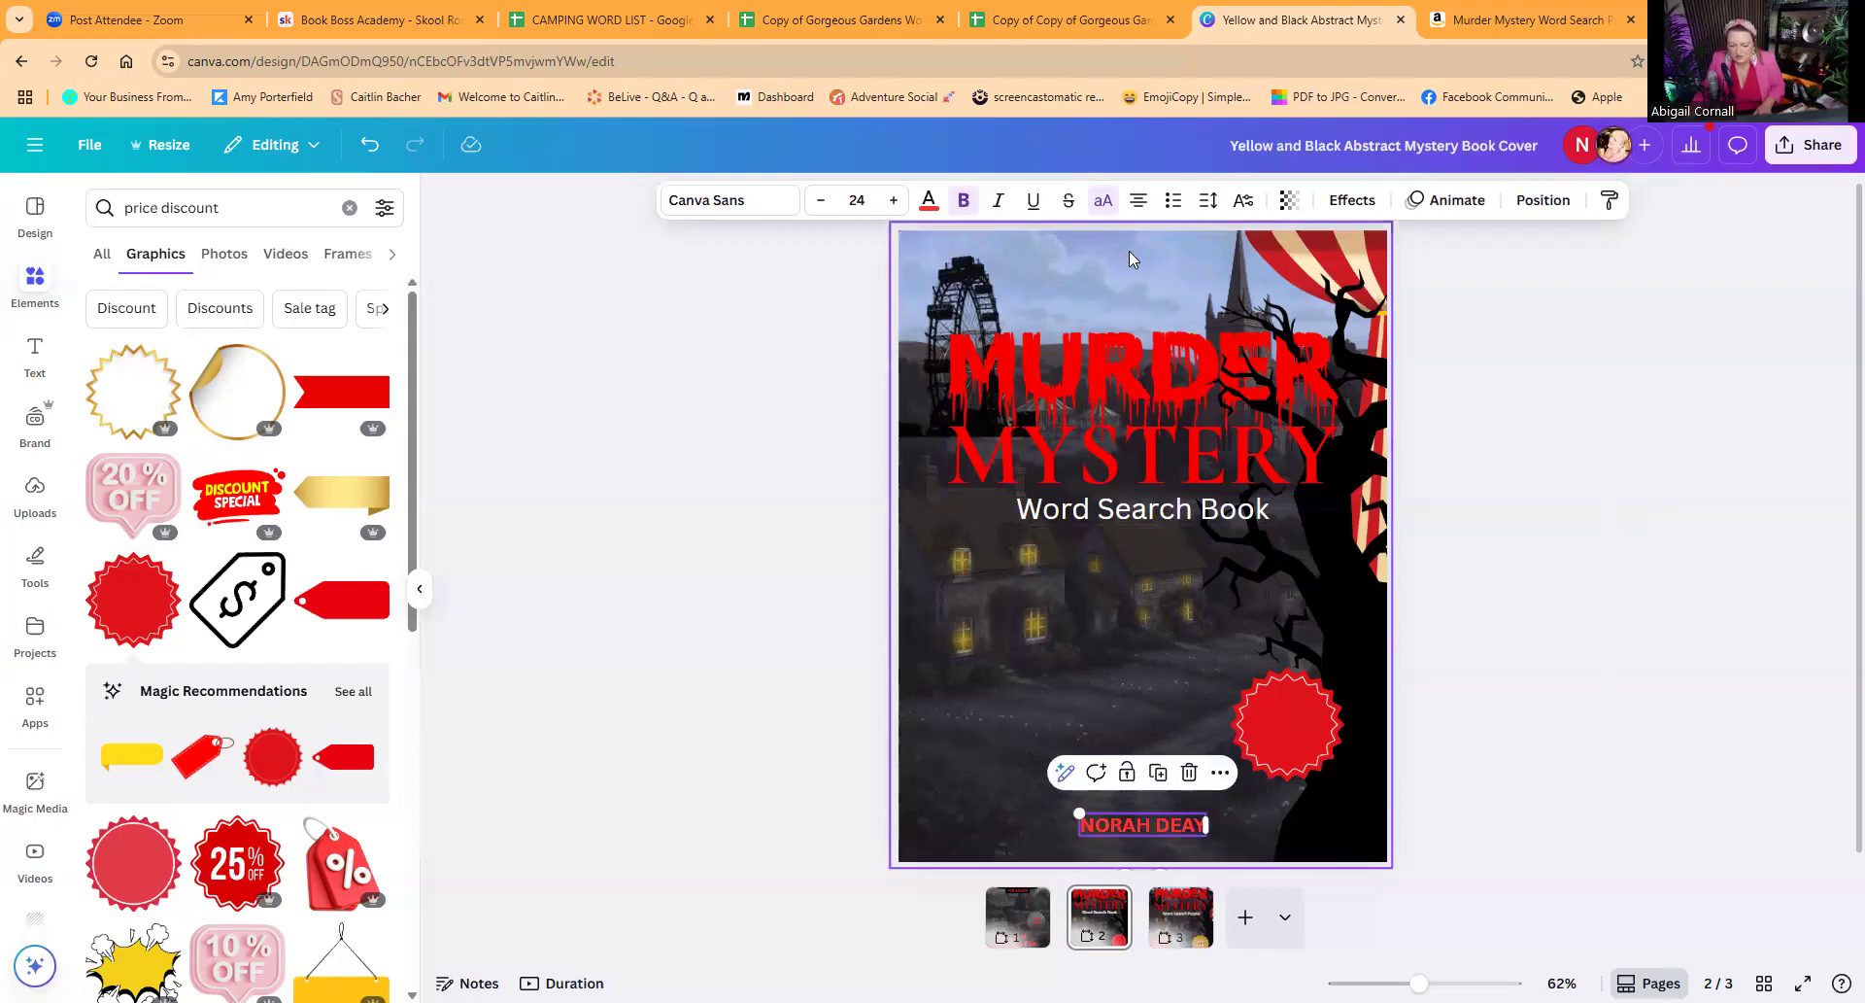
Step: Recolour the author name with the light blue sampled from the cover's sky
{"action": "left_click", "coordinate": [928, 202]}
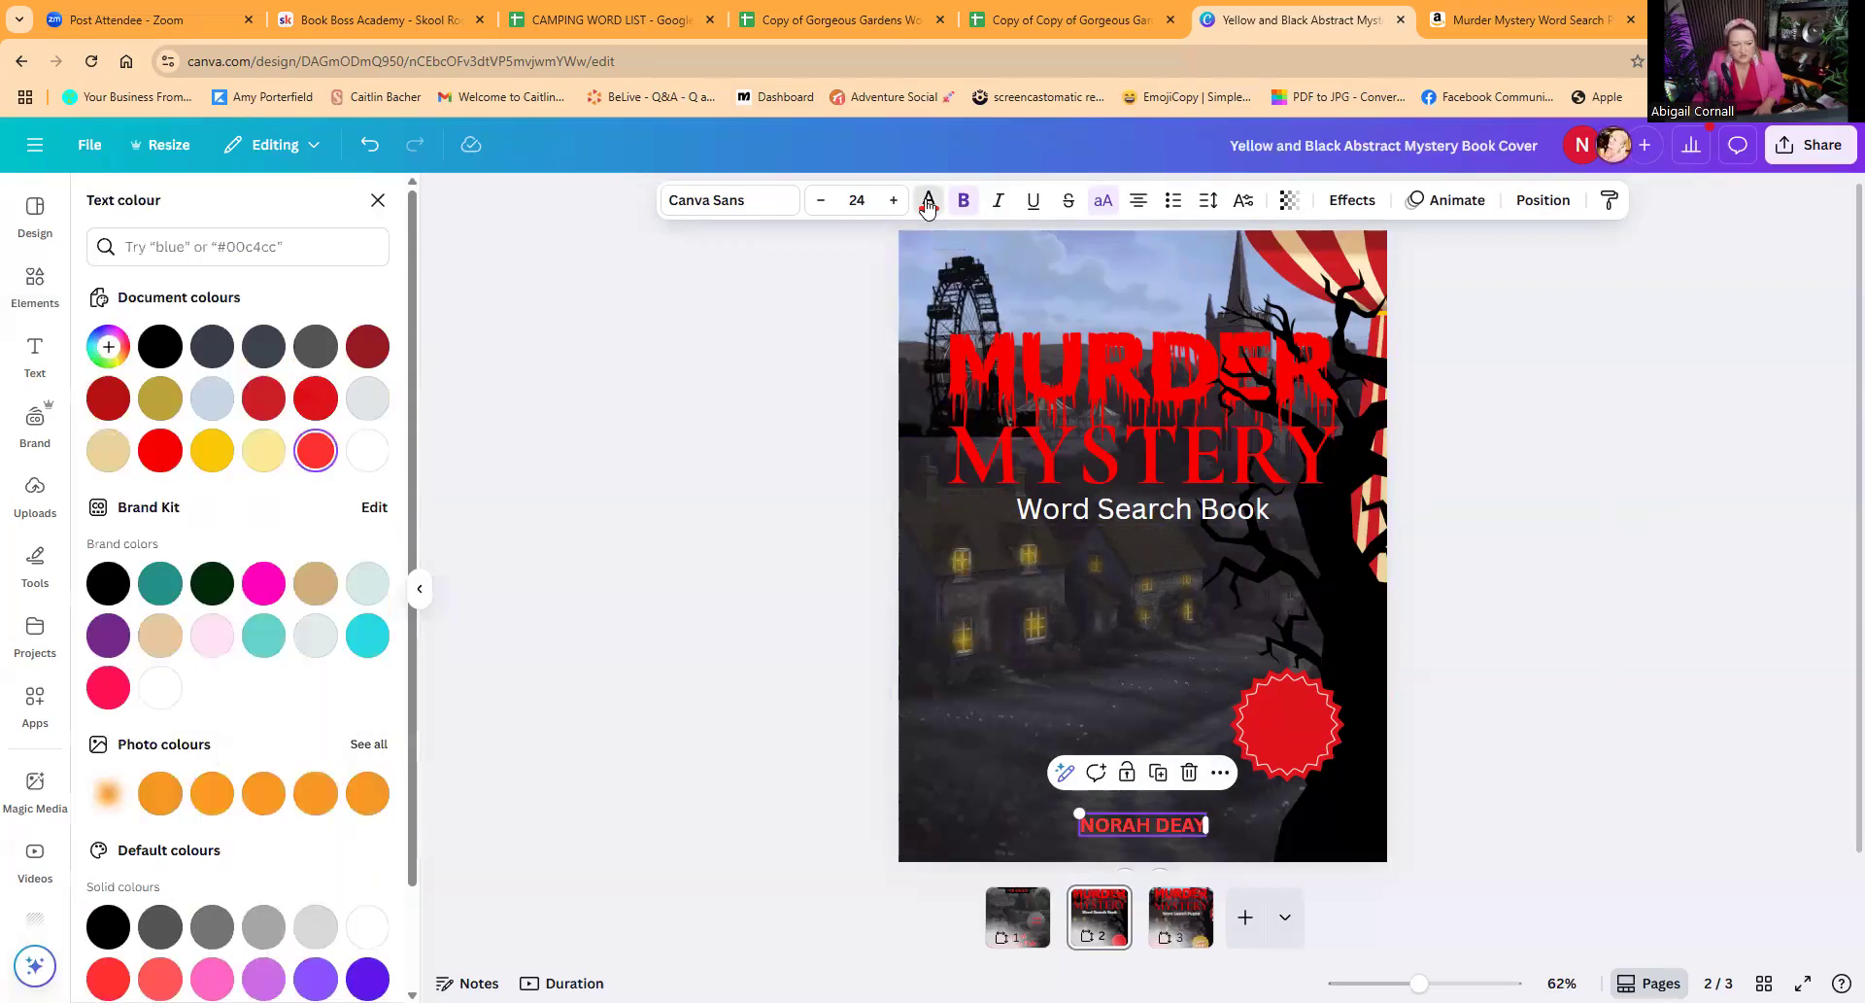
{"action": "left_click", "coordinate": [109, 350]}
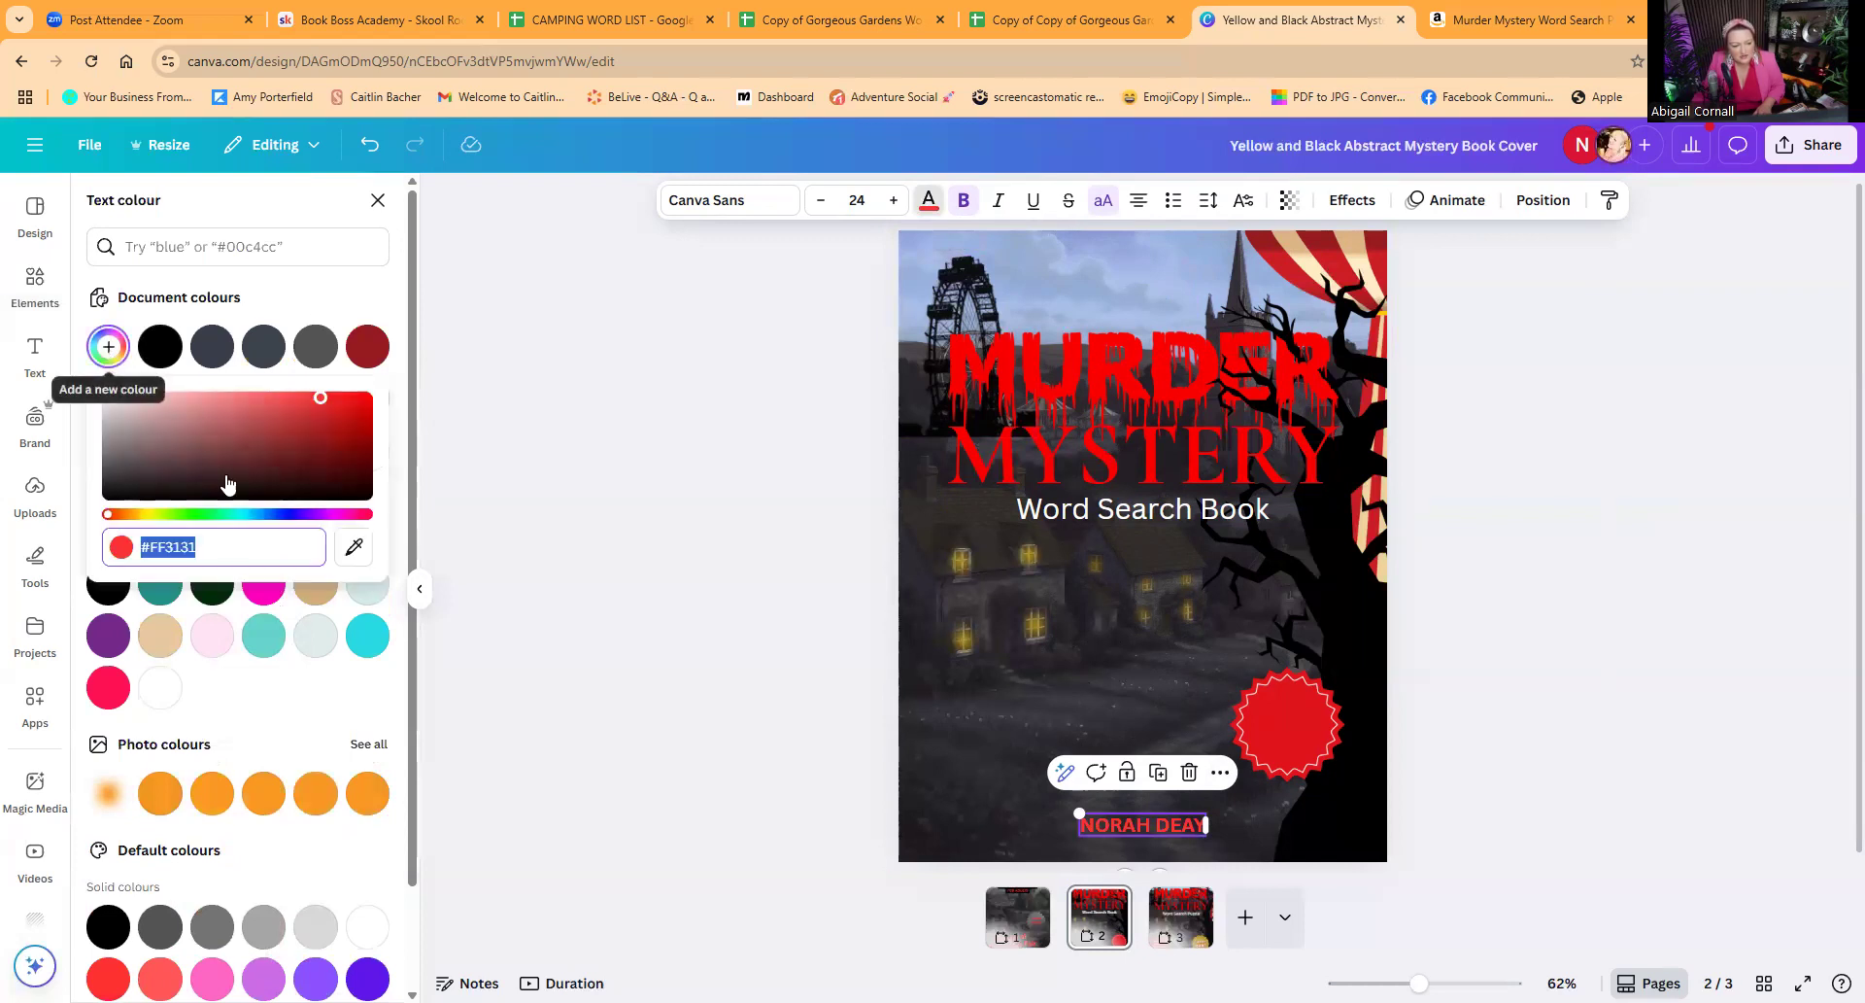
{"action": "left_click", "coordinate": [353, 550]}
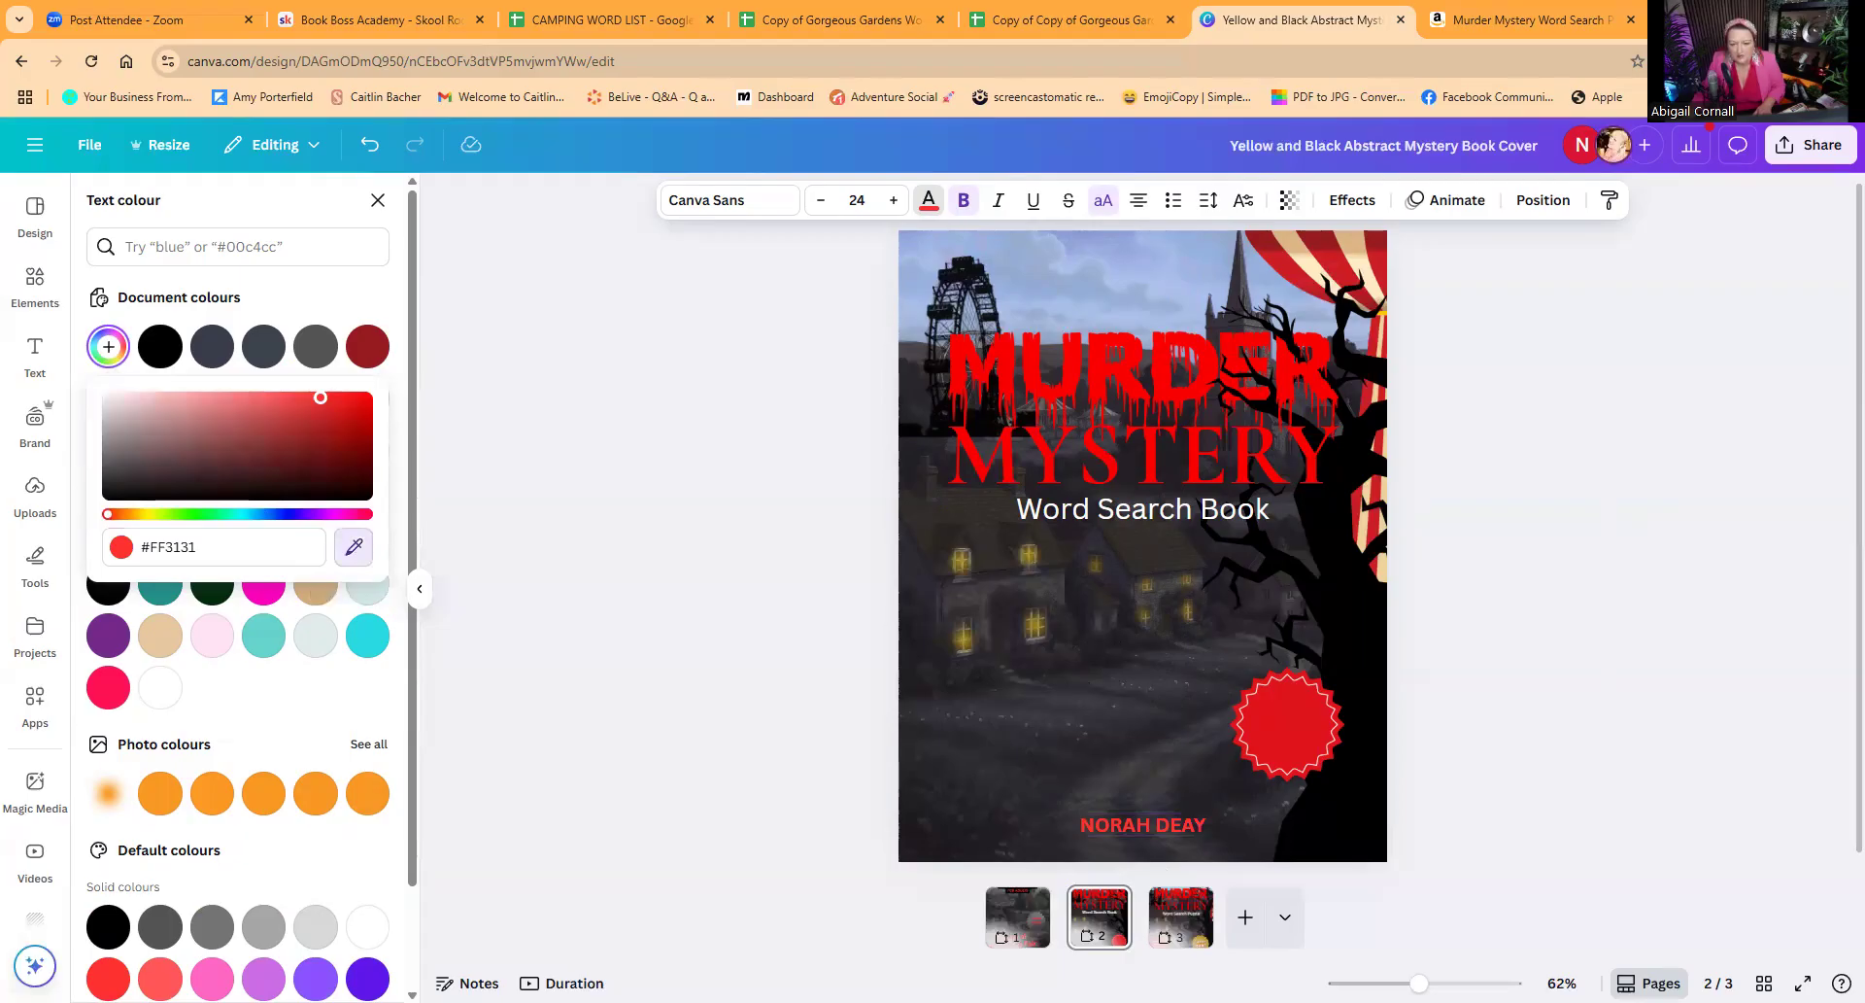
{"action": "left_click", "coordinate": [1076, 256]}
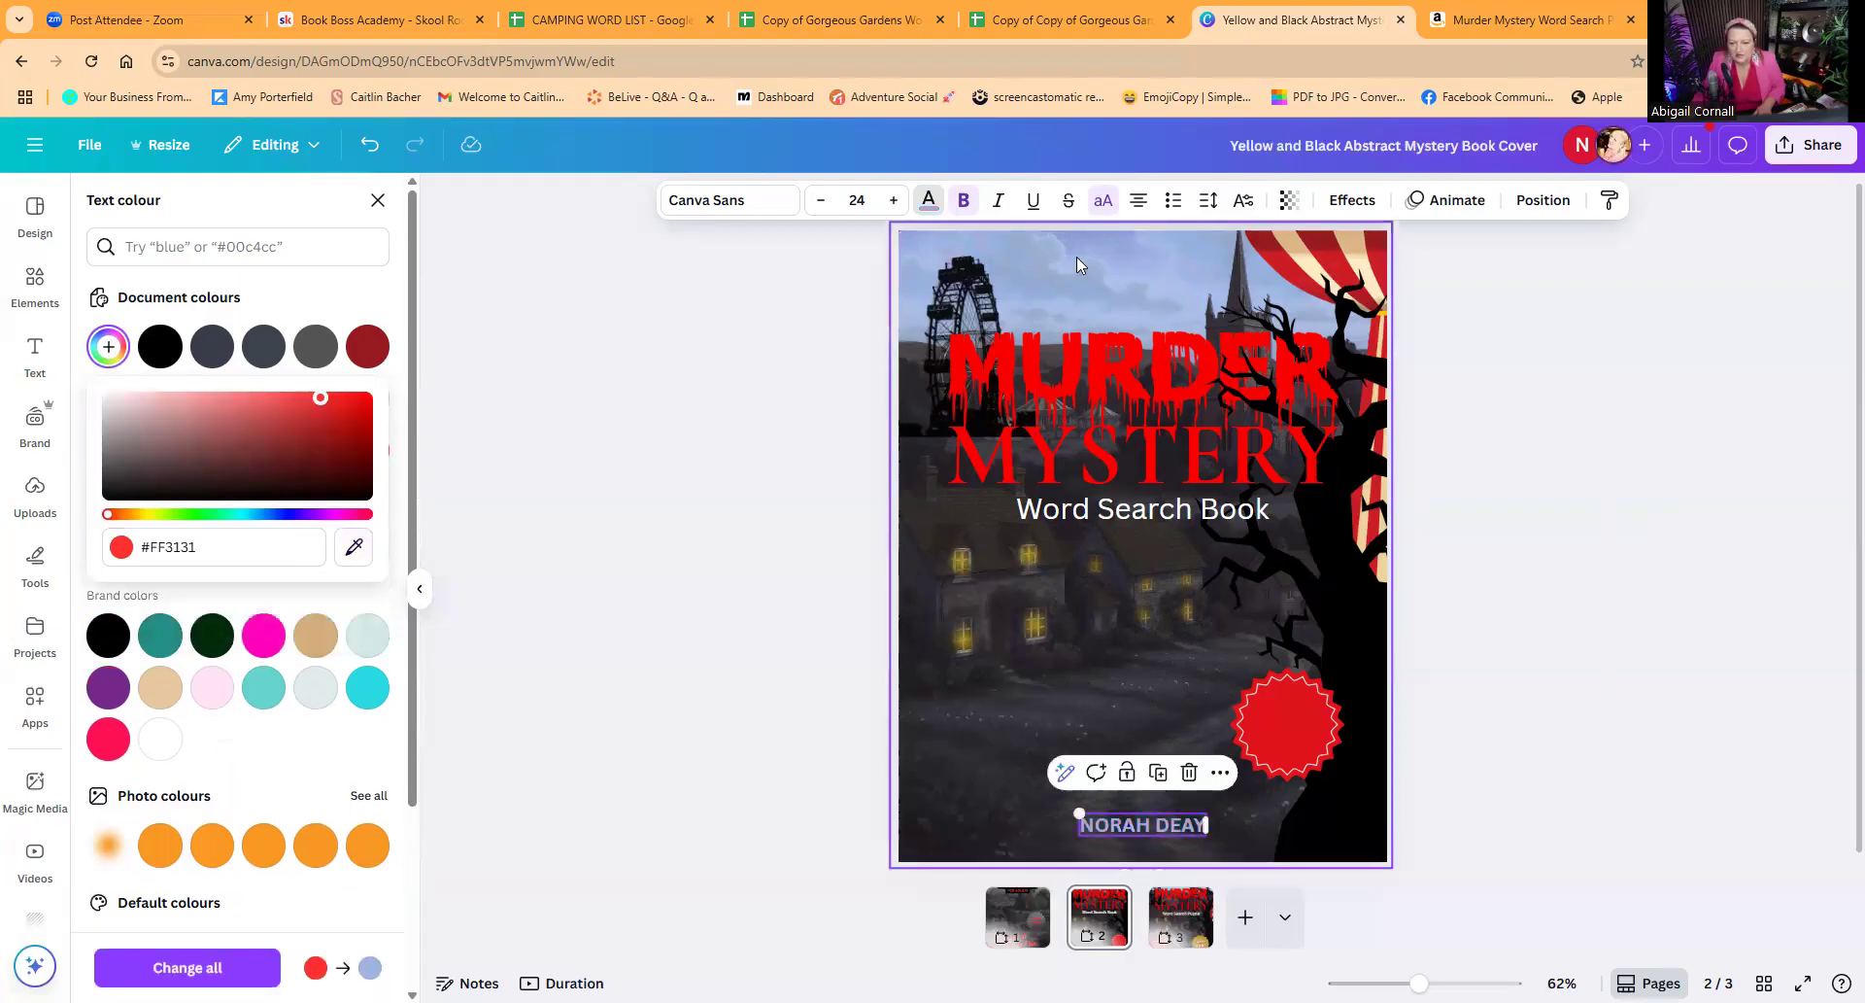
Step: Apply the Neon text effect to the author name with an intensity of 7
{"action": "left_click", "coordinate": [1358, 200]}
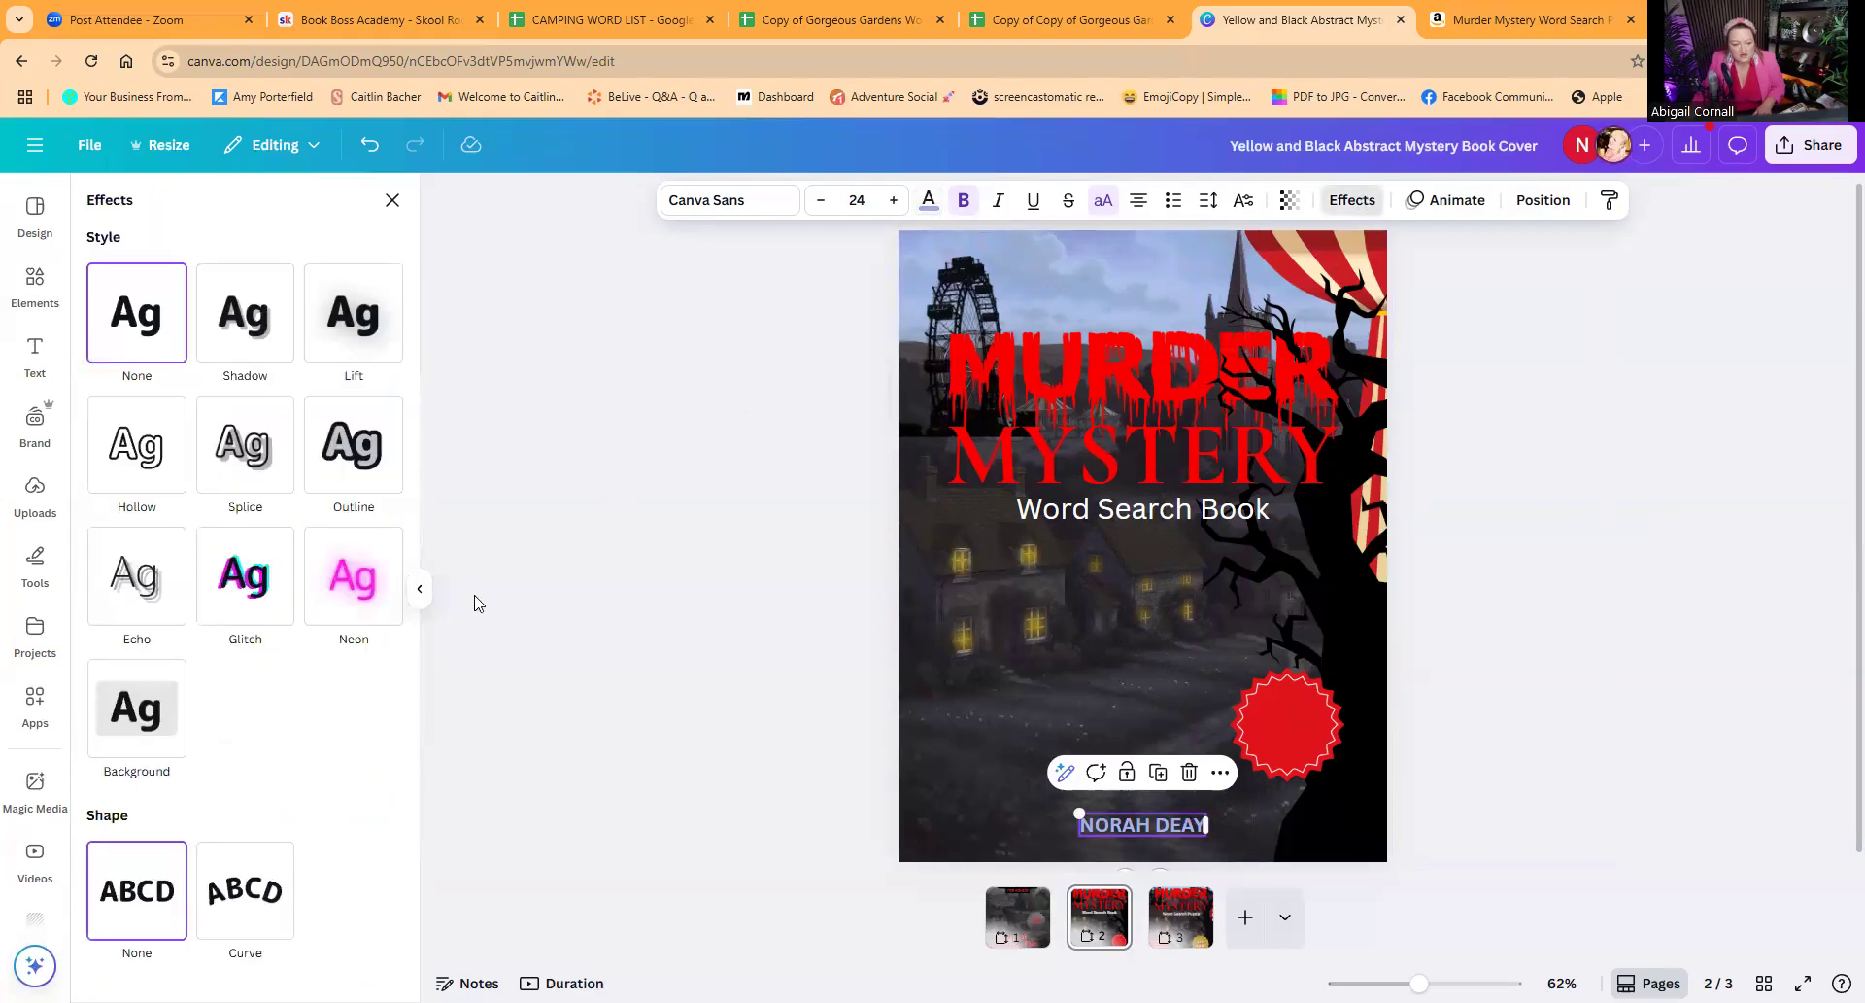
{"action": "left_click", "coordinate": [352, 596]}
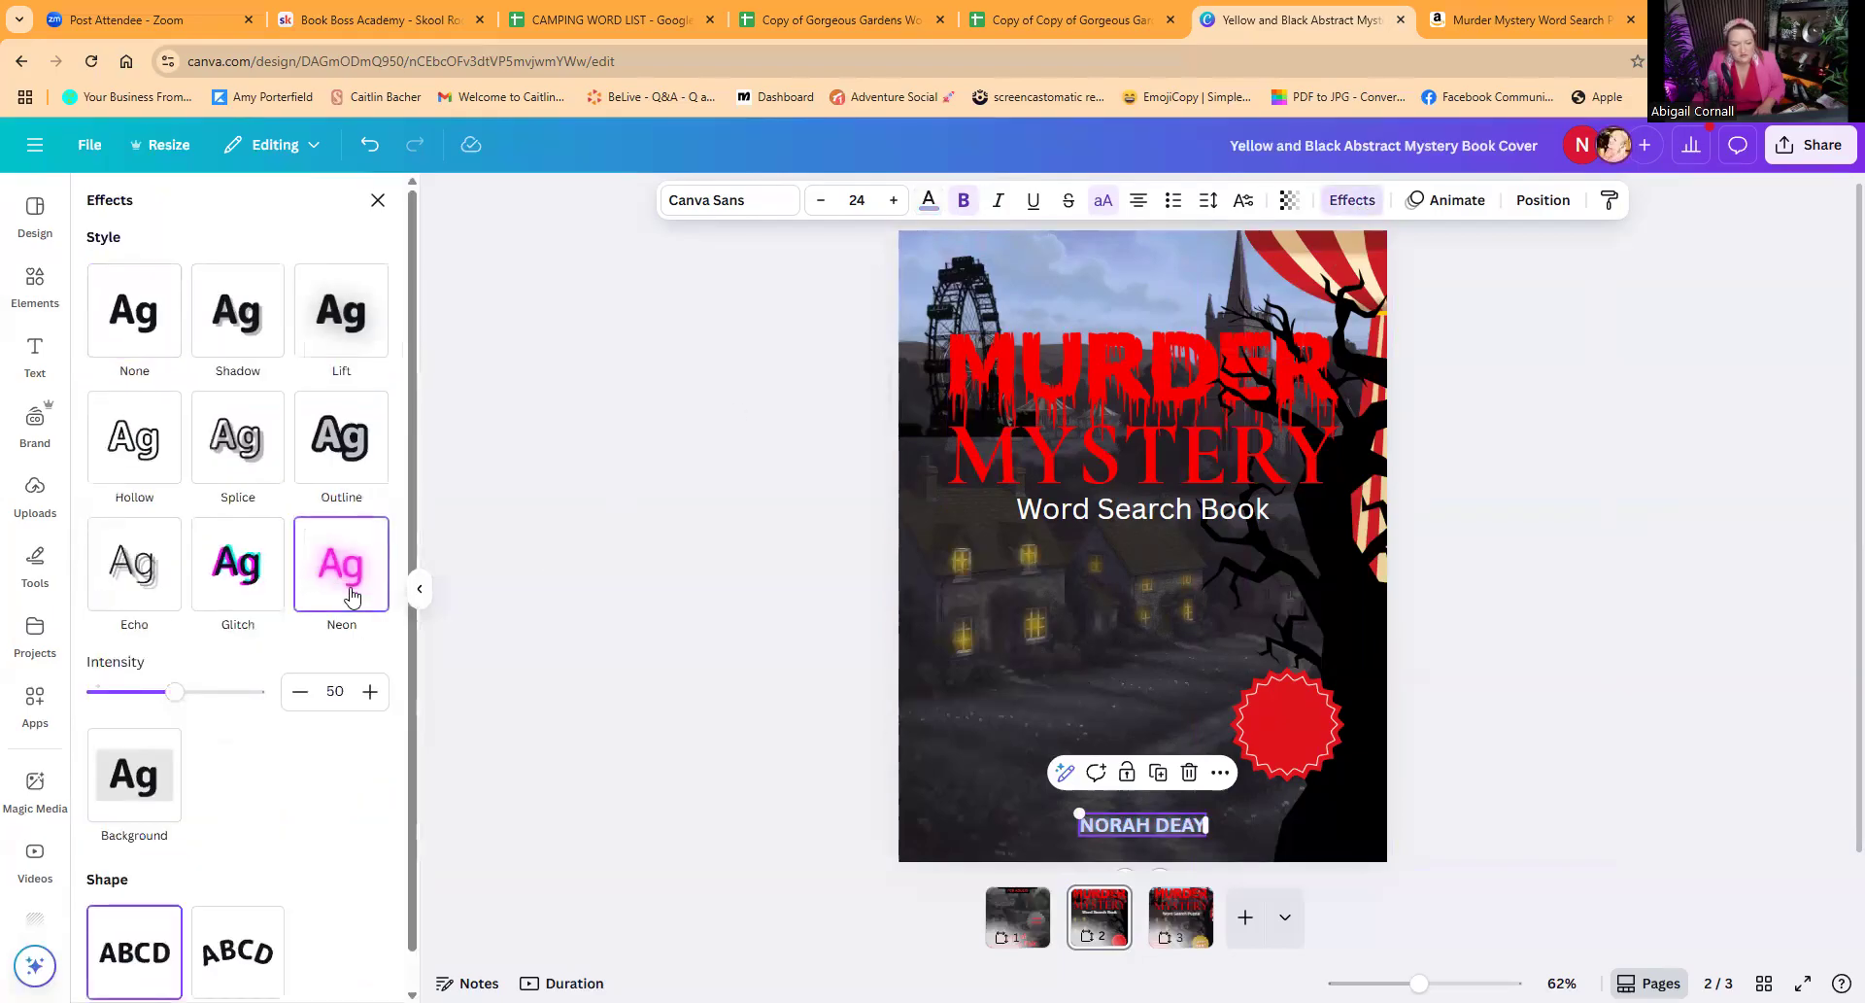
{"action": "left_click_drag", "start_coordinate": [172, 695], "coordinate": [106, 699]}
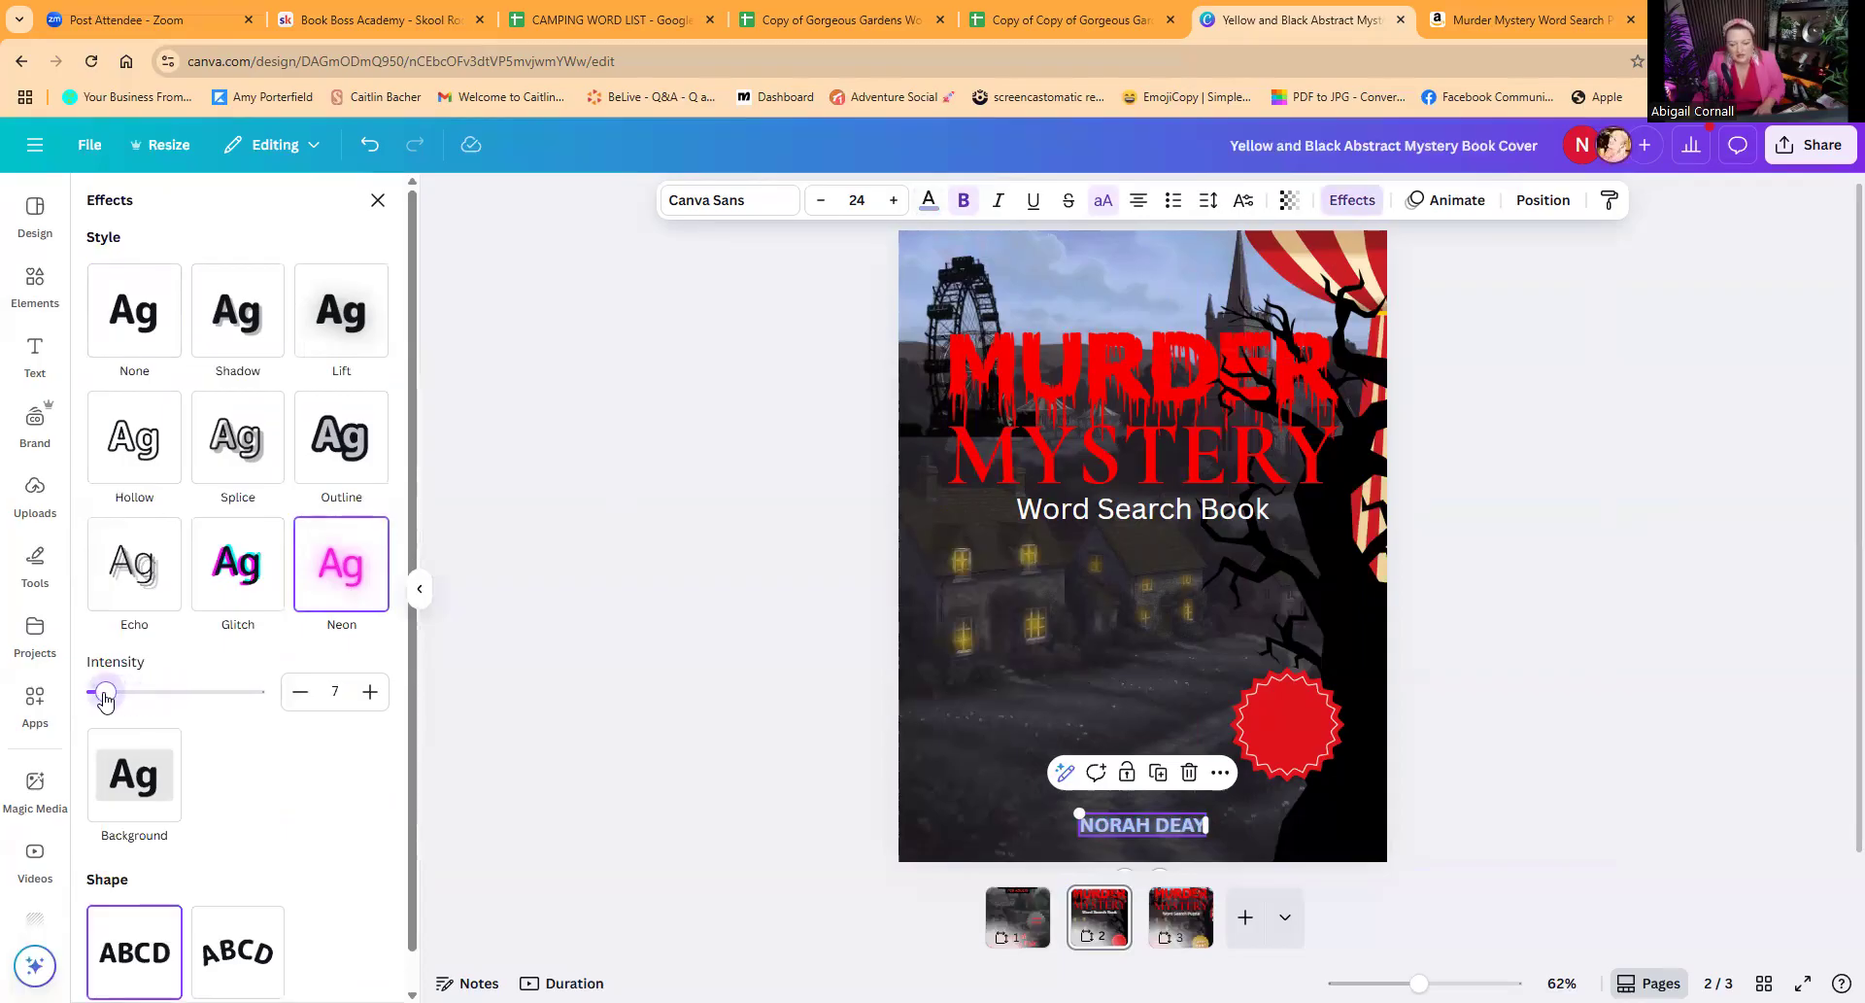
Step: Set the author name's letter spacing to 136 and lighten its text colour to a paler blue
{"action": "left_click", "coordinate": [1208, 200]}
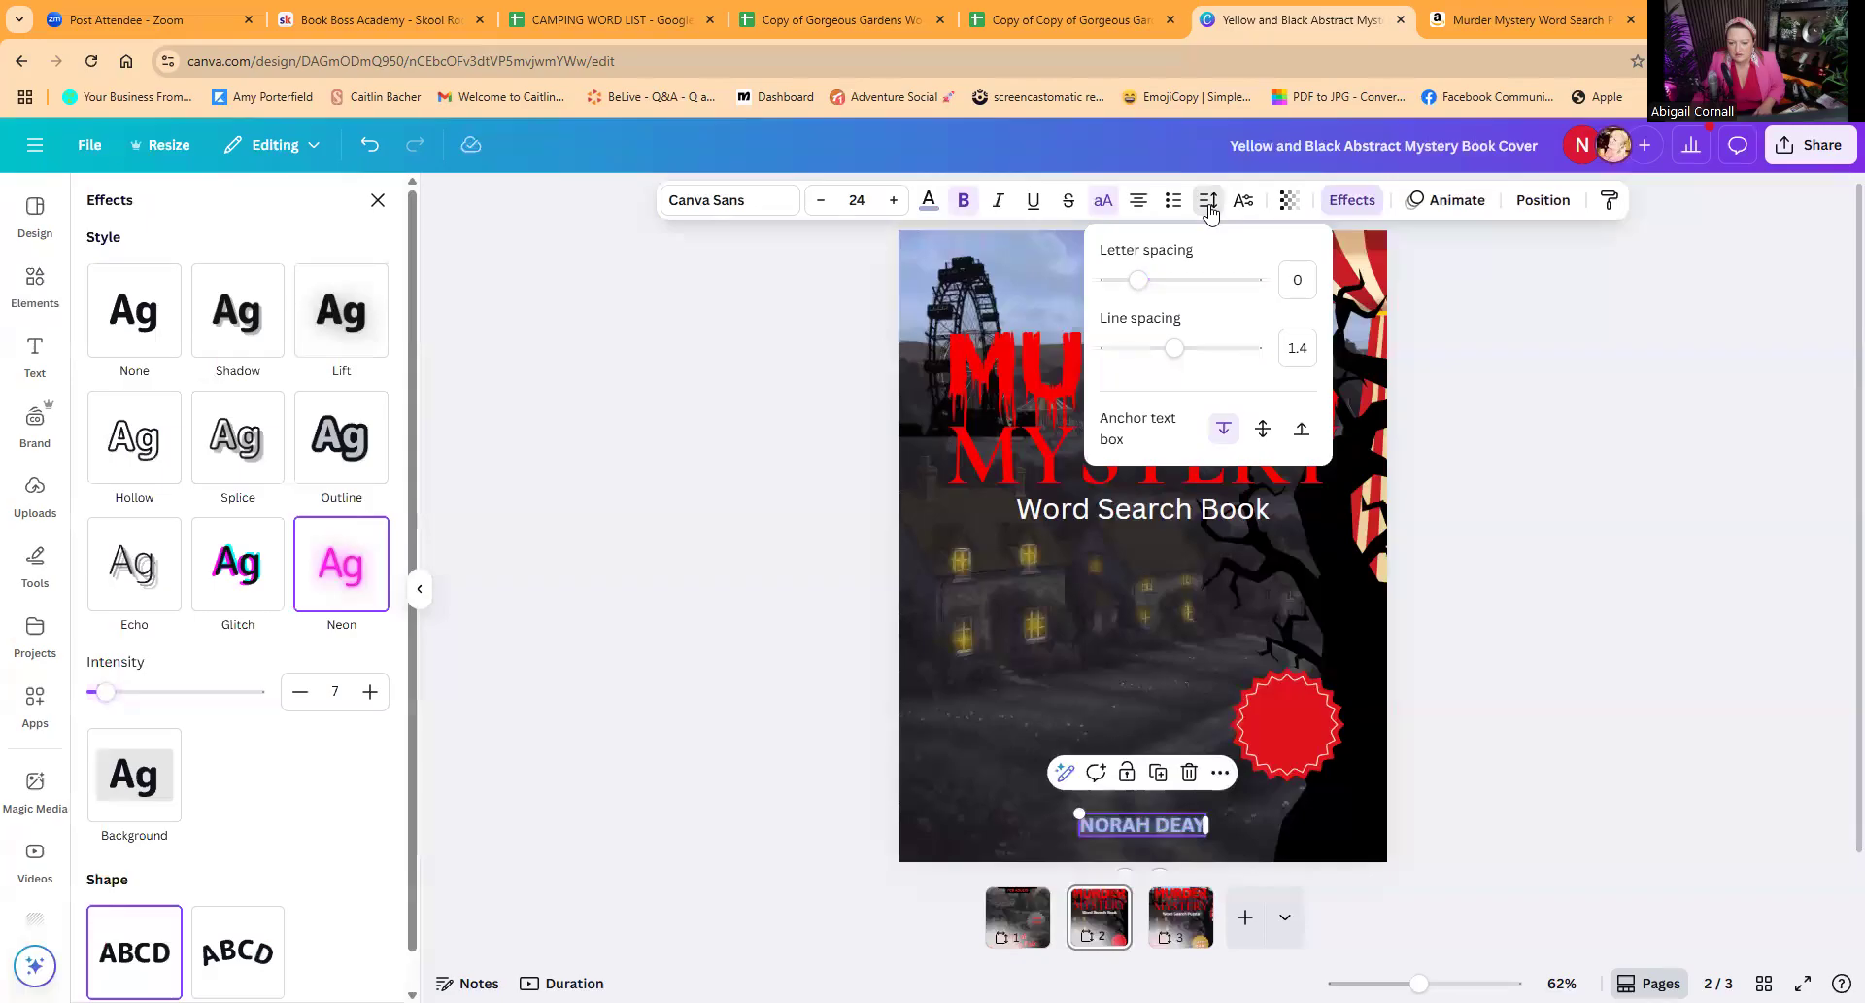
{"action": "left_click_drag", "start_coordinate": [1145, 283], "coordinate": [1157, 282]}
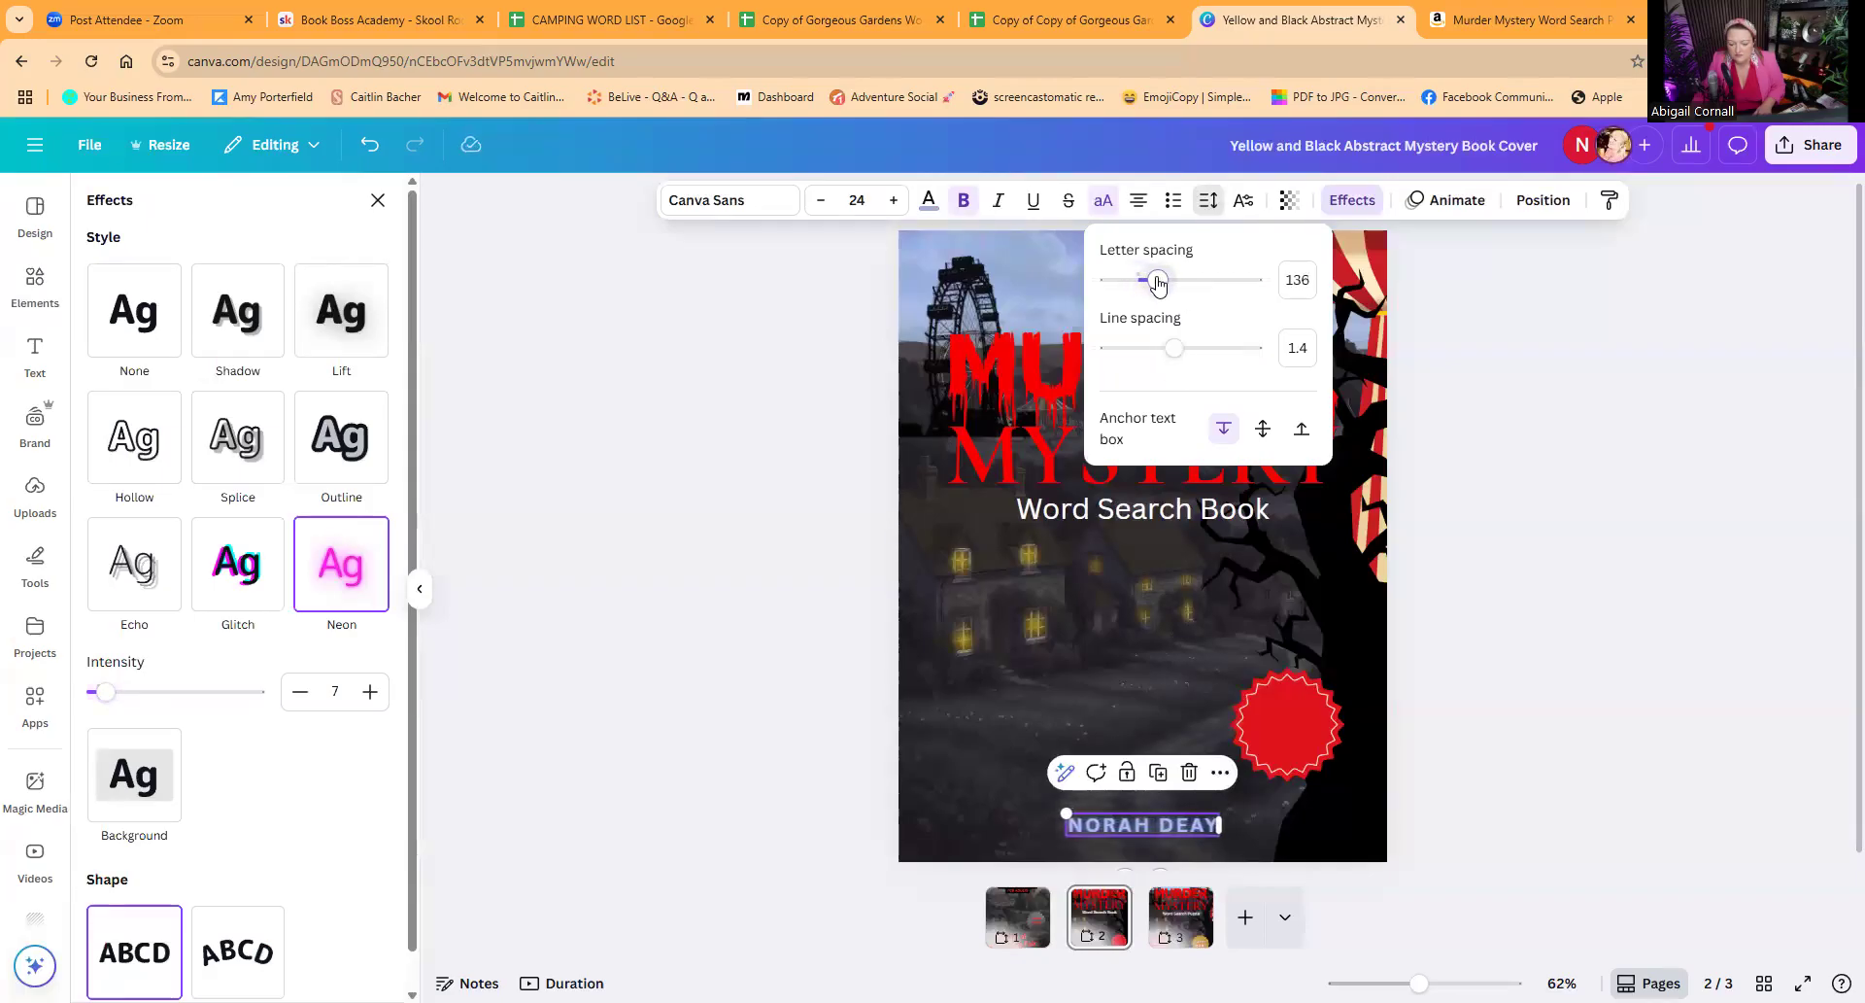
{"action": "left_click", "coordinate": [929, 203]}
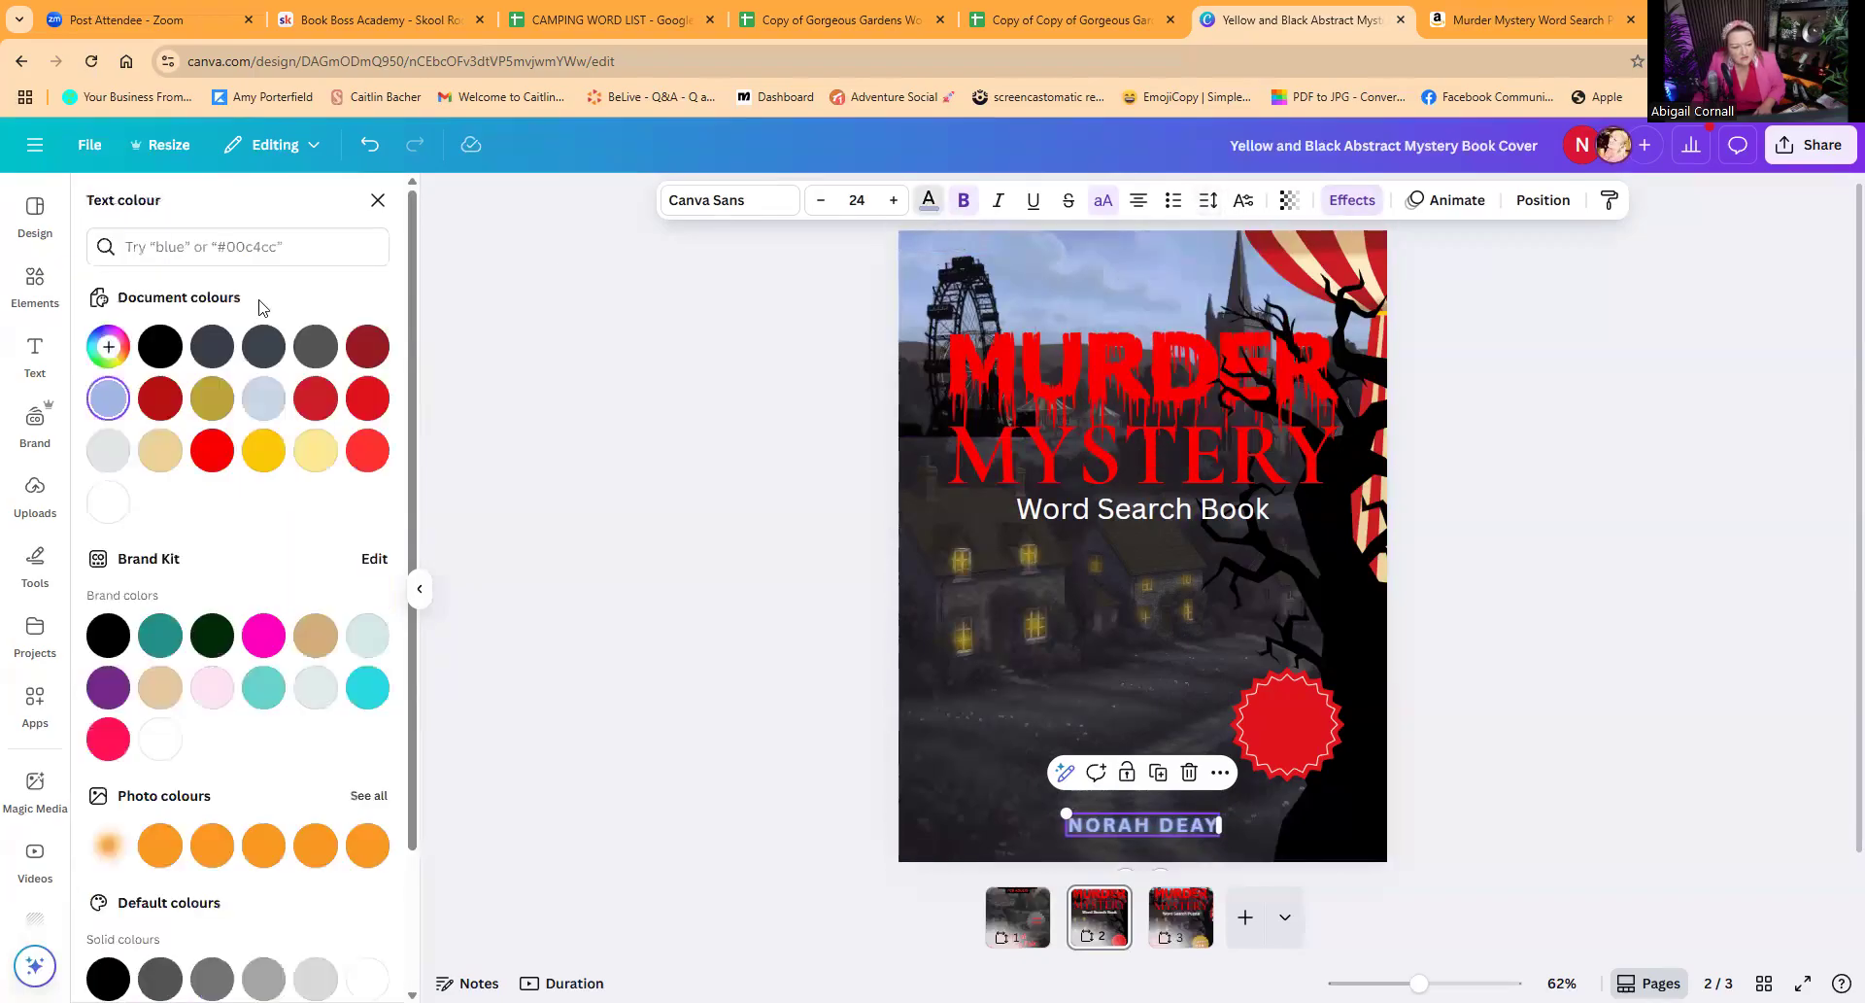
{"action": "left_click", "coordinate": [108, 347]}
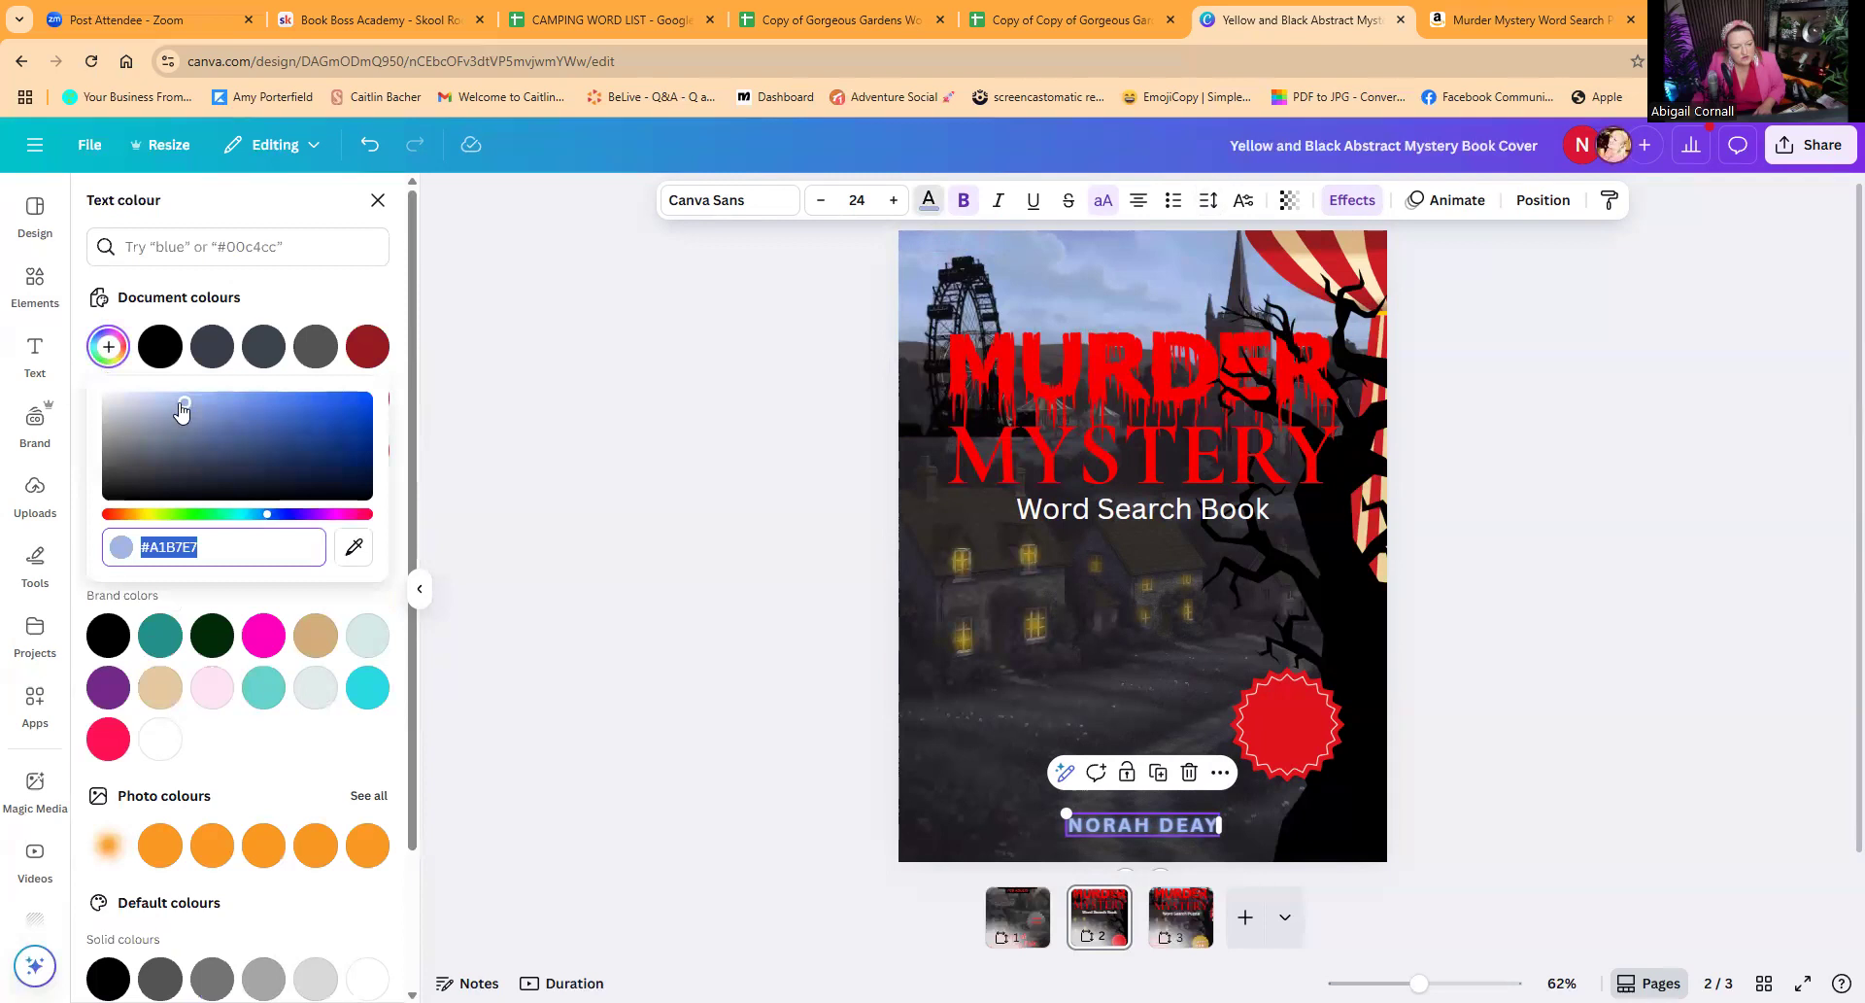
{"action": "left_click_drag", "start_coordinate": [185, 402], "coordinate": [164, 397]}
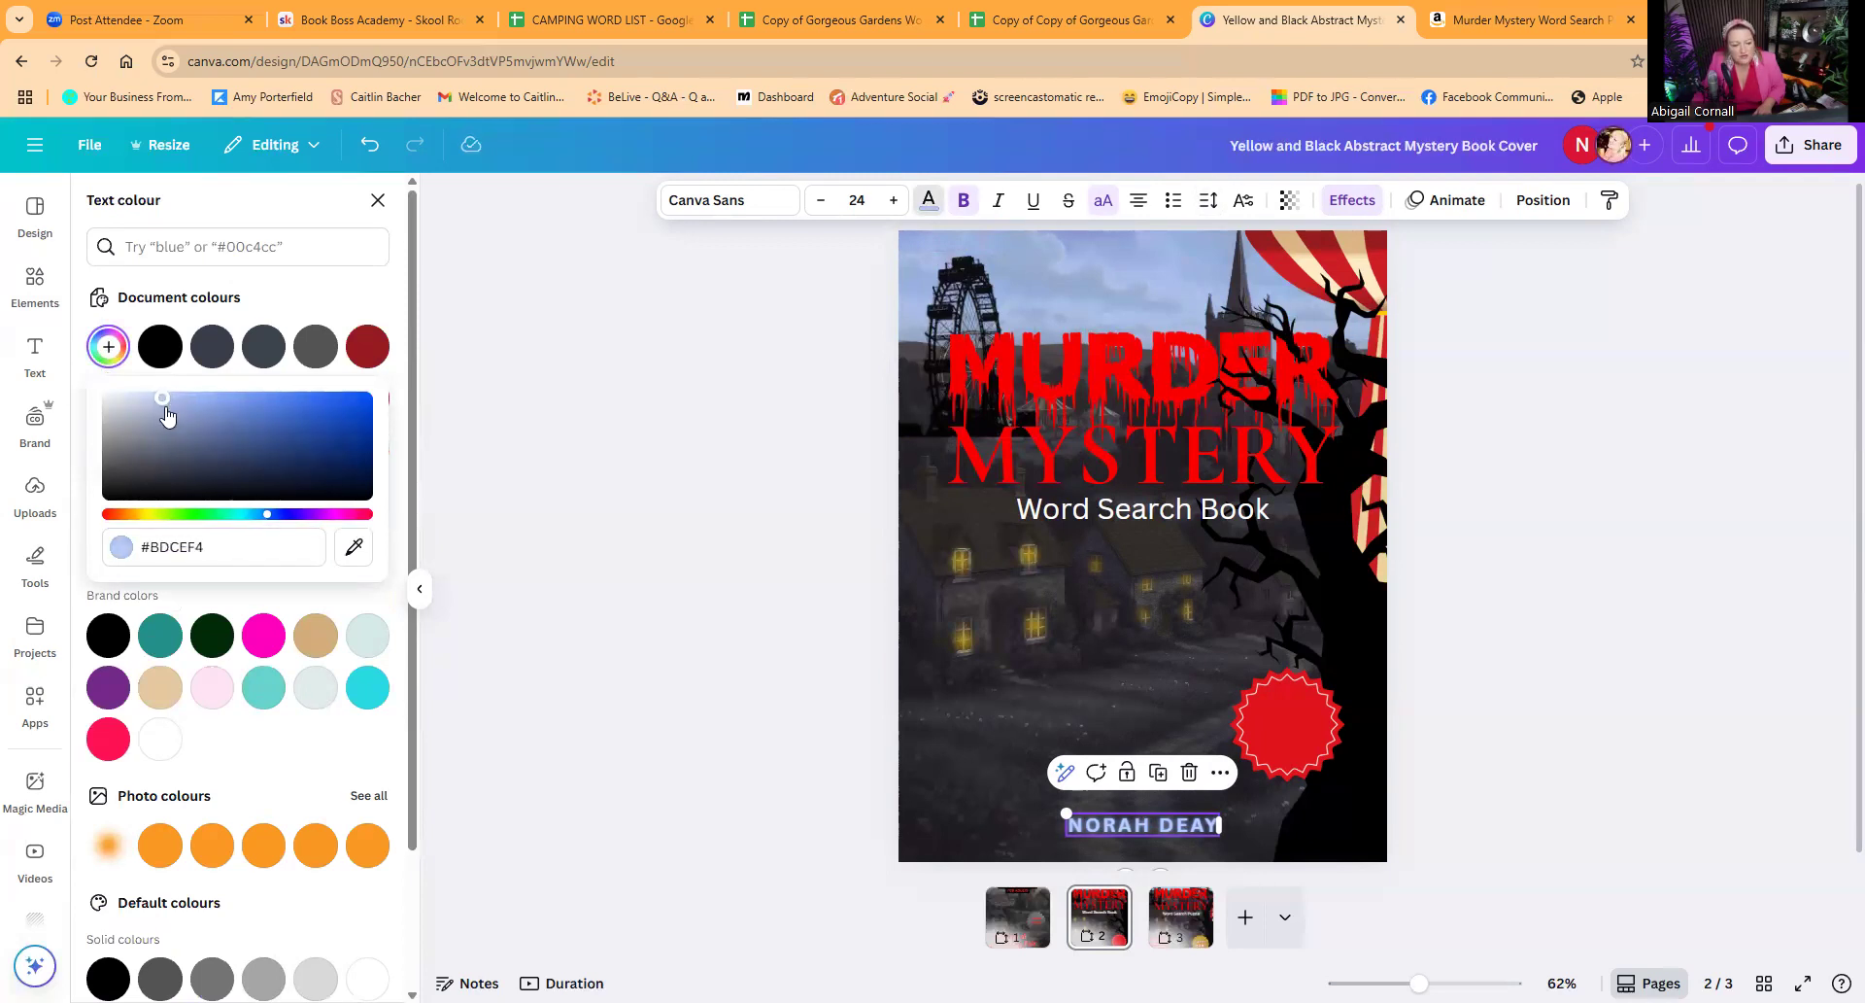
{"action": "left_click_drag", "start_coordinate": [163, 397], "coordinate": [154, 397]}
{"action": "left_click", "coordinate": [717, 469]}
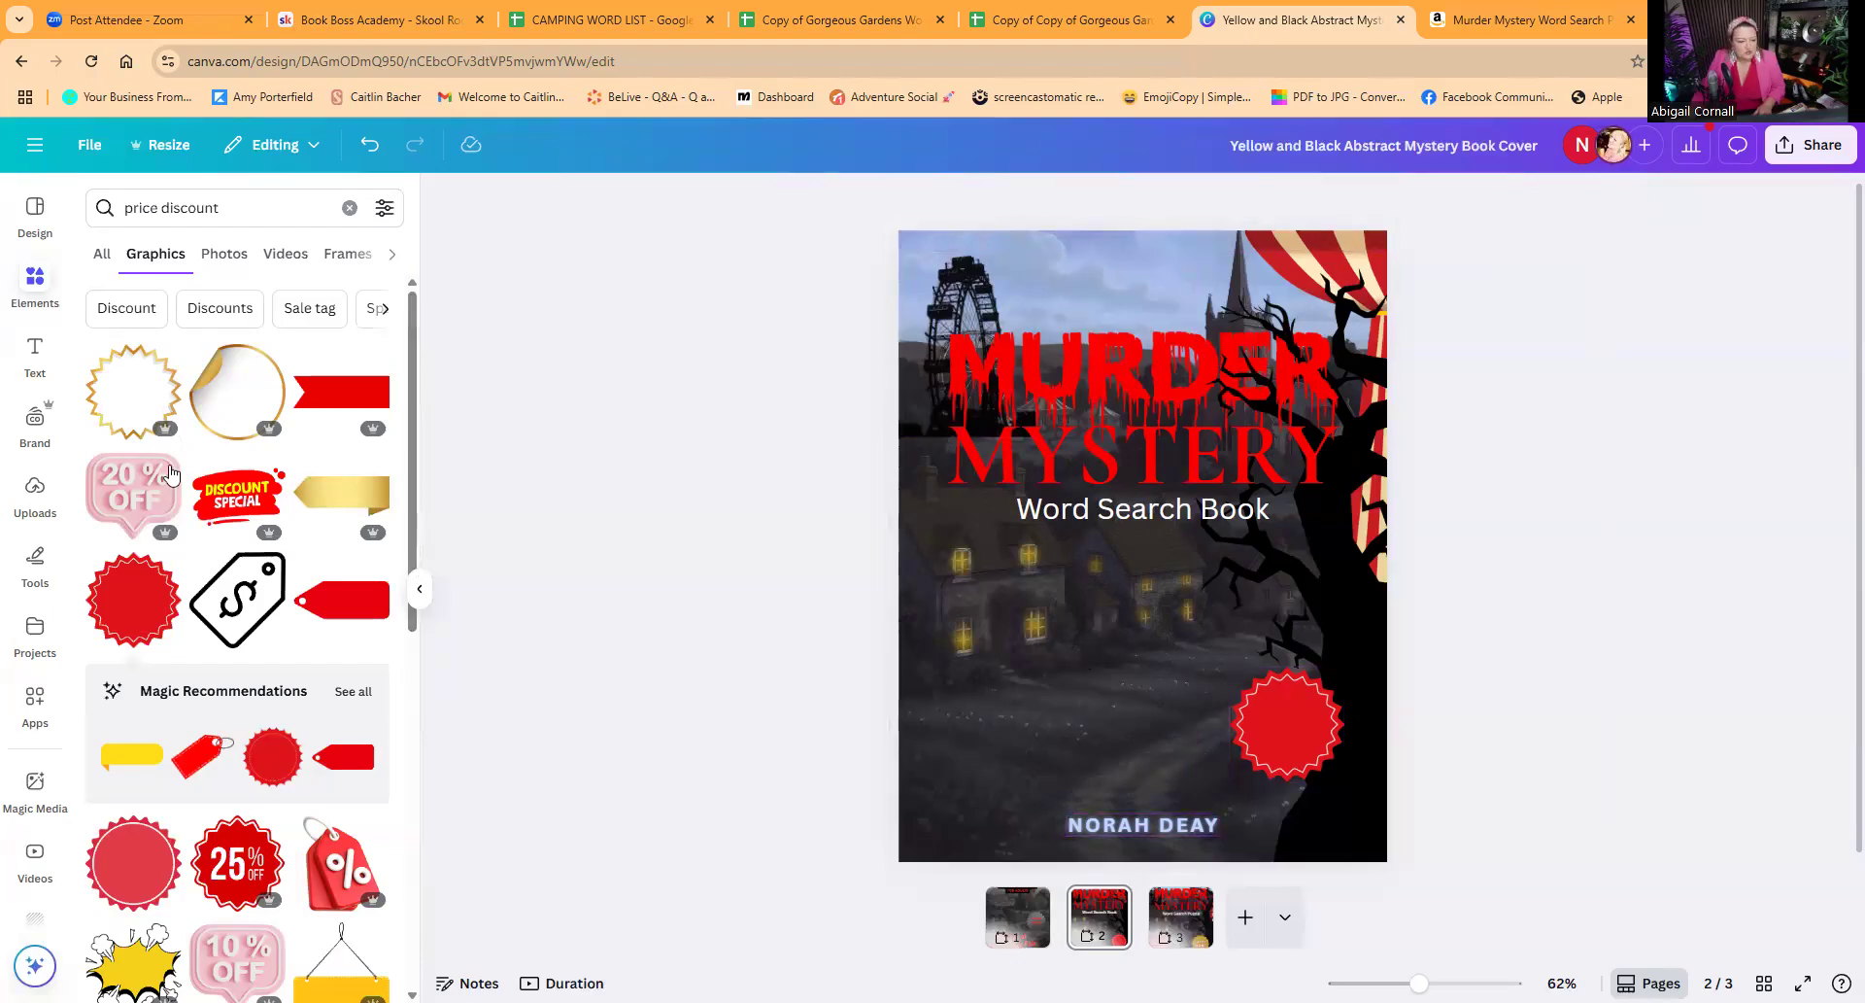
Step: Add a subheading reading "LARGE PRINT" on two lines and place it over the starburst badge
{"action": "left_click", "coordinate": [35, 358]}
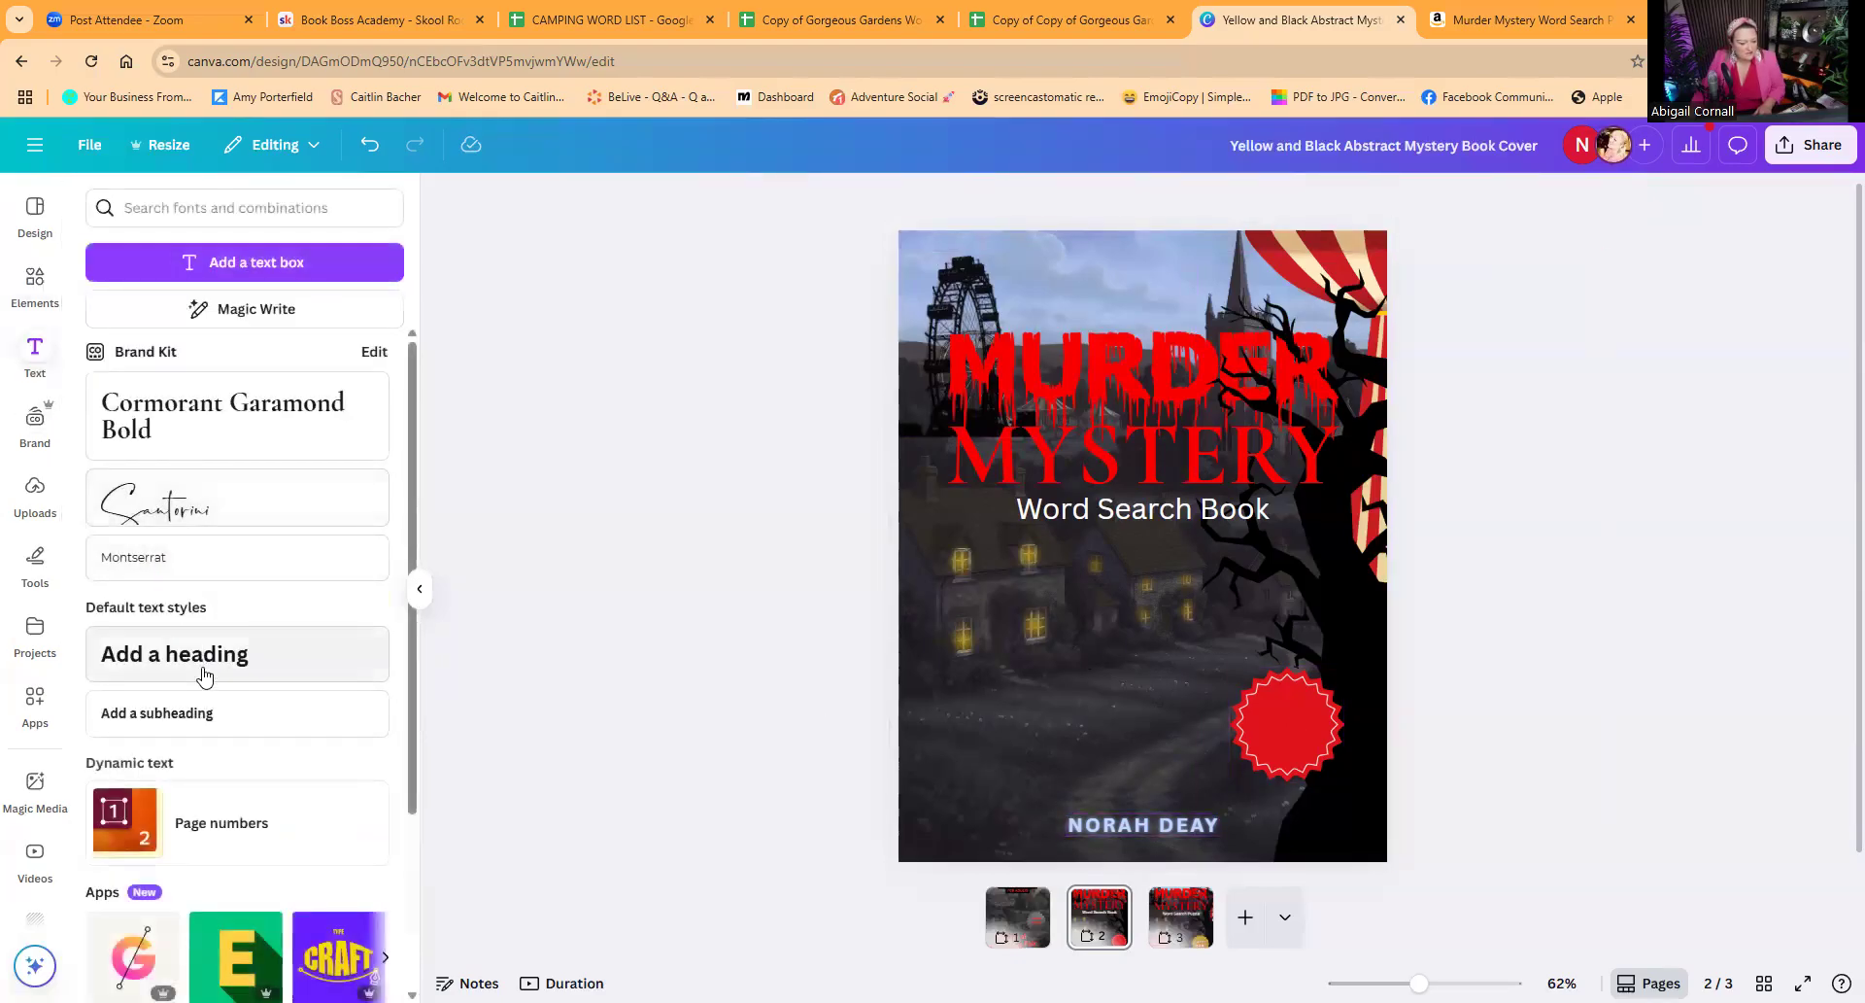
{"action": "left_click", "coordinate": [193, 713]}
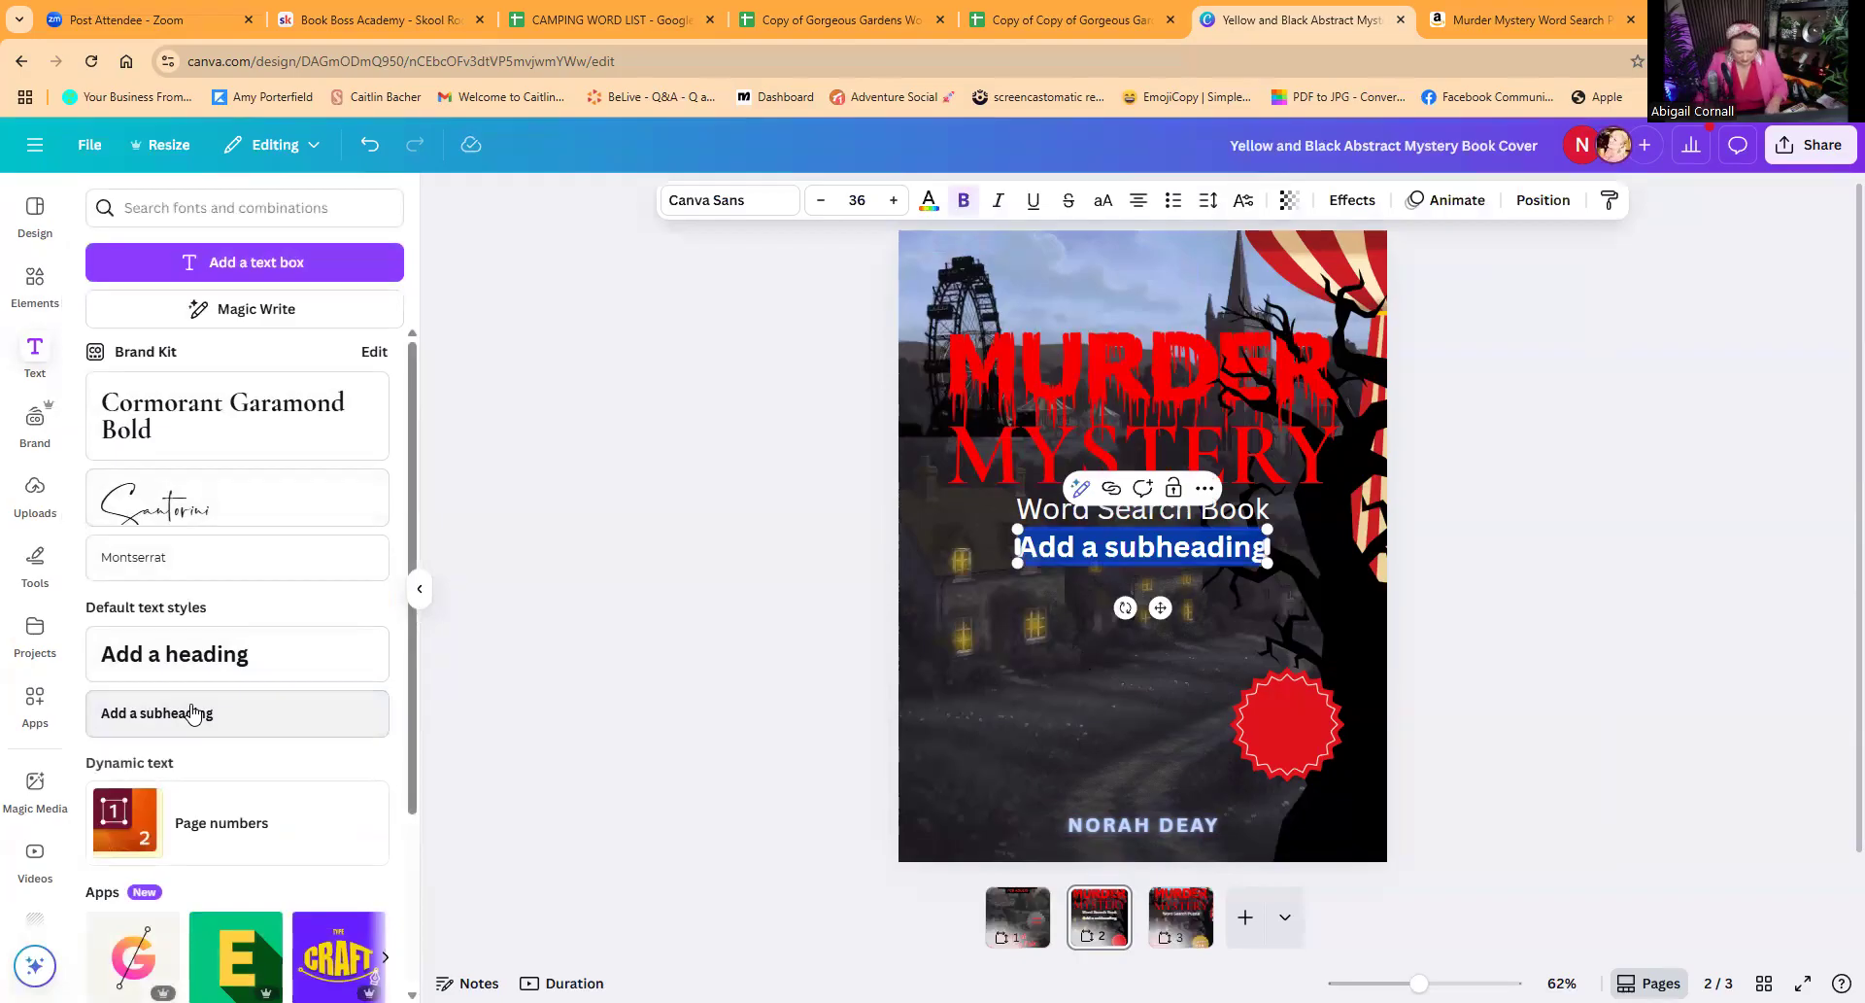
{"action": "type", "text": "LARGE"}
{"action": "key", "text": "Return"}
{"action": "type", "text": "PRIN"}
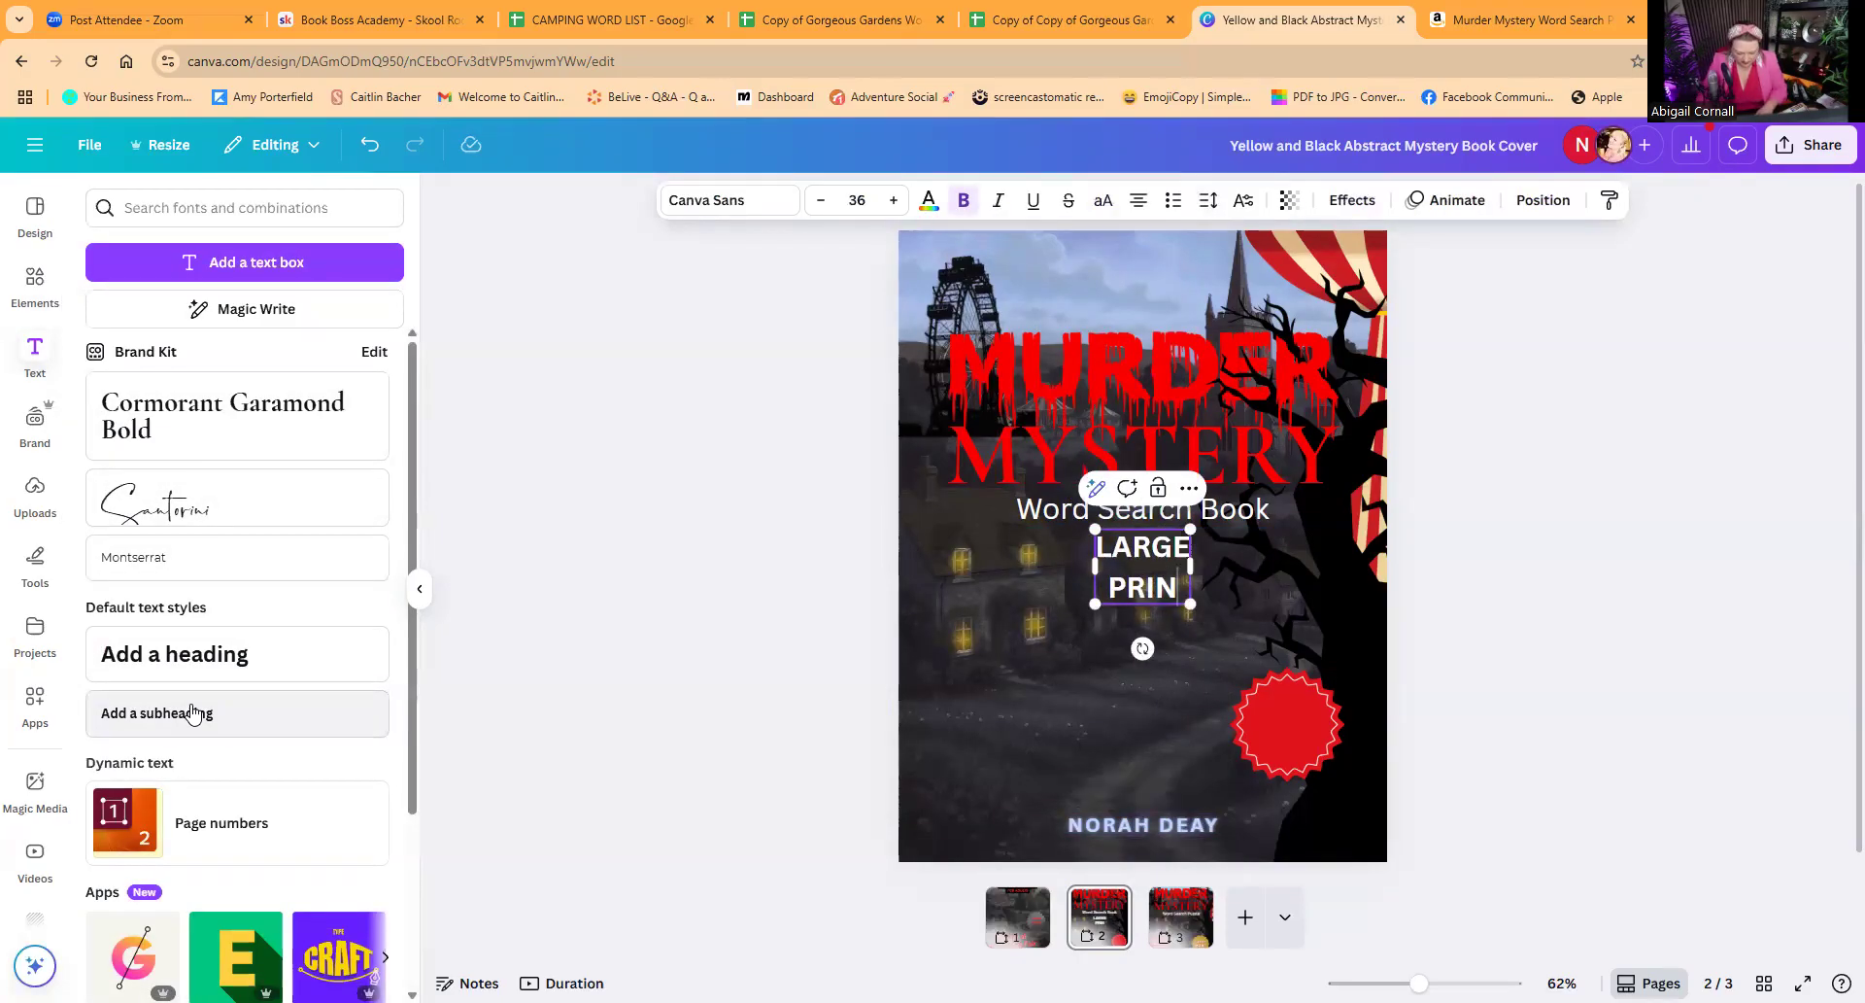
{"action": "type", "text": "T"}
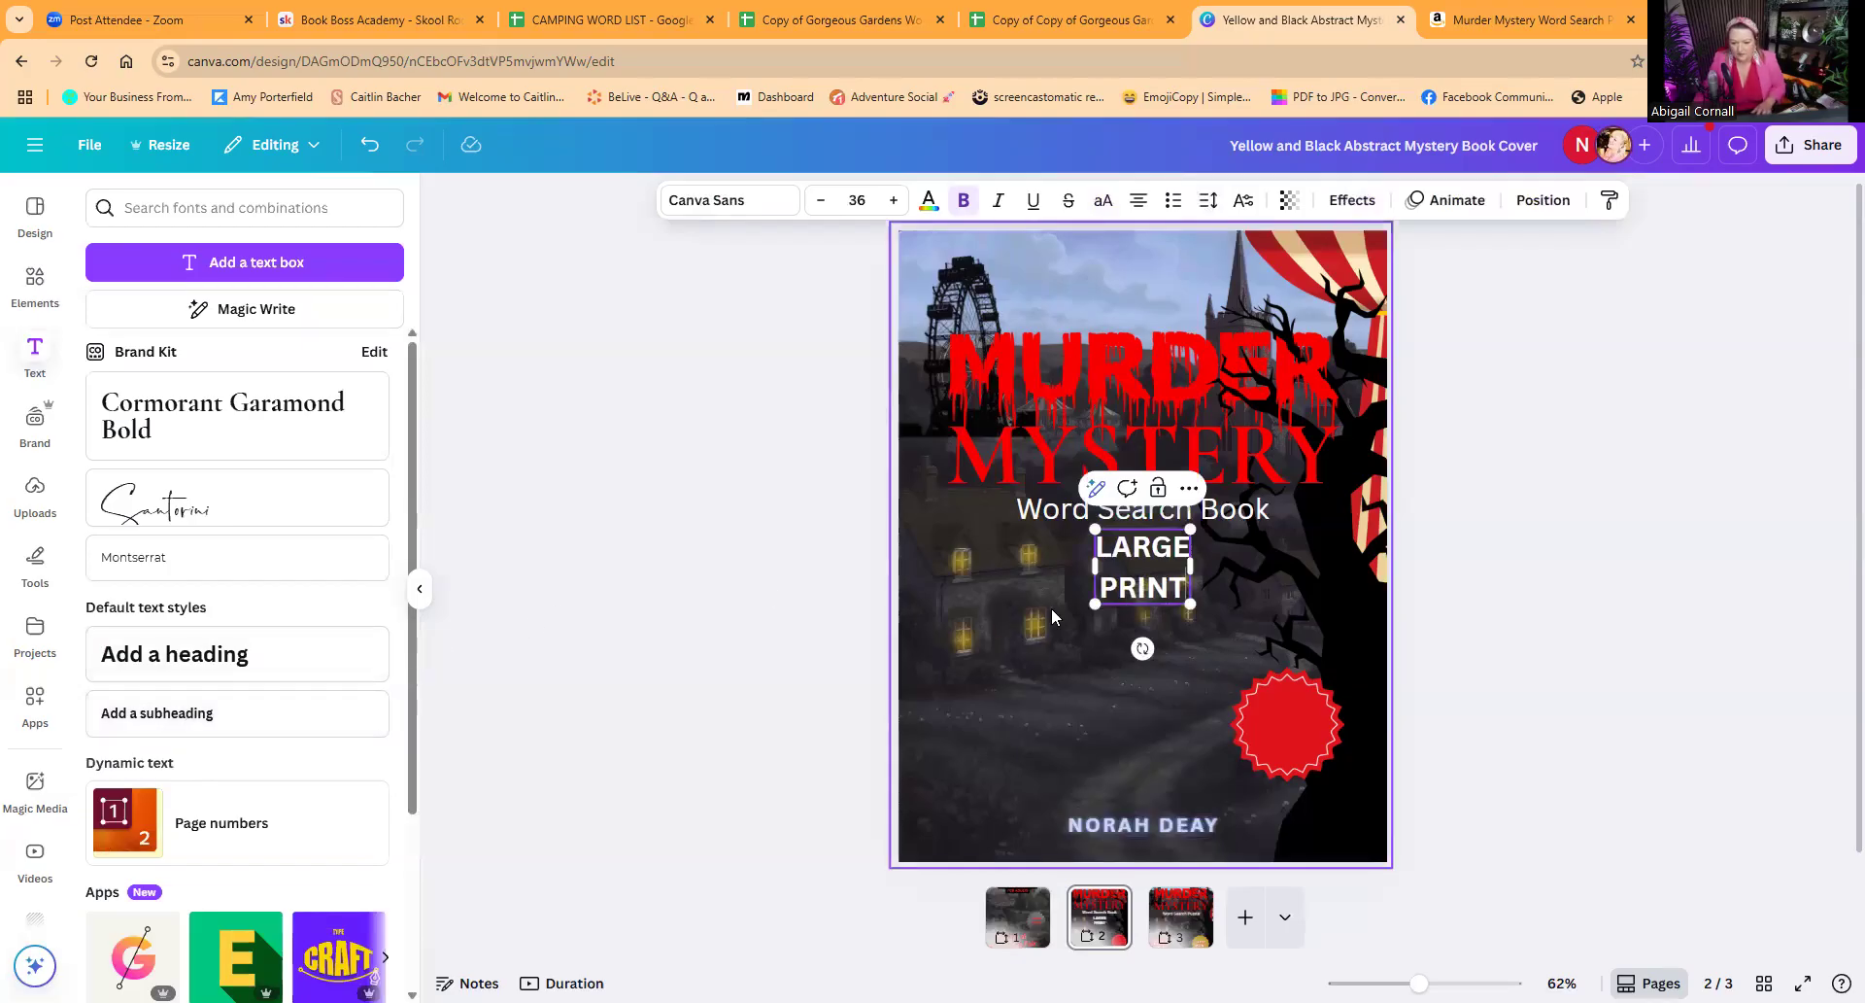
{"action": "left_click", "coordinate": [1447, 633]}
{"action": "left_click_drag", "start_coordinate": [1171, 576], "coordinate": [1323, 766]}
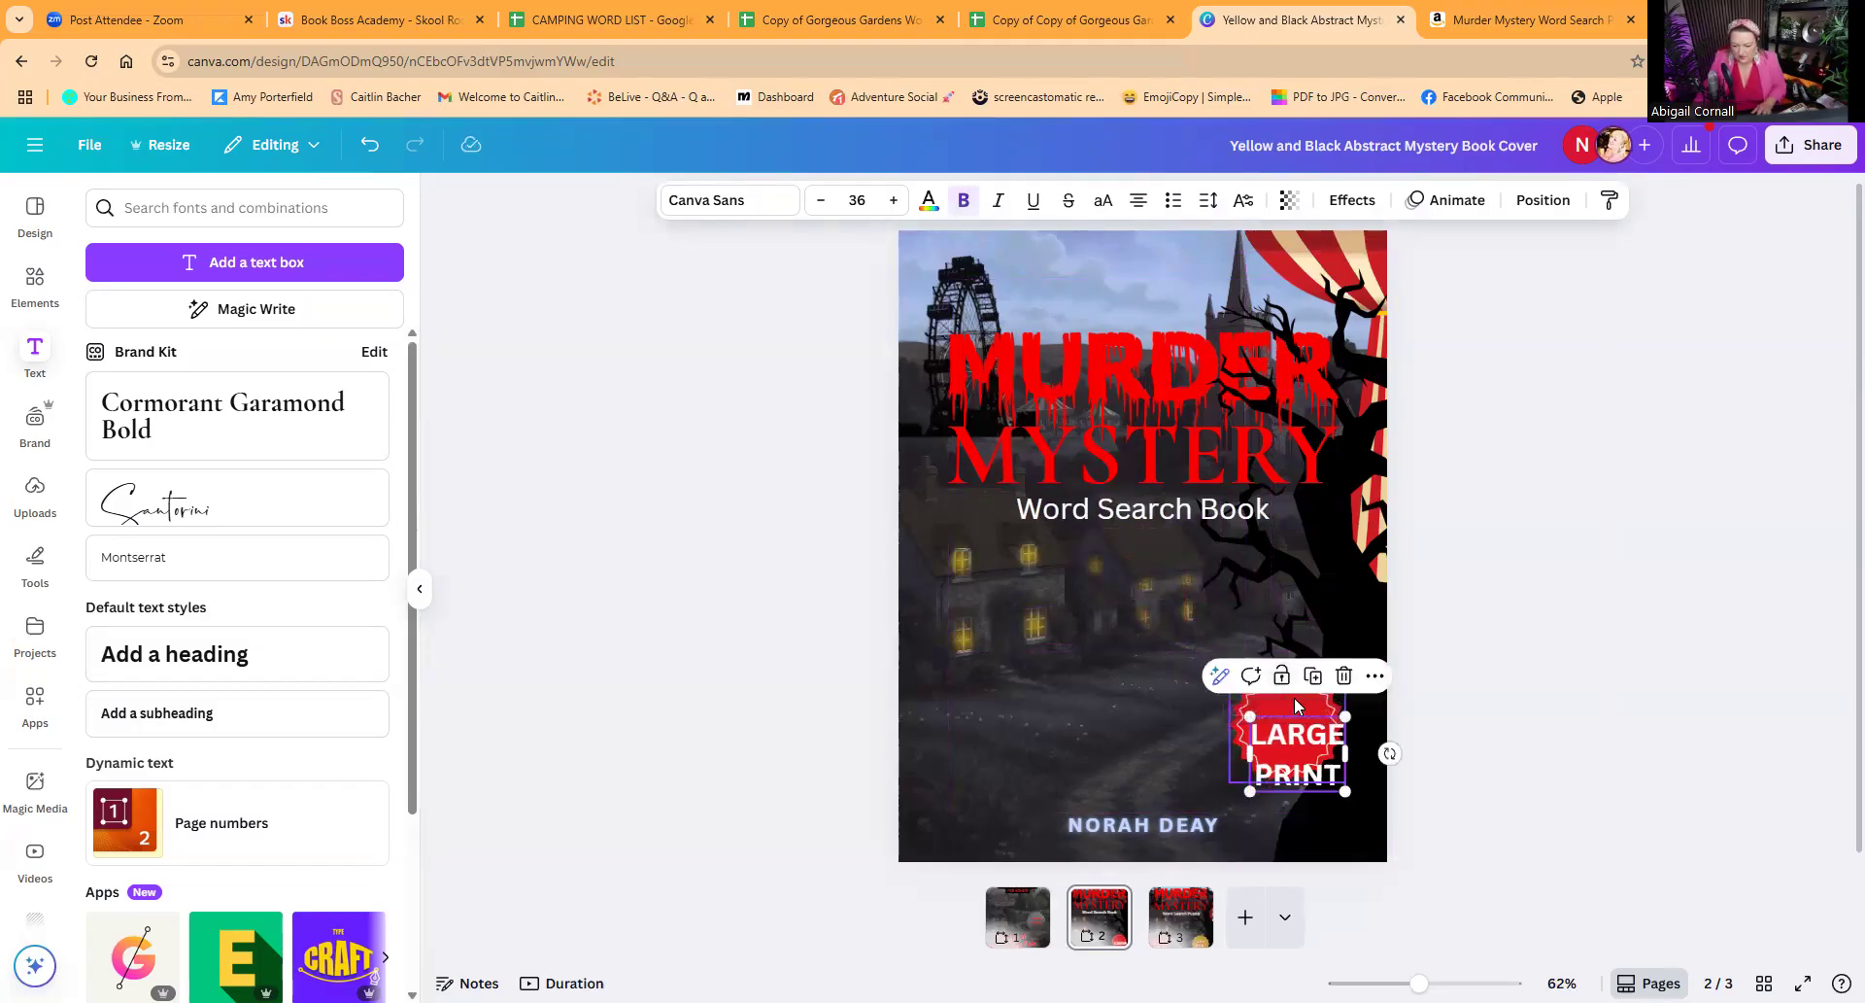
Step: Recolour the starburst badge's red fill to the document's gold, #bca339
{"action": "left_click", "coordinate": [1294, 696]}
{"action": "left_click", "coordinate": [942, 200]}
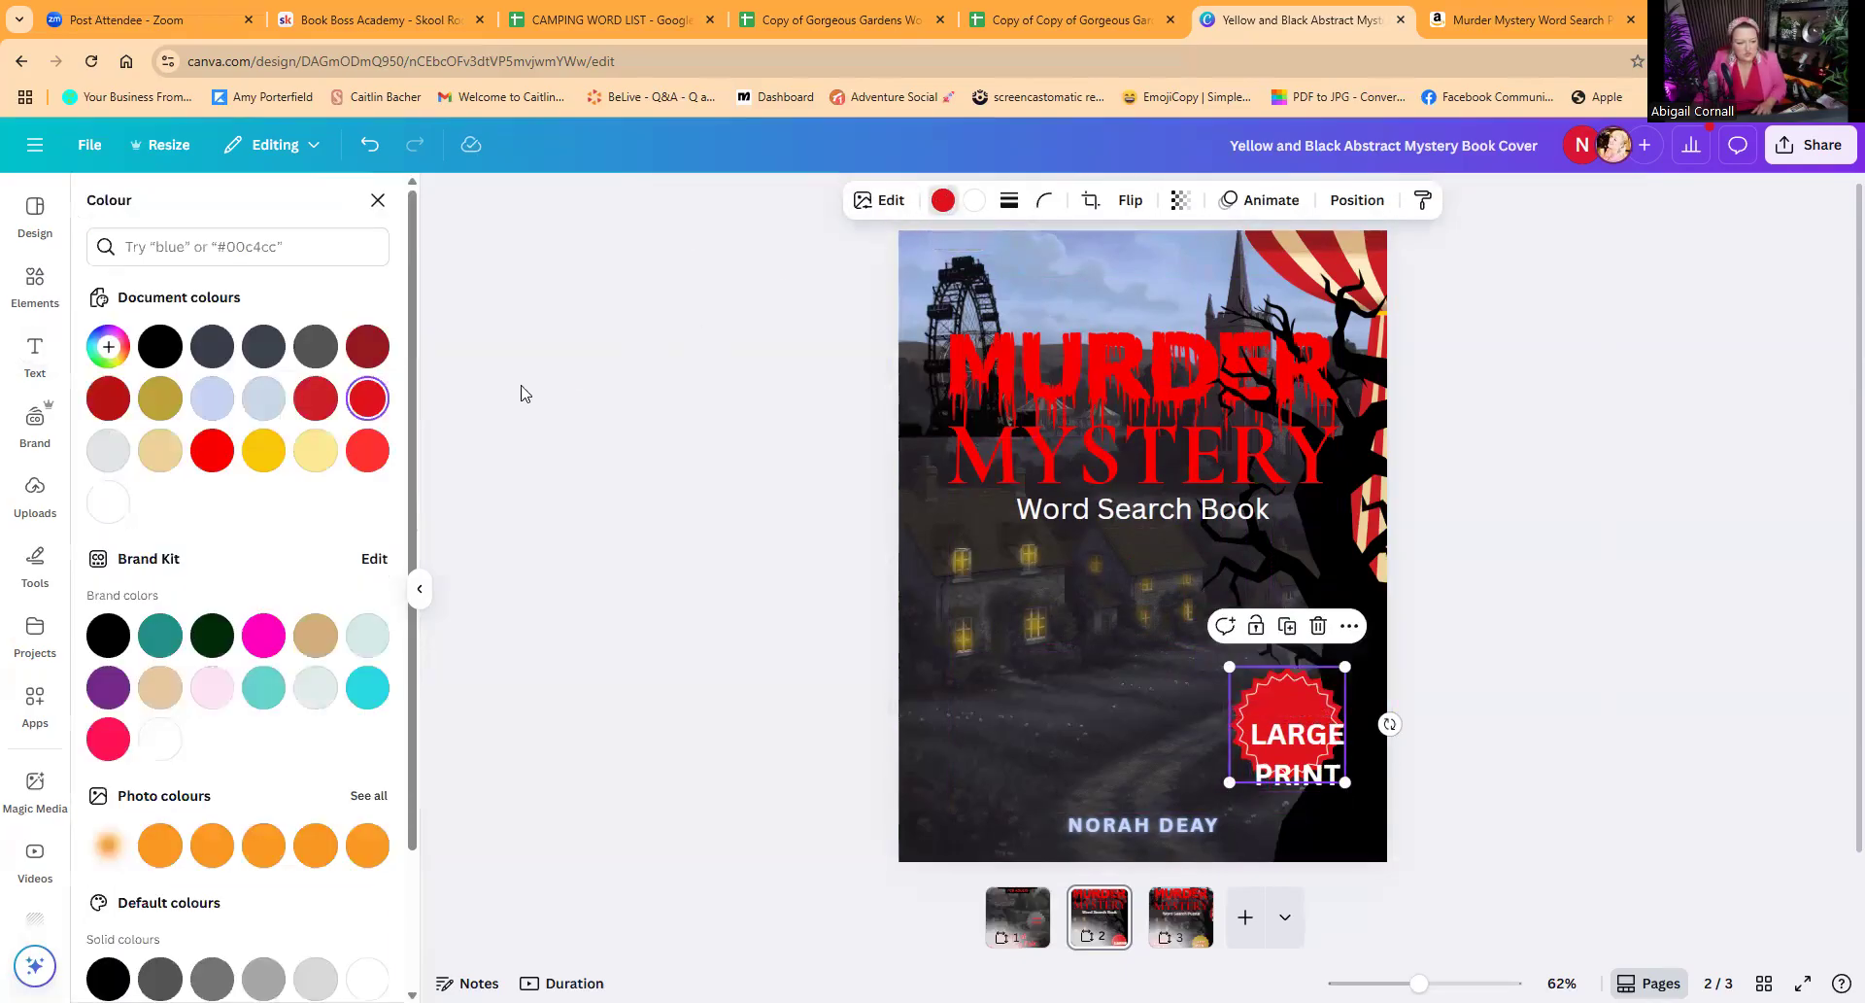
{"action": "left_click", "coordinate": [158, 400]}
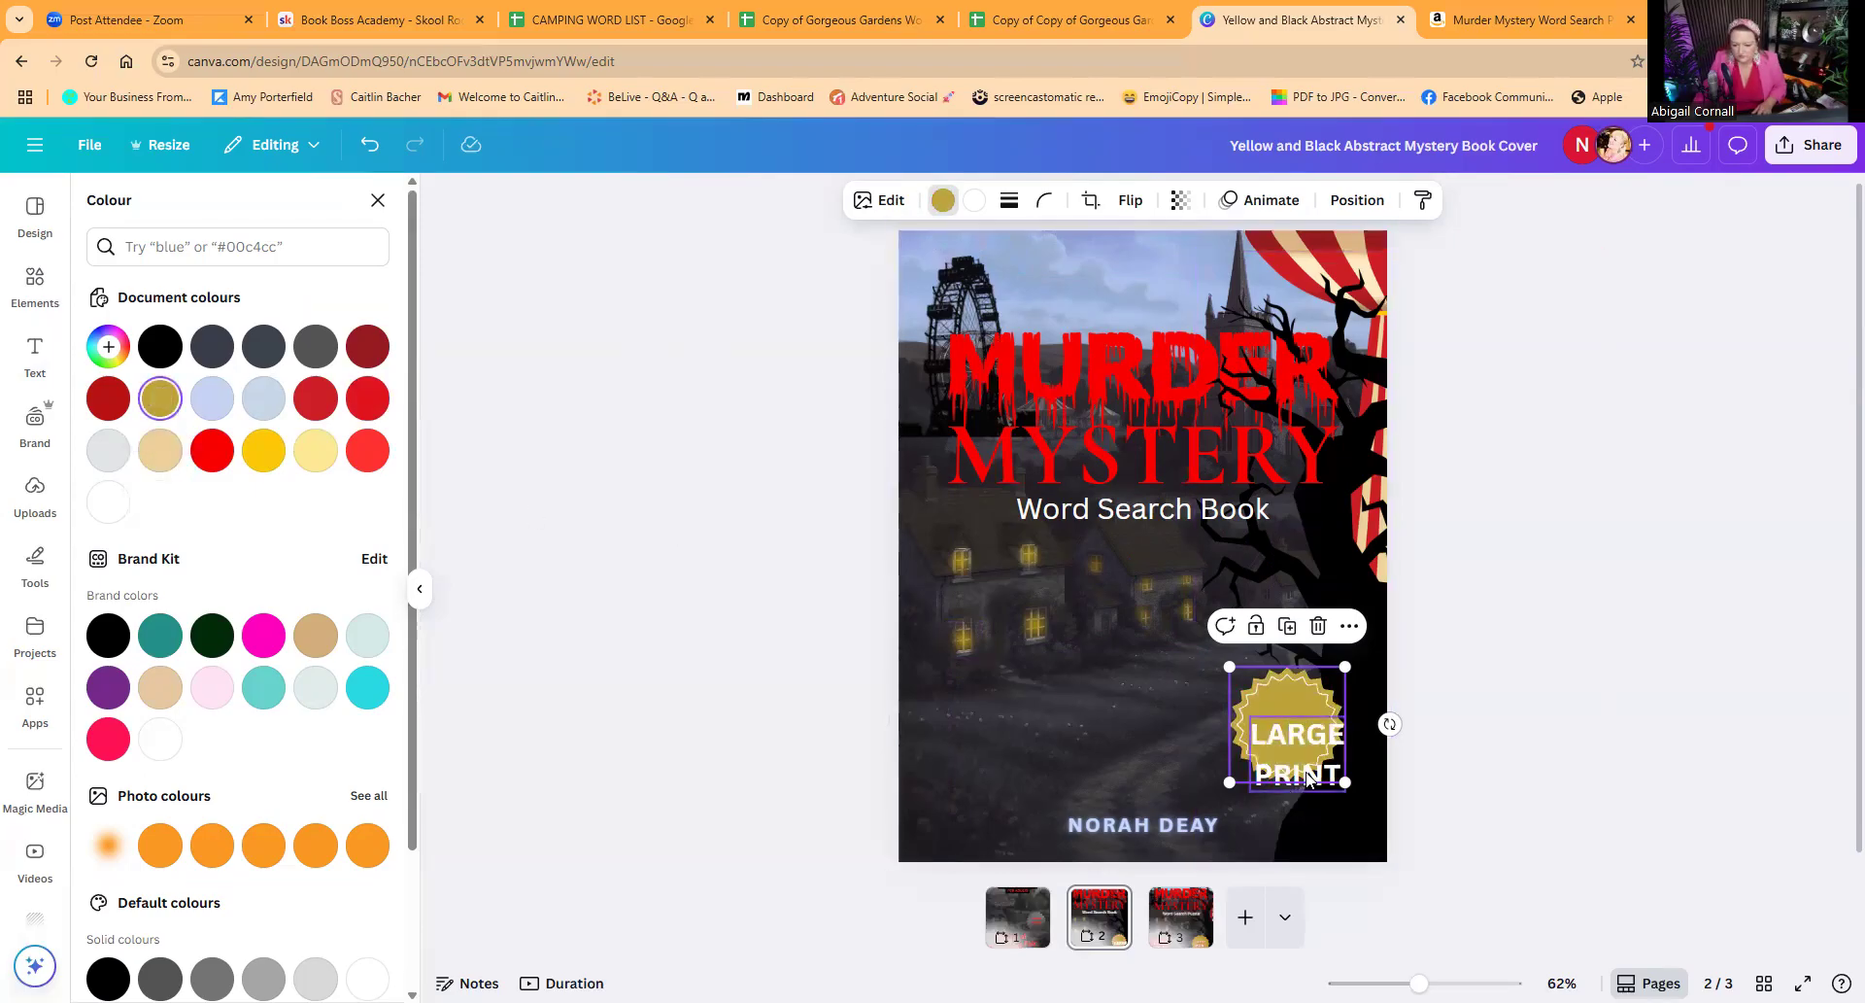
Step: Tighten the "LARGE PRINT" line spacing to 0.96, scale the text to about size 25.4 and centre it inside the badge
{"action": "left_click", "coordinate": [1302, 705]}
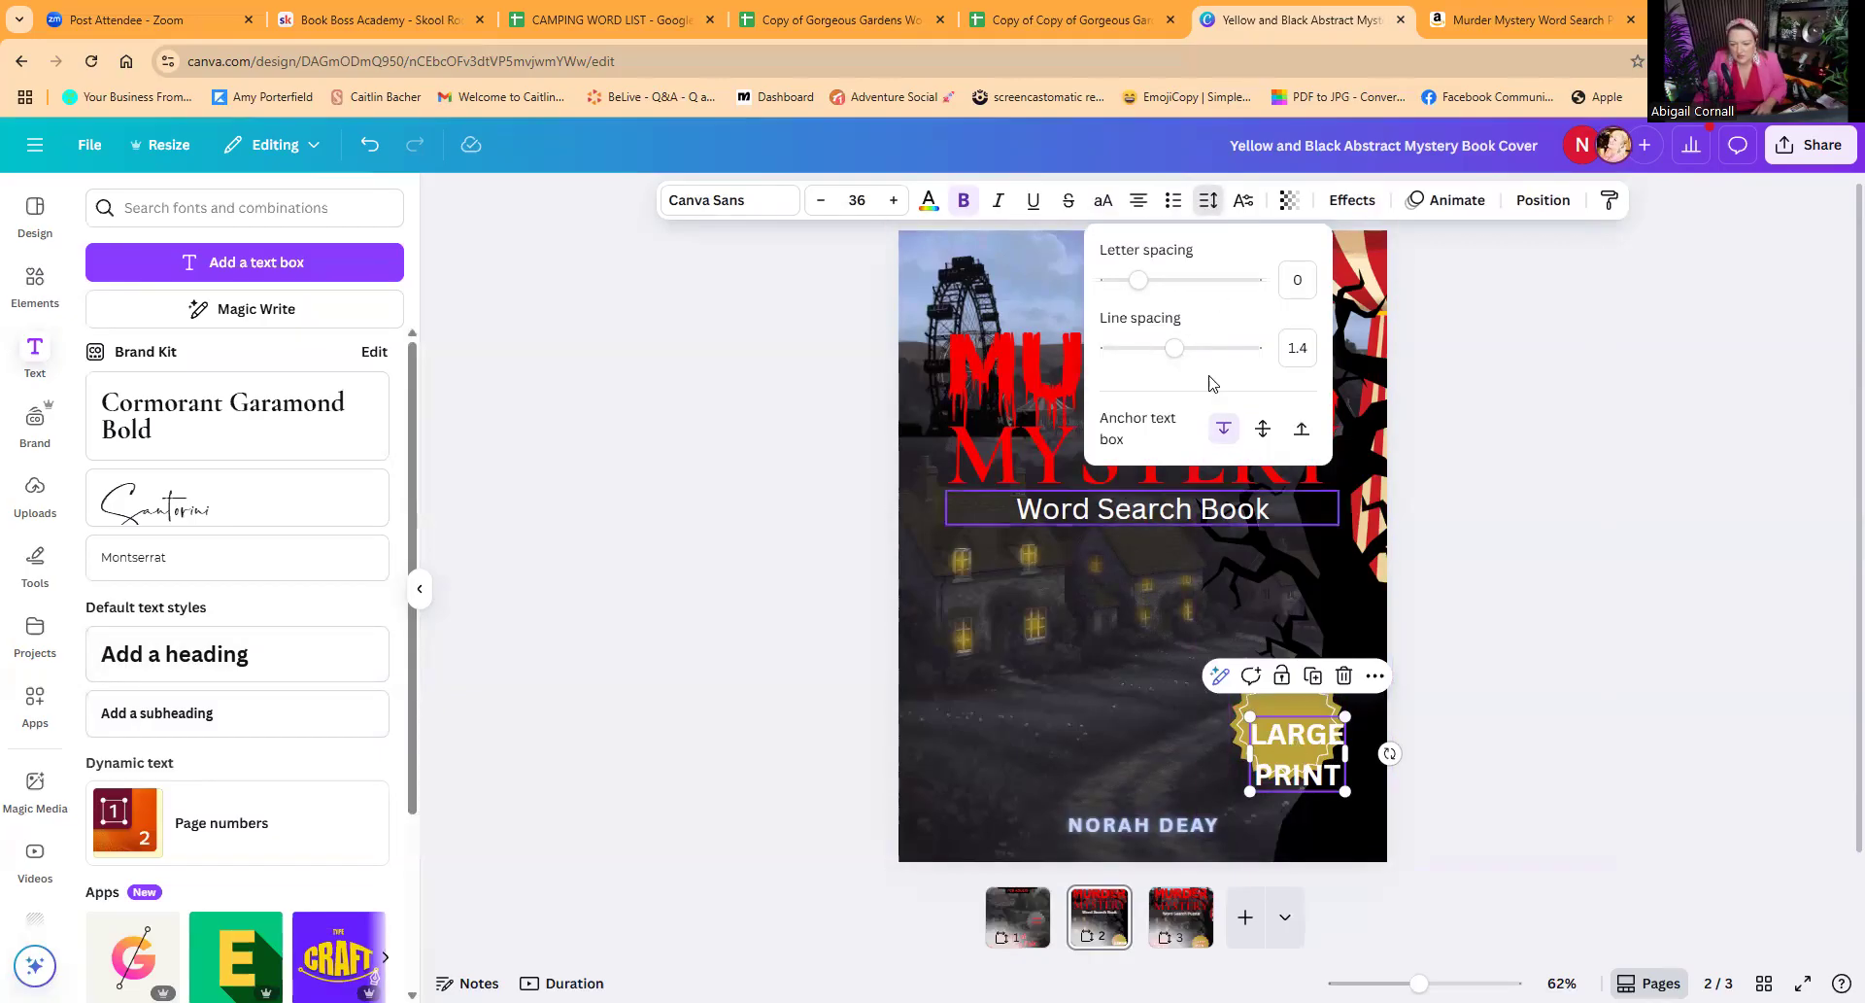
{"action": "left_click_drag", "start_coordinate": [1174, 348], "coordinate": [1136, 346]}
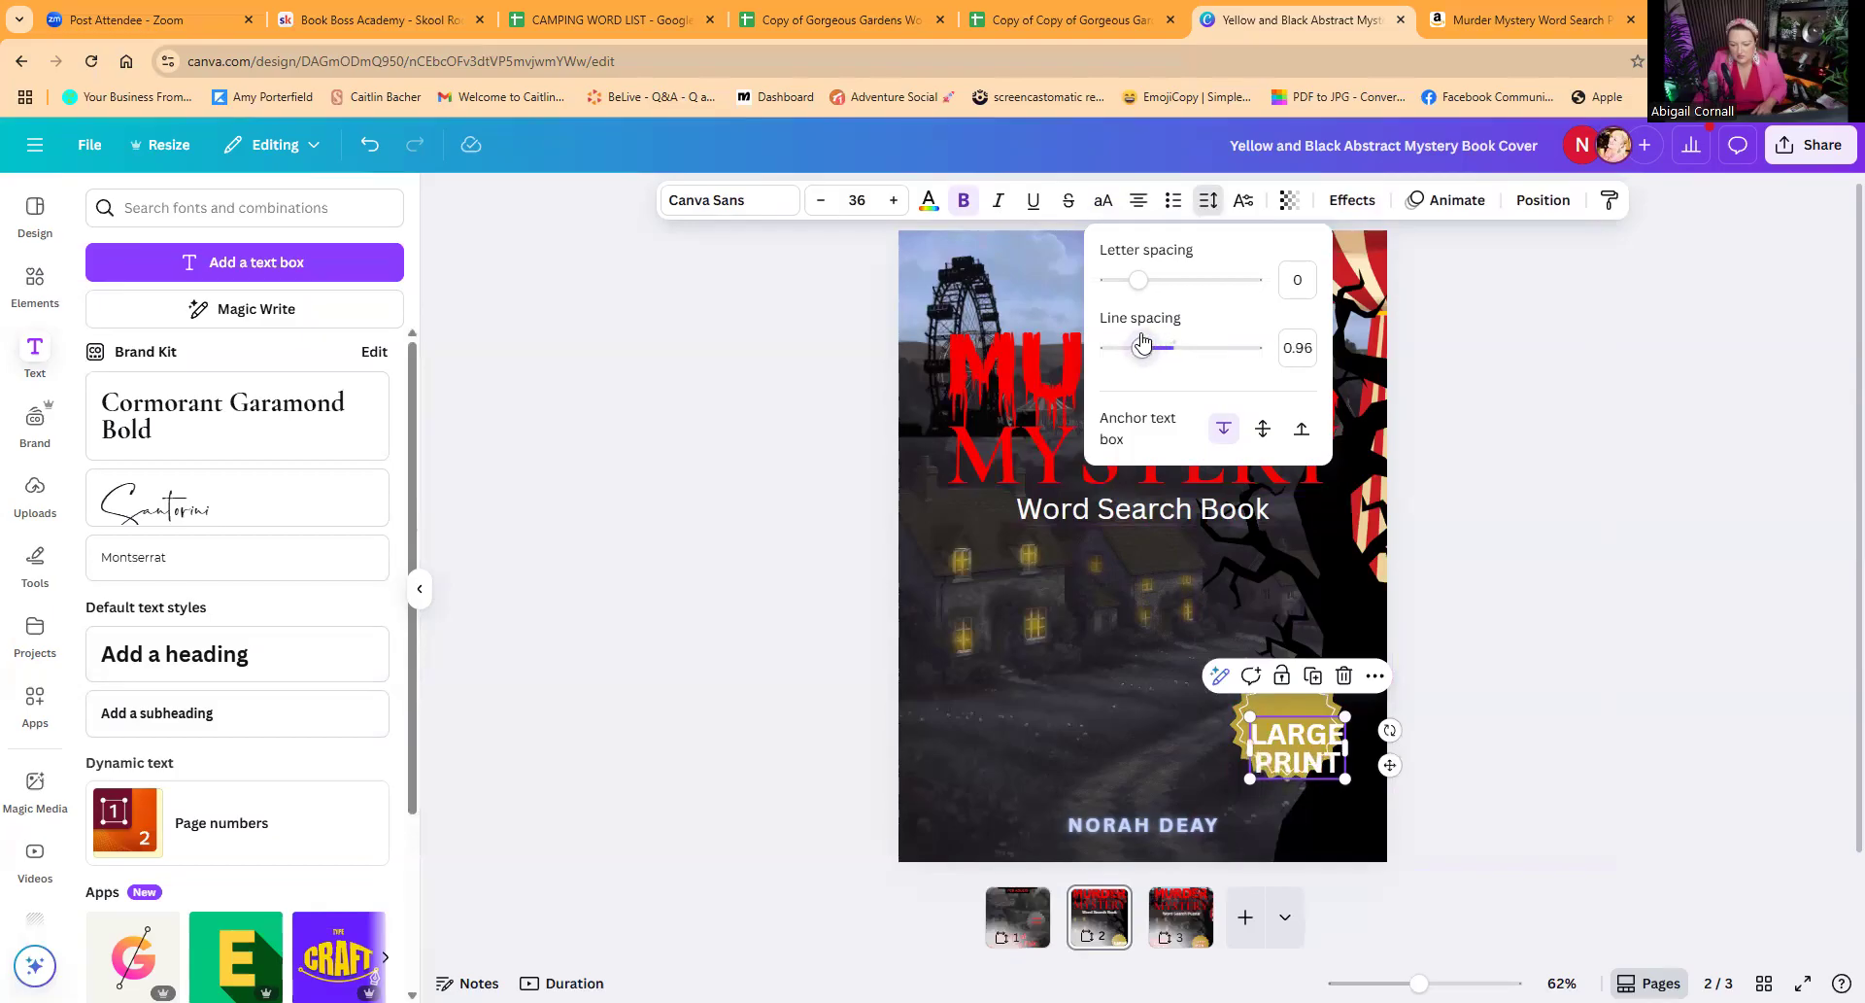
{"action": "left_click_drag", "start_coordinate": [1346, 780], "coordinate": [1279, 722]}
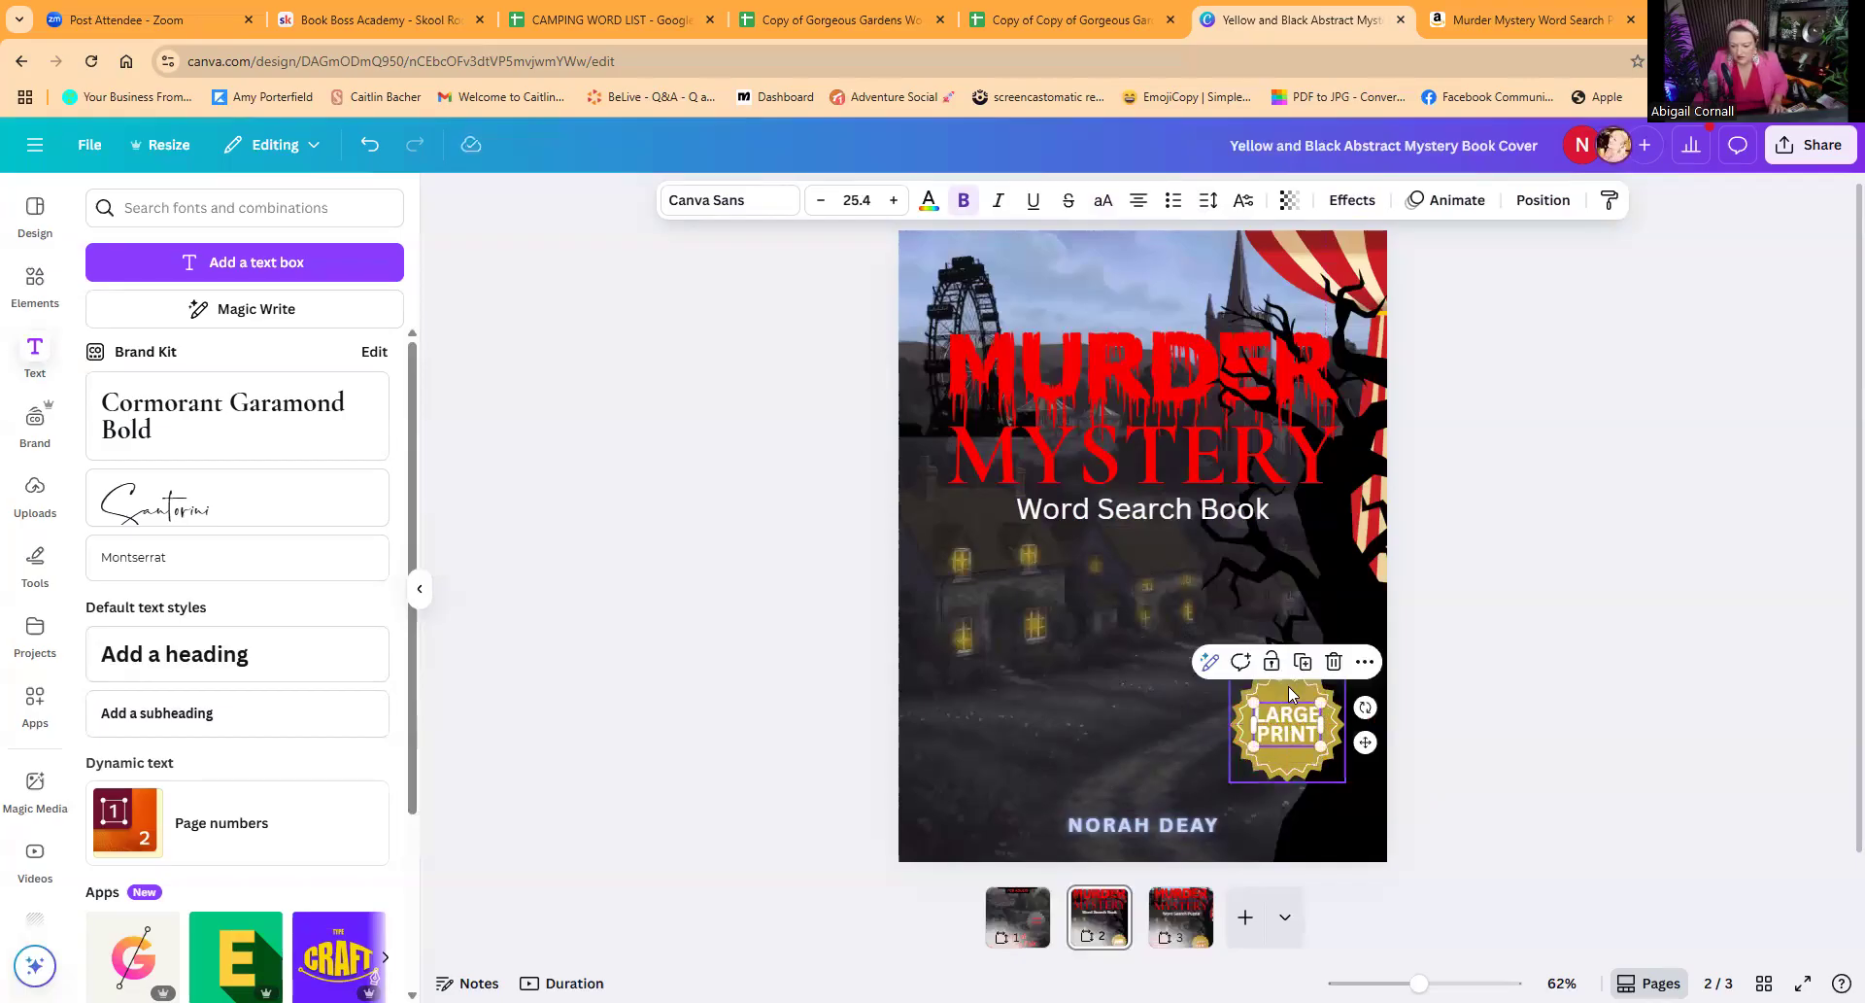
Step: Change the badge's inner white line to the bright red from the document colours
{"action": "left_click", "coordinate": [1293, 688]}
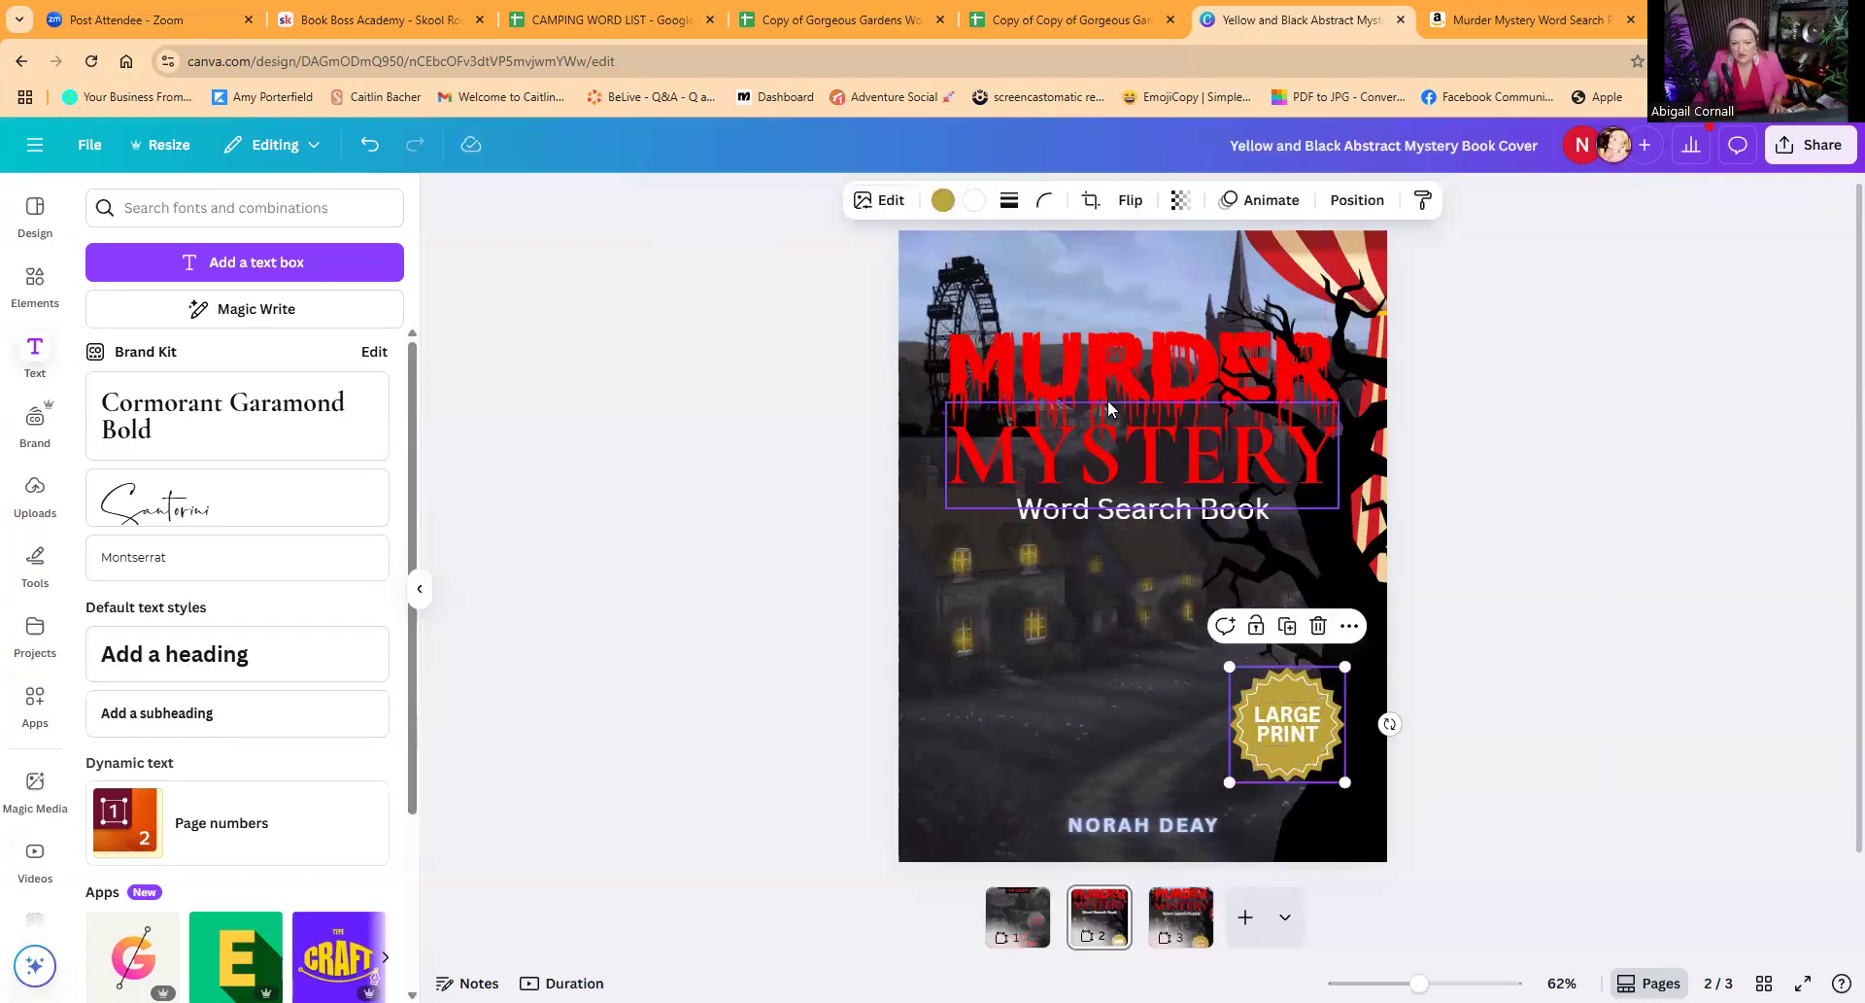
{"action": "left_click", "coordinate": [974, 202]}
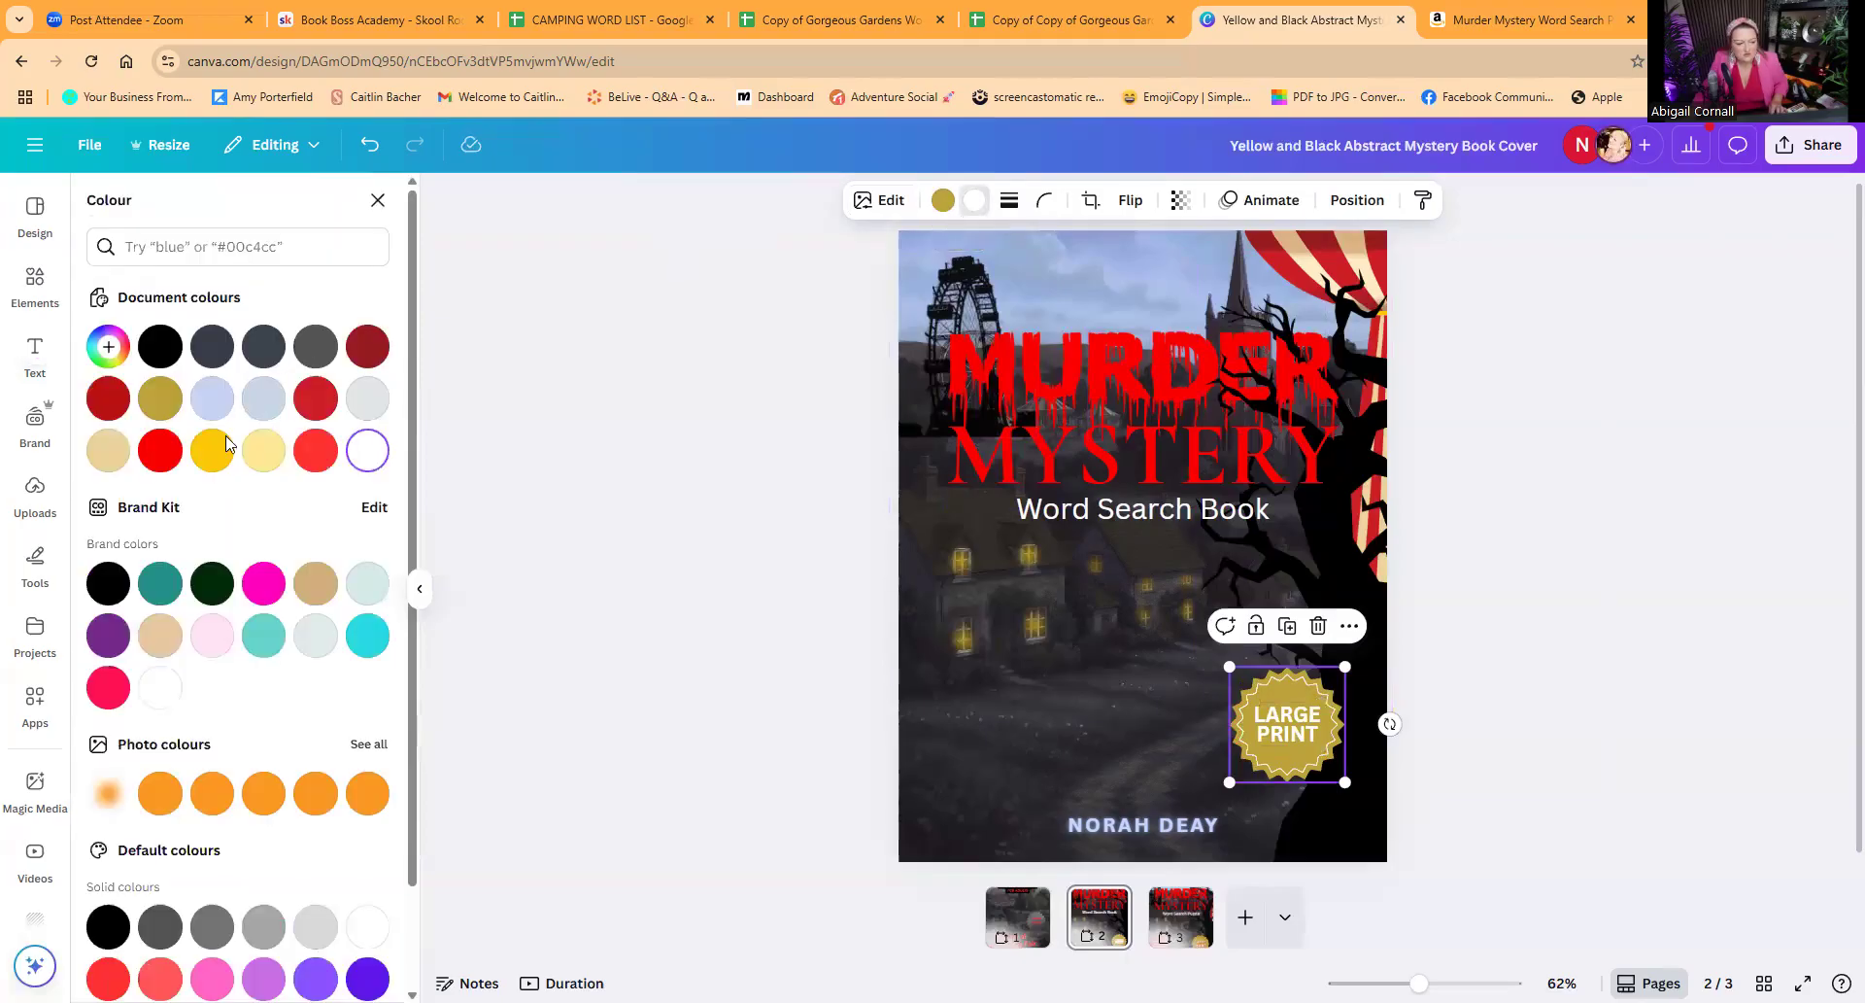
{"action": "left_click", "coordinate": [160, 450]}
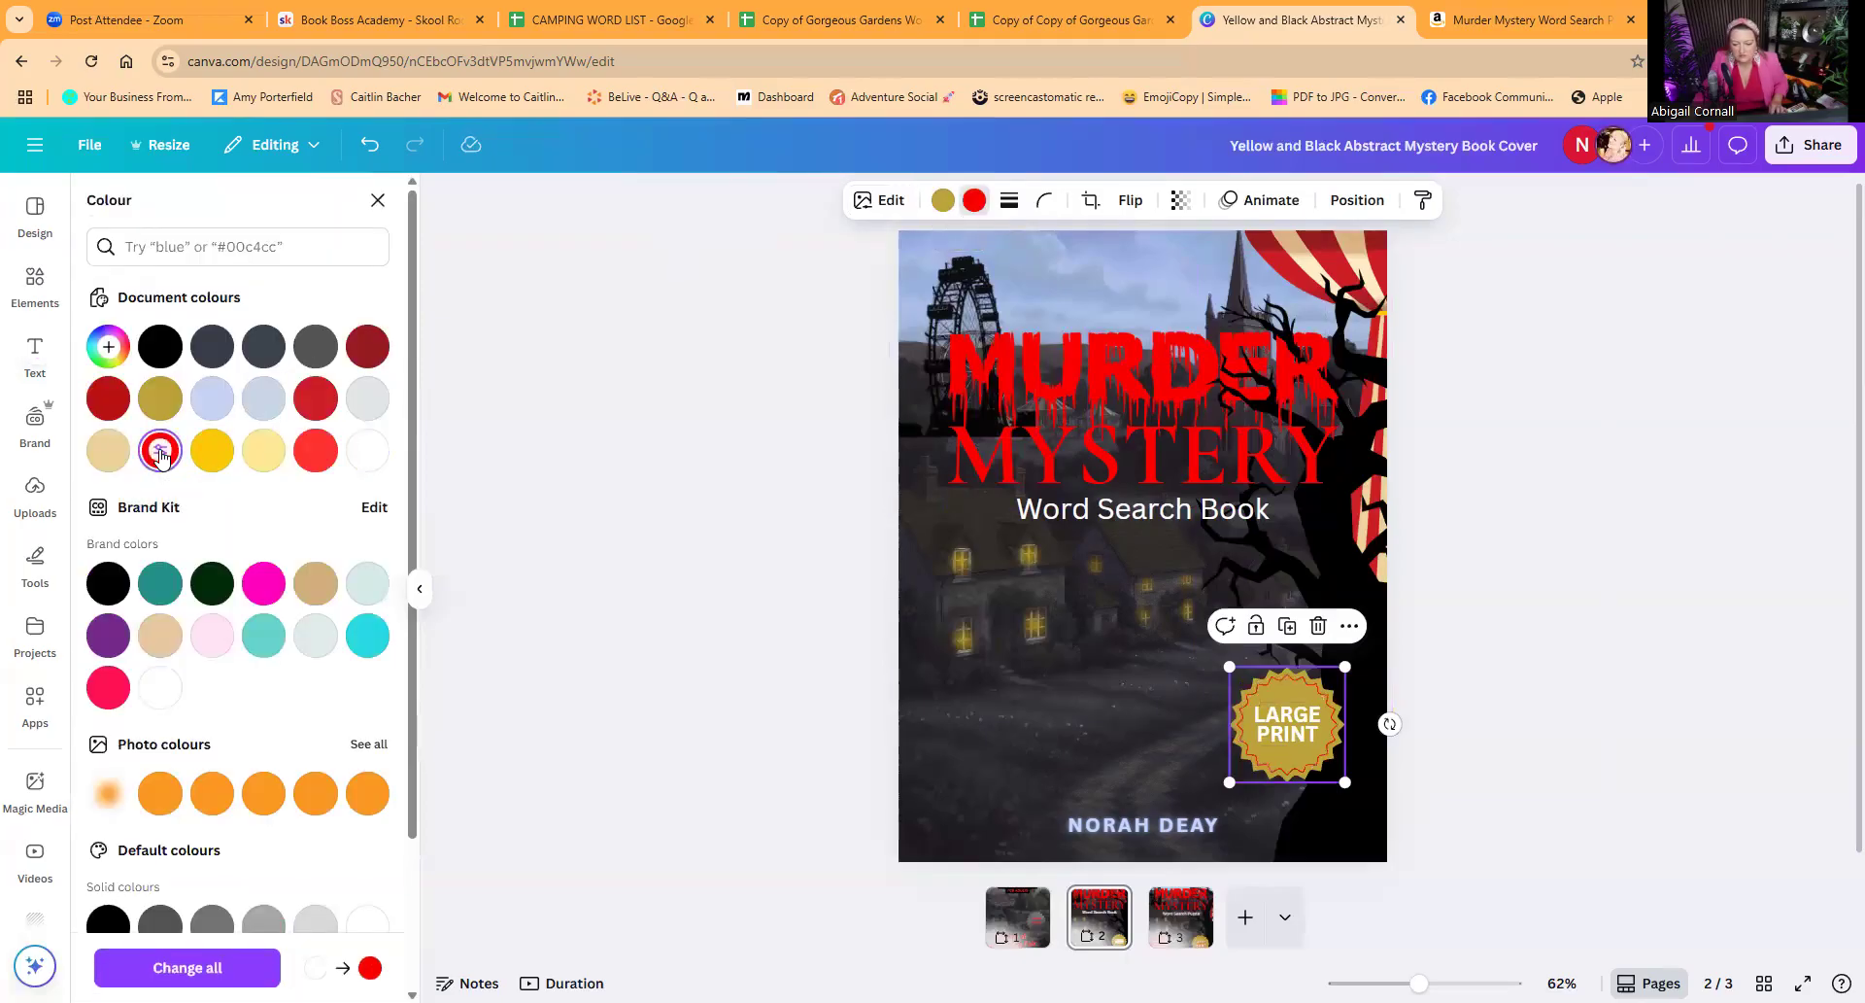
Step: Apply the Outline text effect to "LARGE PRINT" in bright red with a thickness of 50
{"action": "left_click", "coordinate": [1281, 726]}
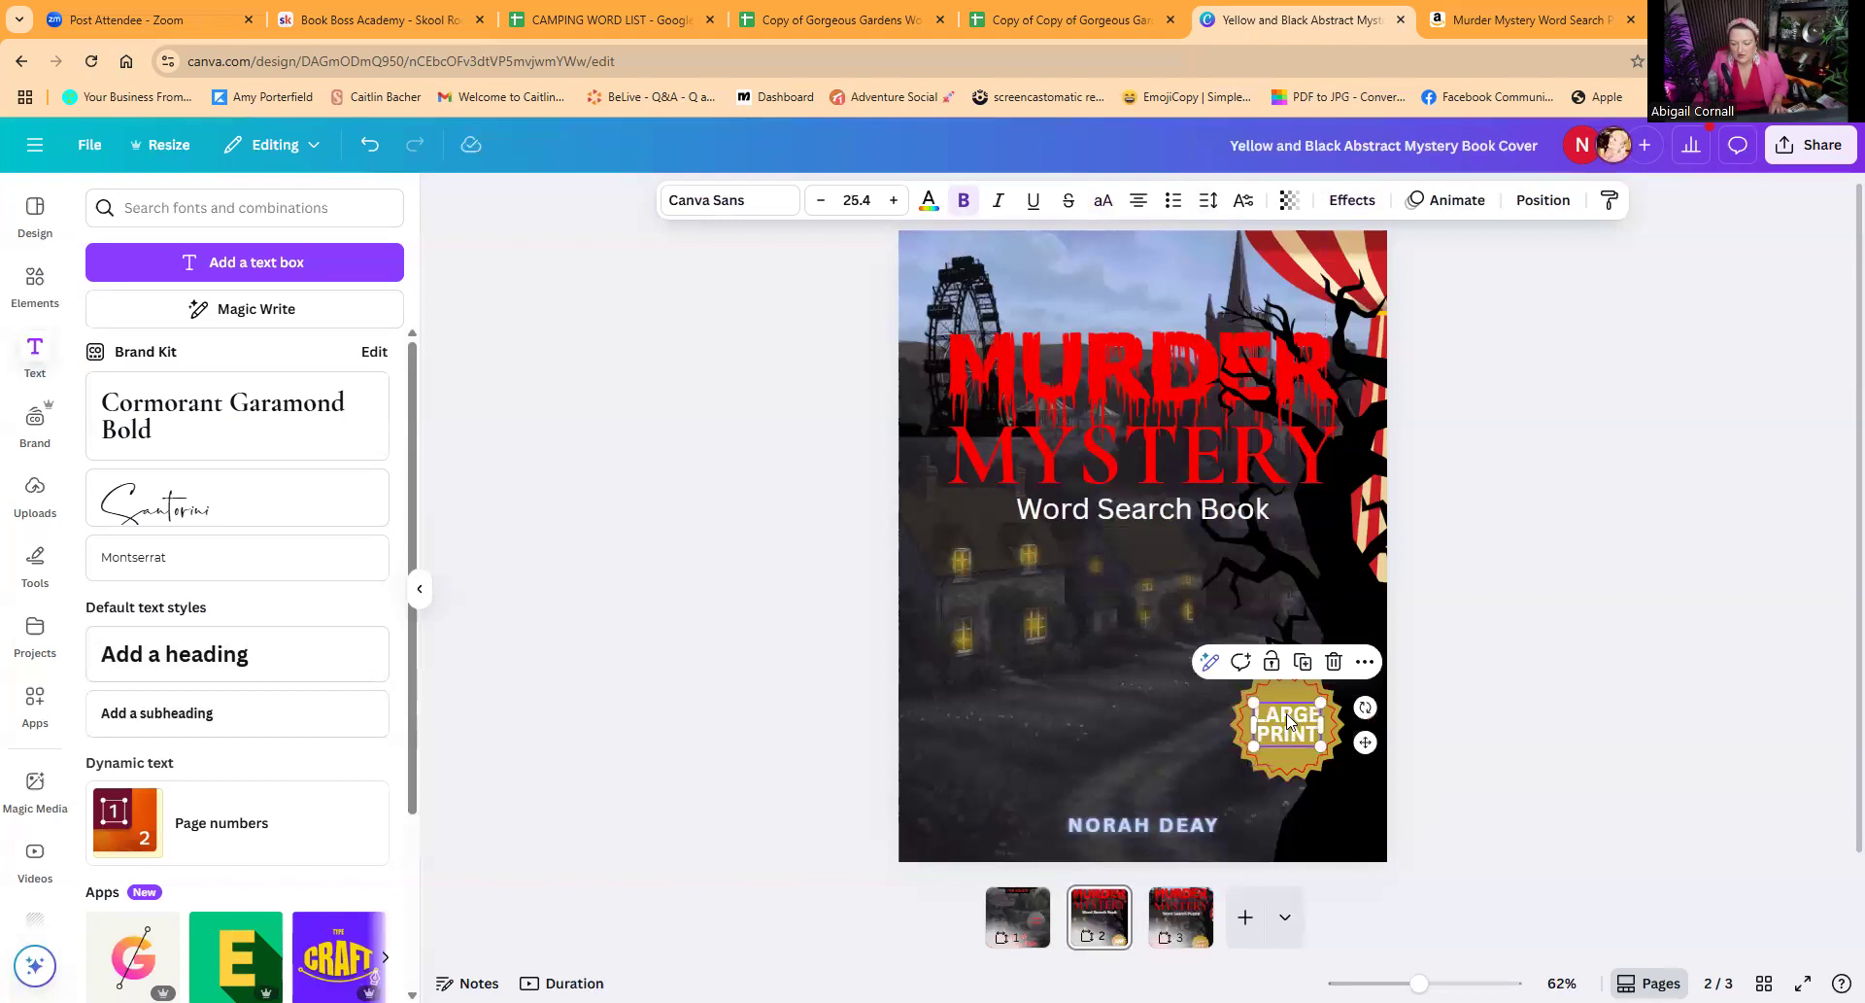
{"action": "left_click", "coordinate": [1362, 204]}
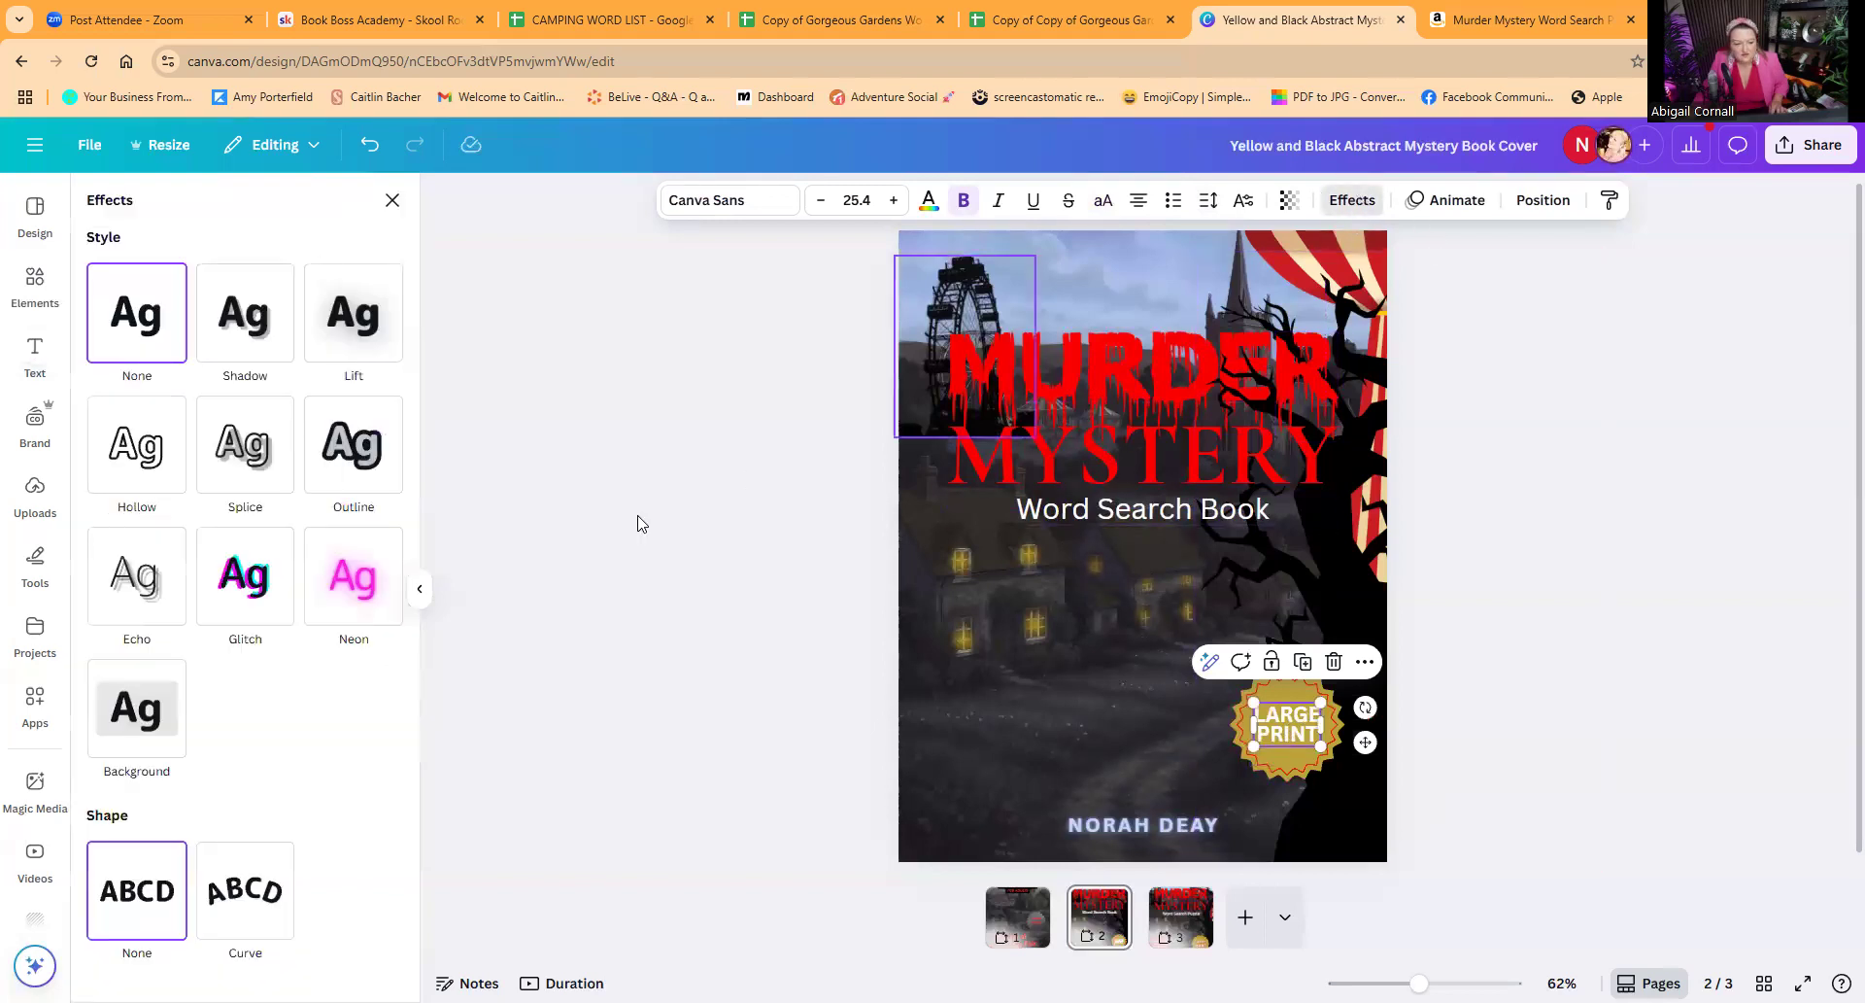
{"action": "left_click", "coordinate": [361, 473]}
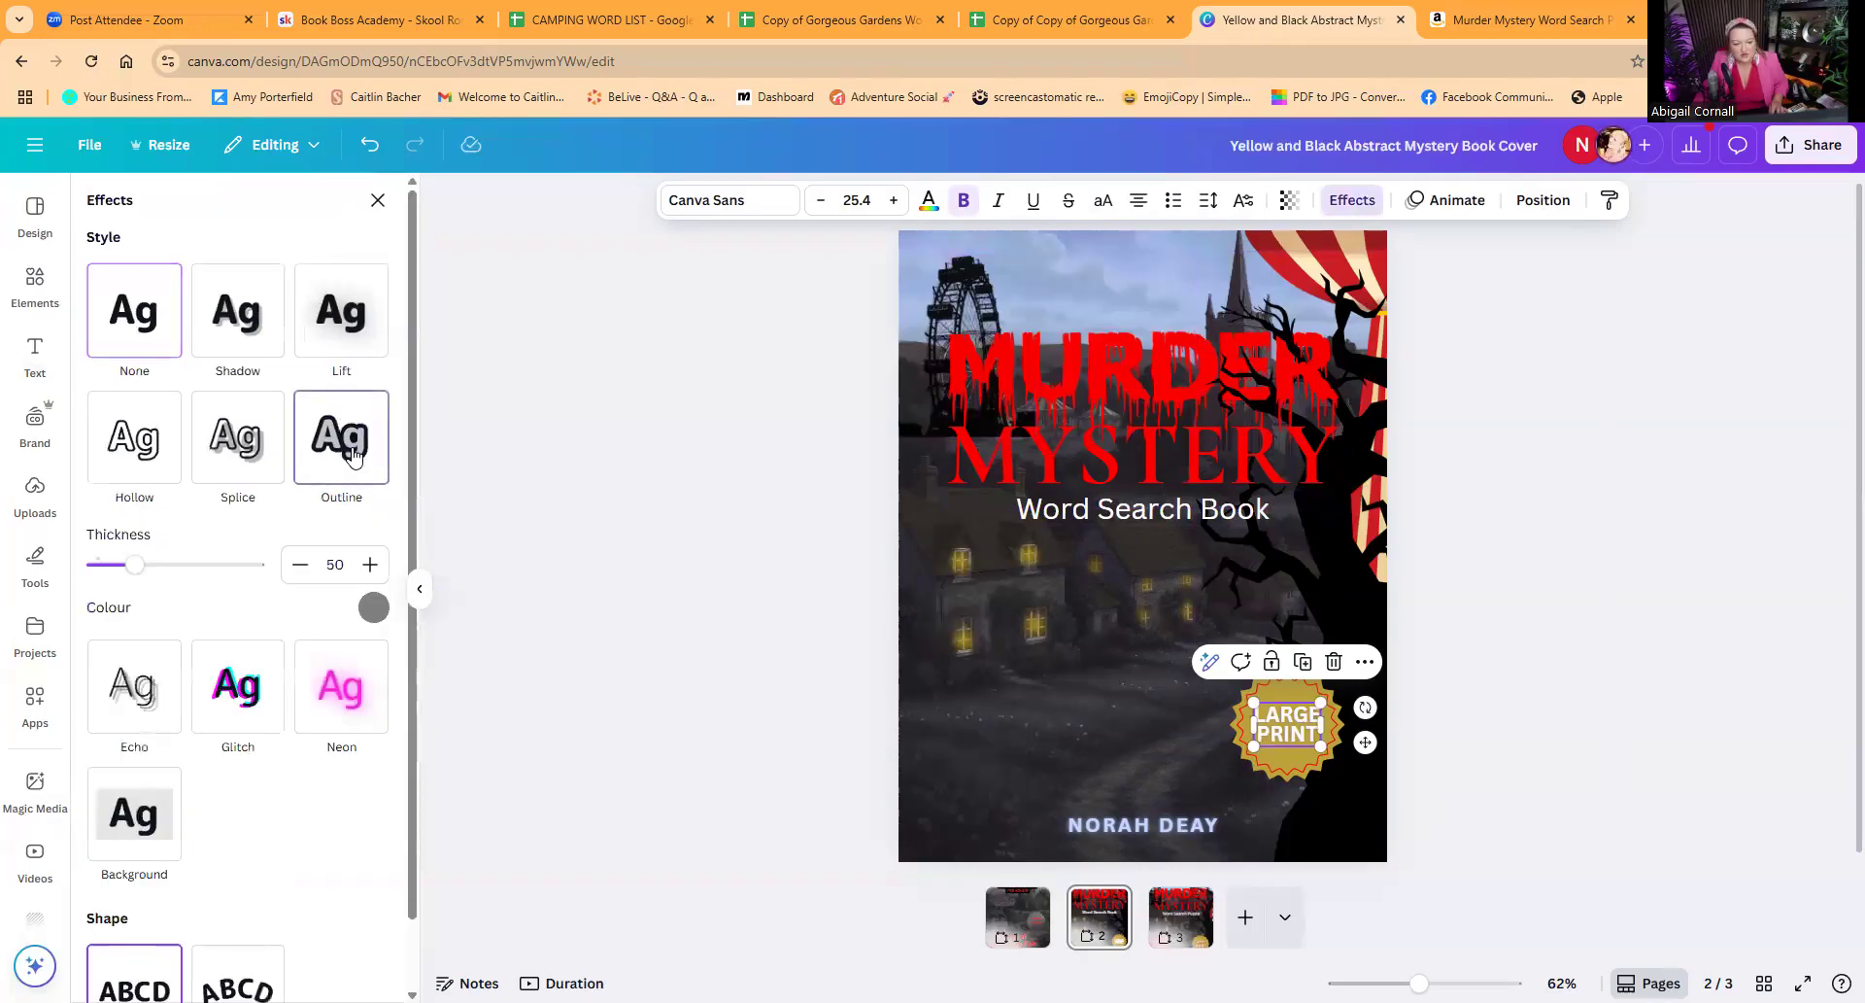
{"action": "left_click", "coordinate": [374, 608]}
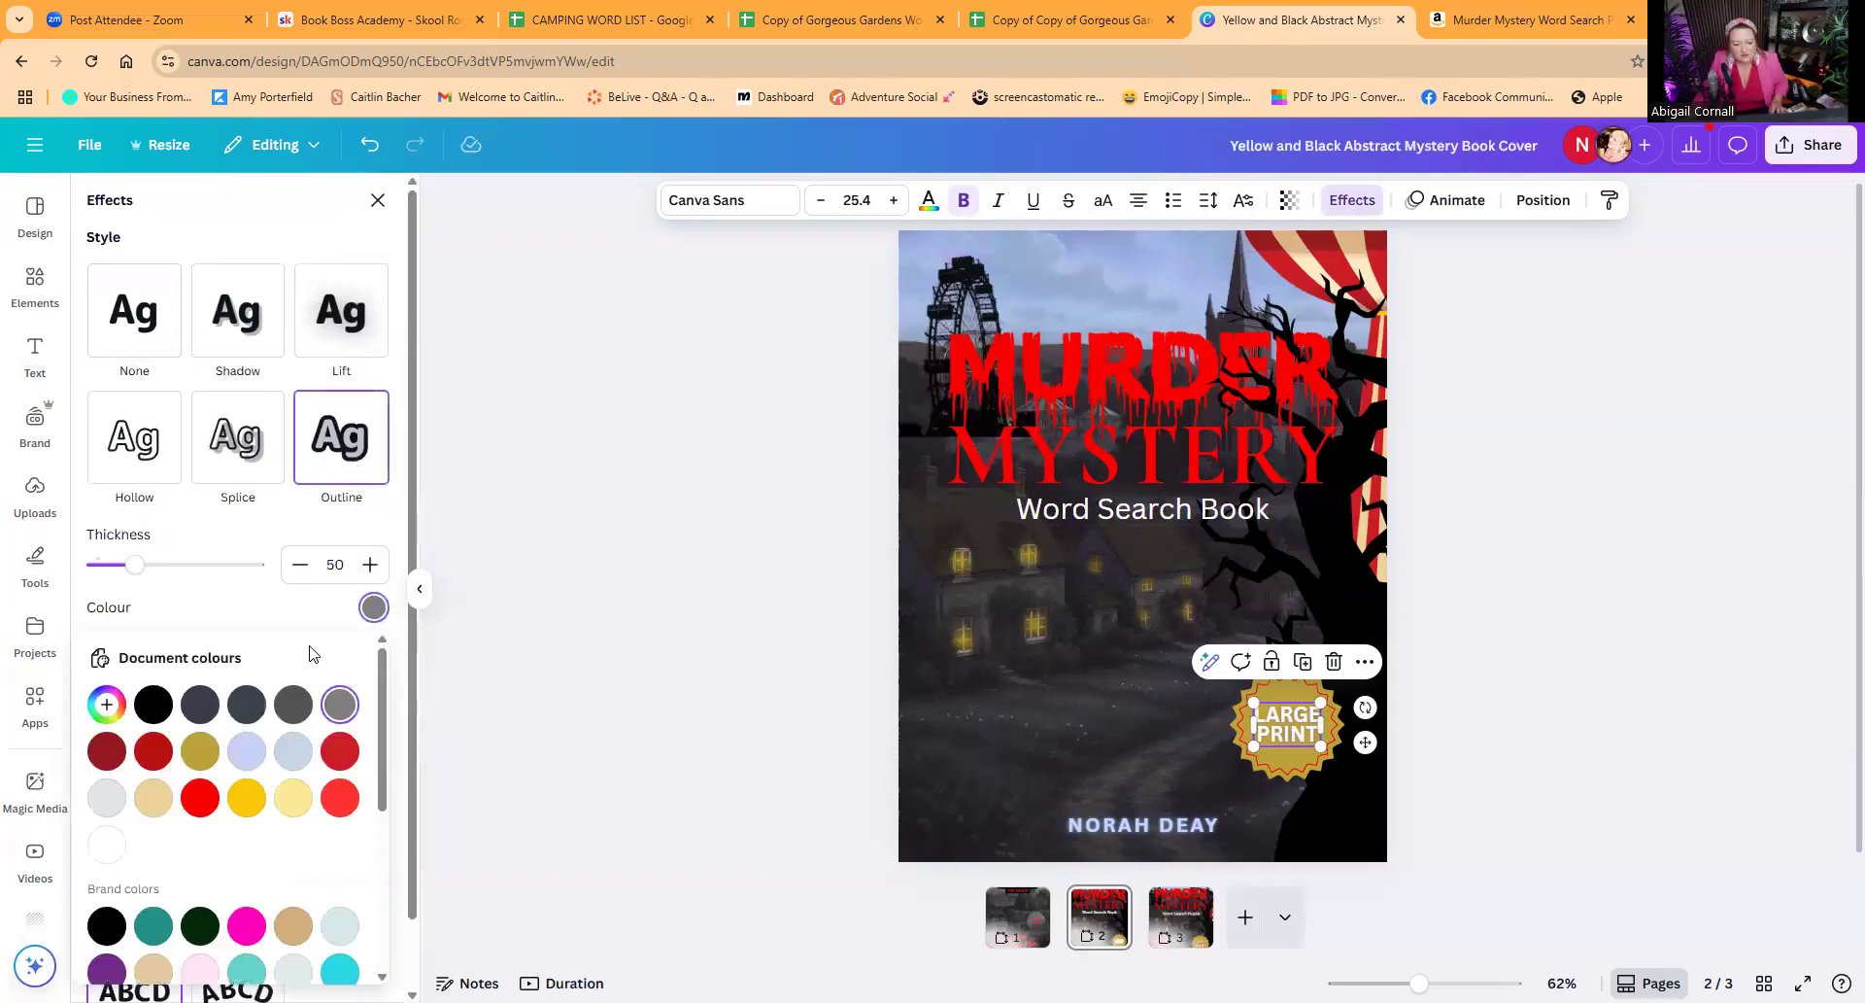
{"action": "left_click", "coordinate": [201, 798]}
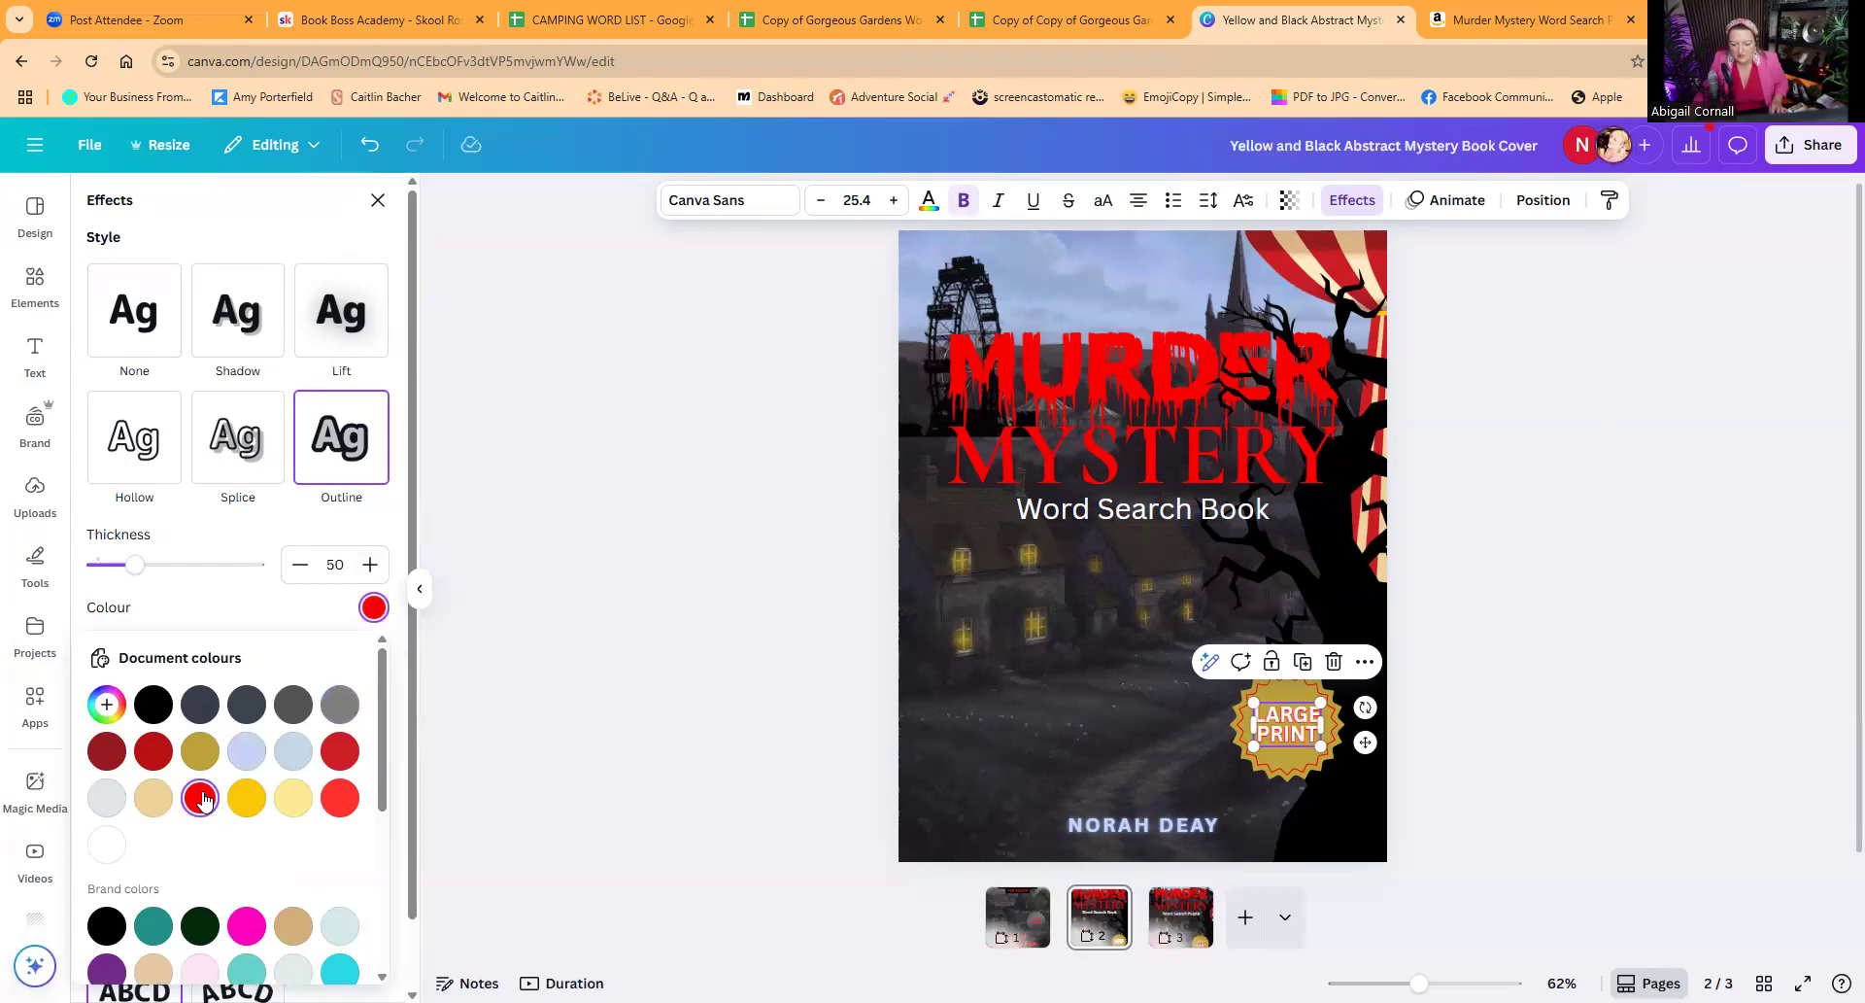
{"action": "left_click", "coordinate": [947, 749]}
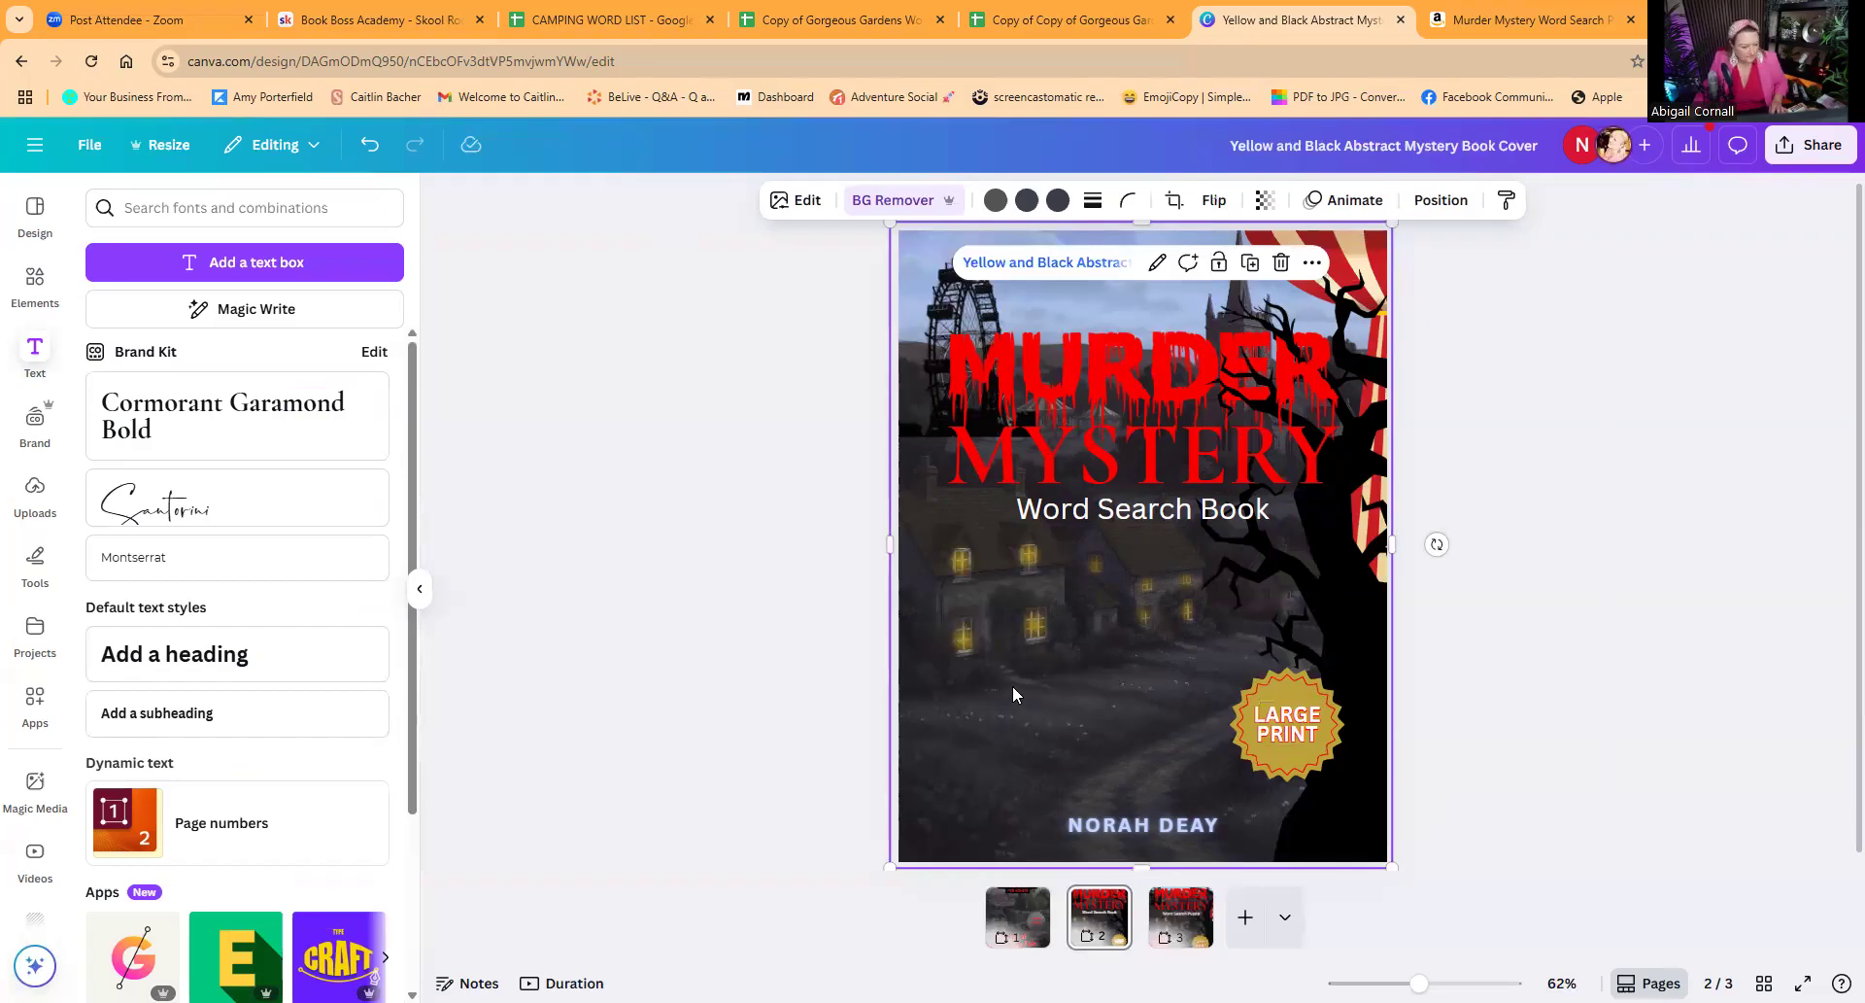
Step: Try the gold folded ribbon from the "price discount" graphics on the cover, flipped and scaled down
{"action": "left_click", "coordinate": [35, 280]}
{"action": "left_click", "coordinate": [185, 214]}
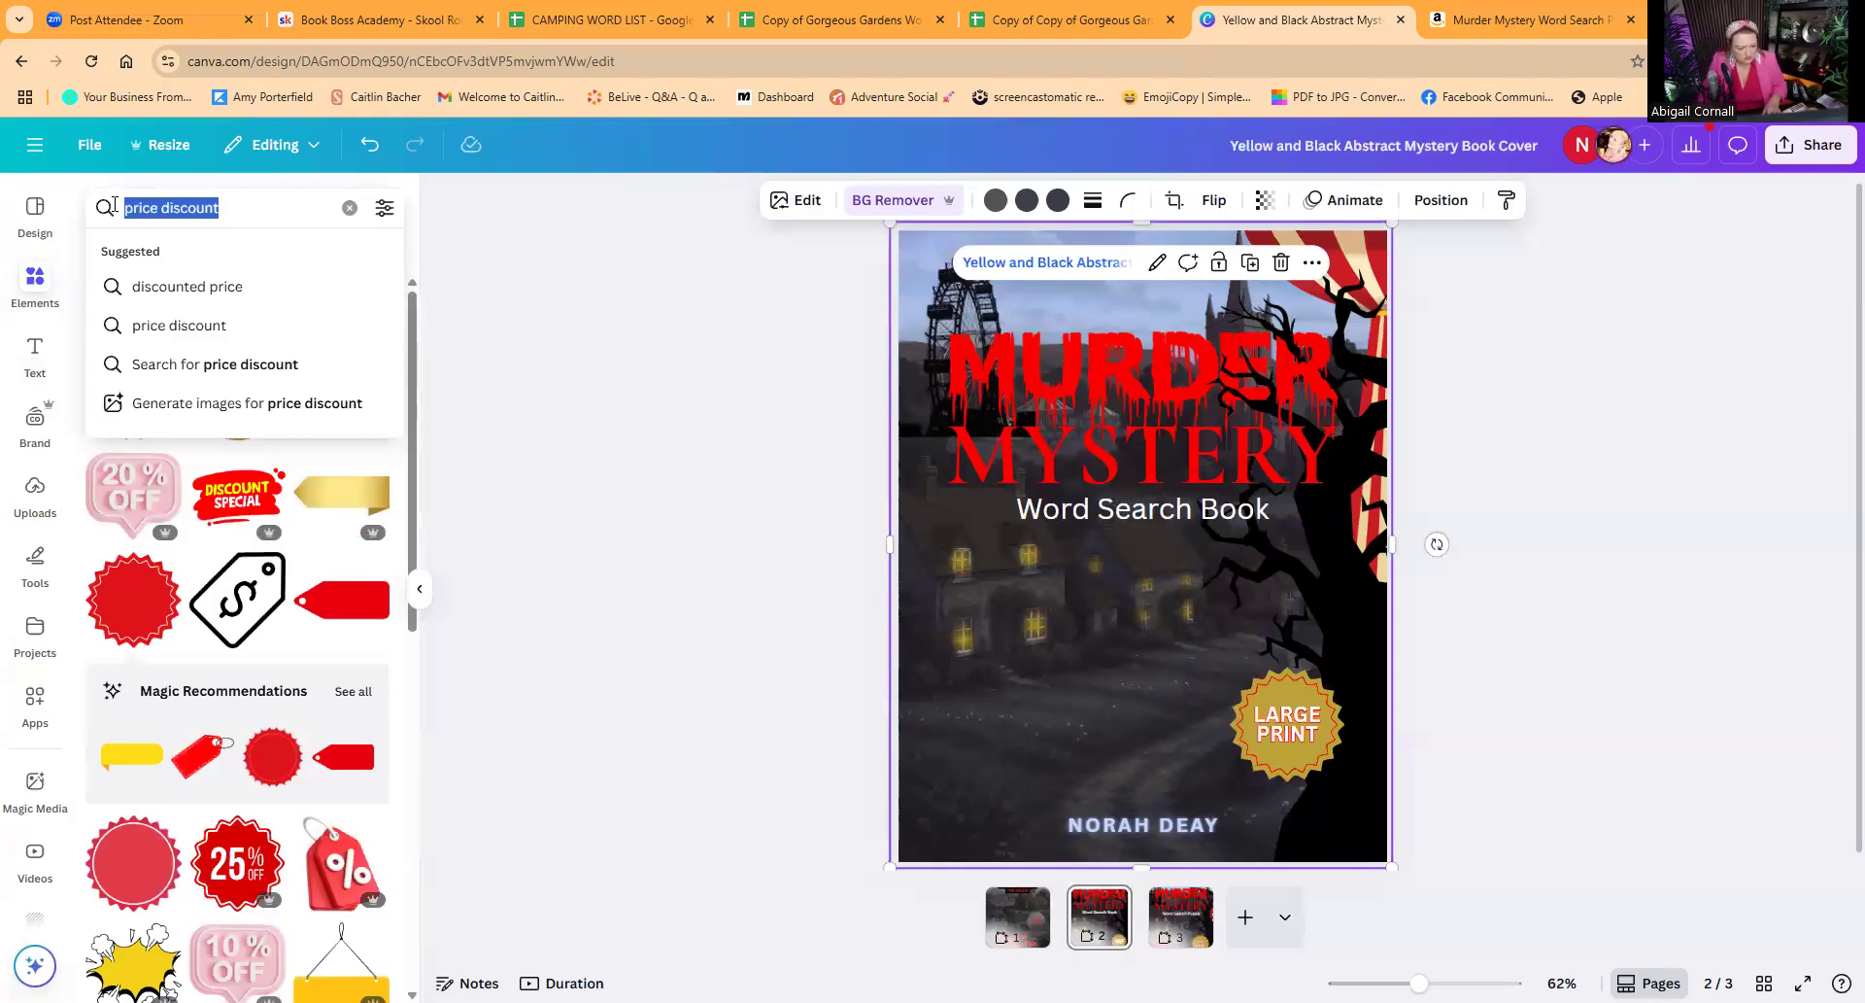
{"action": "left_click", "coordinate": [342, 498]}
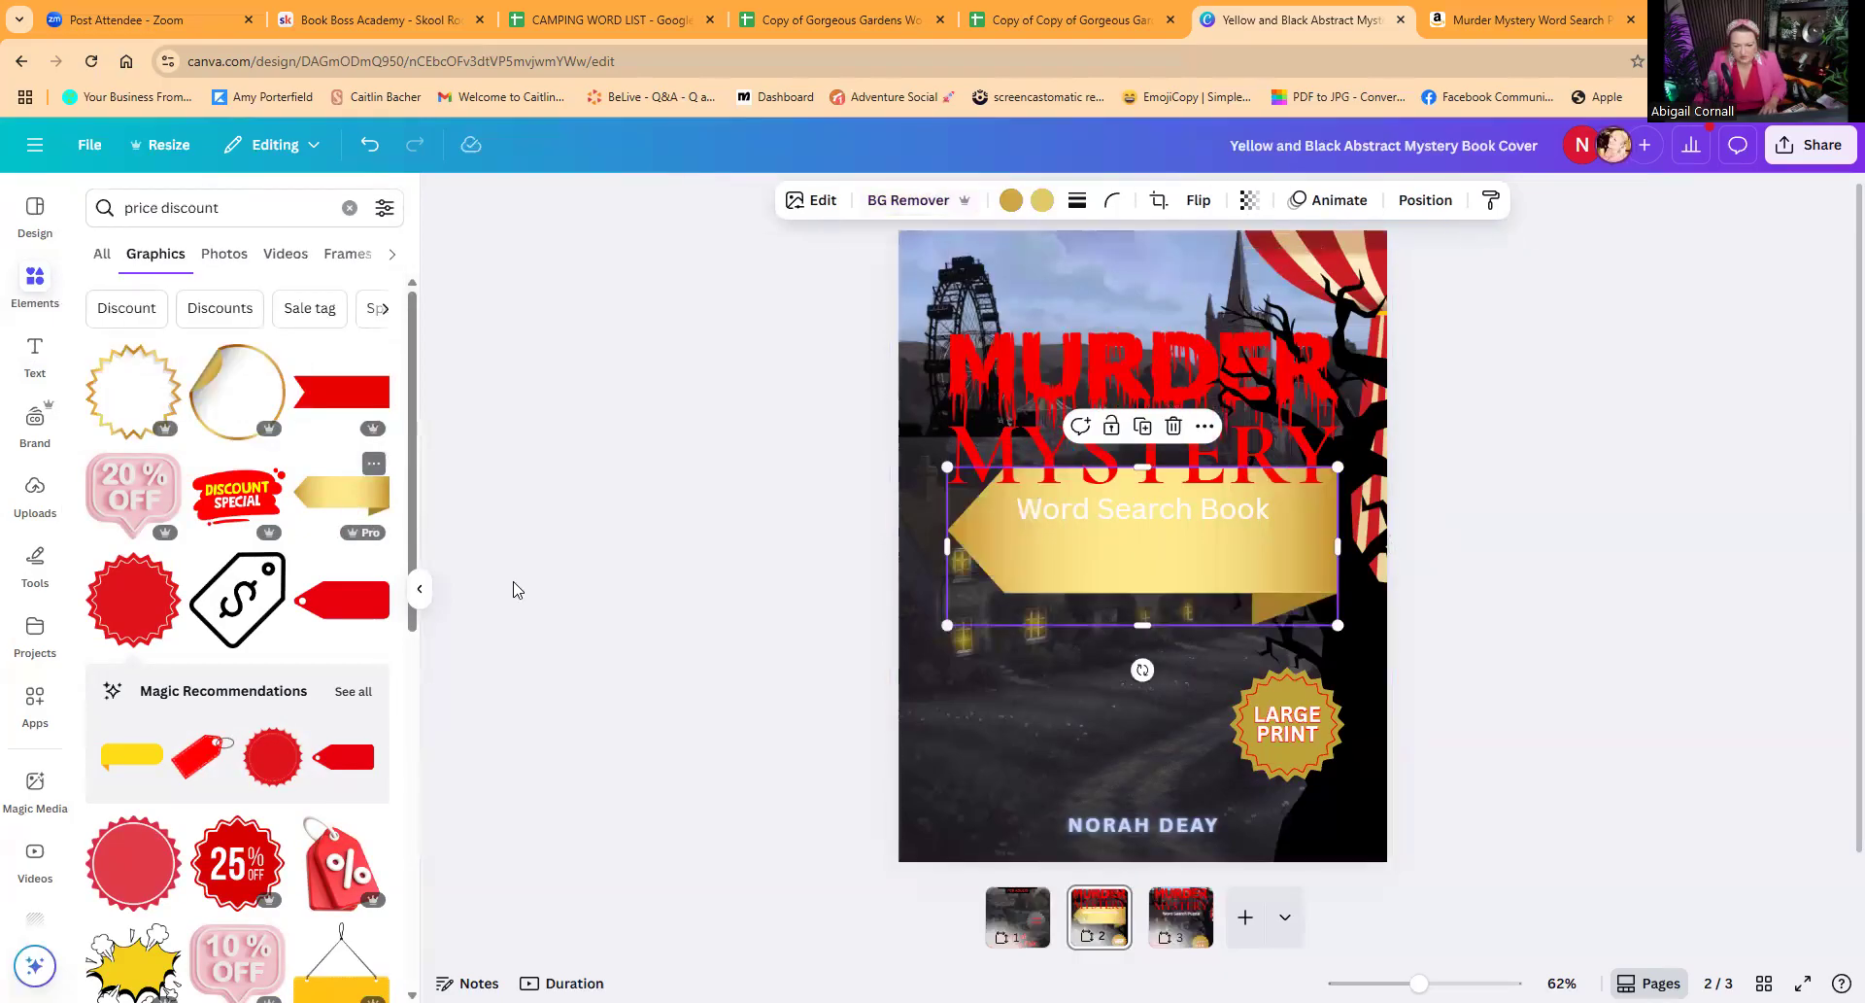
{"action": "left_click", "coordinate": [1197, 199]}
{"action": "left_click", "coordinate": [1205, 251]}
{"action": "left_click_drag", "start_coordinate": [1338, 466], "coordinate": [1238, 507]}
{"action": "left_click_drag", "start_coordinate": [1115, 561], "coordinate": [658, 456]}
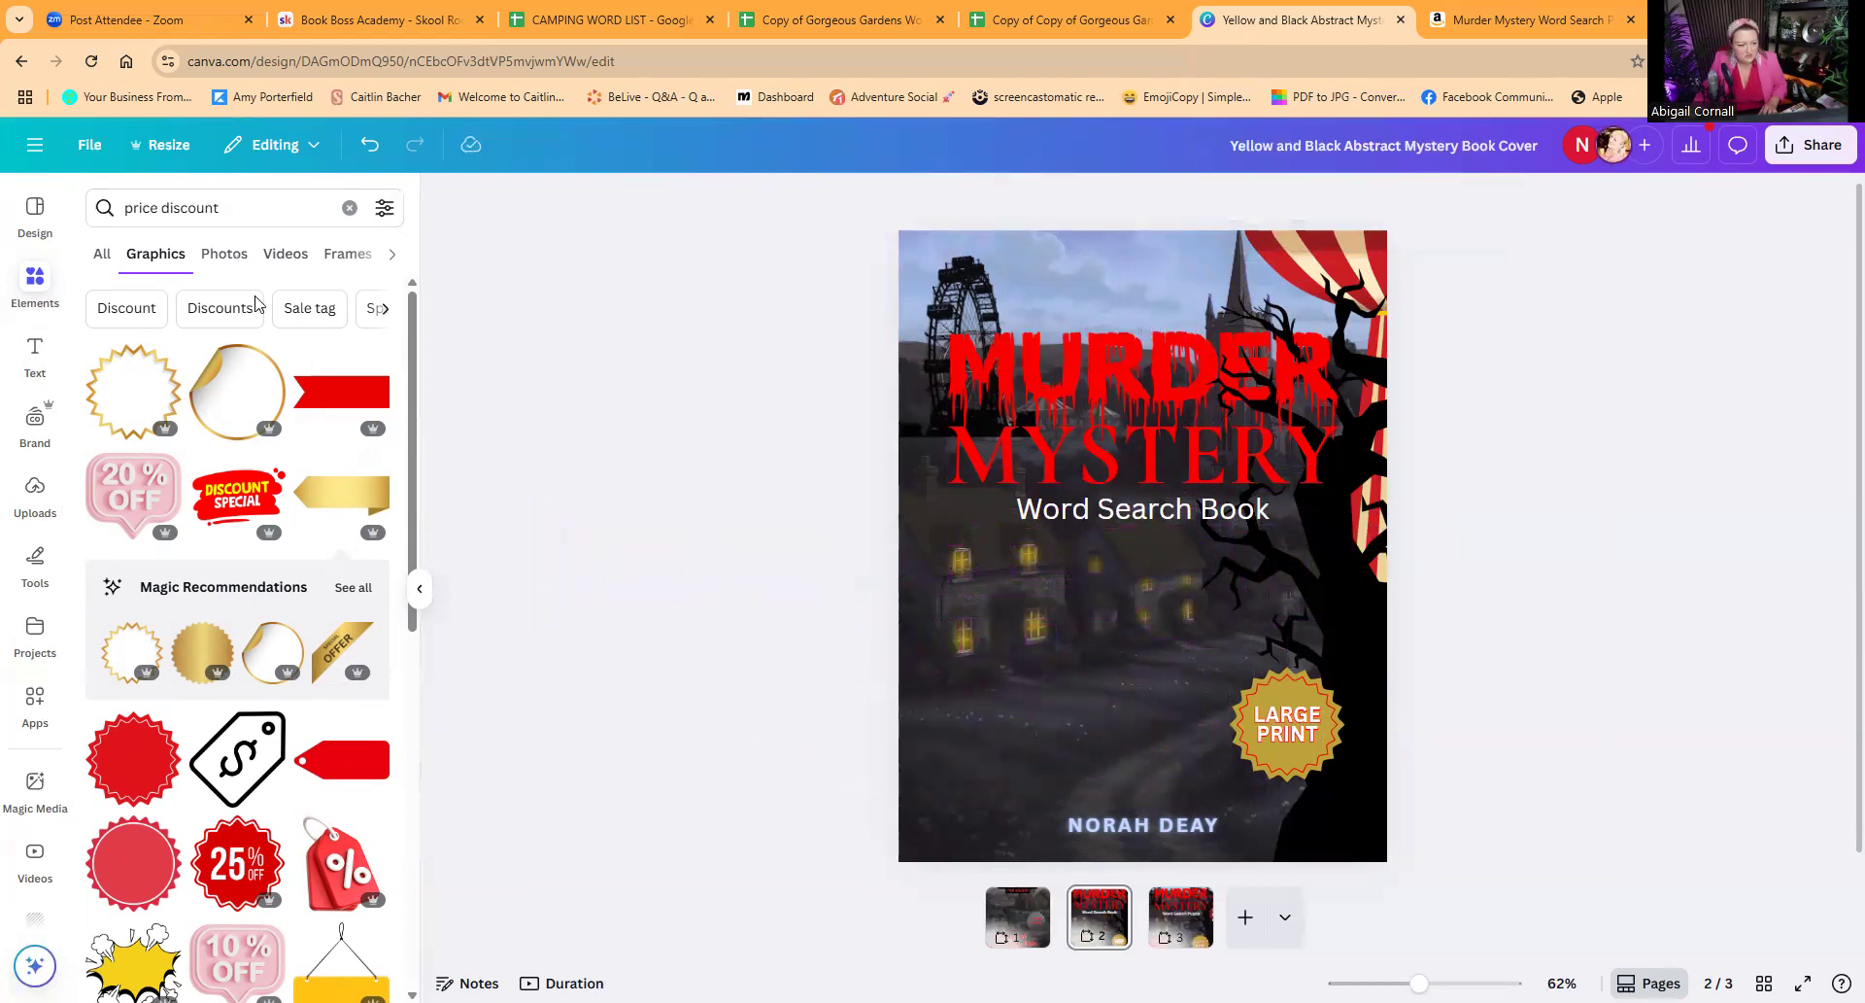
Step: Add the red ribbon banner, flip it horizontally, enlarge it and set it level with the badge, running off the cover's left edge
{"action": "left_click", "coordinate": [313, 397]}
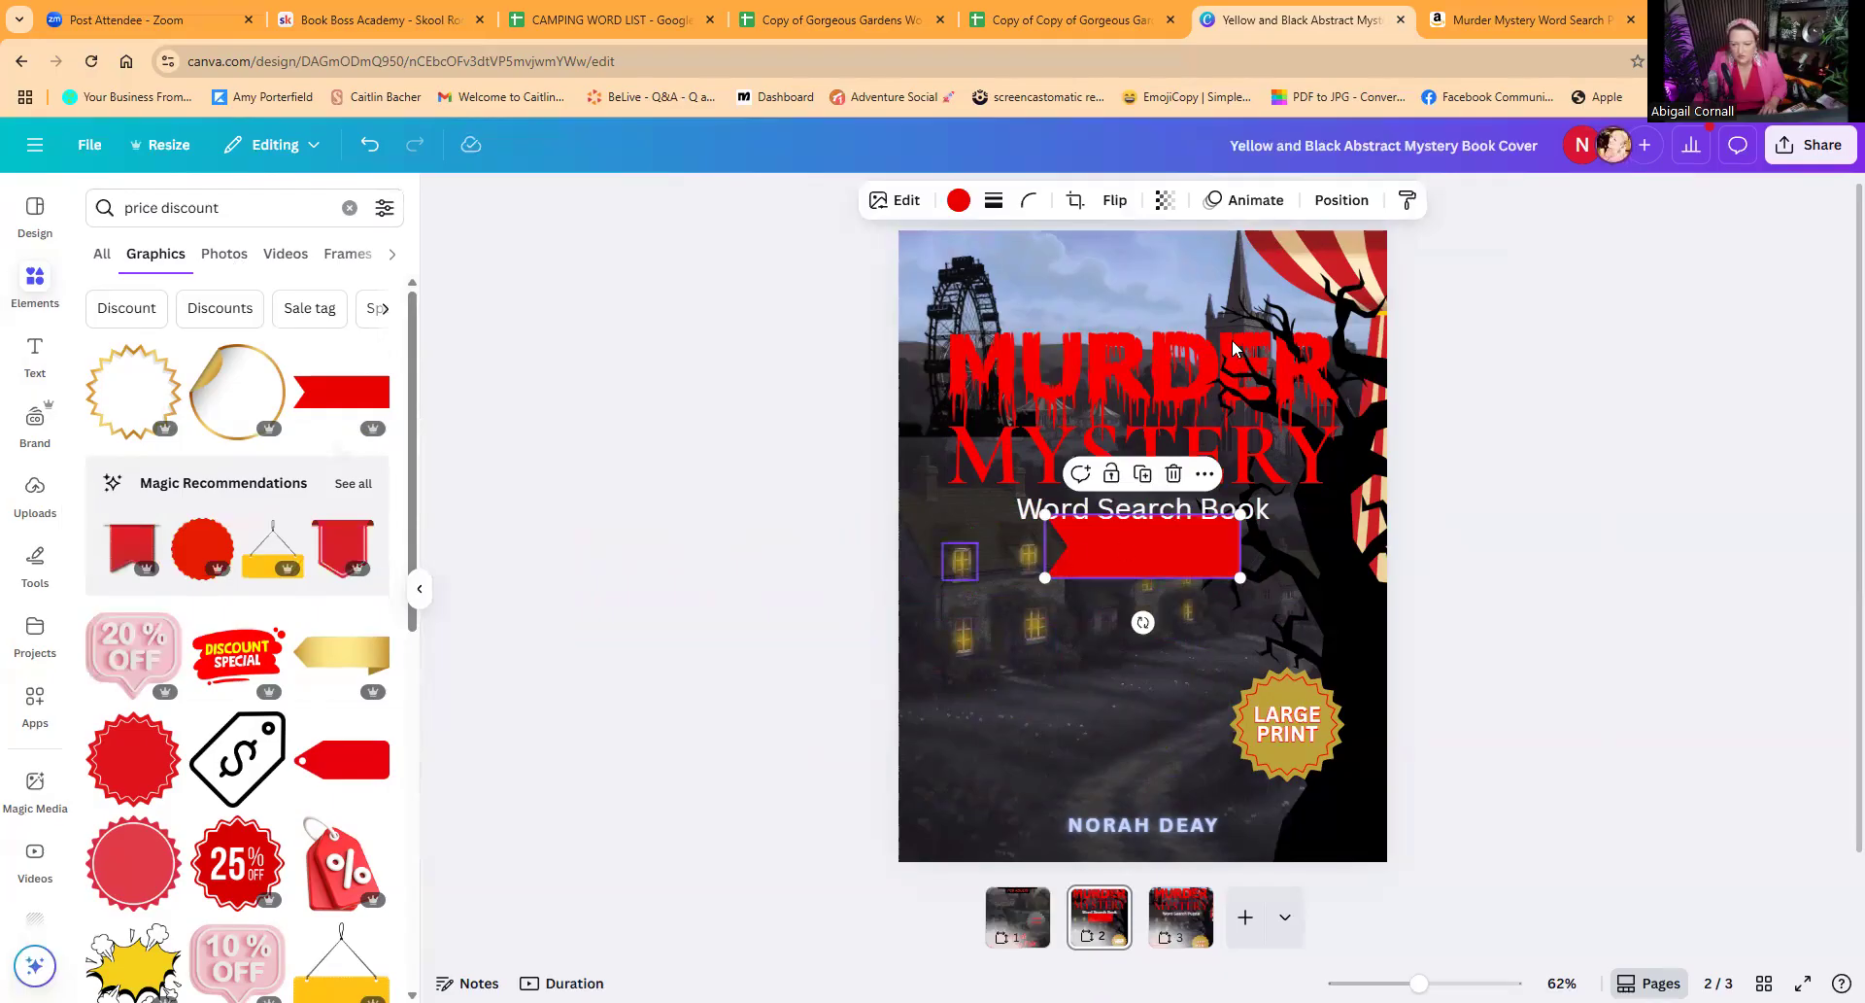
{"action": "left_click", "coordinate": [1134, 204]}
{"action": "left_click", "coordinate": [1146, 251]}
{"action": "left_click_drag", "start_coordinate": [1150, 546], "coordinate": [1216, 612]}
{"action": "left_click_drag", "start_coordinate": [1157, 666], "coordinate": [972, 726]}
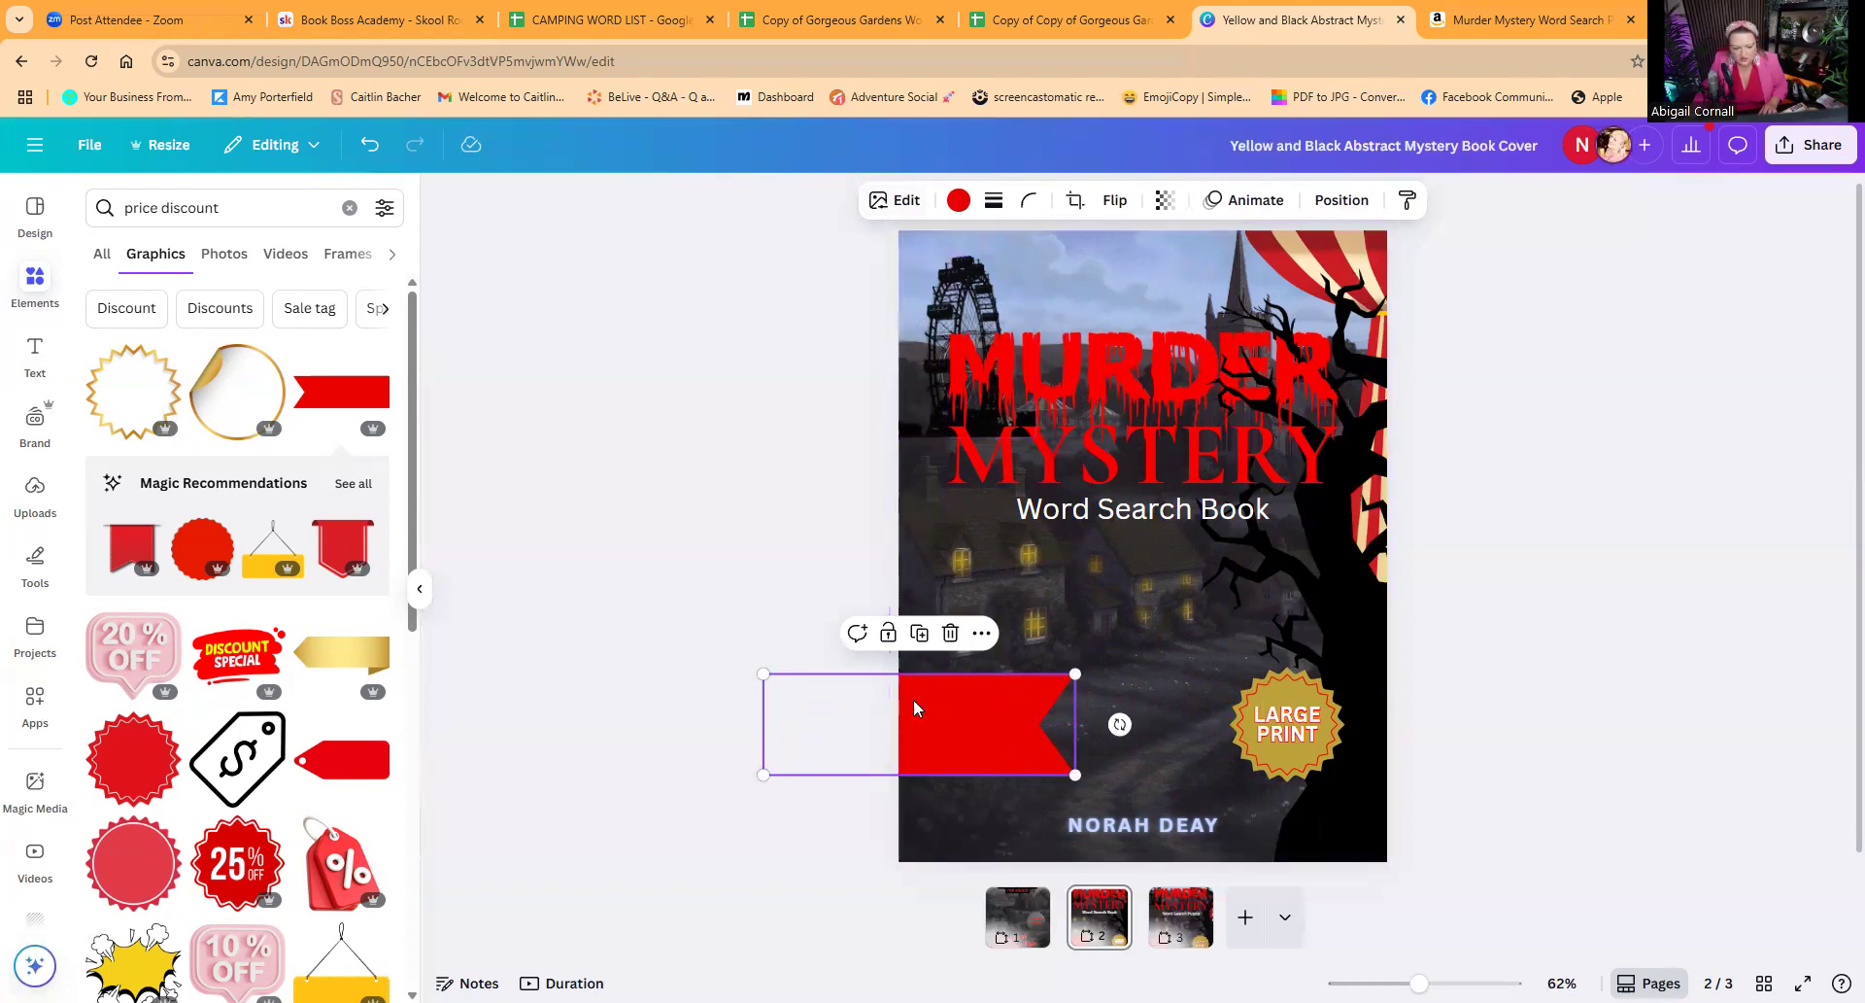
Step: Add a subheading to the cover reading "Story + Word Search Fun" with "FOR ADULTS" on its own line
{"action": "left_click", "coordinate": [34, 354]}
{"action": "left_click", "coordinate": [151, 716]}
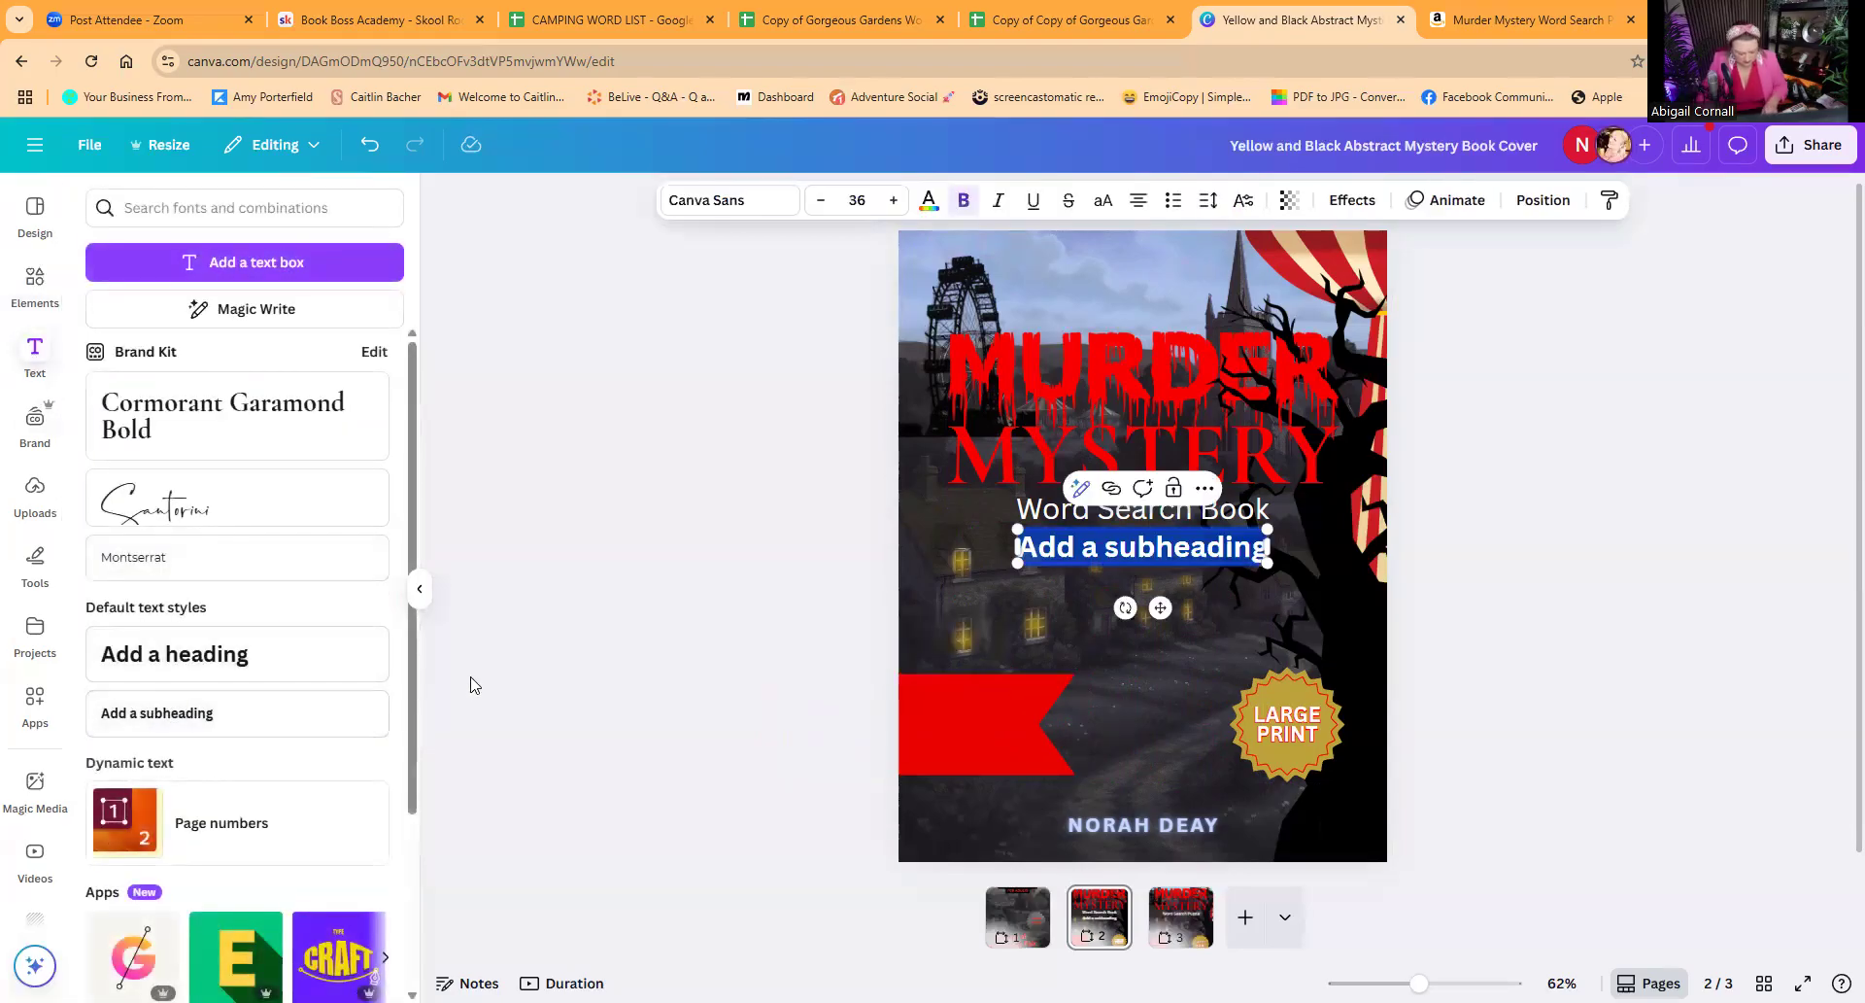
{"action": "type", "text": "Story"}
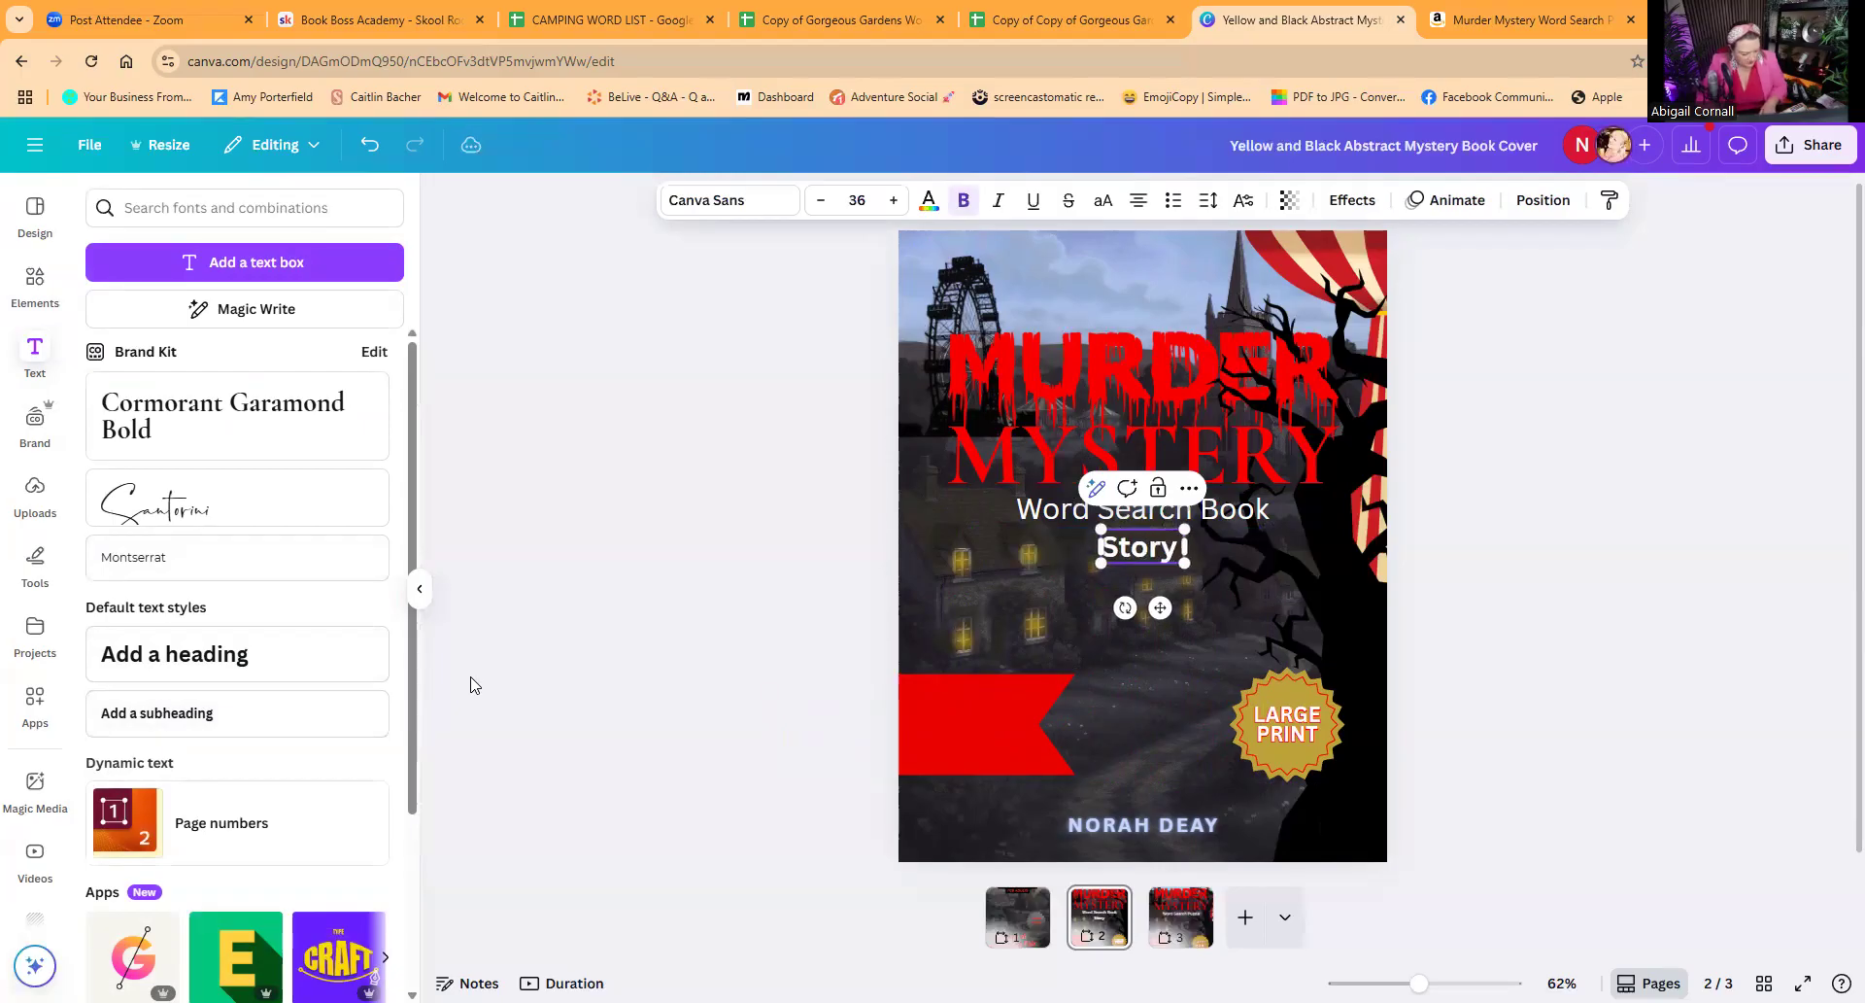
{"action": "type", "text": "! +"}
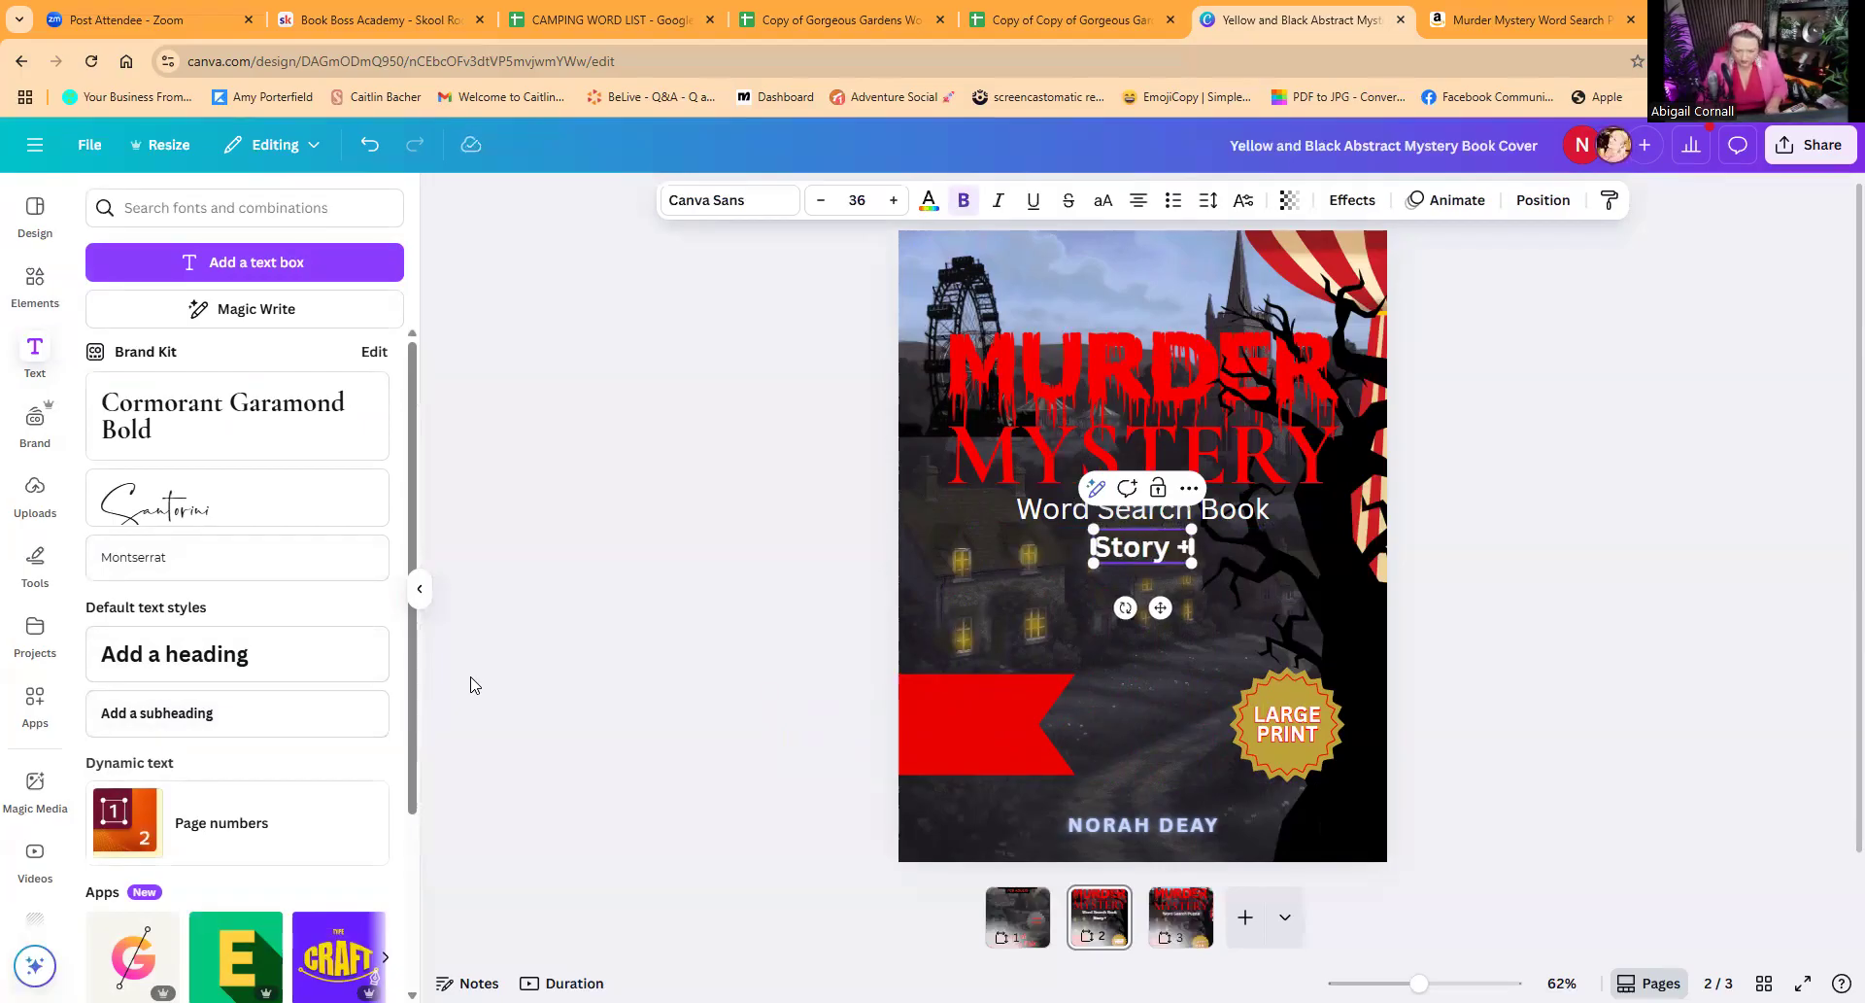
{"action": "type", "text": " Words"}
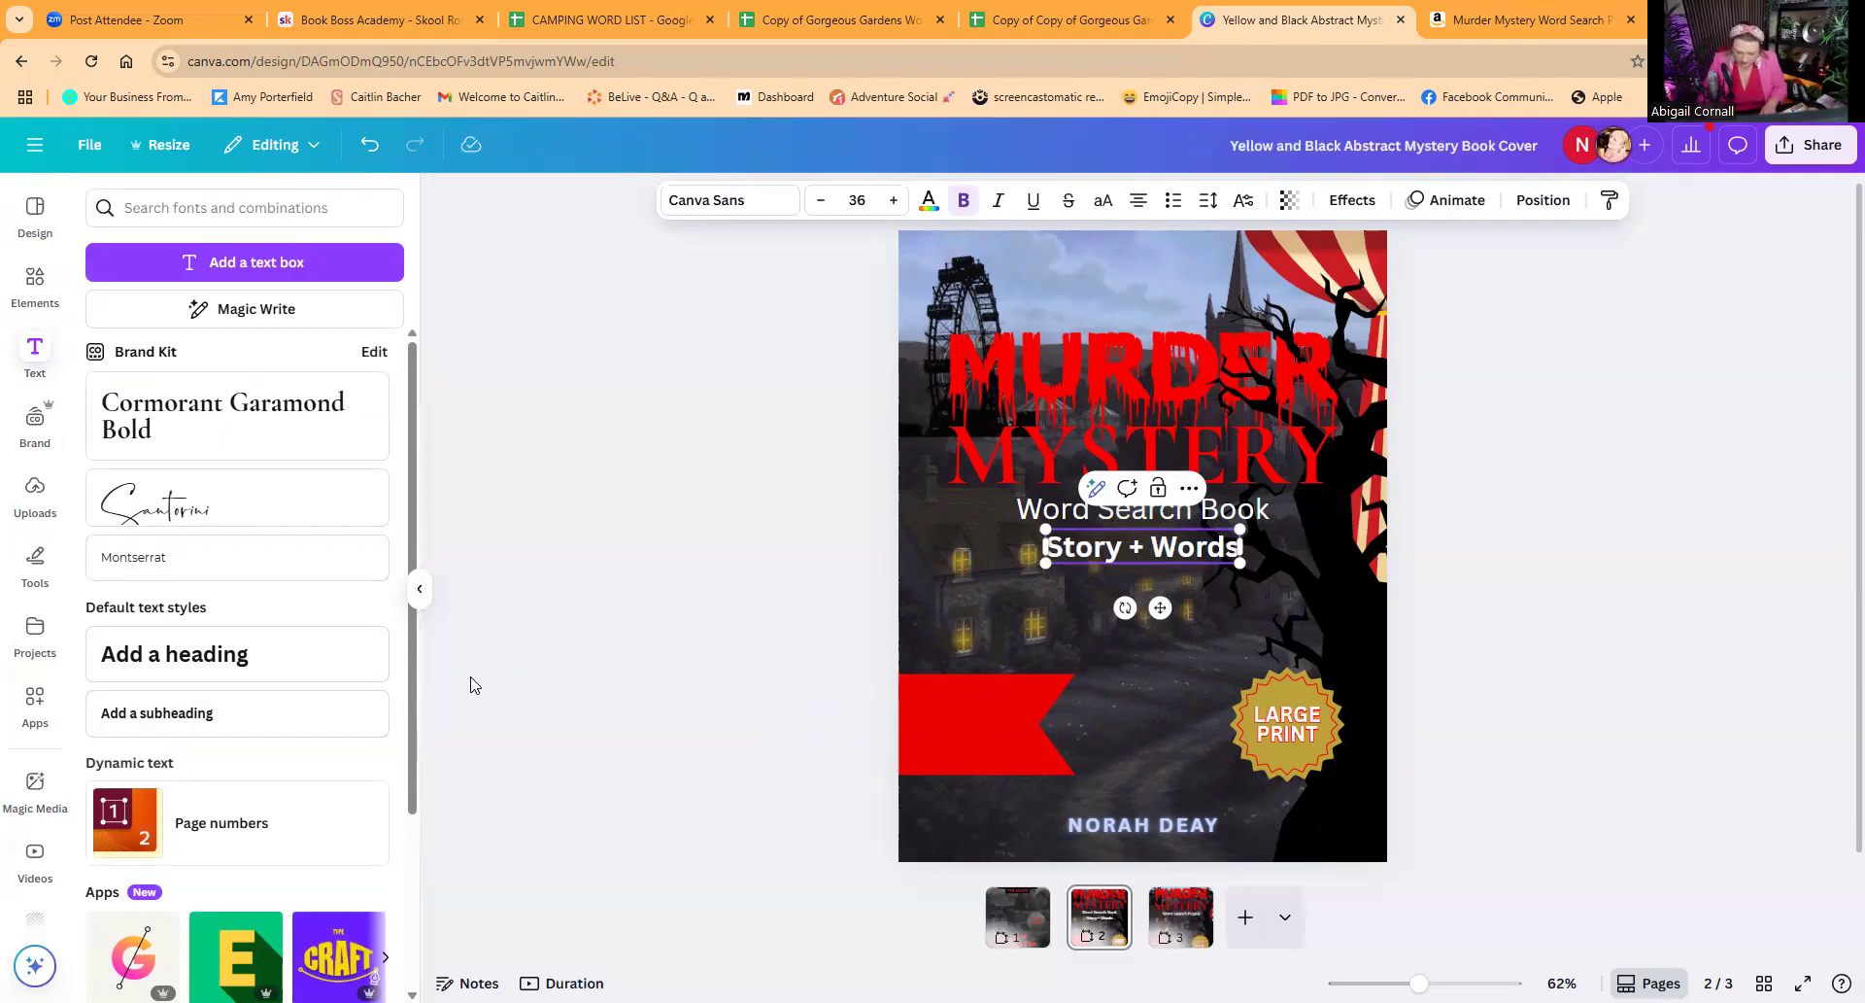
{"action": "key", "text": "BackSpace"}
{"action": "type", "text": "Search"}
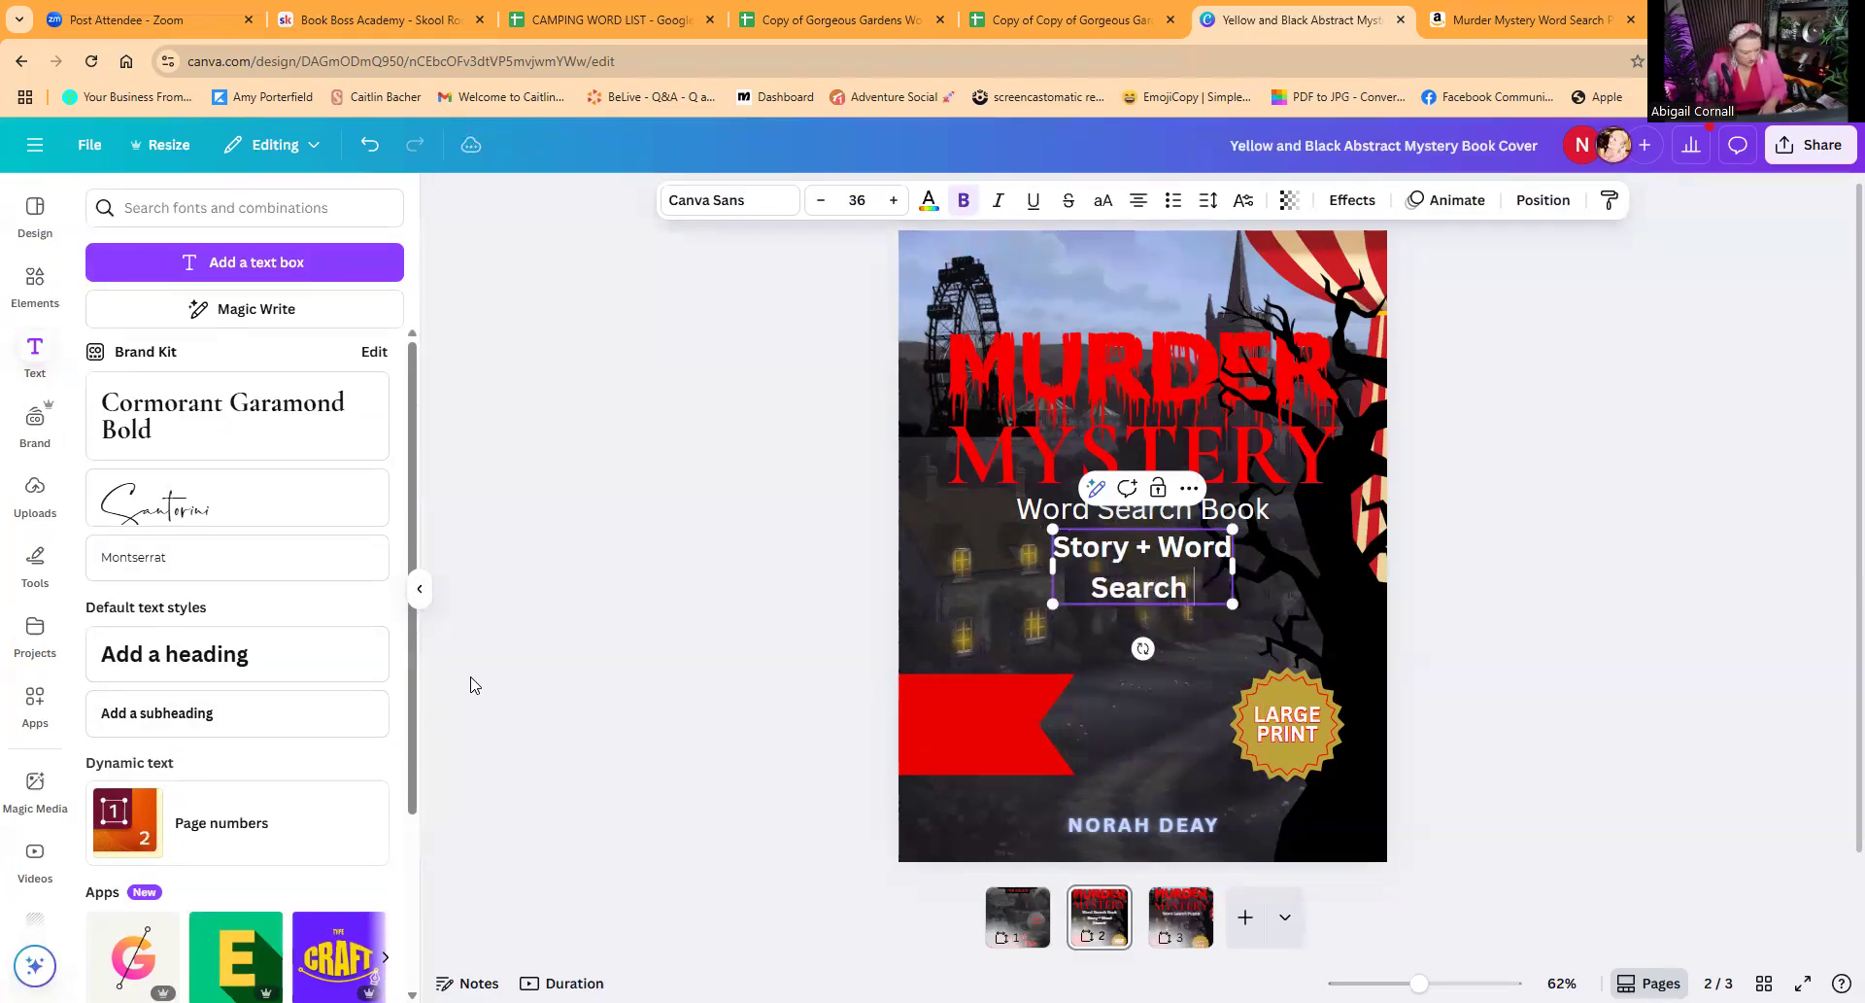
{"action": "type", "text": " Fun"}
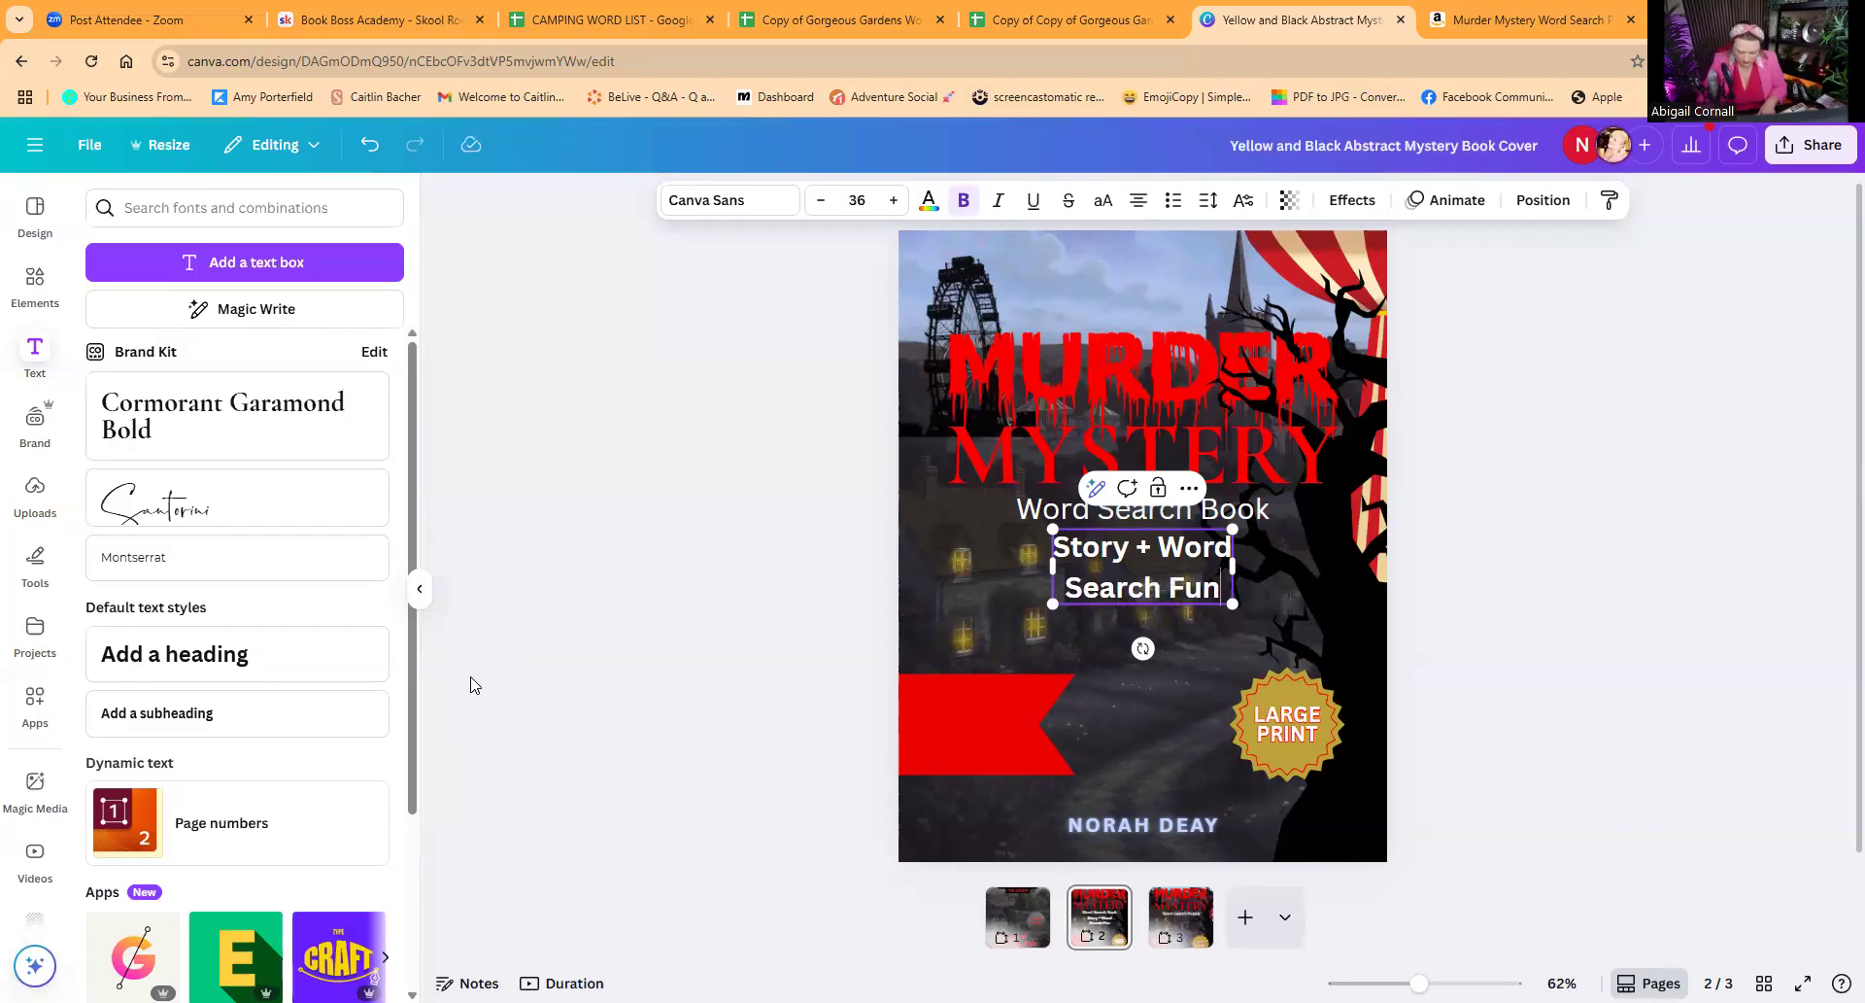
{"action": "key", "text": "Return"}
{"action": "type", "text": "FOR "}
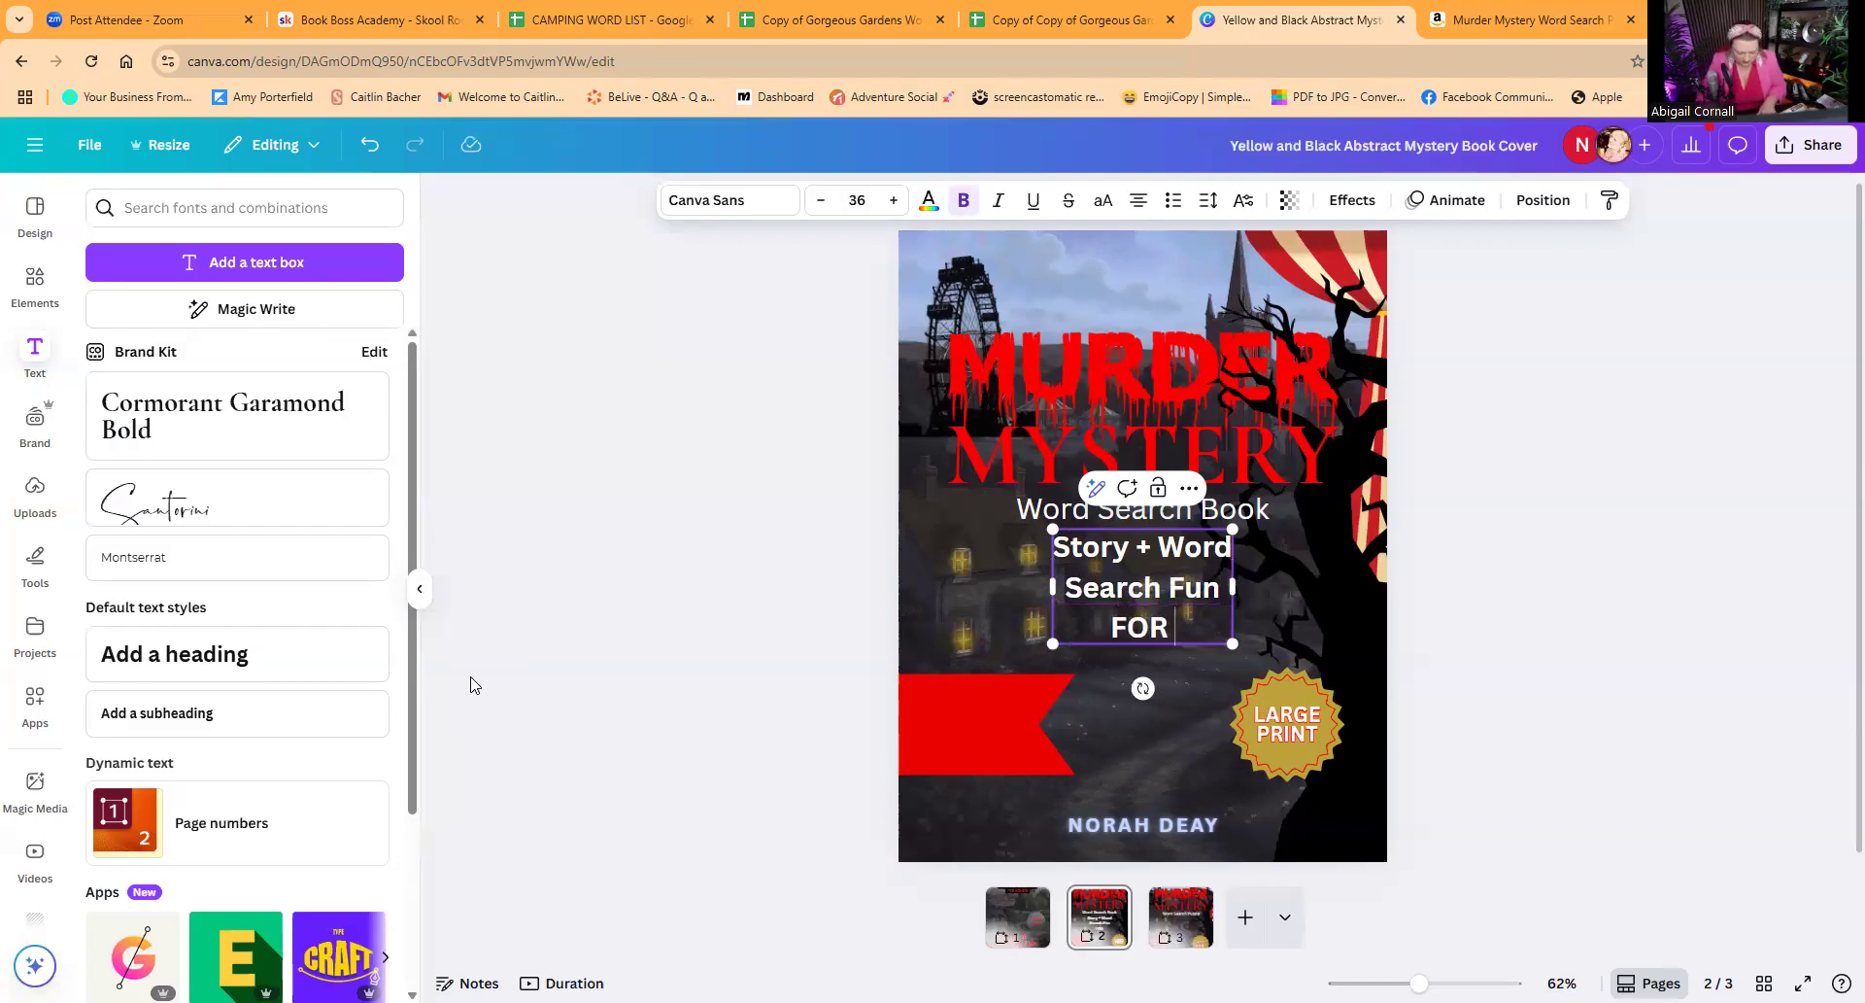
{"action": "type", "text": "ADULT"}
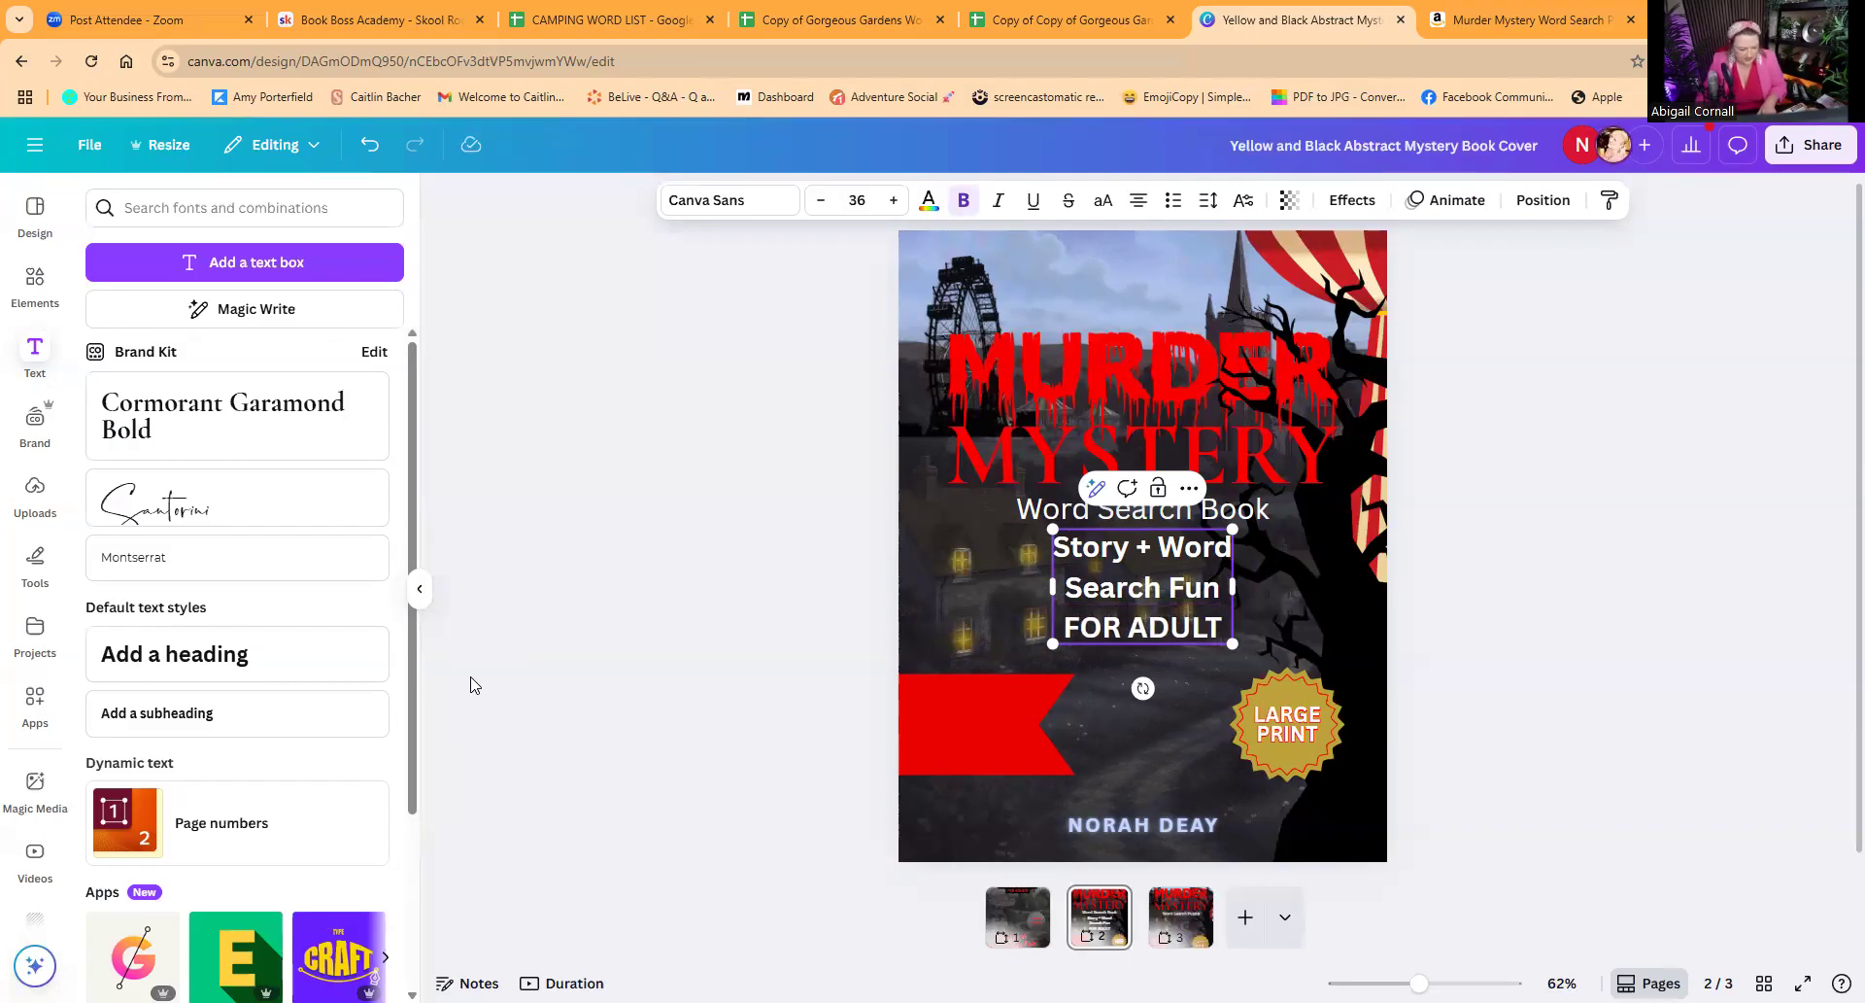
{"action": "type", "text": "S"}
{"action": "left_click", "coordinate": [641, 616]}
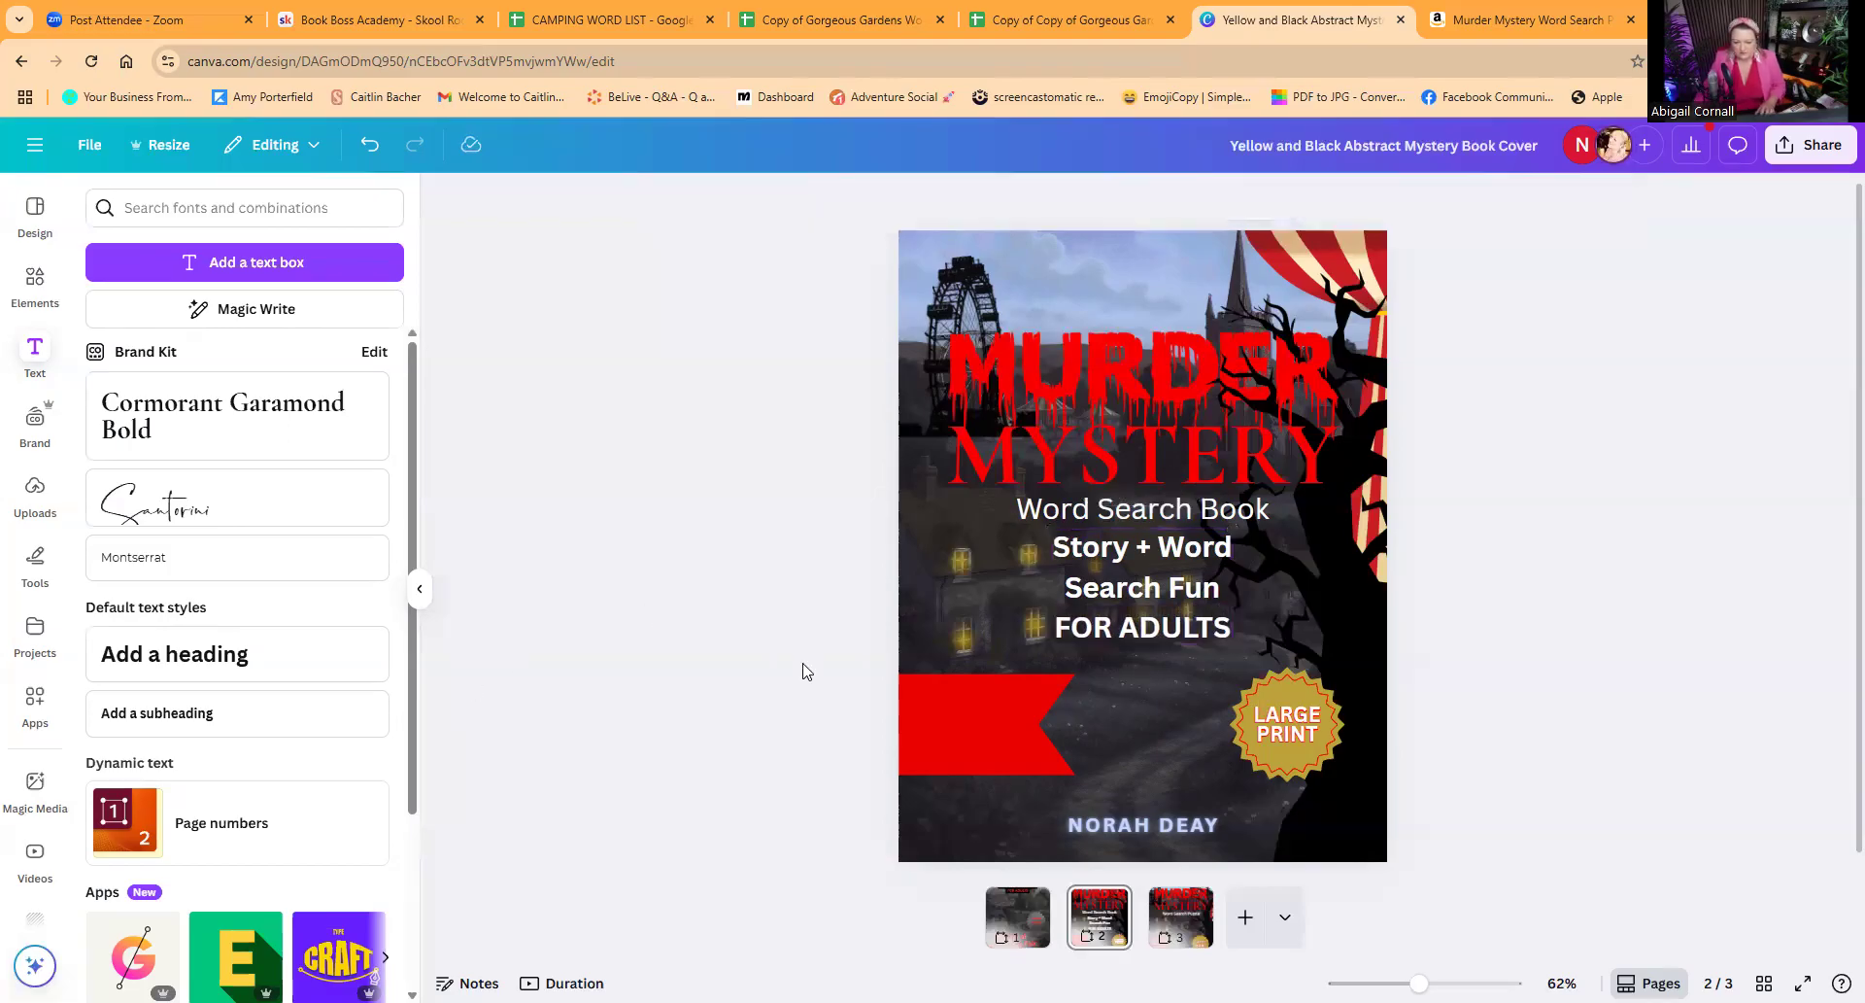
Step: Scale the "Story + Word Search Fun FOR ADULTS" text to size 22.5 and centre it on the red ribbon with line spacing 1.17
{"action": "left_click_drag", "start_coordinate": [1176, 594], "coordinate": [1086, 690]}
{"action": "left_click_drag", "start_coordinate": [1140, 624], "coordinate": [1004, 721]}
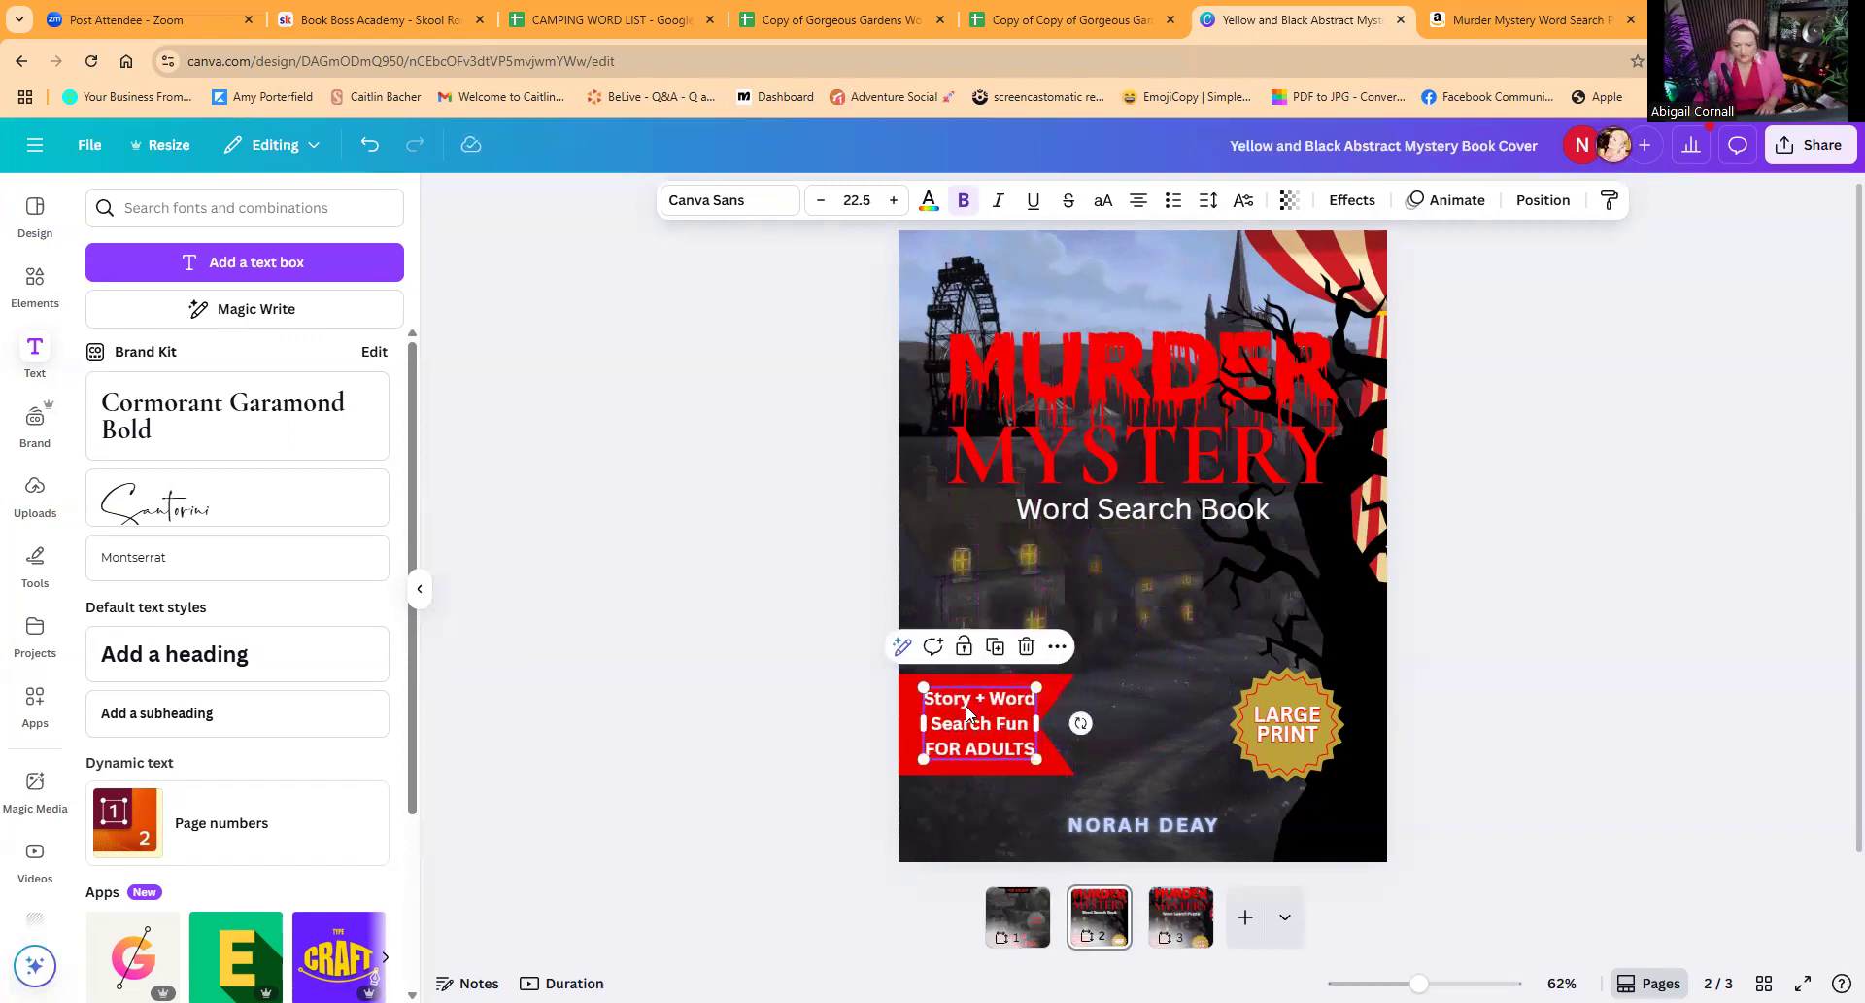
{"action": "left_click", "coordinate": [1209, 200]}
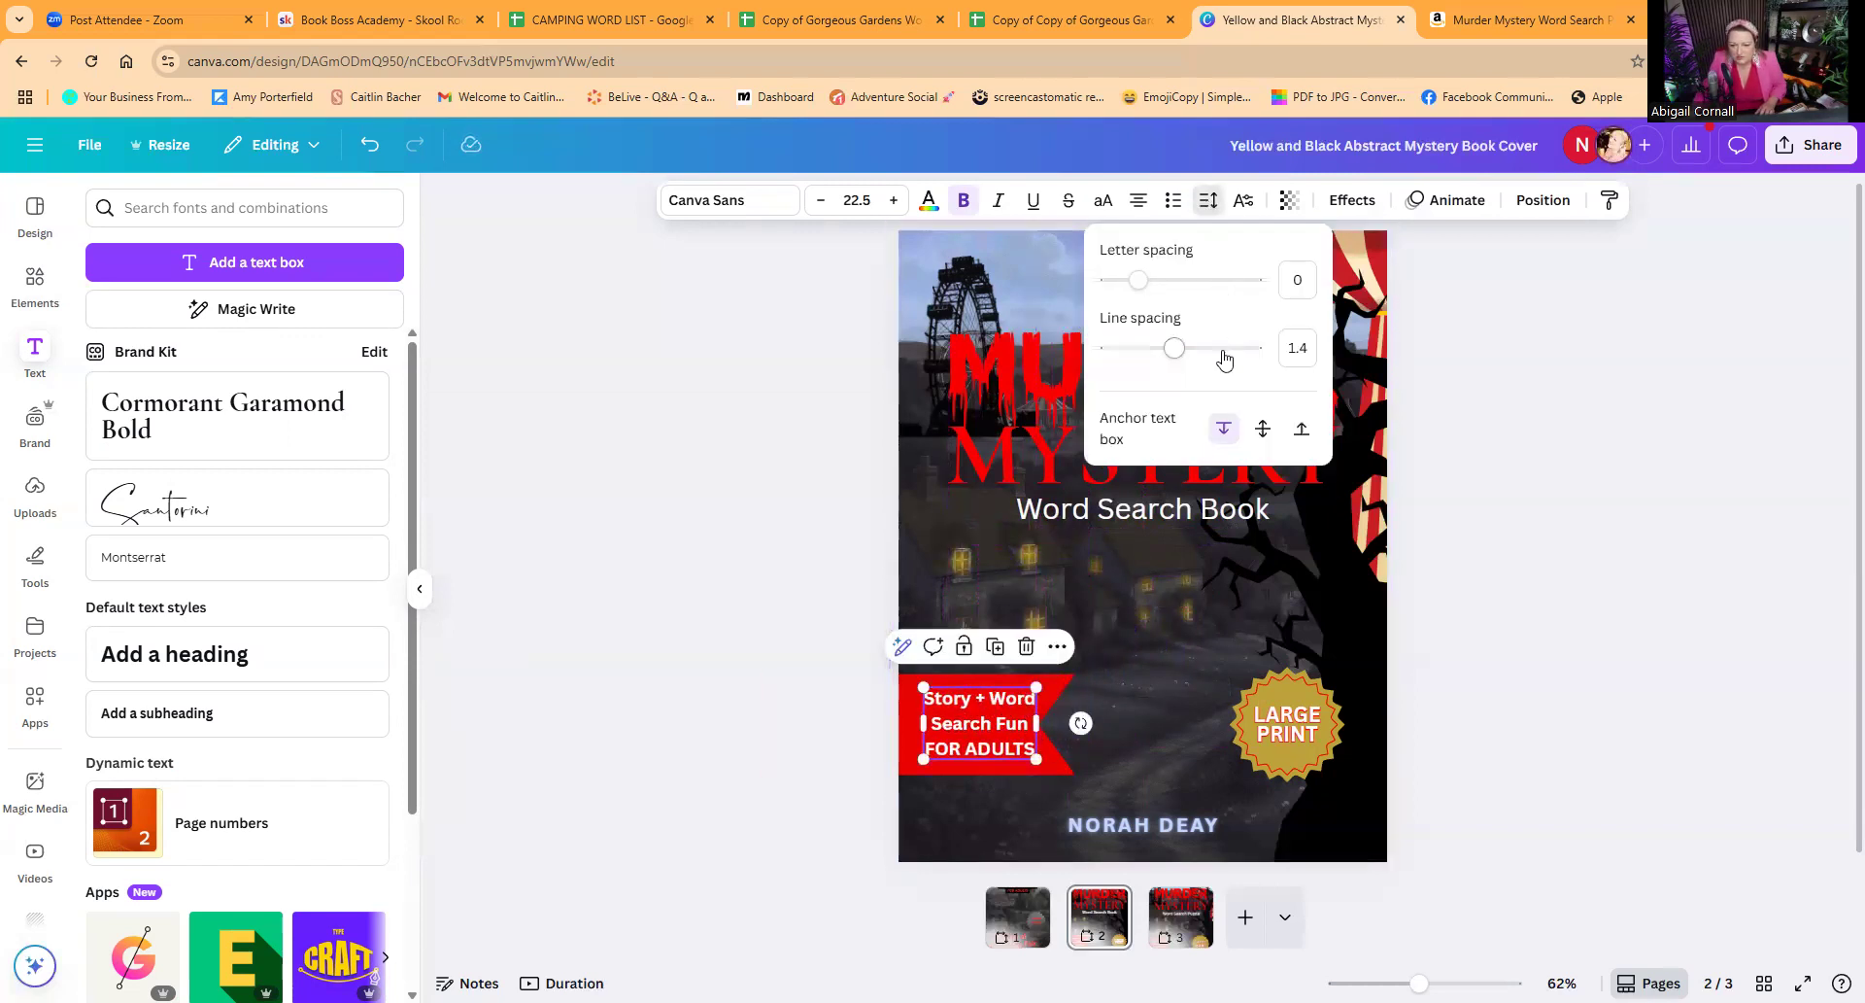
{"action": "left_click_drag", "start_coordinate": [1174, 355], "coordinate": [1158, 358]}
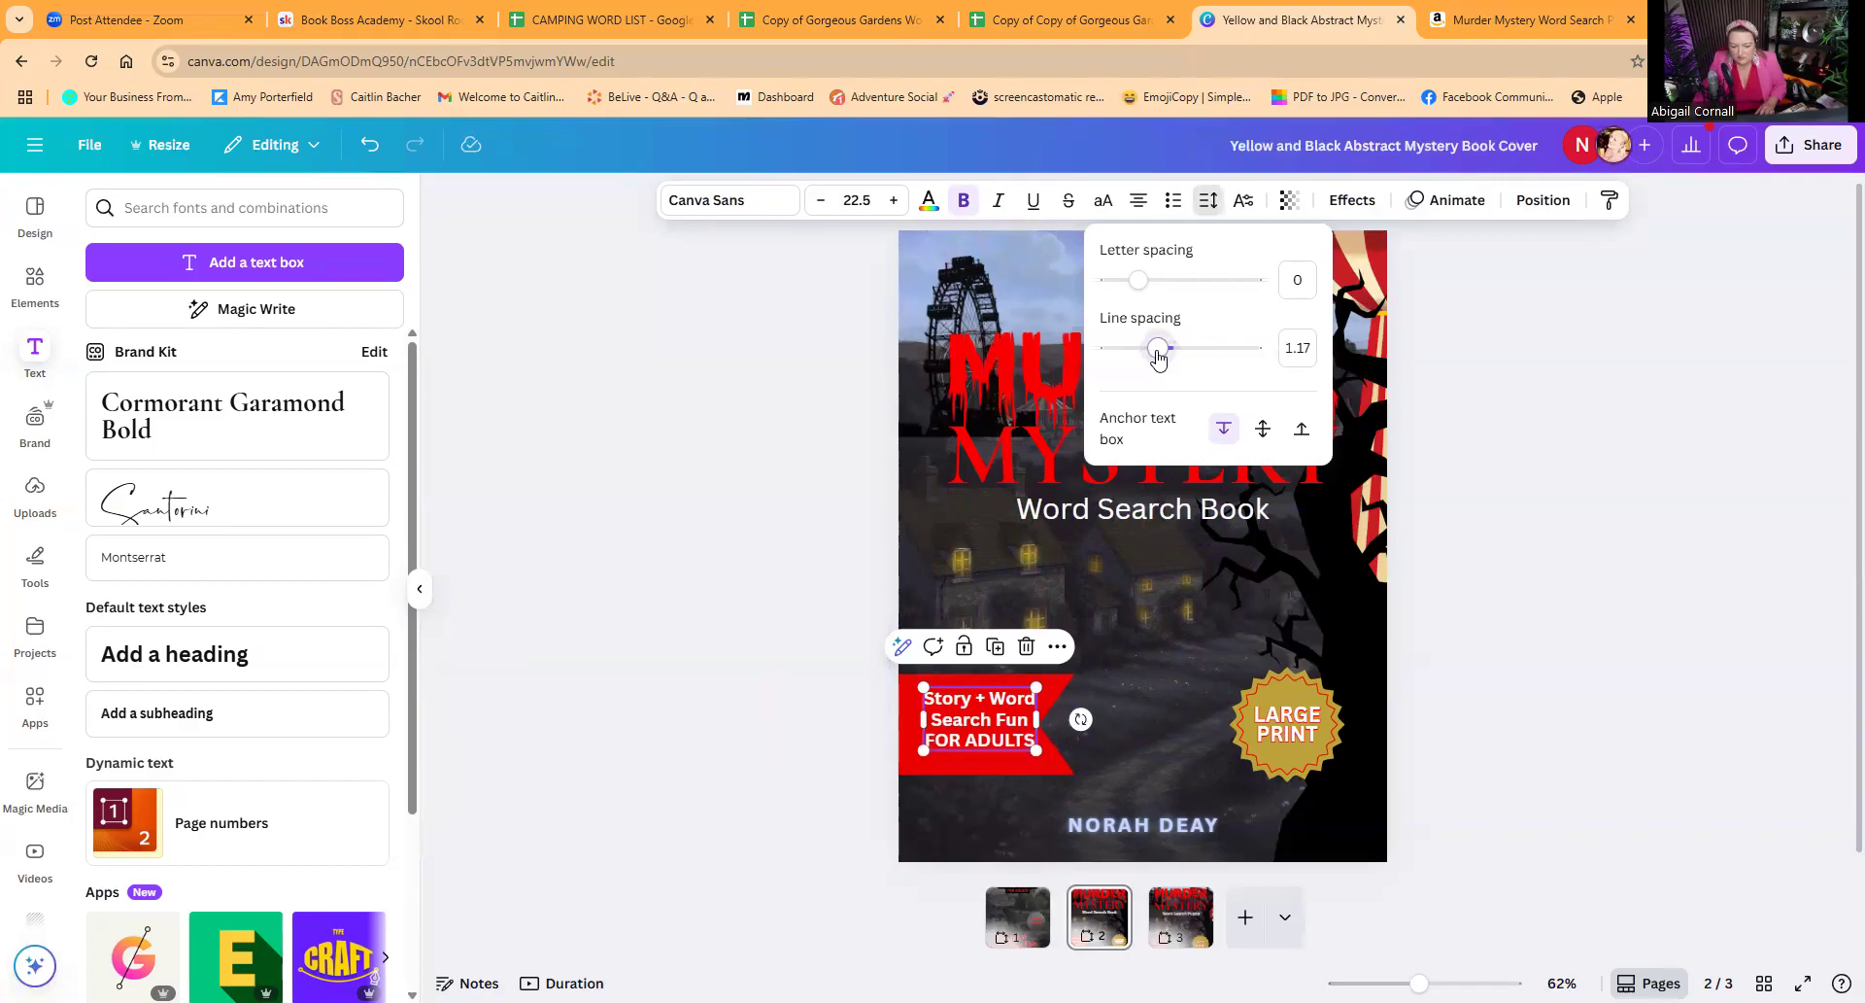
{"action": "left_click", "coordinate": [824, 674]}
{"action": "left_click", "coordinate": [968, 735]}
{"action": "left_click_drag", "start_coordinate": [969, 735], "coordinate": [968, 729]}
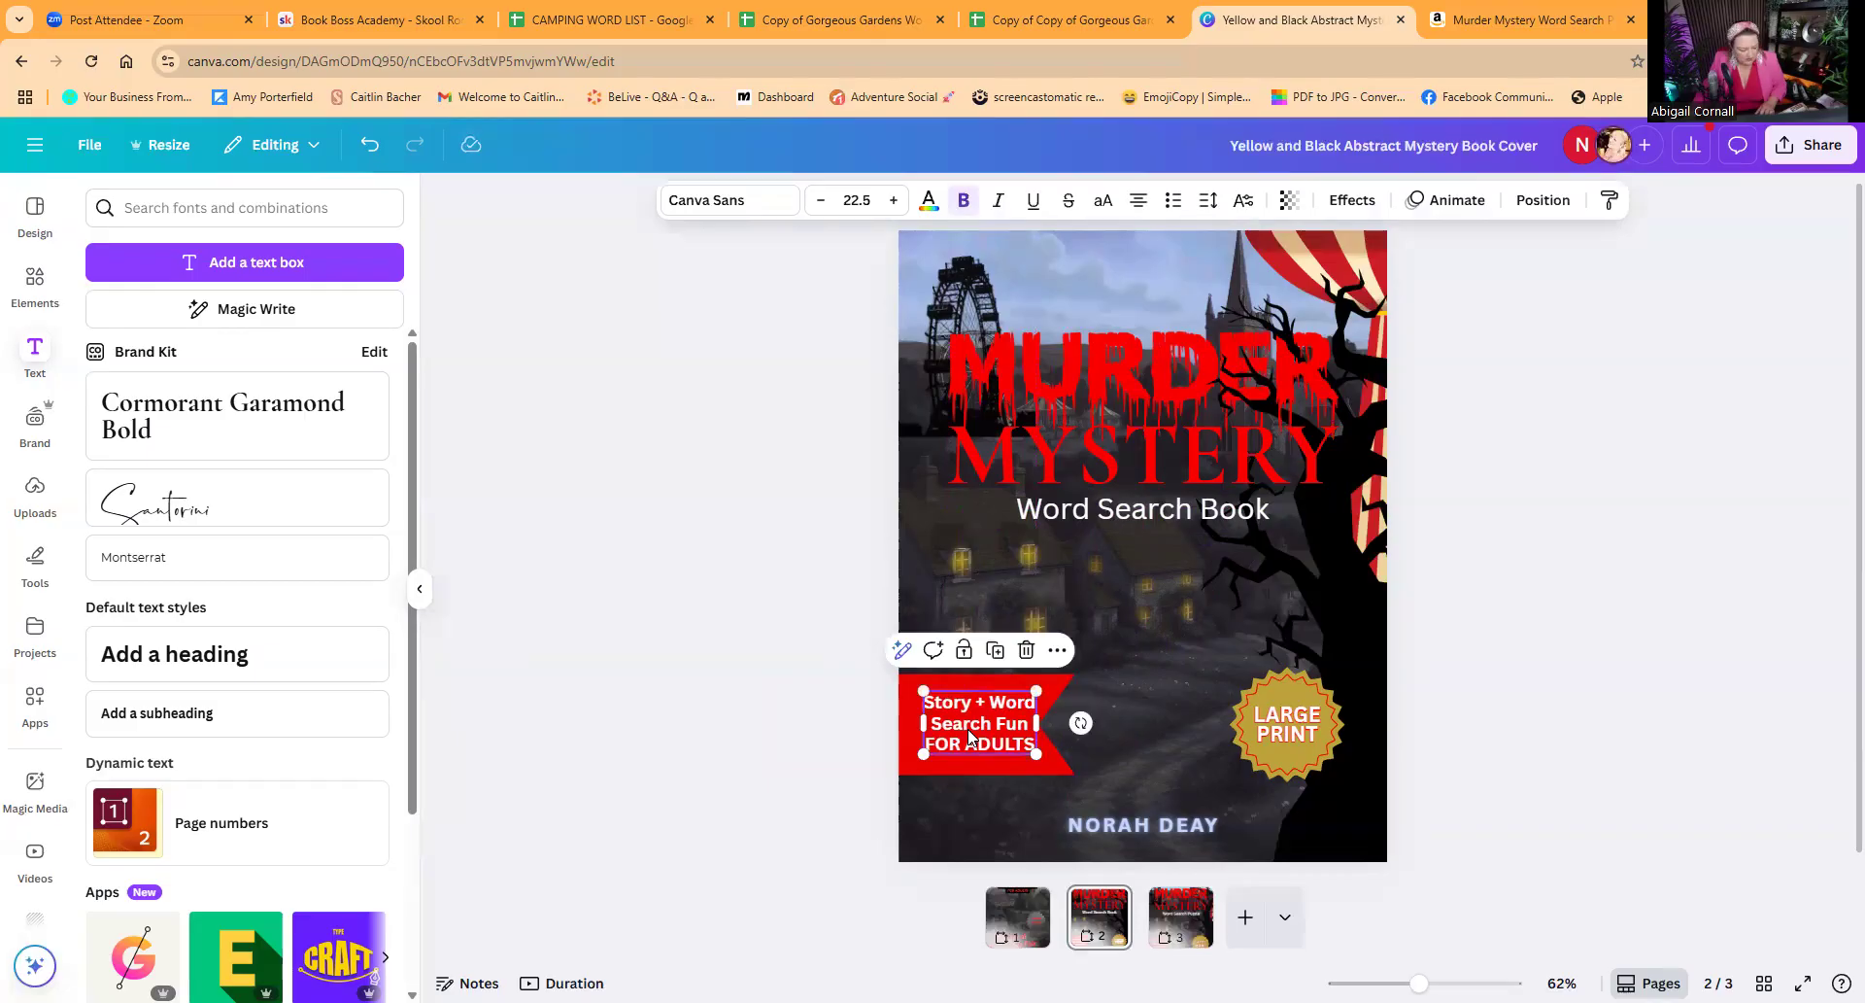
Step: Lighten the author name's text colour to a paler custom shade and turn off its bold
{"action": "left_click", "coordinate": [1127, 825]}
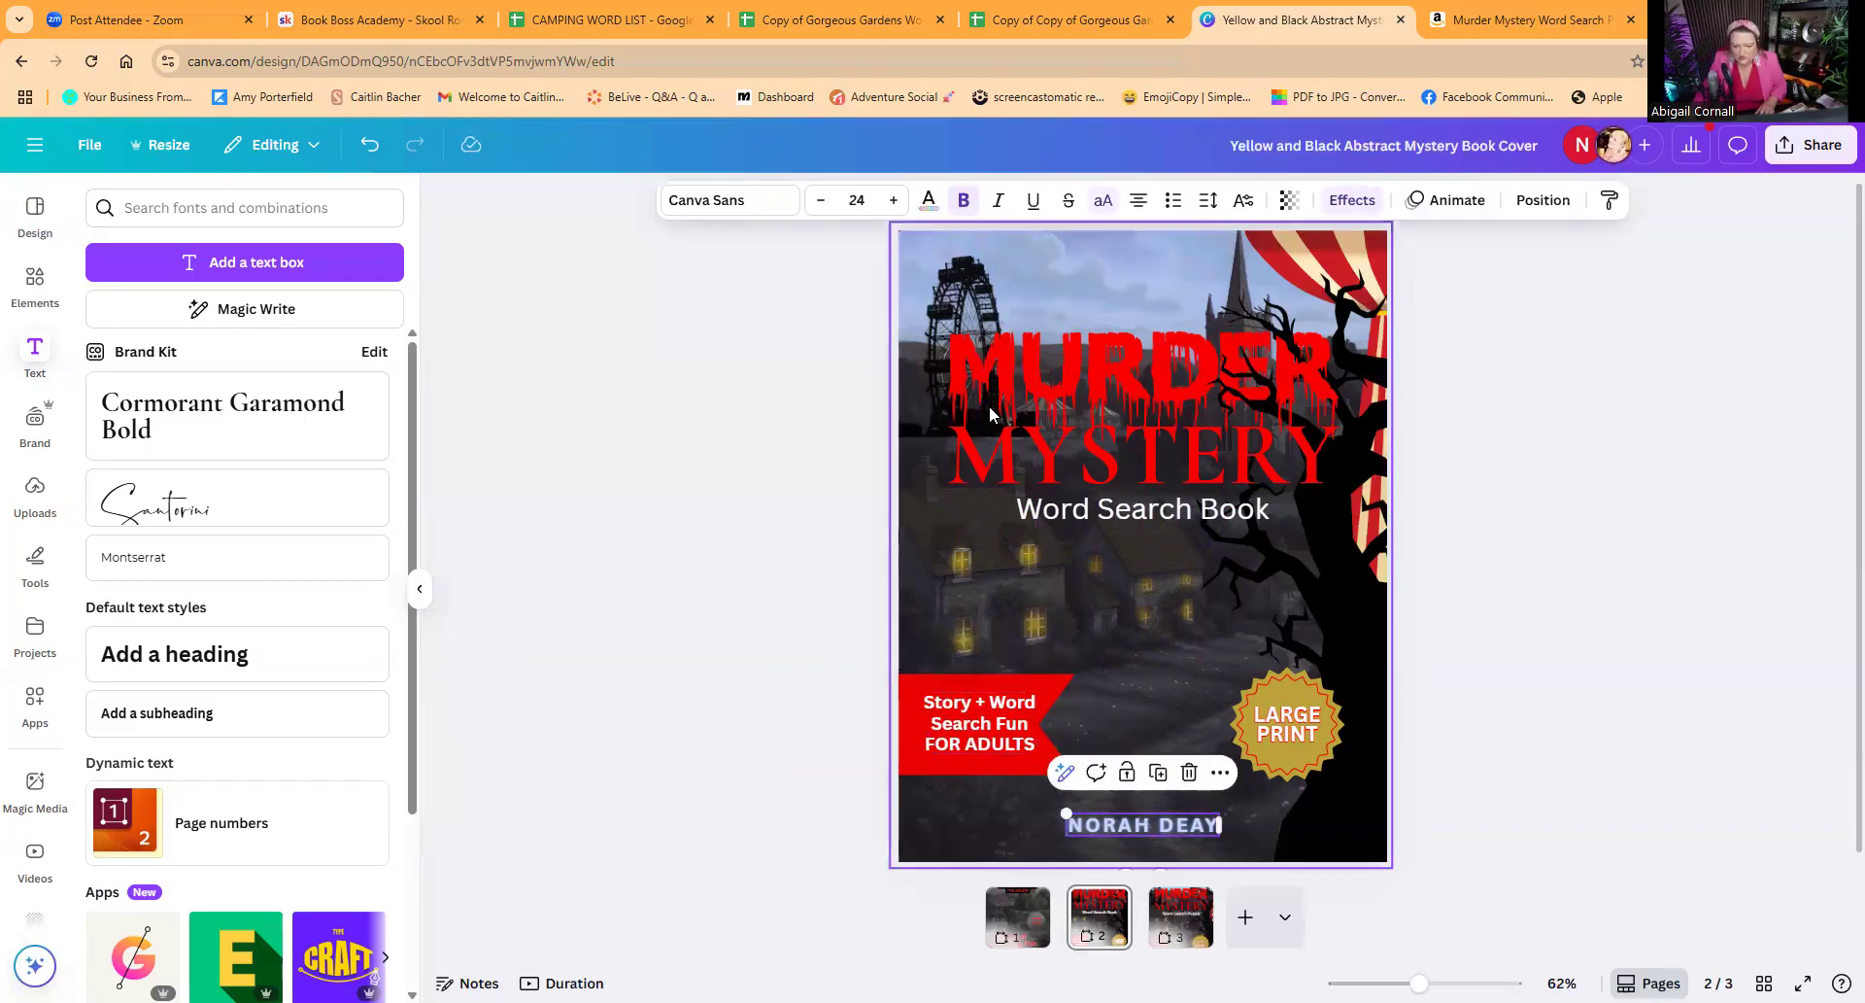
{"action": "left_click", "coordinate": [929, 207]}
{"action": "left_click", "coordinate": [108, 346]}
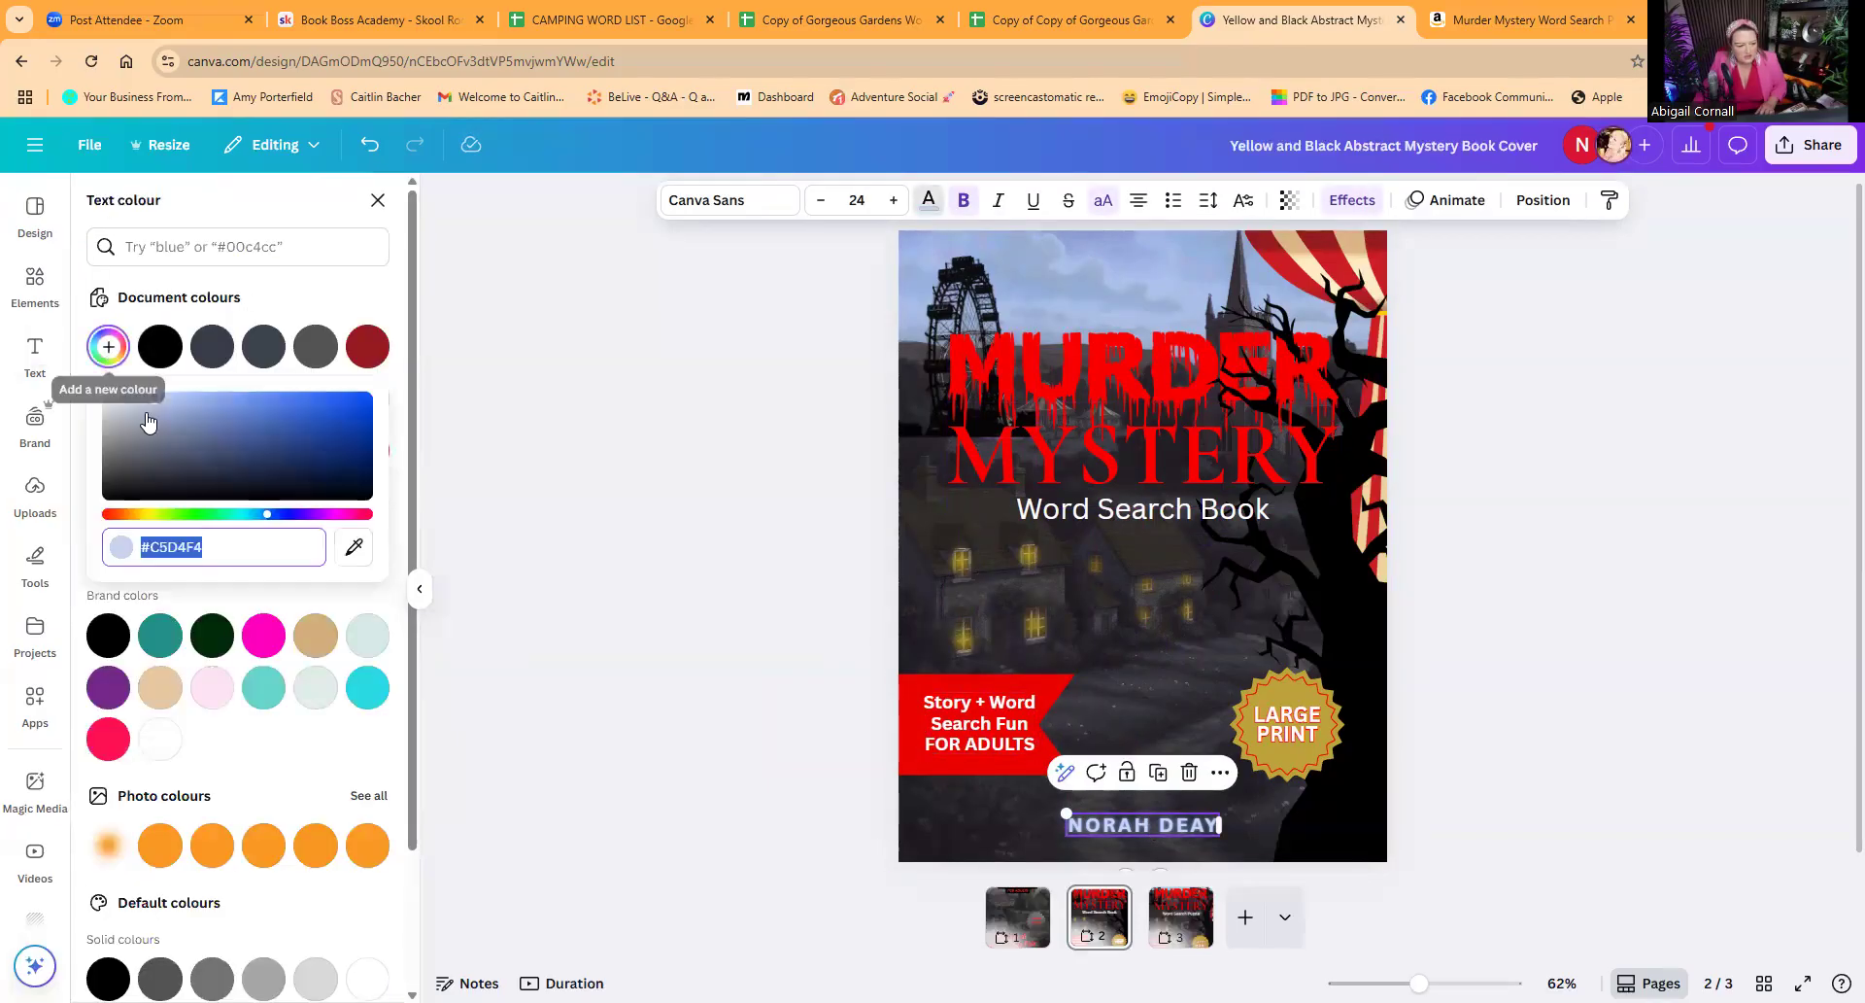
{"action": "left_click_drag", "start_coordinate": [153, 406], "coordinate": [130, 397]}
{"action": "left_click", "coordinate": [604, 525]}
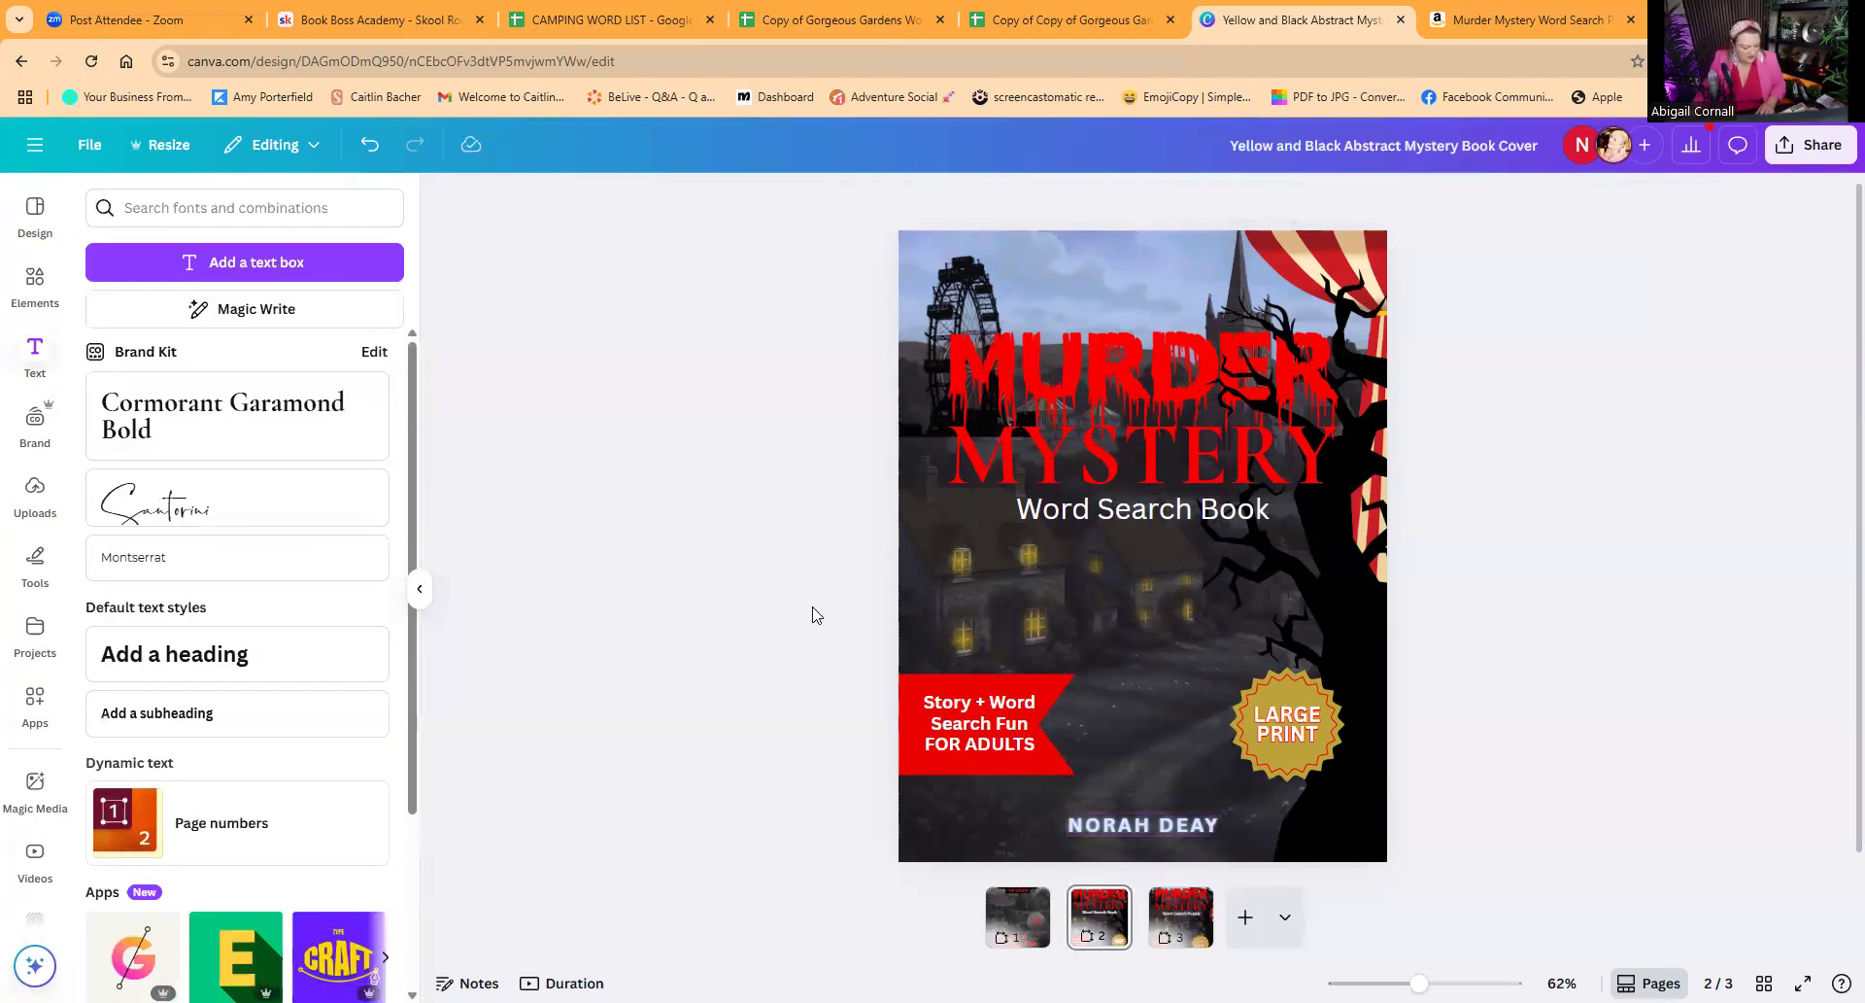
{"action": "double_click", "coordinate": [1142, 824]}
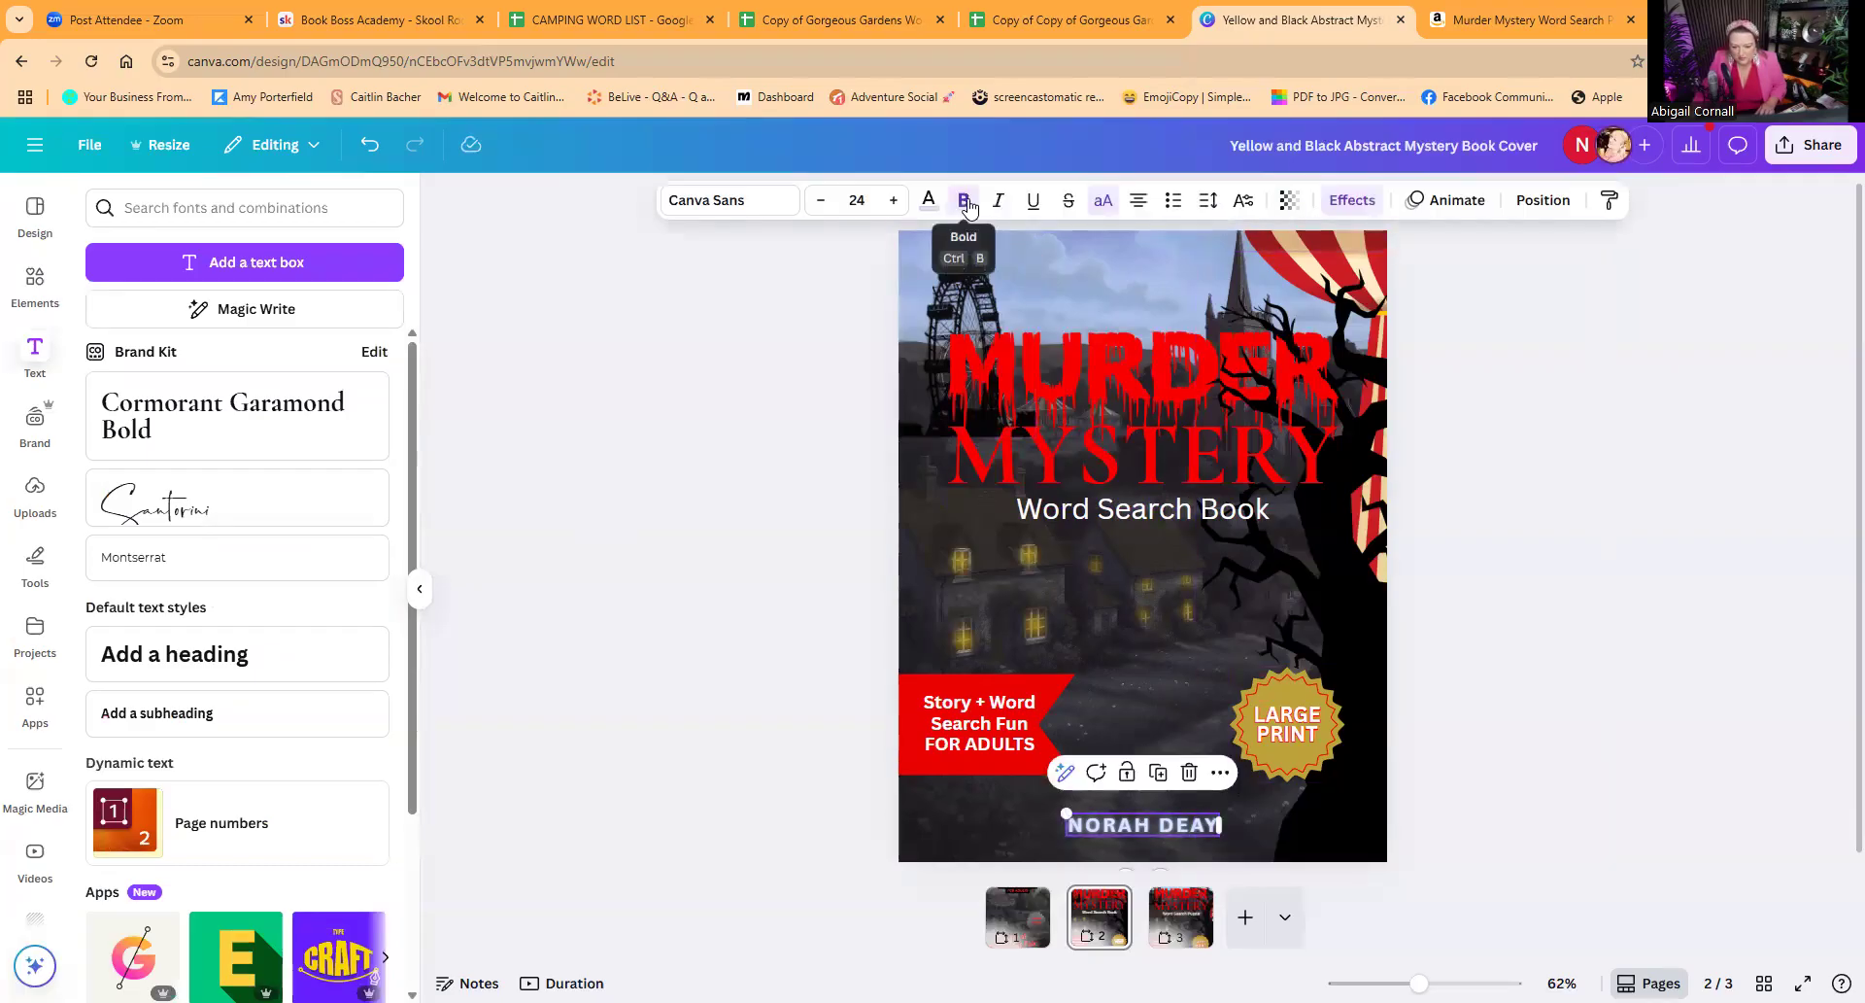
{"action": "left_click", "coordinate": [819, 510]}
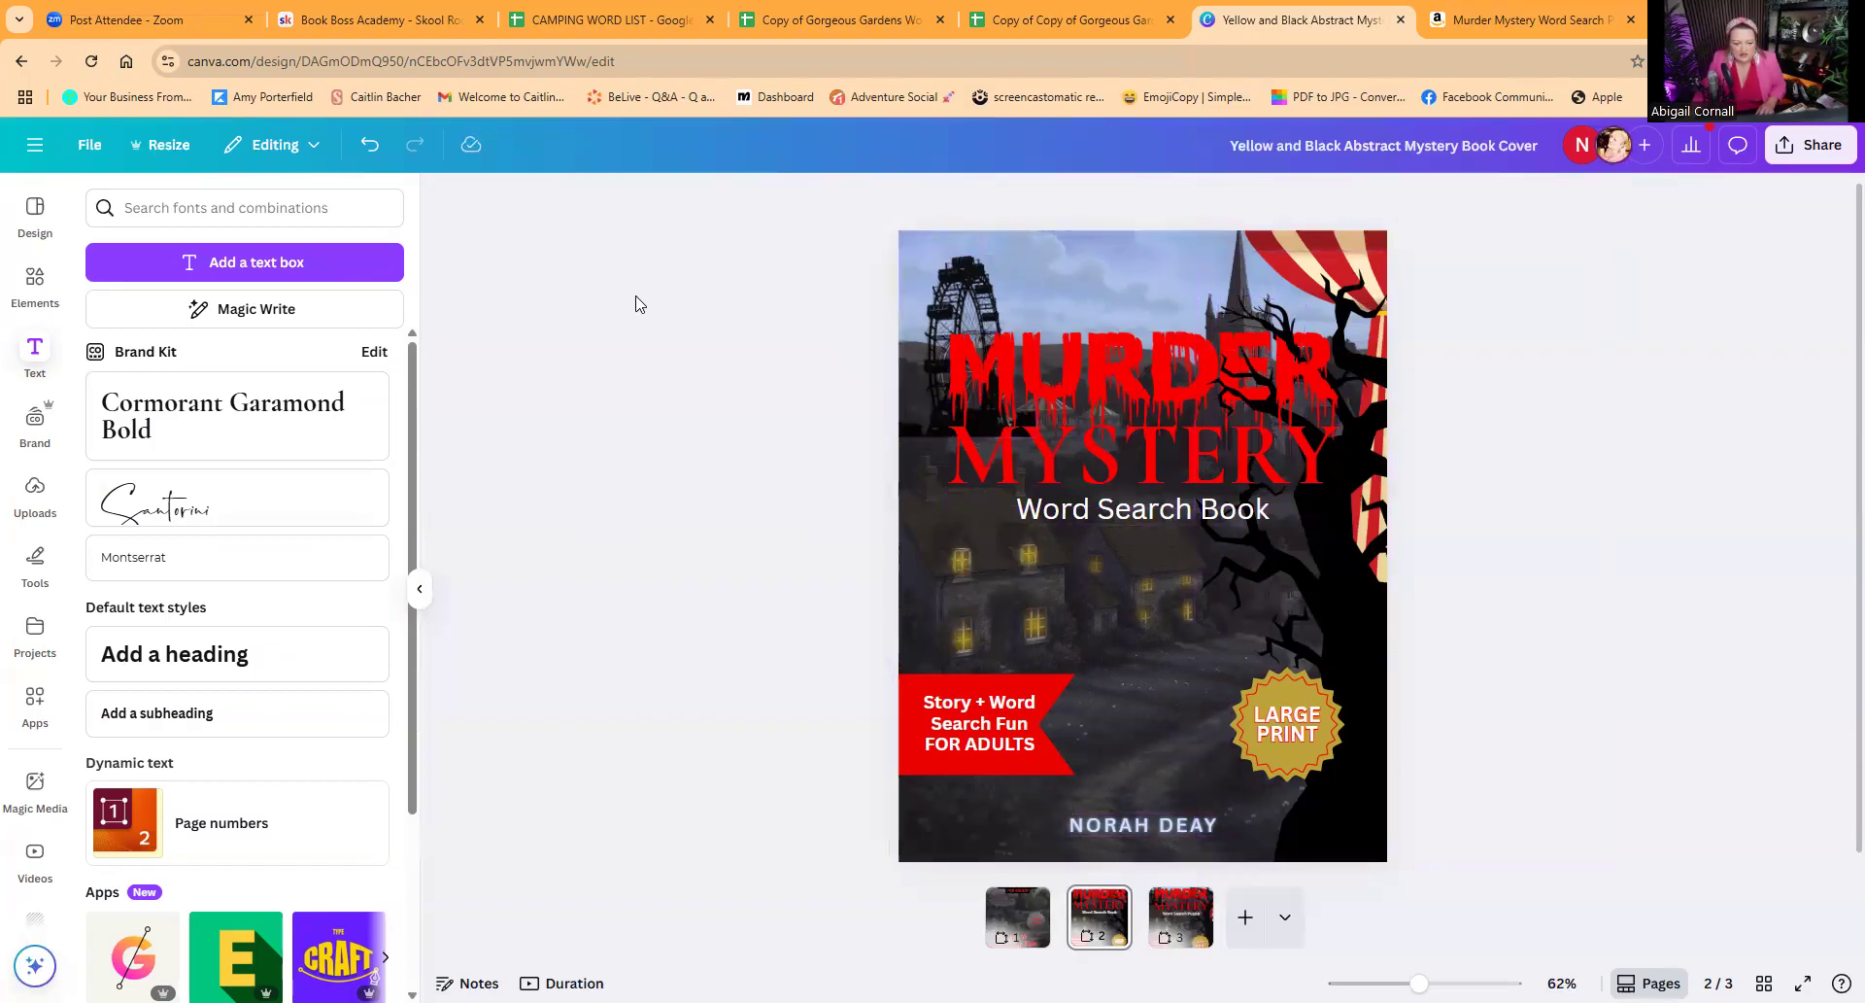
Step: Check the story title on page 1 and add it to page 2 as a subheading reading "Murder at the VIllage Fair"
{"action": "left_click", "coordinate": [1025, 923]}
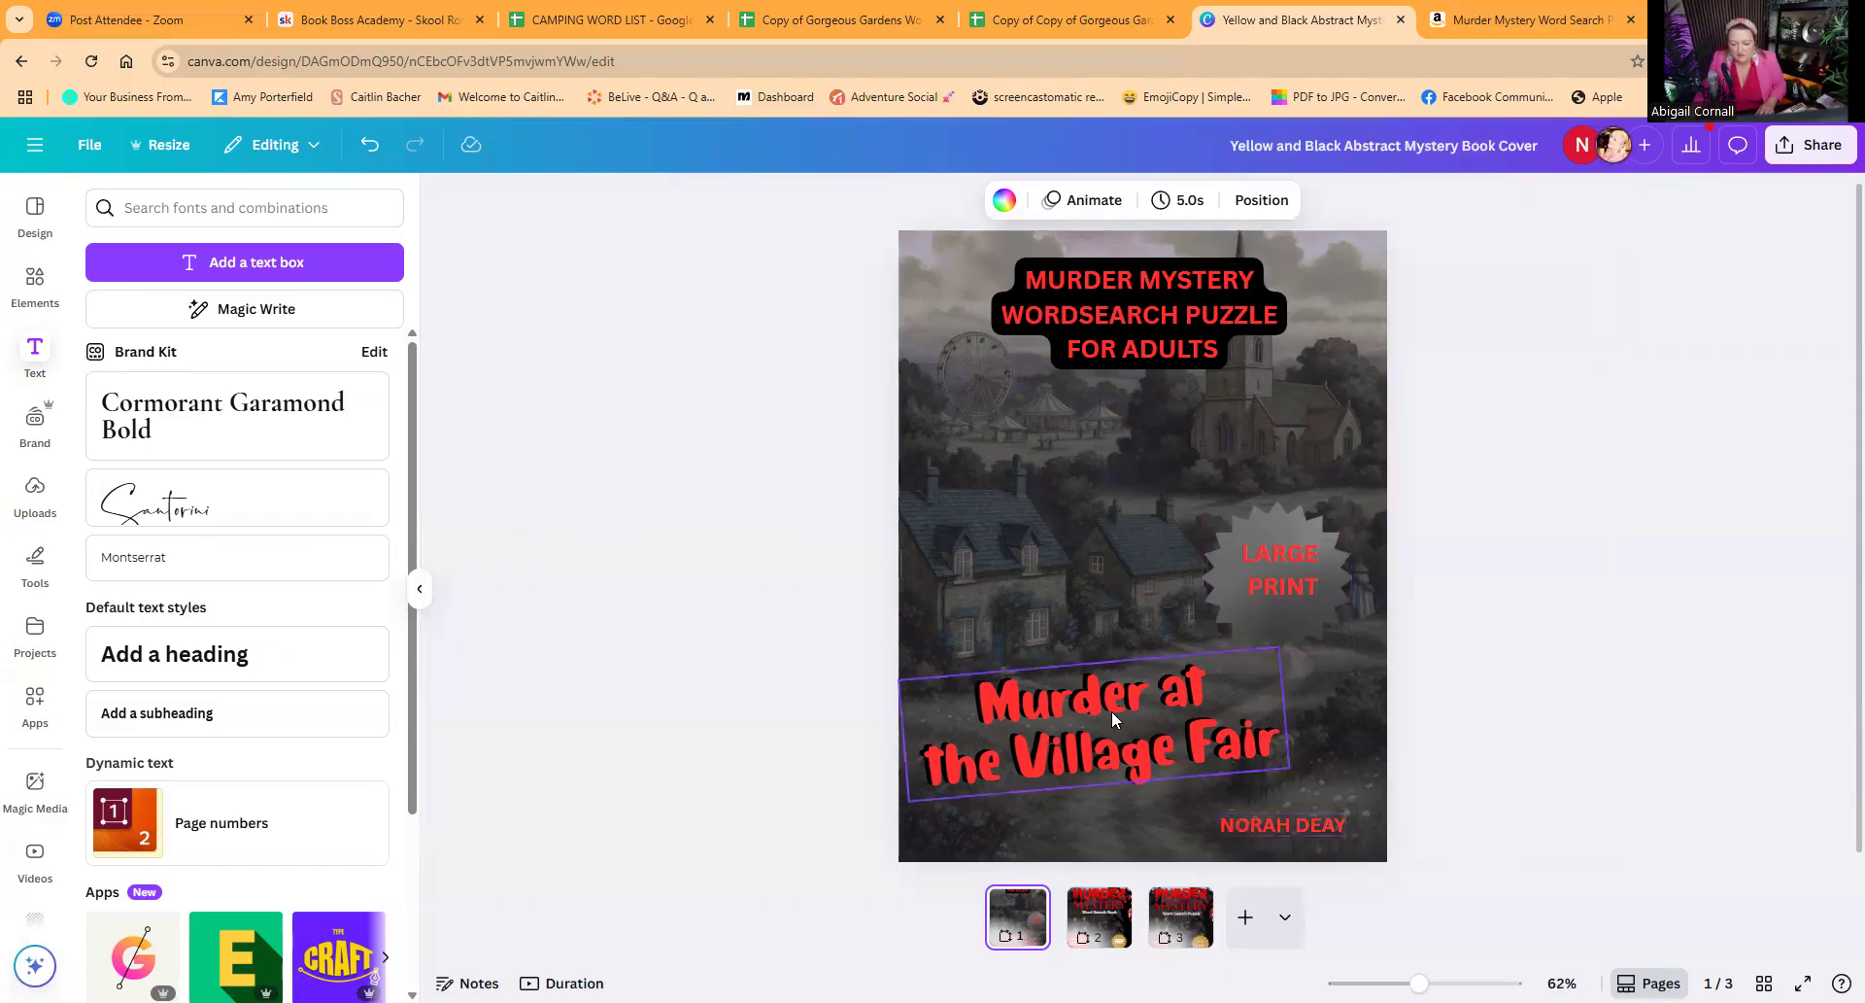
{"action": "left_click", "coordinate": [1100, 935]}
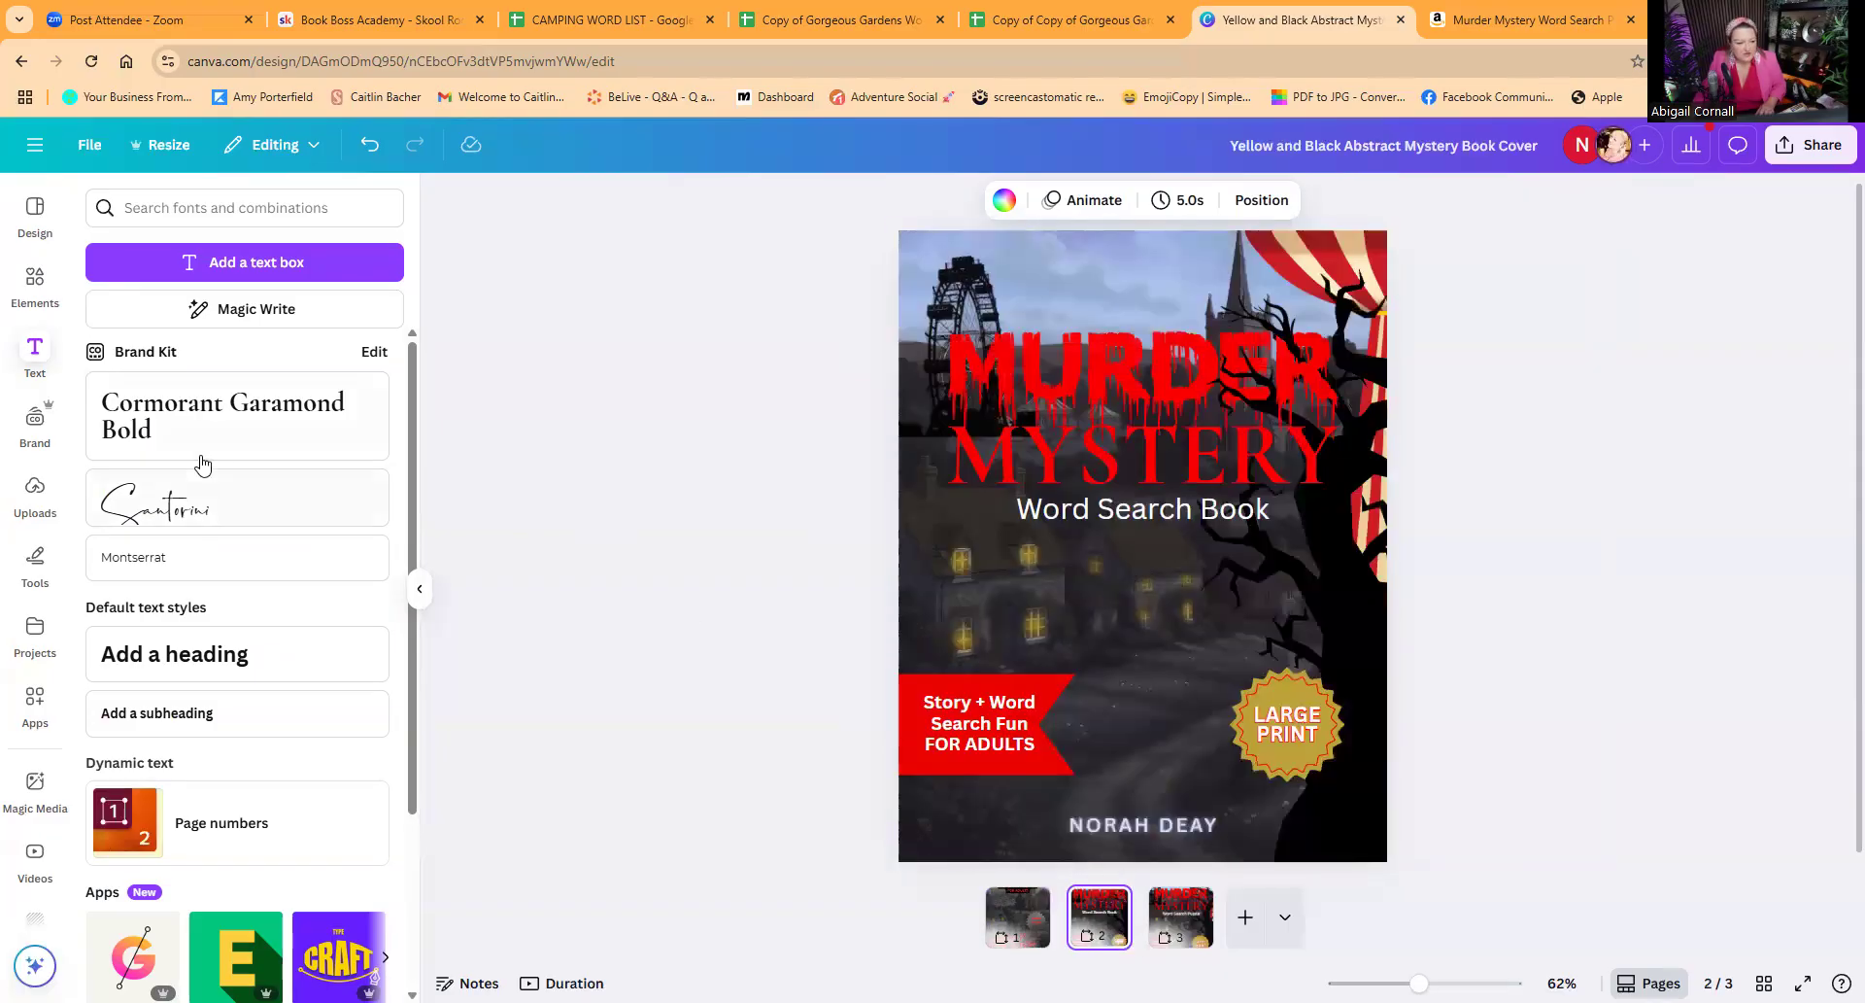
{"action": "left_click", "coordinate": [155, 714]}
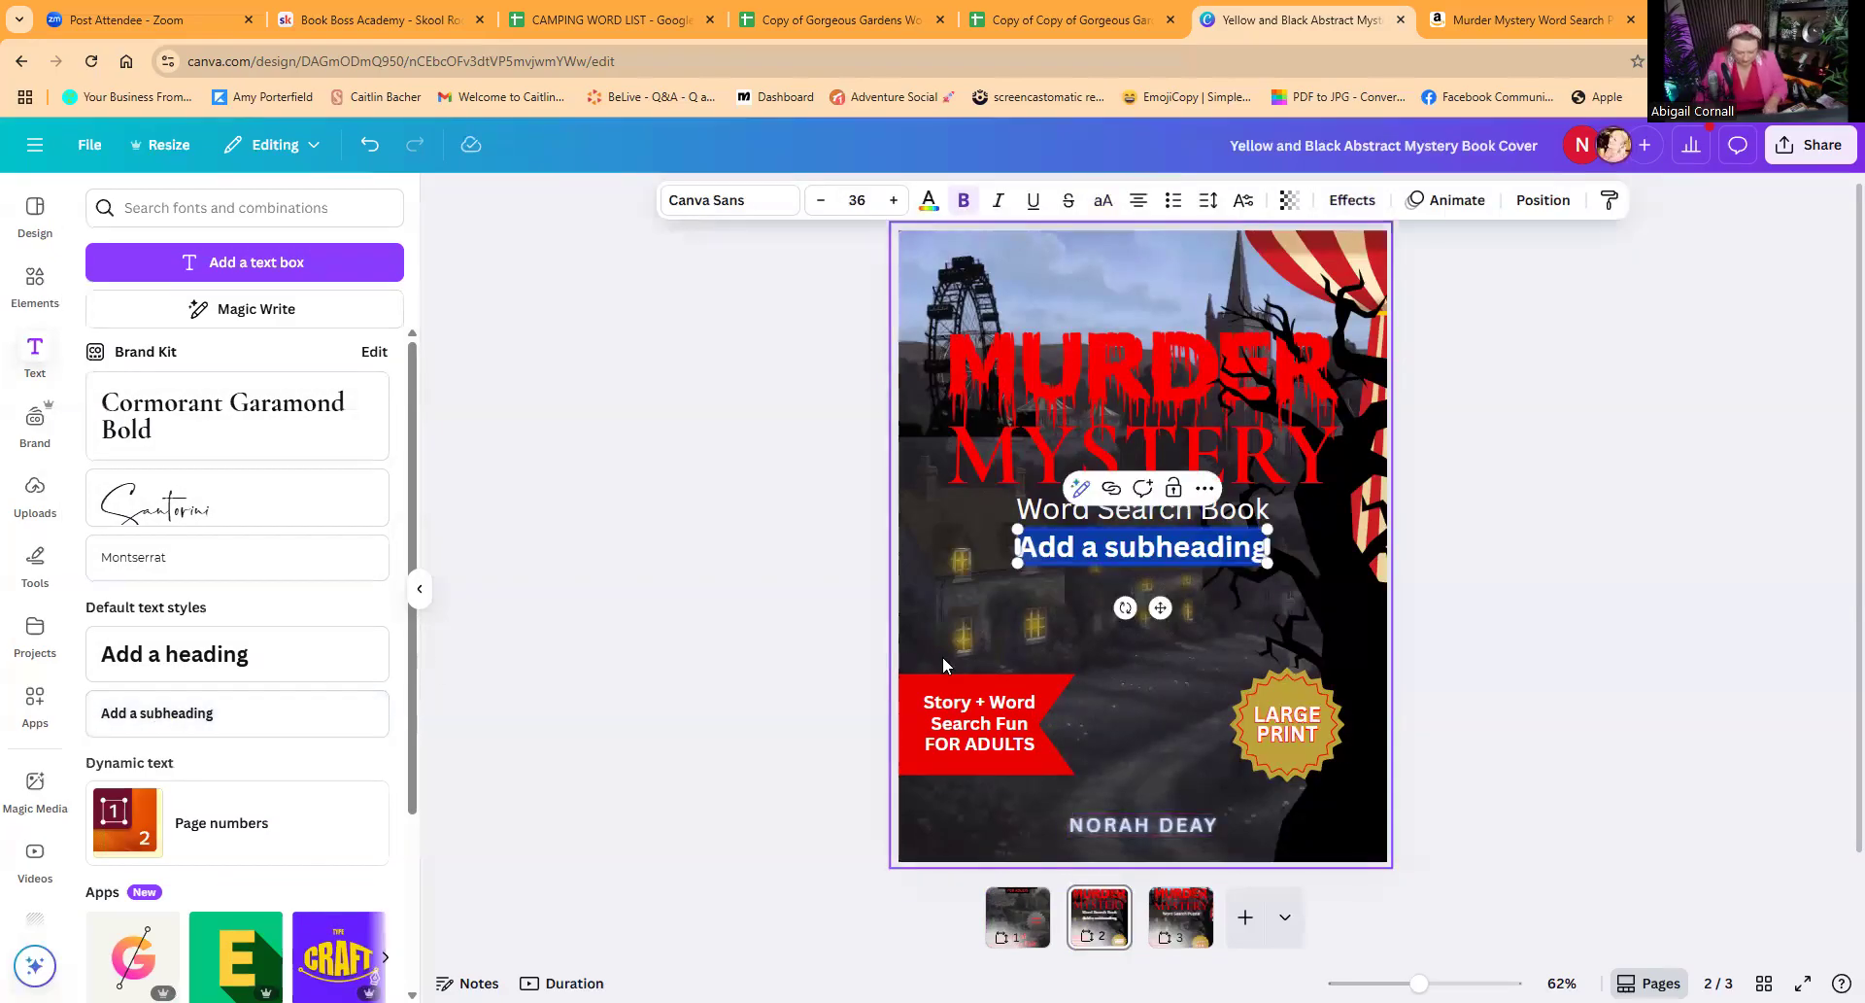
{"action": "type", "text": "Murder"}
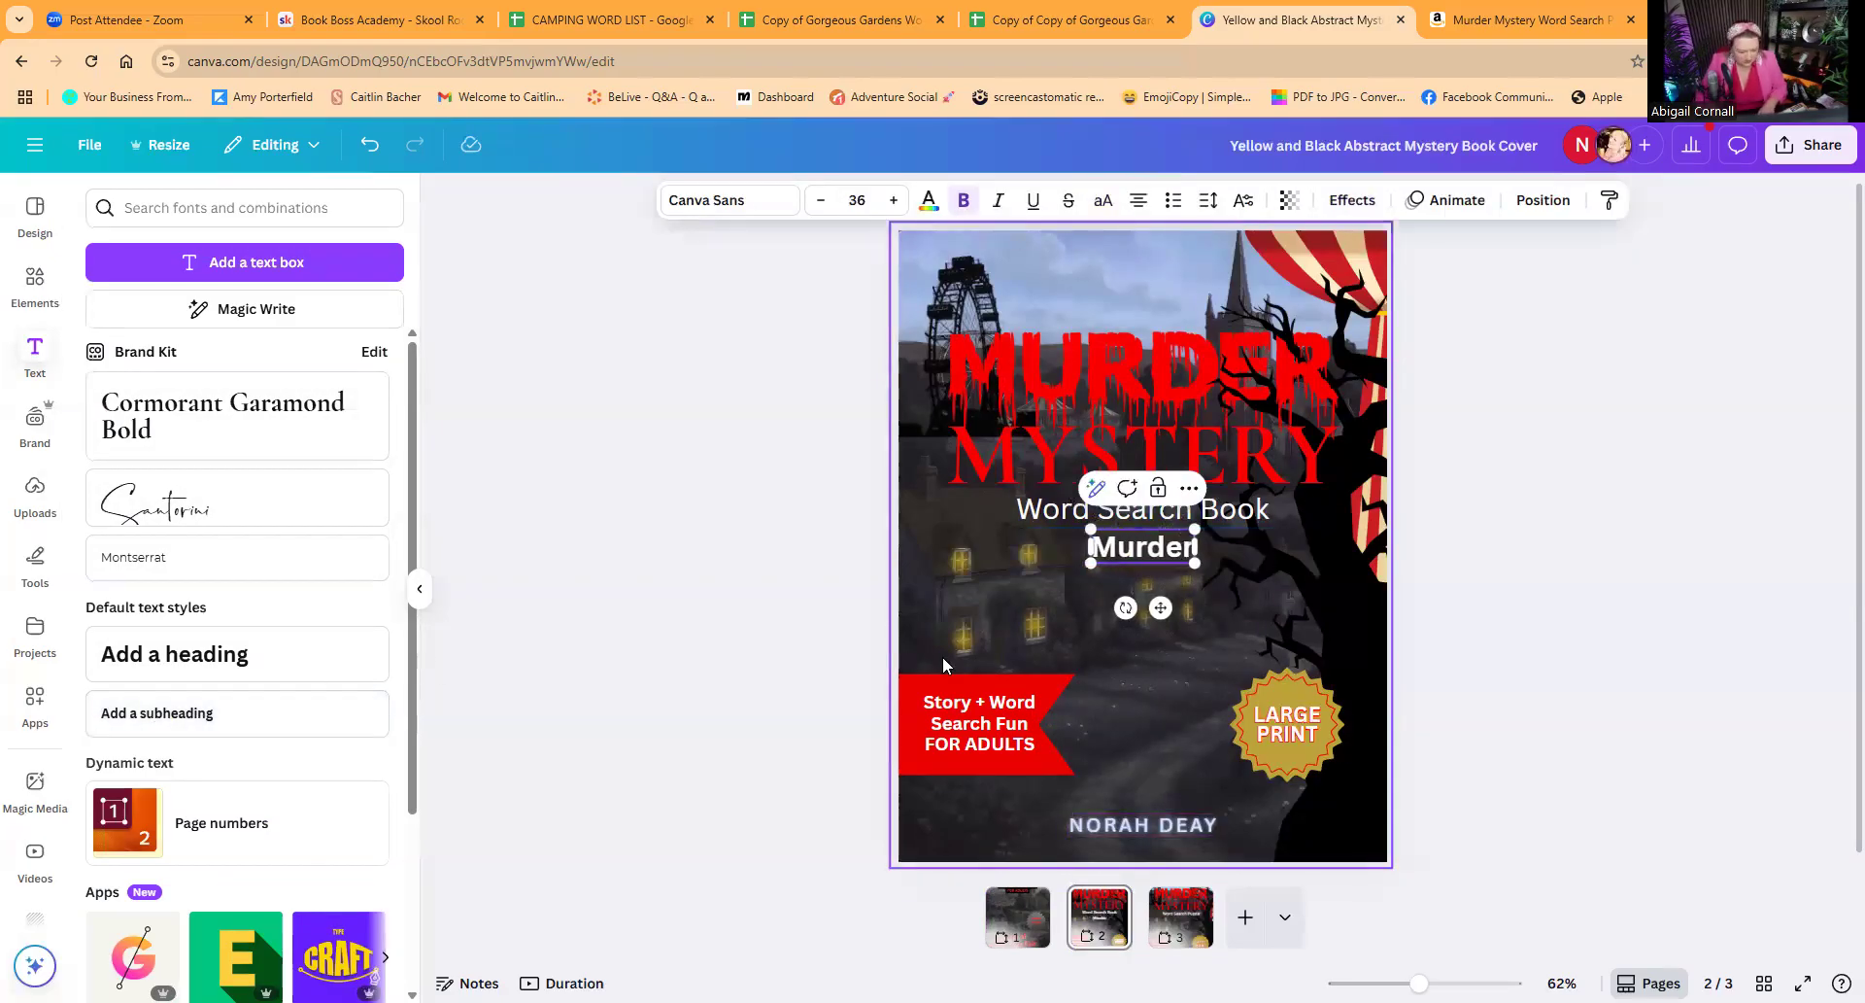
{"action": "type", "text": " a"}
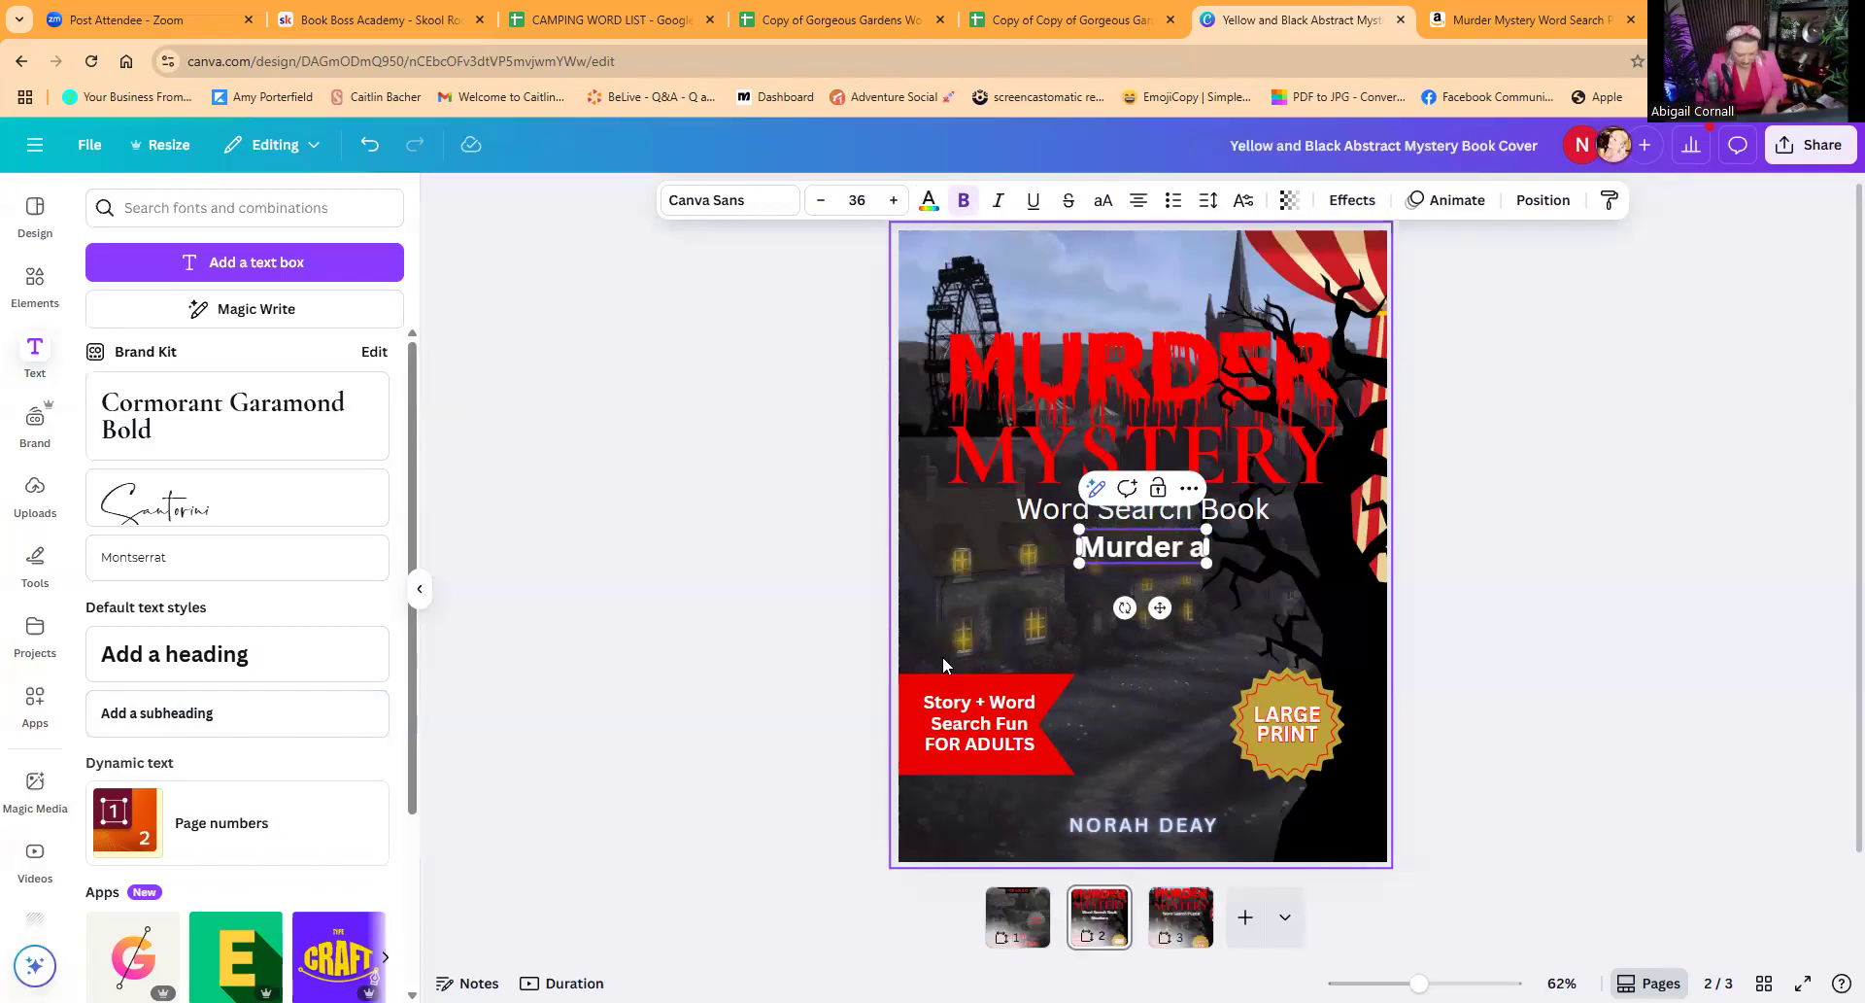
{"action": "type", "text": "t the VI"}
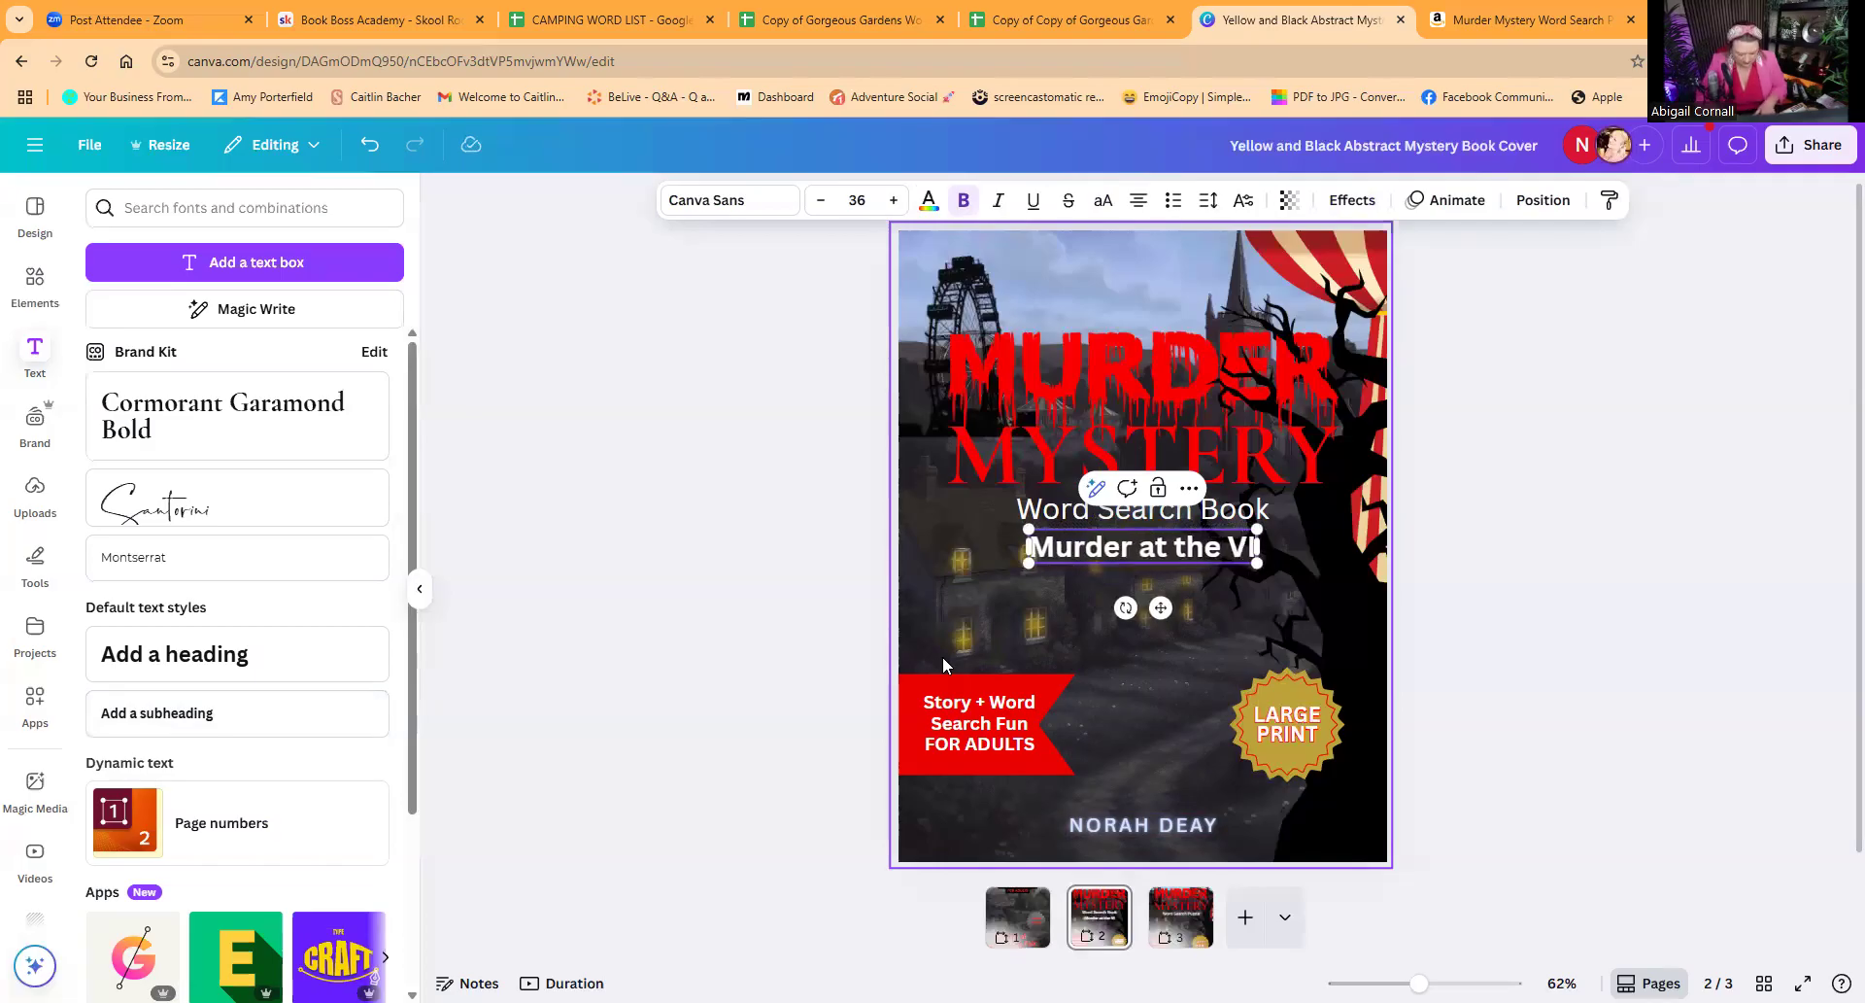
{"action": "type", "text": "llage! Fair"}
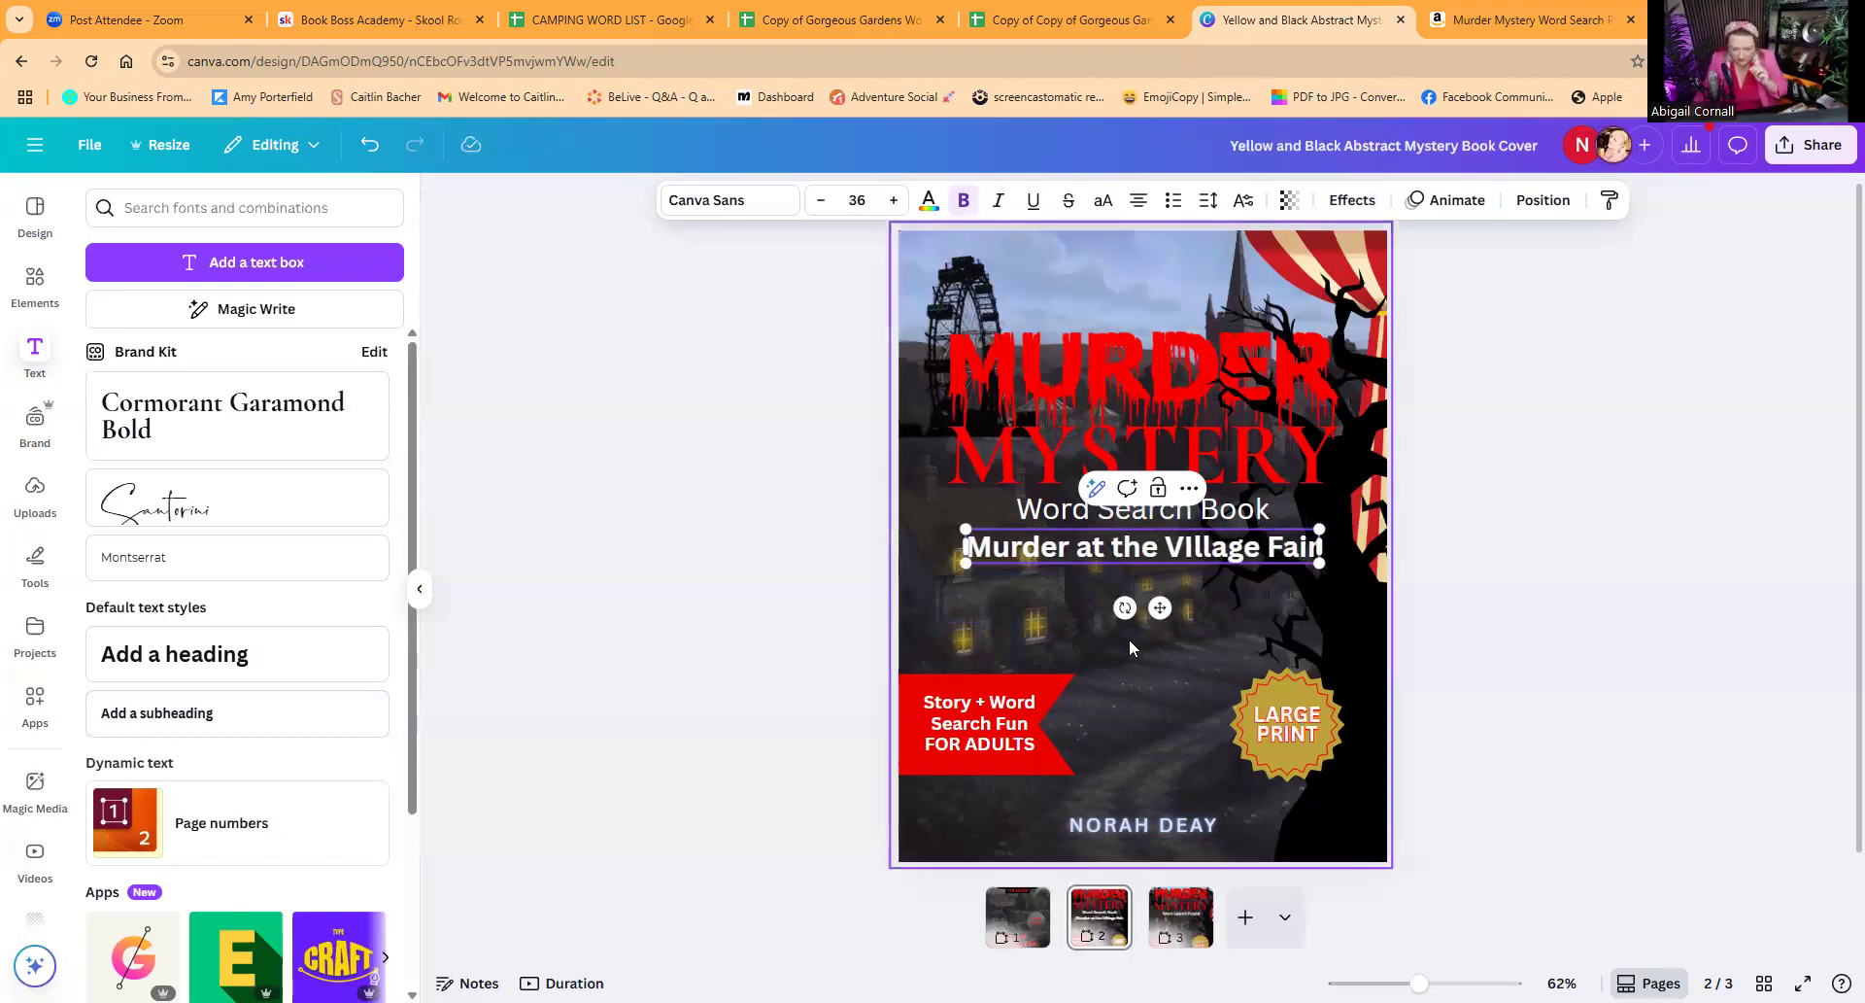
Step: Correct the new subheading's wording to "Murder at the Village Fair" and move it above the "MURDER" title
{"action": "left_click", "coordinate": [1192, 551]}
{"action": "key", "text": "BackSpace"}
{"action": "type", "text": "i"}
{"action": "key", "text": "Delete"}
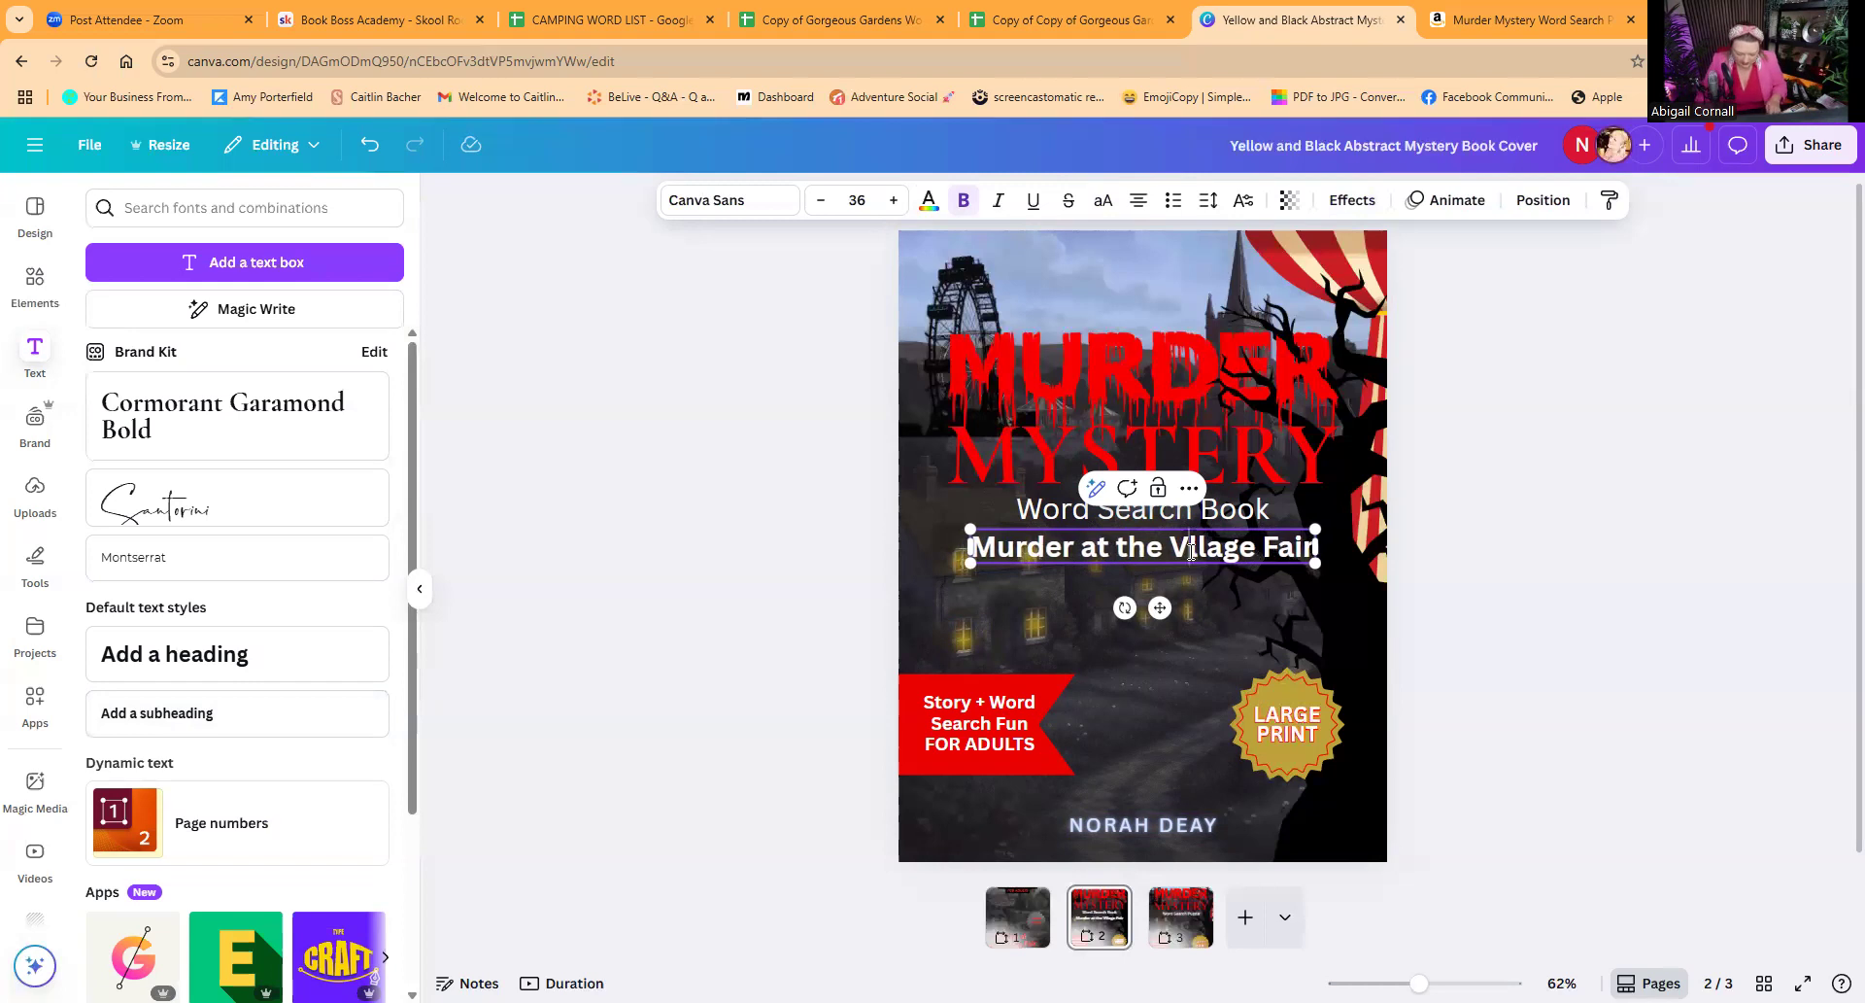
{"action": "type", "text": "l"}
{"action": "left_click", "coordinate": [1458, 528]}
{"action": "left_click_drag", "start_coordinate": [1256, 554], "coordinate": [1256, 301]}
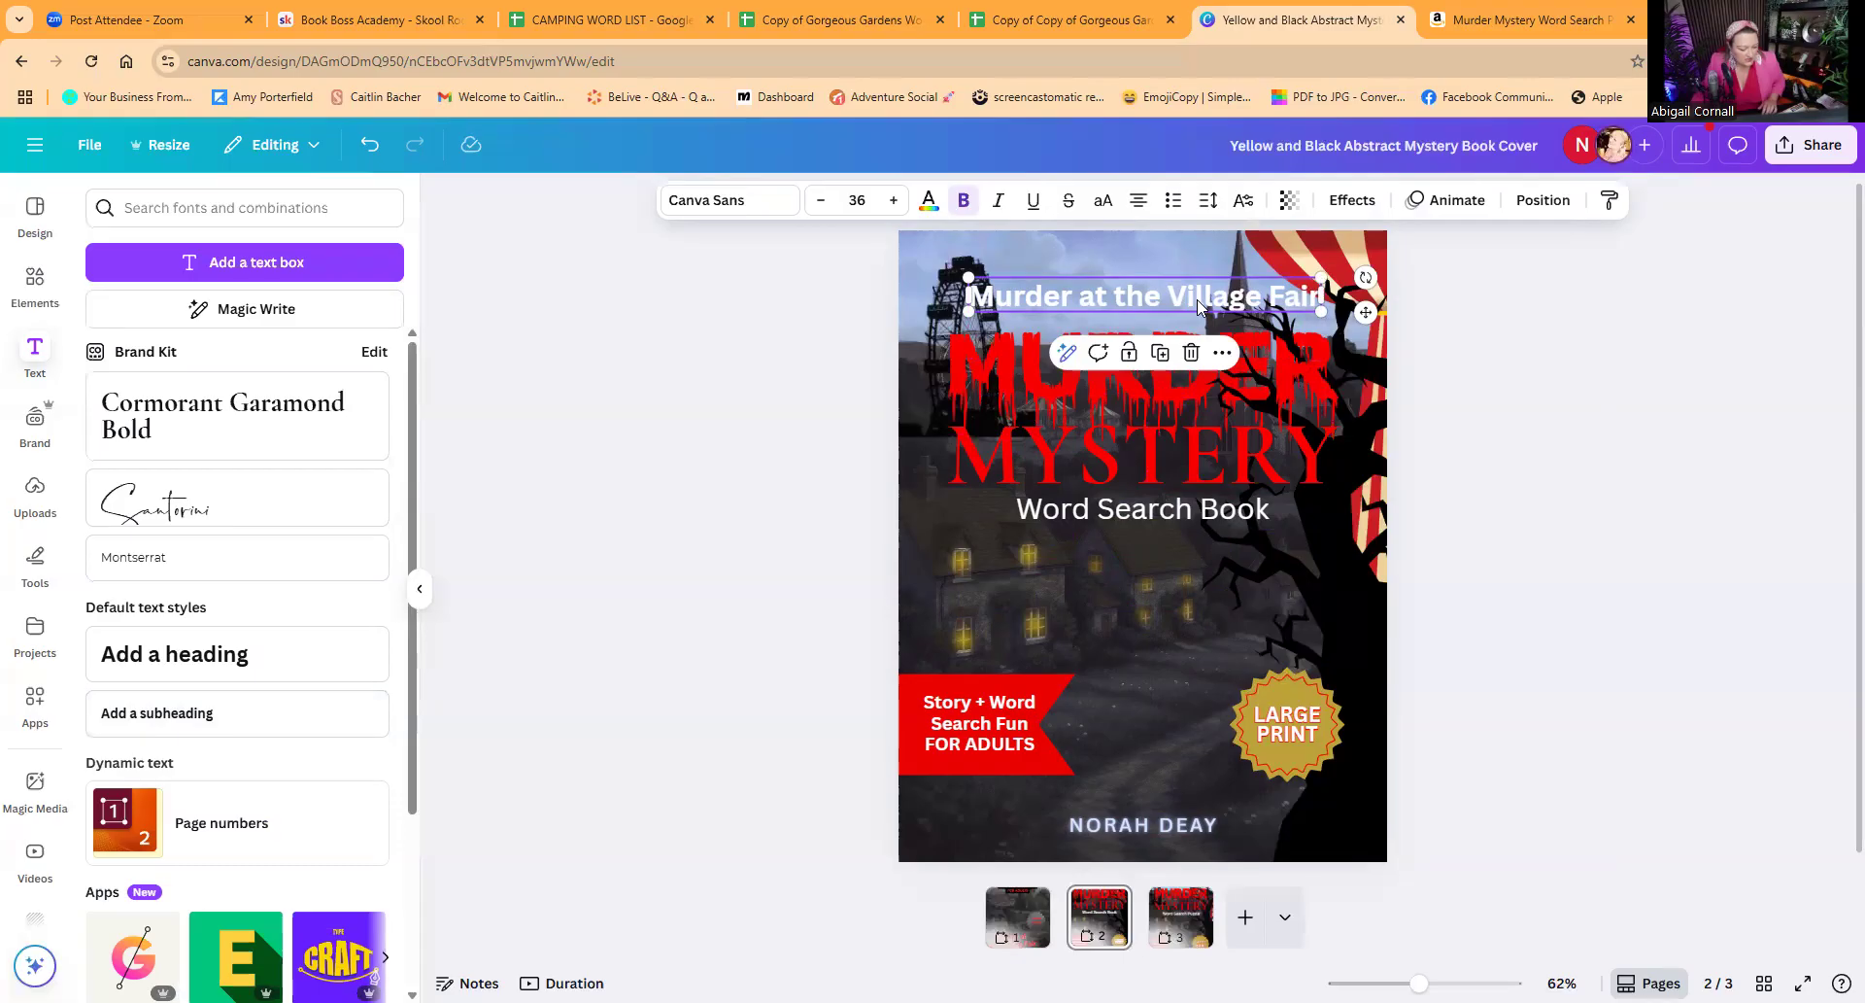
Step: Make "Murder at the Village Fair" black and apply the Background text effect in the pale yellow from the document colours
{"action": "left_click", "coordinate": [928, 201]}
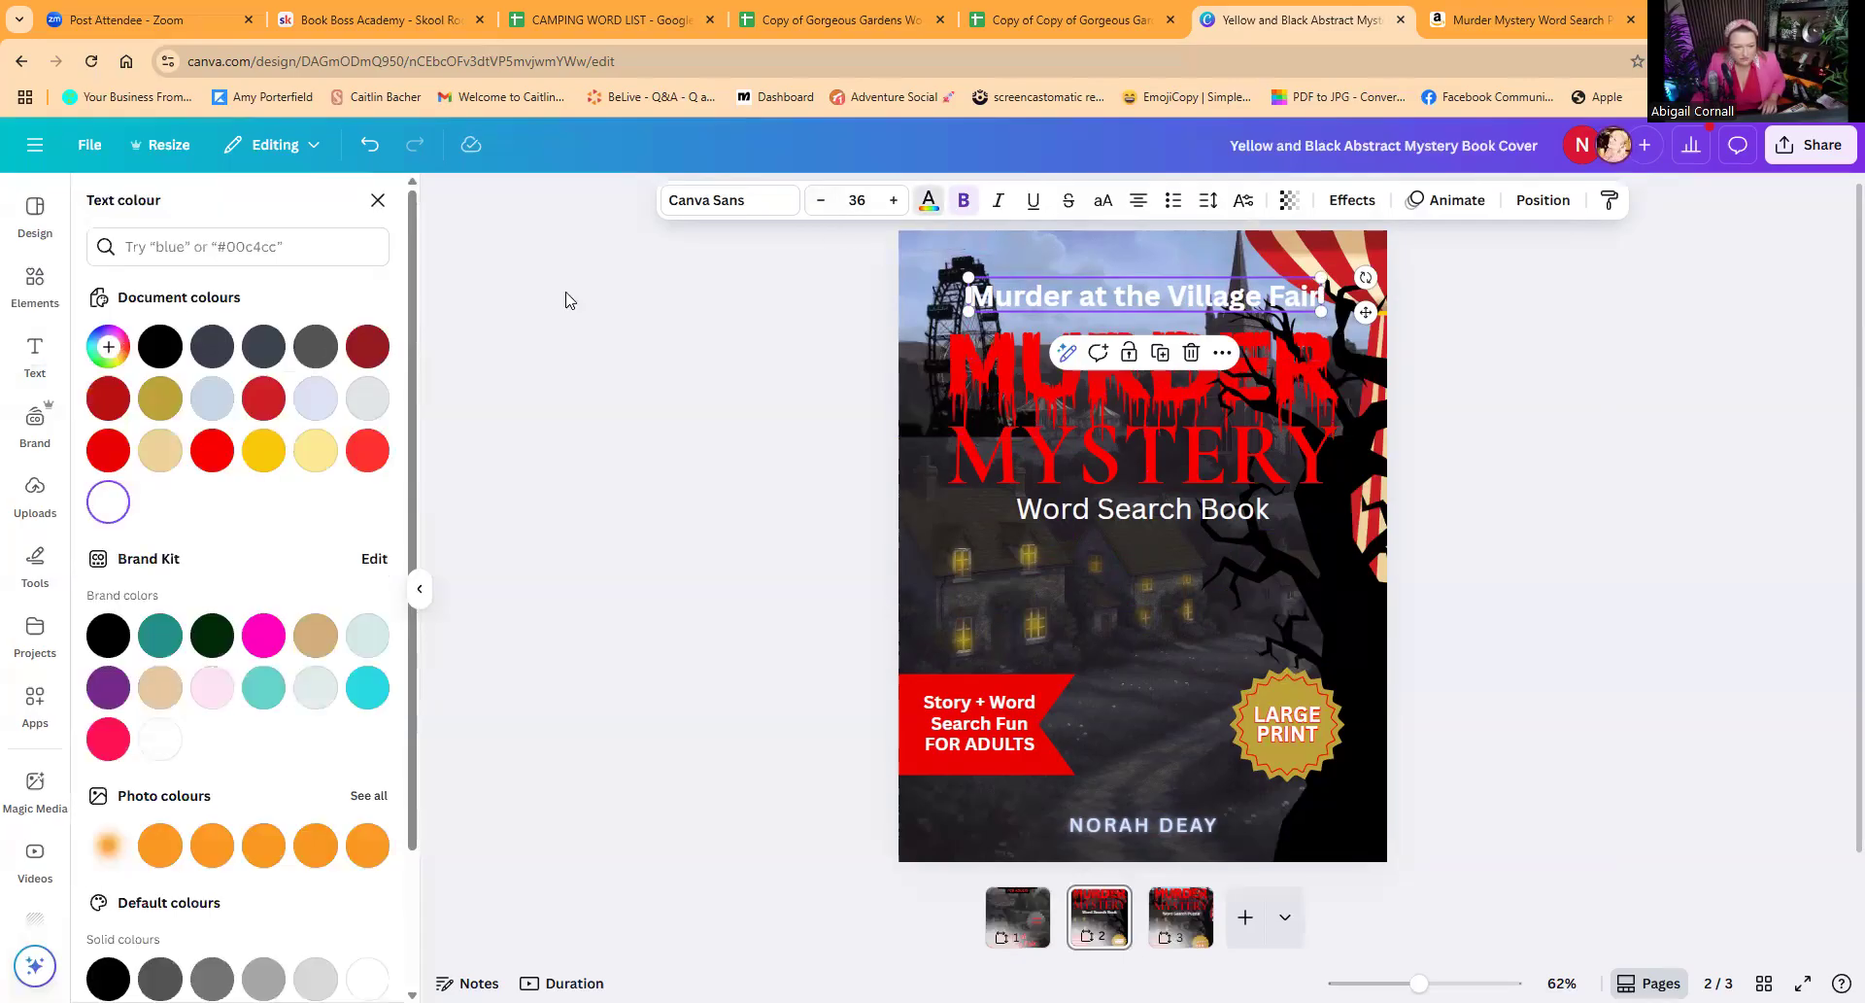
{"action": "left_click", "coordinate": [161, 346]}
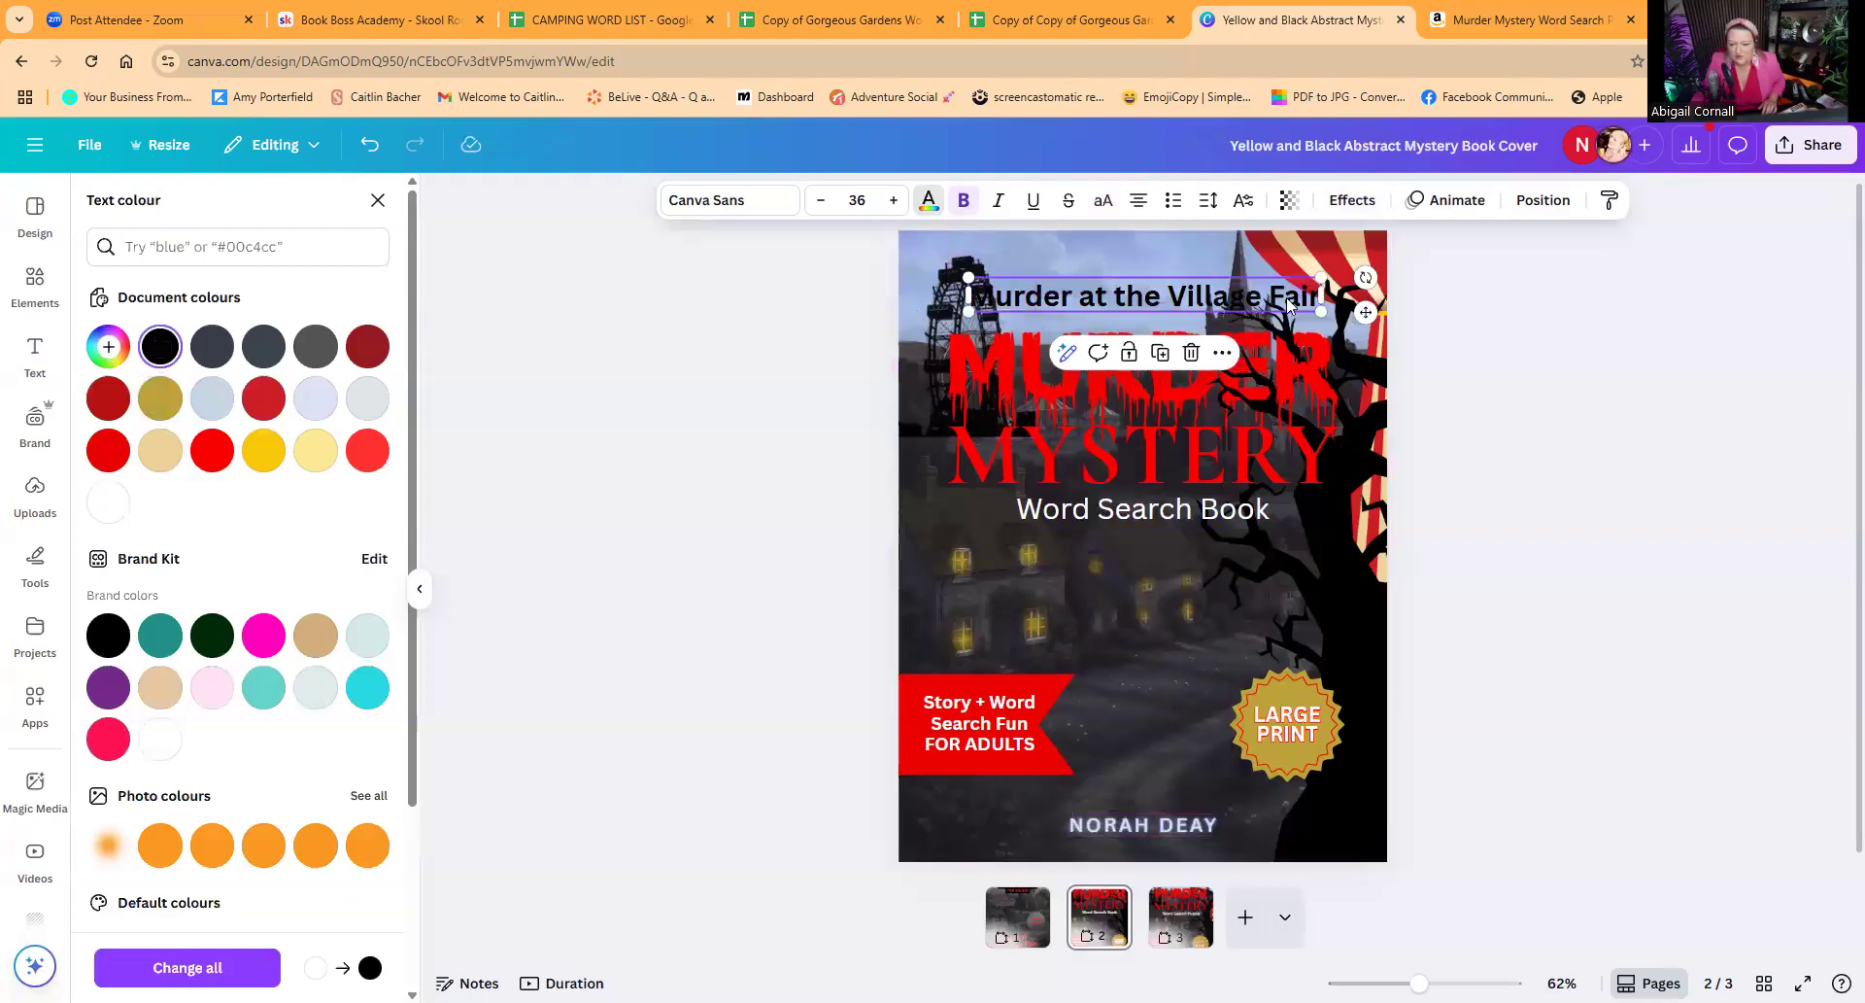
{"action": "left_click", "coordinate": [1352, 201]}
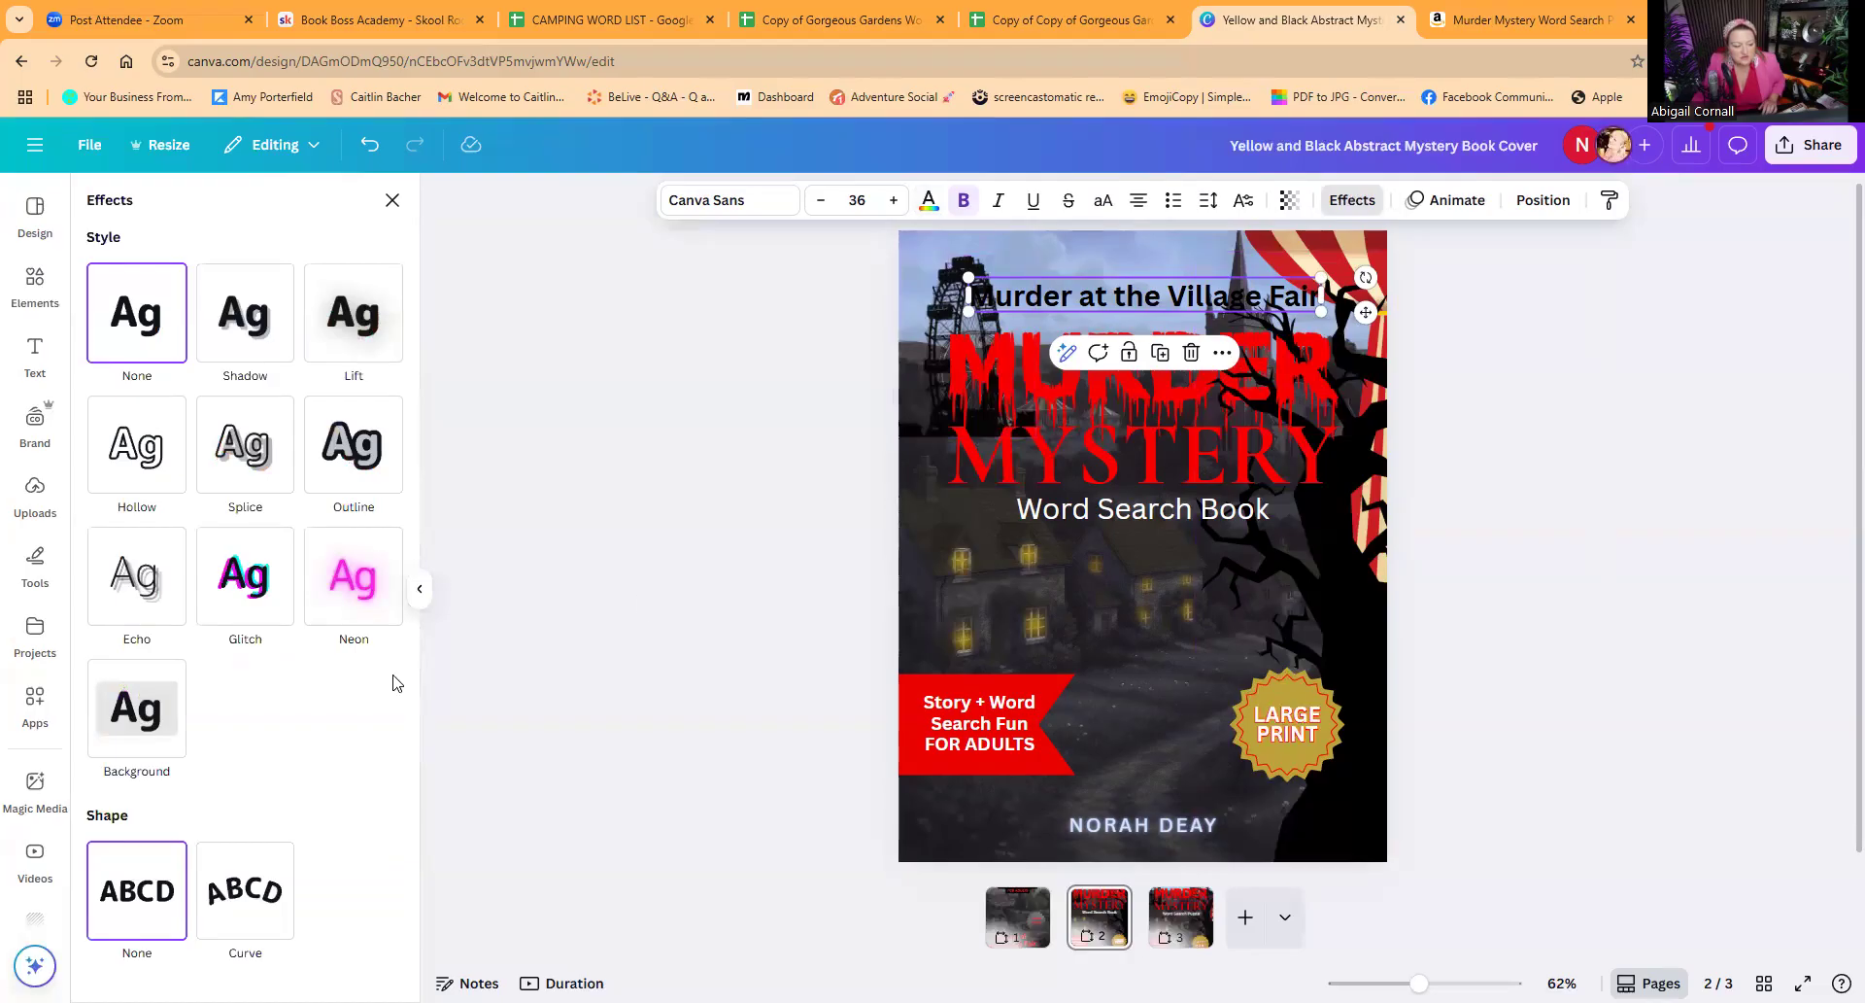
{"action": "left_click", "coordinate": [123, 717]}
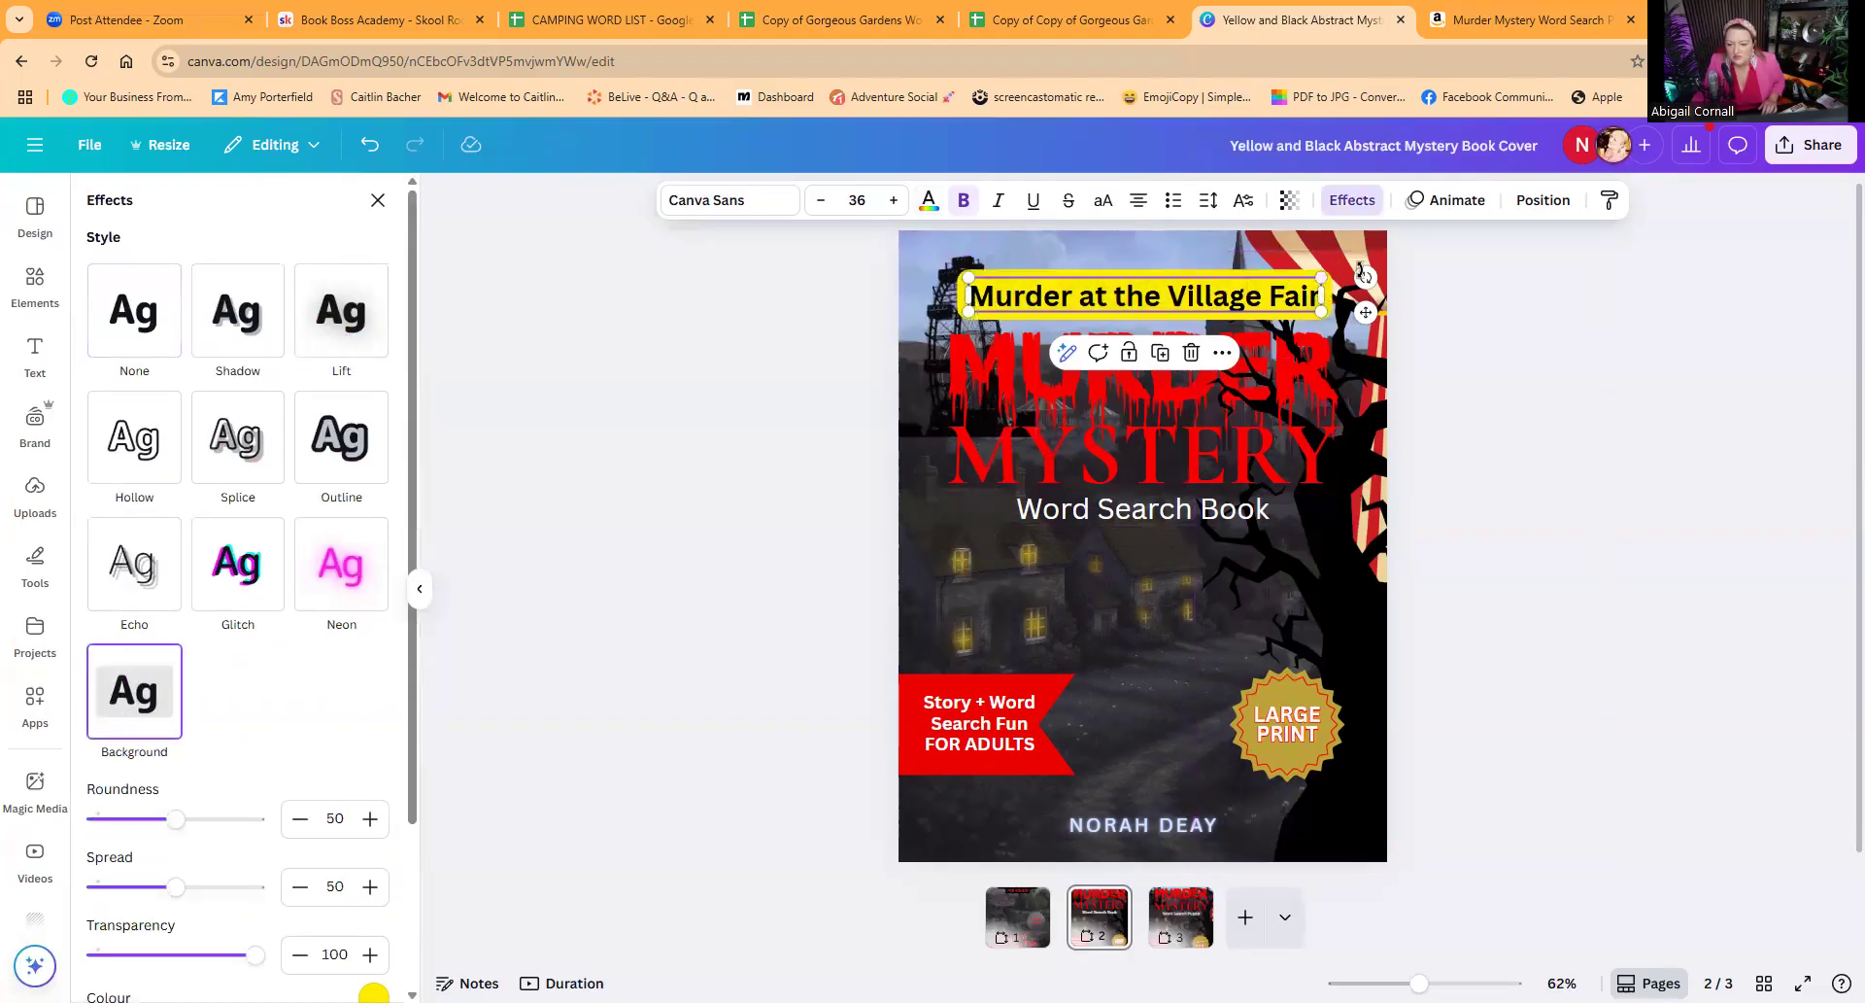
{"action": "scroll", "coordinate": [306, 769], "scroll_direction": "down", "scroll_amount": 3}
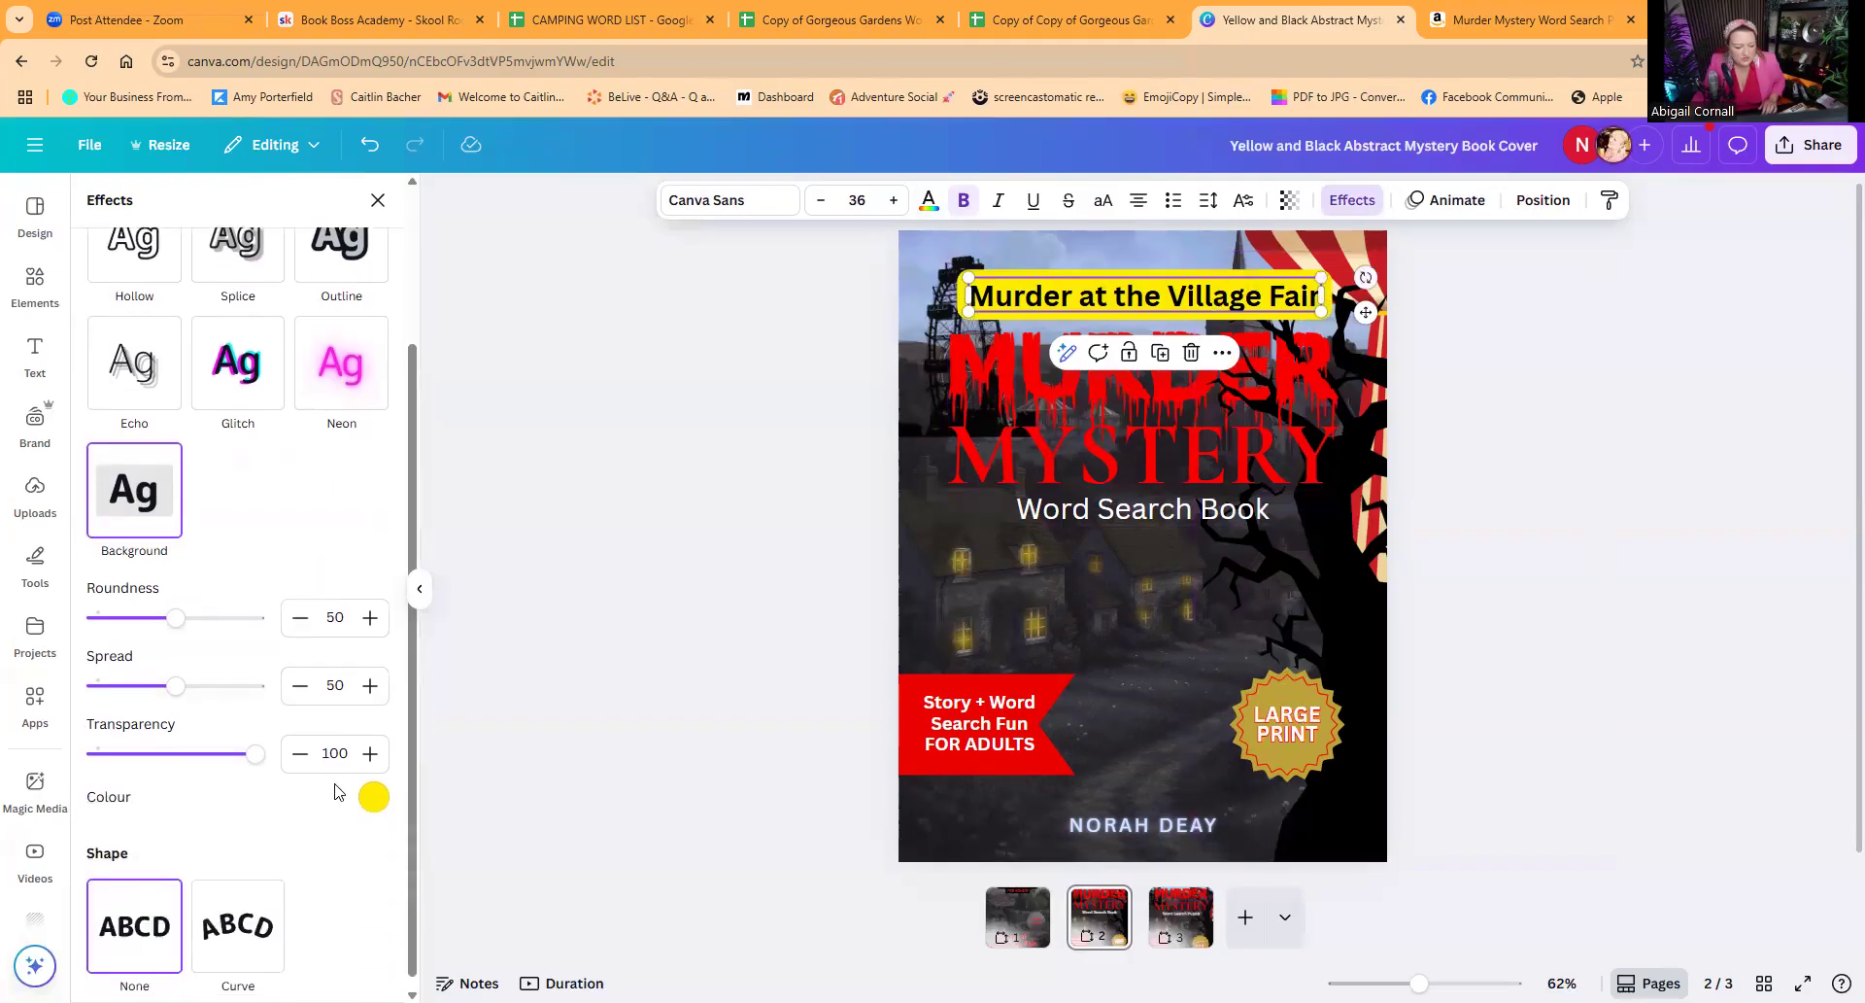
{"action": "left_click", "coordinate": [375, 789]}
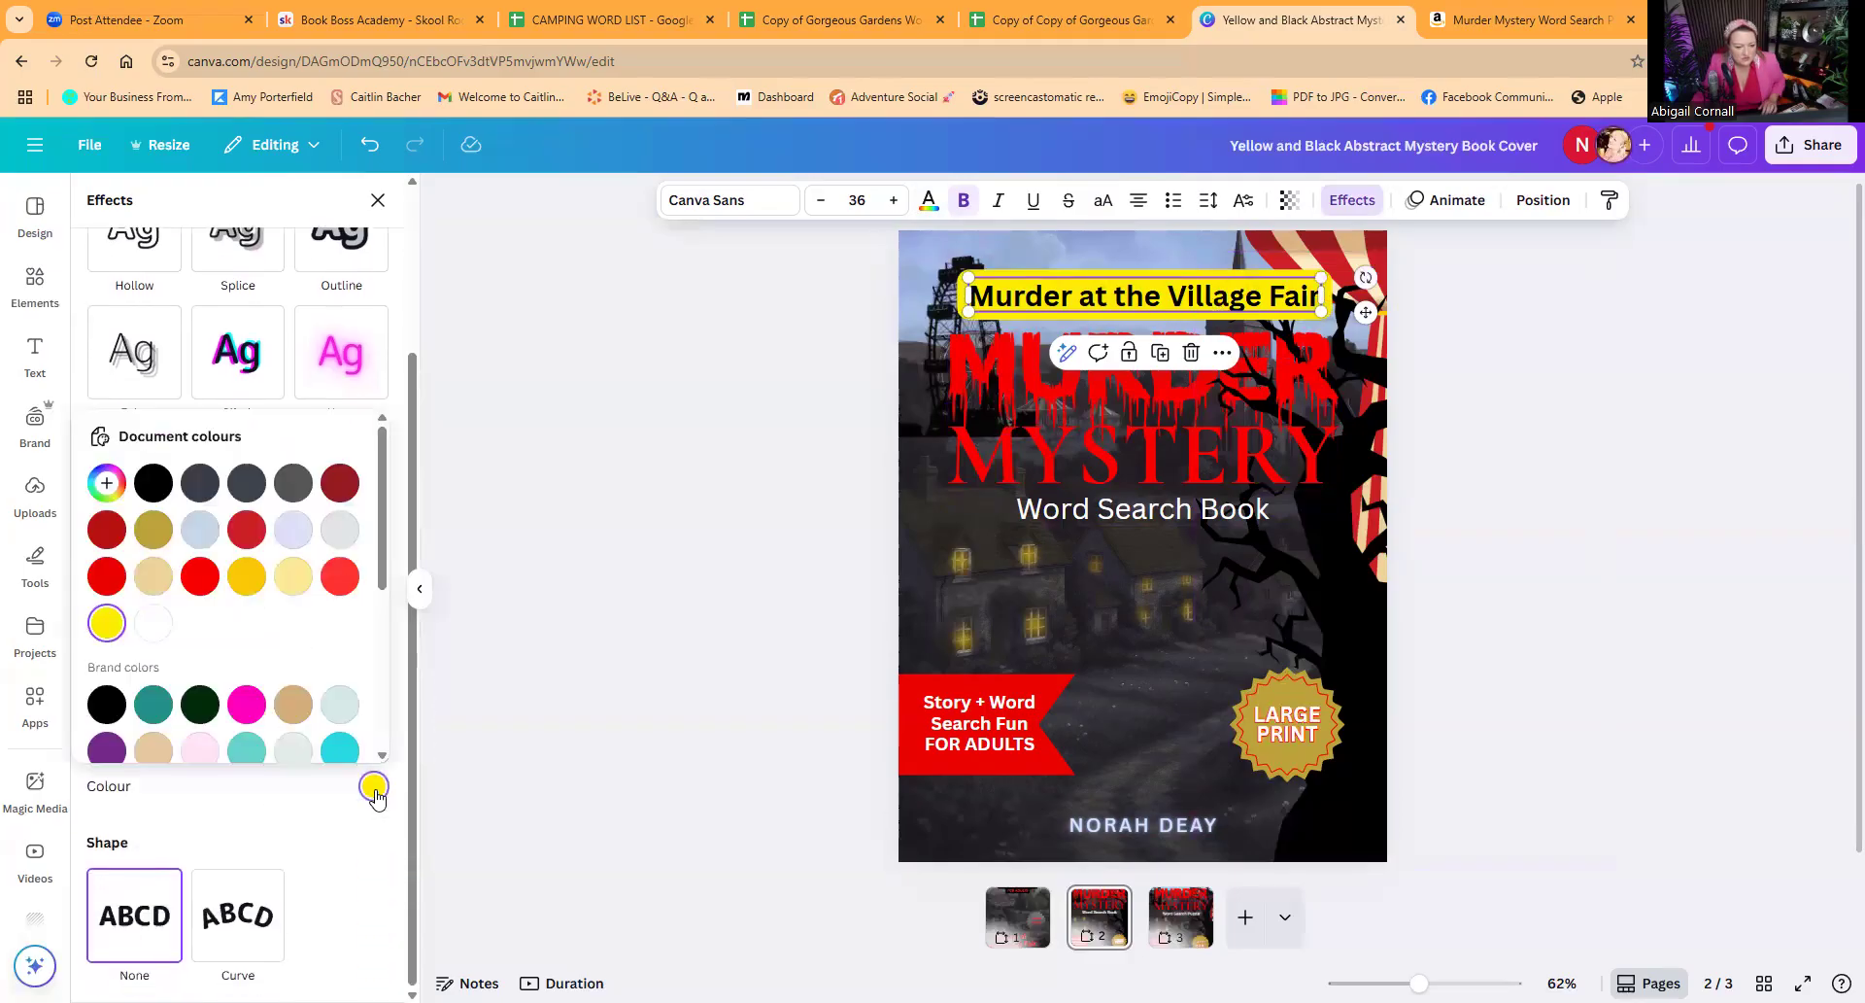
{"action": "left_click", "coordinate": [157, 578]}
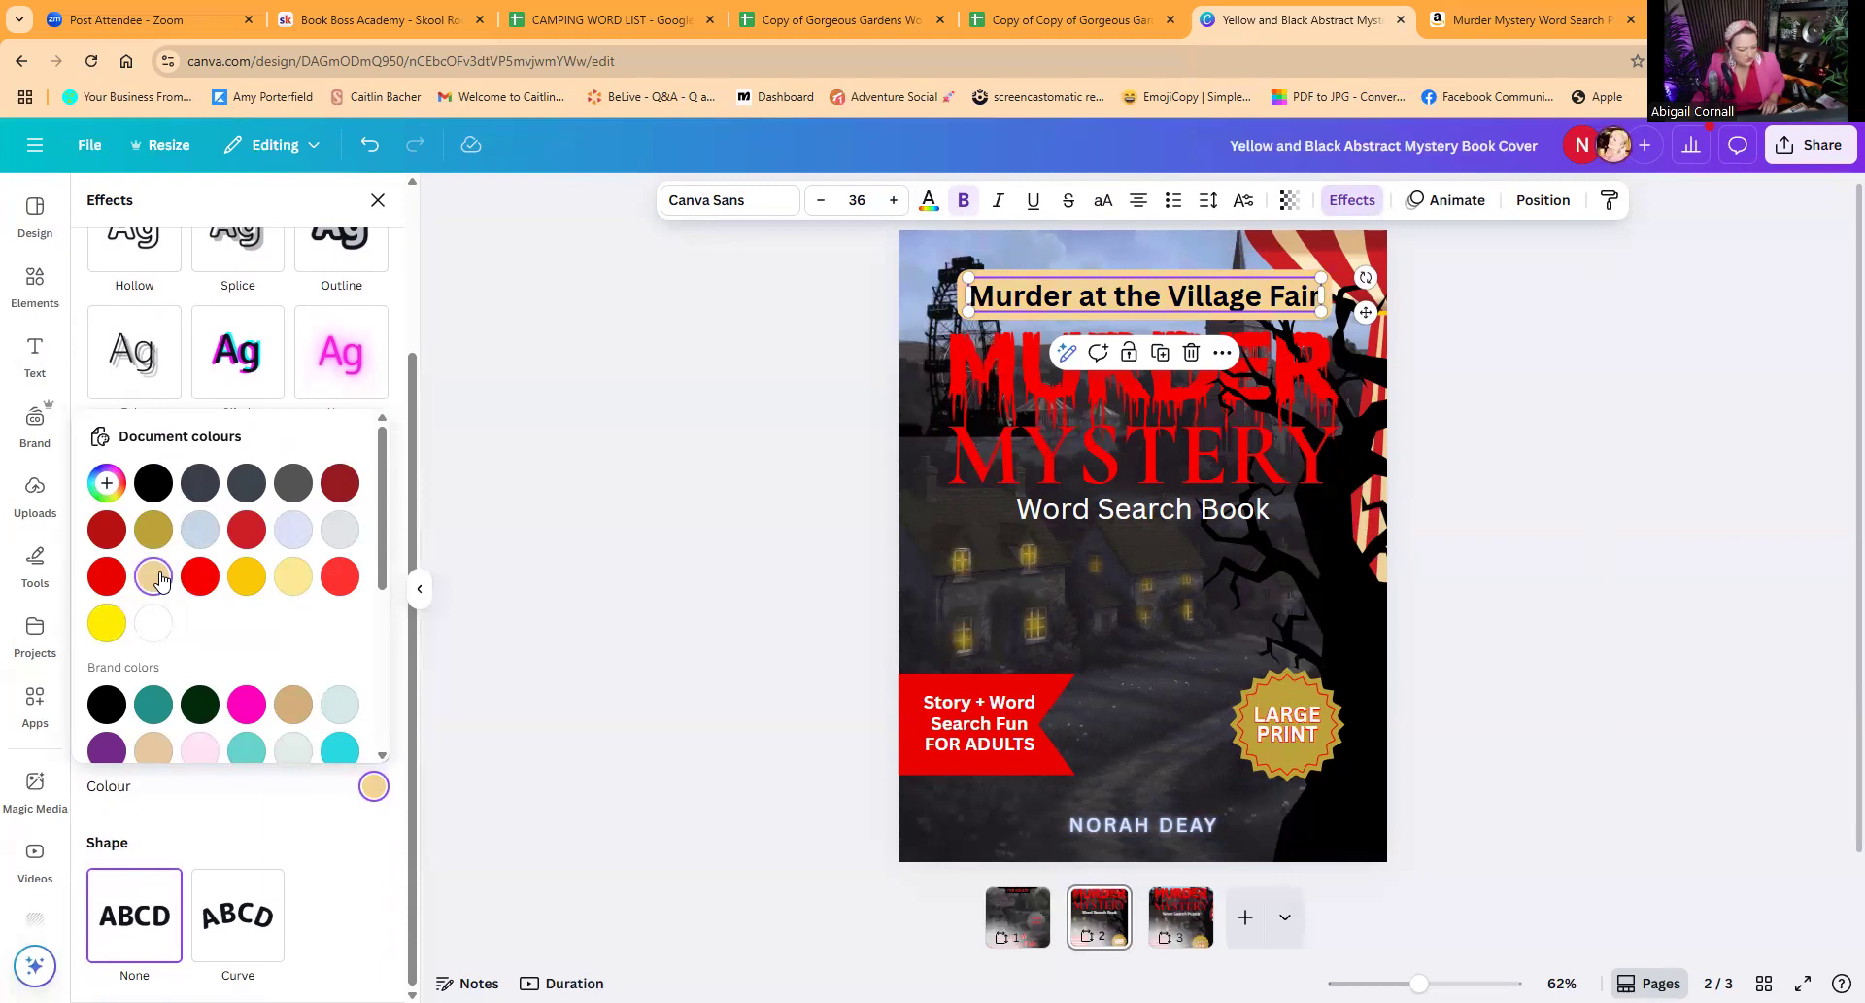
{"action": "left_click", "coordinate": [293, 576]}
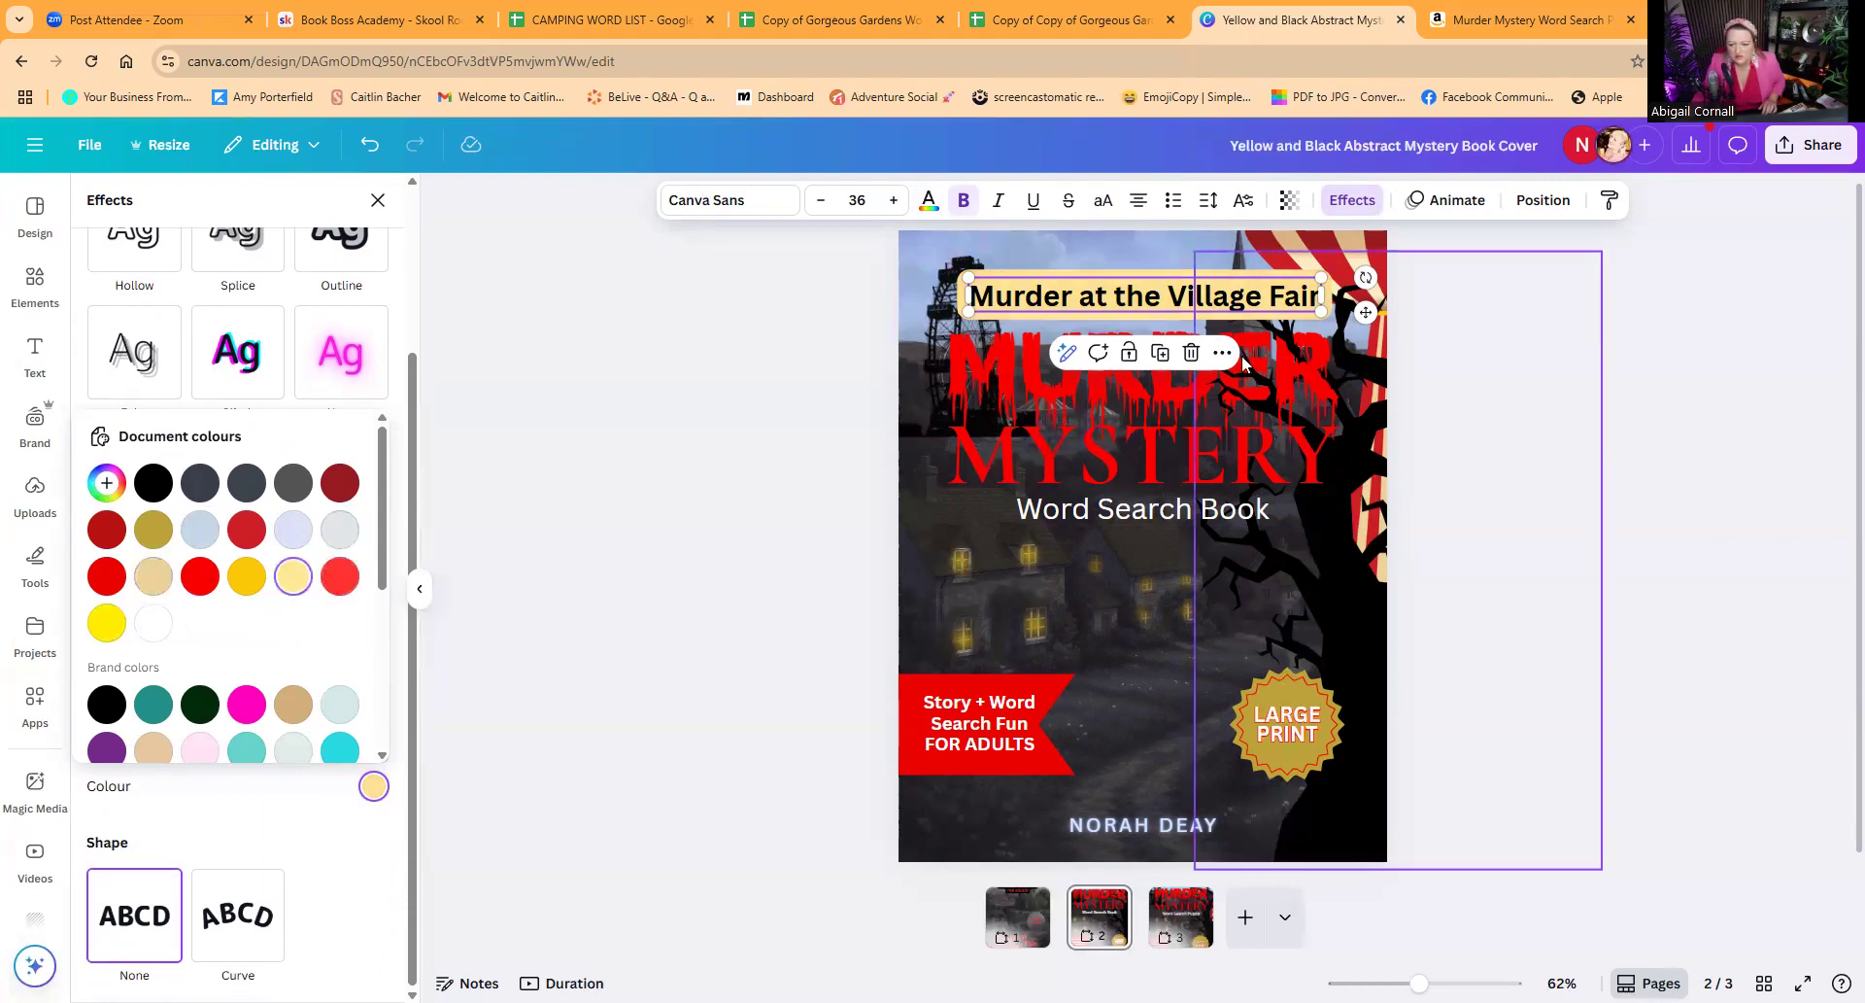
Step: Shrink the "Murder at the Village Fair" subtitle to font size 26.7 and centre it horizontally on the page
{"action": "left_click_drag", "start_coordinate": [1321, 278], "coordinate": [1180, 301]}
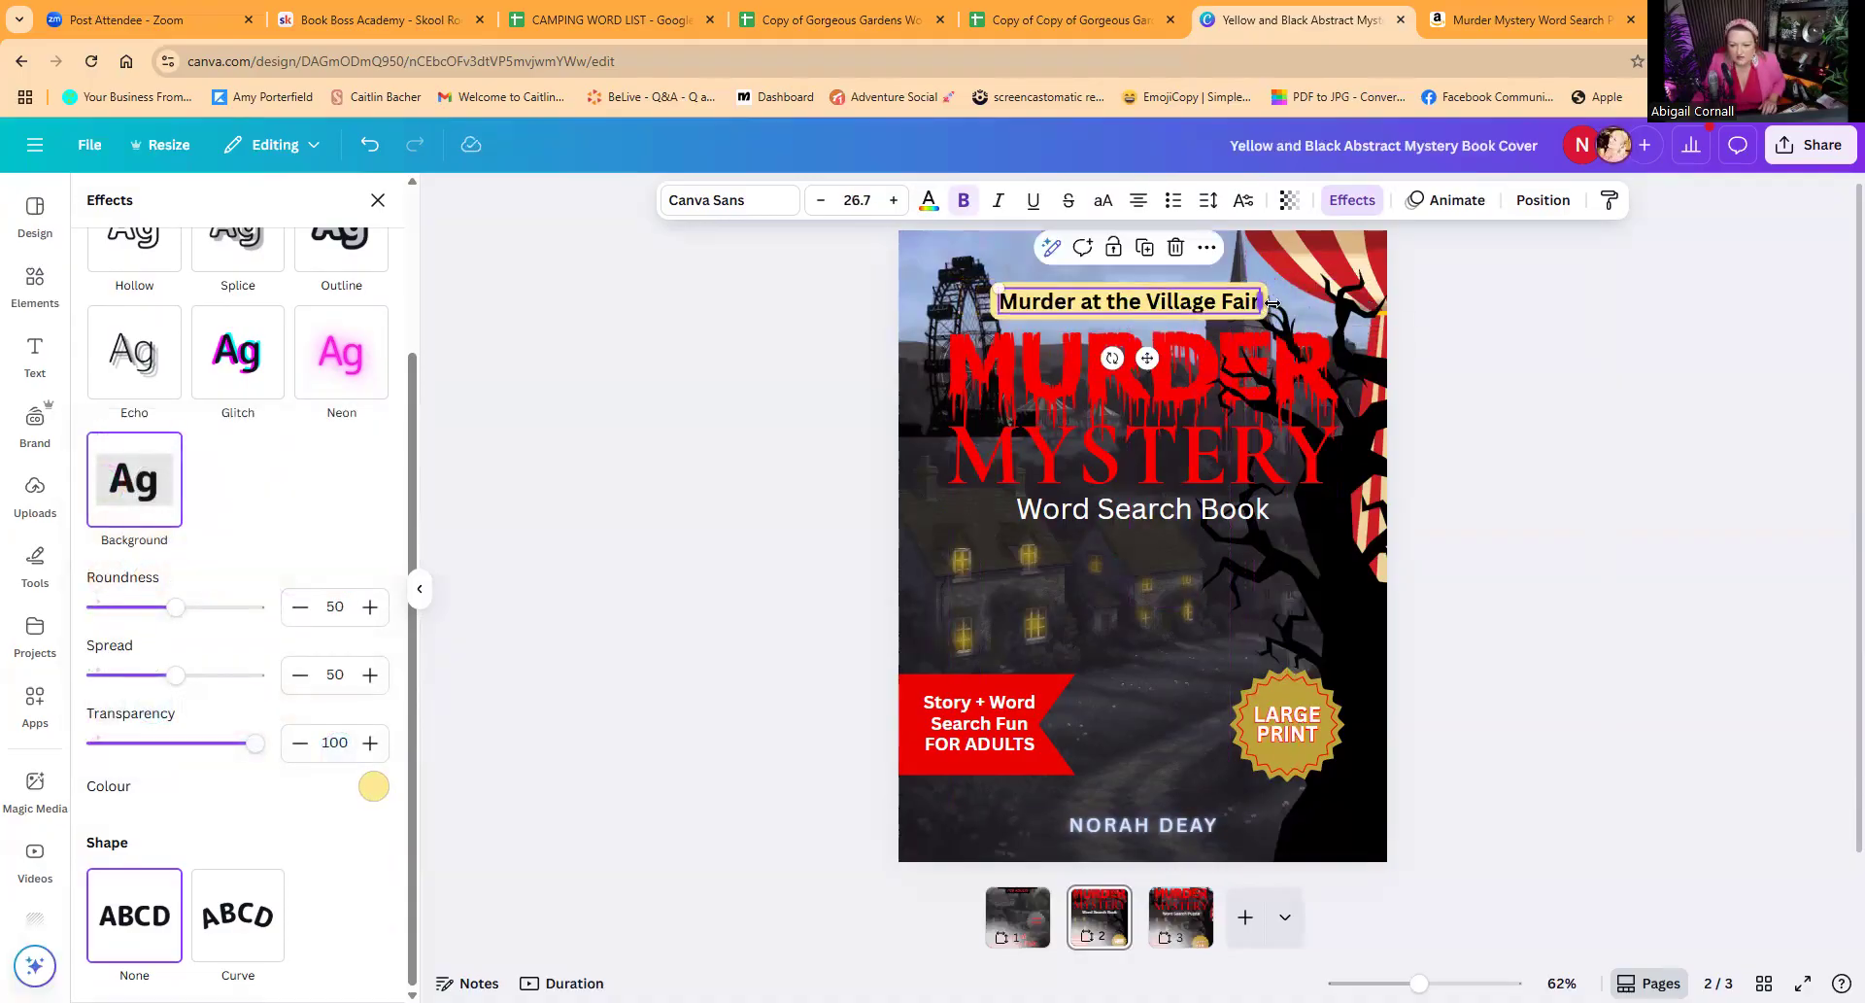
{"action": "left_click", "coordinate": [1208, 251]}
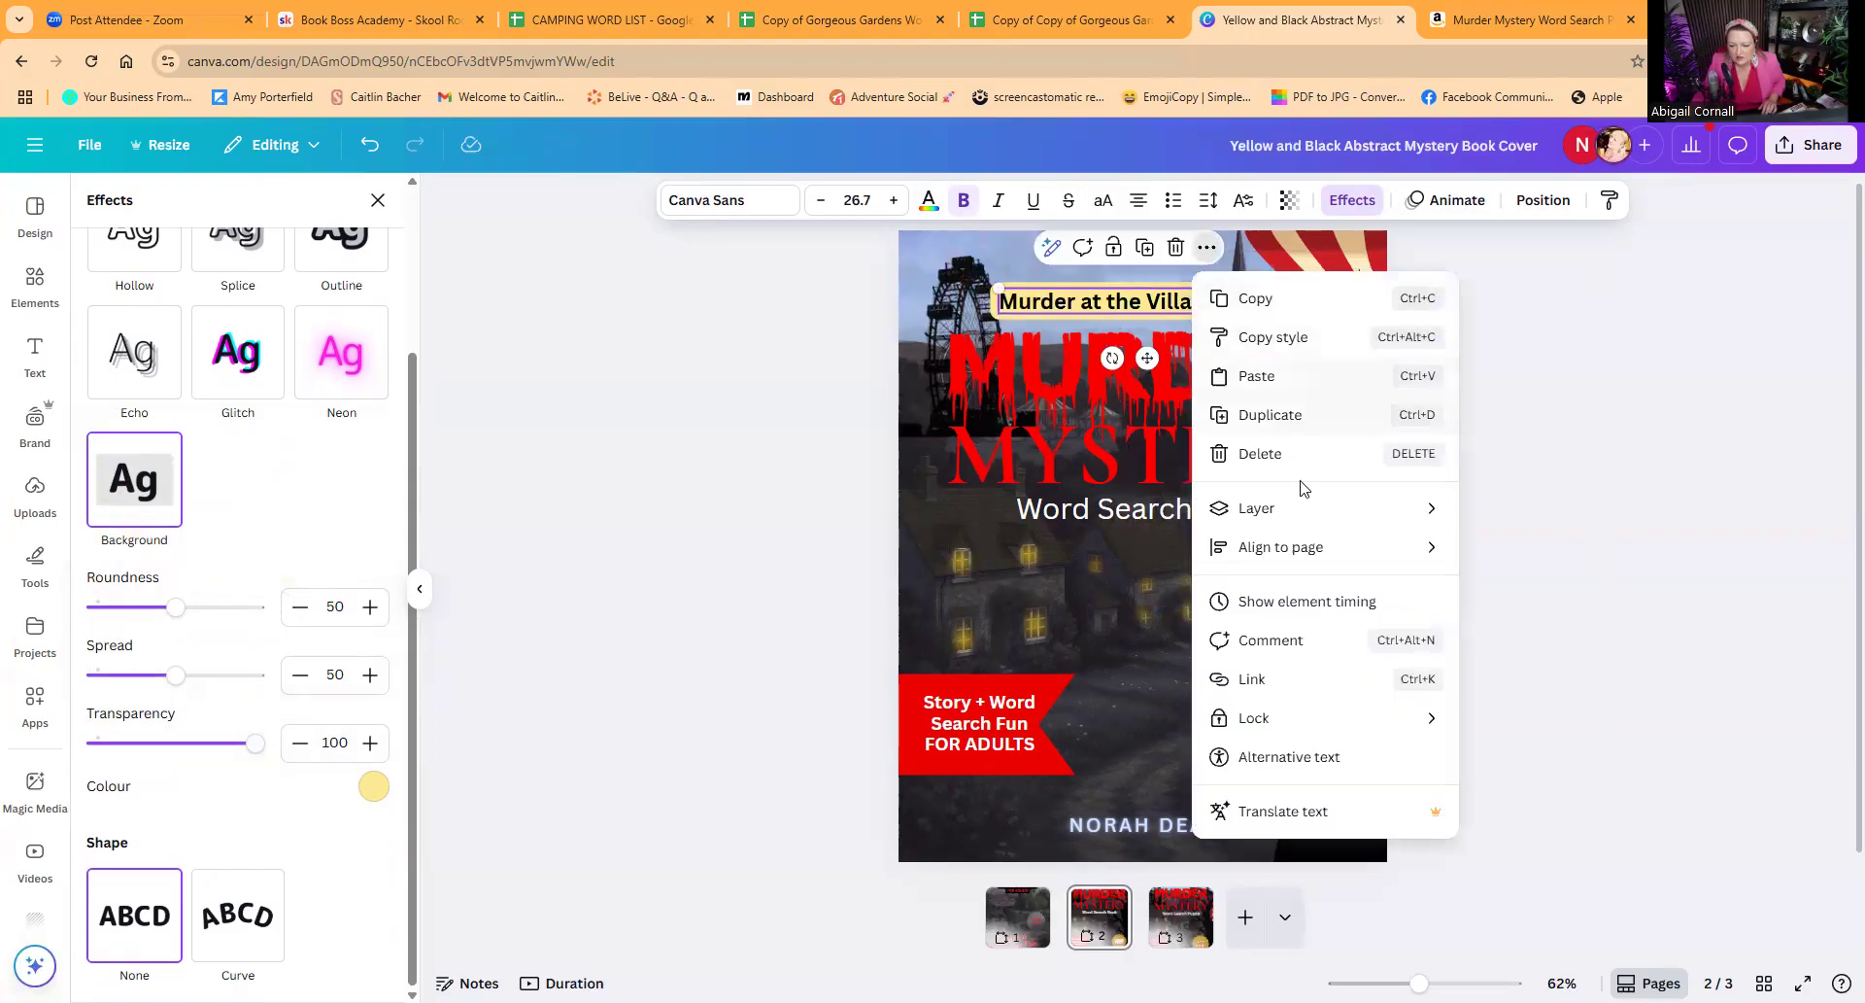
{"action": "mouse_move", "coordinate": [1447, 550]}
{"action": "left_click", "coordinate": [1528, 585]}
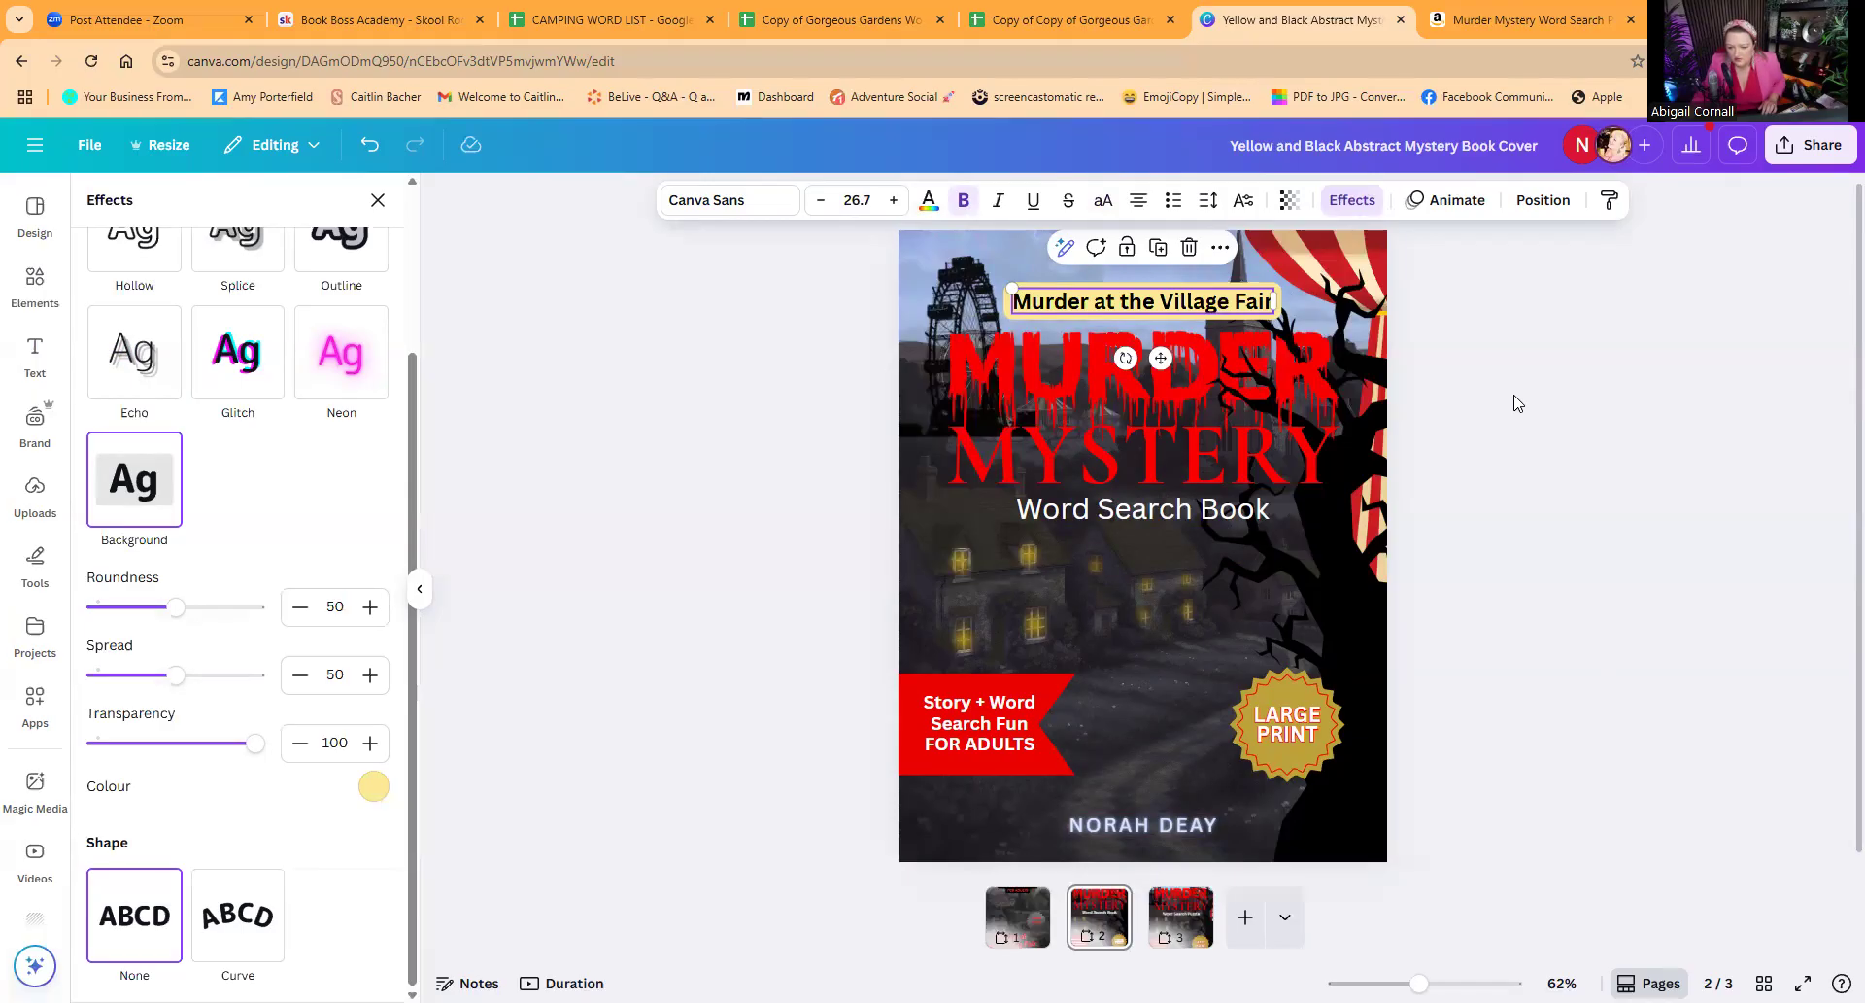
{"action": "left_click", "coordinate": [1520, 434]}
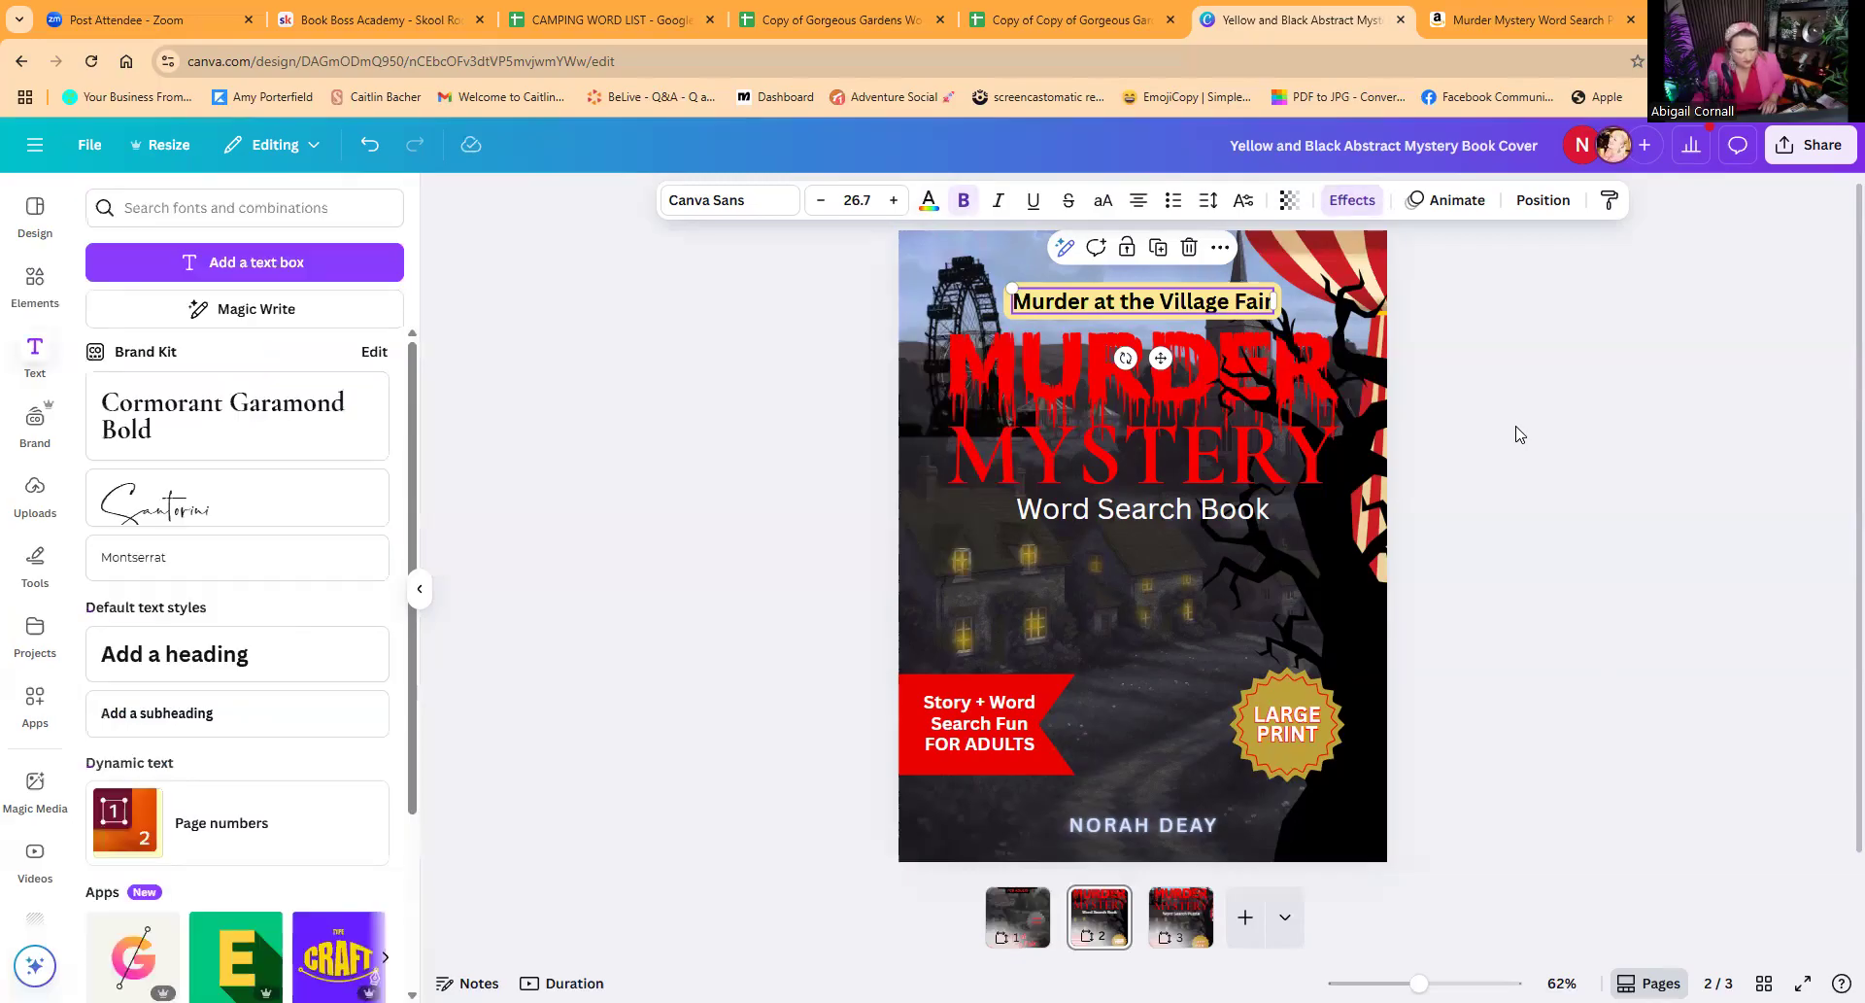
{"action": "left_click", "coordinate": [1492, 540]}
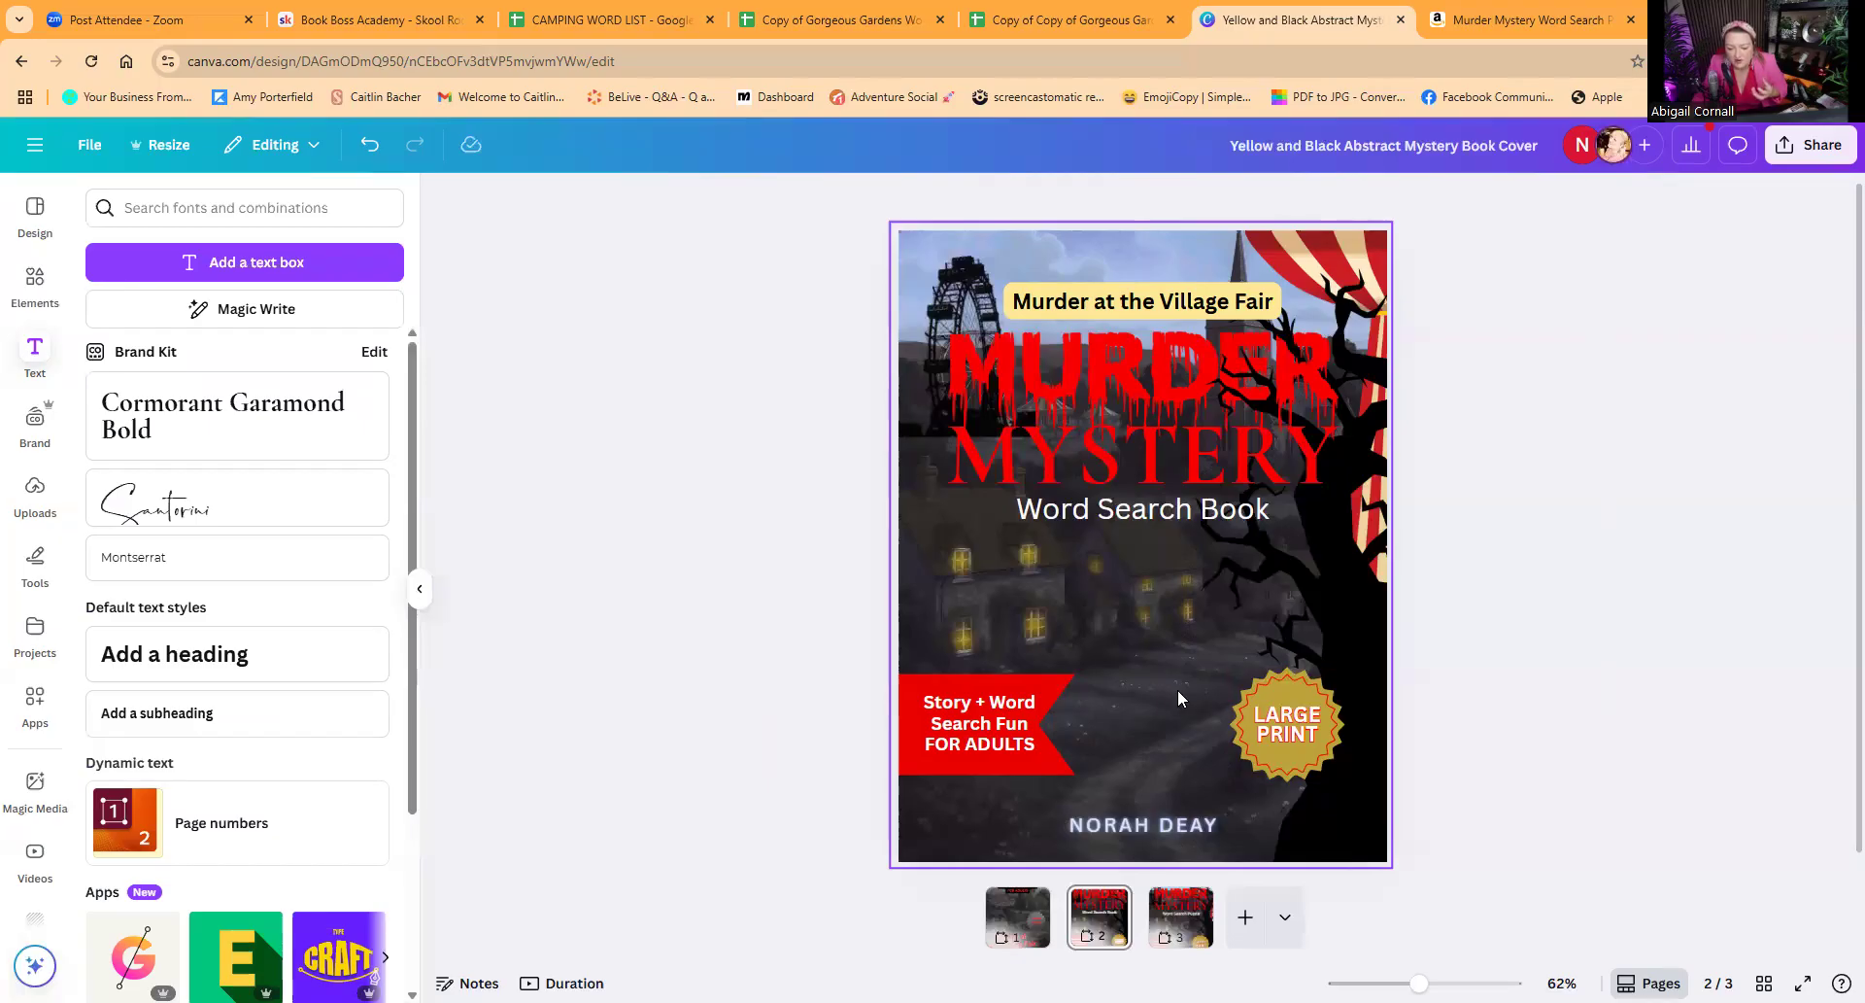
Step: Search the graphics for "letter cube" and add the red "A" cube as a tiny element between the ribbon and the "LARGE PRINT" badge
{"action": "left_click", "coordinate": [35, 279]}
{"action": "left_click", "coordinate": [94, 206]}
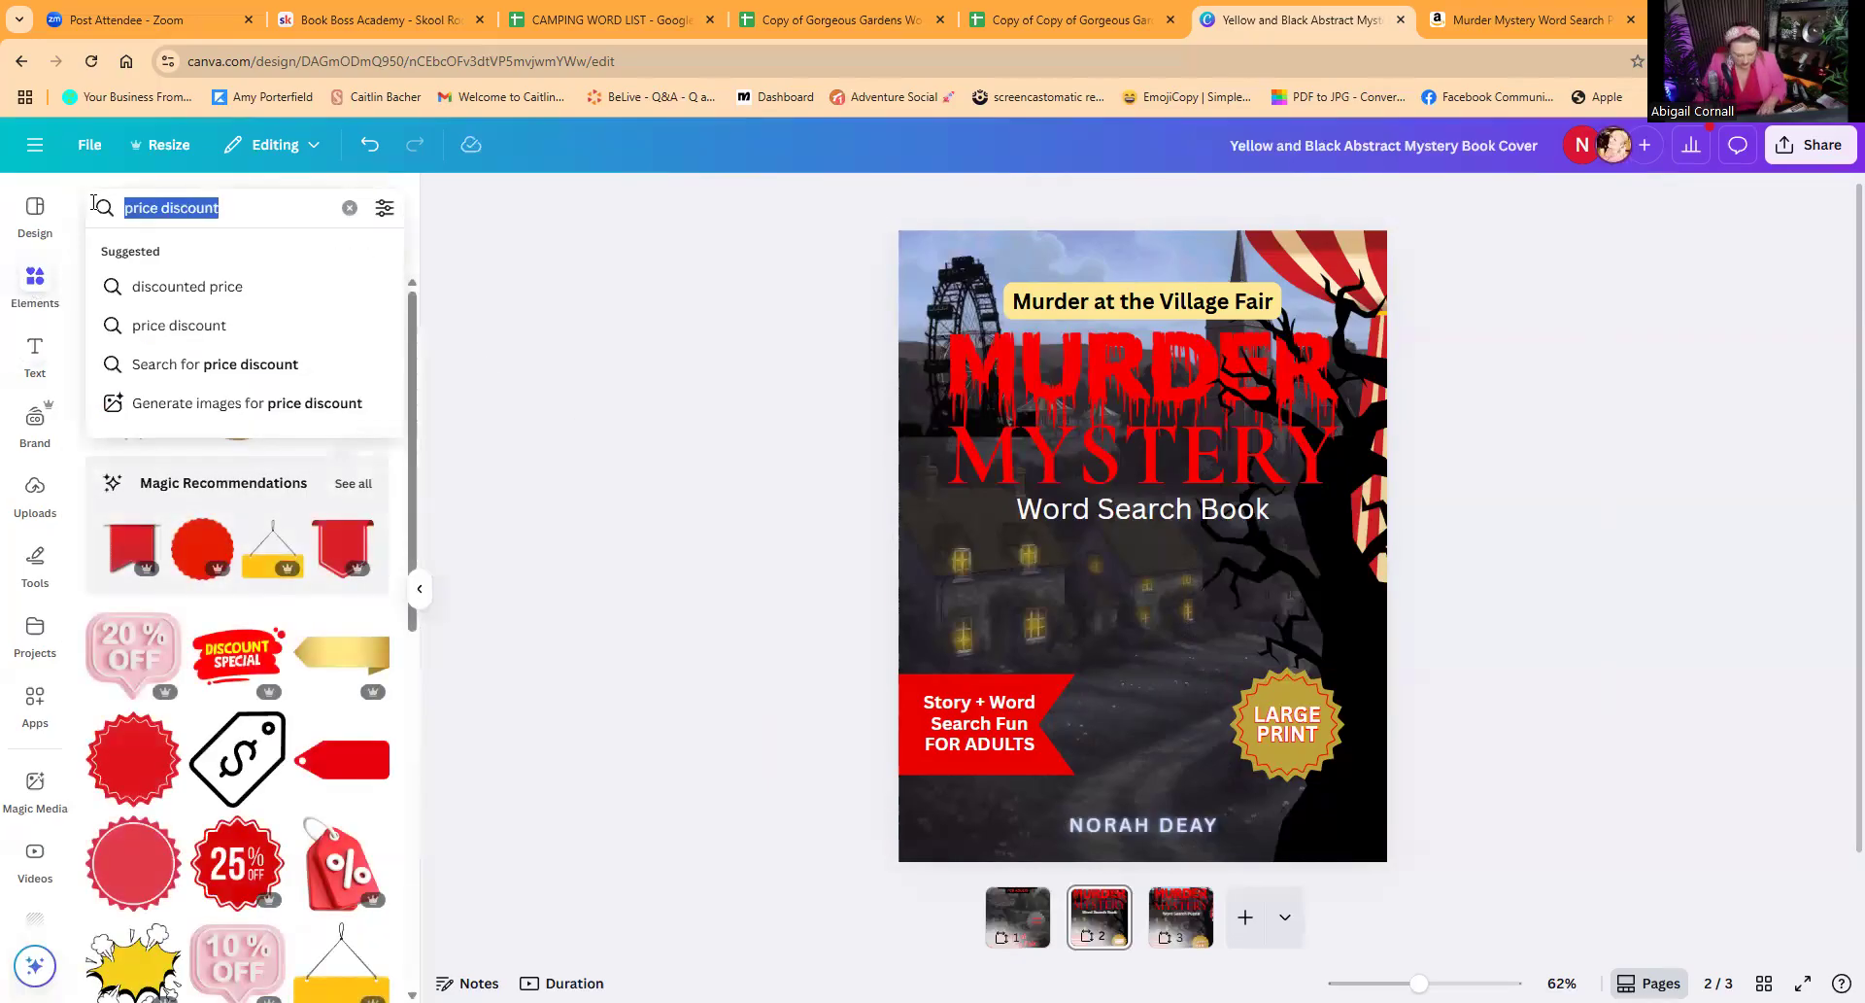
{"action": "type", "text": "cu"}
{"action": "key", "text": "BackSpace"}
{"action": "key", "text": "BackSpace"}
{"action": "type", "text": "letter cube"}
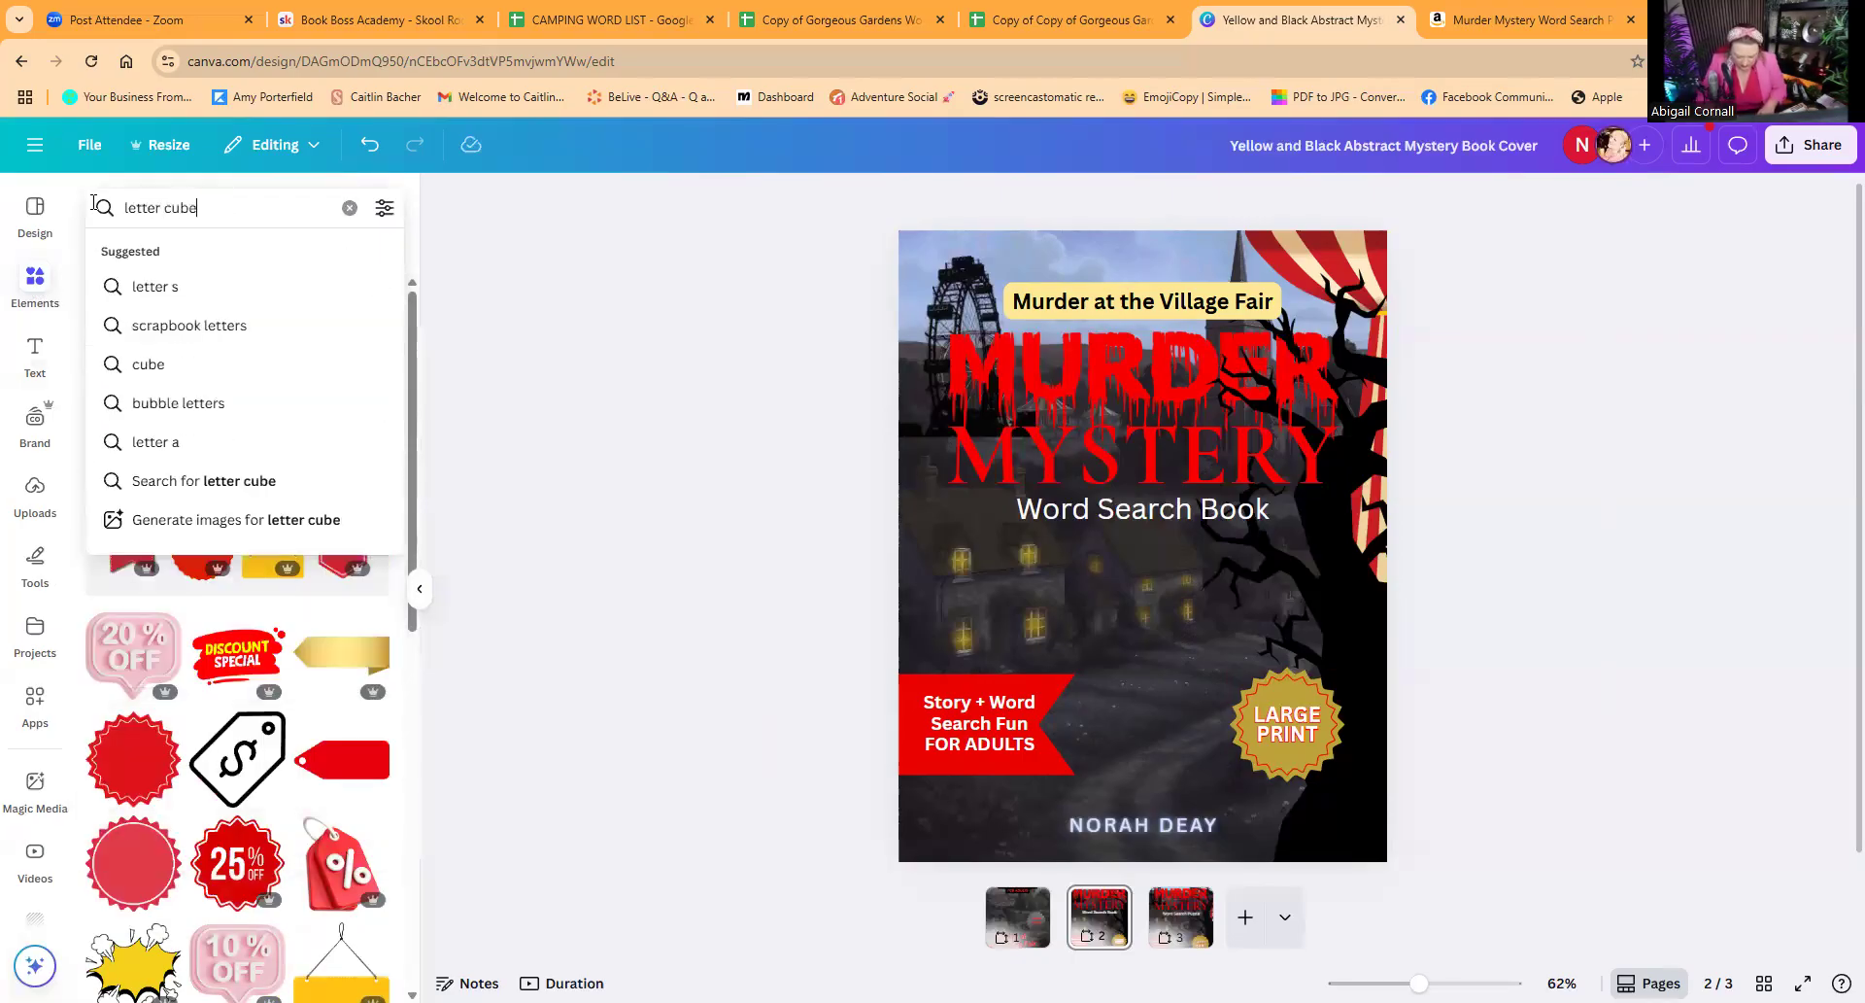
{"action": "key", "text": "Return"}
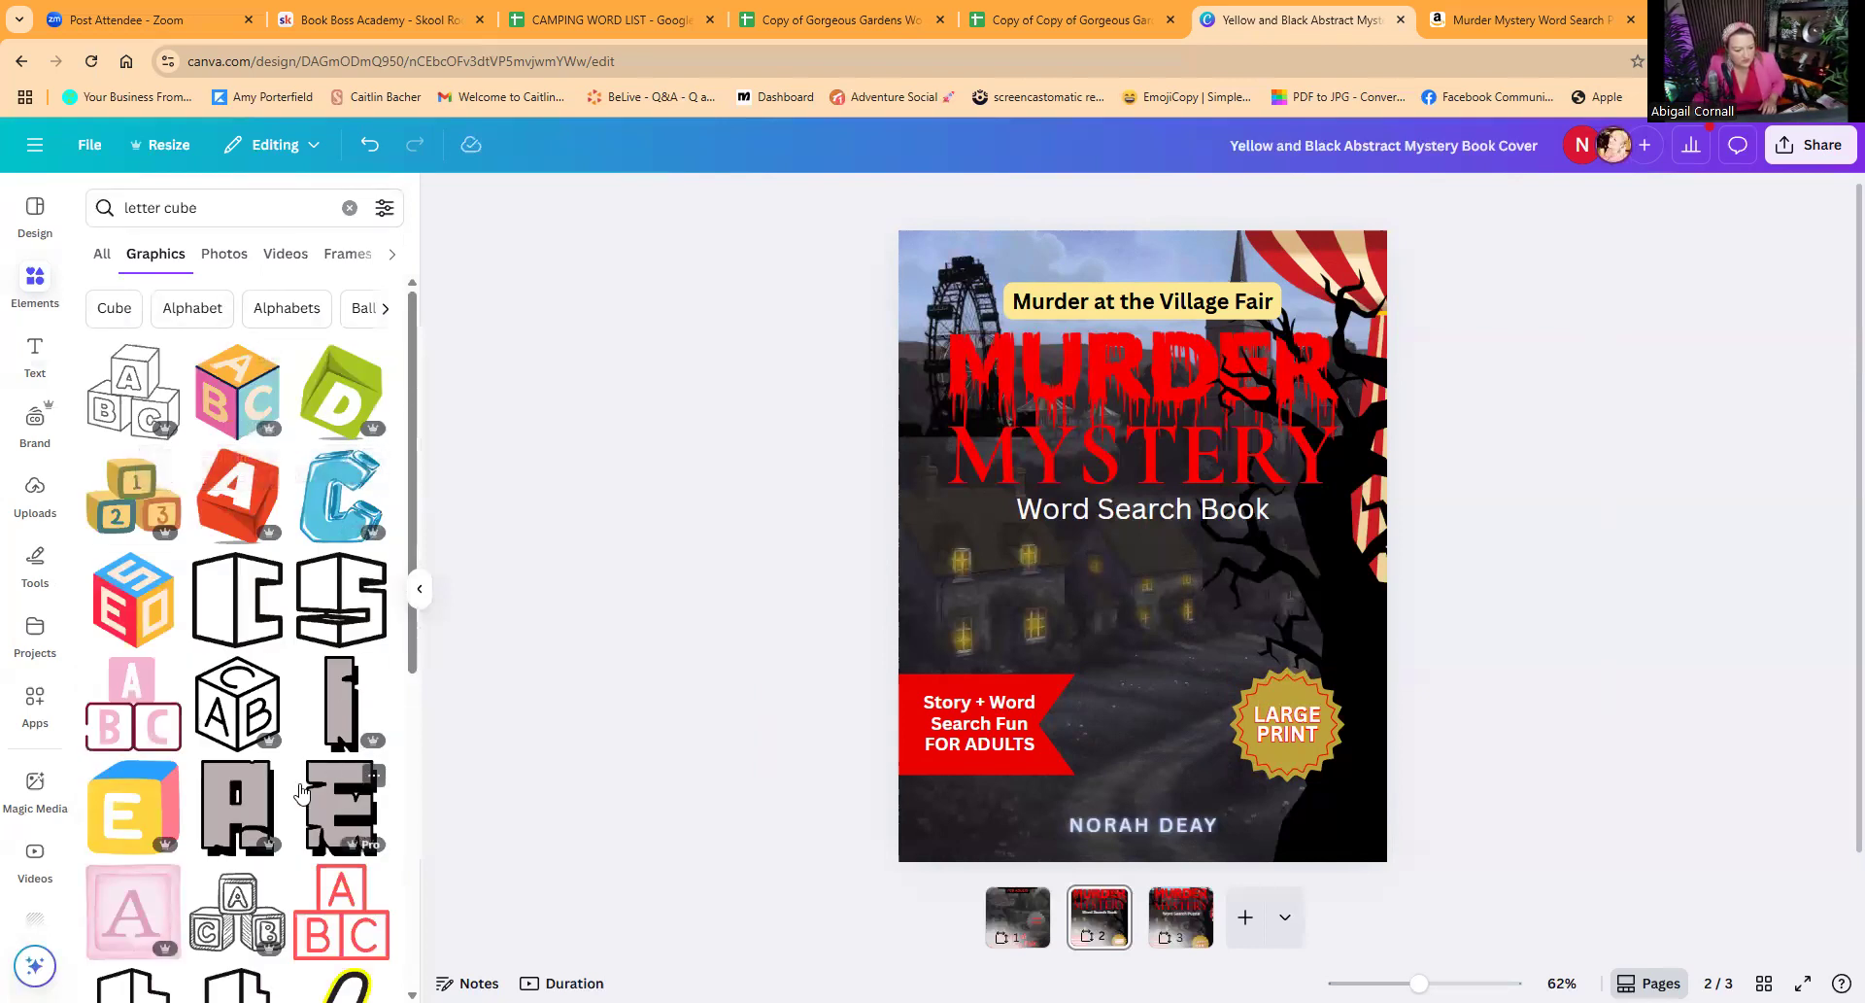
{"action": "left_click", "coordinate": [241, 506]}
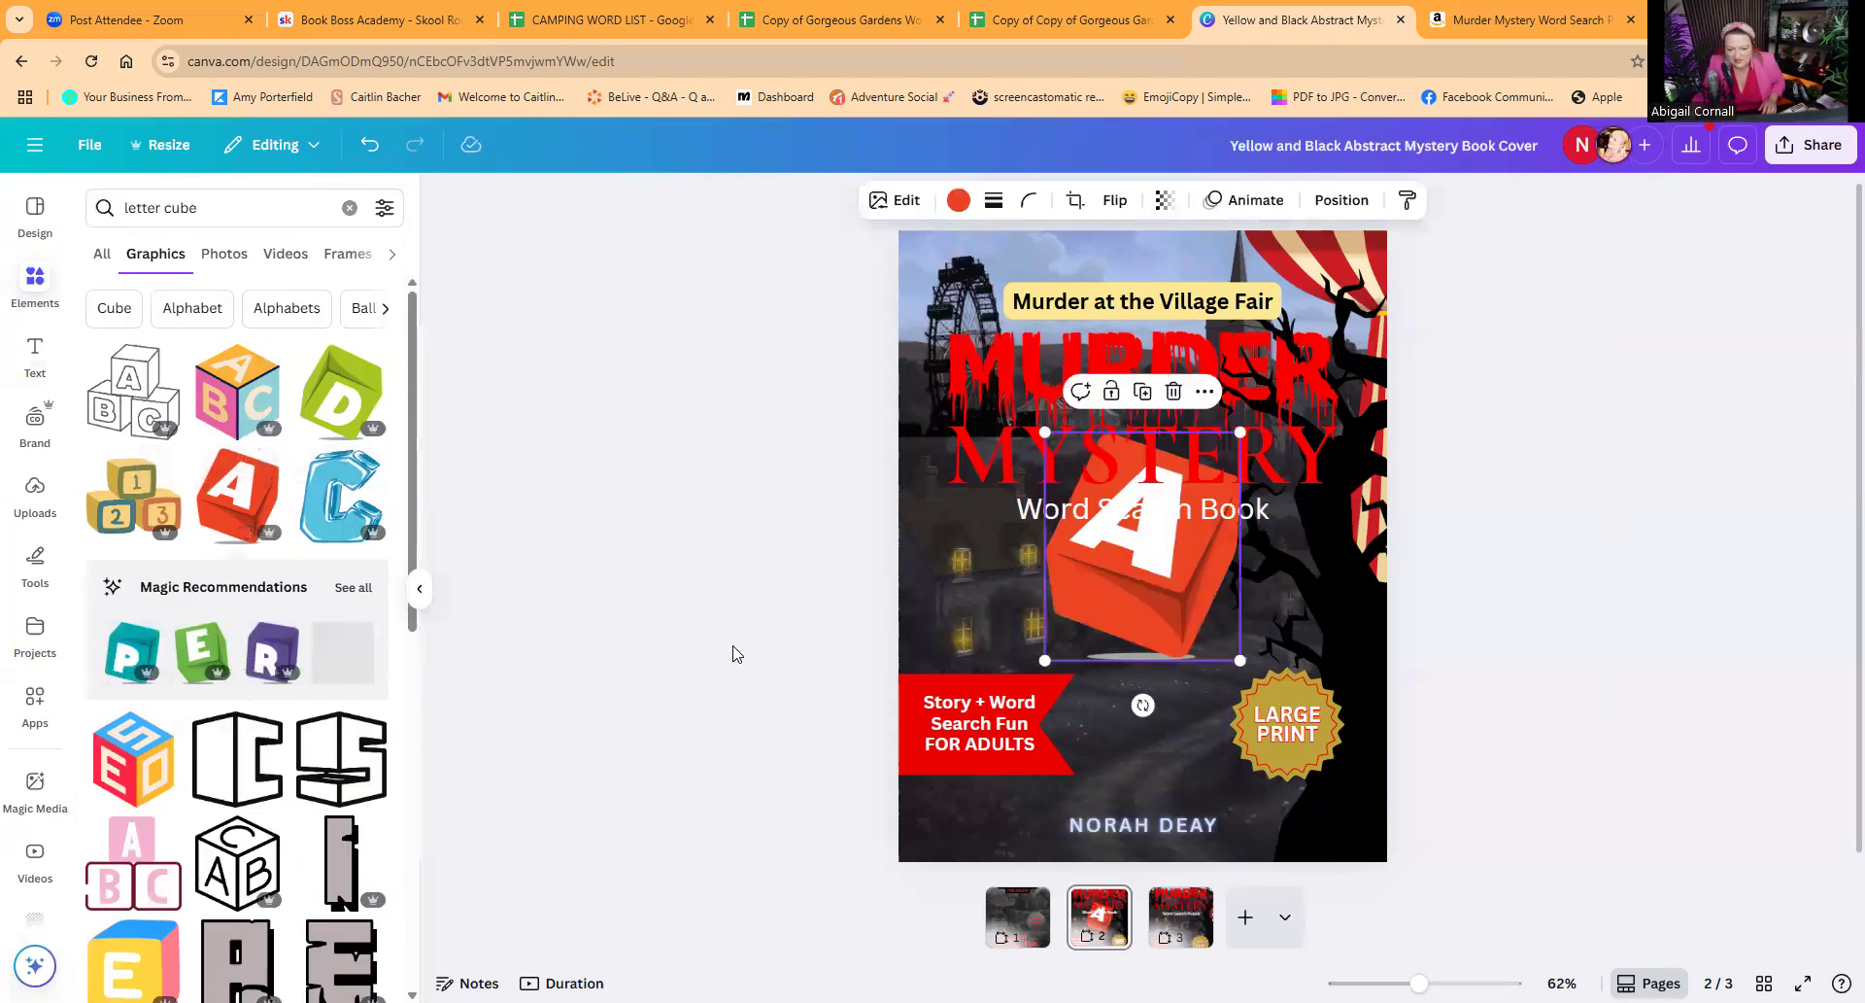
{"action": "left_click_drag", "start_coordinate": [1248, 398], "coordinate": [1173, 696]}
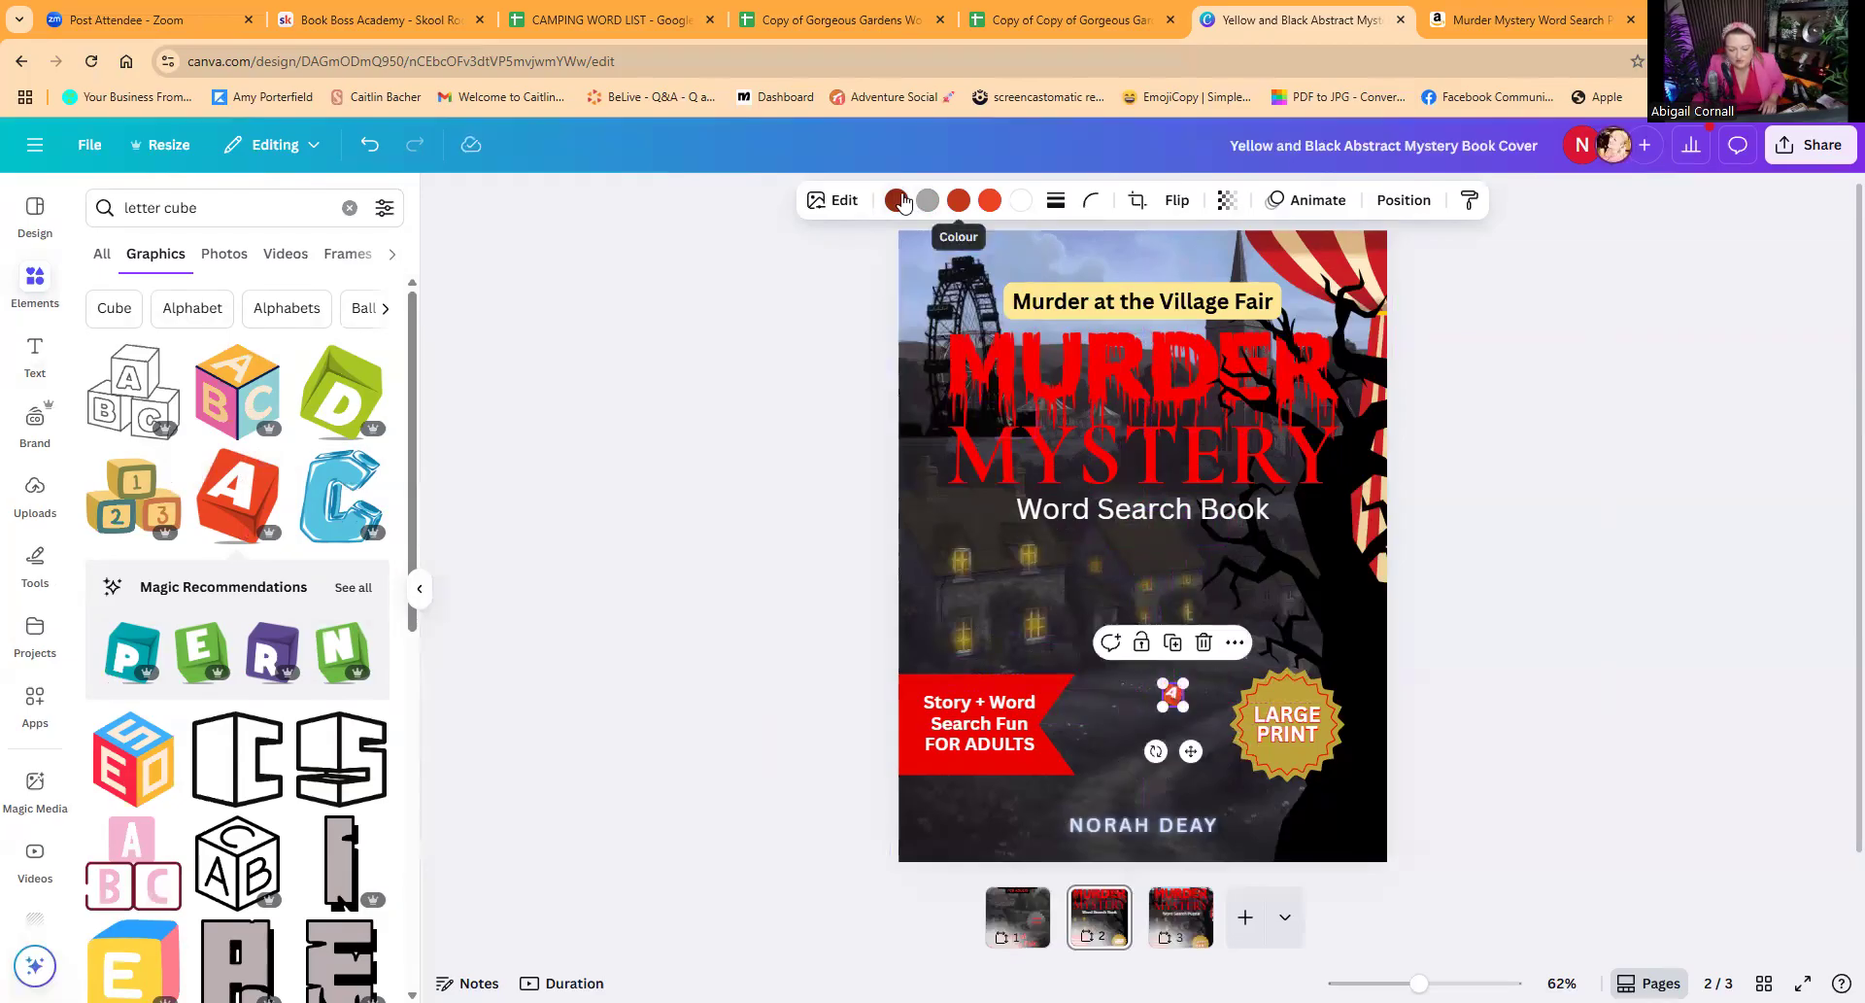
Step: Apply the Classic filter from the Mono group to the small letter cube
{"action": "left_click", "coordinate": [834, 202]}
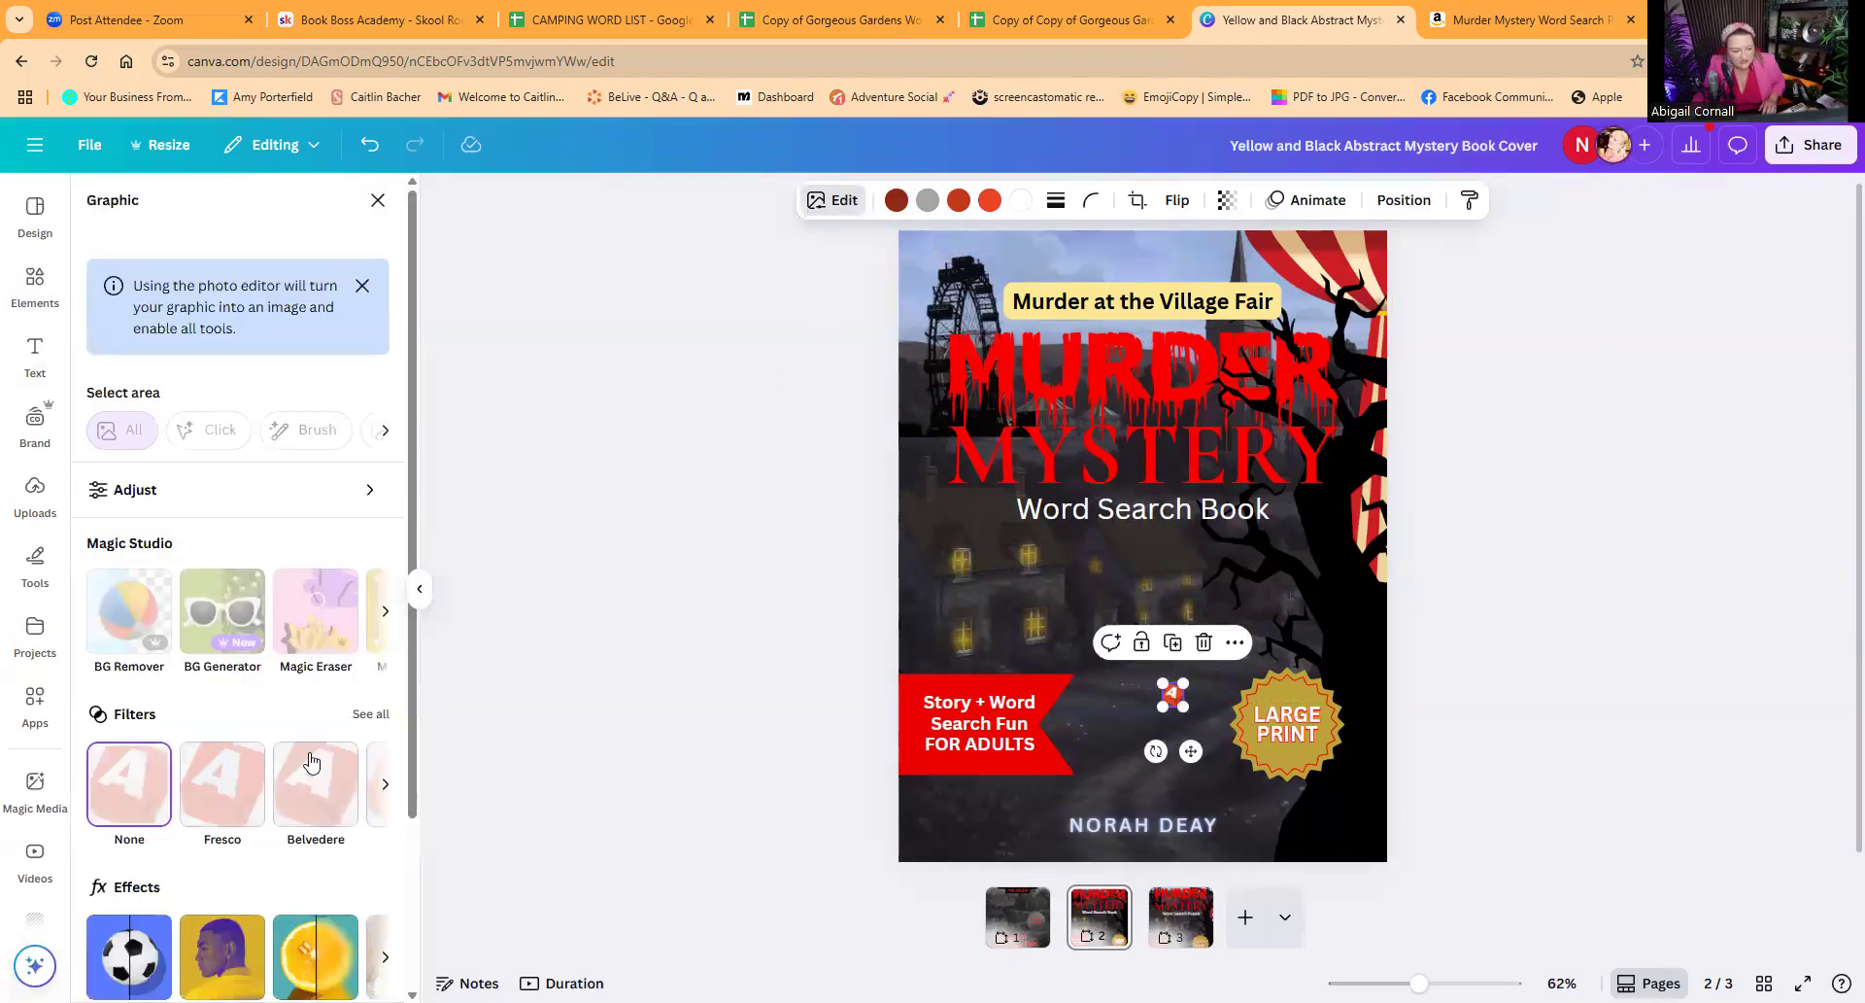
{"action": "scroll", "coordinate": [295, 769], "scroll_direction": "down", "scroll_amount": 2}
{"action": "scroll", "coordinate": [295, 770], "scroll_direction": "up", "scroll_amount": 2}
{"action": "scroll", "coordinate": [292, 753], "scroll_direction": "down", "scroll_amount": 2}
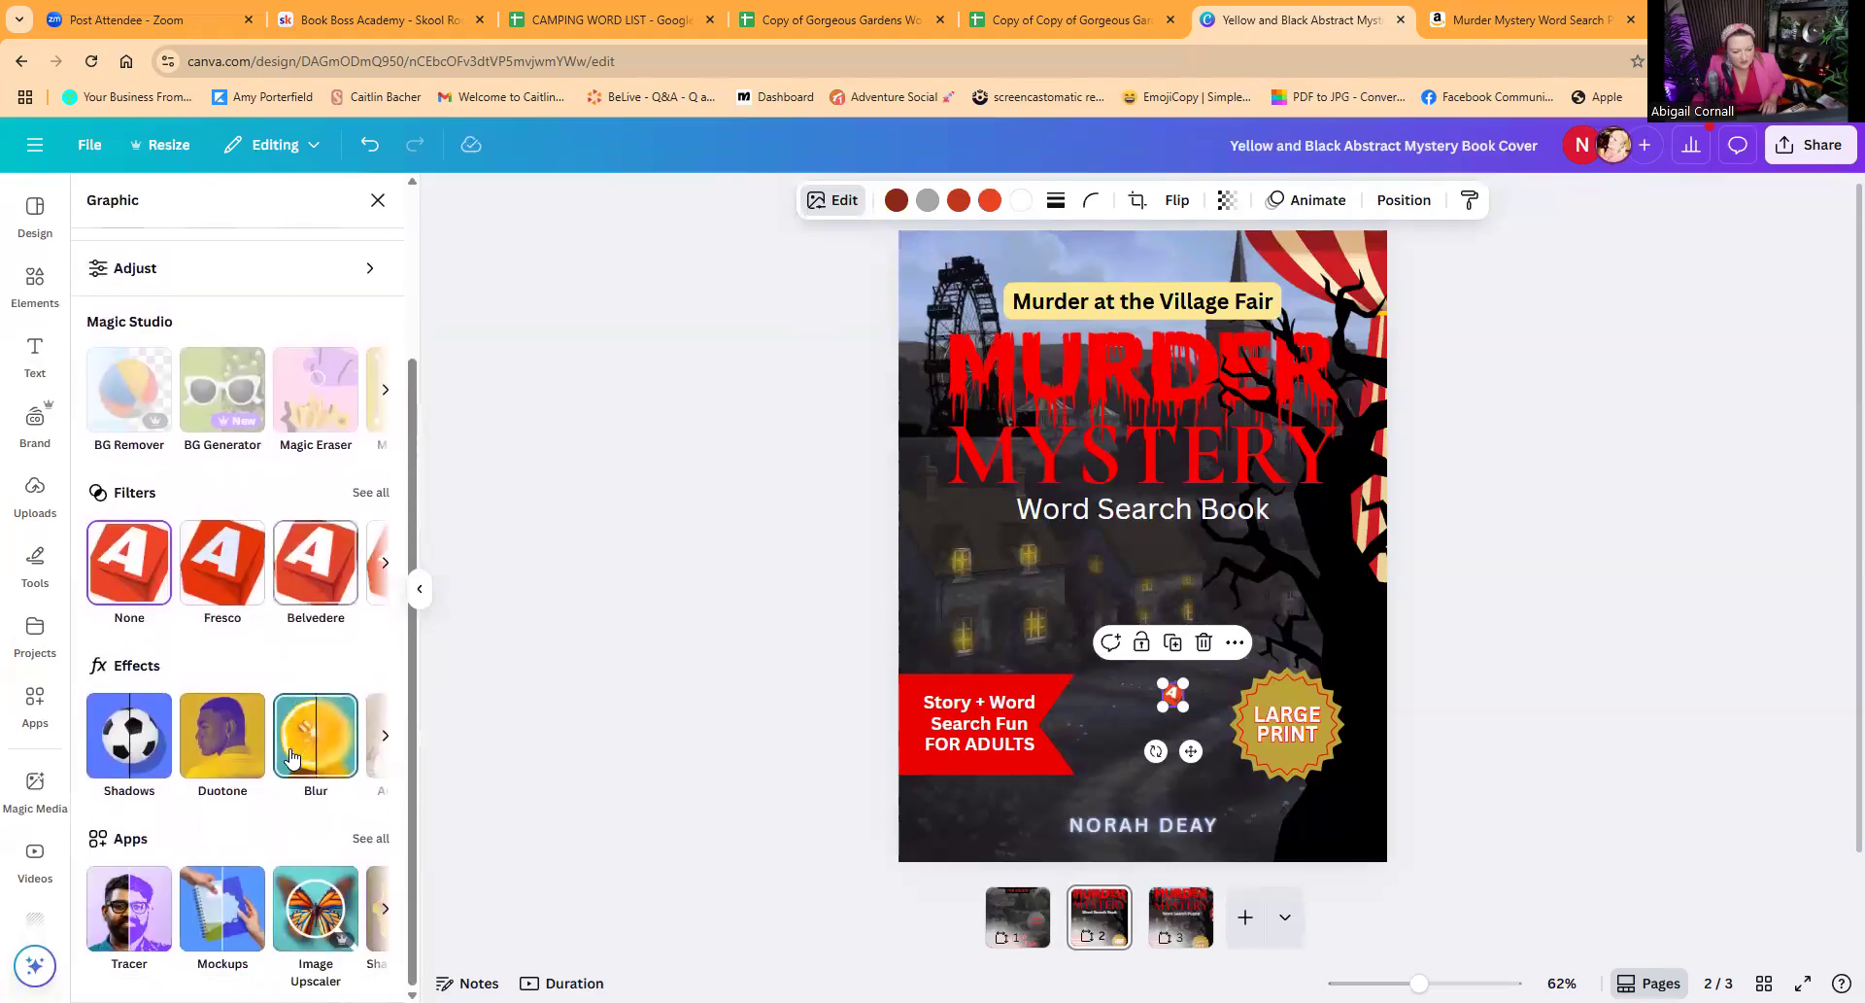
{"action": "left_click", "coordinate": [370, 493]}
{"action": "scroll", "coordinate": [282, 670], "scroll_direction": "down", "scroll_amount": 12}
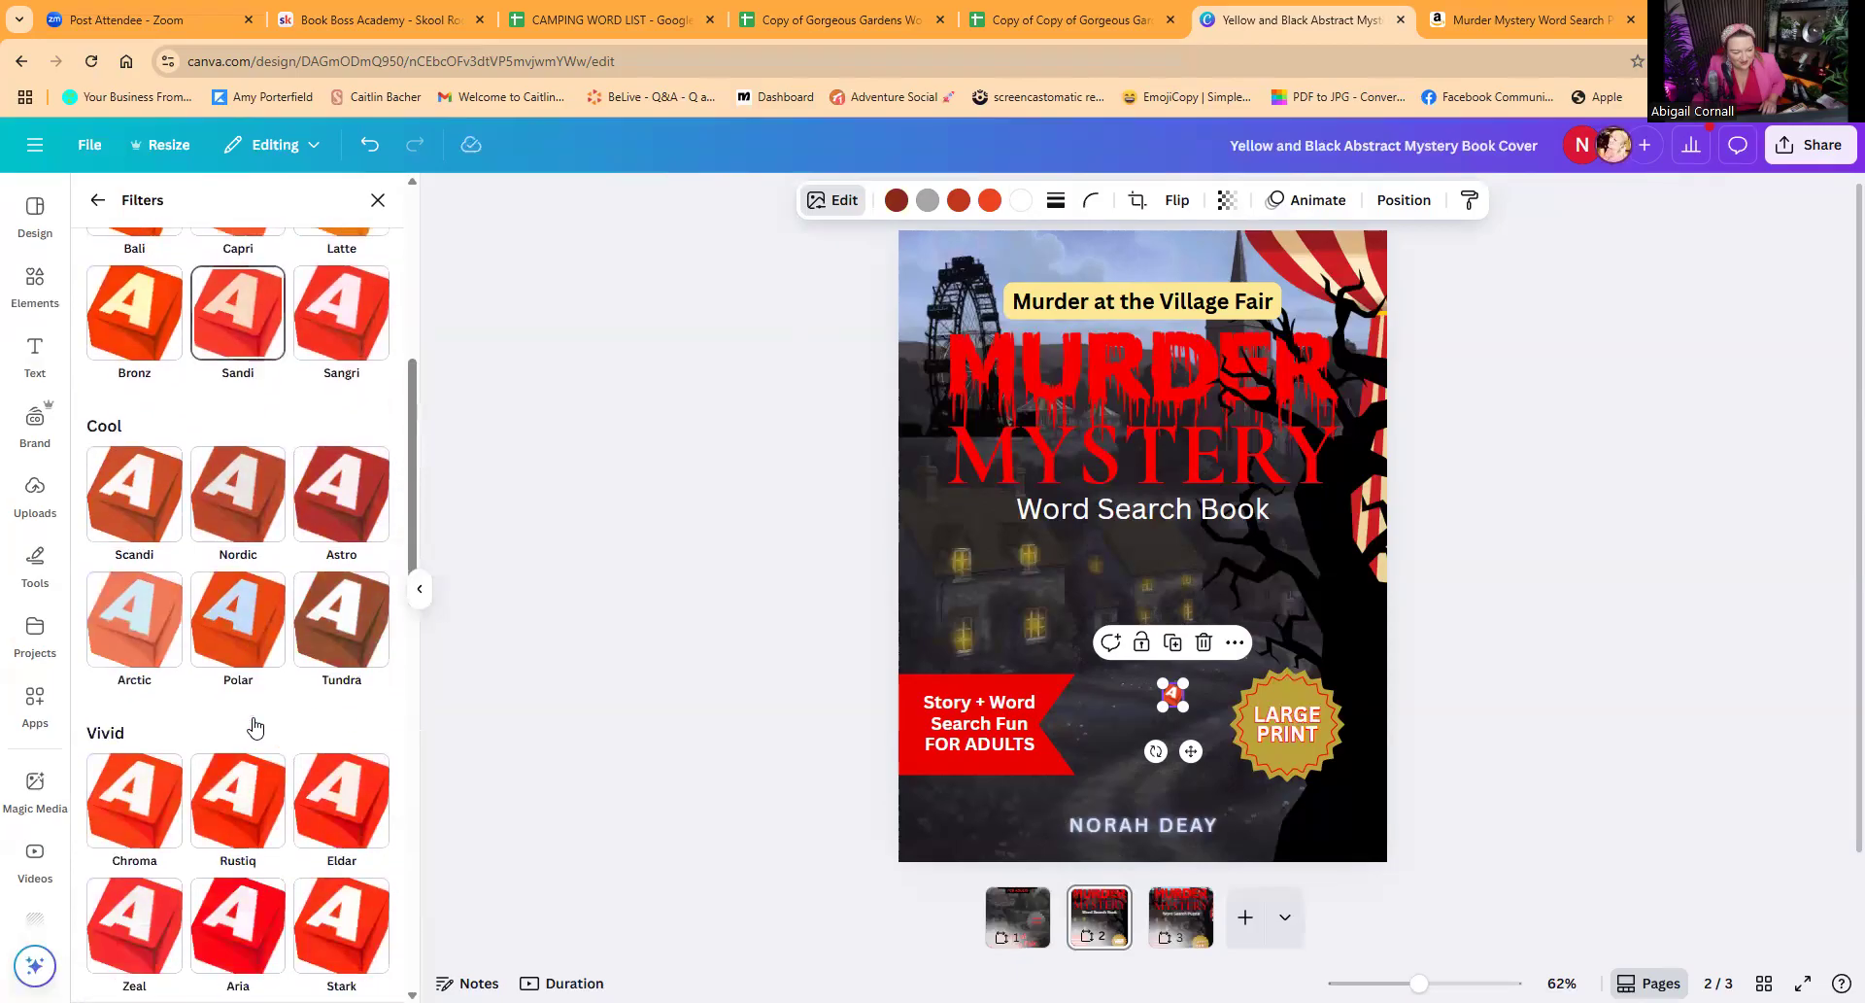
{"action": "scroll", "coordinate": [248, 724], "scroll_direction": "down", "scroll_amount": 6}
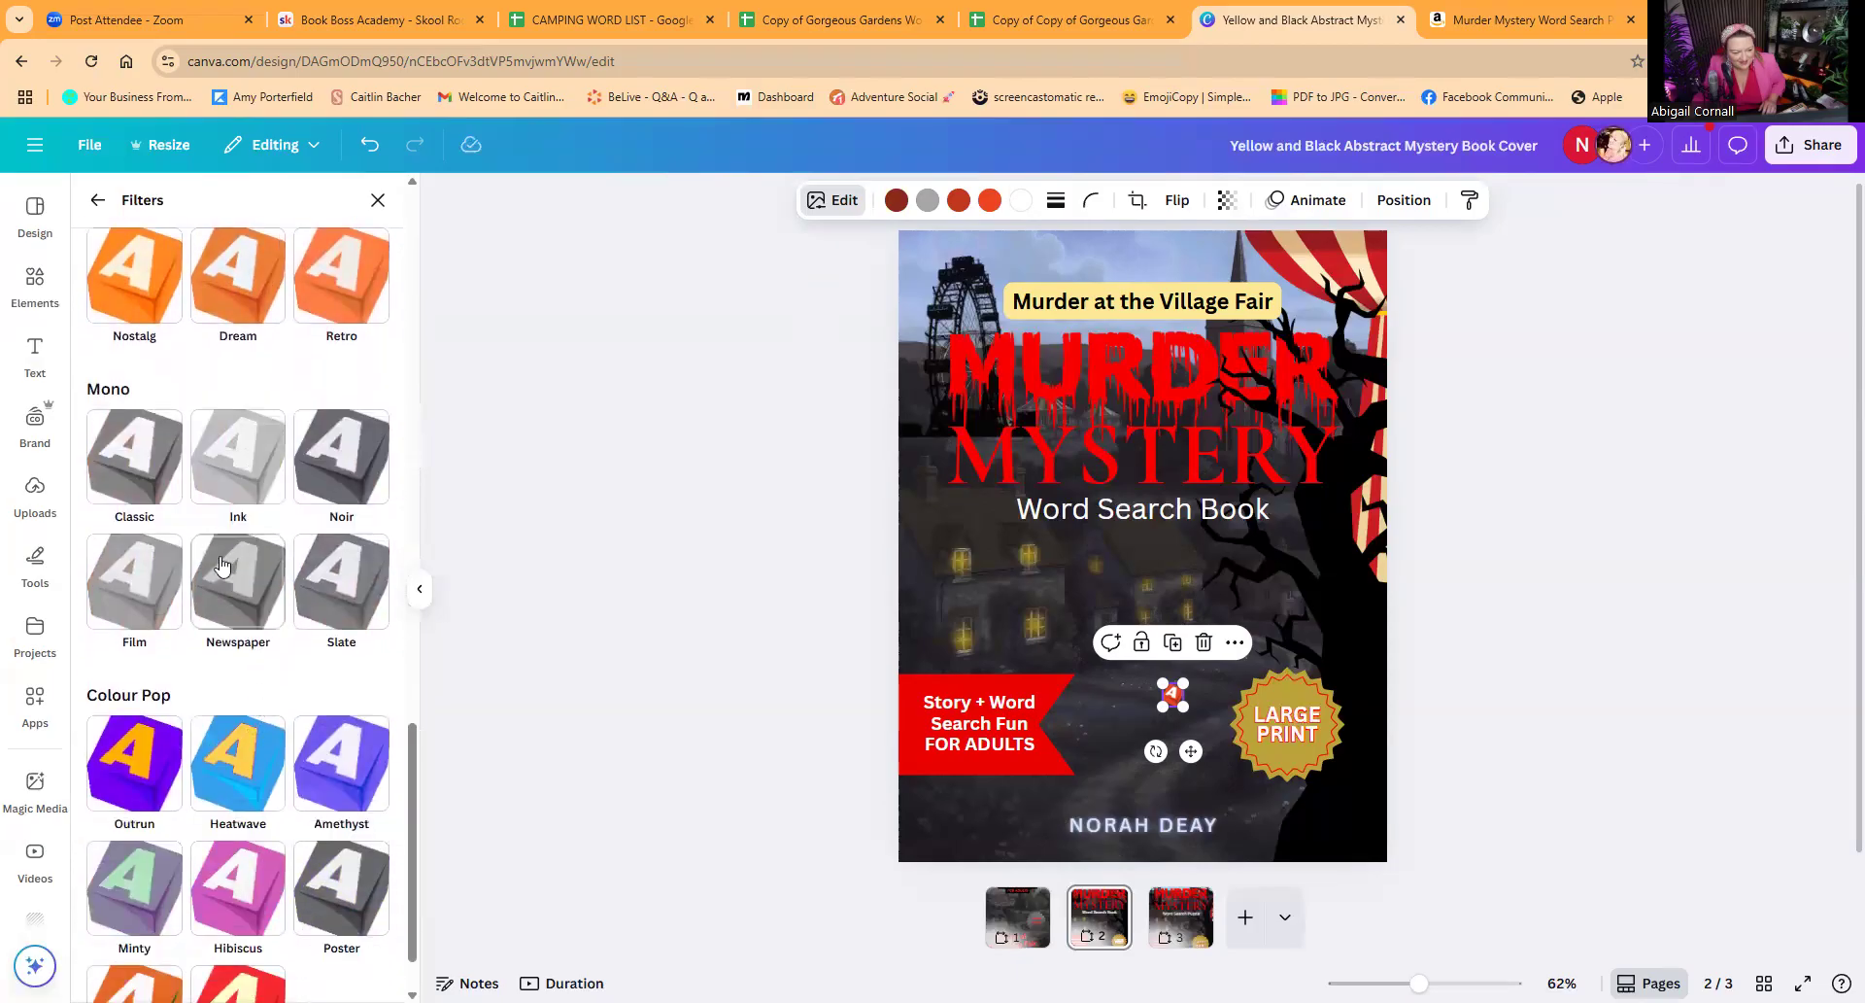
{"action": "left_click", "coordinate": [141, 453]}
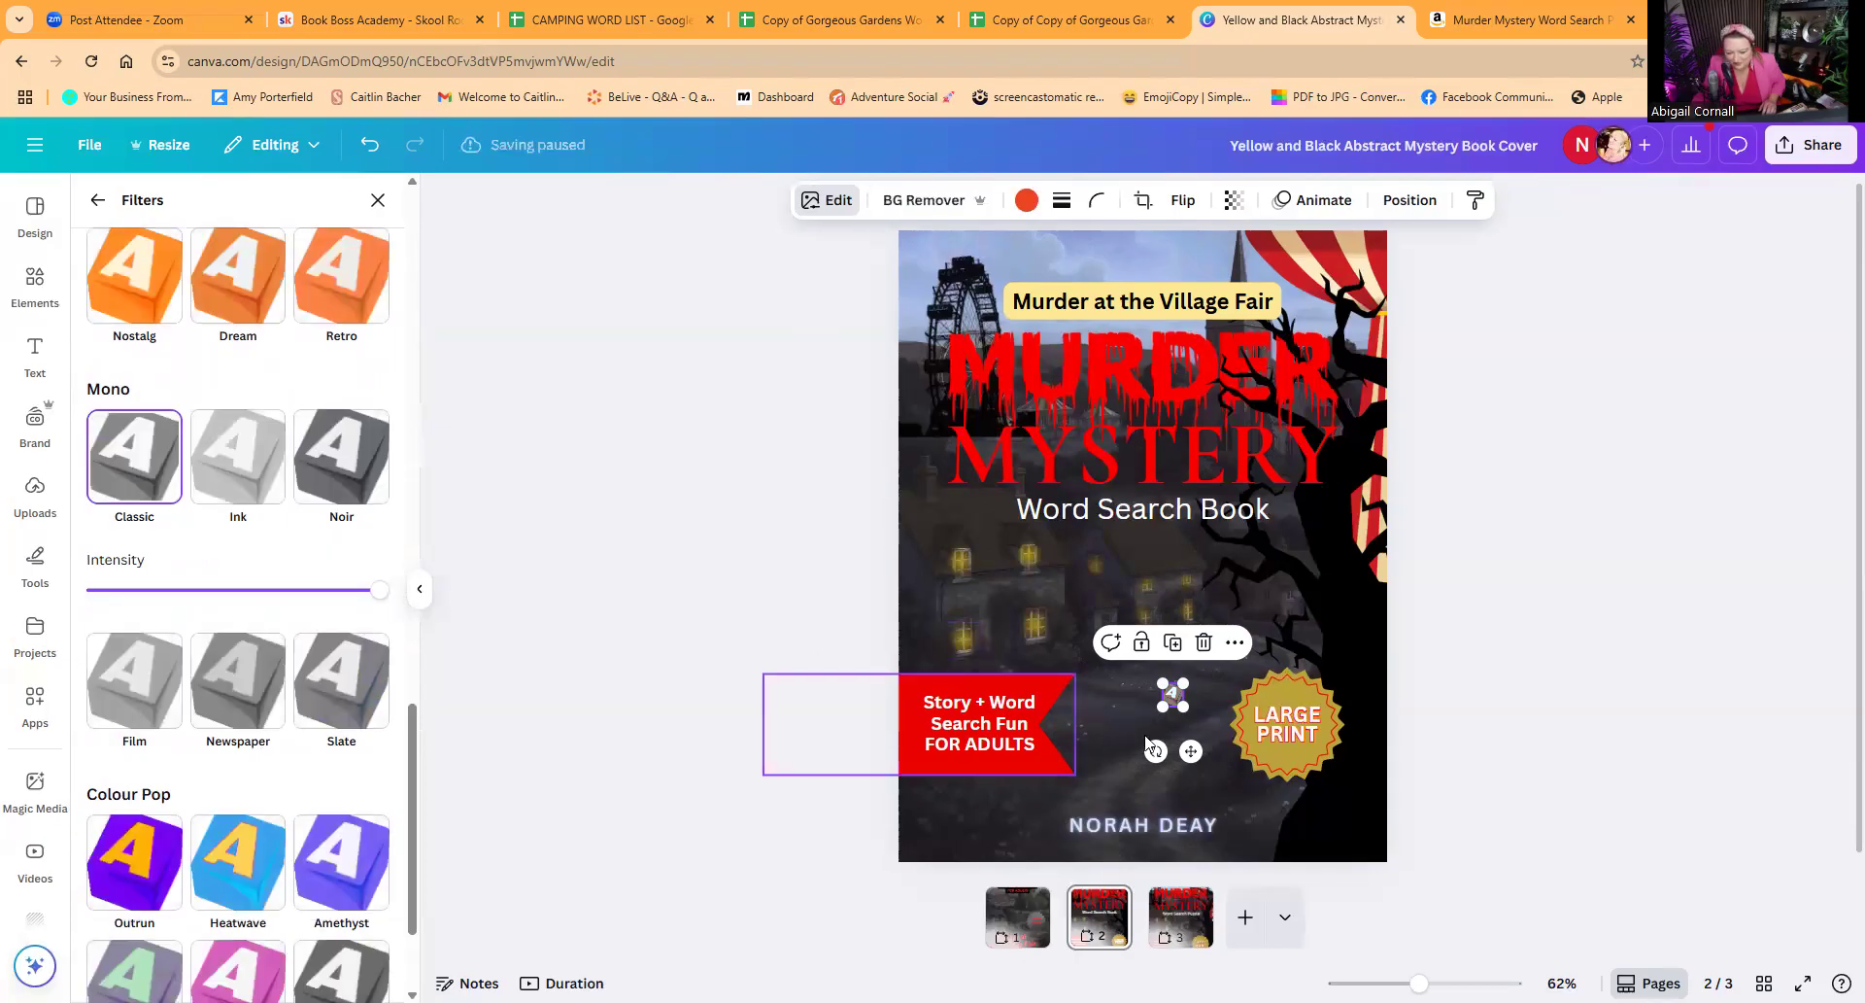
Step: Tilt the grey cube beside the "LARGE PRINT" badge and place a smaller duplicate of it just below the badge
{"action": "left_click_drag", "start_coordinate": [1155, 750], "coordinate": [1210, 730]}
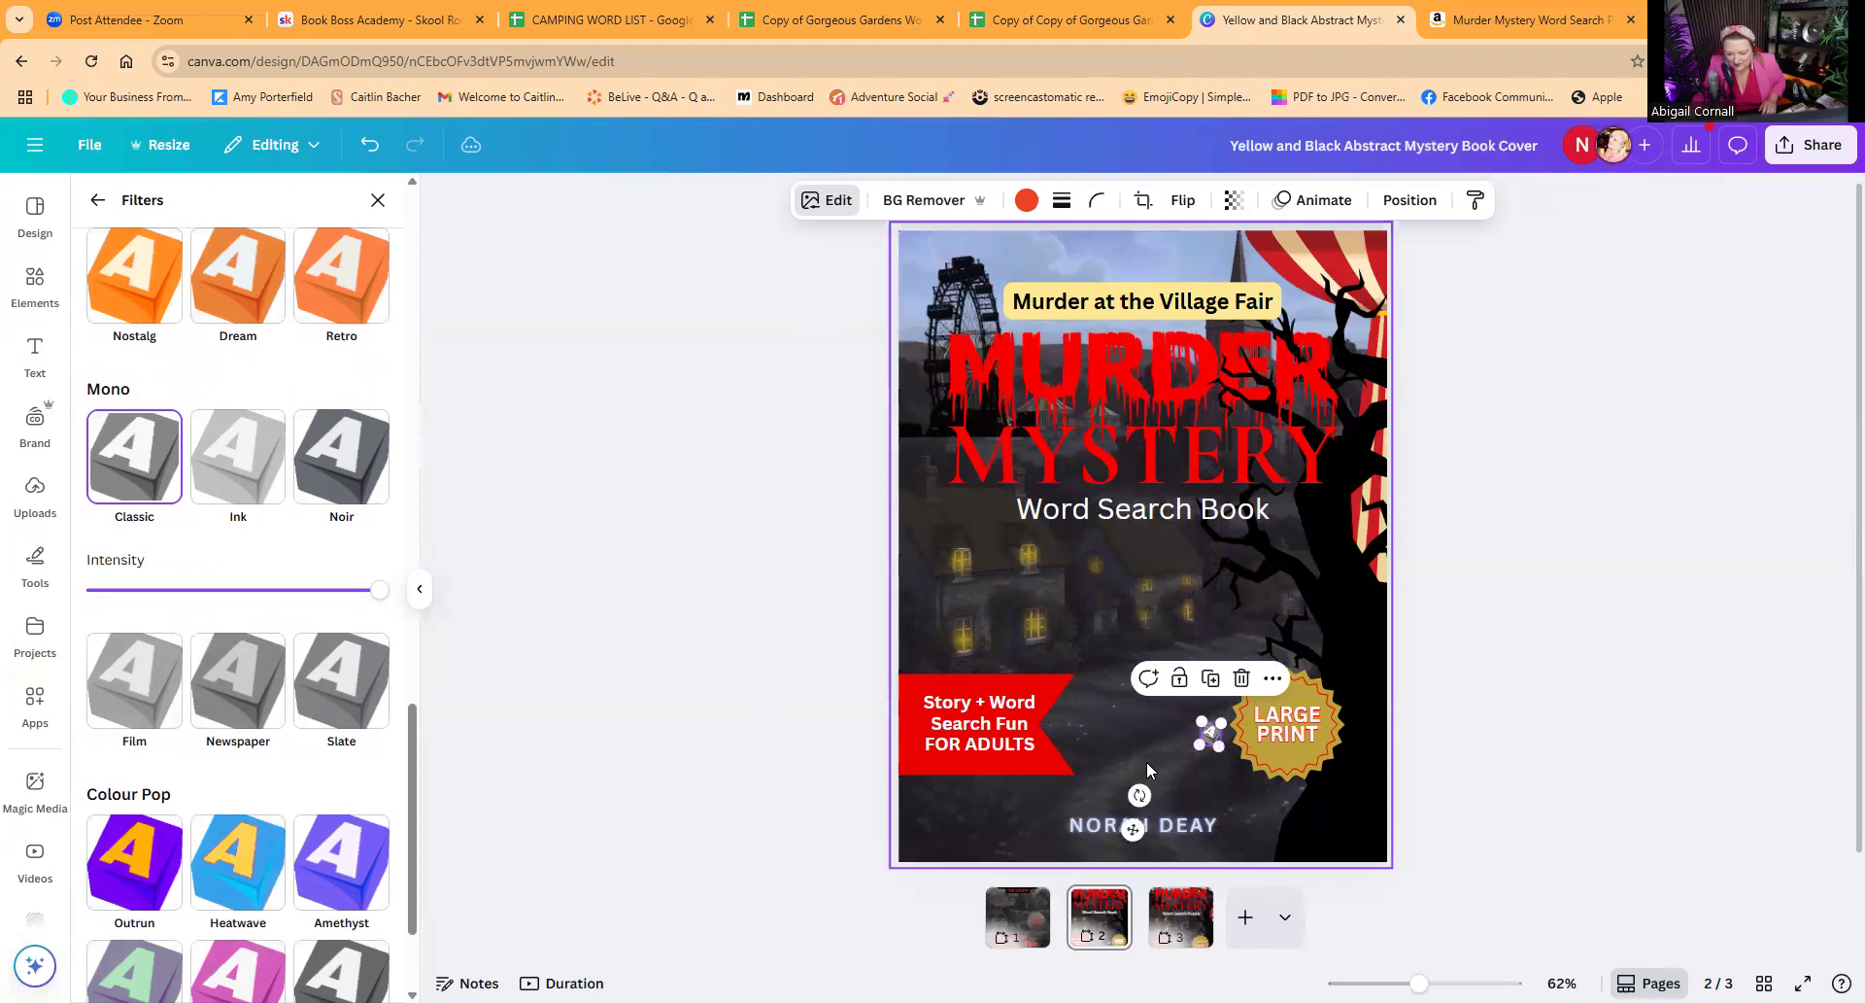
{"action": "left_click", "coordinate": [1206, 750]}
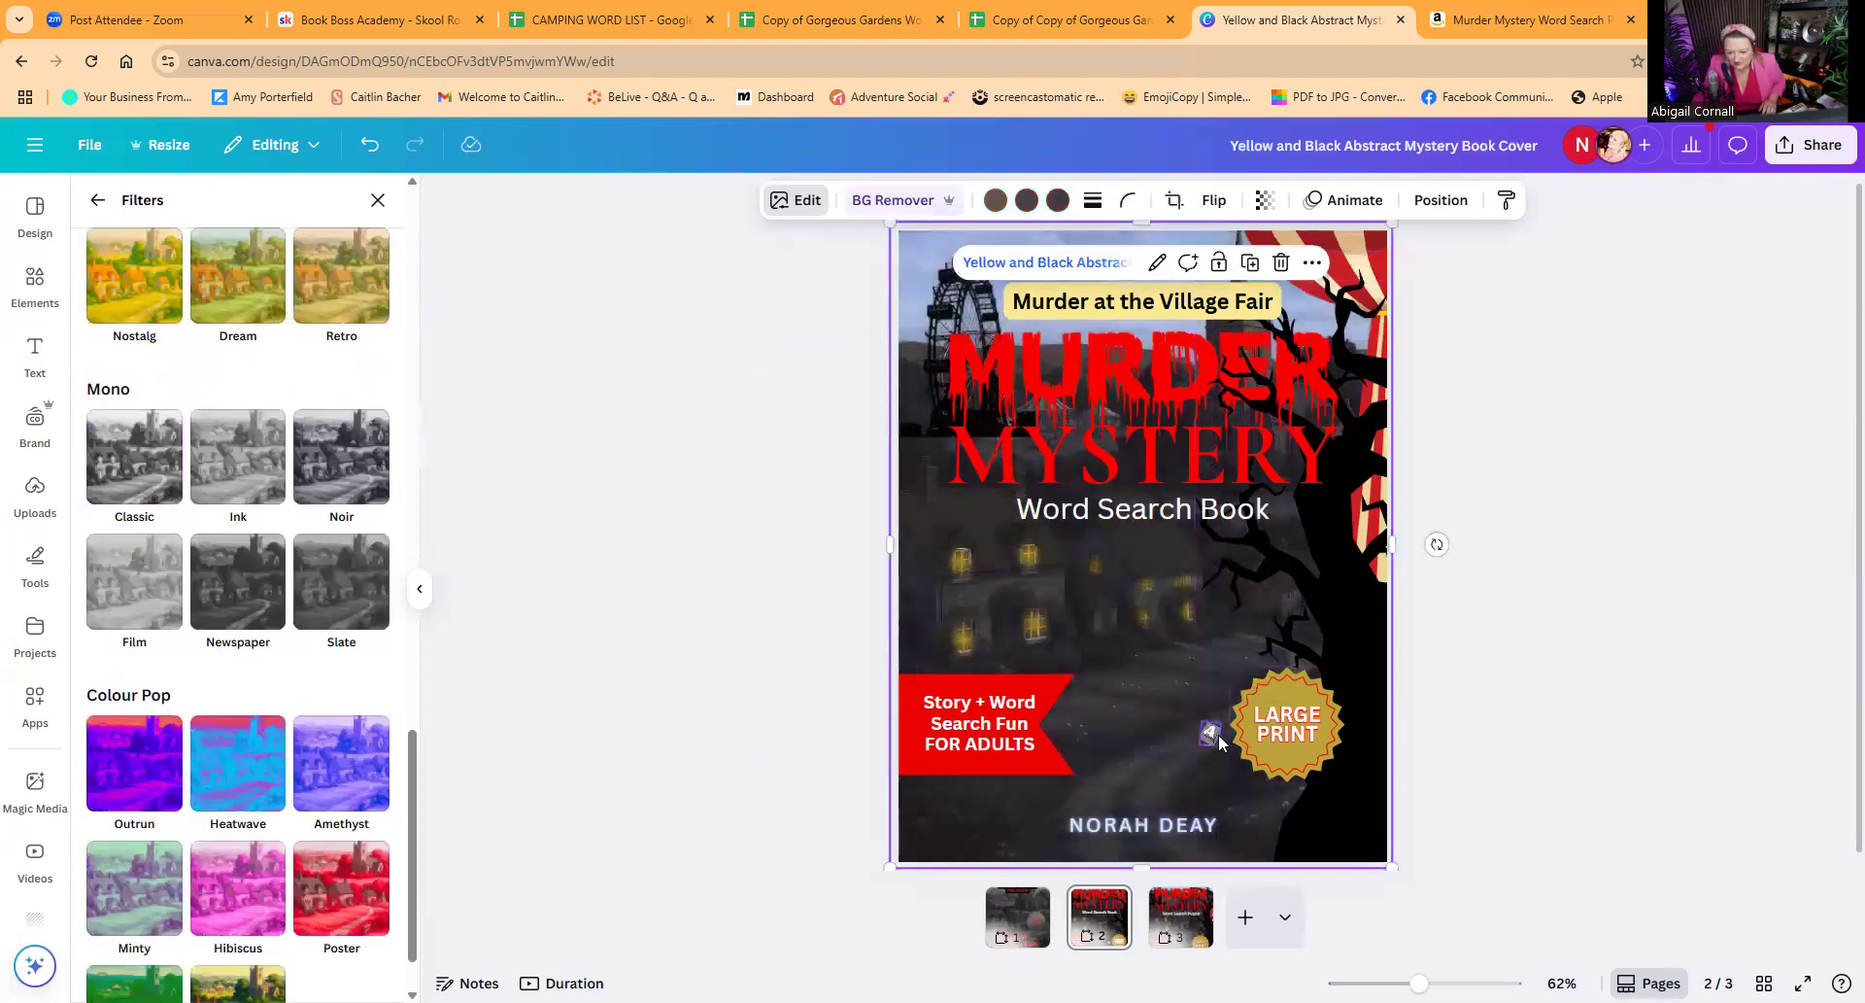
{"action": "left_click", "coordinate": [1219, 743]}
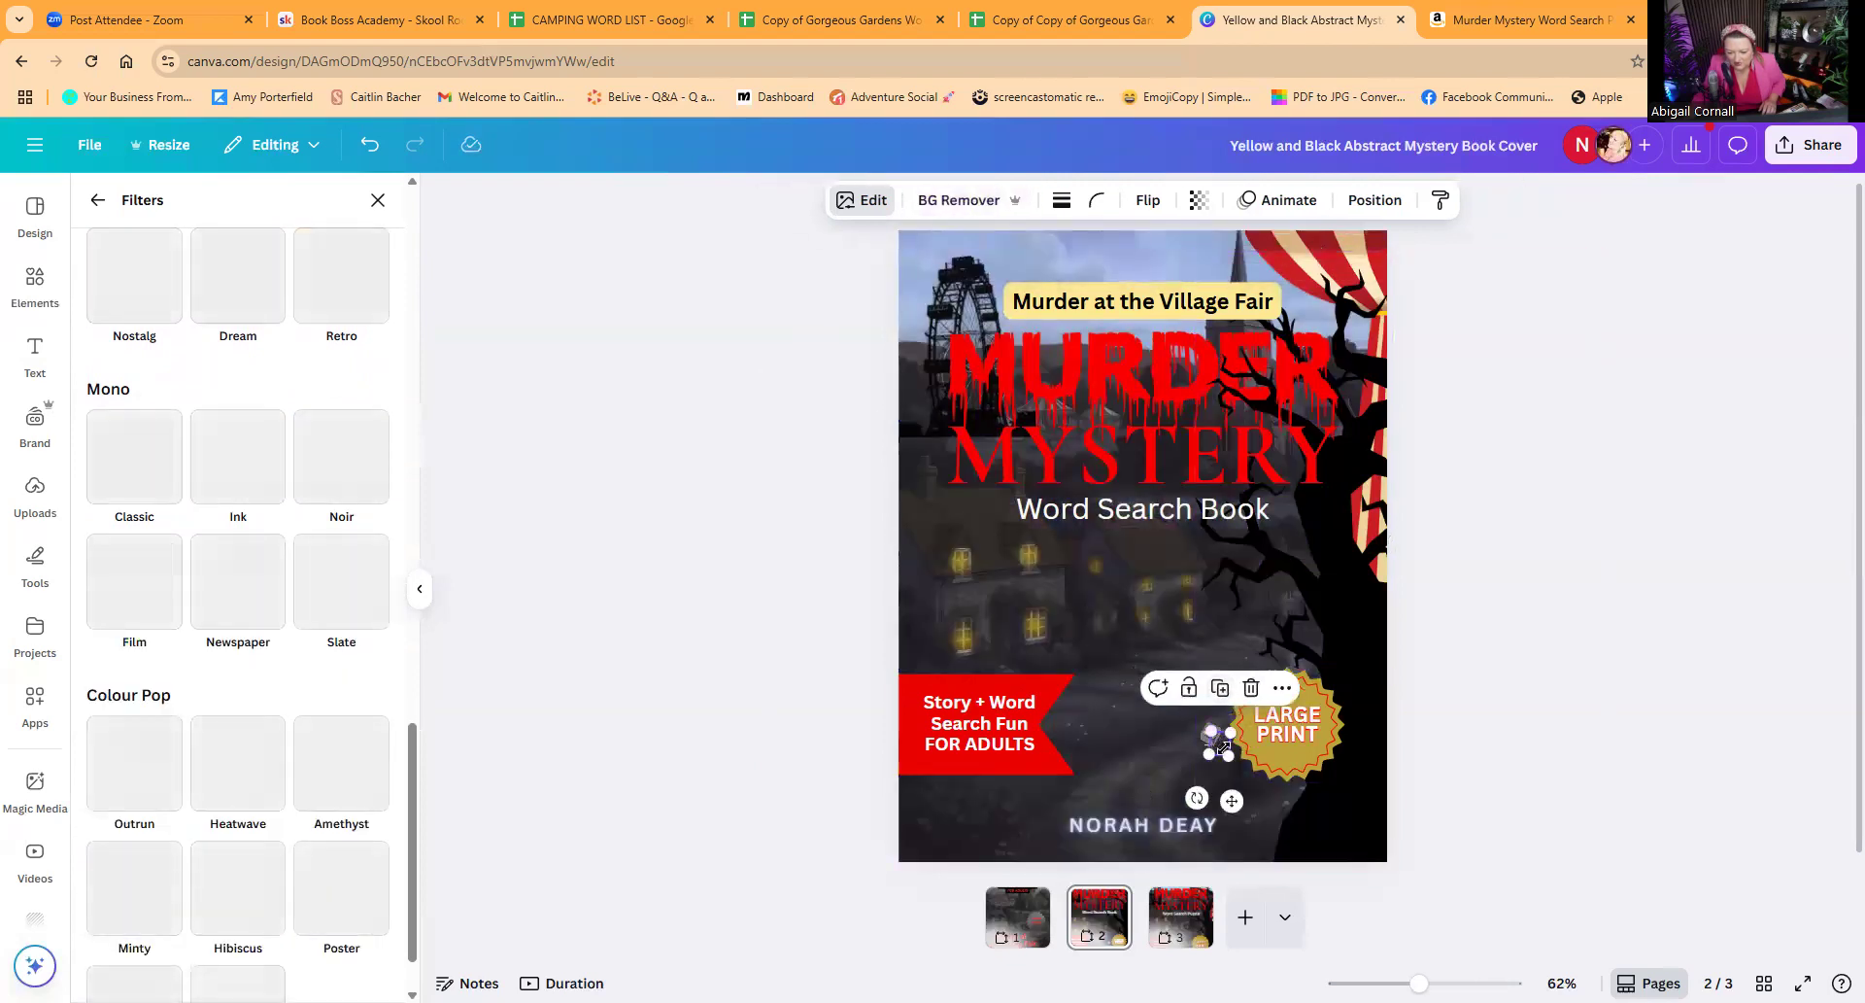
{"action": "left_click_drag", "start_coordinate": [1220, 747], "coordinate": [1231, 796]}
{"action": "left_click", "coordinate": [1477, 732]}
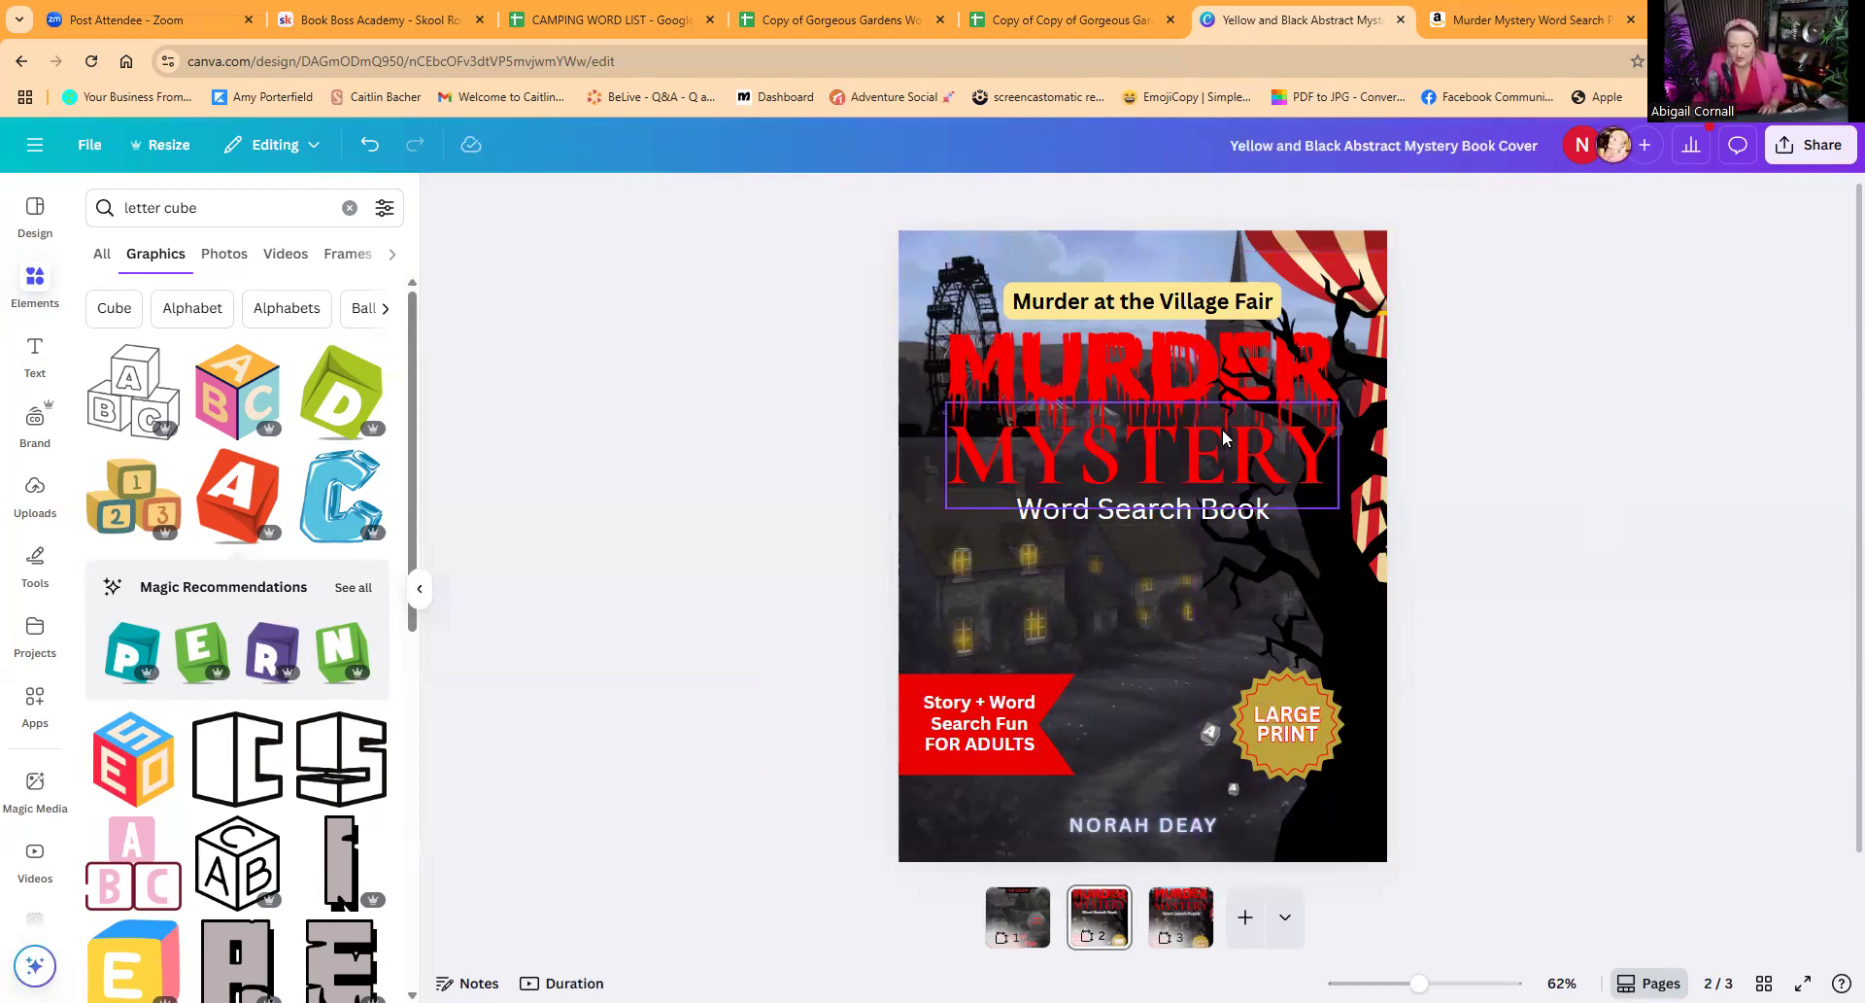
Step: Check the page 1 cover and give "Word Search Book" on page 2 the Neon effect at intensity 17
{"action": "left_click", "coordinate": [1026, 926]}
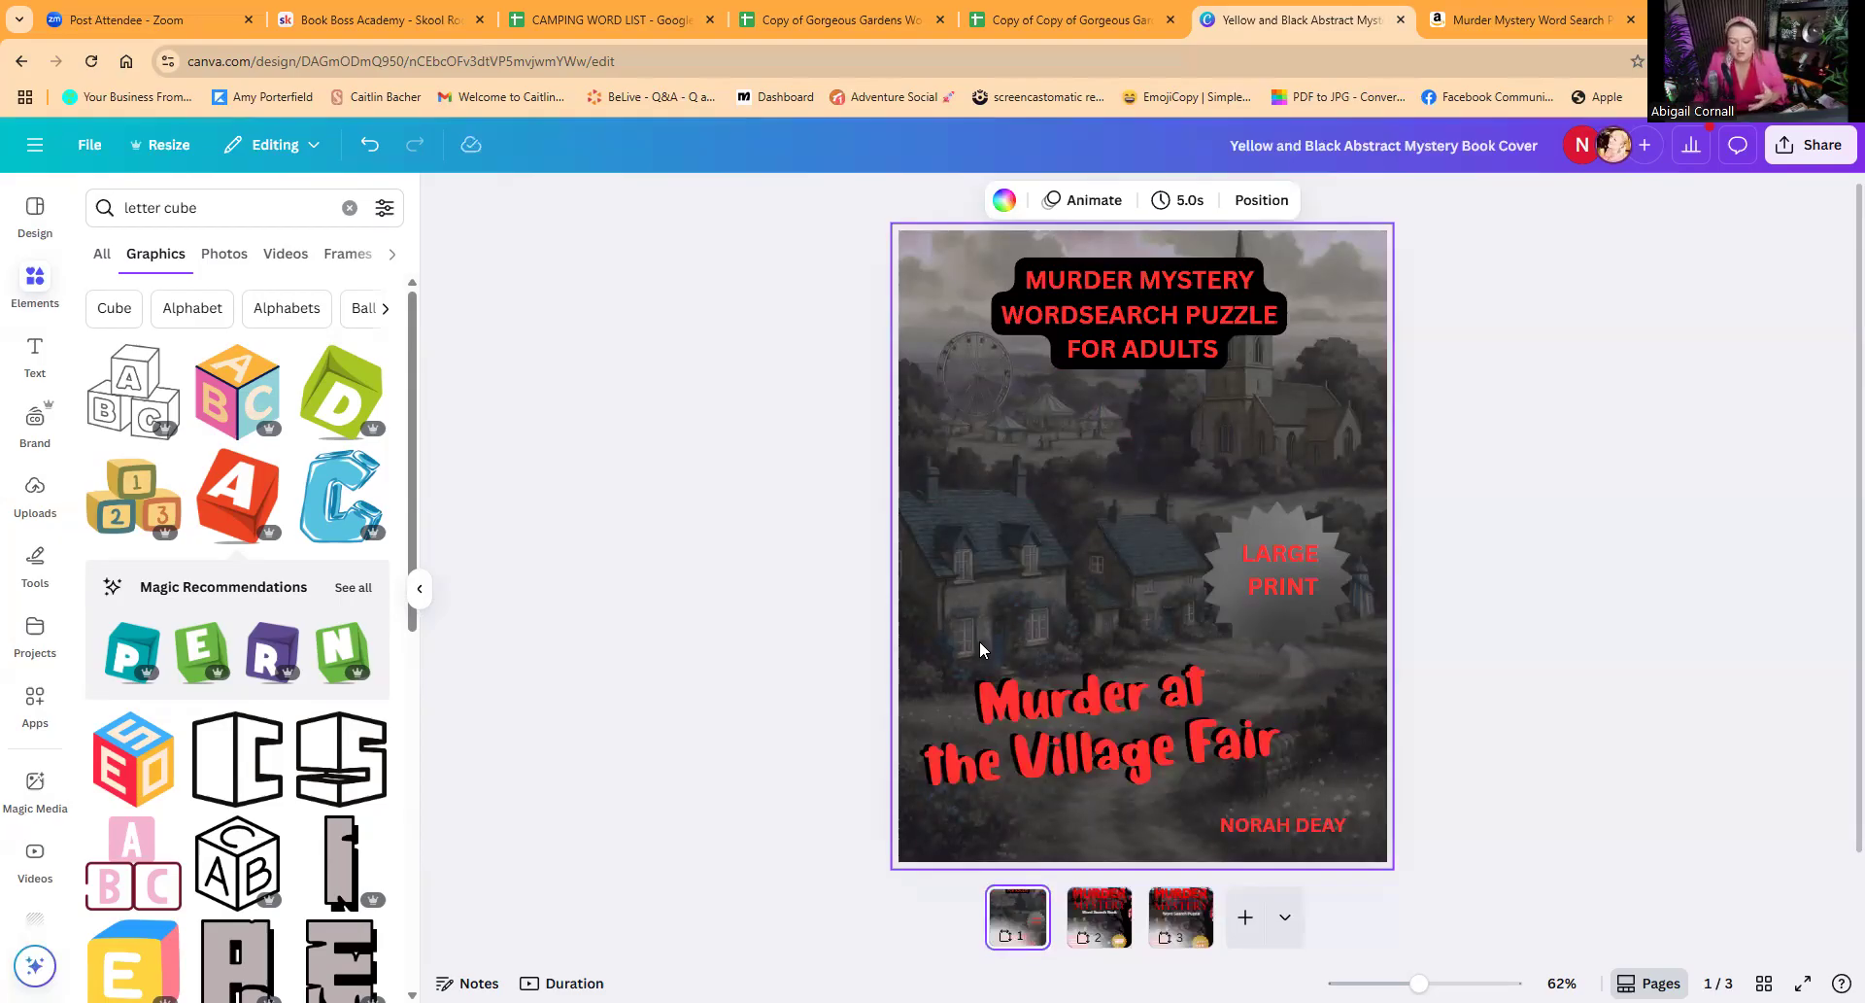
{"action": "left_click", "coordinate": [1089, 931]}
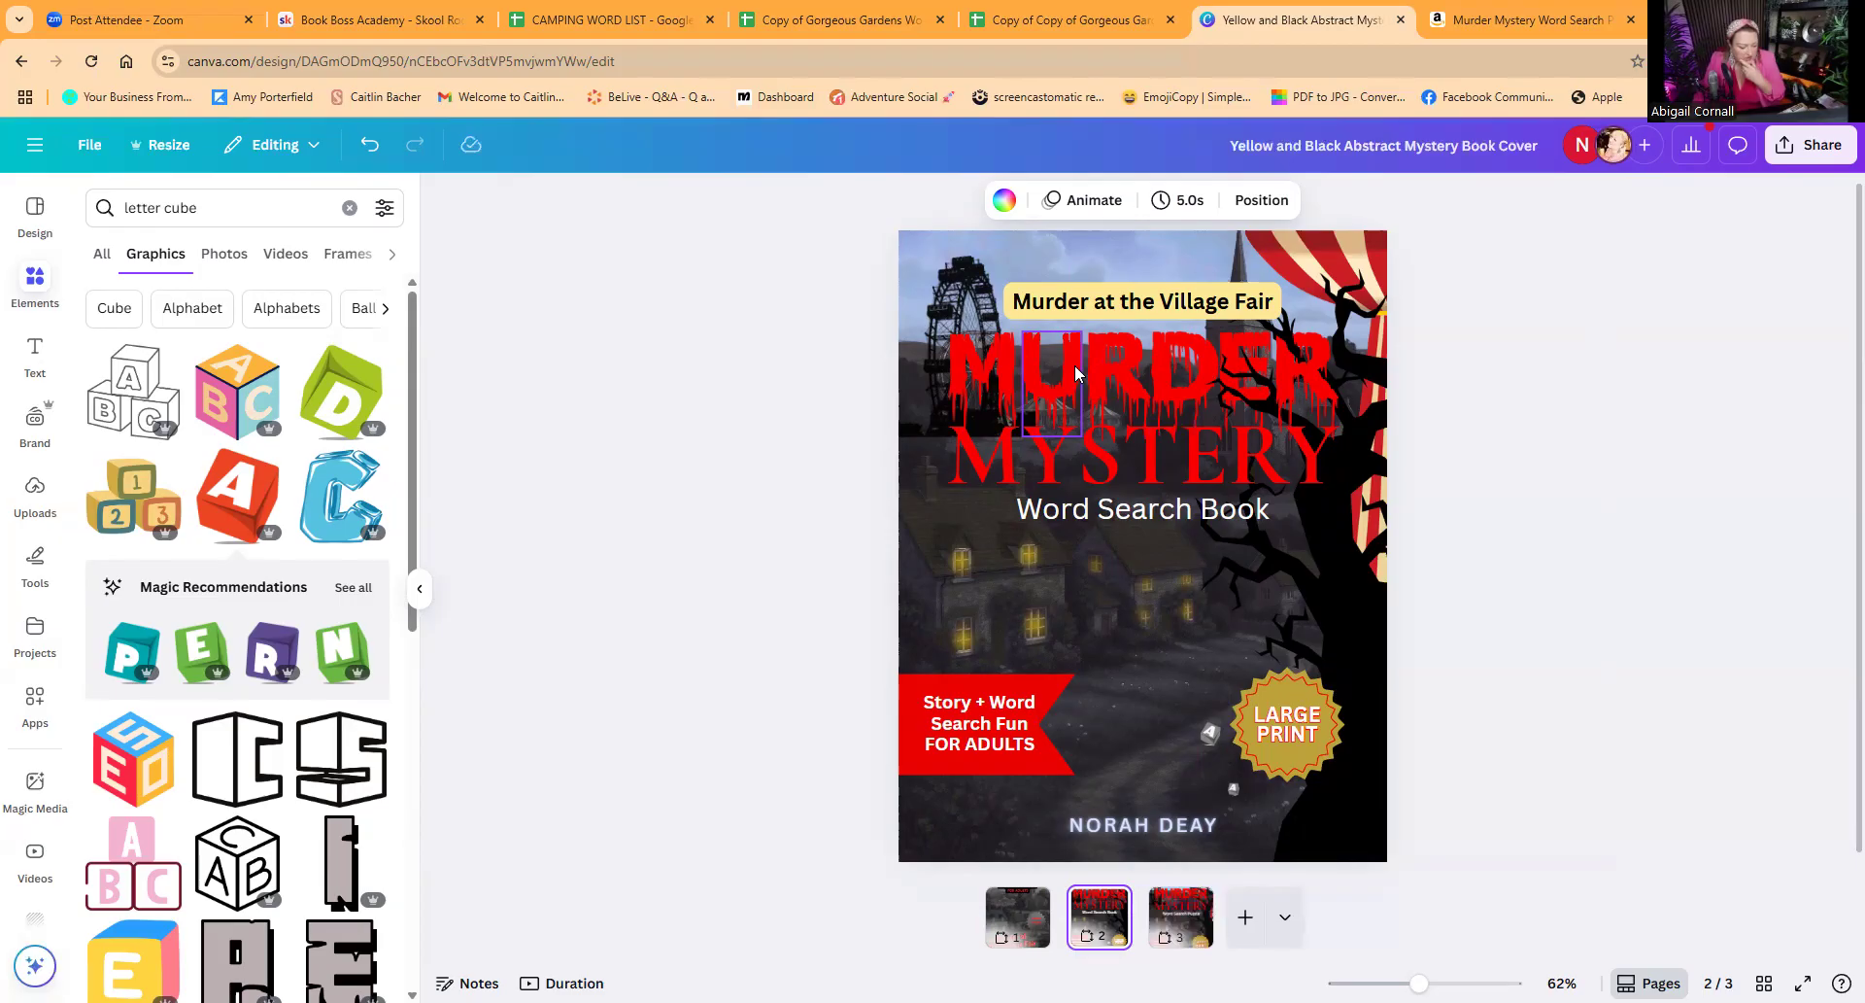
{"action": "left_click", "coordinate": [1166, 514]}
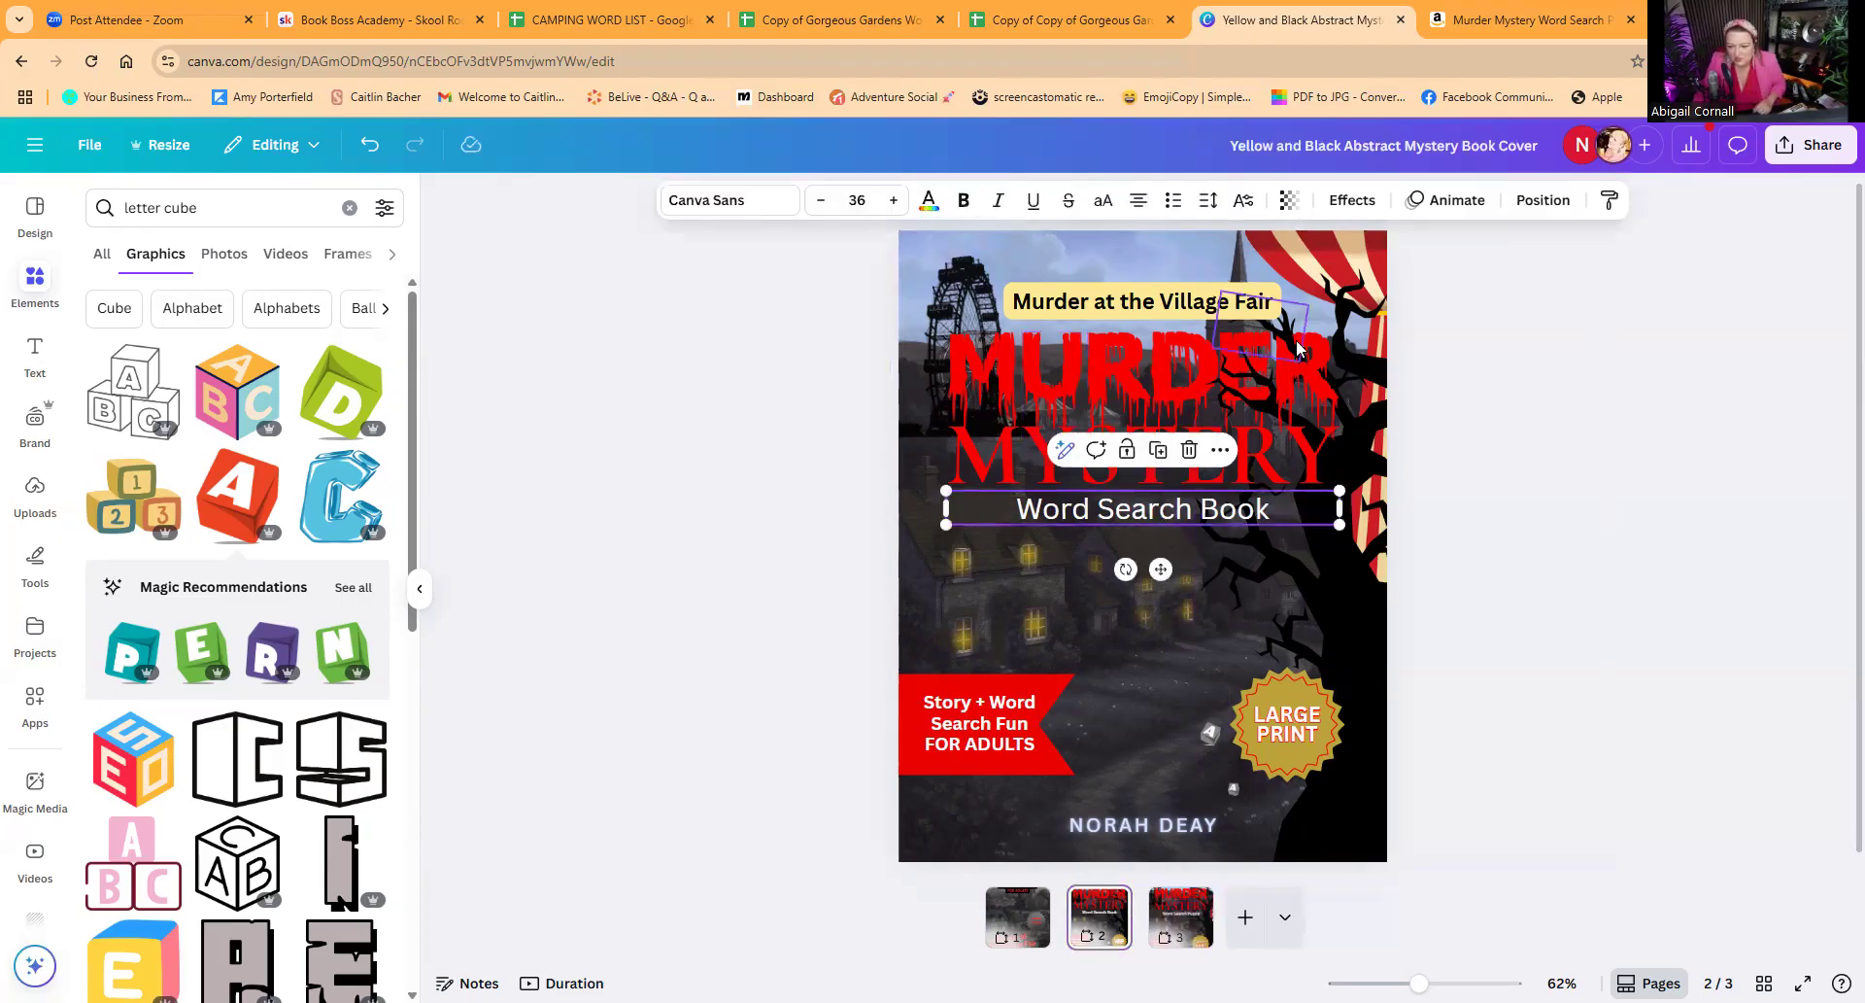
{"action": "left_click", "coordinate": [1352, 200]}
{"action": "left_click", "coordinate": [355, 584]}
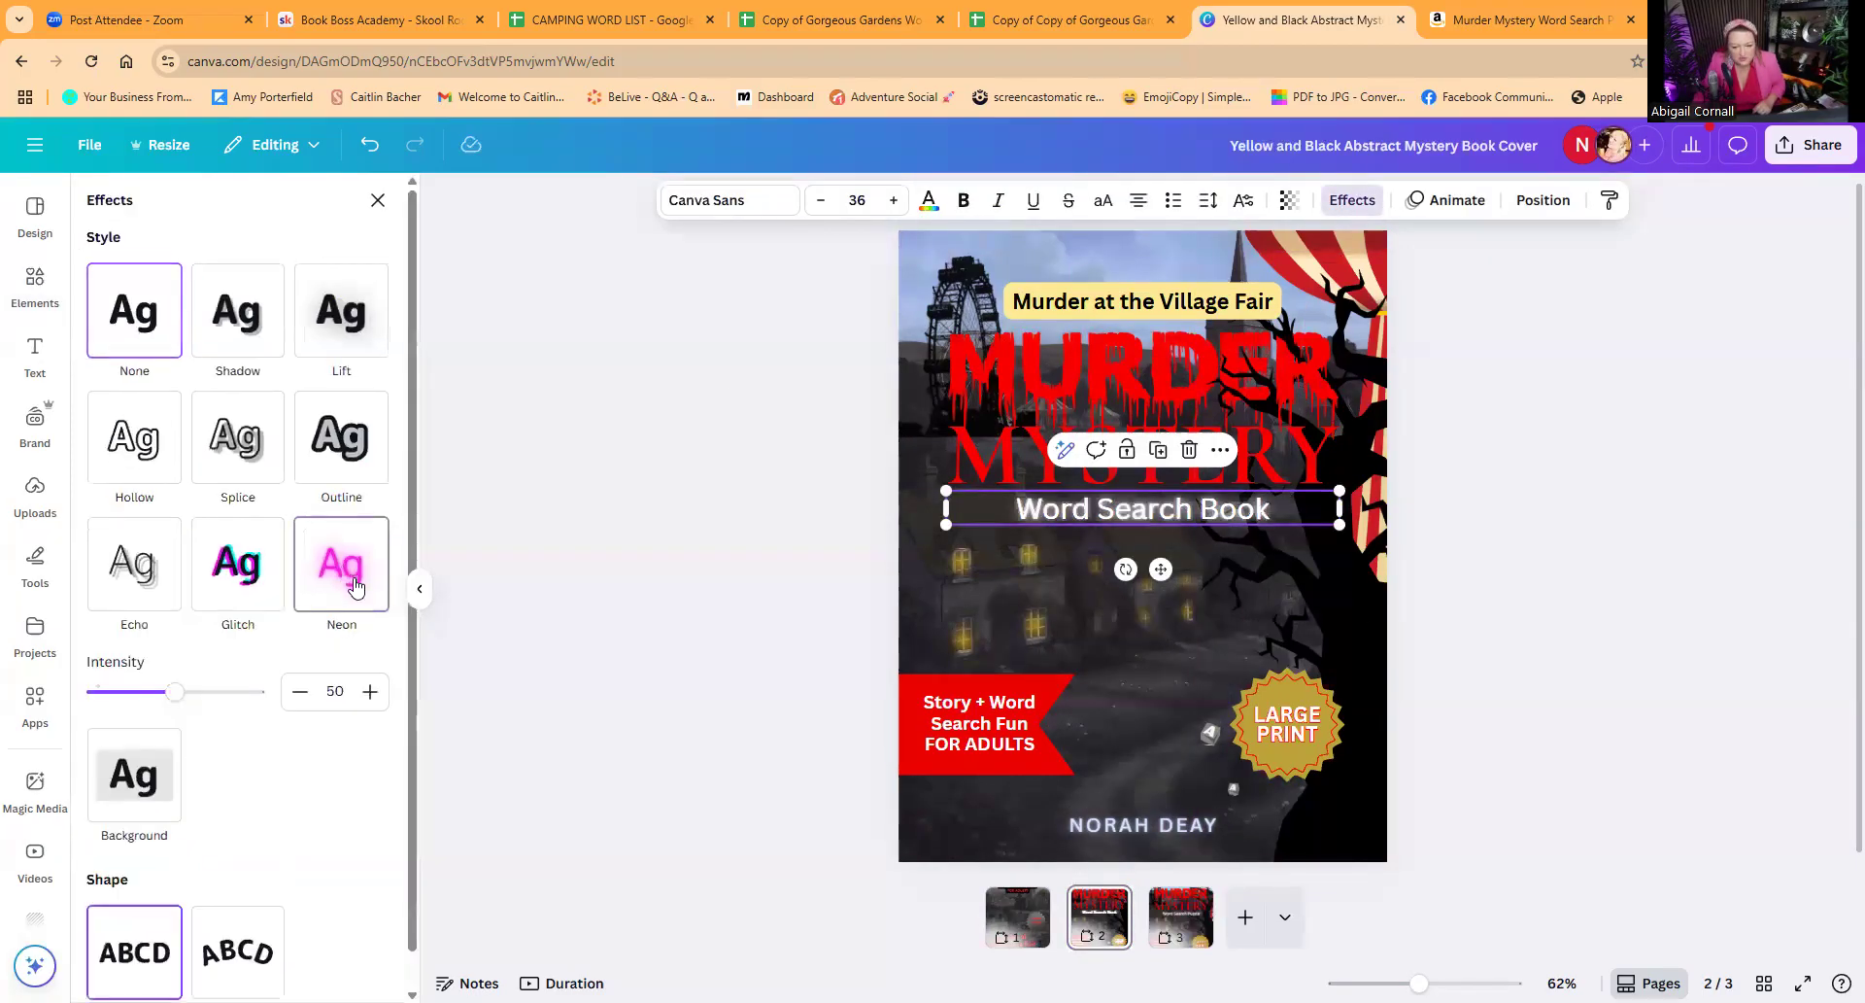
{"action": "left_click_drag", "start_coordinate": [173, 697], "coordinate": [125, 699]}
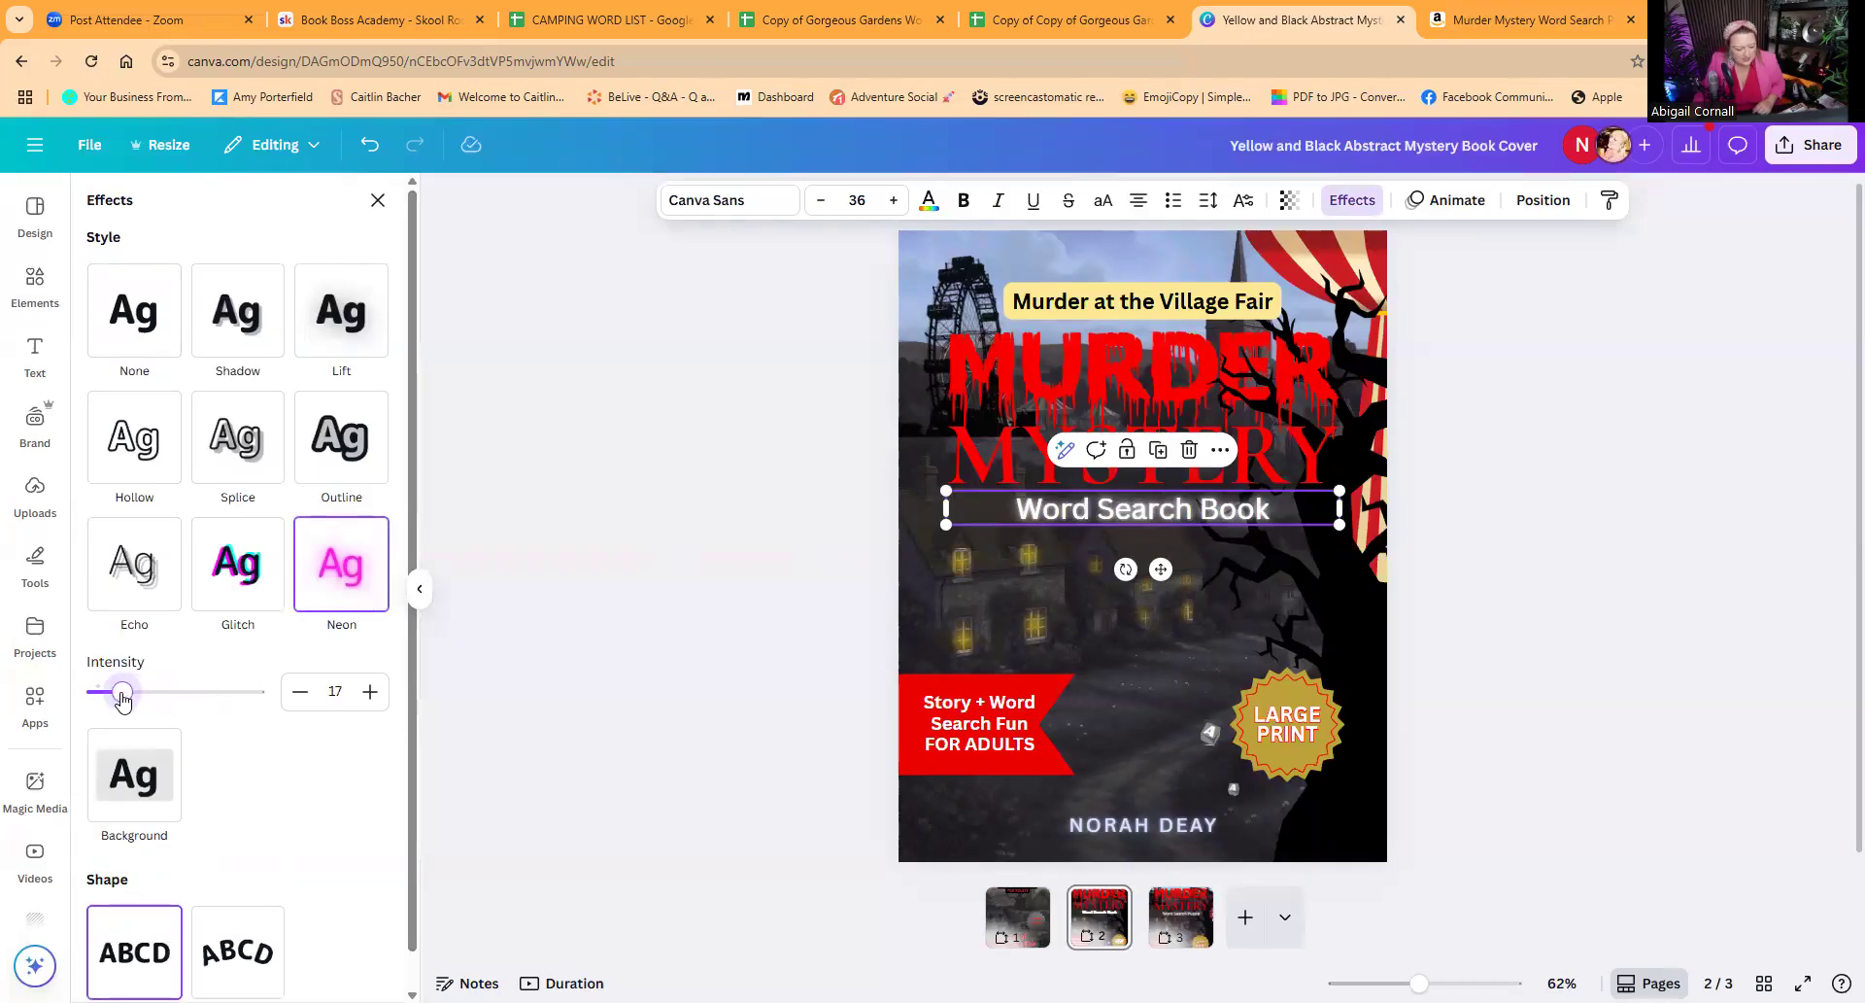
Step: Try a slightly smaller font size for "Word Search Book" and restore it to 36
{"action": "left_click", "coordinate": [820, 199]}
{"action": "left_click", "coordinate": [821, 199]}
{"action": "left_click", "coordinate": [820, 200]}
{"action": "left_click", "coordinate": [802, 485]}
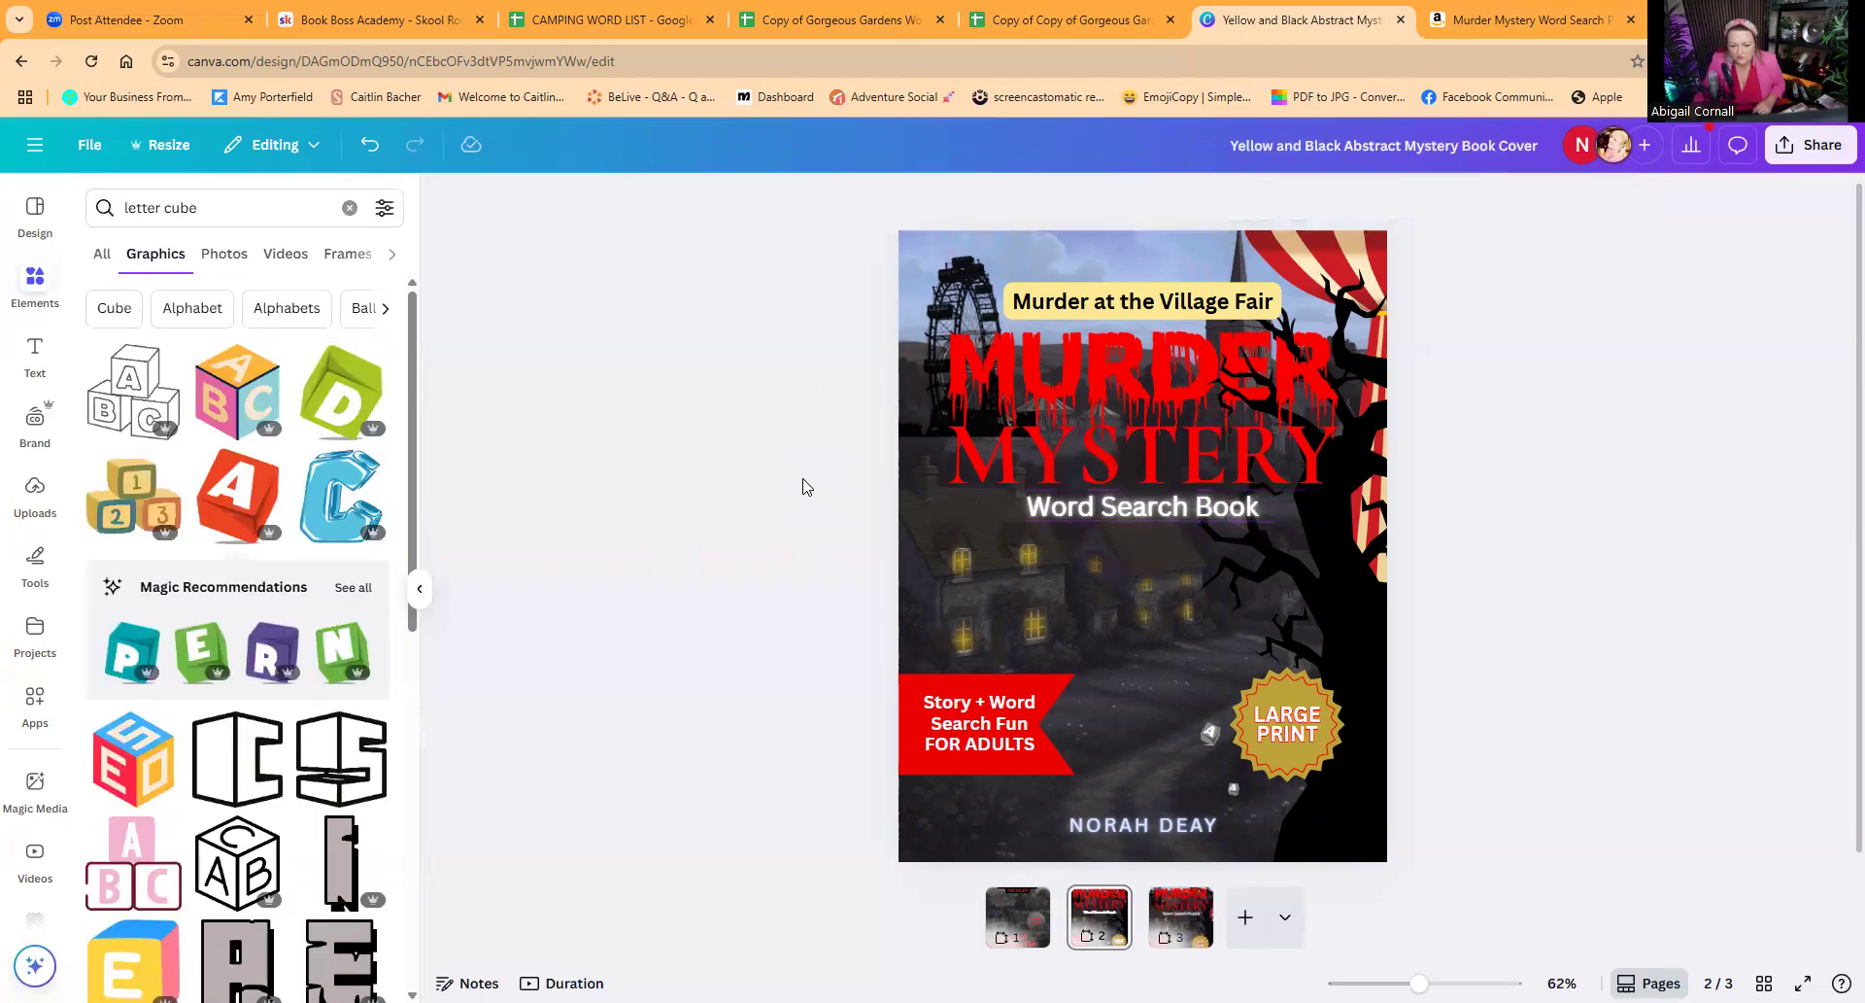
{"action": "left_click", "coordinate": [1176, 515]}
{"action": "left_click", "coordinate": [890, 200]}
{"action": "left_click", "coordinate": [890, 200]}
{"action": "left_click", "coordinate": [890, 200]}
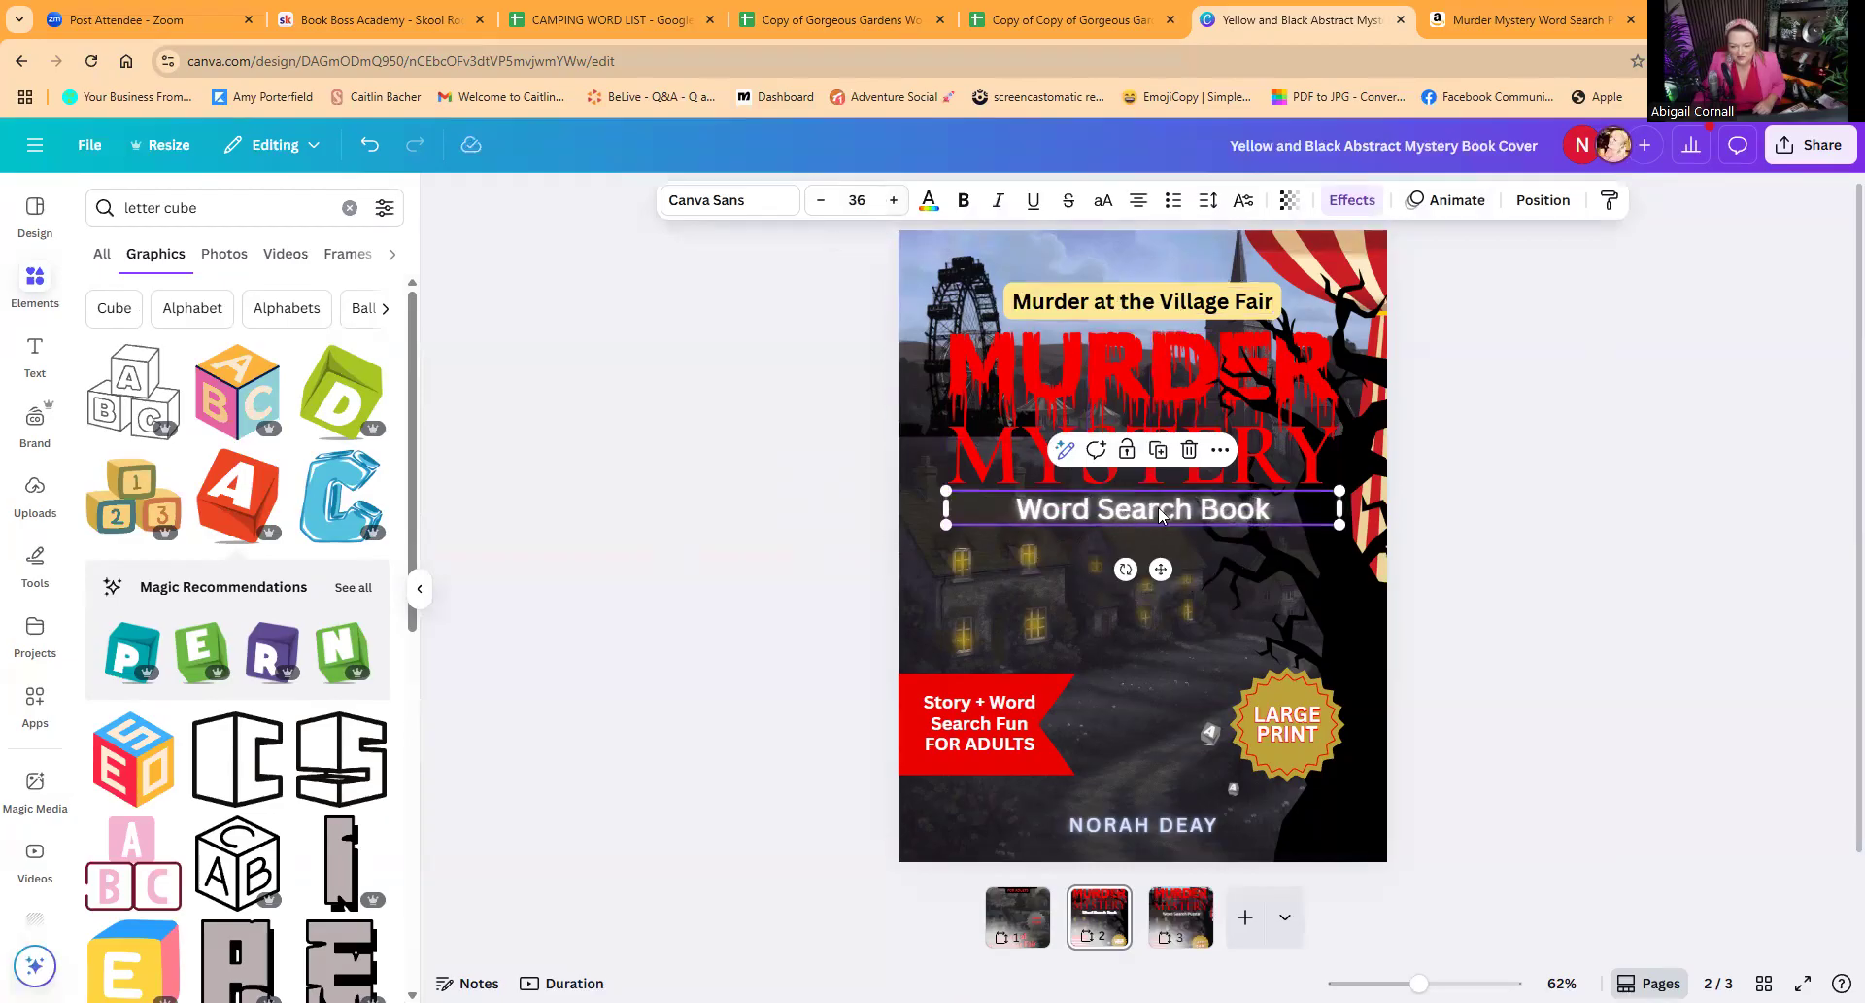
{"action": "left_click", "coordinate": [772, 567]}
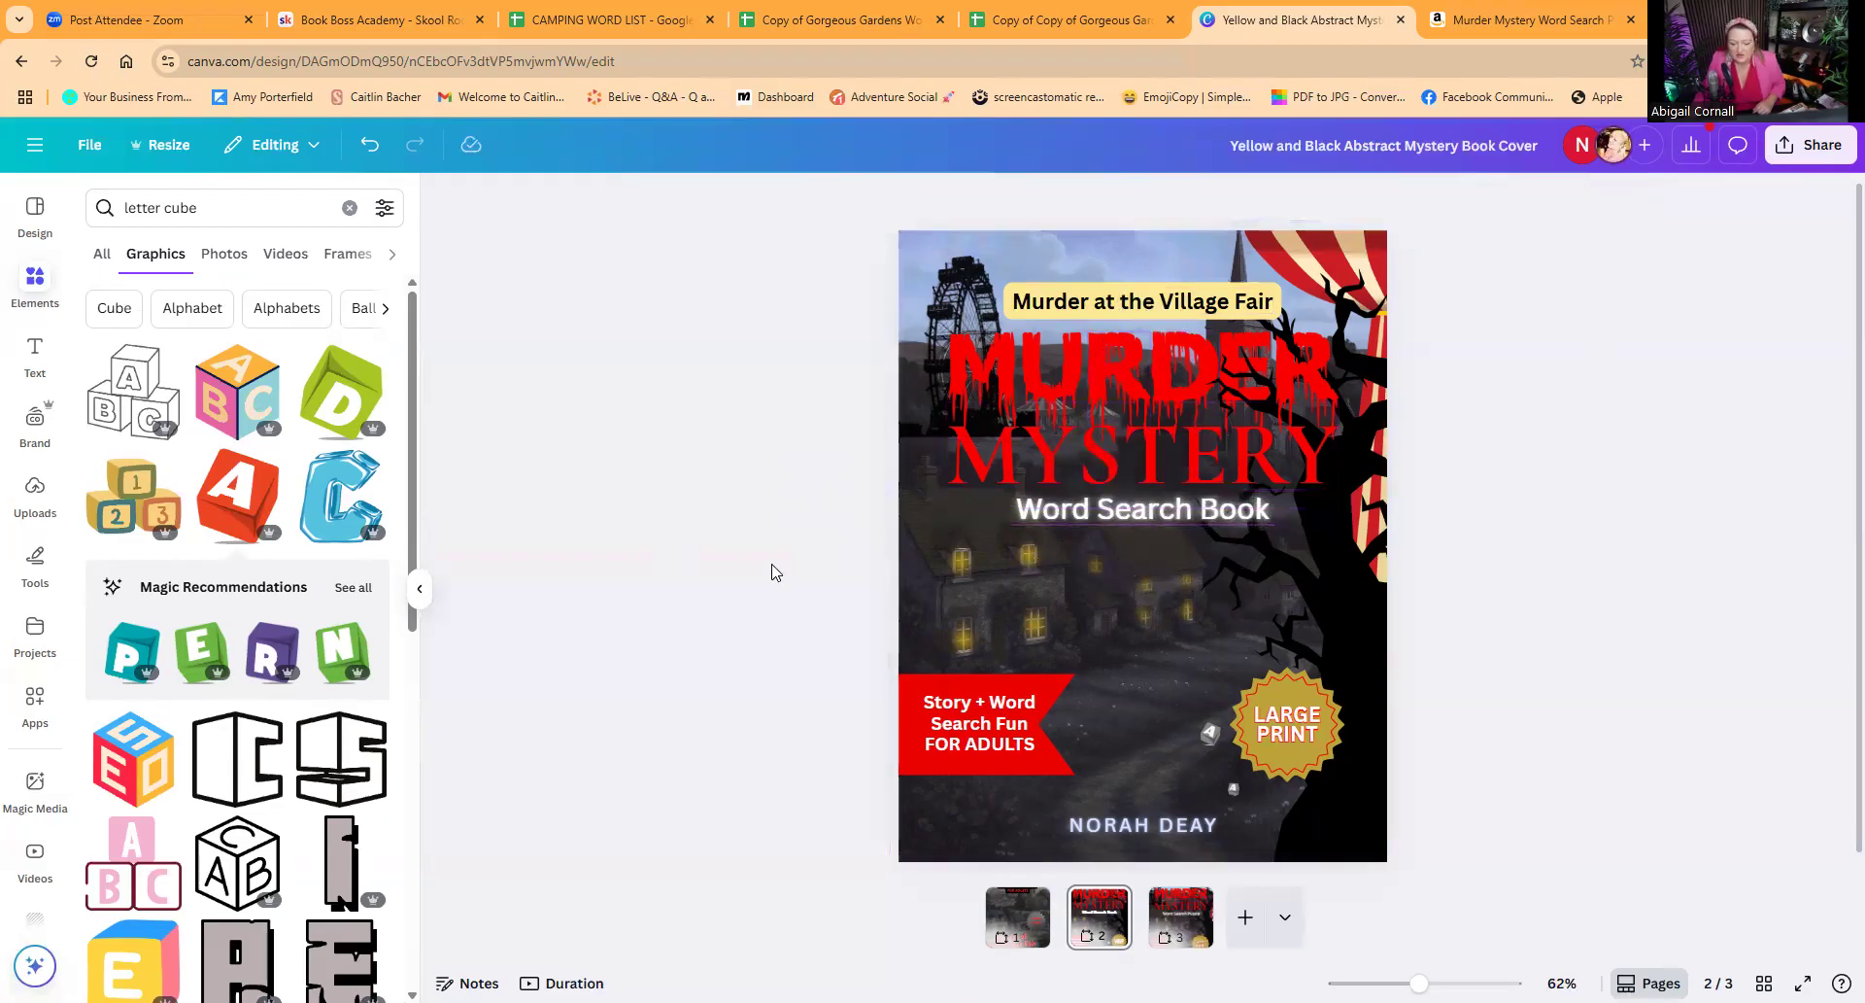